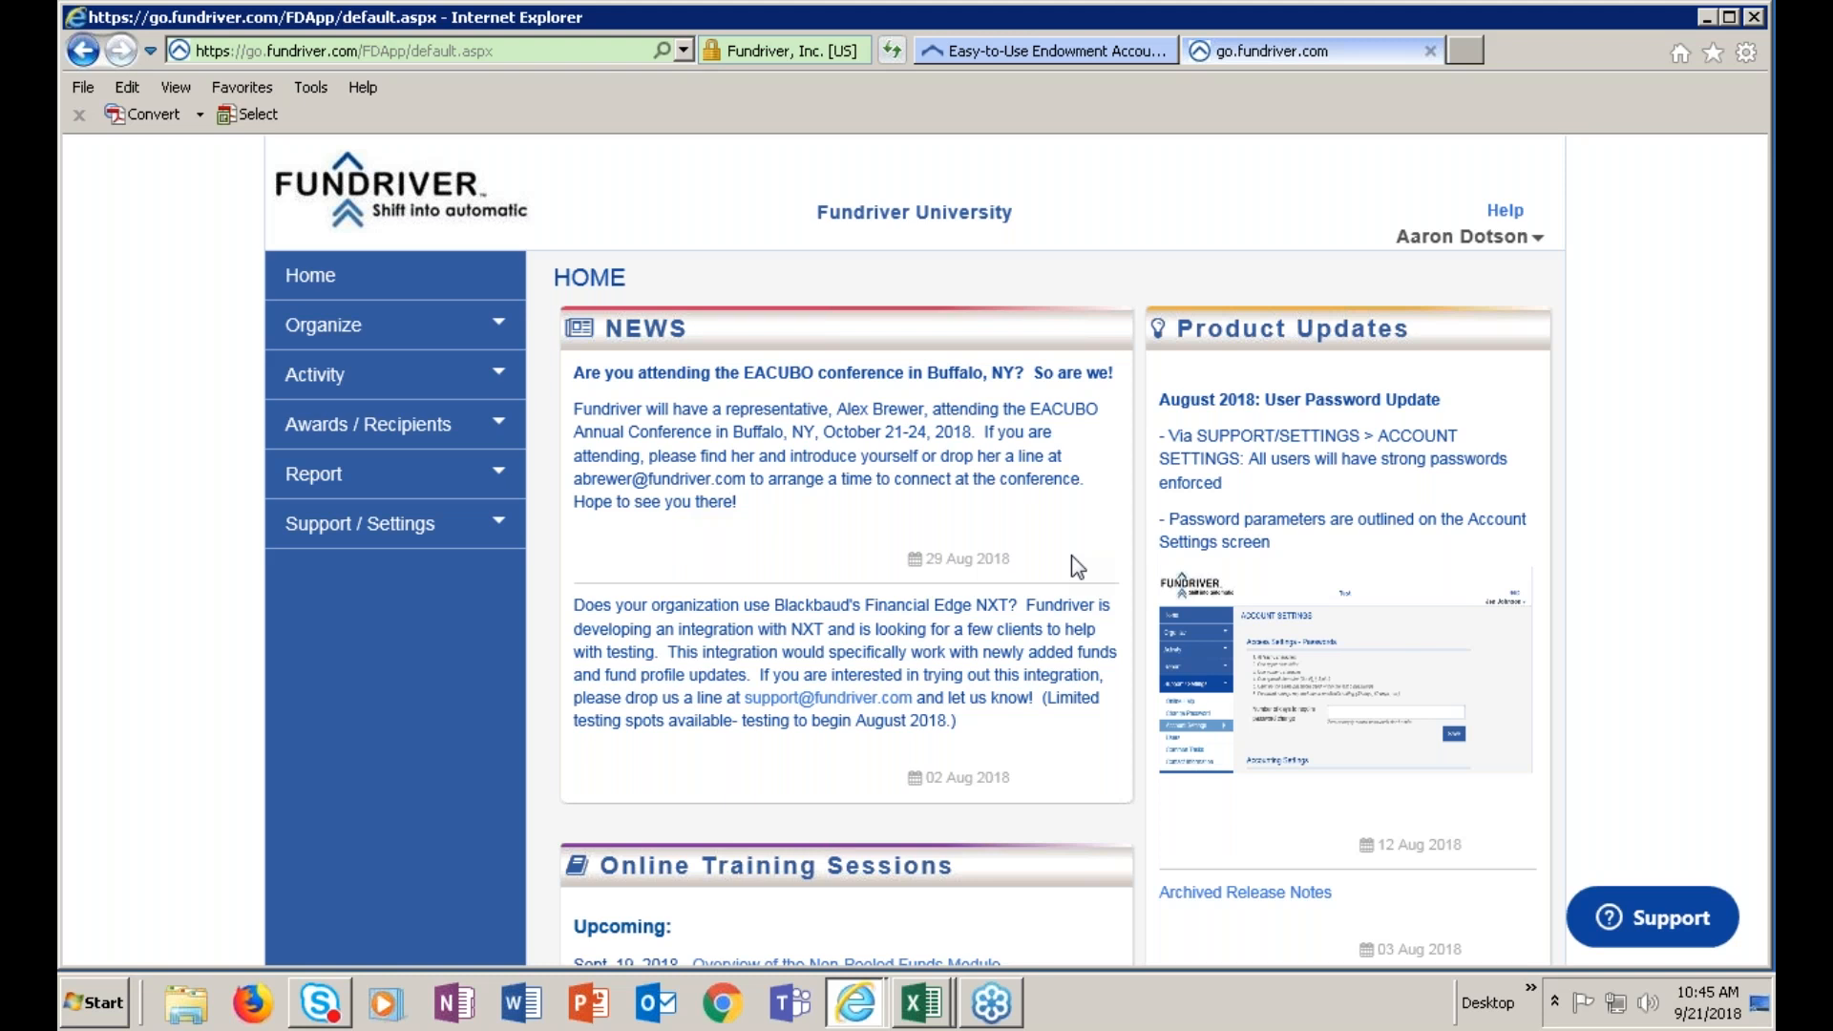
Open the organization's funds list and check the options for how many entries it shows
click(332, 329)
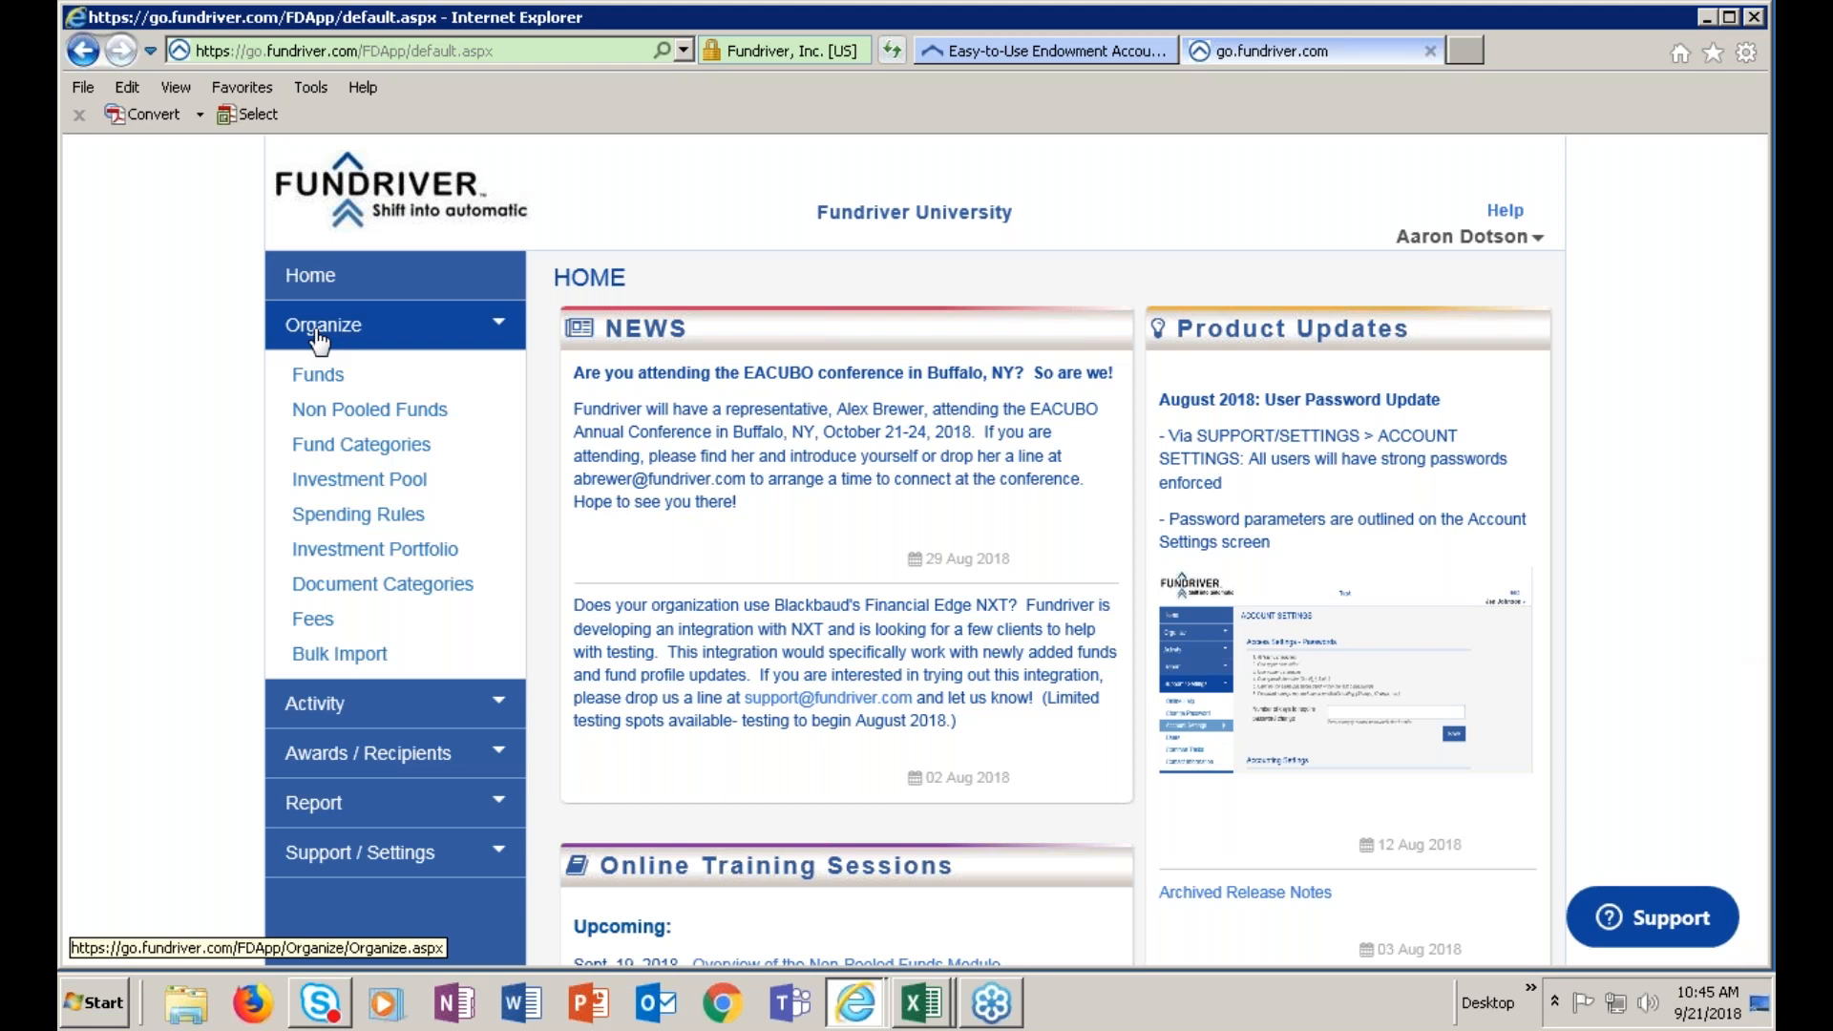
click(319, 373)
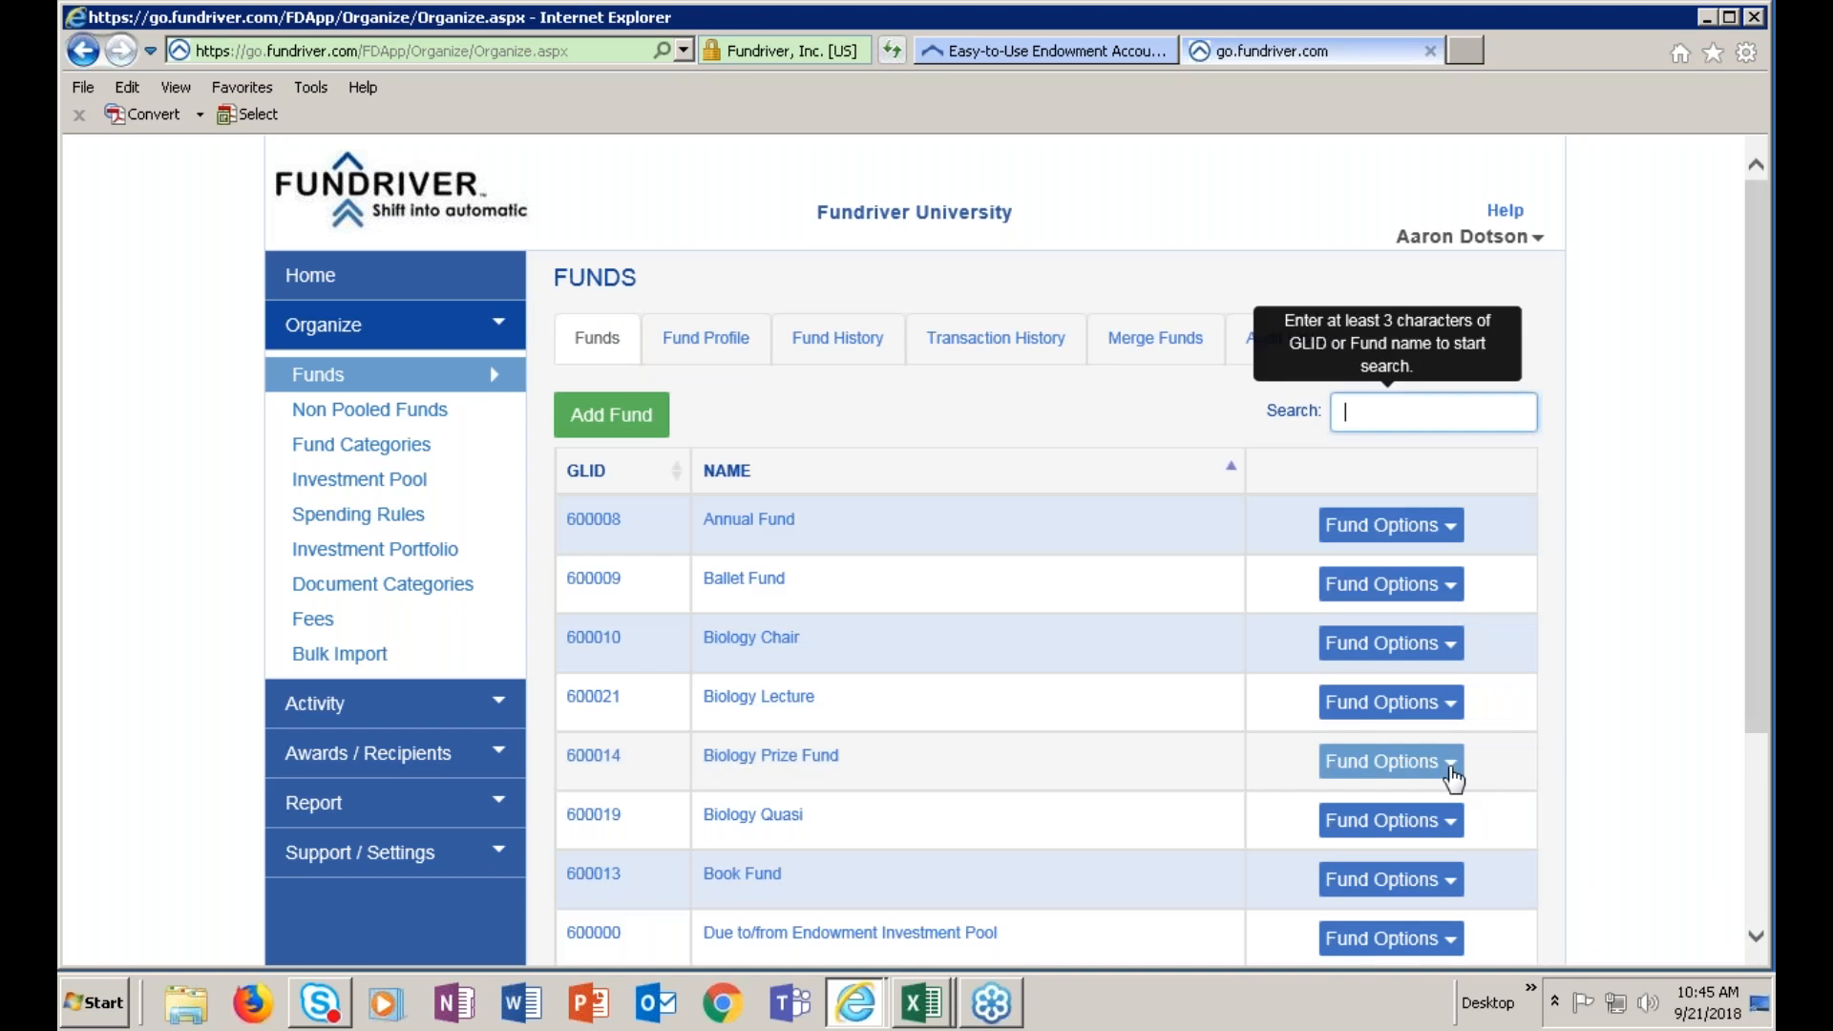
scroll(1640, 511, down, 1)
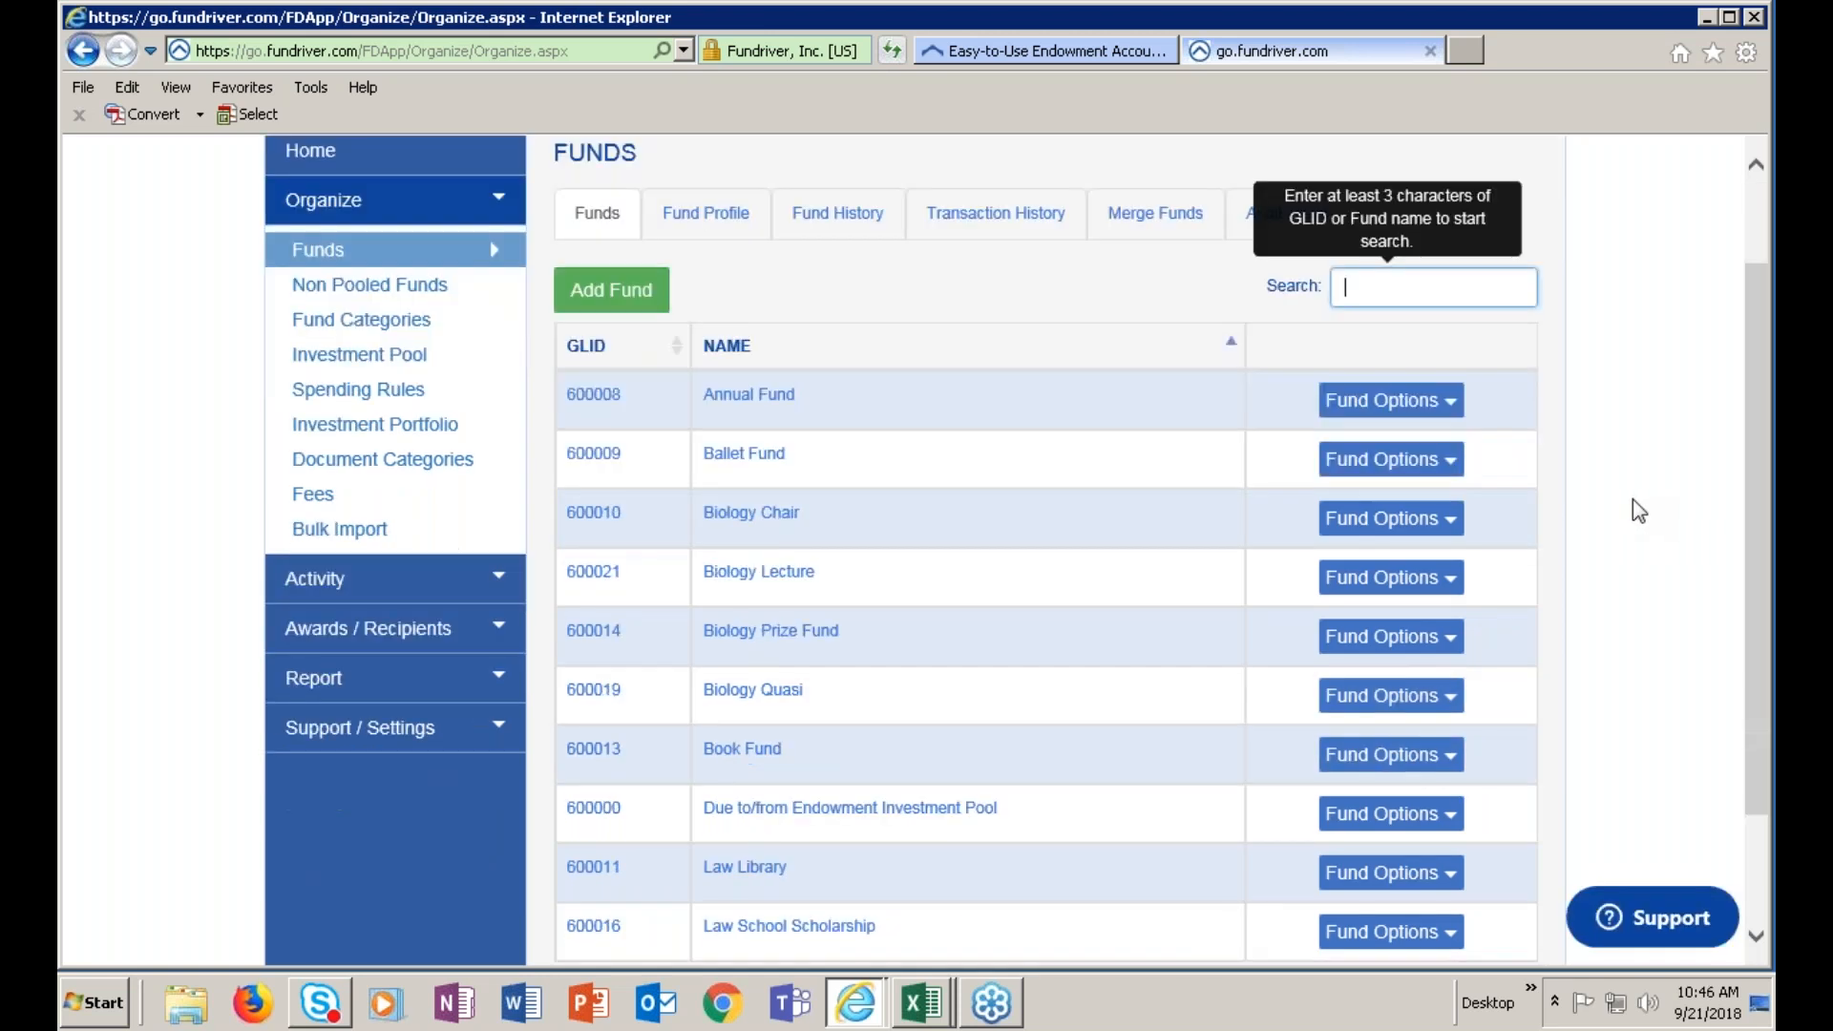
scroll(1639, 511, down, 1)
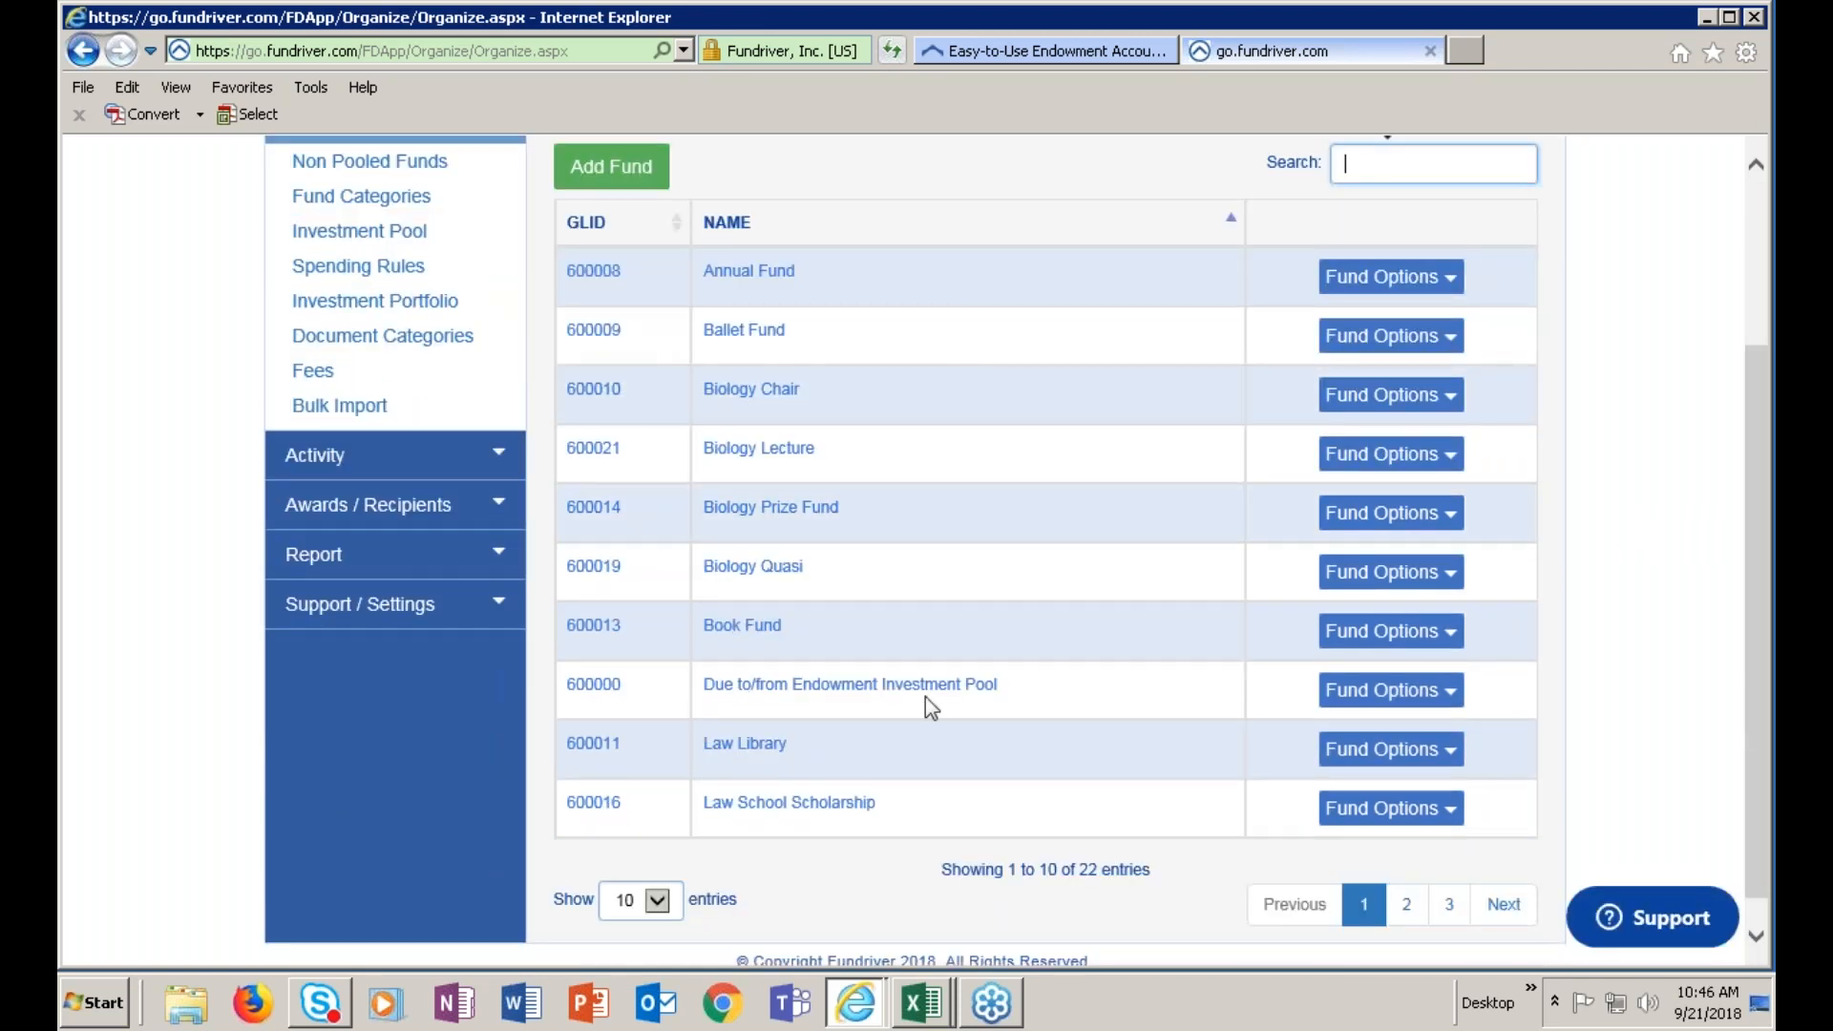
click(657, 902)
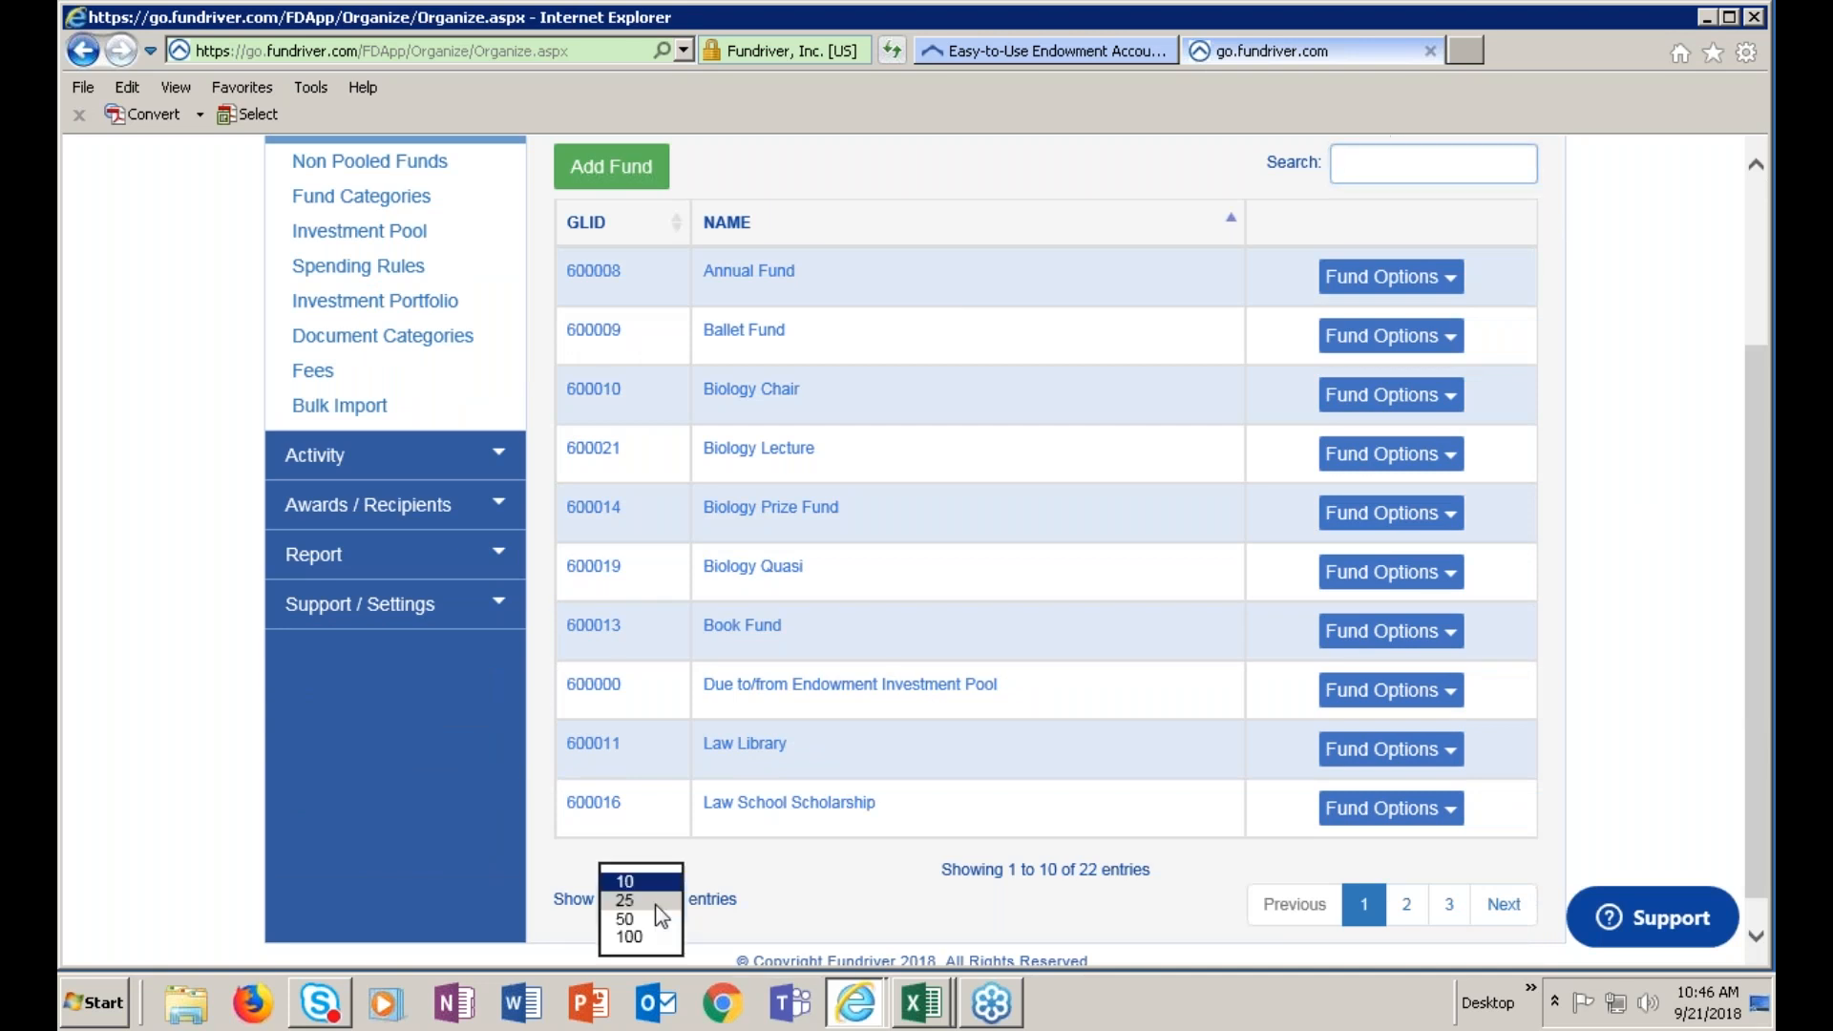
click(846, 909)
Sort the funds list by GLID, restore the order by name, and activate the fund search
click(588, 230)
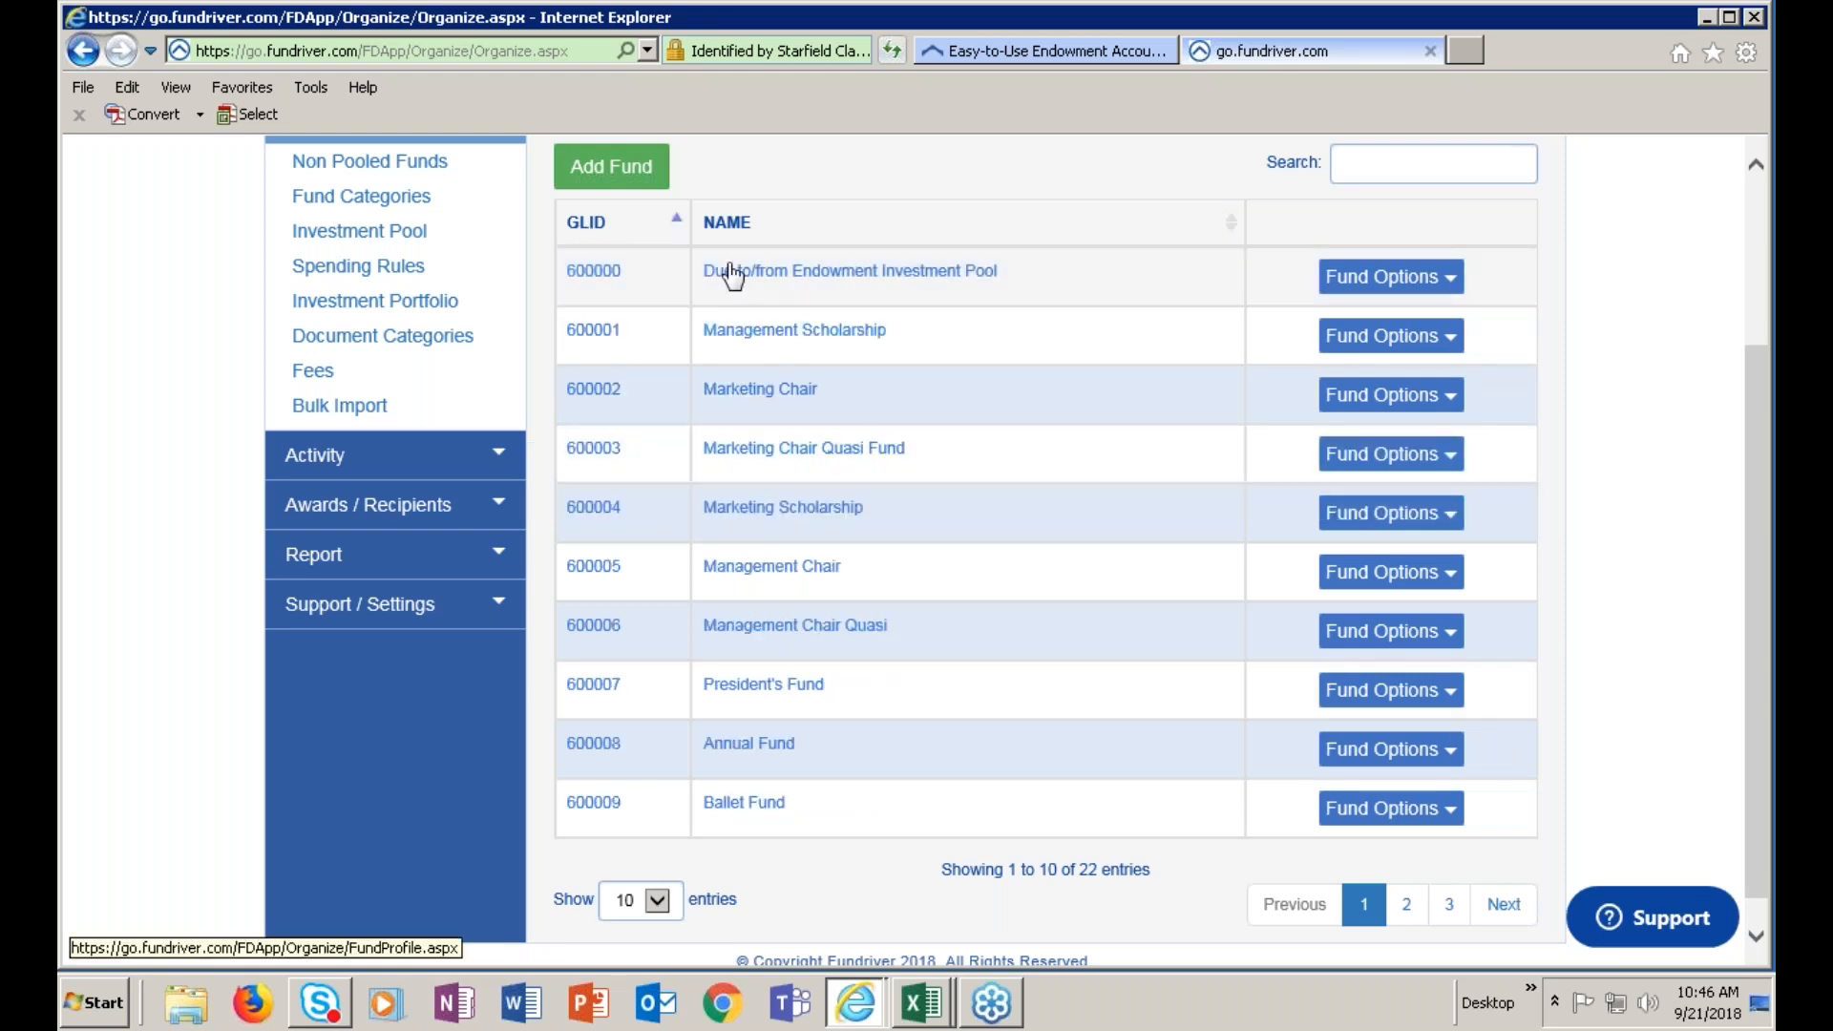
click(740, 230)
scroll(1281, 601, up, 2)
click(1397, 292)
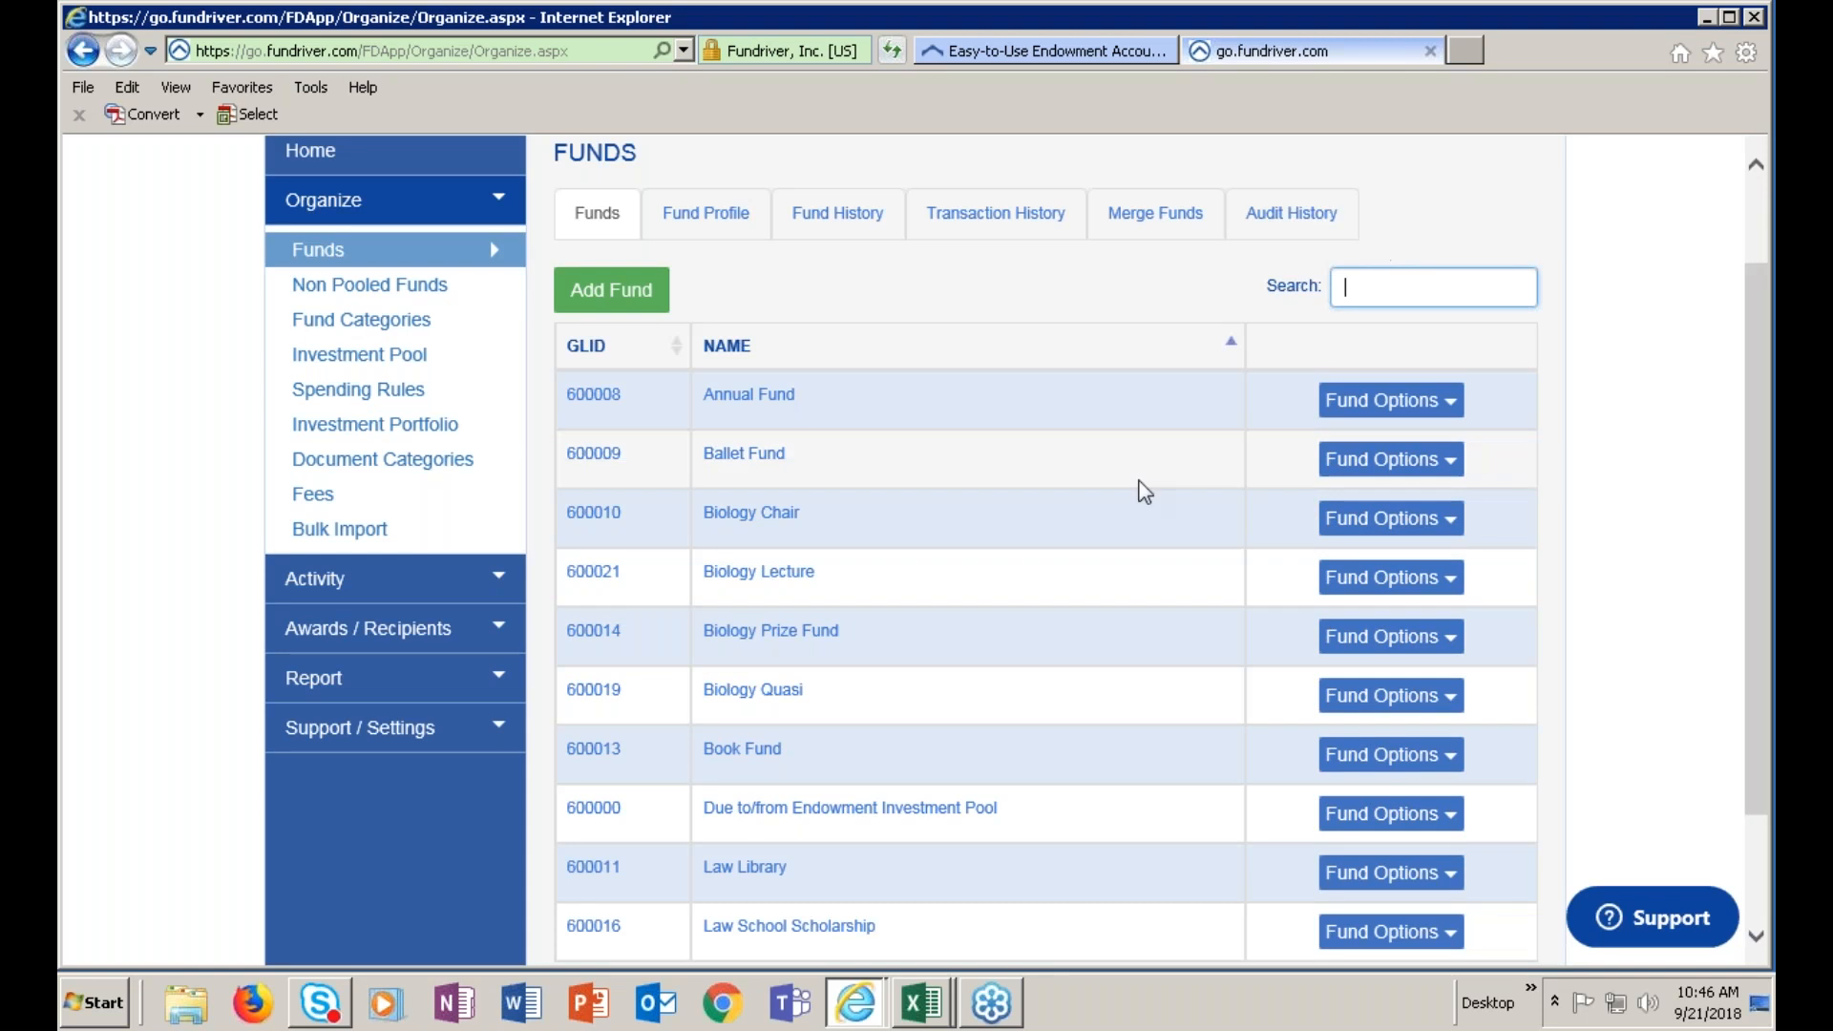
click(730, 455)
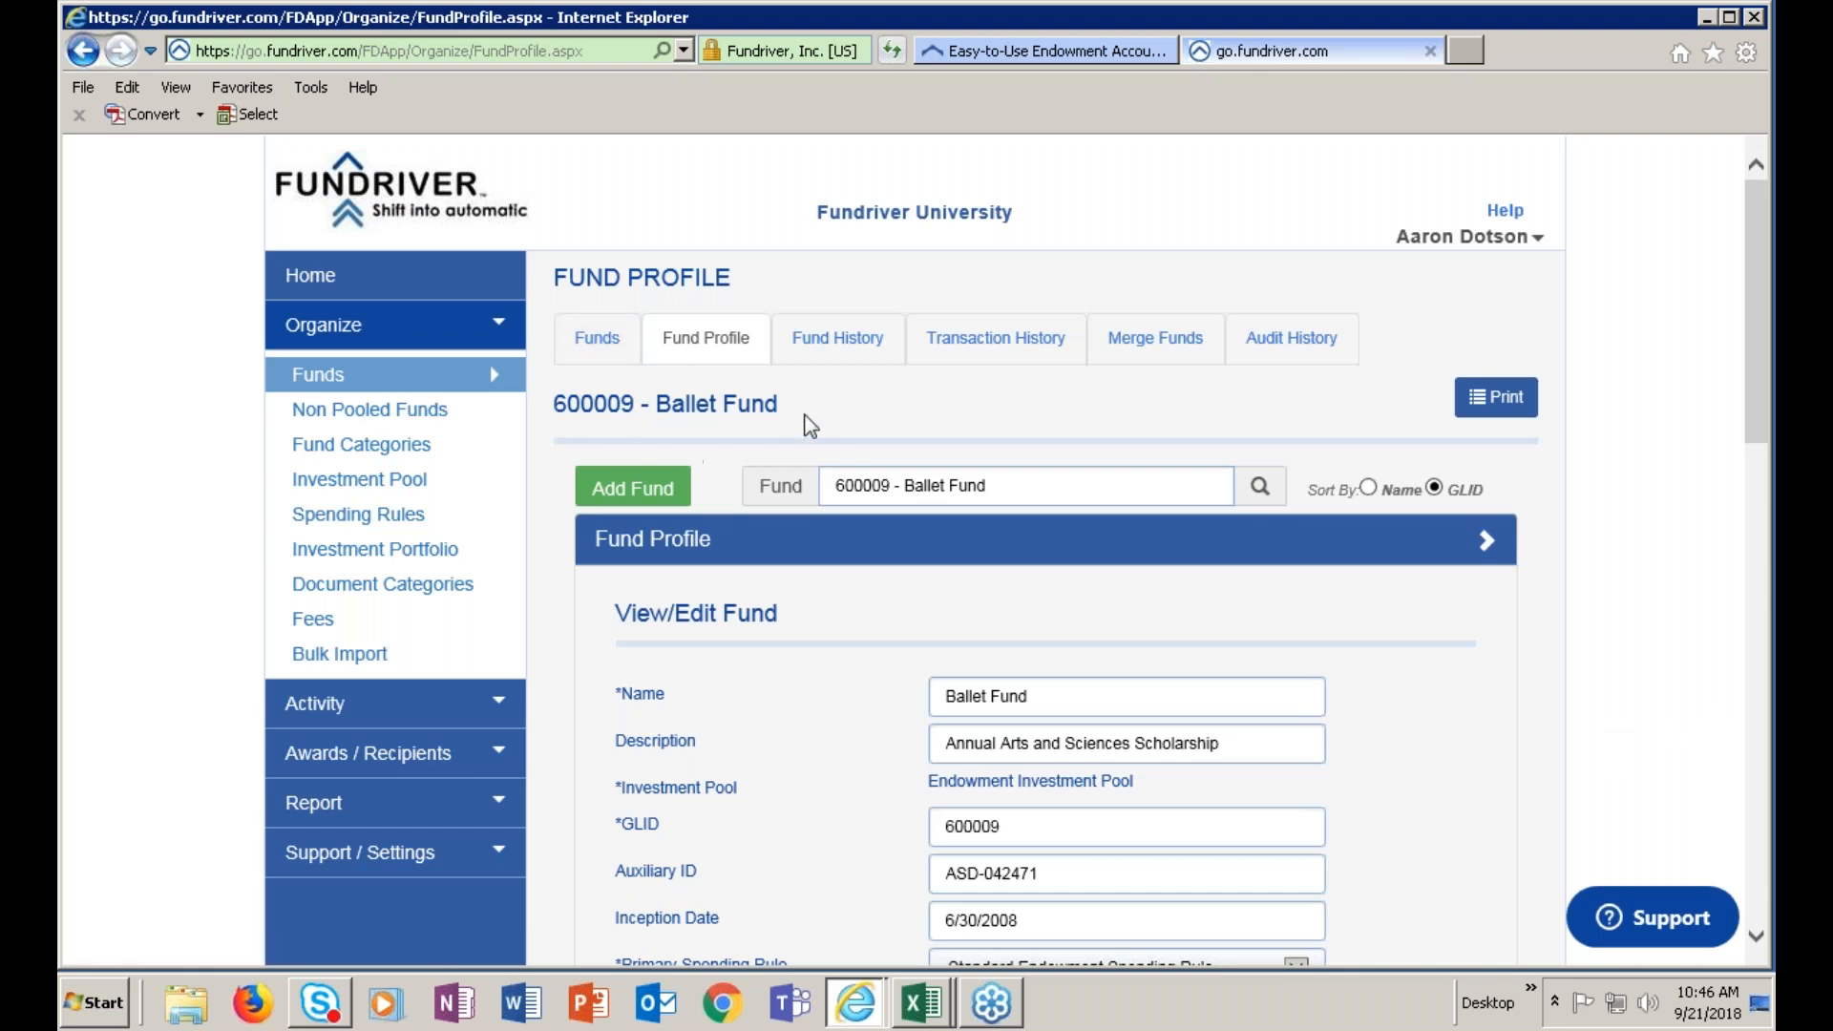
scroll(1663, 625, down, 1)
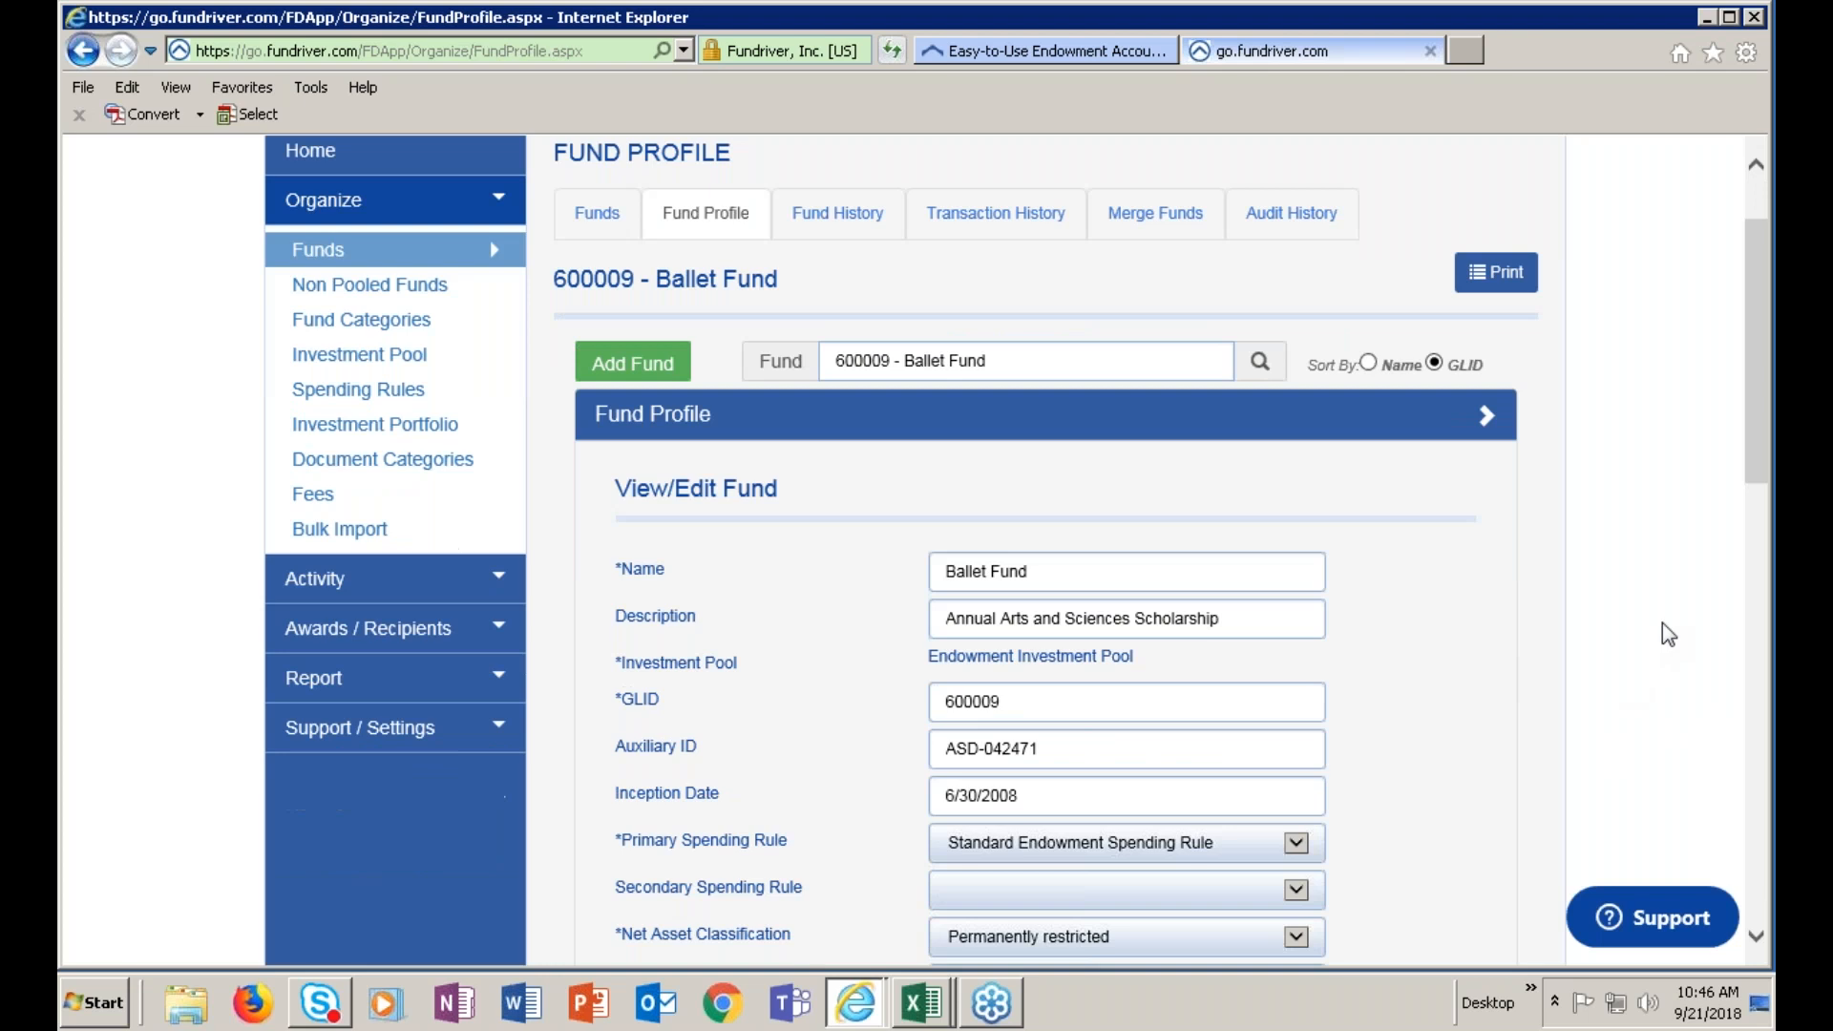
scroll(1663, 622, down, 1)
scroll(1663, 621, down, 1)
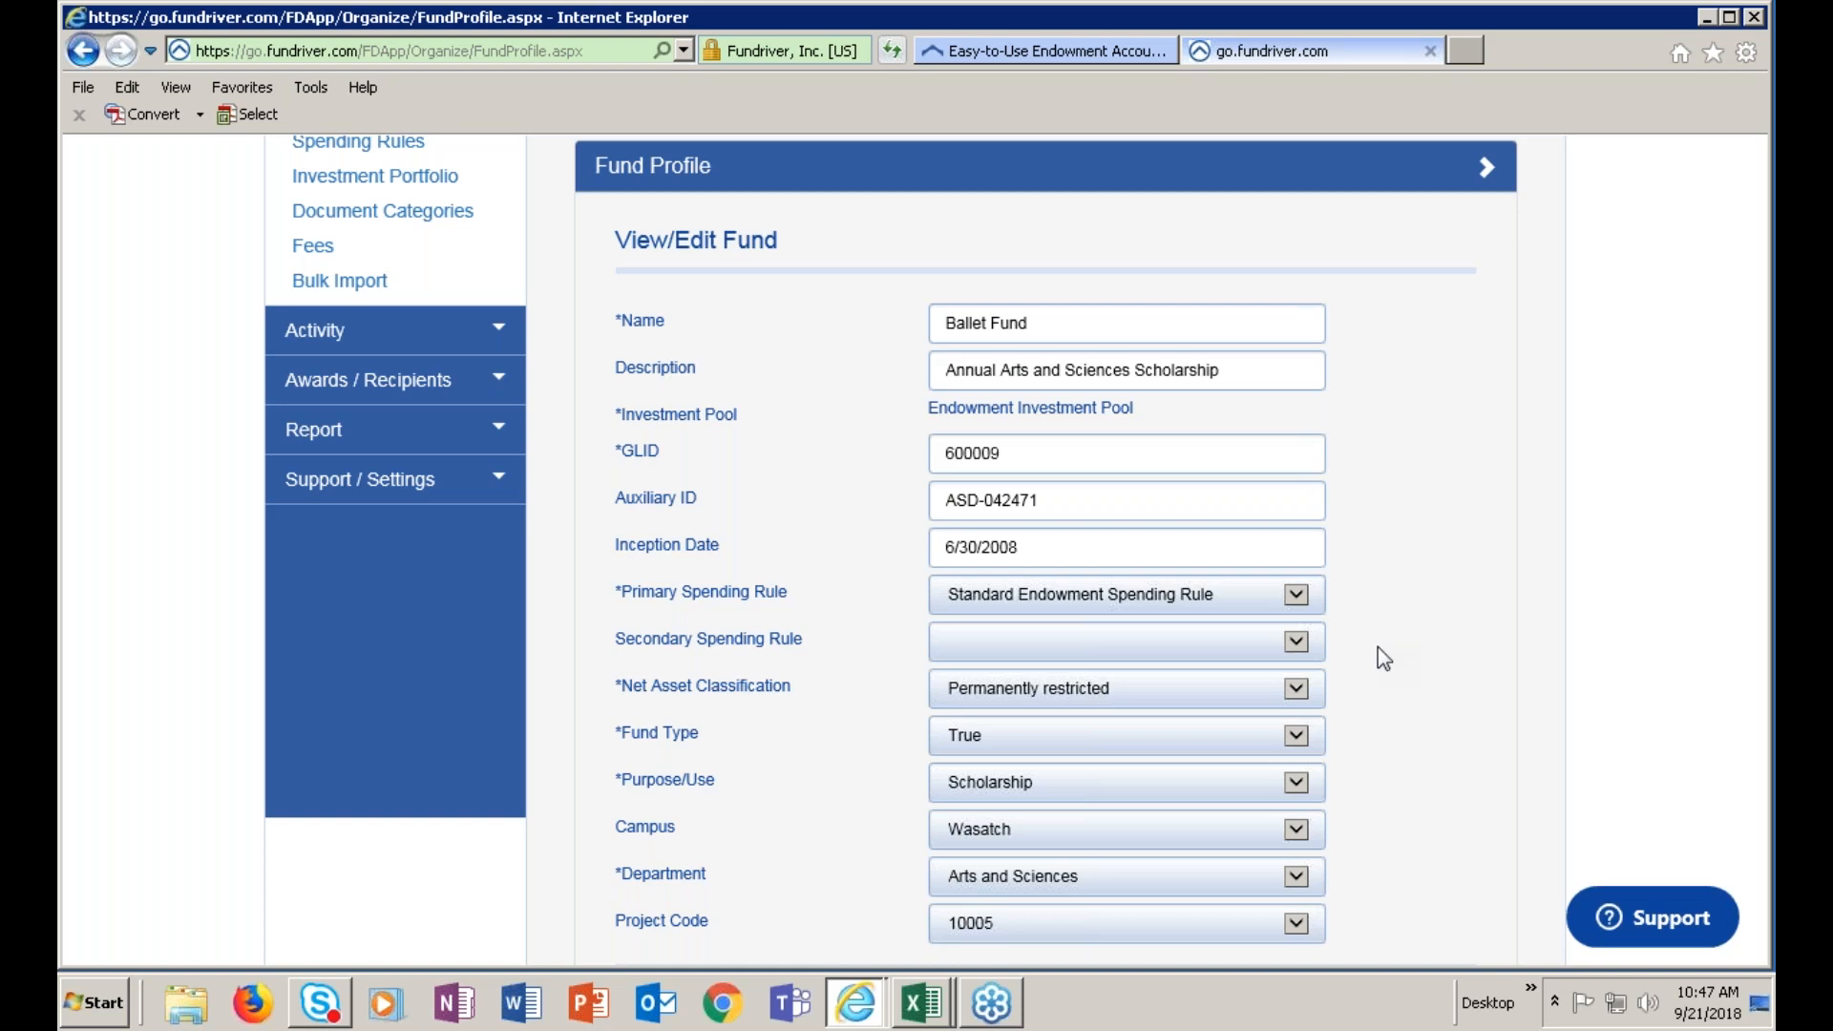
scroll(1375, 651, down, 2)
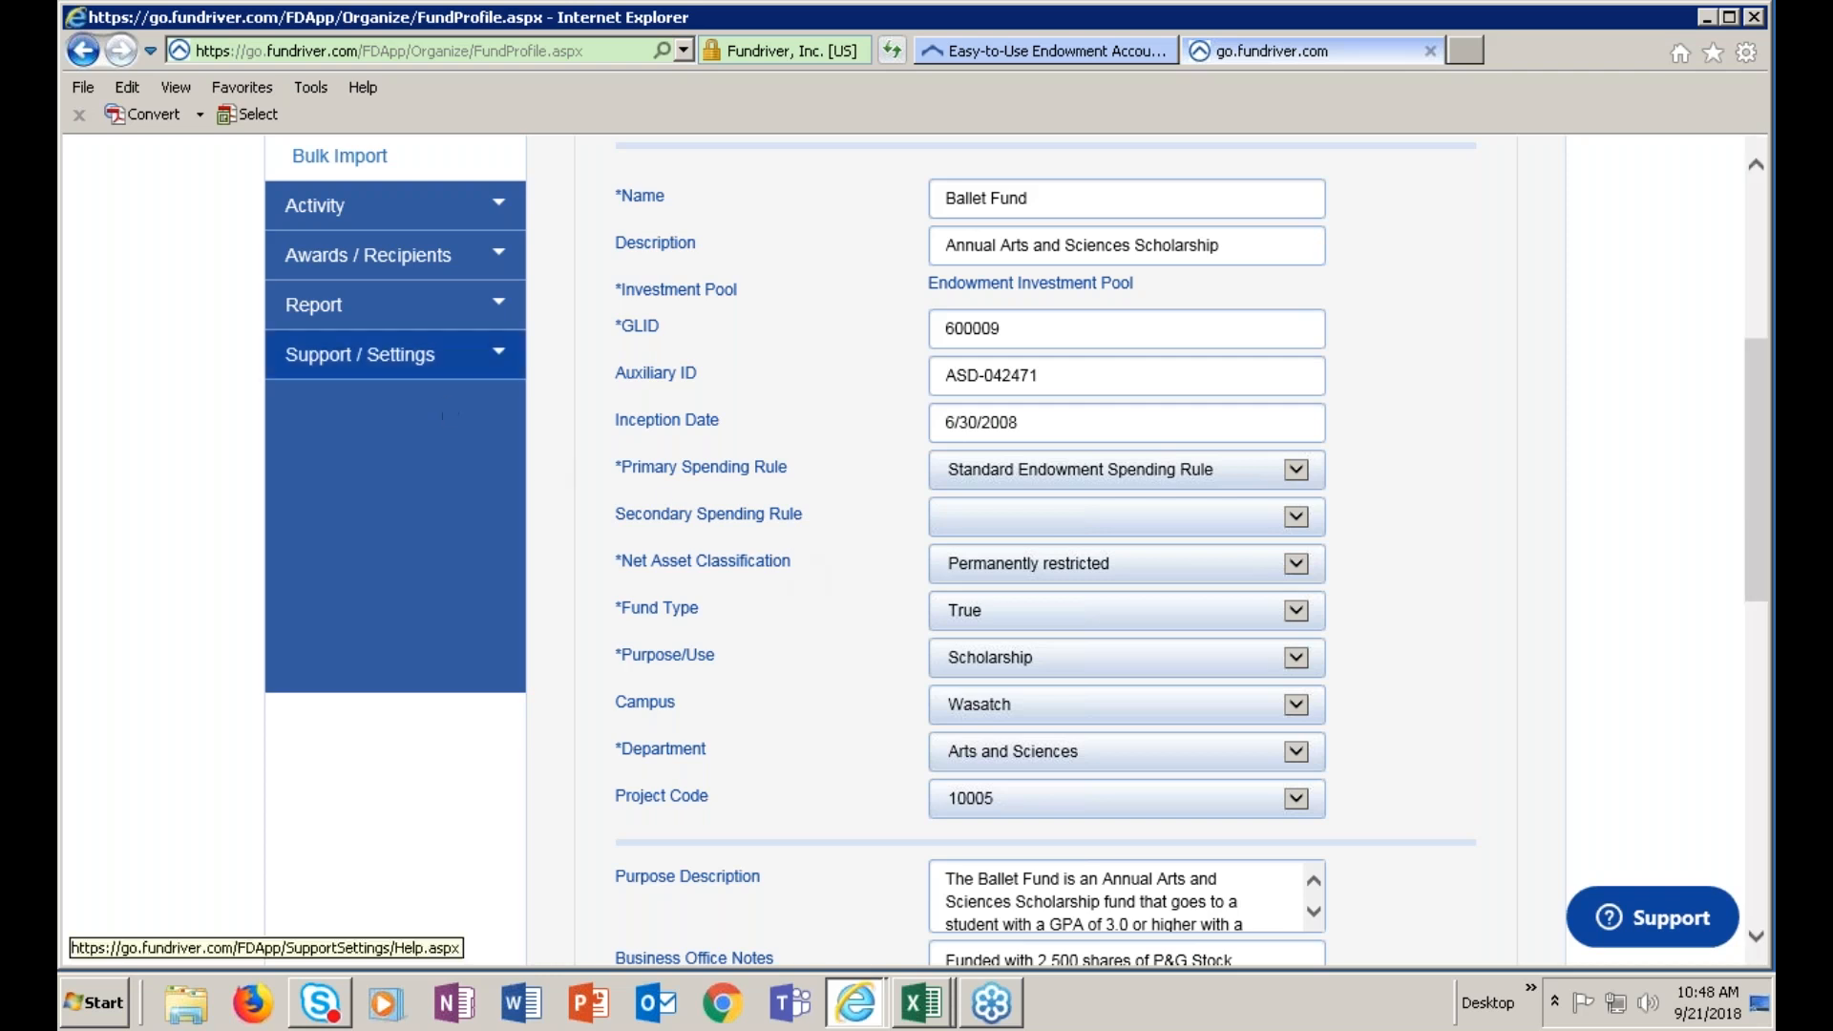
Bring up the parameters of the 117-1 Net Asset Report in the FAS 117-1 report category
click(330, 318)
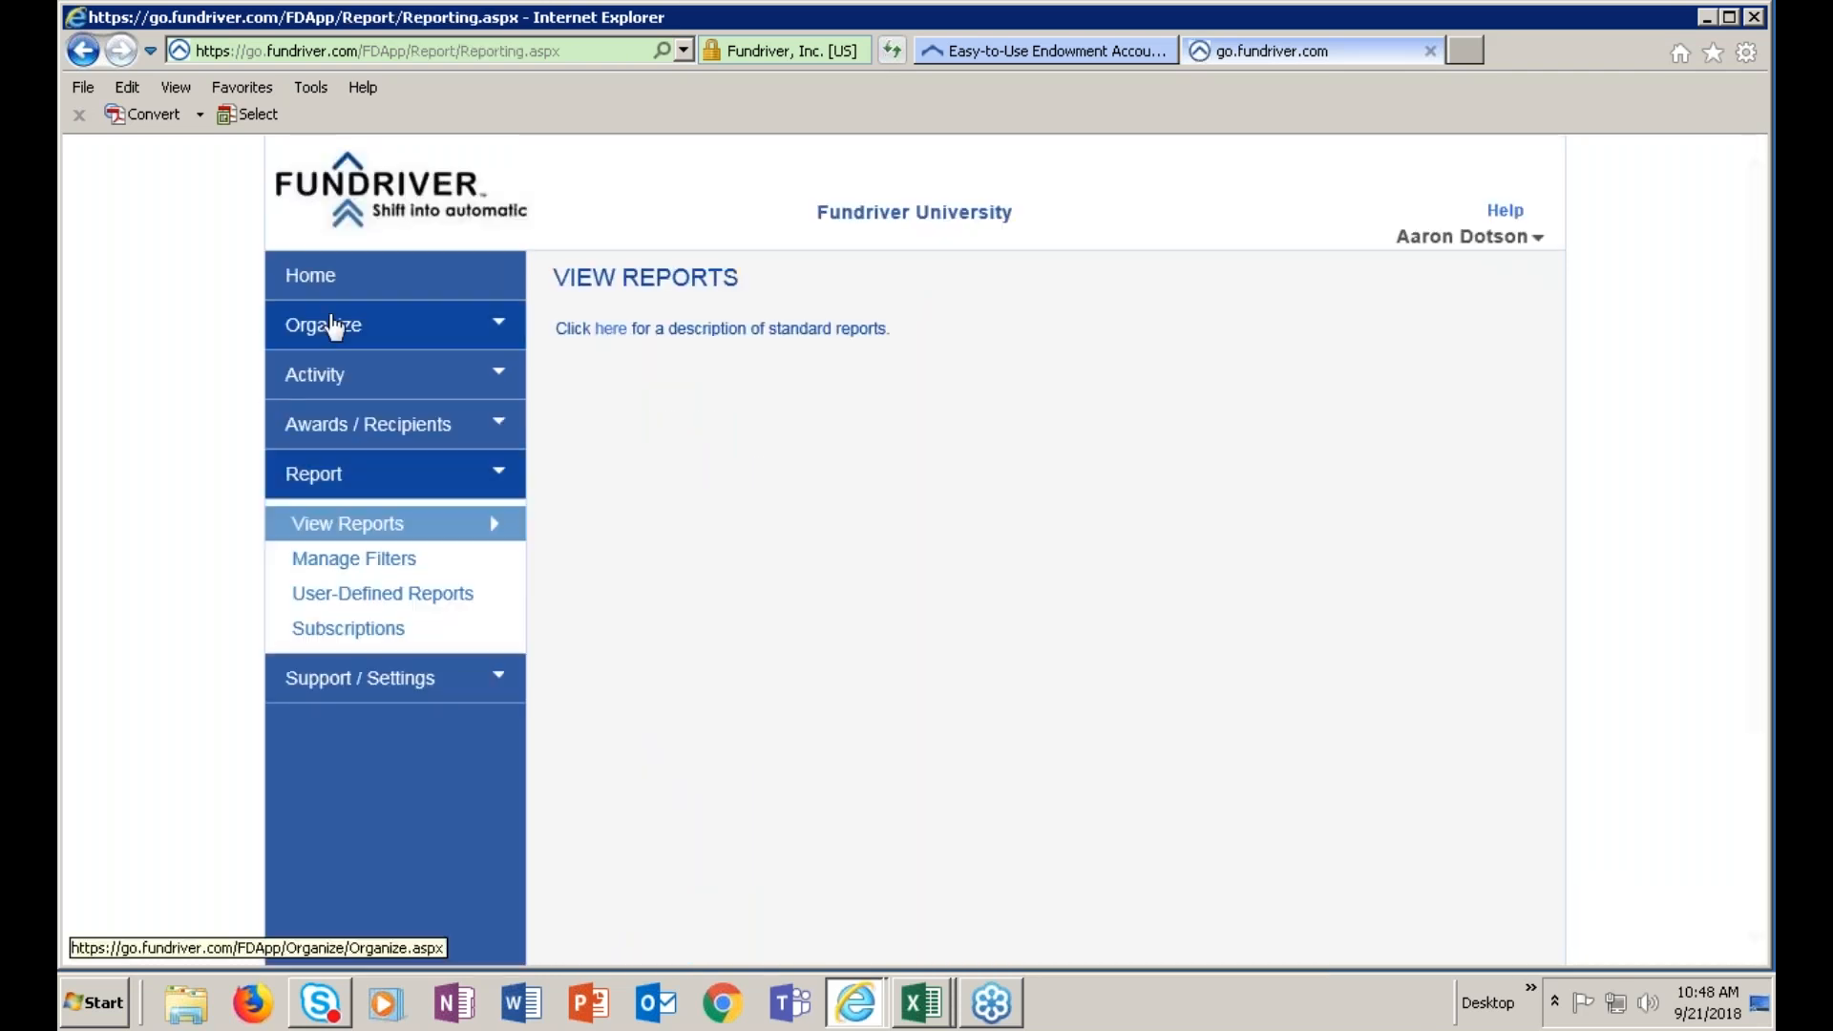
scroll(448, 669, down, 2)
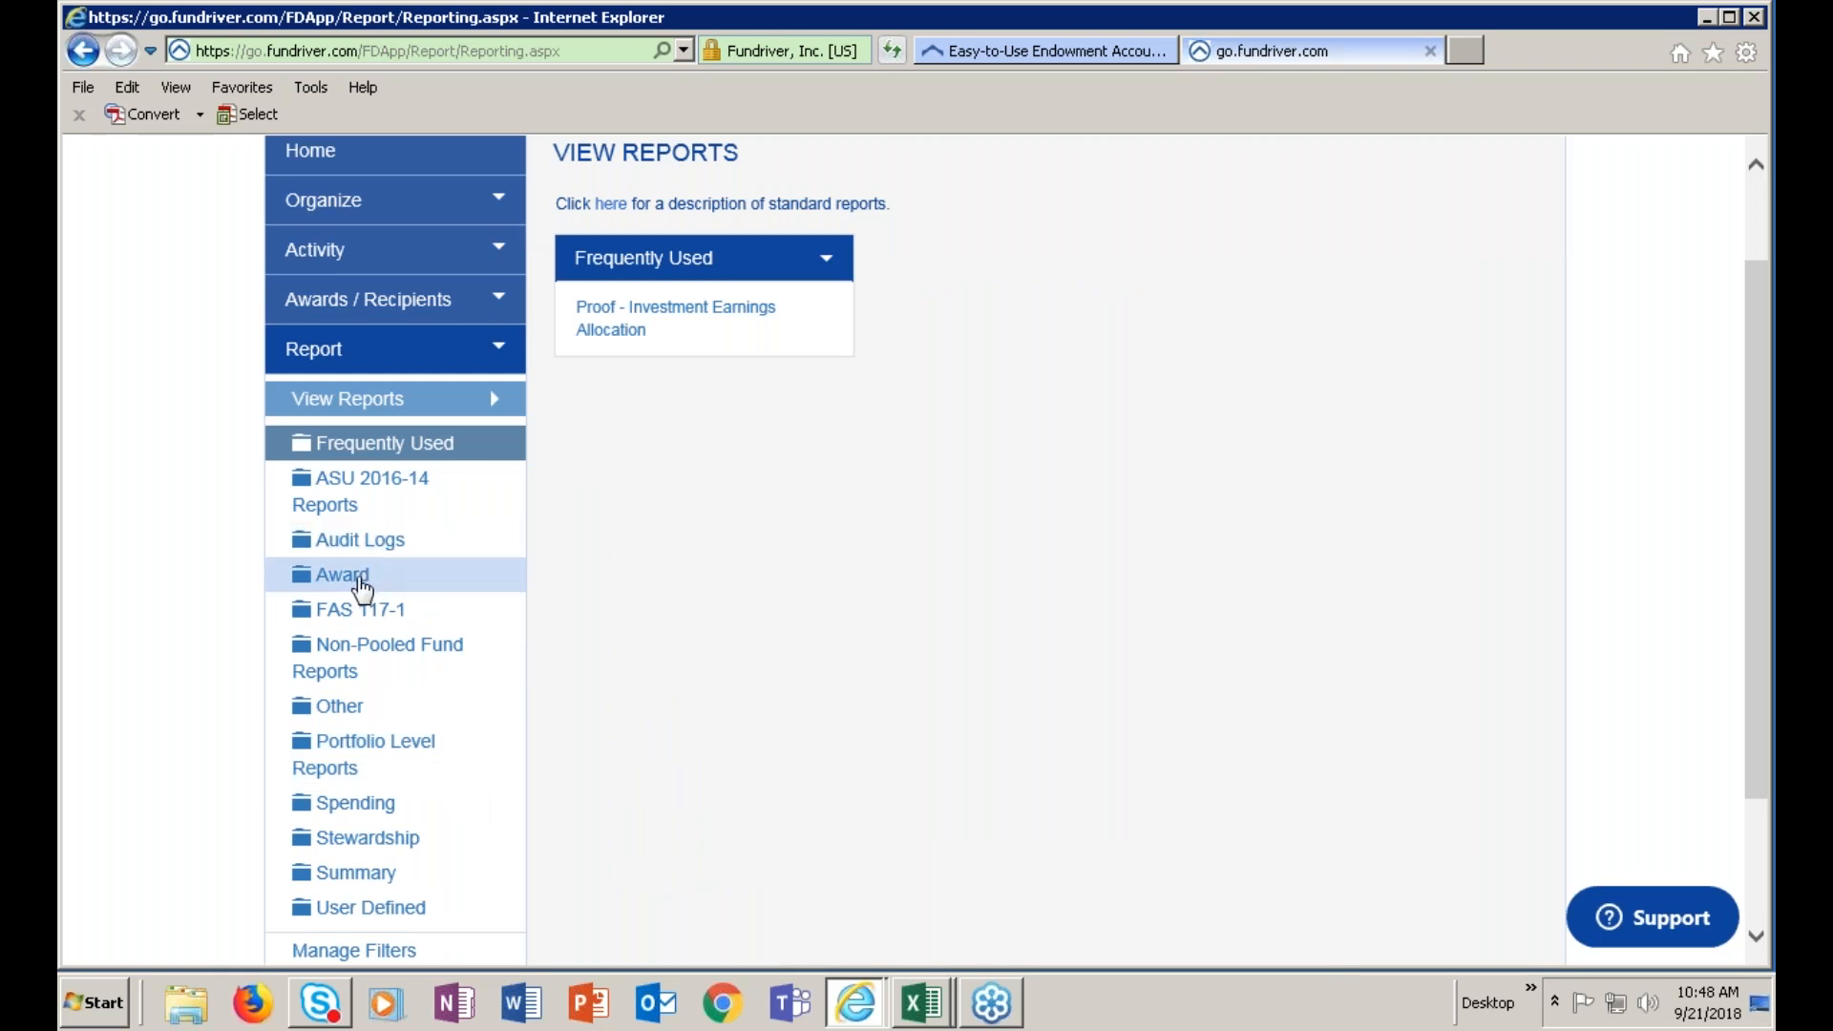
click(379, 616)
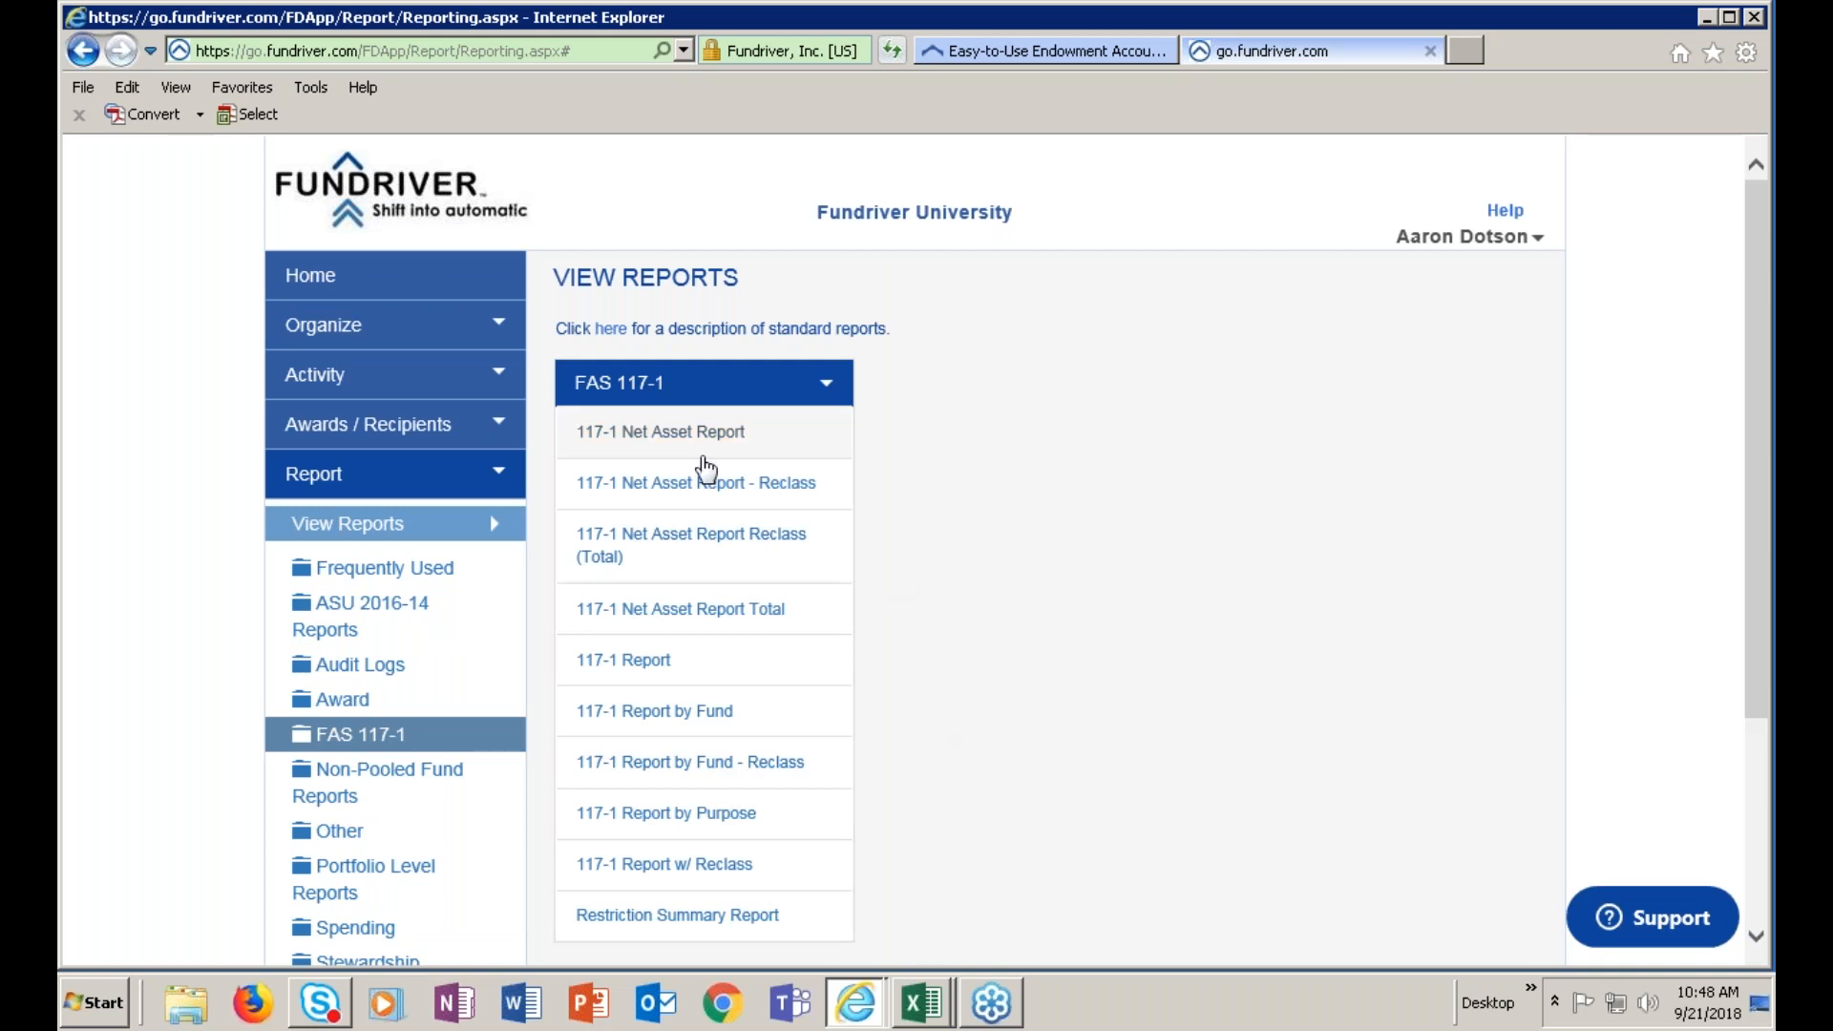
click(688, 444)
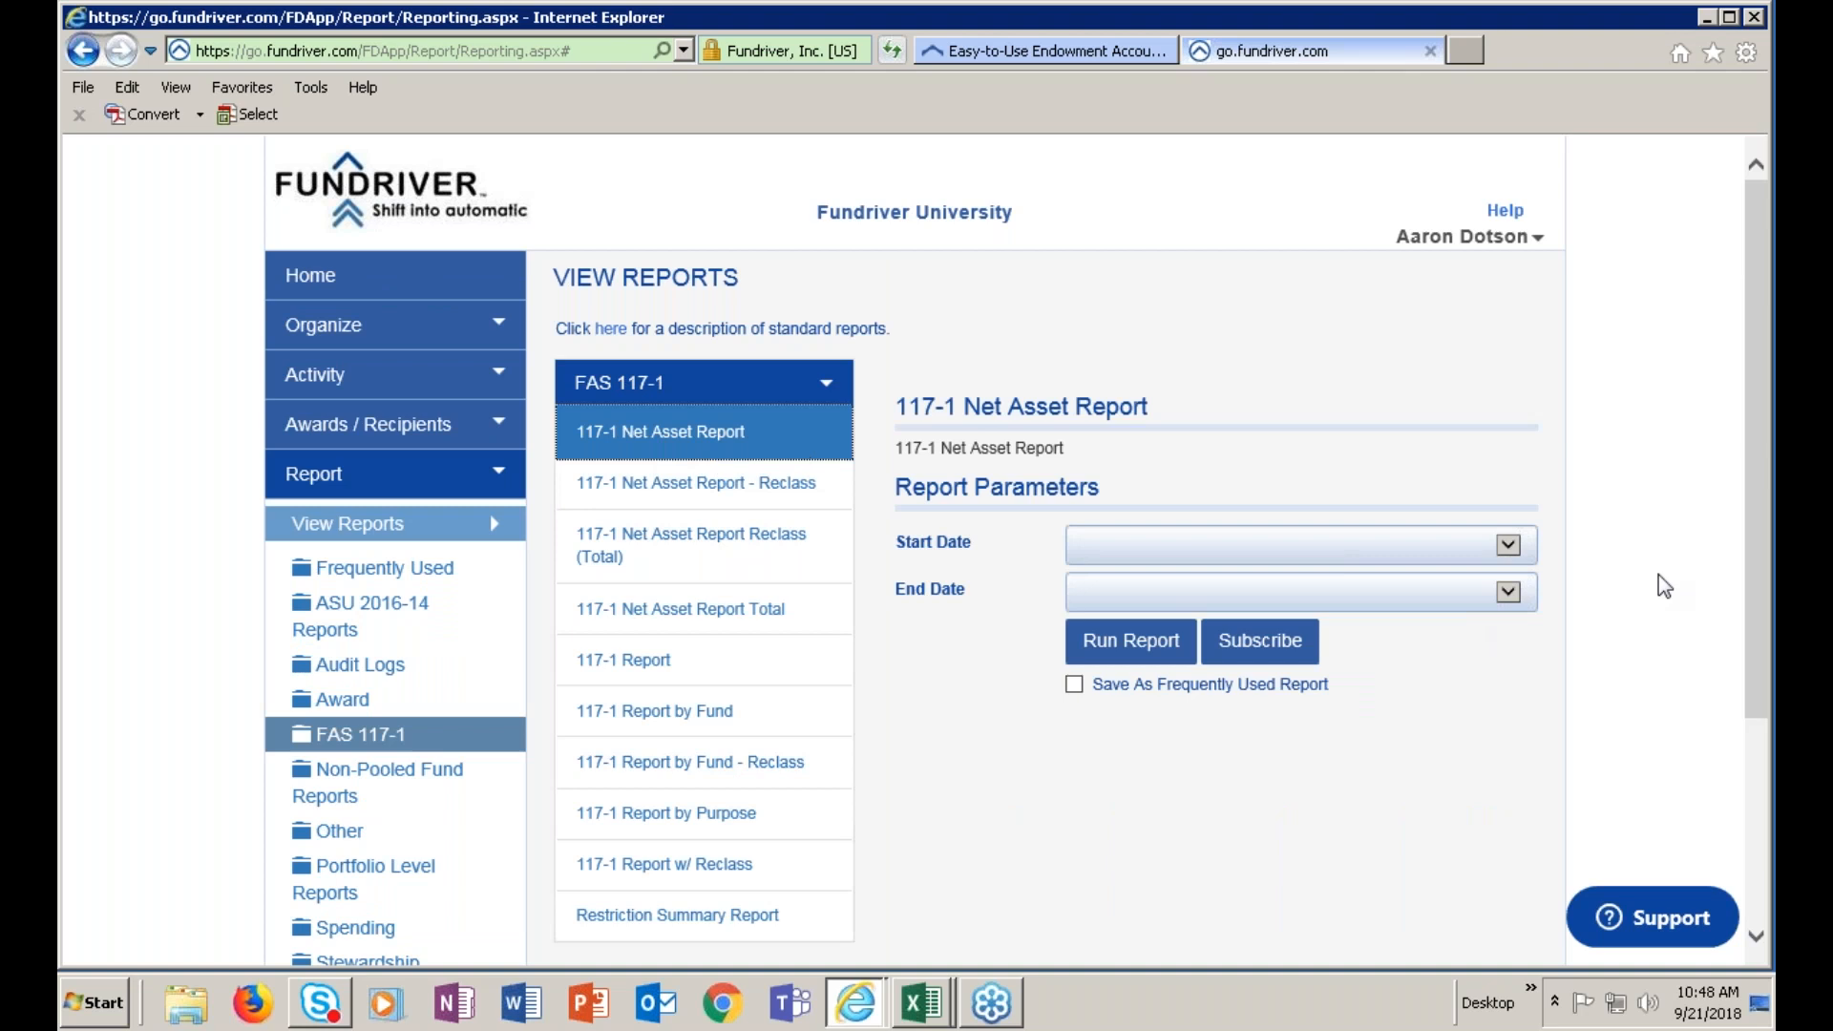
Run the 117-1 Net Asset Report with start date 6/30/2016 and end date 6/30/2017
click(1509, 546)
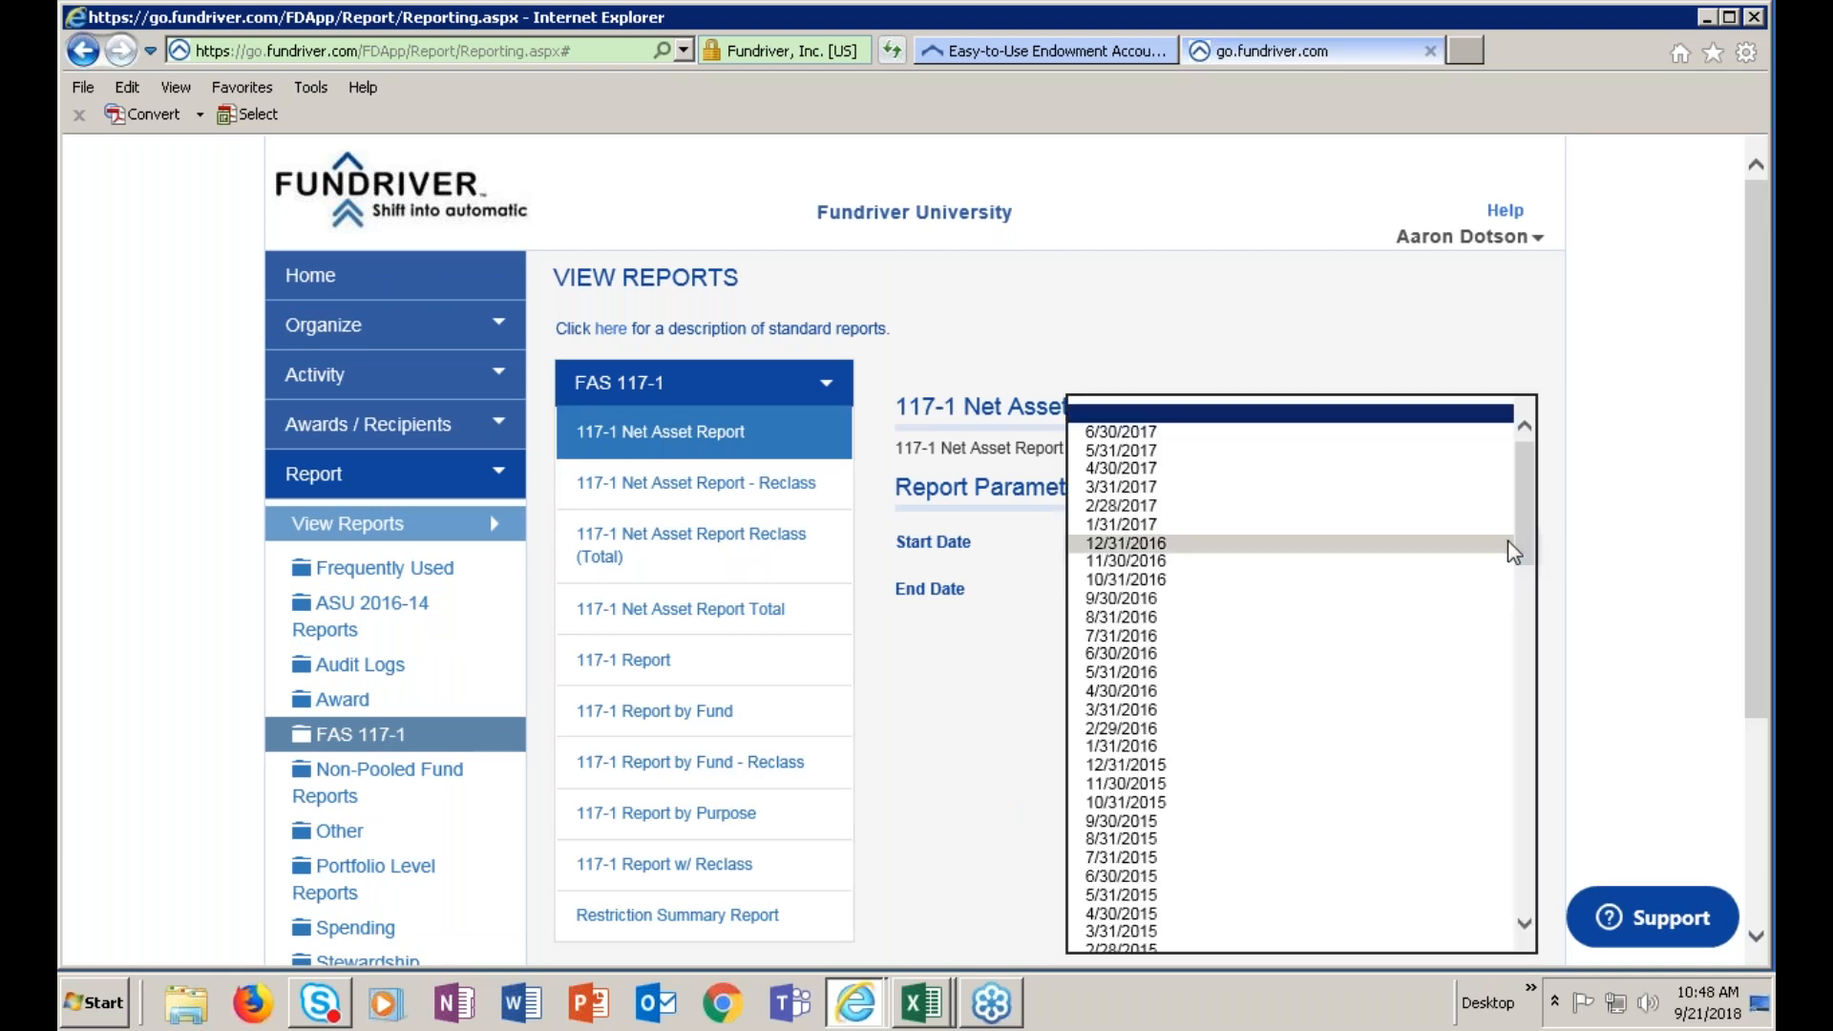
click(1149, 657)
click(1507, 591)
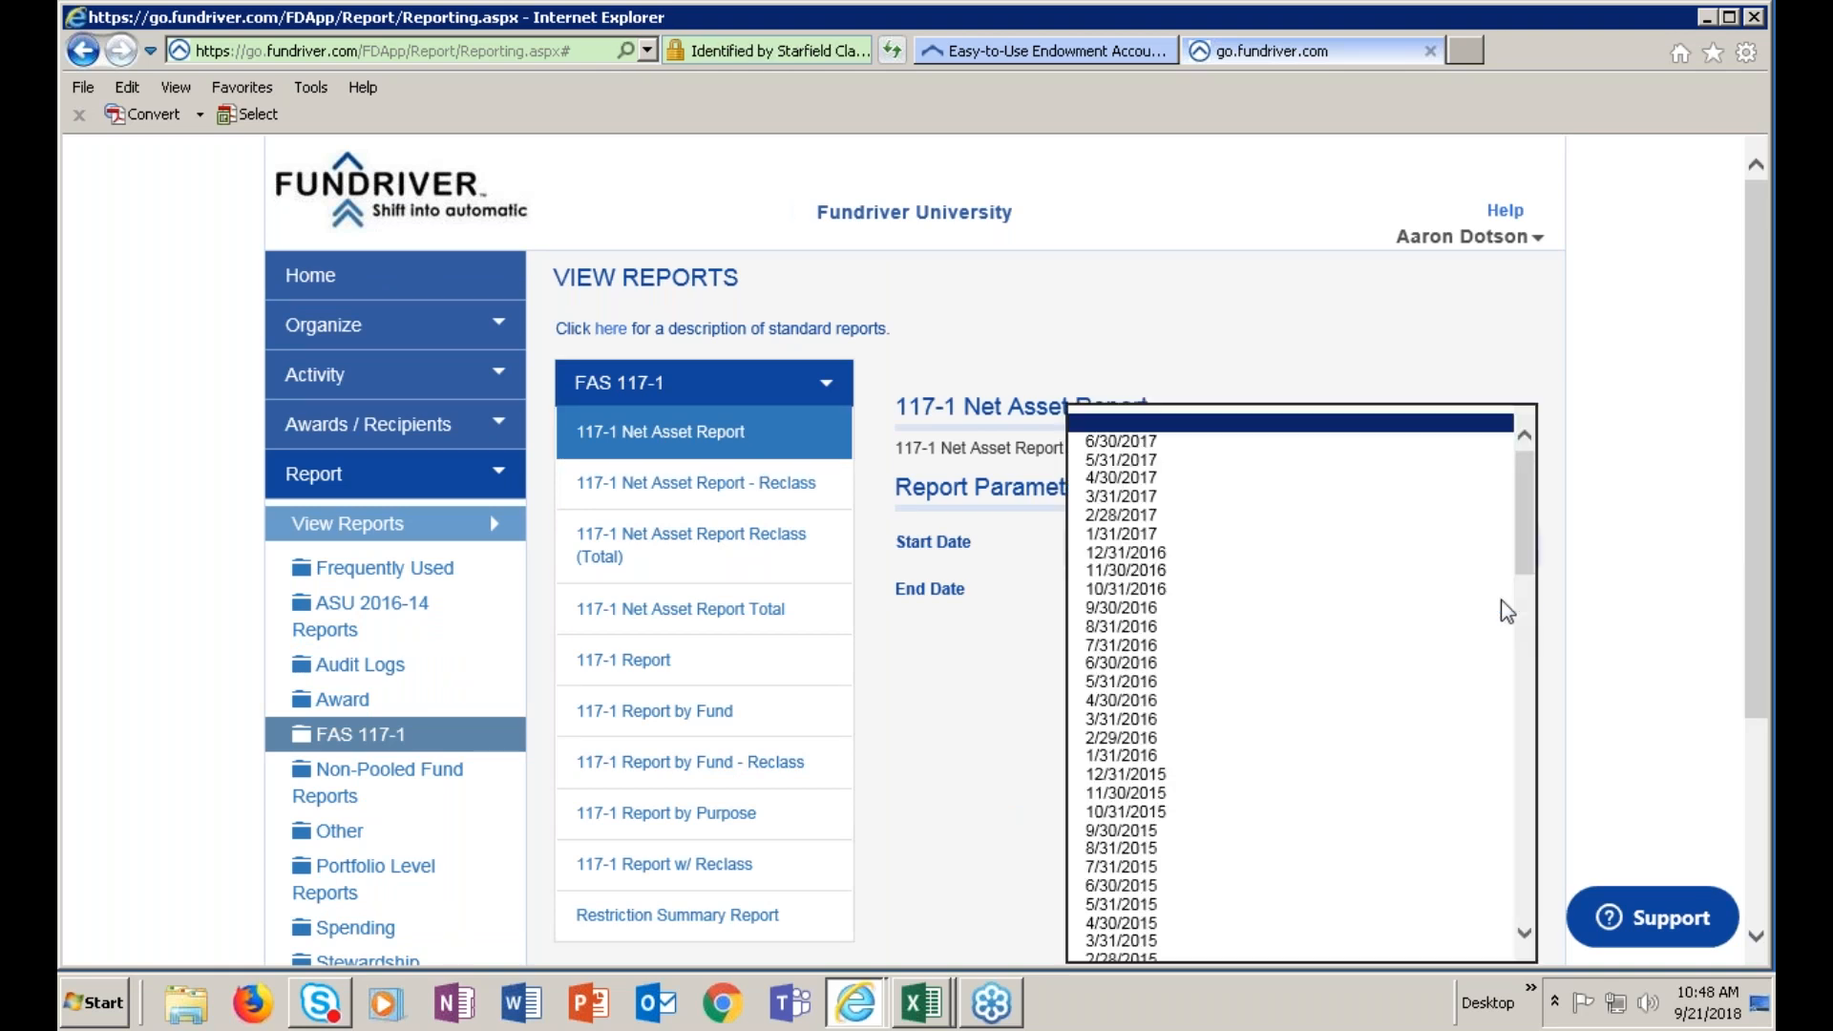
click(1127, 442)
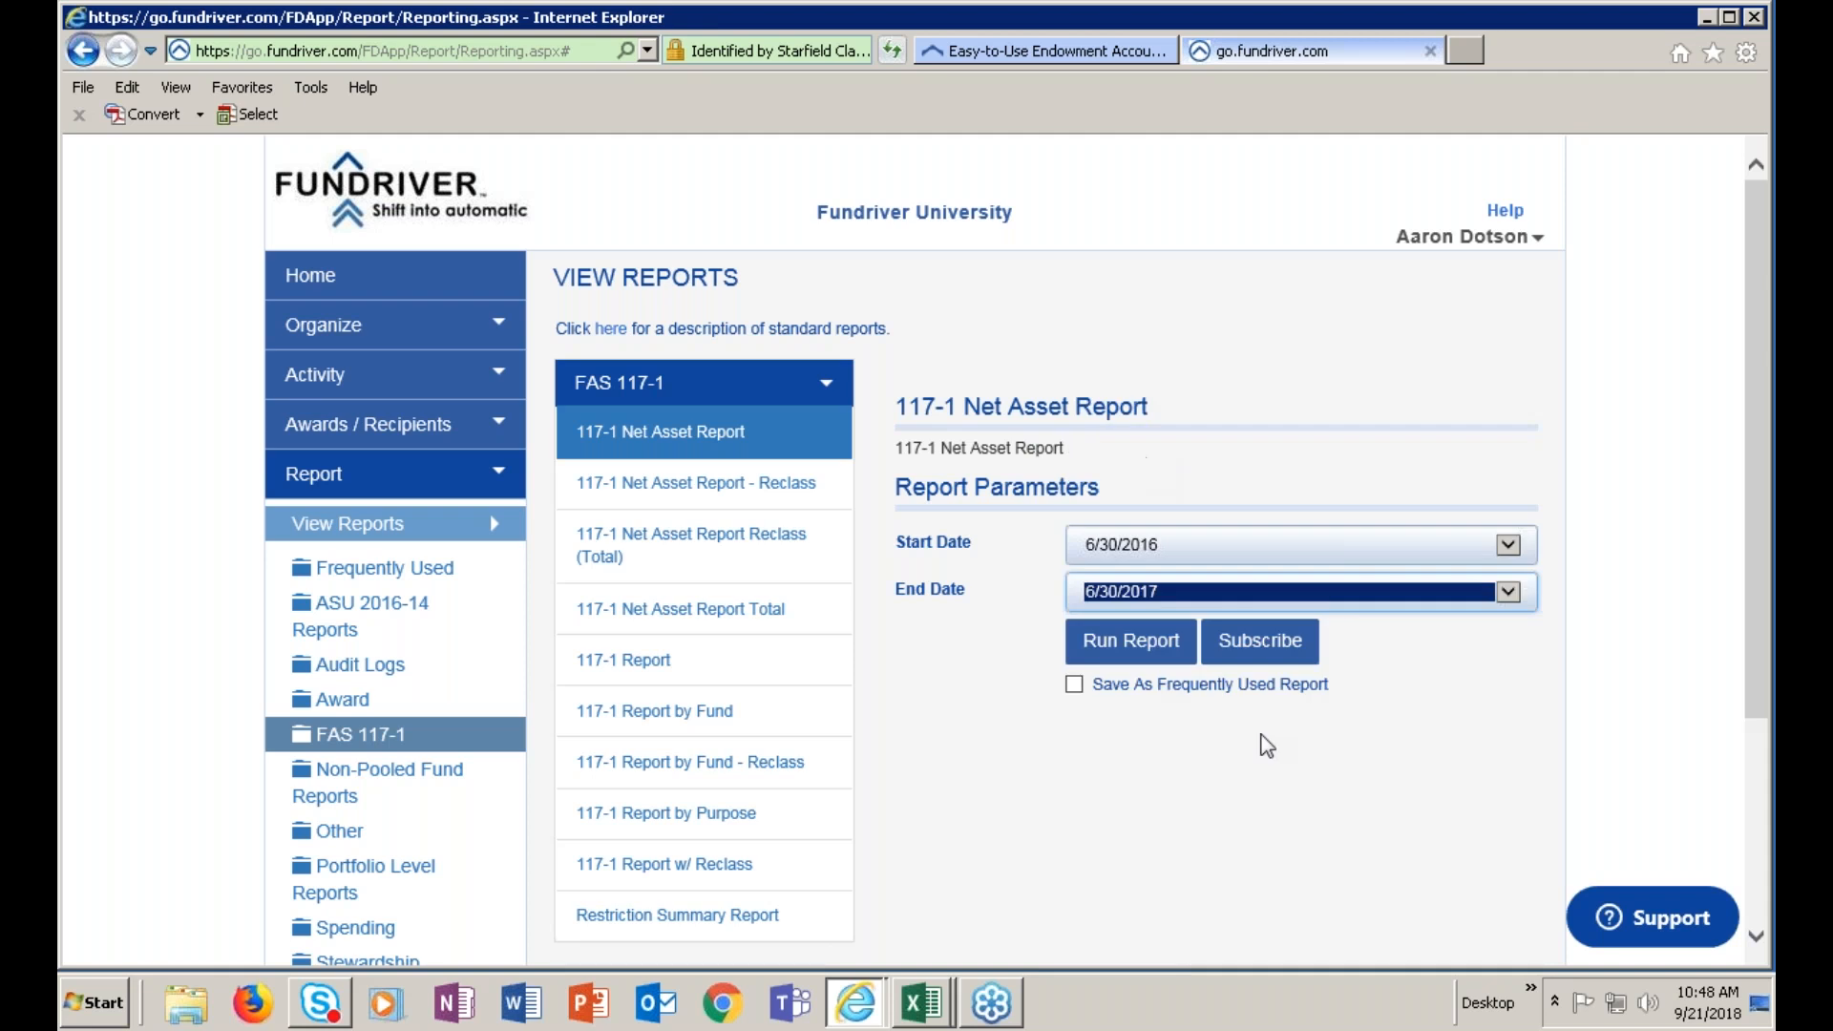
click(1124, 651)
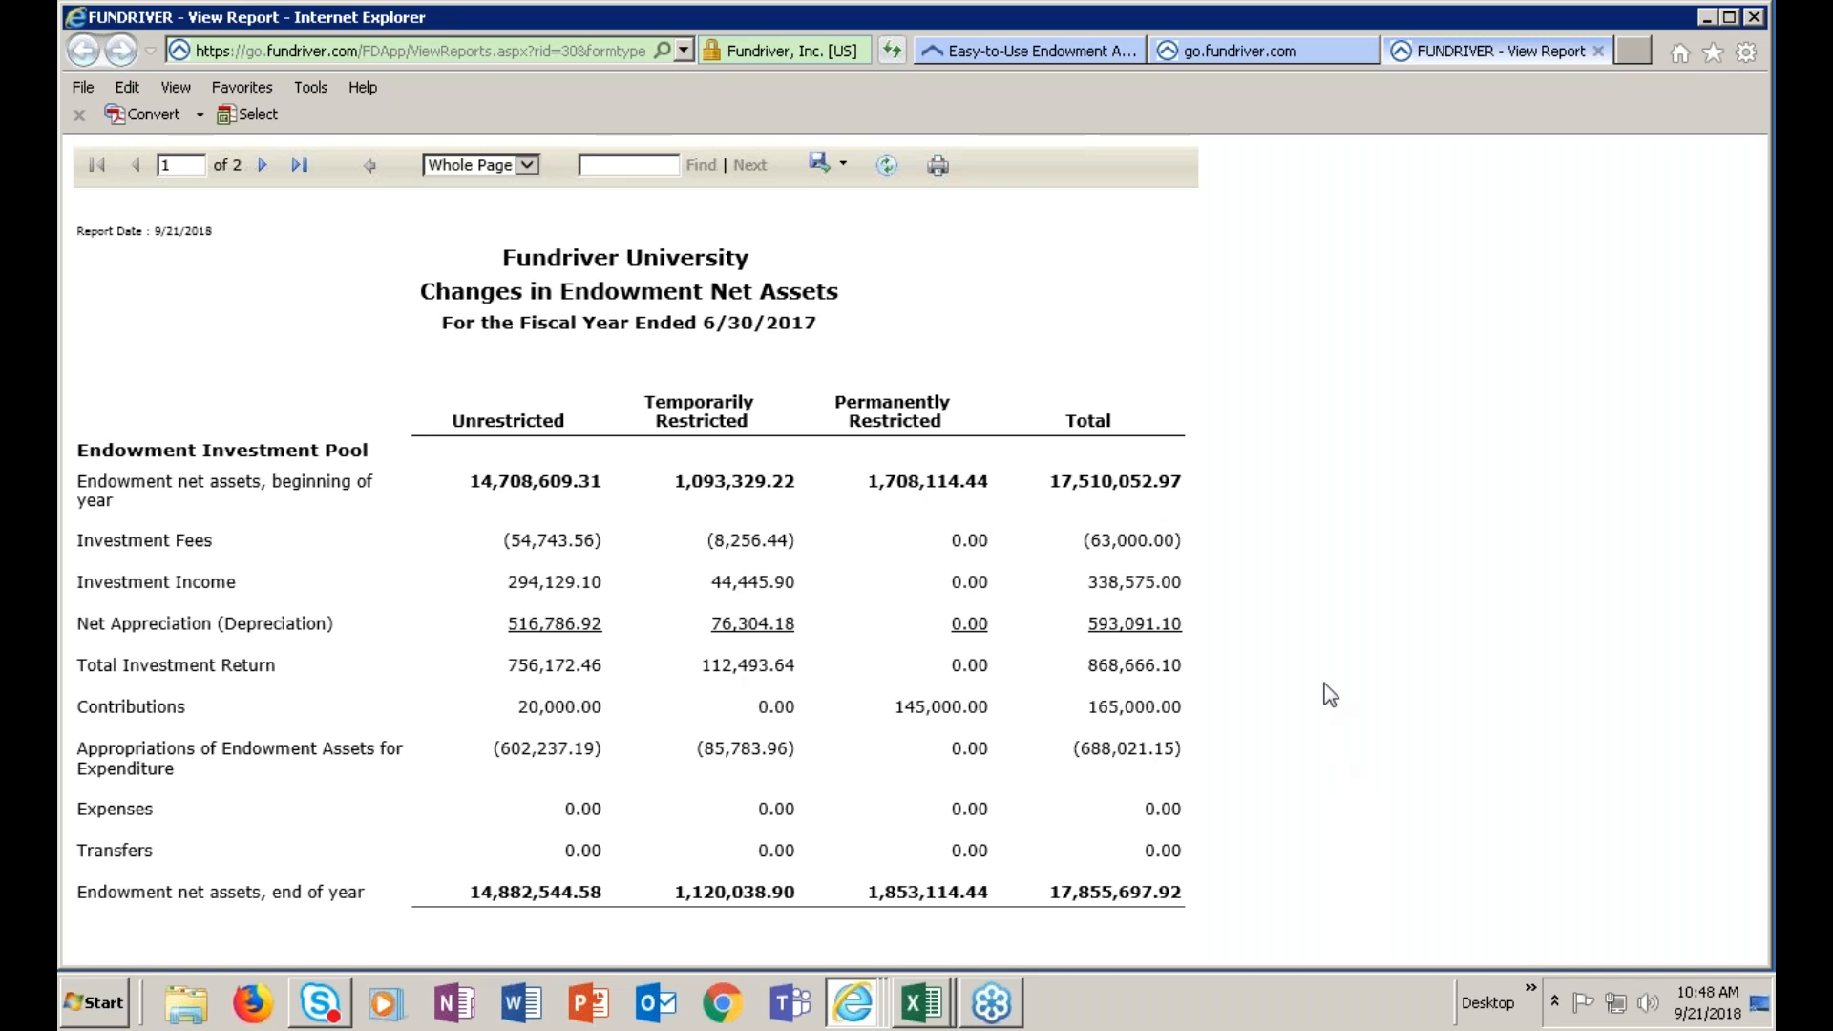
Check the export formats offered for the generated net asset report, and close the report
click(827, 164)
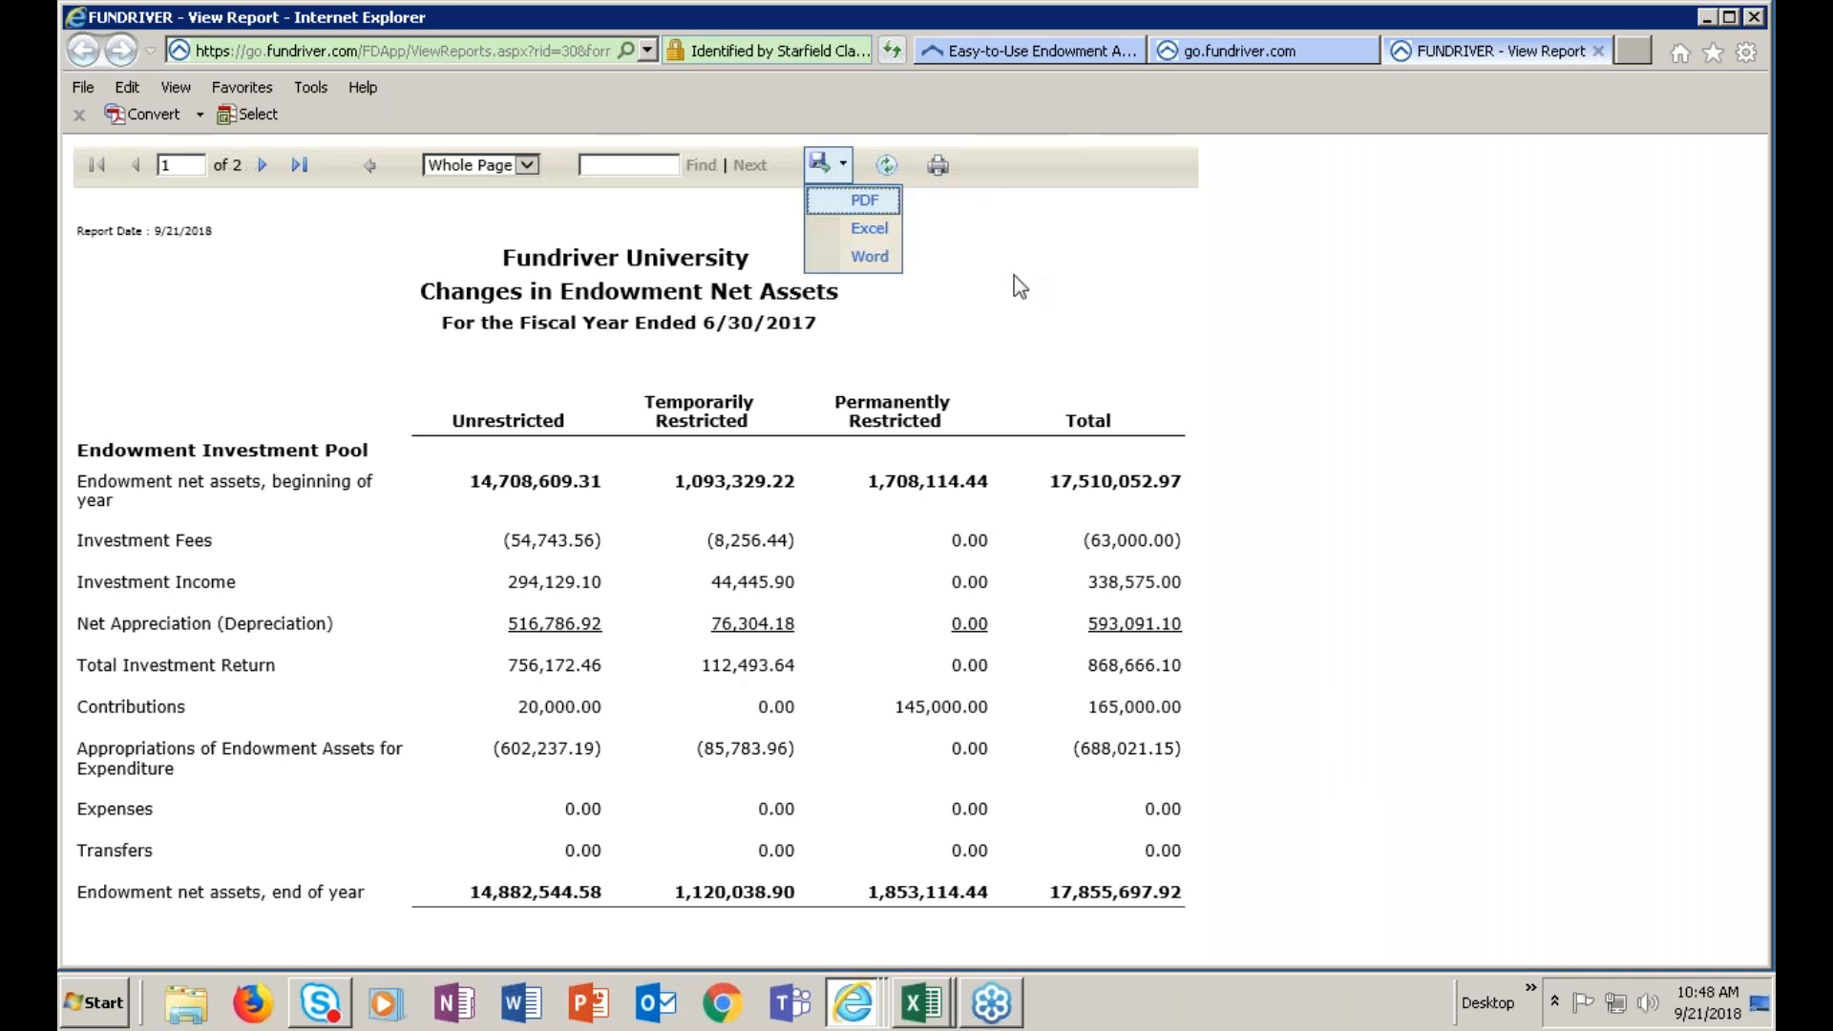
click(934, 198)
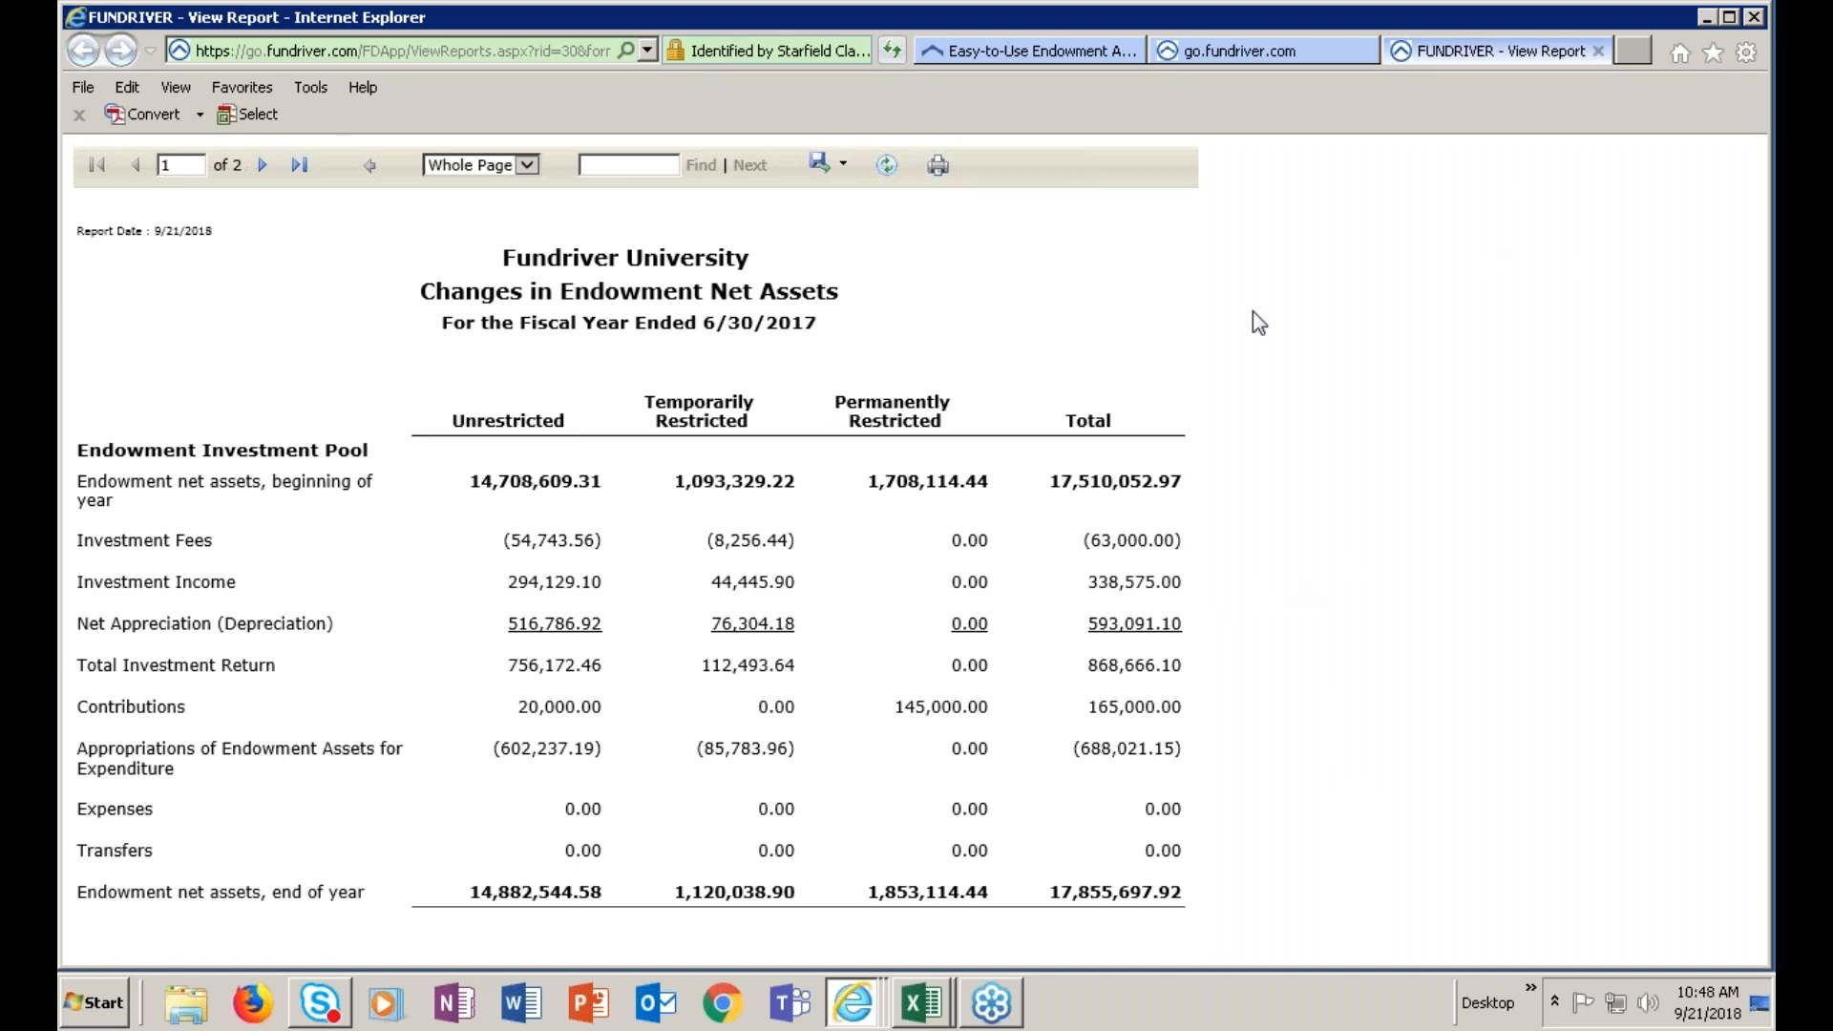
click(1597, 57)
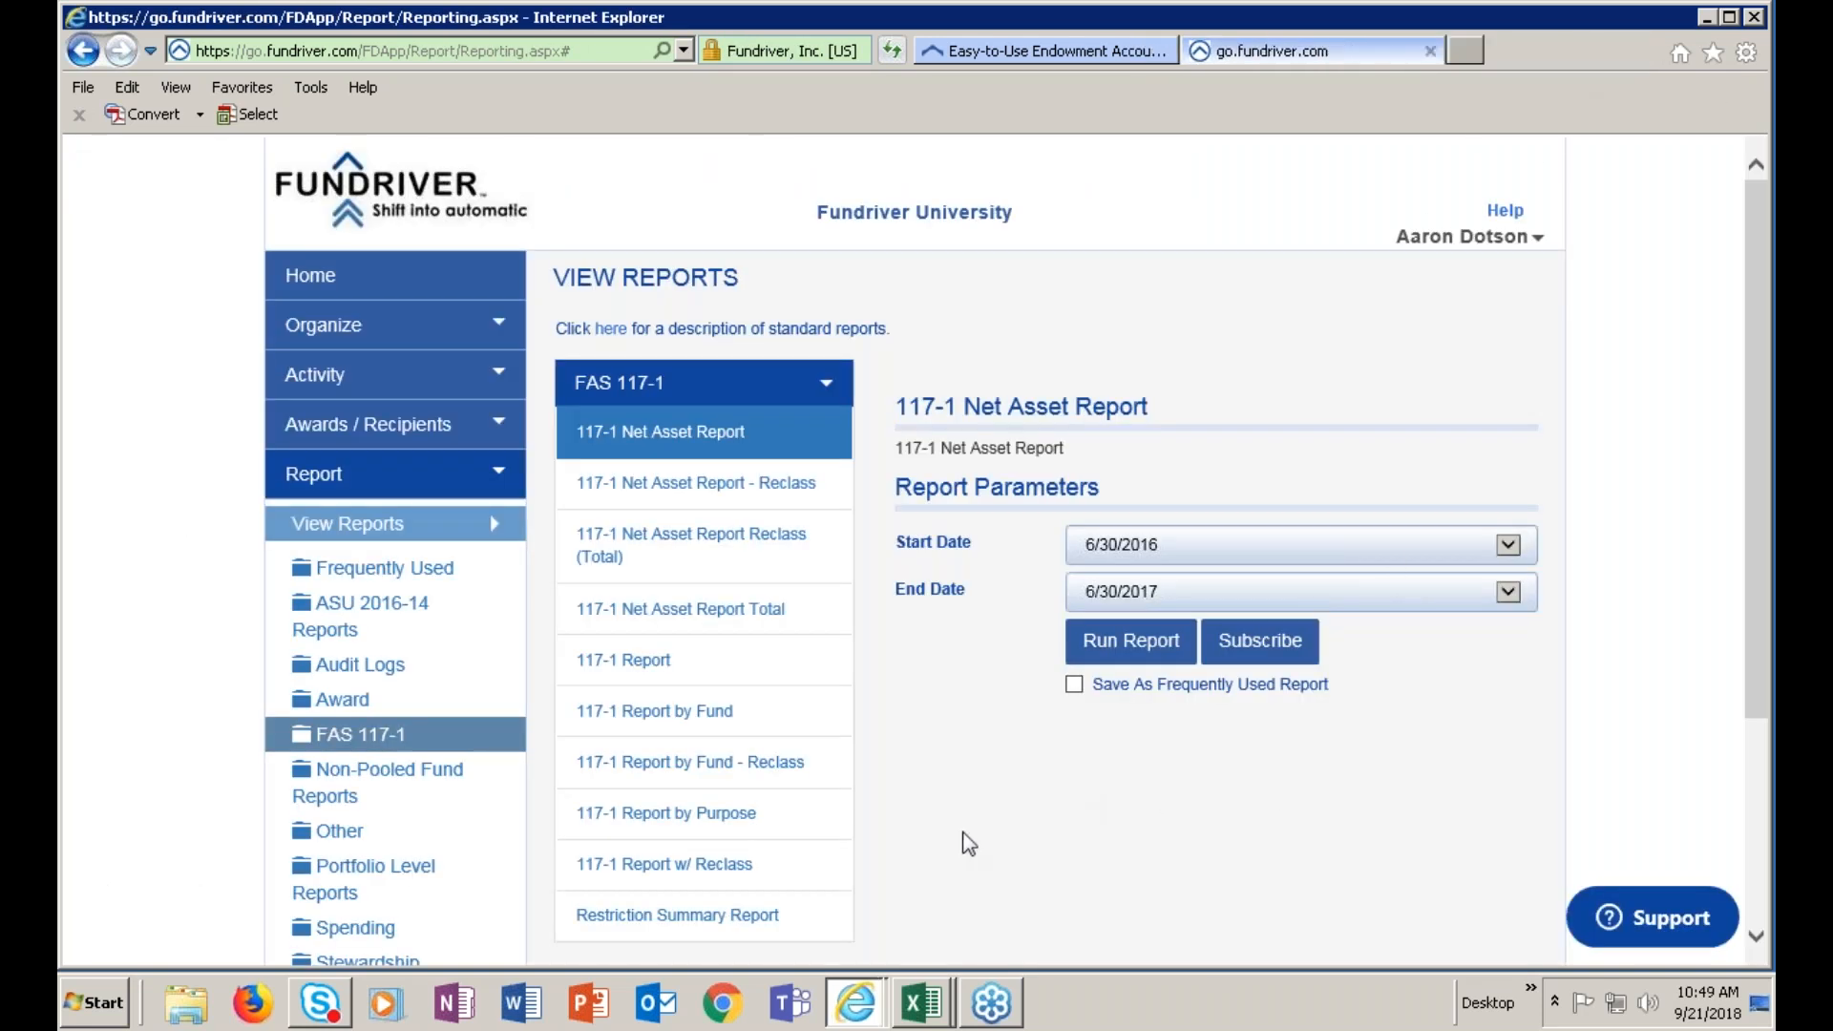
Run the Change in Endowment Net Assets (ASU 2016-14) report for 6/30/2016 to 6/30/2017, and close it after viewing
click(401, 619)
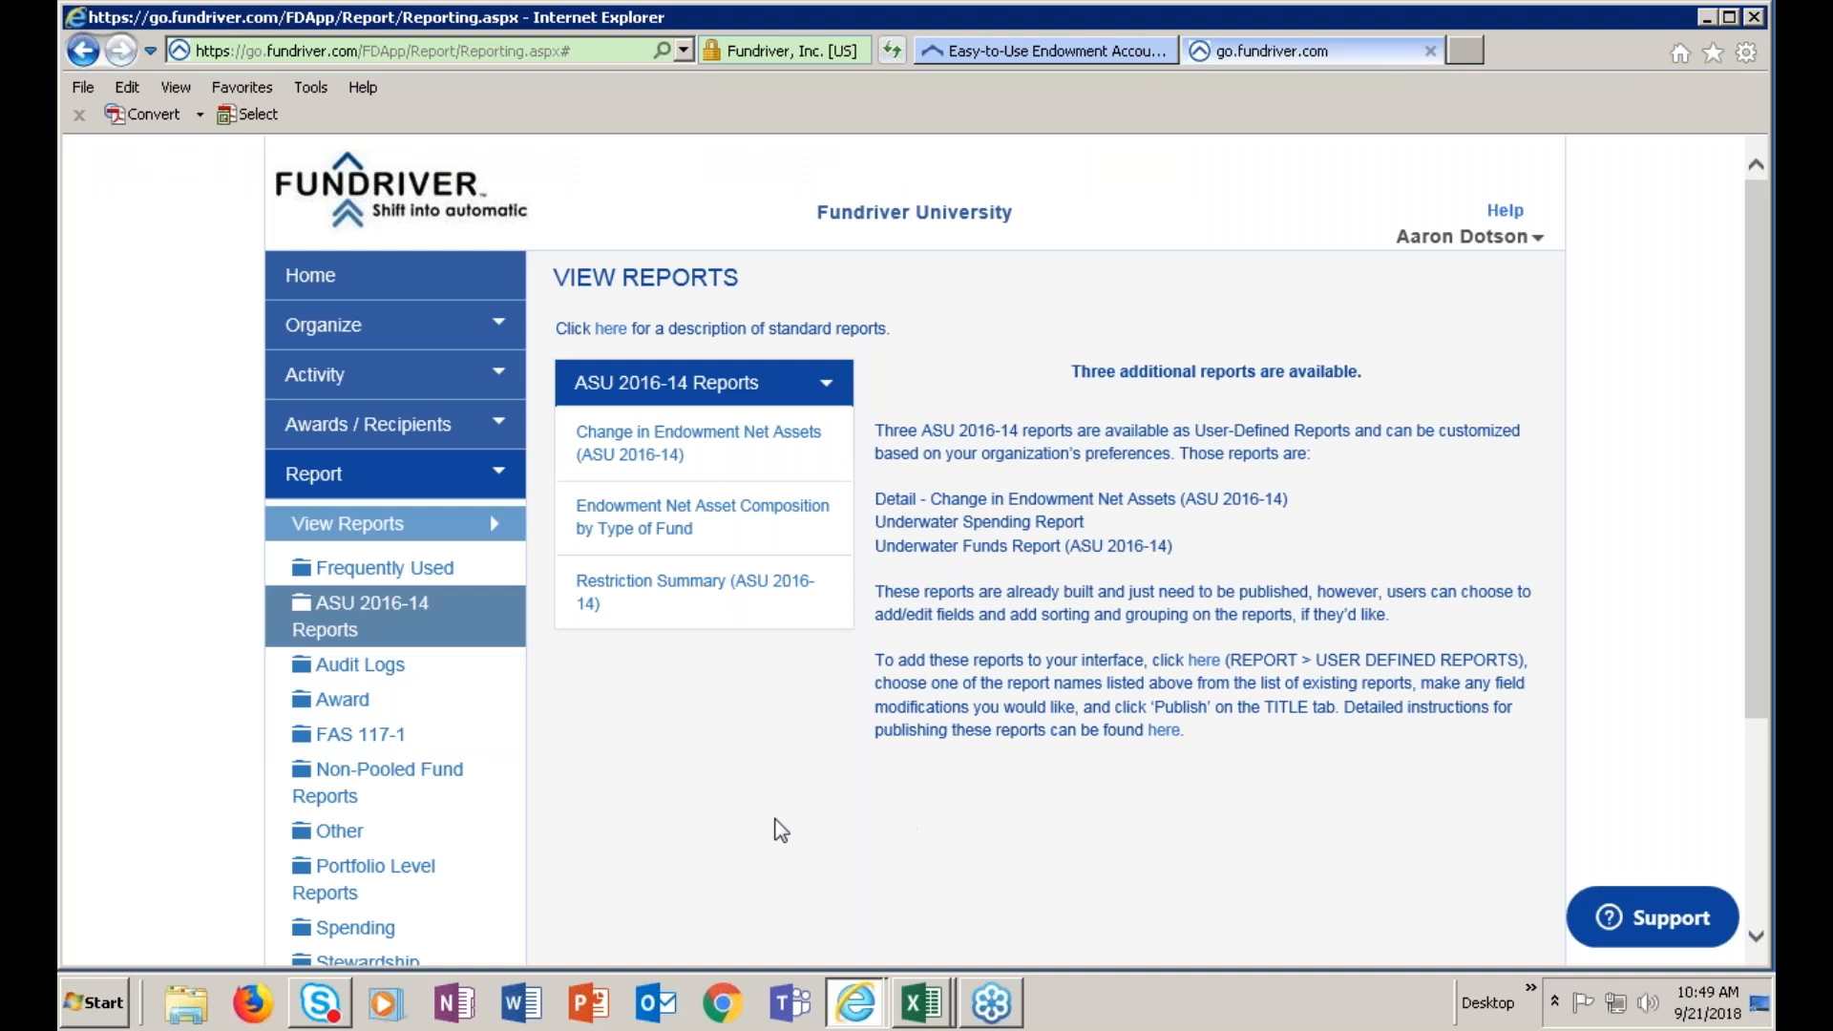
click(664, 437)
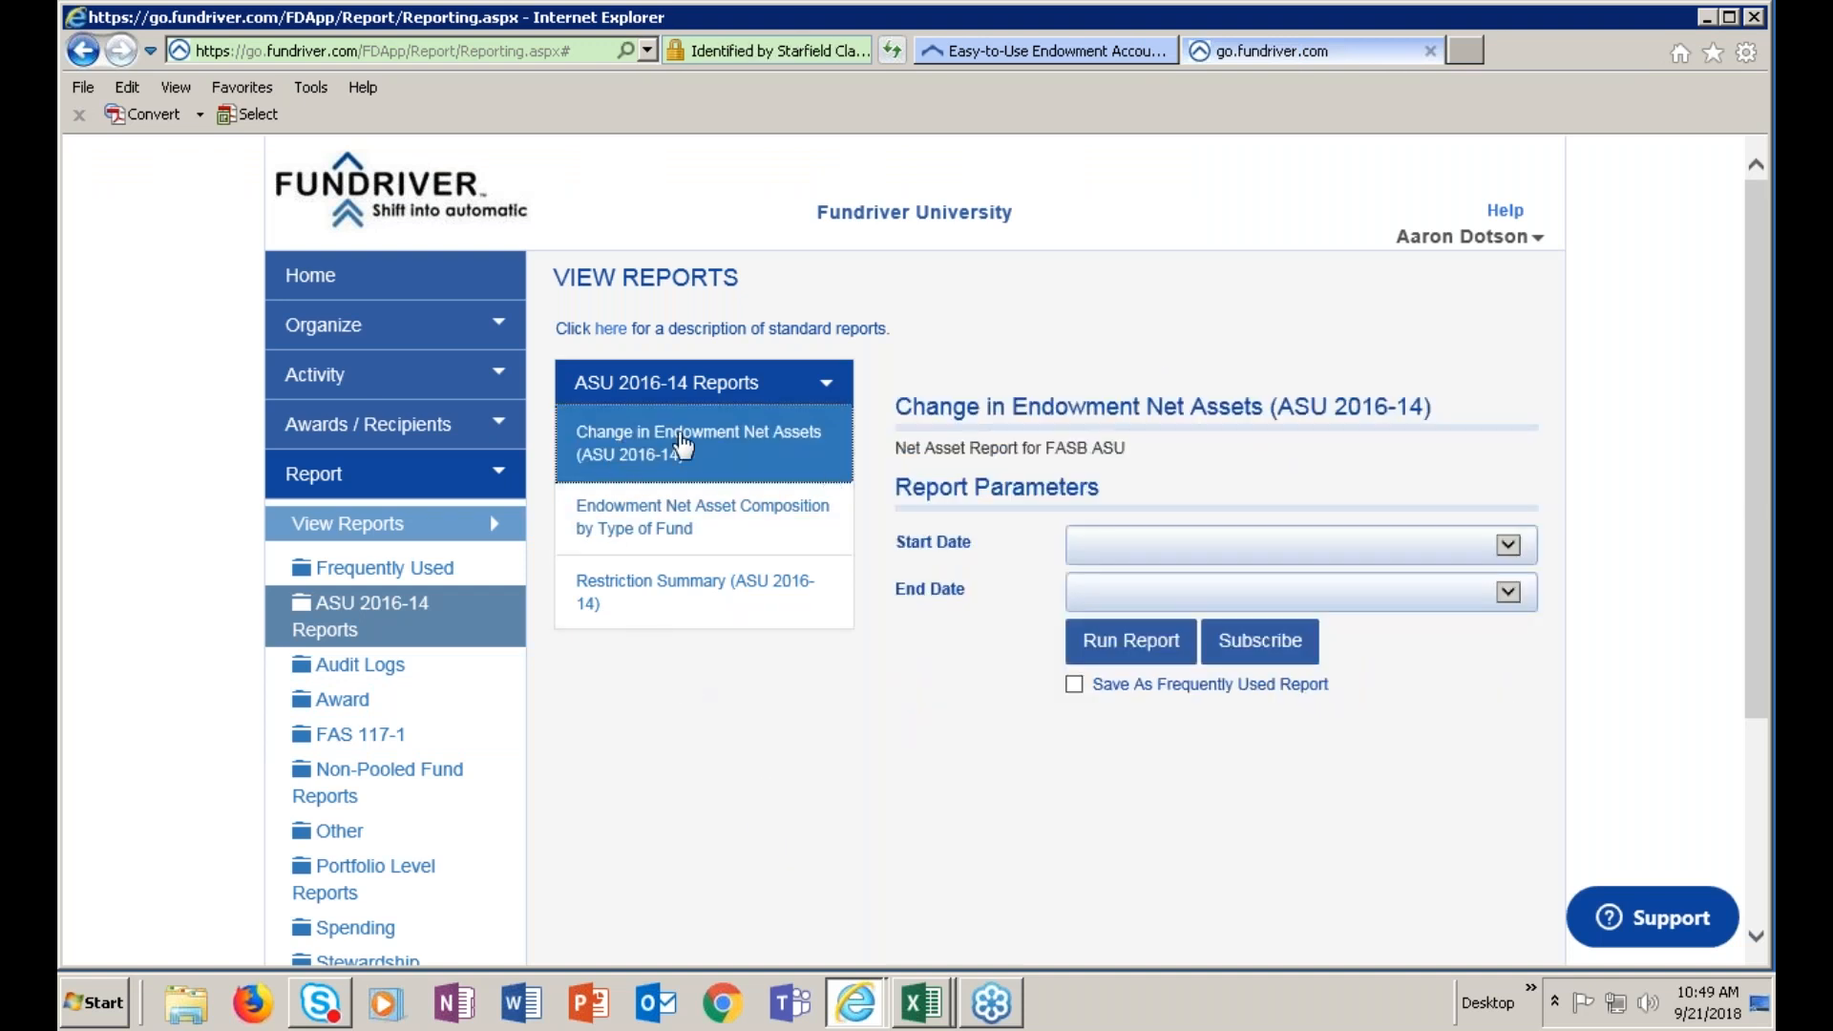
click(1507, 547)
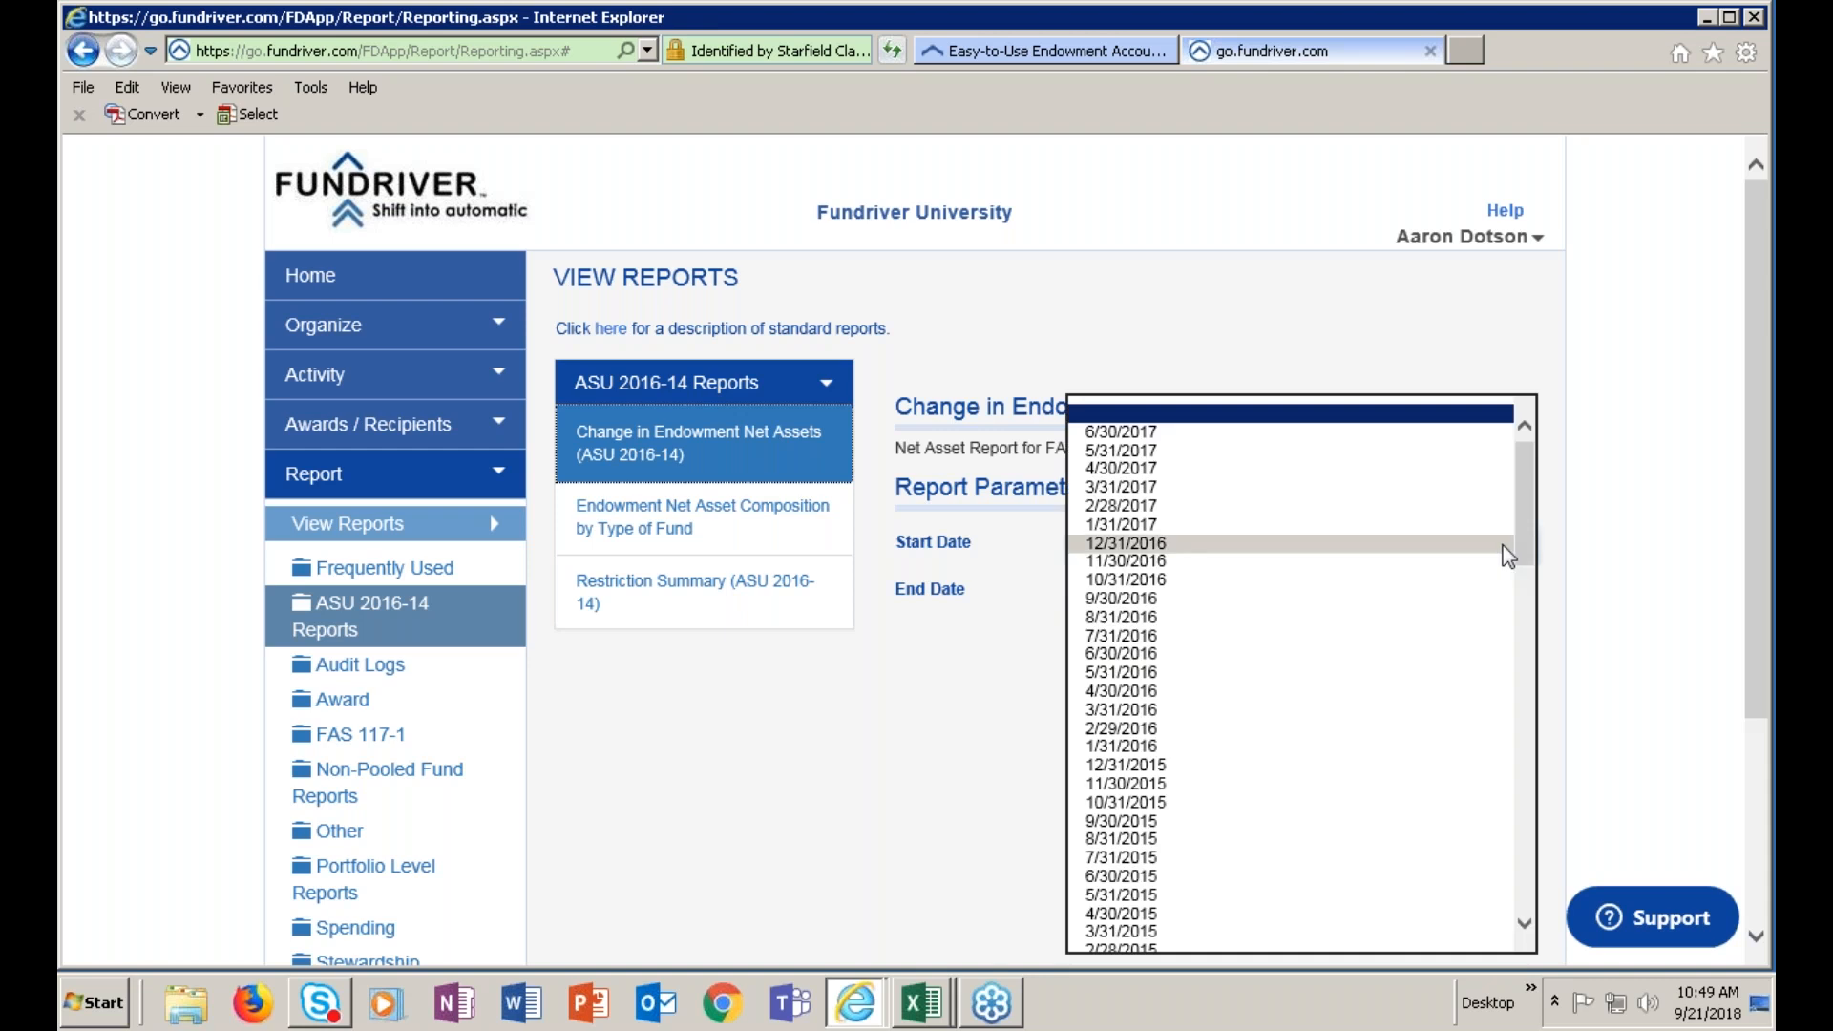
click(1506, 653)
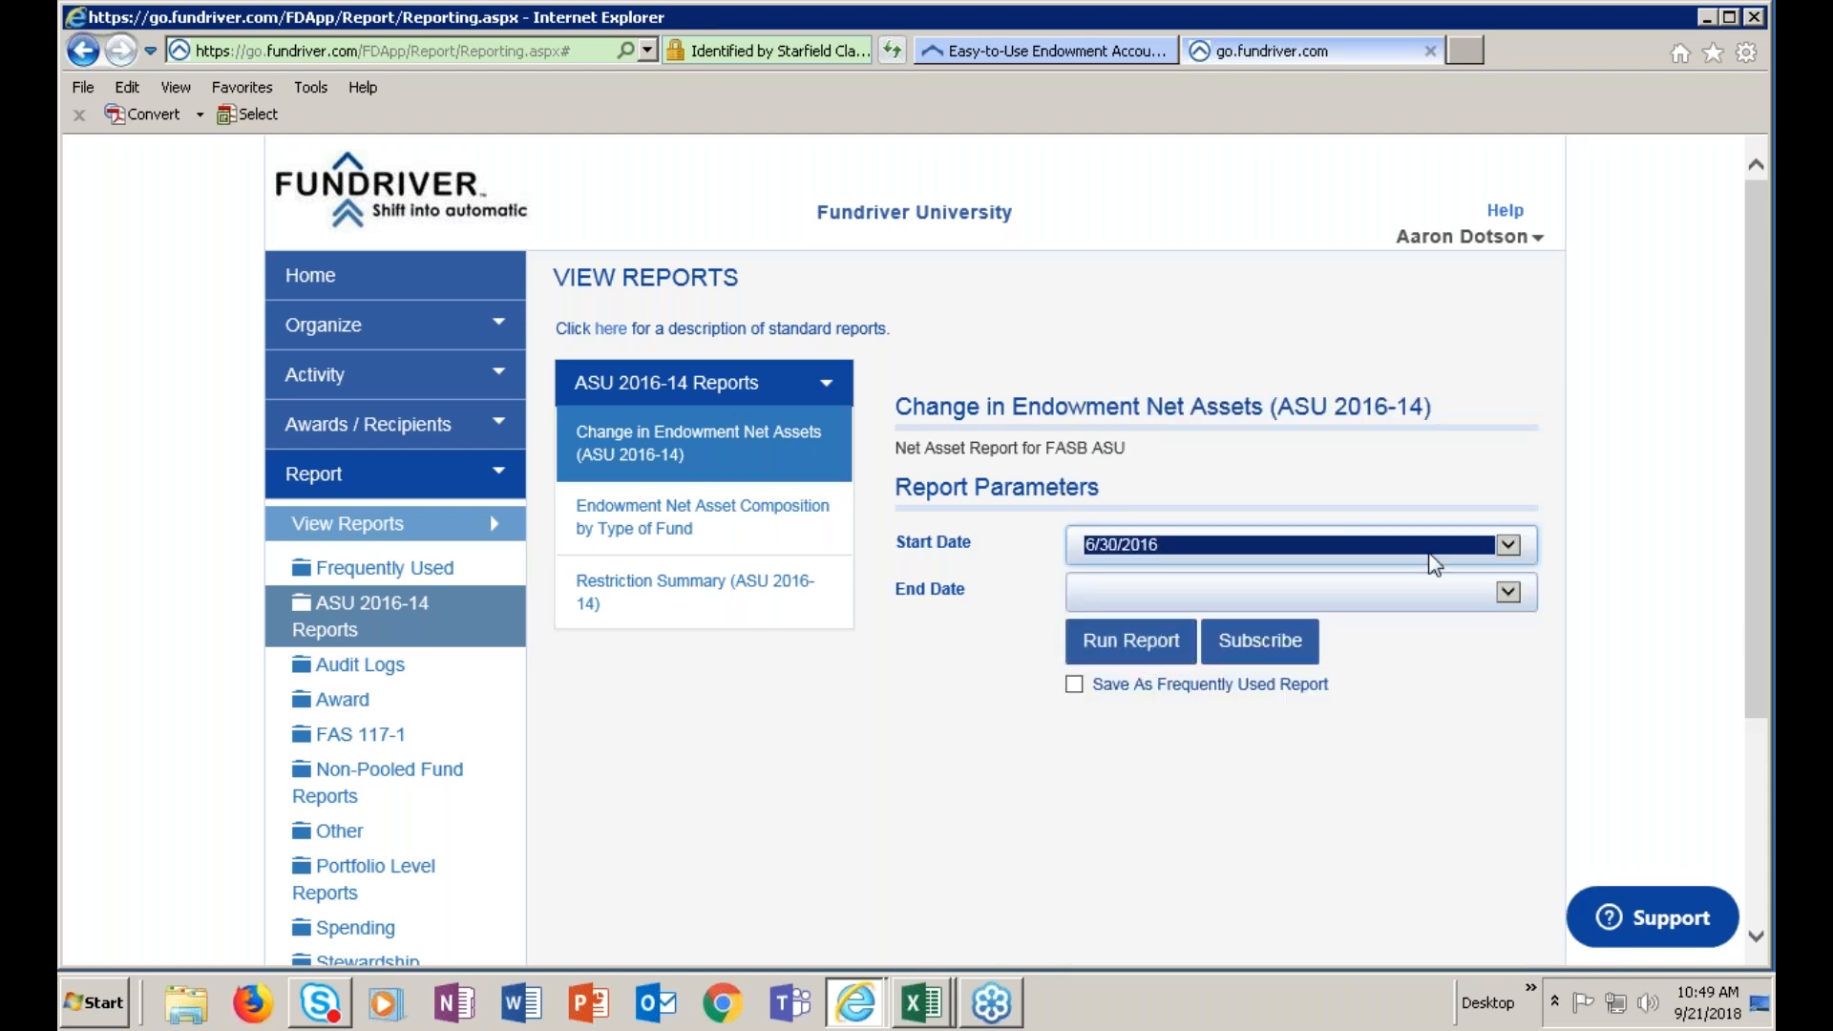
click(1508, 591)
click(1199, 441)
click(1161, 647)
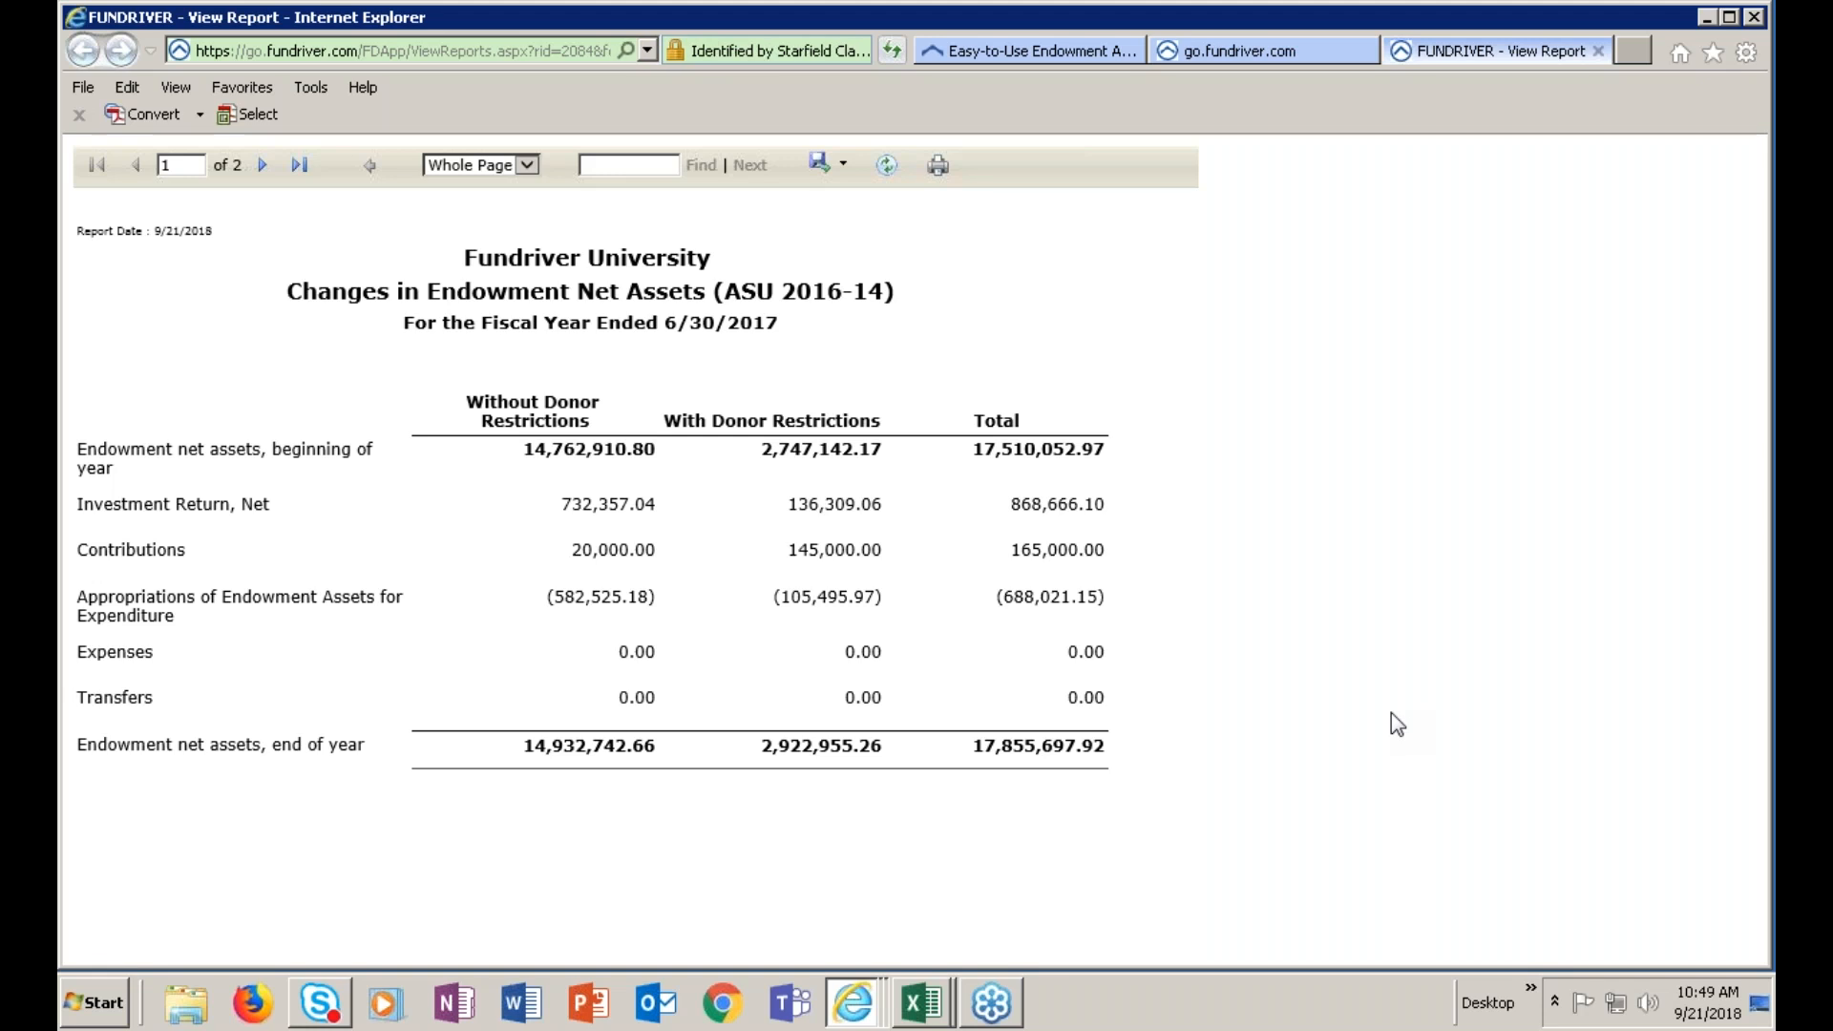
click(1603, 55)
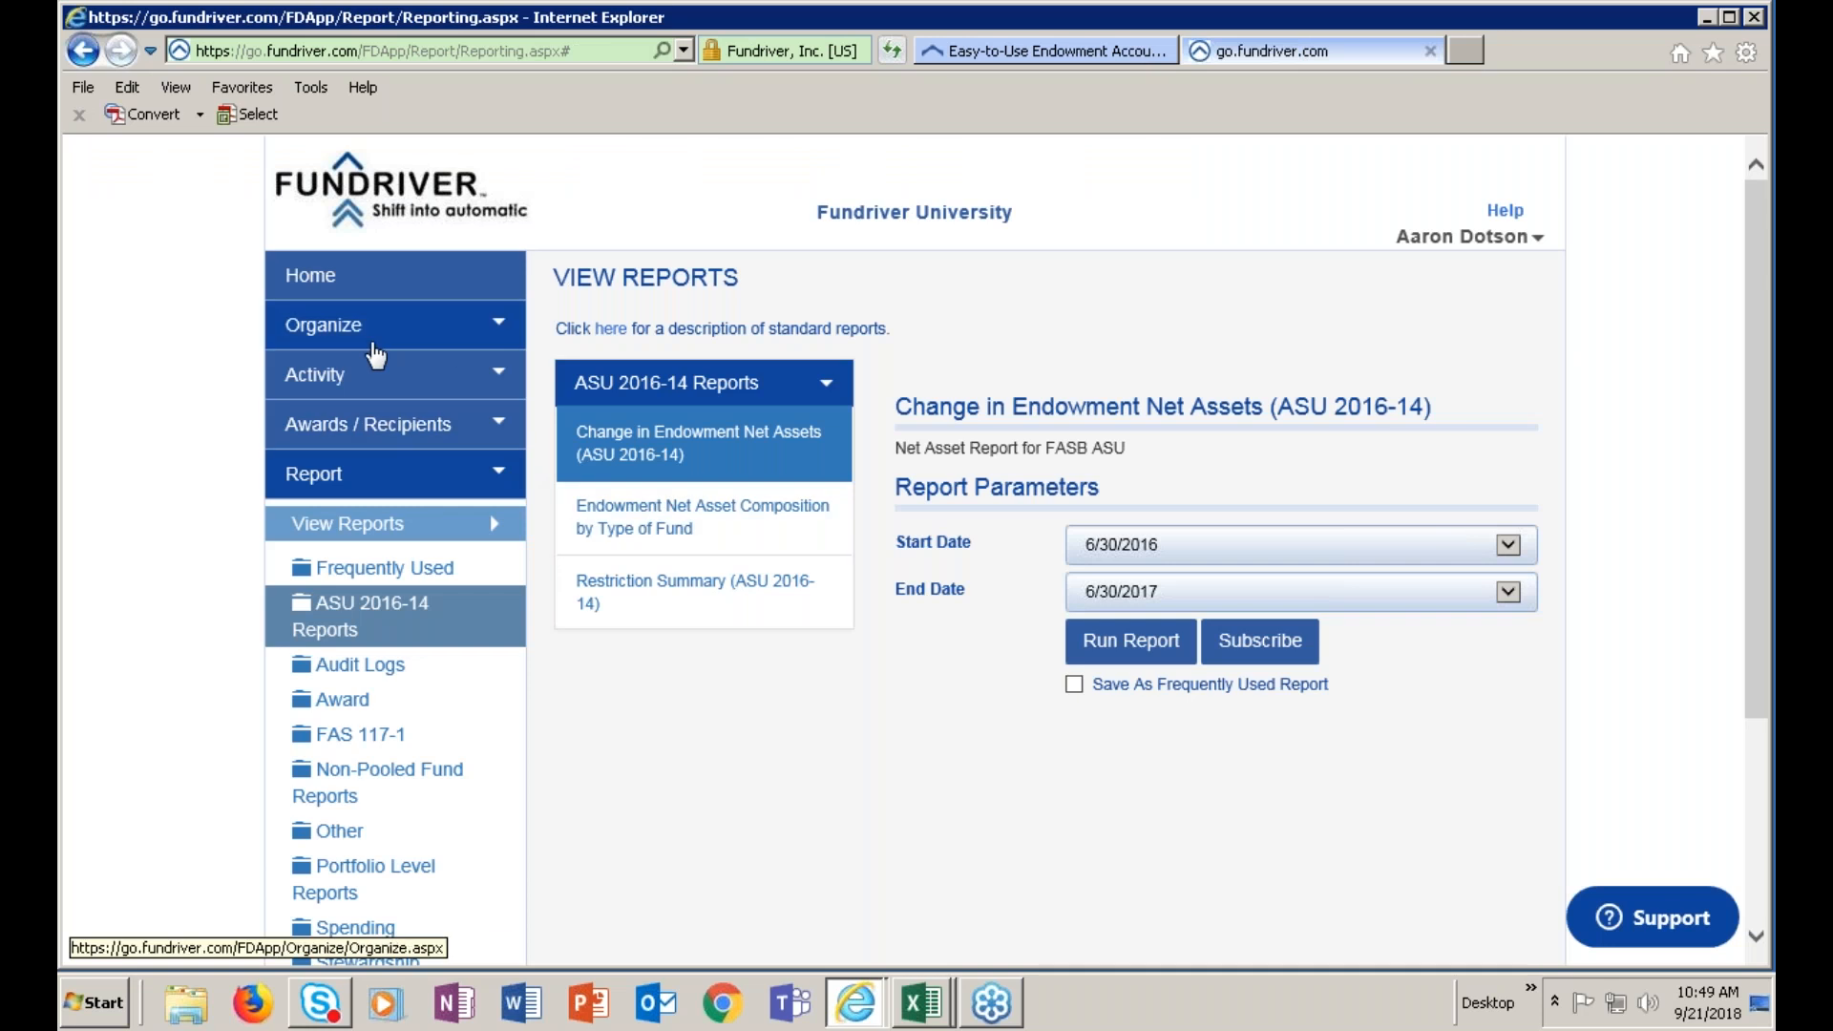
click(330, 328)
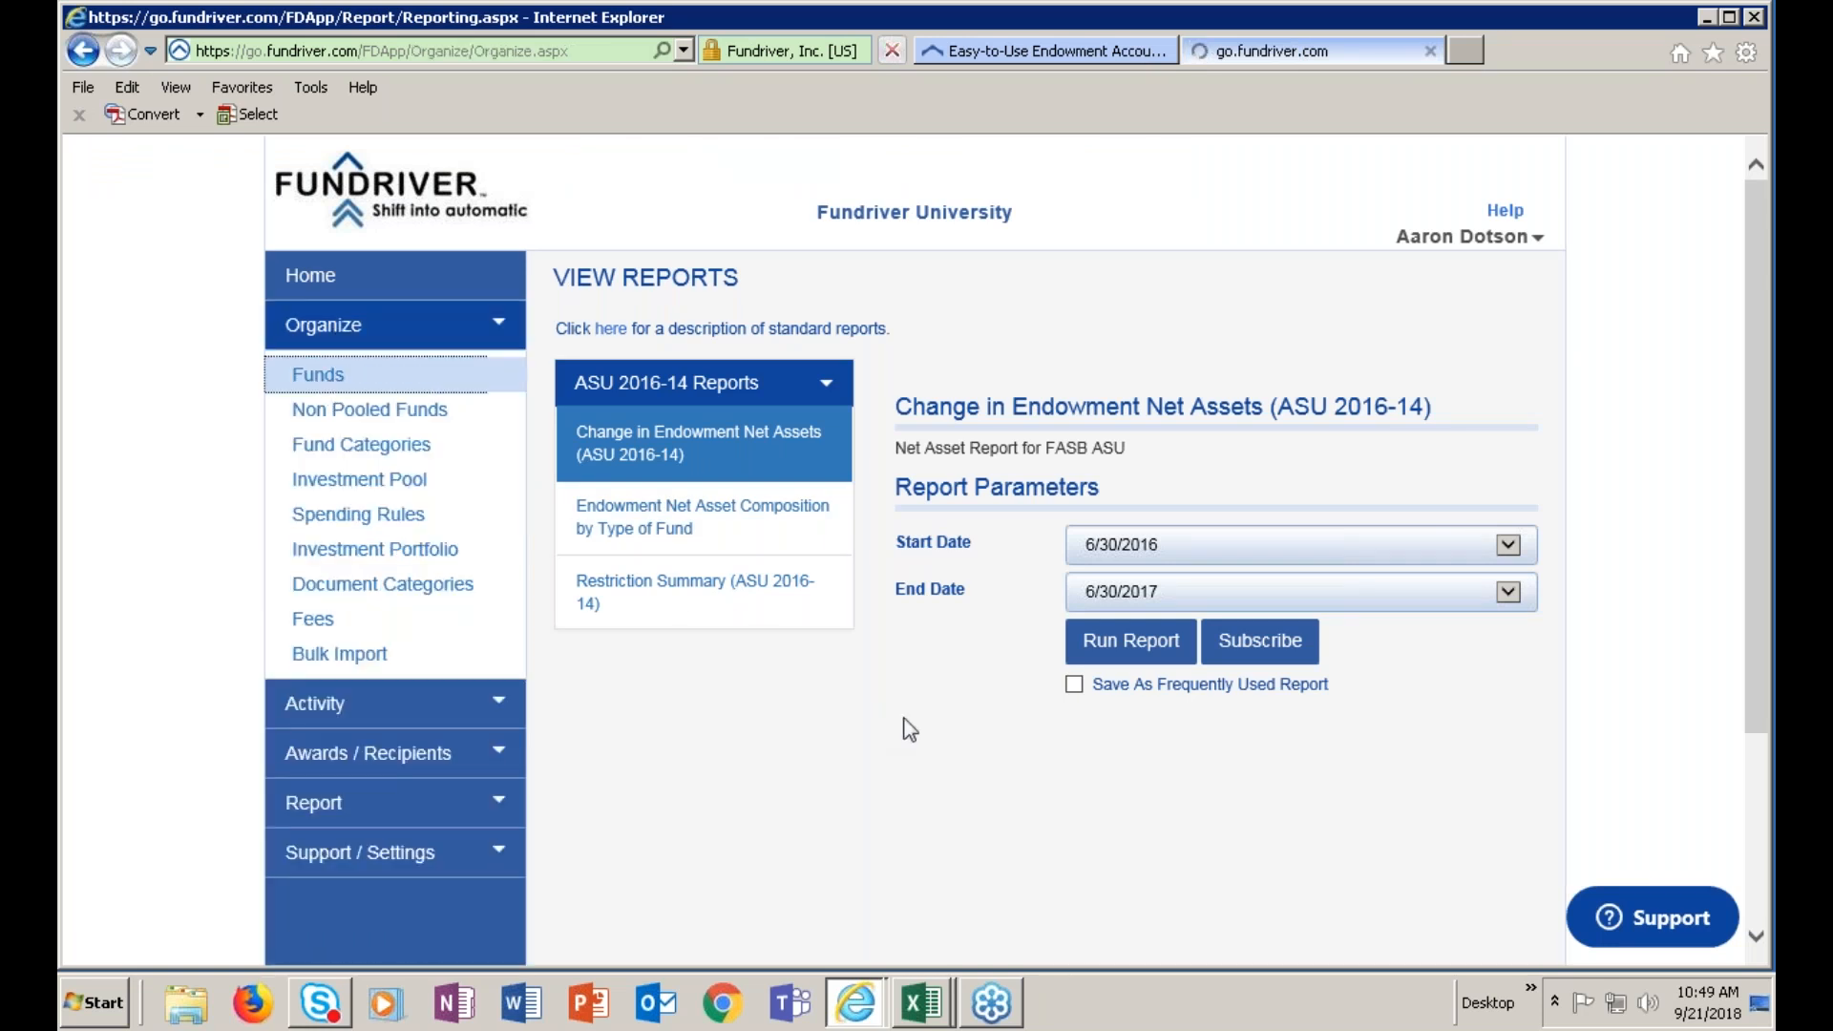
click(734, 578)
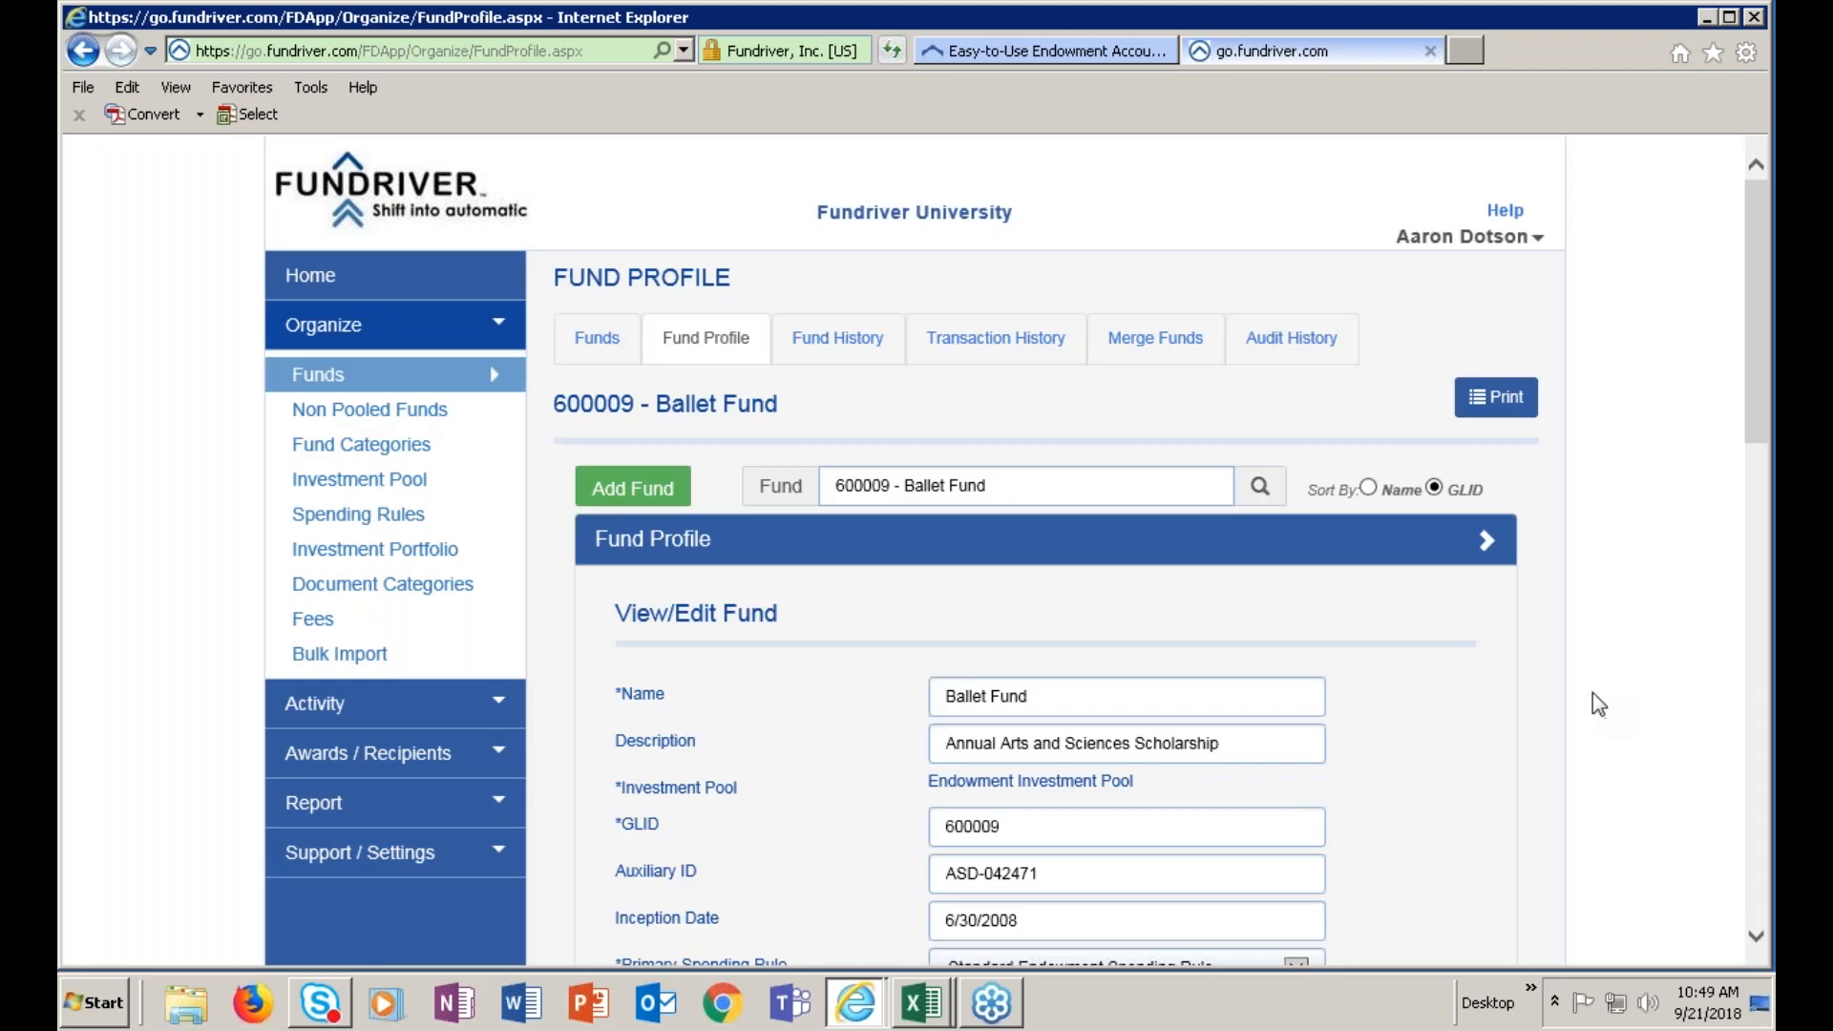
scroll(1592, 705, down, 4)
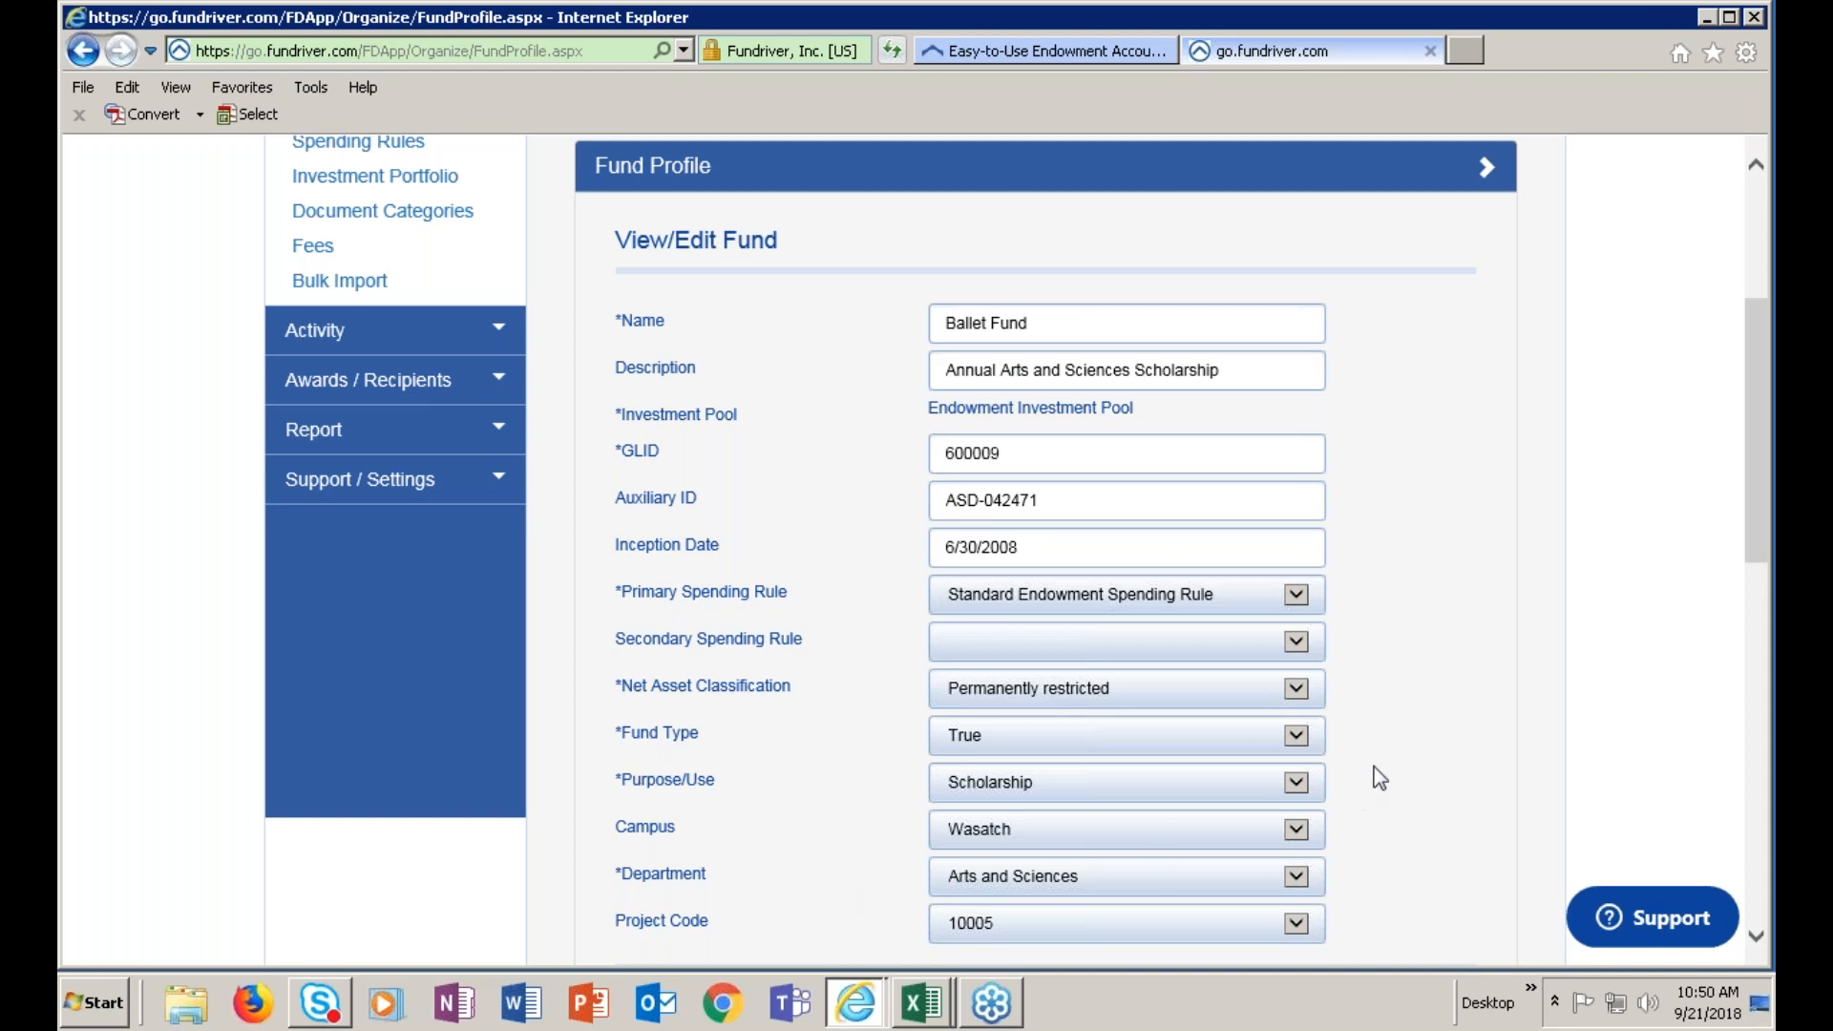
scroll(1475, 725, down, 1)
scroll(1482, 707, down, 1)
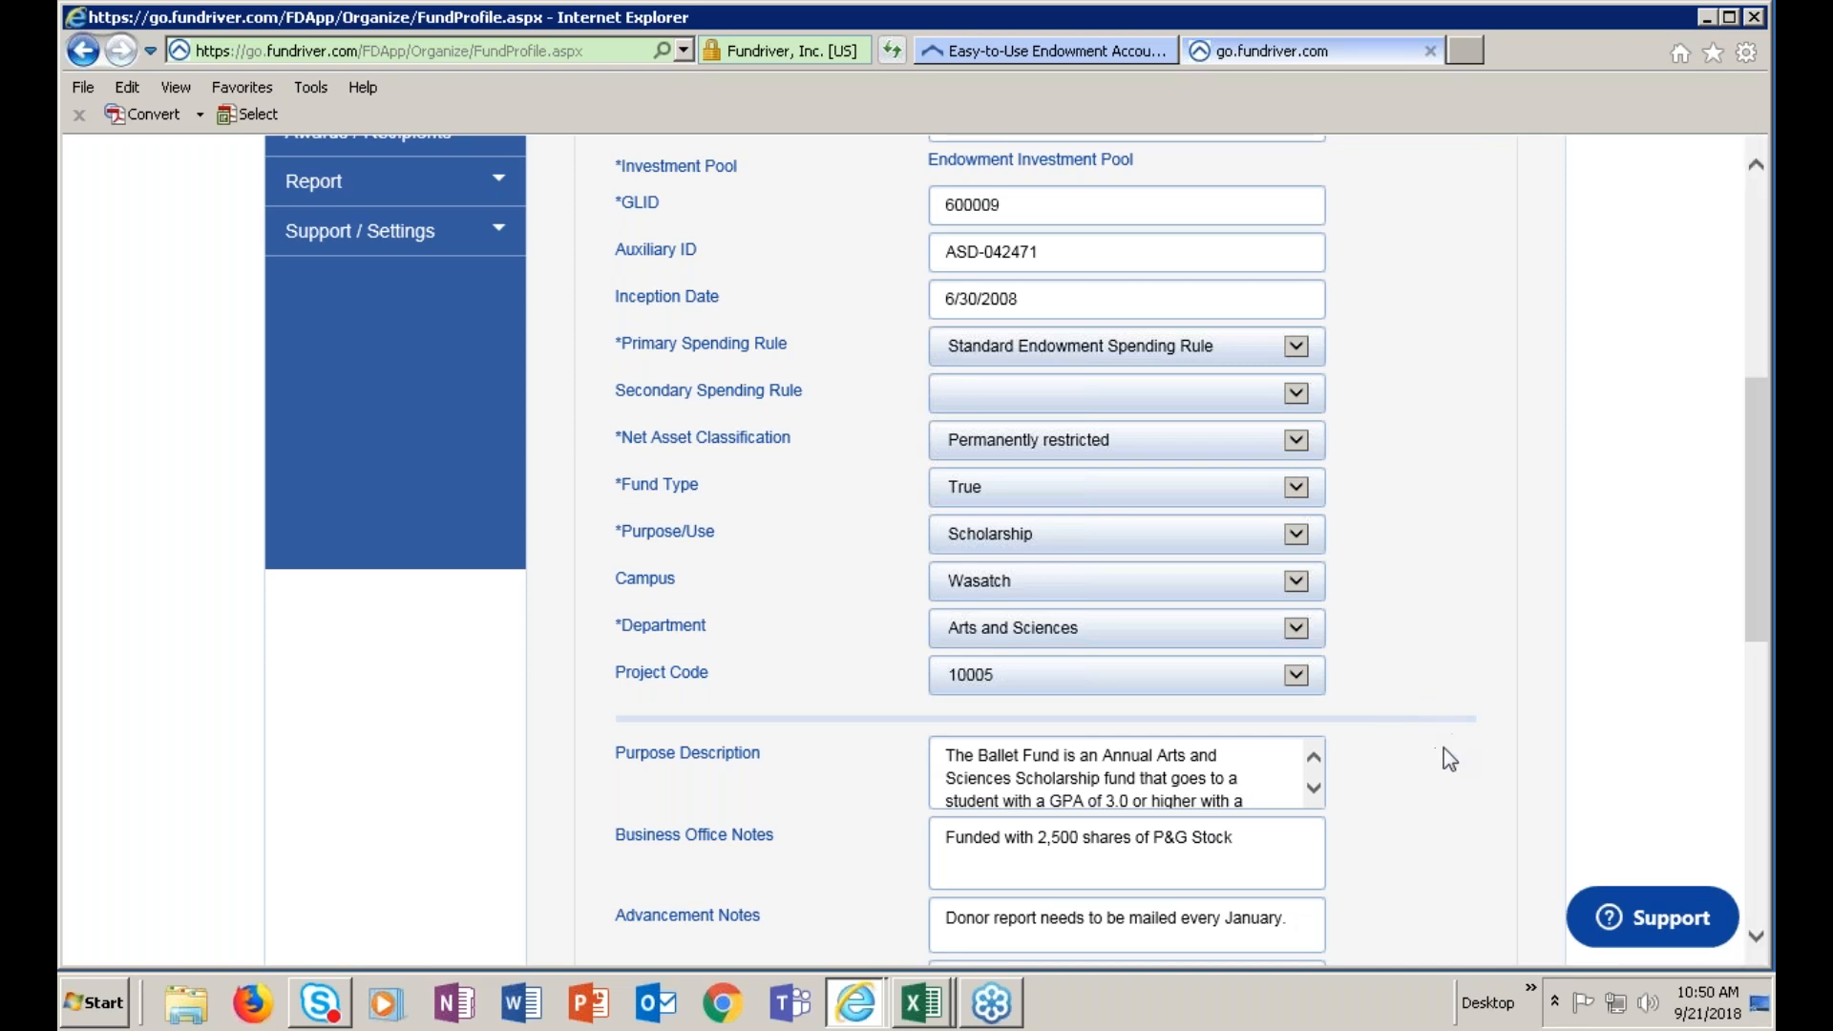
Open the parameters of the Donor Report from the Stewardship reports
scroll(1446, 732, up, 3)
click(300, 441)
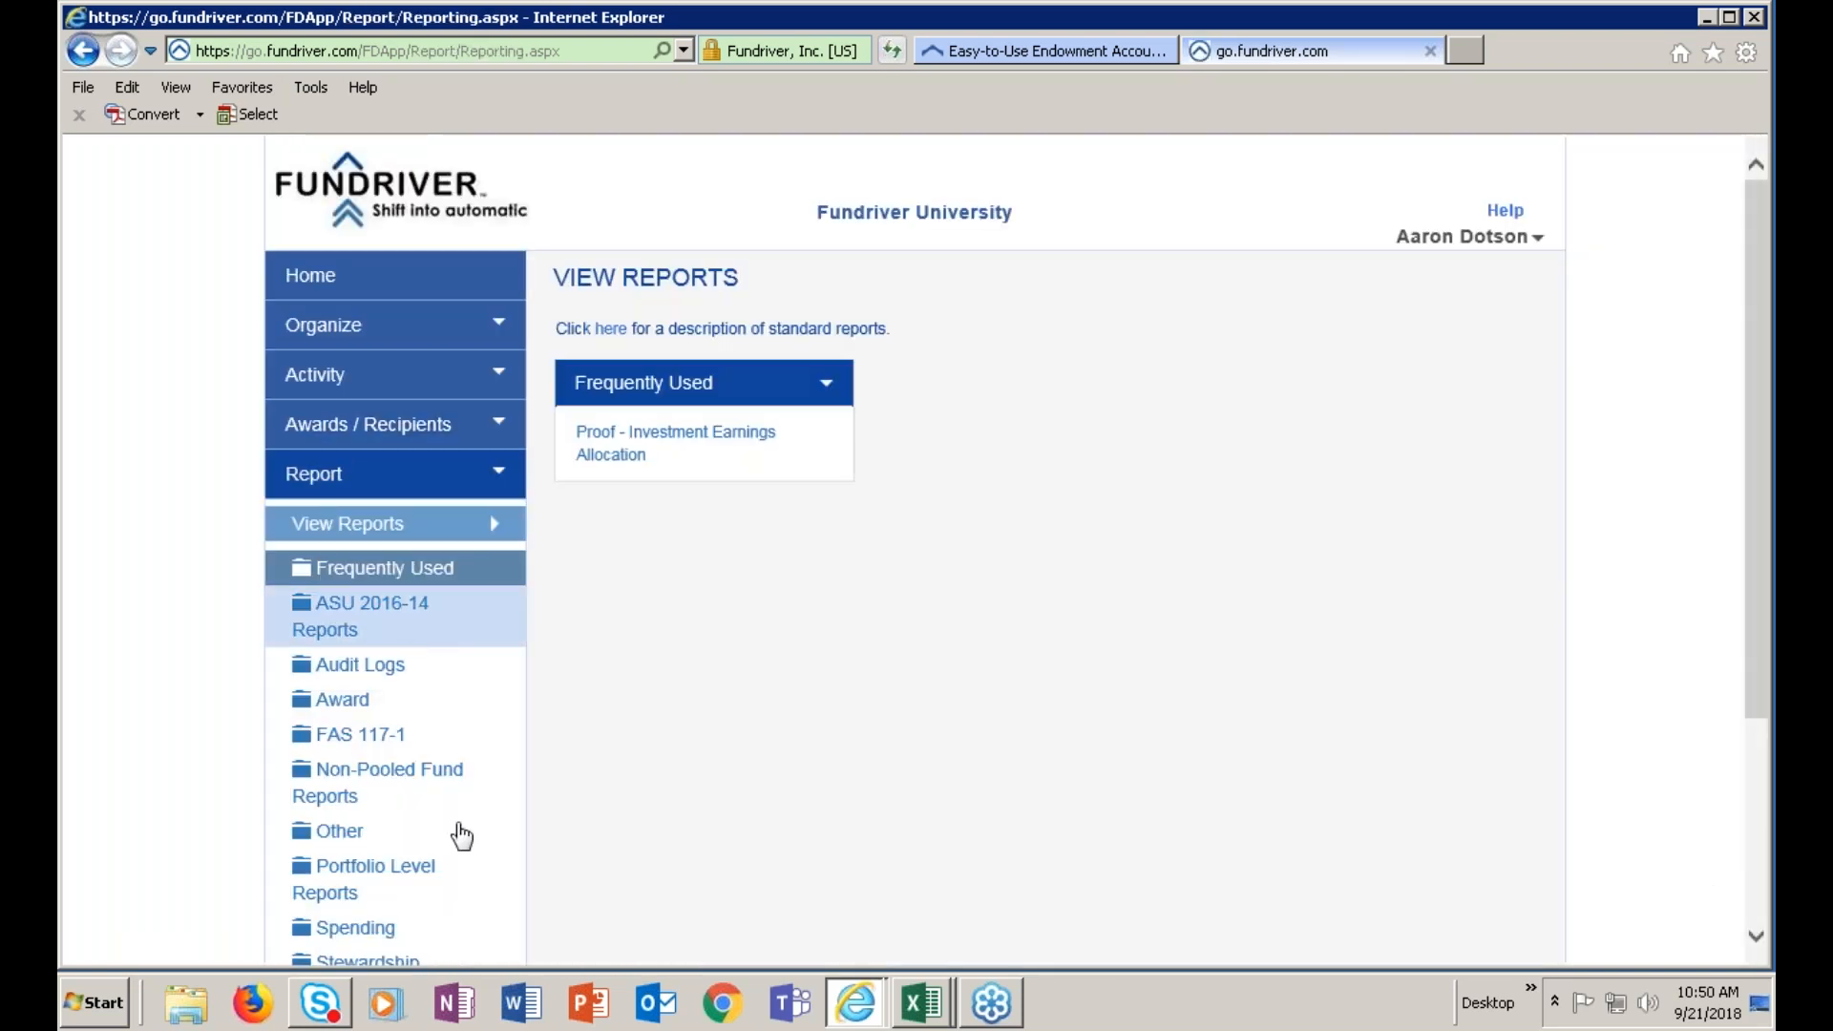
scroll(429, 859, down, 1)
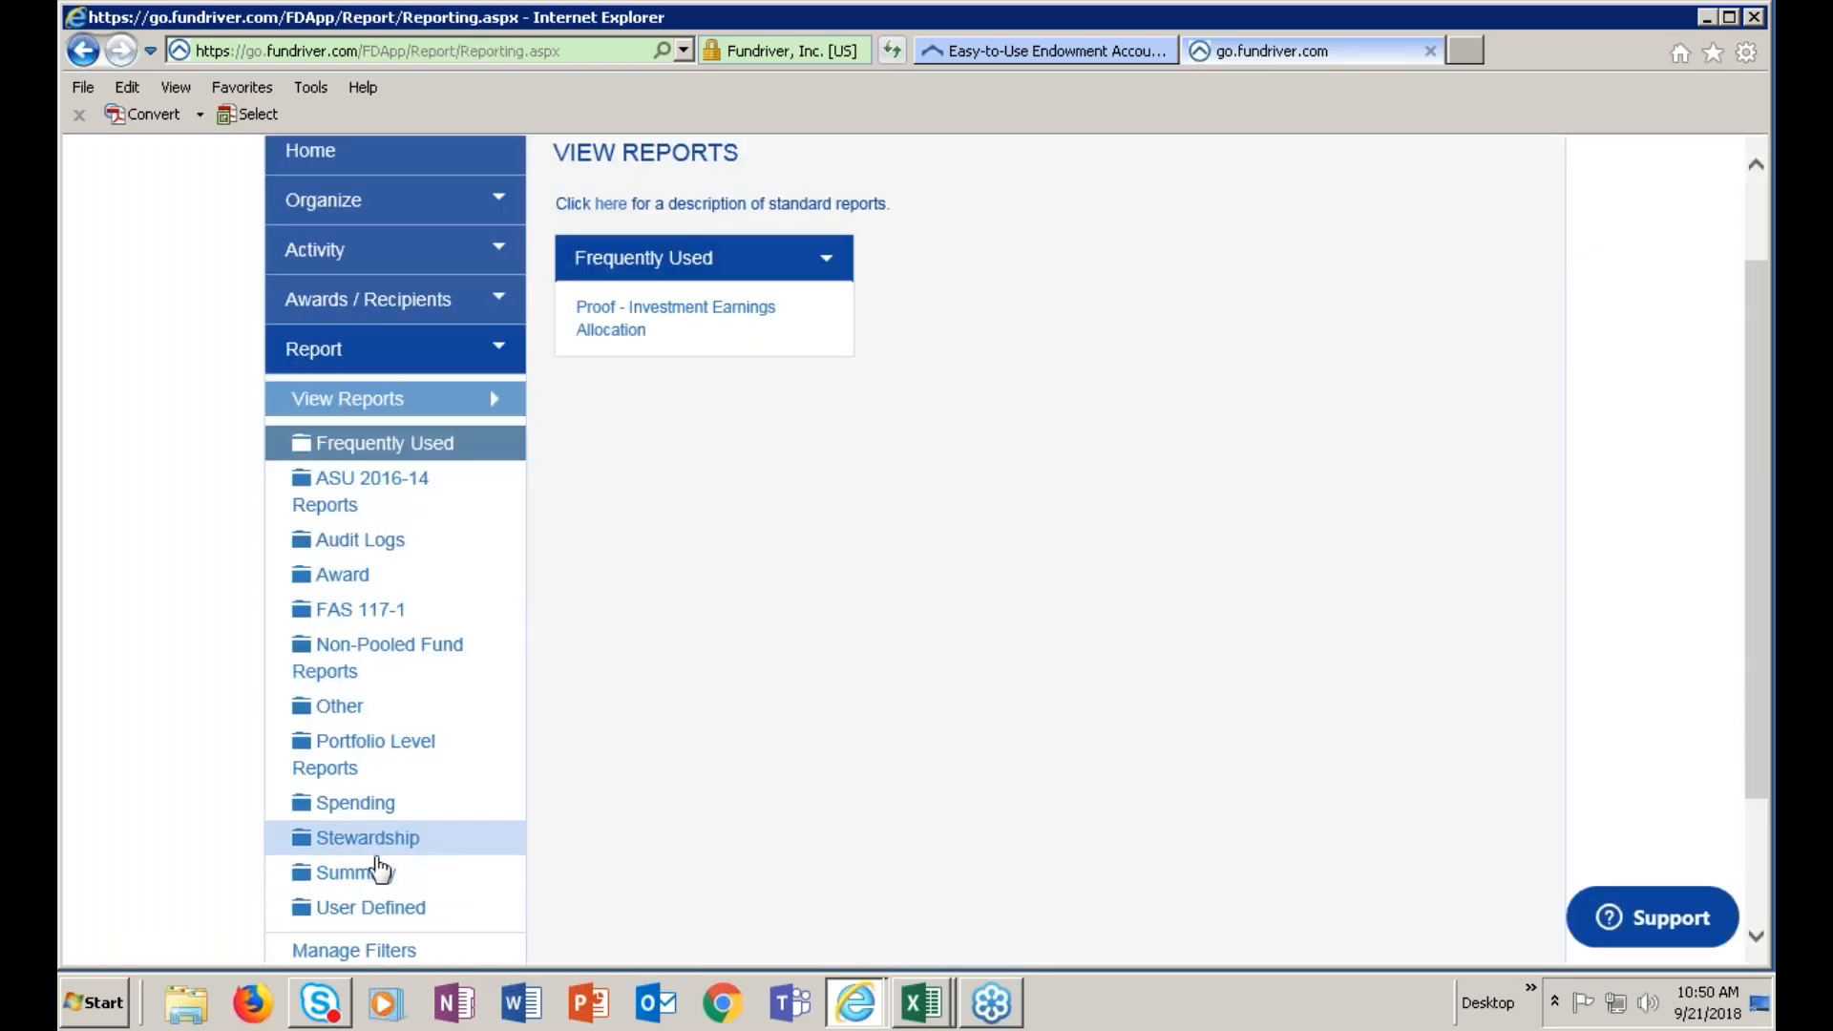
click(373, 840)
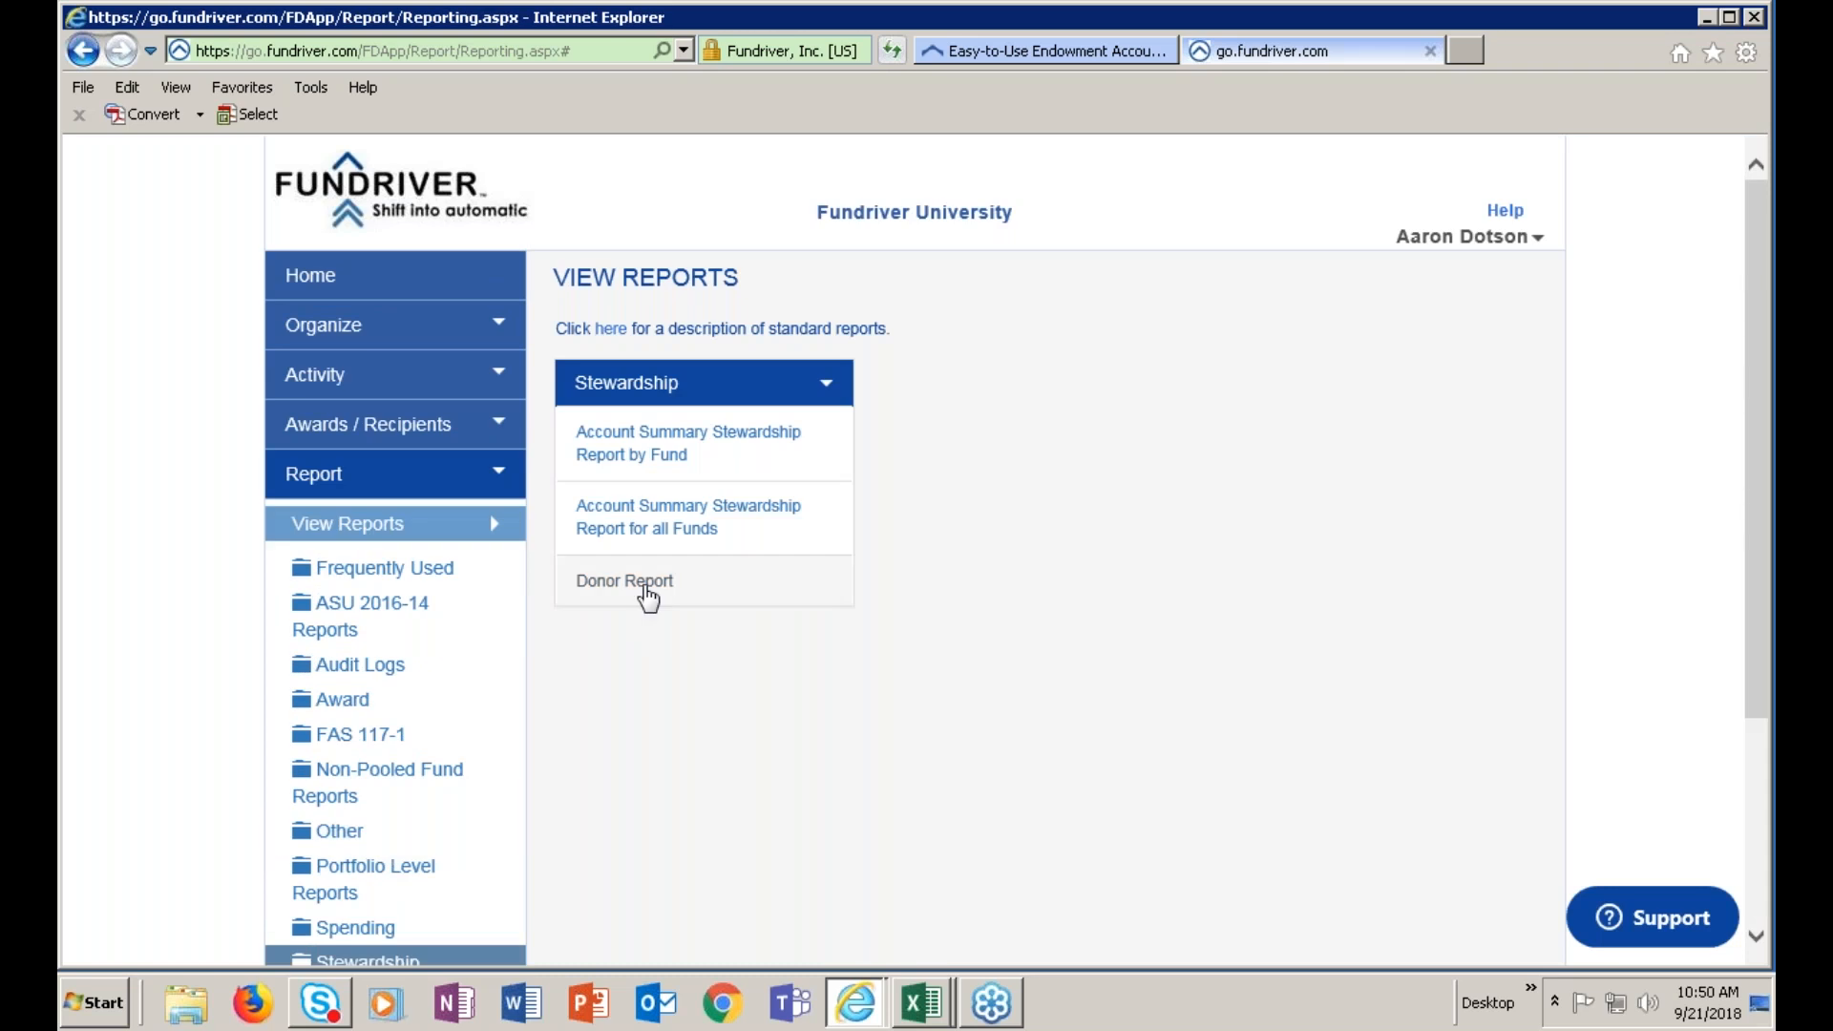
click(621, 583)
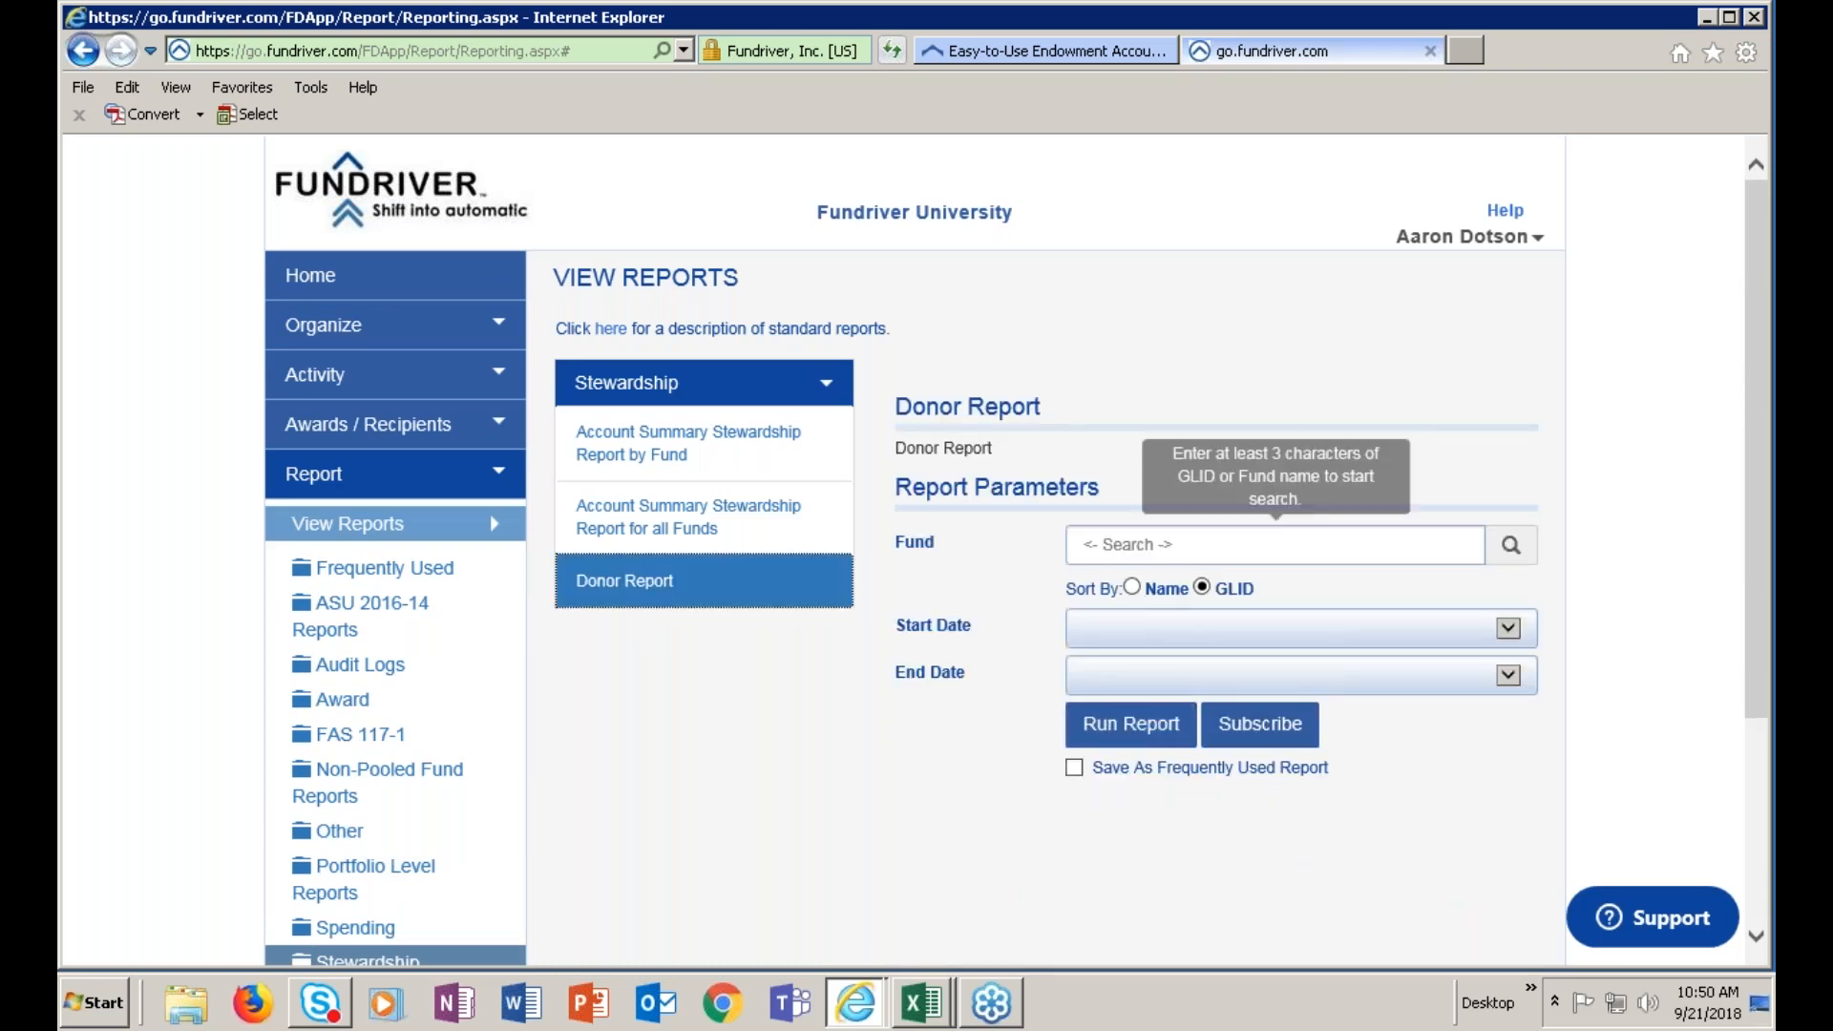
Search the report's funds for "ball" and choose the Ballet Fund
click(1128, 543)
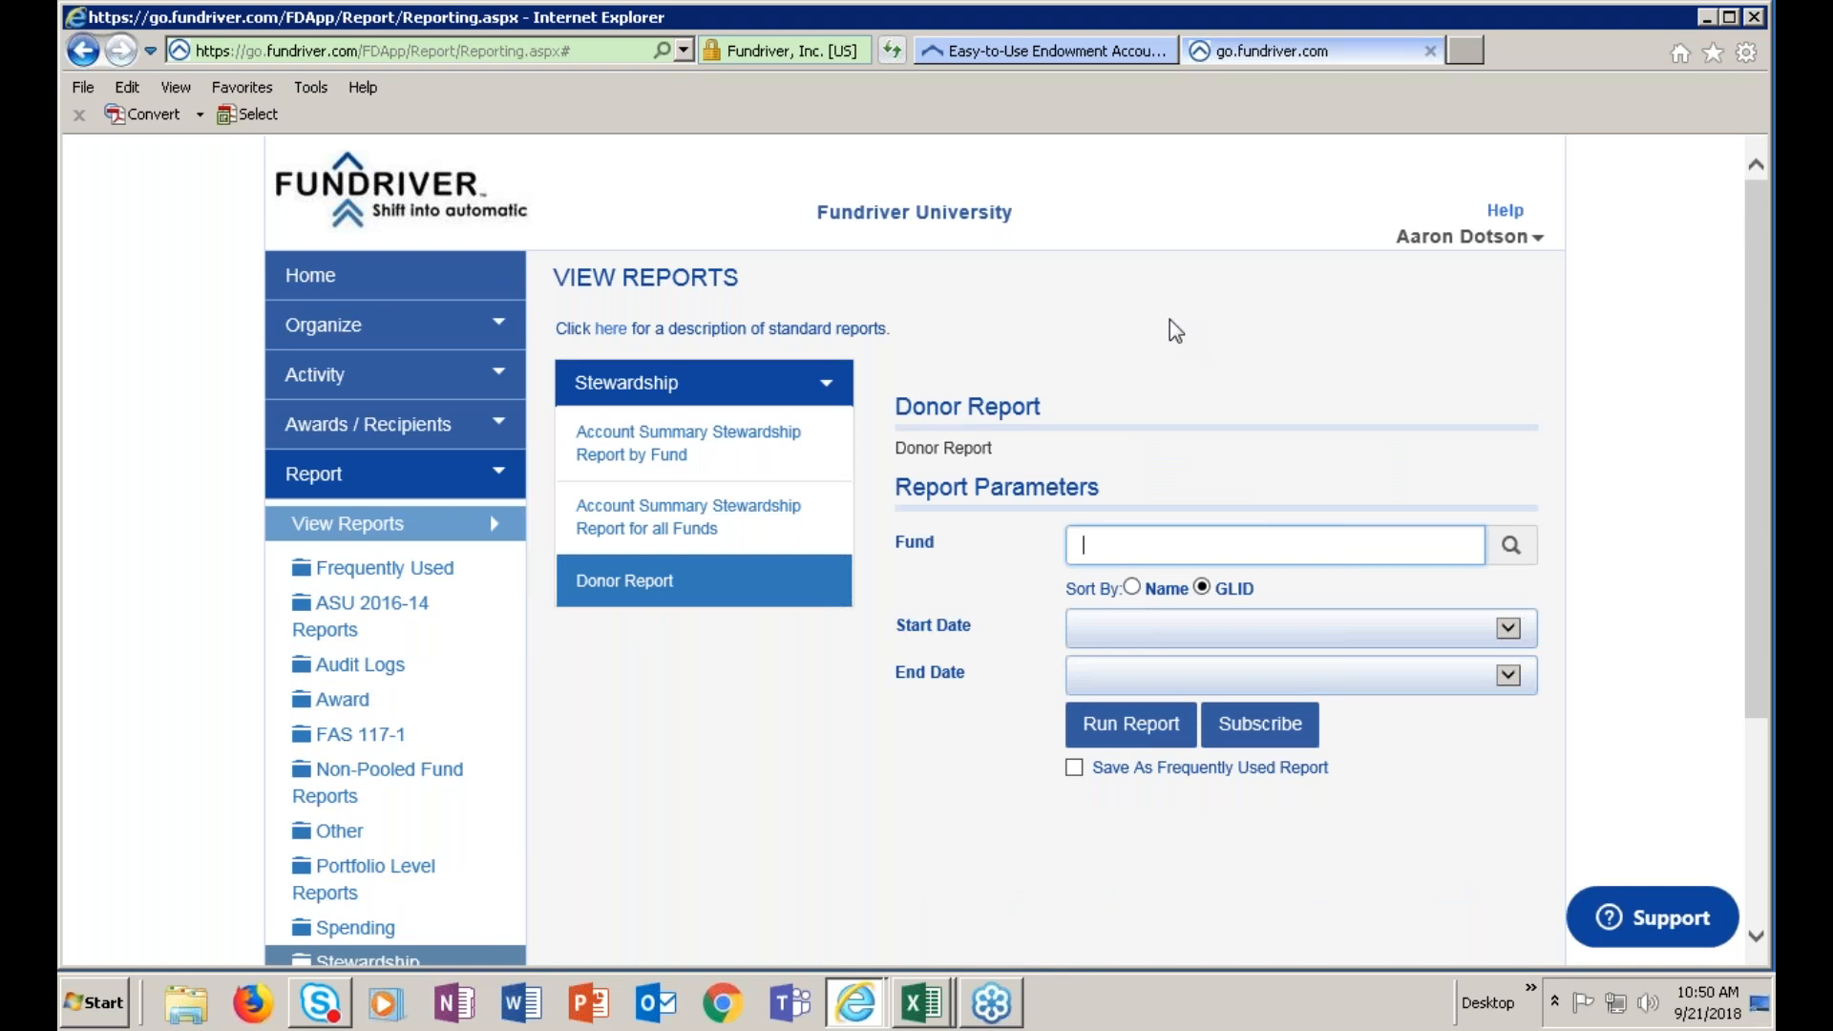
text(bal)
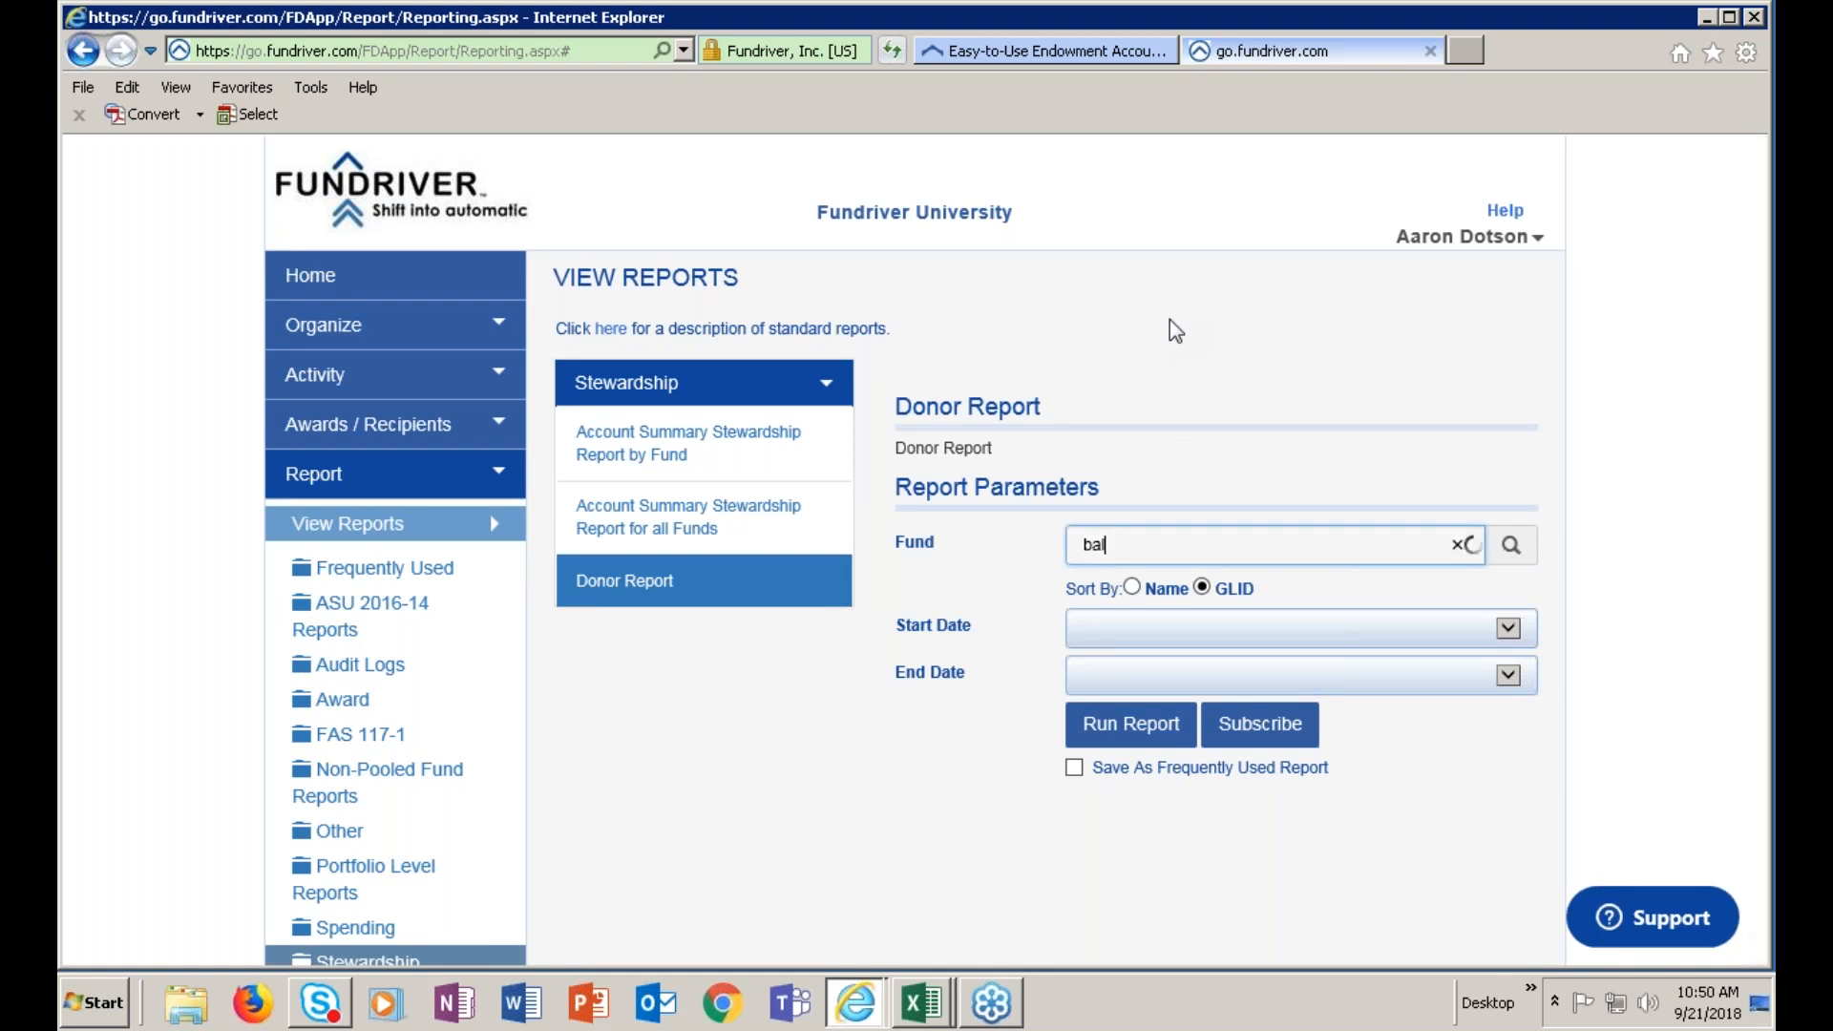
text(l)
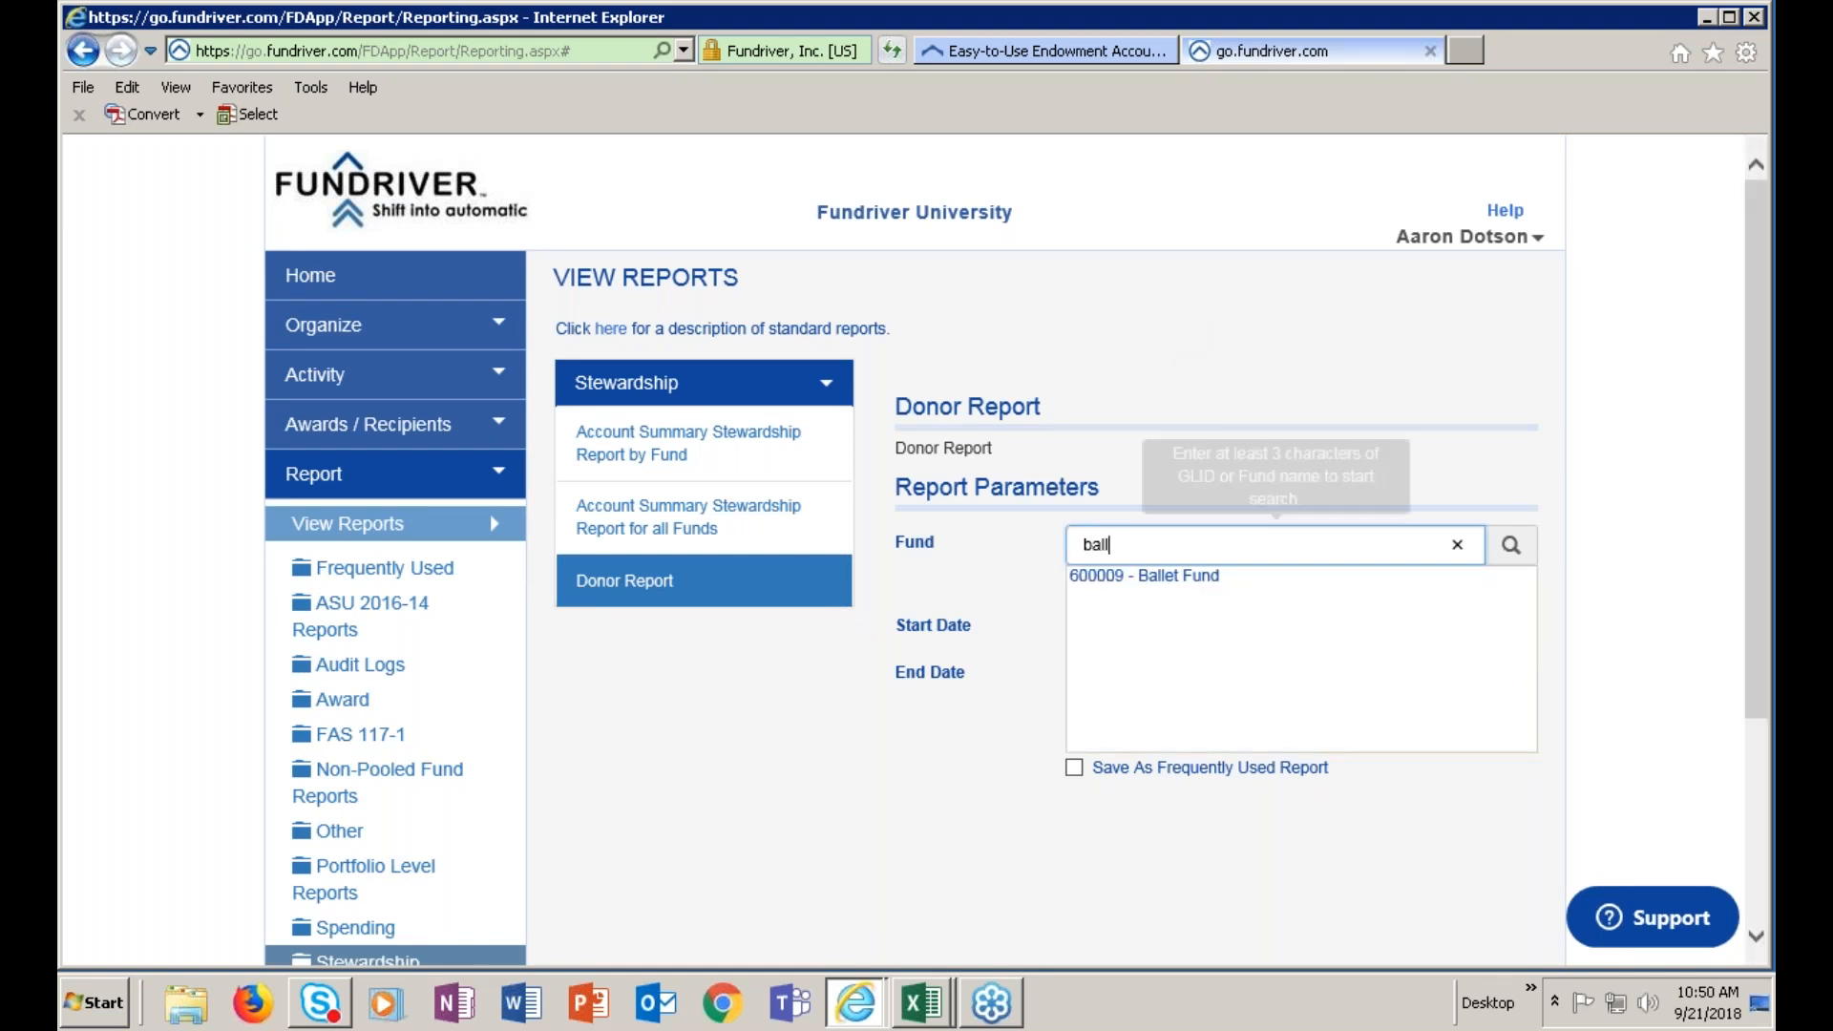
click(1170, 575)
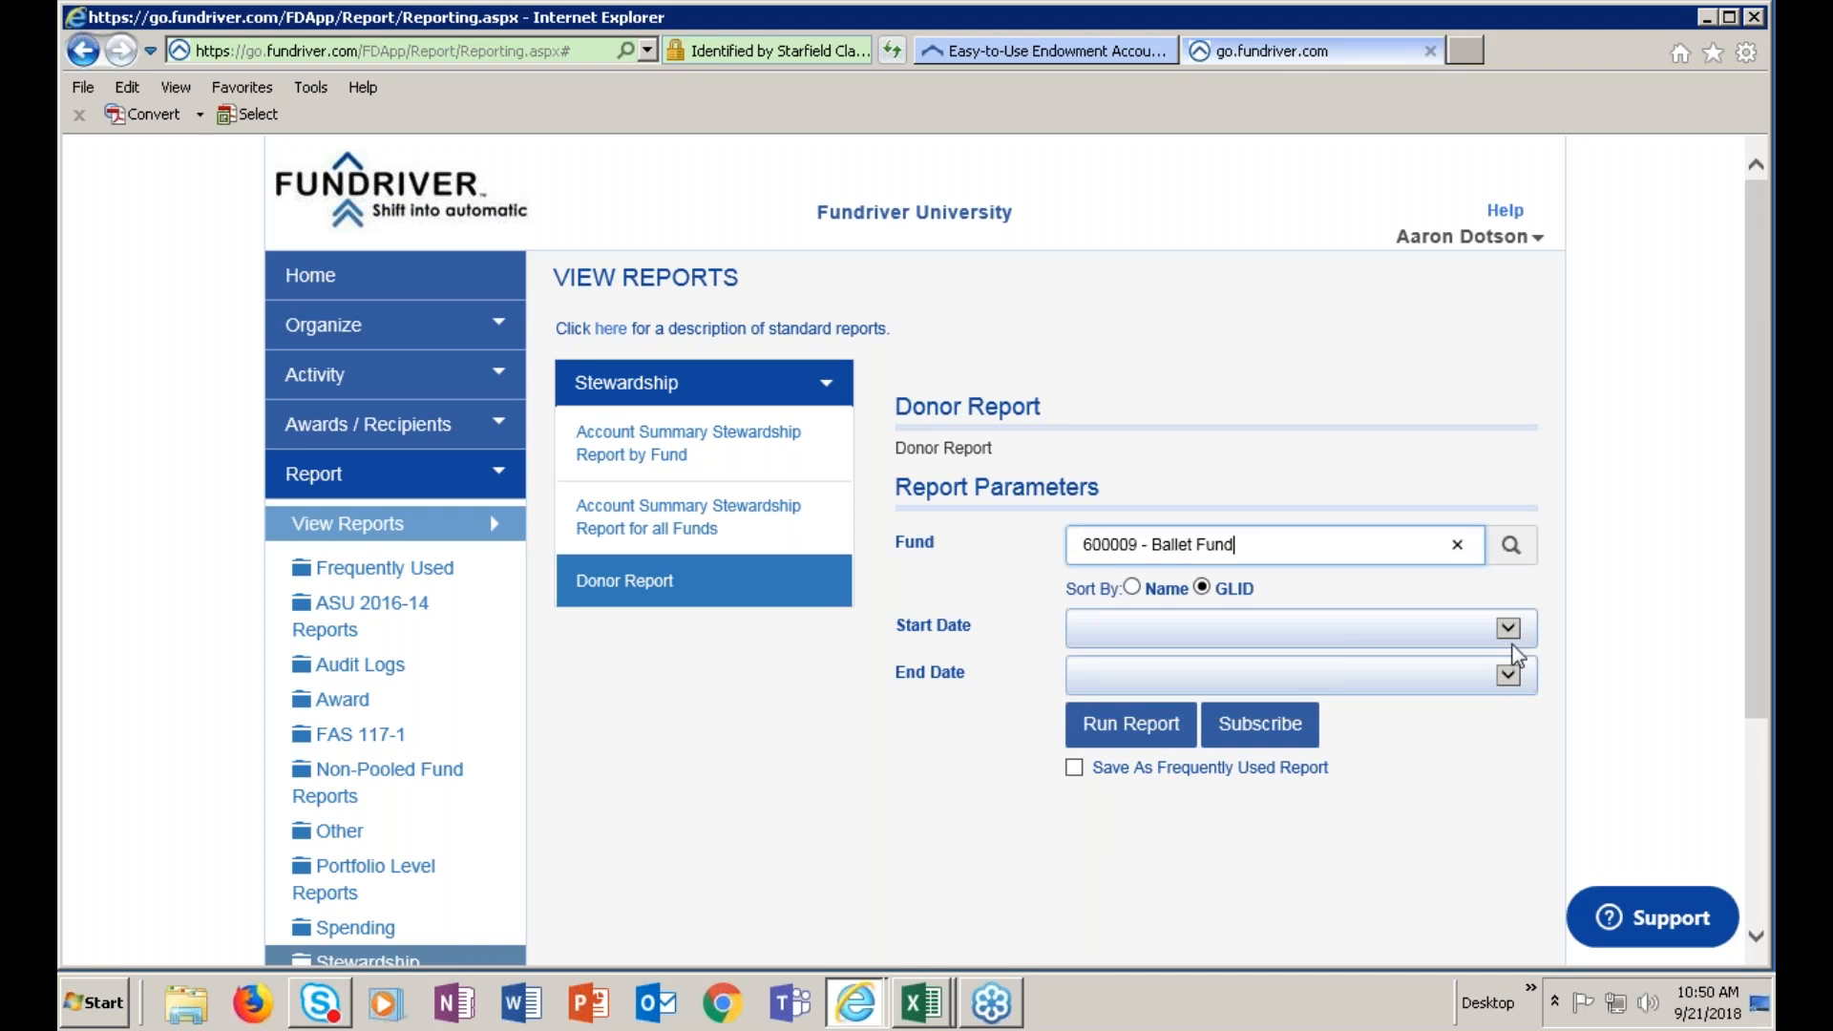
Run the Donor Report with start date 12/31/2016 and end date 6/30/2017
click(1518, 640)
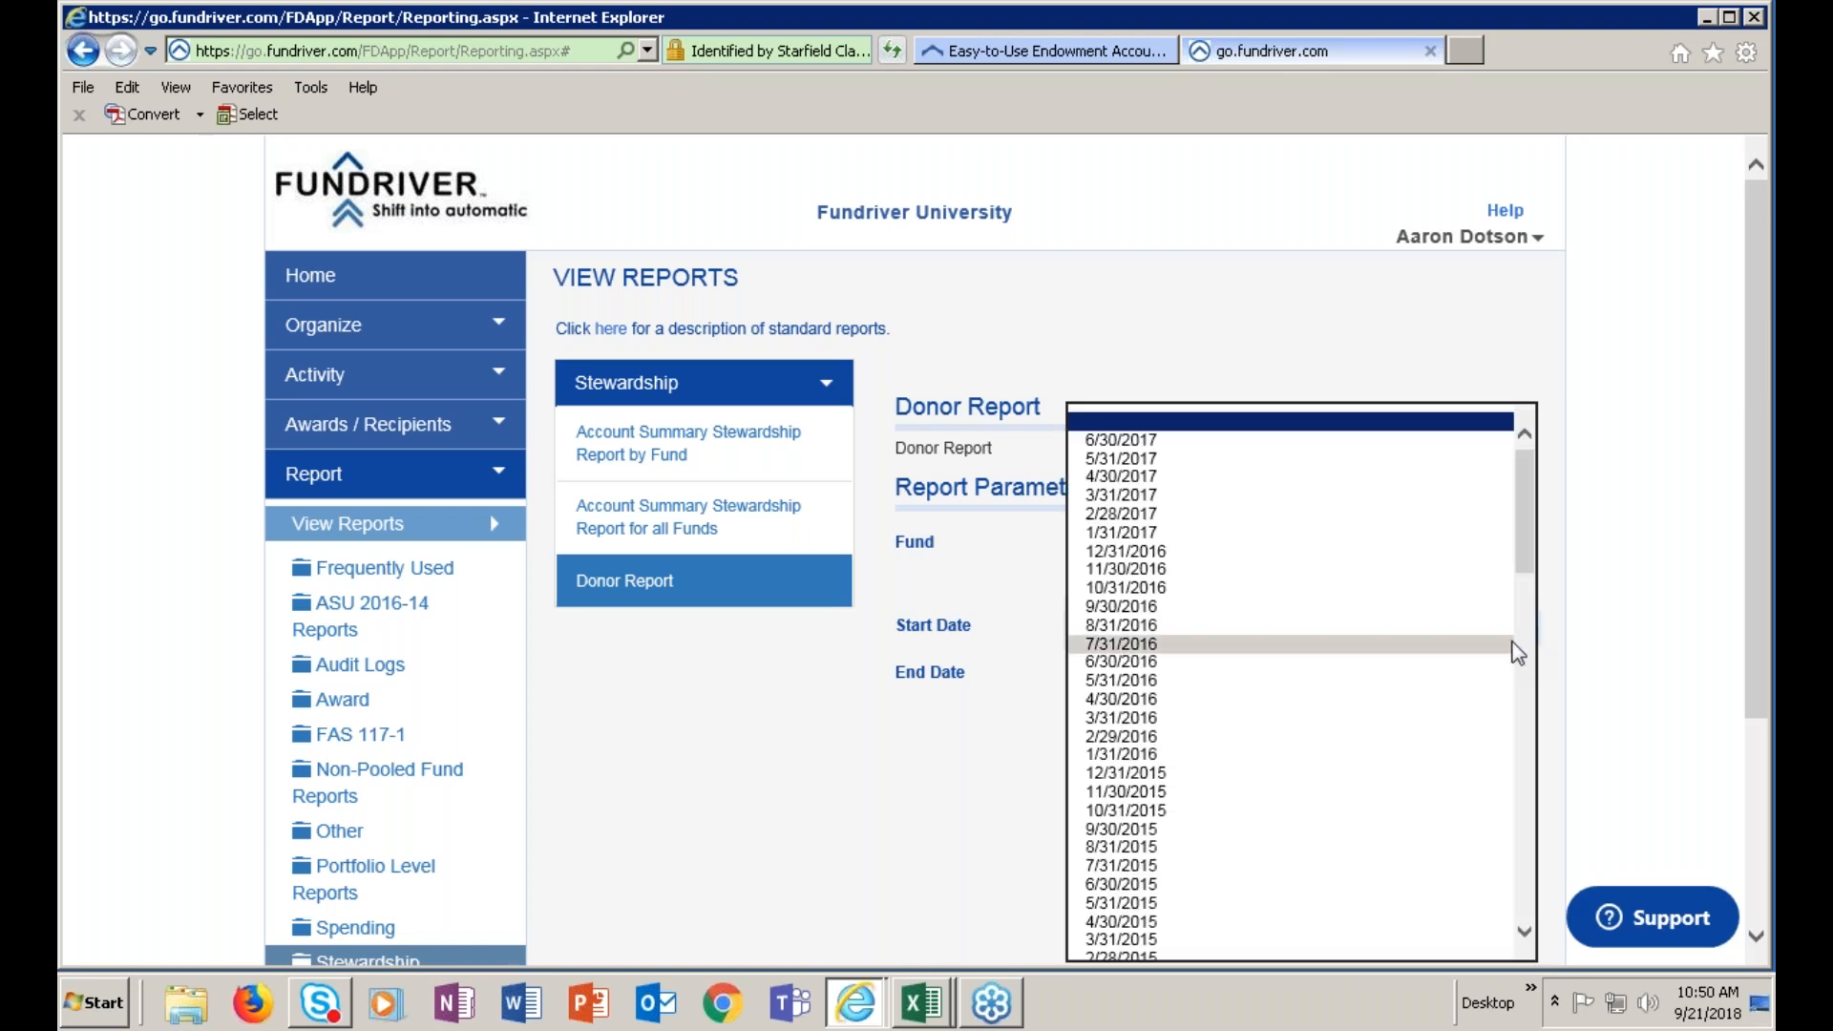
click(1205, 552)
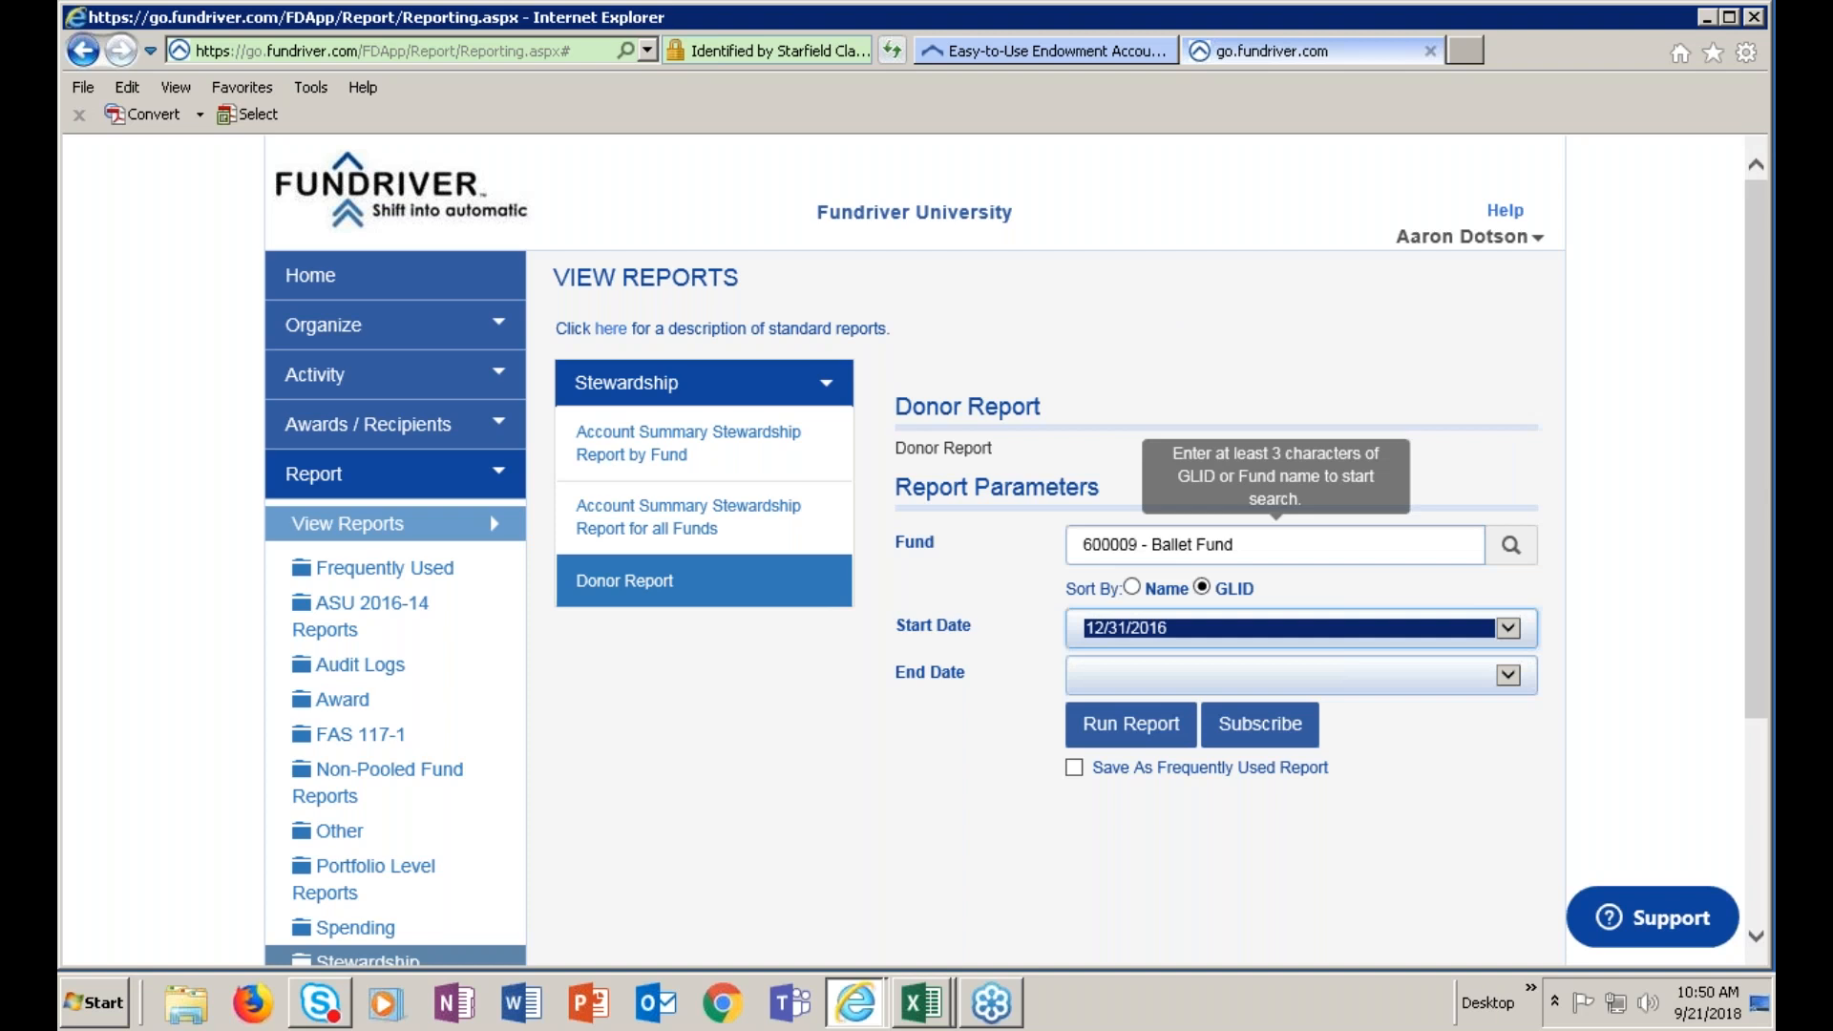
click(1513, 684)
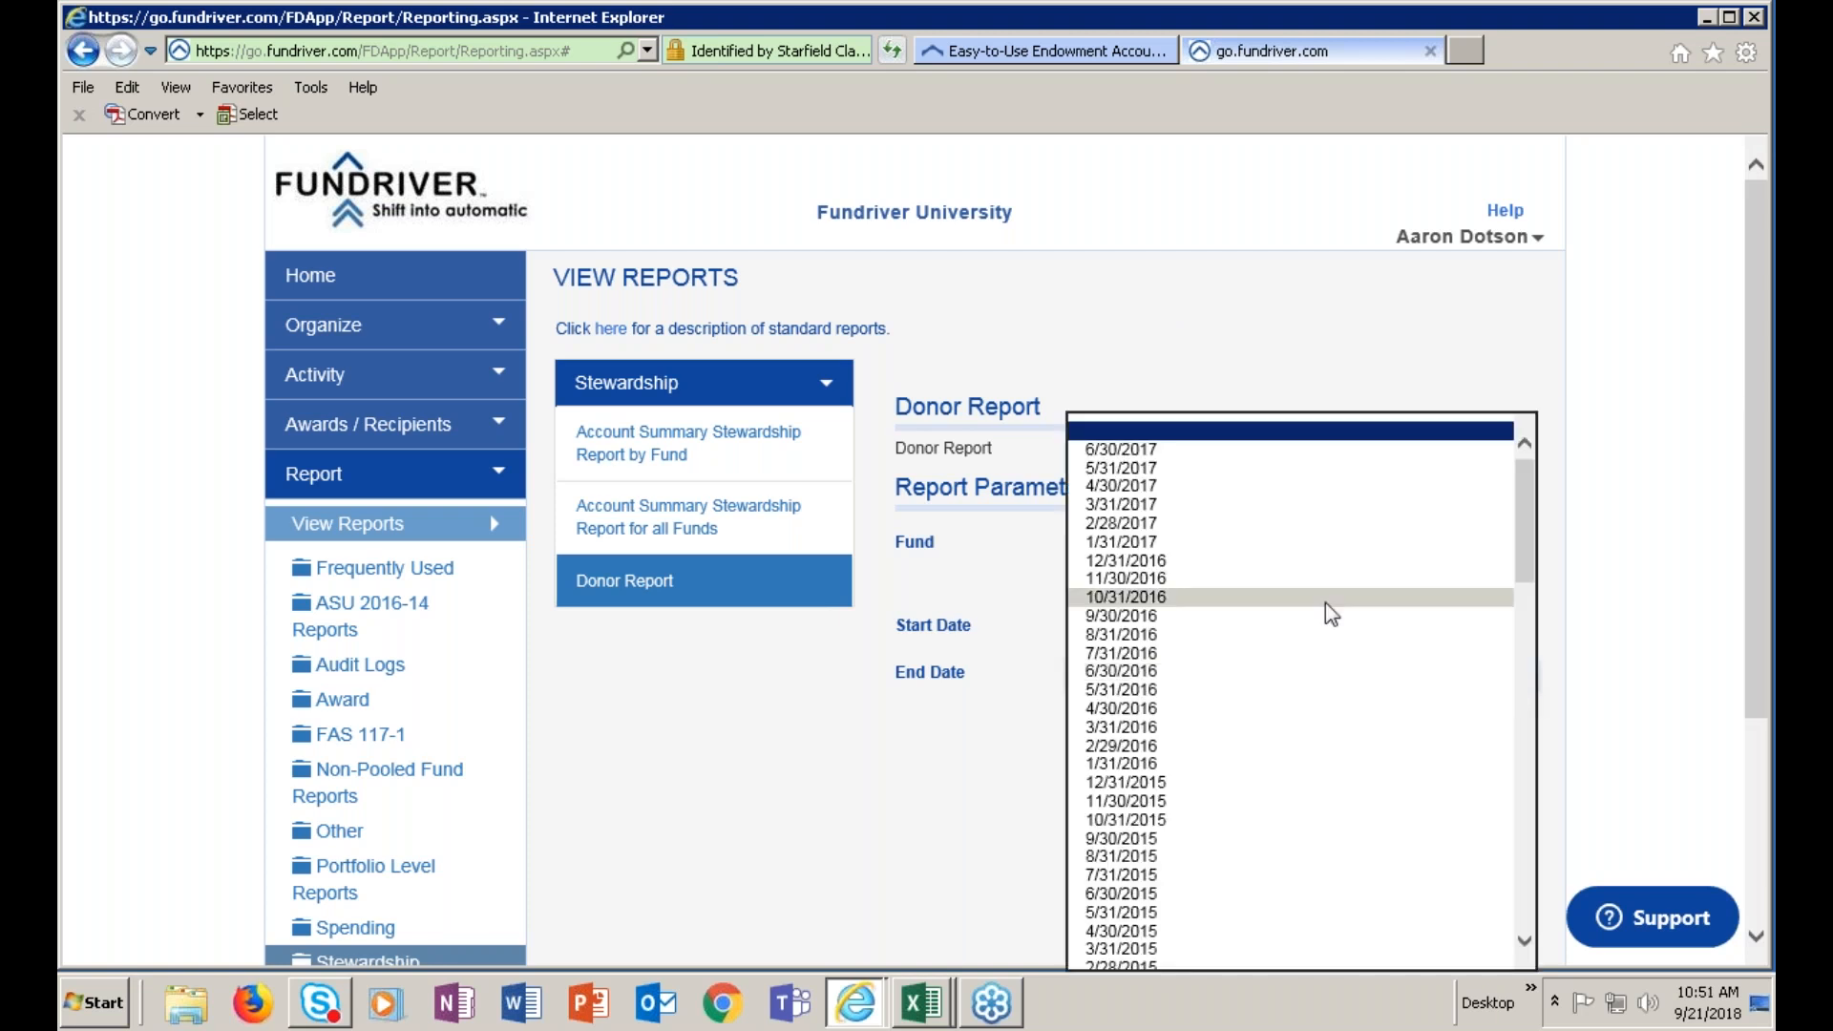
click(1145, 455)
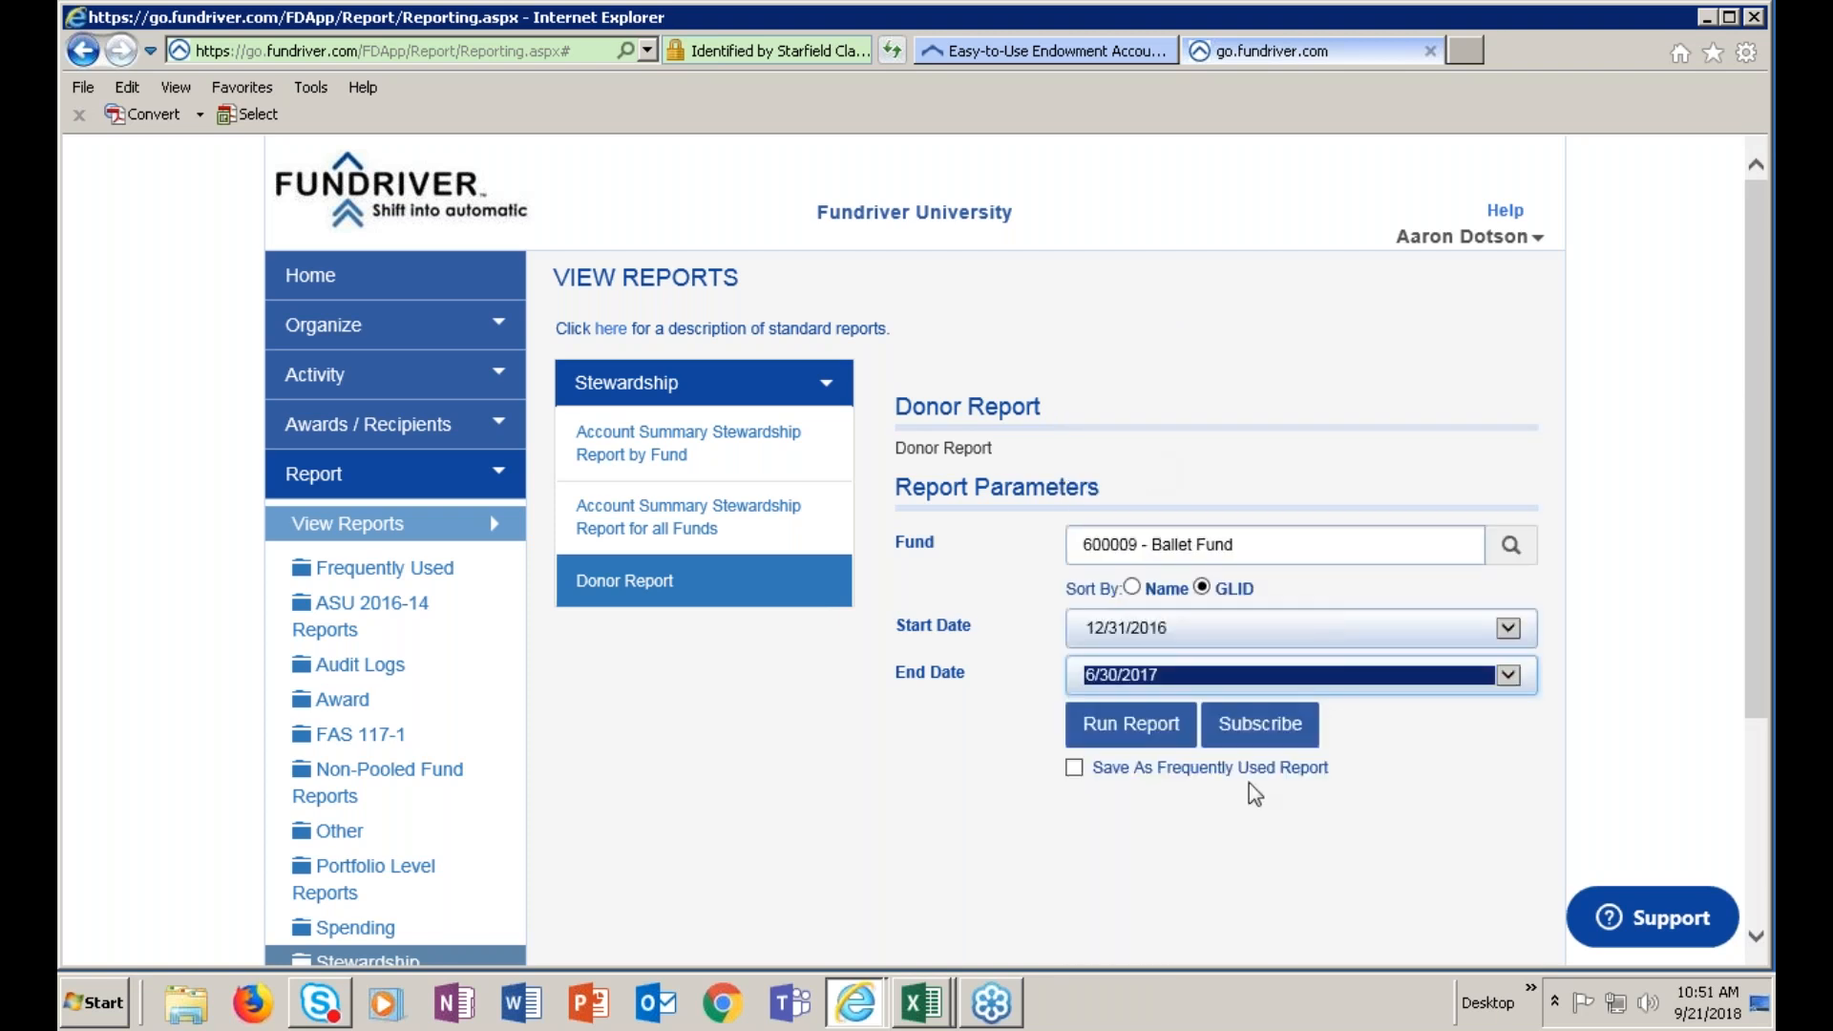
click(1137, 727)
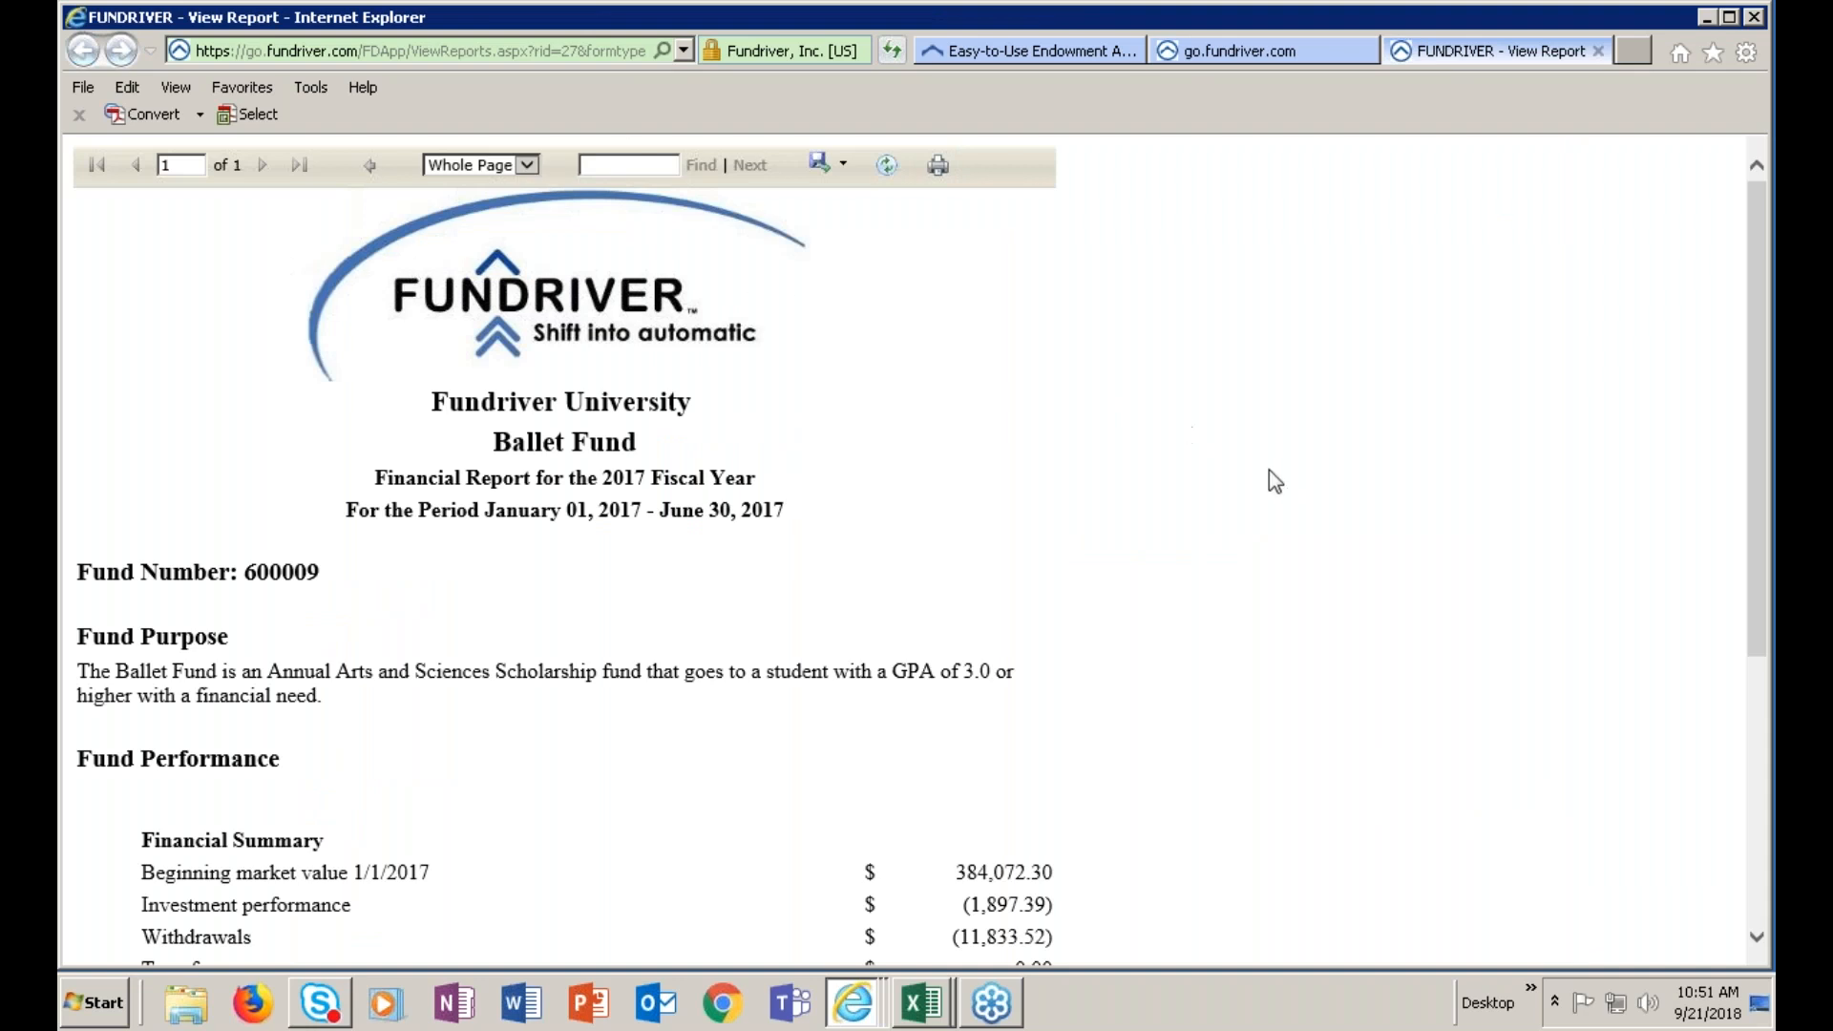
Review the generated donor report's heading, fund purpose, financial summary and contact section, and close the report
scroll(1289, 477, down, 3)
scroll(1313, 484, down, 2)
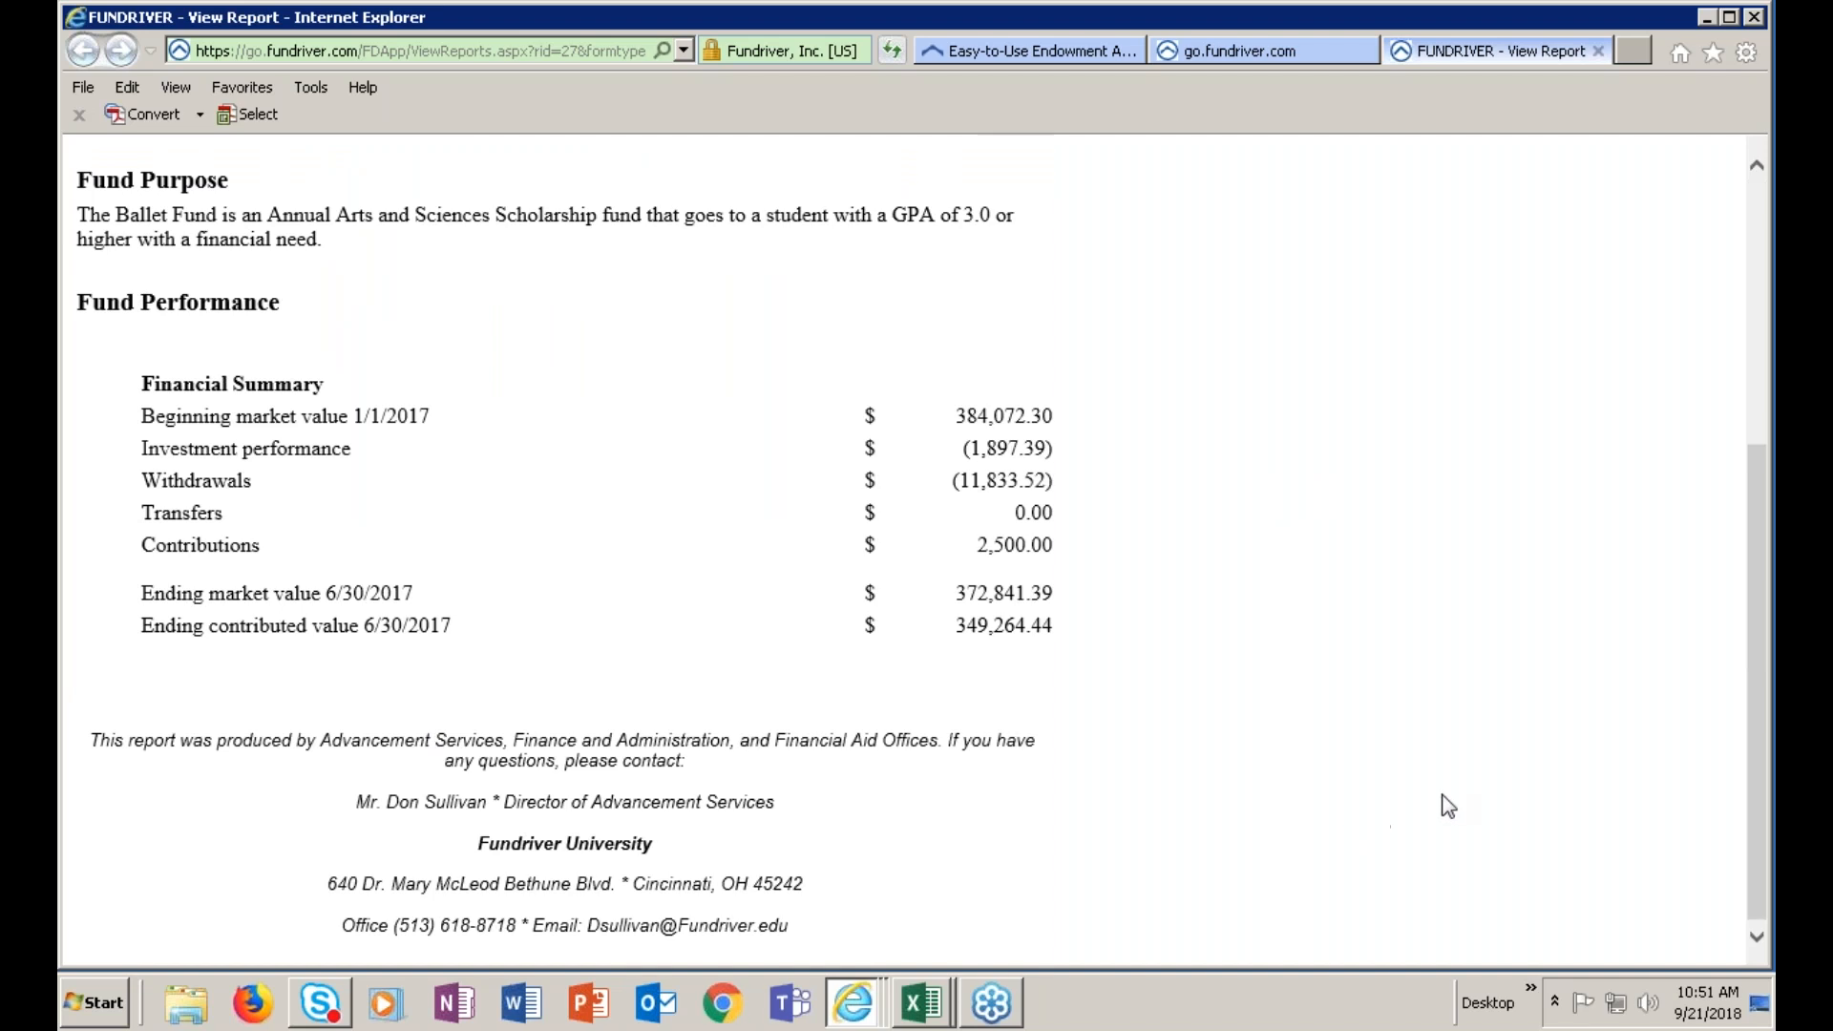
scroll(1449, 807, up, 3)
scroll(1356, 774, up, 2)
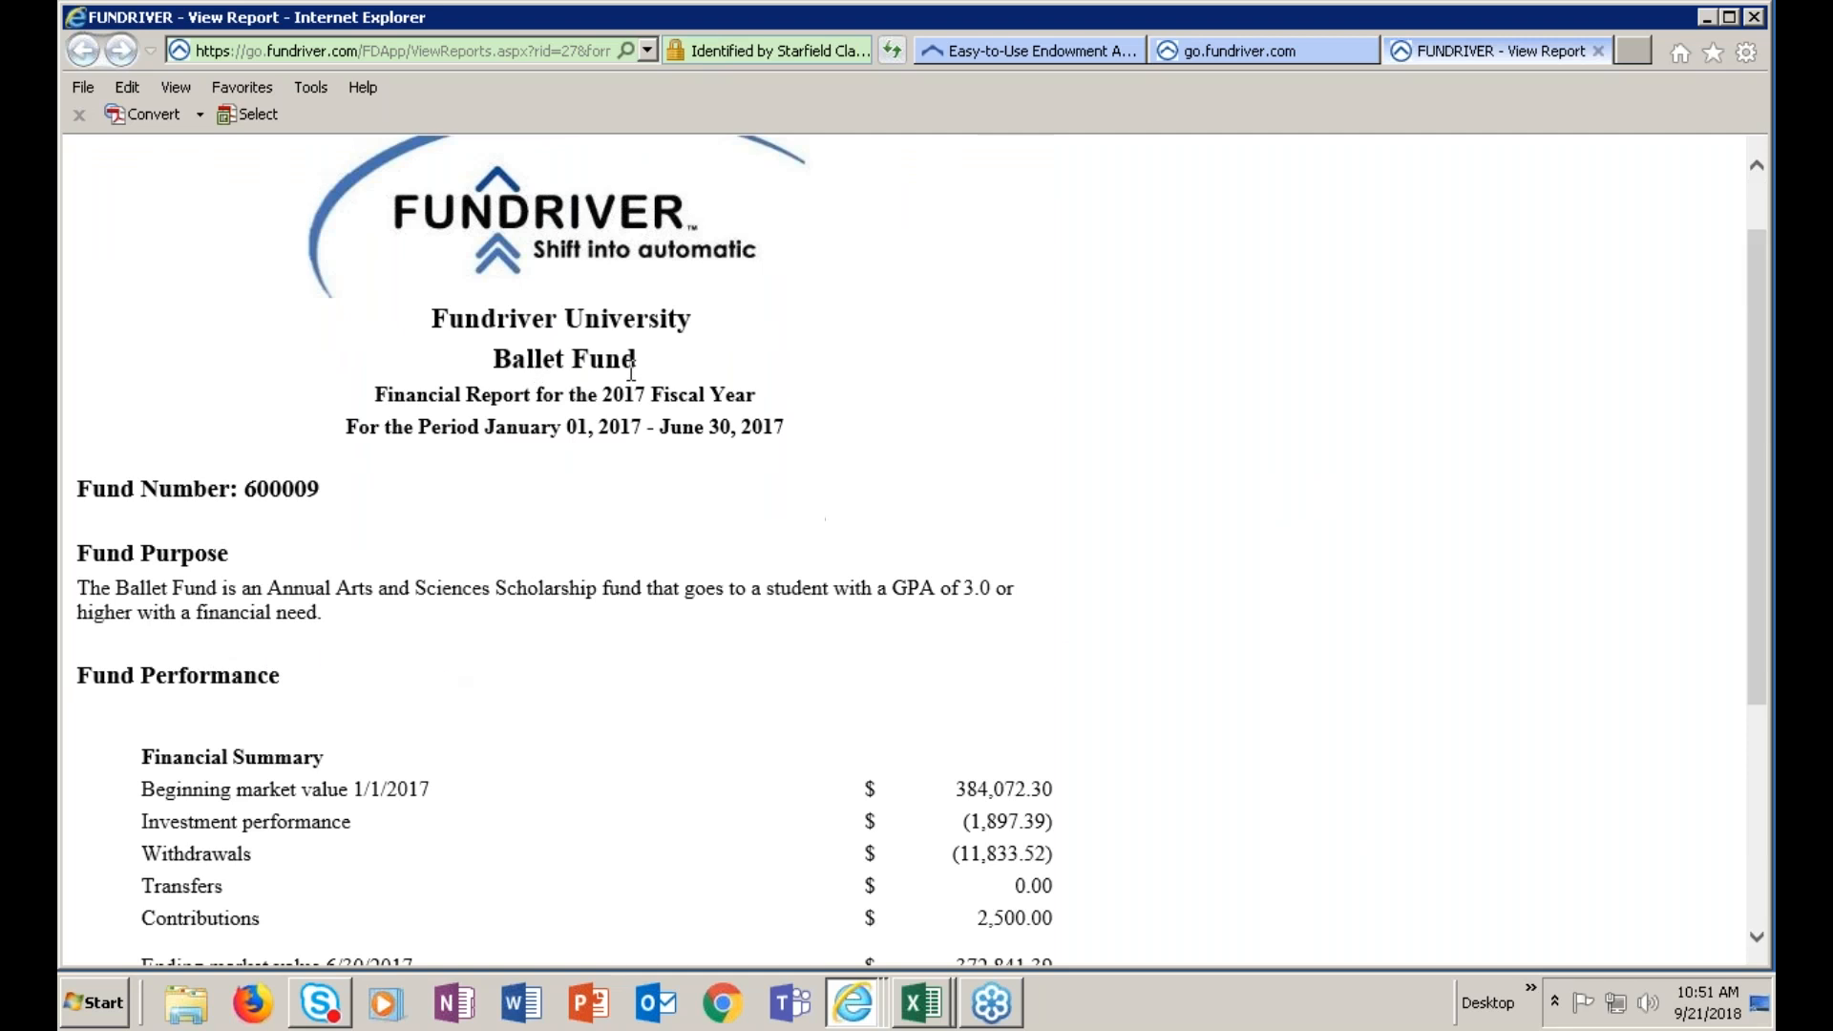
scroll(1164, 596, down, 2)
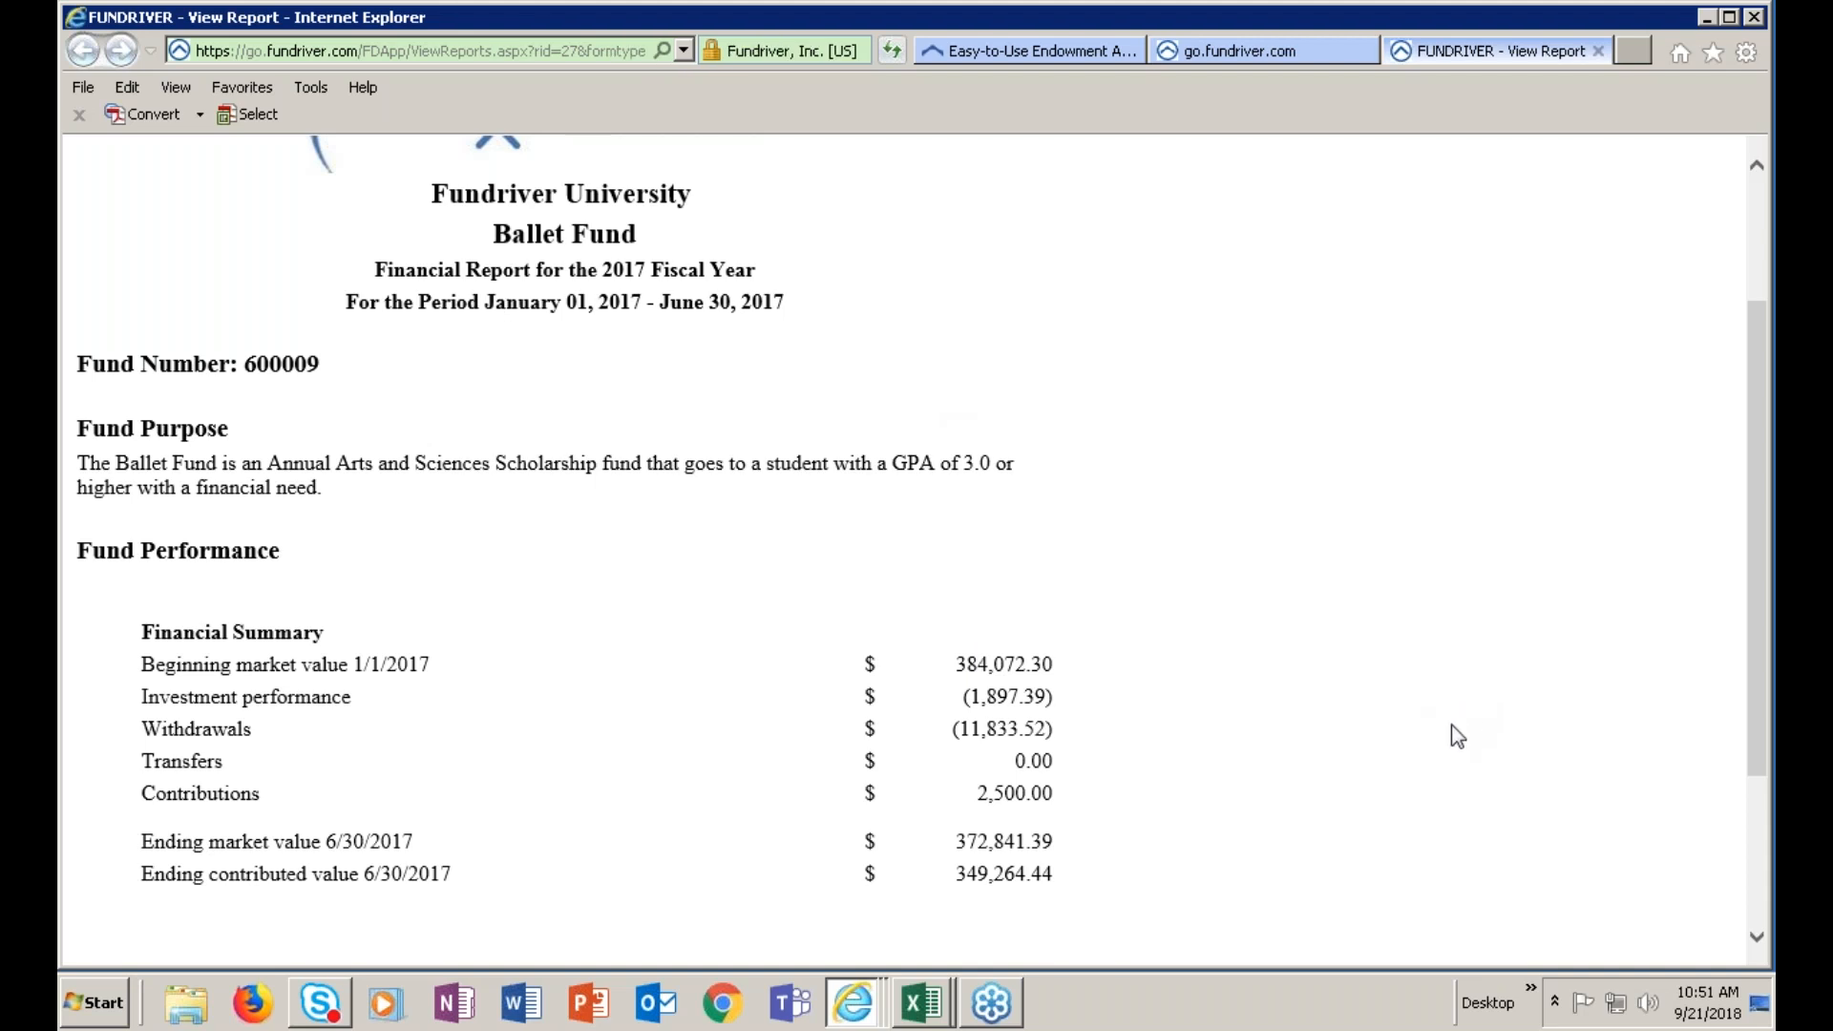
scroll(1455, 740, up, 3)
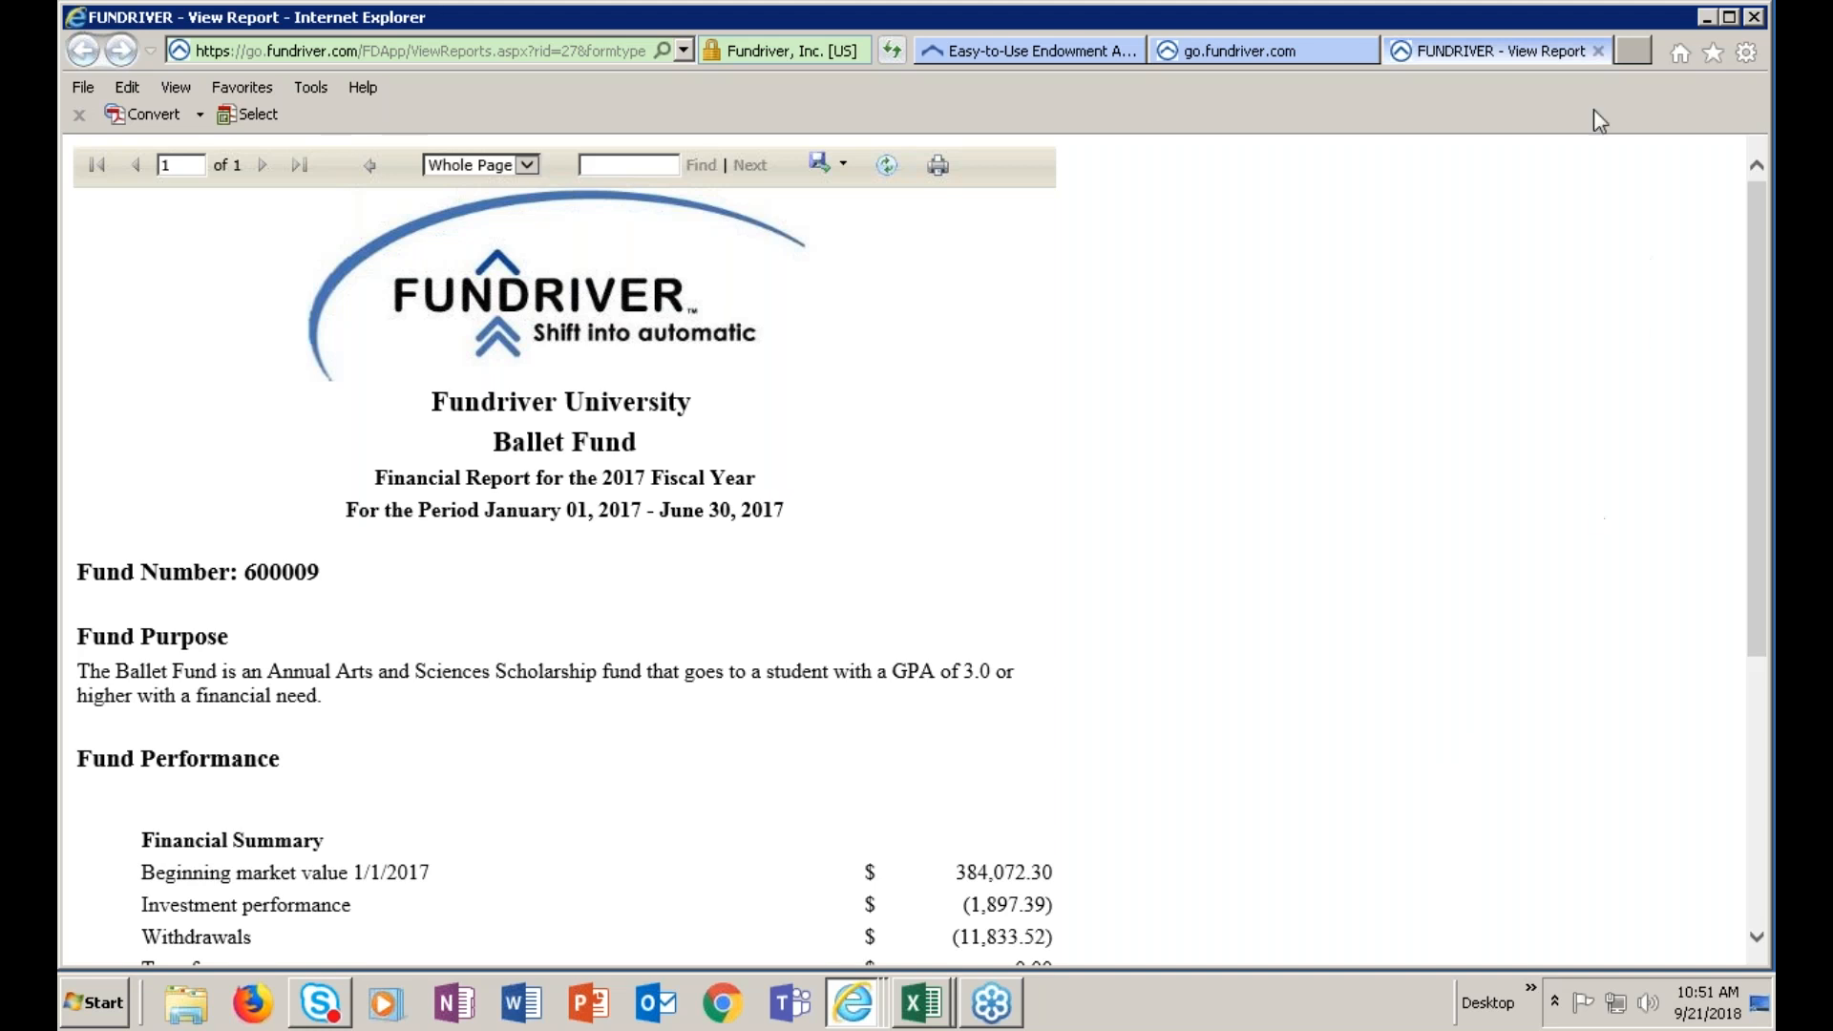
click(1598, 50)
click(324, 325)
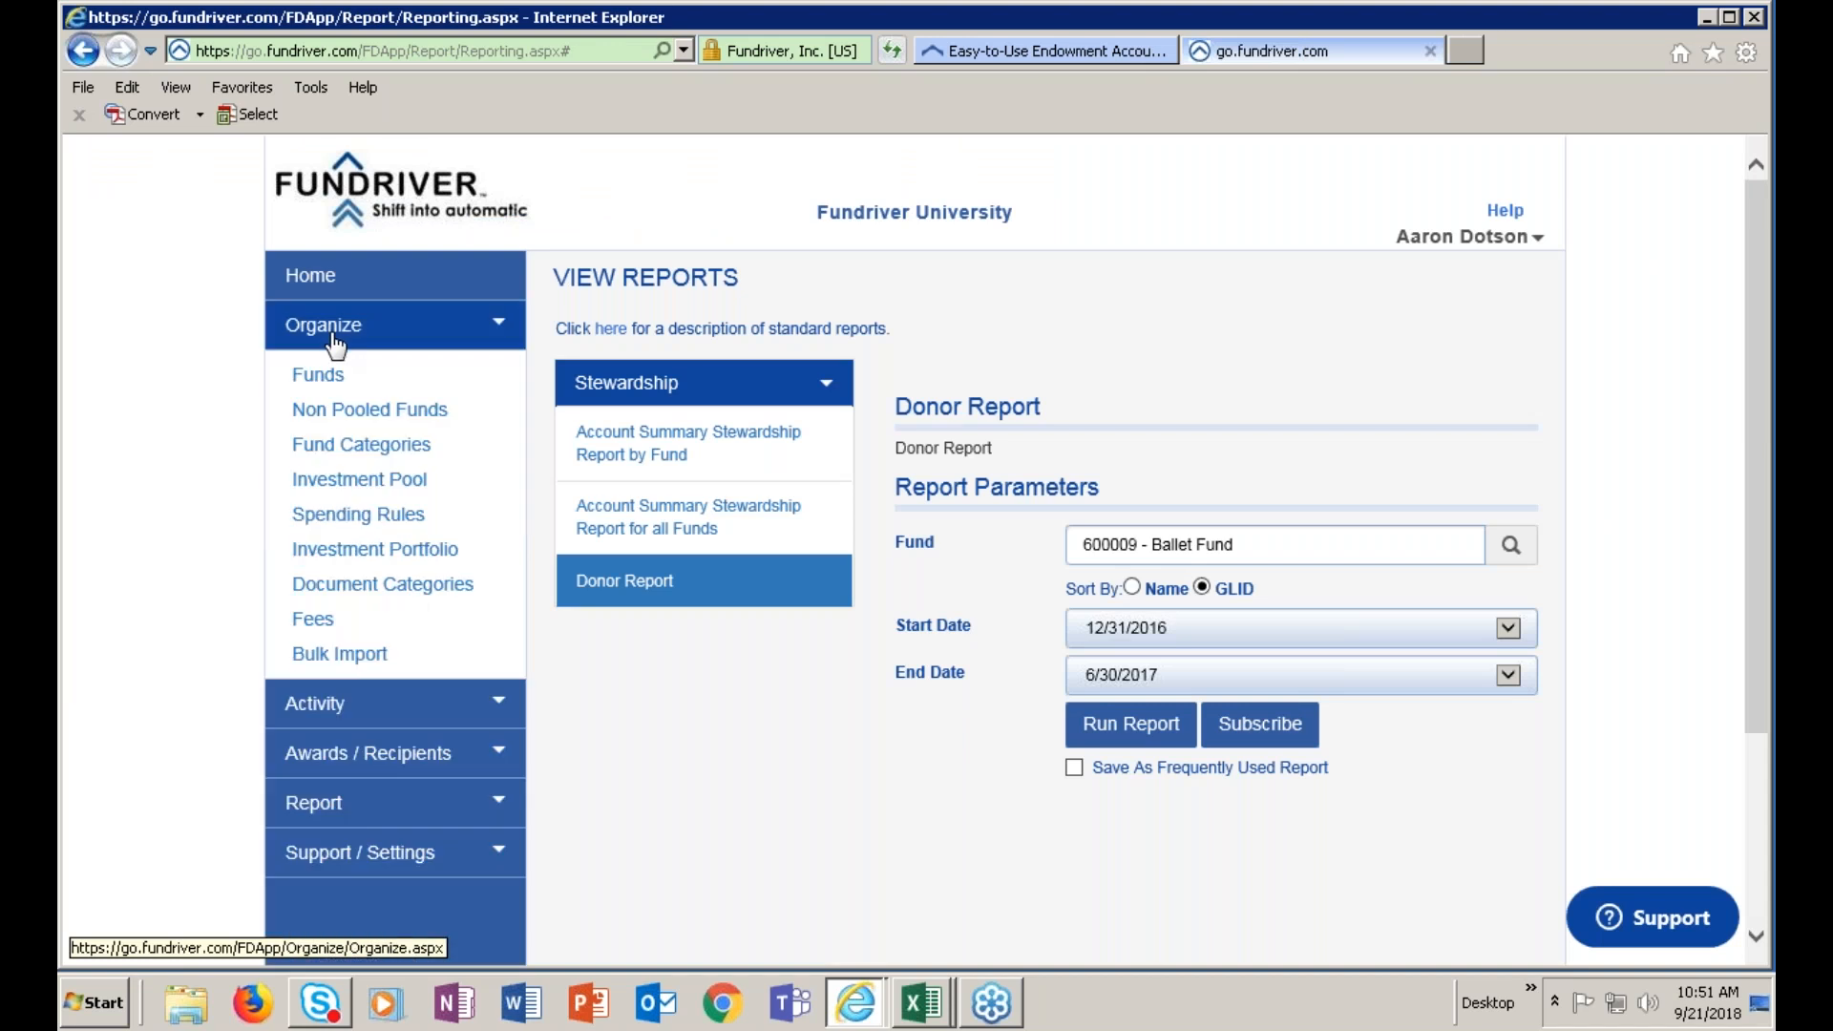
click(318, 374)
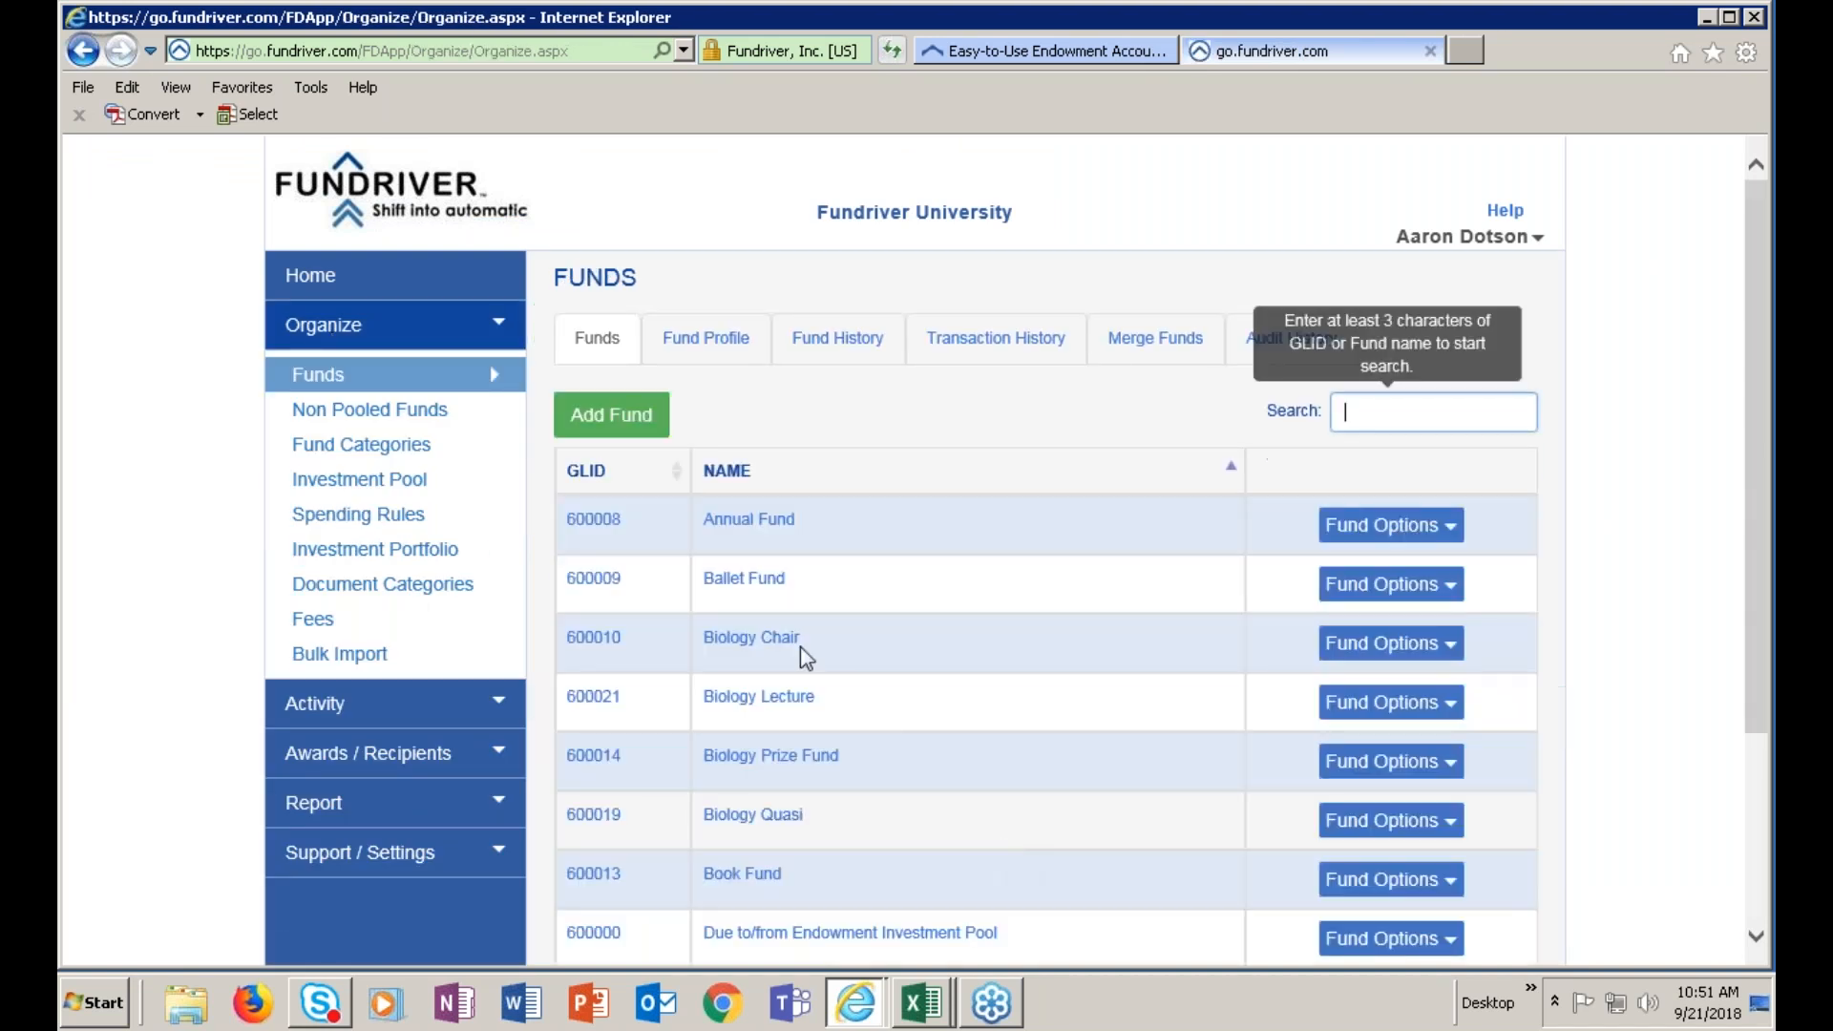
click(781, 579)
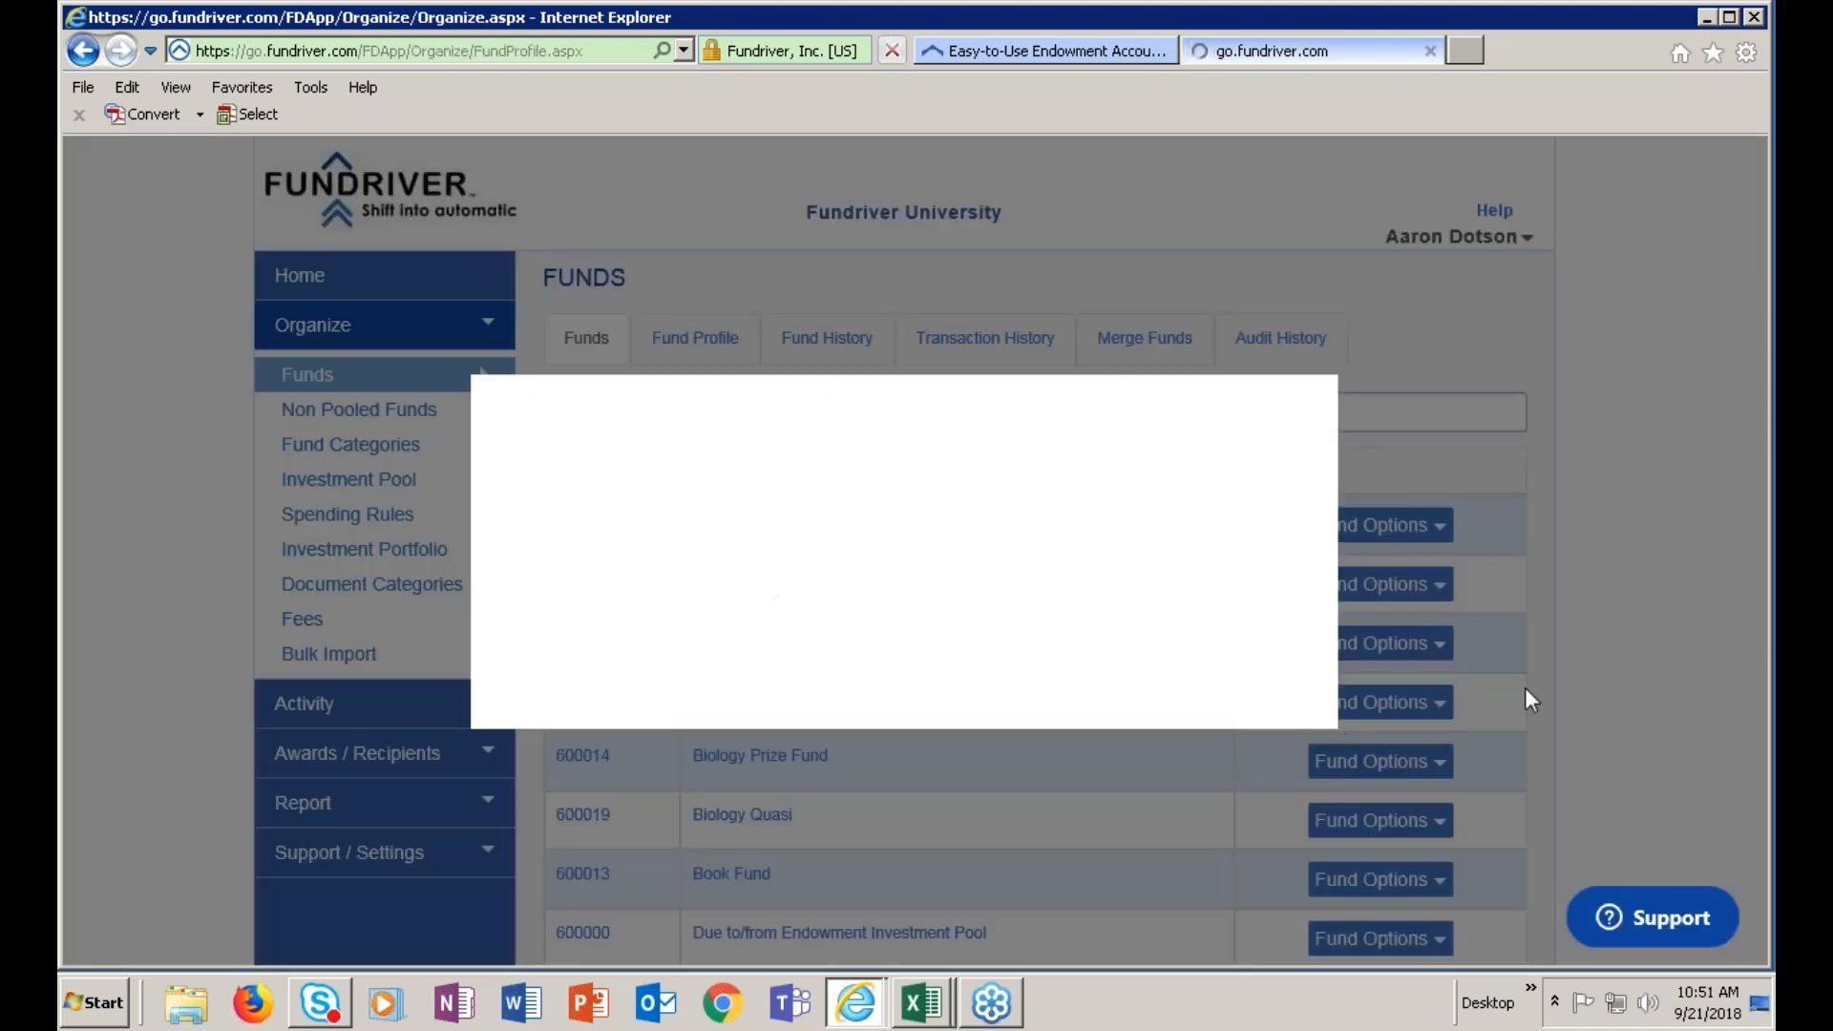
scroll(1532, 700, down, 5)
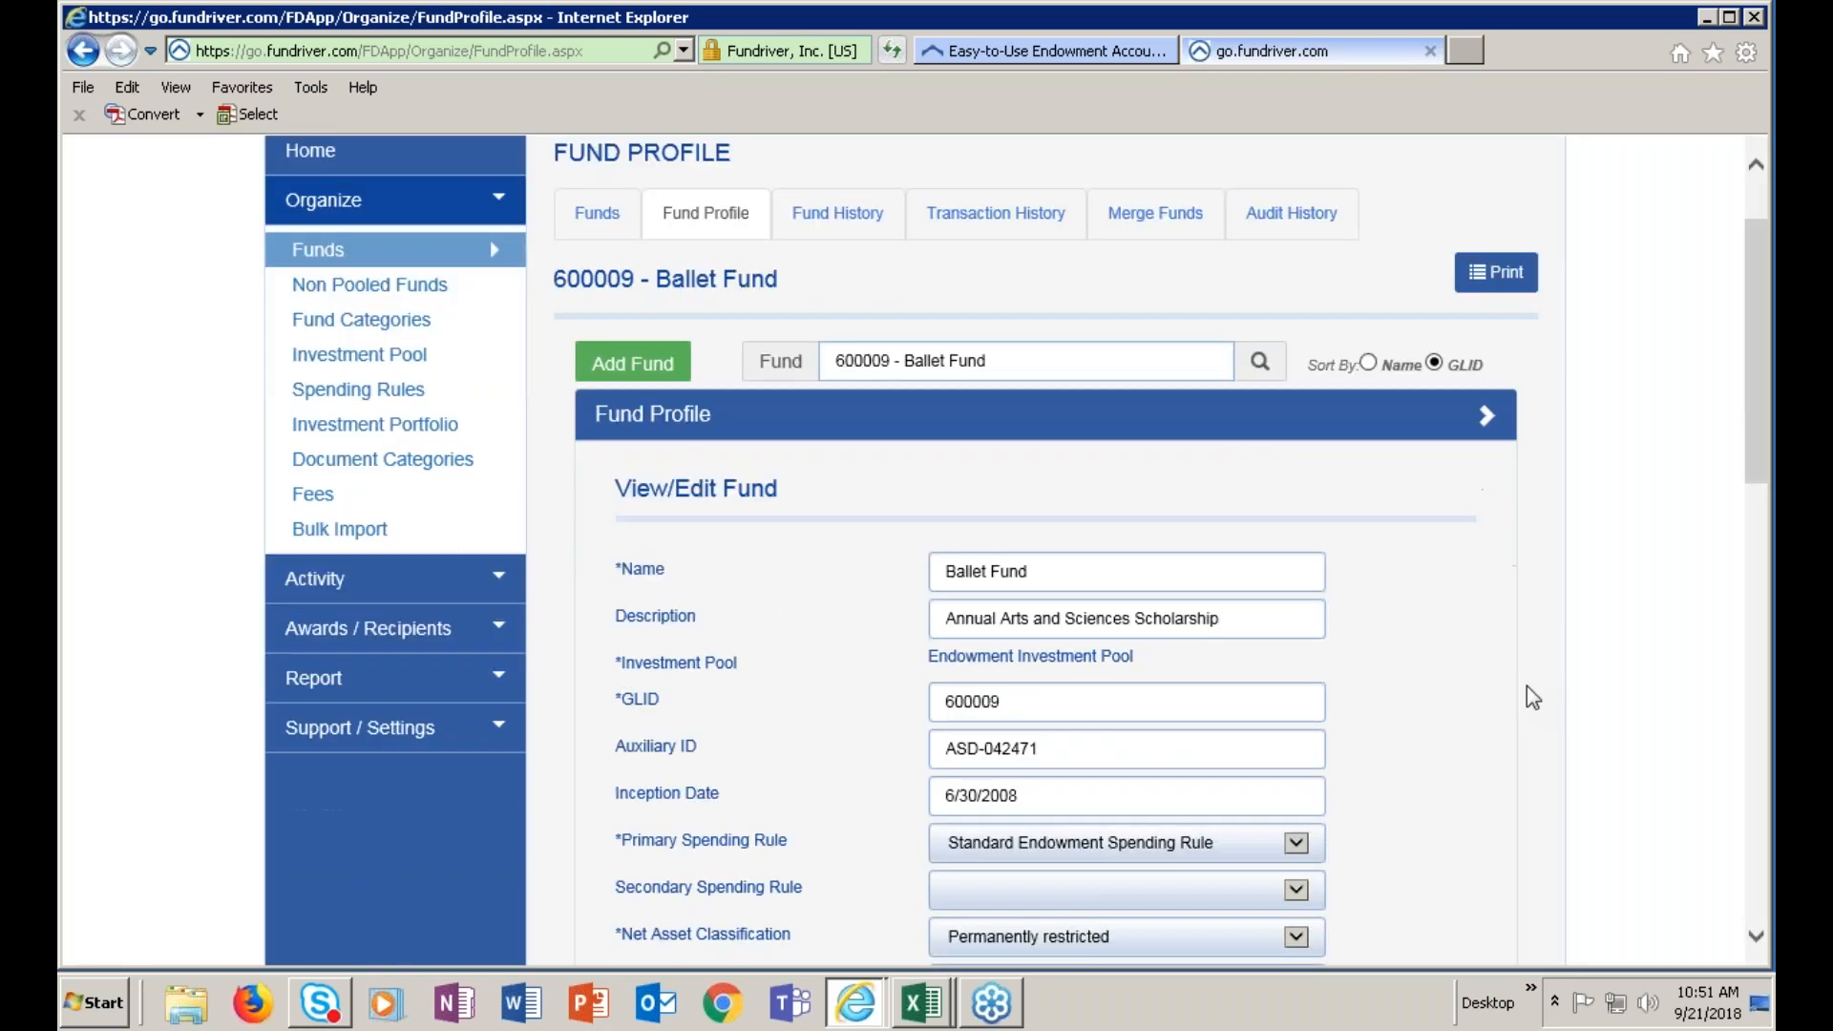
scroll(1531, 700, down, 1)
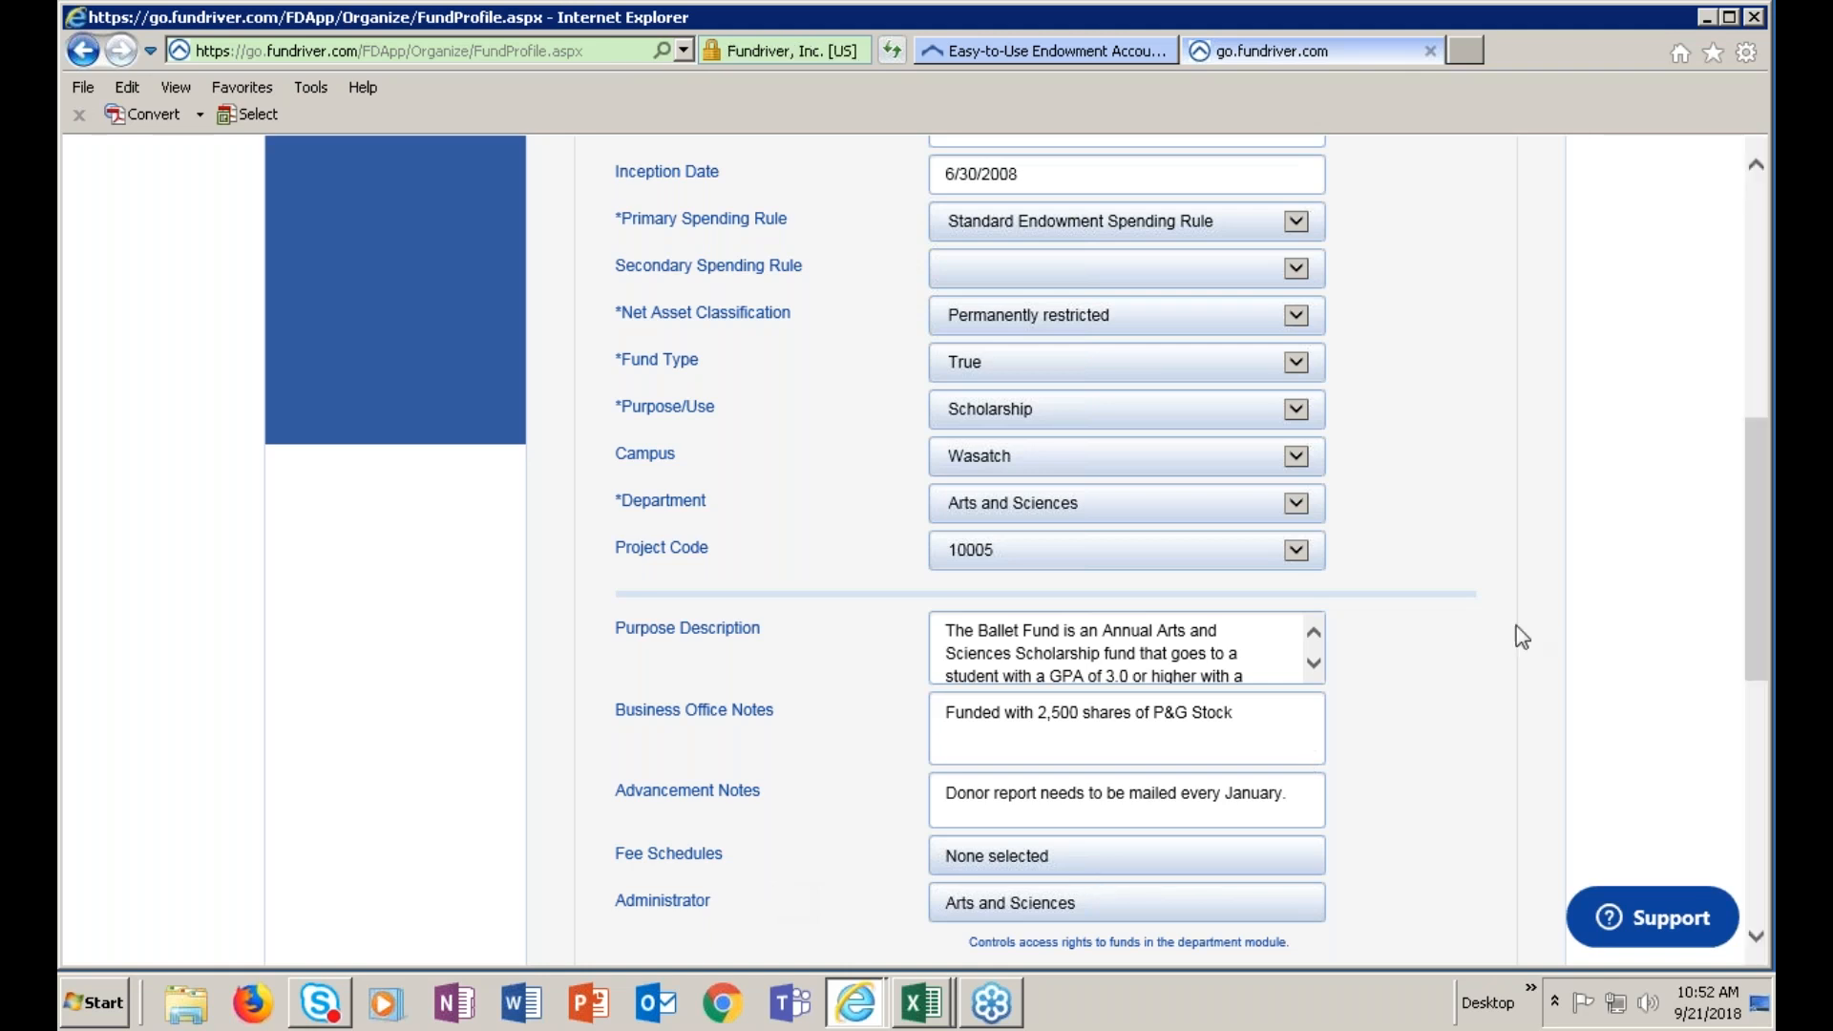
scroll(1497, 586, up, 4)
scroll(1497, 596, up, 3)
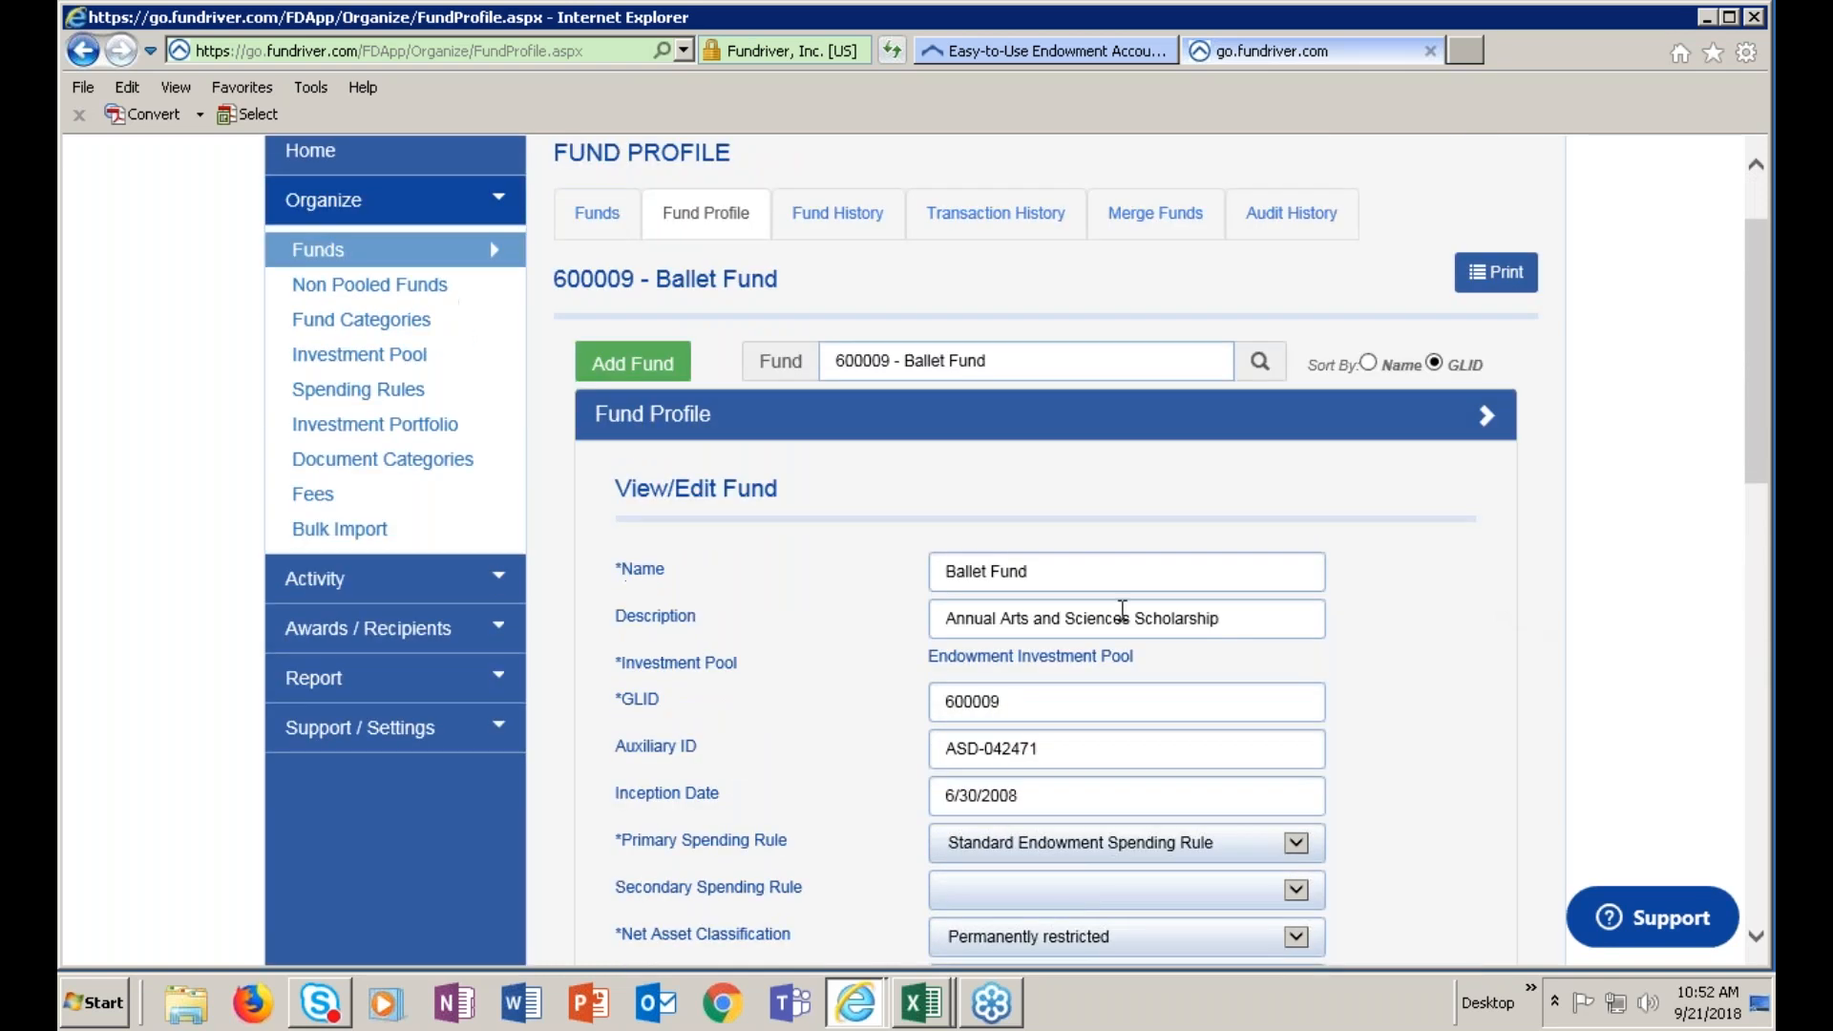
scroll(949, 585, up, 2)
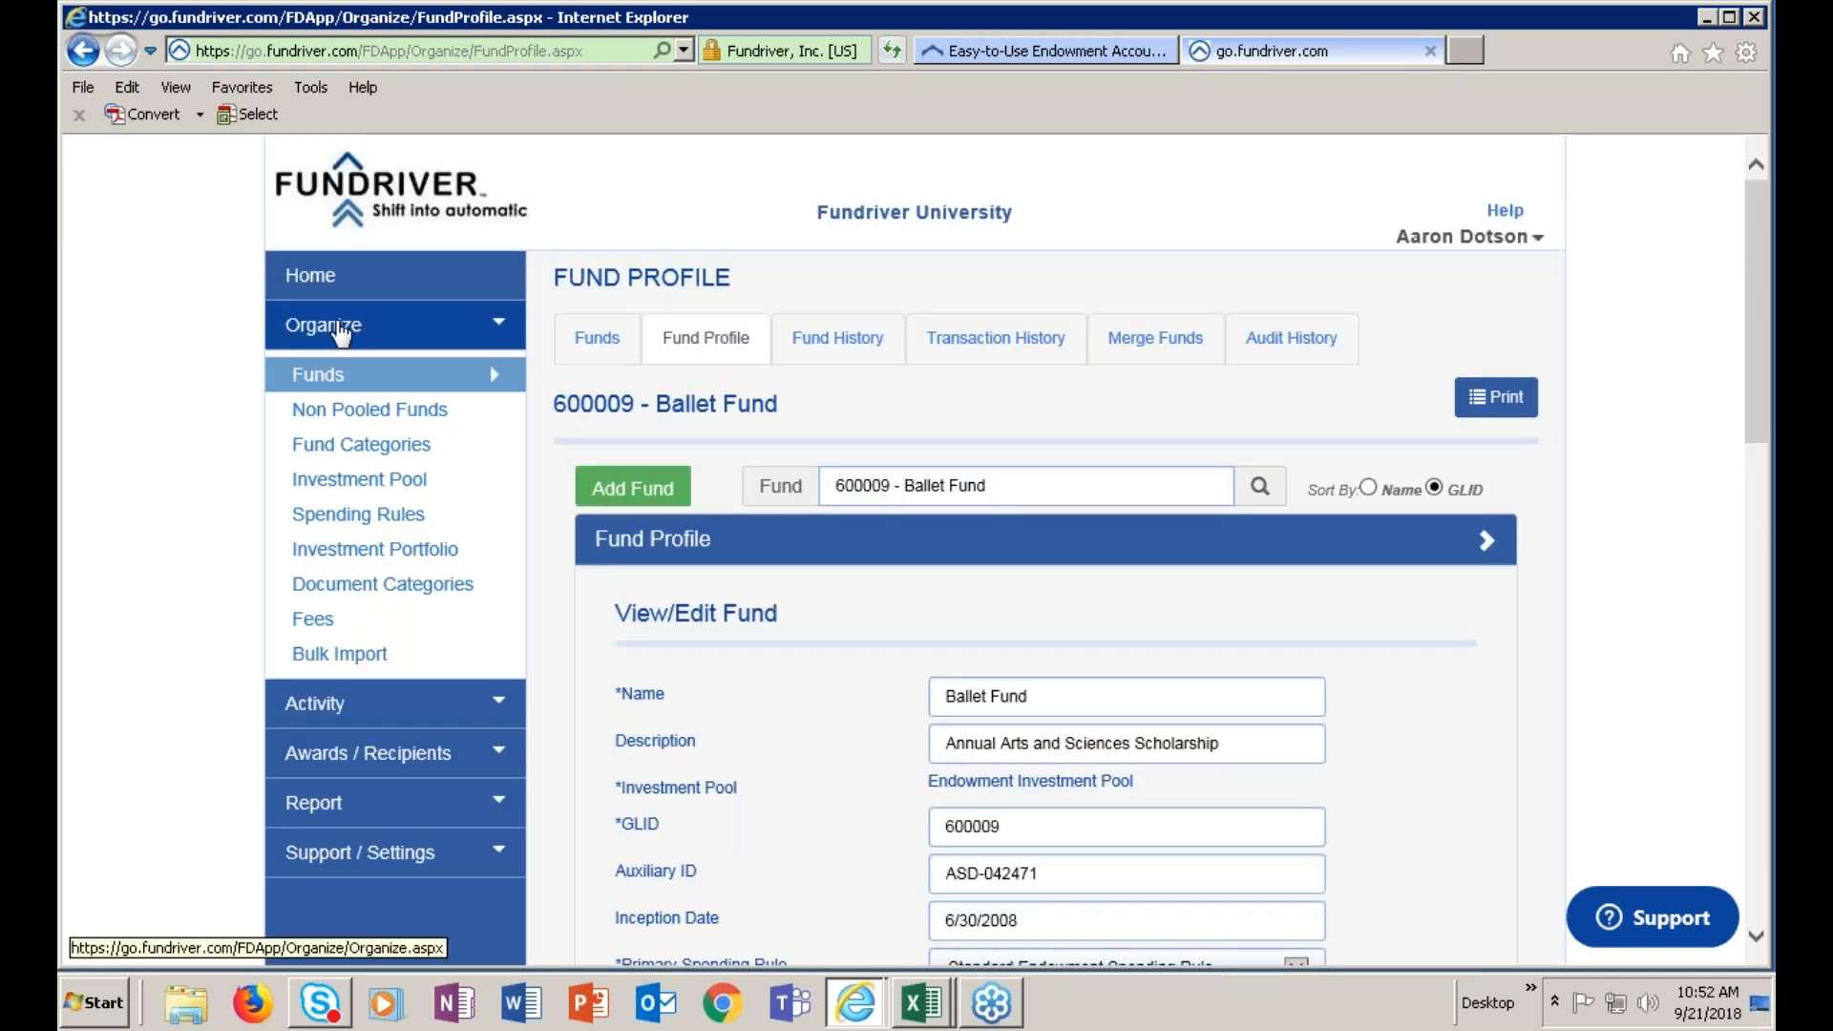
Open the fee schedules and examine the Annual Fundriver Fee's allocation method, dollar amount, transaction type and GL information
click(307, 628)
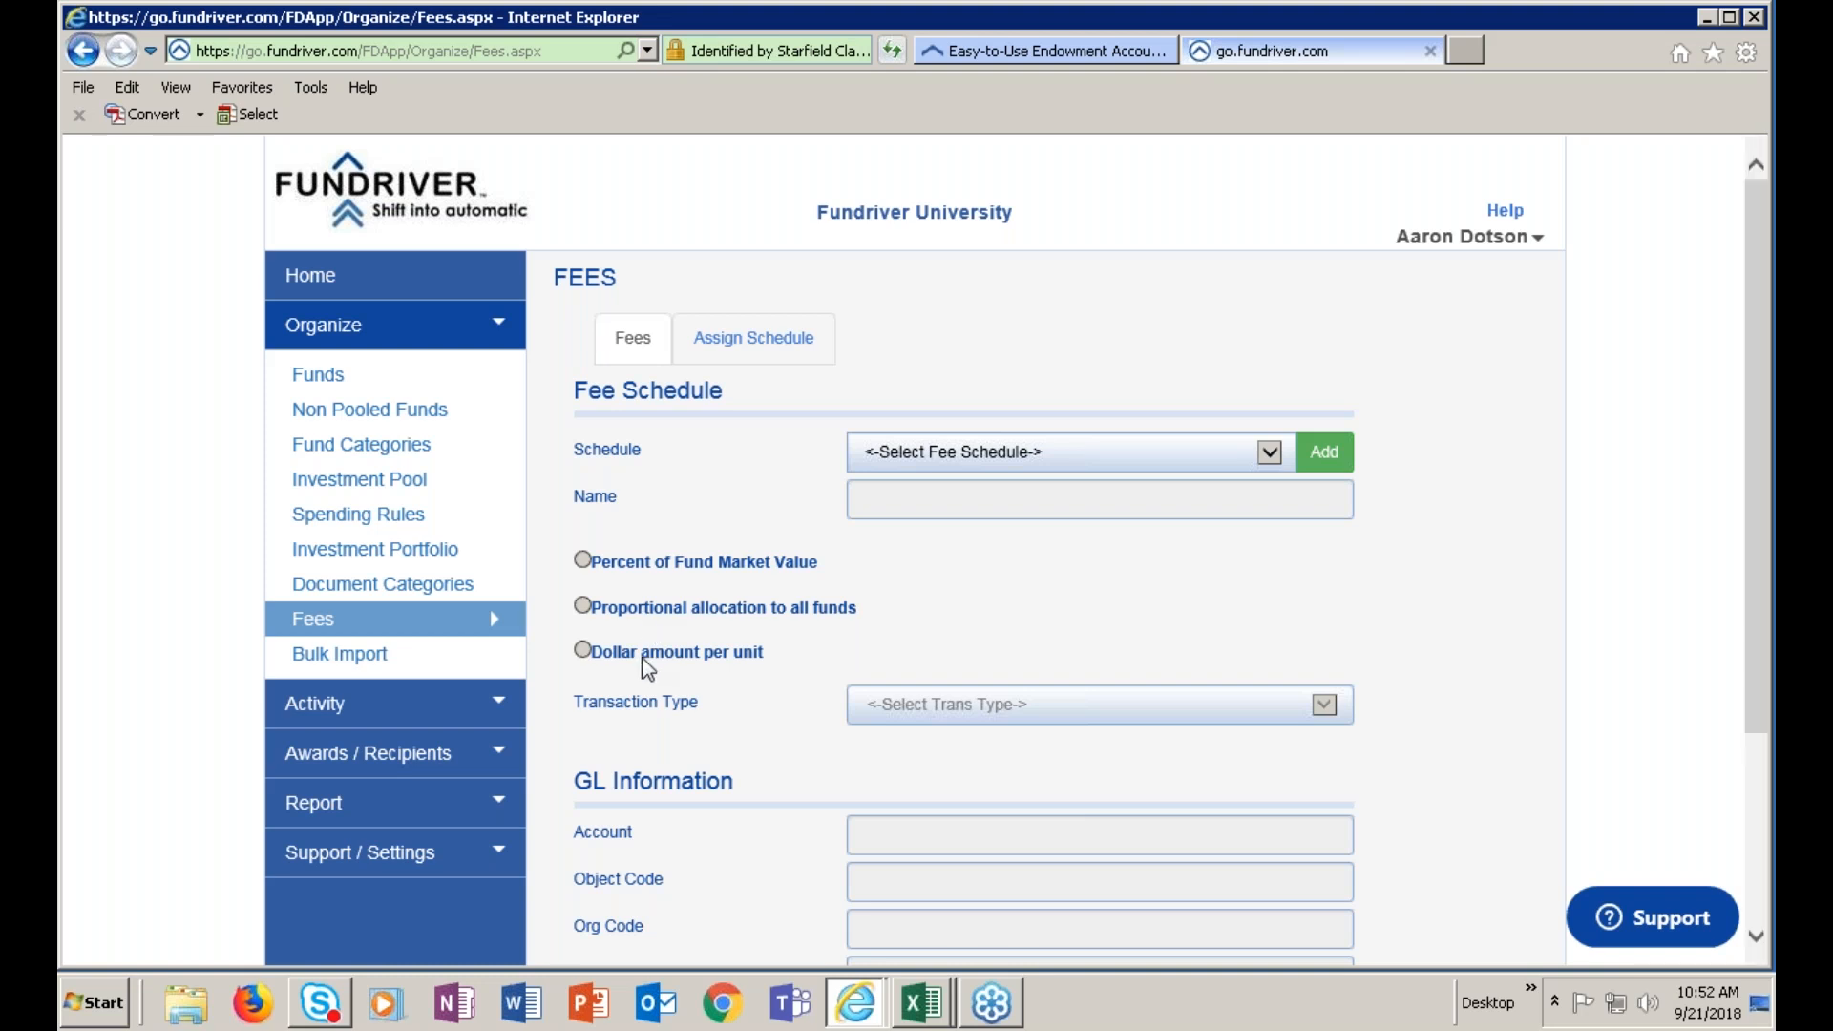
click(1269, 452)
click(976, 472)
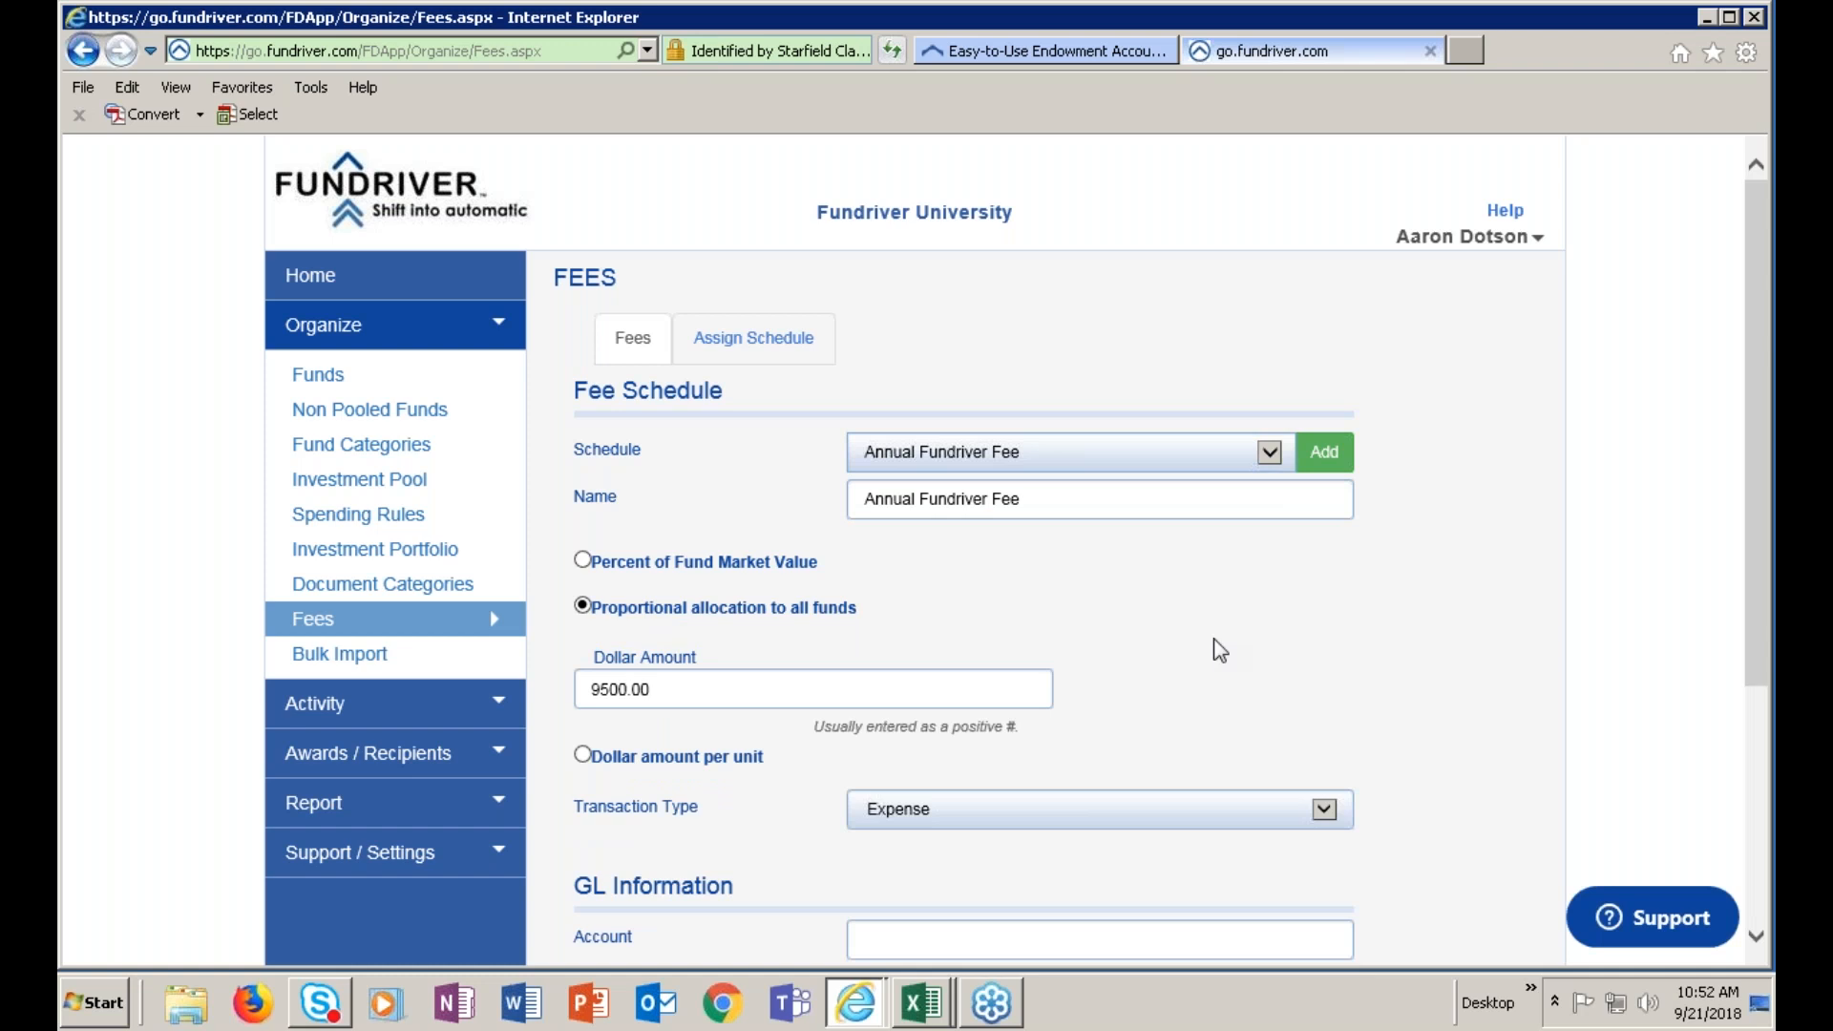
scroll(1215, 642, down, 1)
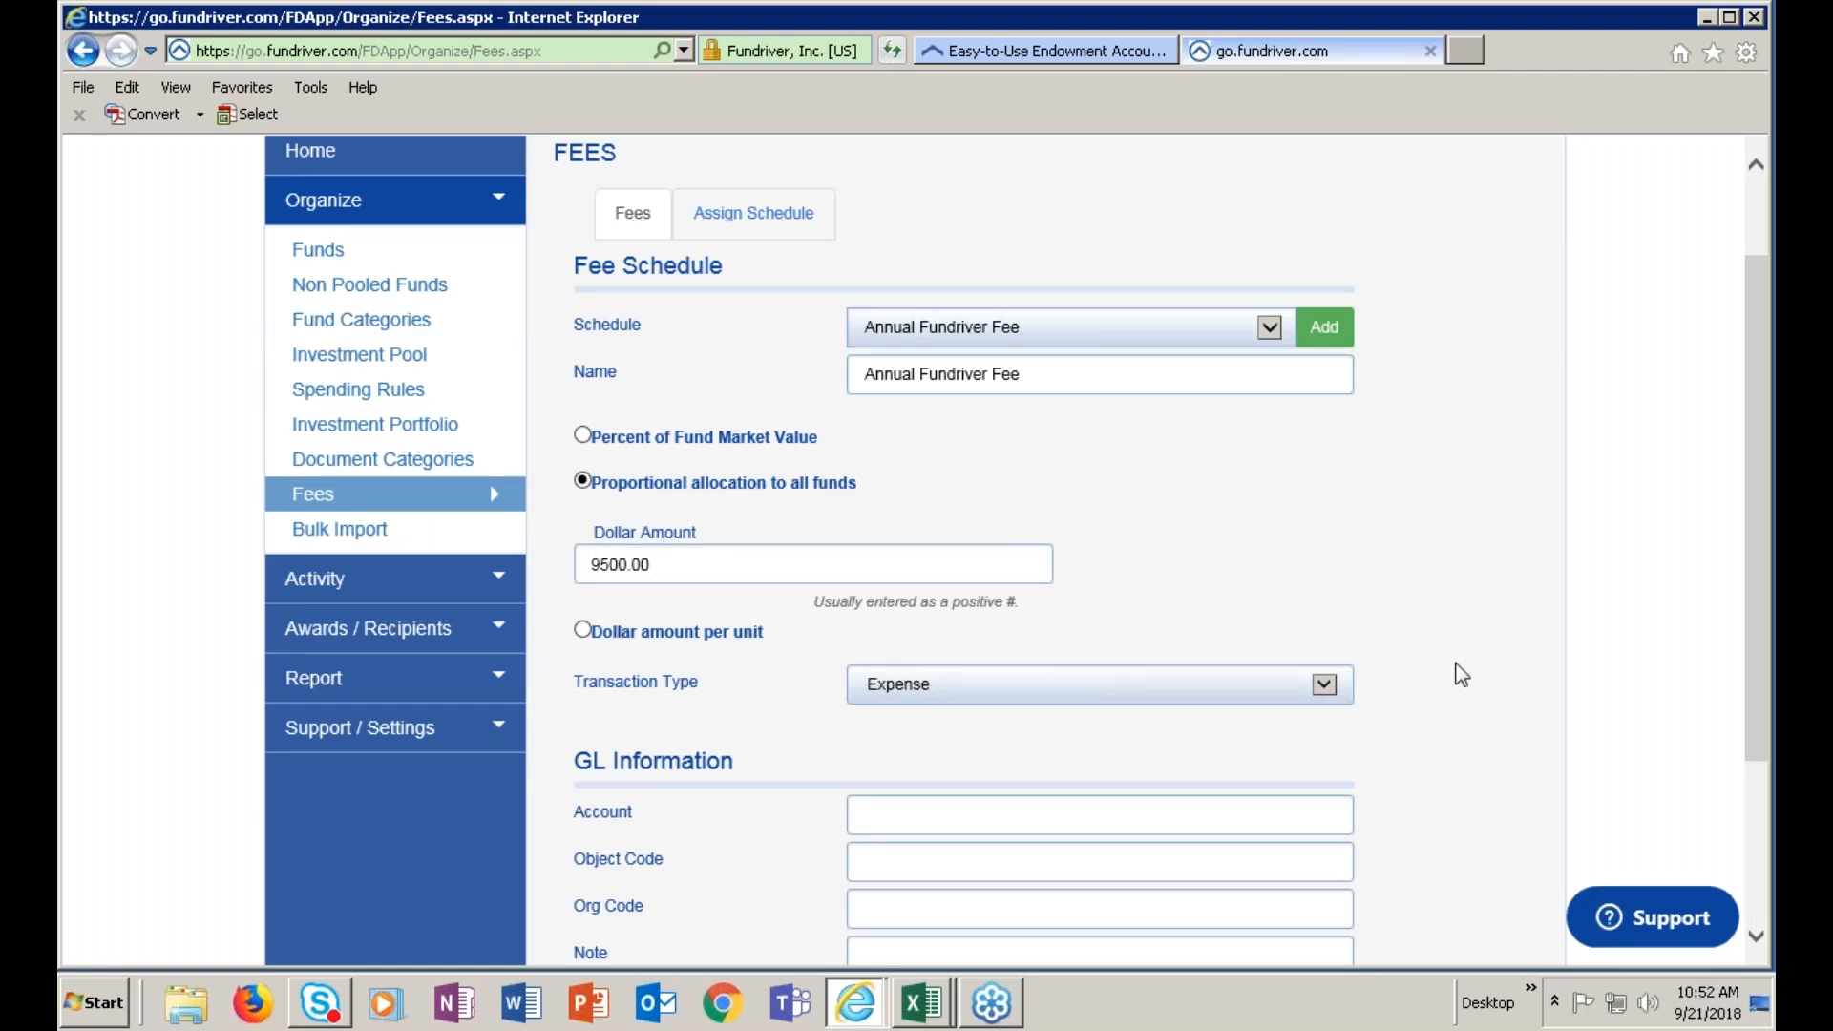
scroll(1571, 718, up, 1)
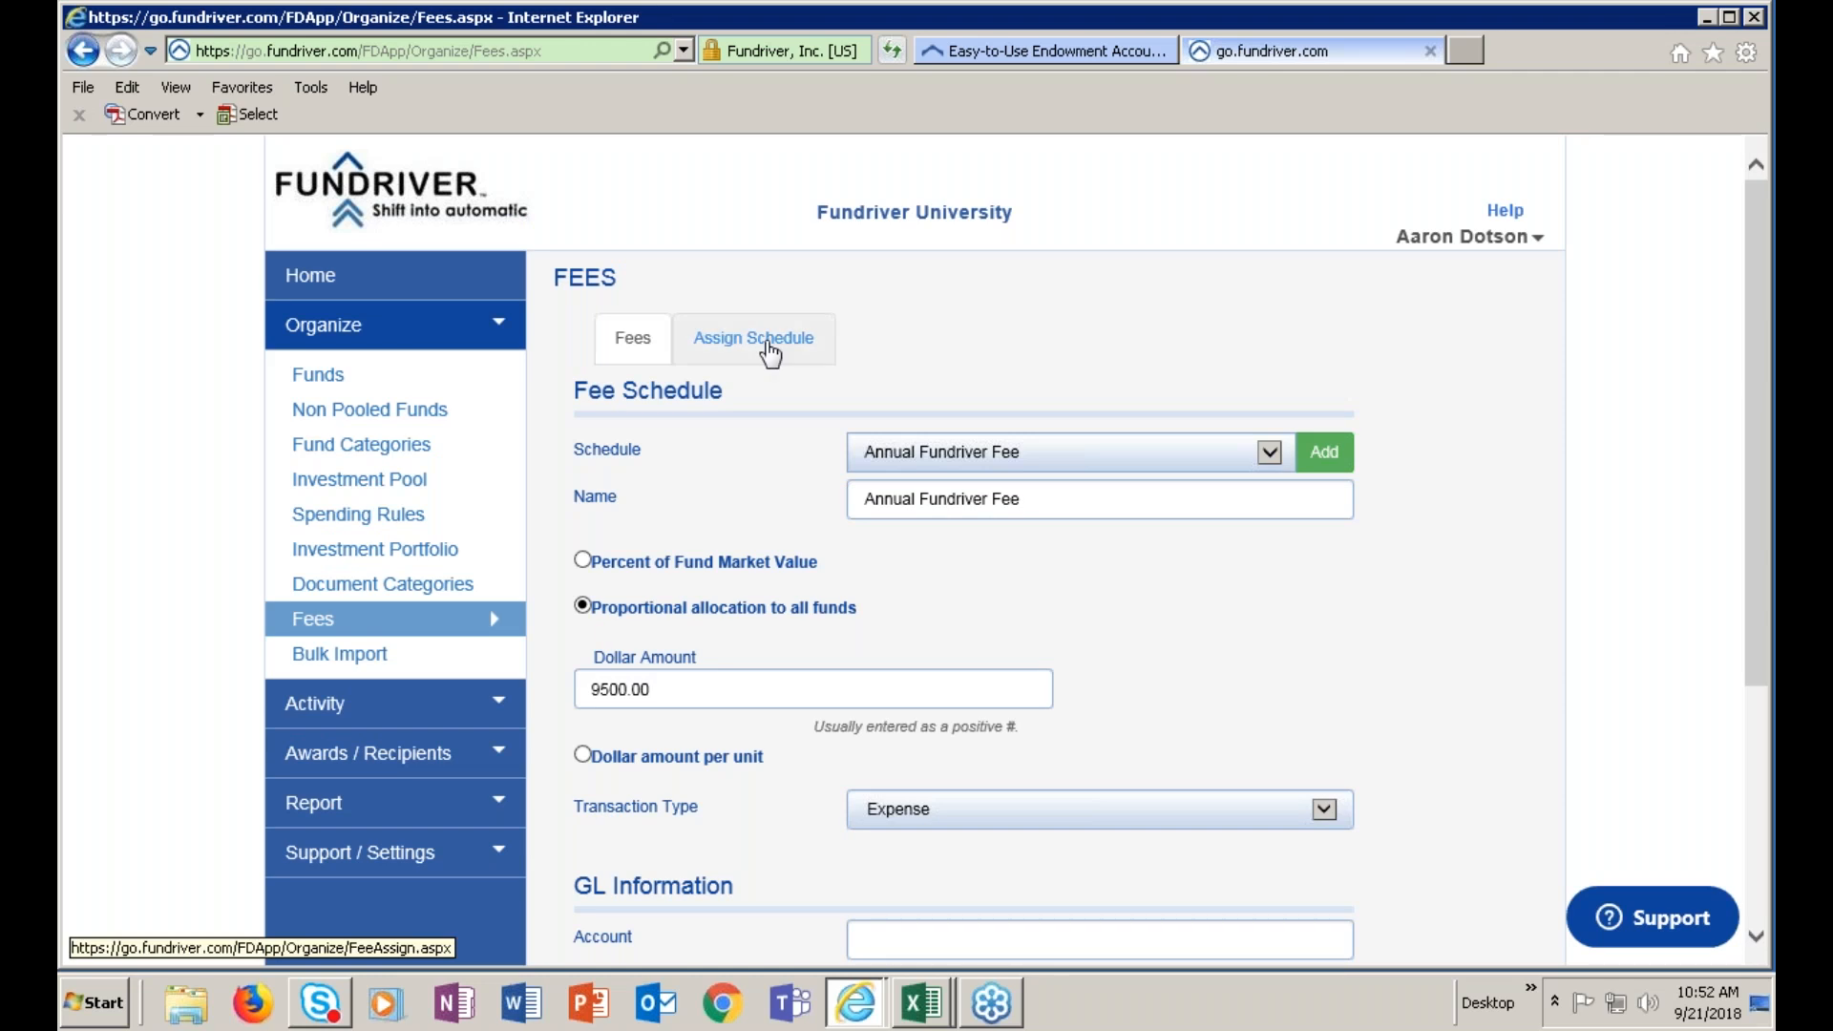
Assign all funds to the Annual Fundriver Fee schedule
click(767, 346)
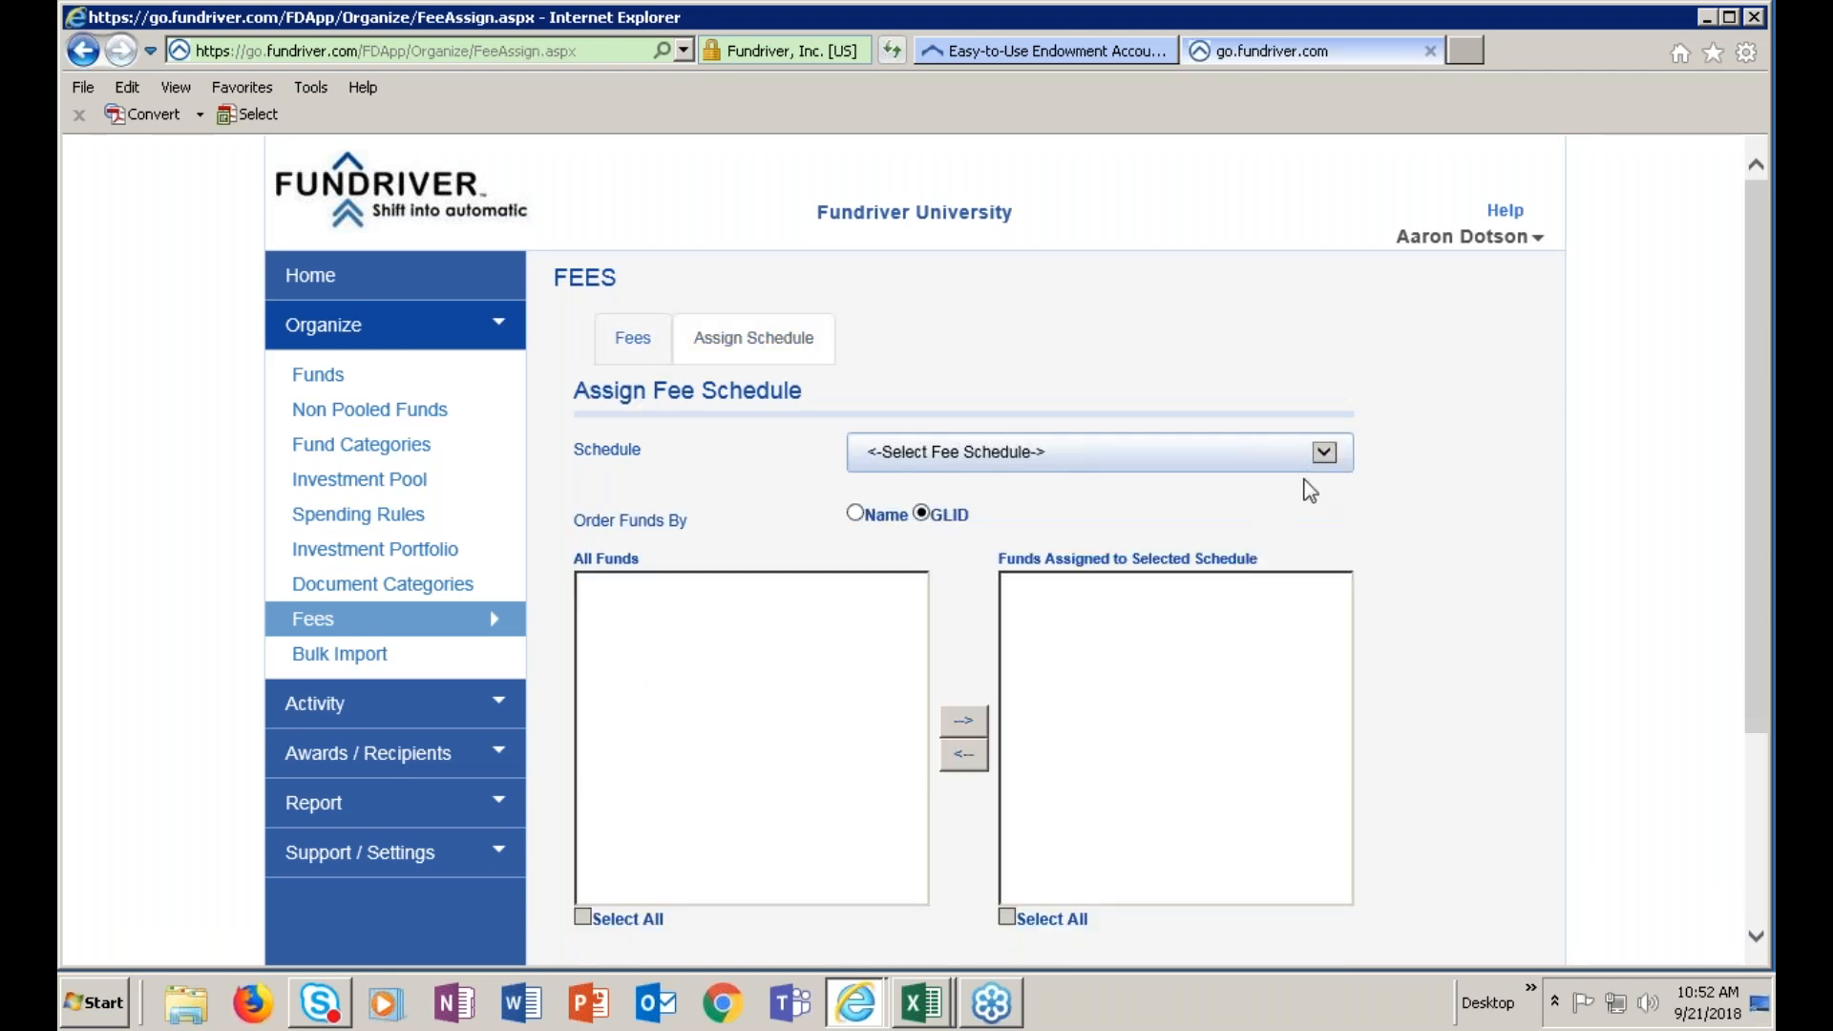
click(1325, 453)
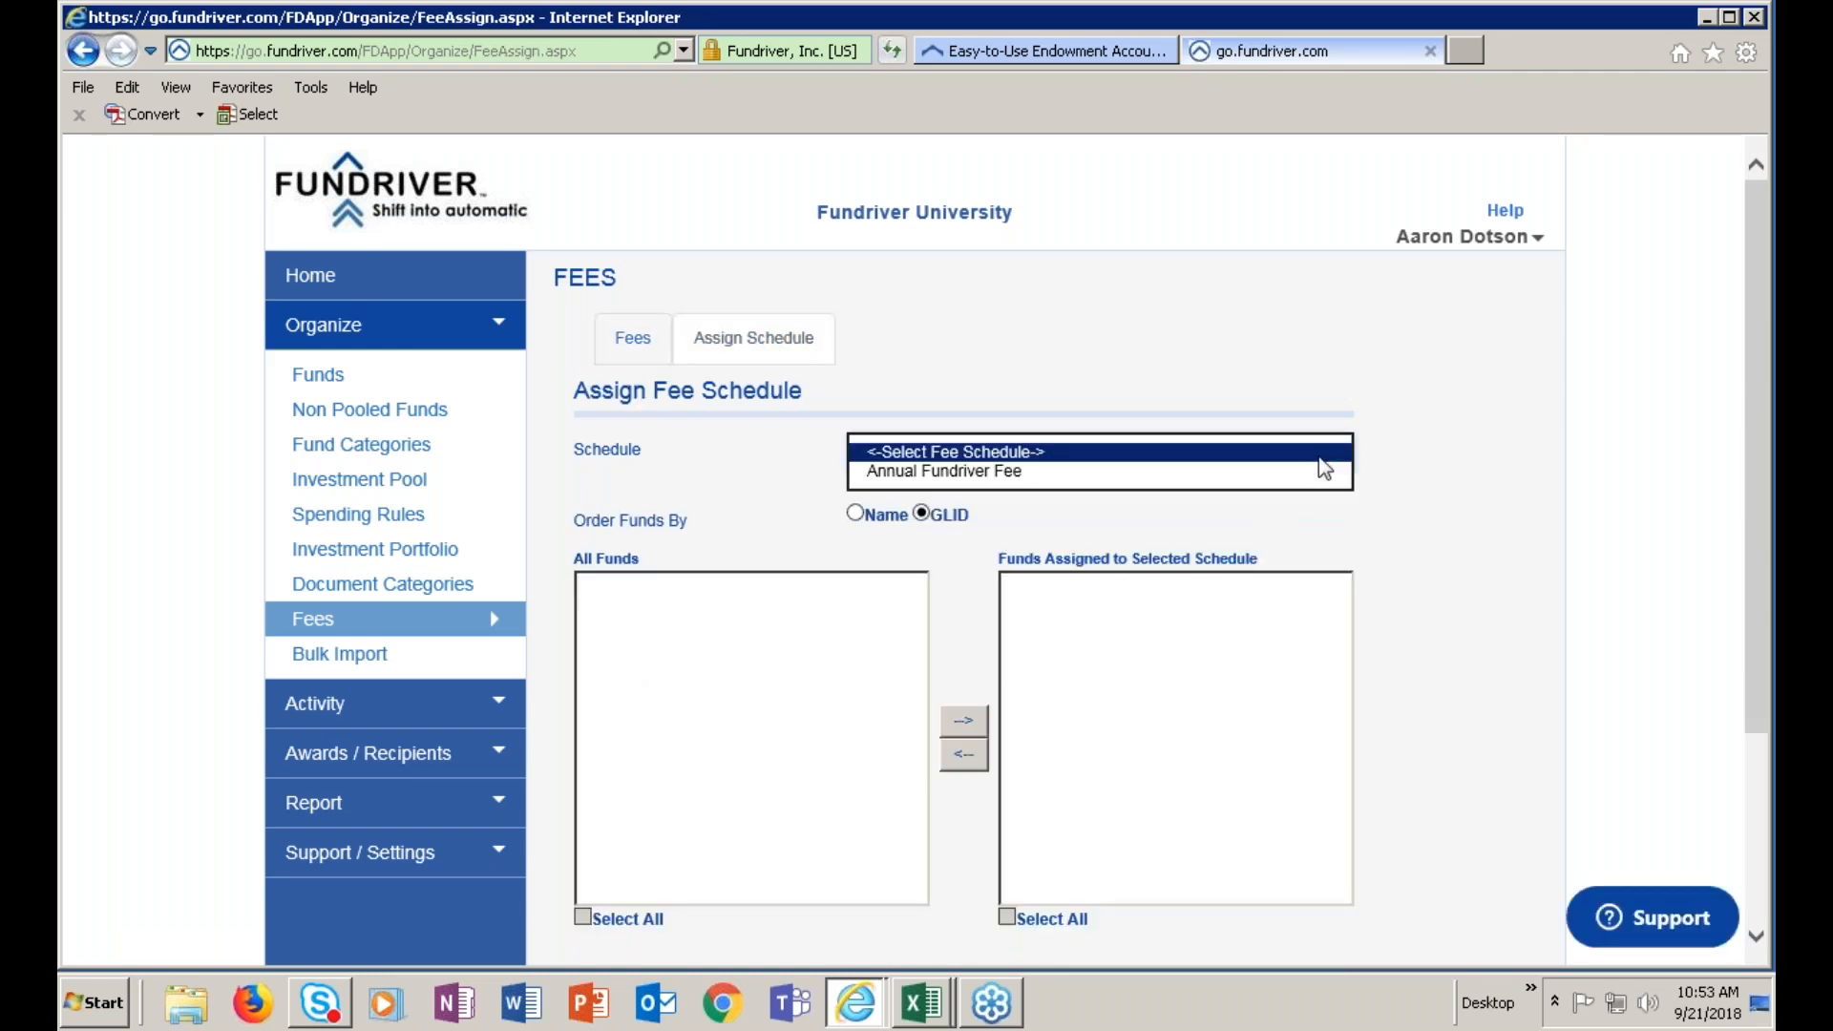
click(1021, 473)
scroll(1518, 544, down, 2)
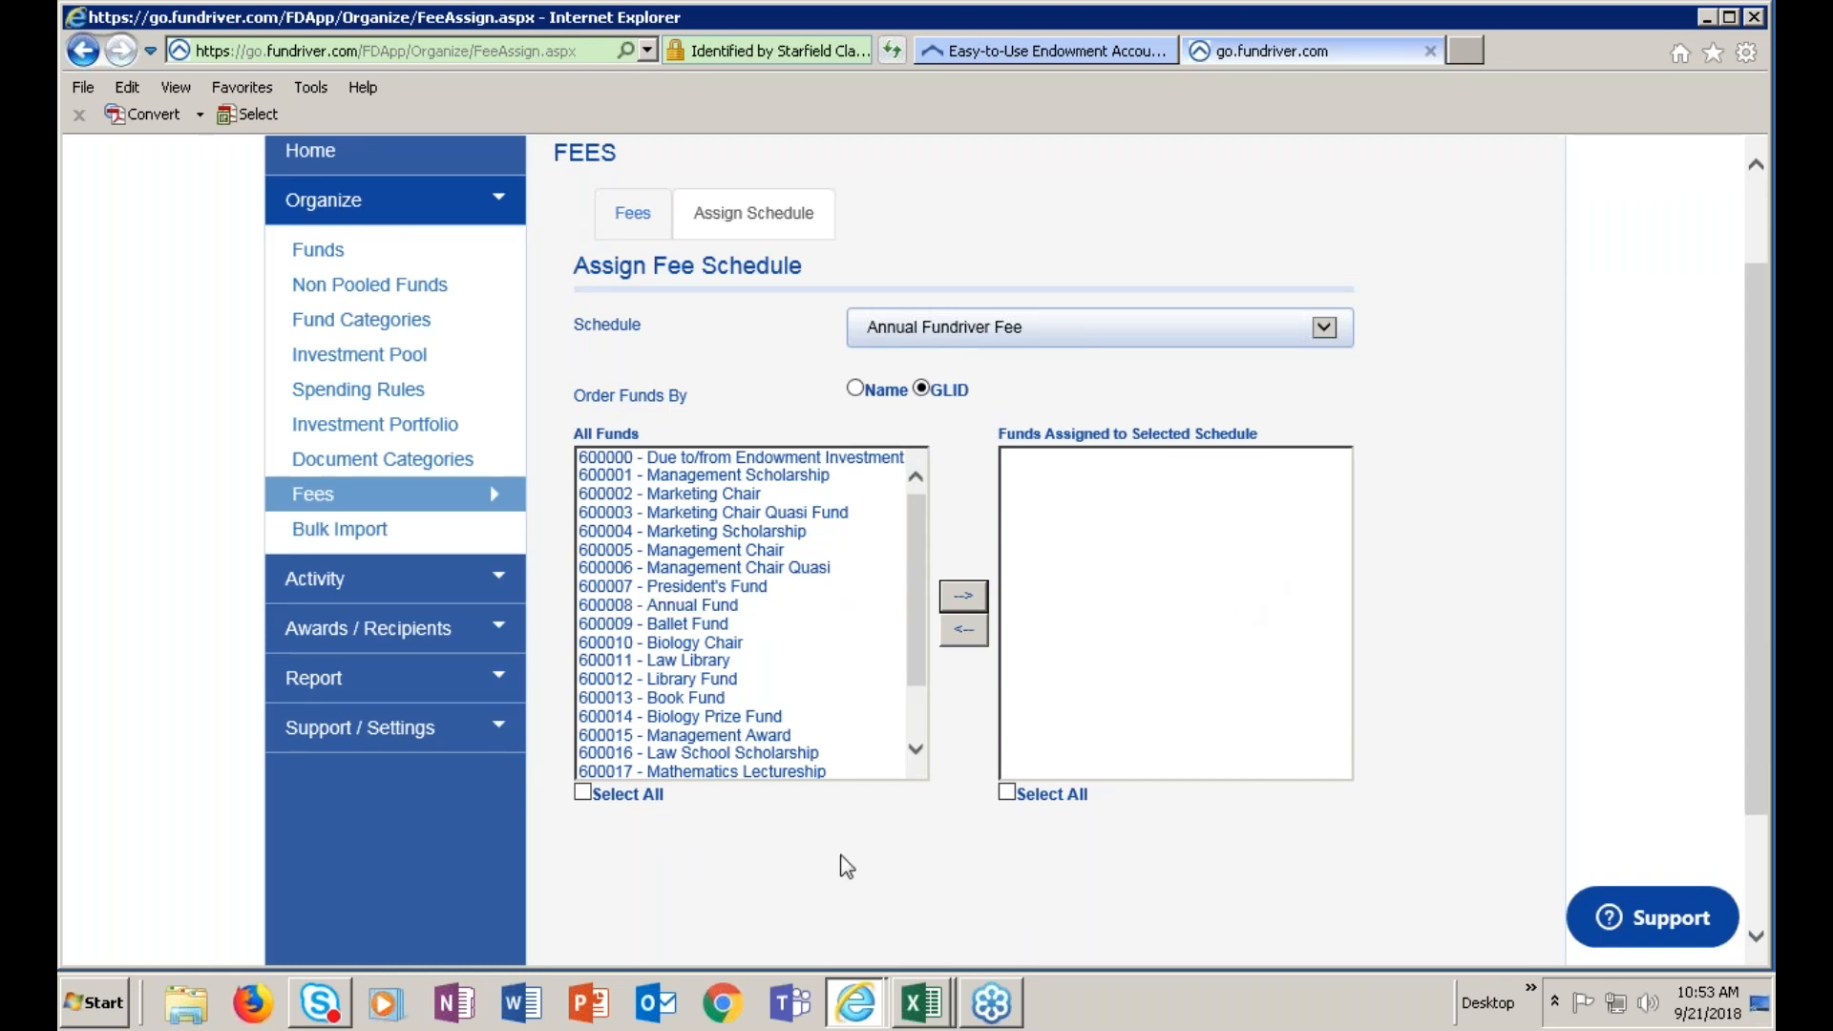
click(586, 793)
click(967, 605)
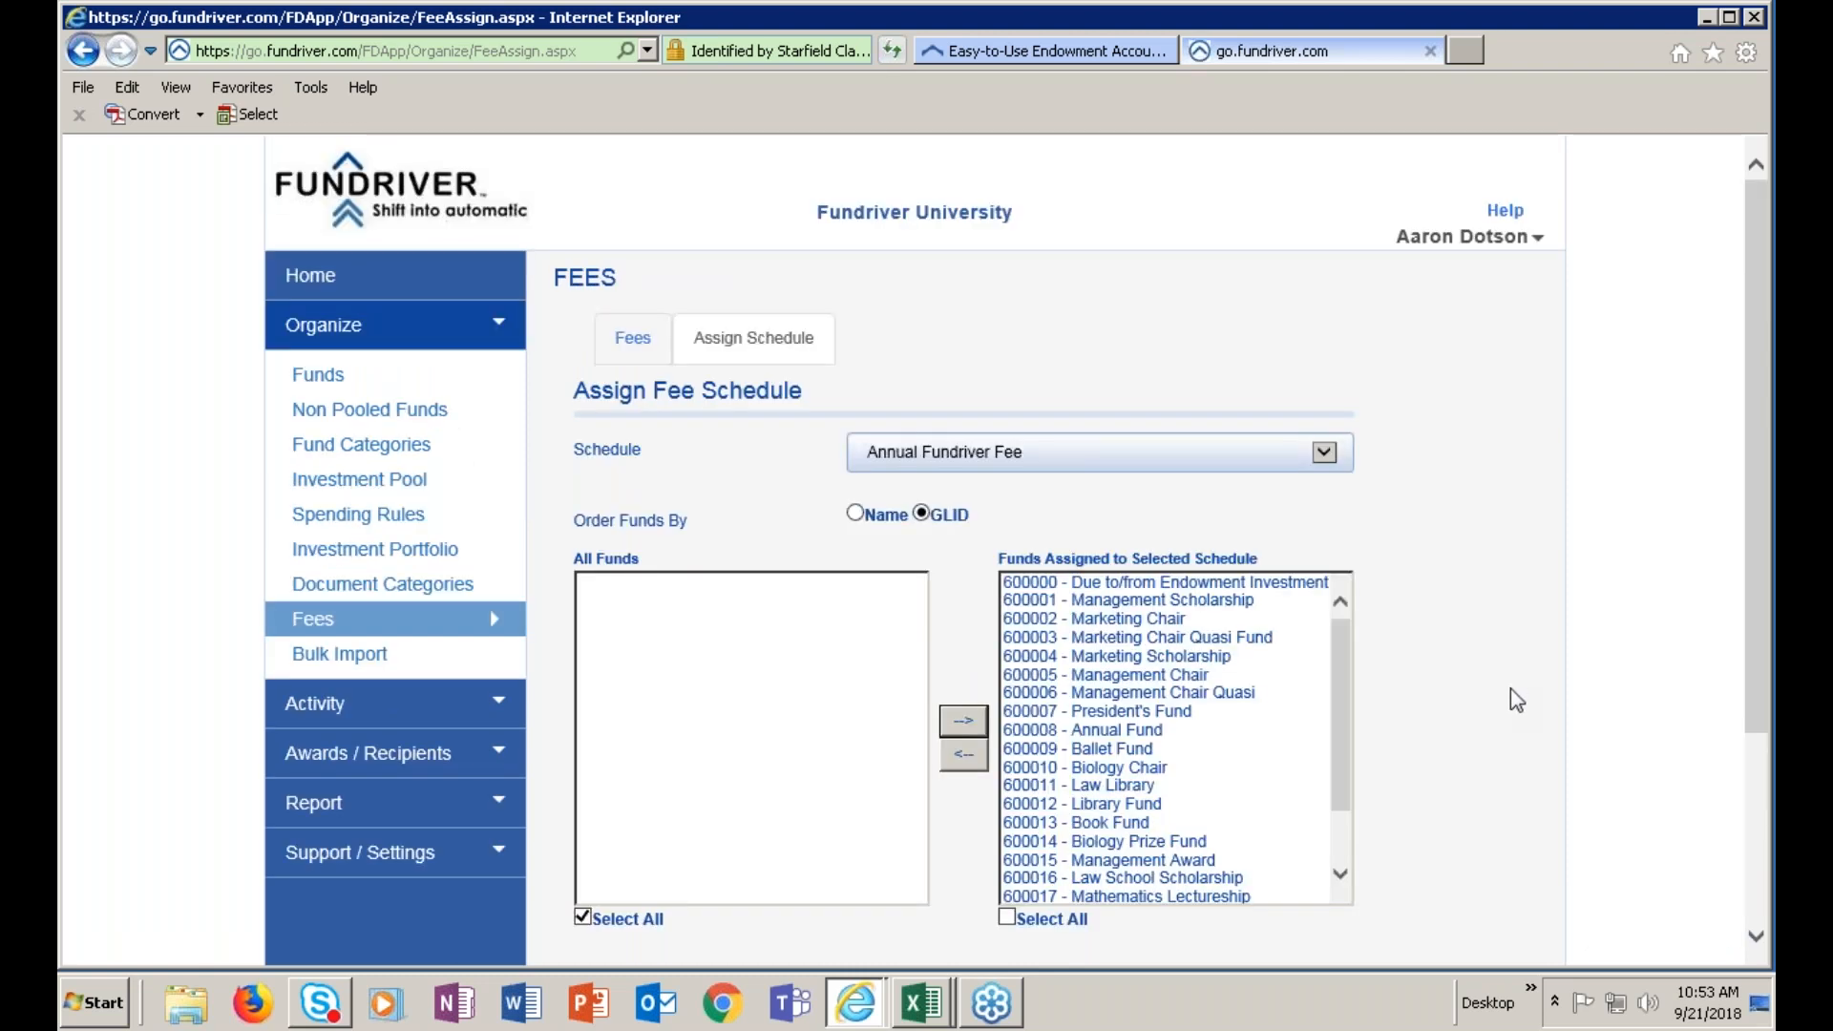
Remove the Due to/from Endowment Investment Pool fund from the funds assigned to the Annual Fundriver Fee schedule
click(1198, 459)
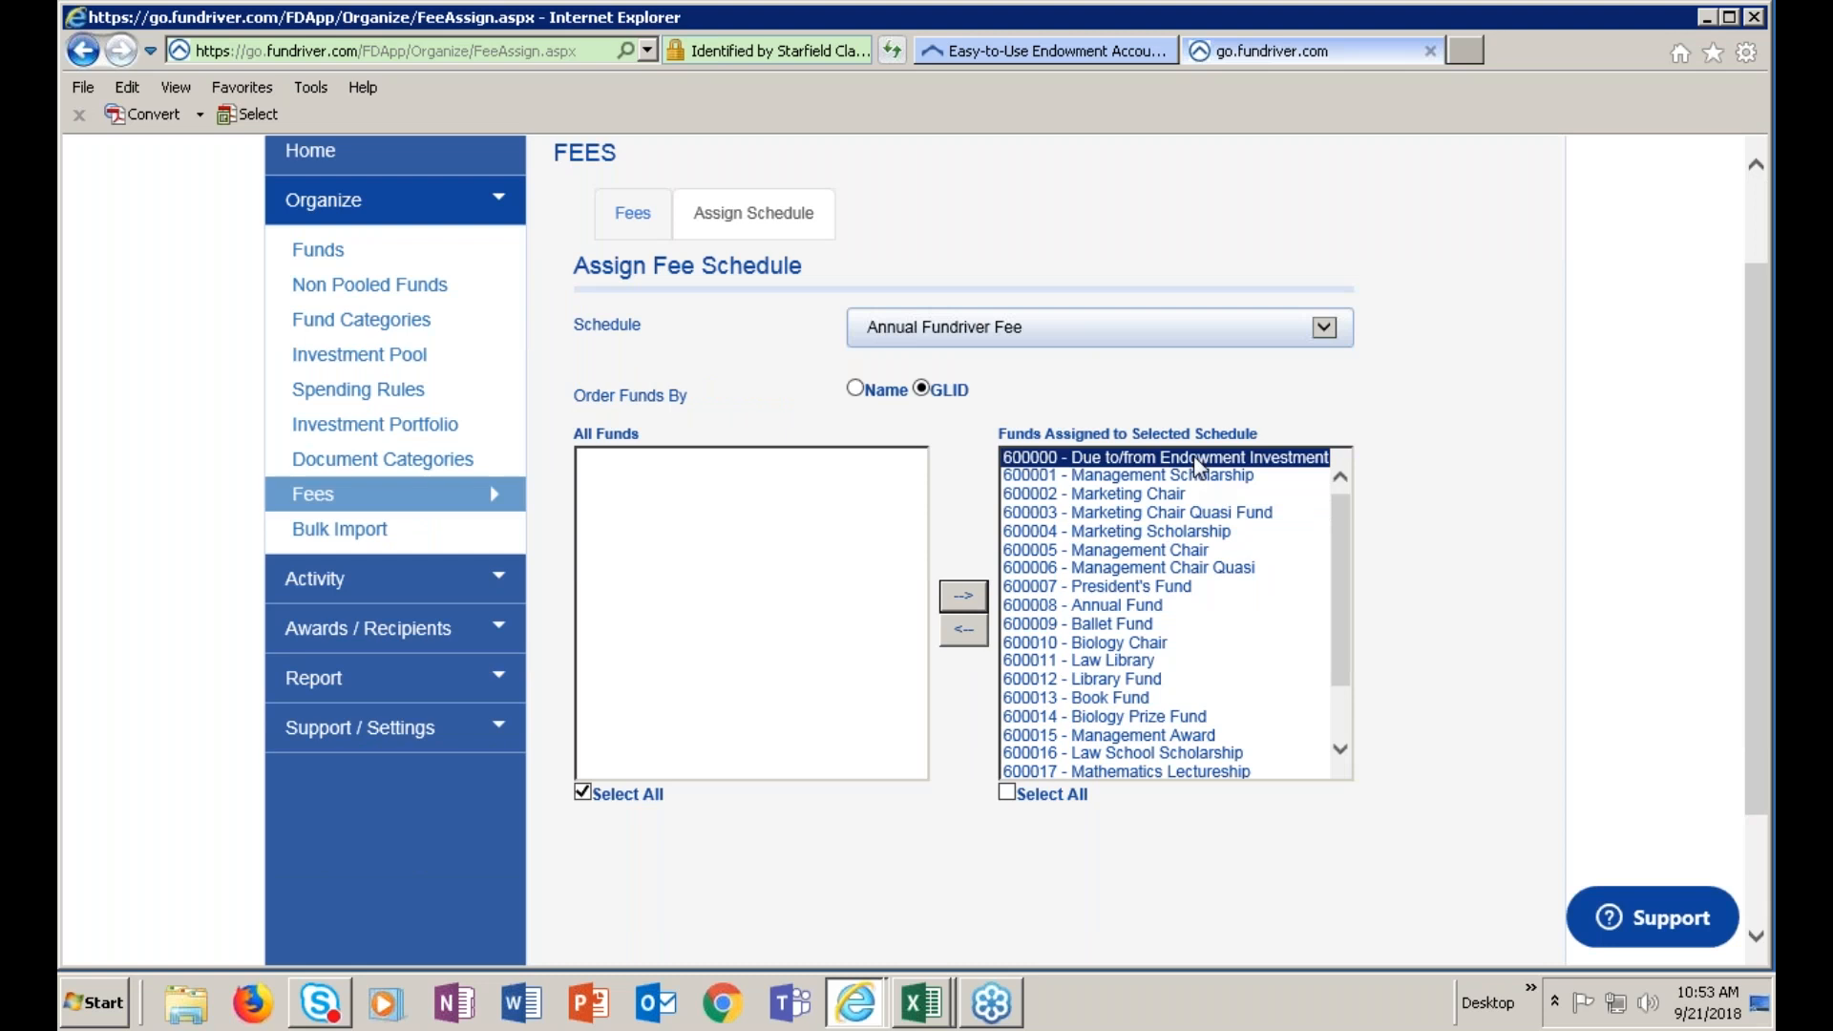
click(965, 629)
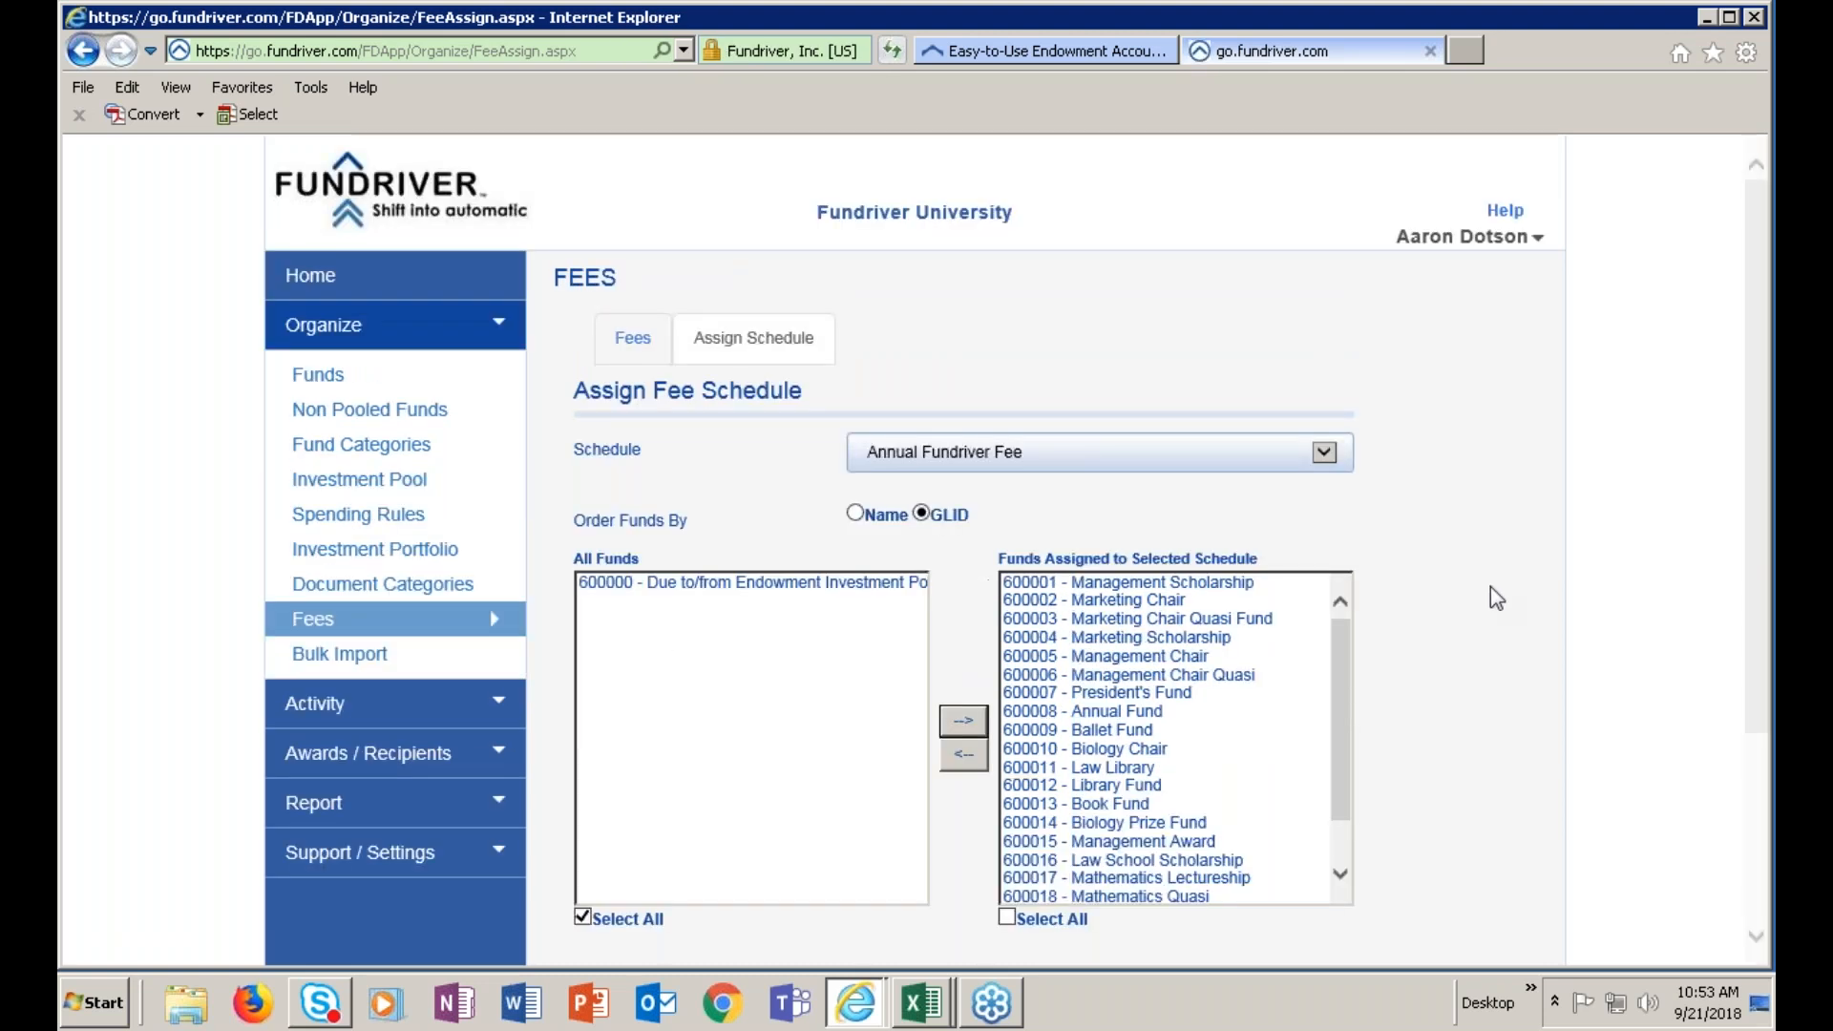
scroll(1501, 601, down, 3)
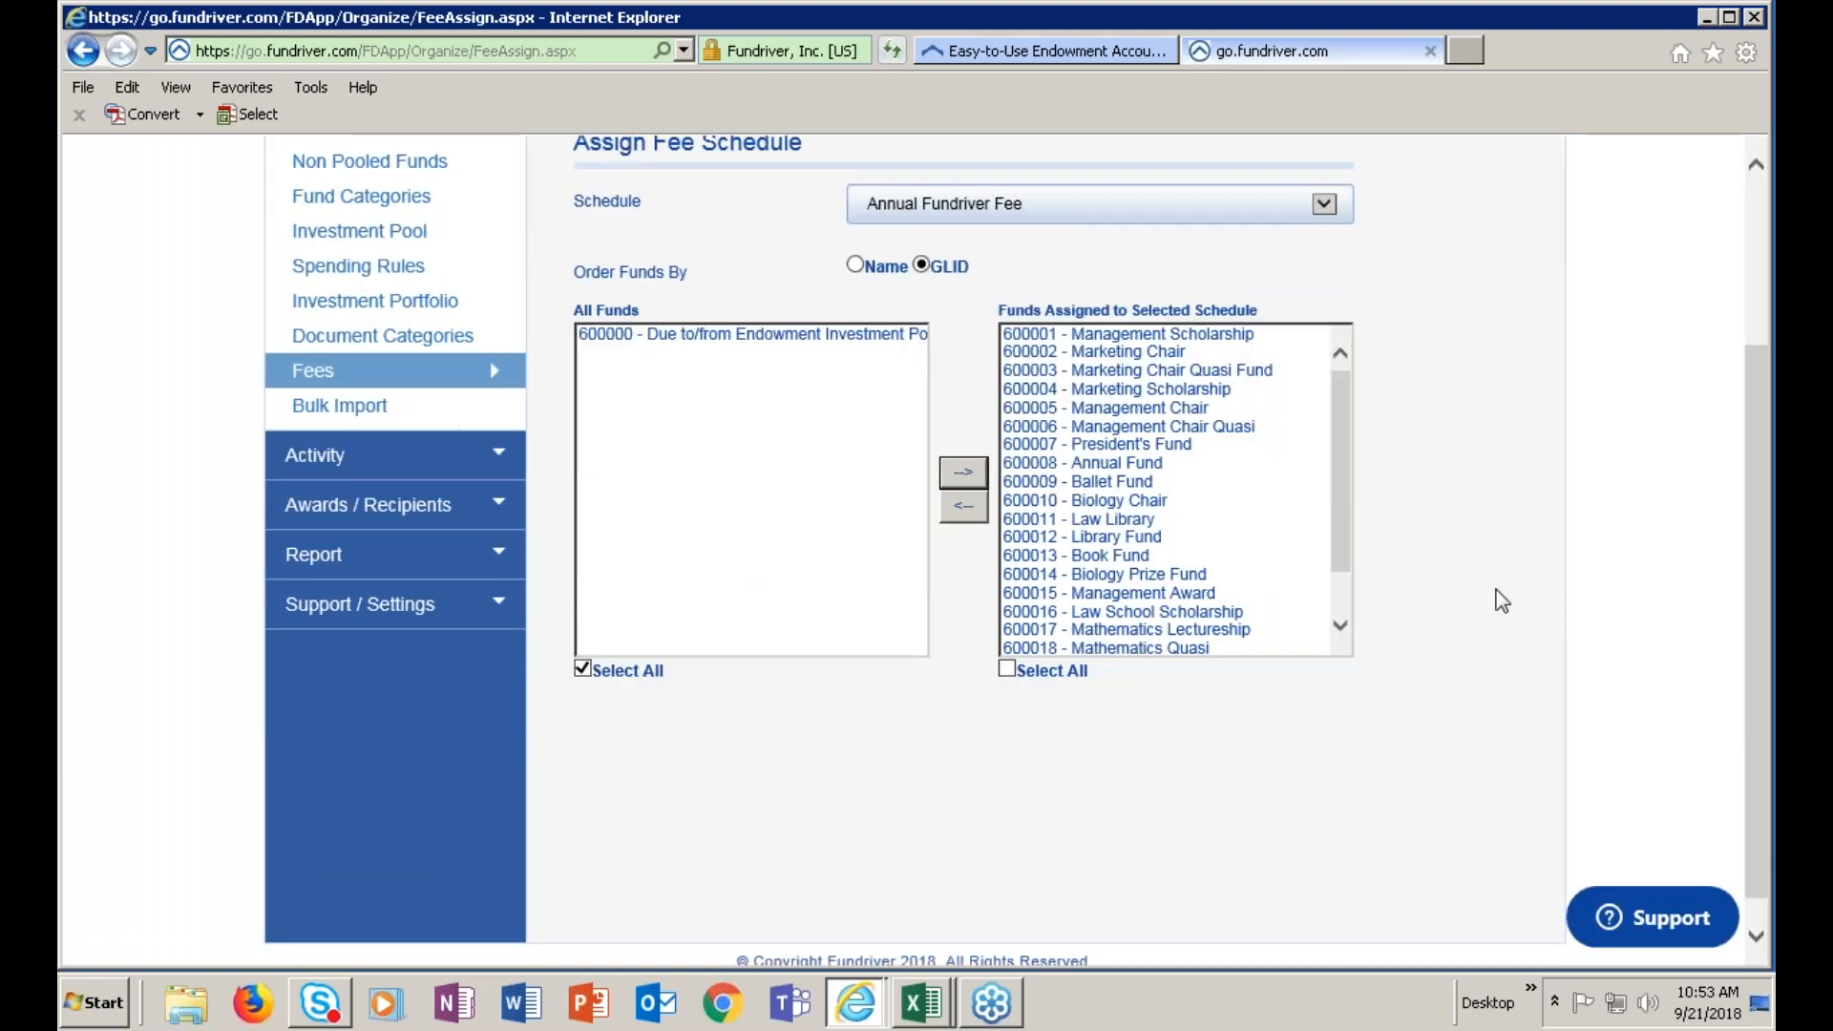
Run the Projected Expenses Report from the Other reports for post date 6/30/2017 without grouping
scroll(1518, 587, up, 5)
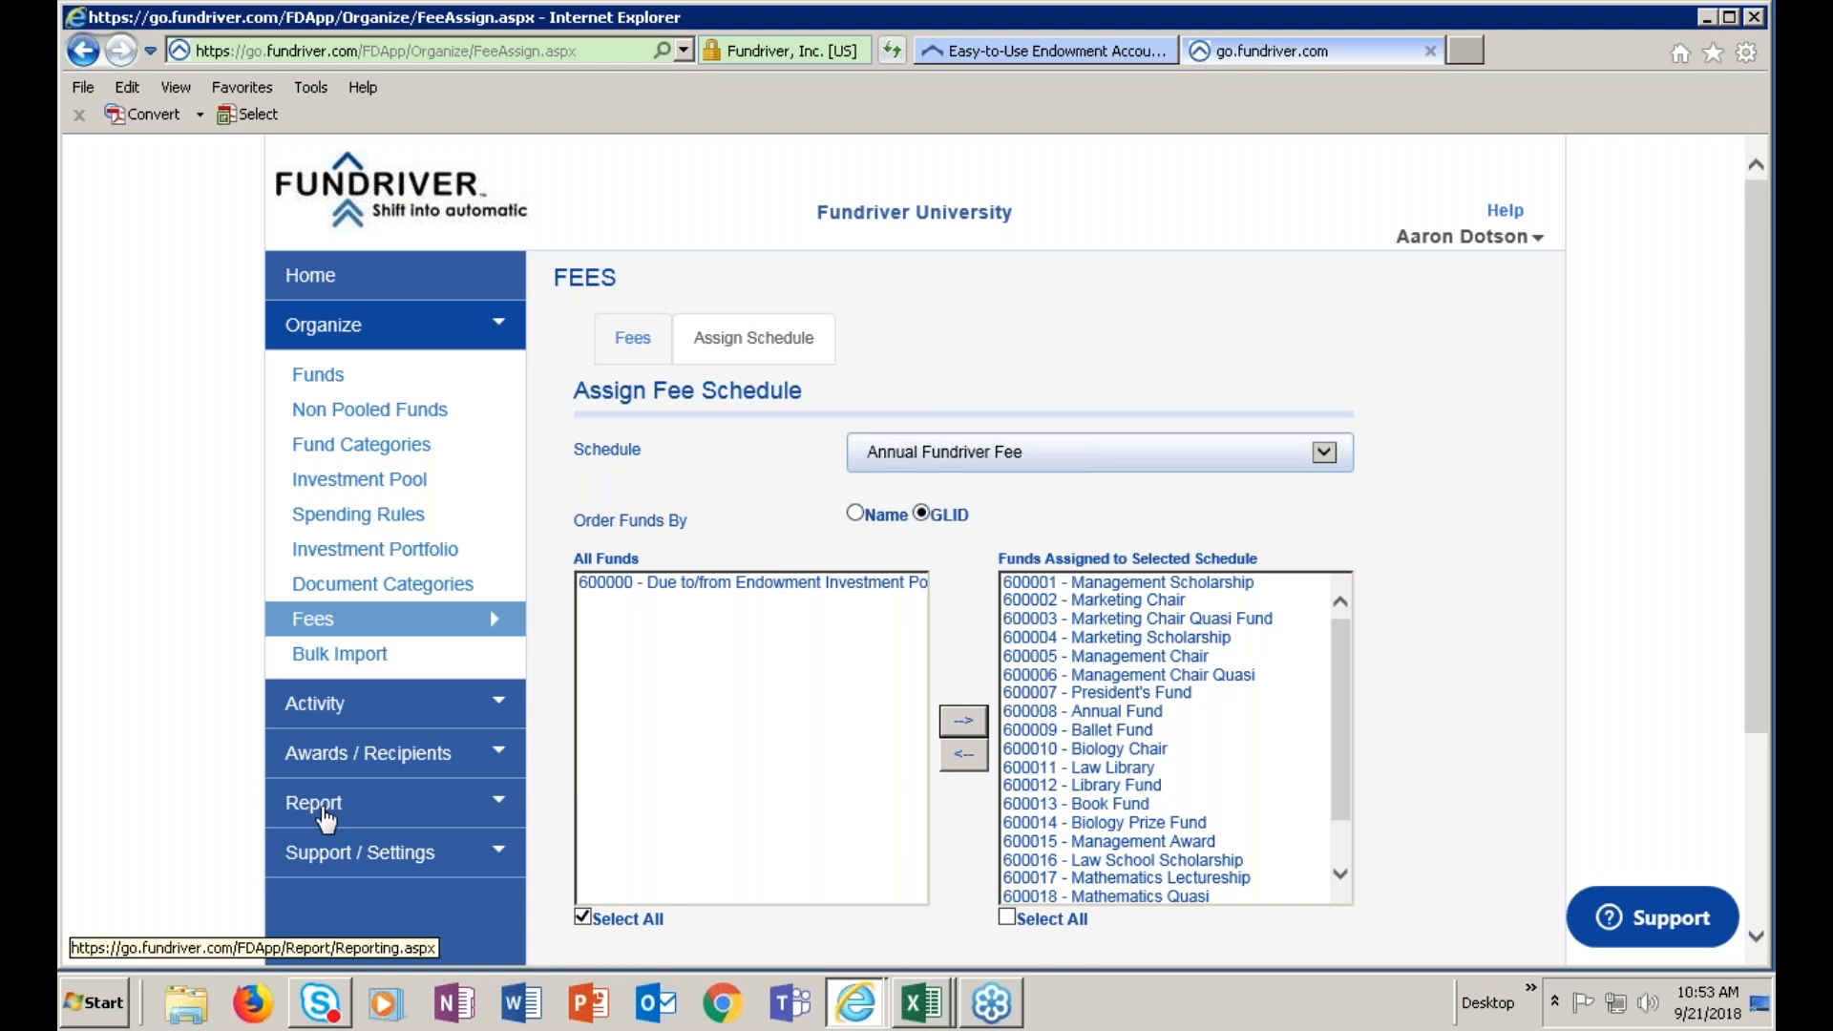
click(324, 811)
scroll(362, 783, down, 1)
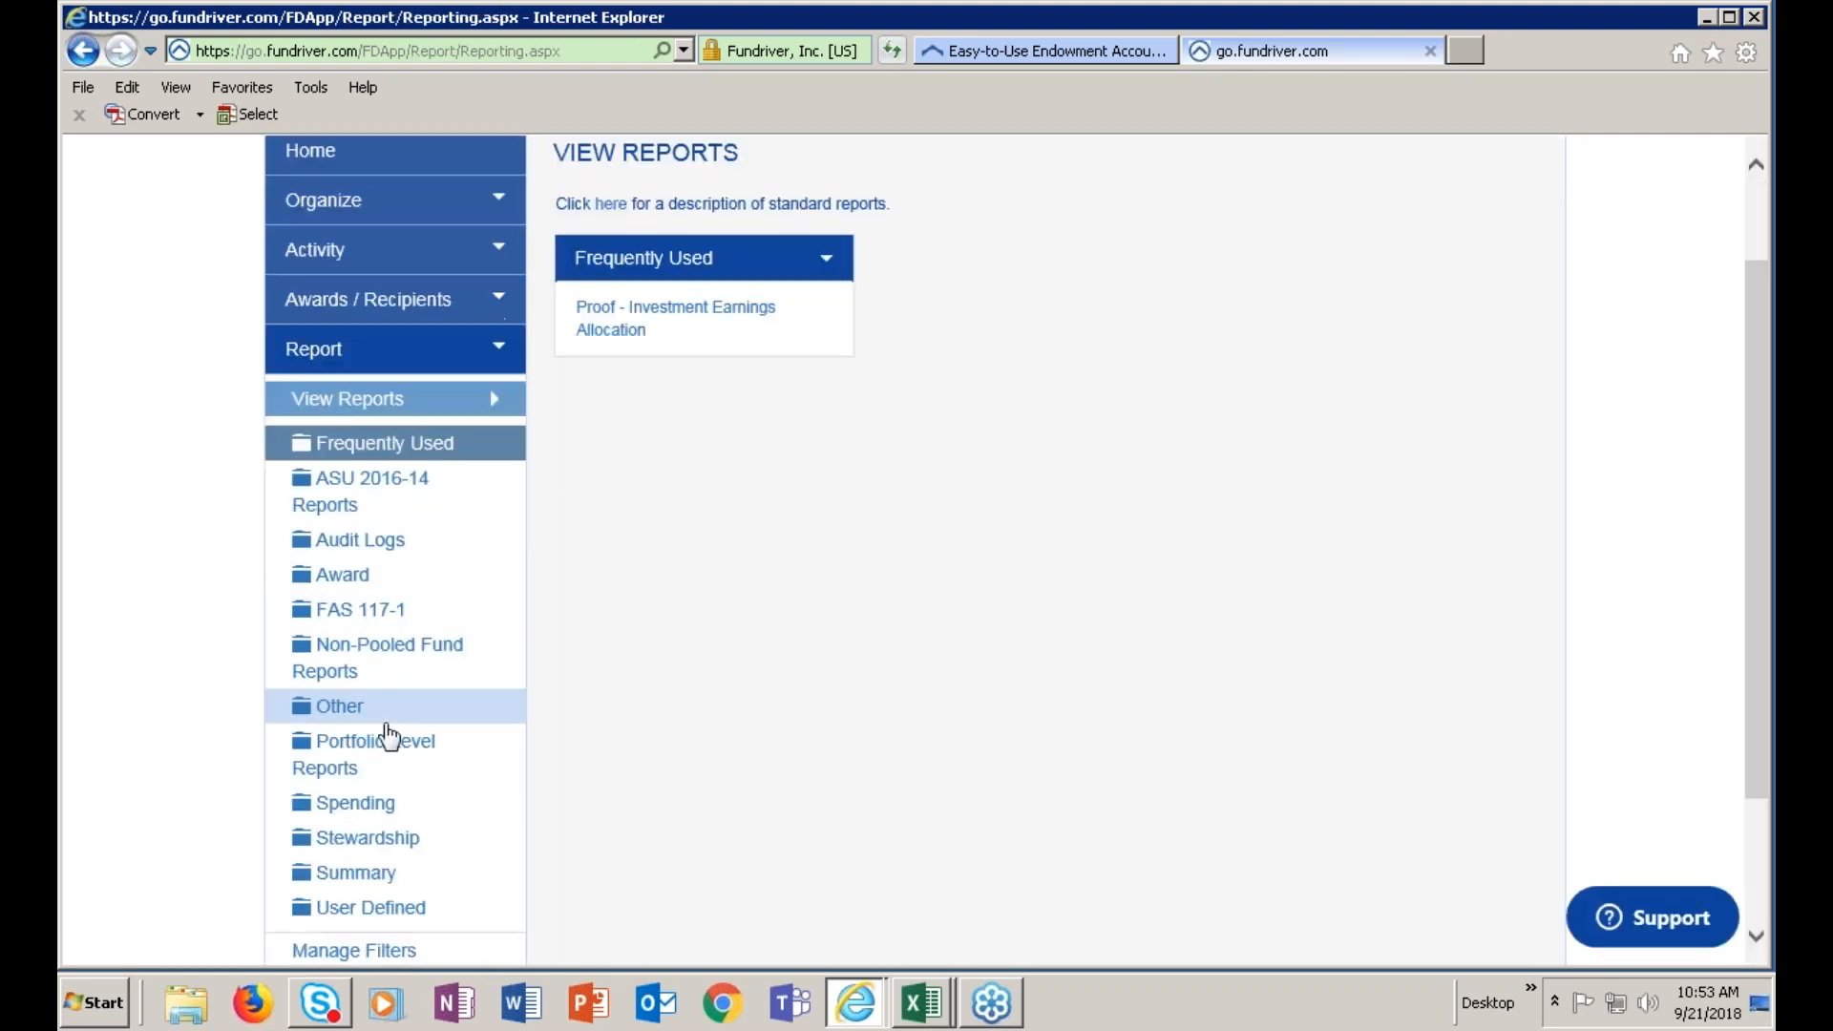
click(344, 711)
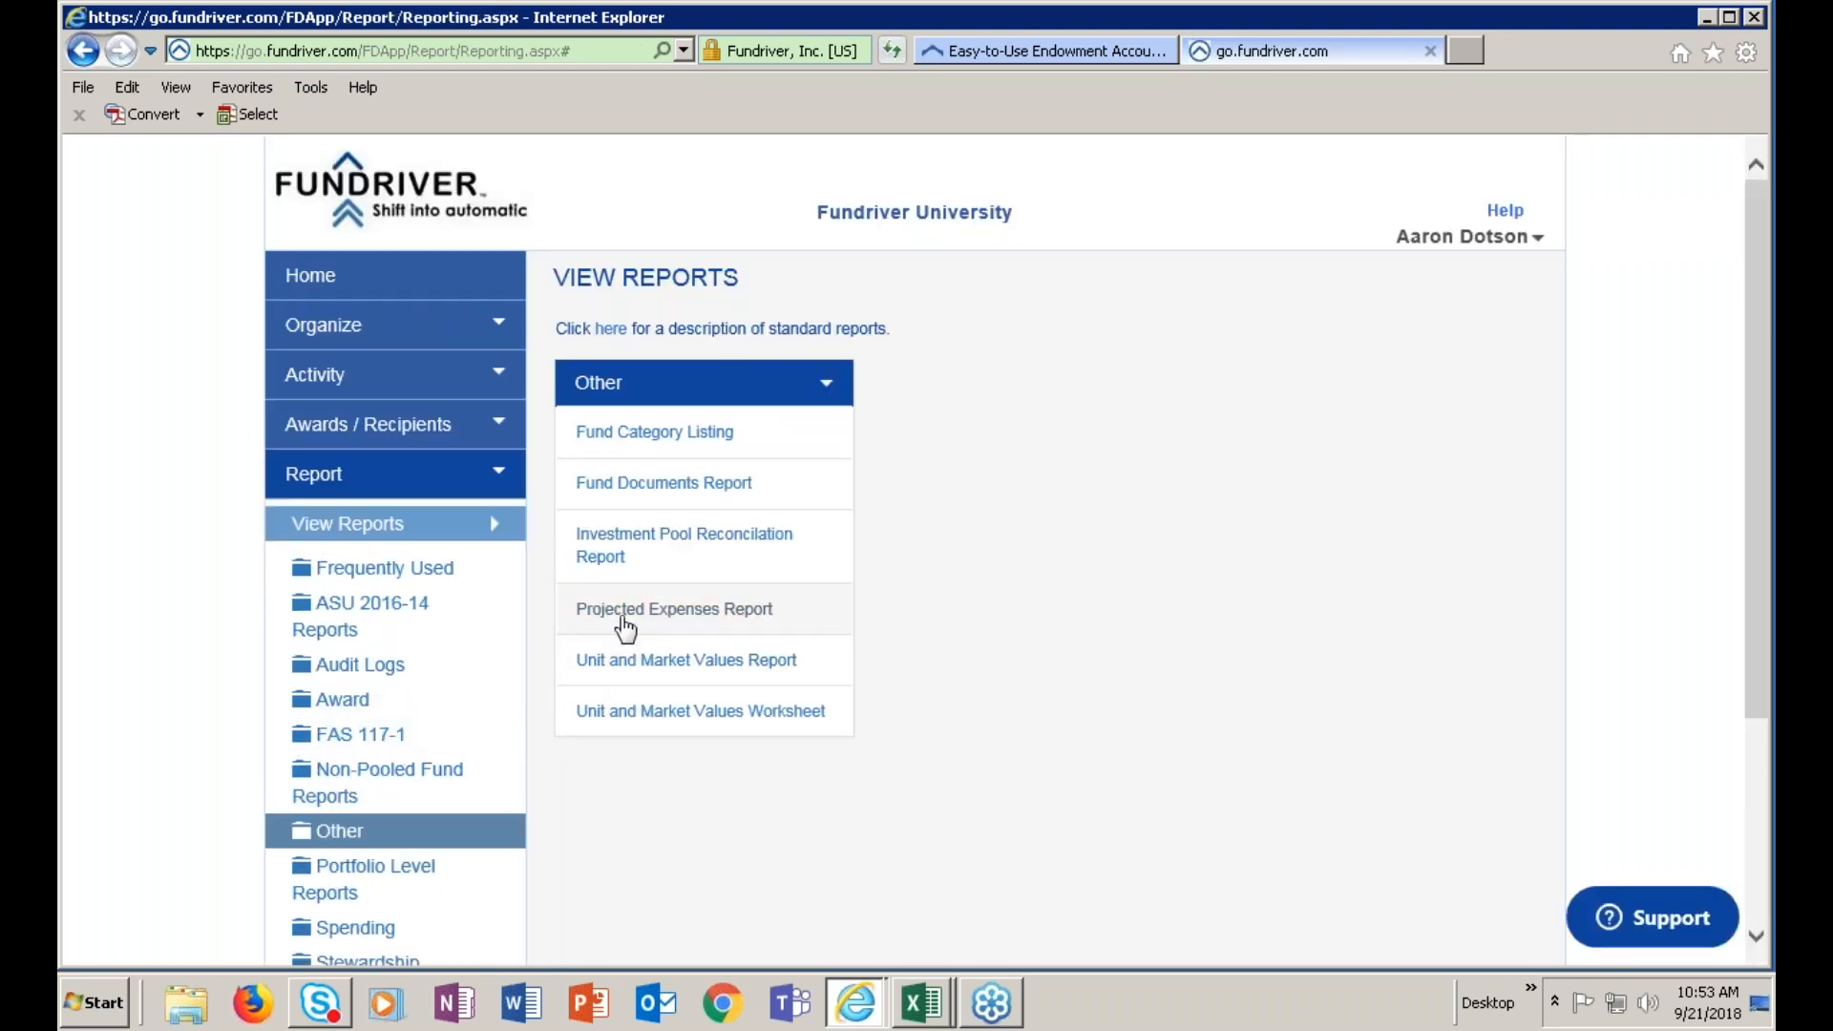
click(626, 614)
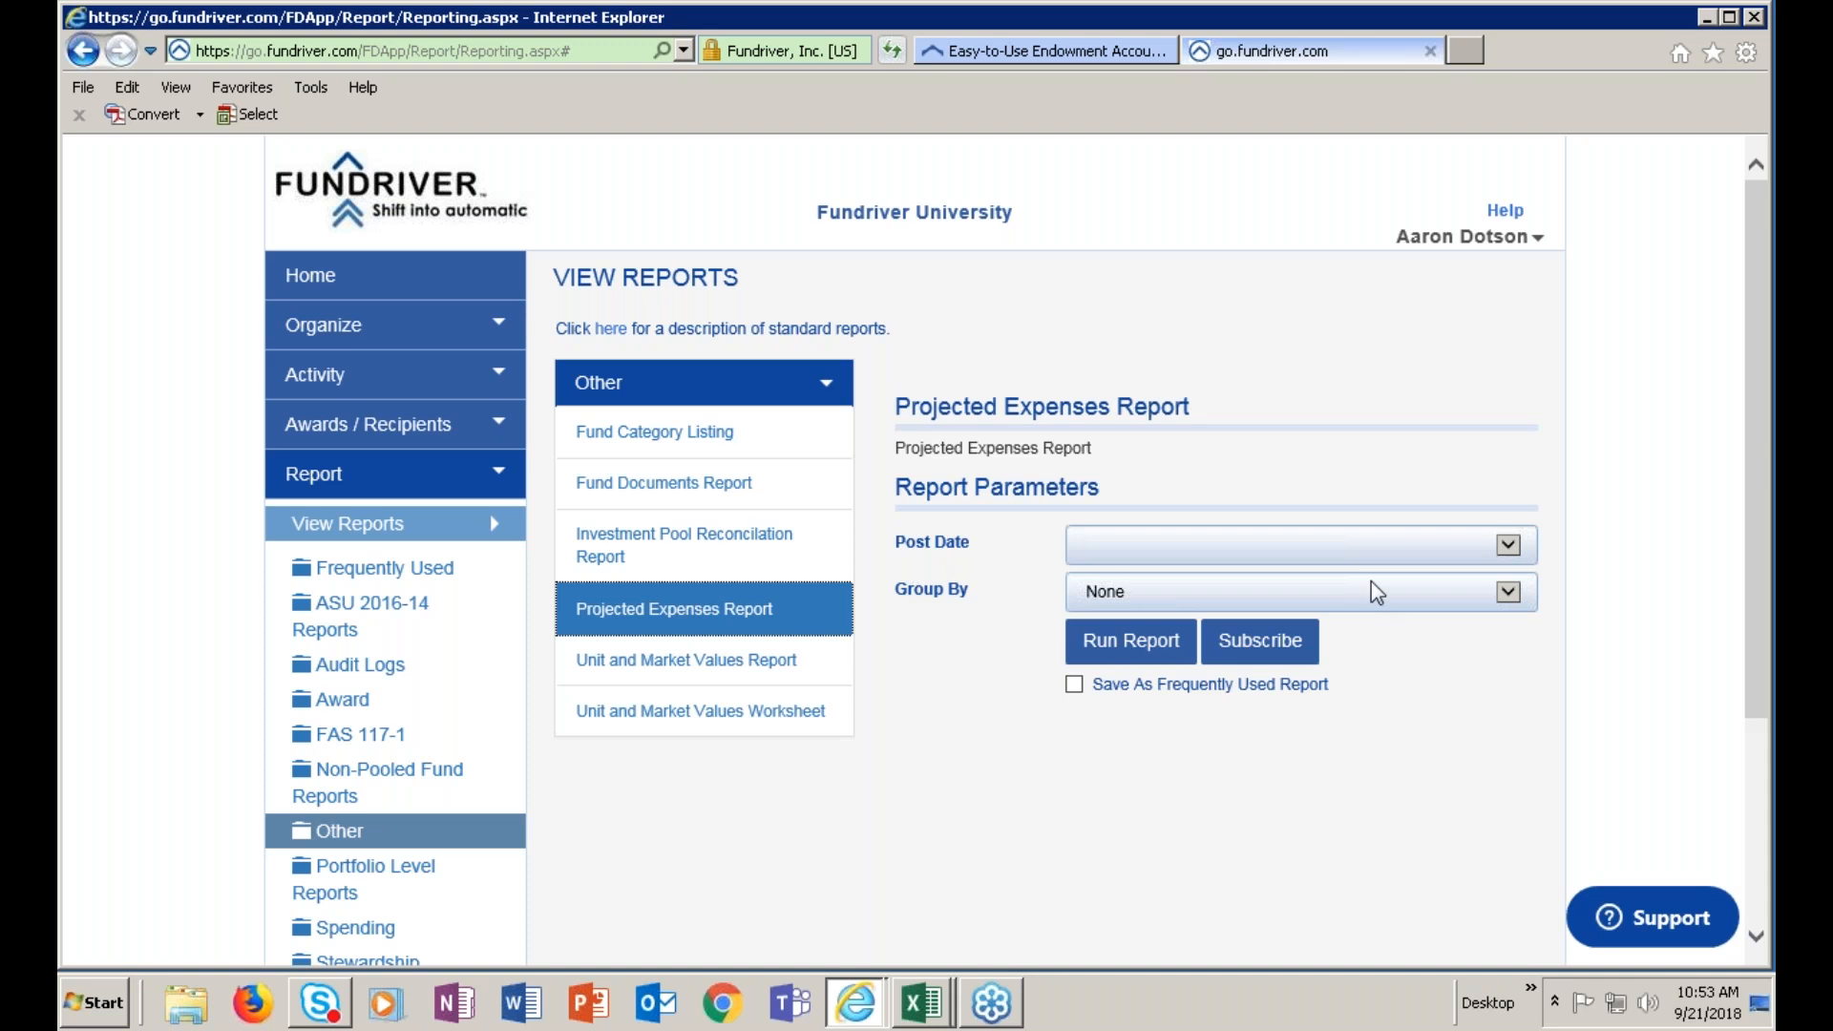
click(1523, 549)
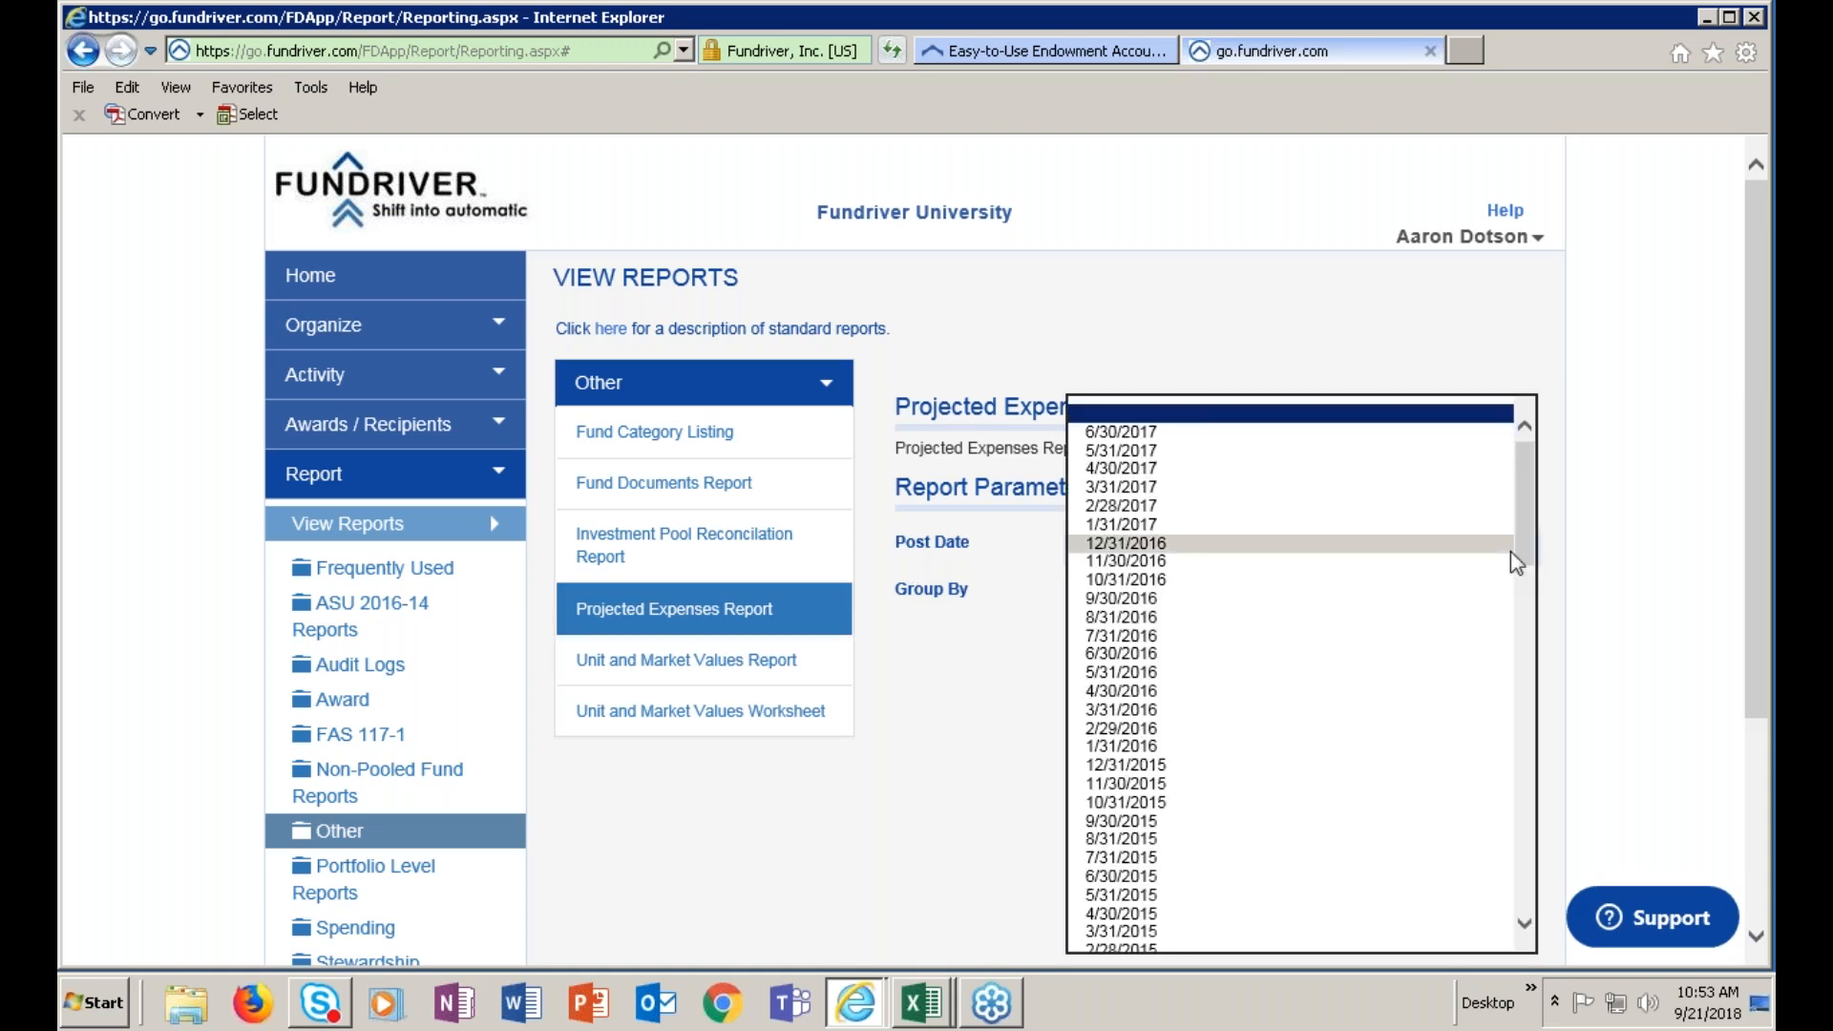
click(1146, 432)
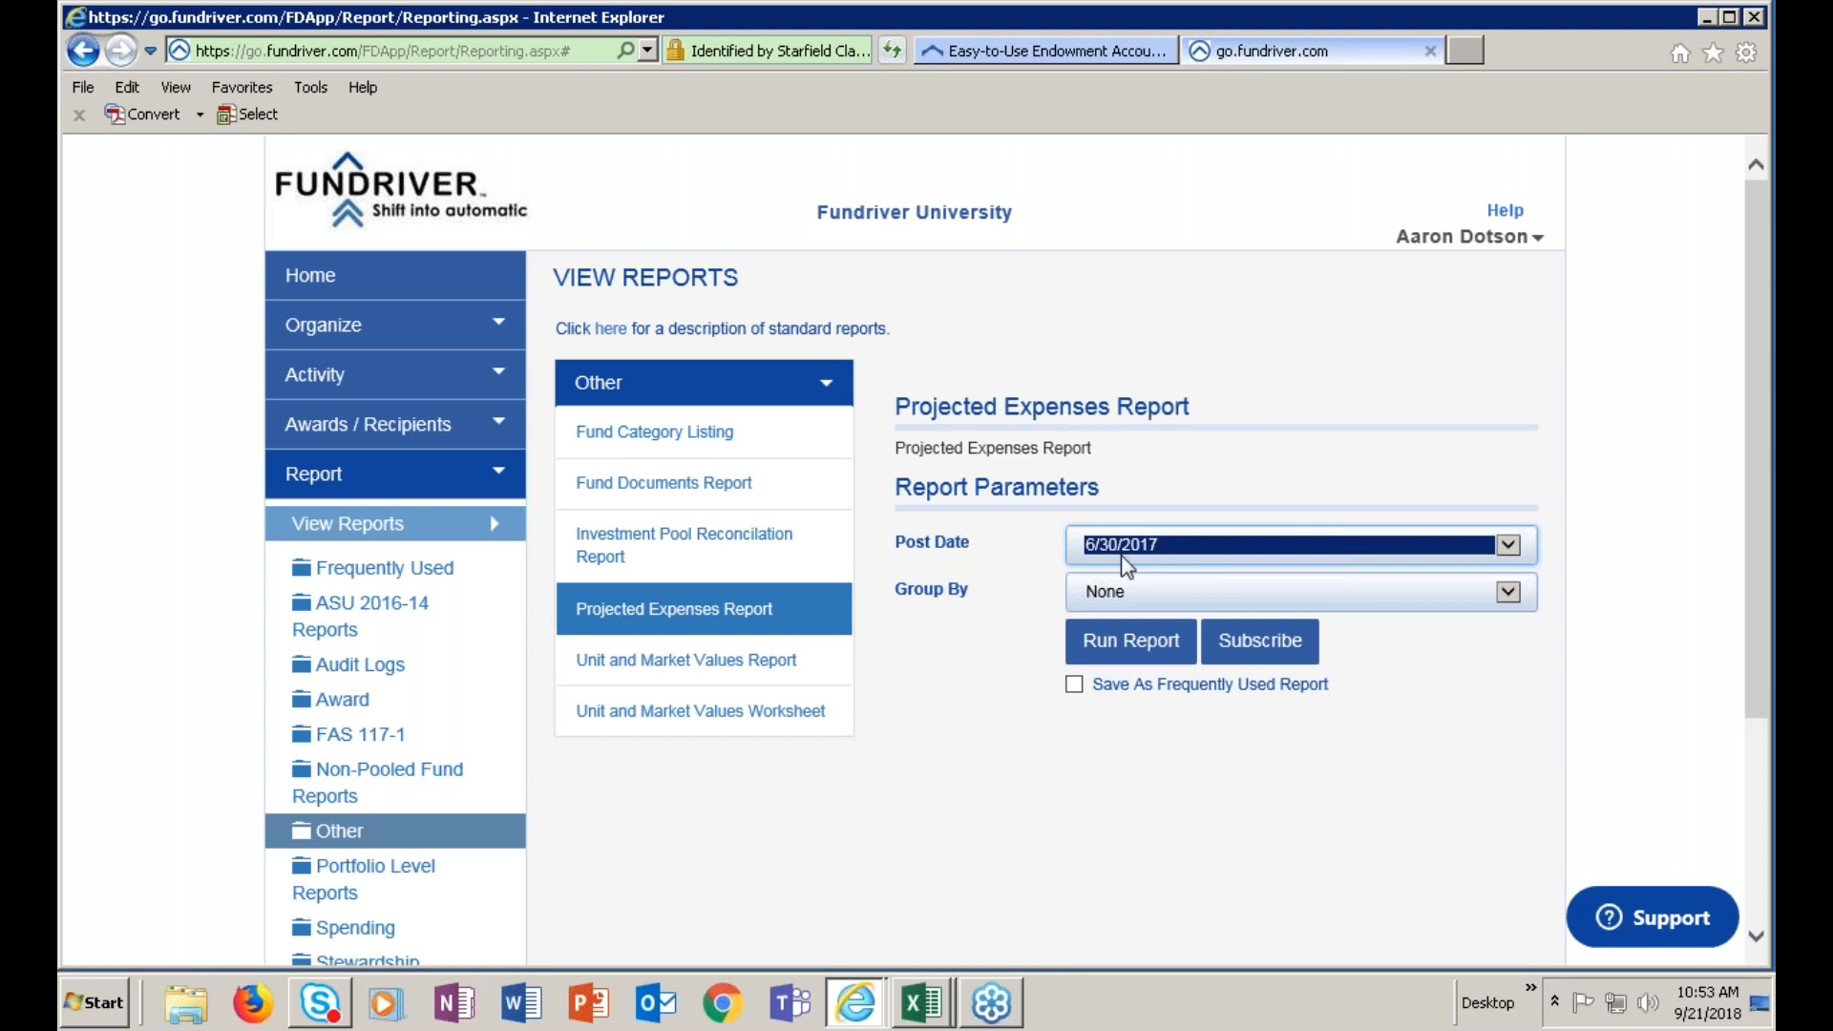
click(1161, 653)
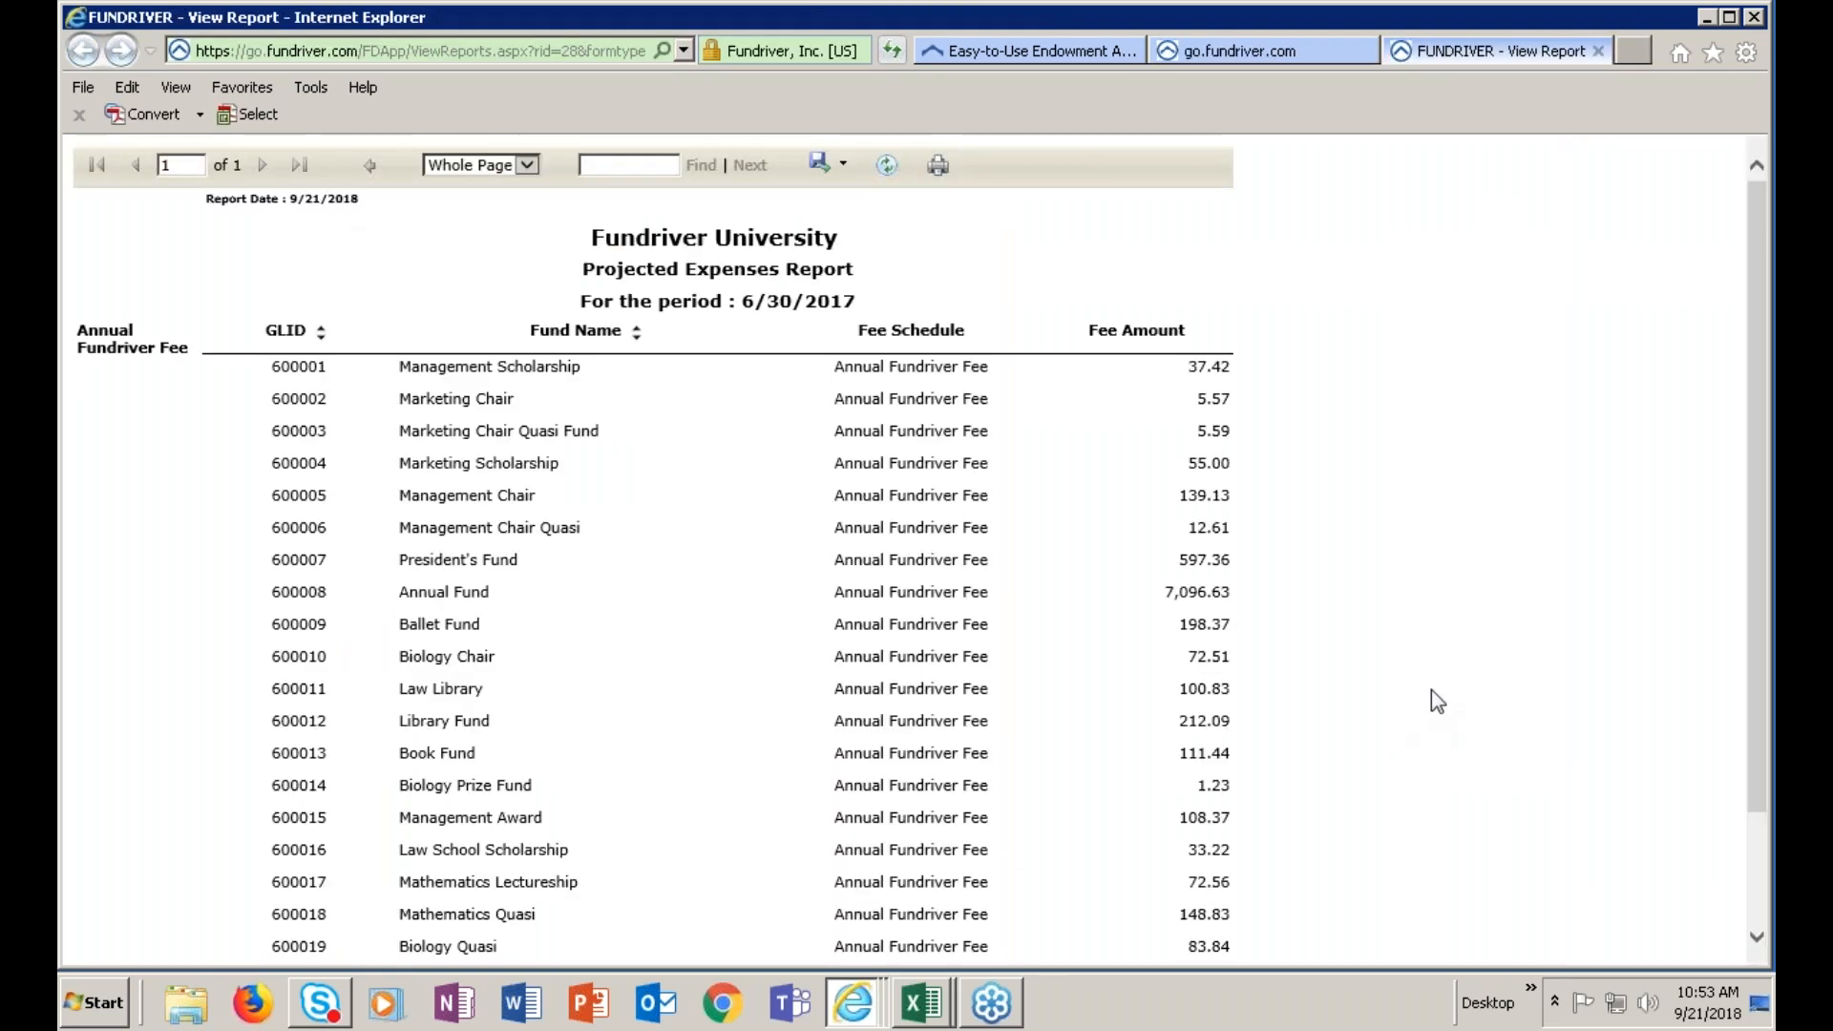
Examine the projected fee amounts per fund and their totals, and close the report
scroll(1318, 688, down, 2)
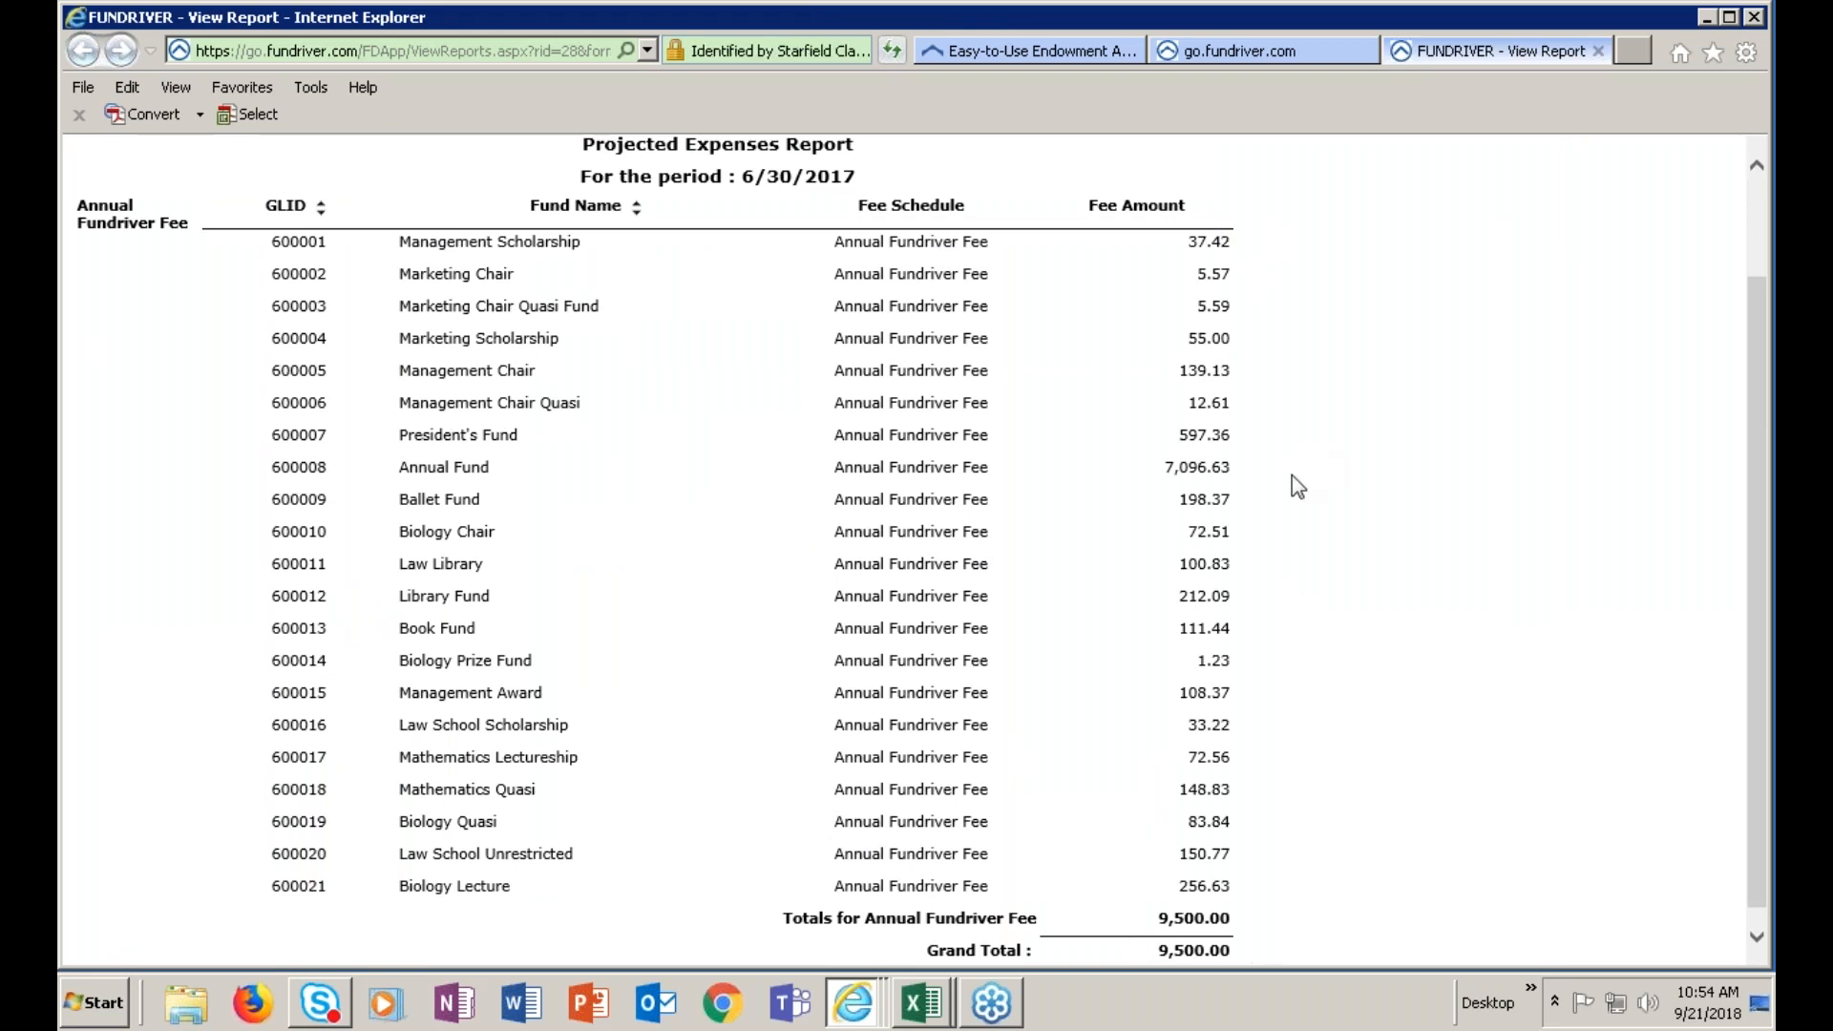
scroll(1385, 535, down, 1)
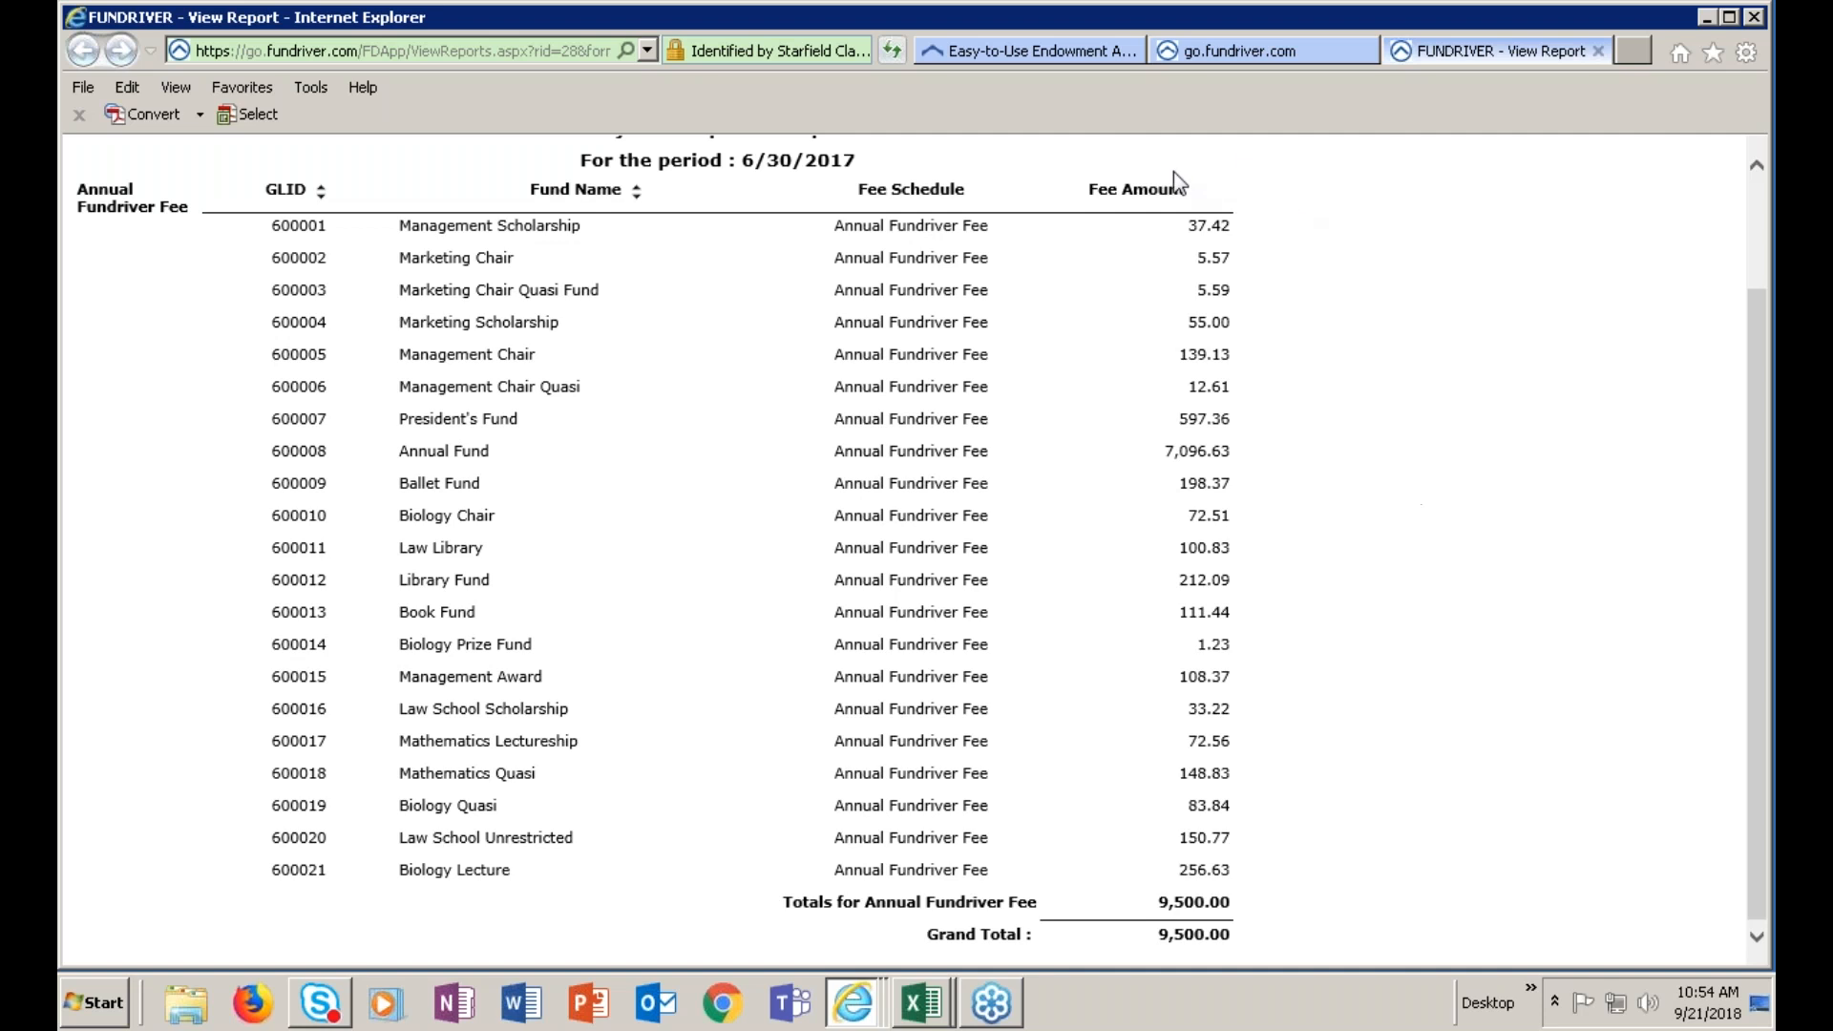
scroll(1490, 869, up, 2)
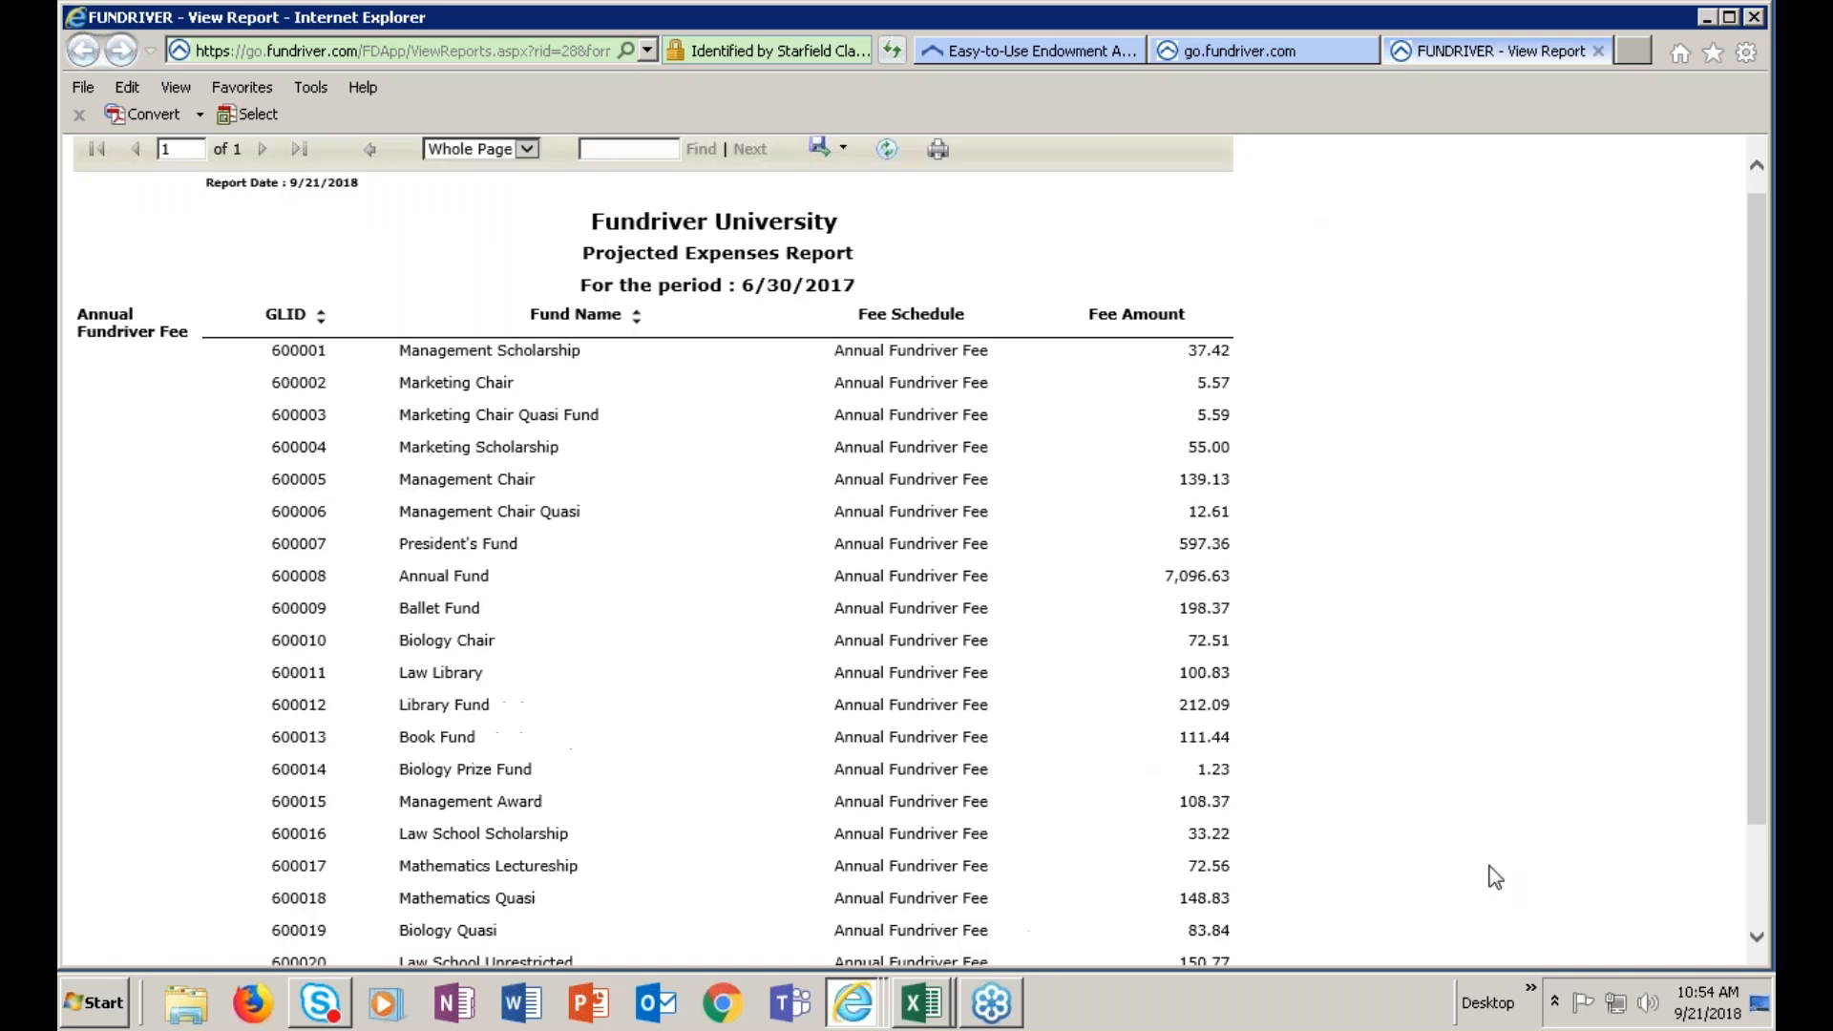
click(1600, 52)
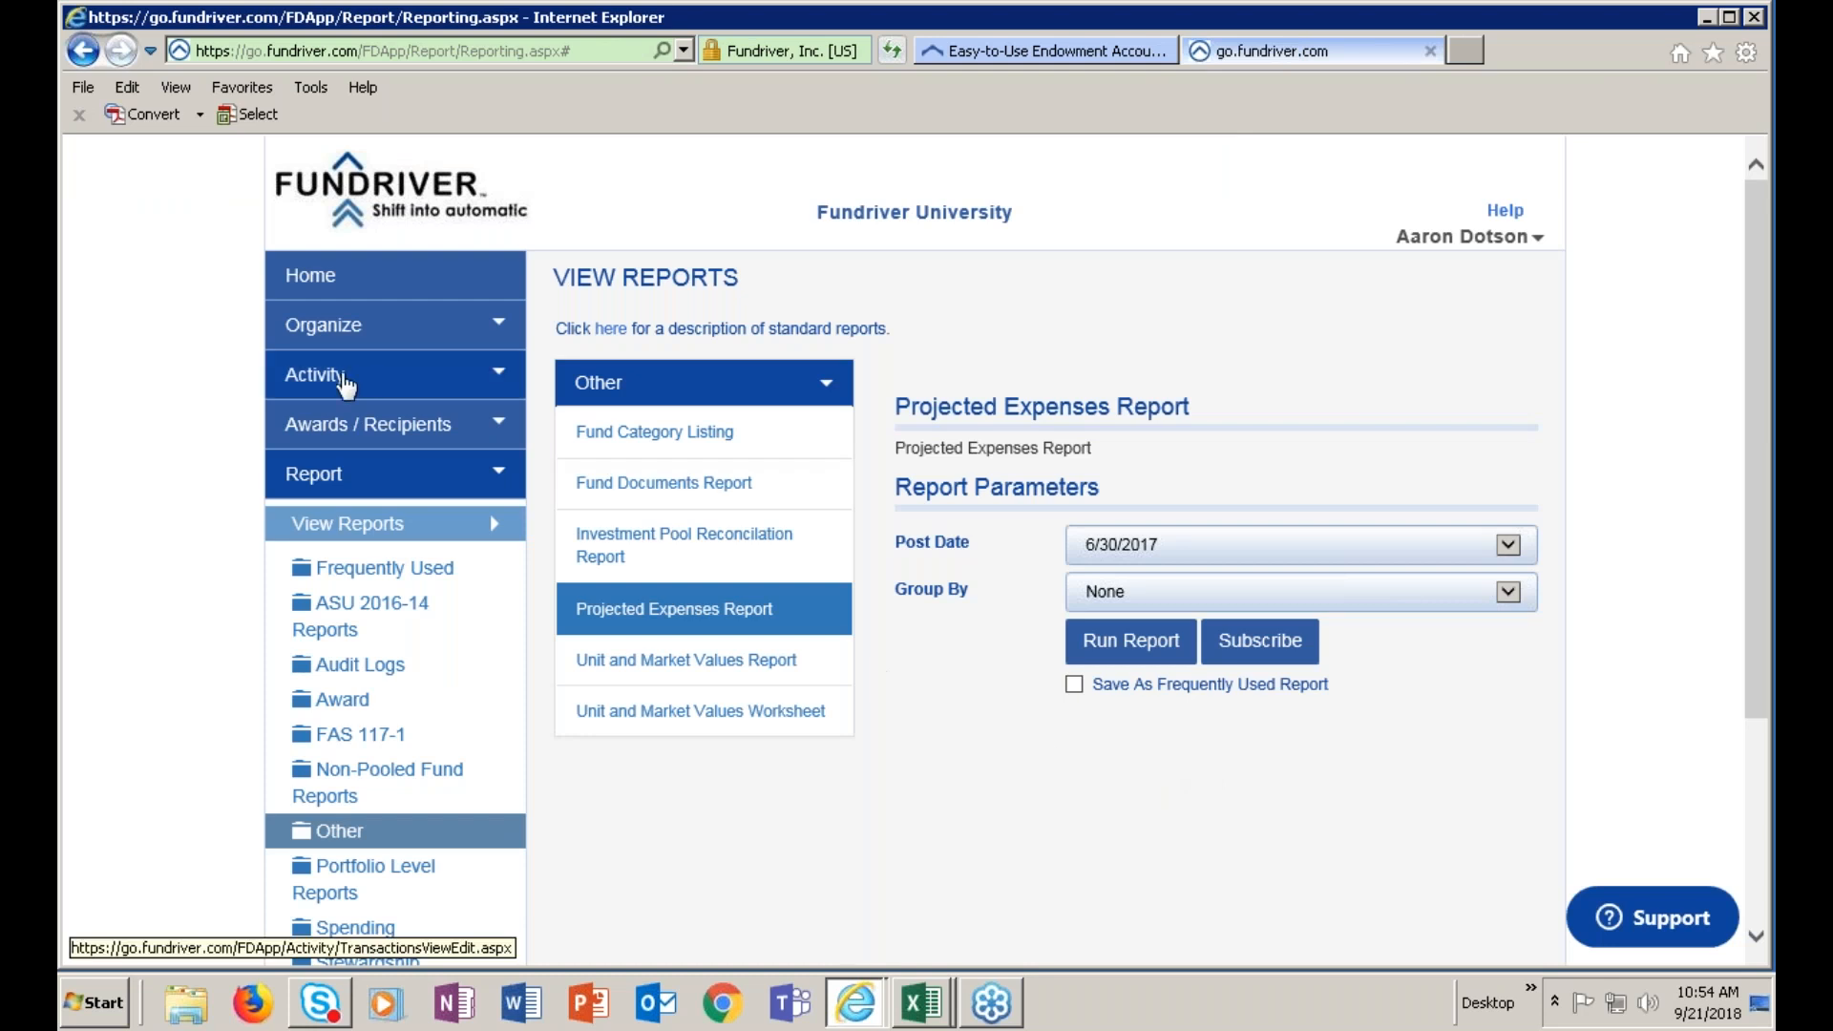
Assess the Annual Fundriver Fee for the current period using fund values as of 6/30/2017
click(310, 382)
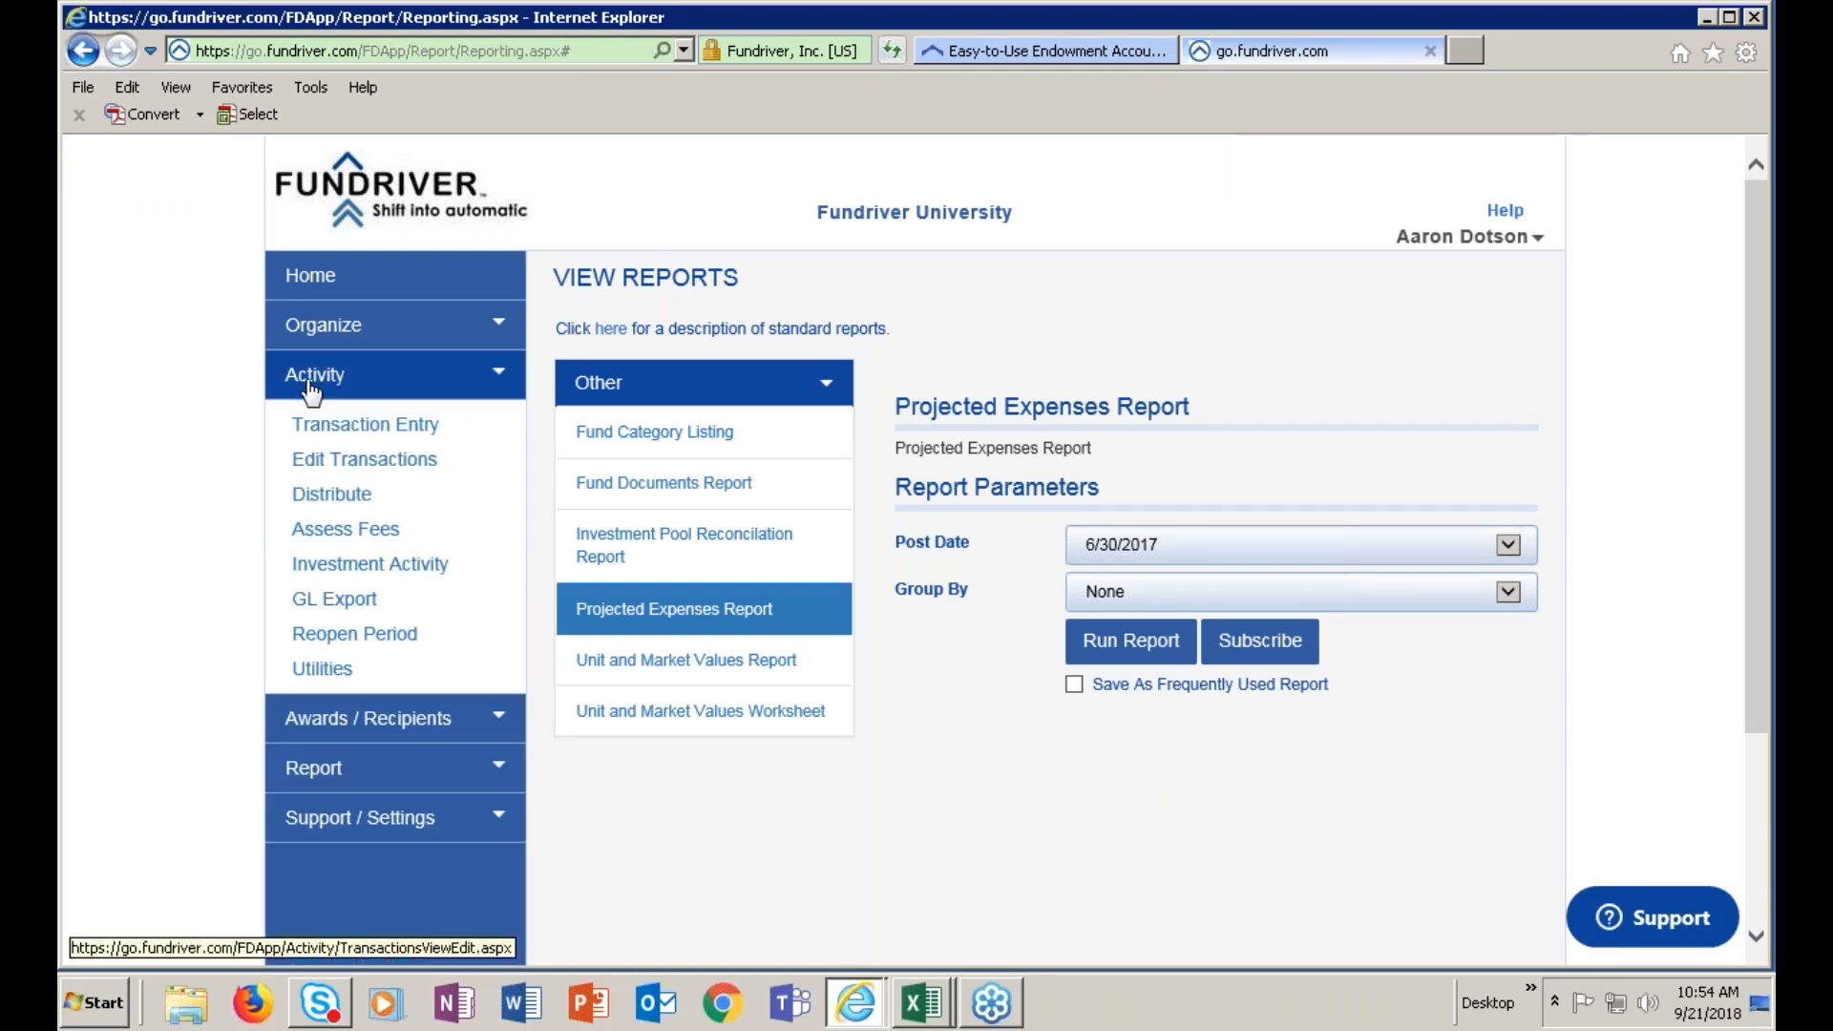
click(311, 529)
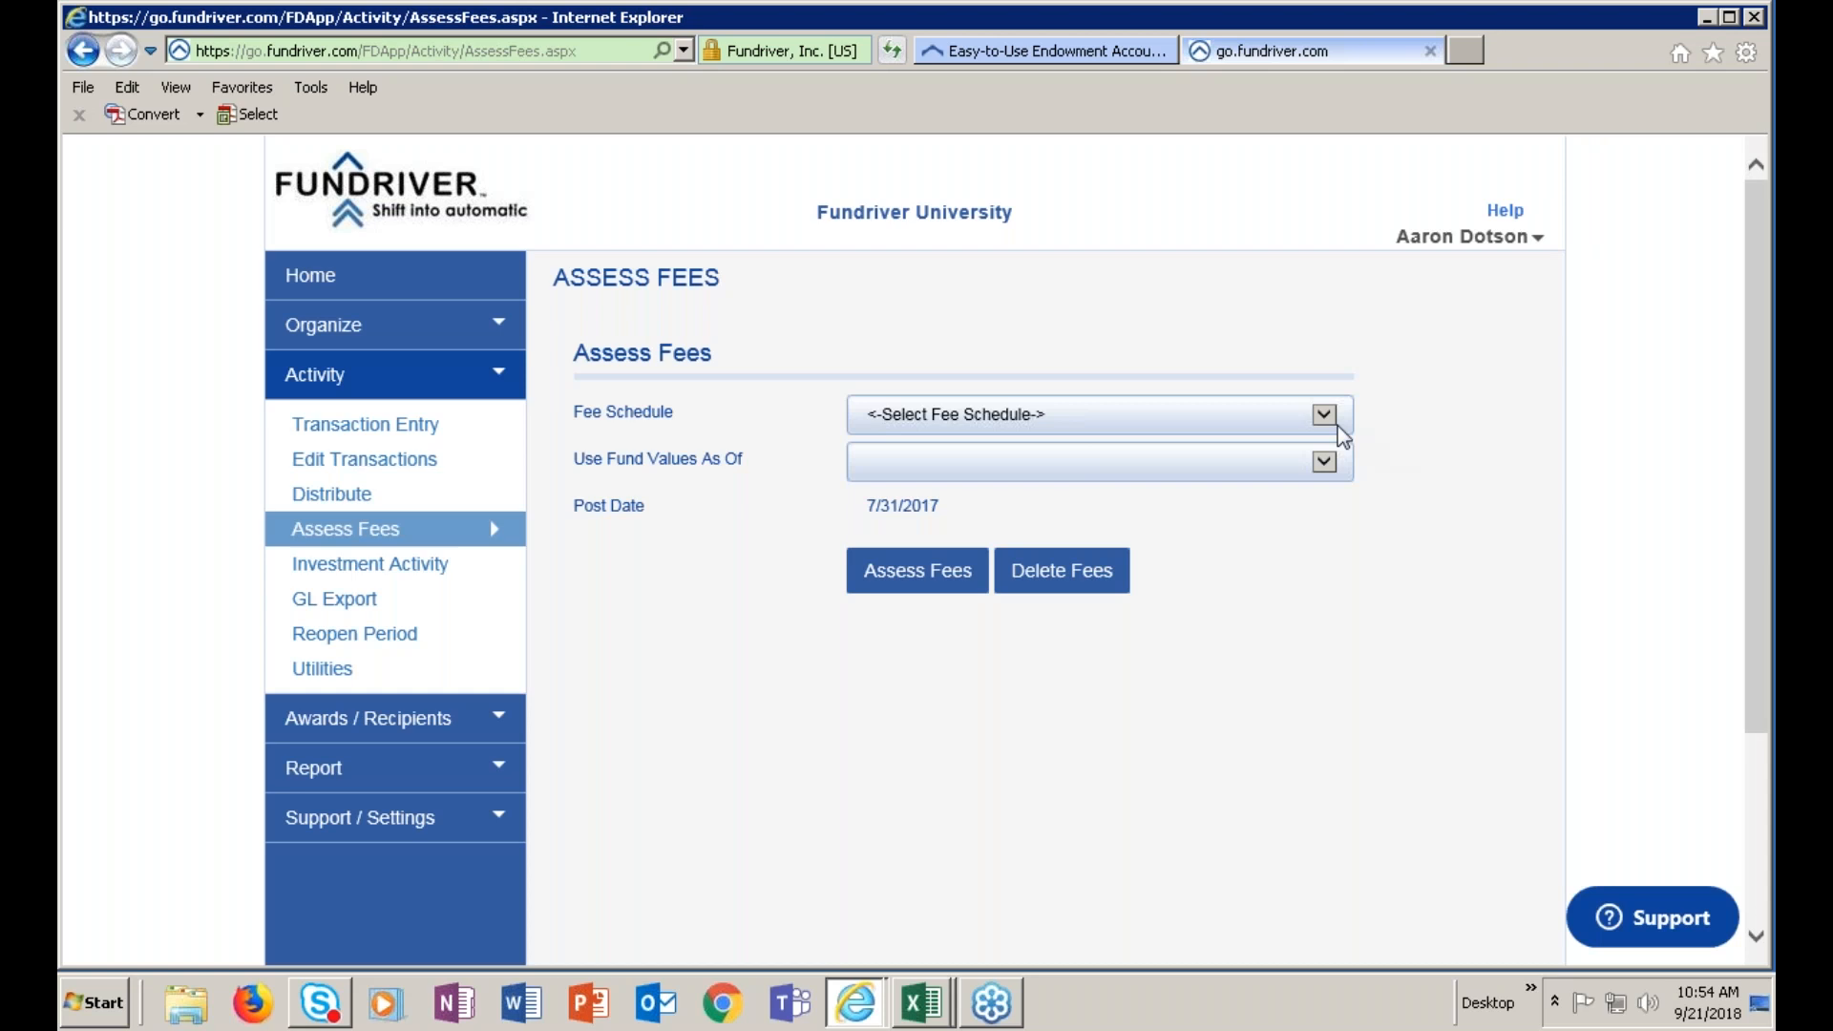
click(1328, 420)
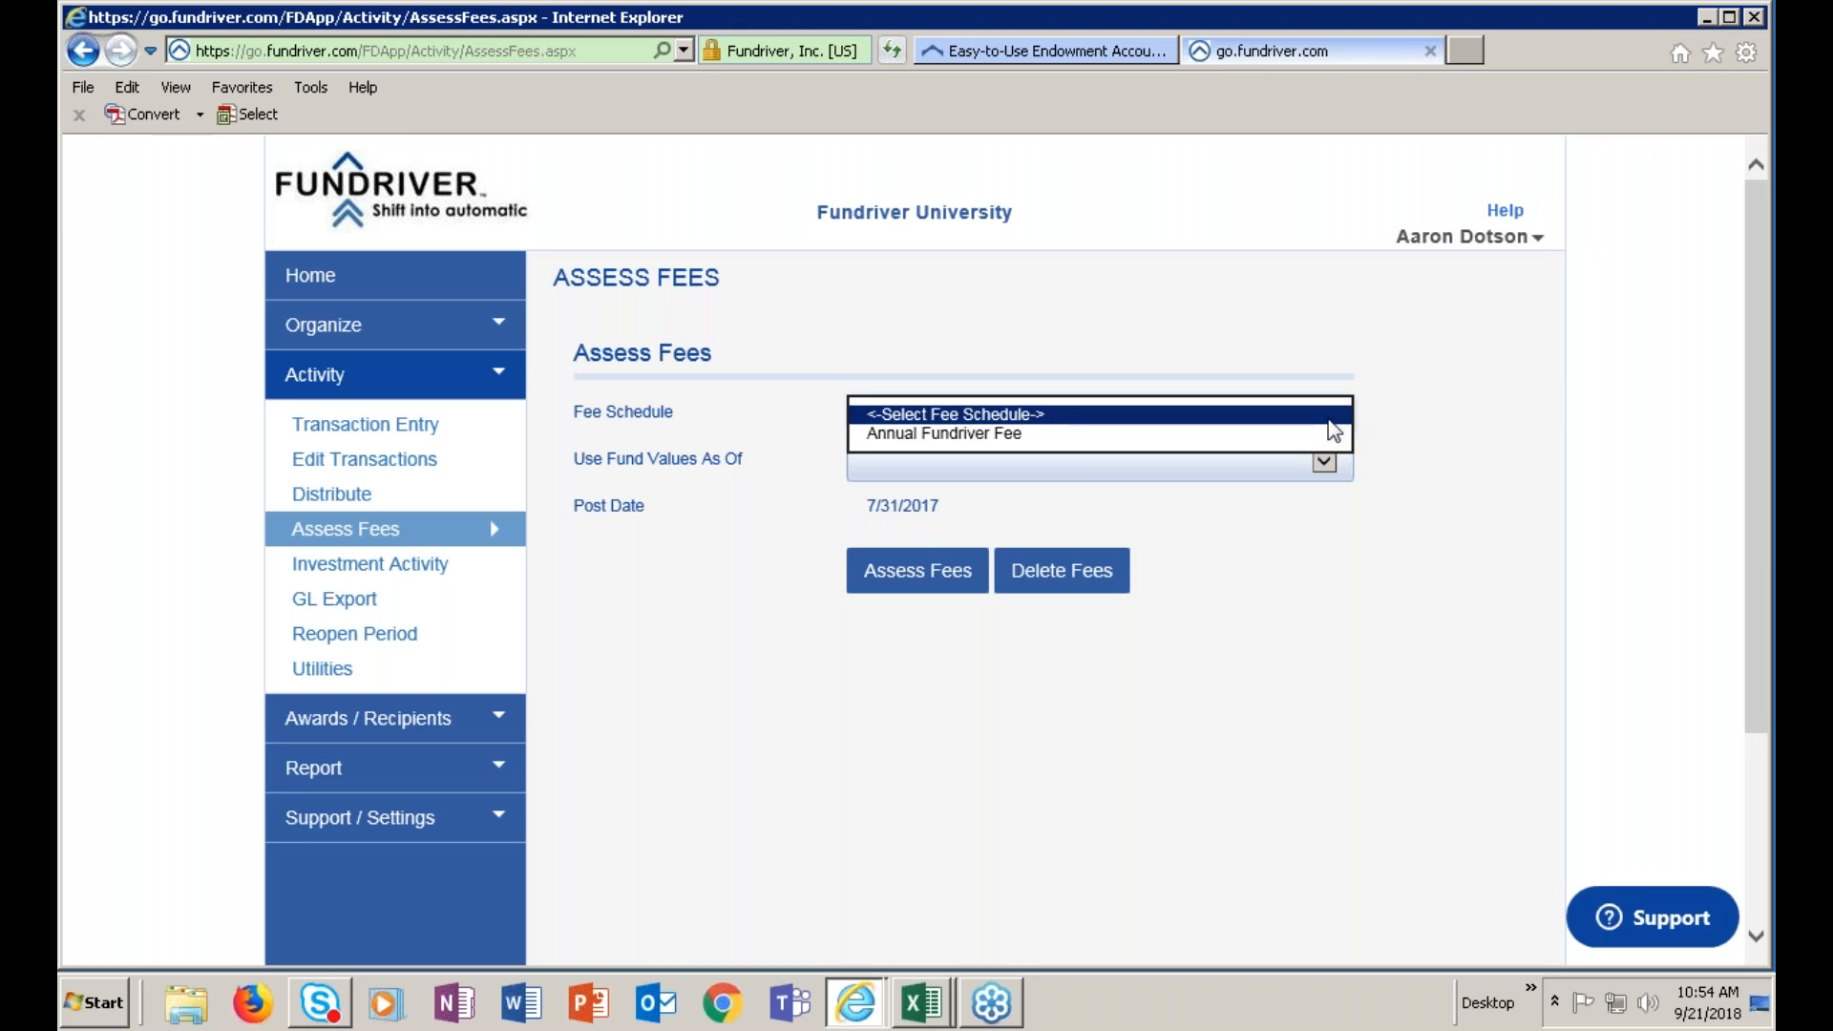
click(1087, 434)
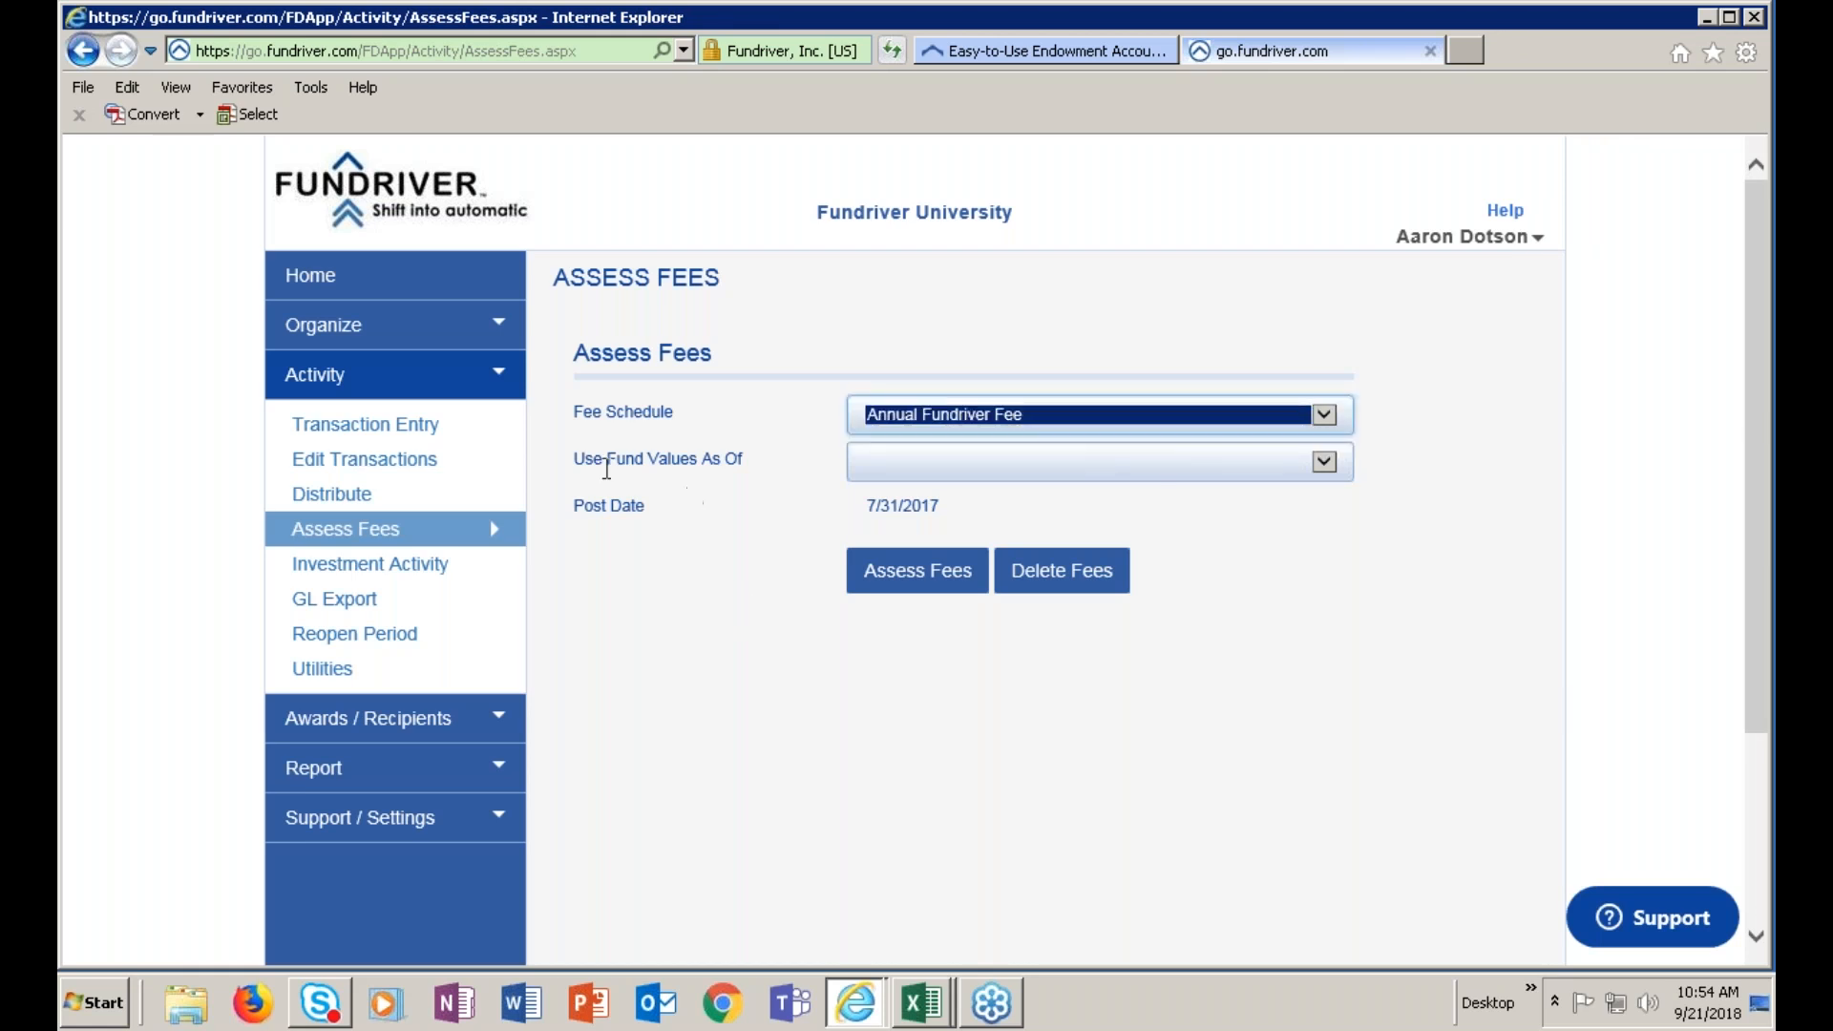
click(1325, 462)
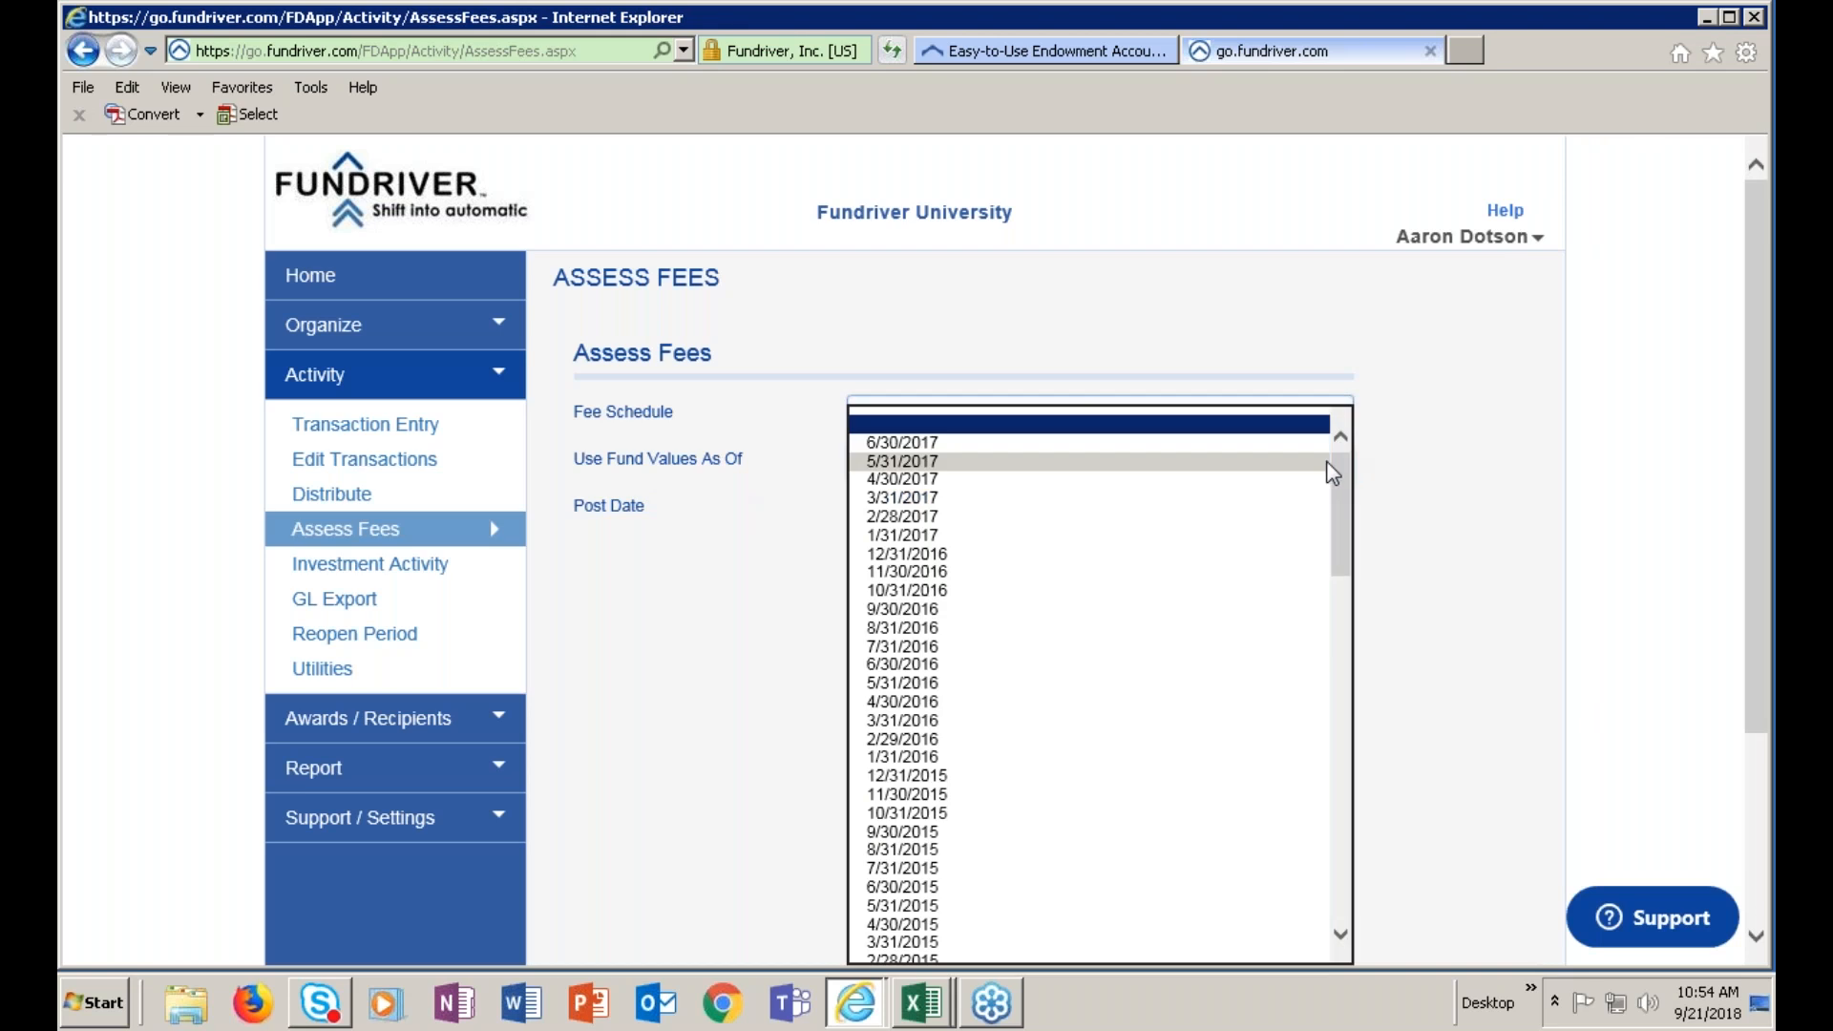
click(944, 451)
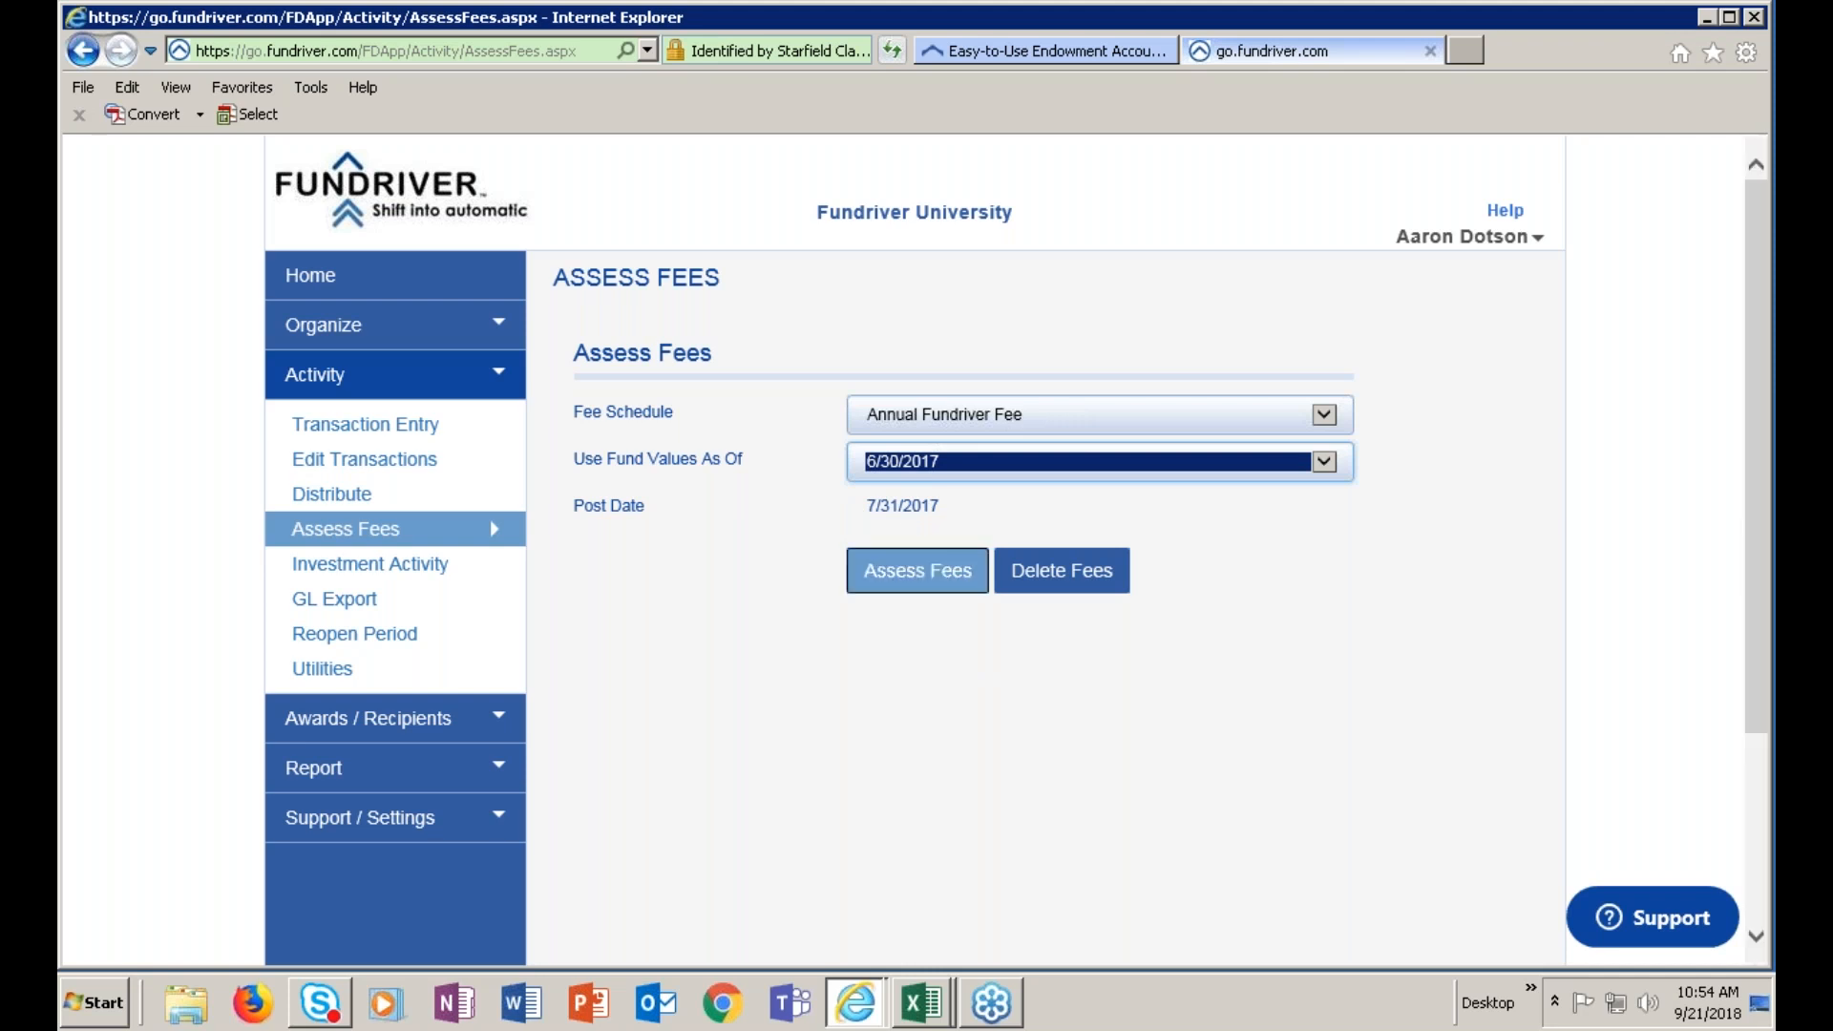
click(926, 579)
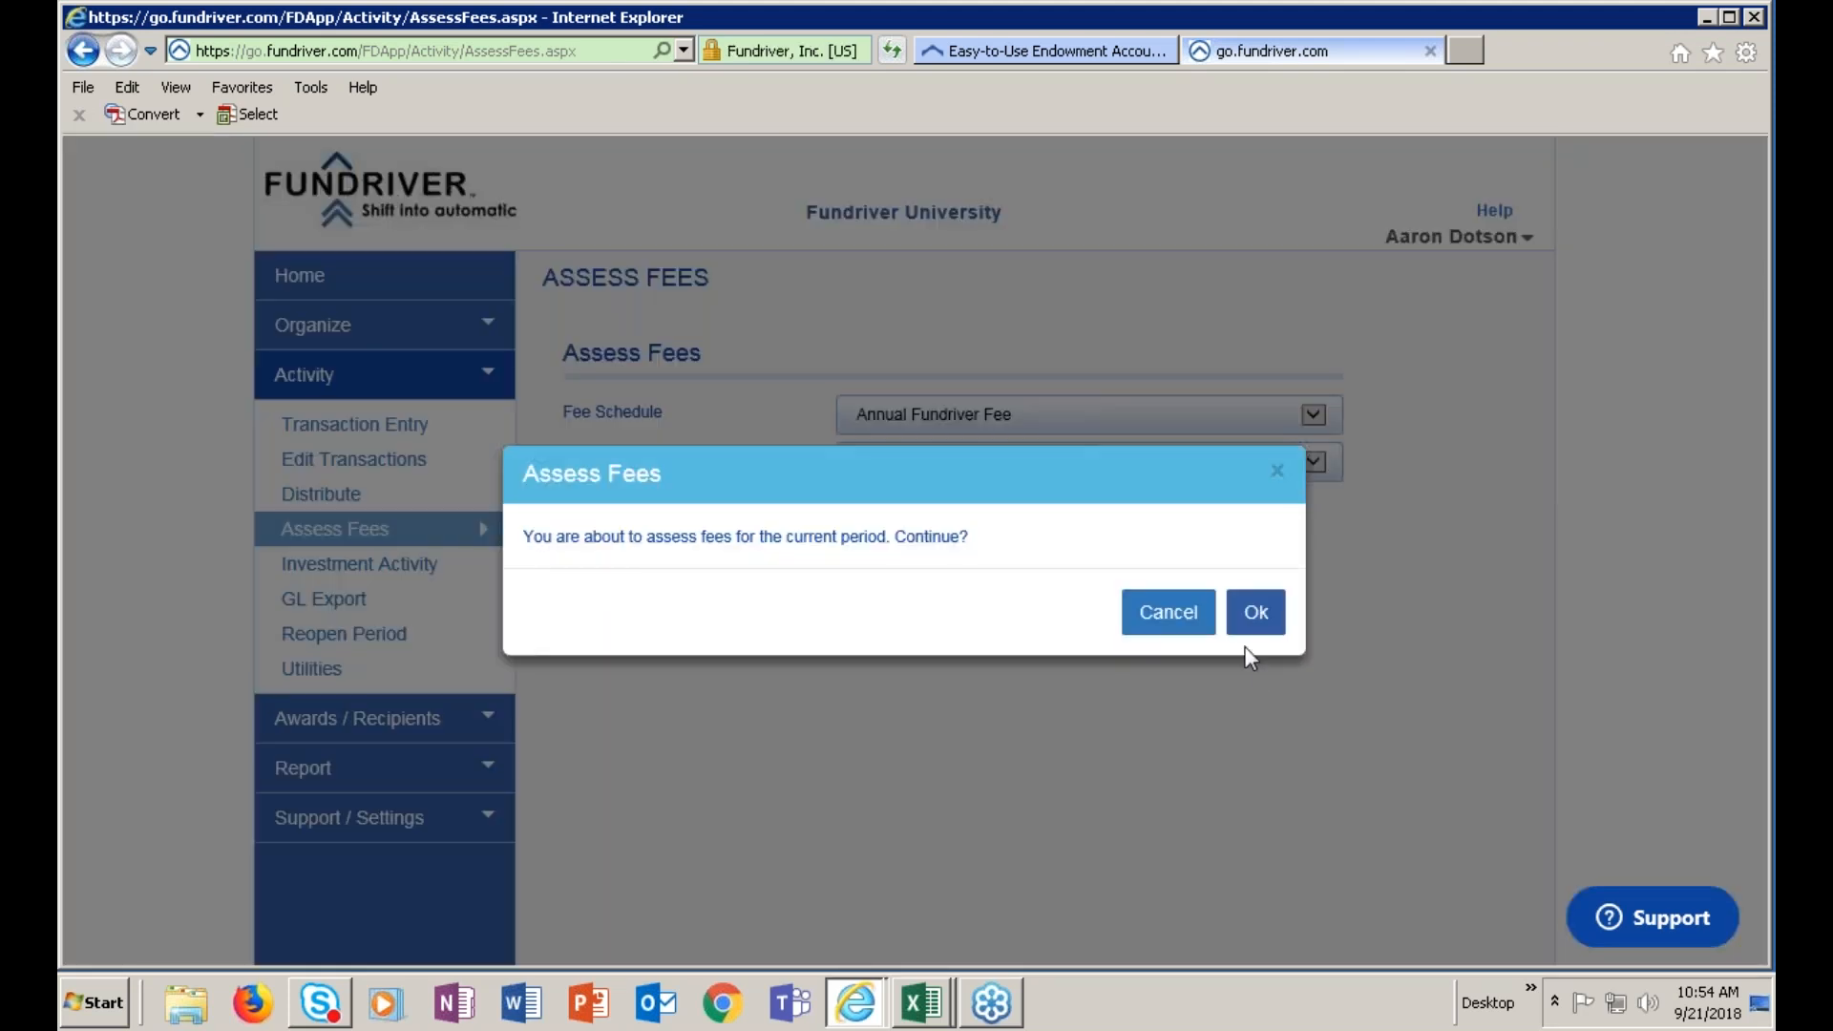
click(1250, 611)
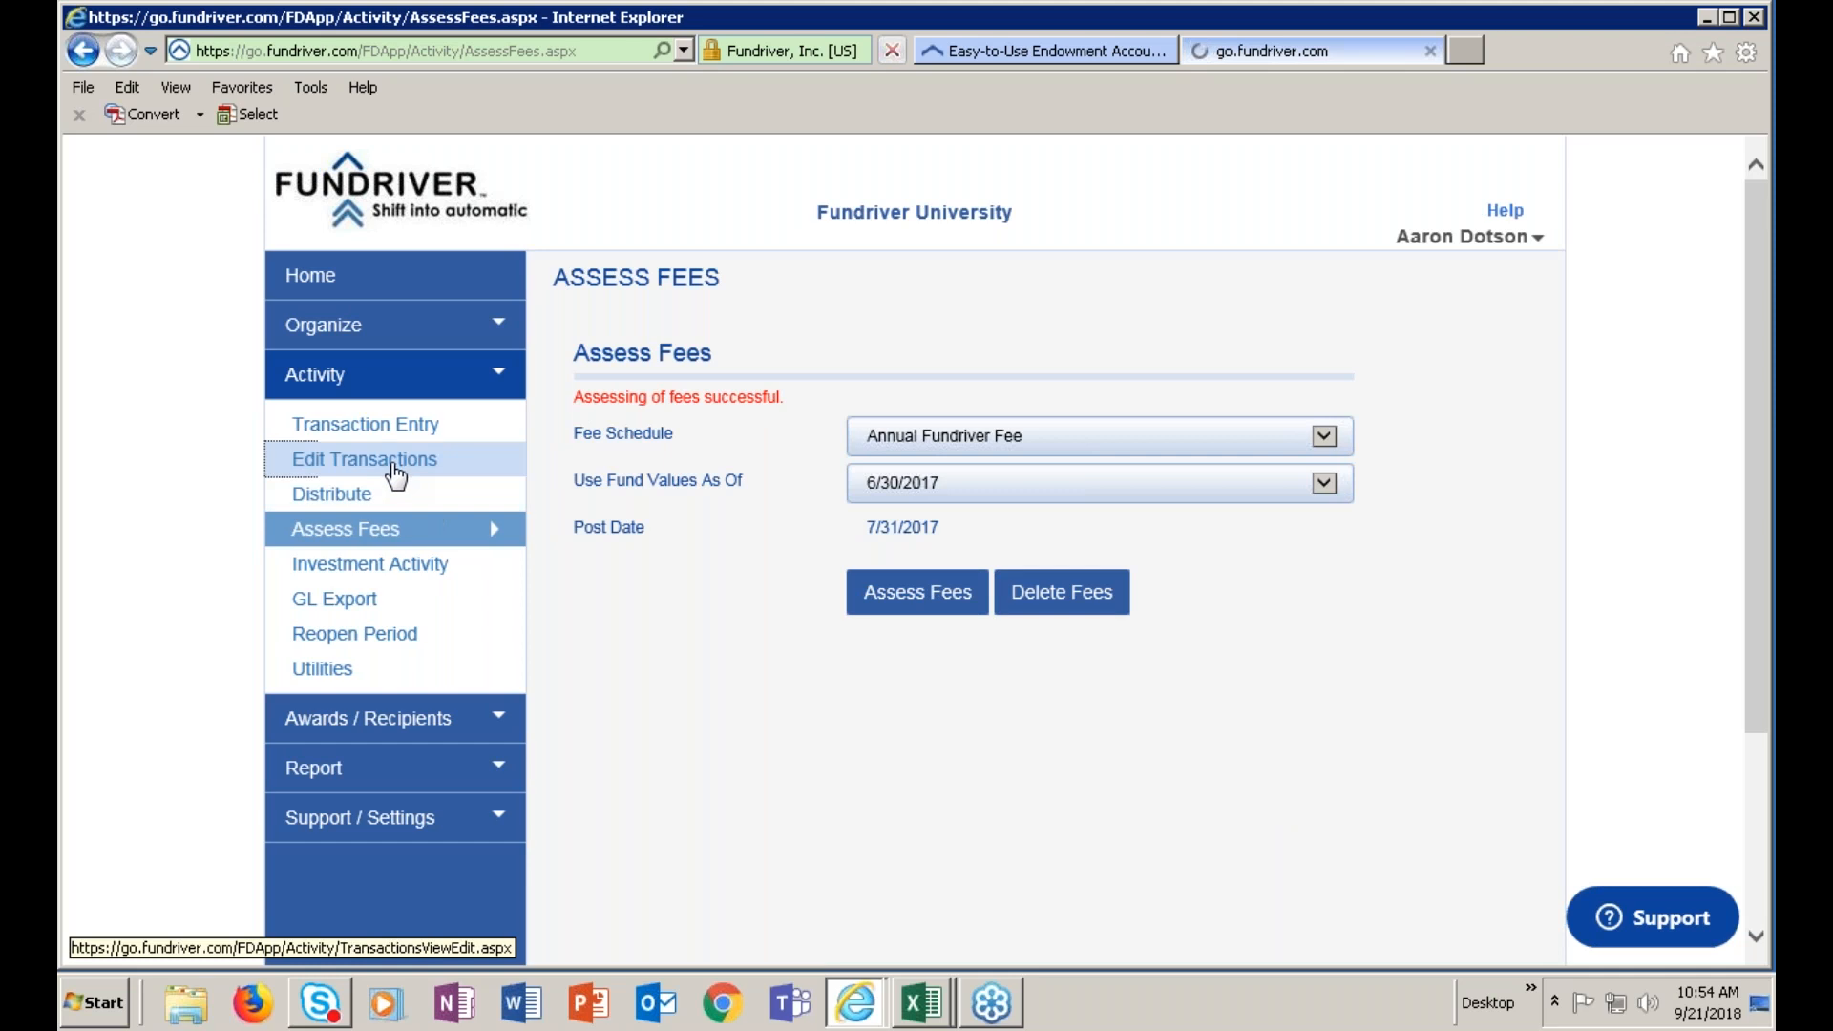
Open the editable transactions and review the expense entries created by the fee assessment
click(396, 468)
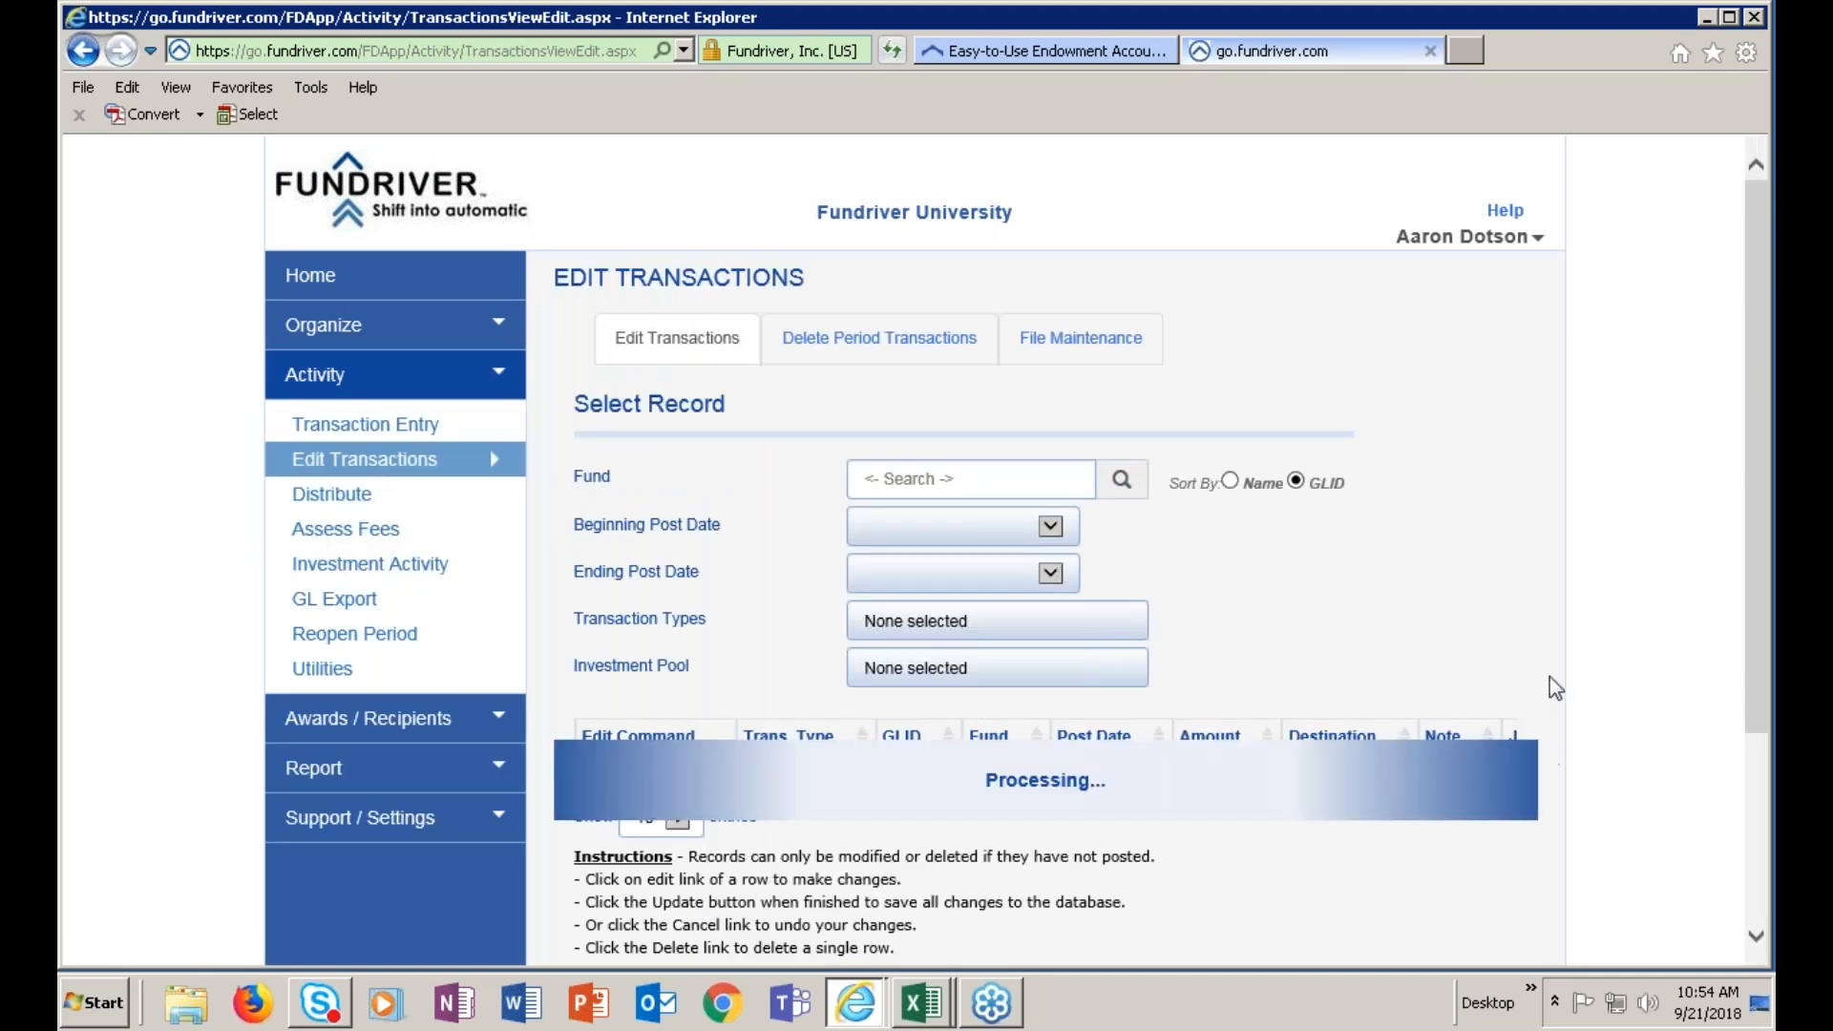
scroll(1558, 605, down, 4)
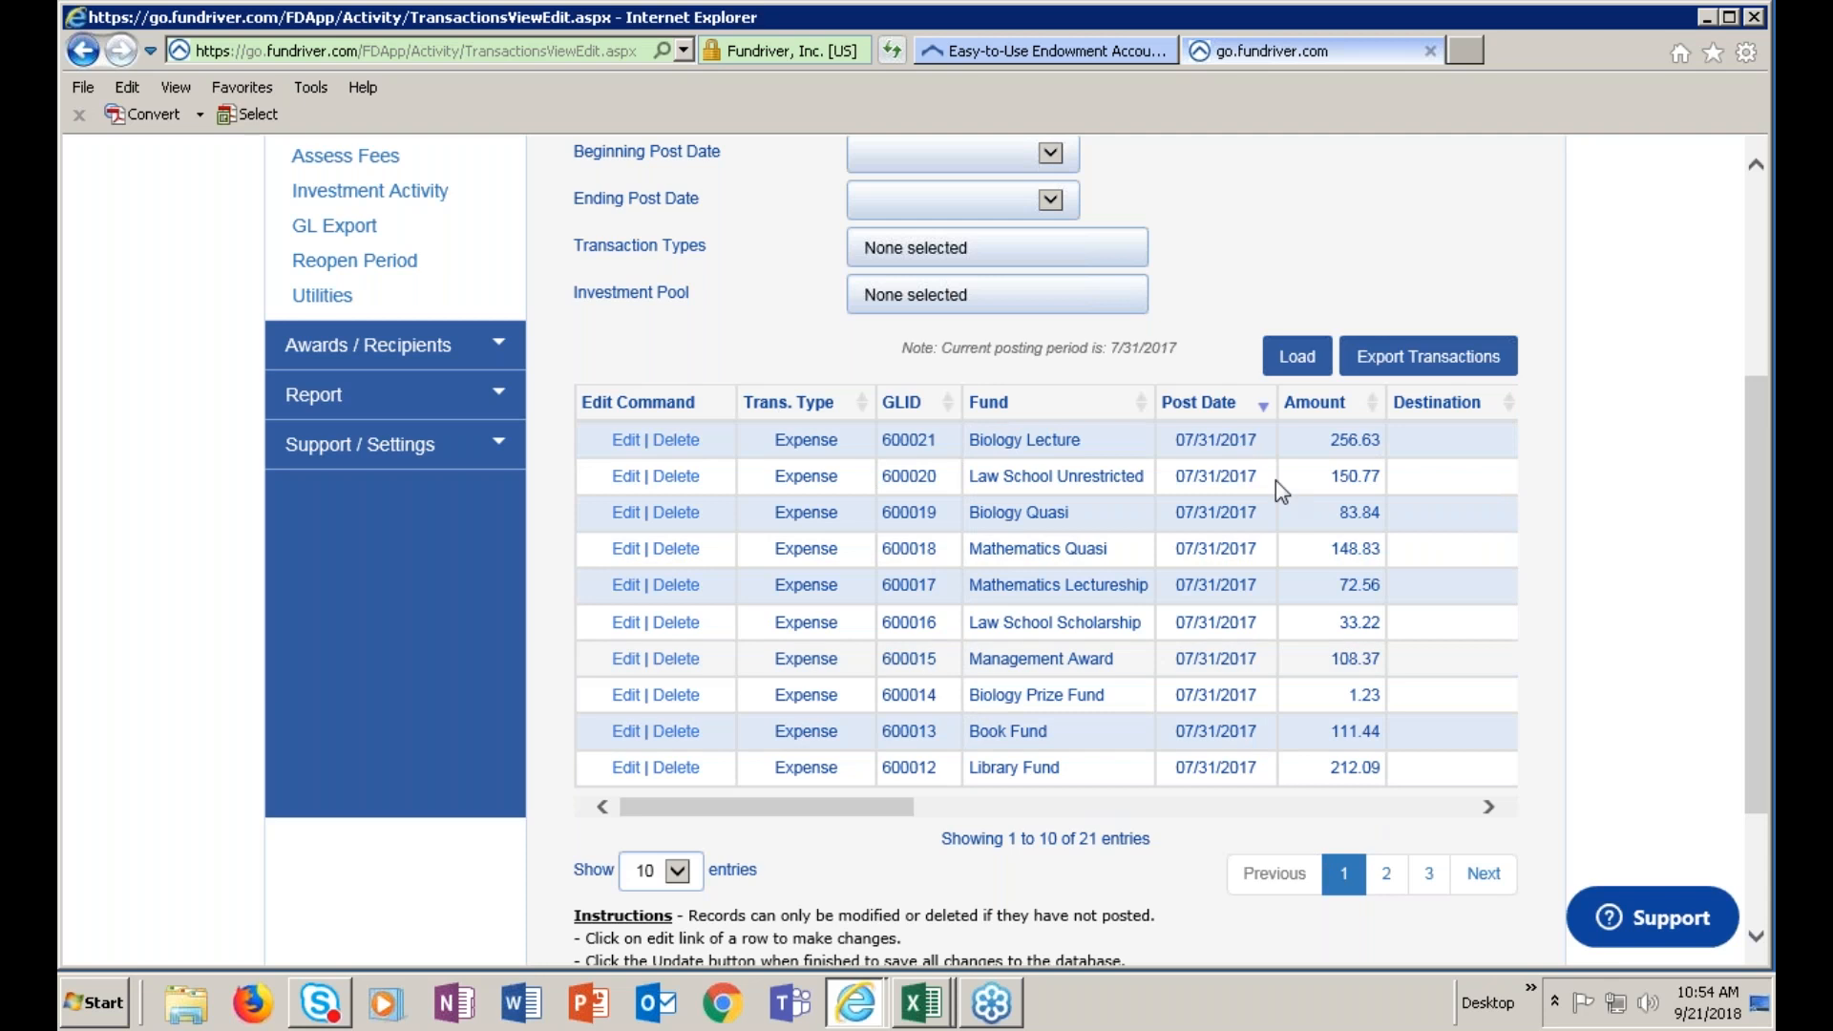
scroll(1343, 794, up, 4)
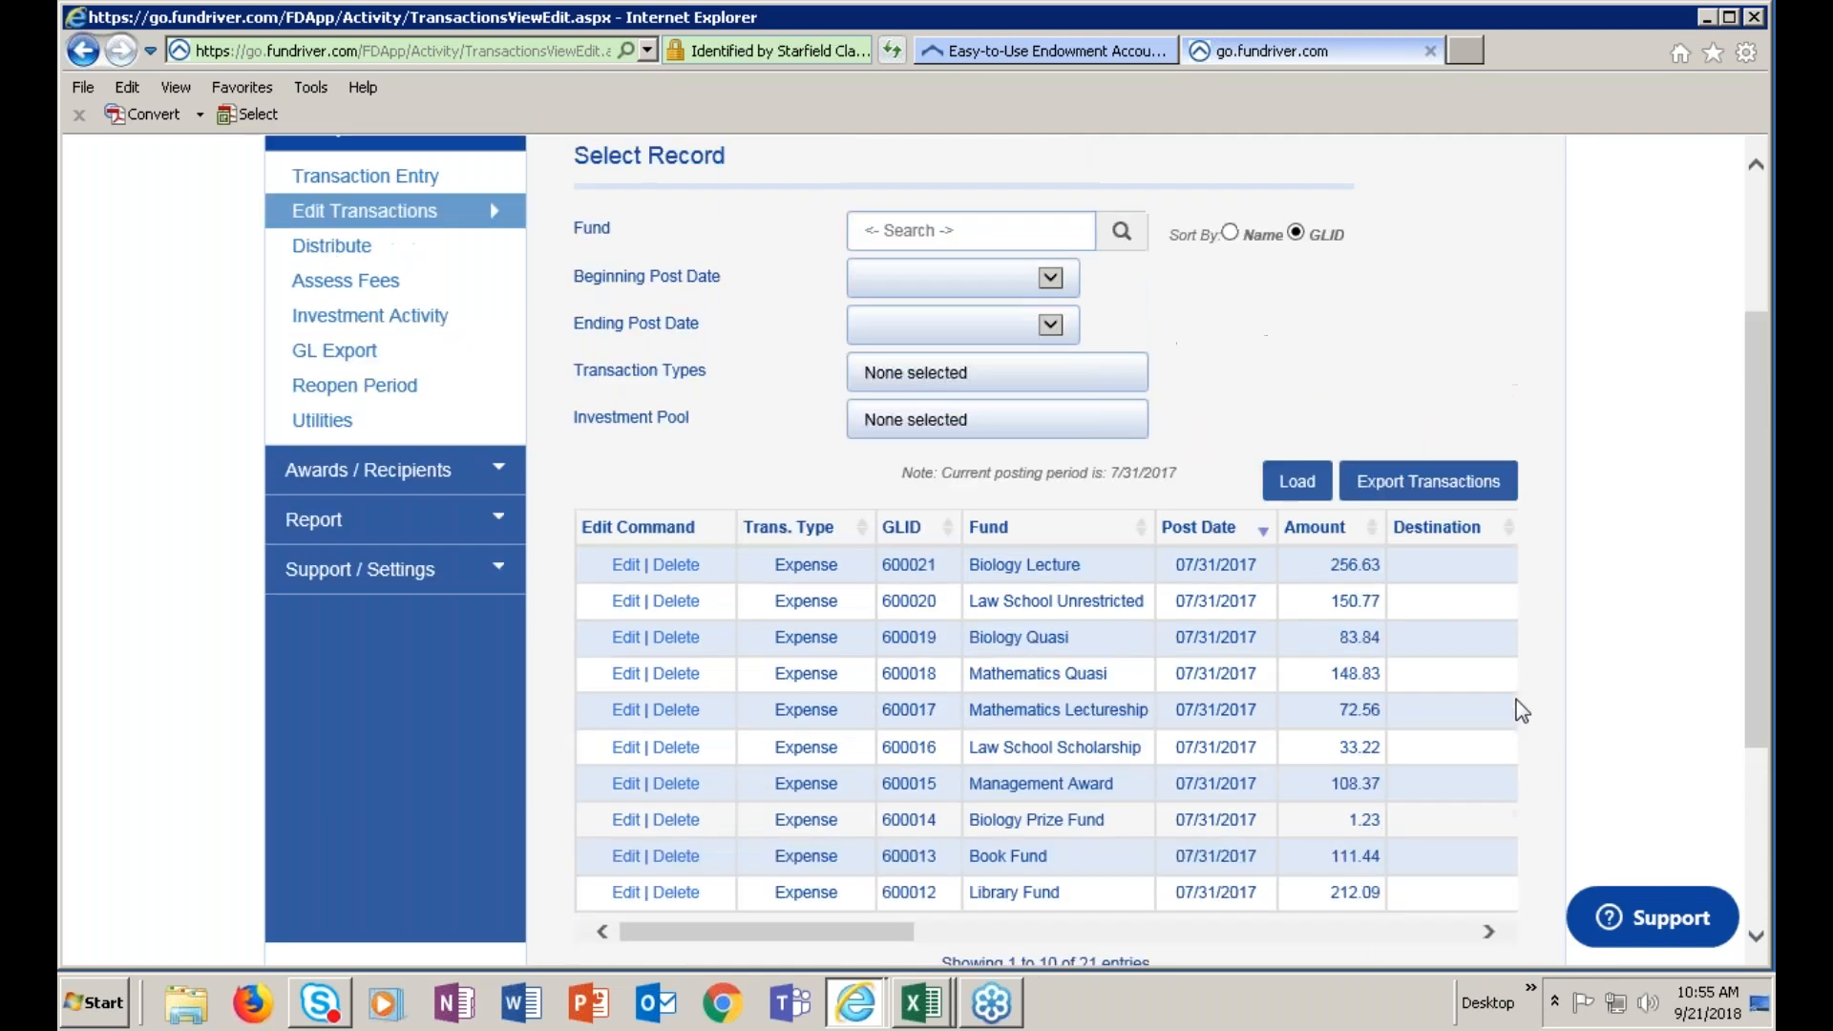
Reconcile the Endowment Investment Pool's investment activity for 7/31/2017 and check the expense line in the reconciliation
click(399, 568)
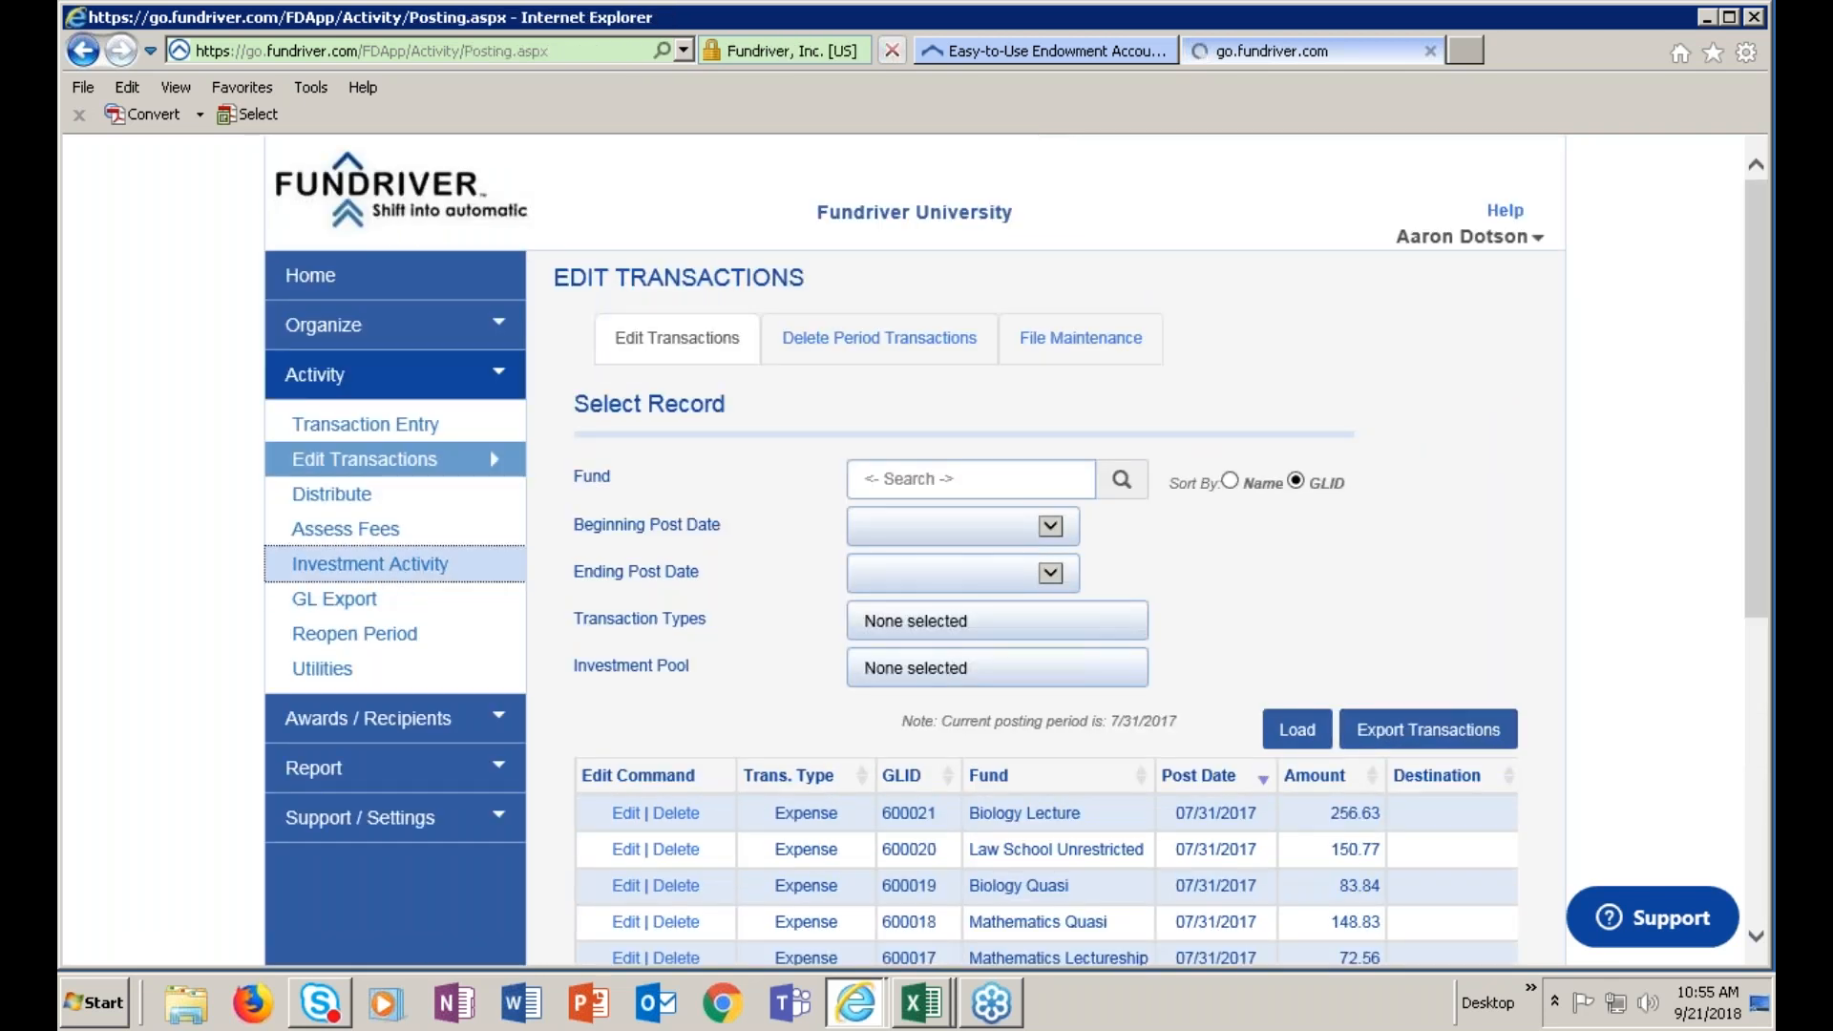
click(1119, 417)
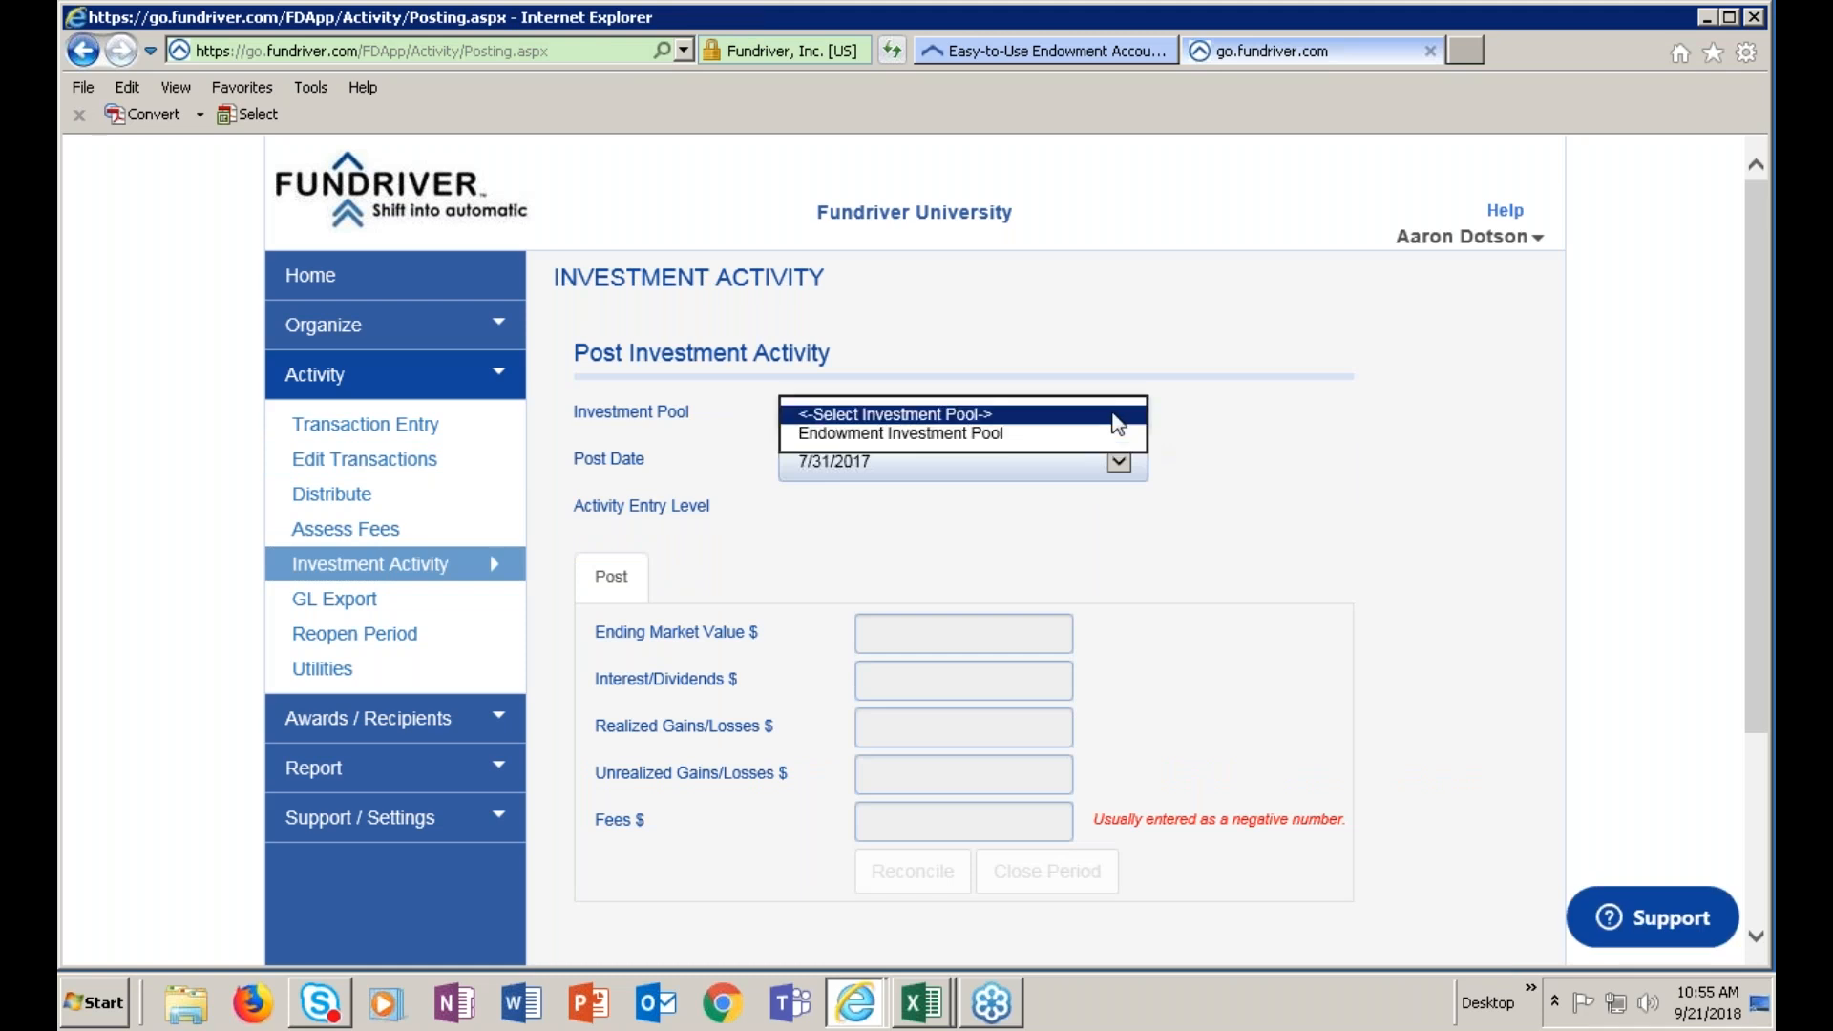
click(1019, 435)
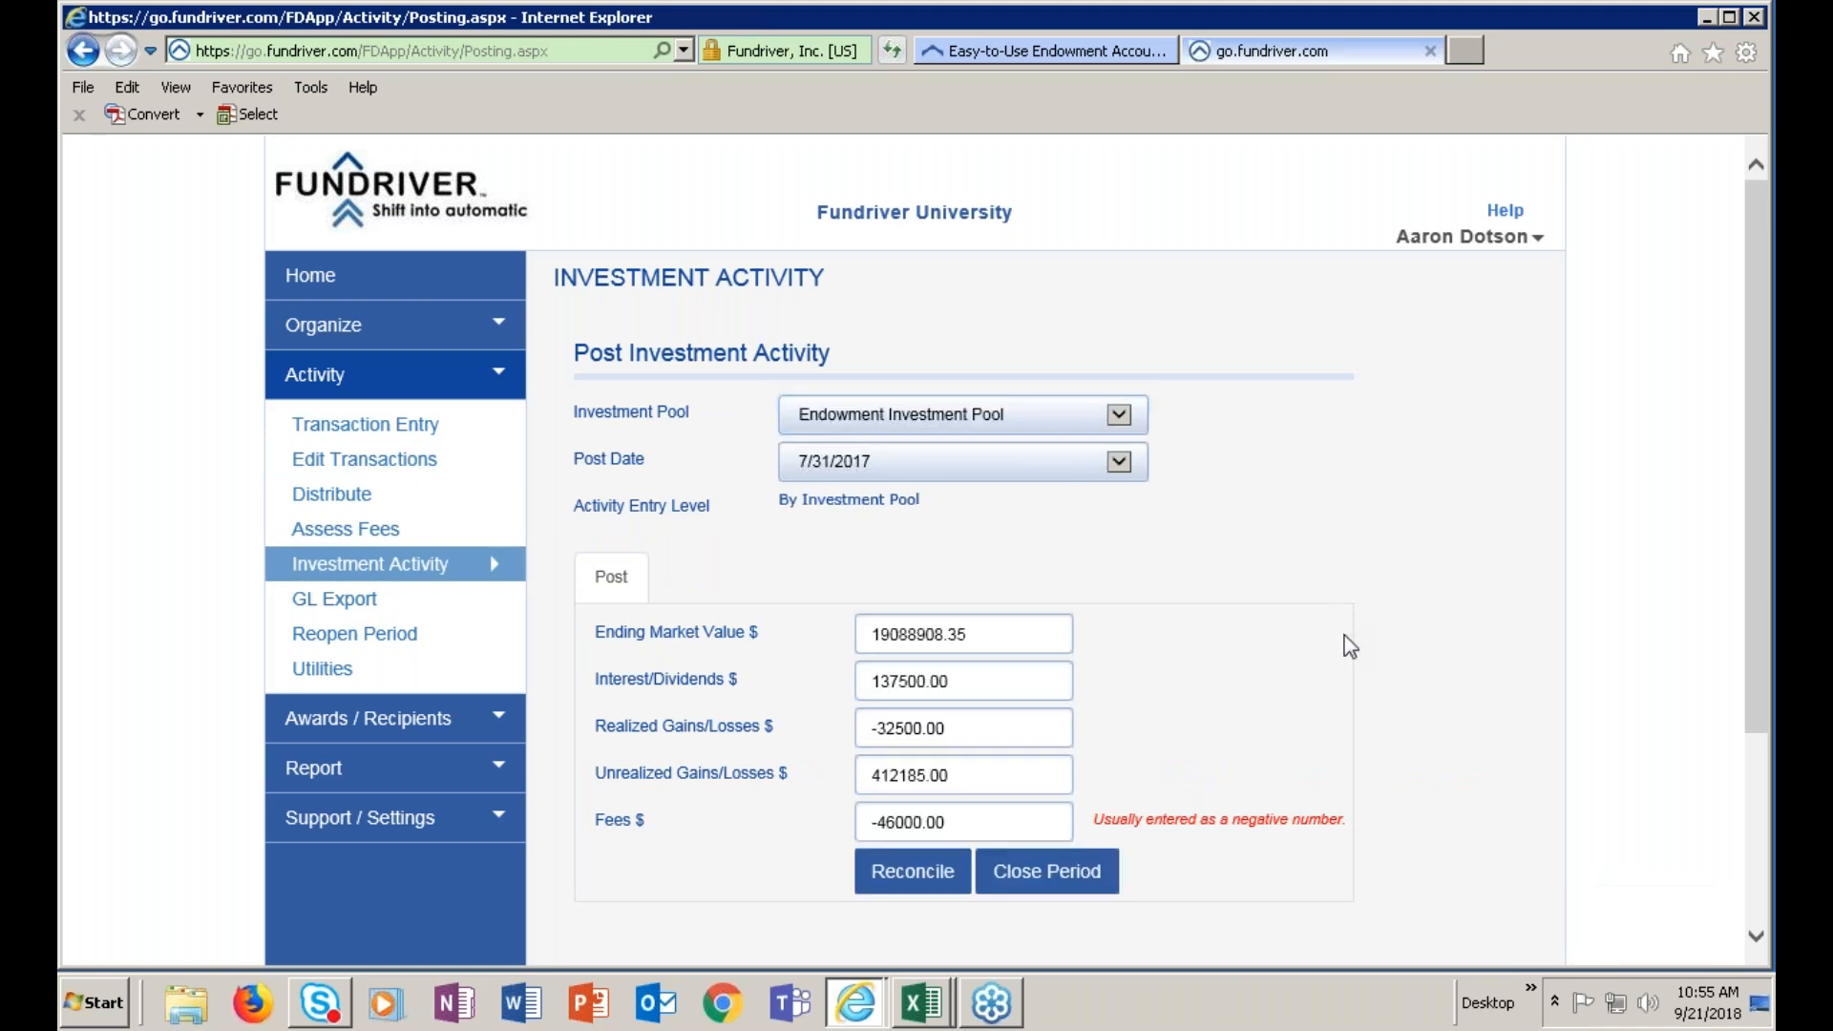
scroll(1352, 645, down, 3)
click(913, 623)
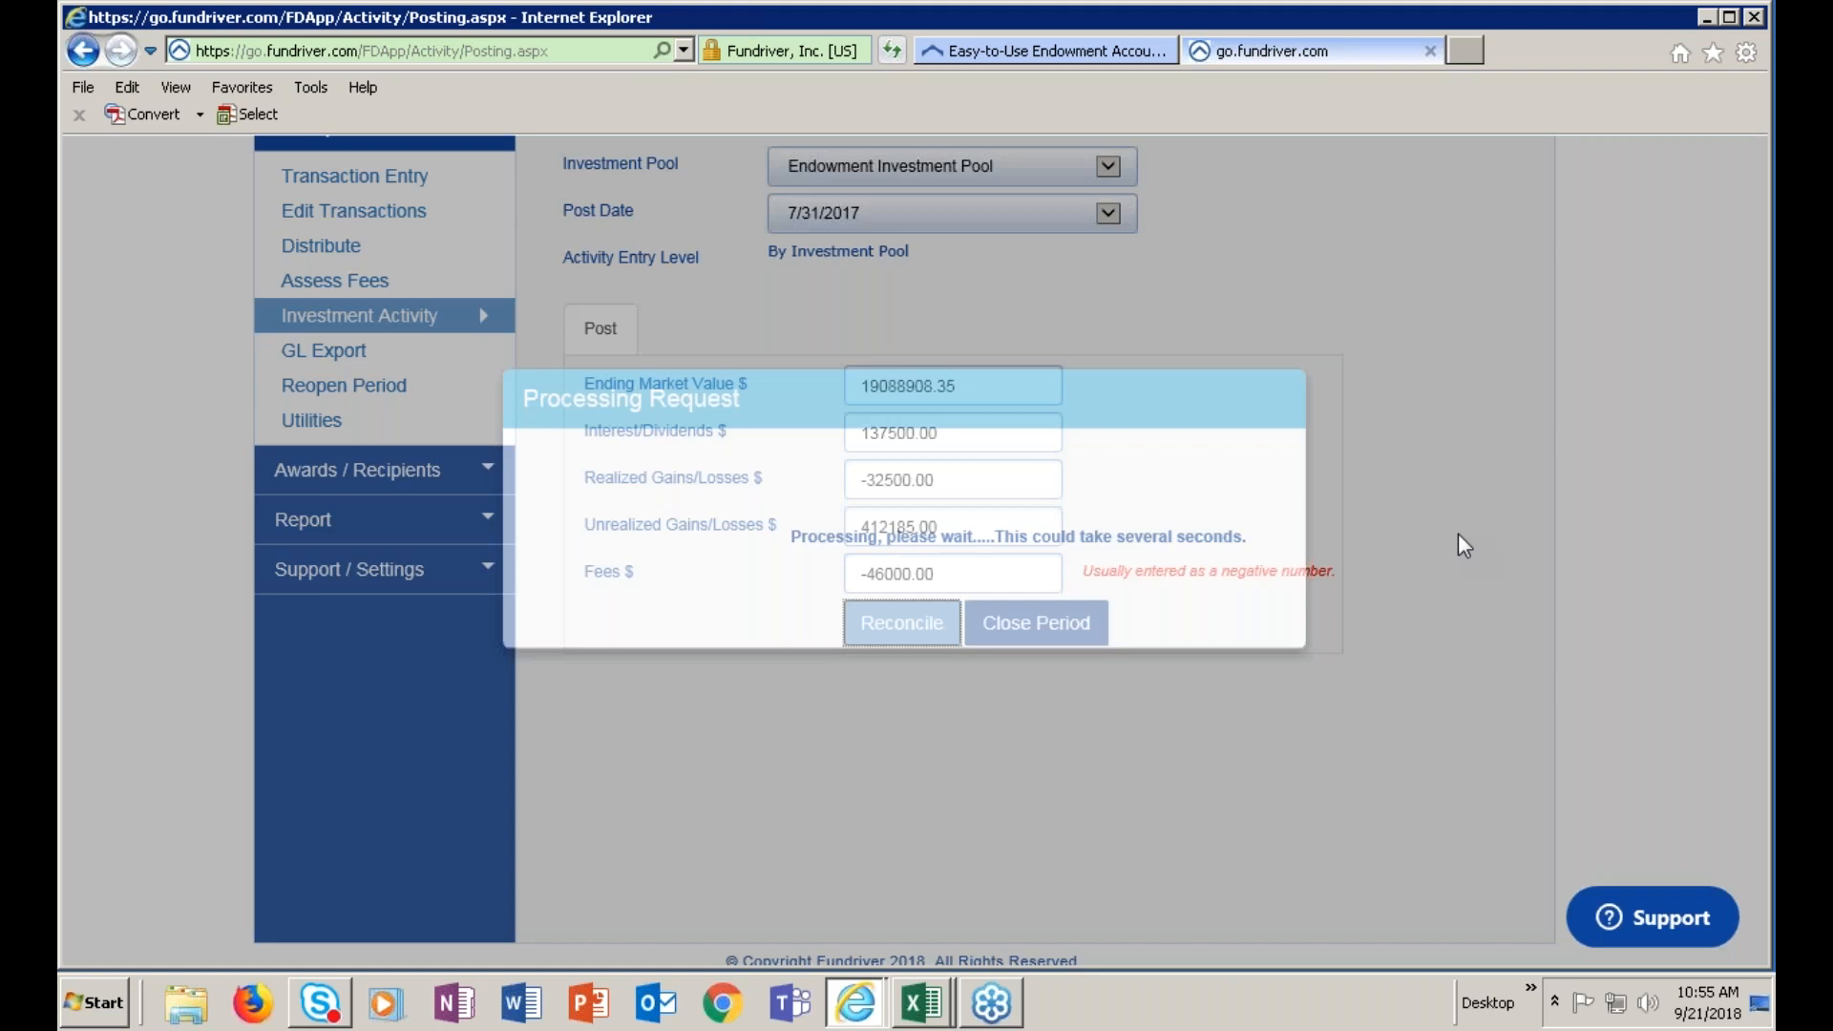
scroll(1481, 553, down, 4)
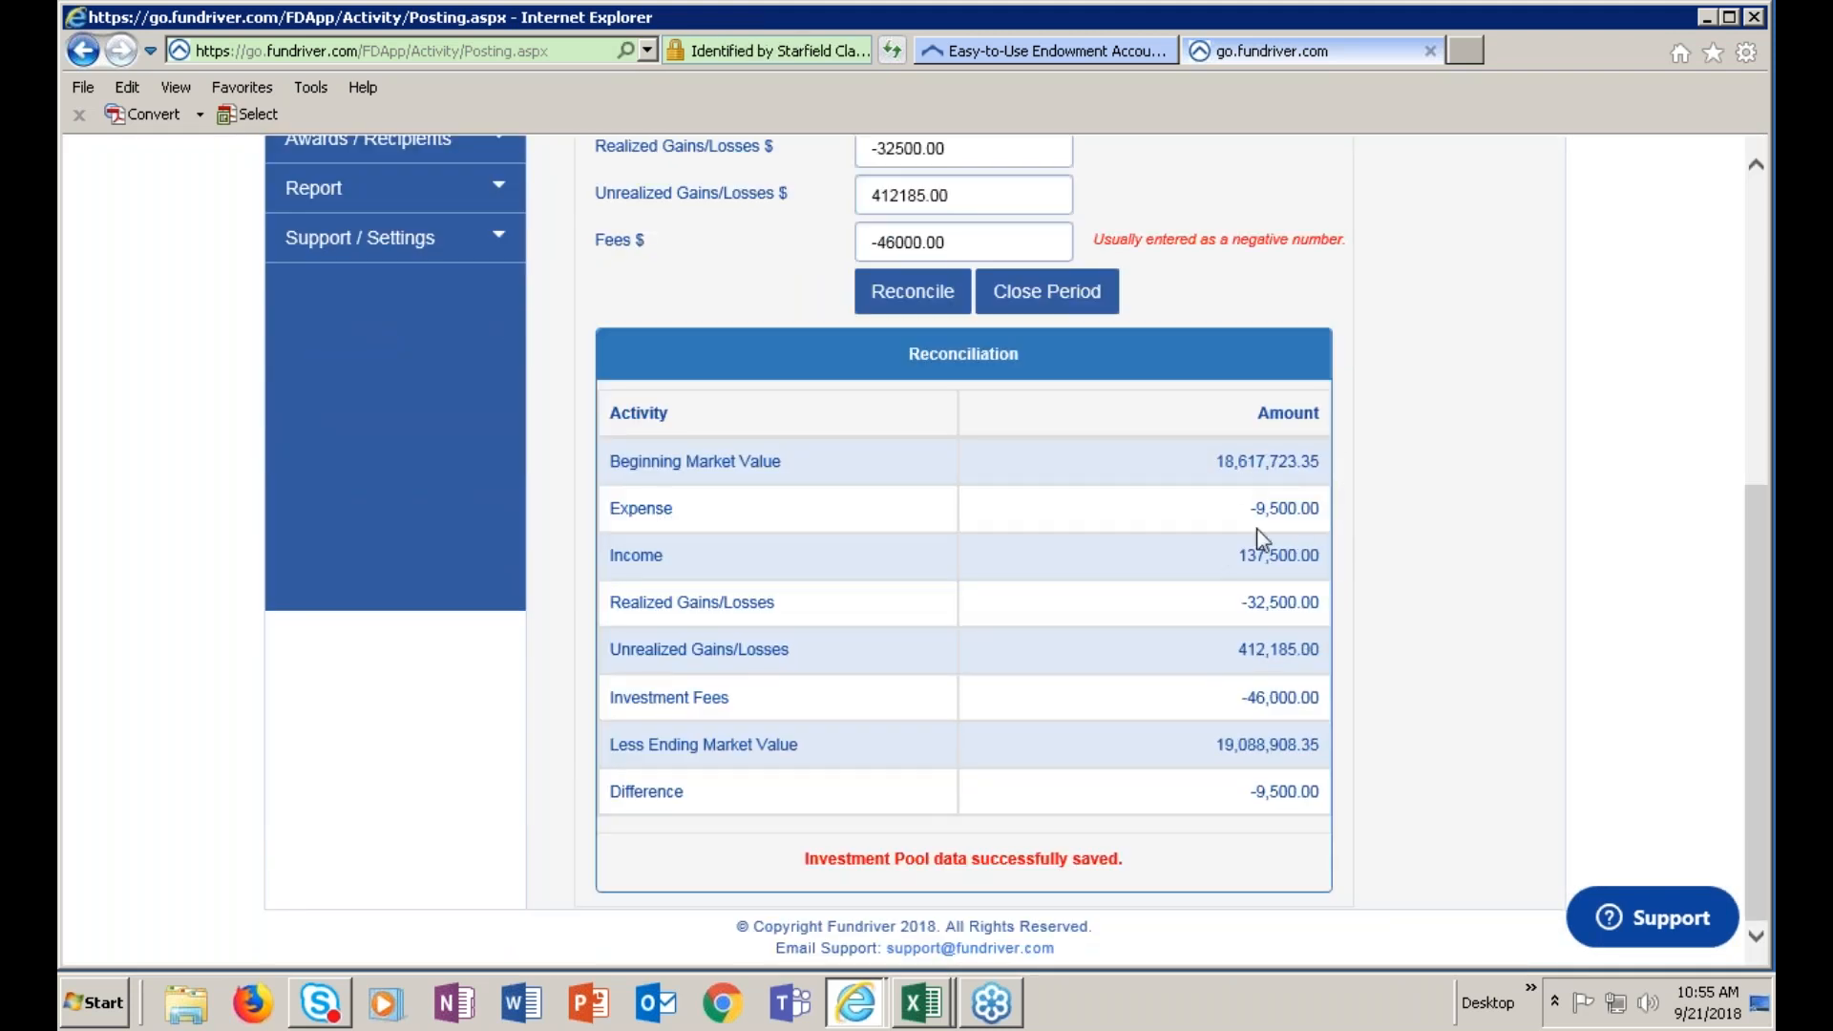
scroll(1479, 575, up, 6)
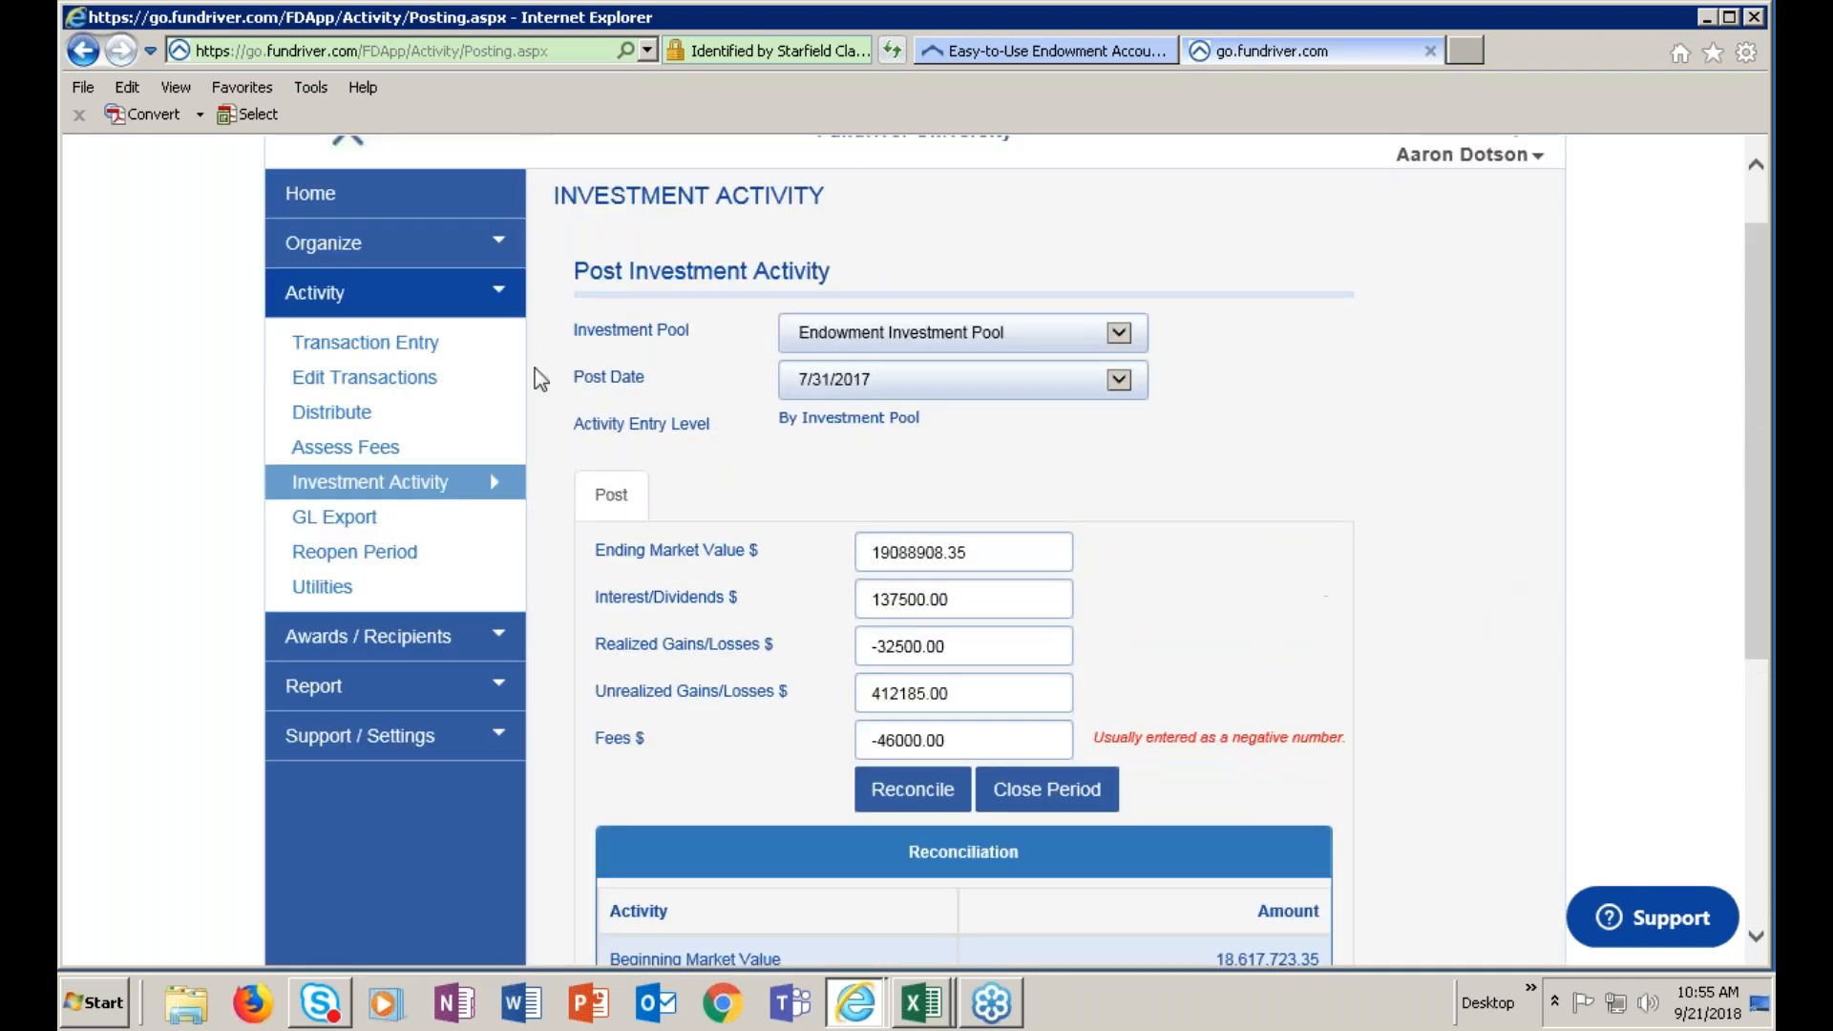
click(317, 244)
click(321, 294)
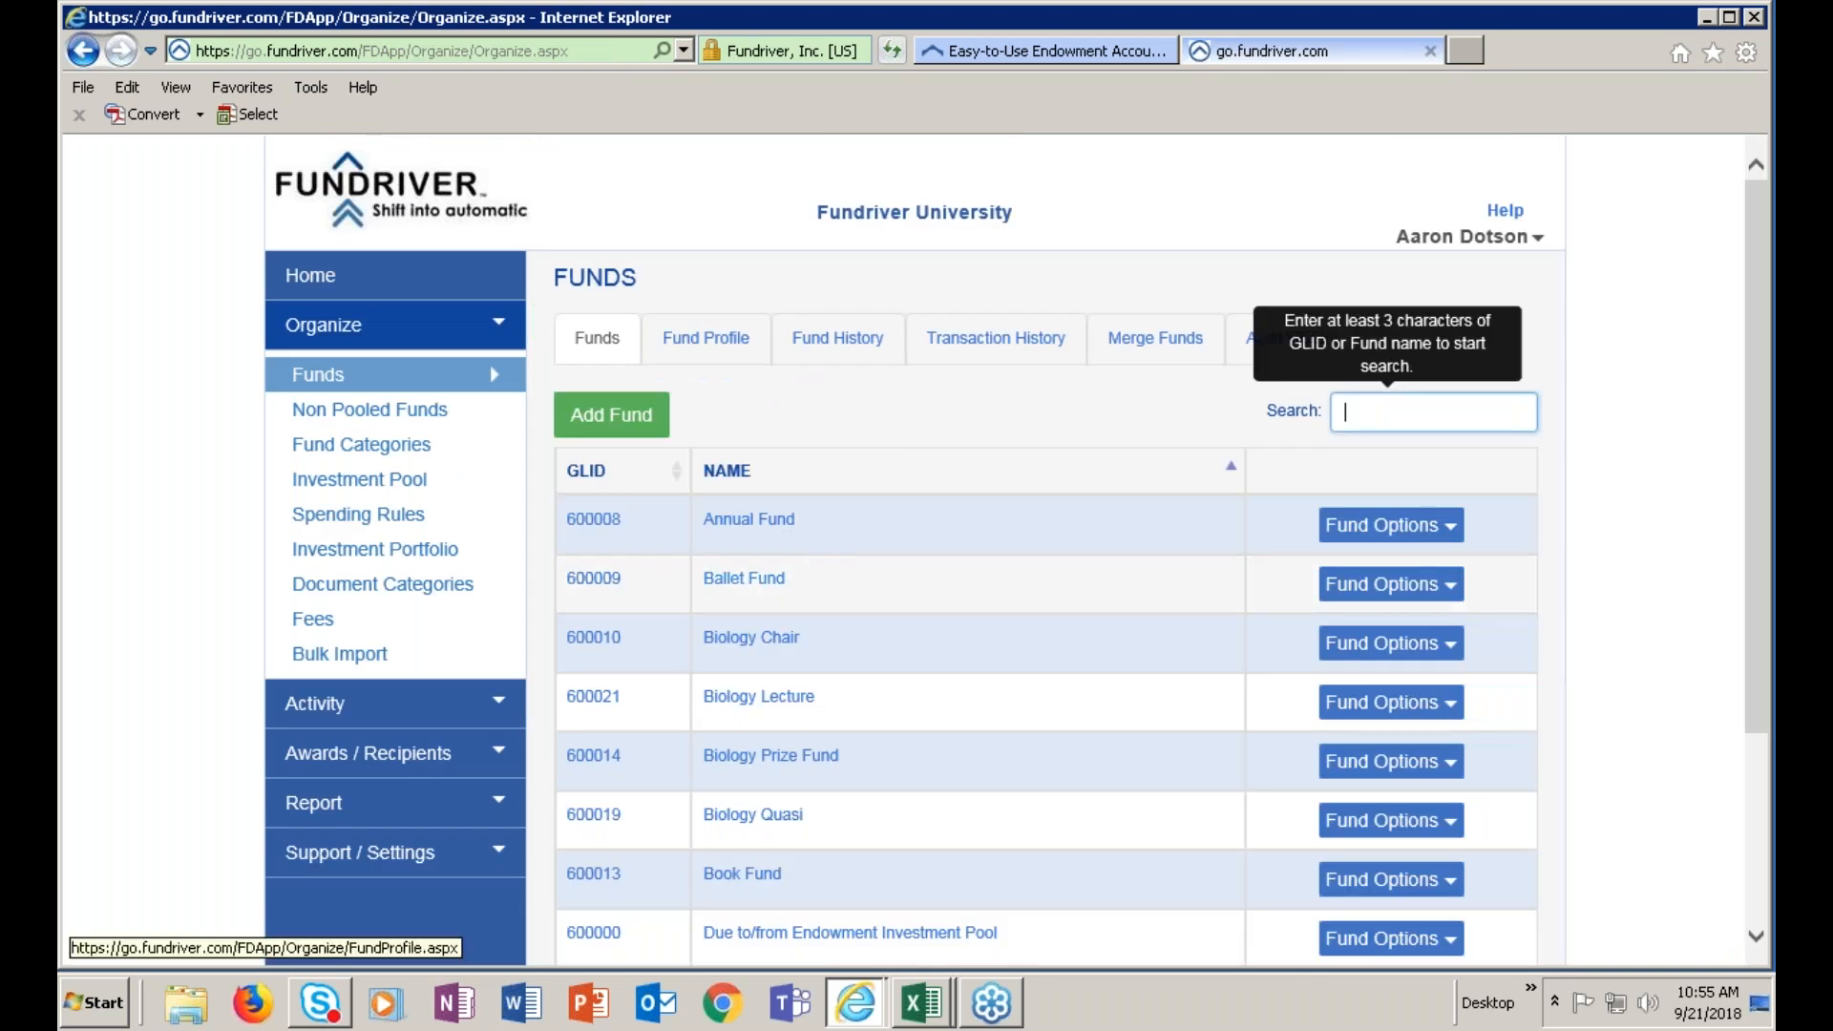
click(744, 579)
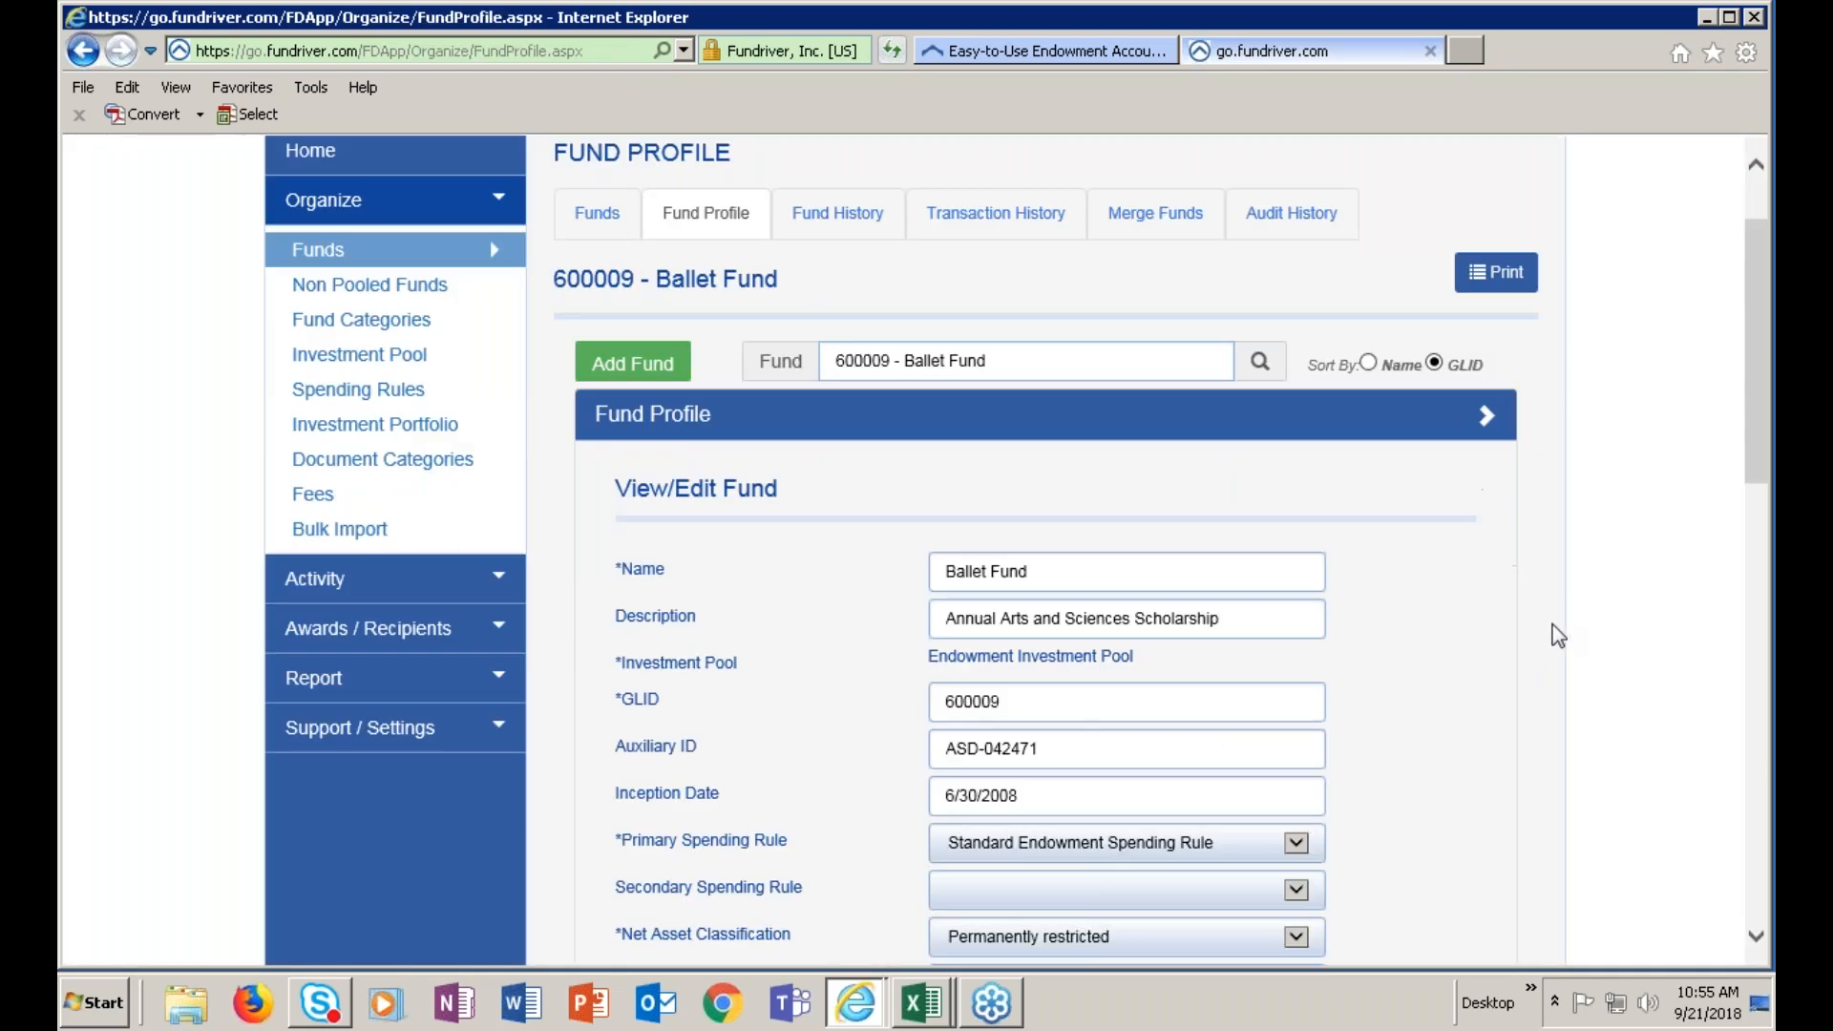
scroll(1549, 631, down, 3)
scroll(1556, 627, down, 2)
scroll(1558, 627, down, 1)
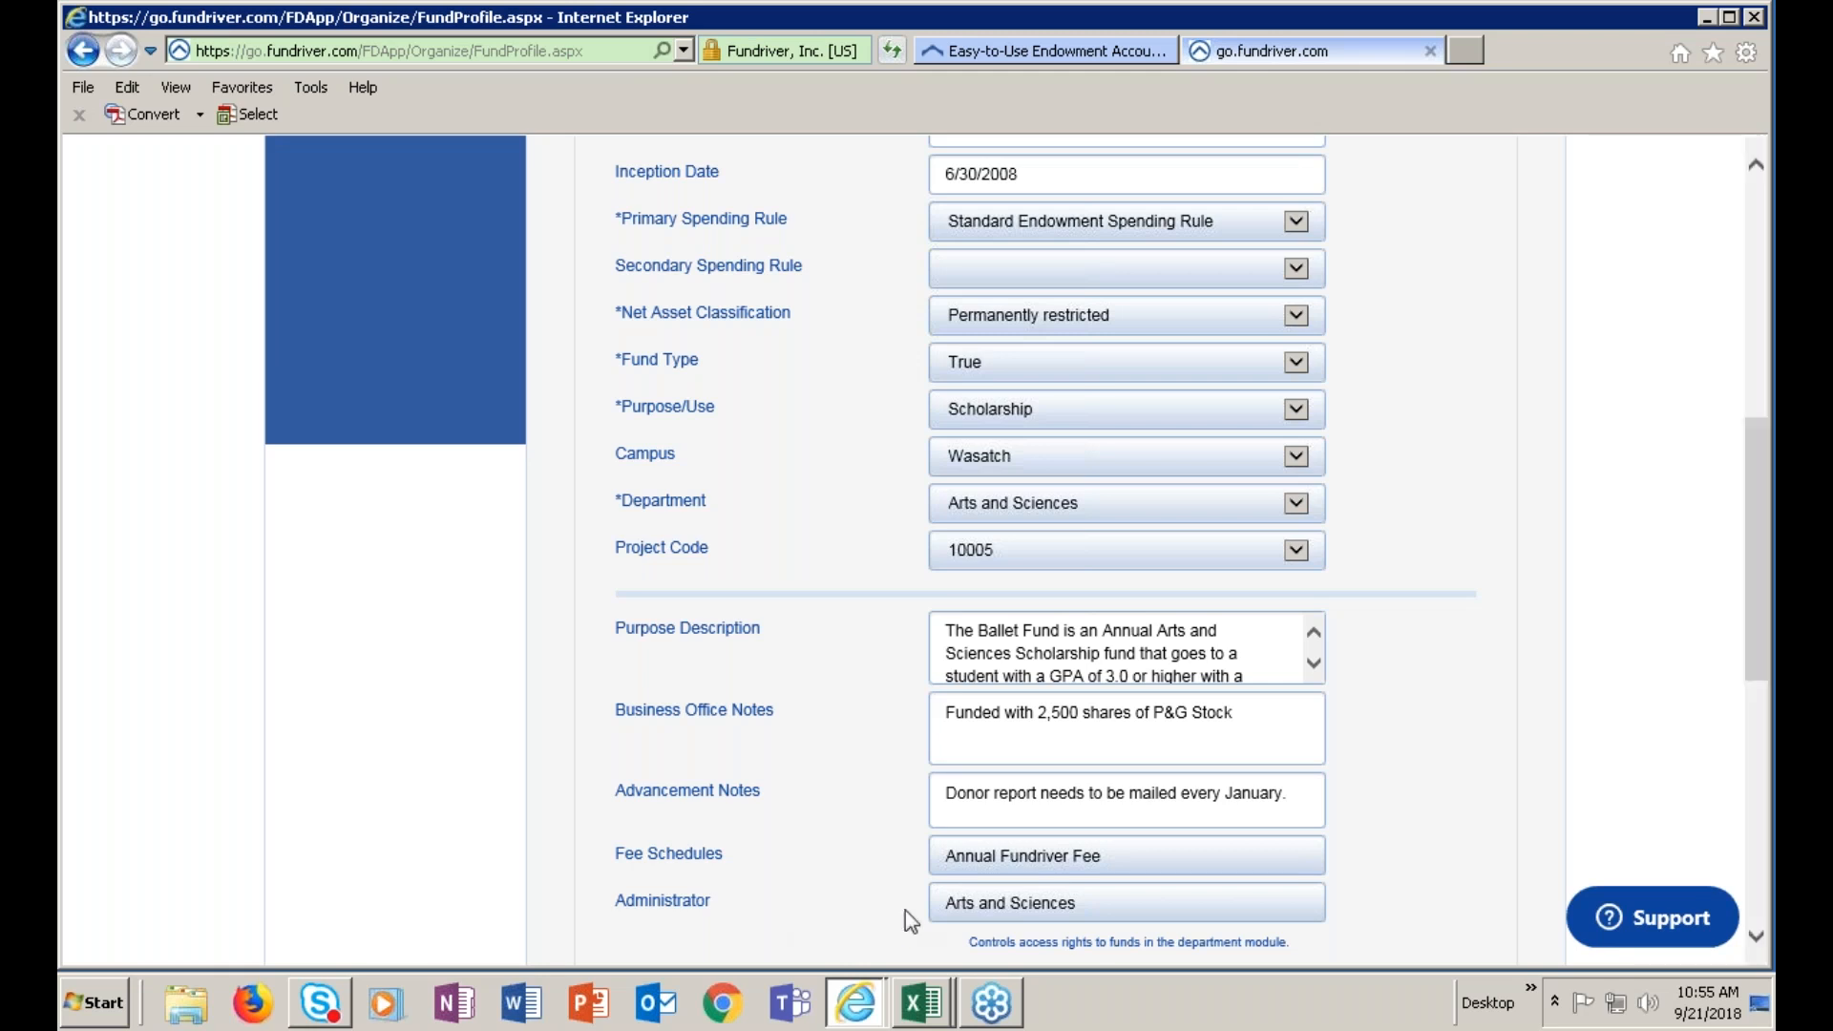
scroll(859, 811, up, 8)
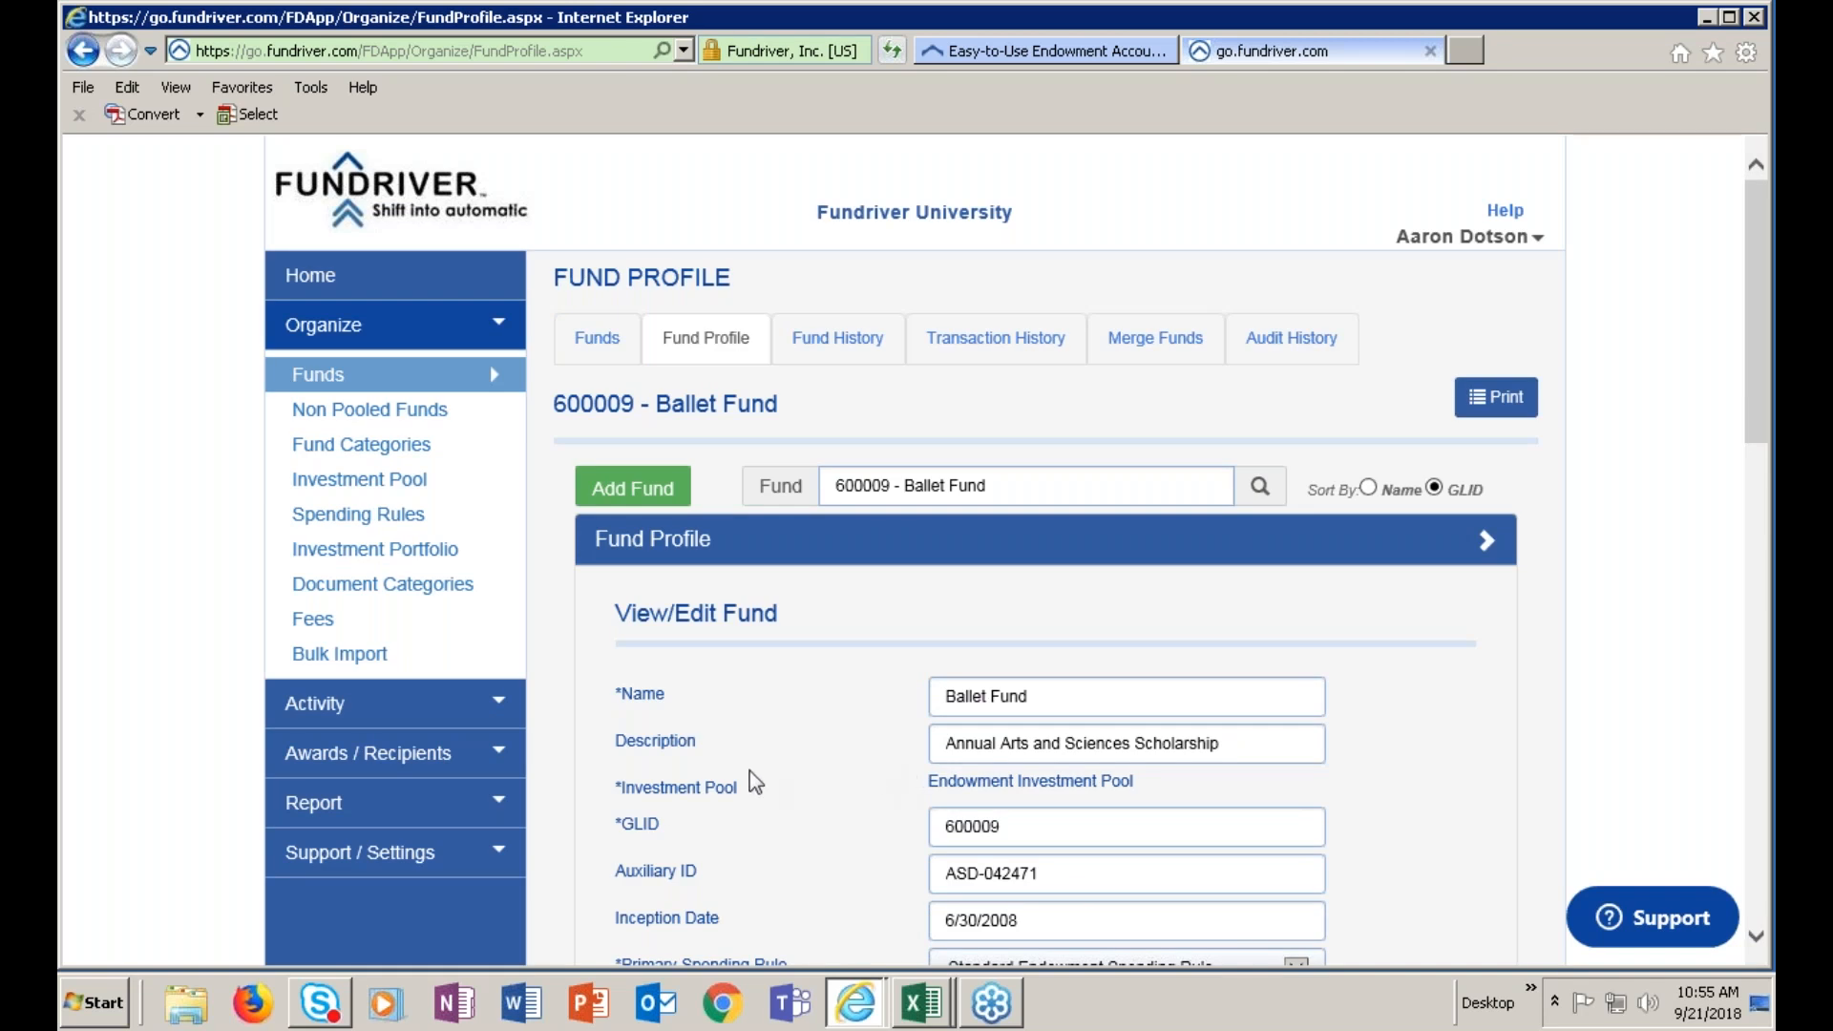
Open the department users settings, load the first listed user's record and review the contact details and fund access options
click(350, 875)
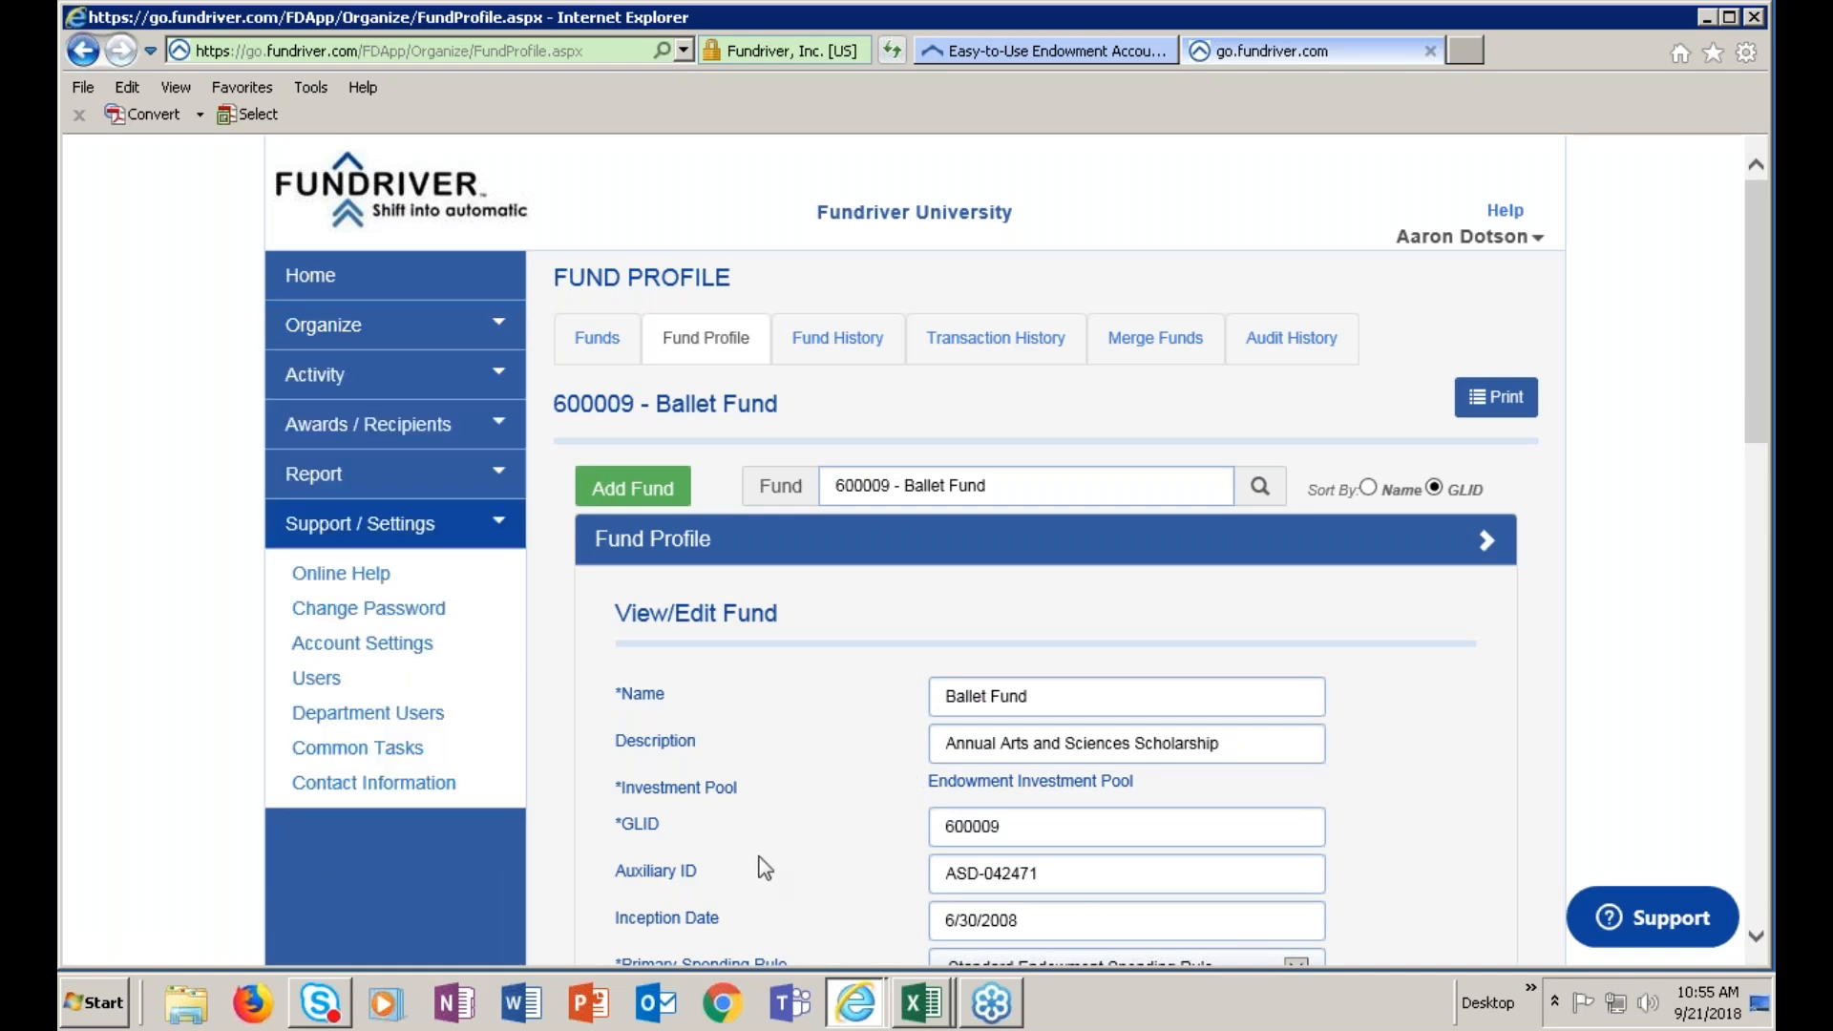
click(342, 714)
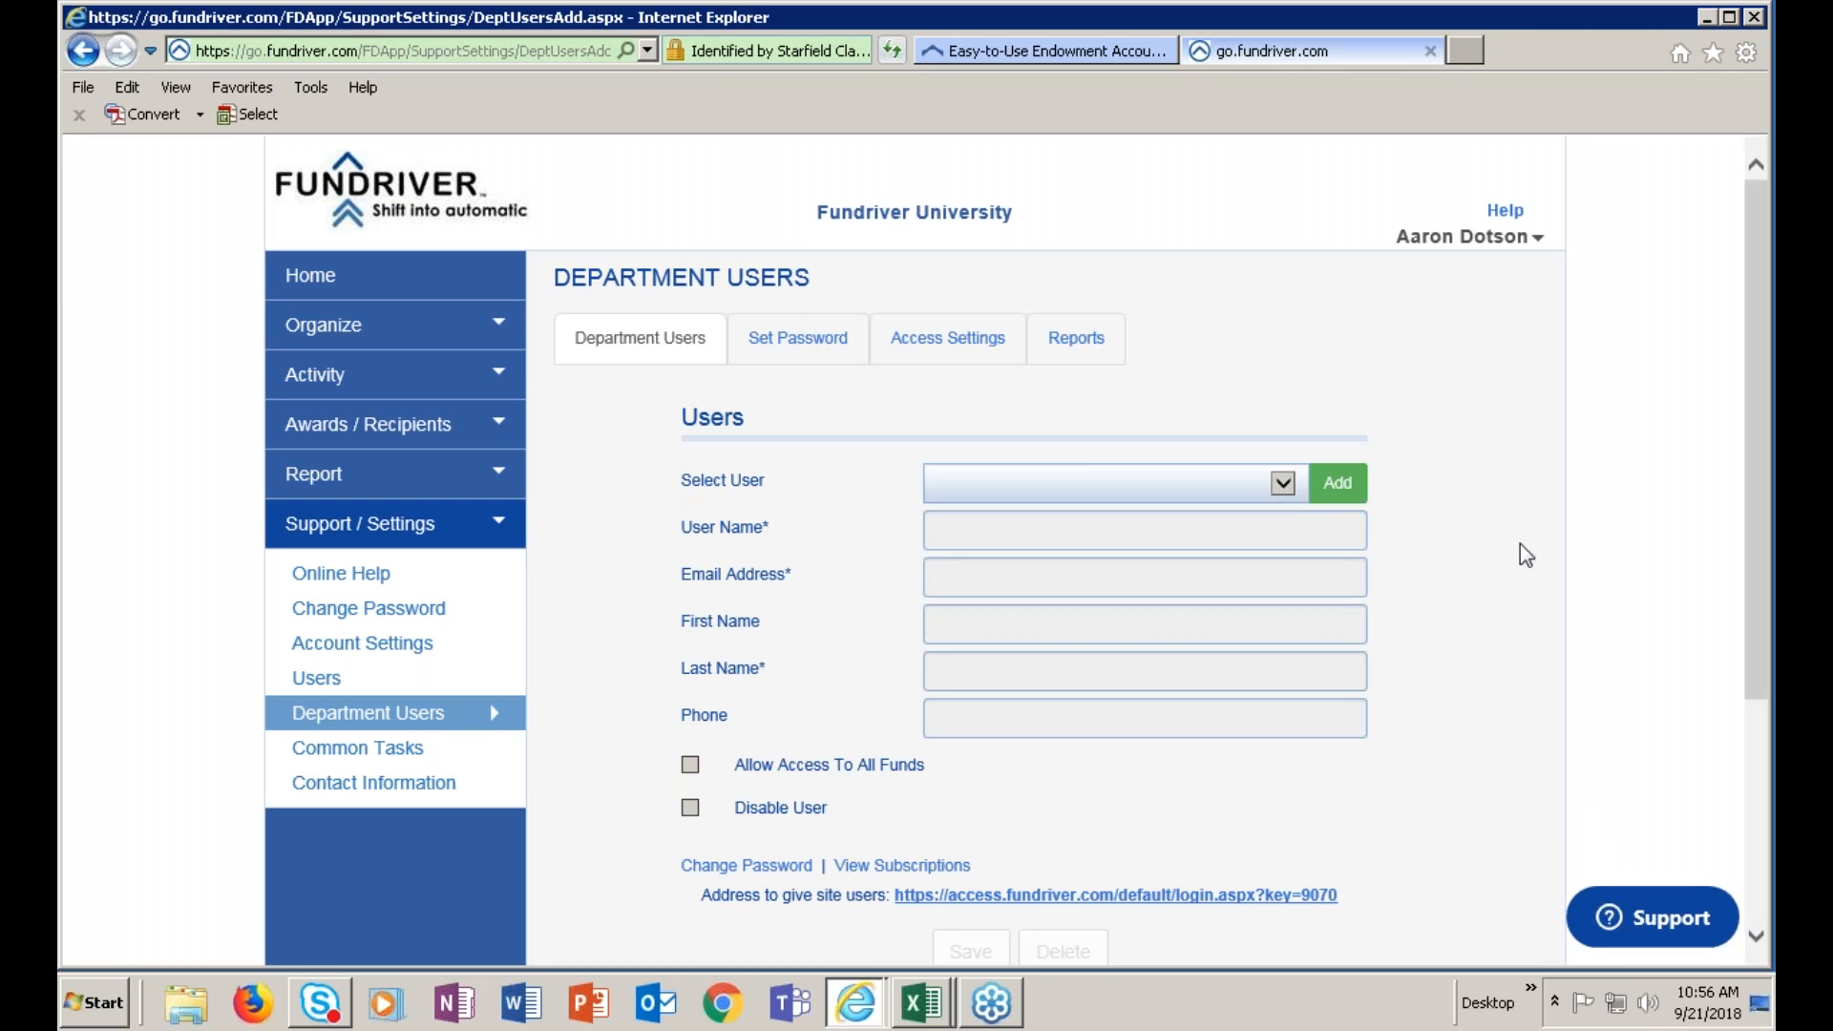
click(1289, 489)
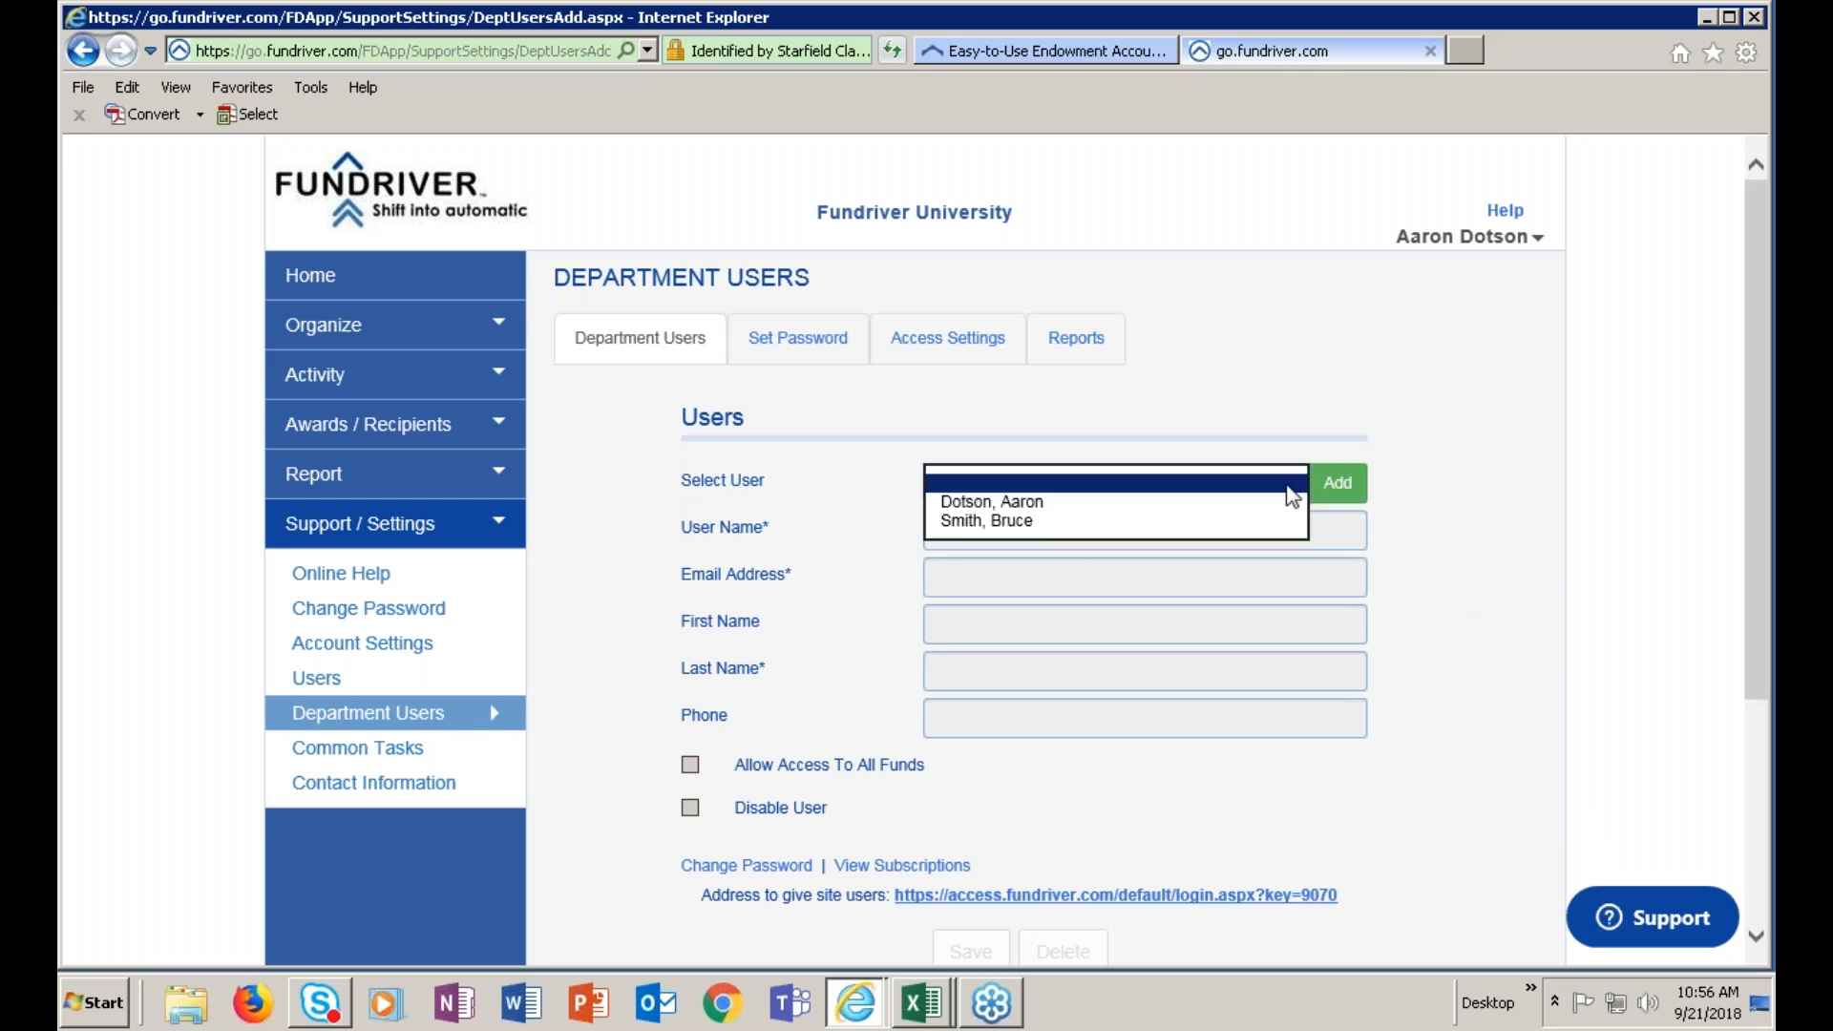
click(1043, 496)
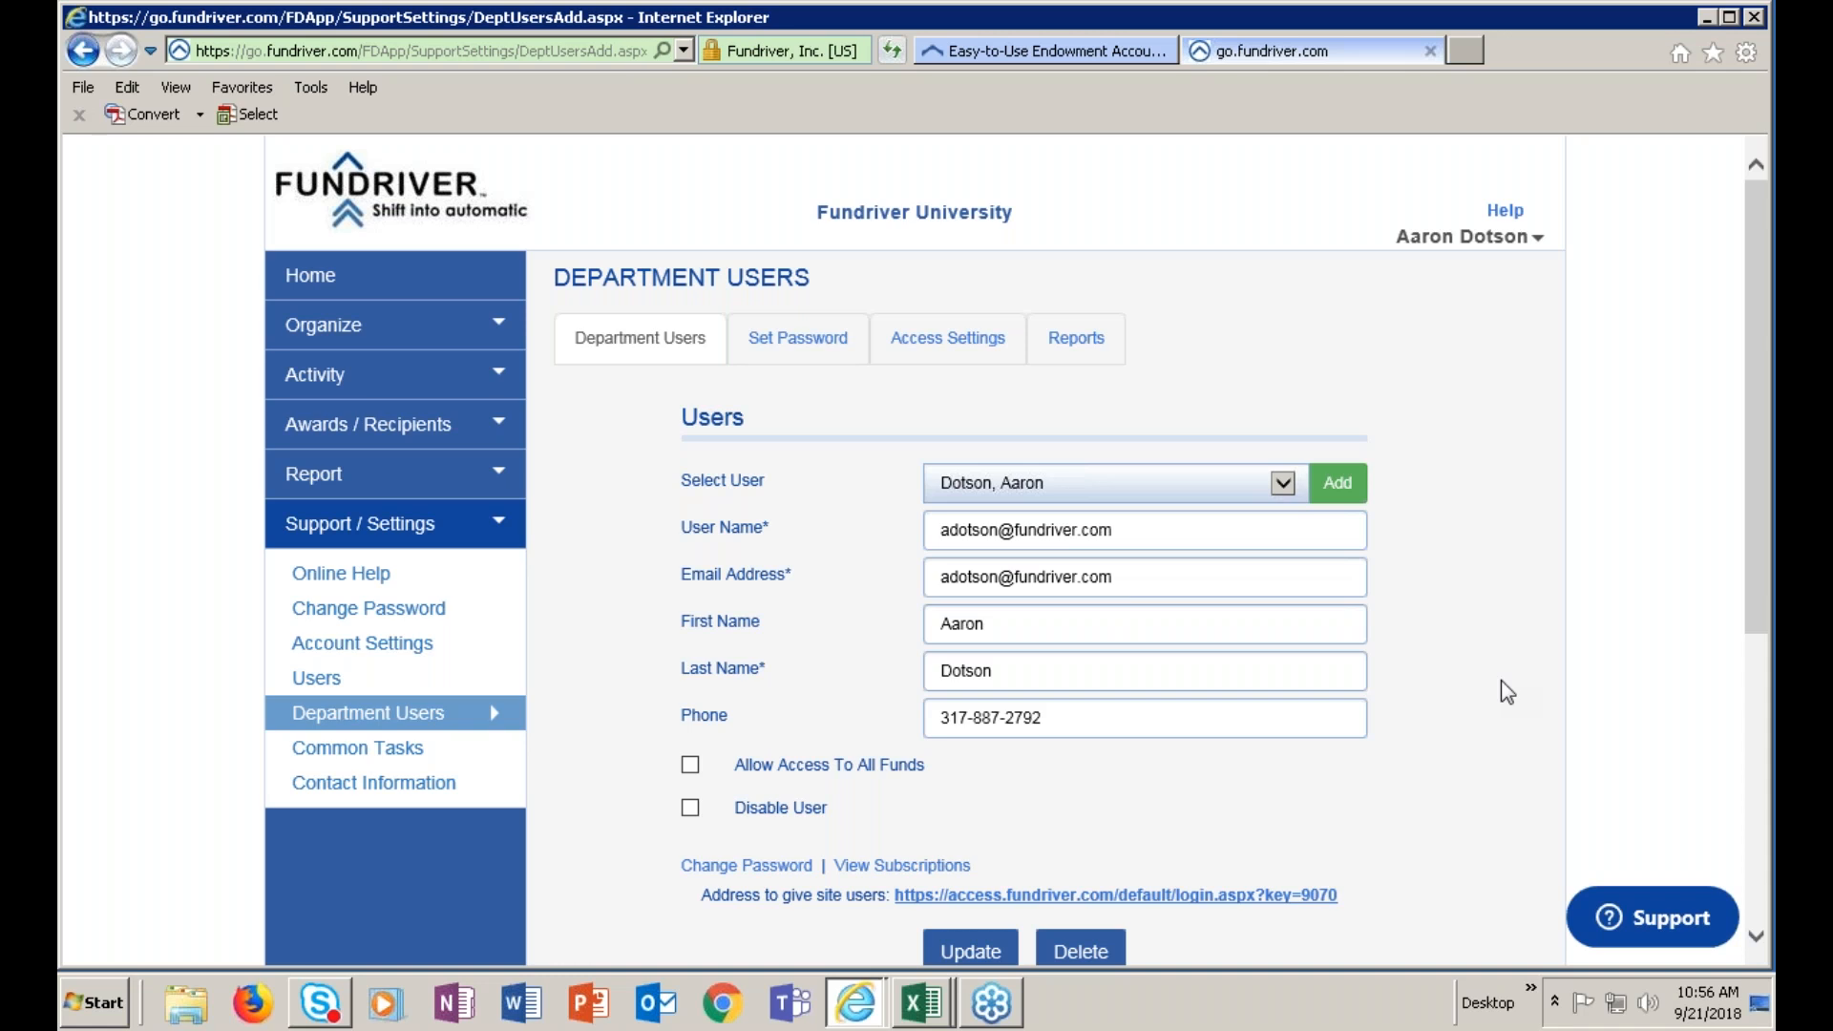
scroll(1509, 690, down, 2)
scroll(1509, 690, down, 2)
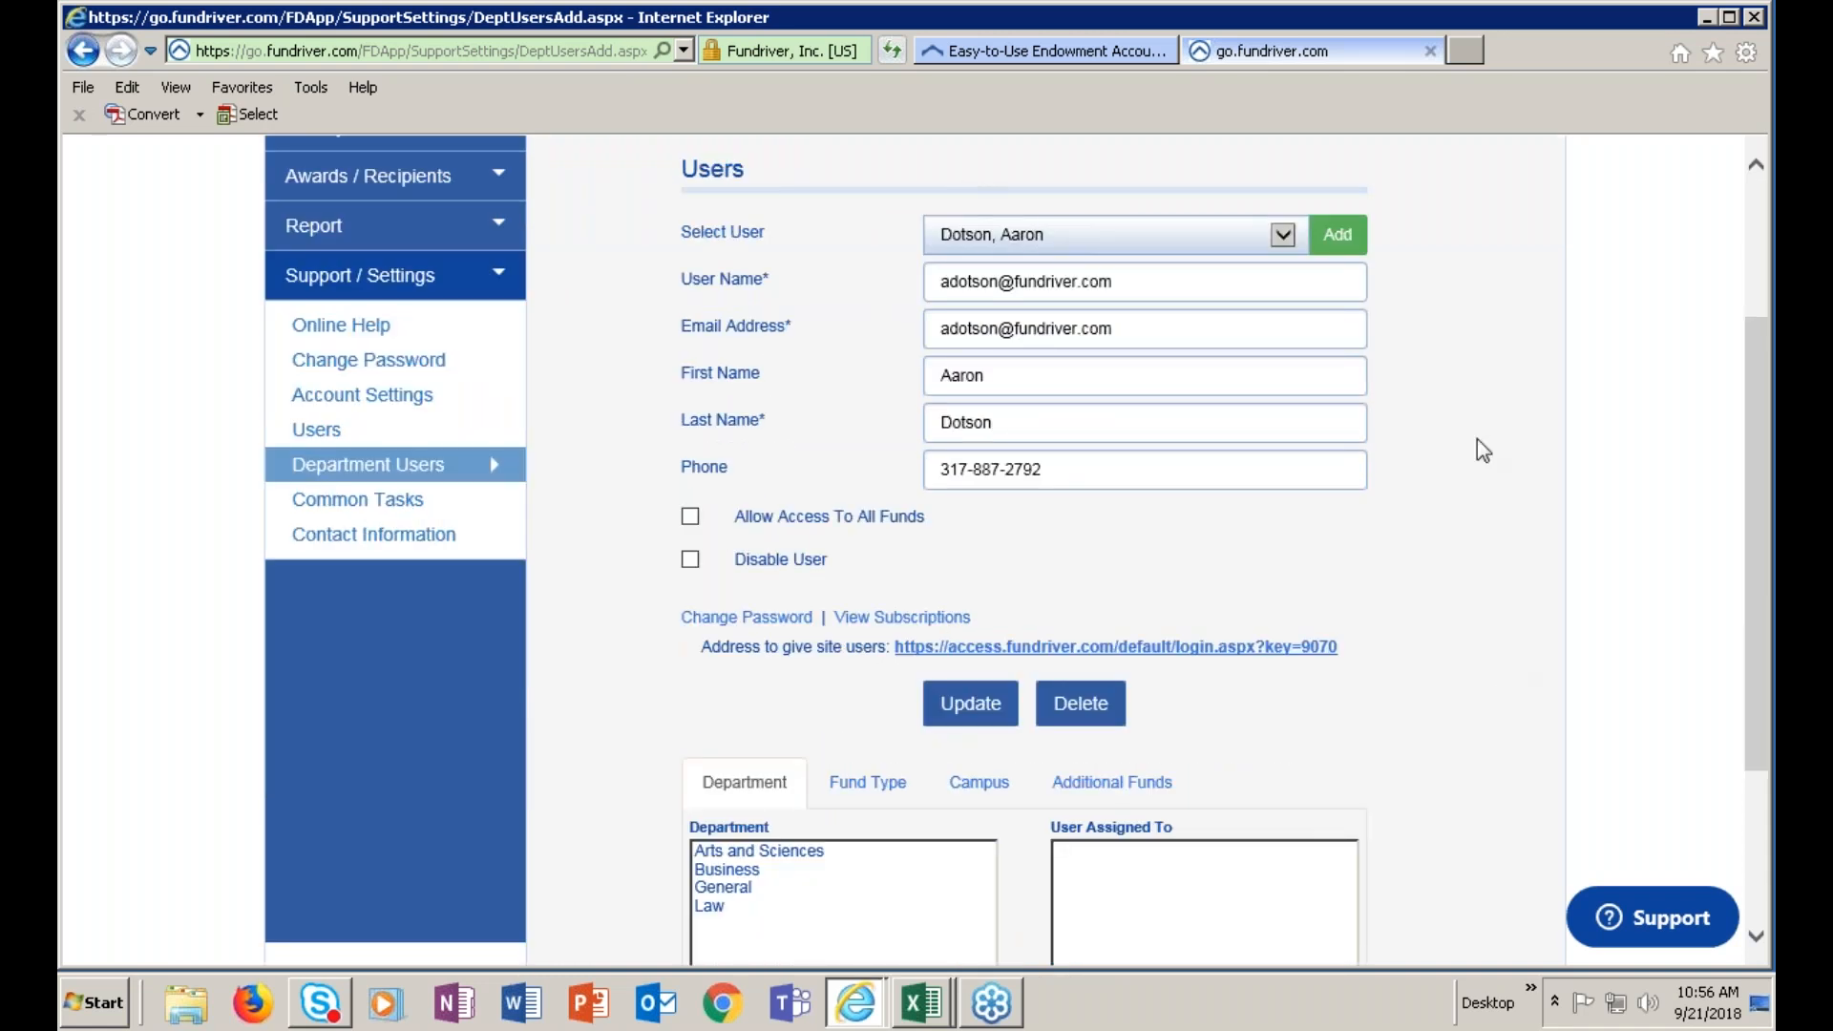
scroll(1483, 450, down, 5)
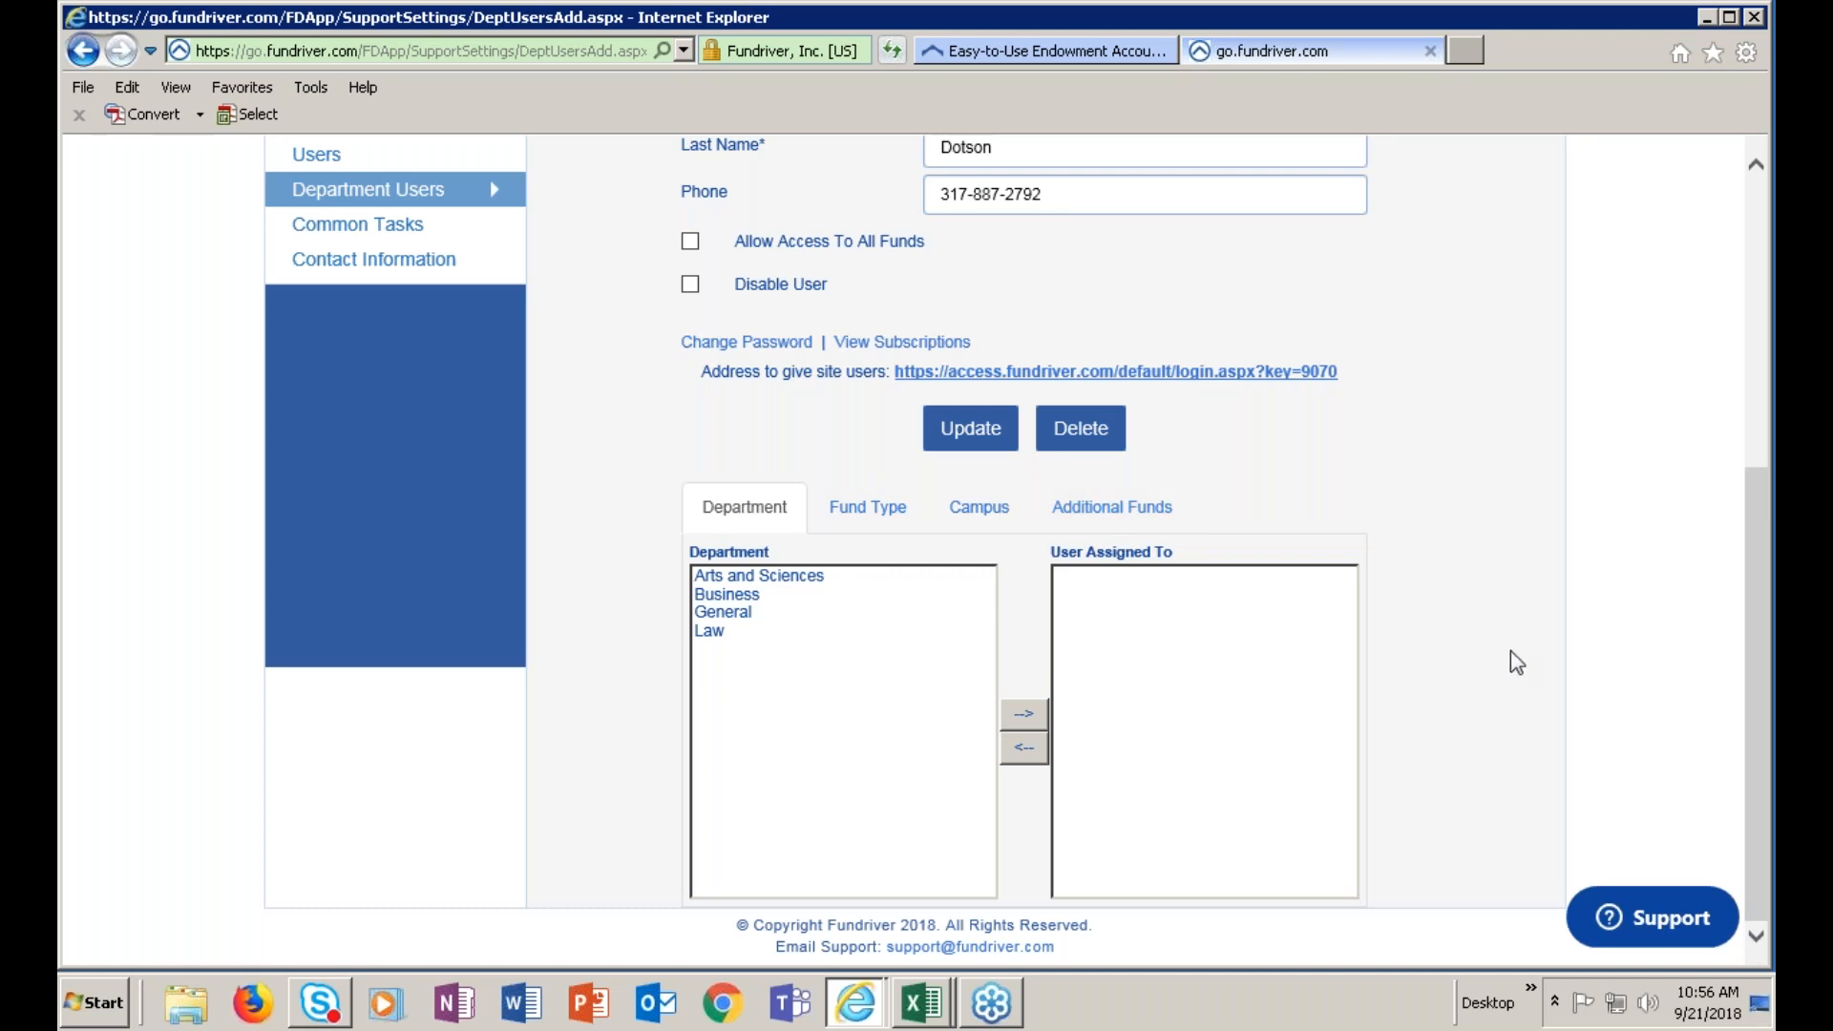
scroll(1510, 659, up, 4)
scroll(1479, 668, up, 1)
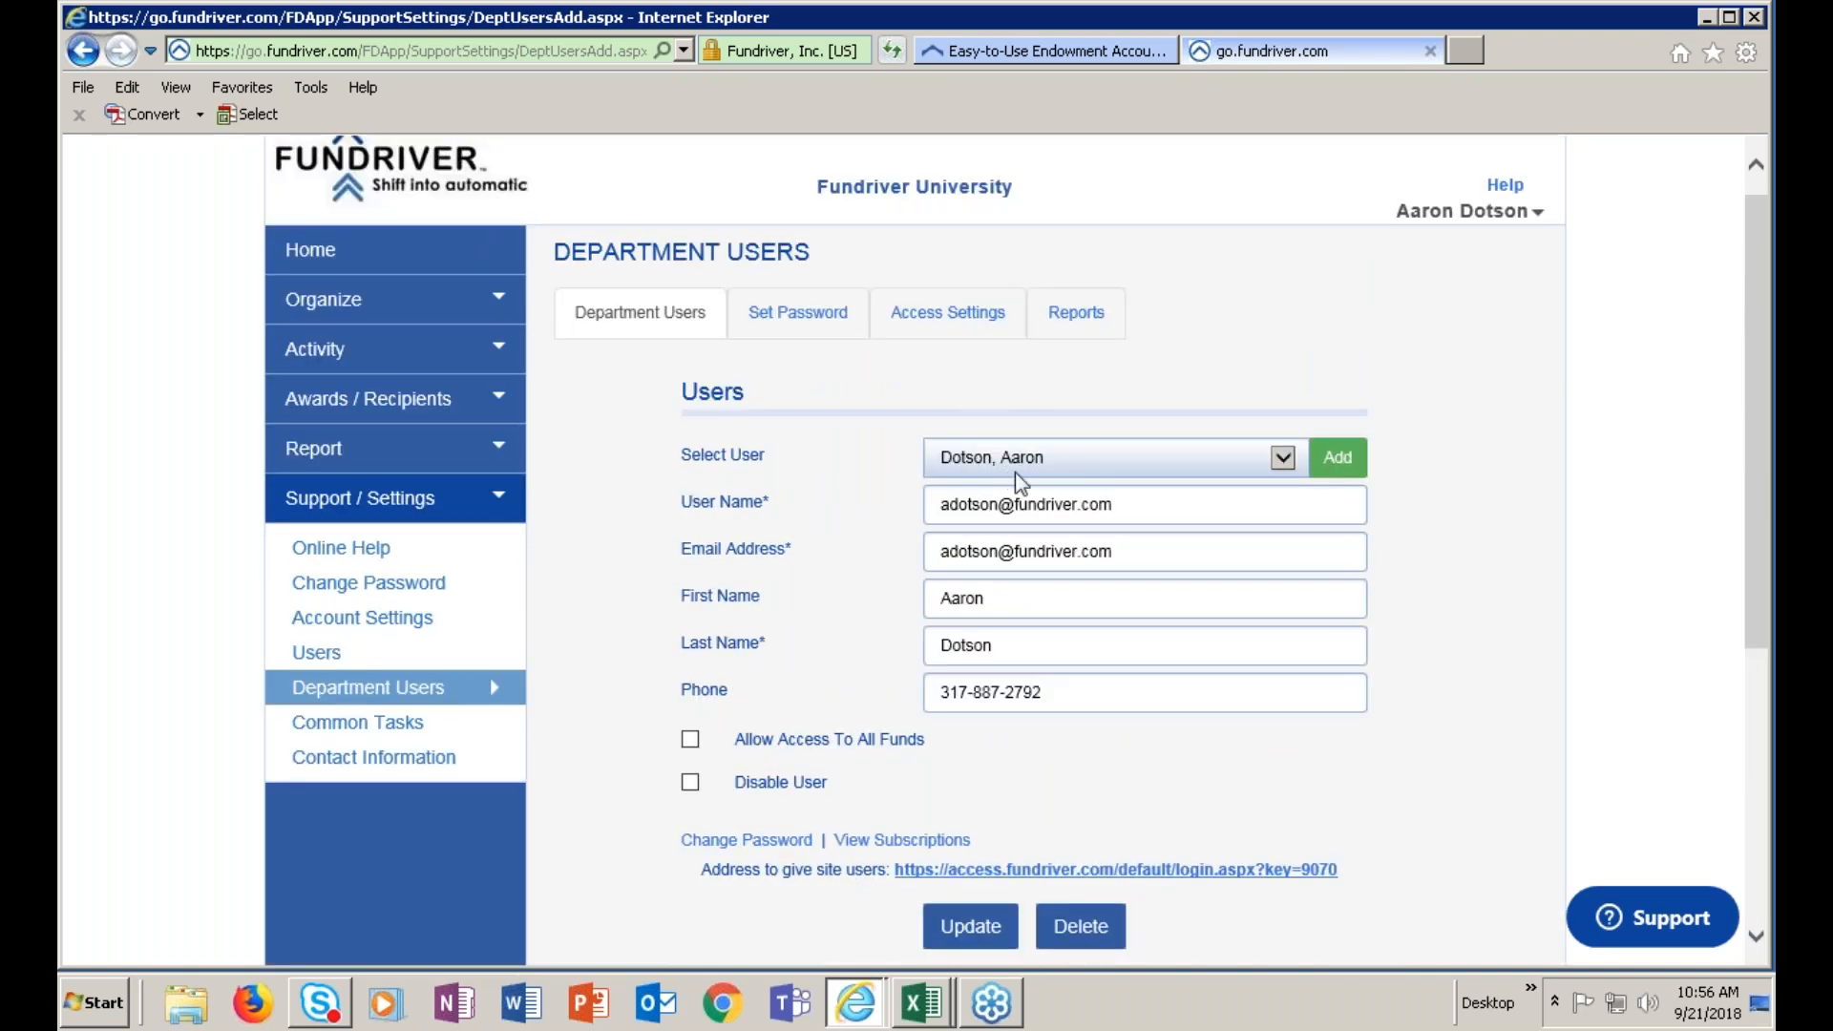
Assign the selected department user to the Arts and Sciences department and save the user's record
scroll(1440, 687, down, 4)
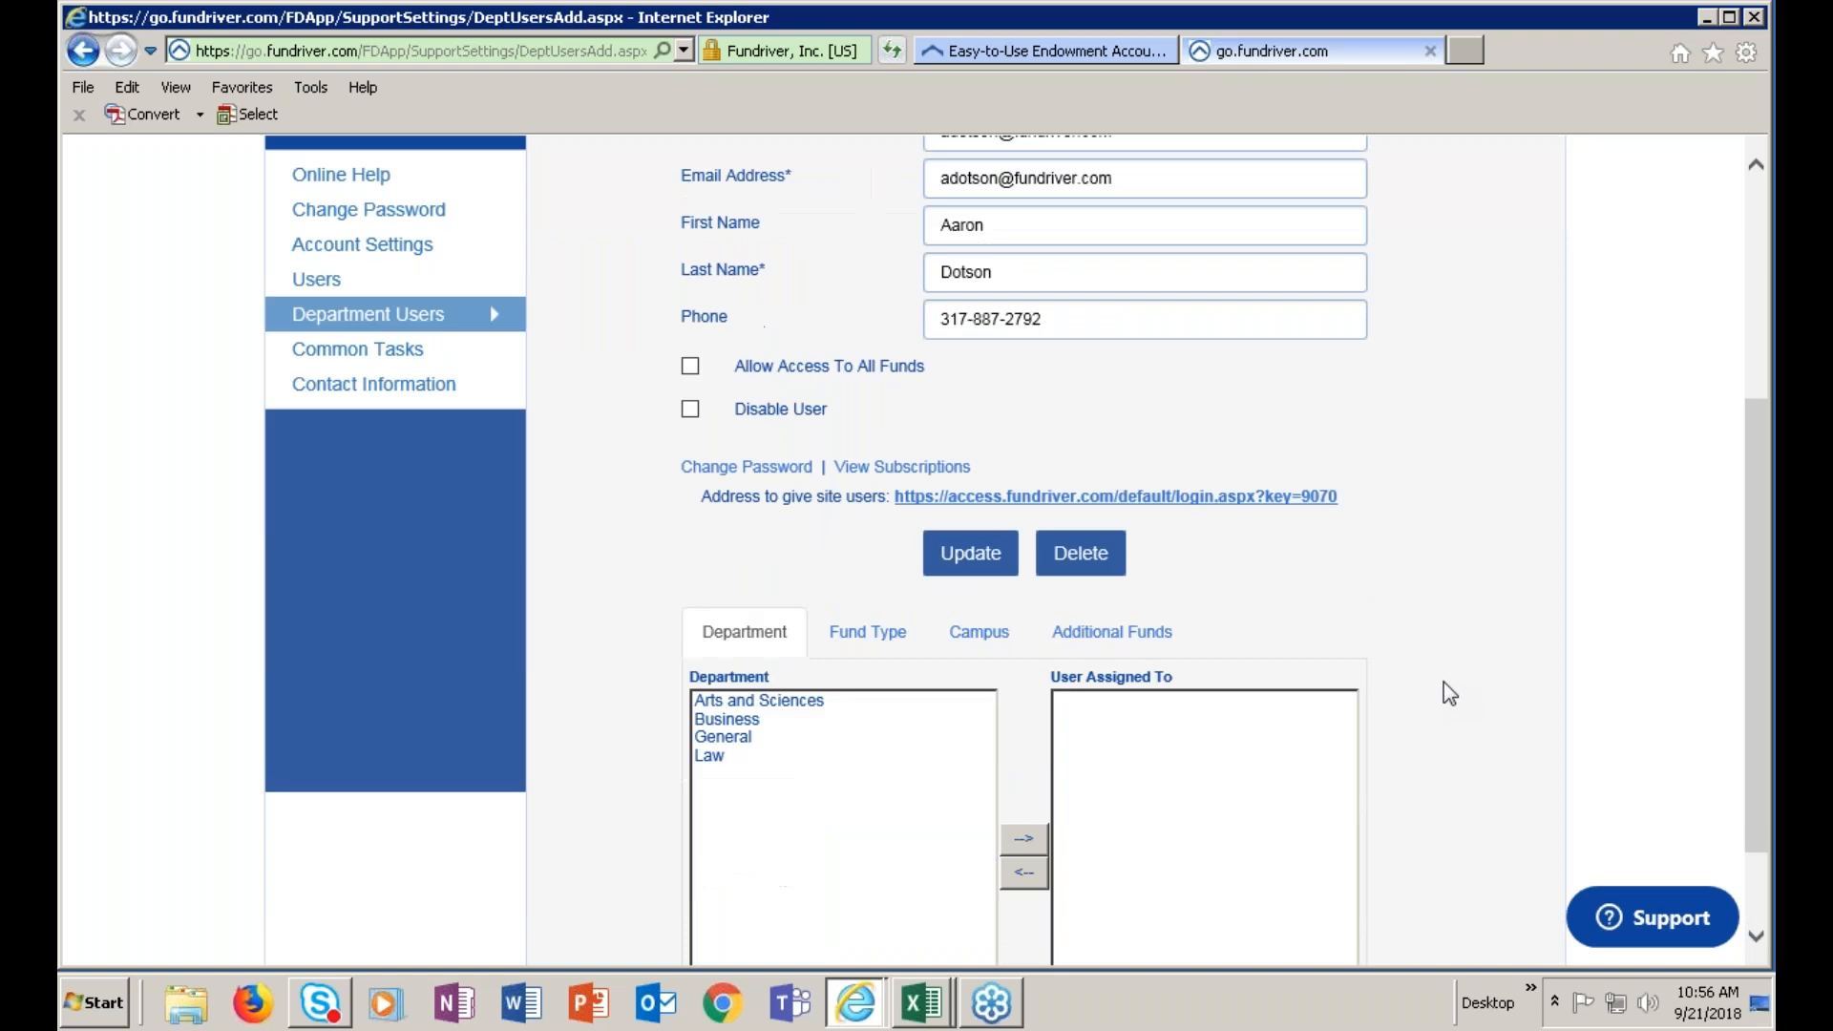
click(809, 577)
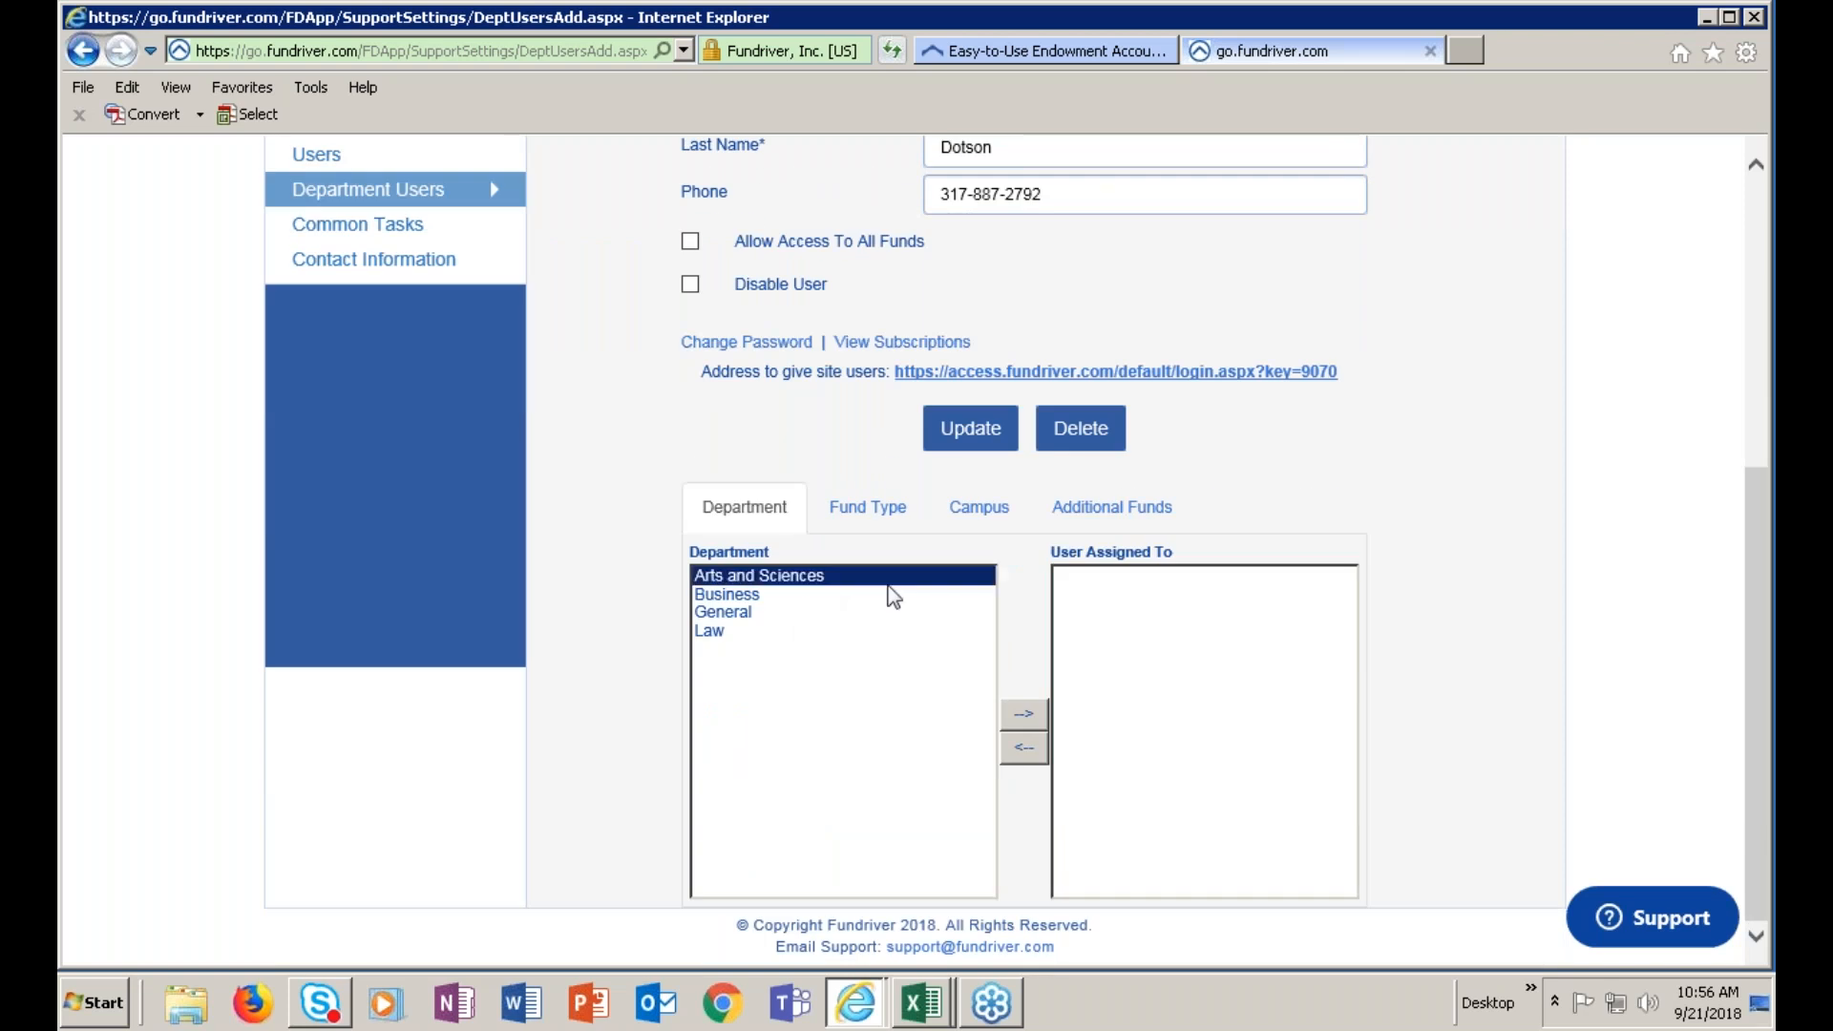
click(1023, 714)
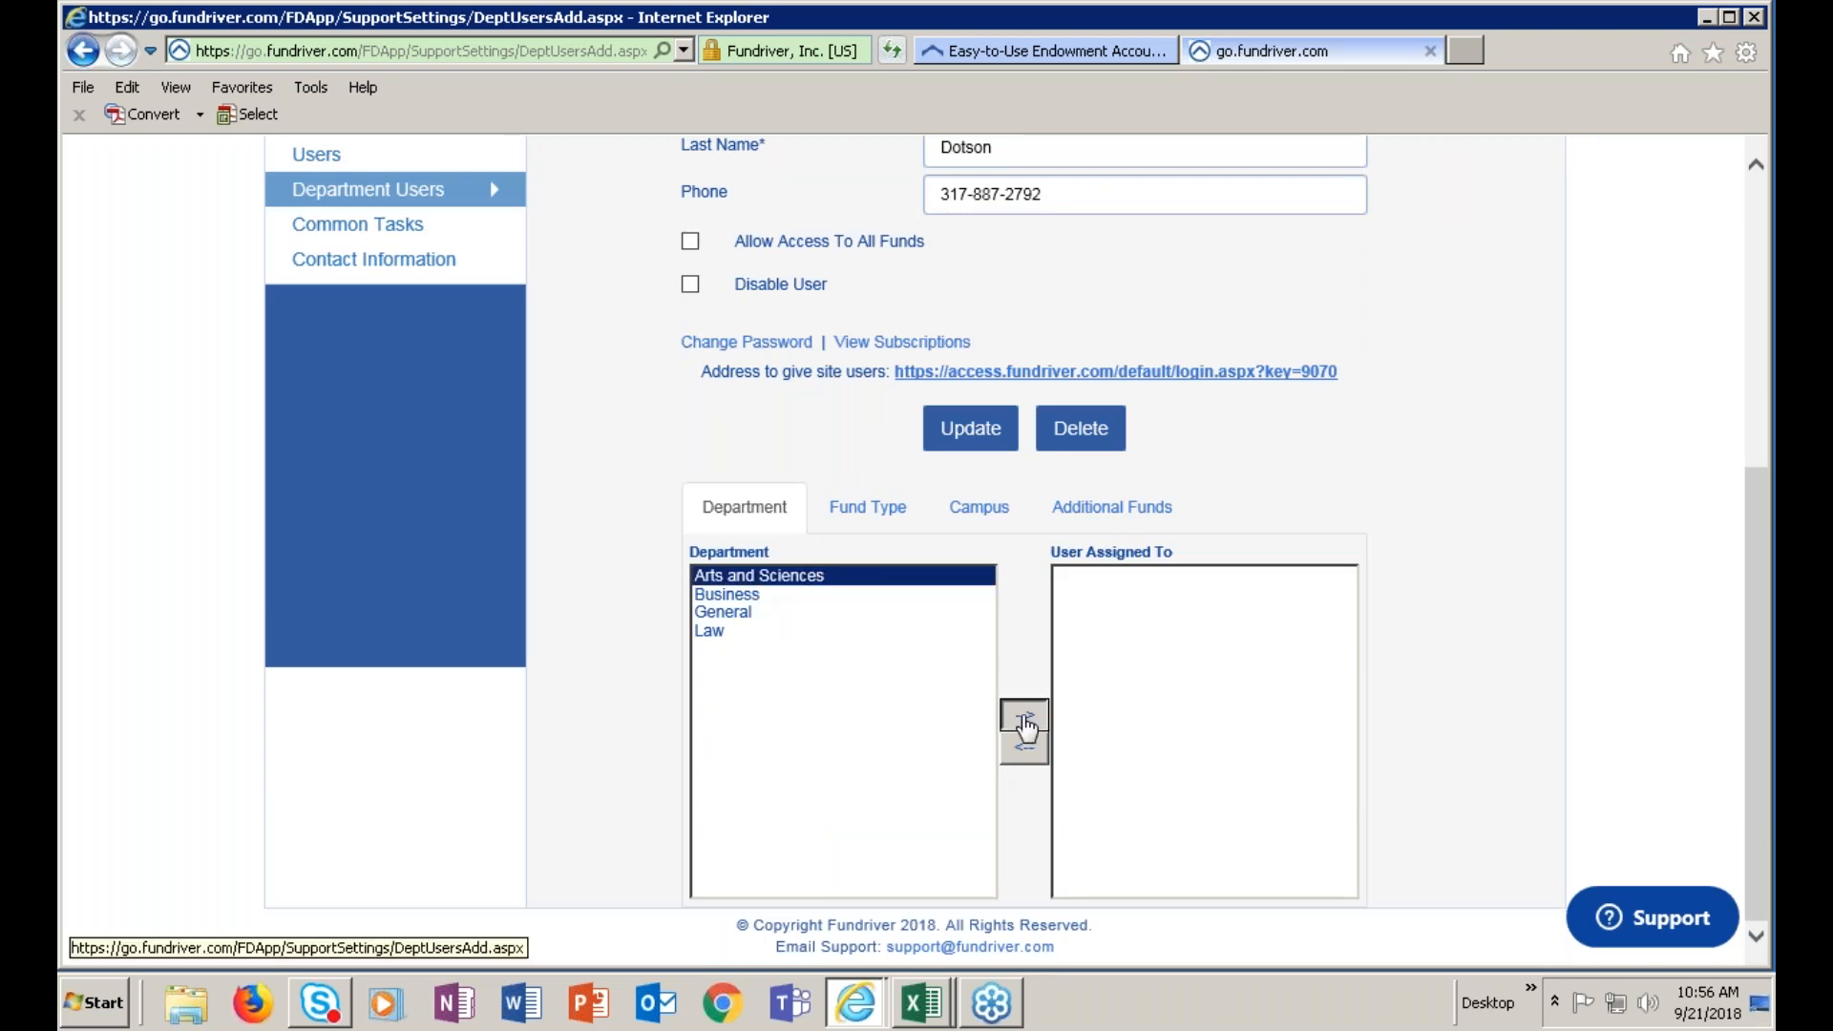
scroll(1513, 714, down, 3)
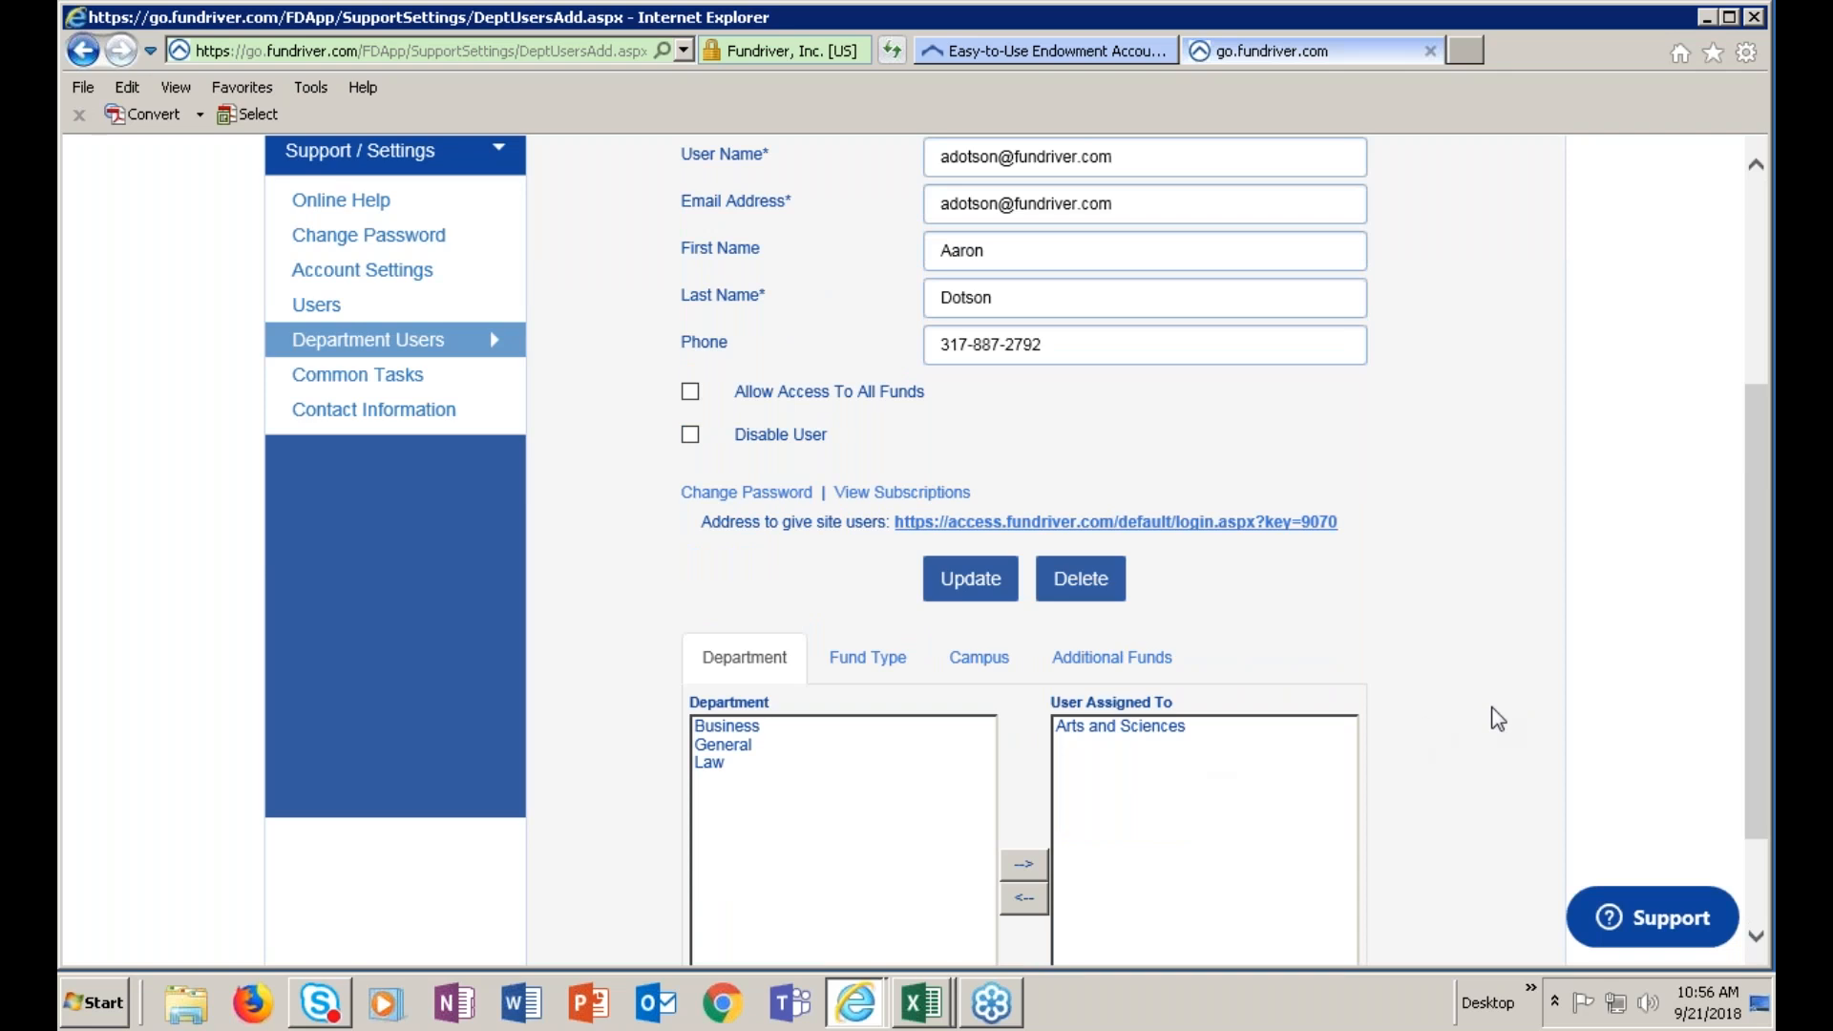
scroll(955, 745, up, 1)
click(962, 702)
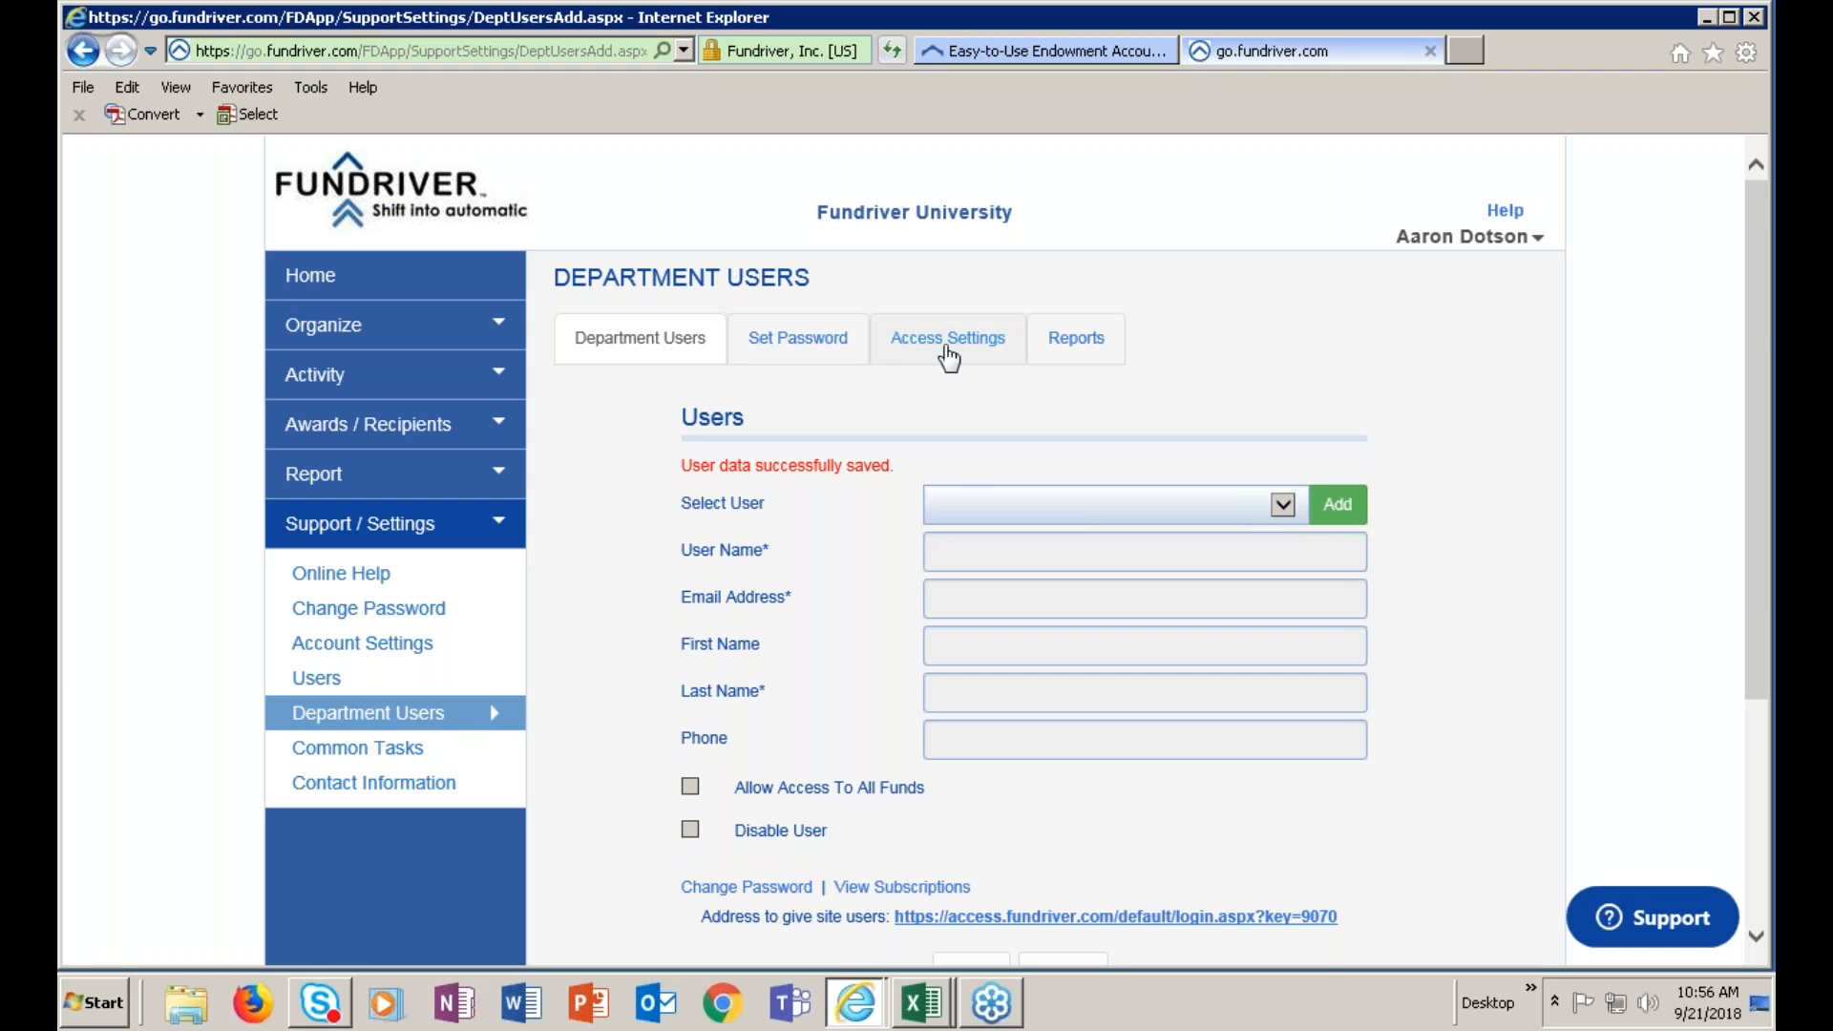
Open the department access settings and review the password rules, assistance contact, login message and document visibility options
click(960, 347)
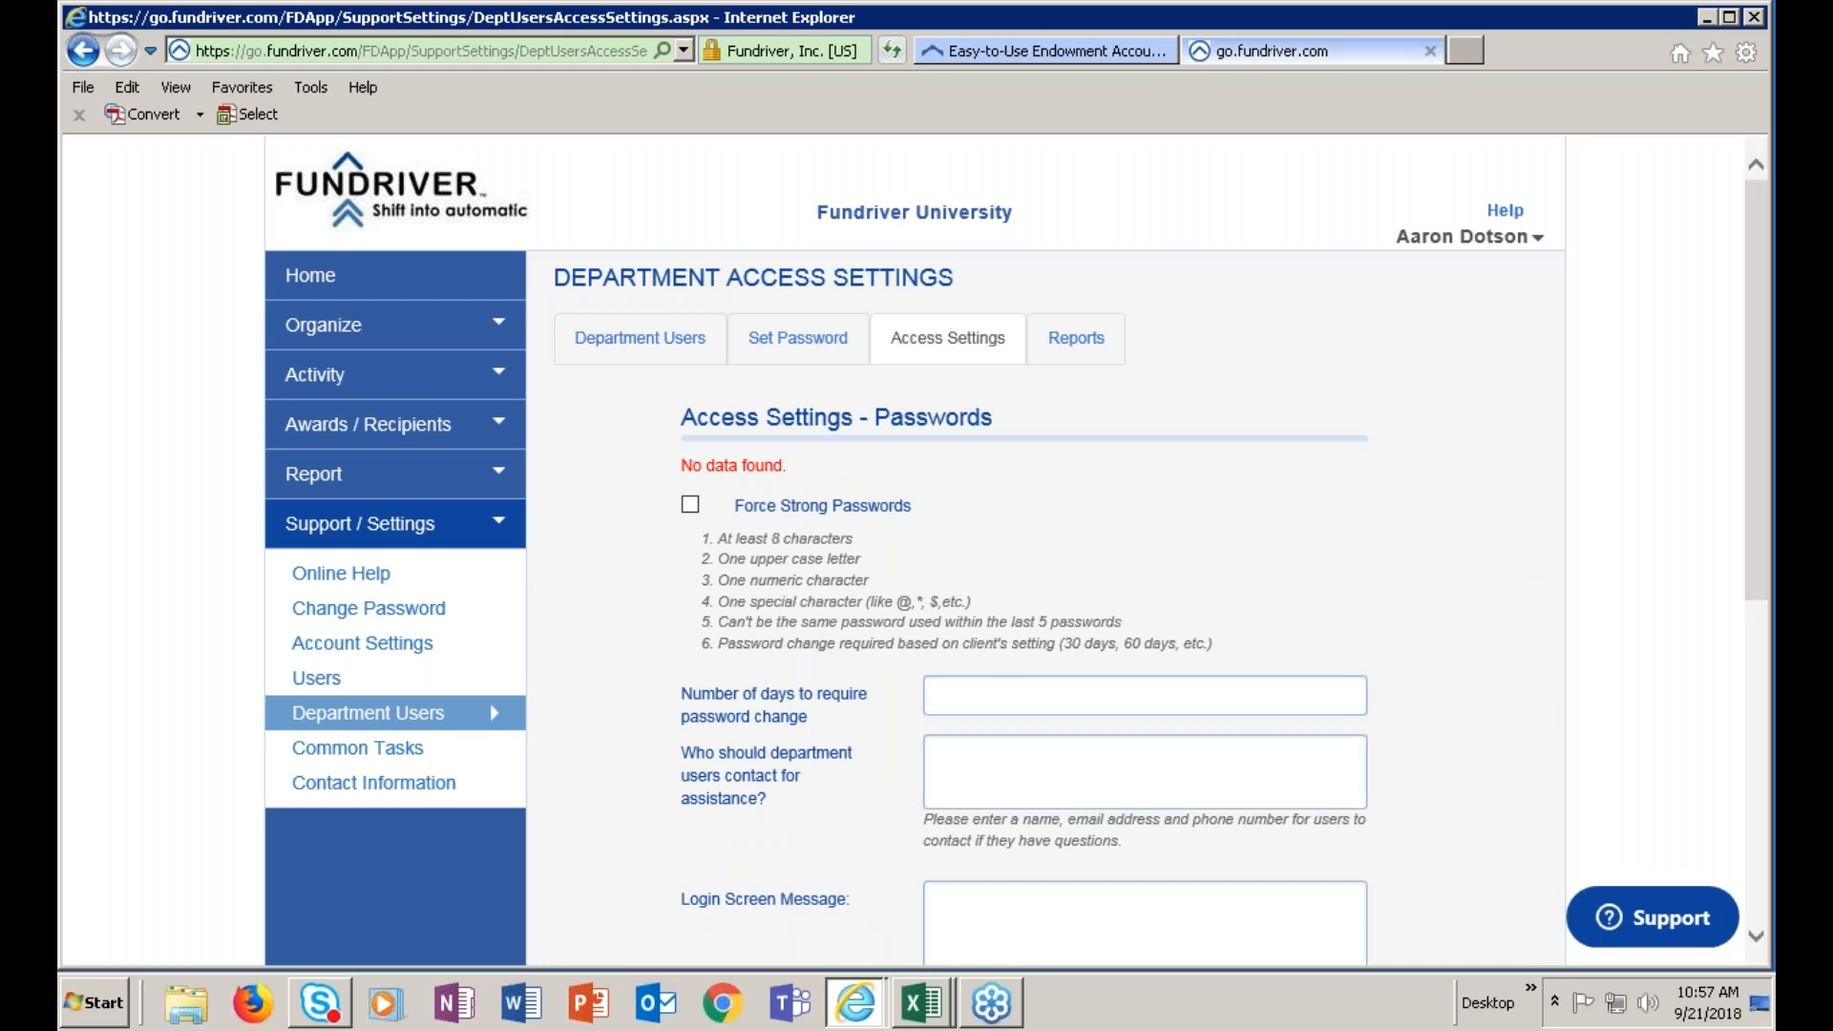
scroll(1406, 509, down, 1)
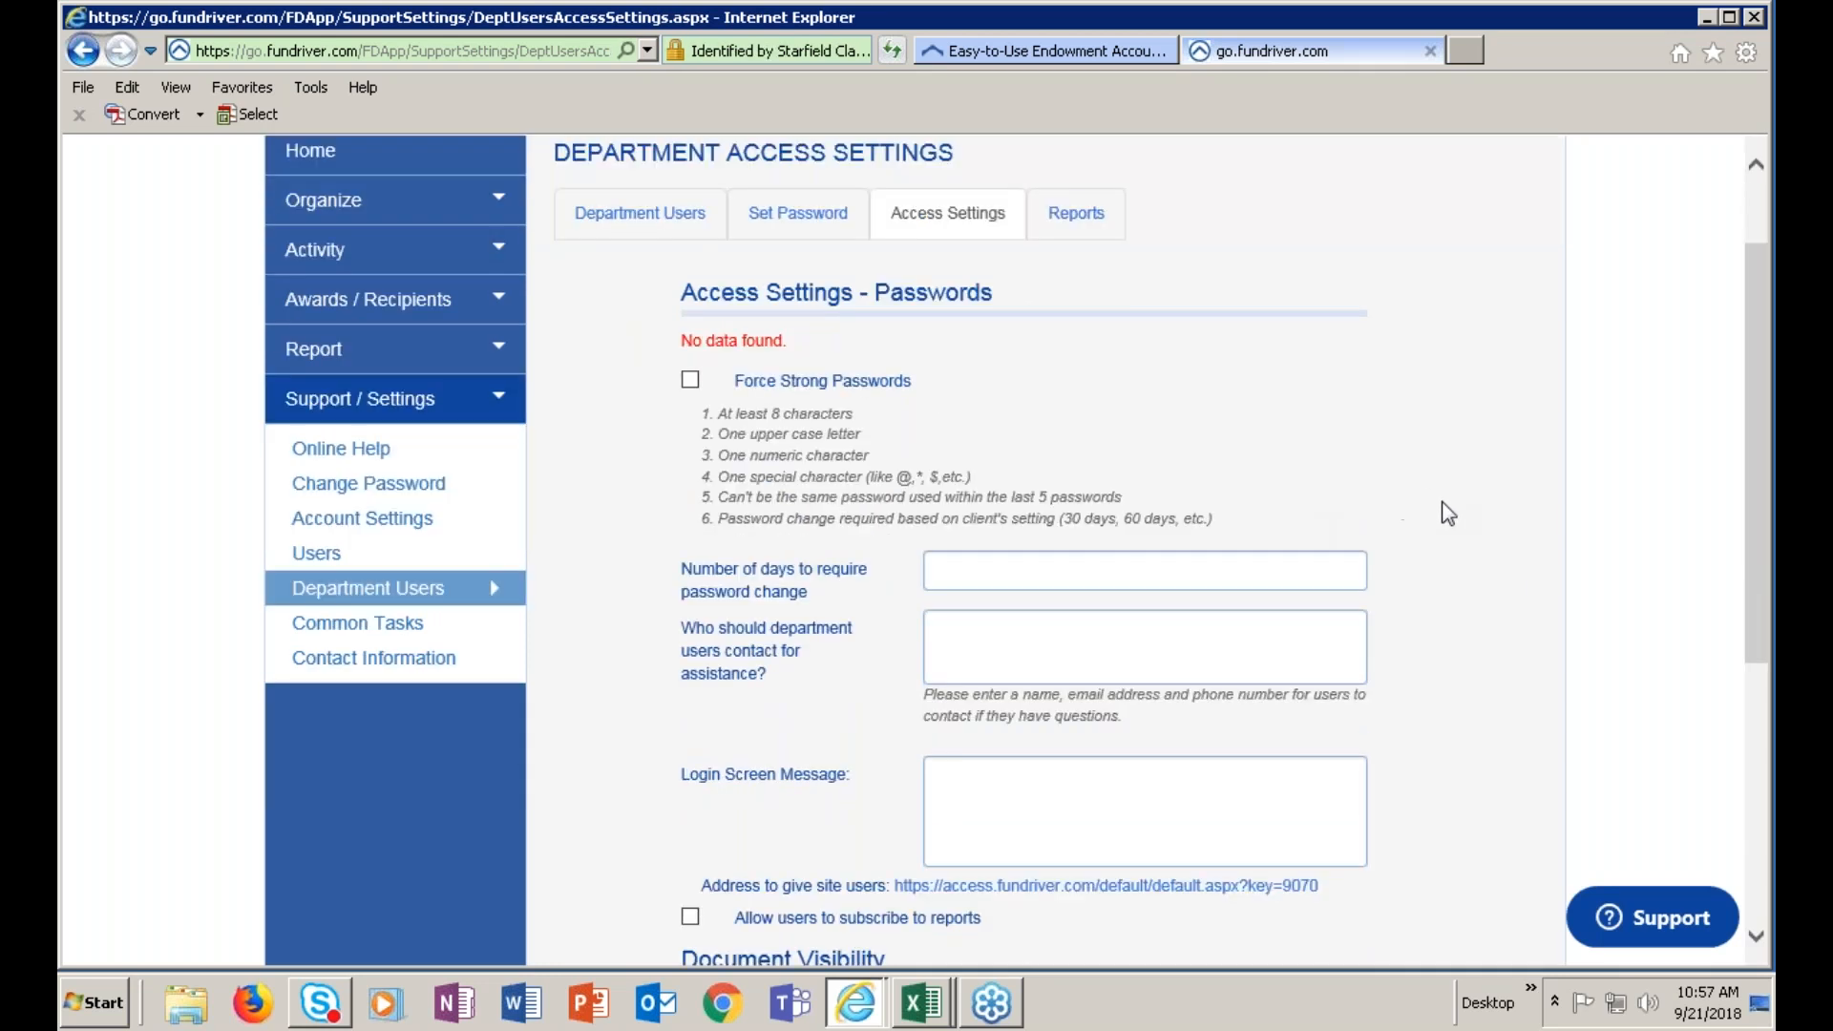
scroll(1449, 514, down, 1)
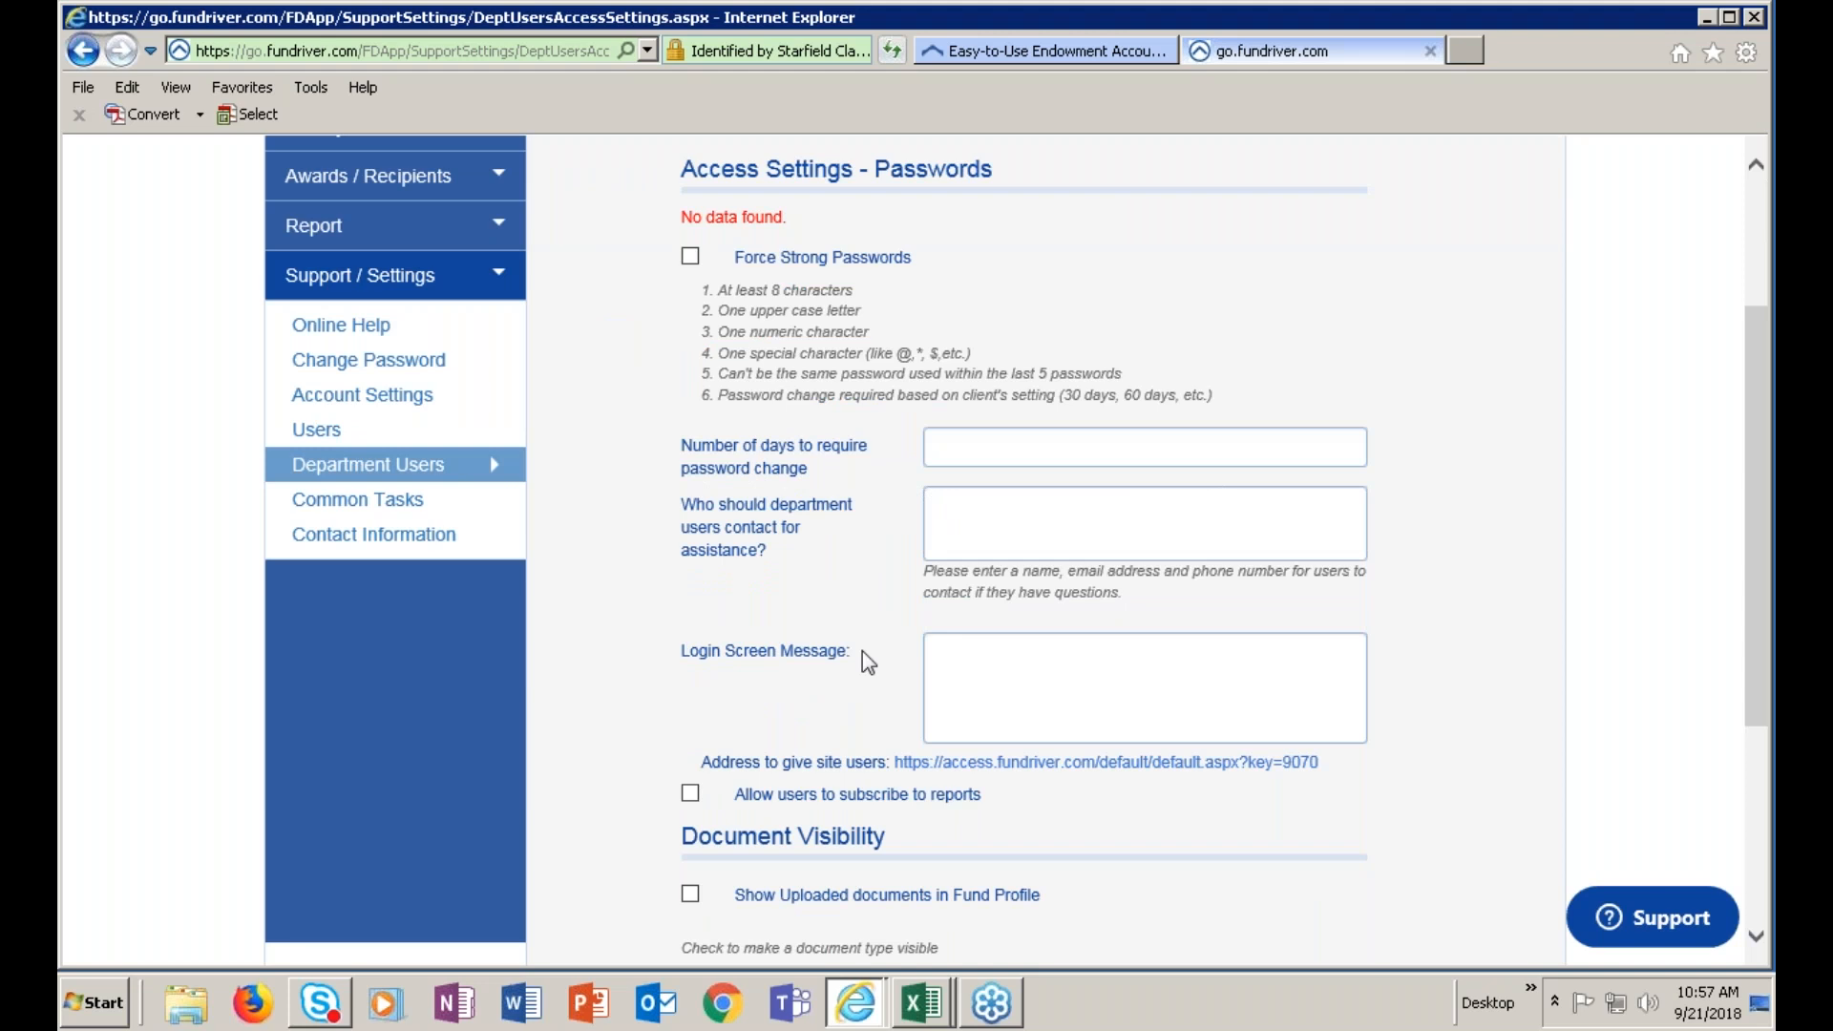
scroll(1421, 687, down, 2)
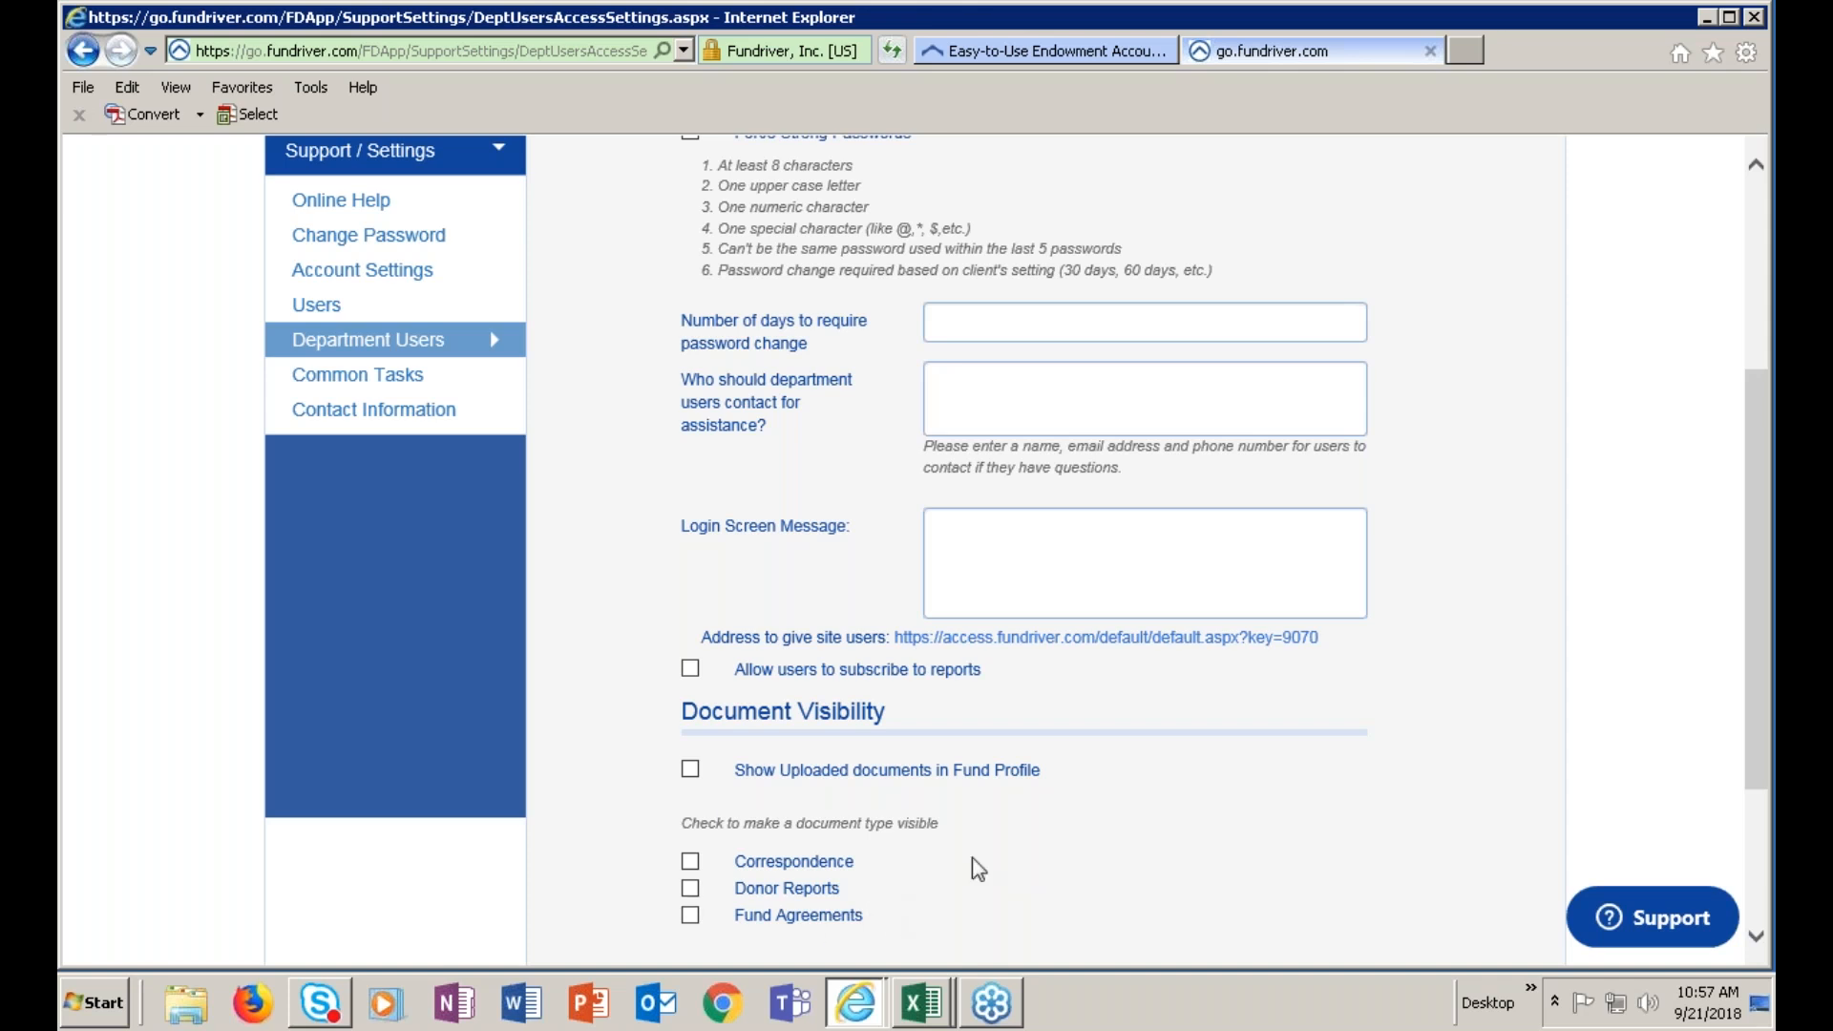
scroll(1416, 777, up, 1)
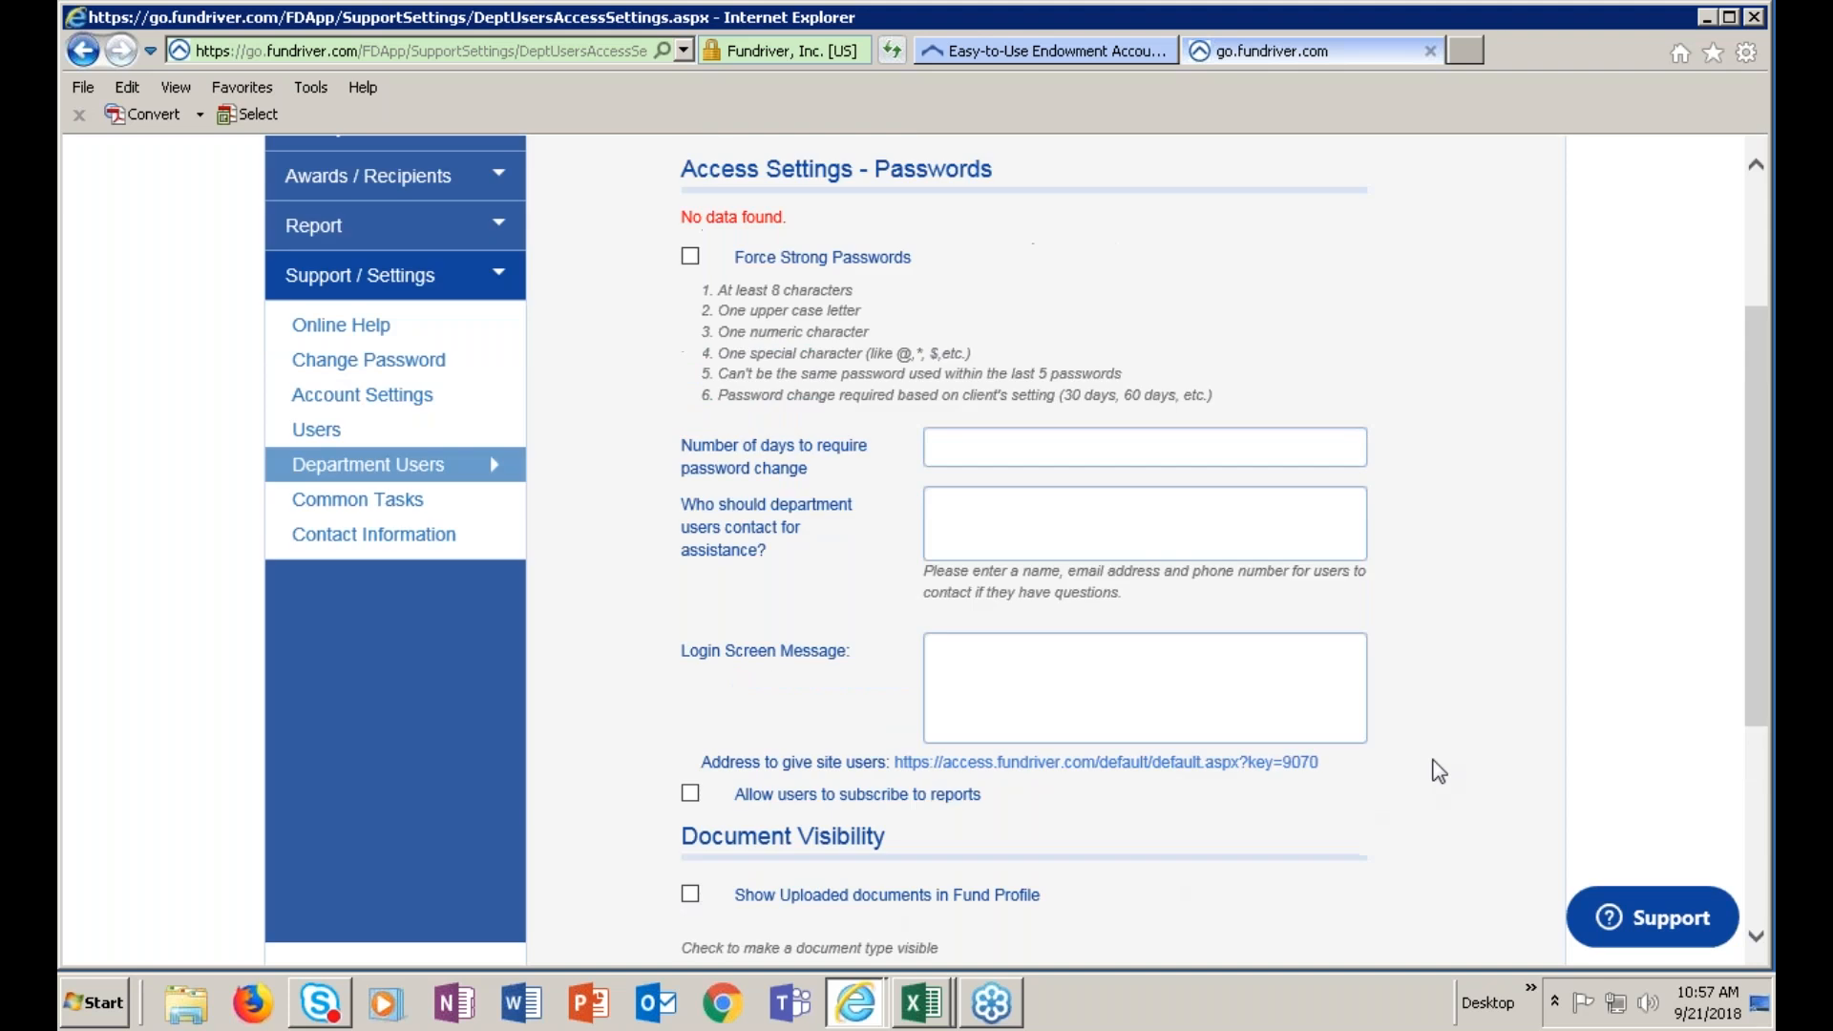
scroll(1439, 771, up, 2)
Set Summary - Investment Pool Transaction Summary Report as the only report displayed to department users and save the selection
click(1076, 348)
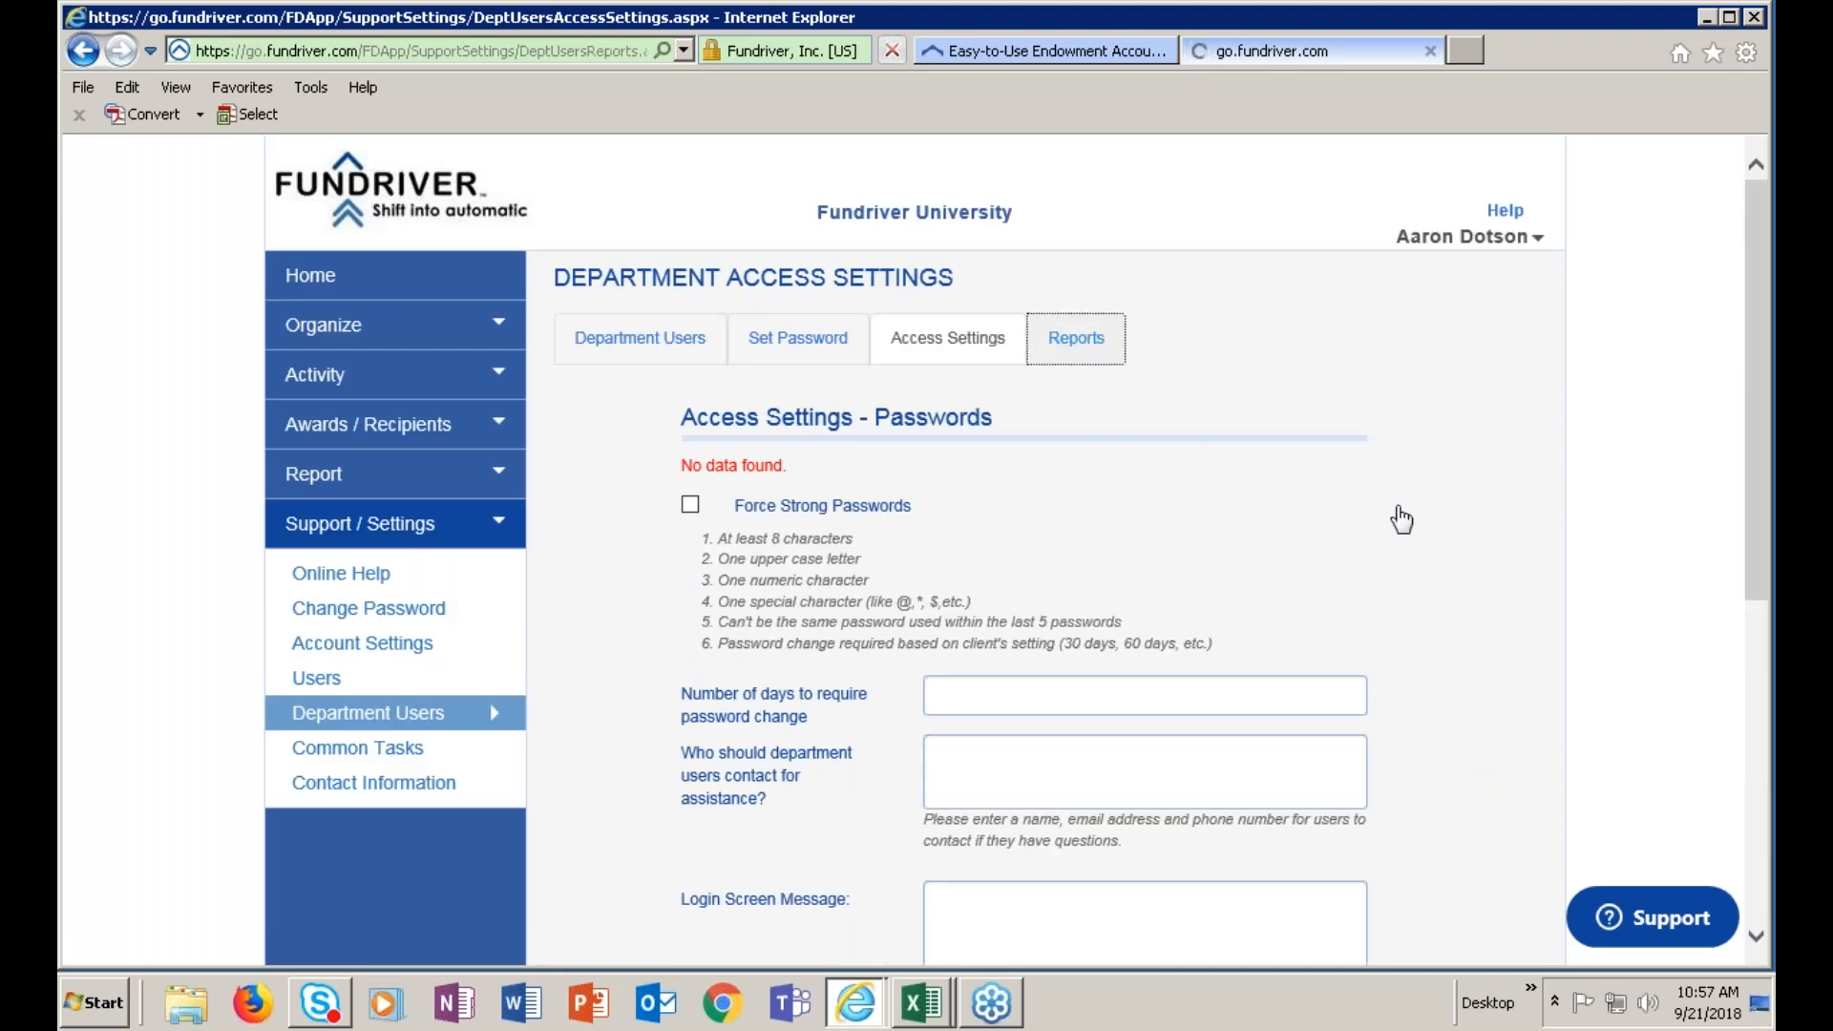
scroll(1414, 516, down, 3)
drag(1381, 404, 1402, 719)
click(701, 739)
click(701, 684)
click(702, 631)
click(702, 576)
click(702, 521)
click(702, 467)
scroll(1456, 551, up, 3)
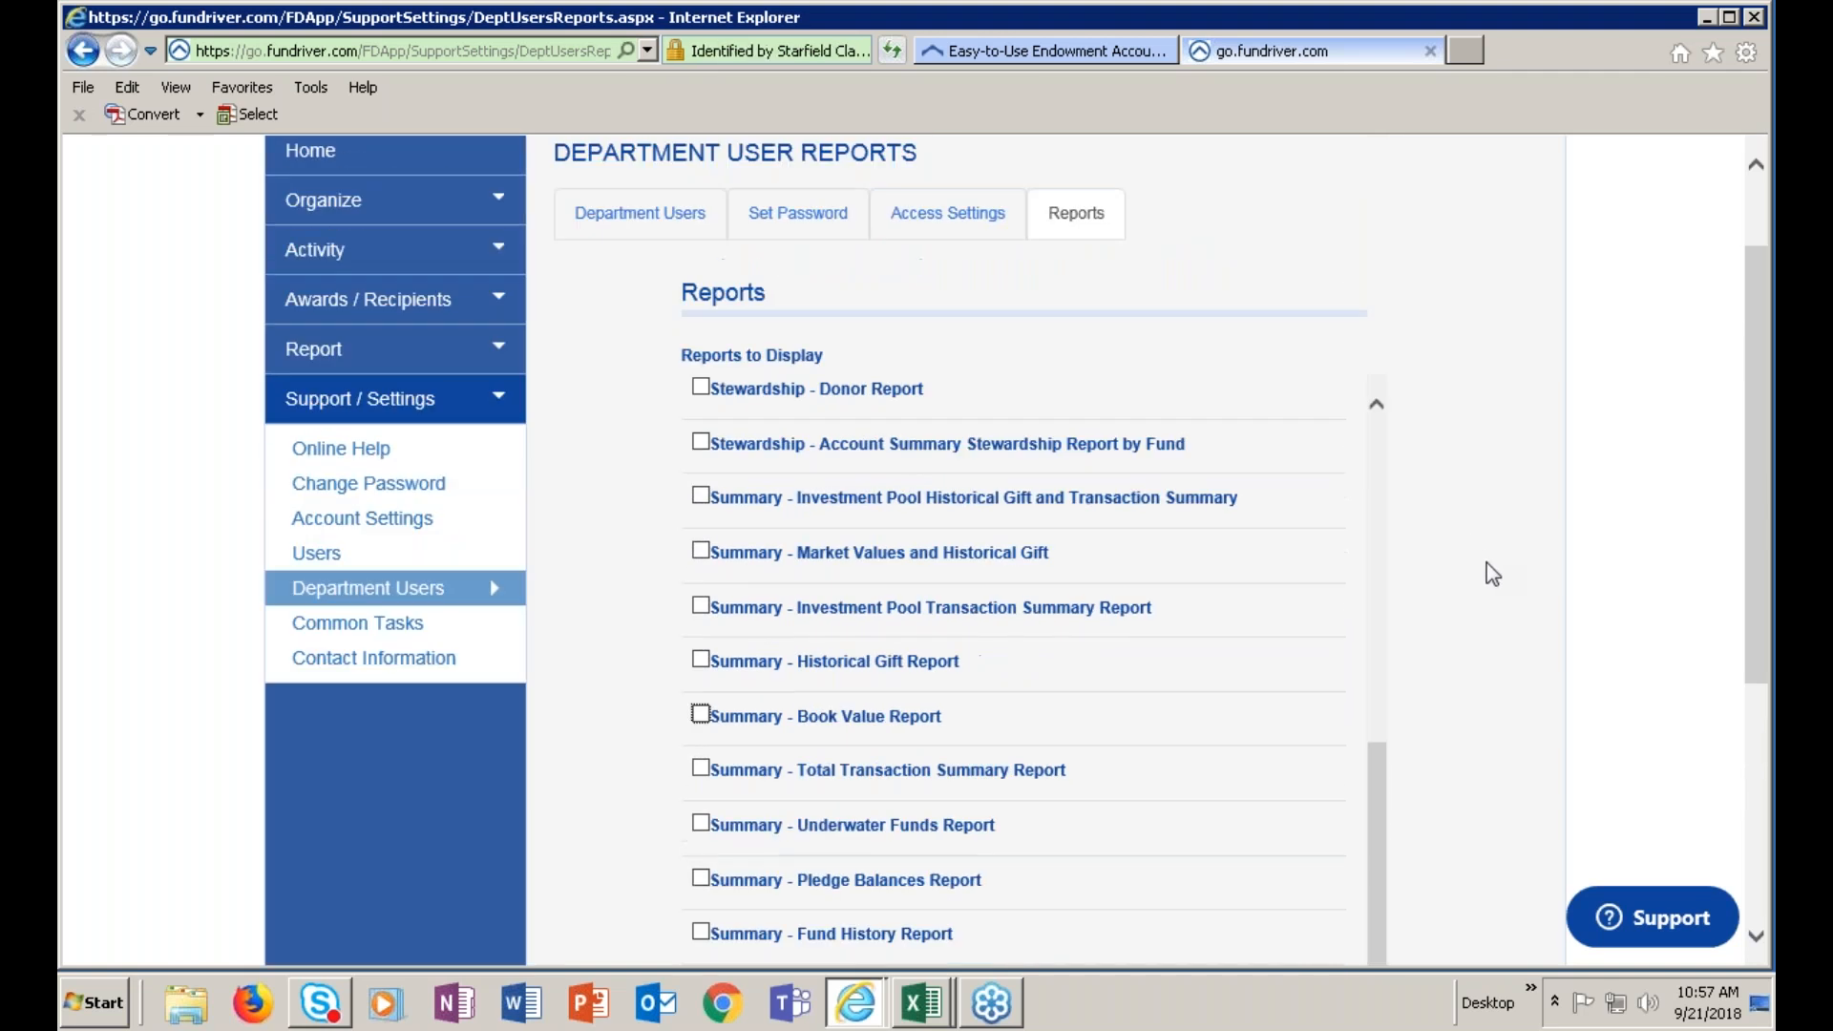
click(701, 606)
scroll(1494, 512, down, 4)
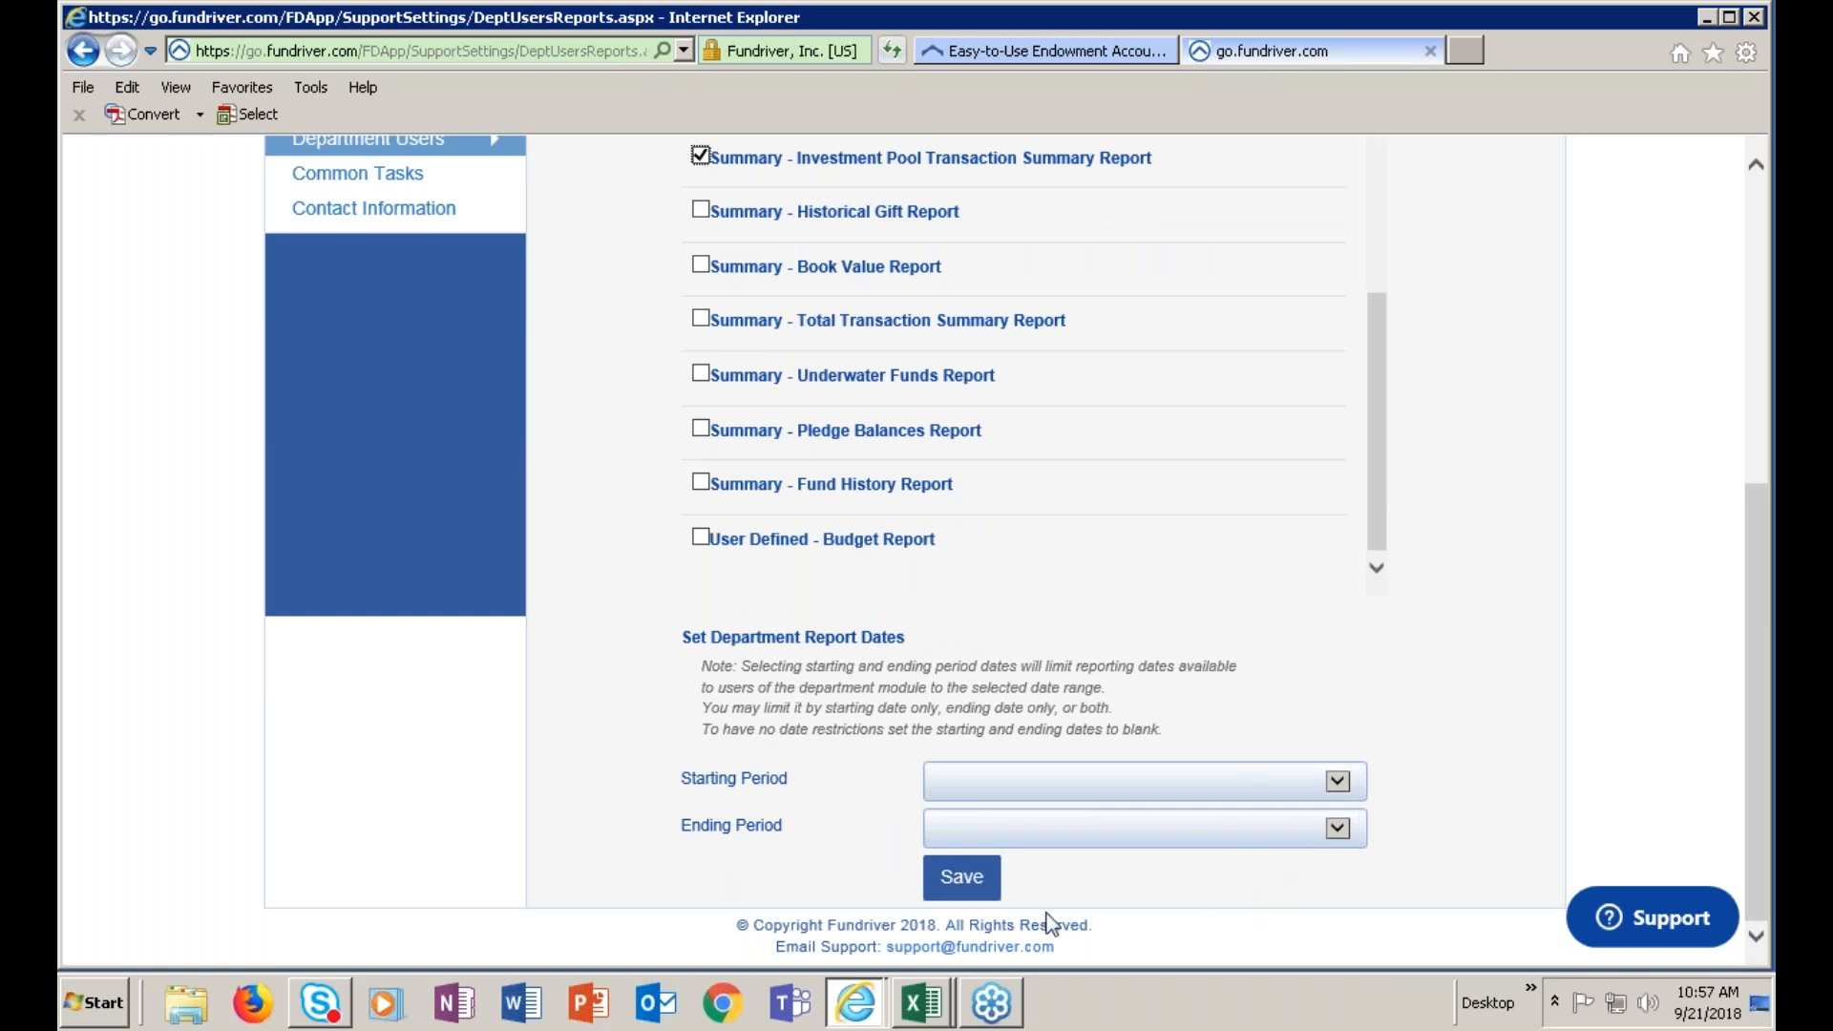
click(964, 884)
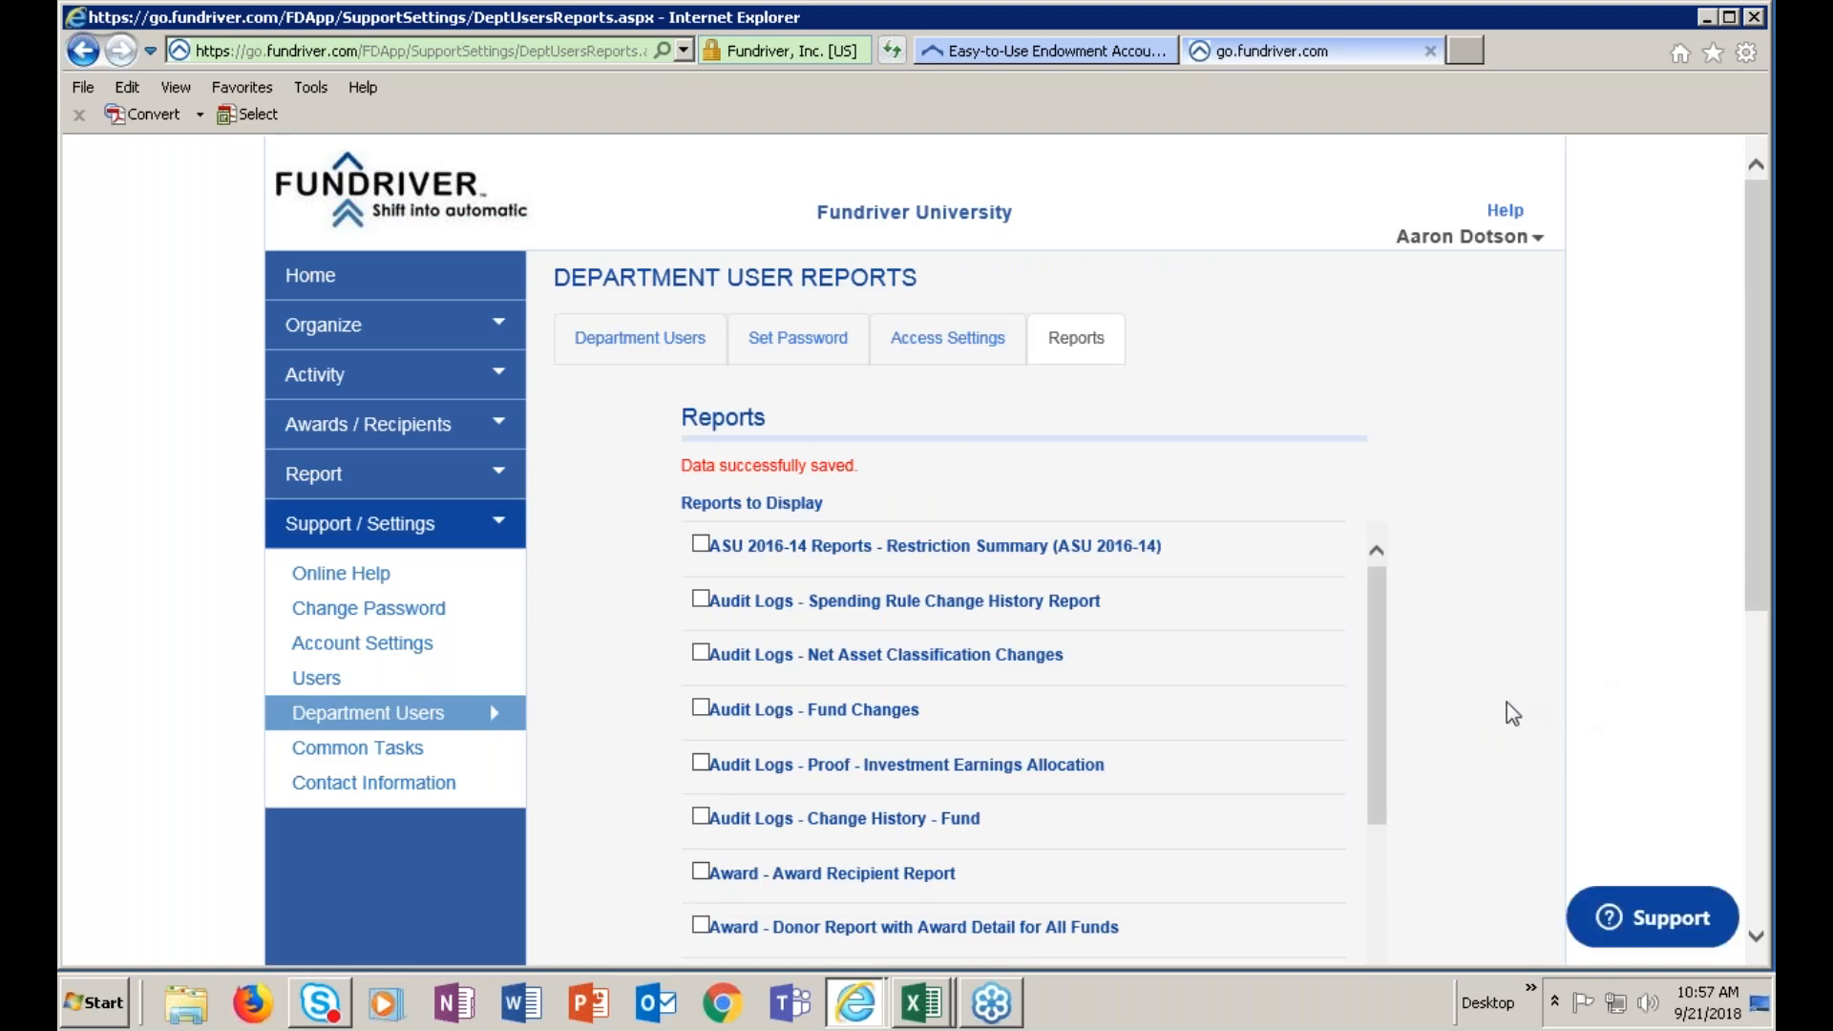
Open the department user login page from the site address in the department users settings and log in with the user's saved credentials
click(695, 344)
scroll(1216, 827, down, 3)
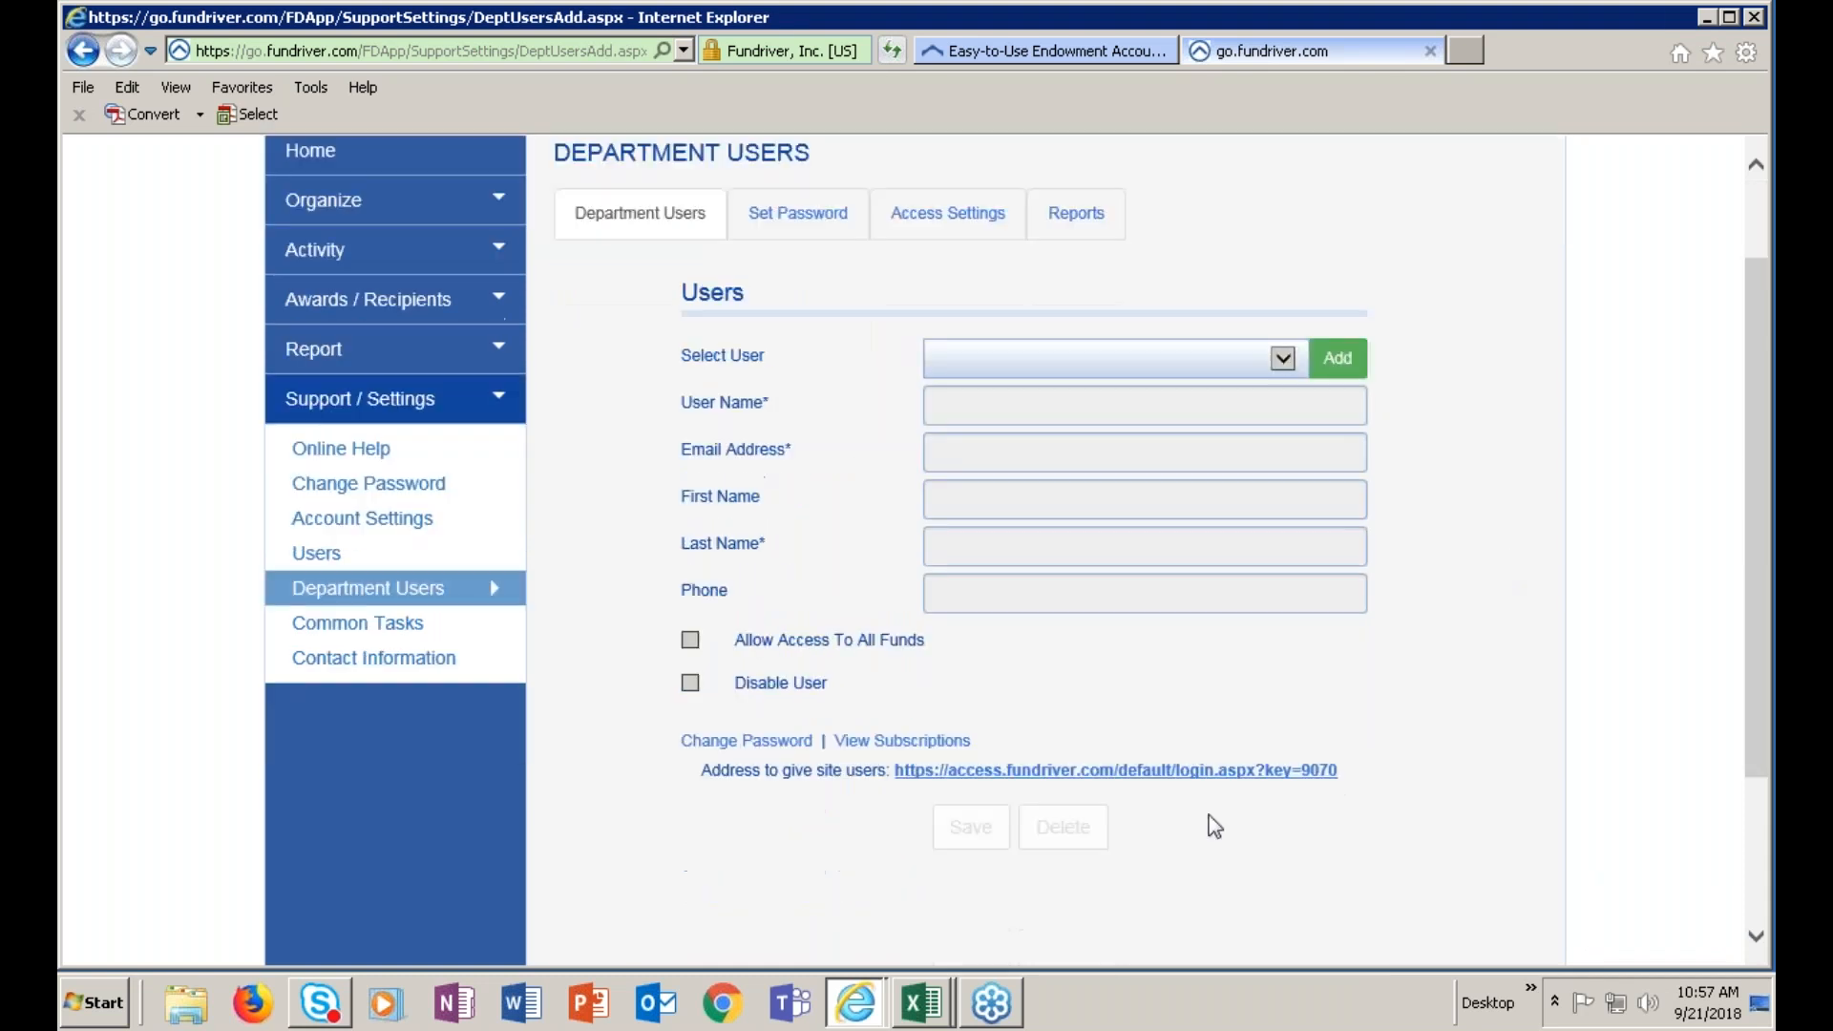
click(1208, 652)
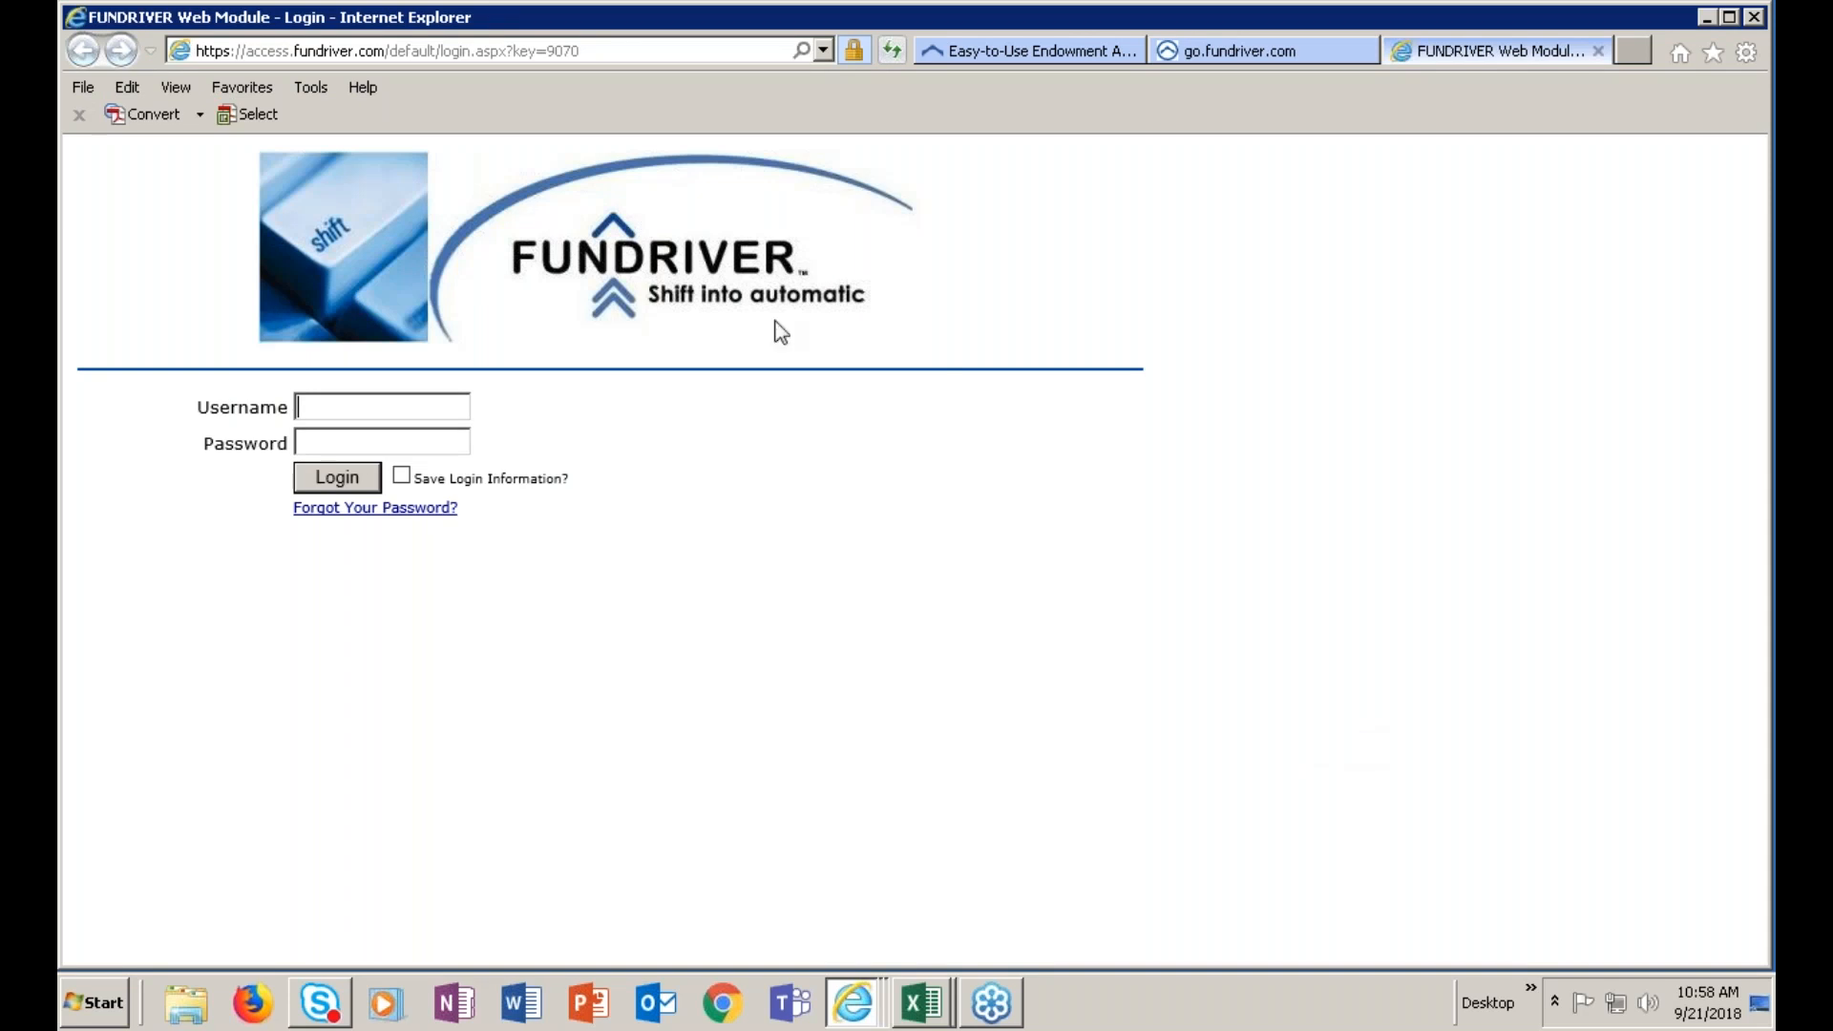
click(442, 407)
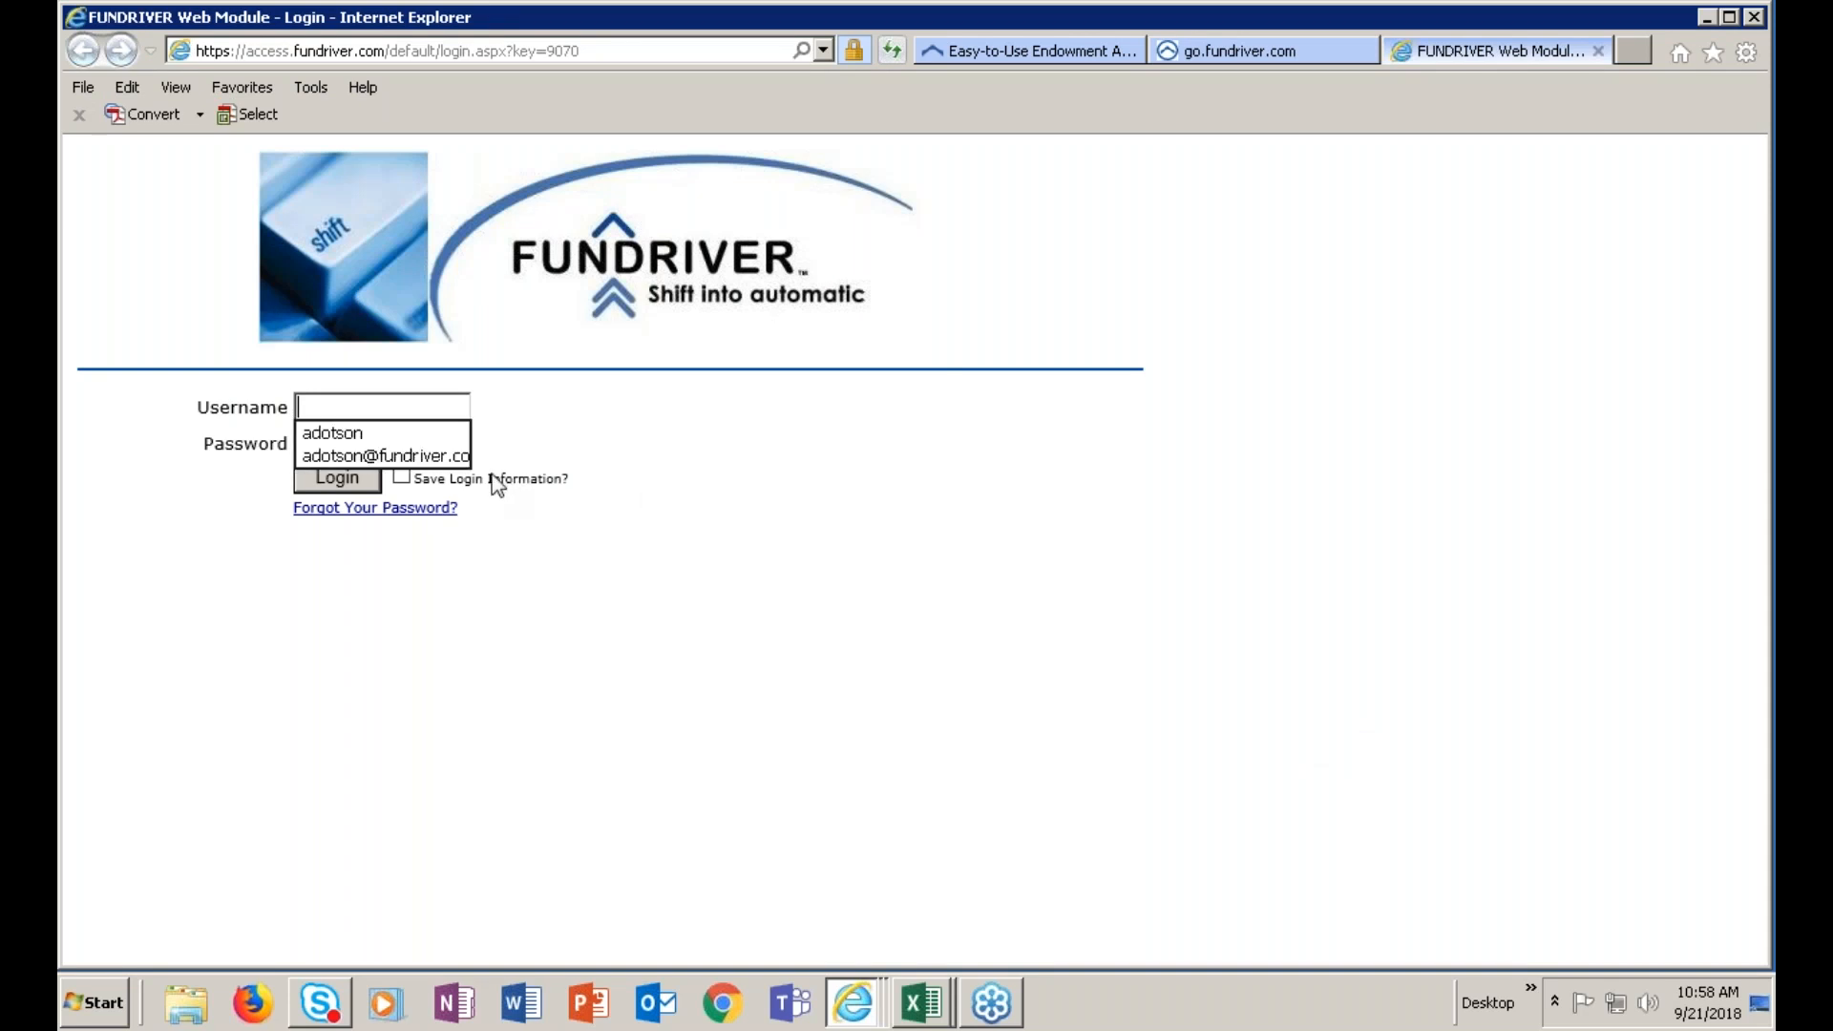
click(411, 456)
click(338, 479)
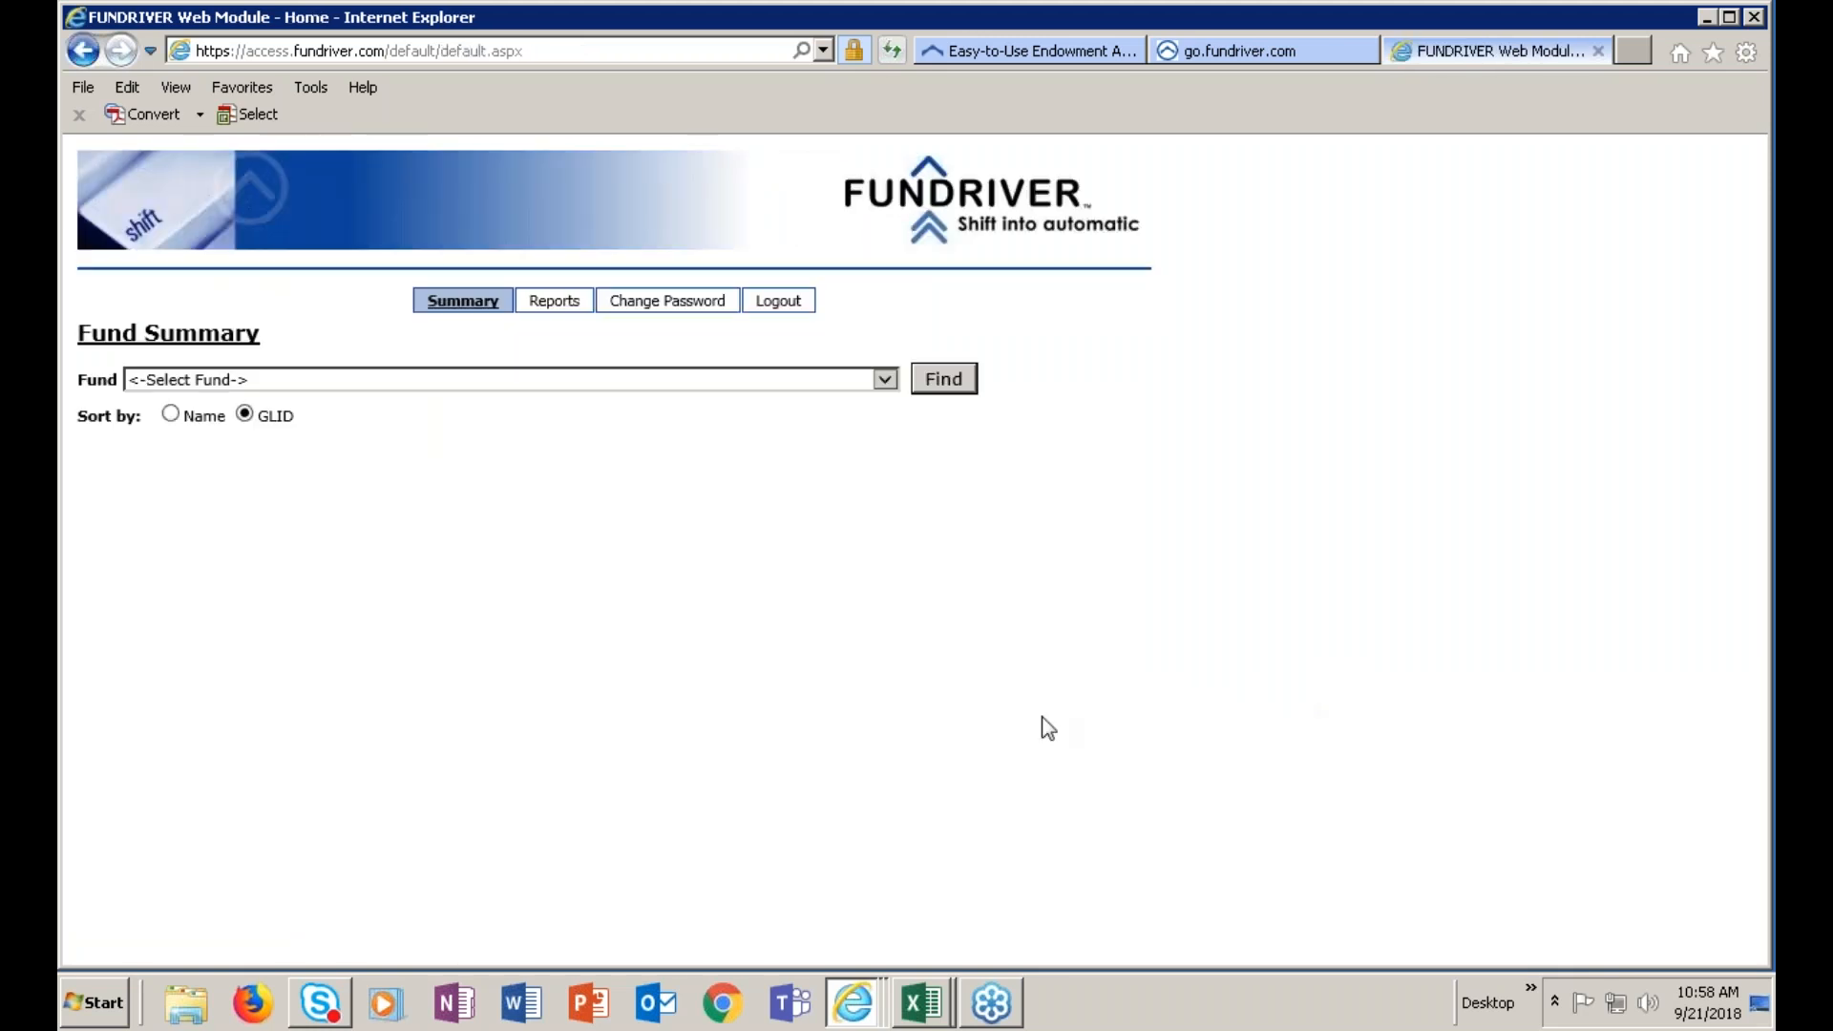
Load the fund summary of 600009 - Ballet Fund and review its general information and current values
click(884, 379)
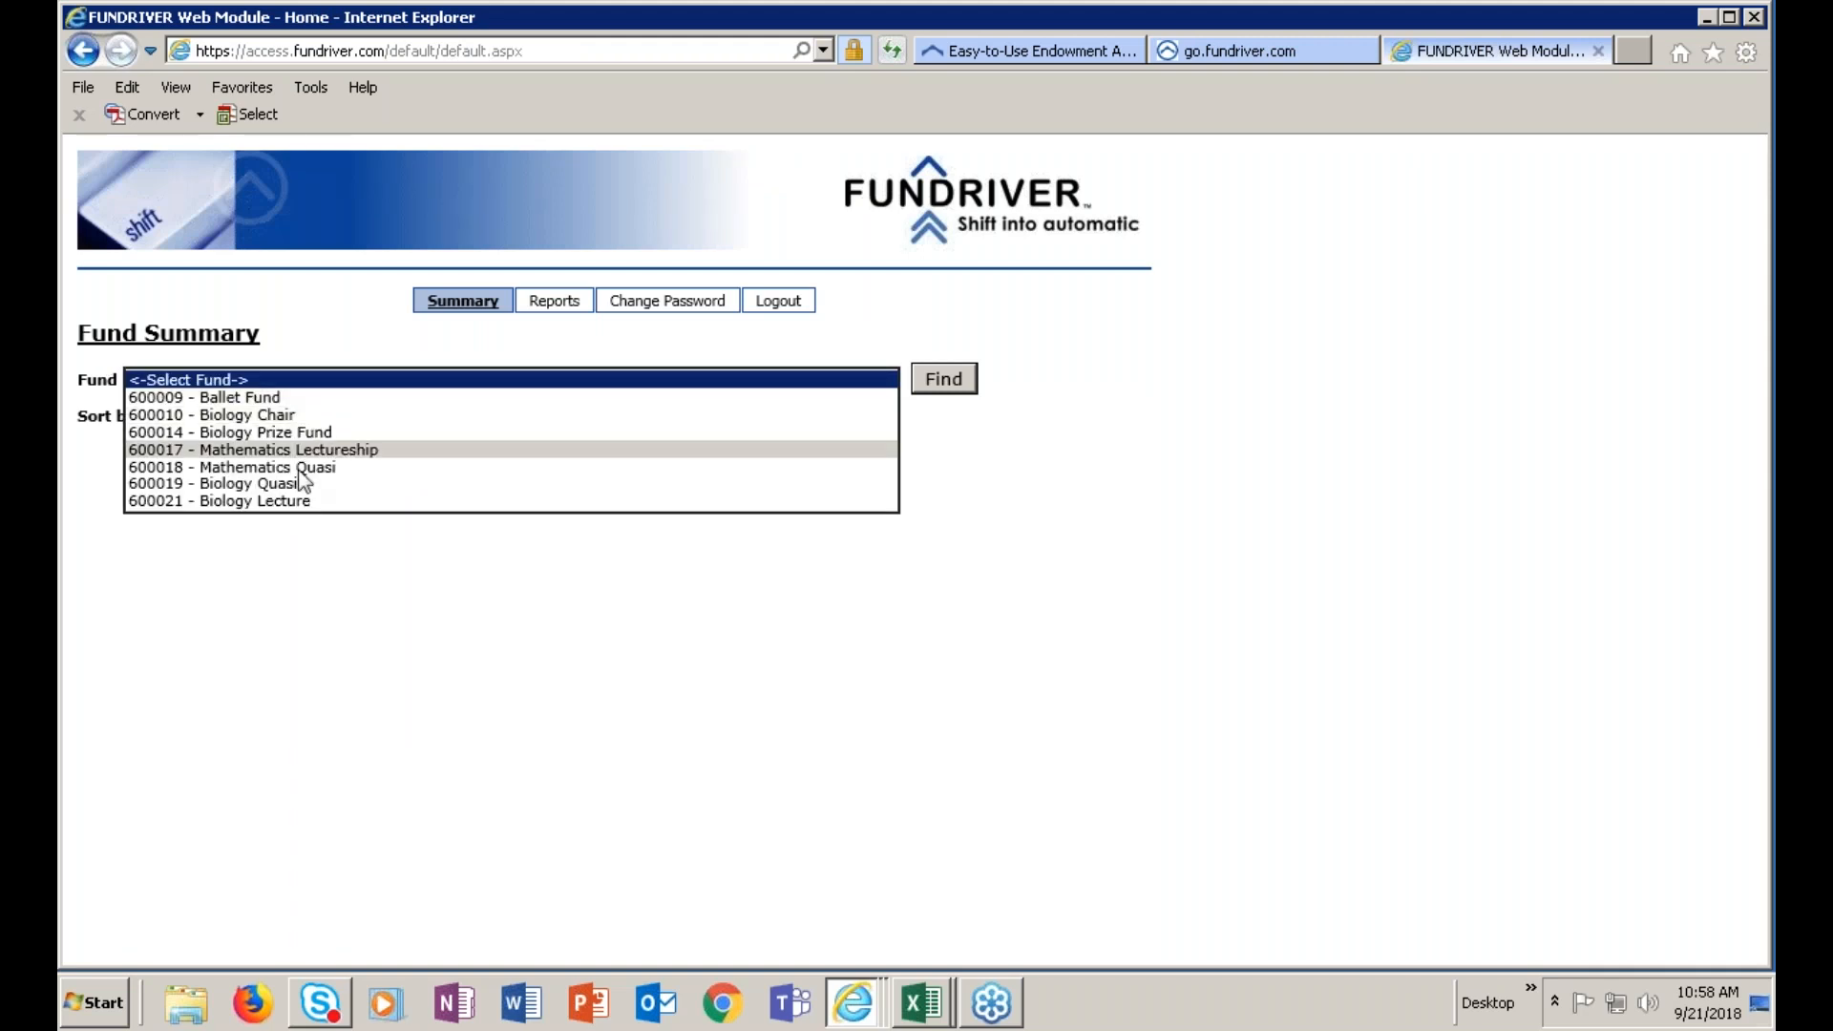
click(243, 397)
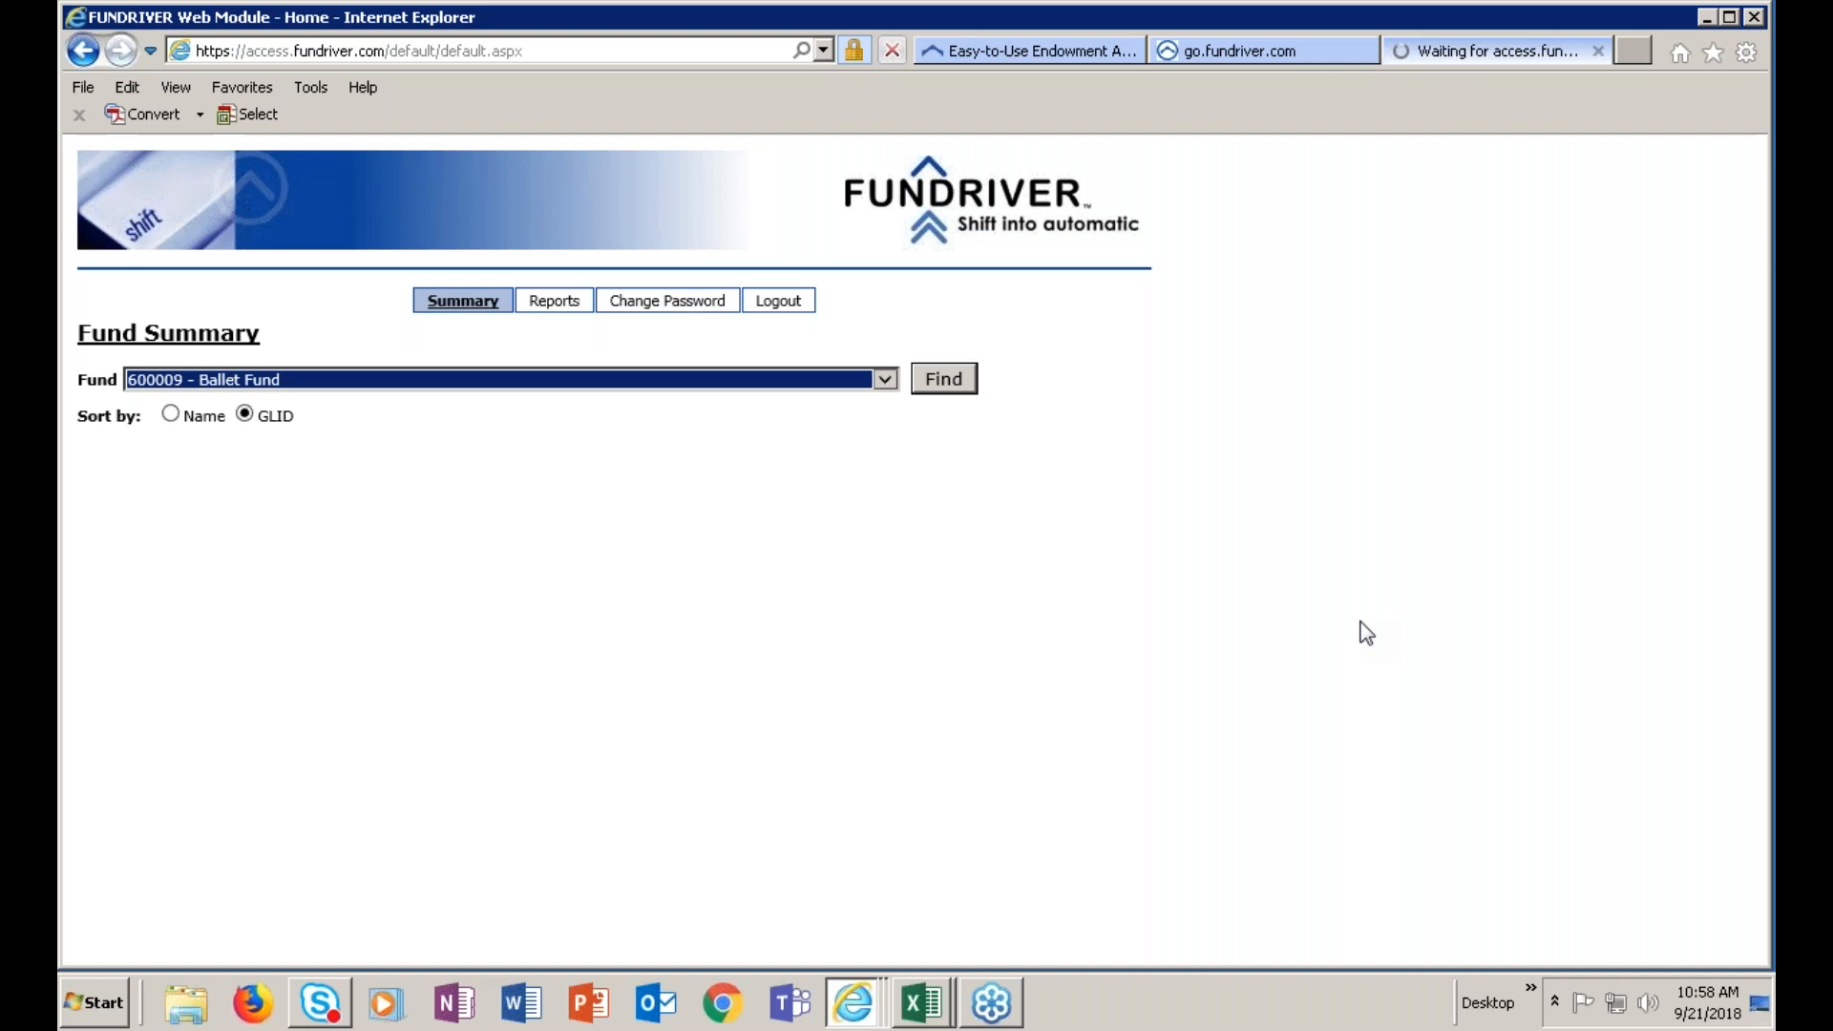
click(1317, 628)
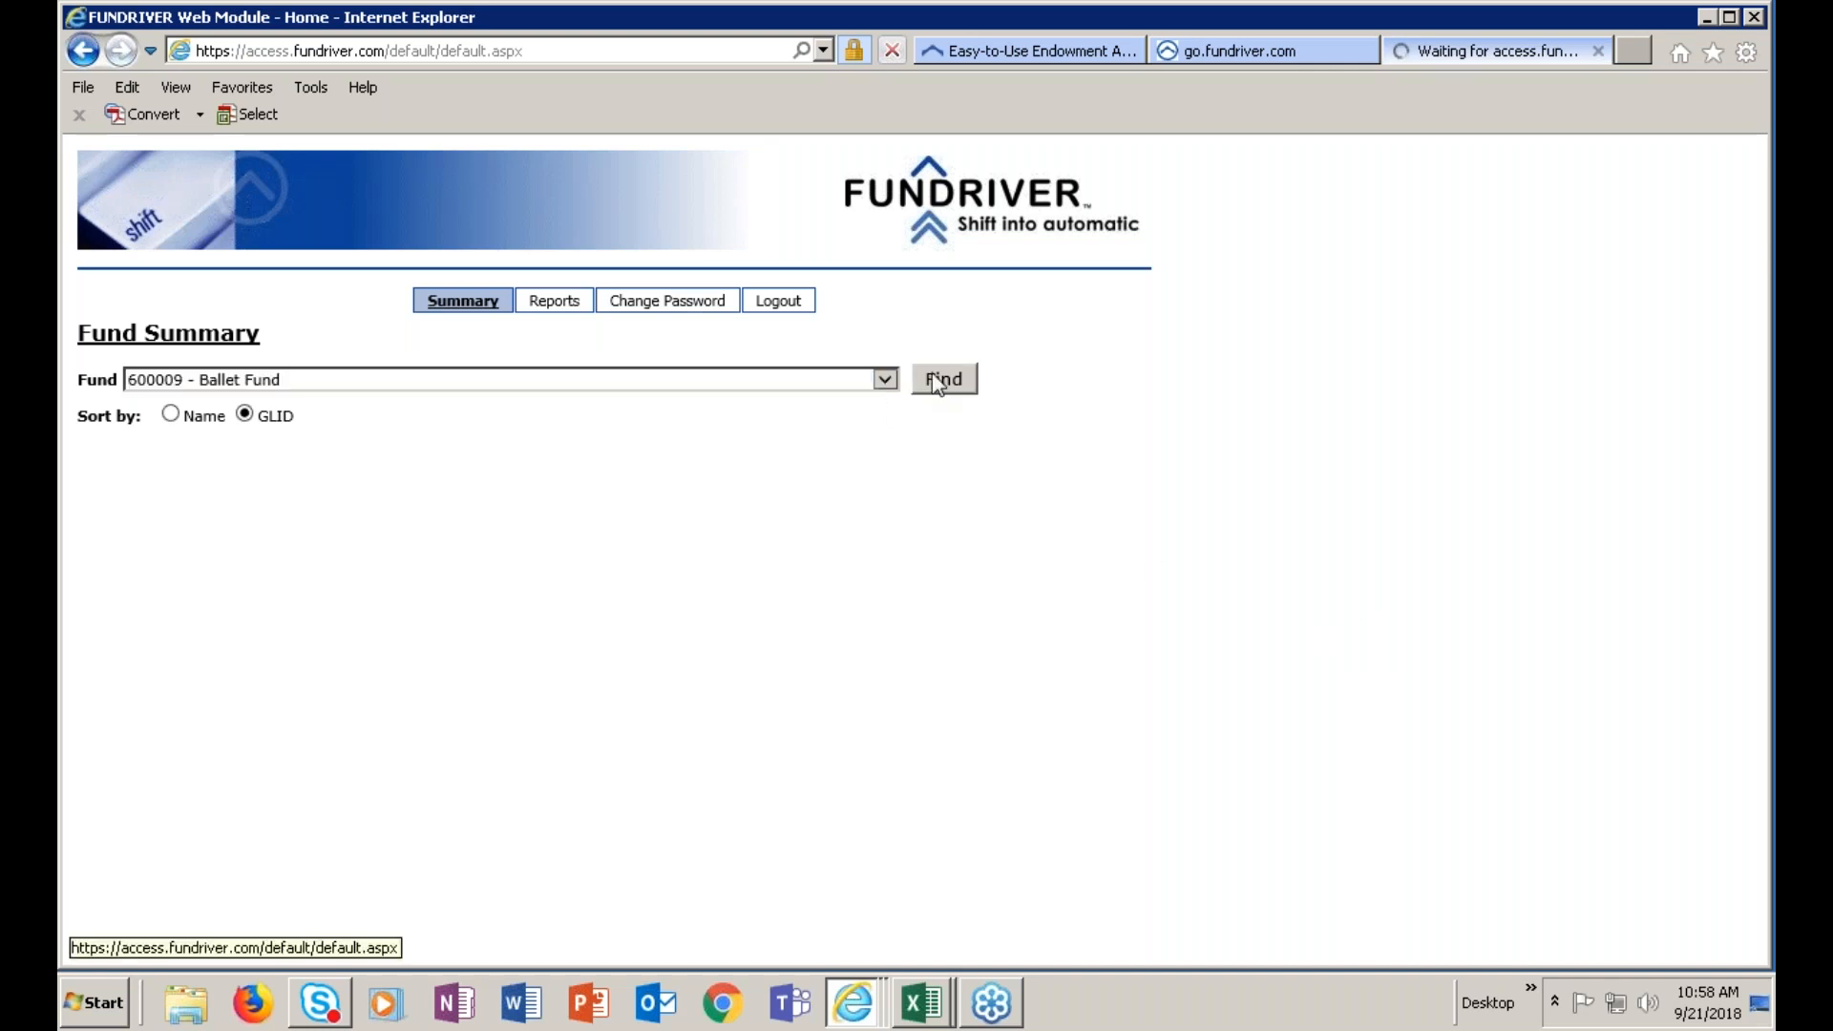
click(896, 384)
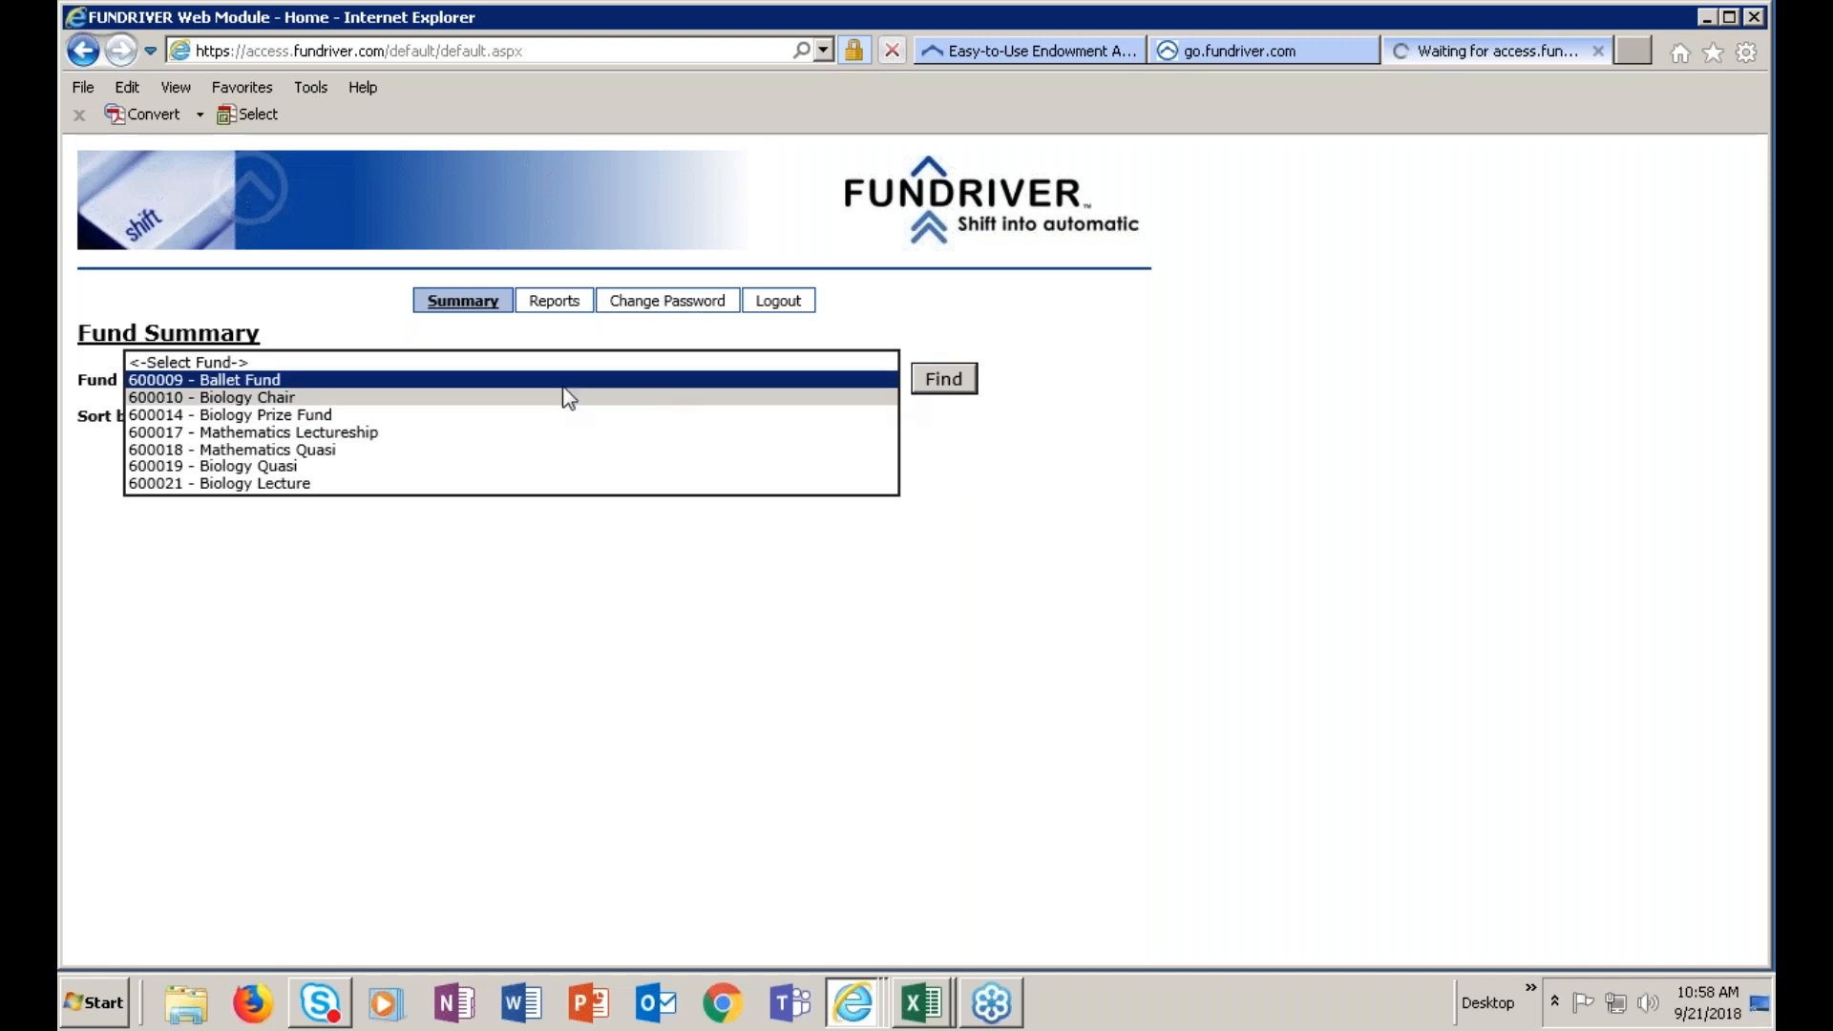
click(411, 380)
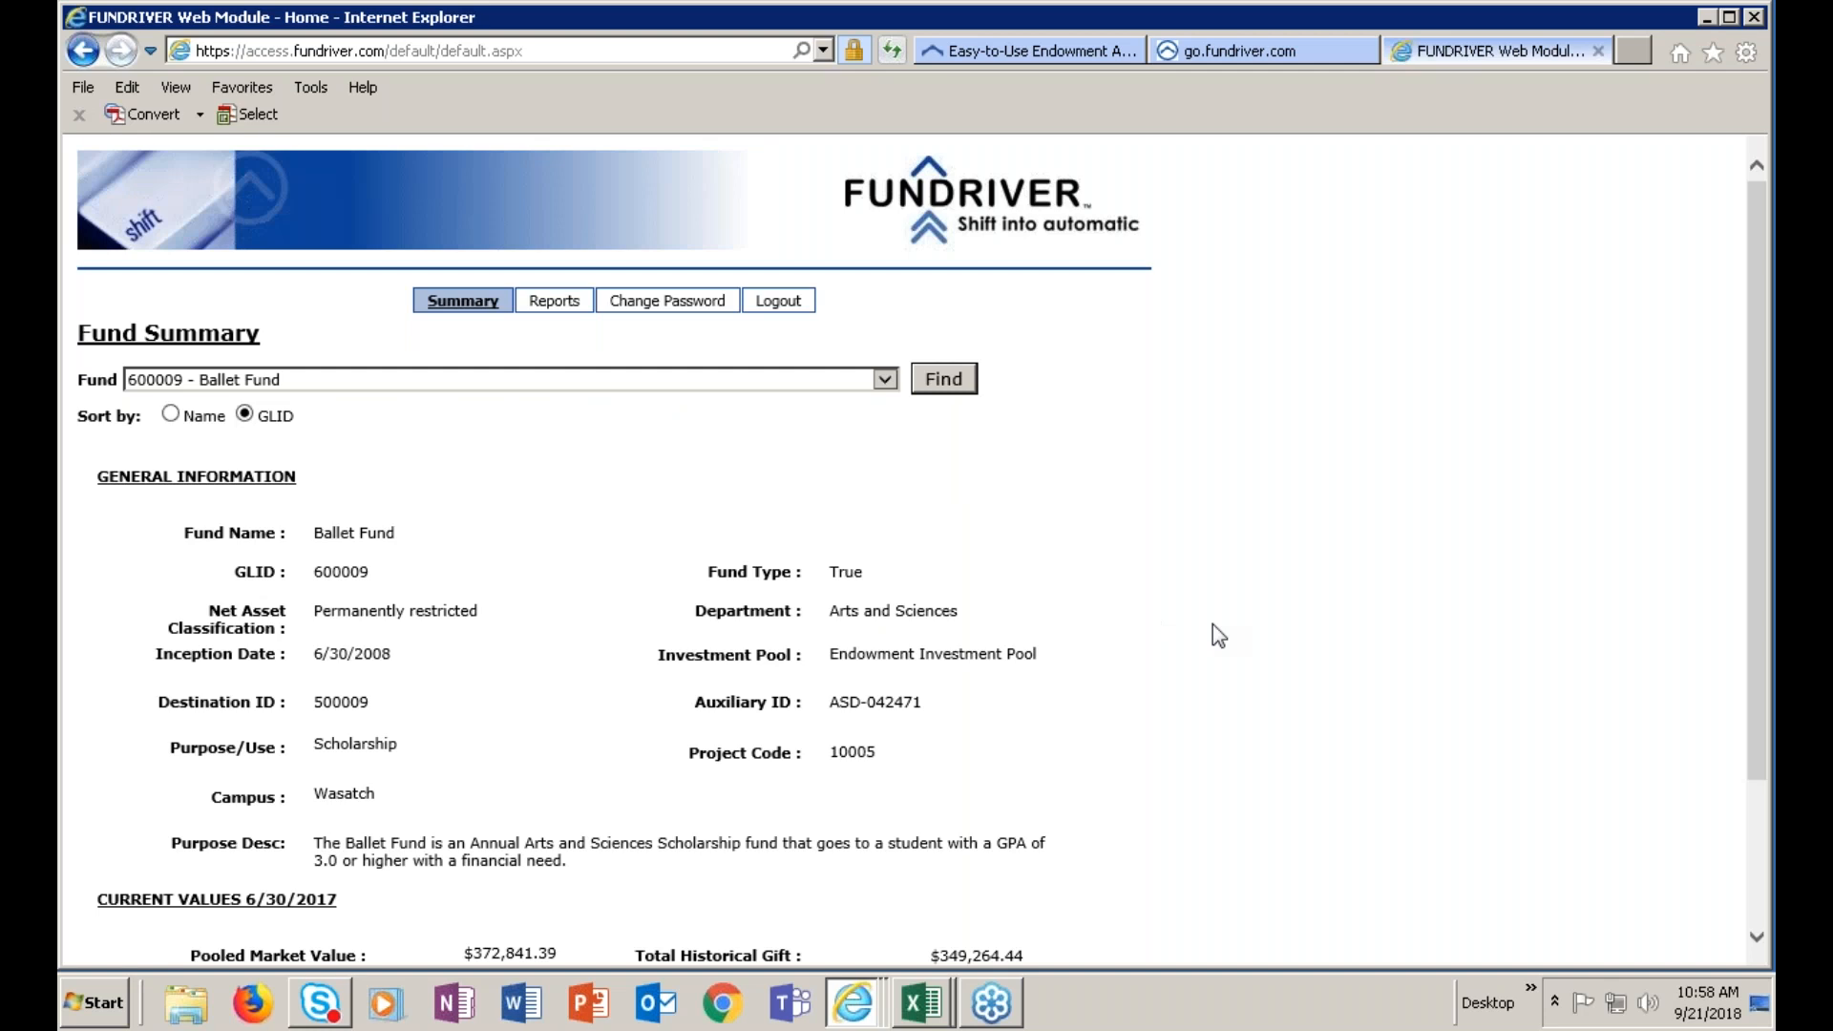
scroll(548, 753, down, 2)
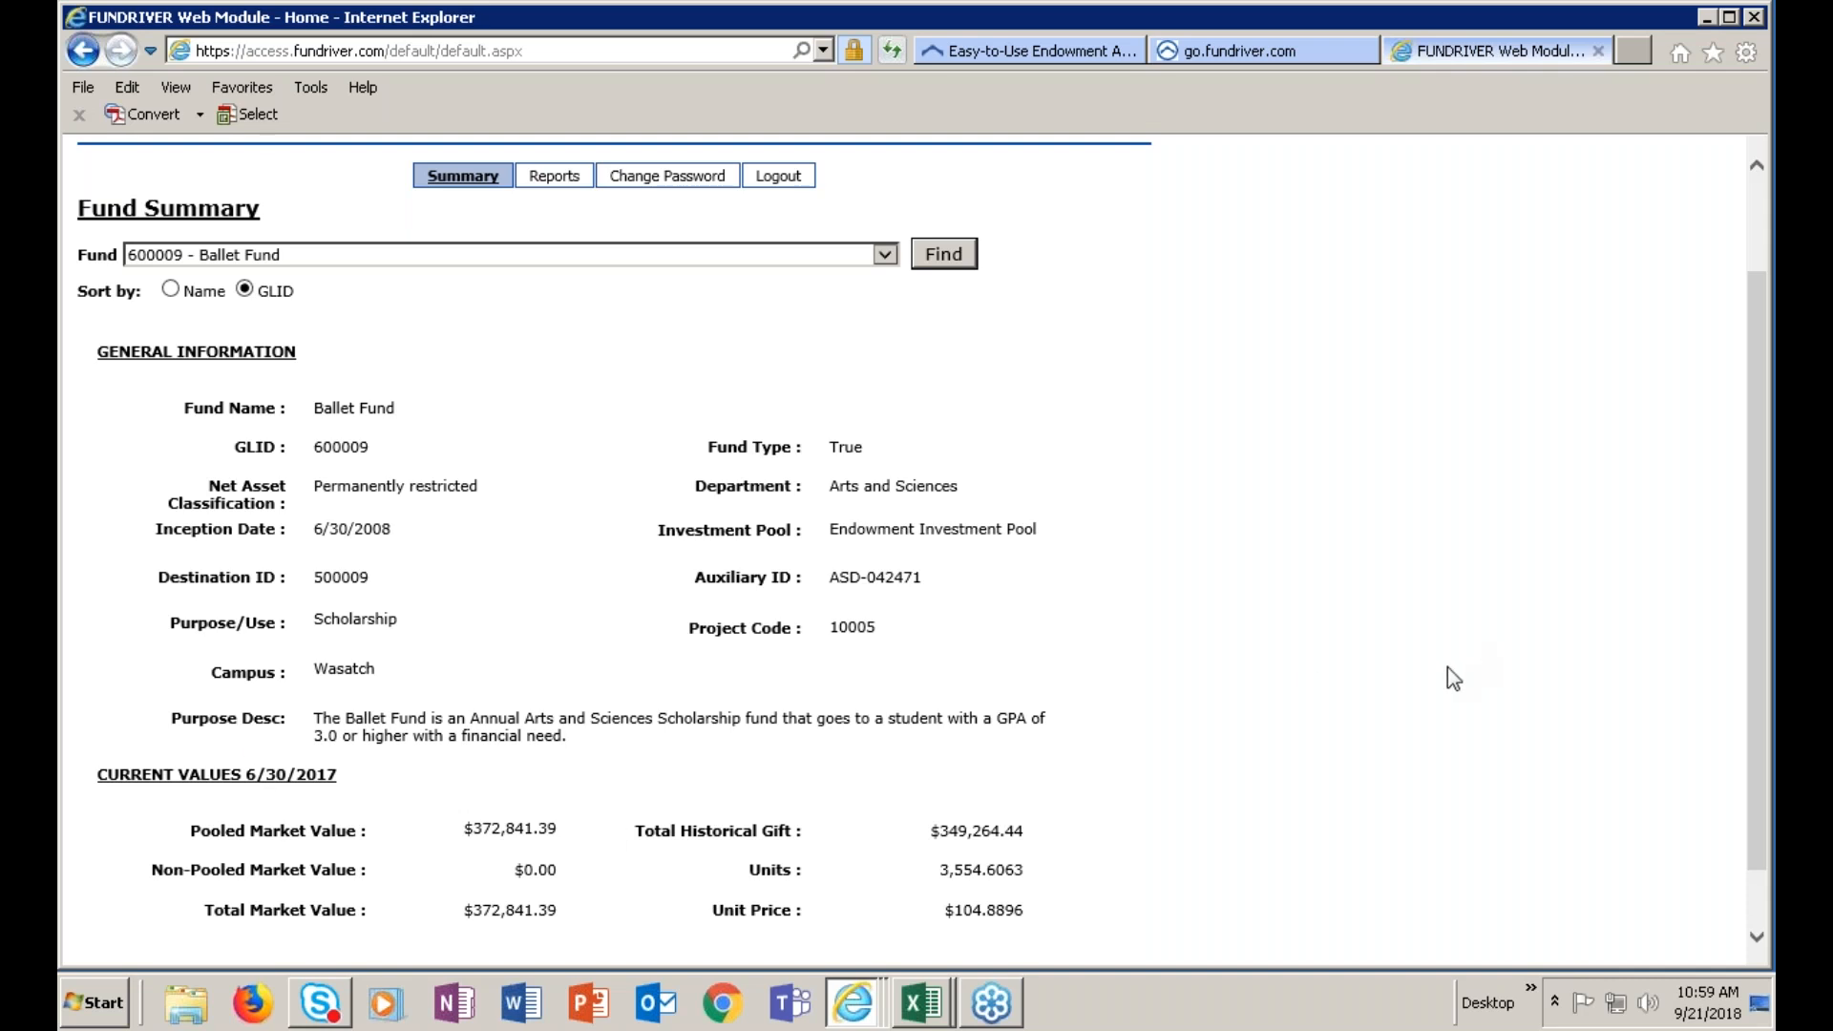
scroll(1452, 678, down, 1)
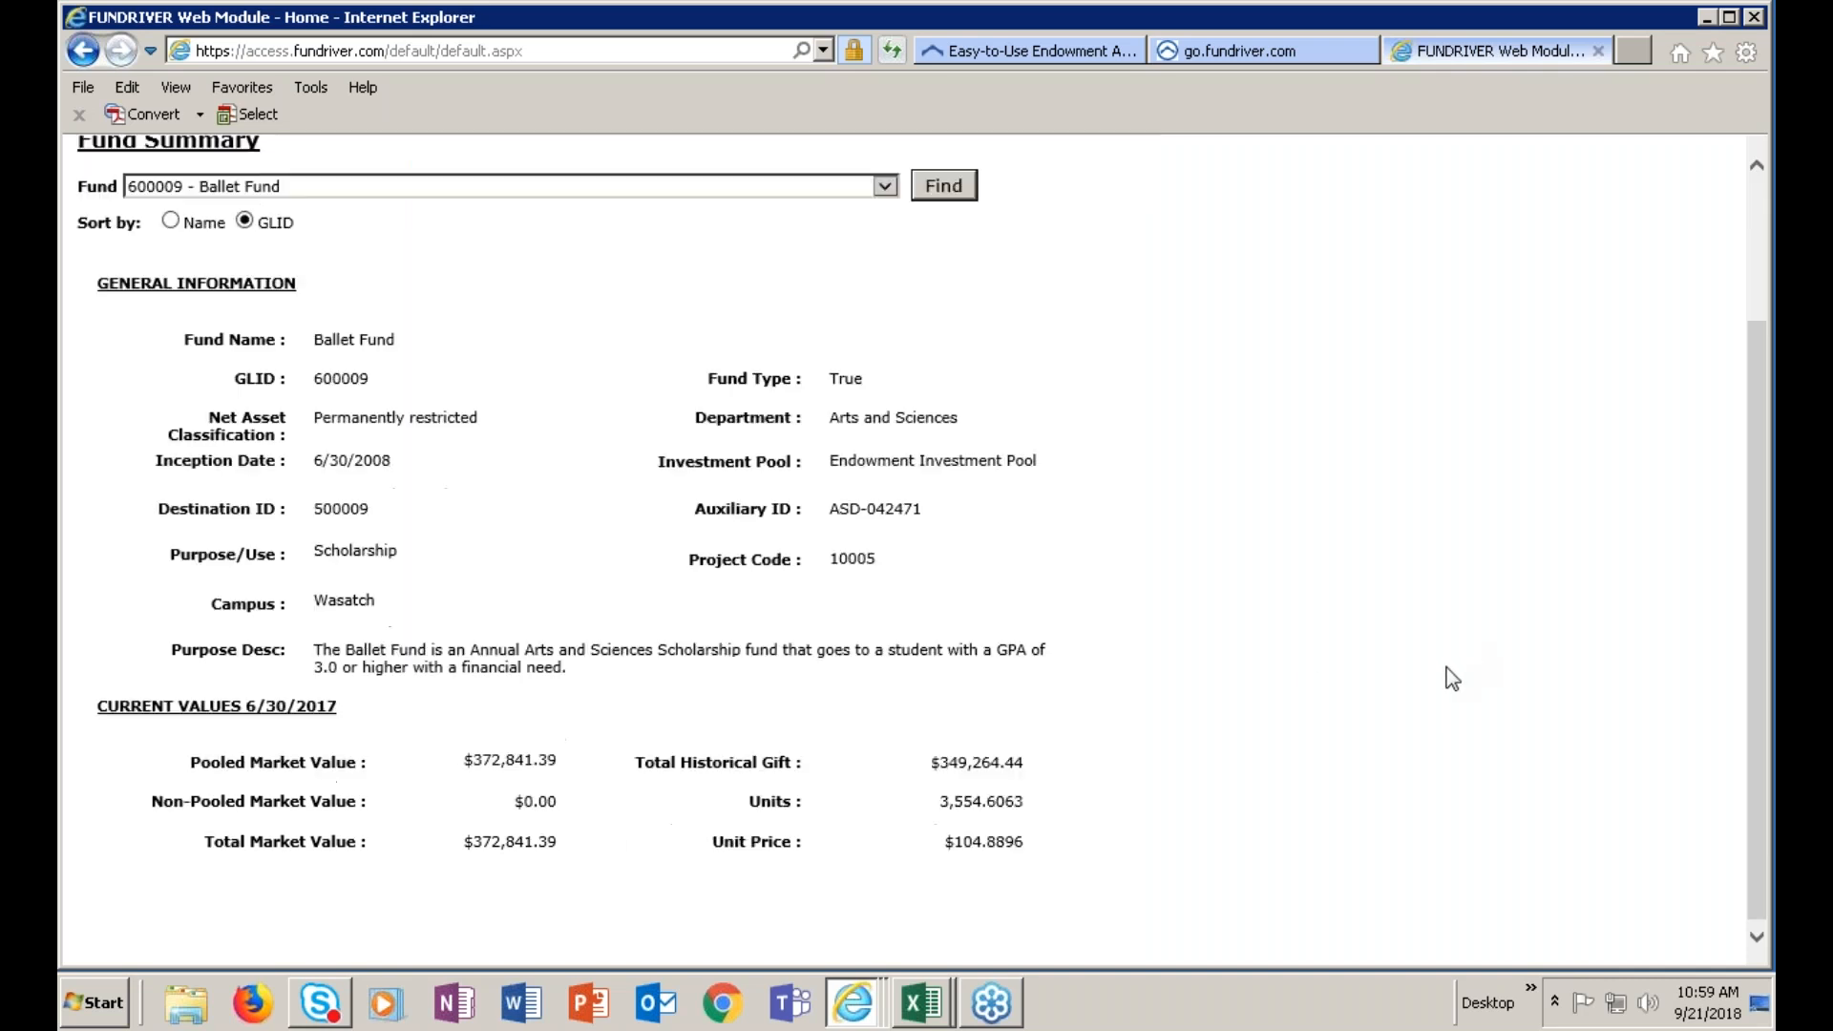
scroll(1451, 678, up, 2)
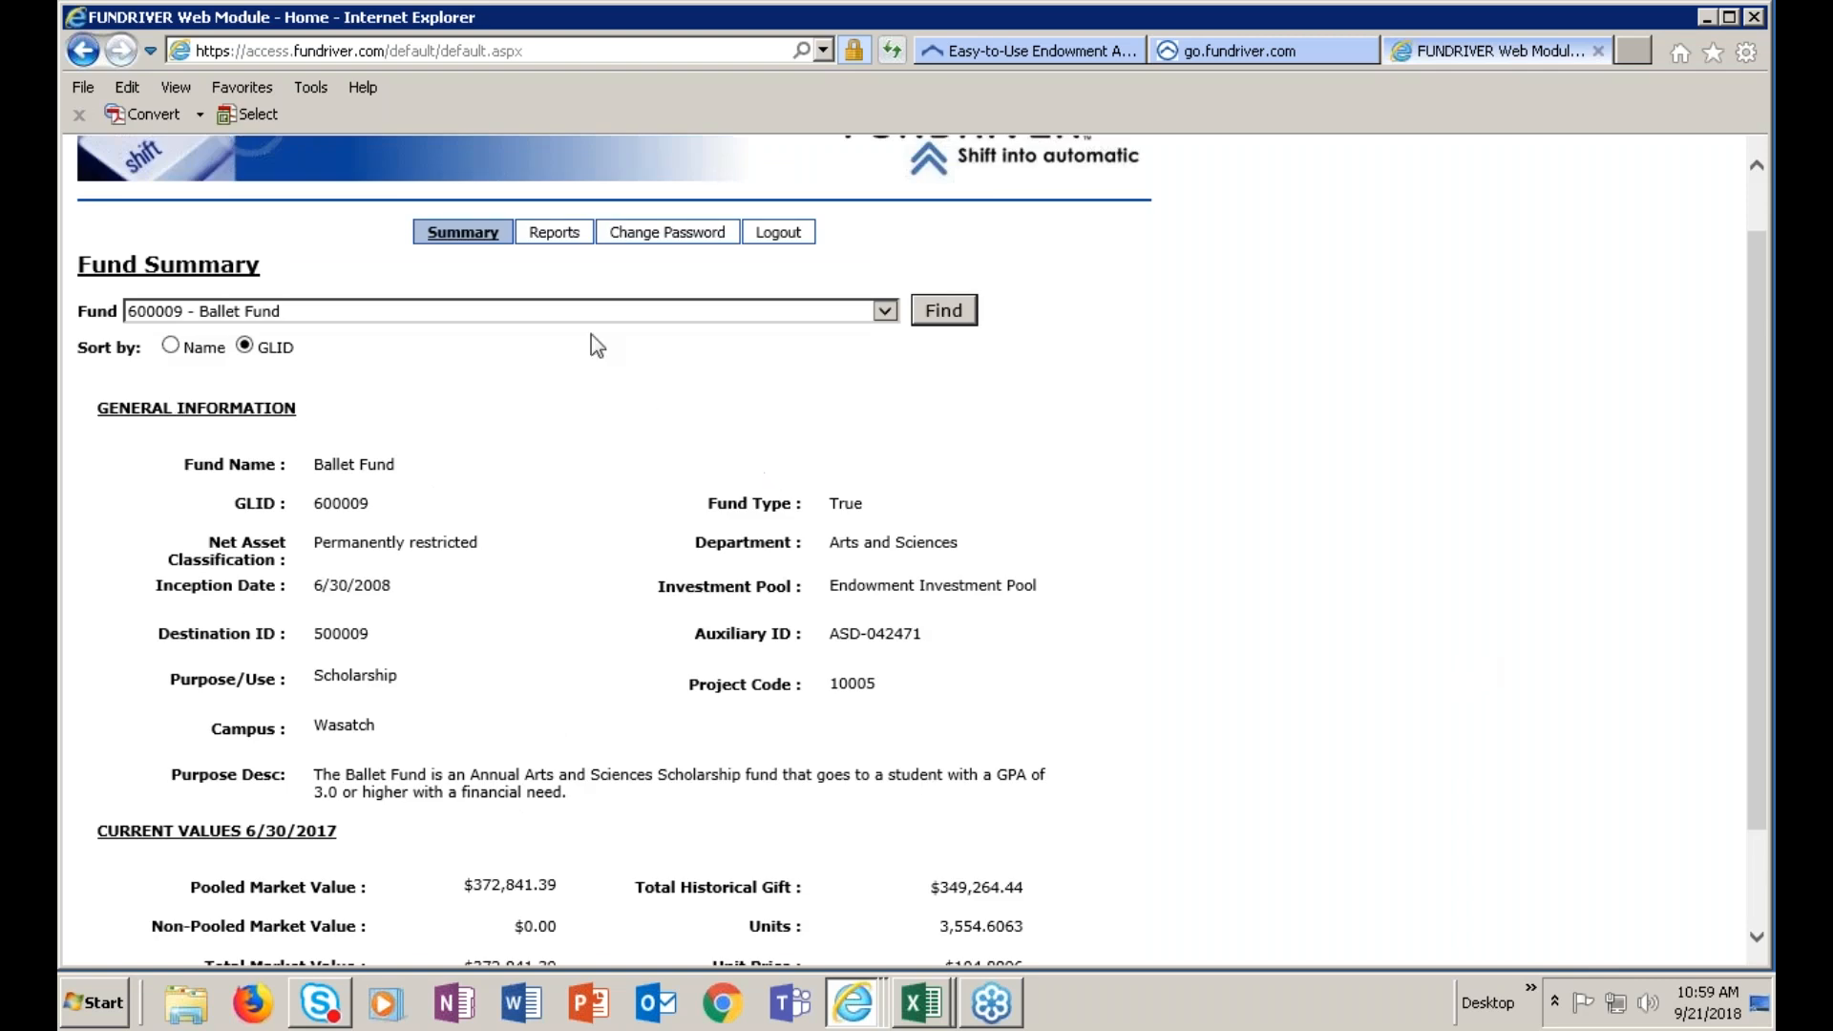
Open the department user's reports and expand the Summary category to see the available reports
click(556, 234)
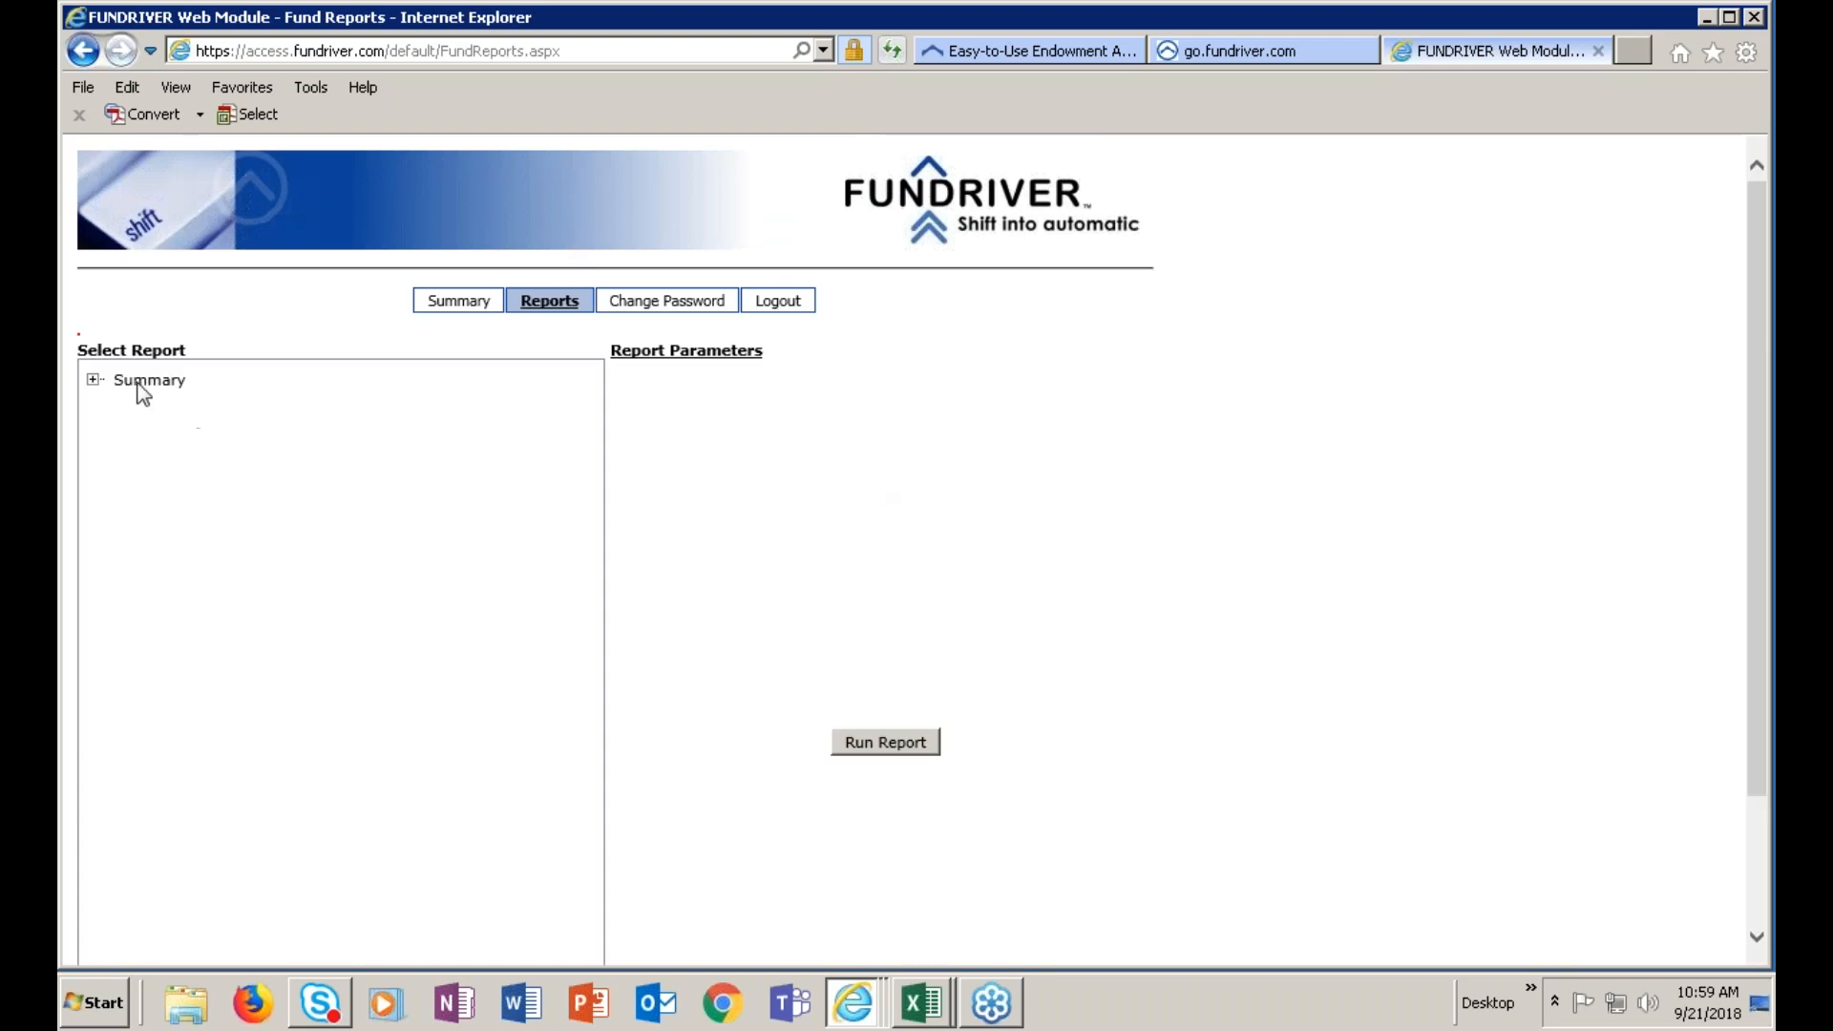
click(141, 380)
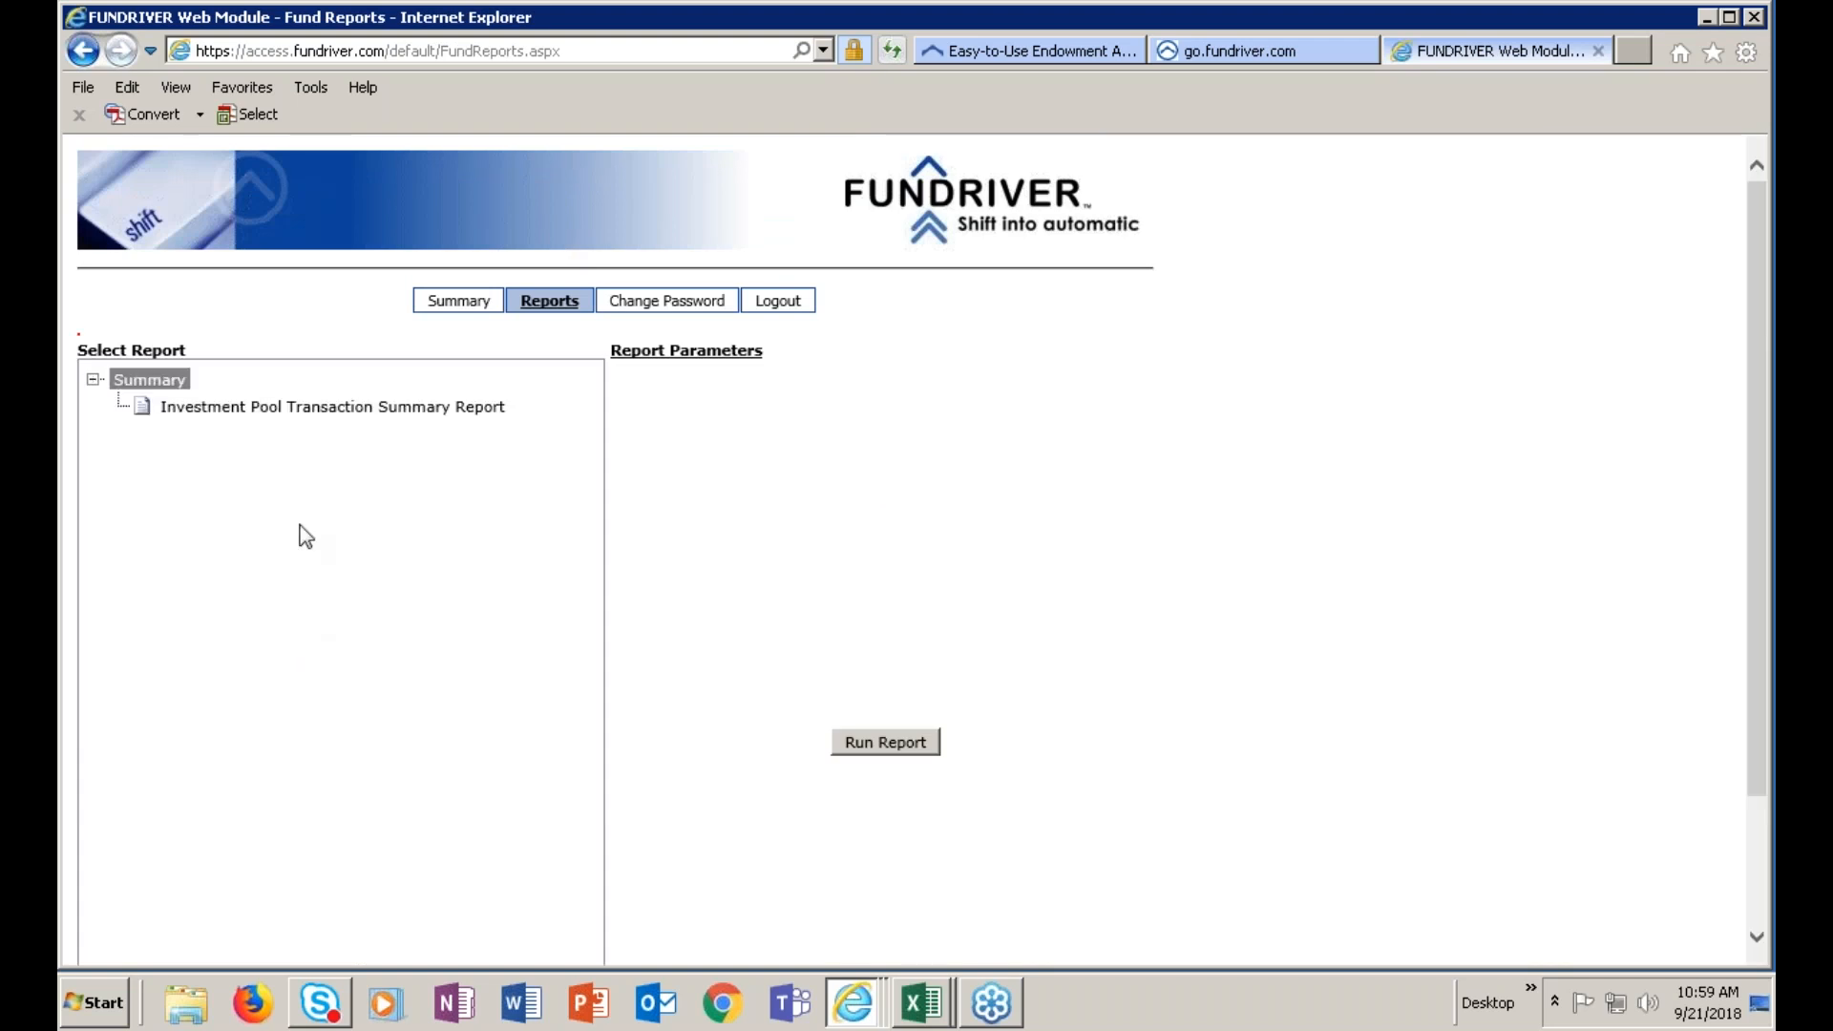
Run the Investment Pool Transaction Summary Report with start date 7/31/2016, end date 6/30/2017 and no grouping
click(335, 409)
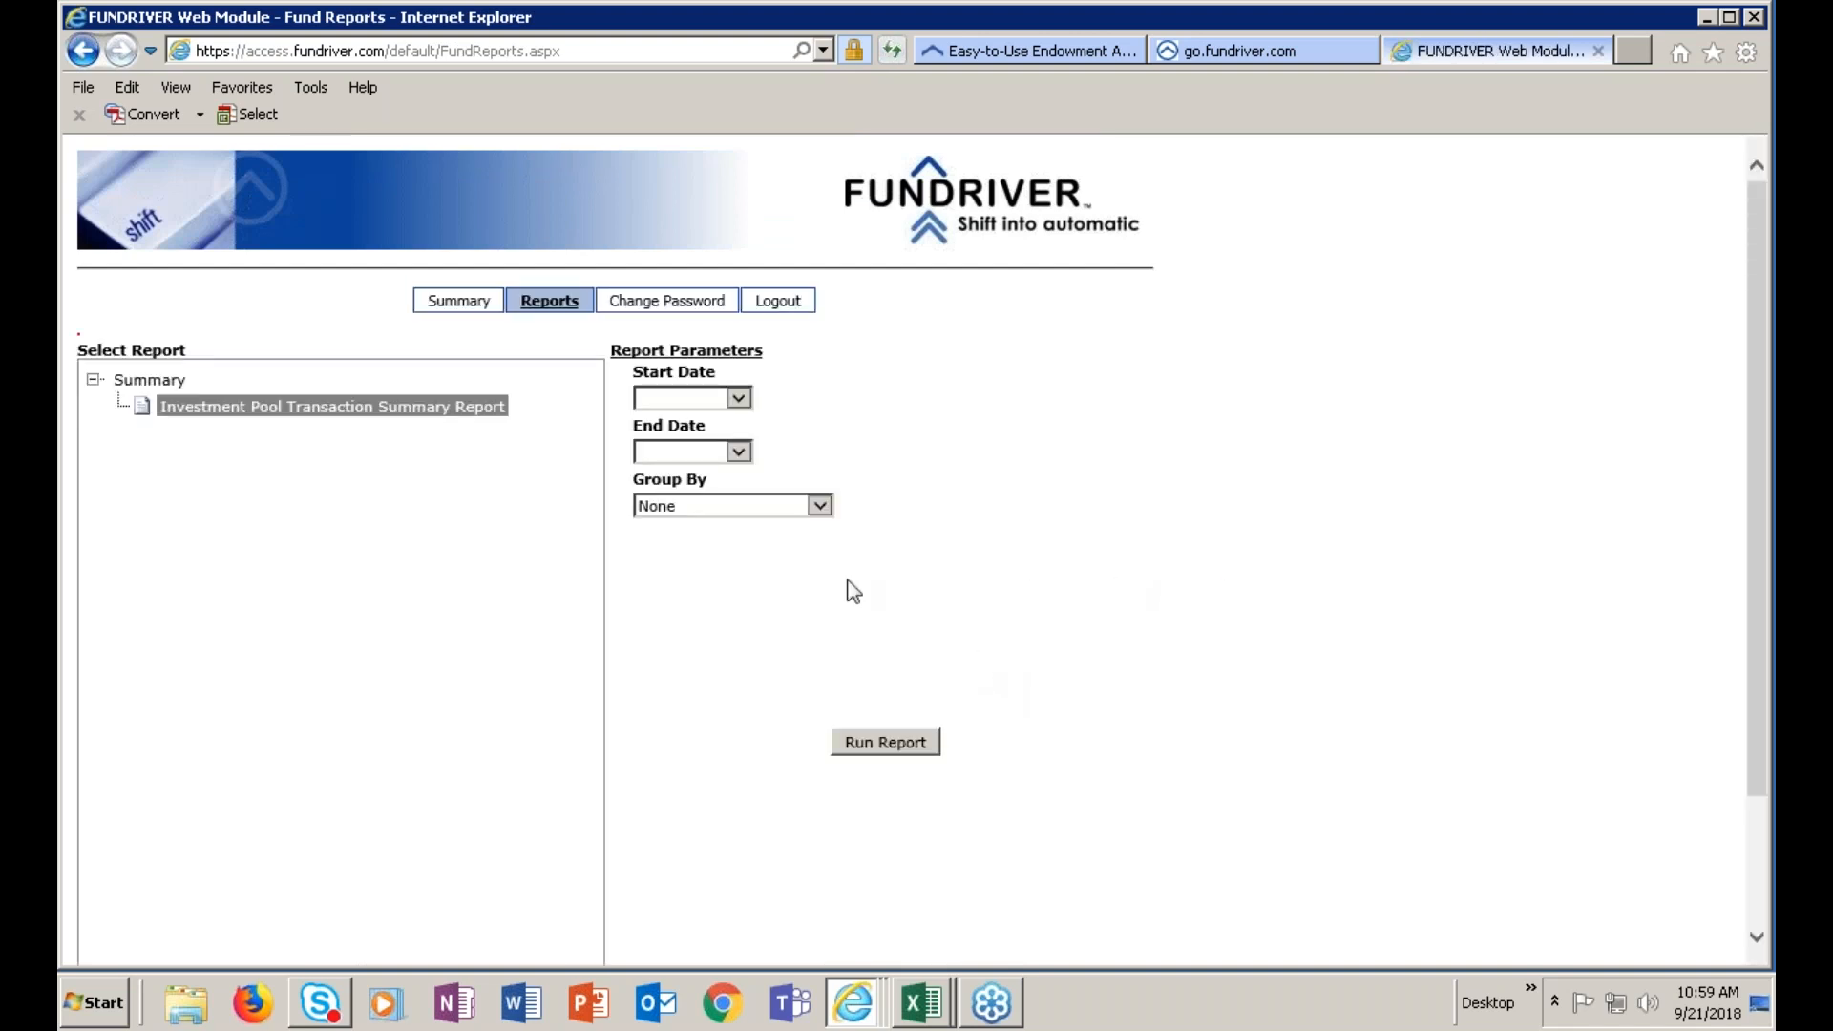
click(741, 403)
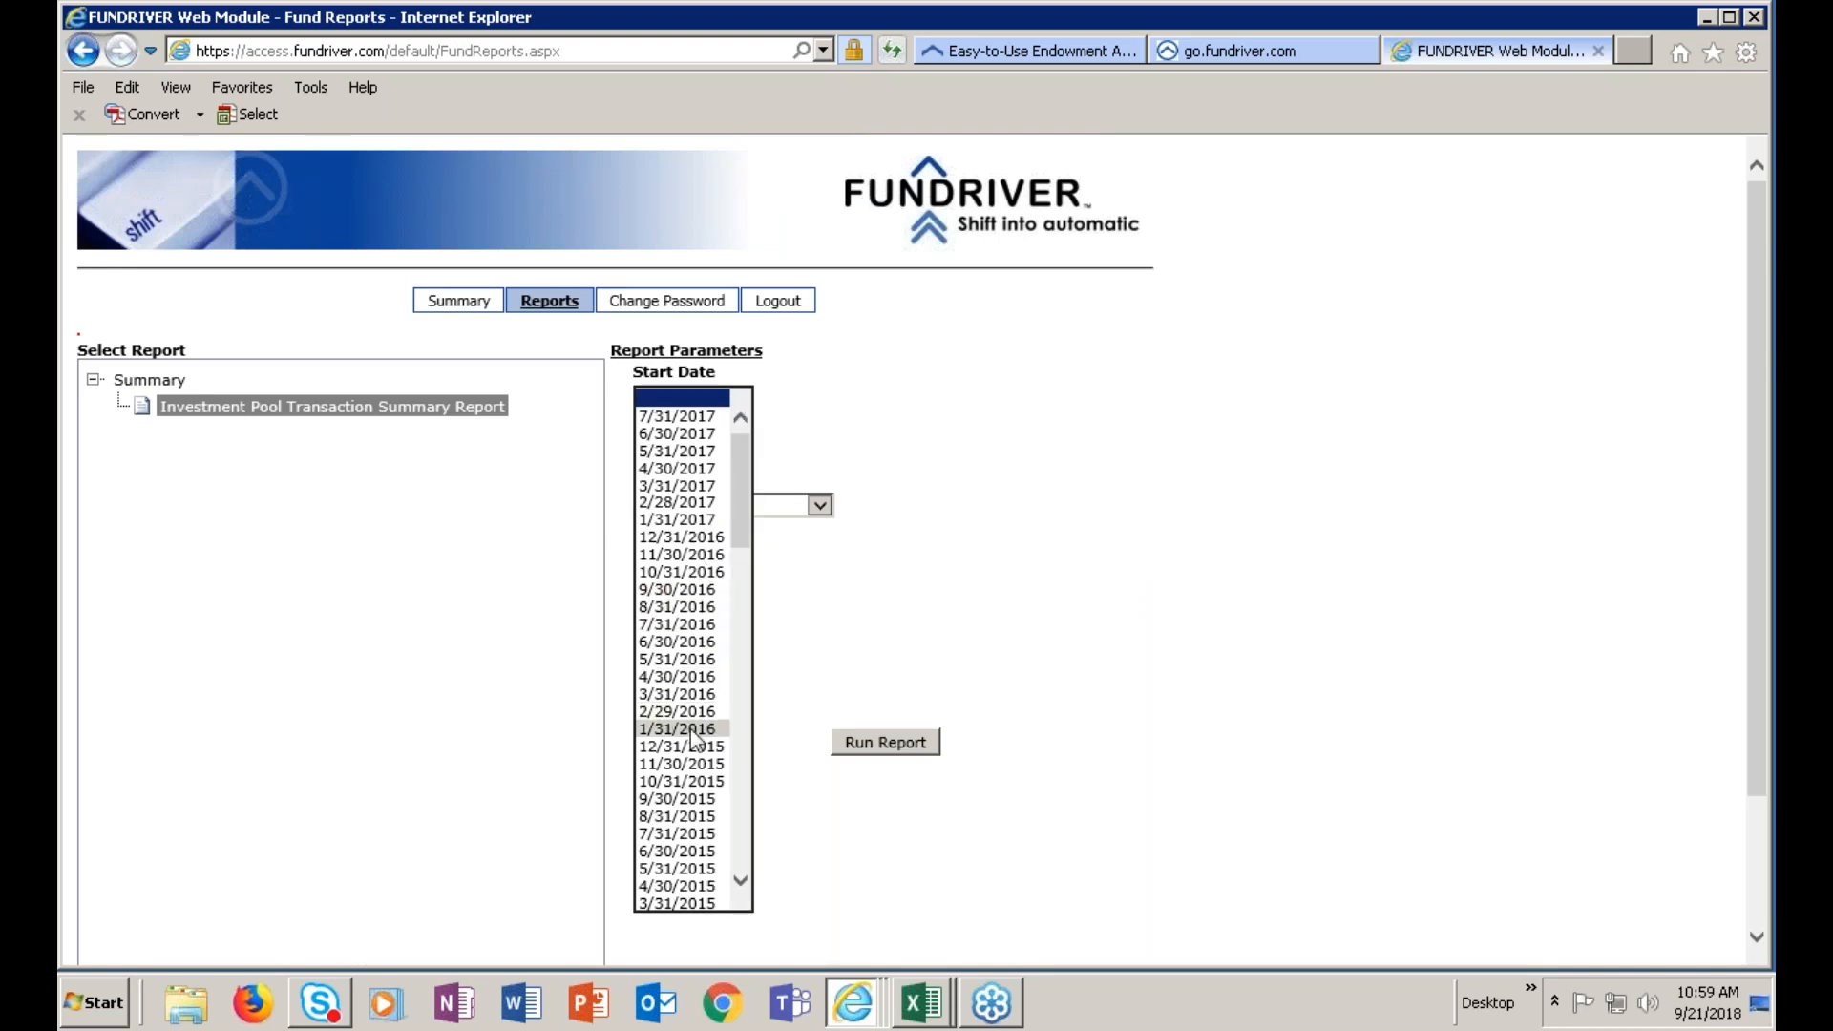
click(695, 622)
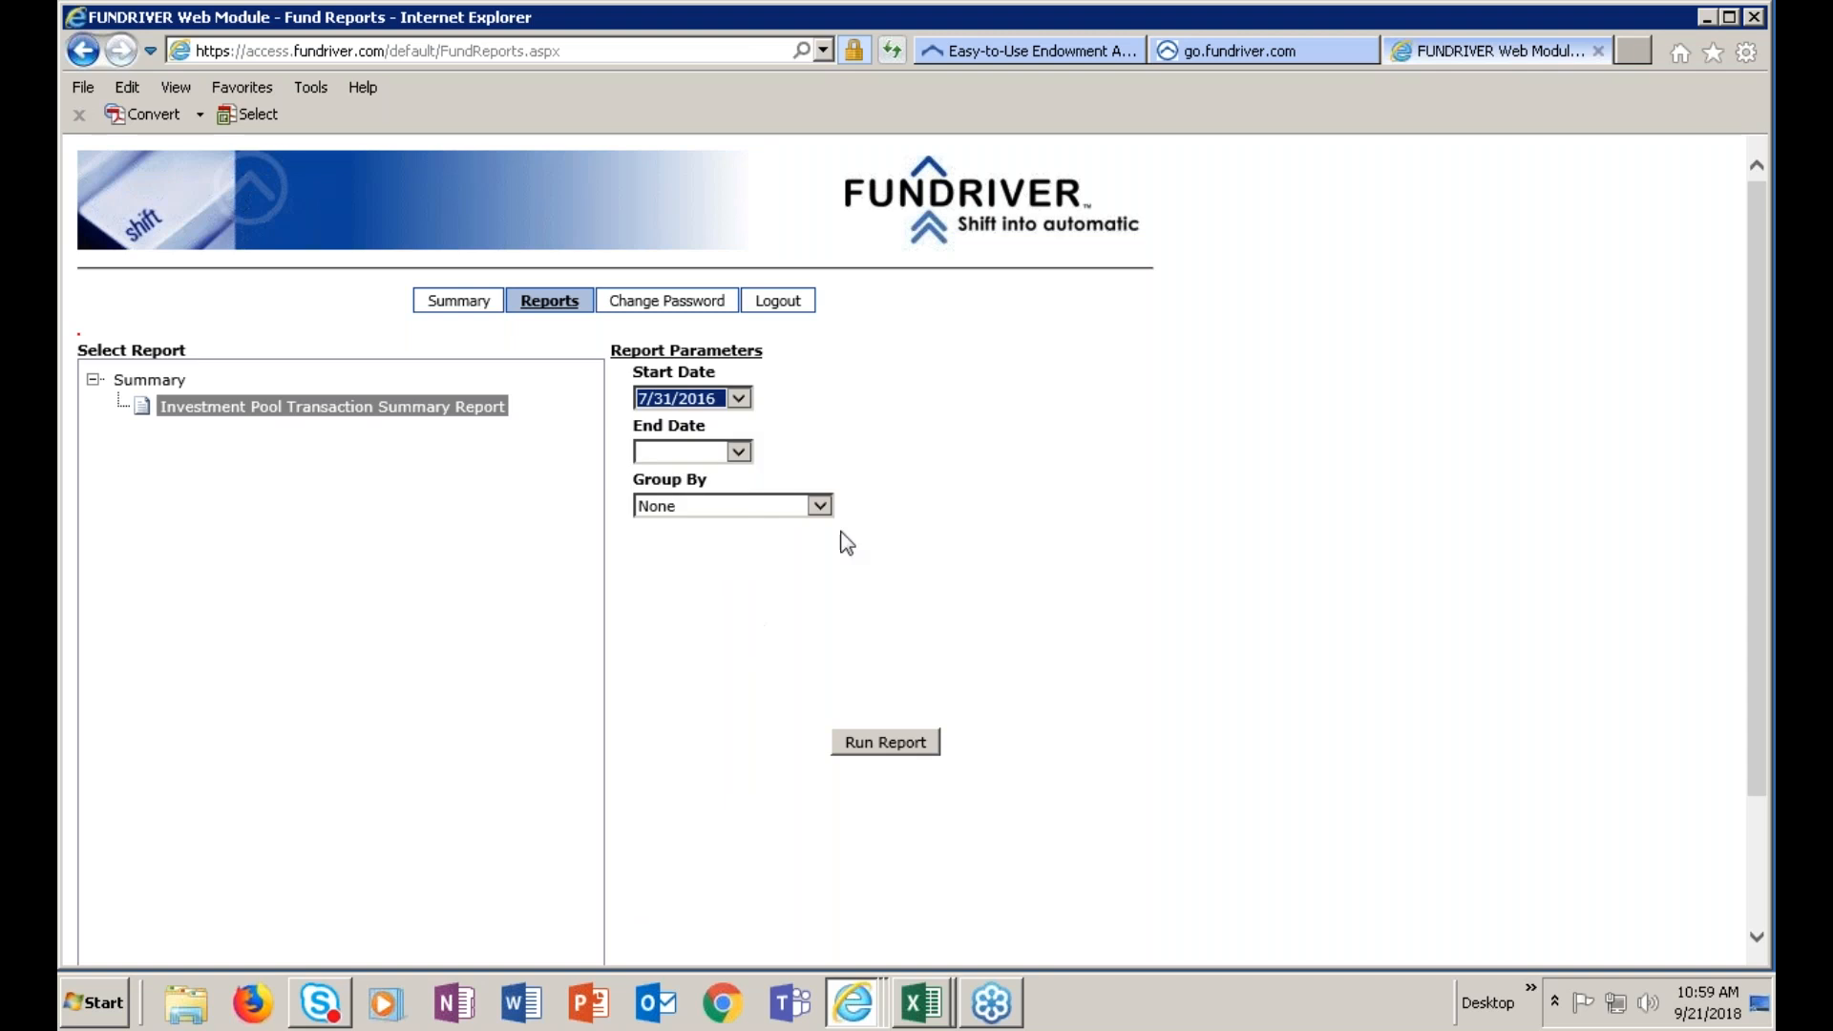
click(740, 452)
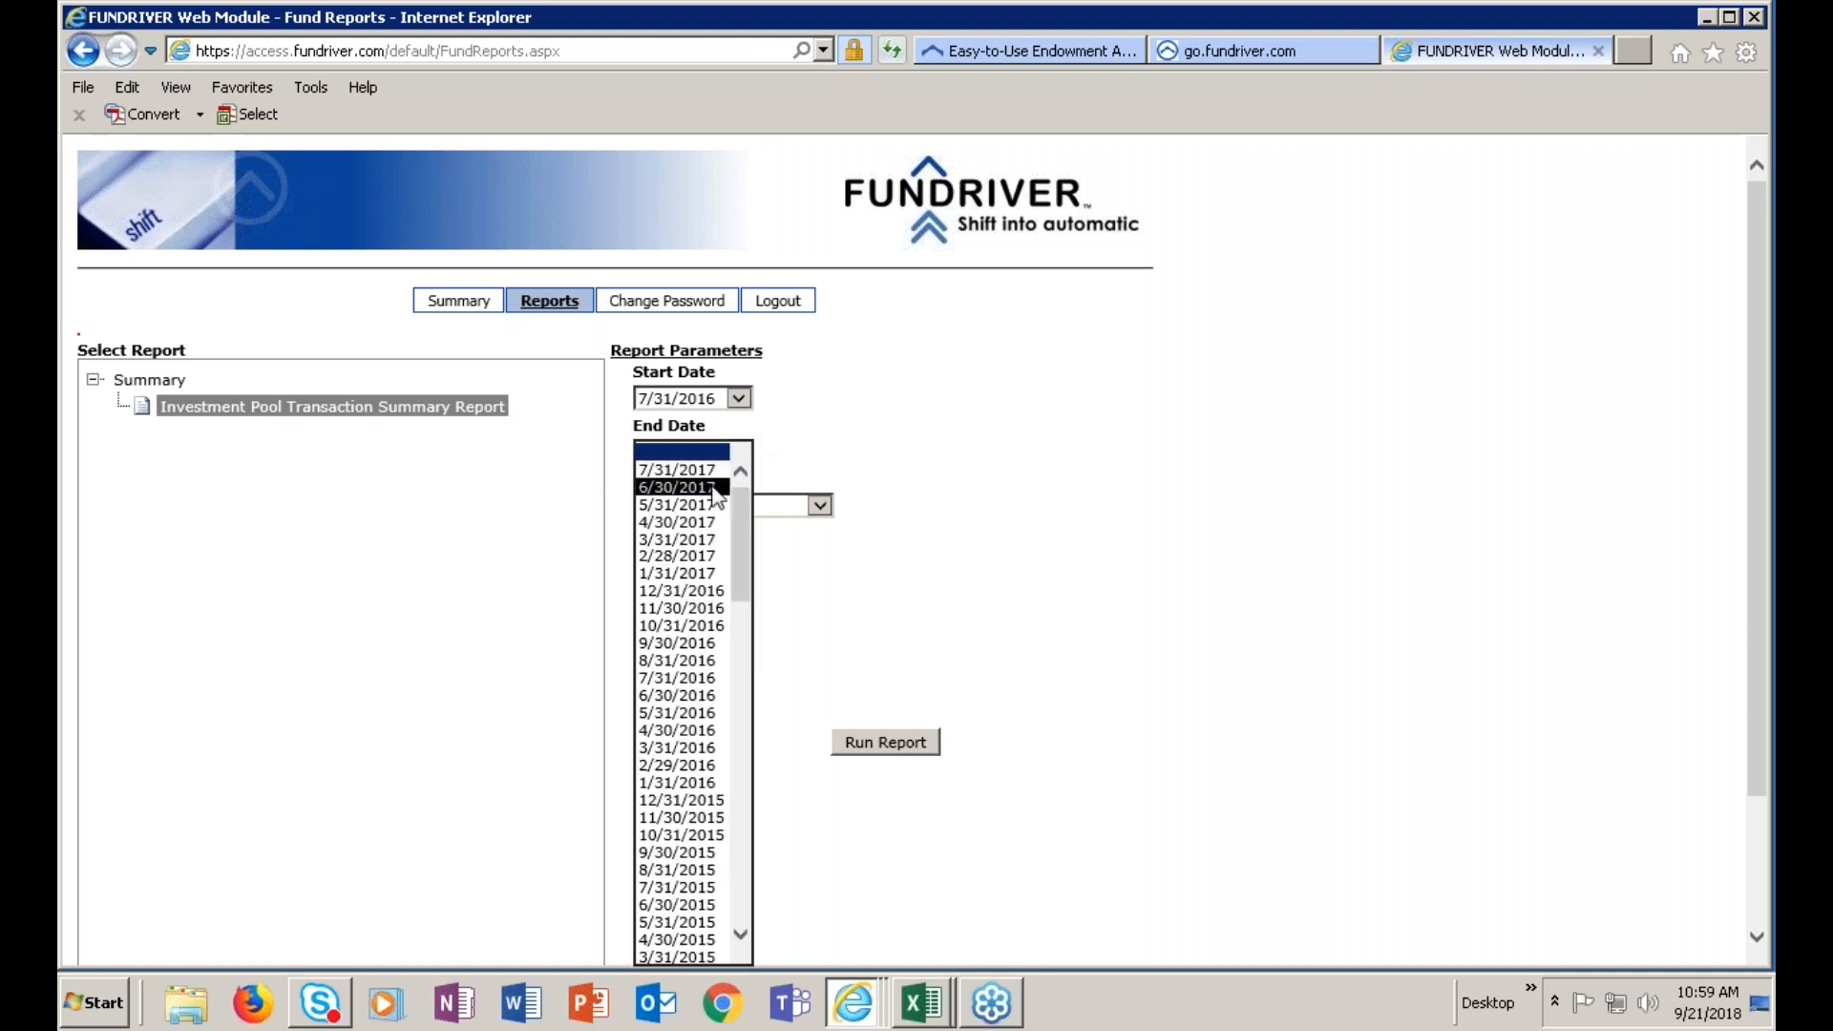
click(683, 491)
click(886, 744)
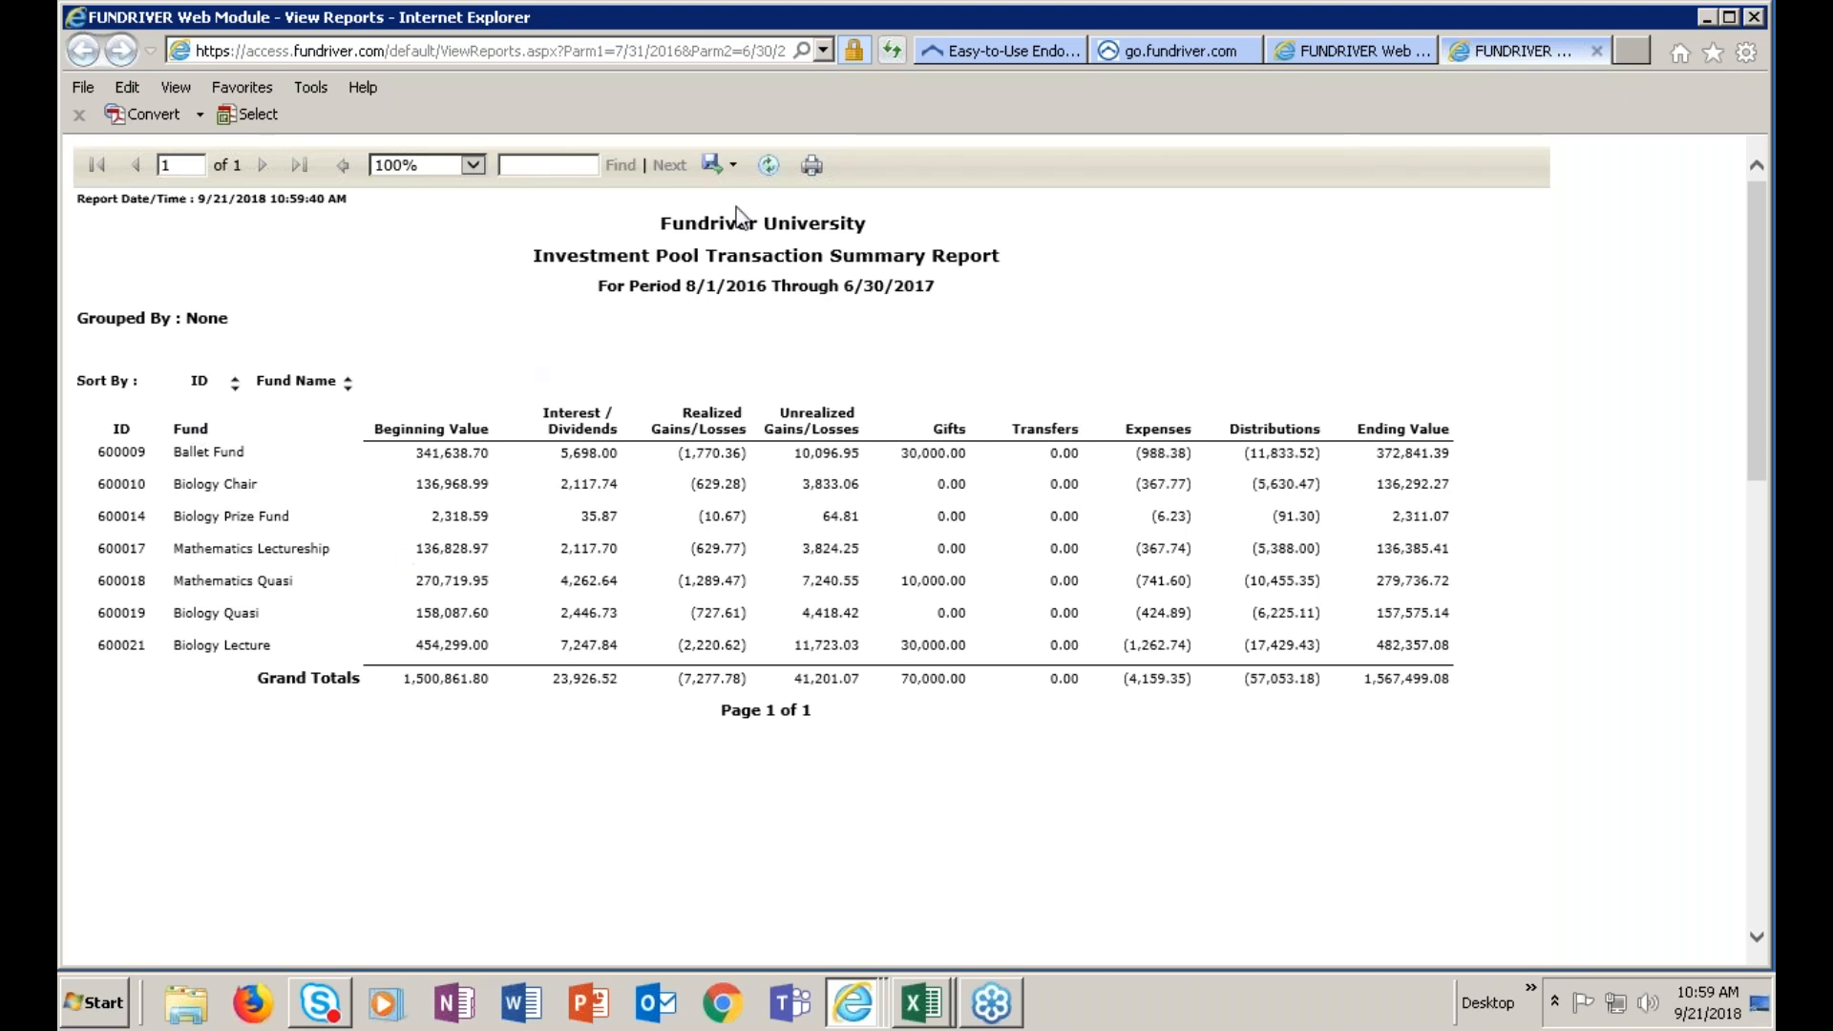
Check the export formats offered for the report, then close the report and the department user site
click(733, 168)
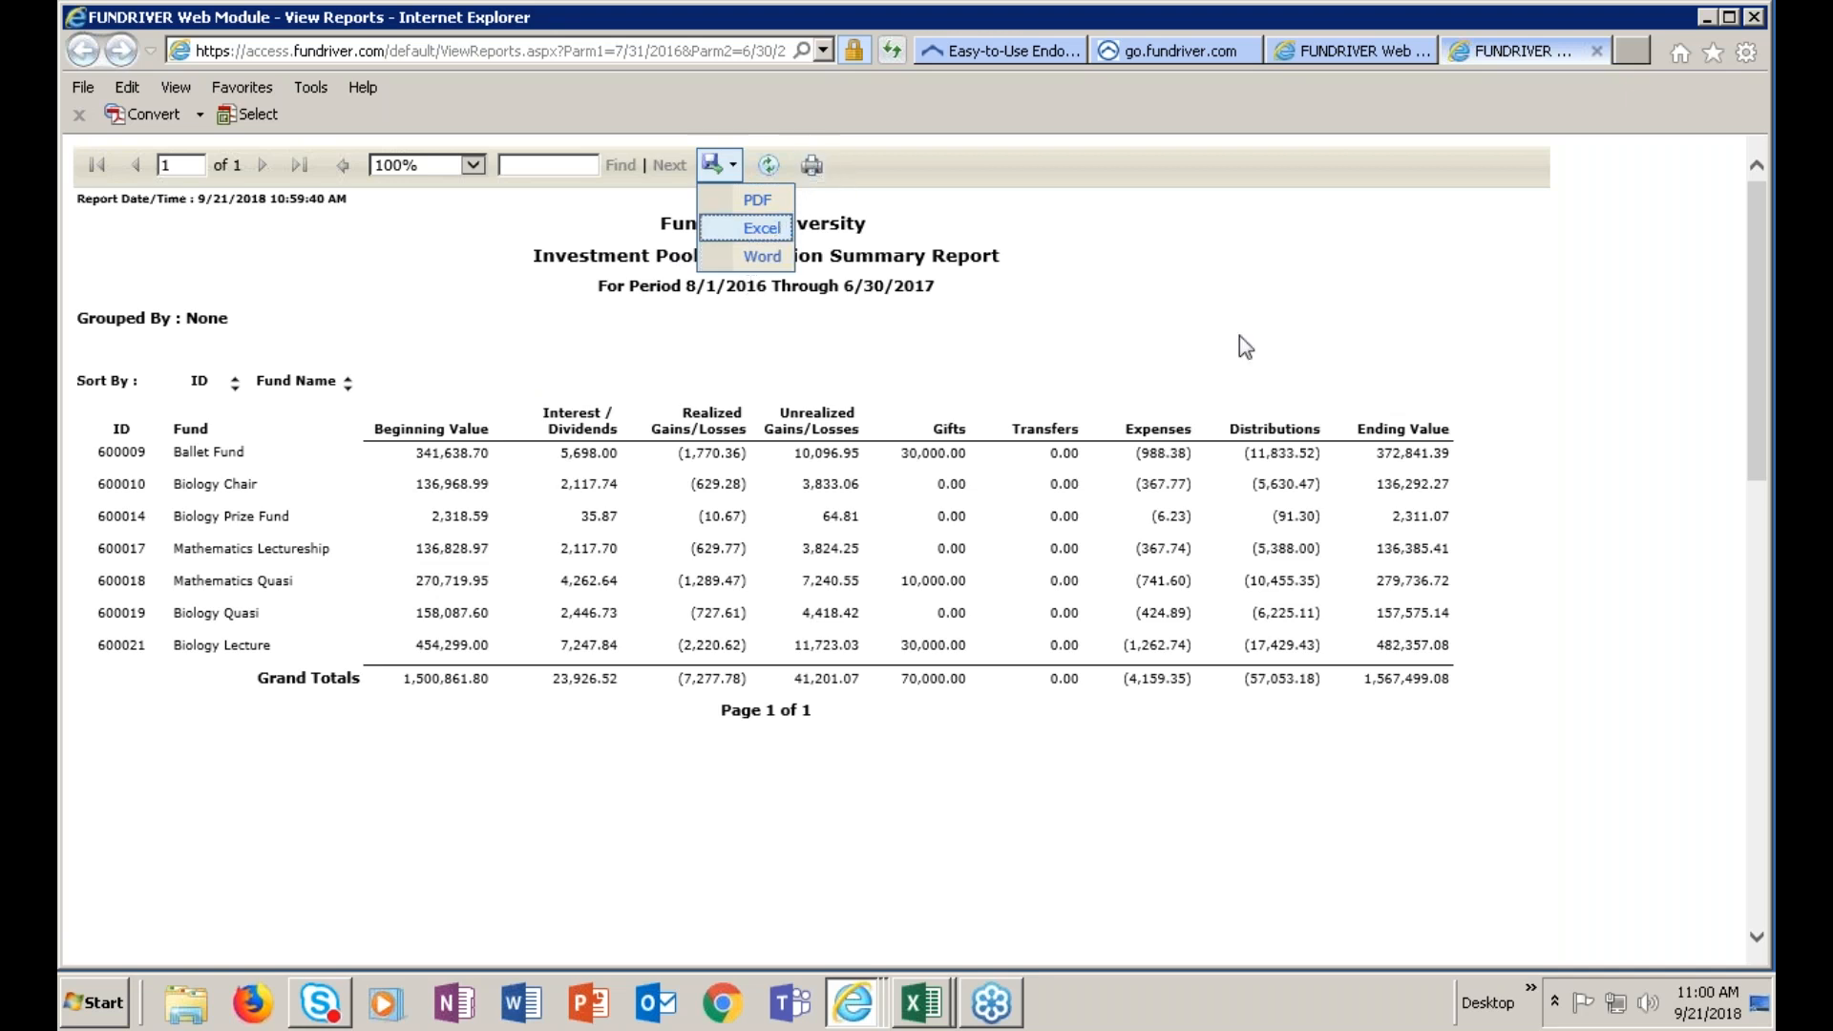
click(1598, 51)
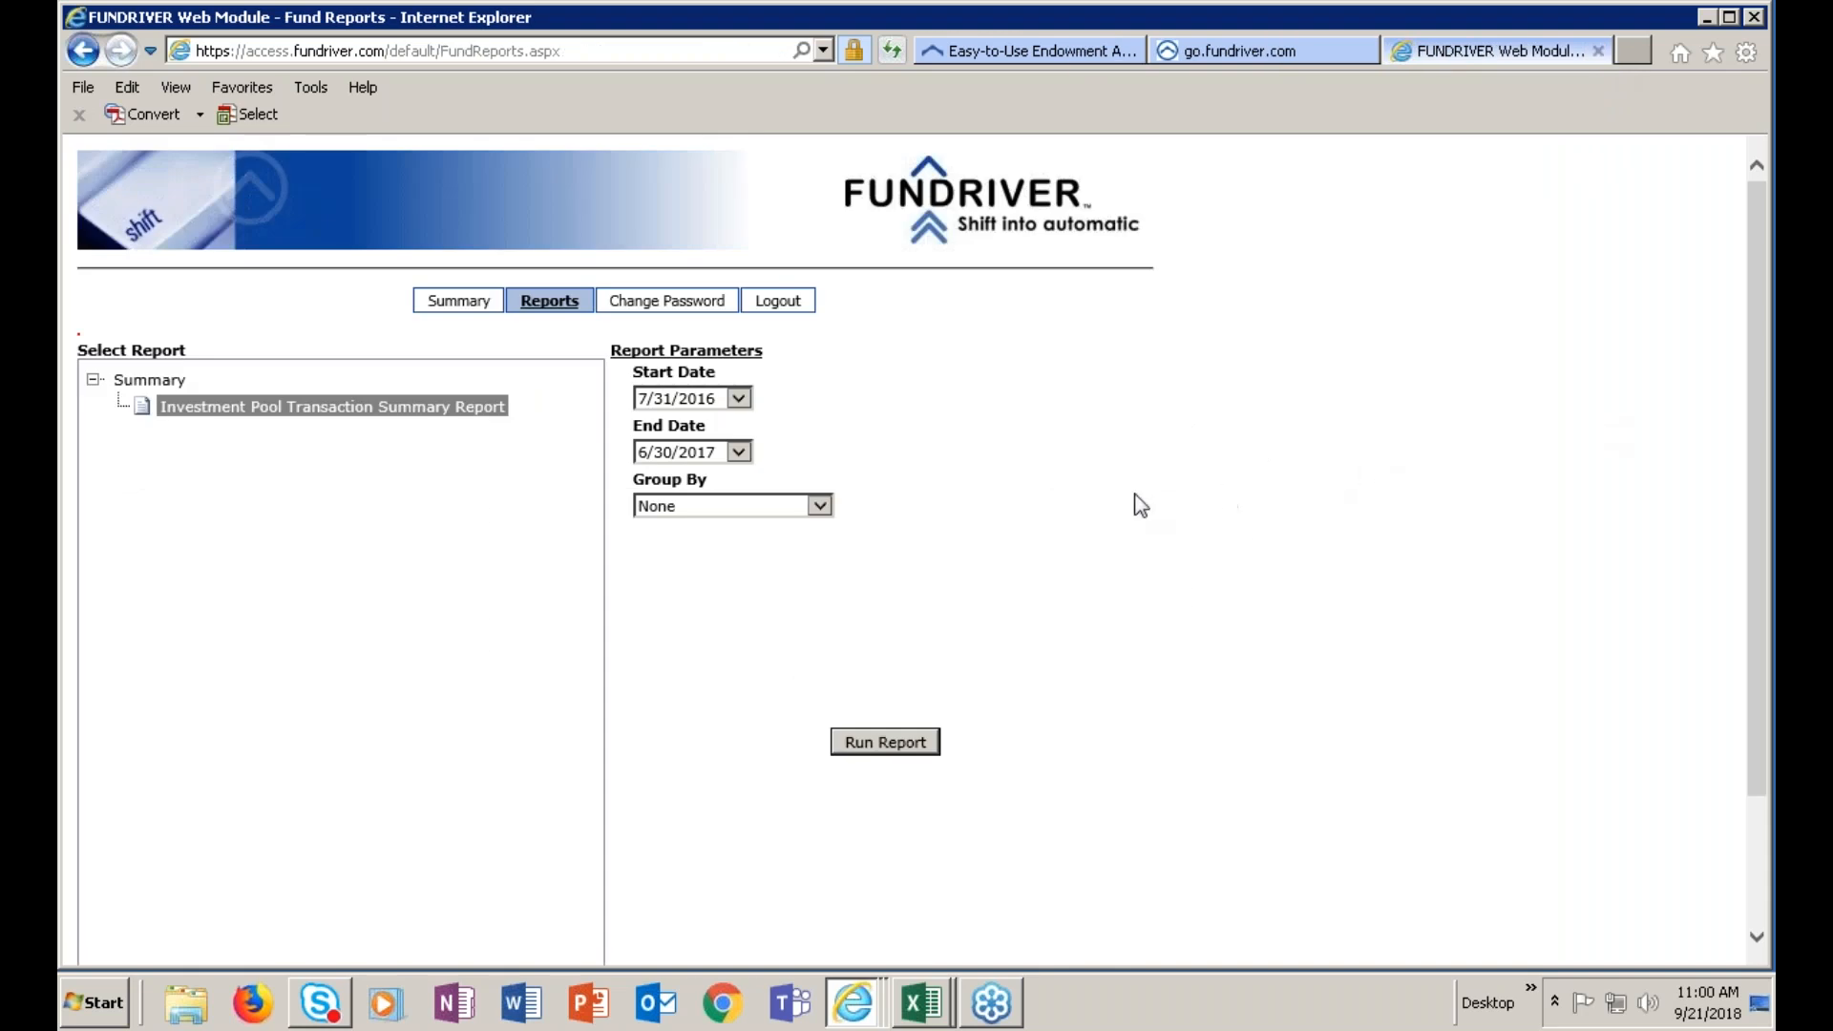
click(1597, 52)
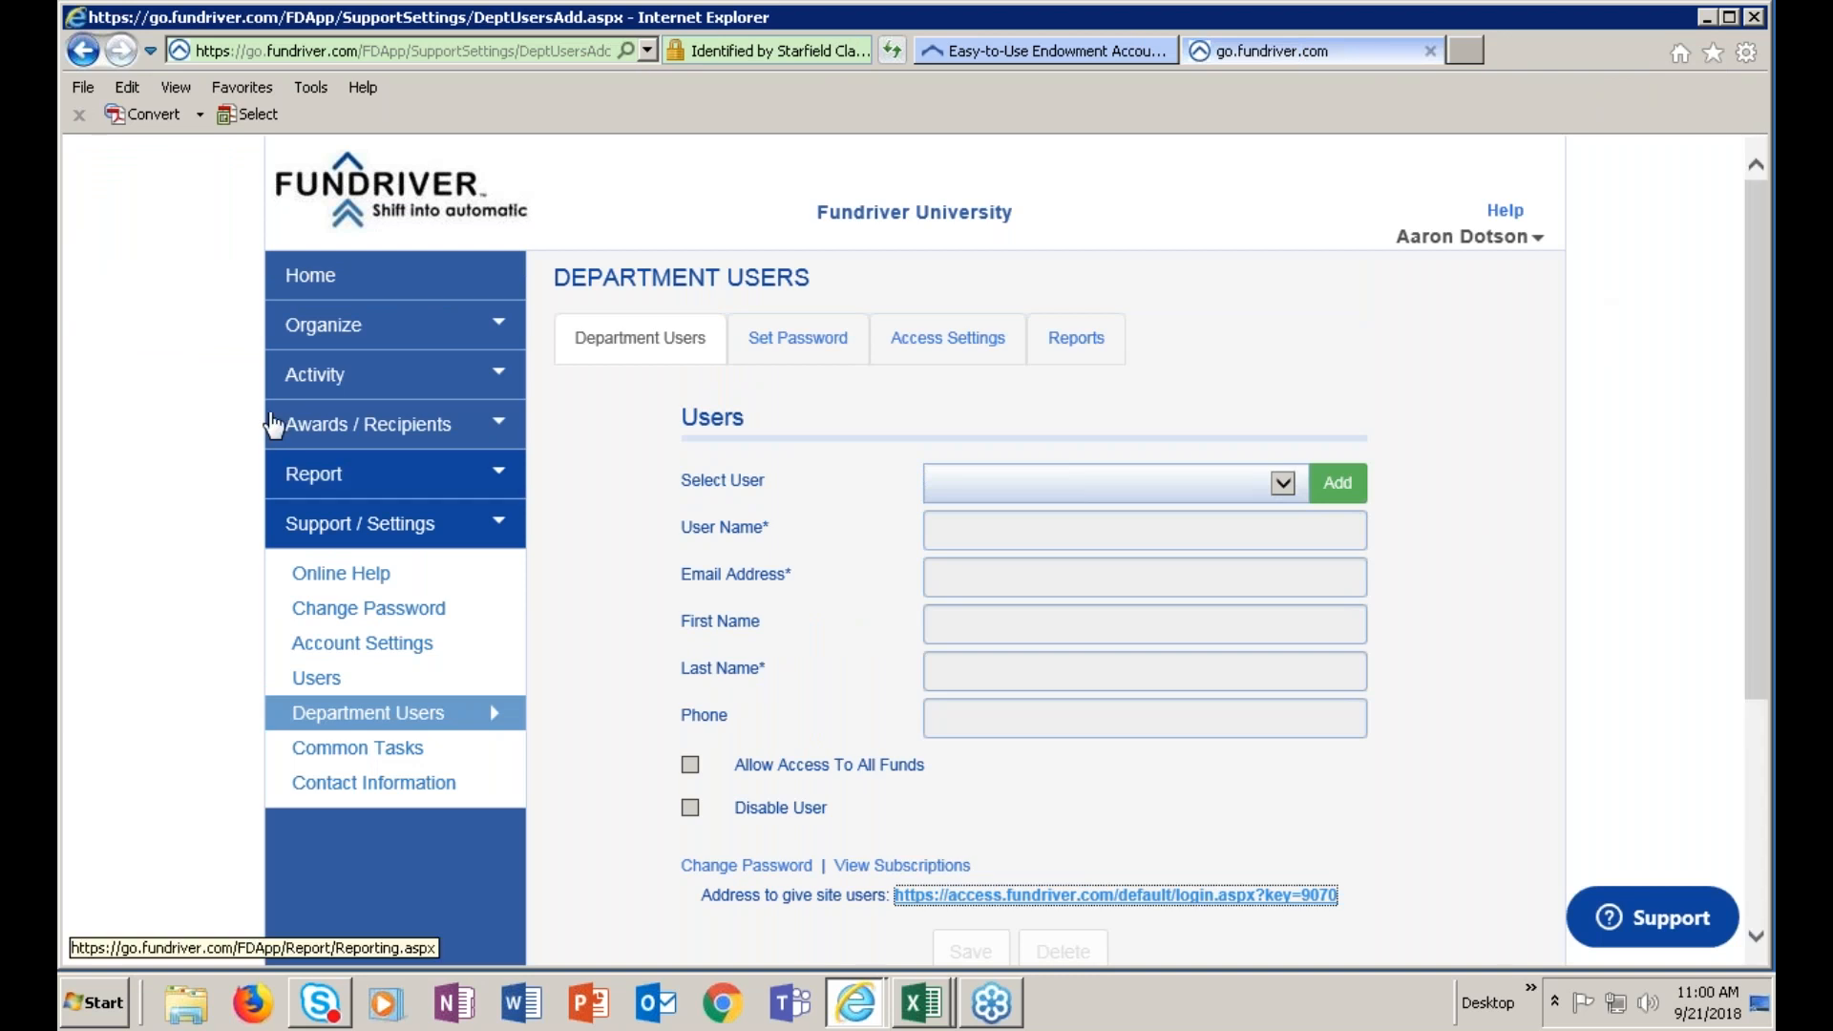
Open the fund profile of the Ballet Fund and review its details and current values
click(310, 329)
click(318, 374)
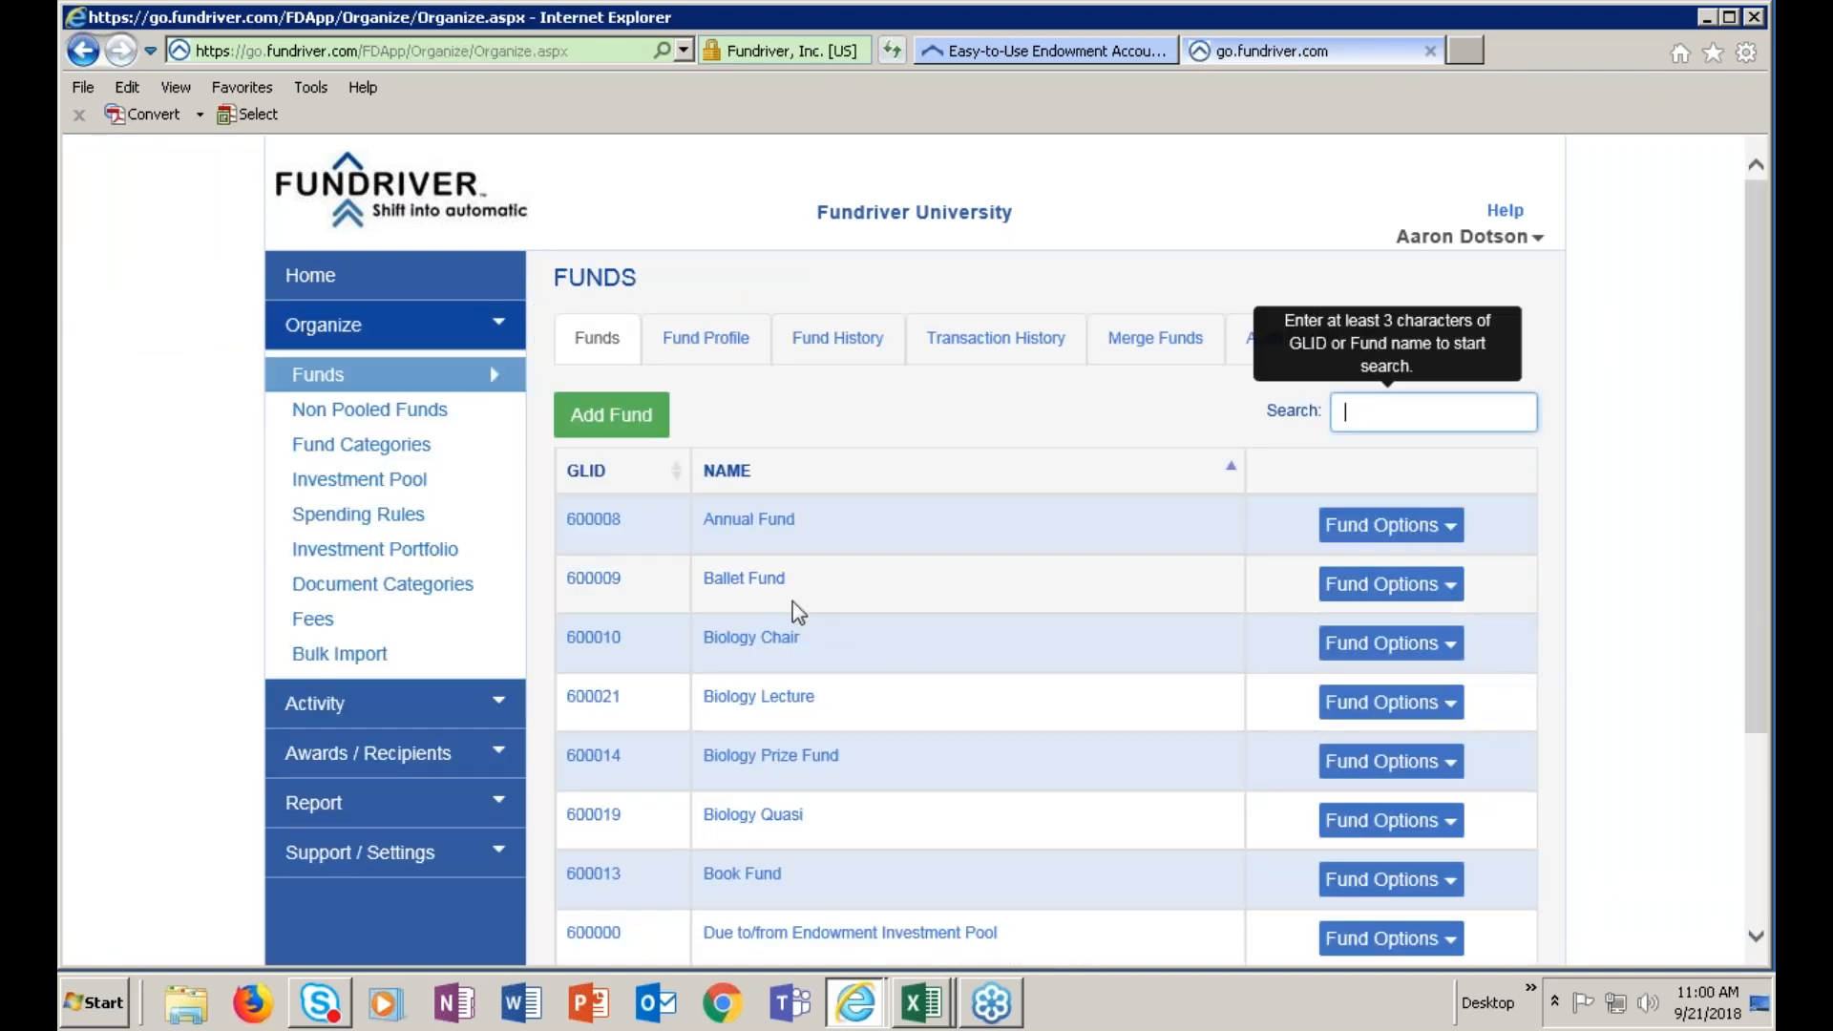
click(754, 580)
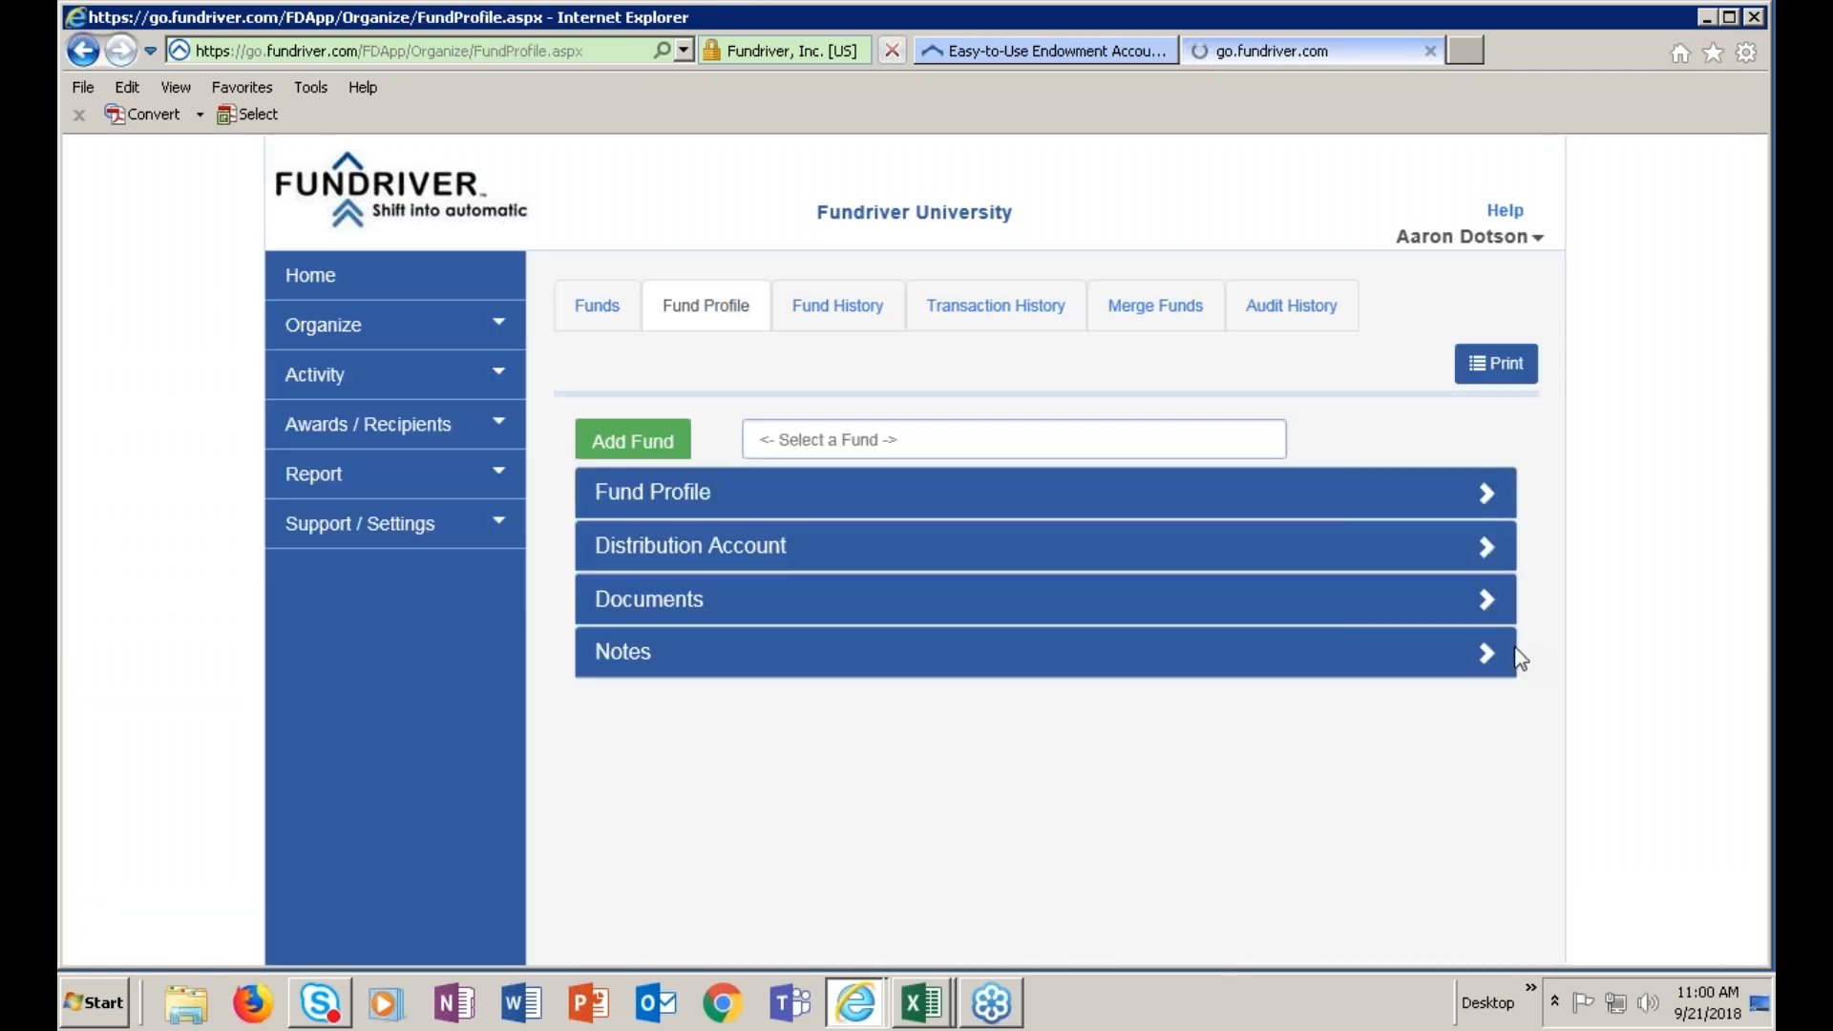
scroll(1538, 637, down, 8)
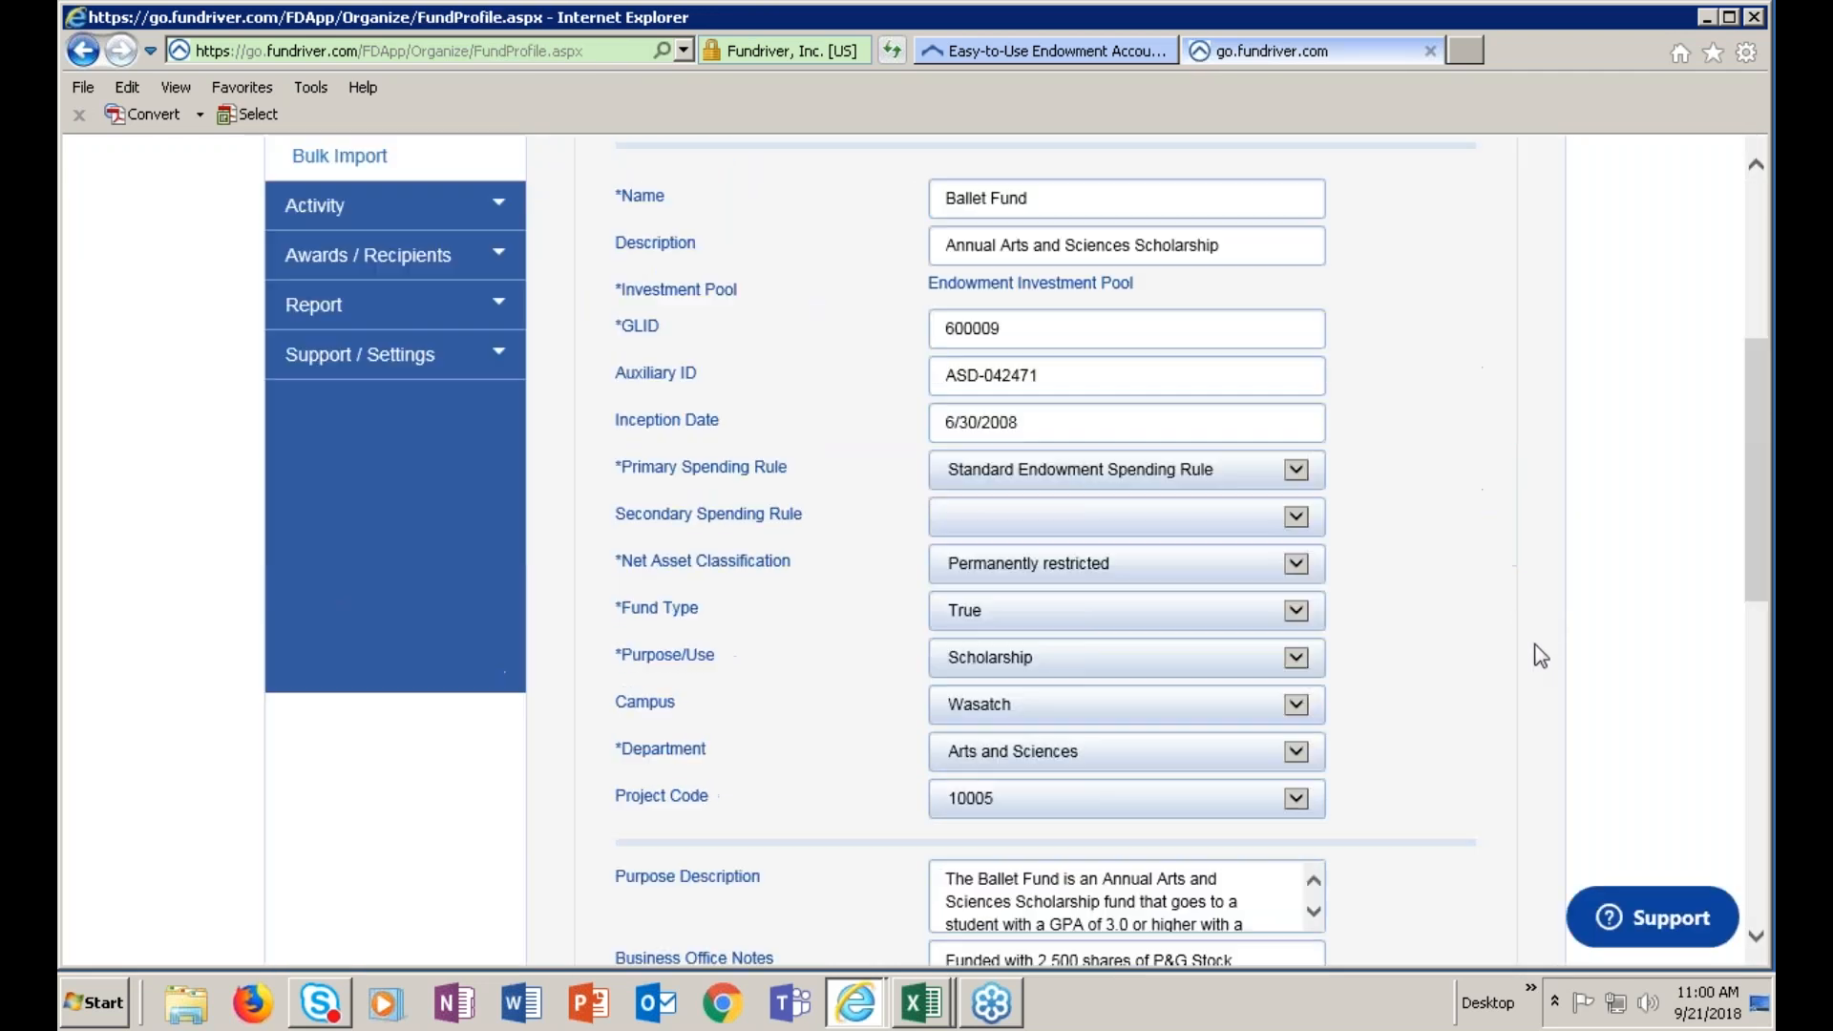
scroll(1542, 653, down, 3)
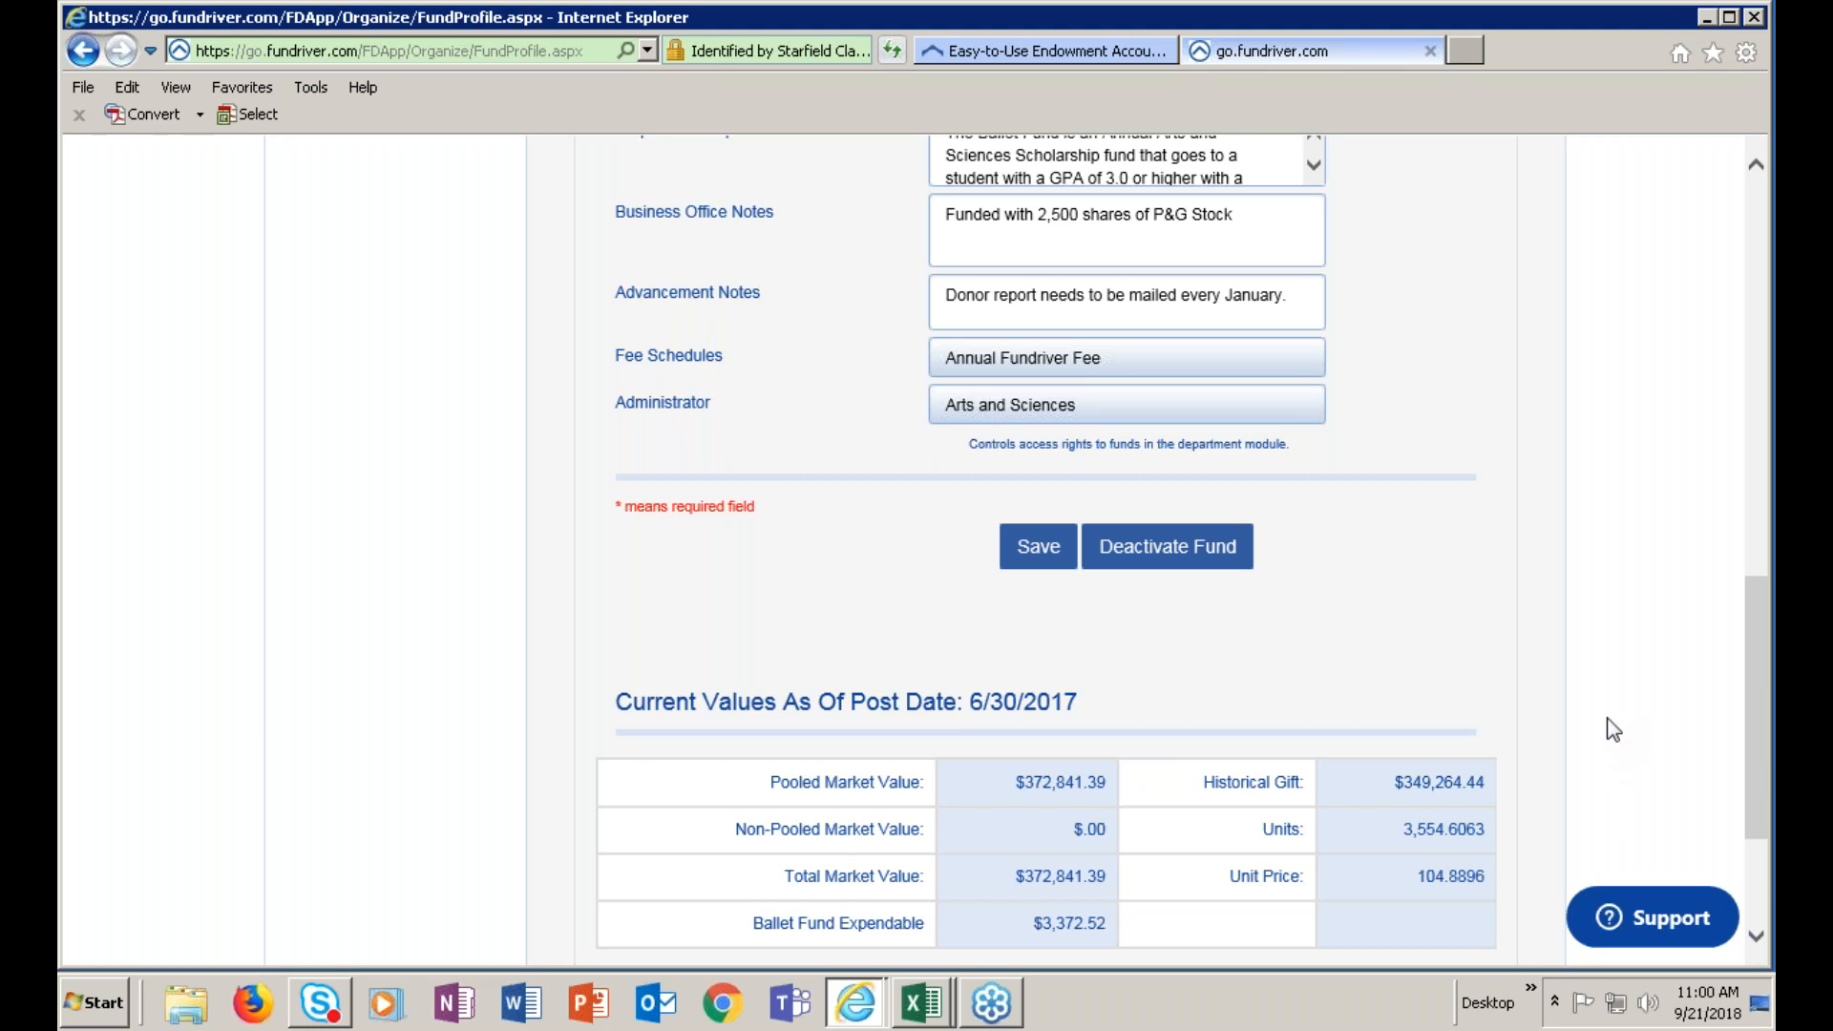
scroll(1610, 715, down, 3)
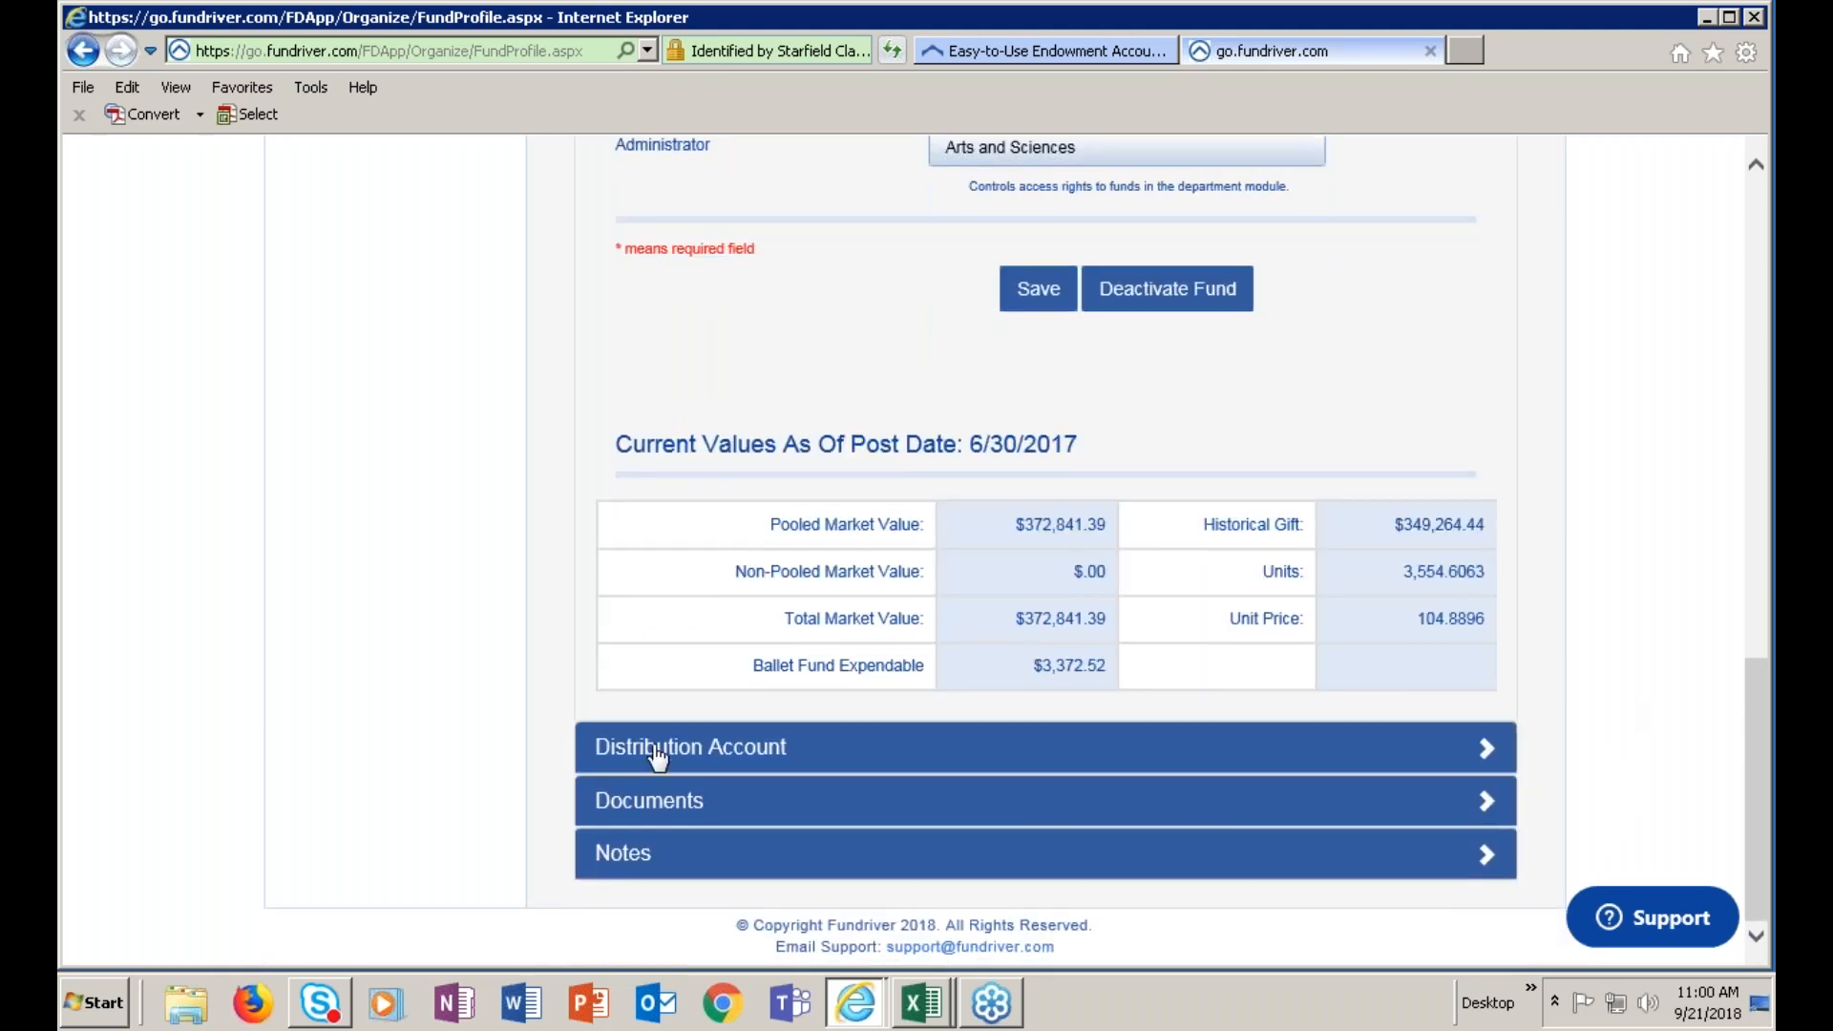
Expand the Ballet Fund's distribution account and examine its reinvest threshold, destination ID and distribution rules
click(698, 753)
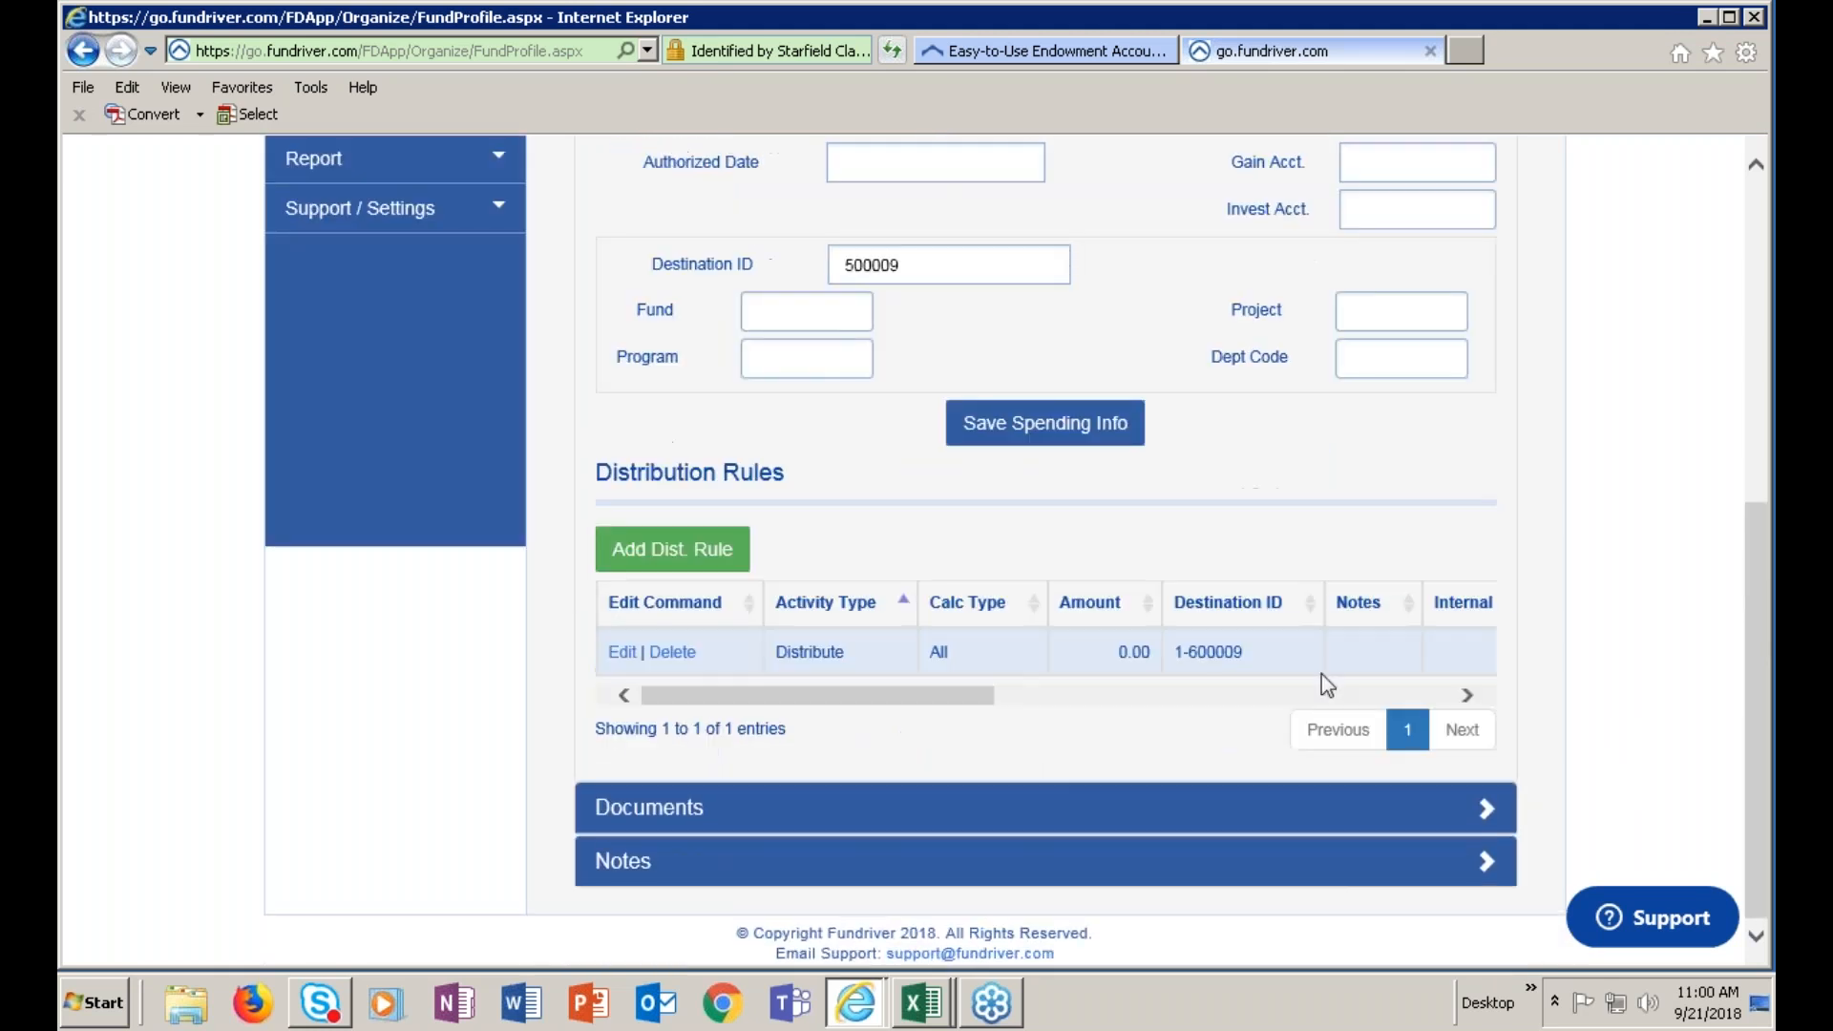
scroll(1337, 643, up, 1)
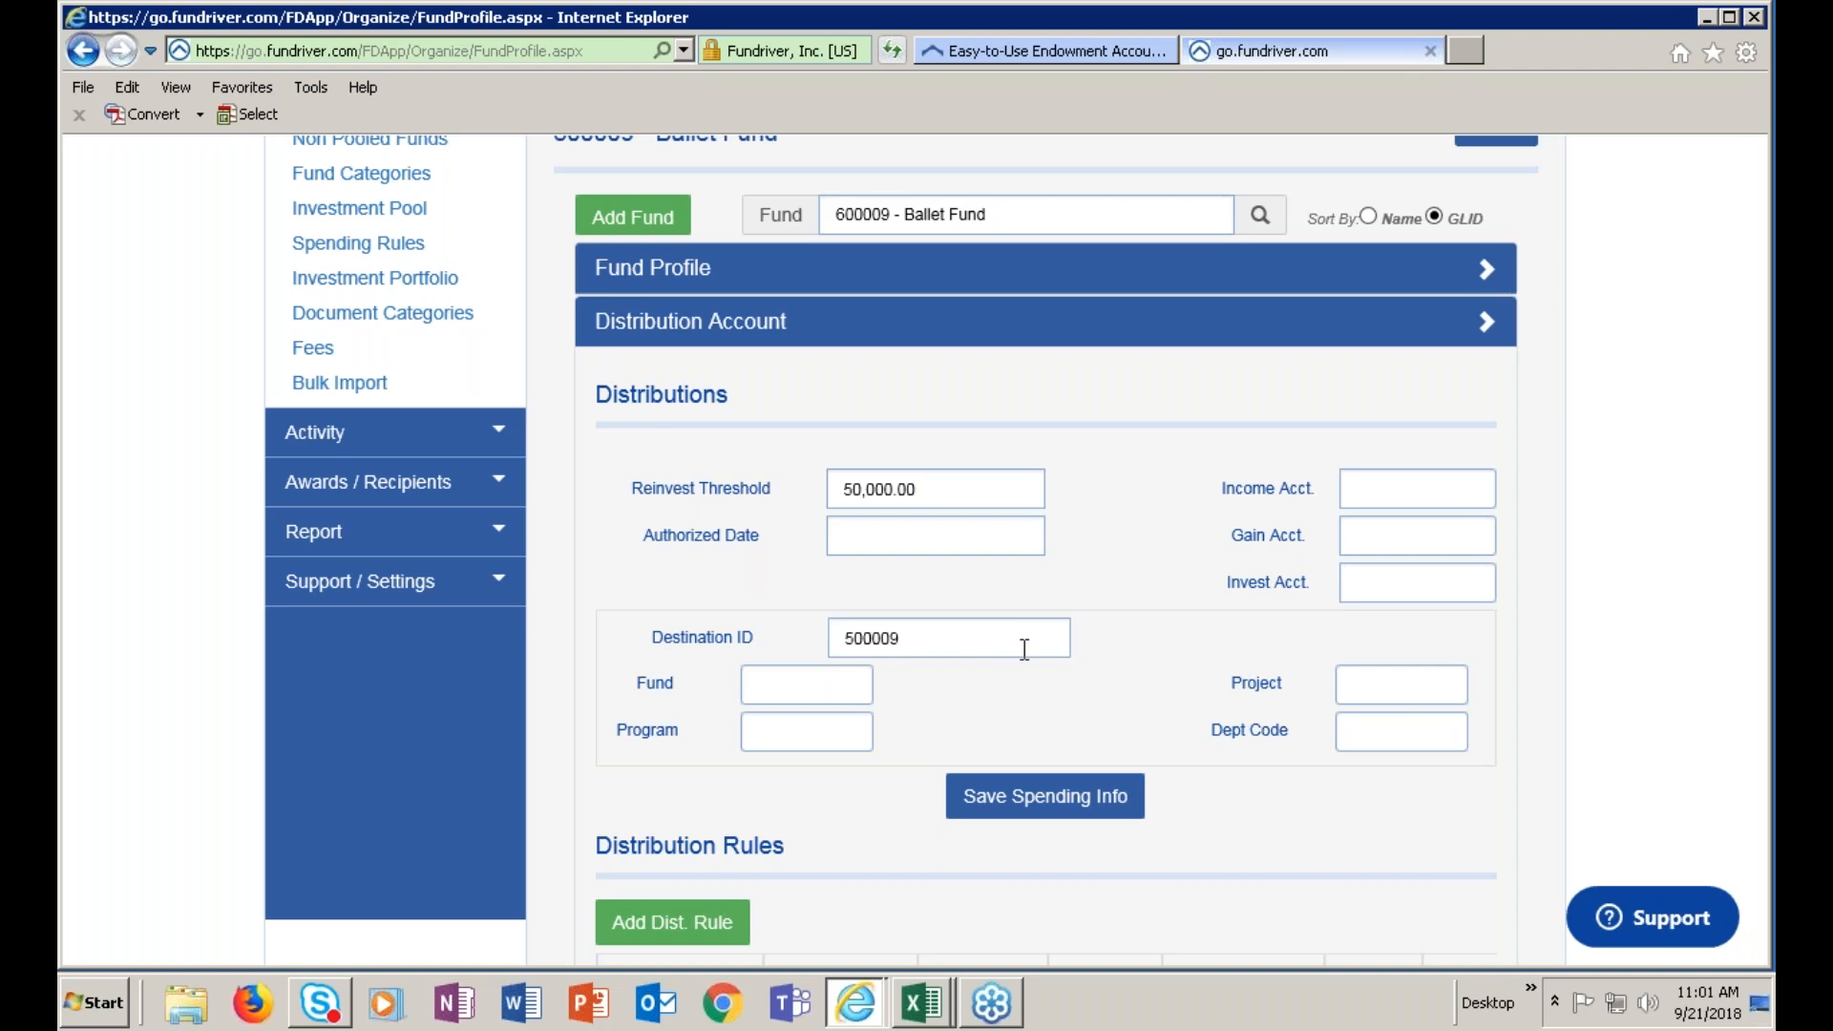
scroll(831, 405, up, 2)
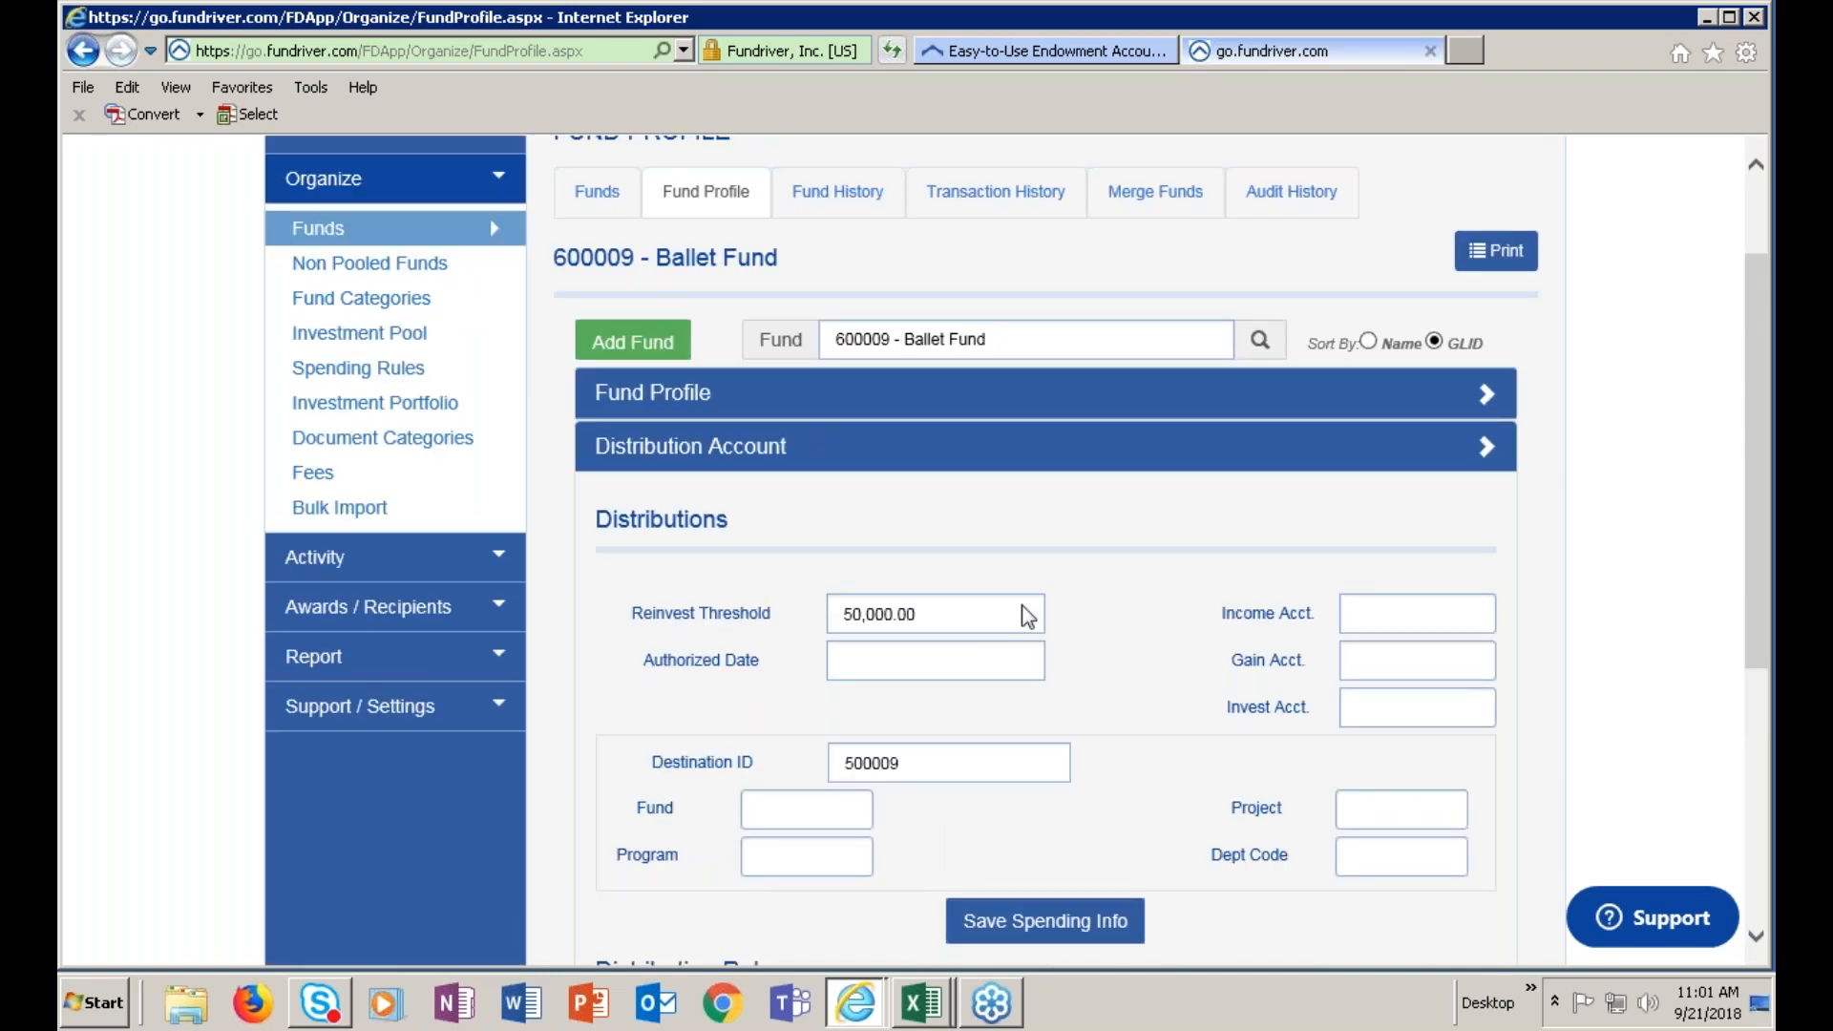
scroll(1012, 600, down, 4)
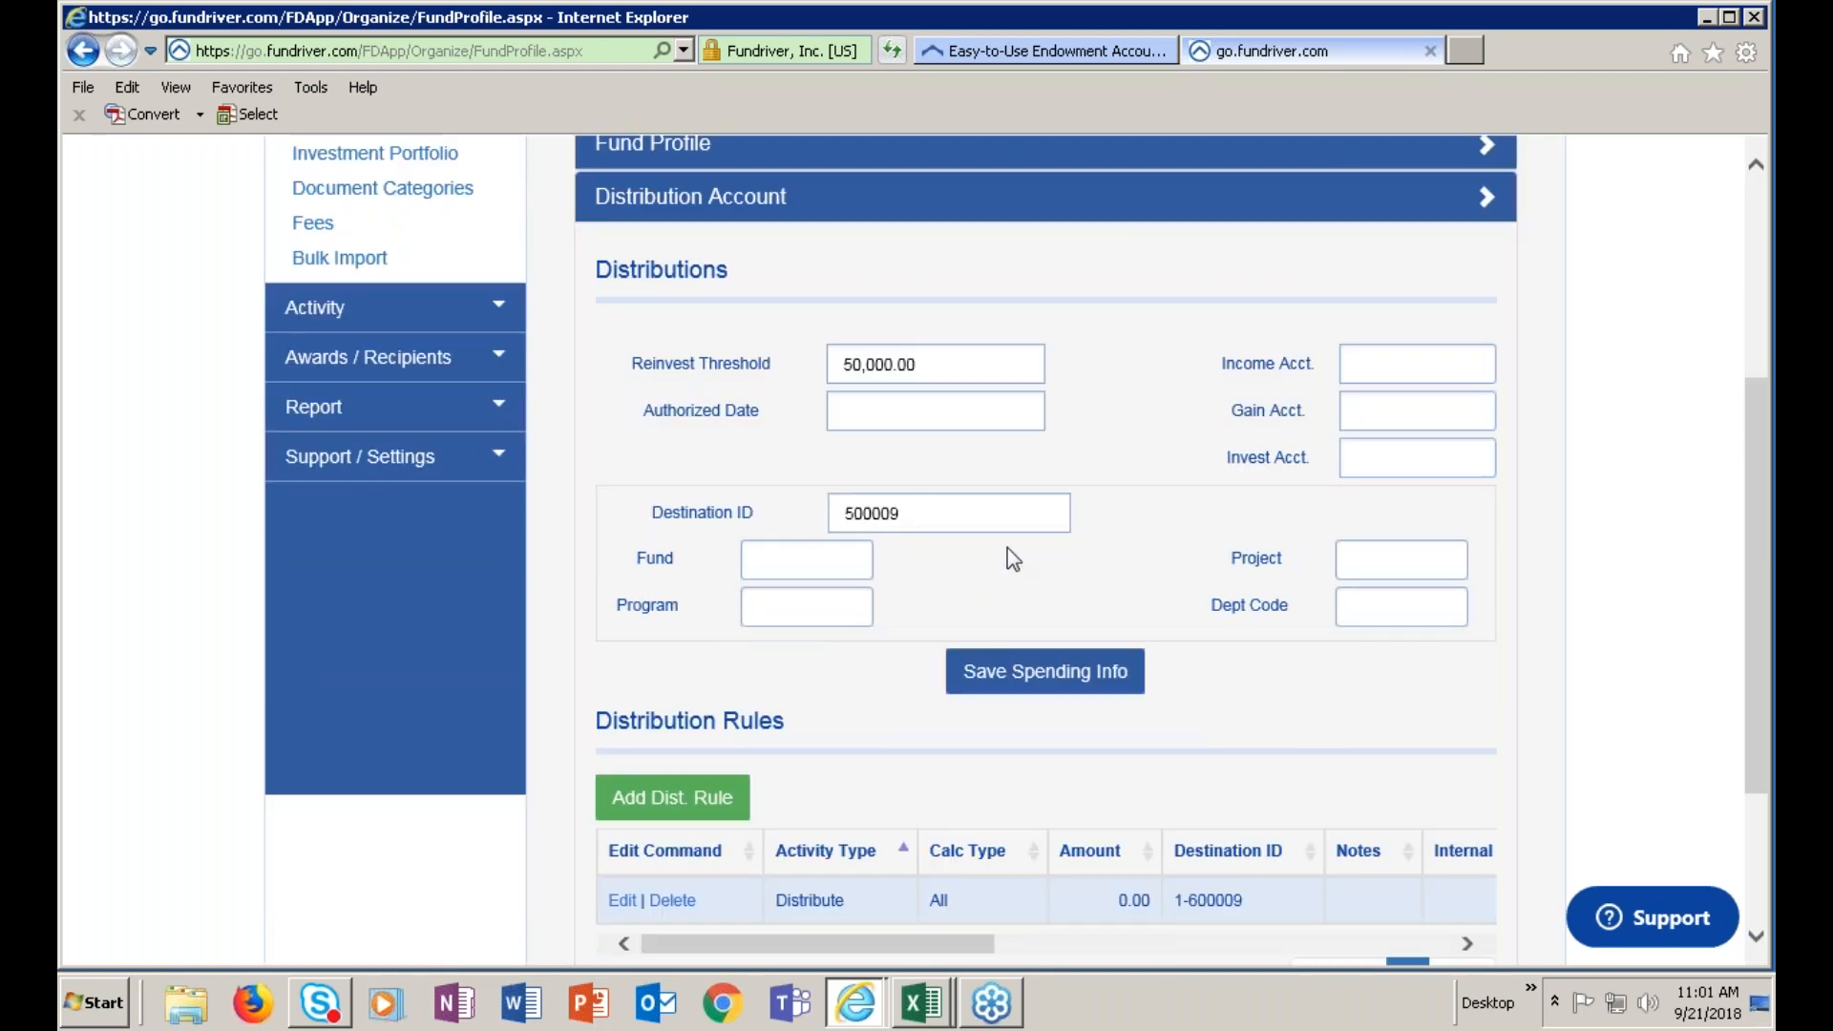
scroll(1012, 559, down, 2)
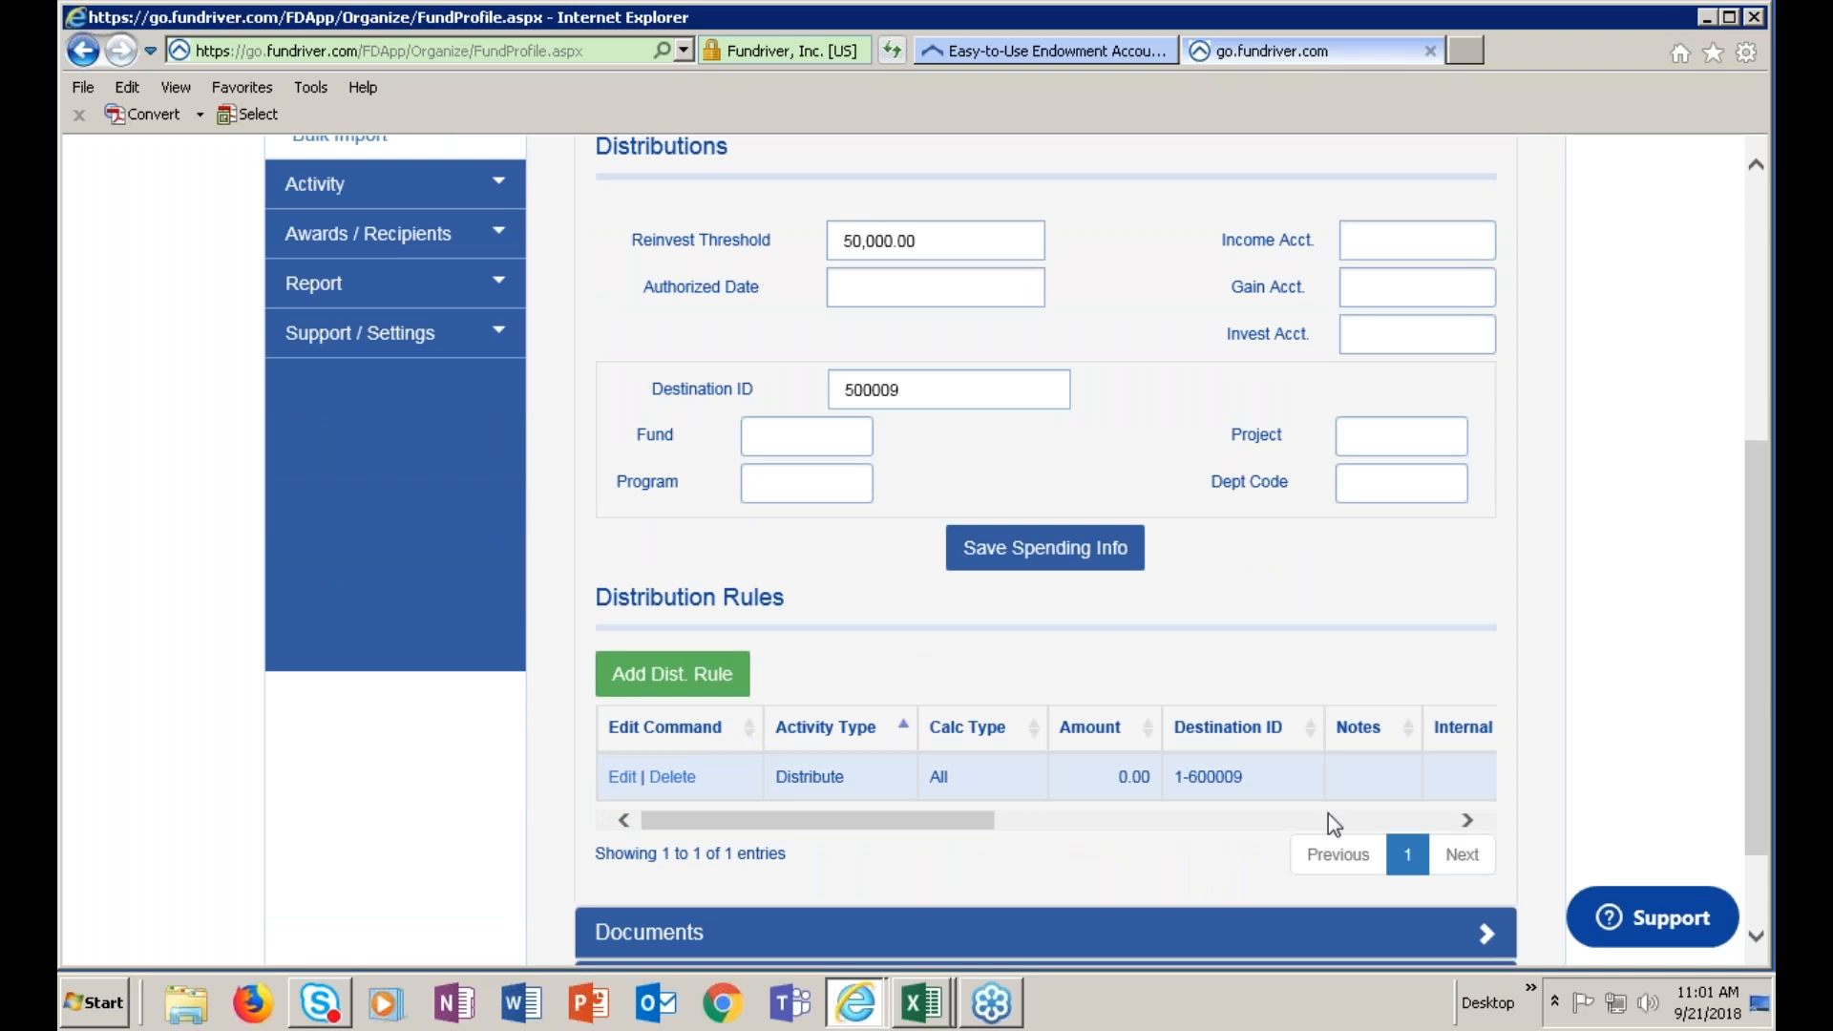
scroll(1566, 493, up, 2)
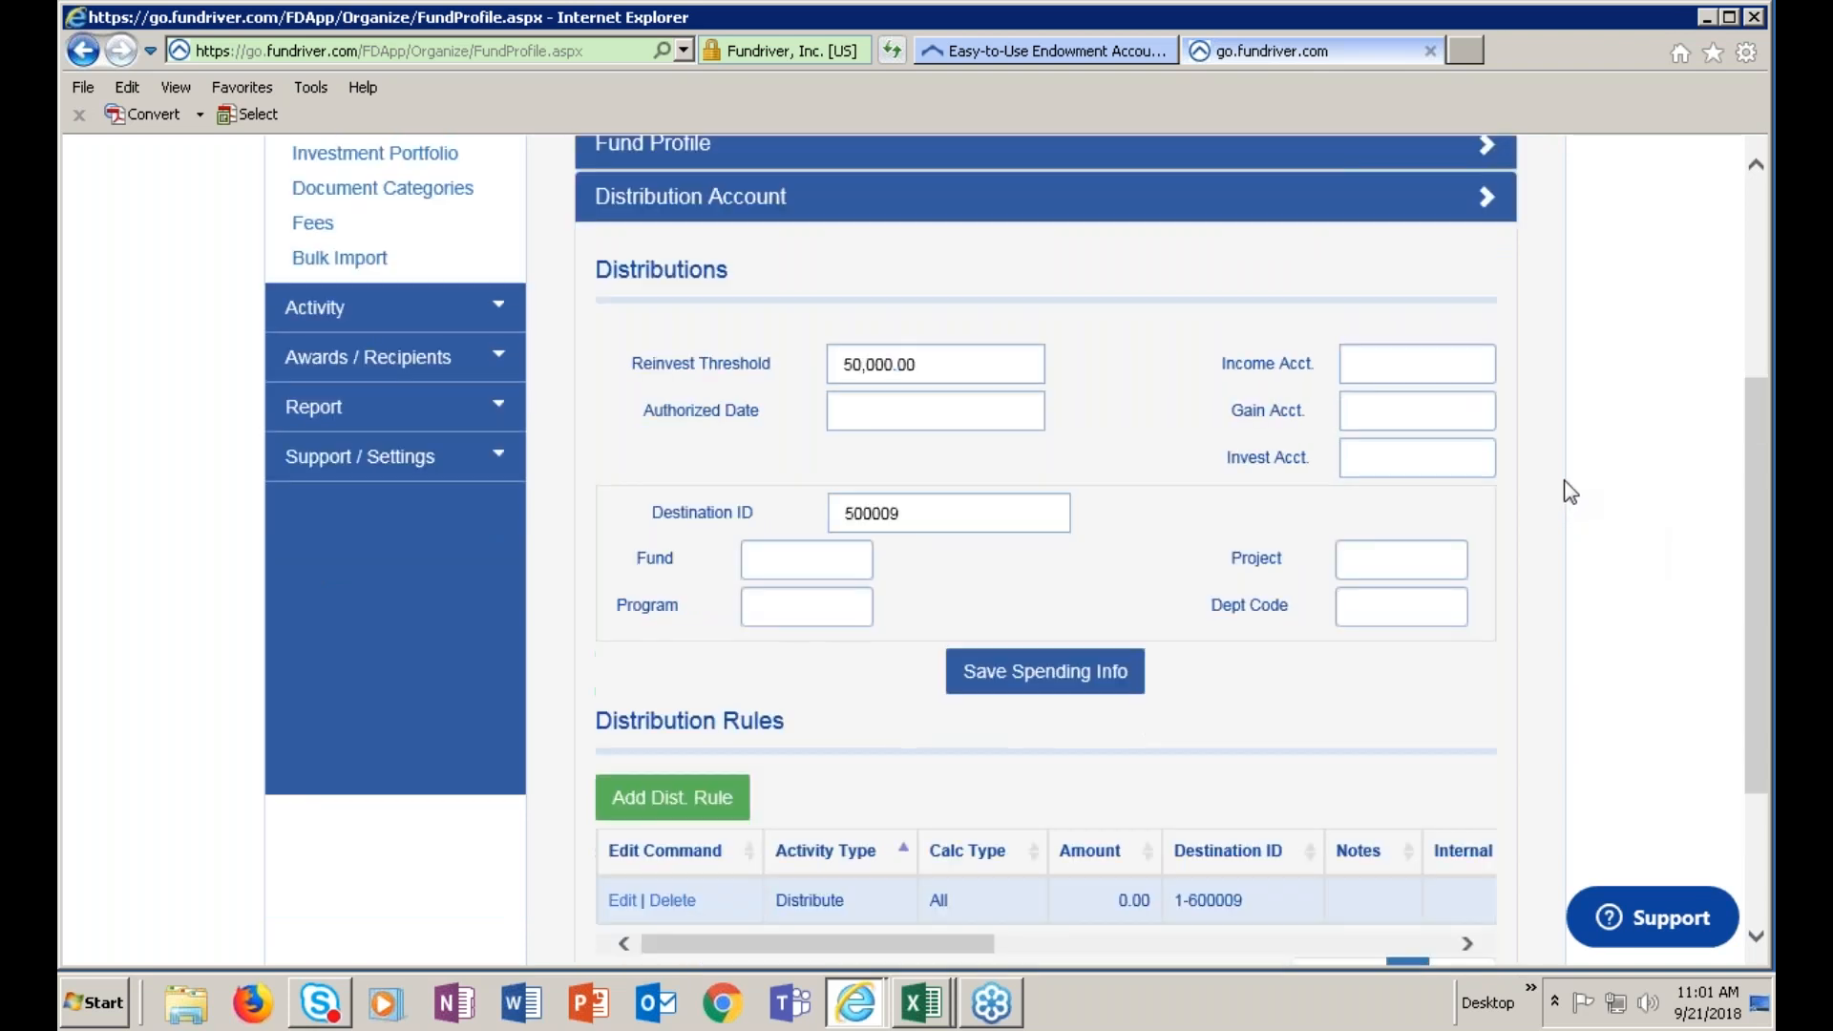
scroll(1570, 492, up, 2)
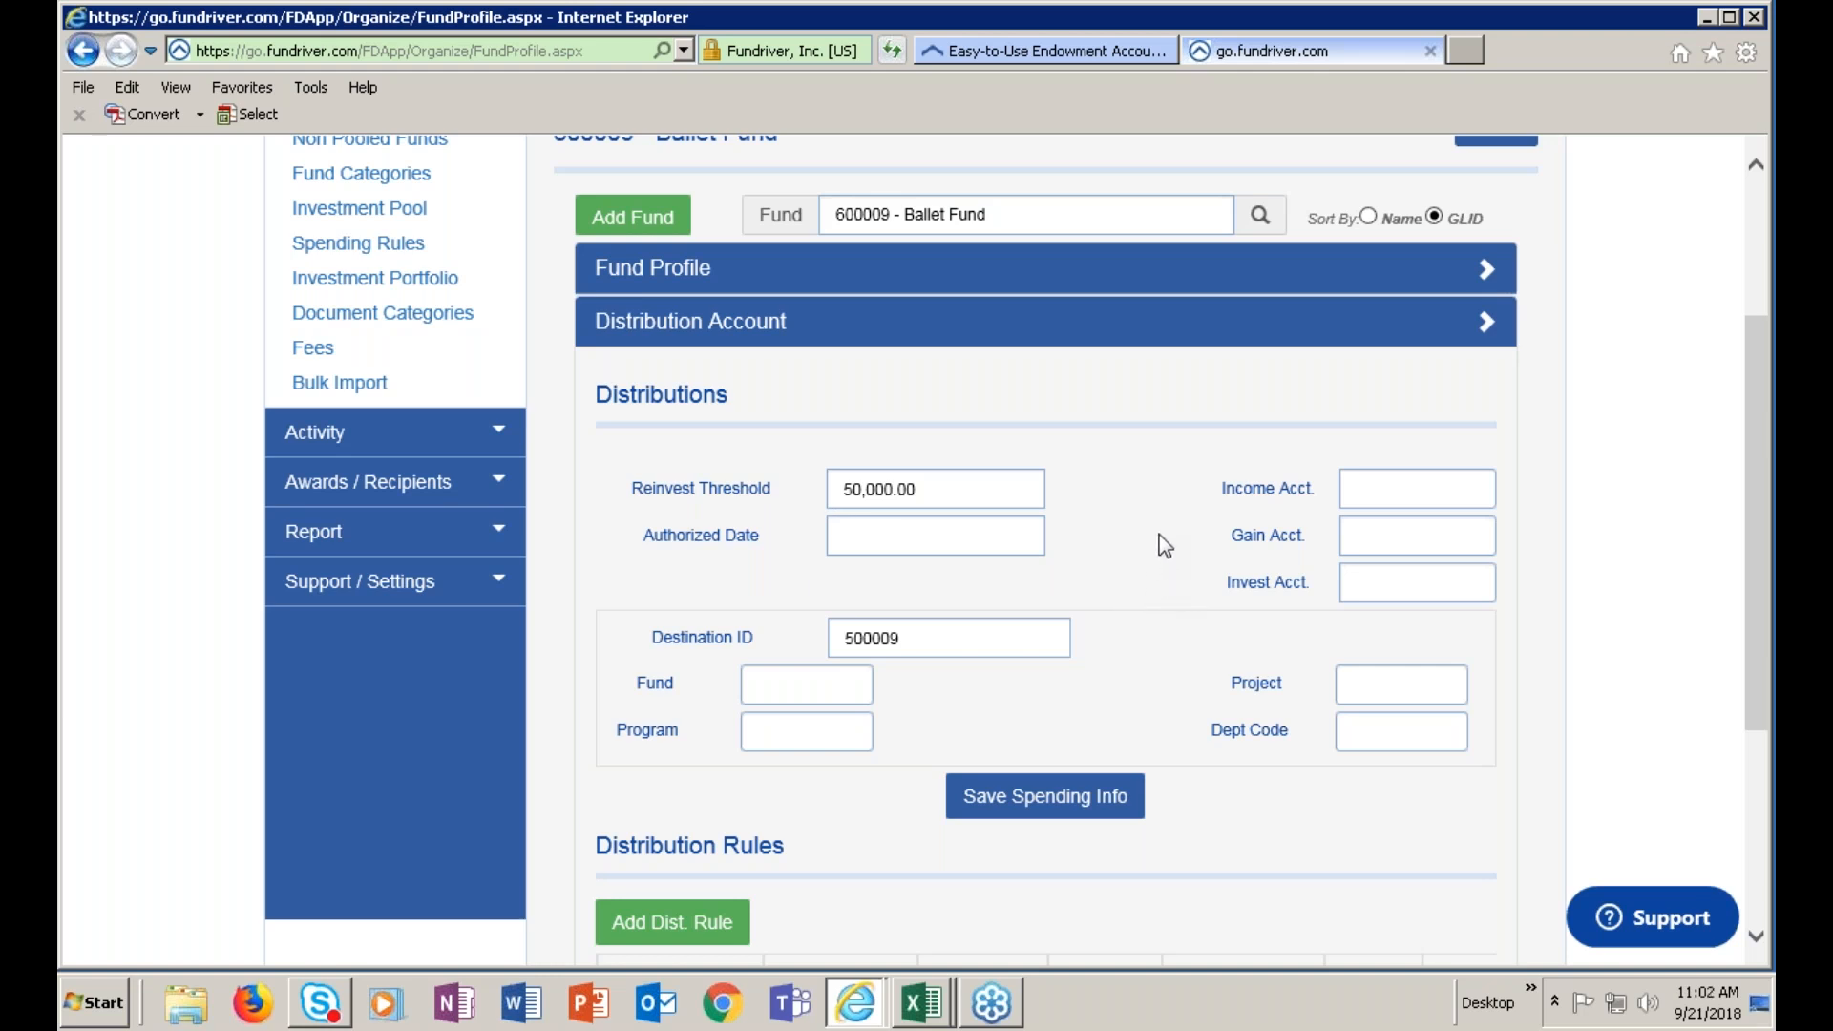
scroll(1165, 546, down, 4)
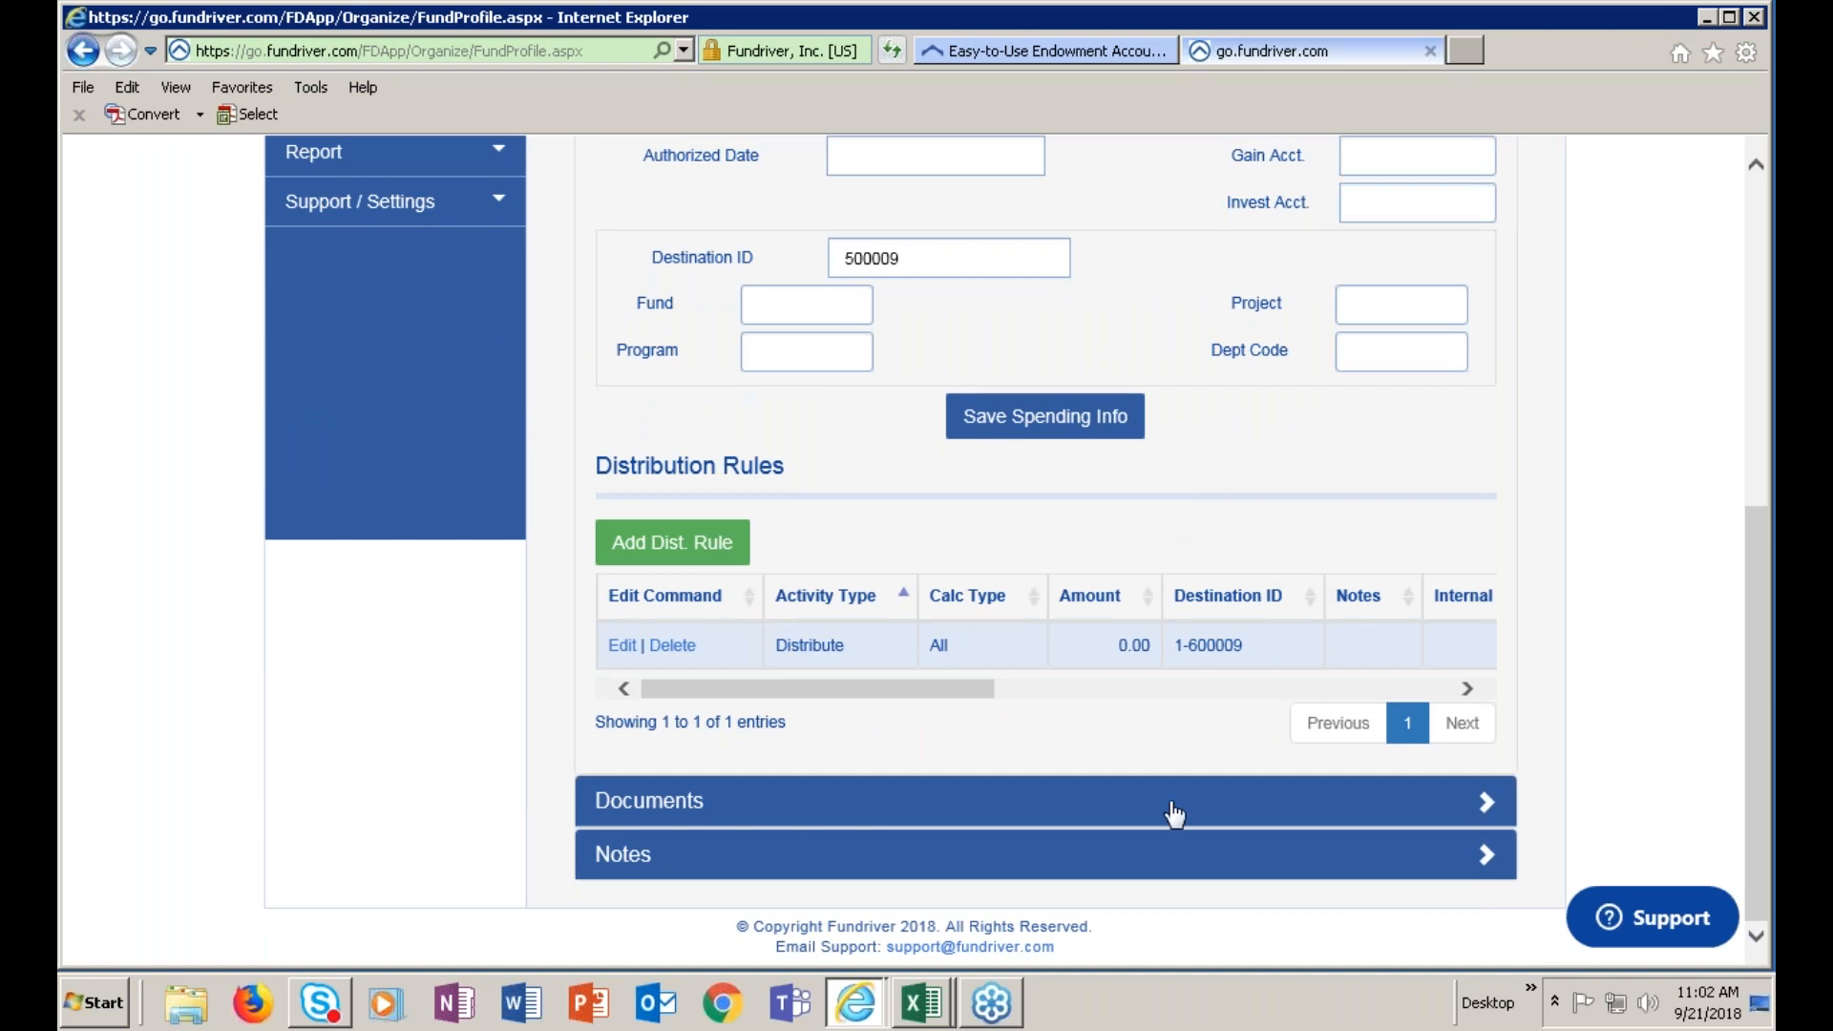
View the documents stored for the Ballet Fund and open the list of document categories
click(665, 820)
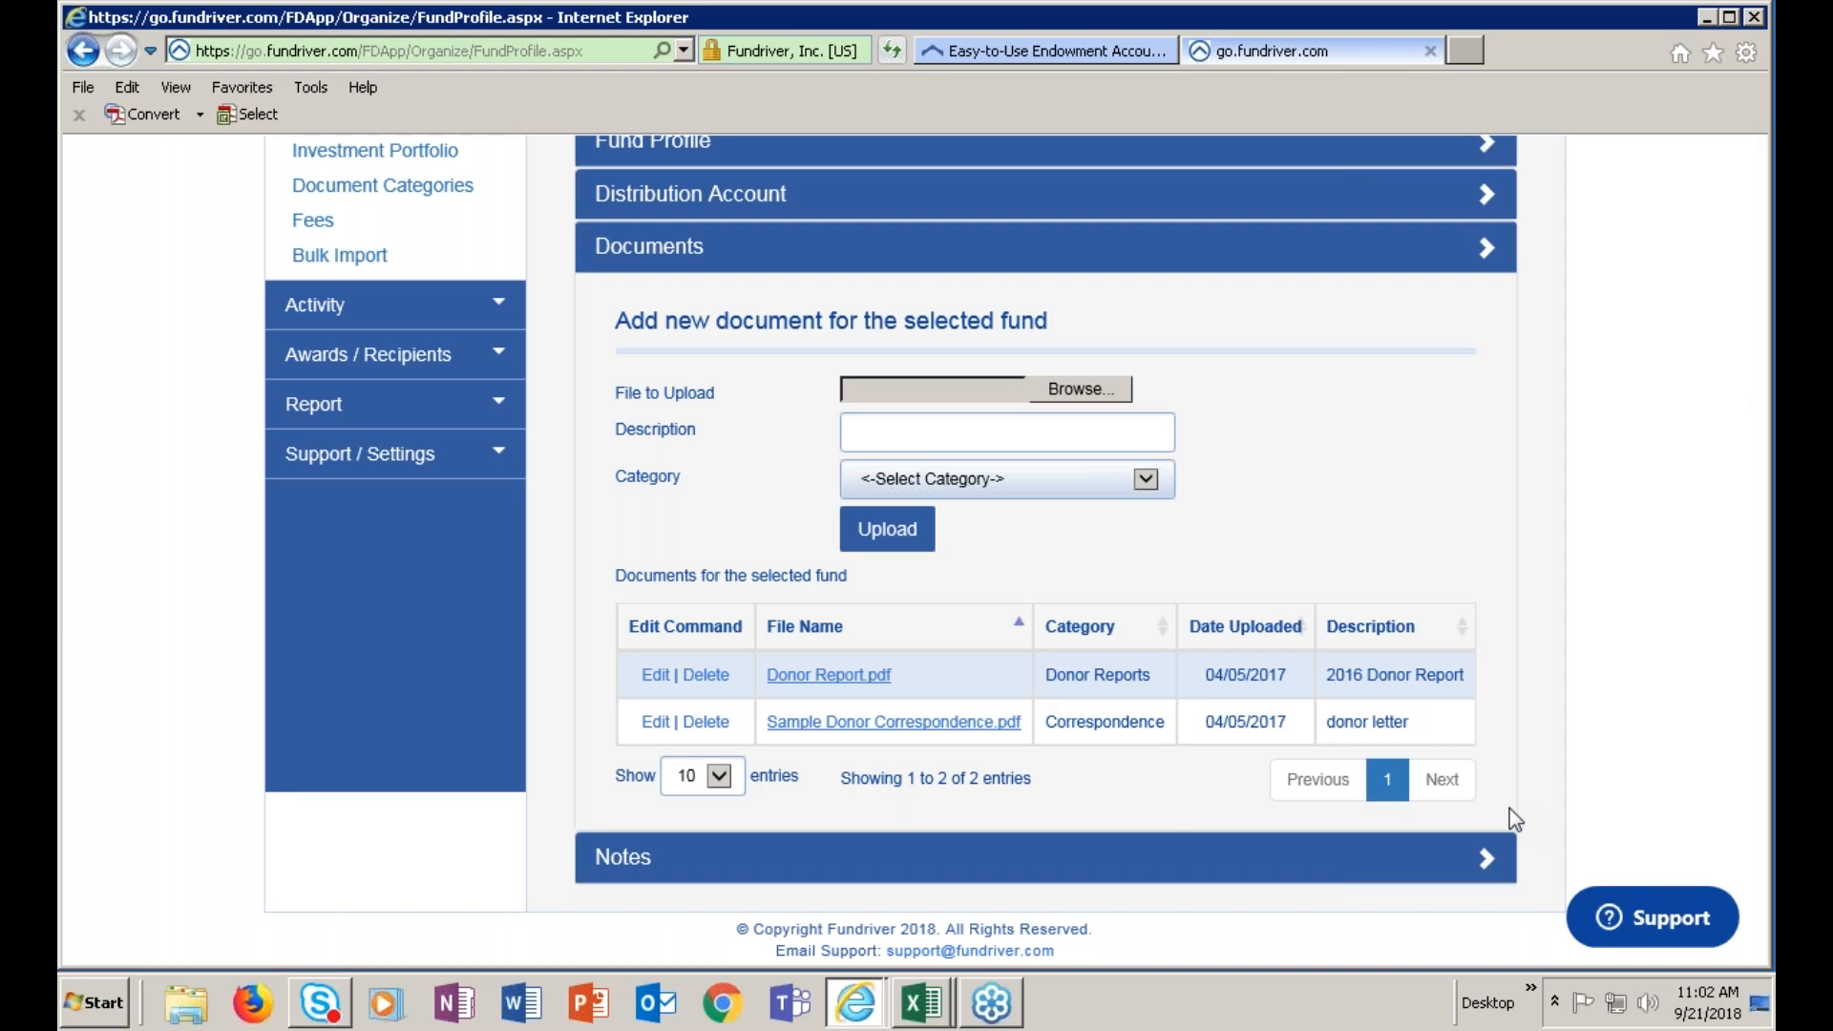
scroll(1230, 629, up, 4)
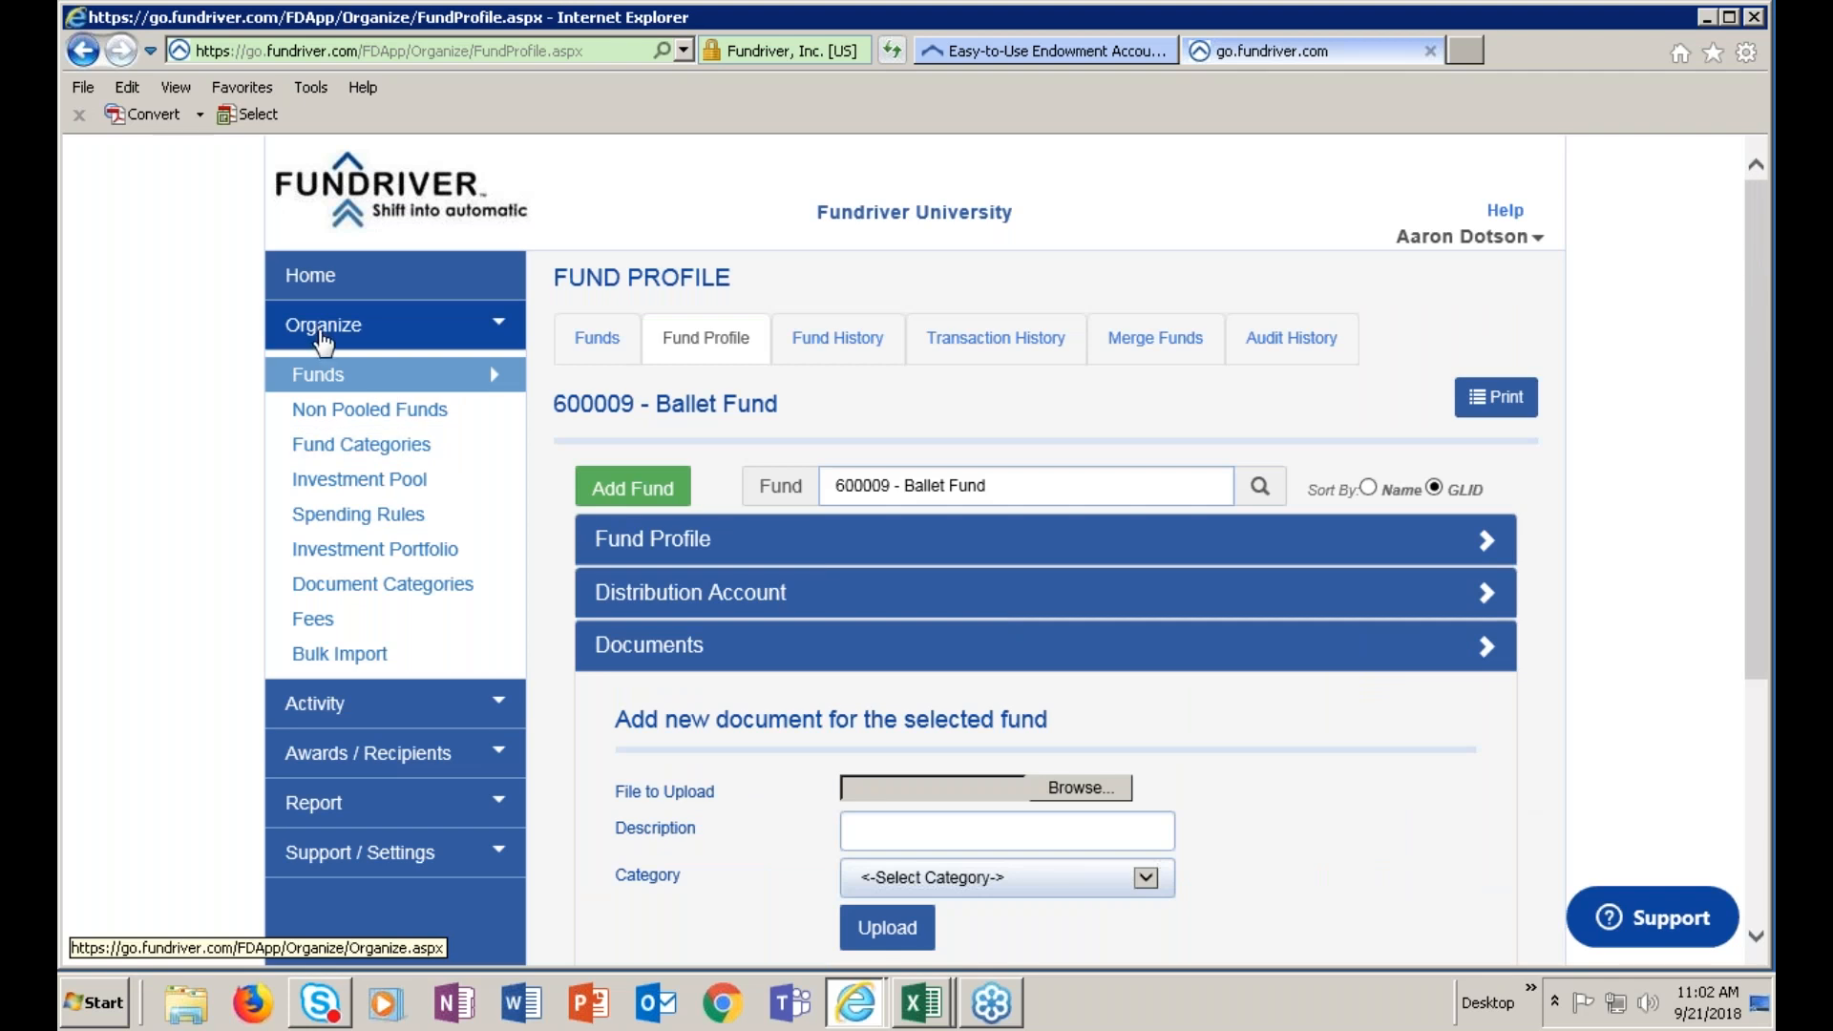
click(412, 586)
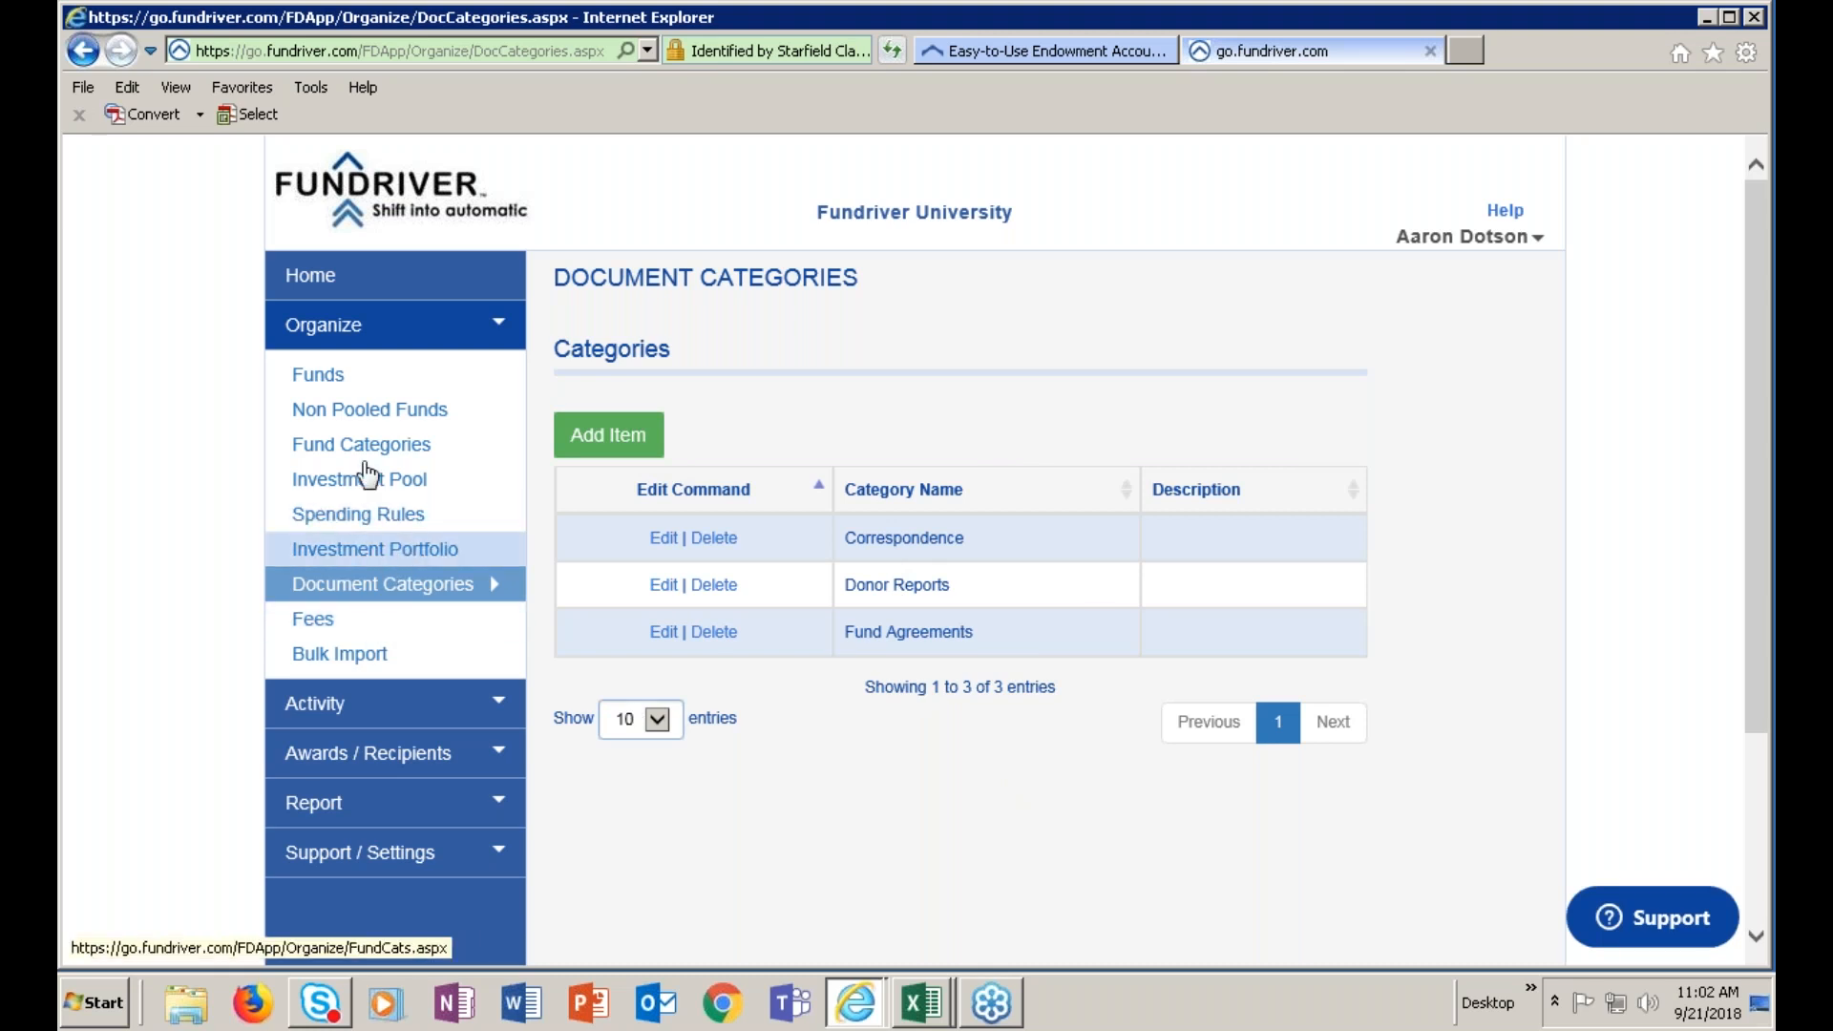
click(322, 381)
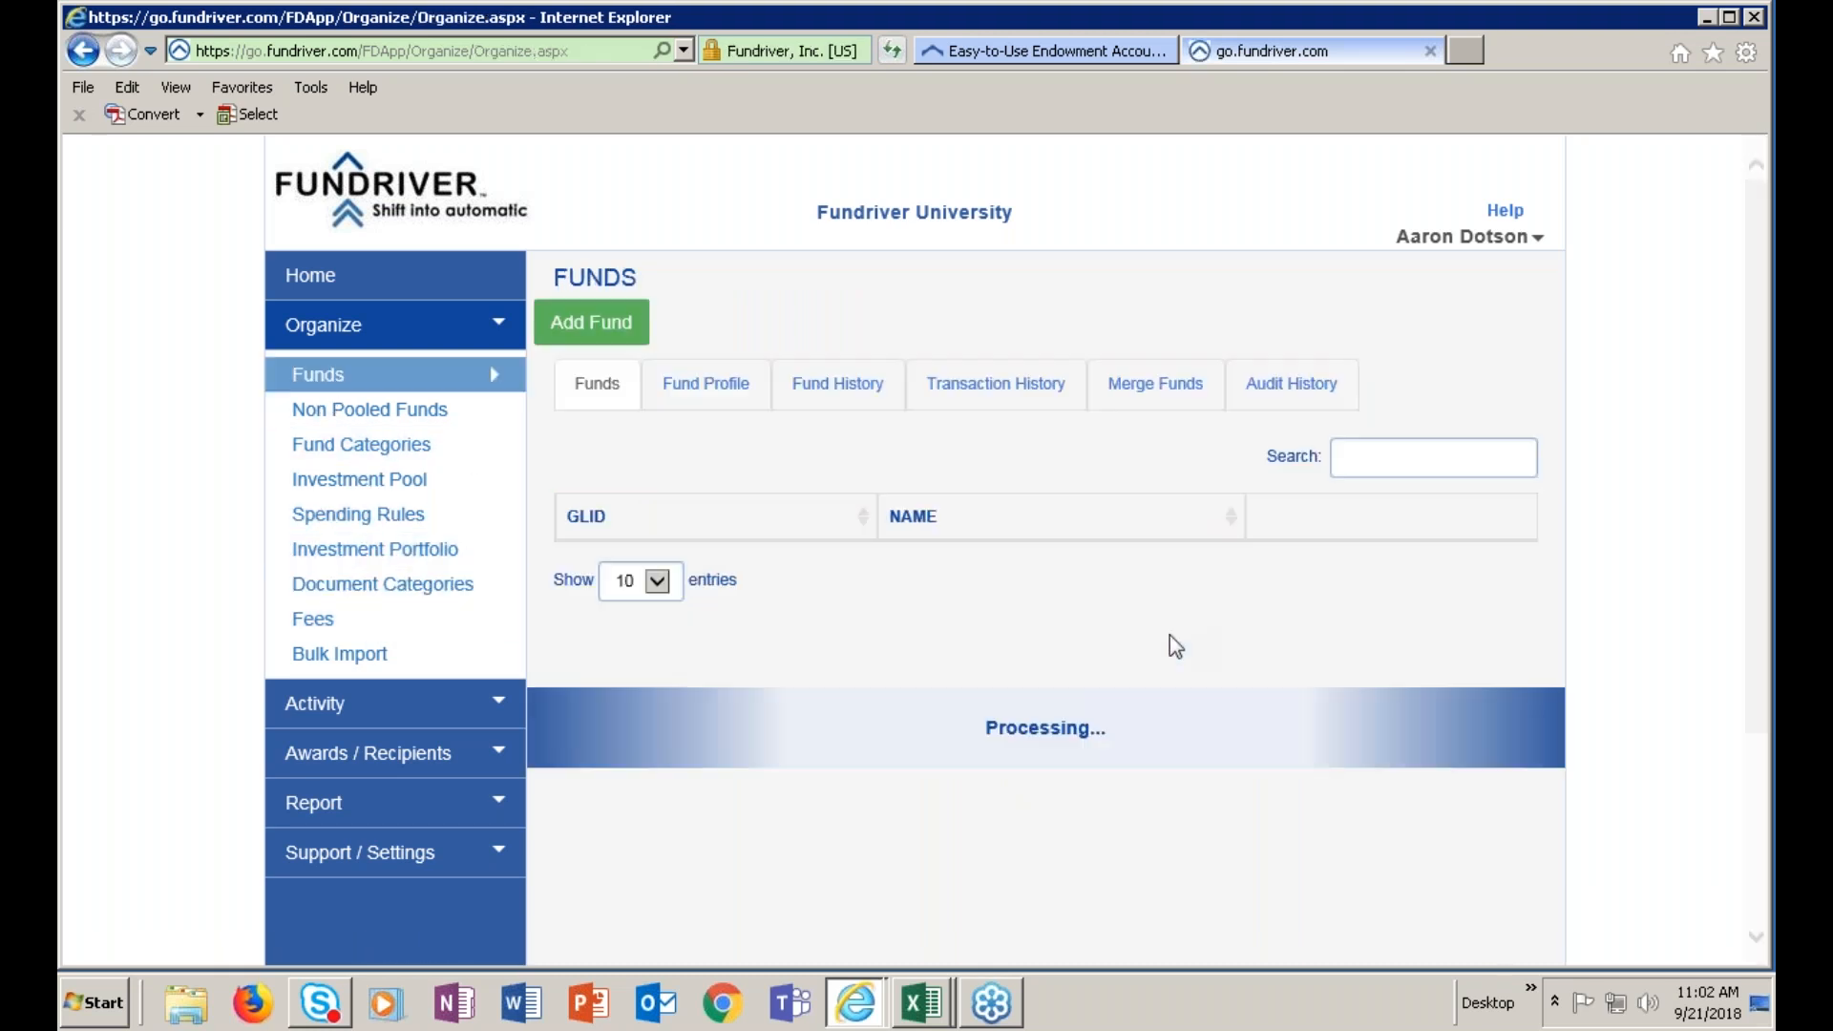
click(770, 582)
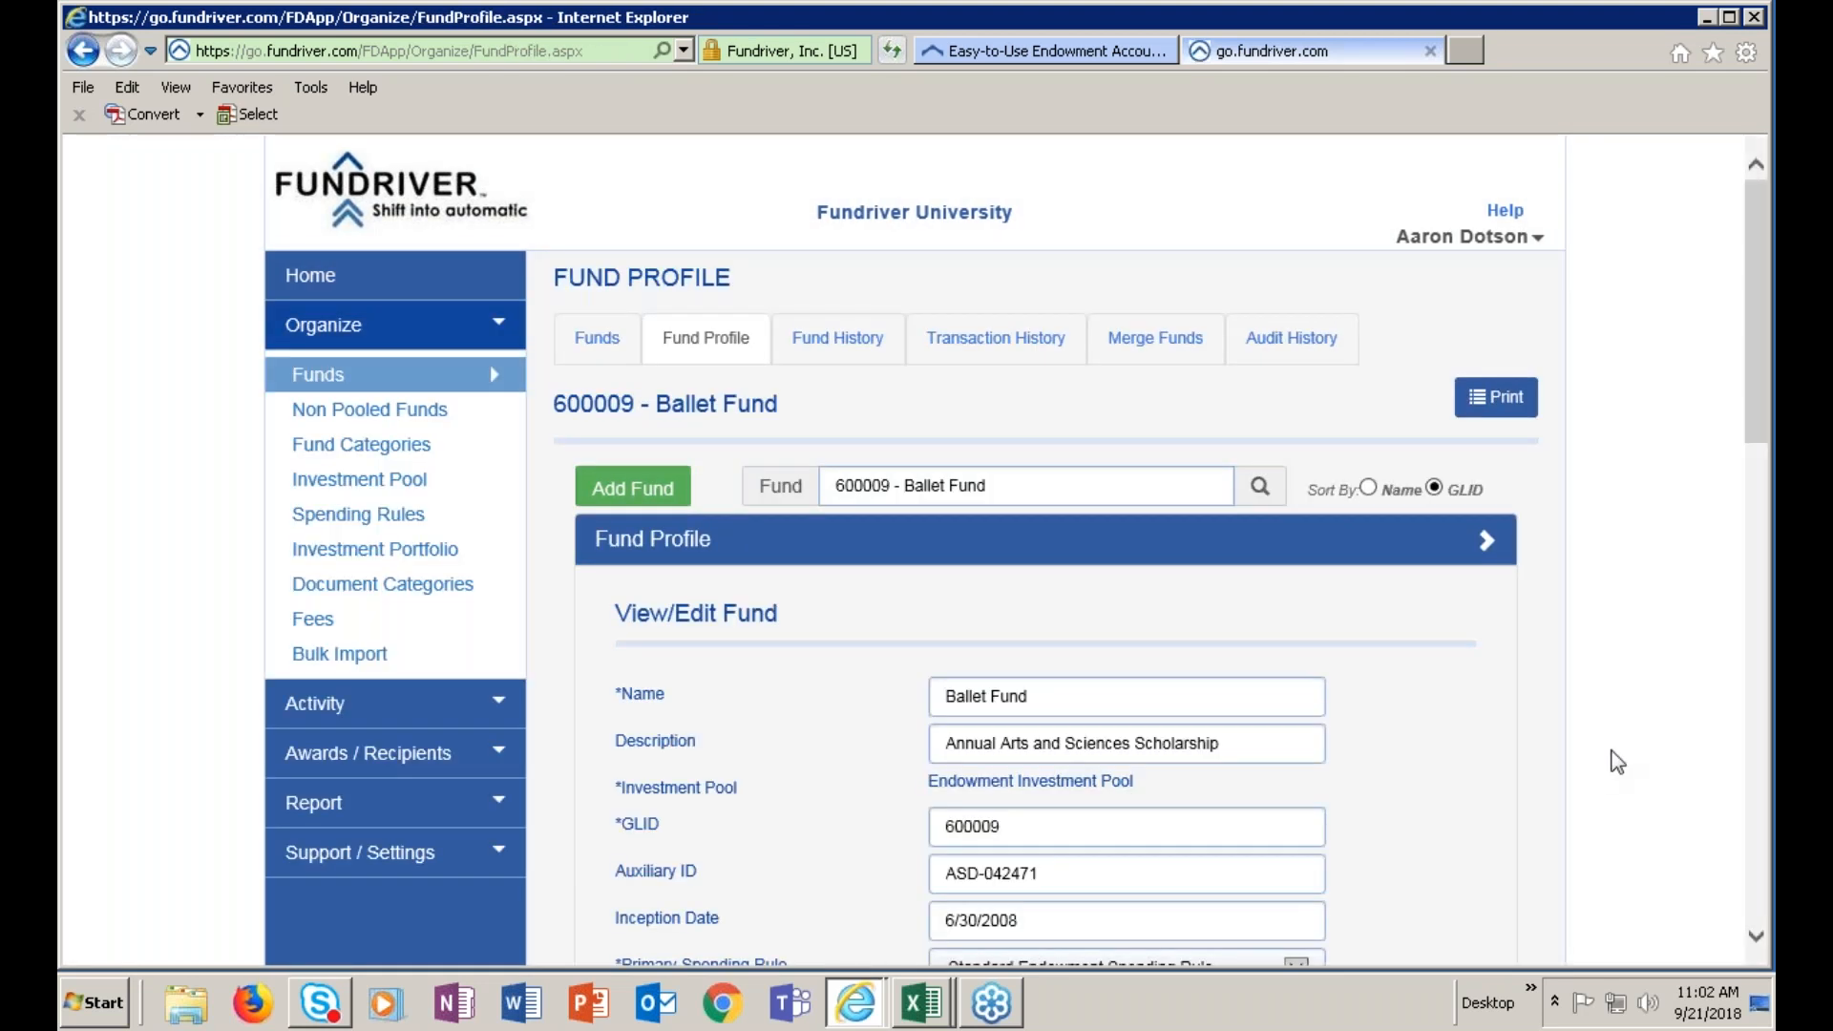
scroll(1520, 703, down, 15)
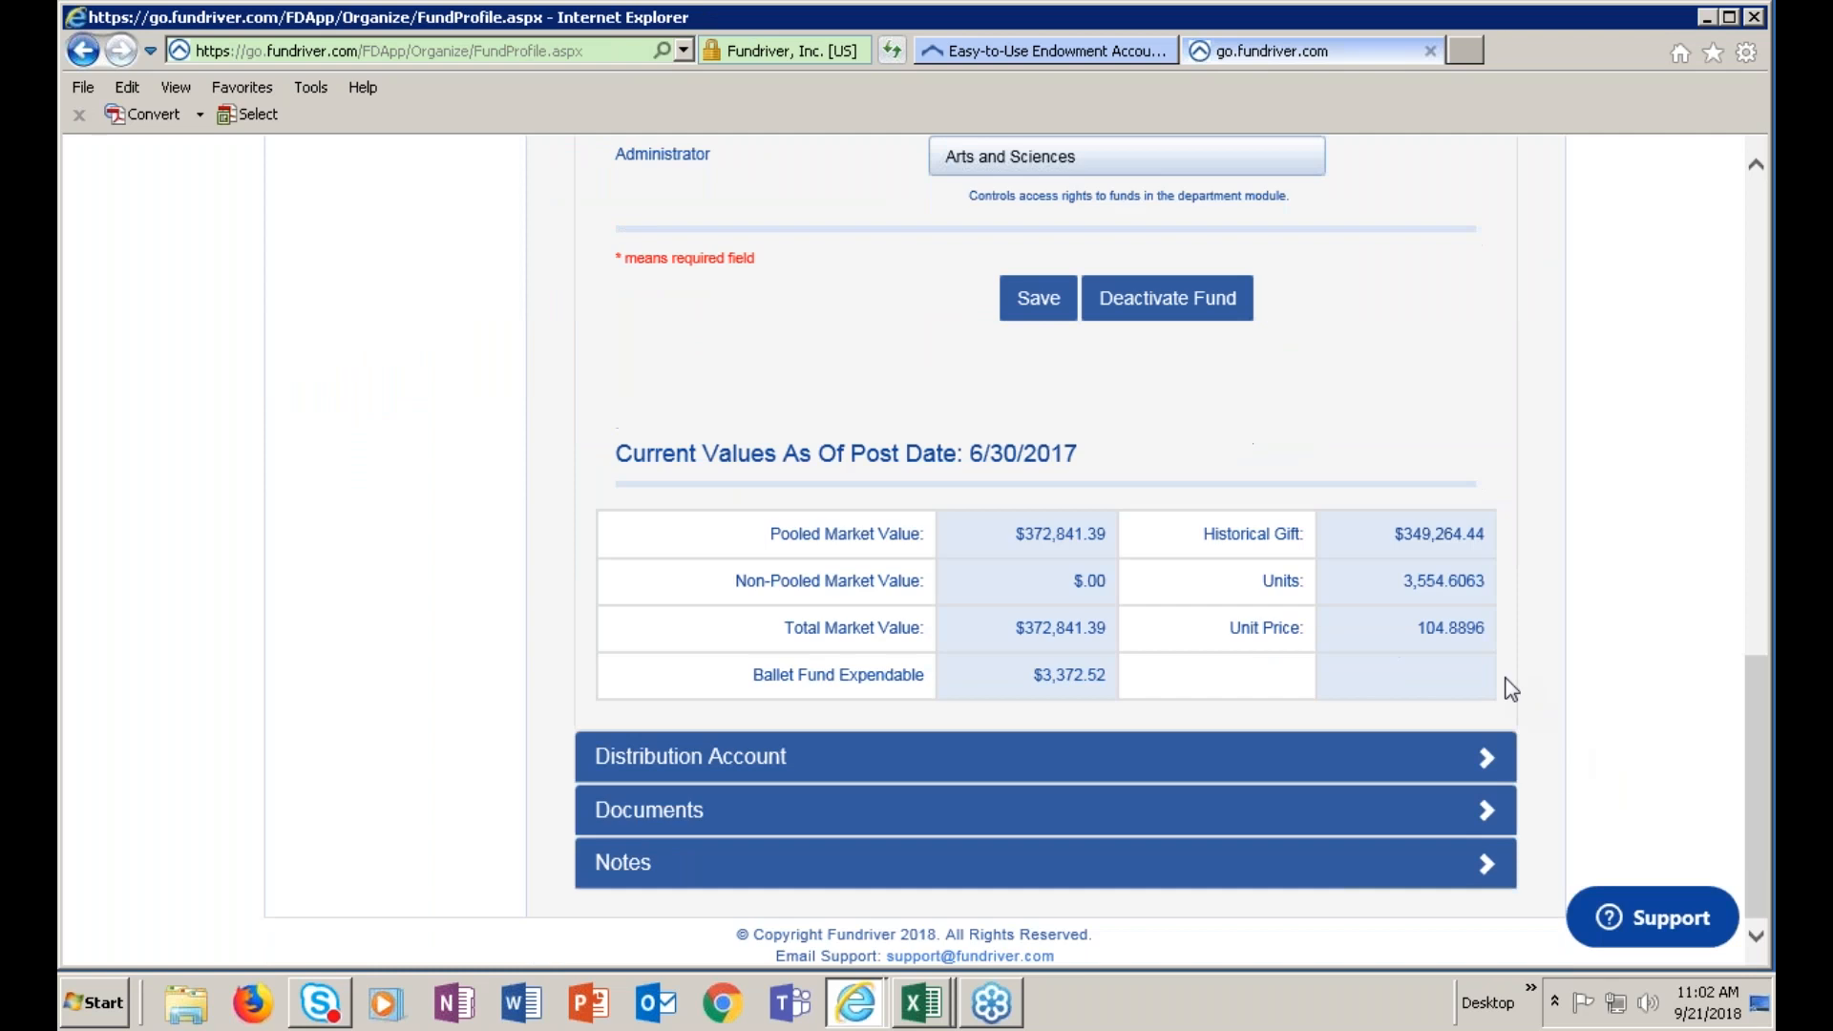
click(655, 817)
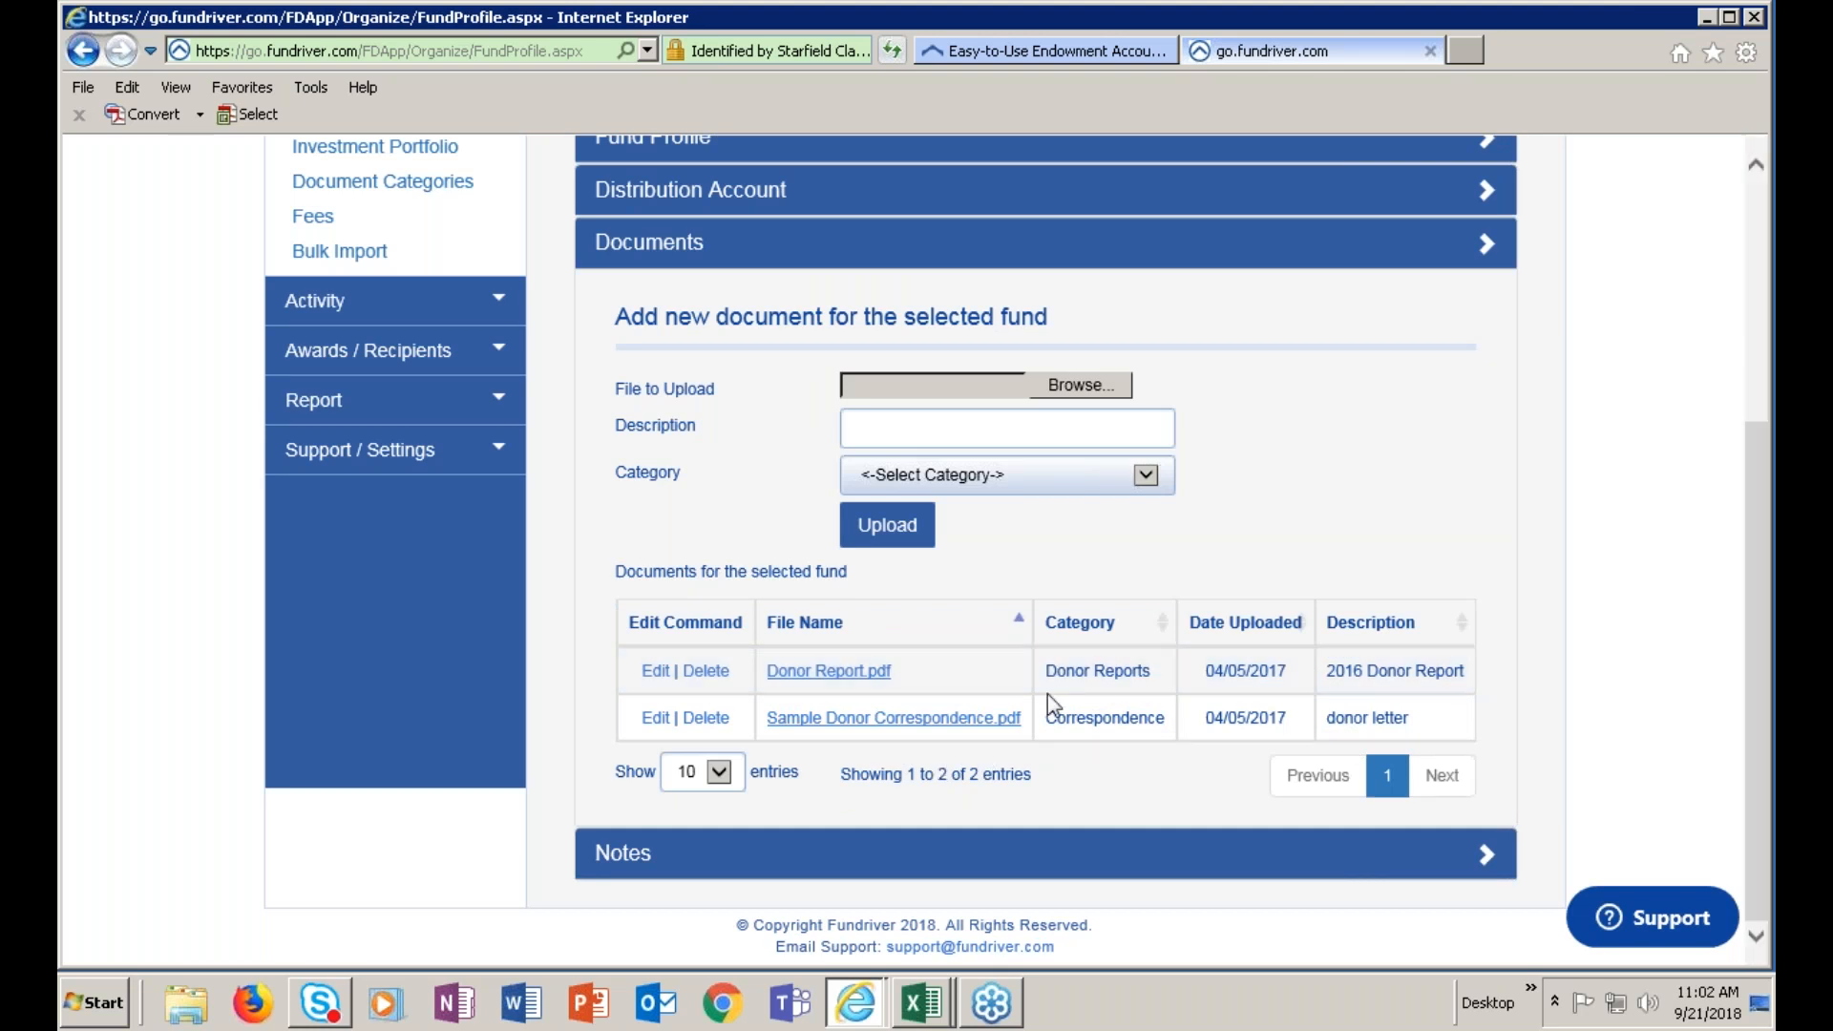
Upload the file 2018 Demos.docx from the desktop to the Ballet Fund's documents under the Correspondence category
click(1058, 393)
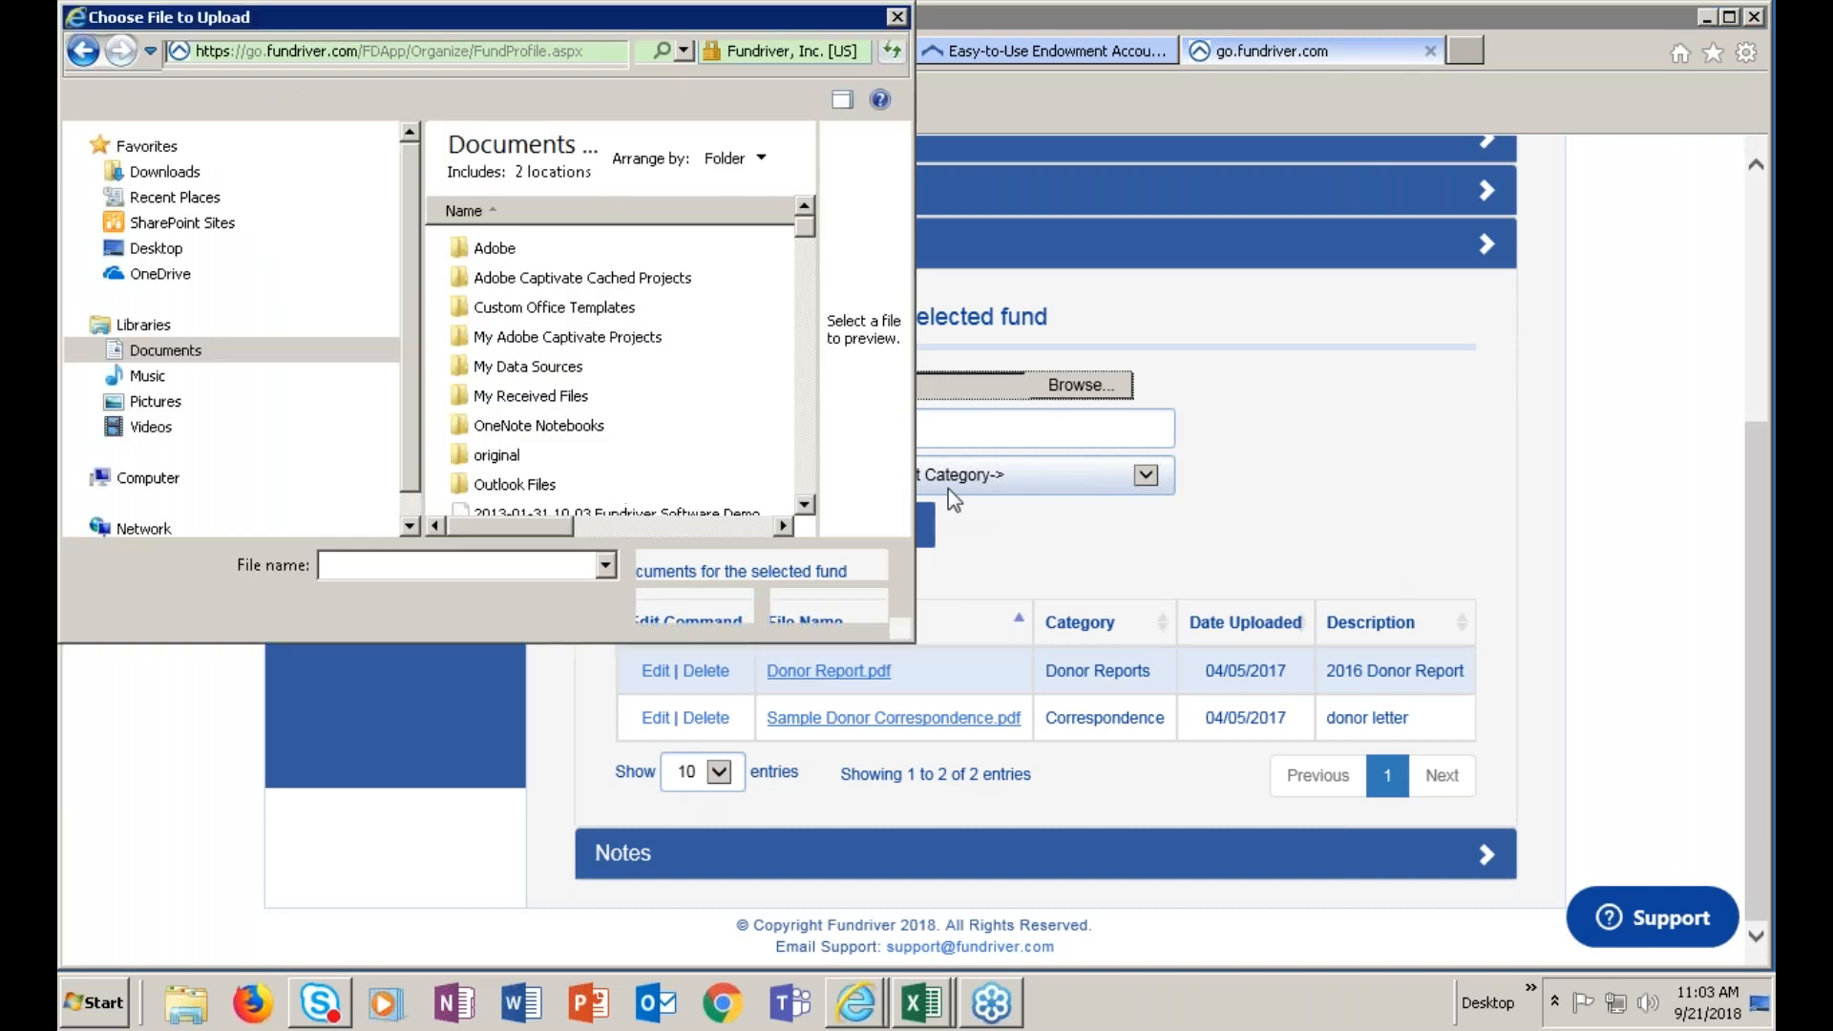
click(168, 250)
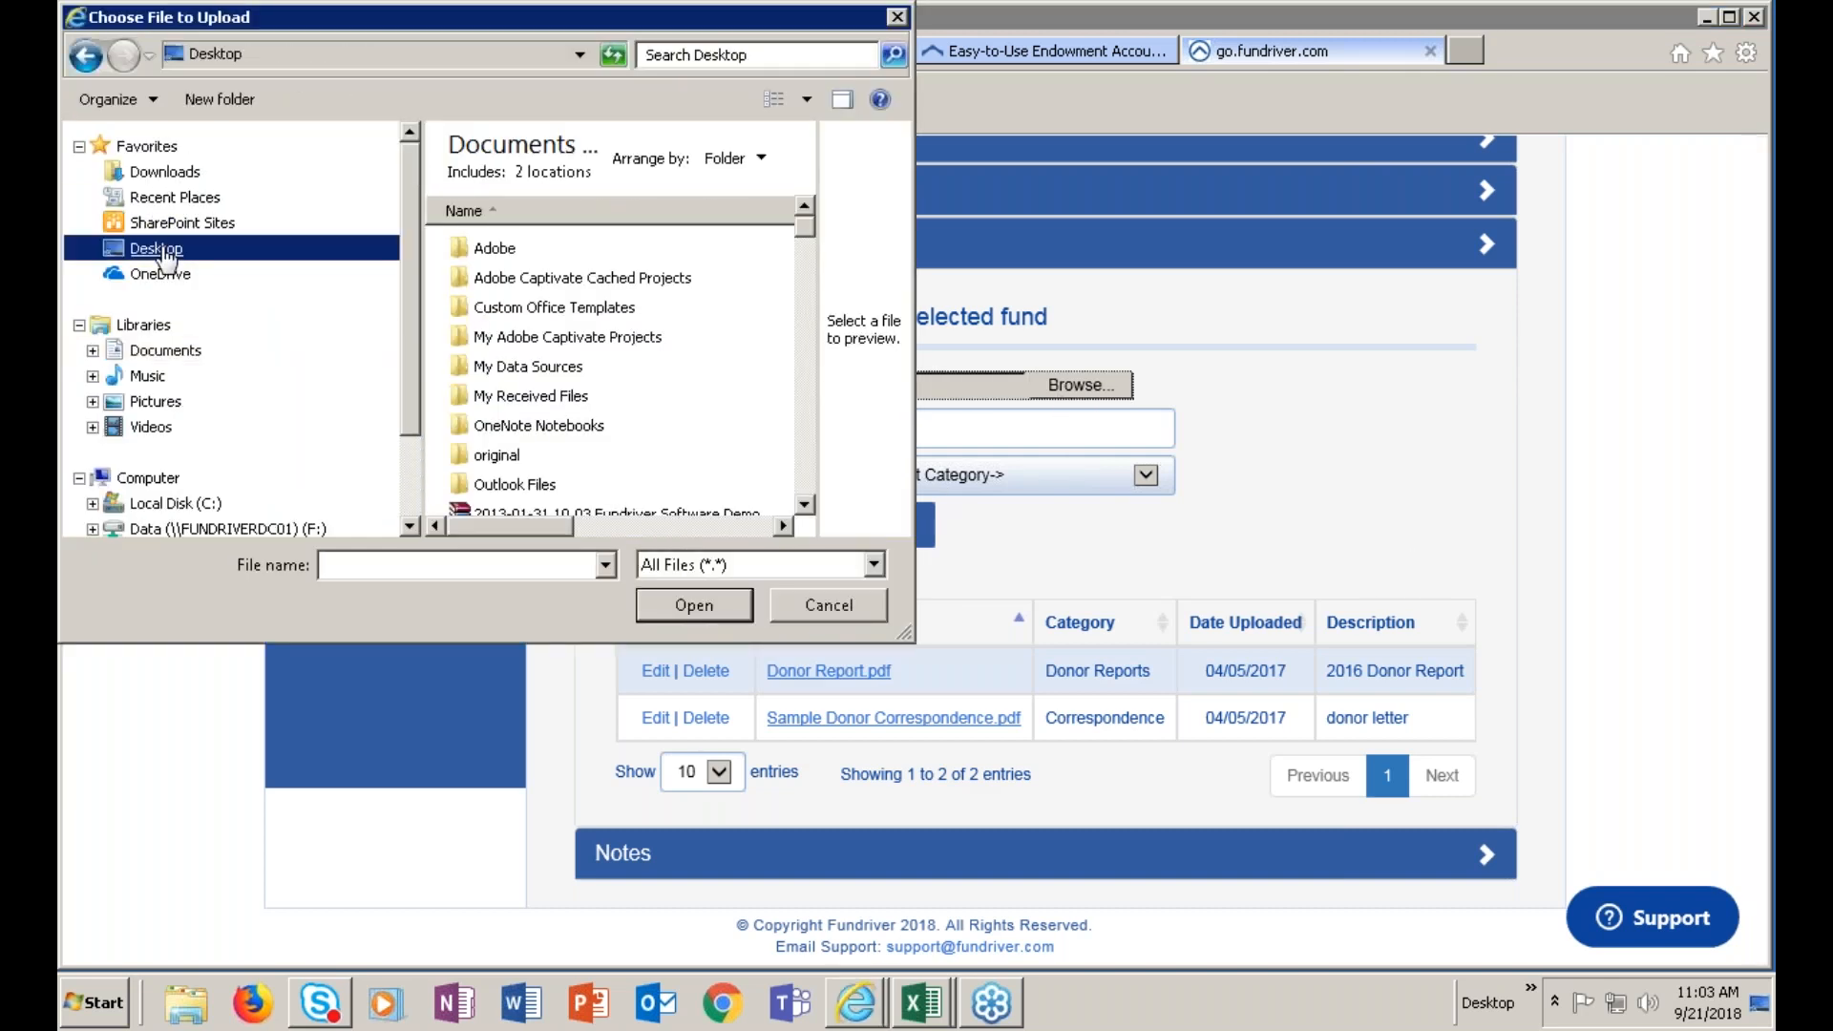
drag(811, 184, 807, 293)
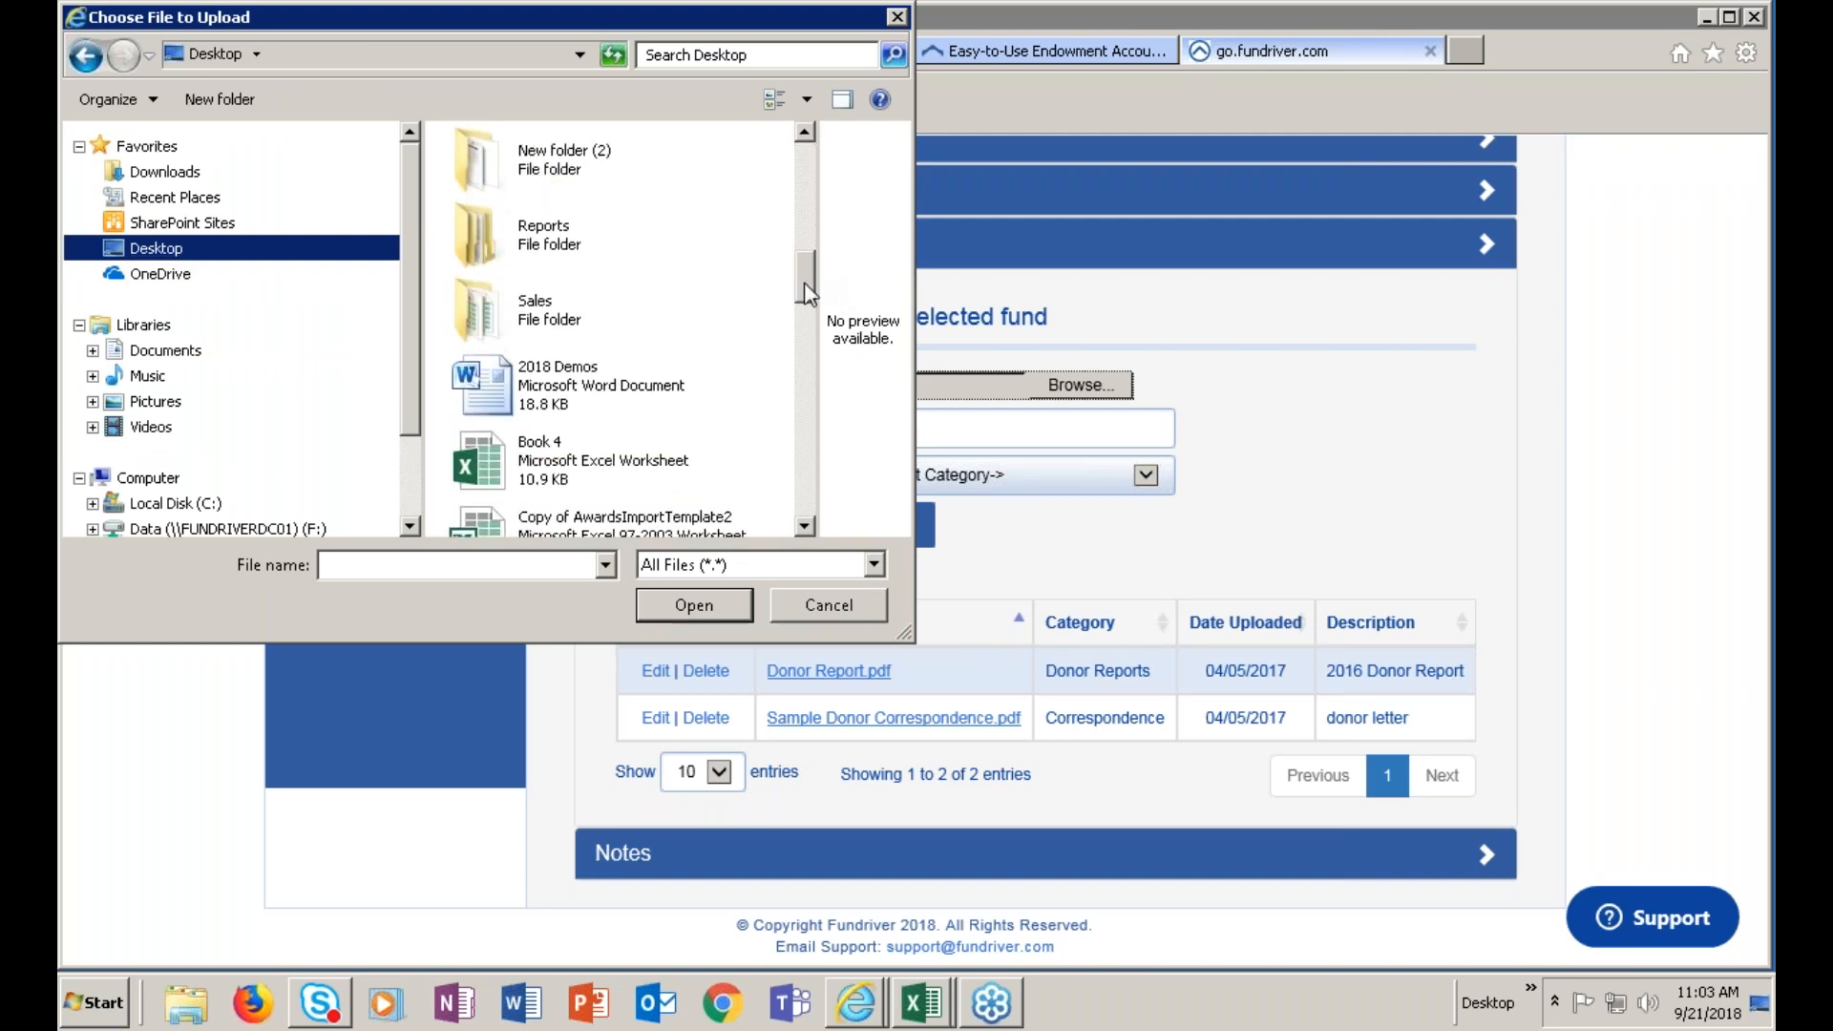
double_click(573, 374)
click(870, 428)
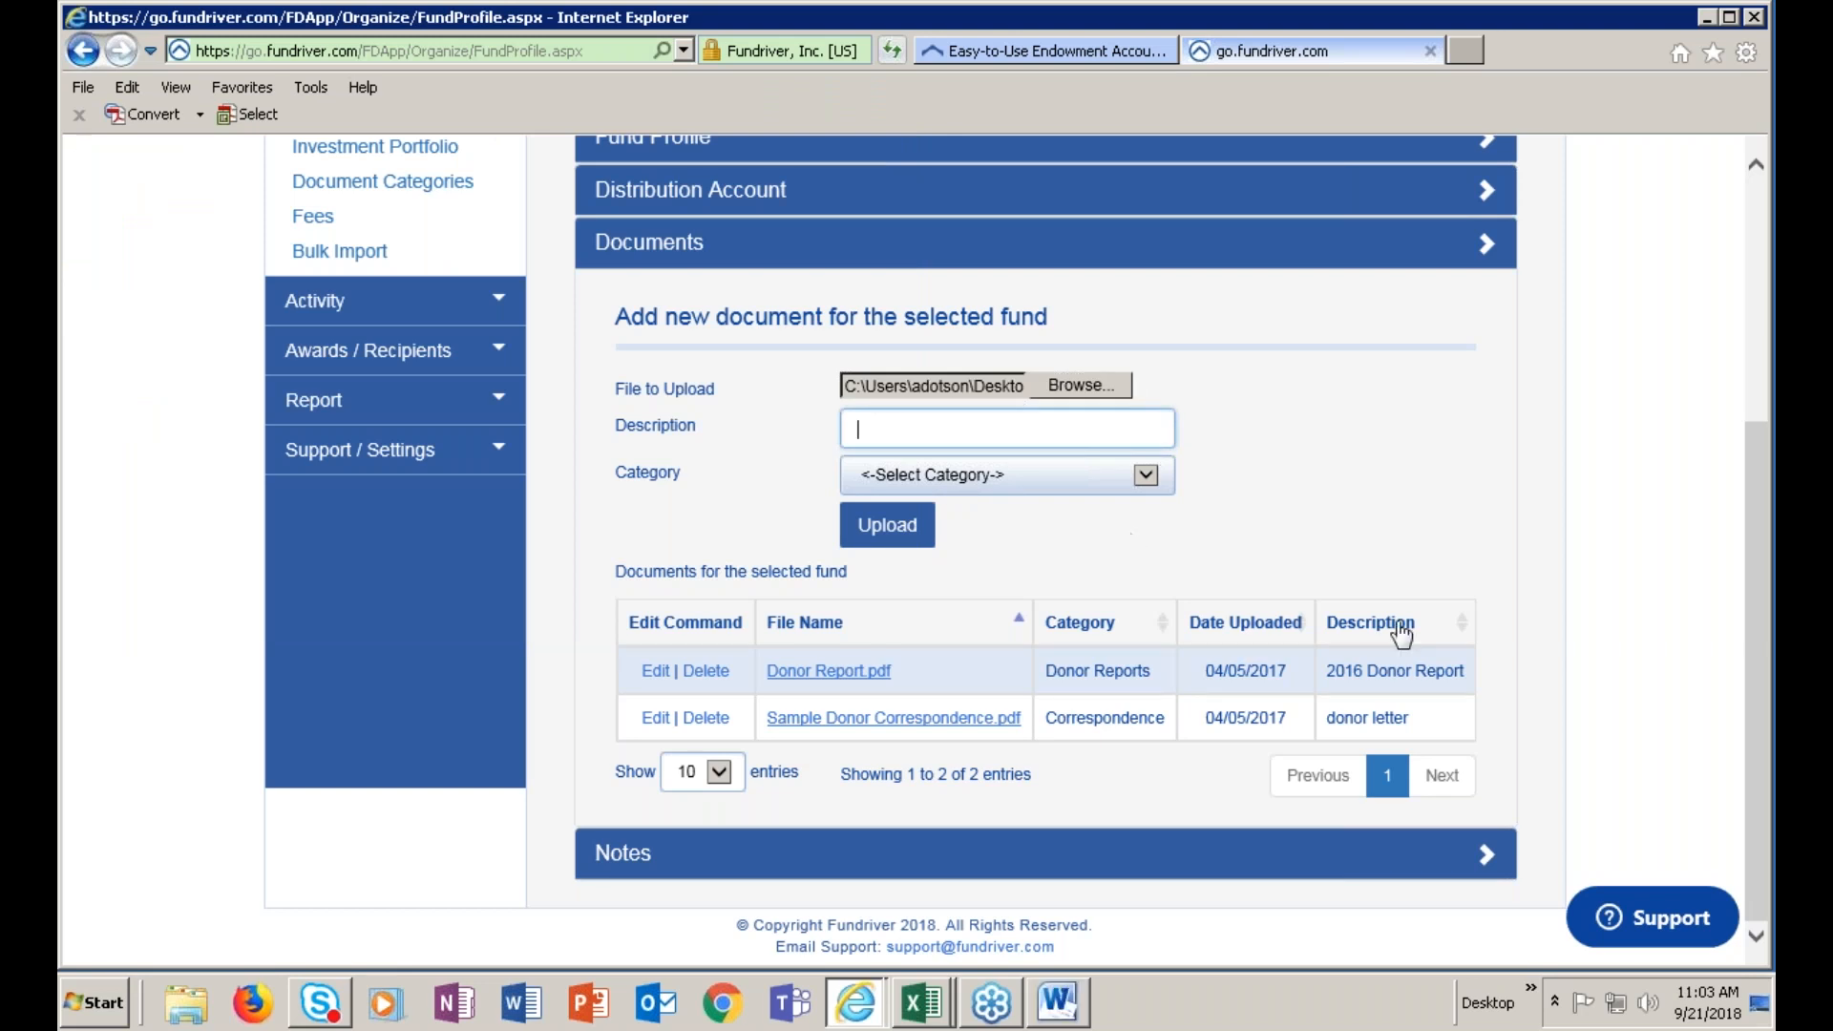
click(1146, 475)
click(1029, 504)
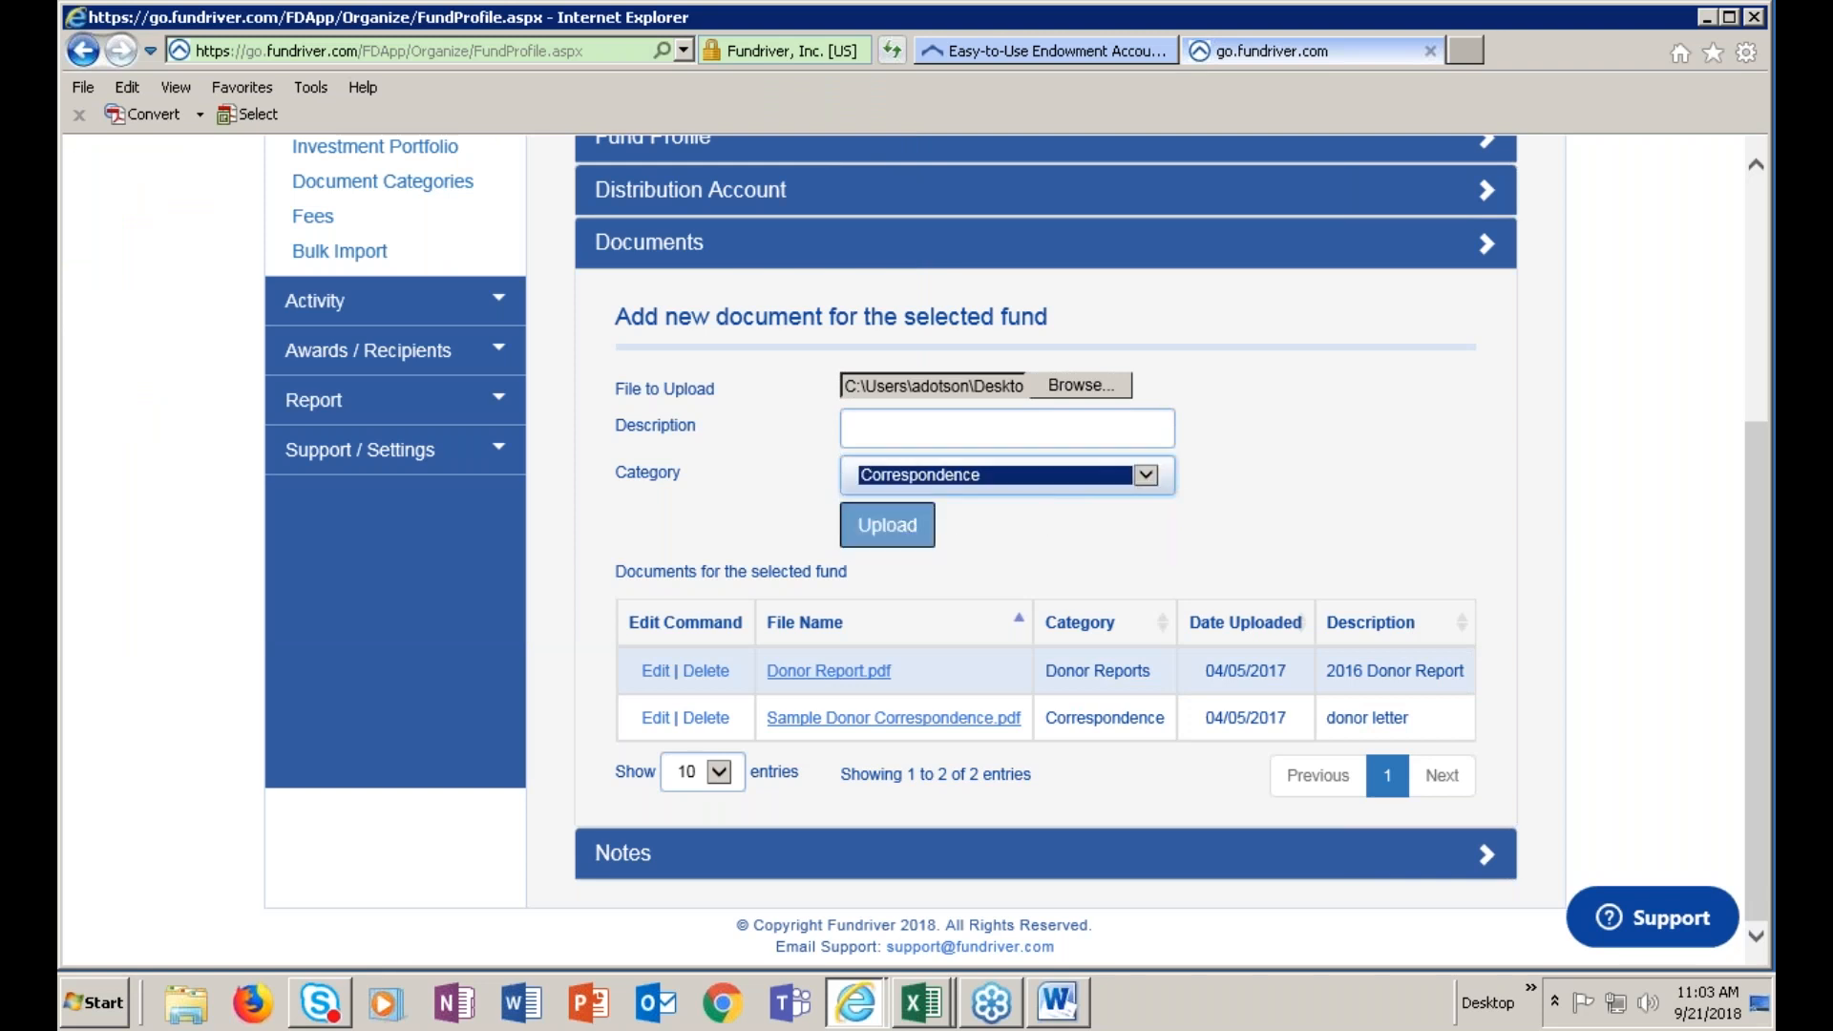
click(891, 525)
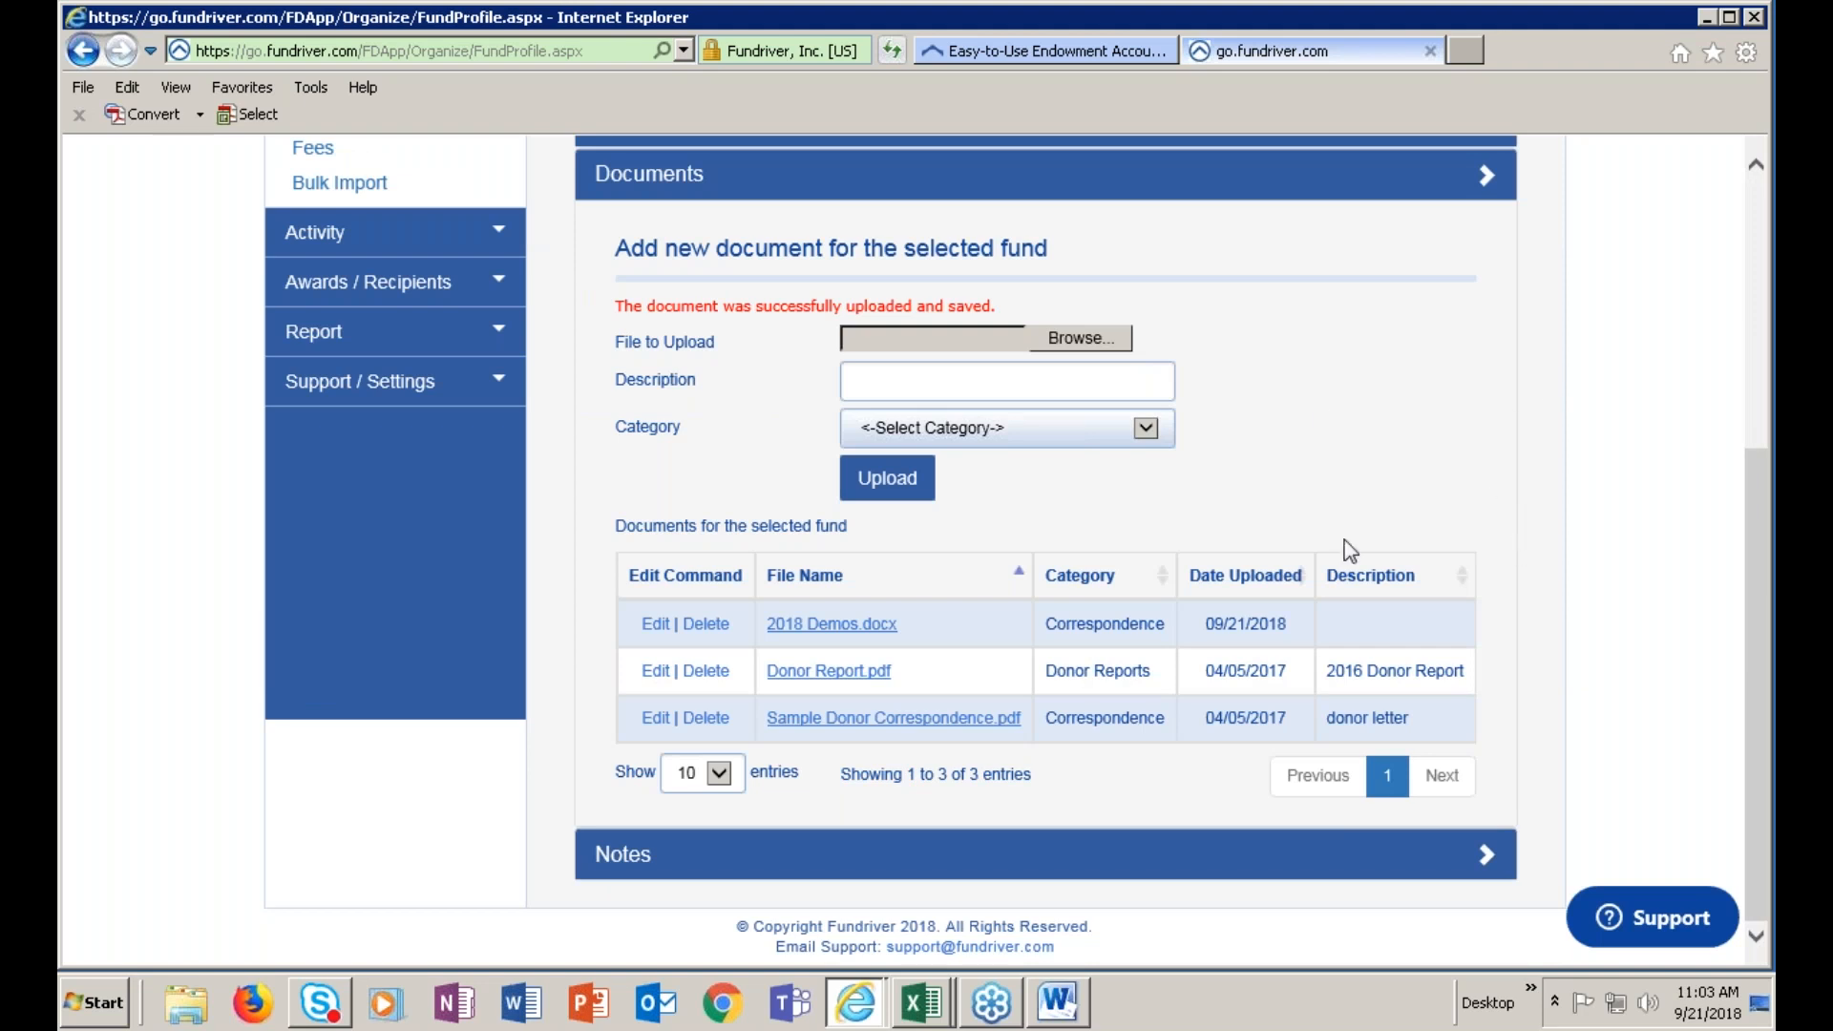
Expand the Ballet Fund's notes section to view its recorded notes
click(698, 876)
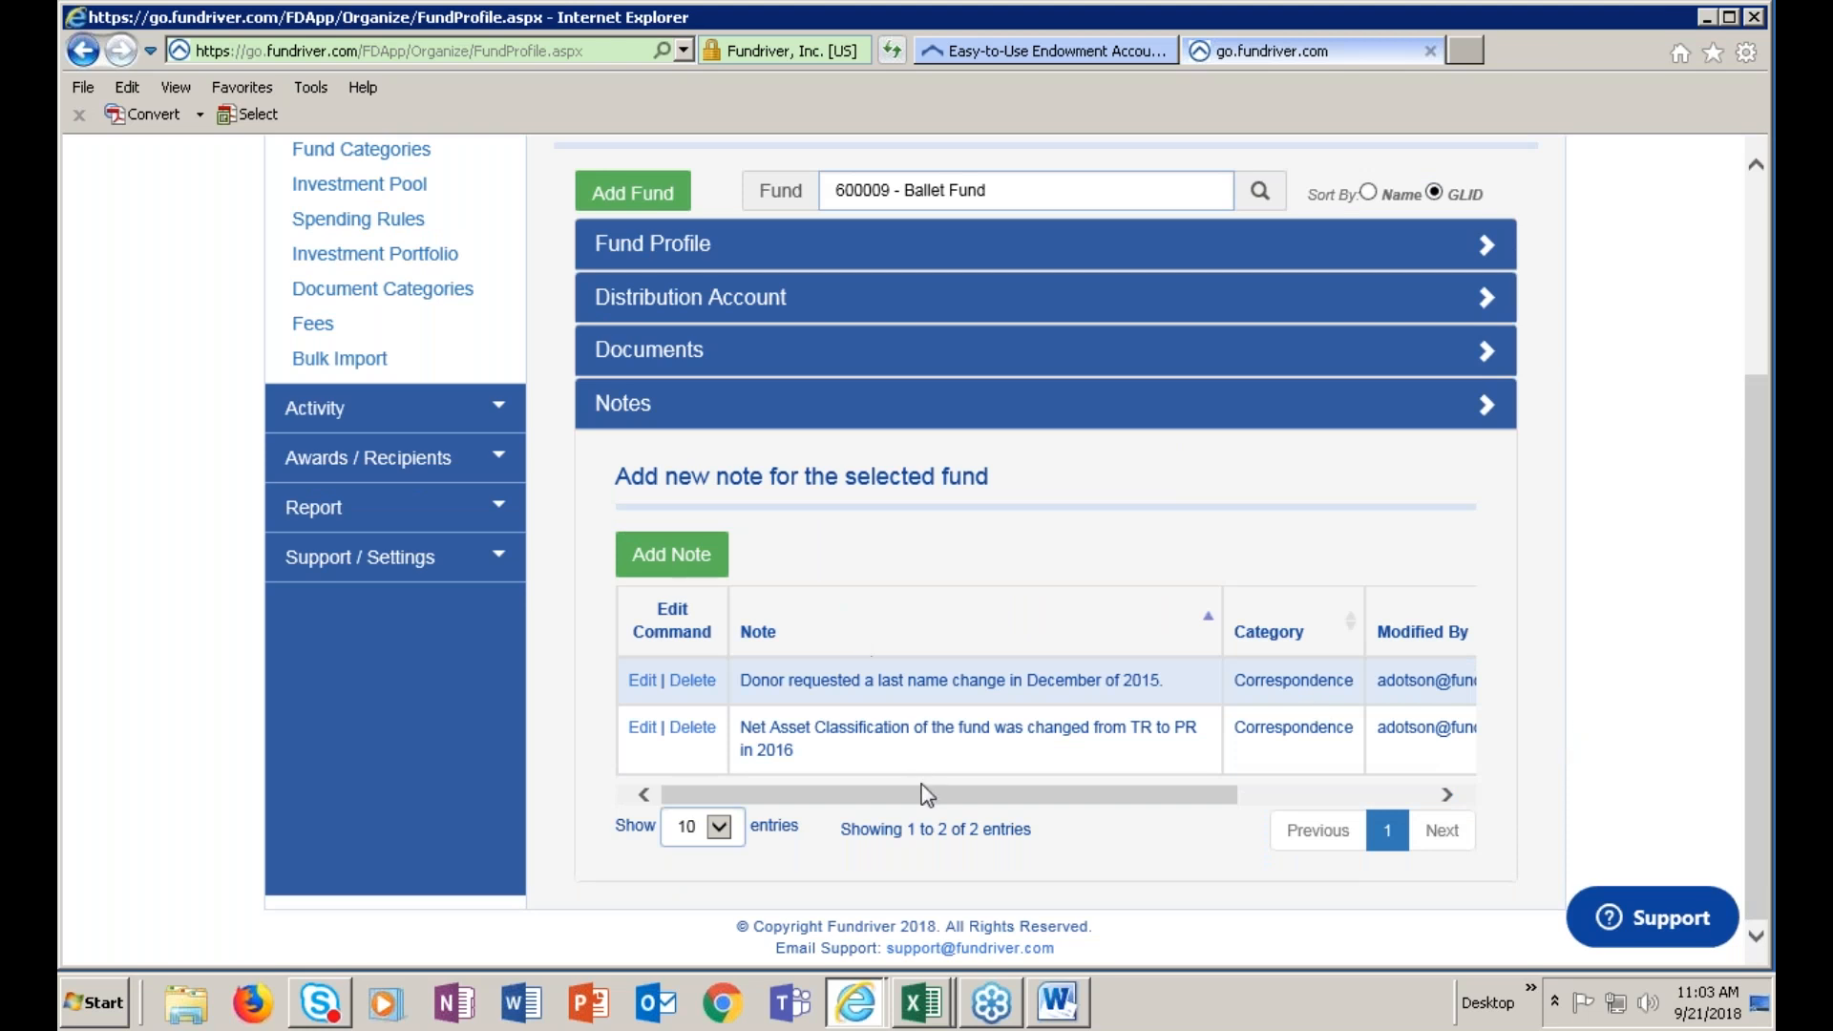
Leave the Ballet Fund's notes and display the Blank Rule-No Spending rule in the spending rules
mouse_move(924, 797)
mouse_down()
mouse_move(1213, 839)
mouse_move(913, 805)
mouse_up()
scroll(1564, 716, up, 3)
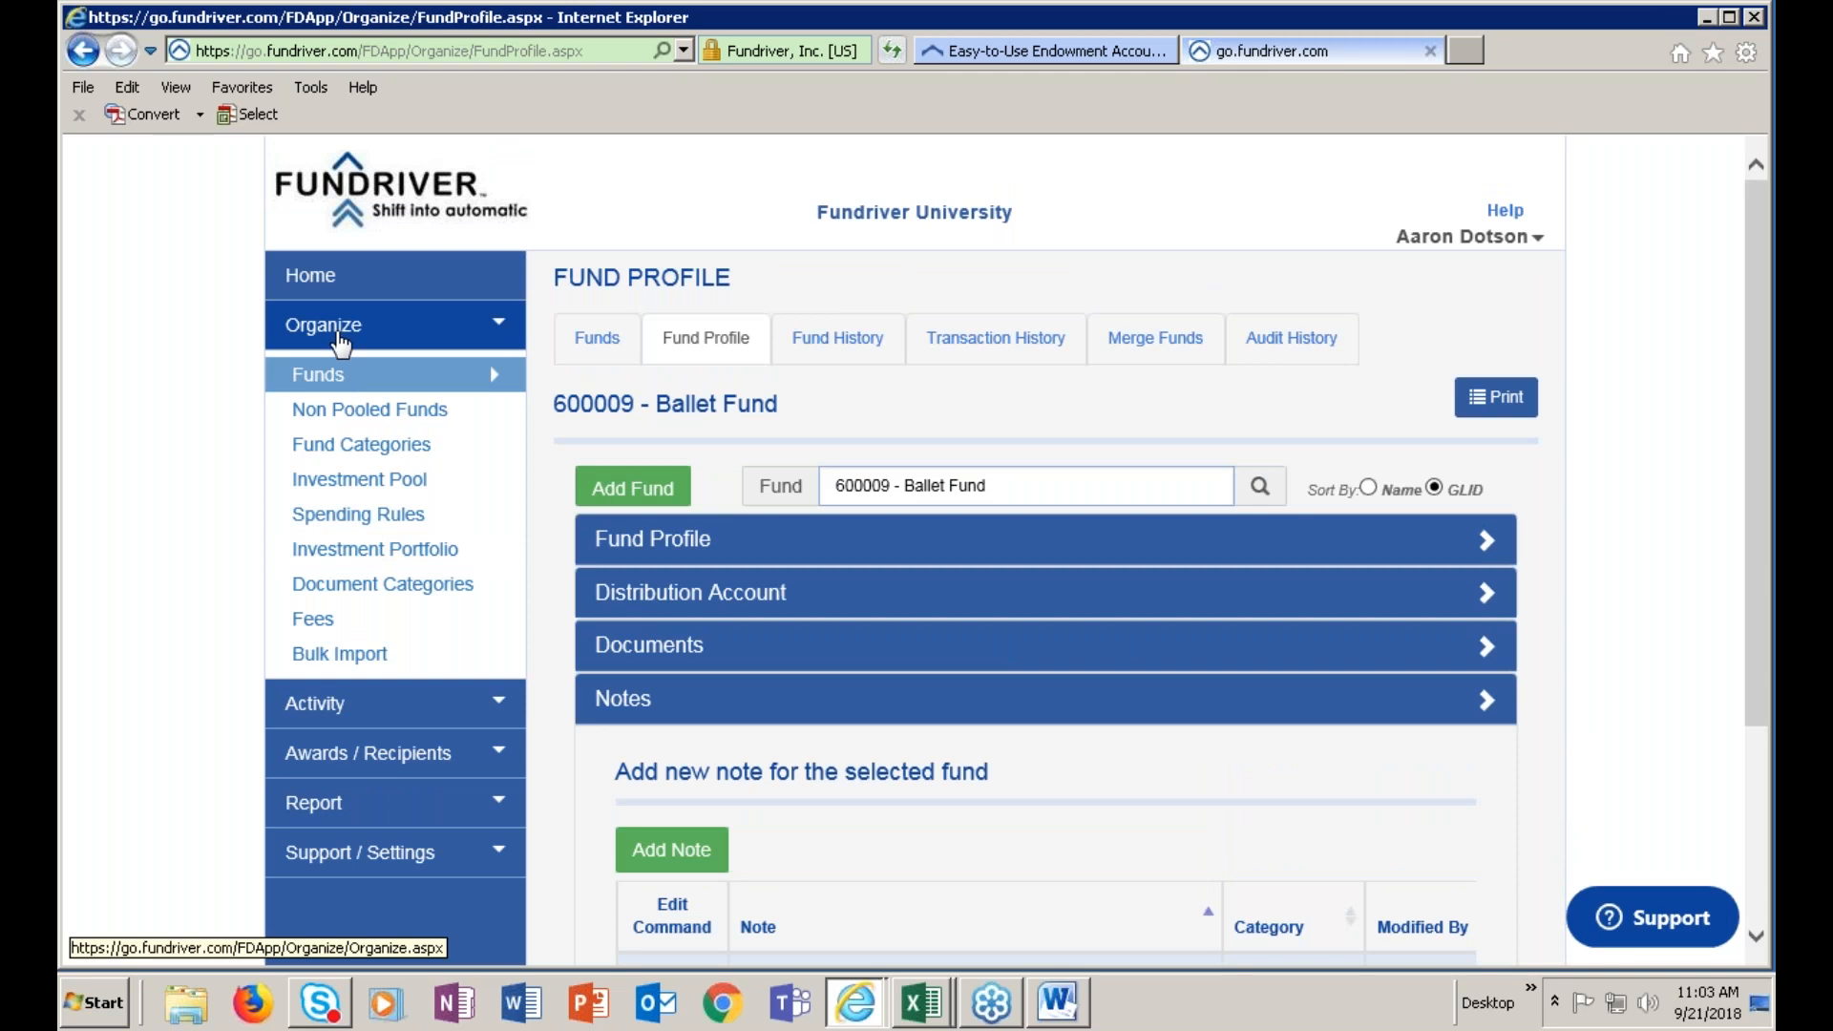
click(395, 515)
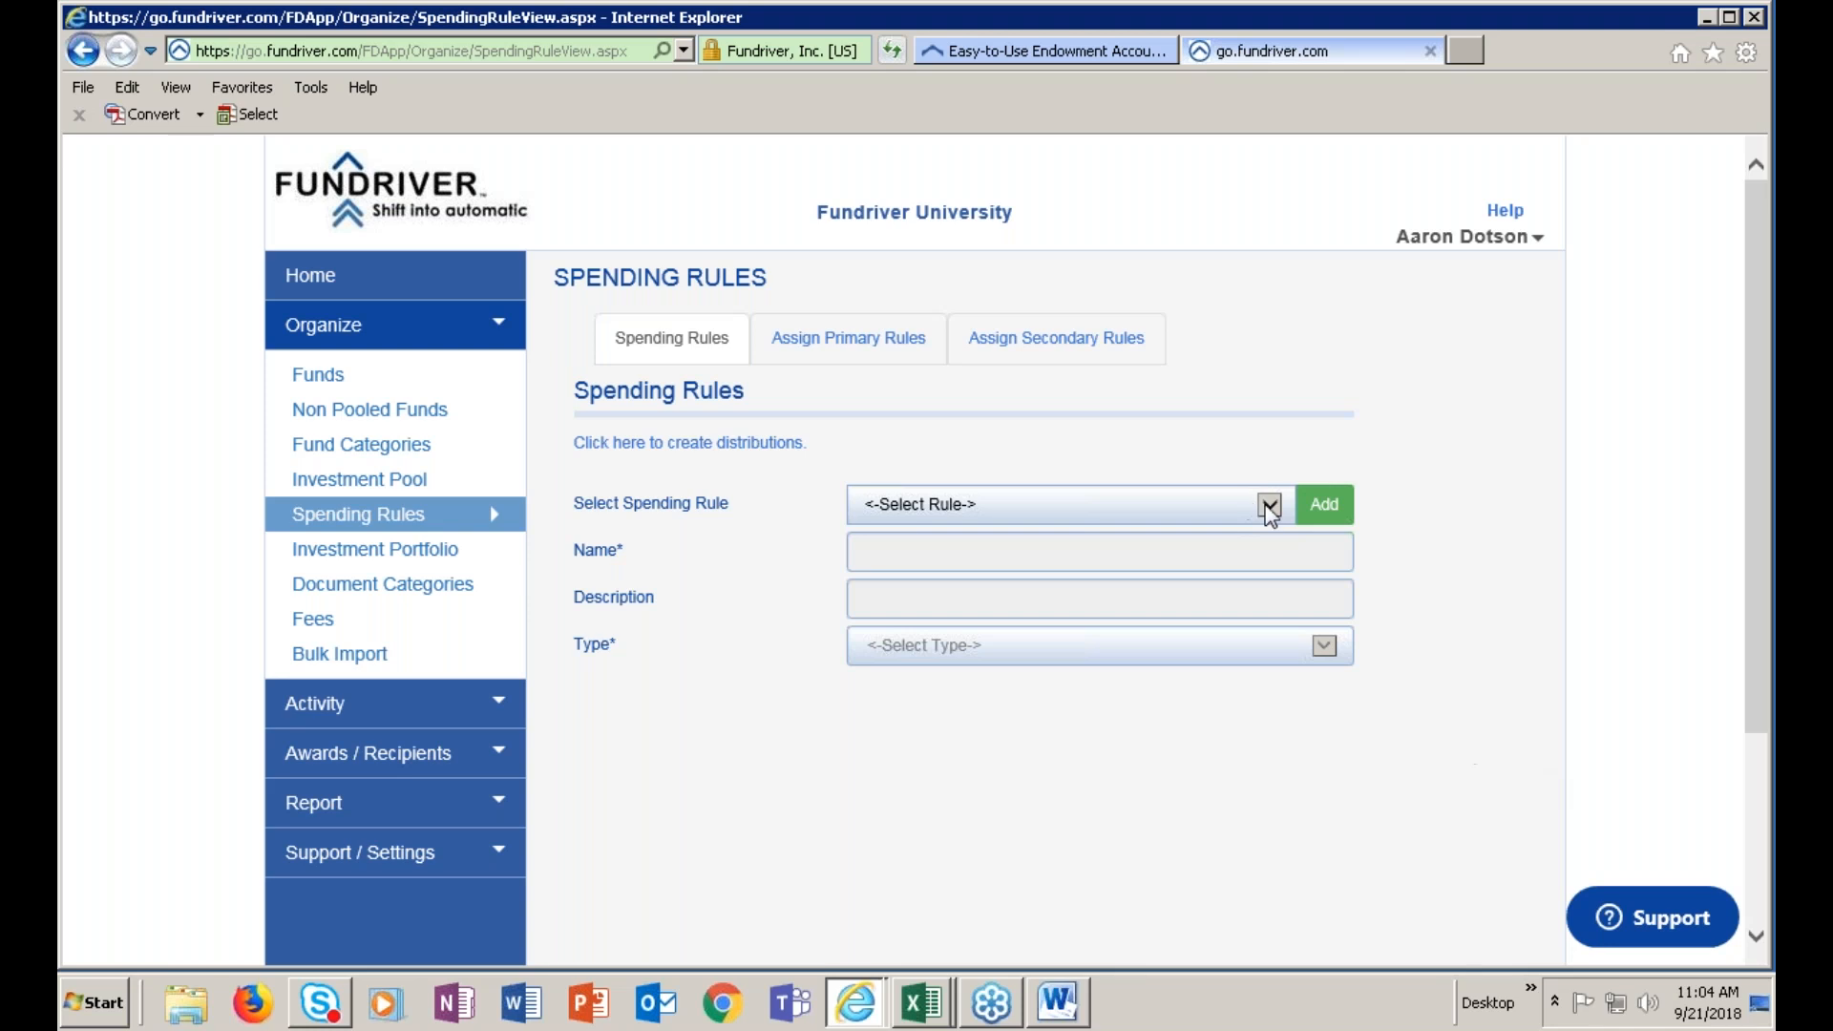
click(1270, 506)
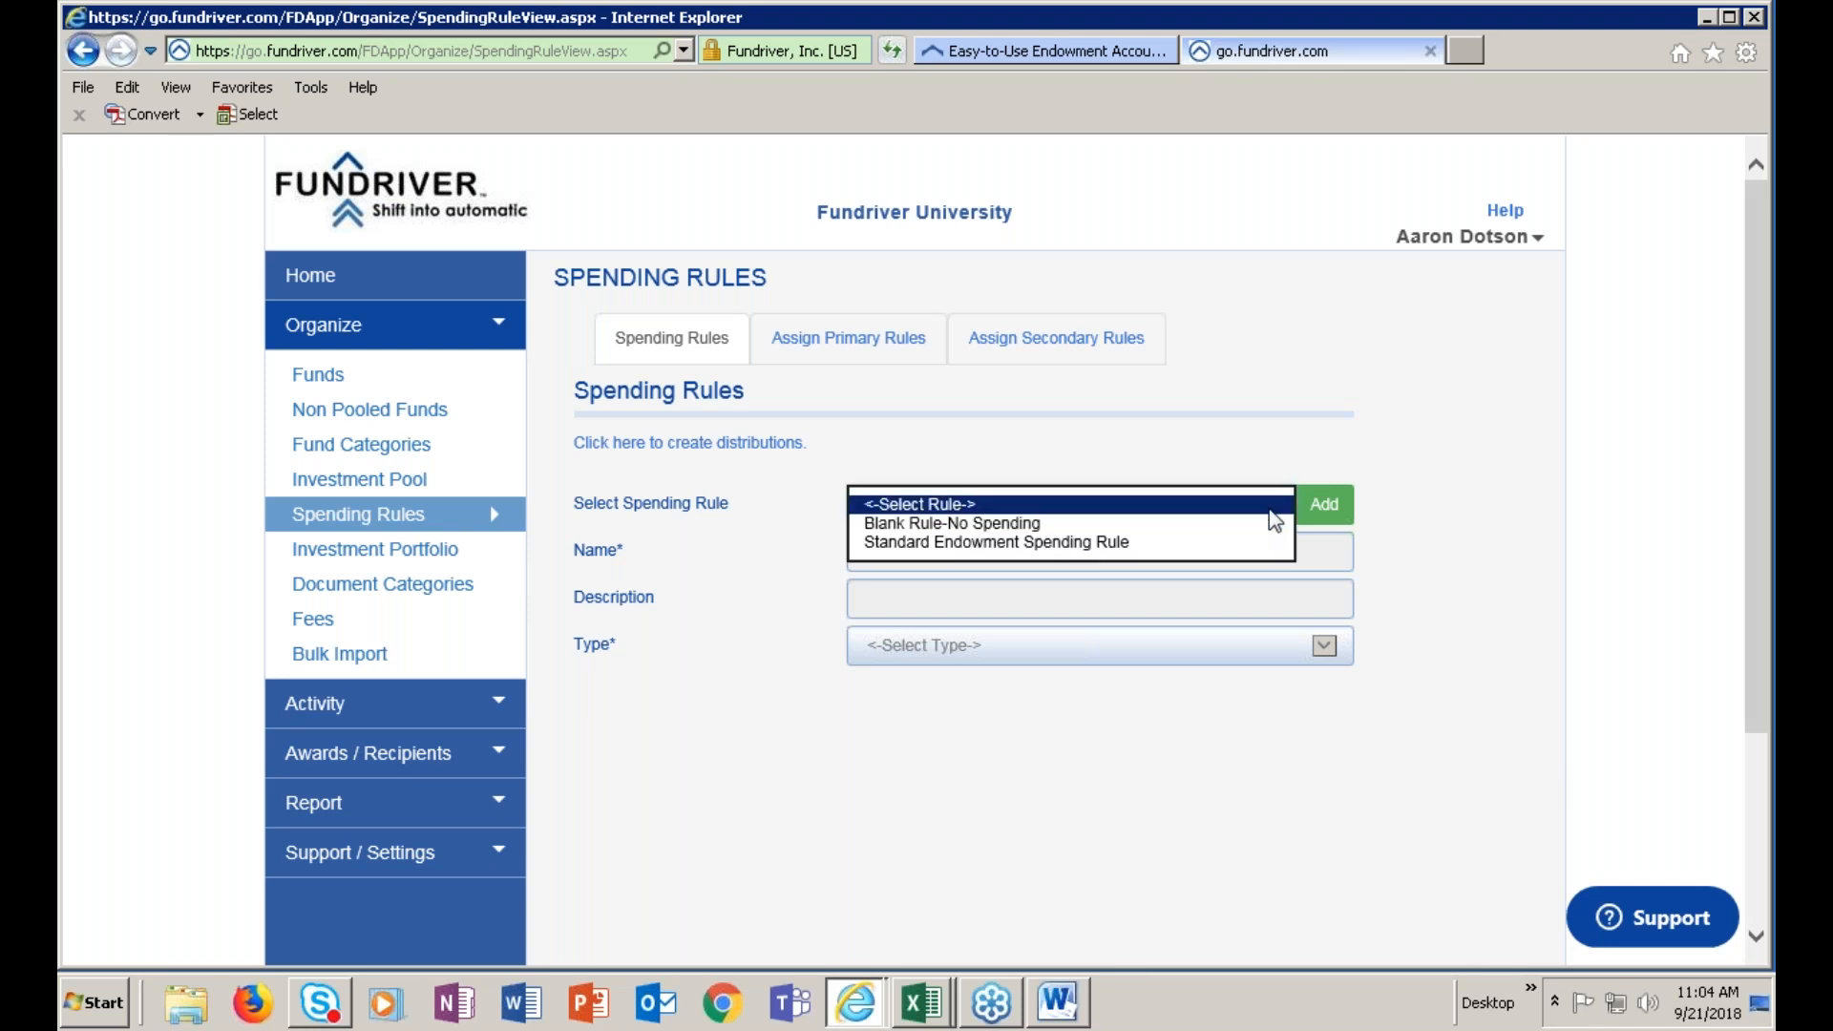
click(1100, 523)
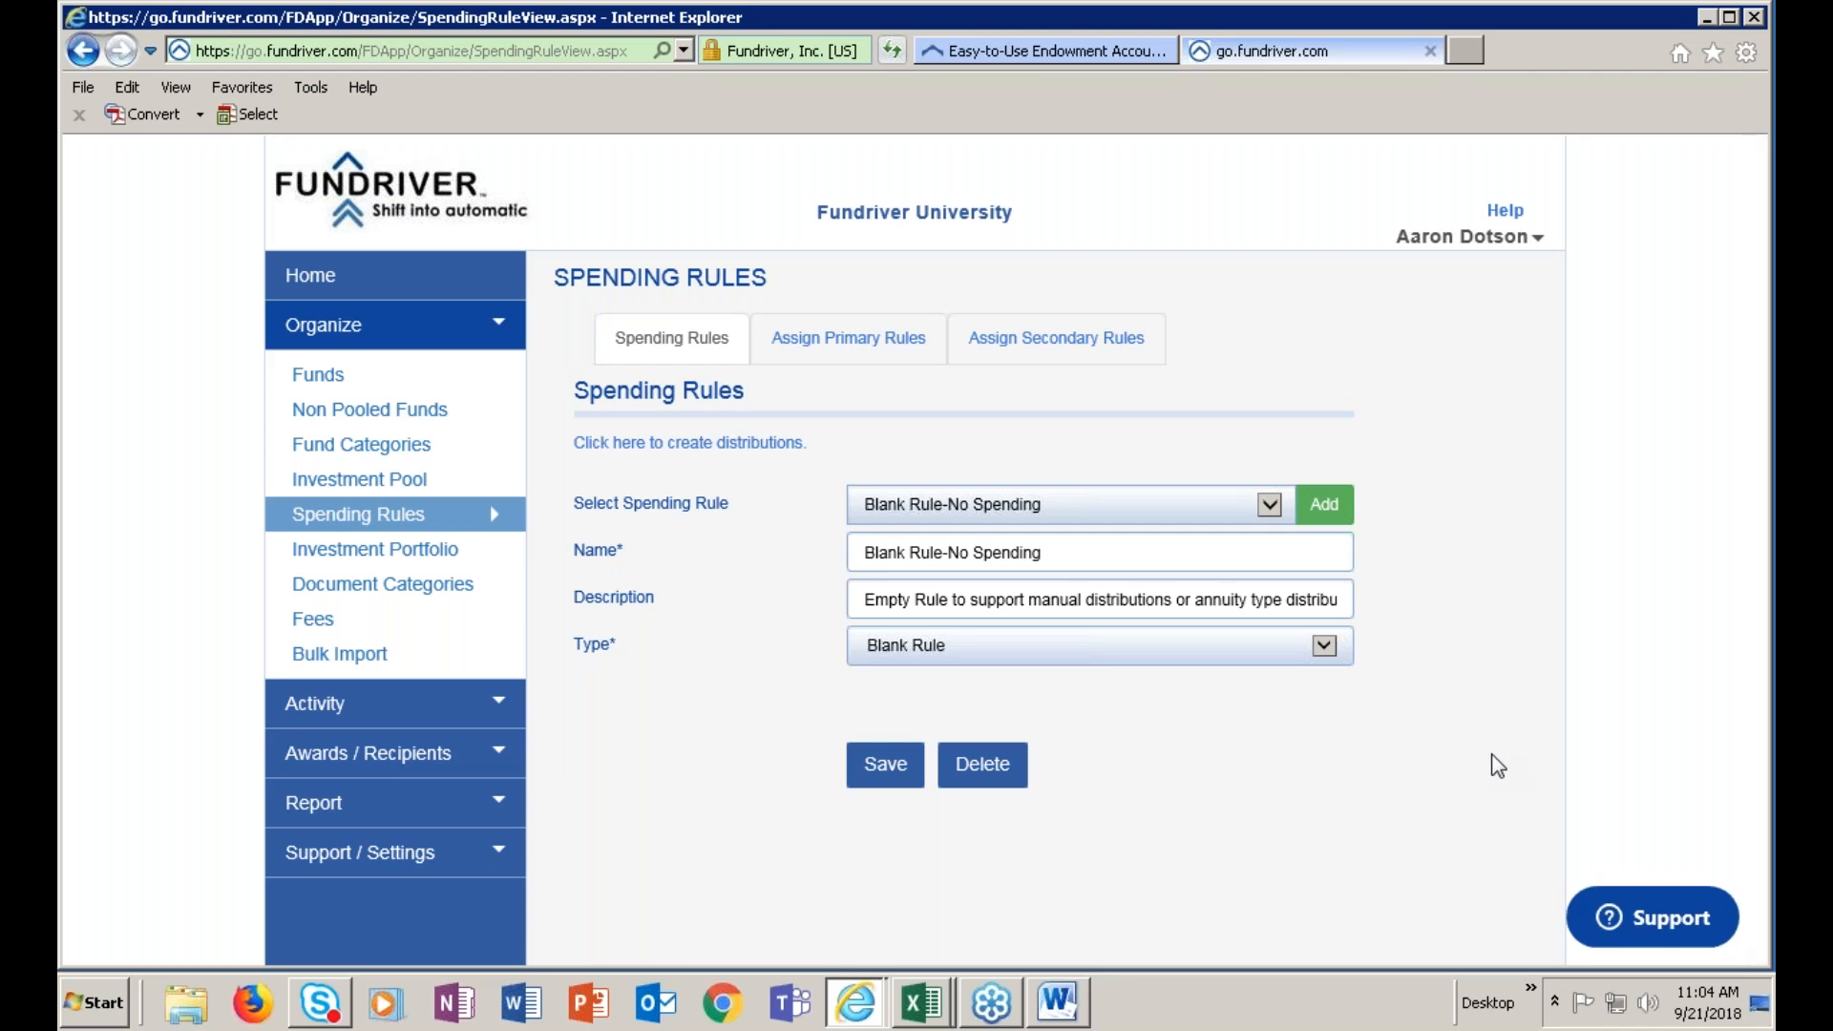
Display the Standard Endowment Spending Rule and review its withdrawal, underwater and spending calculation parameters
click(1269, 506)
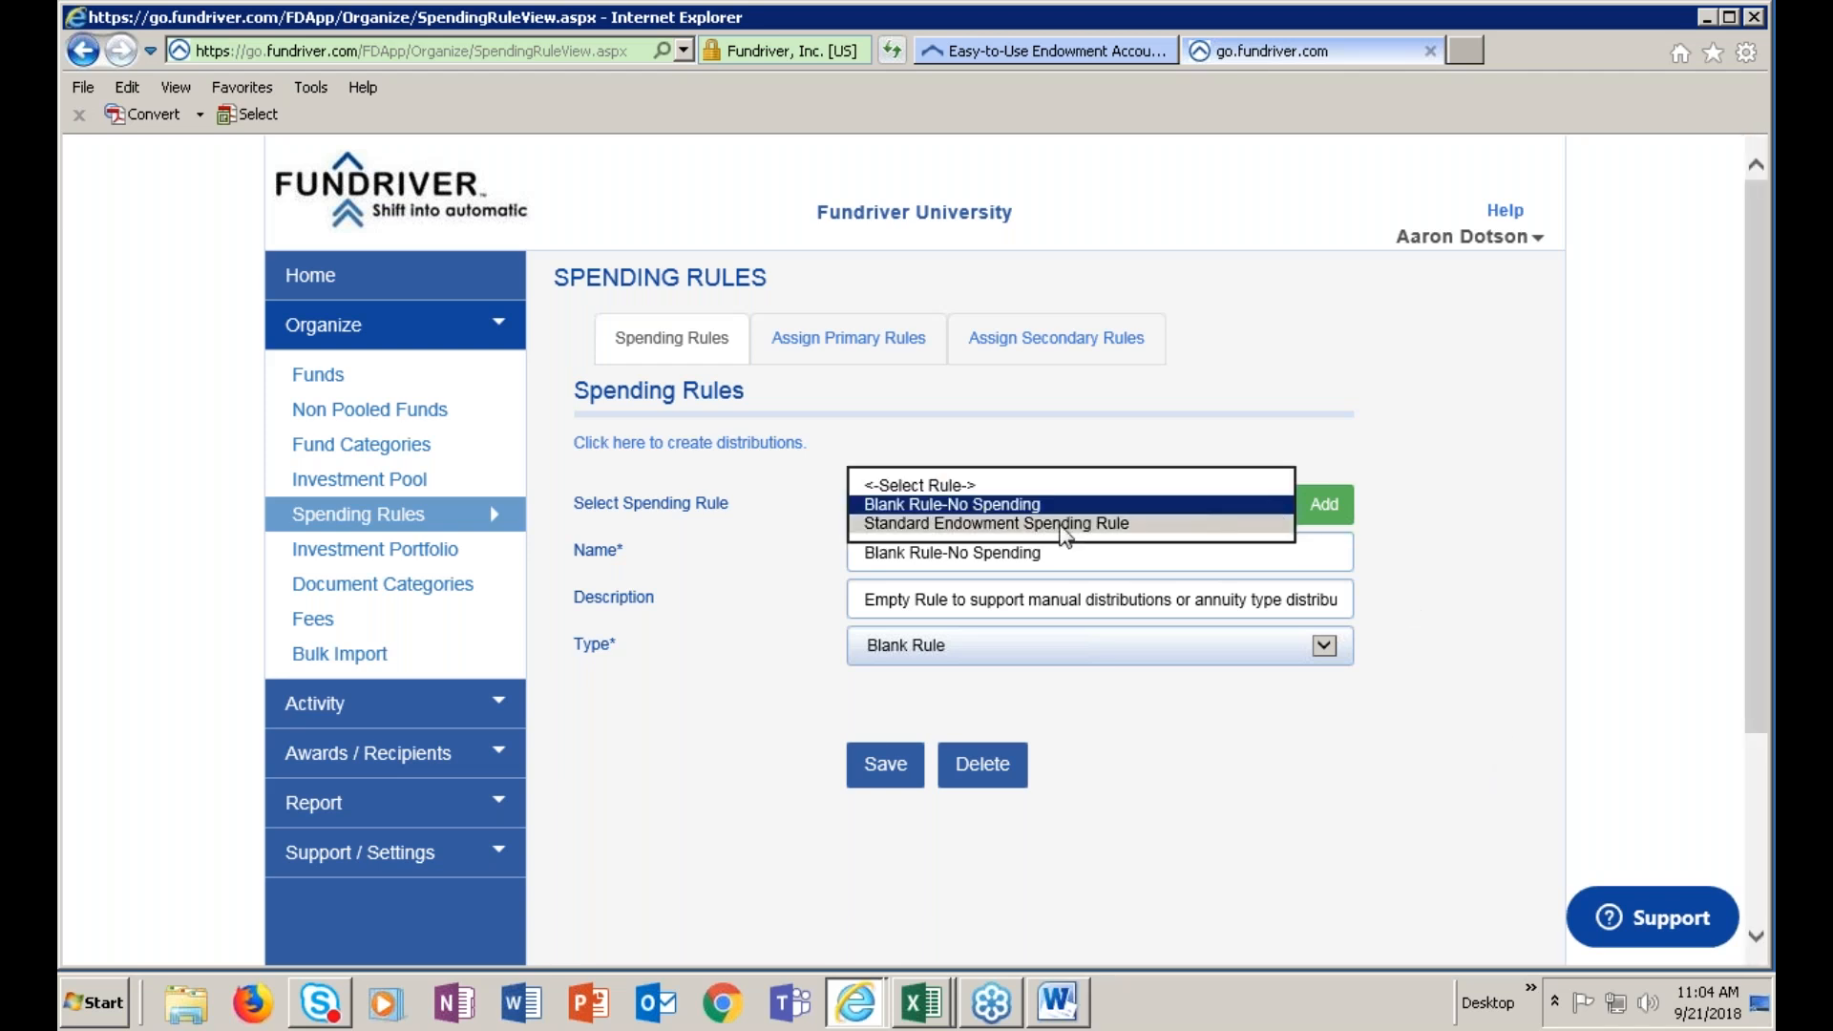
click(973, 525)
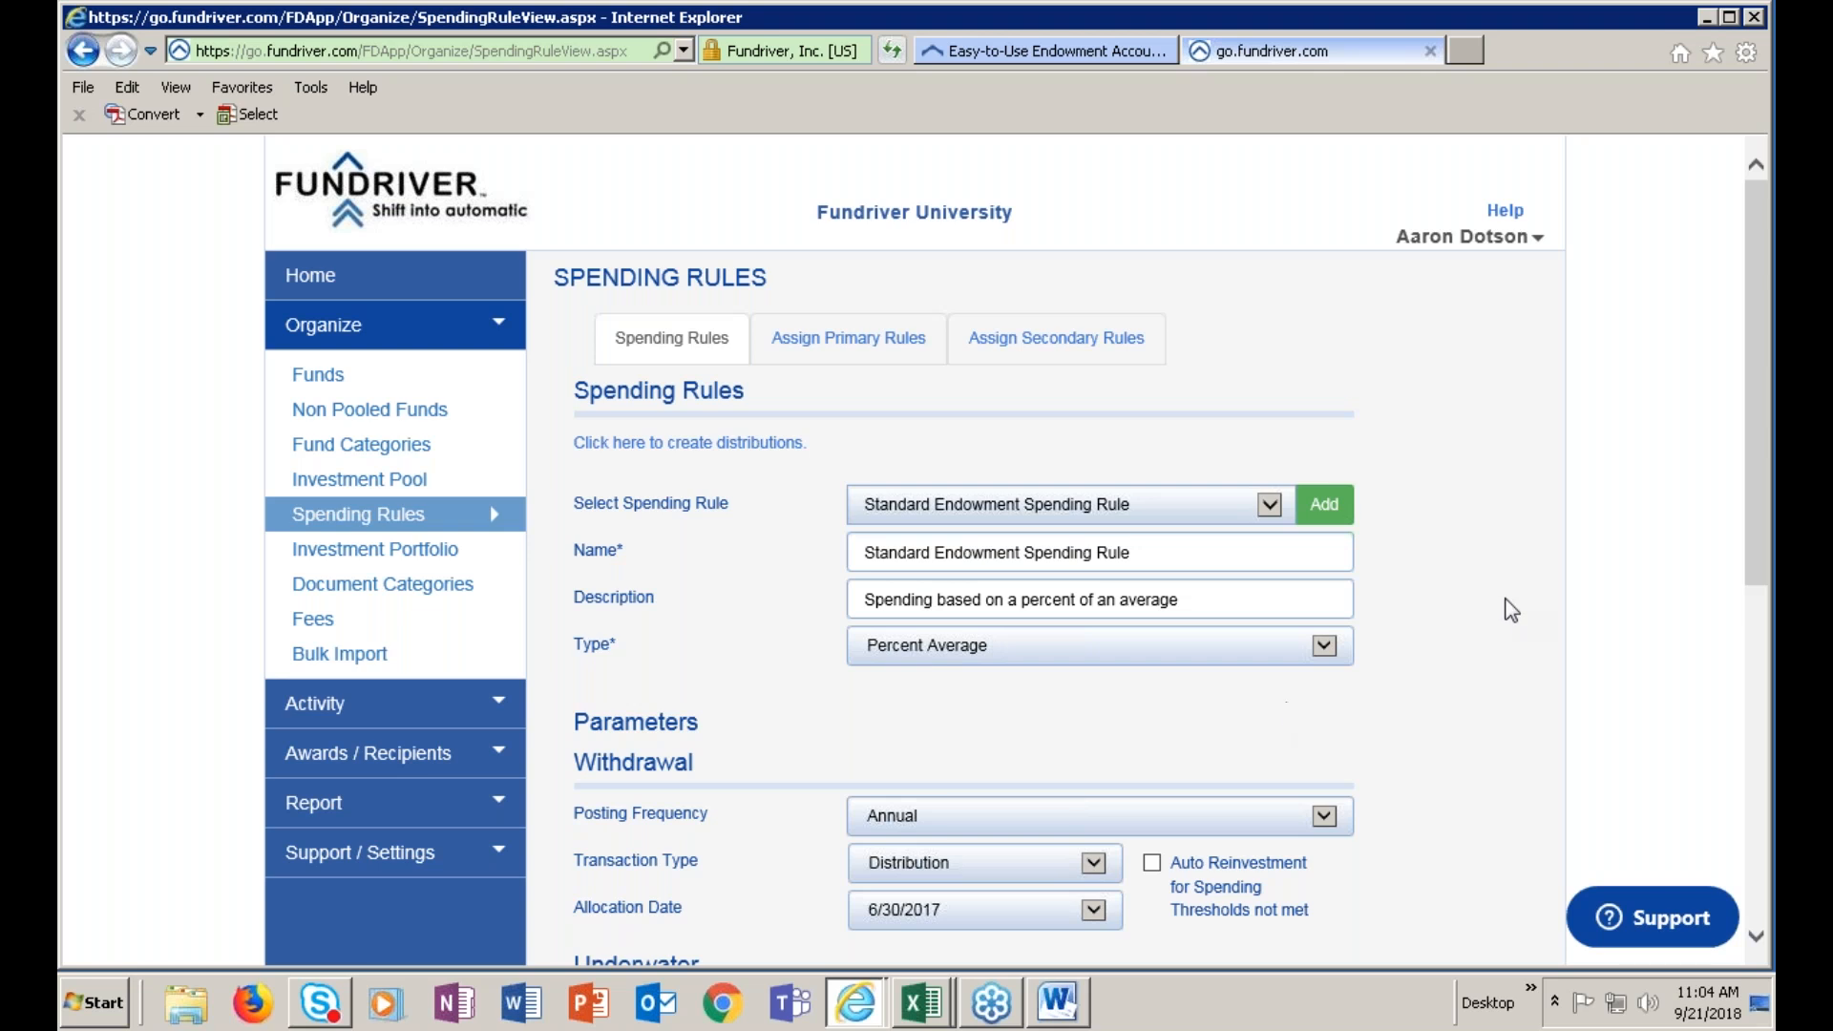
scroll(1509, 587, down, 2)
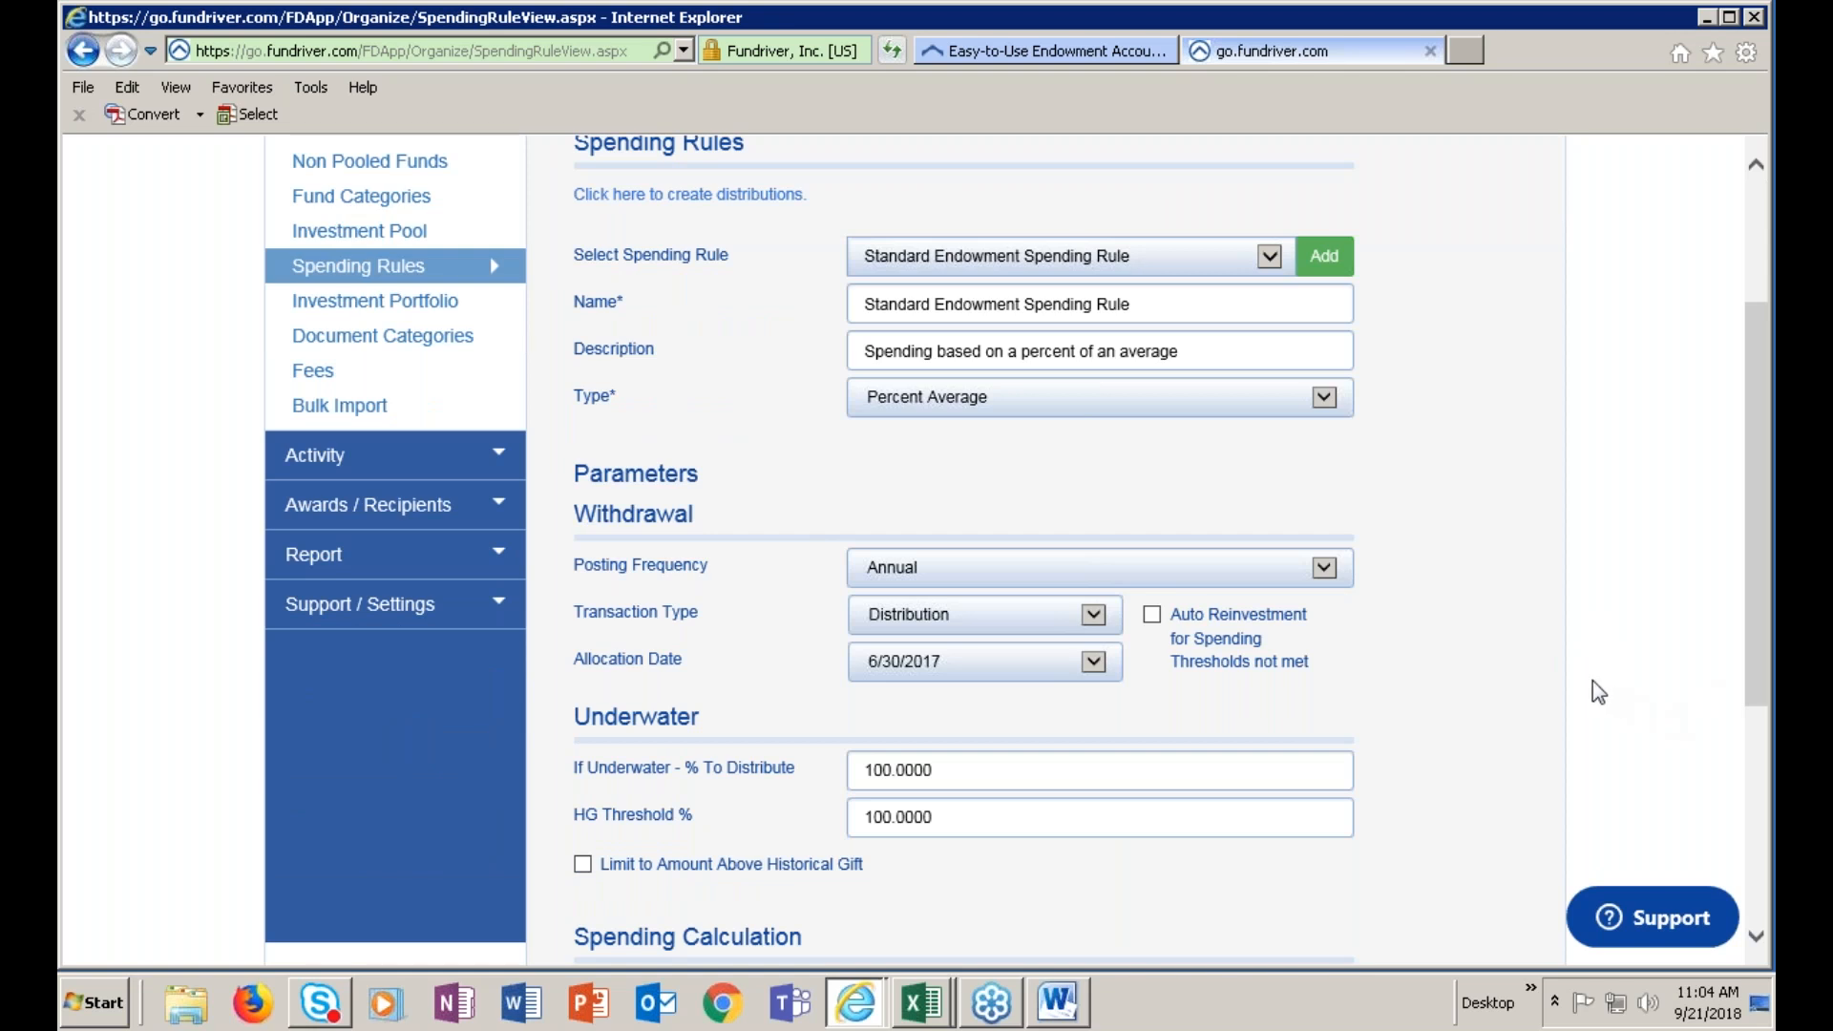
scroll(1600, 693, down, 1)
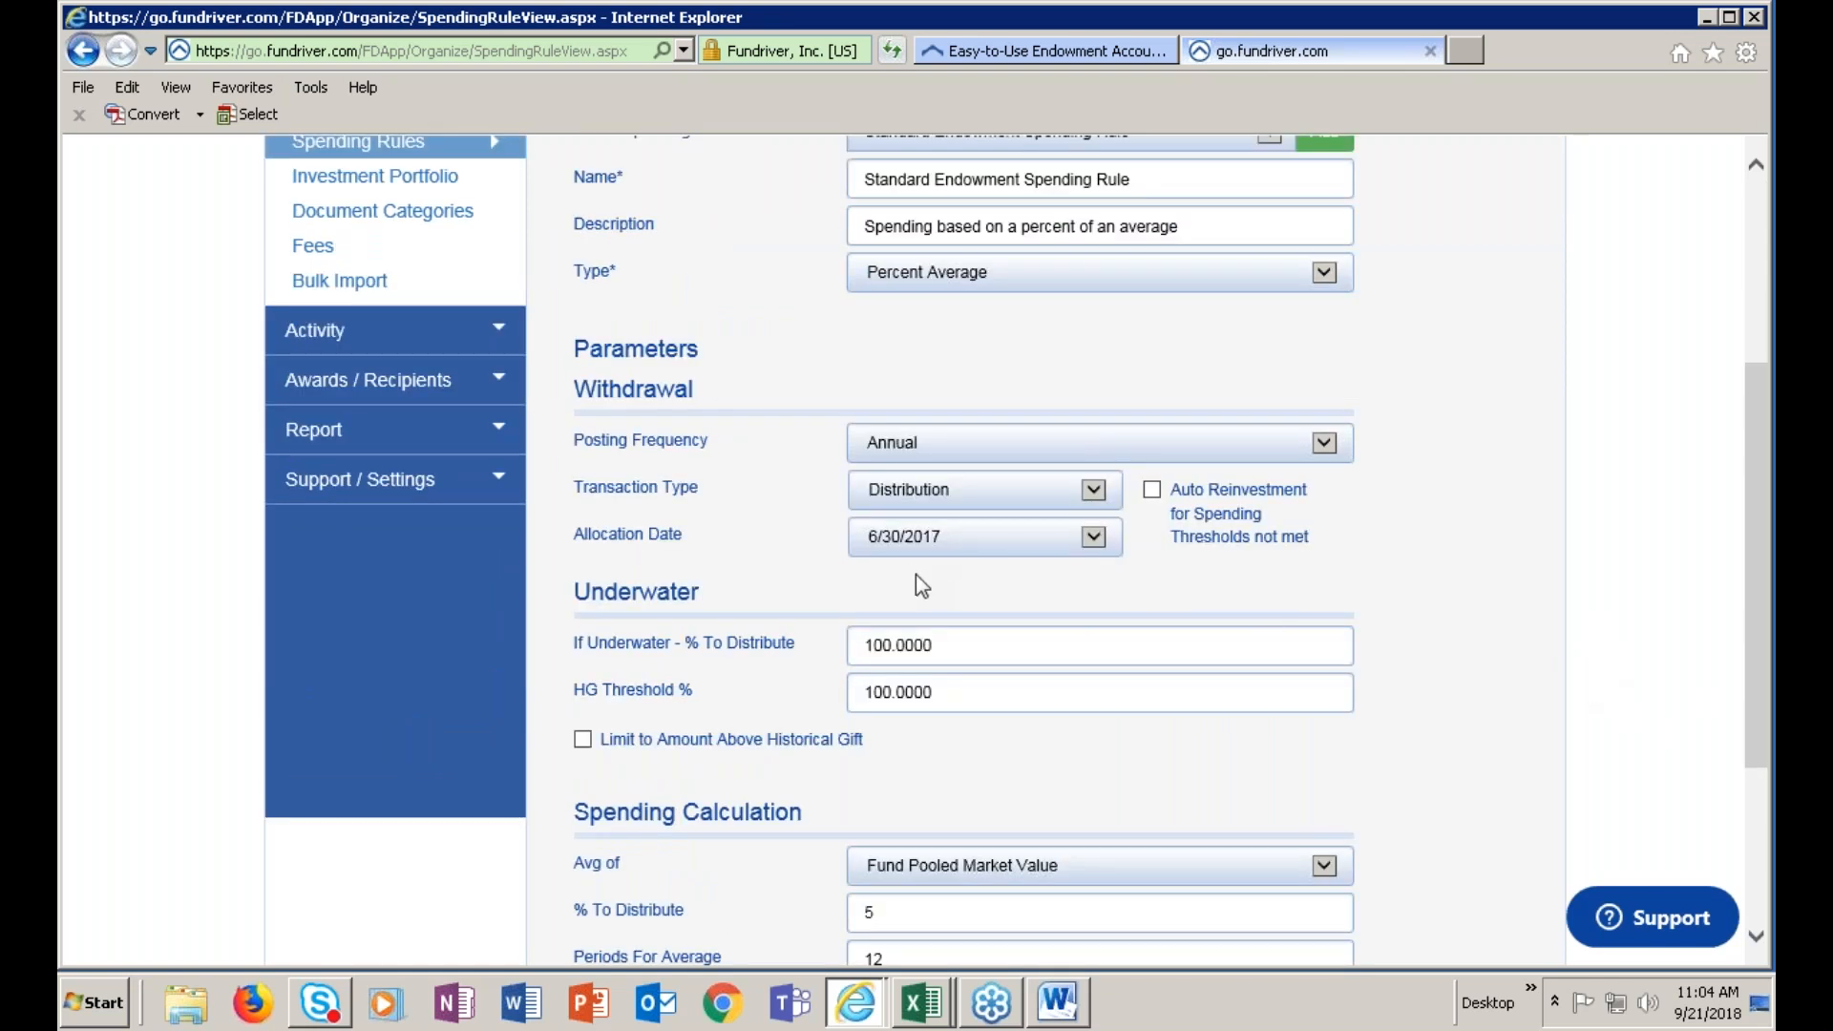
scroll(1625, 615, down, 2)
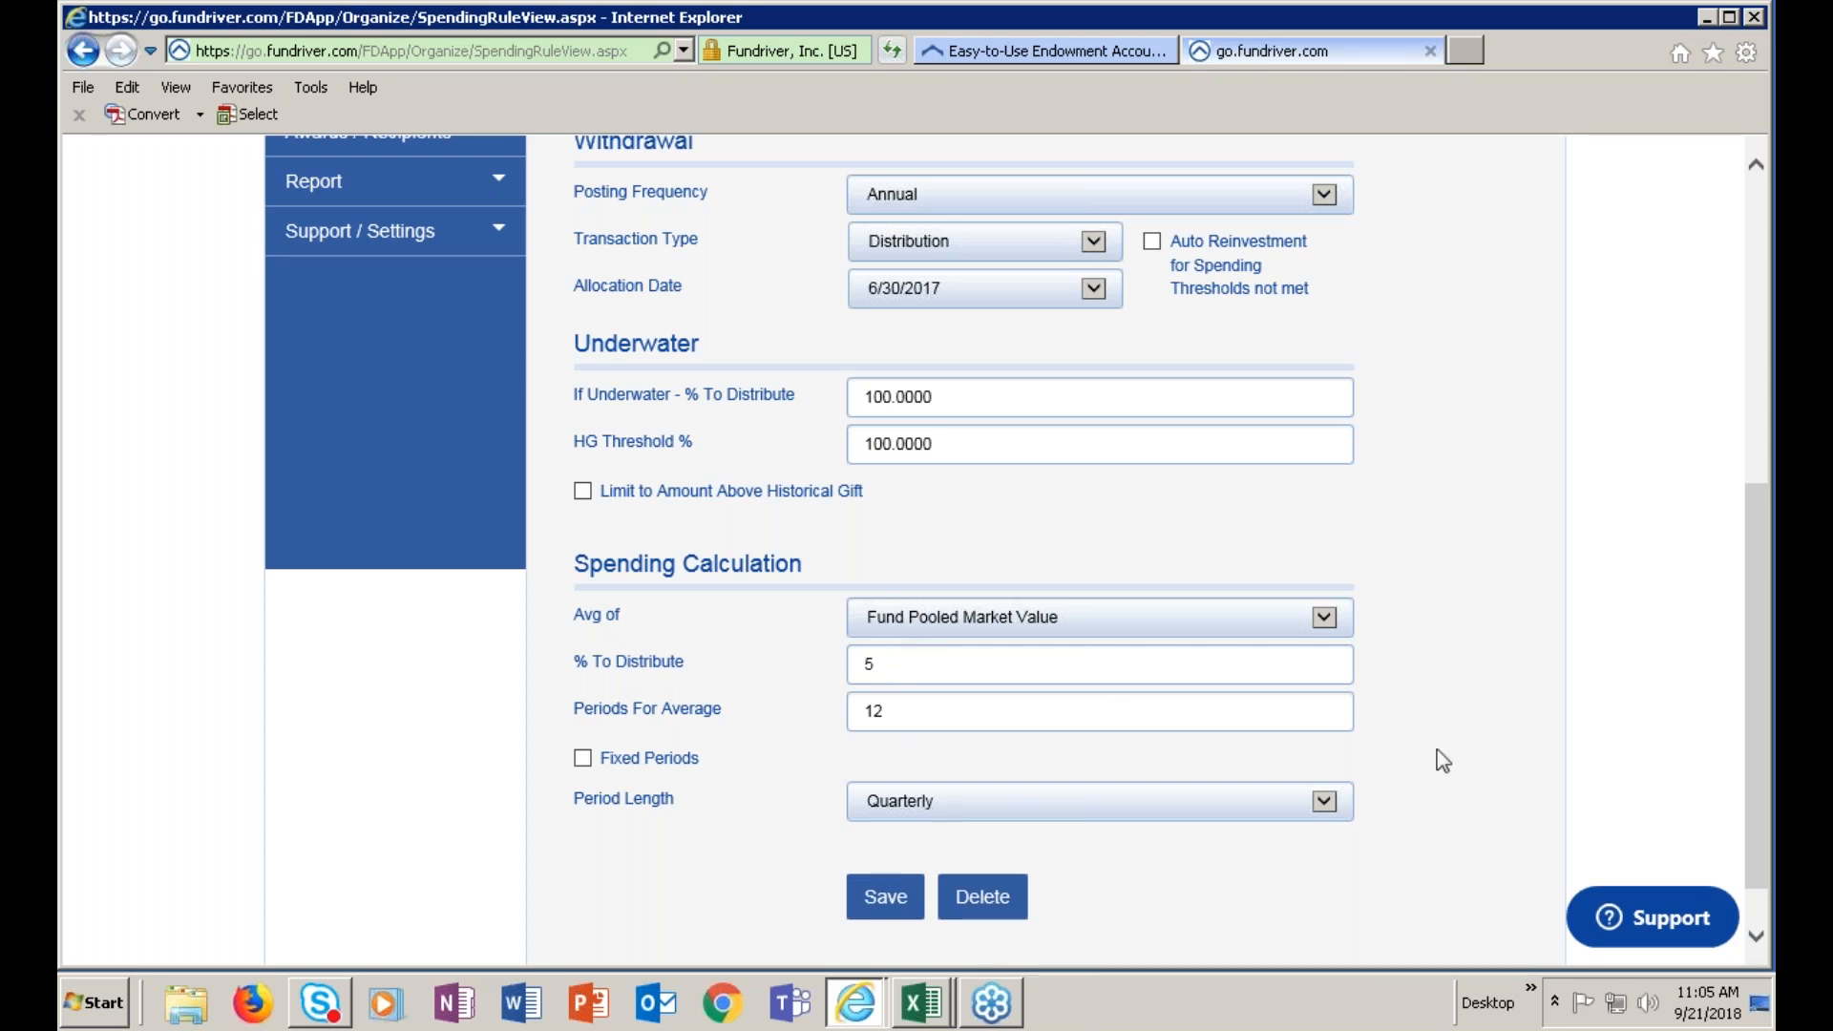
View the averaging basis options for the spending calculation without changing the selection, and recheck the rule's withdrawal settings
click(1324, 621)
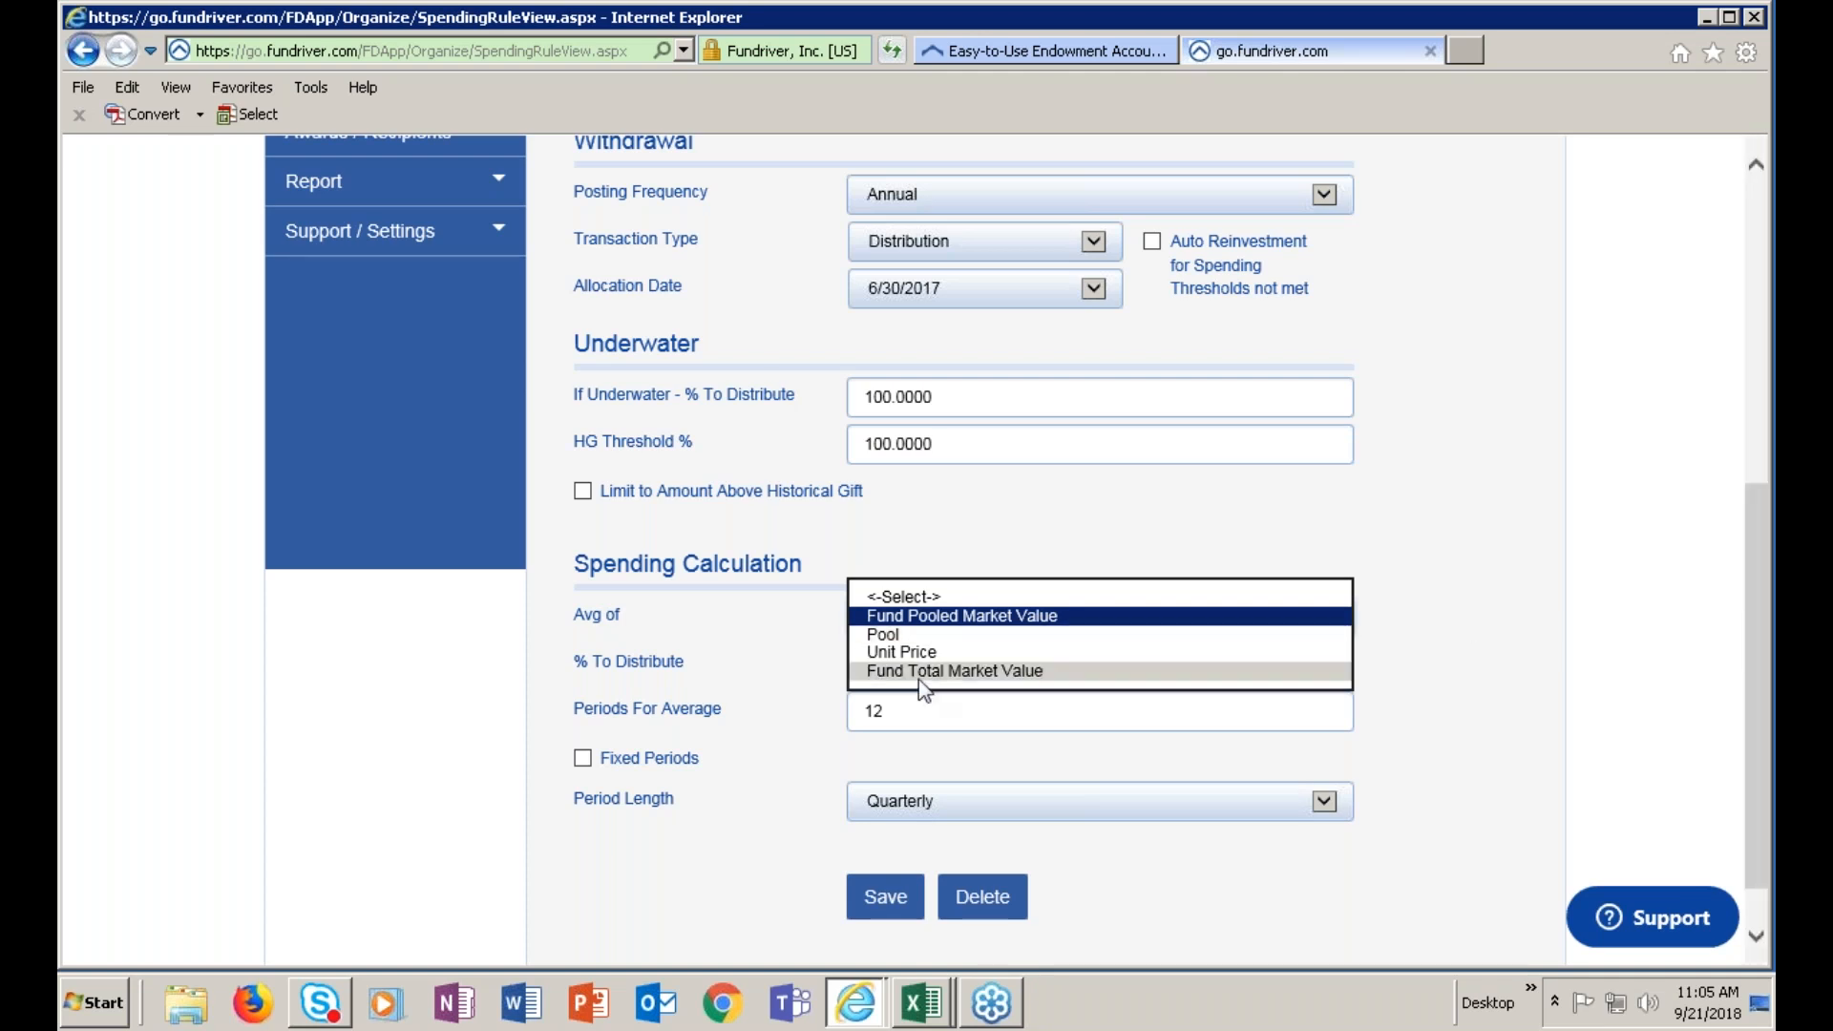
click(1383, 701)
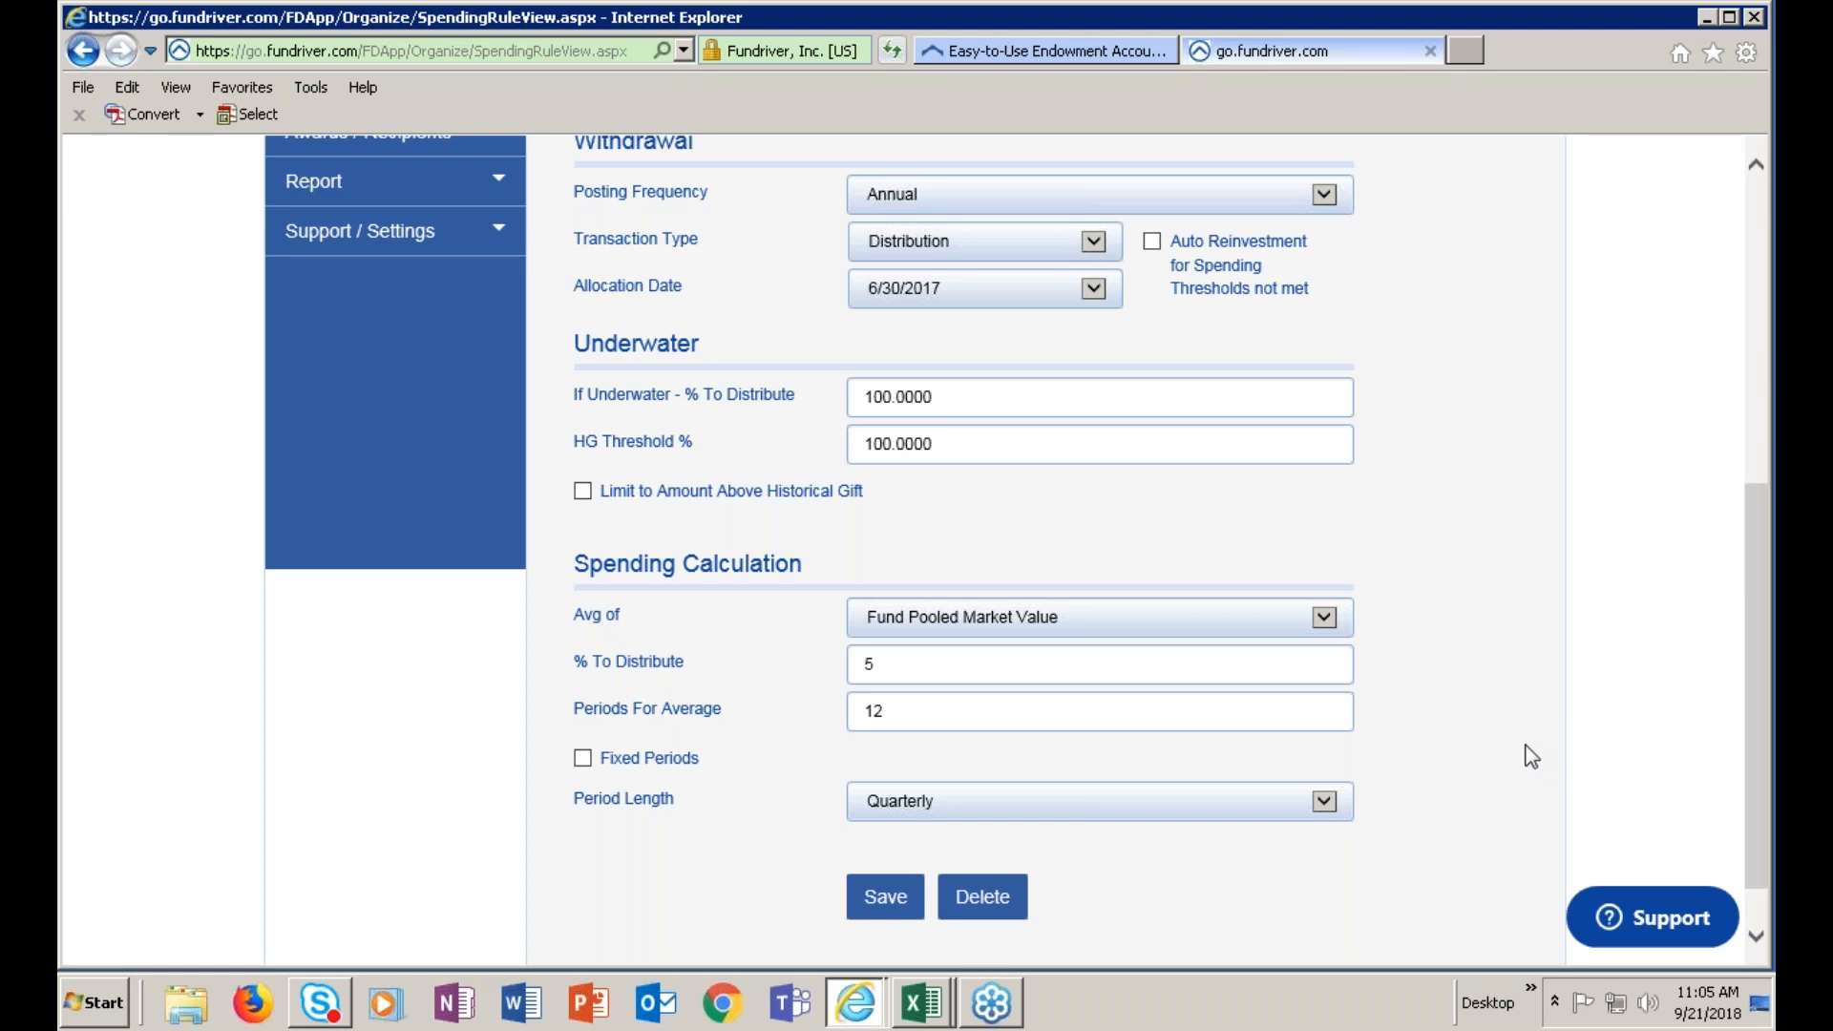
scroll(1538, 714, up, 3)
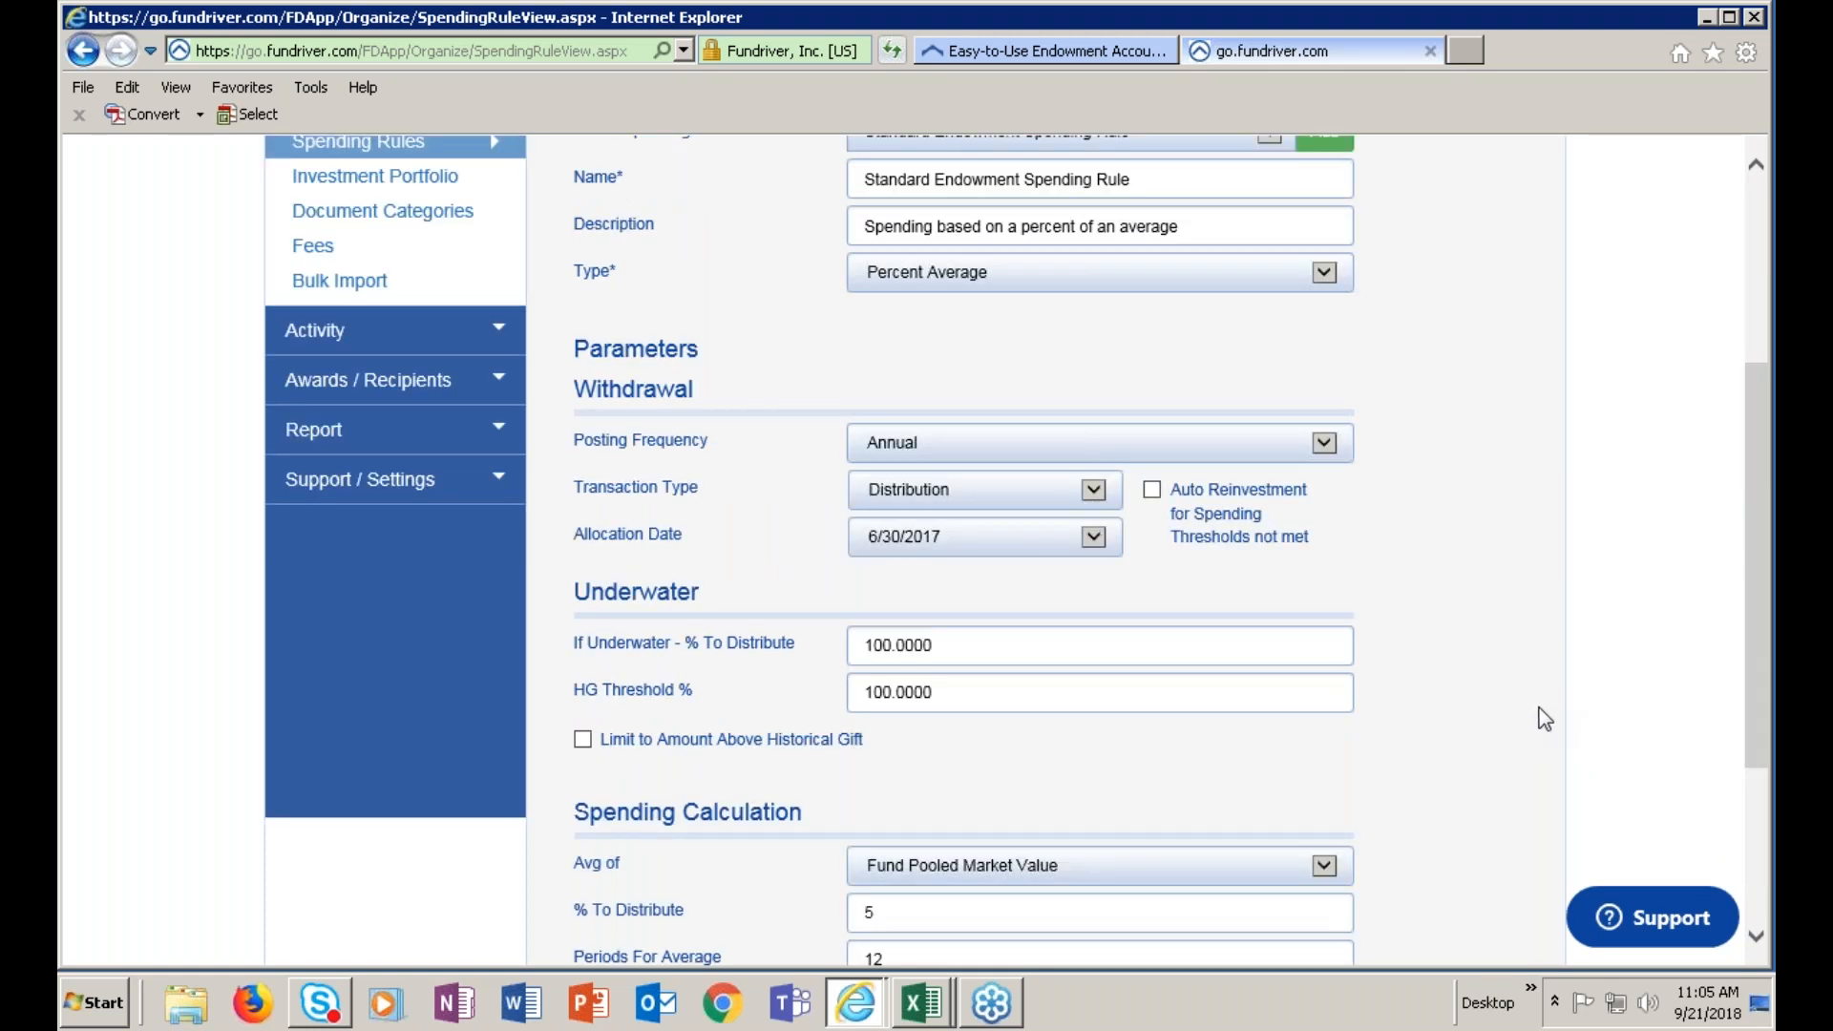
scroll(1535, 716, up, 1)
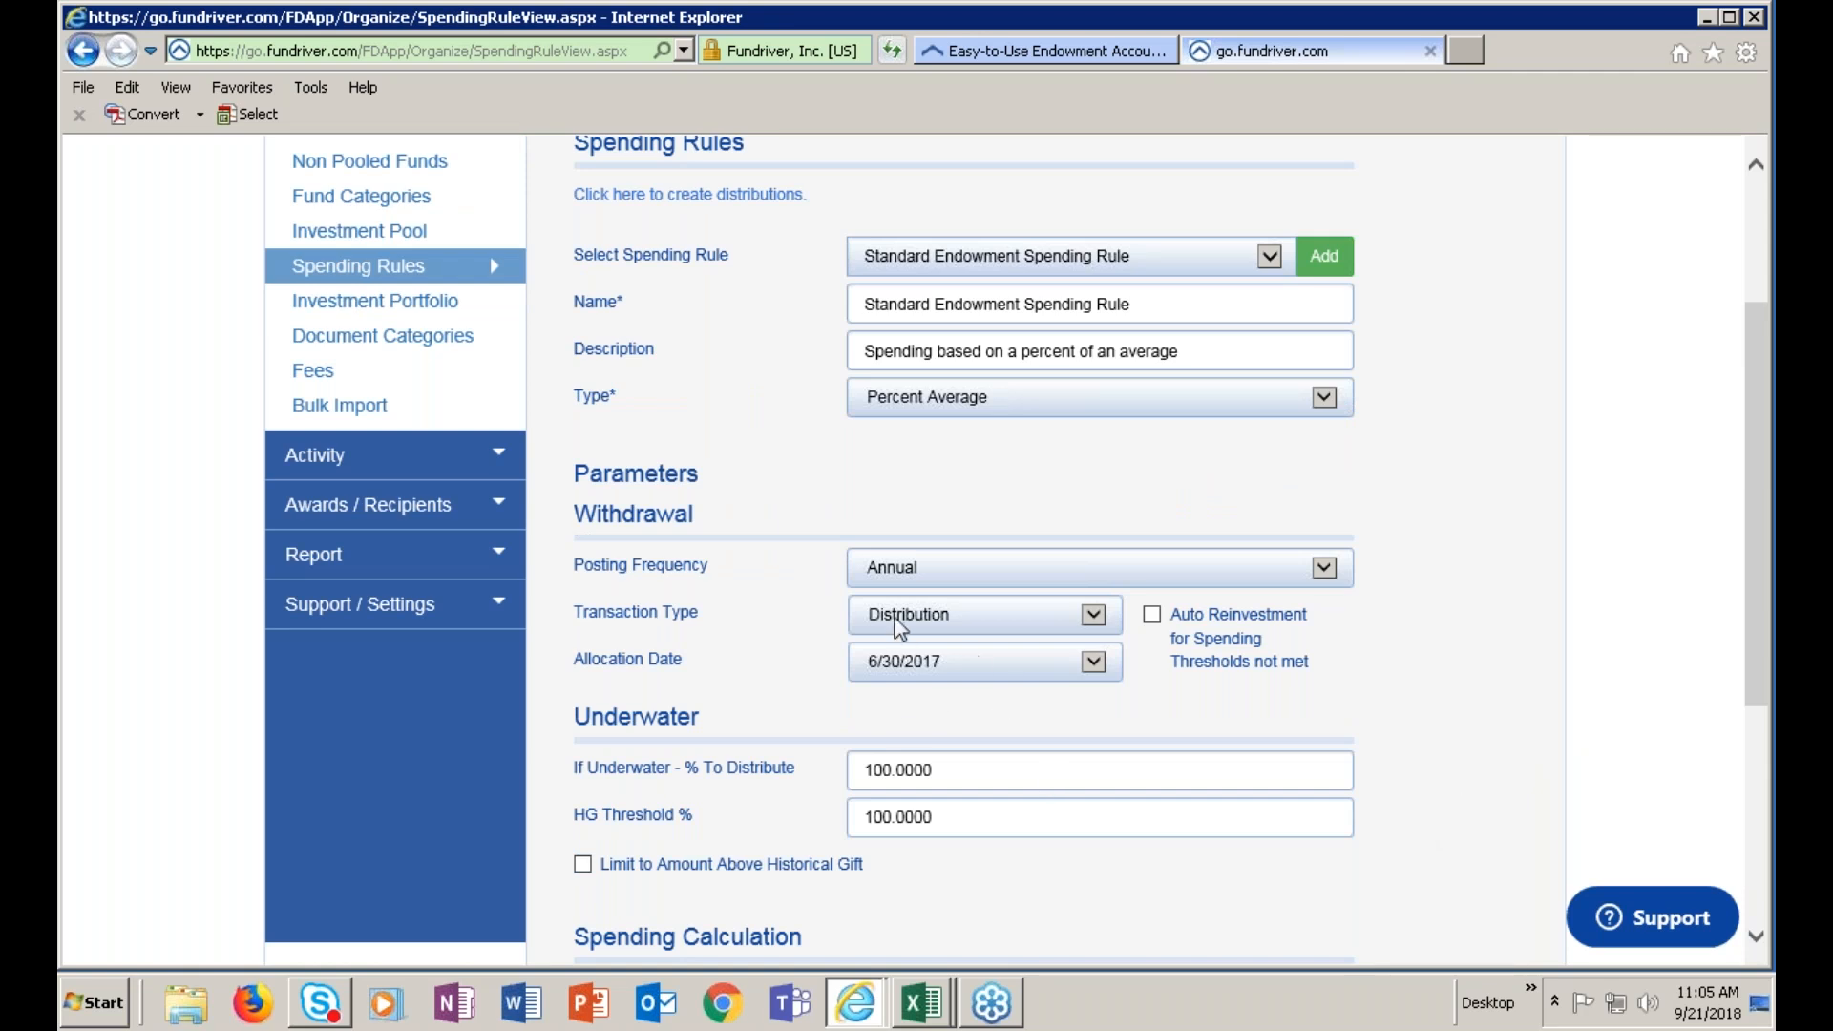
scroll(1023, 598, down, 4)
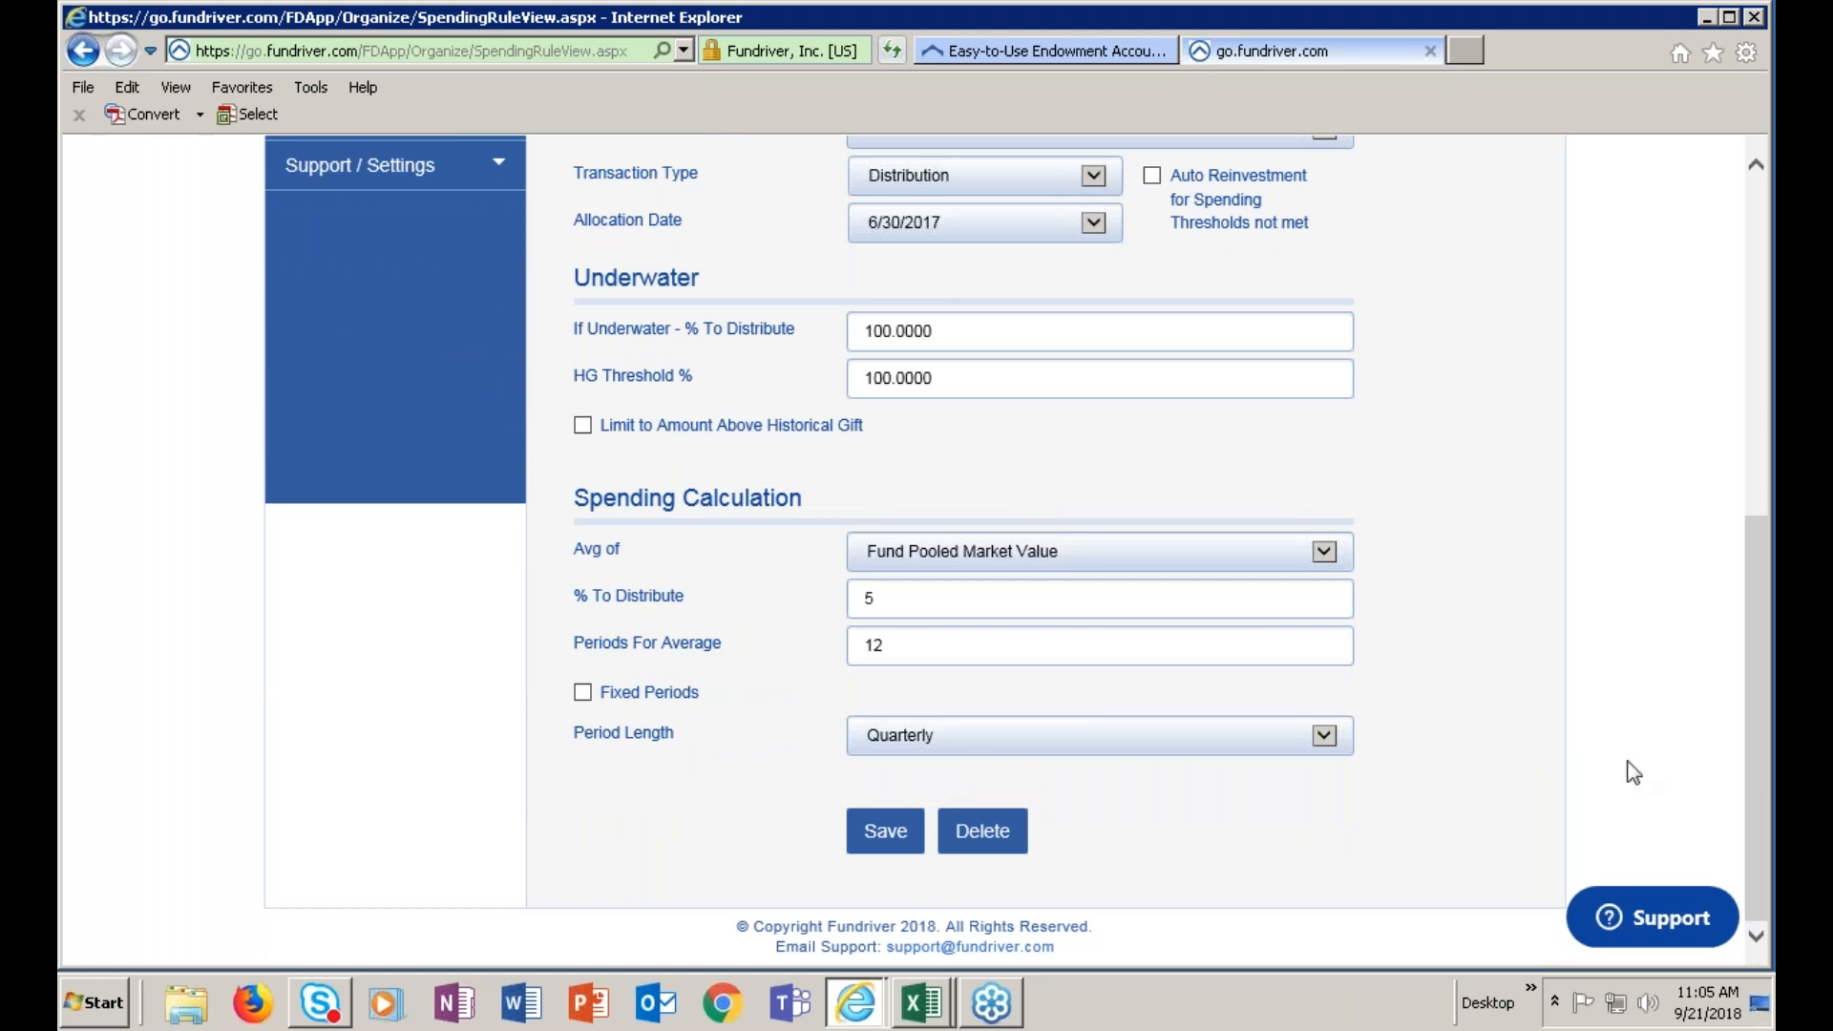
Run the Estimated Spending Report (with Column Grouping and Drill Down) for post date 6/30/2017 with no grouping
scroll(1629, 770, up, 4)
click(336, 497)
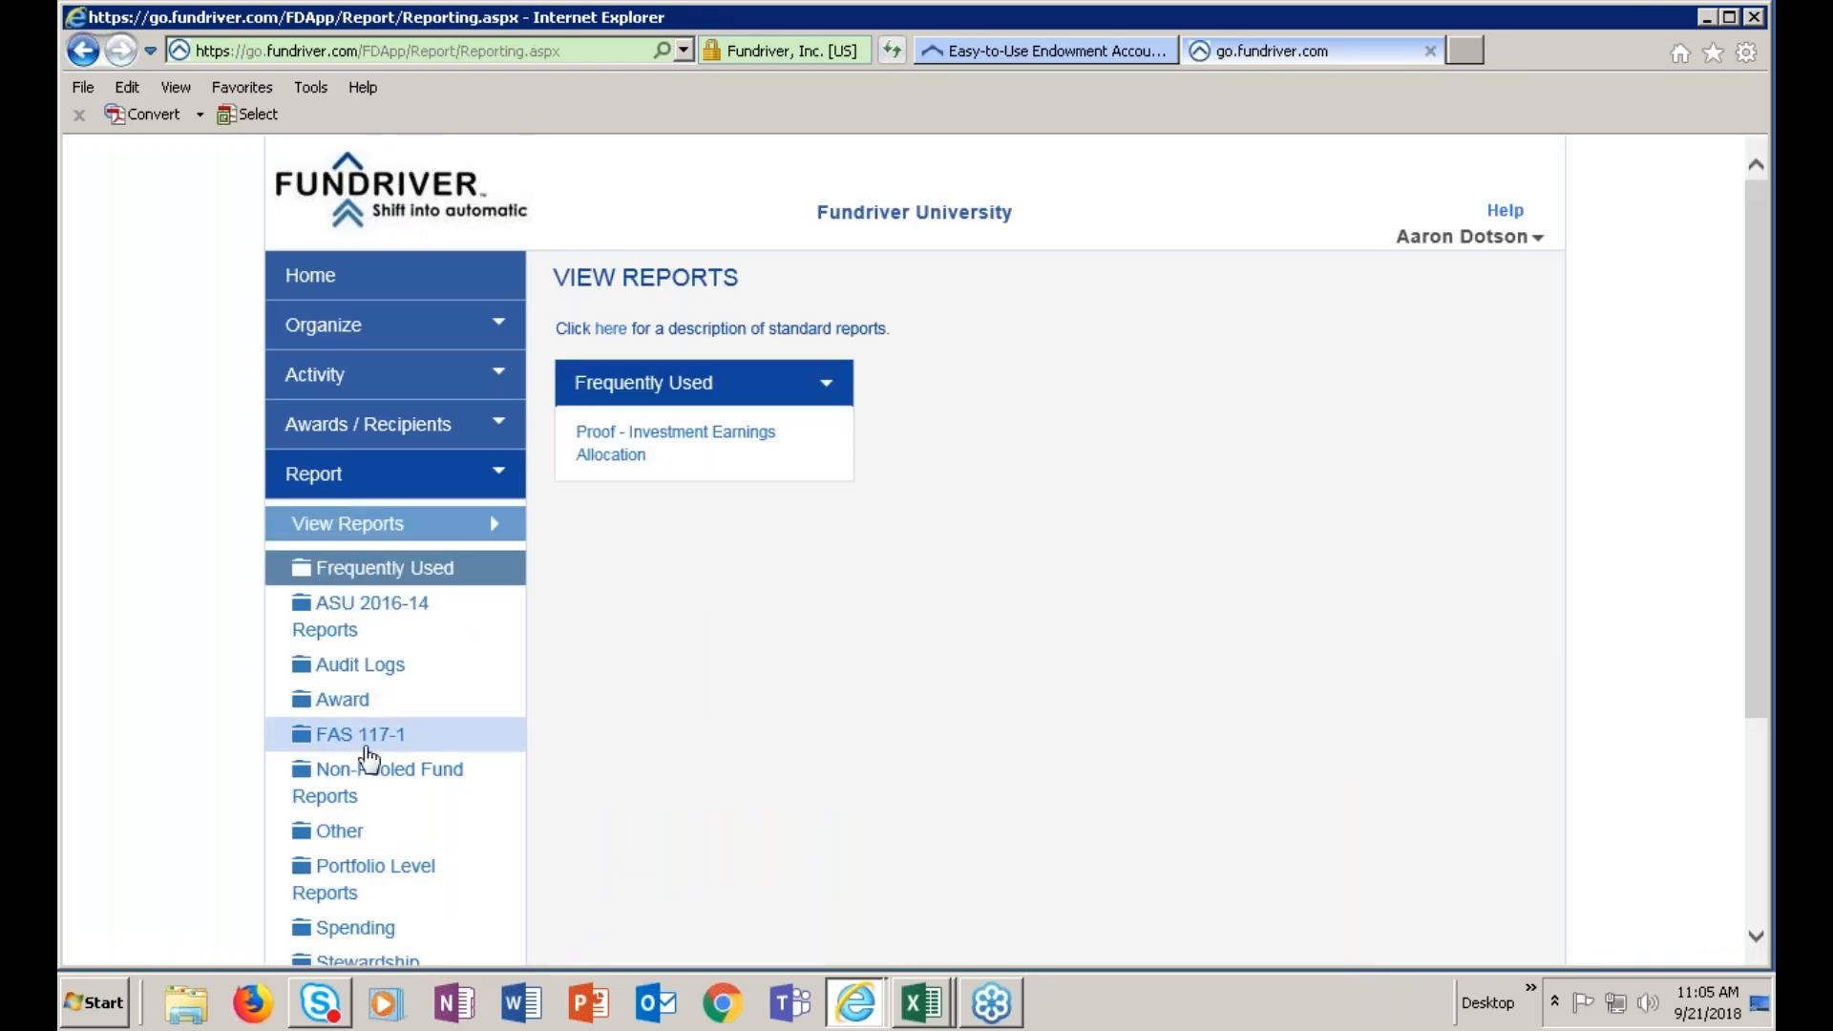
scroll(382, 774, down, 1)
click(355, 803)
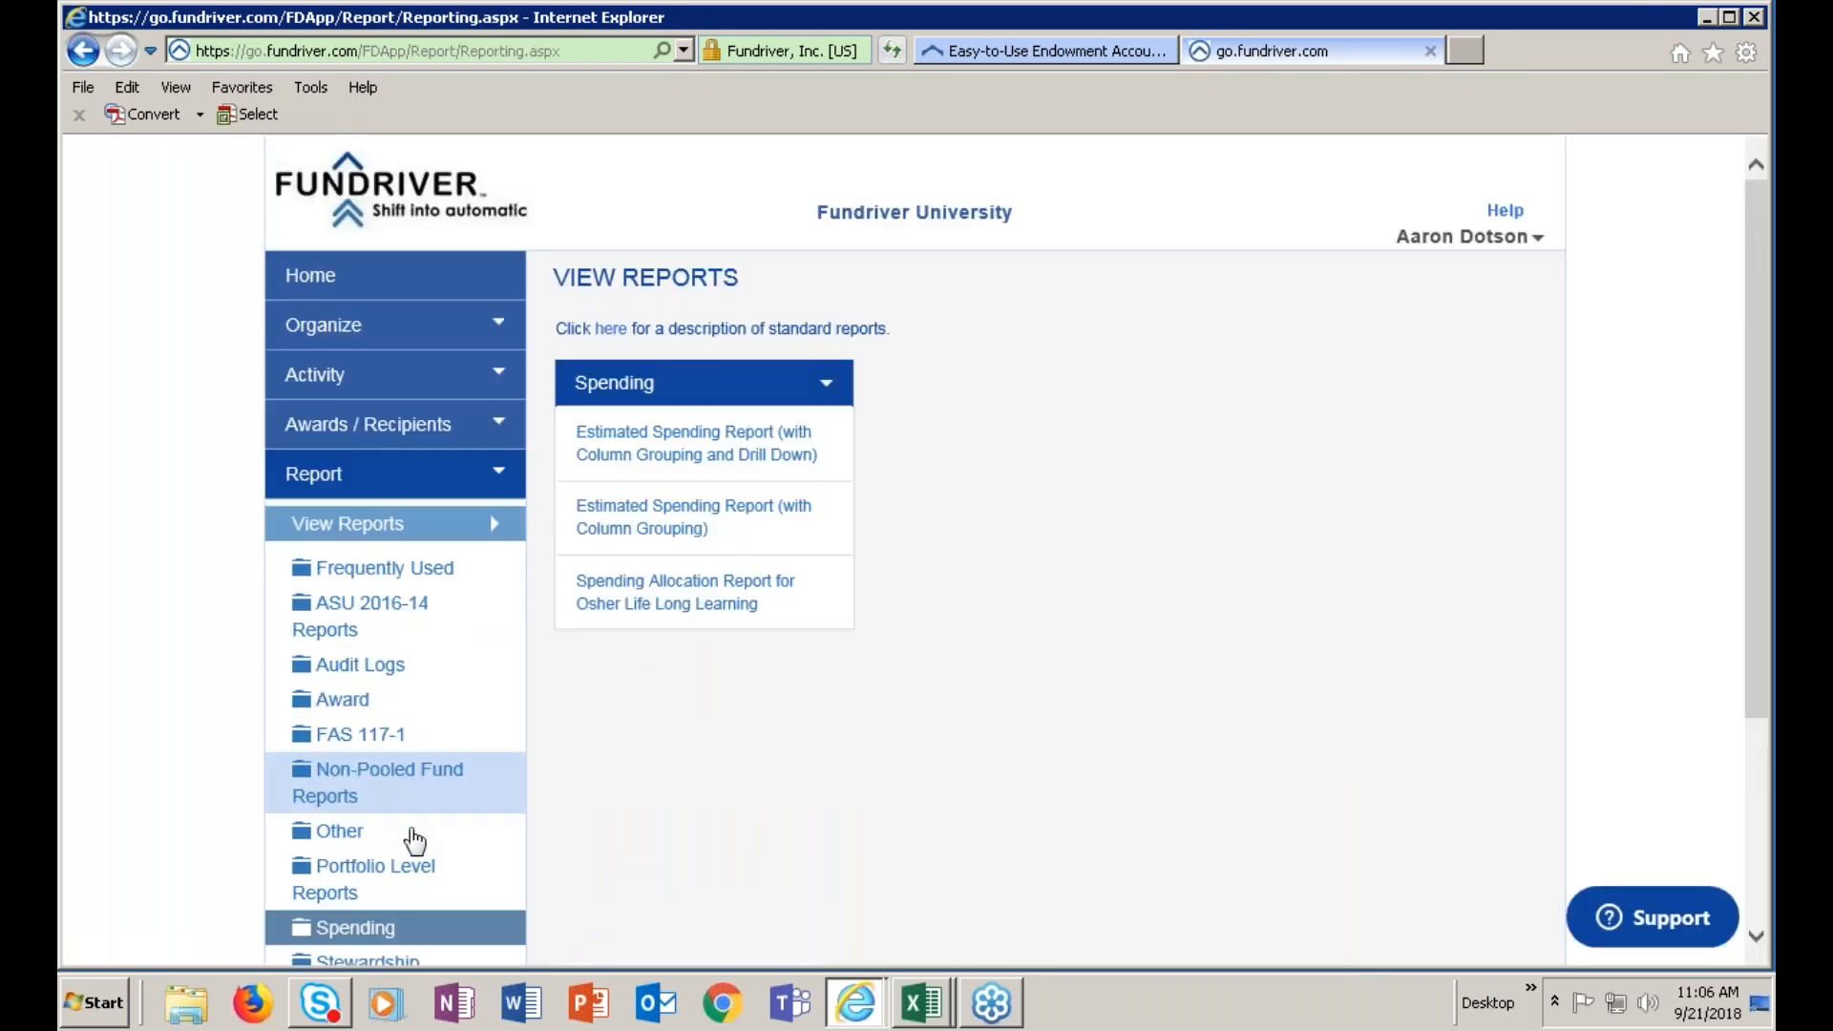
click(629, 445)
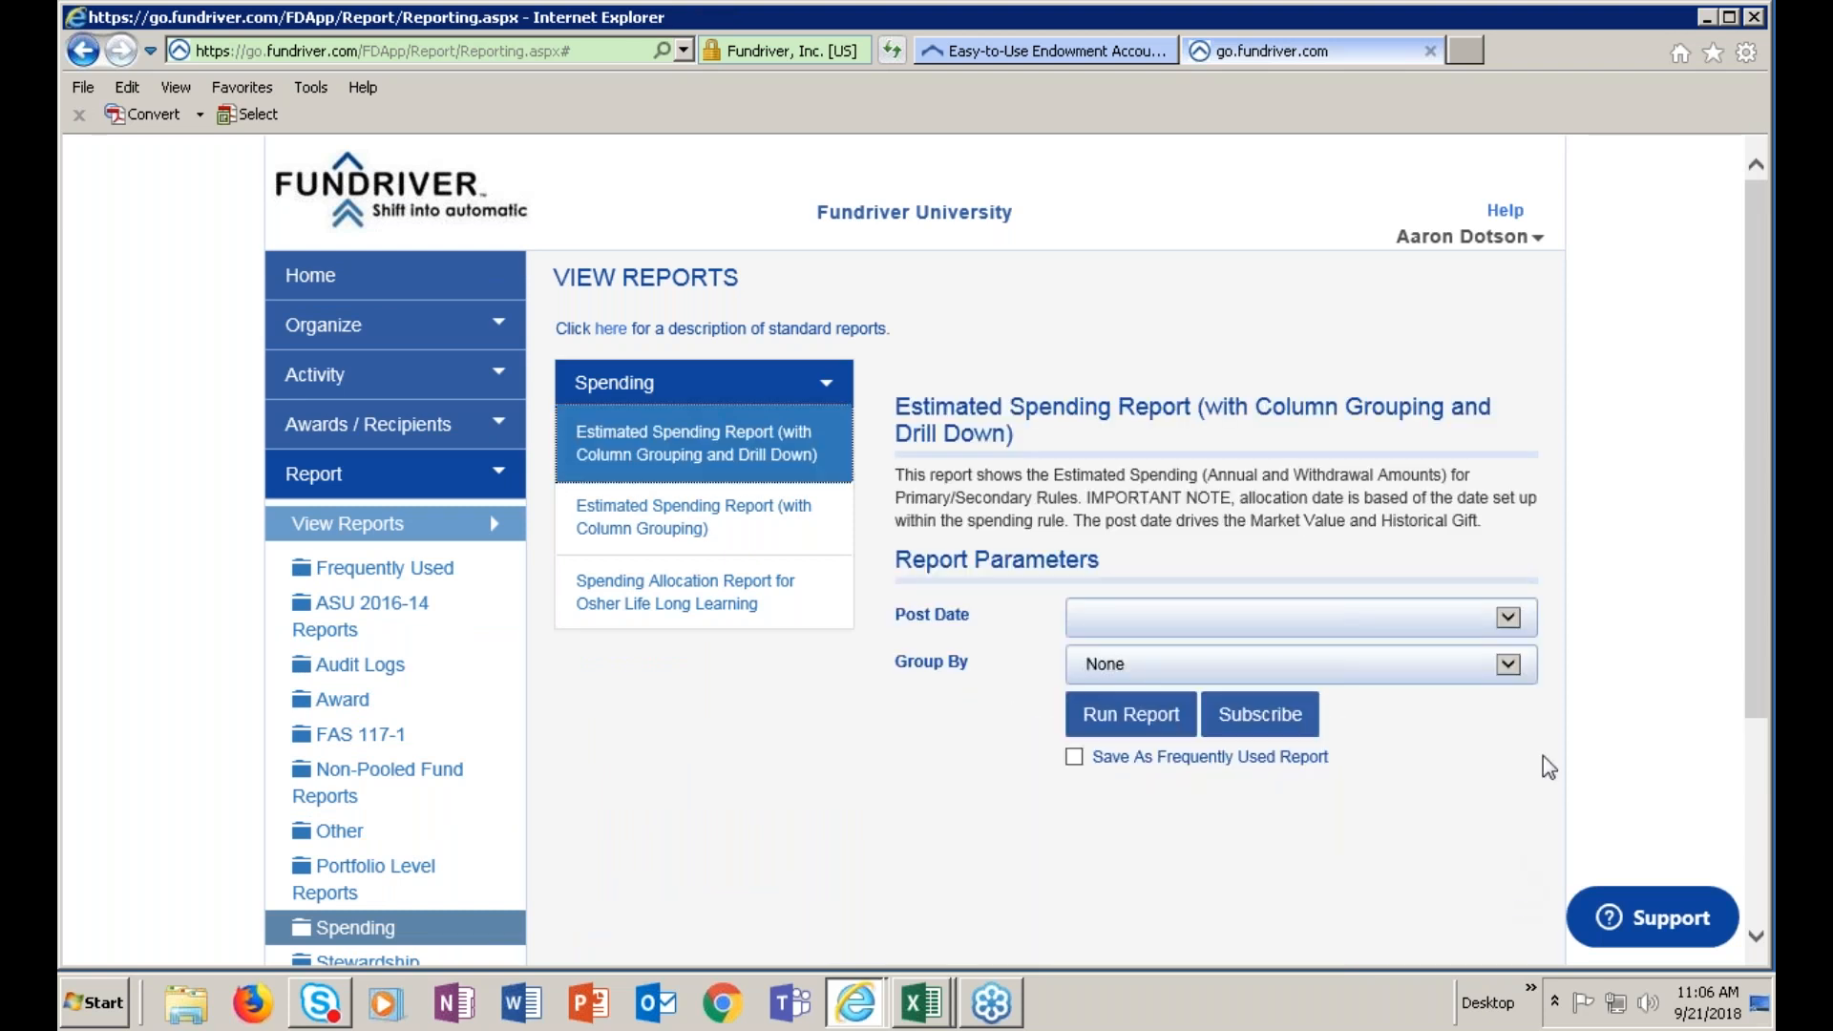
click(1509, 617)
click(1154, 454)
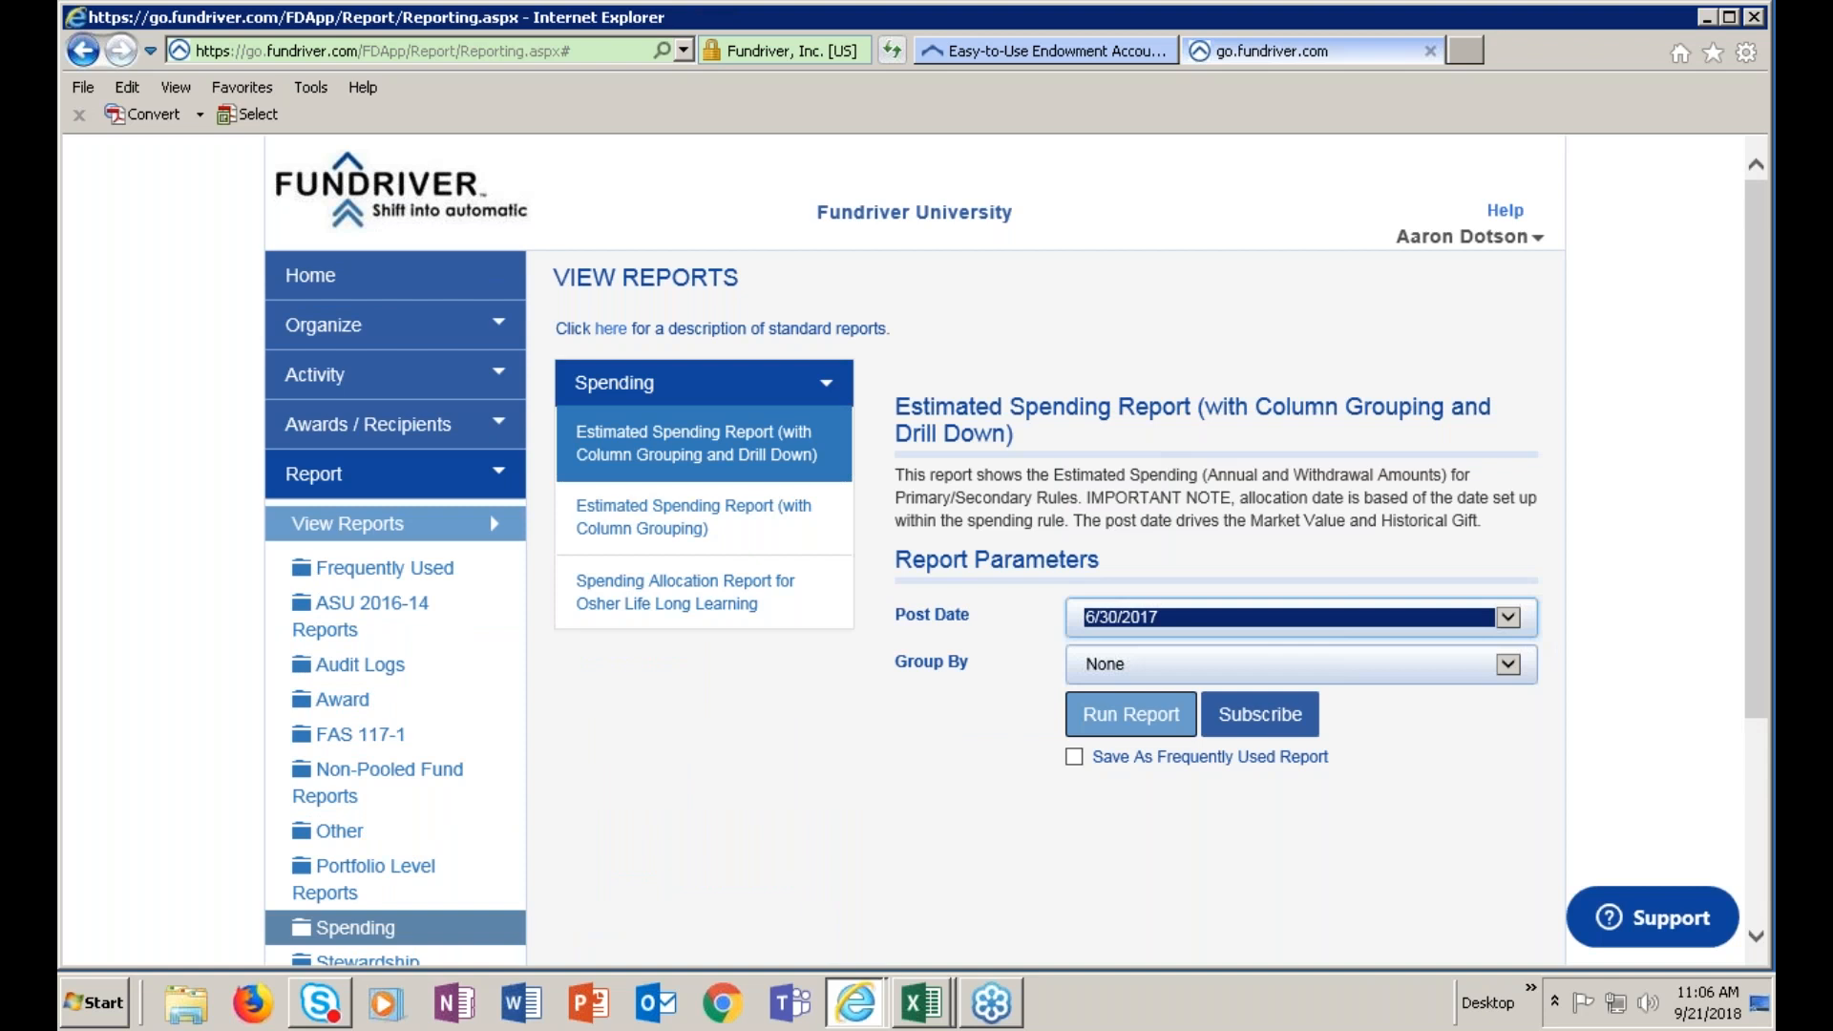
click(1158, 721)
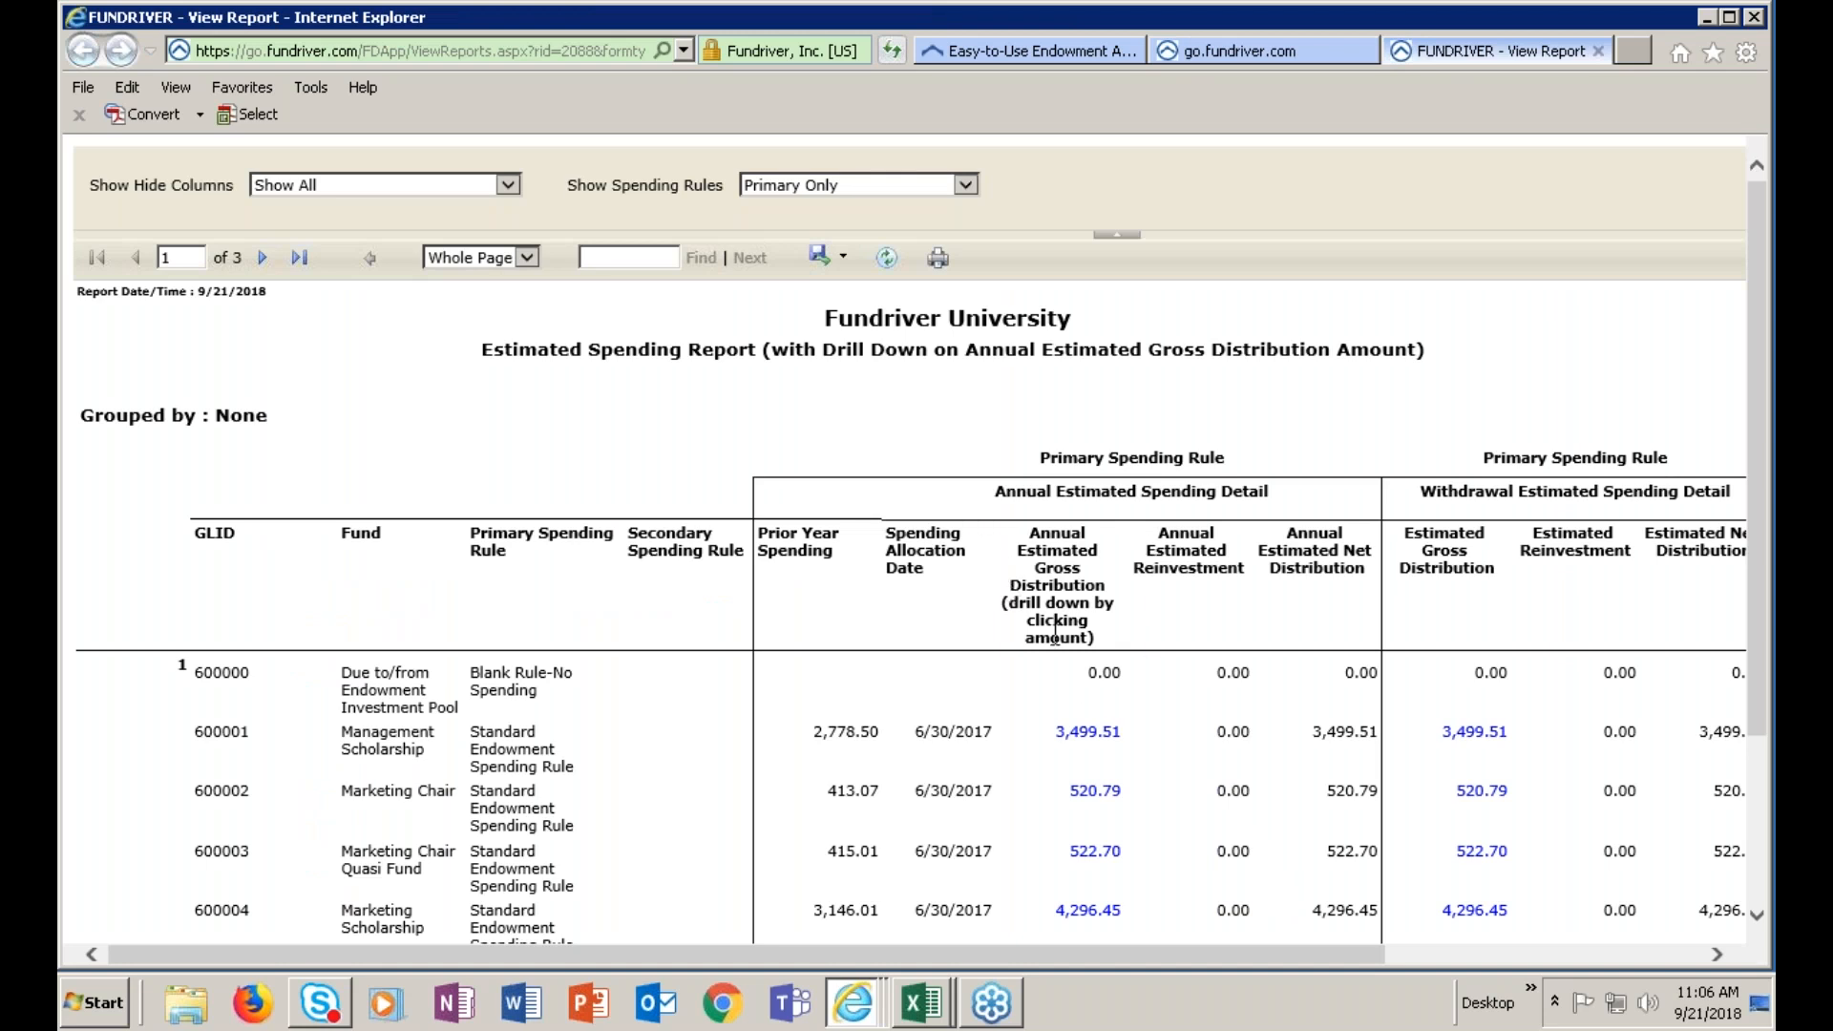
Review the estimated spending per fund and the grand totals on the report's last page, then return to its first page
scroll(1155, 514, down, 3)
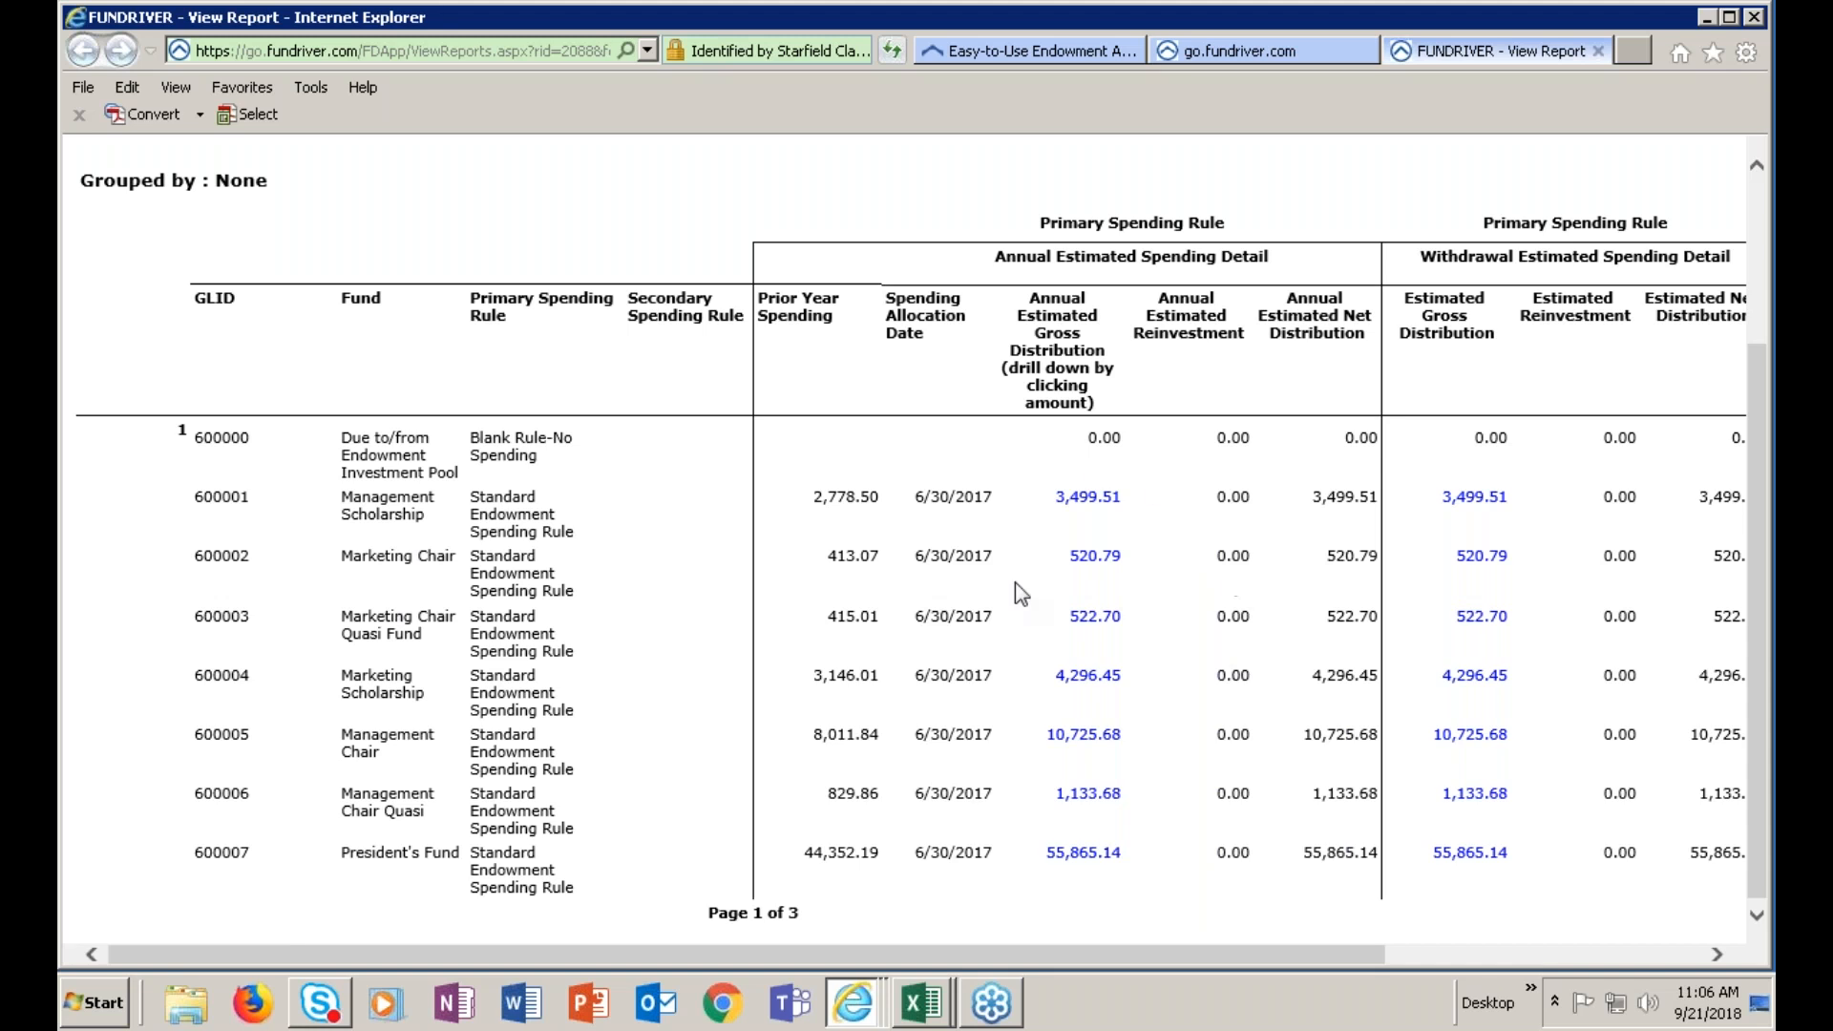
scroll(1122, 533, up, 2)
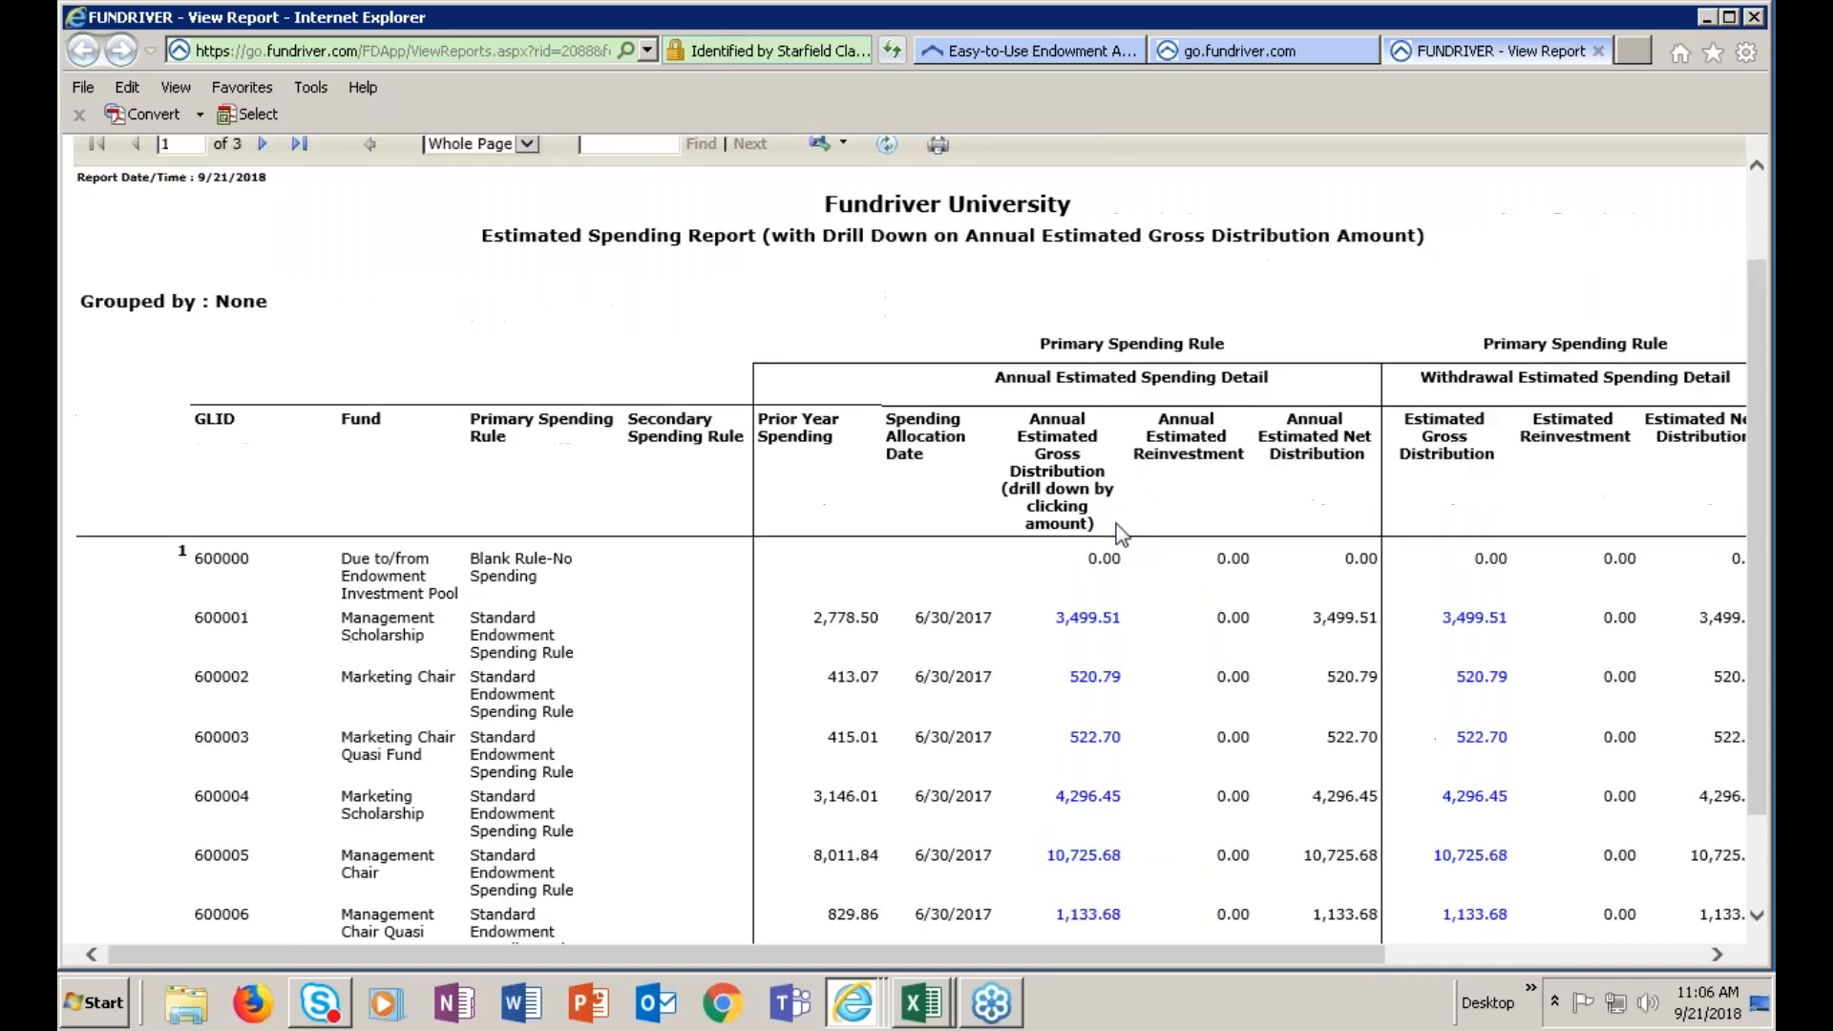
scroll(1122, 533, up, 1)
click(293, 261)
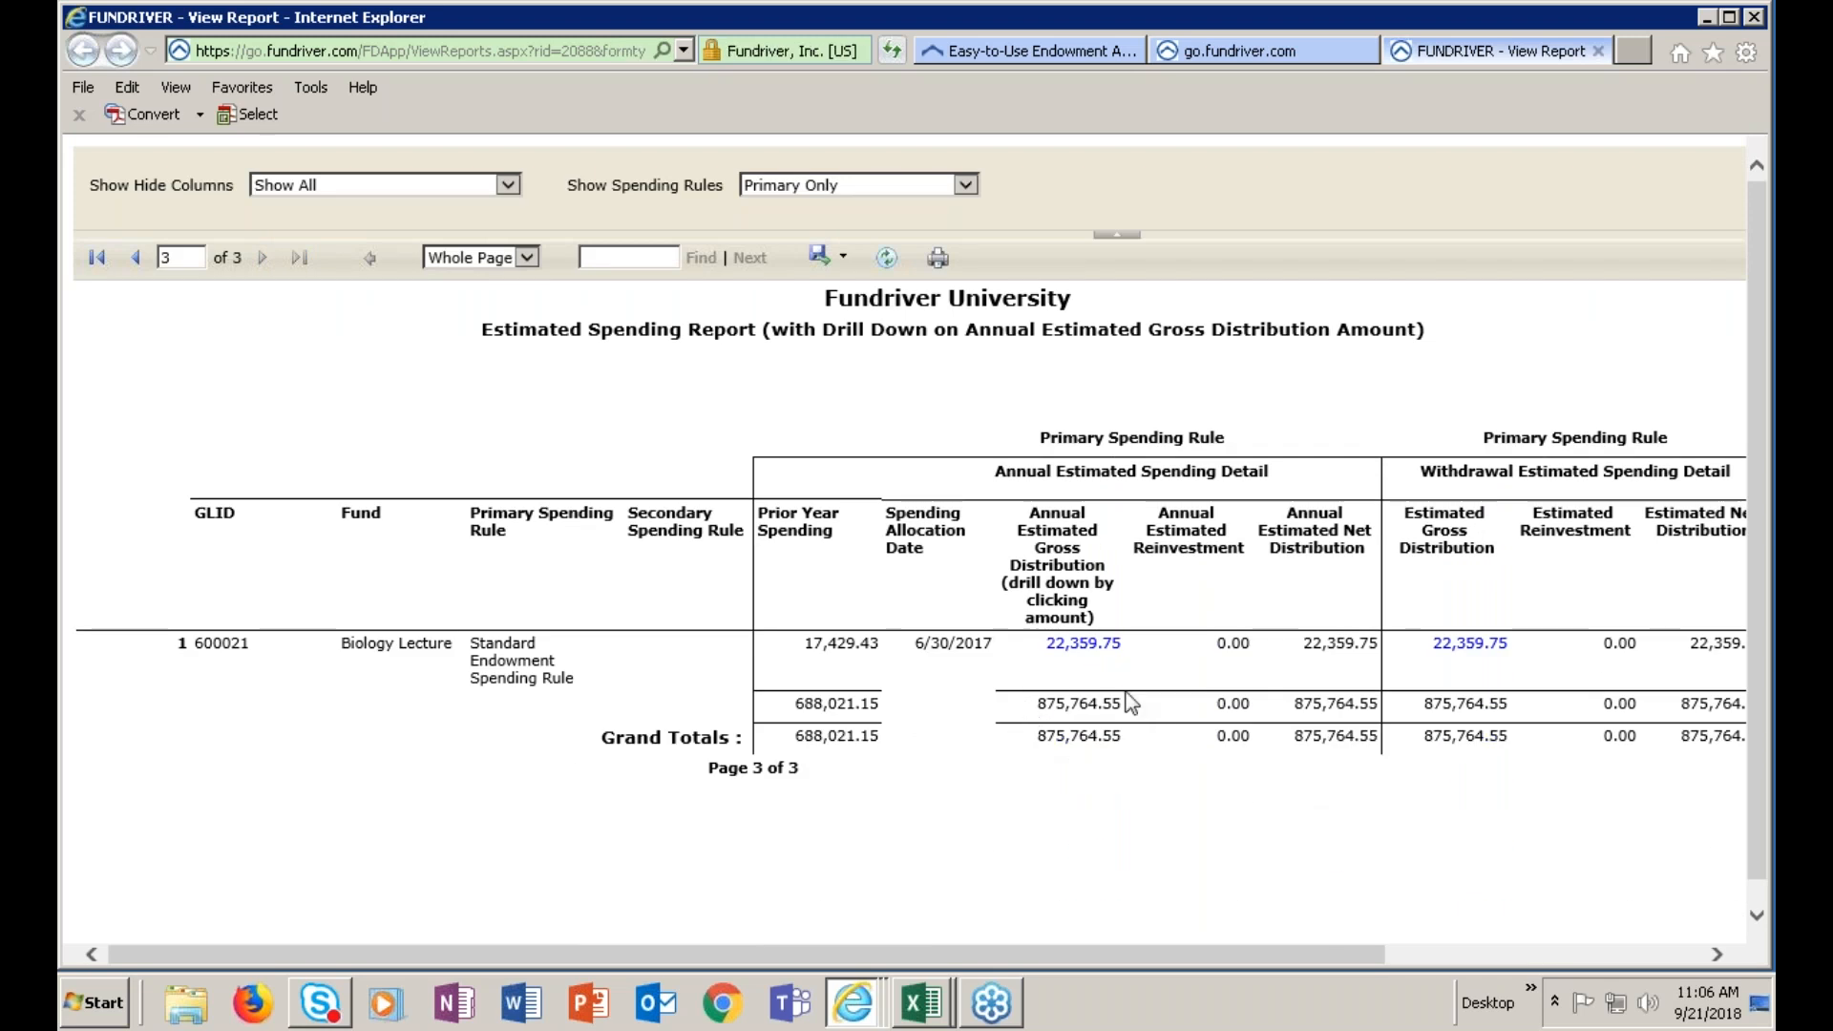
click(96, 257)
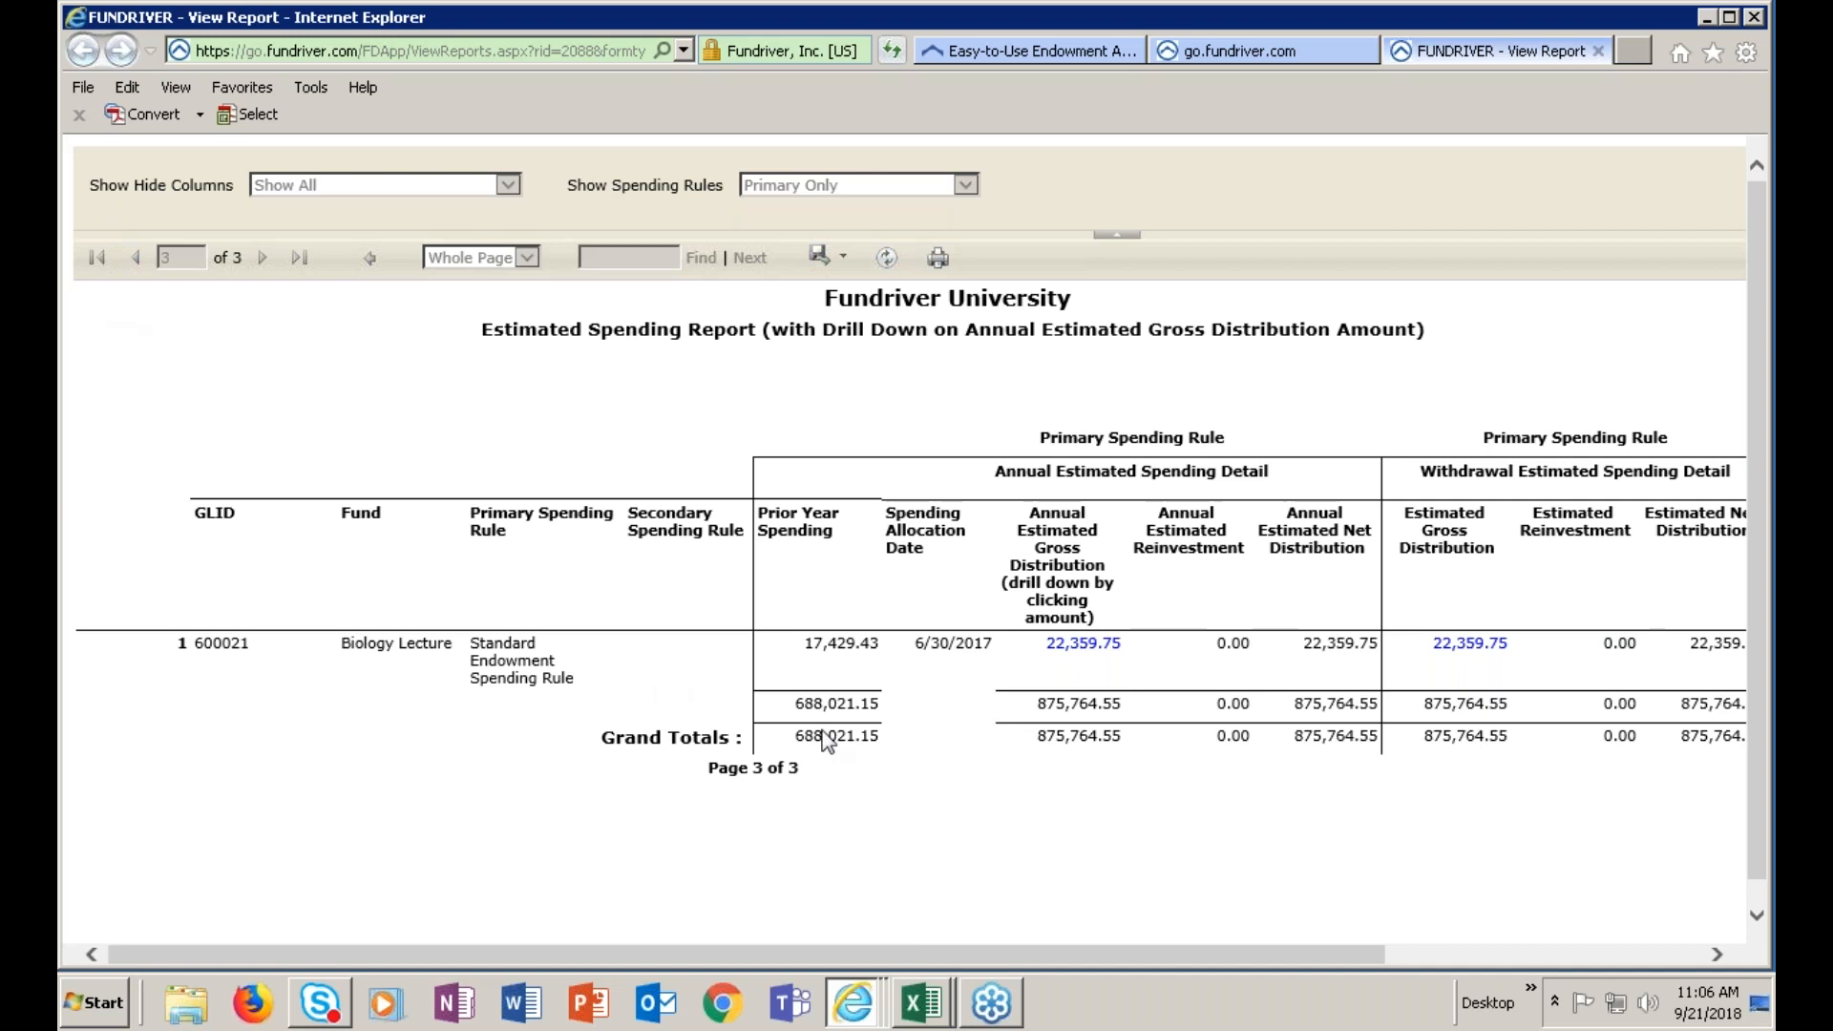
Drill down into the Management Chair fund's annual estimated gross distribution and examine how its spending is calculated
scroll(1068, 705, down, 3)
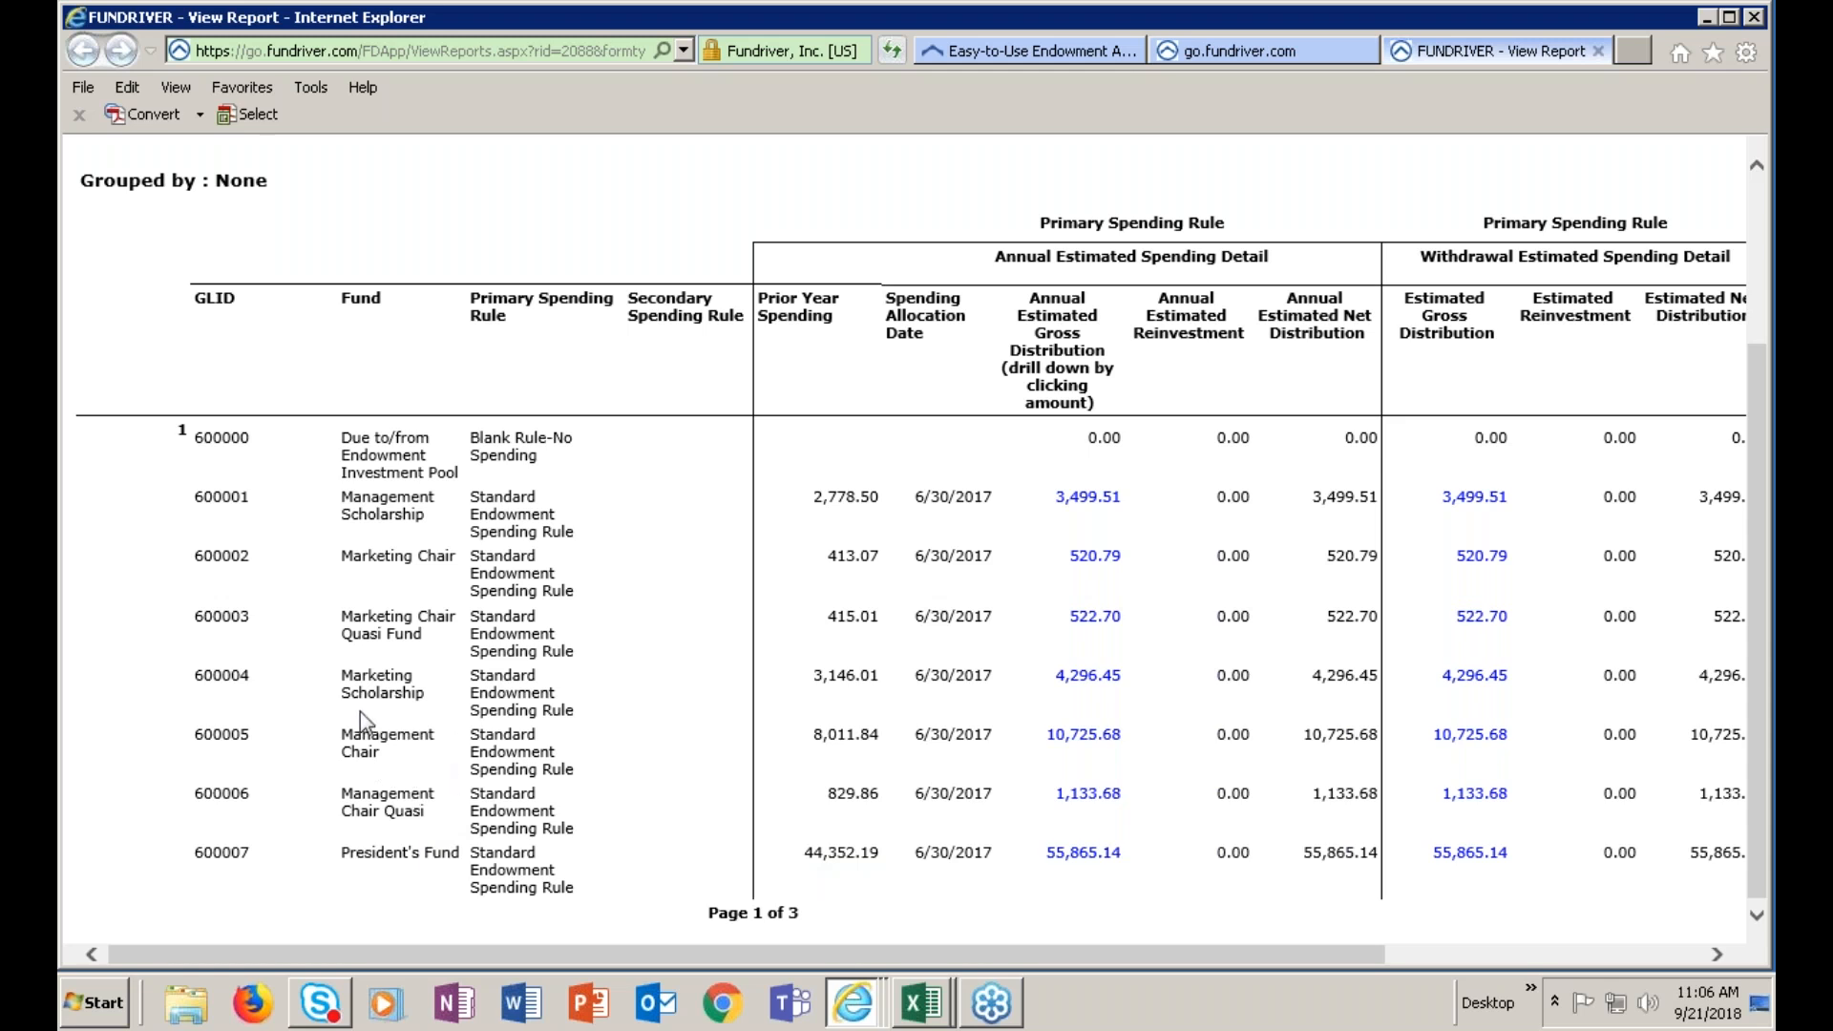
click(1093, 735)
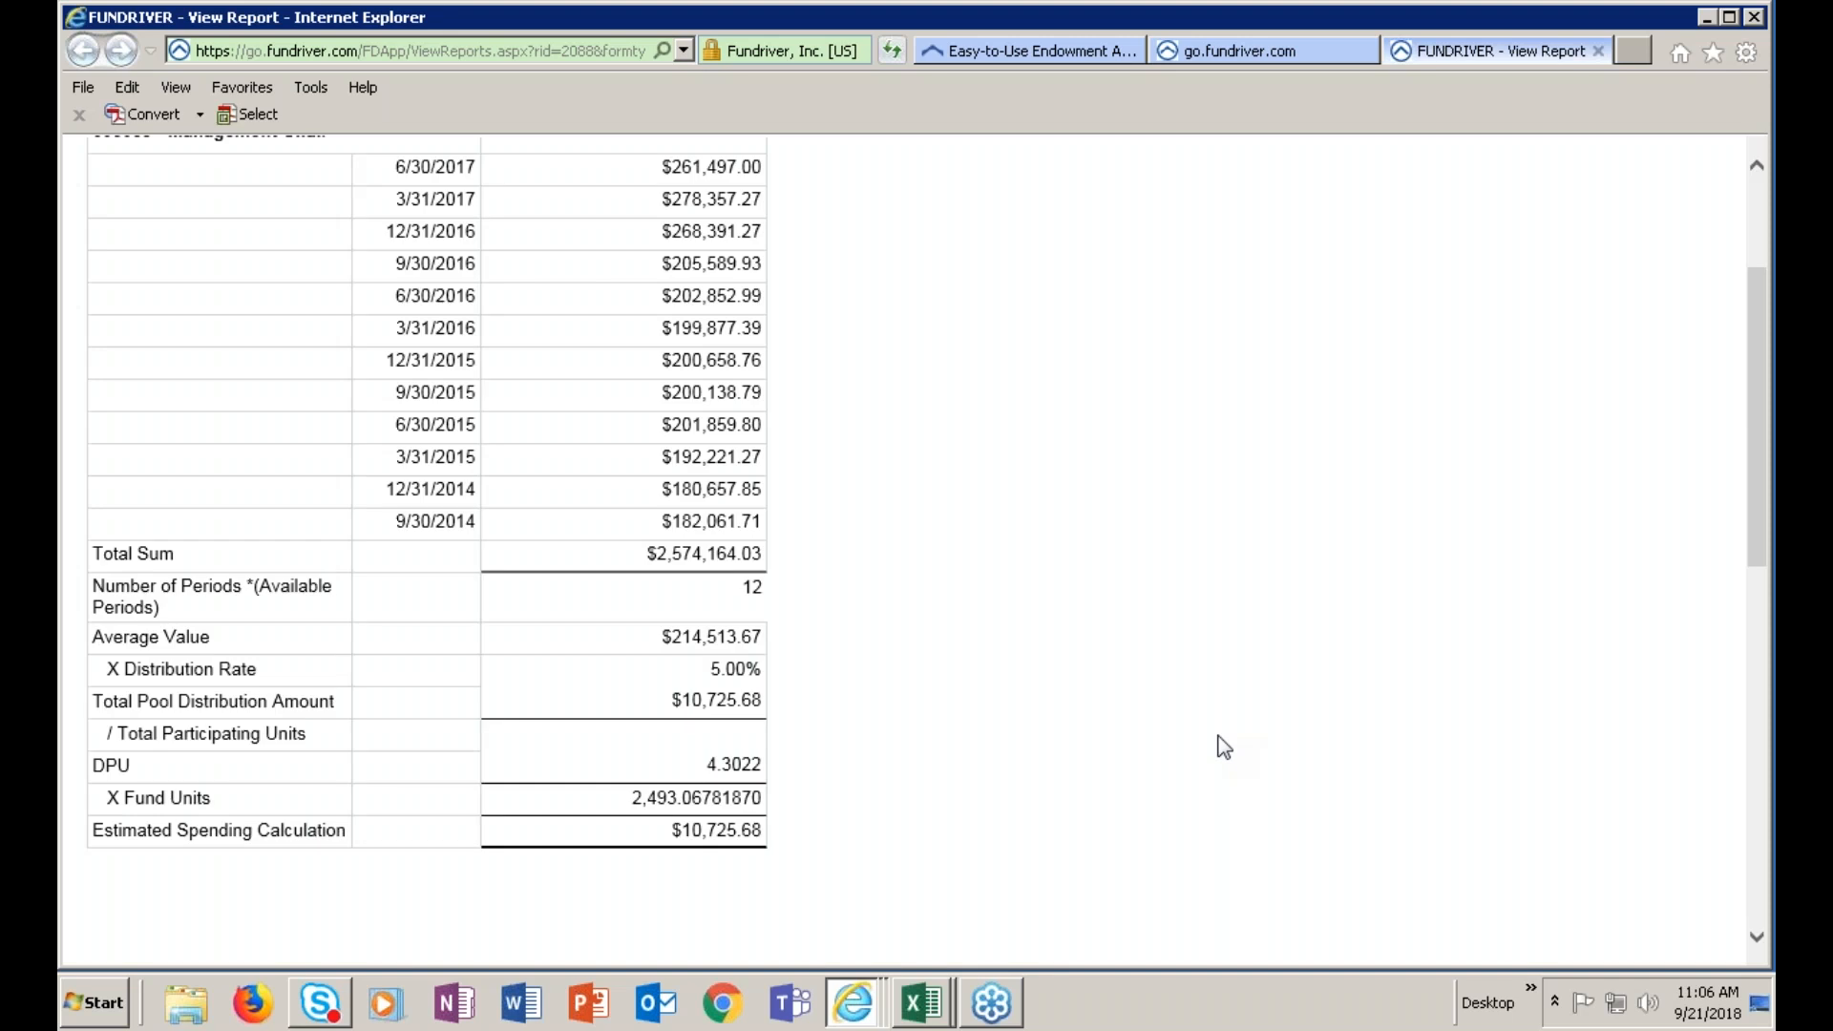
scroll(1218, 724, up, 3)
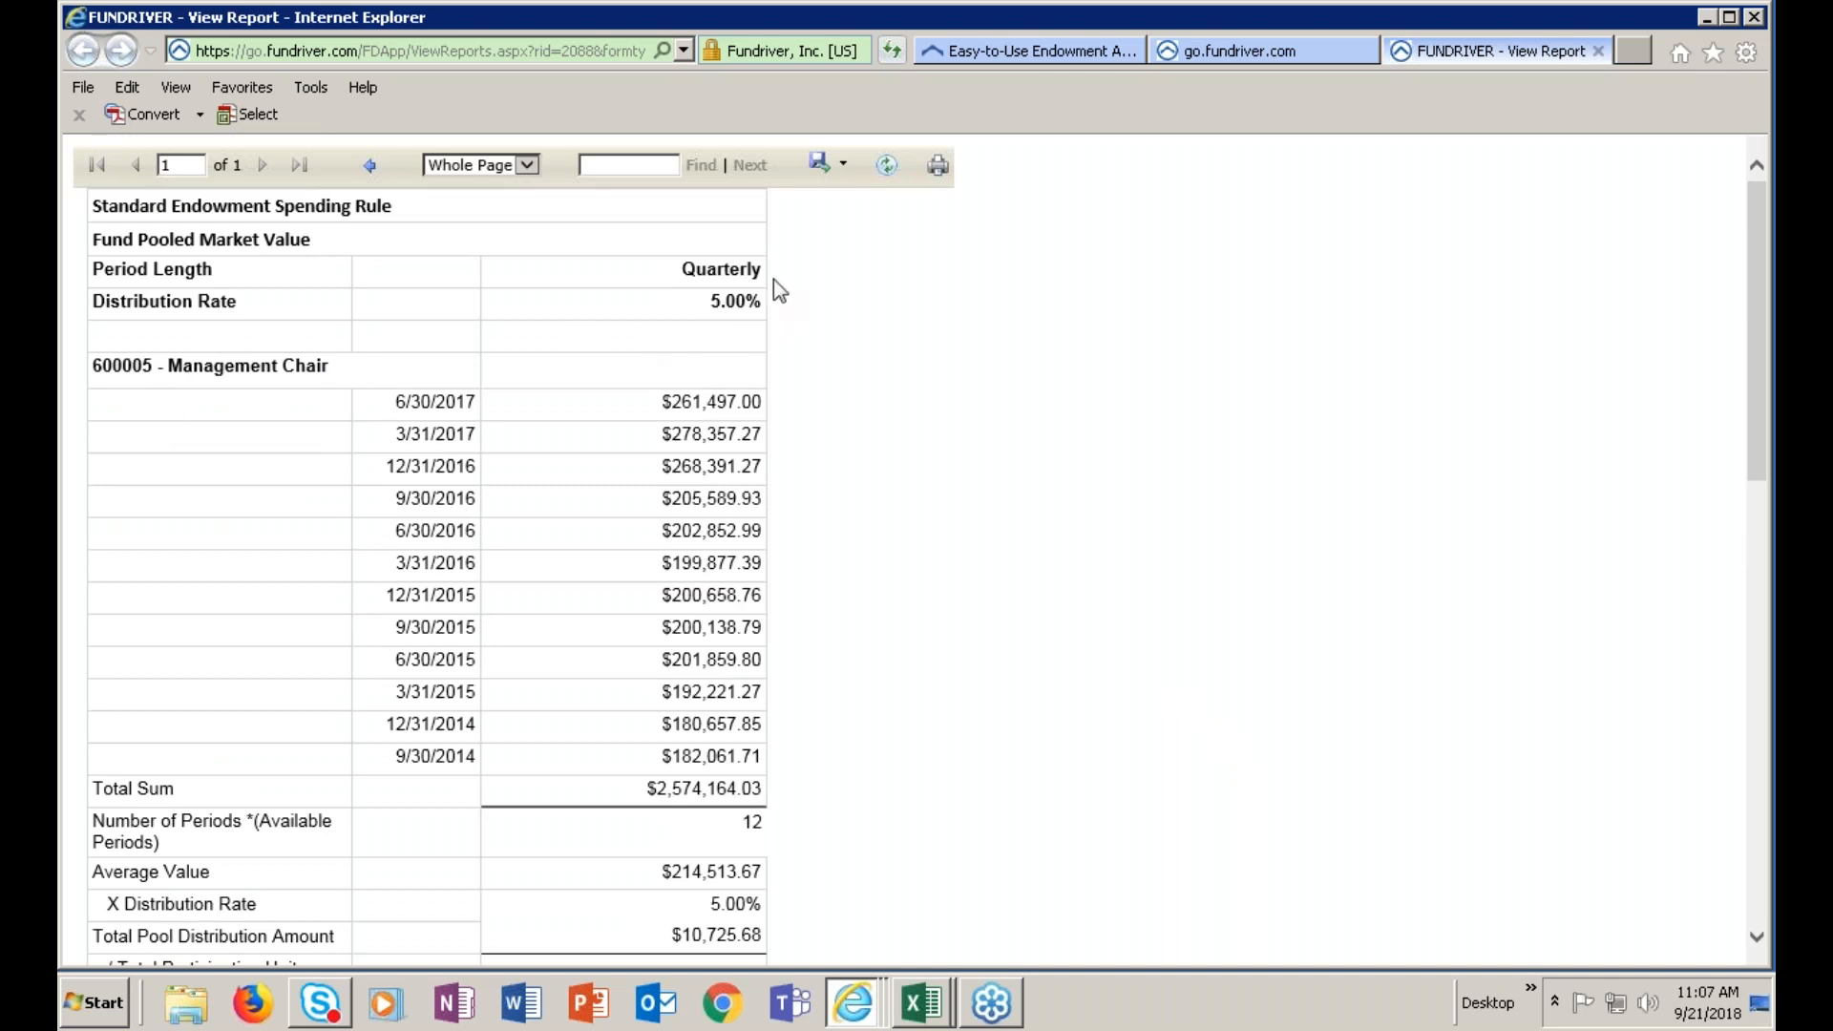
scroll(955, 381, down, 1)
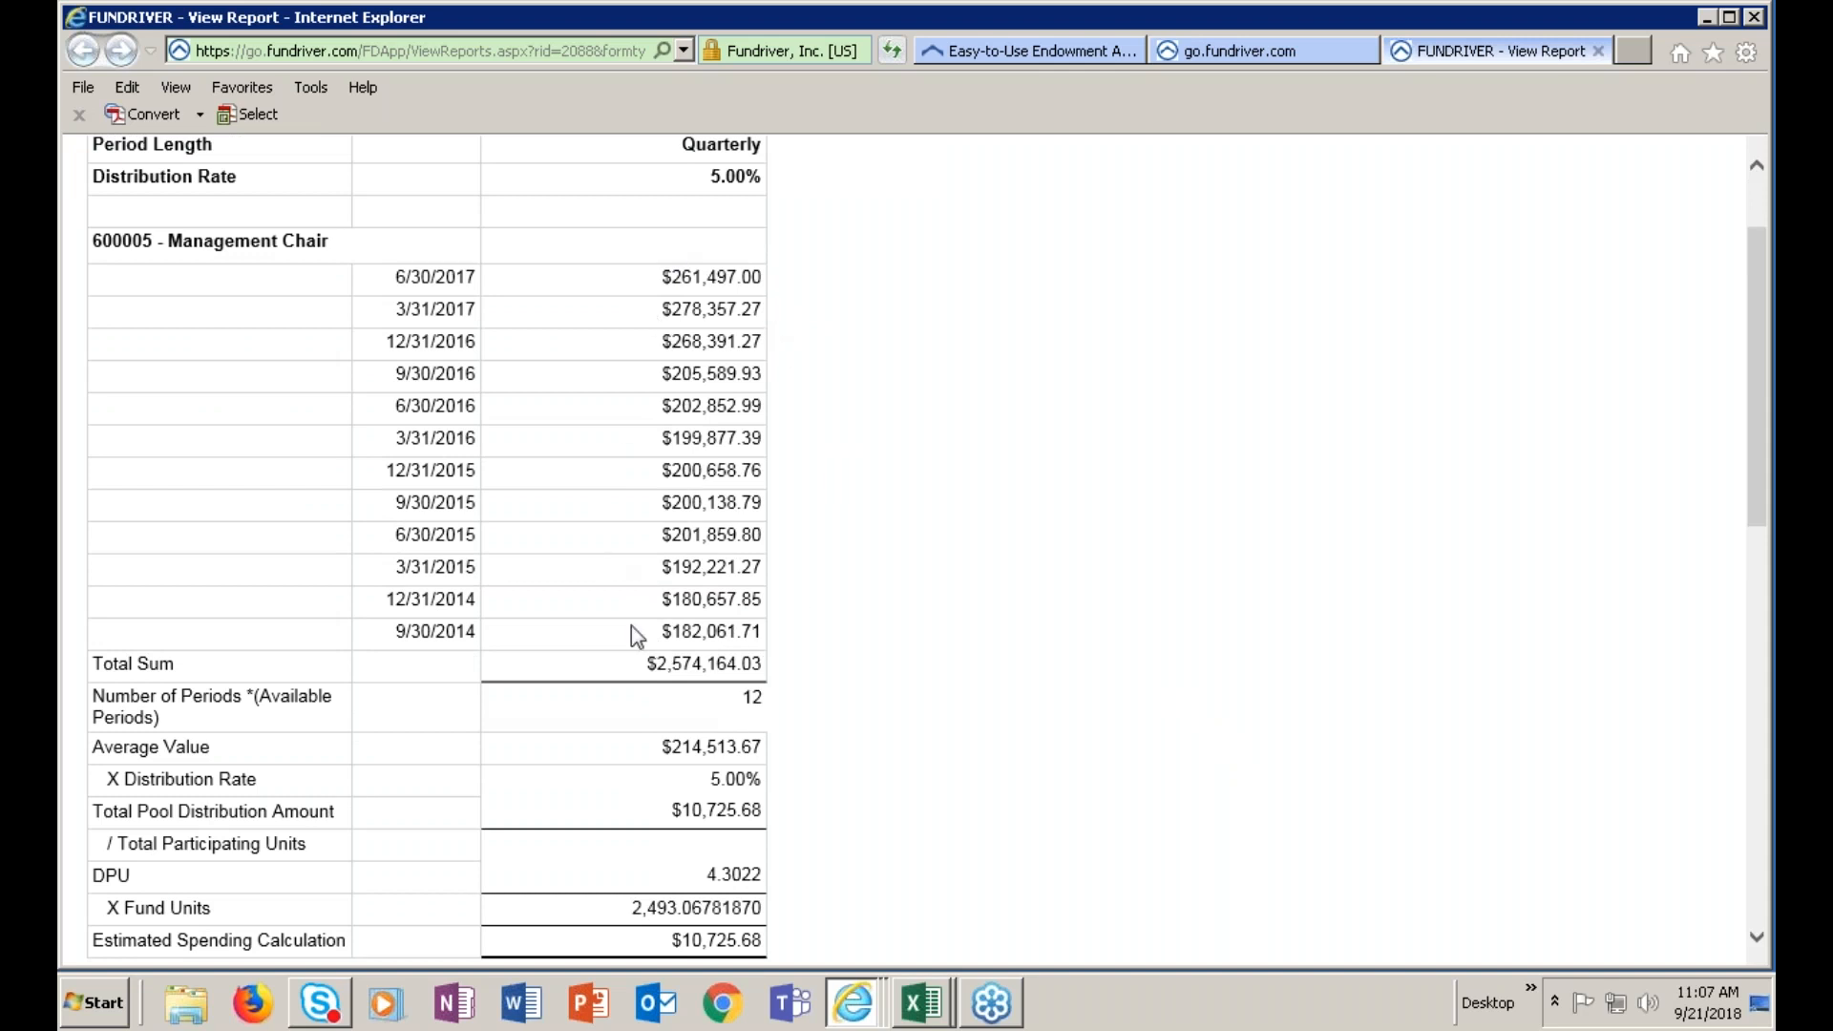
scroll(638, 636, down, 2)
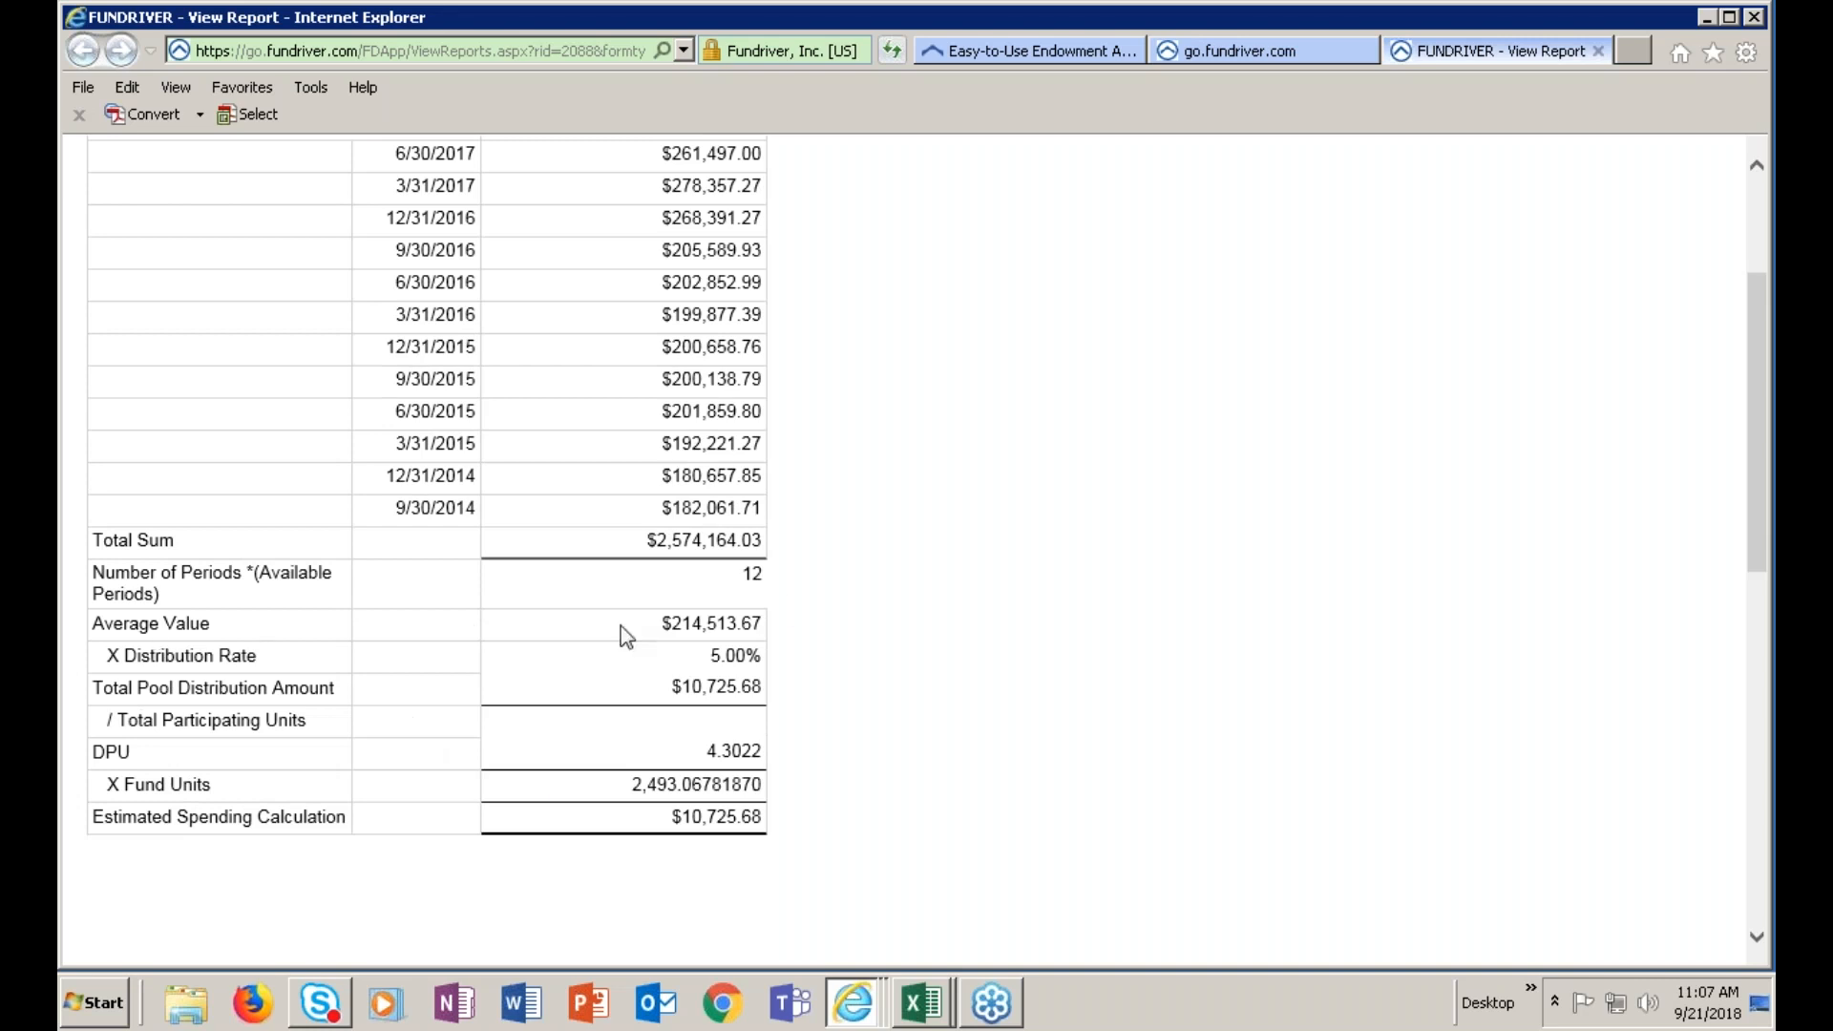
scroll(757, 370, up, 2)
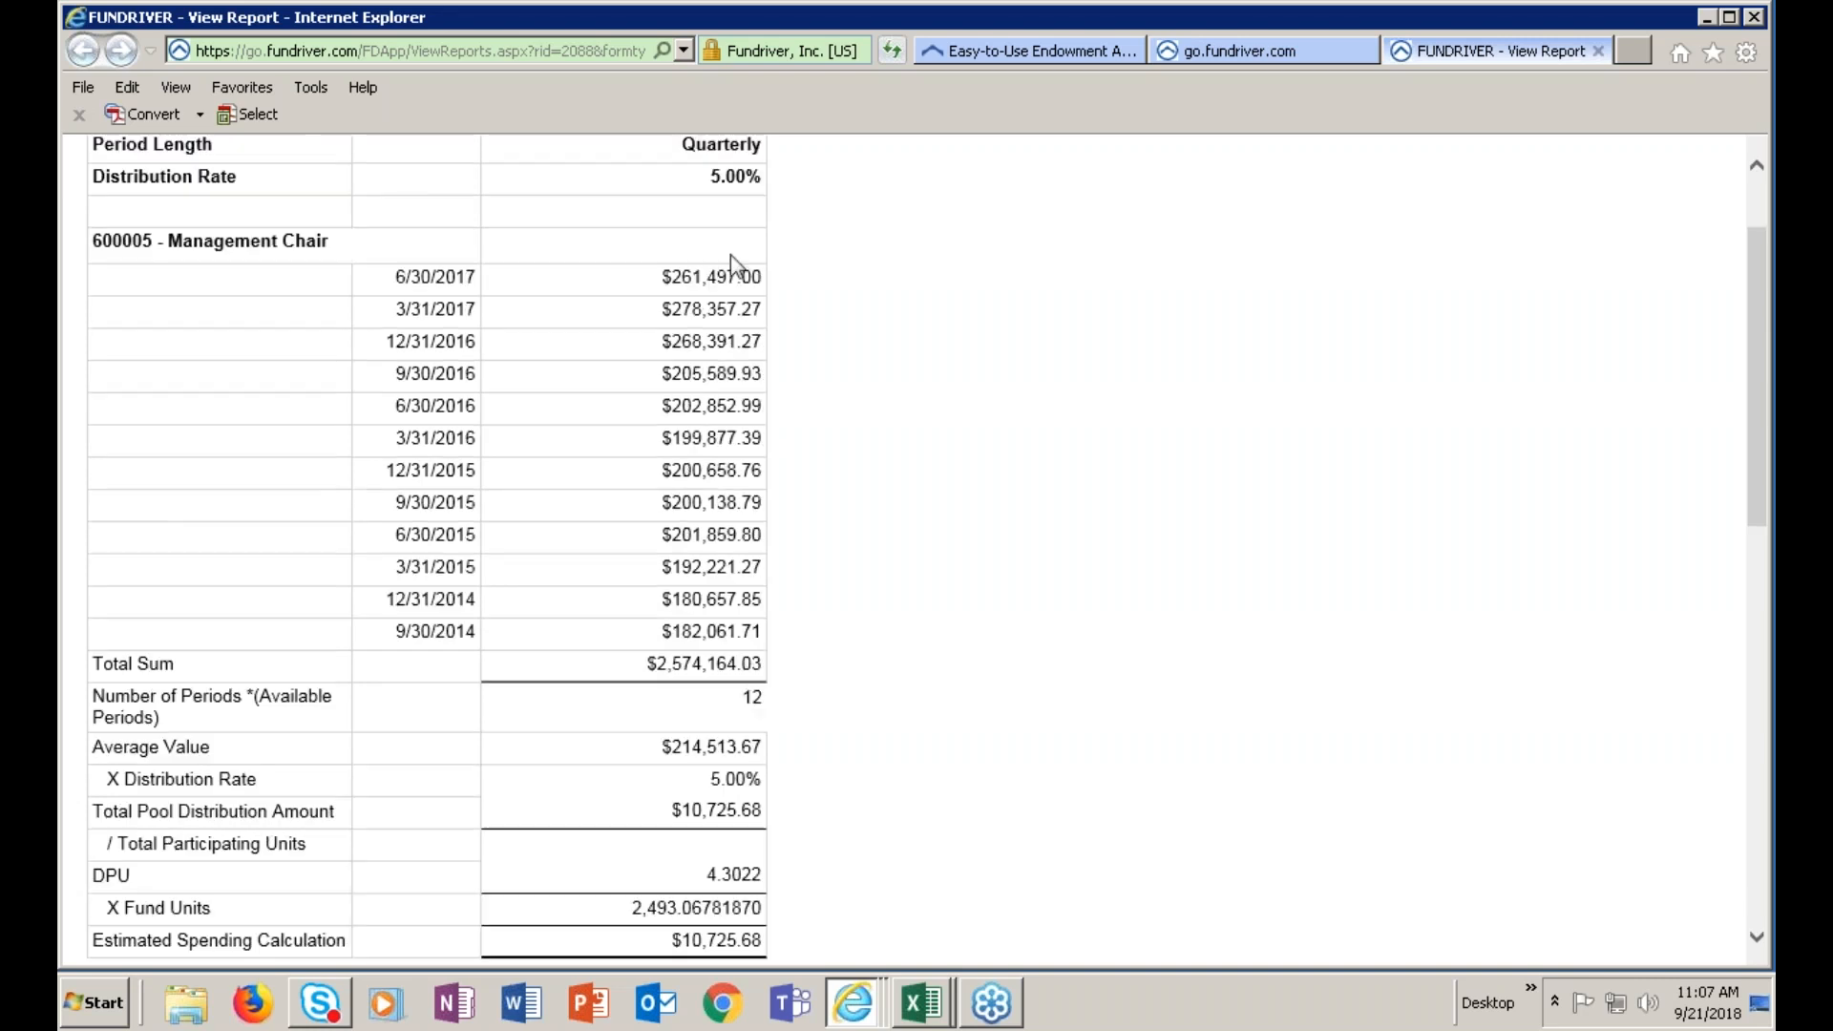
scroll(757, 287, down, 4)
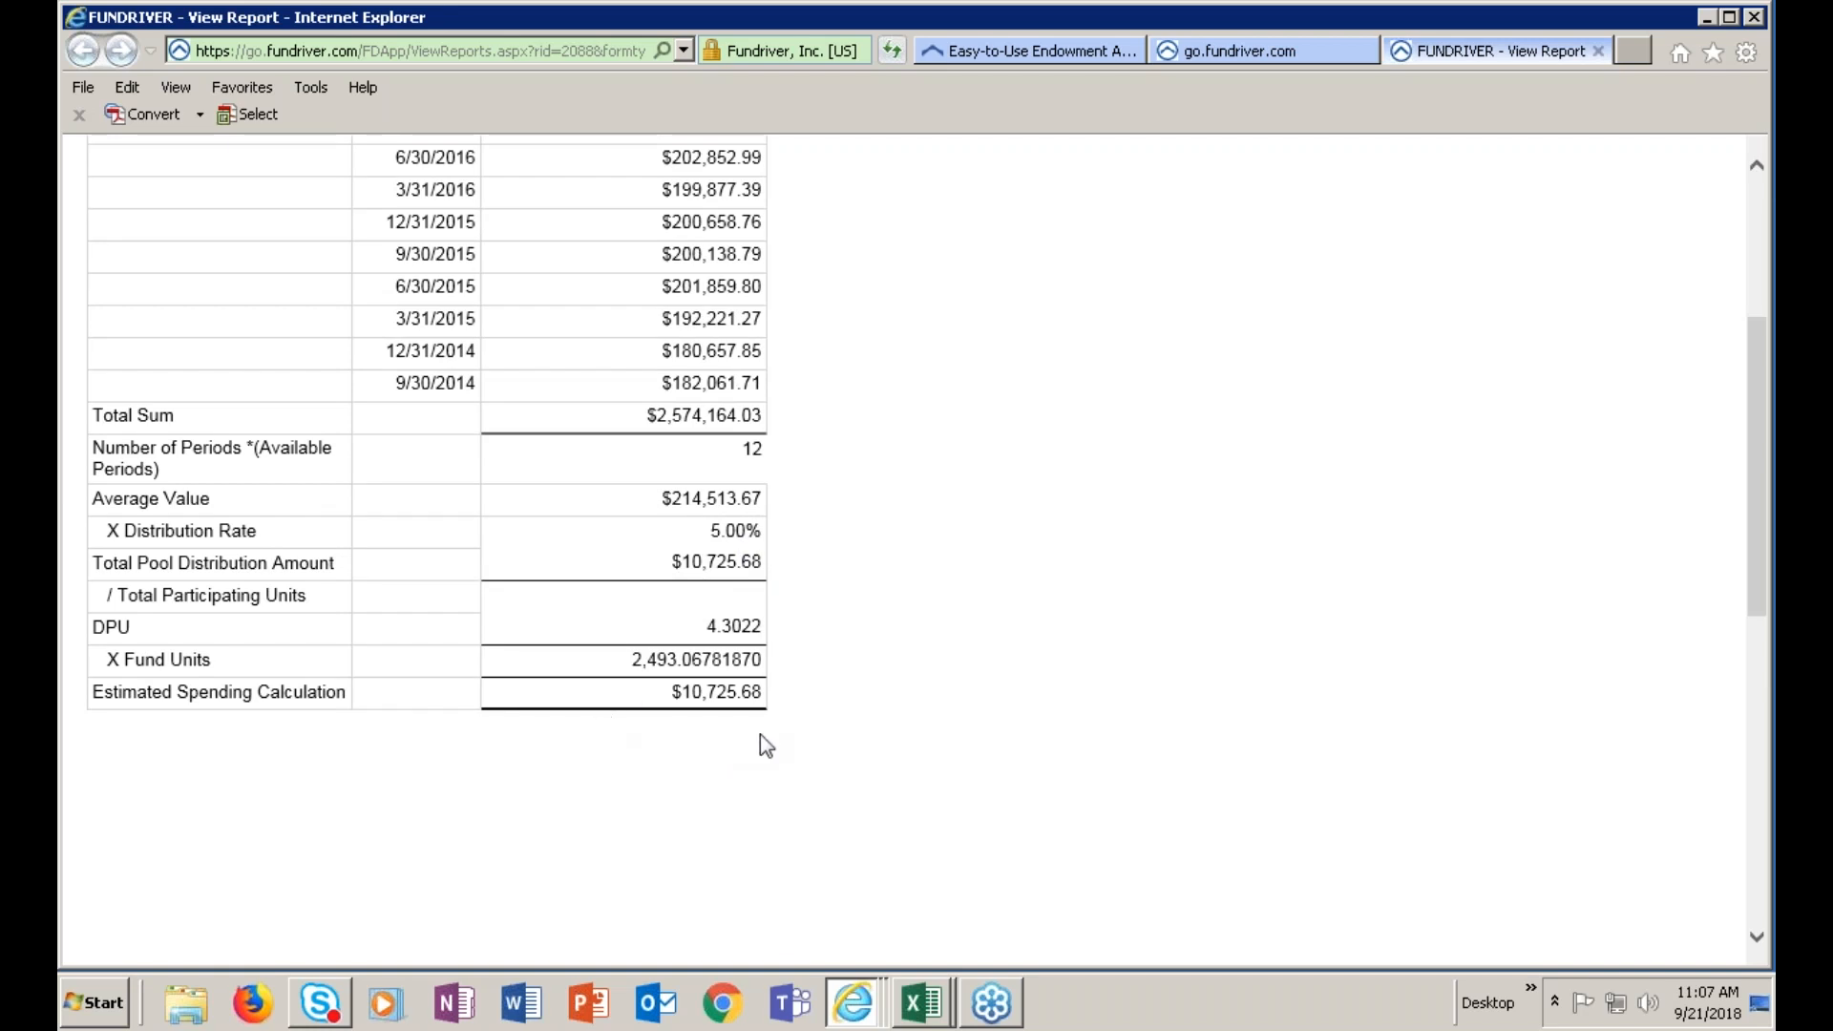
scroll(1001, 730, up, 5)
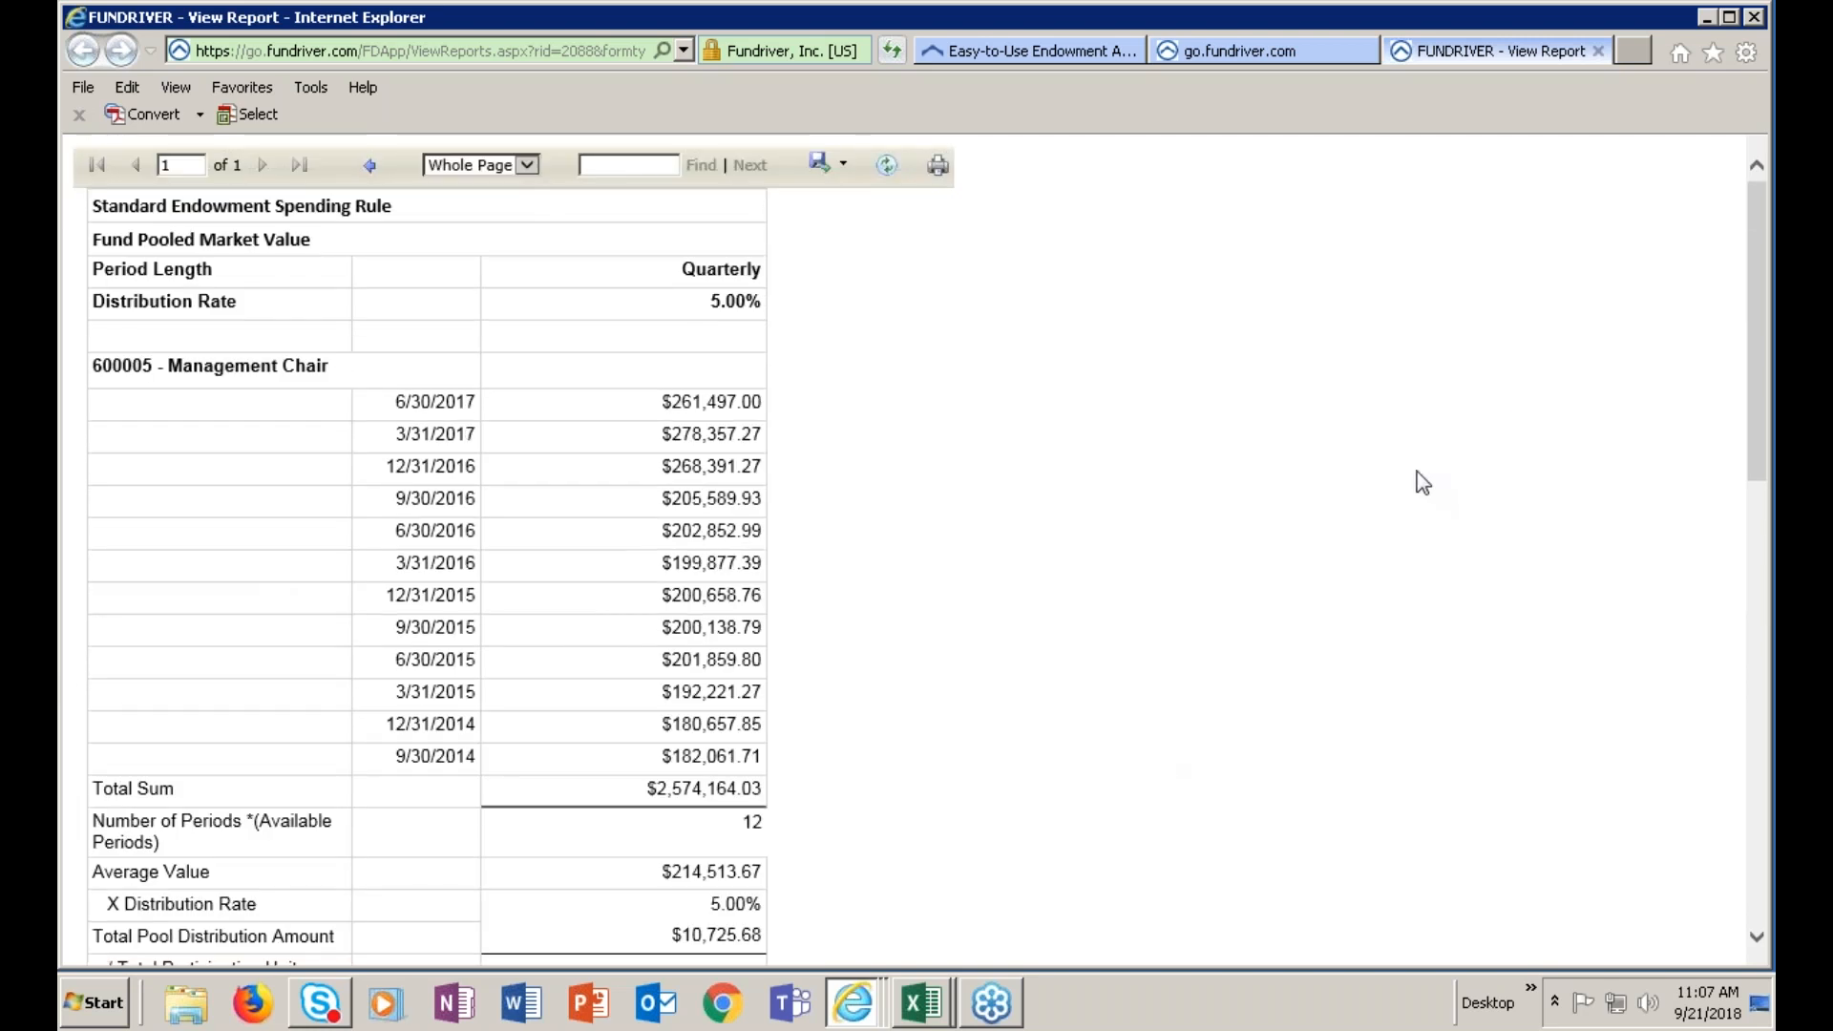
Close the spending calculation report and open the Closing Process Checklist from the home page's helpful links
click(1598, 50)
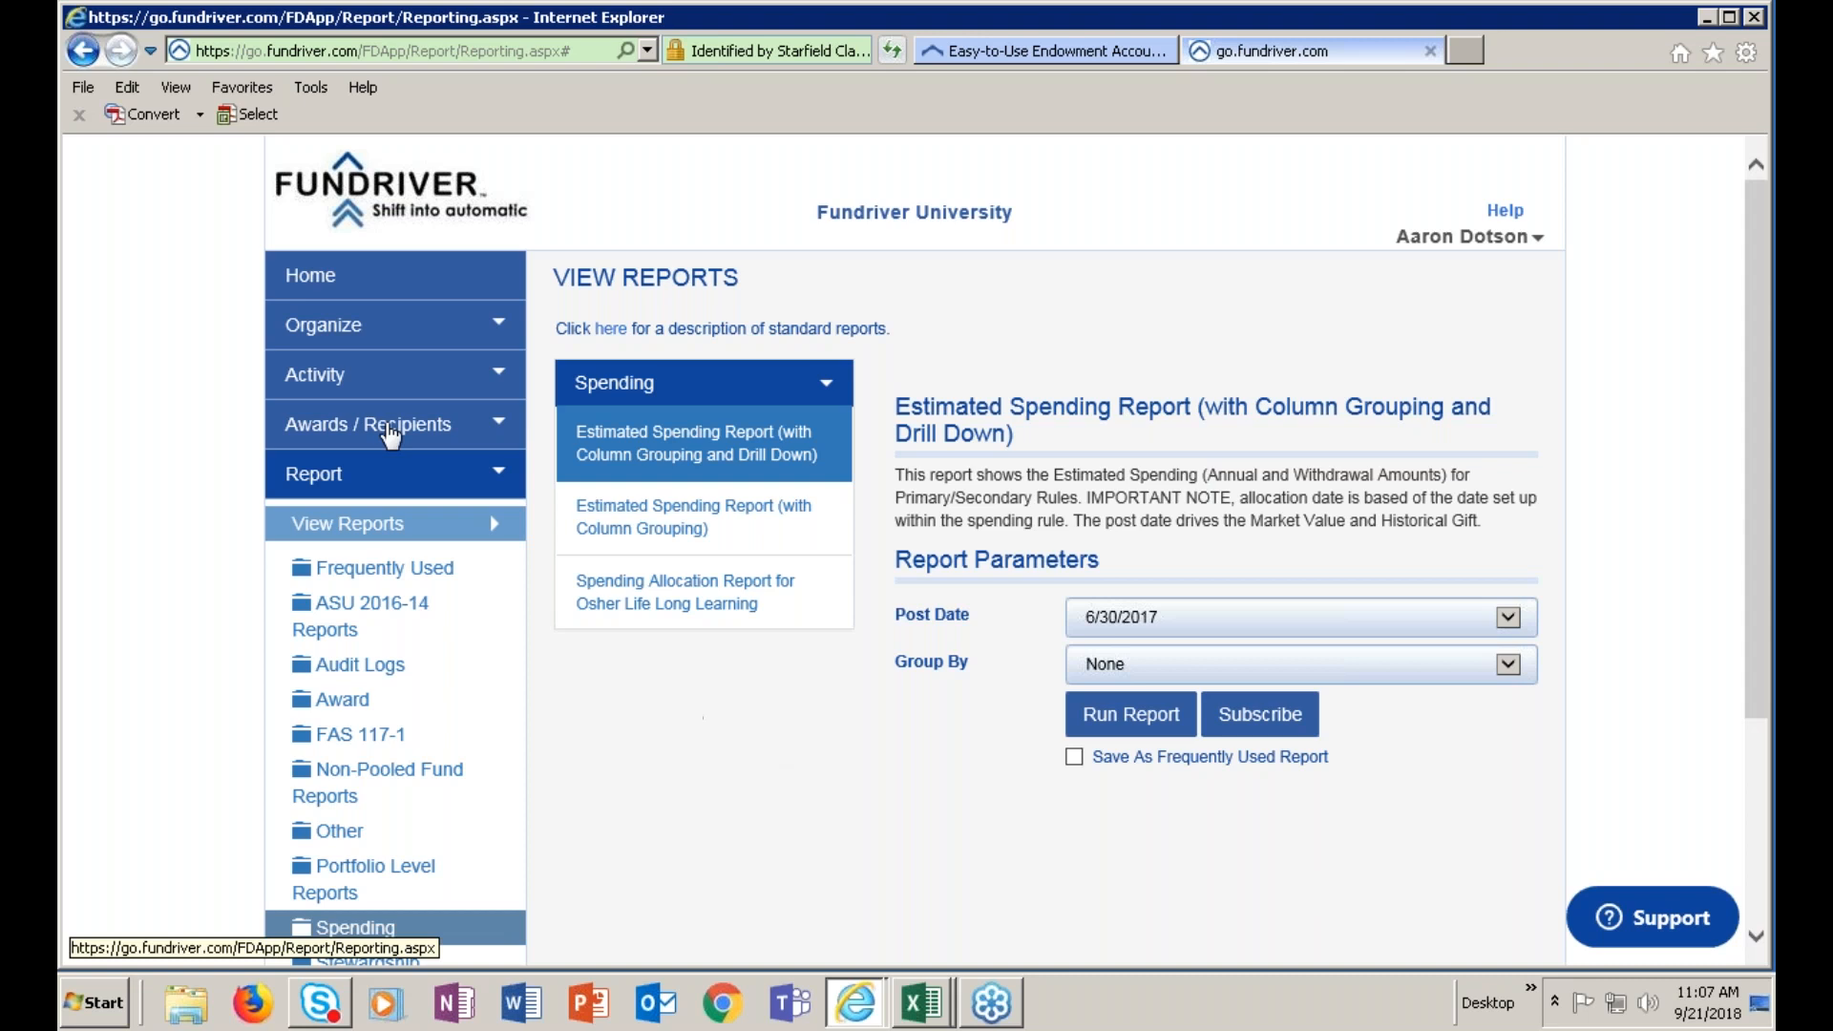
click(322, 334)
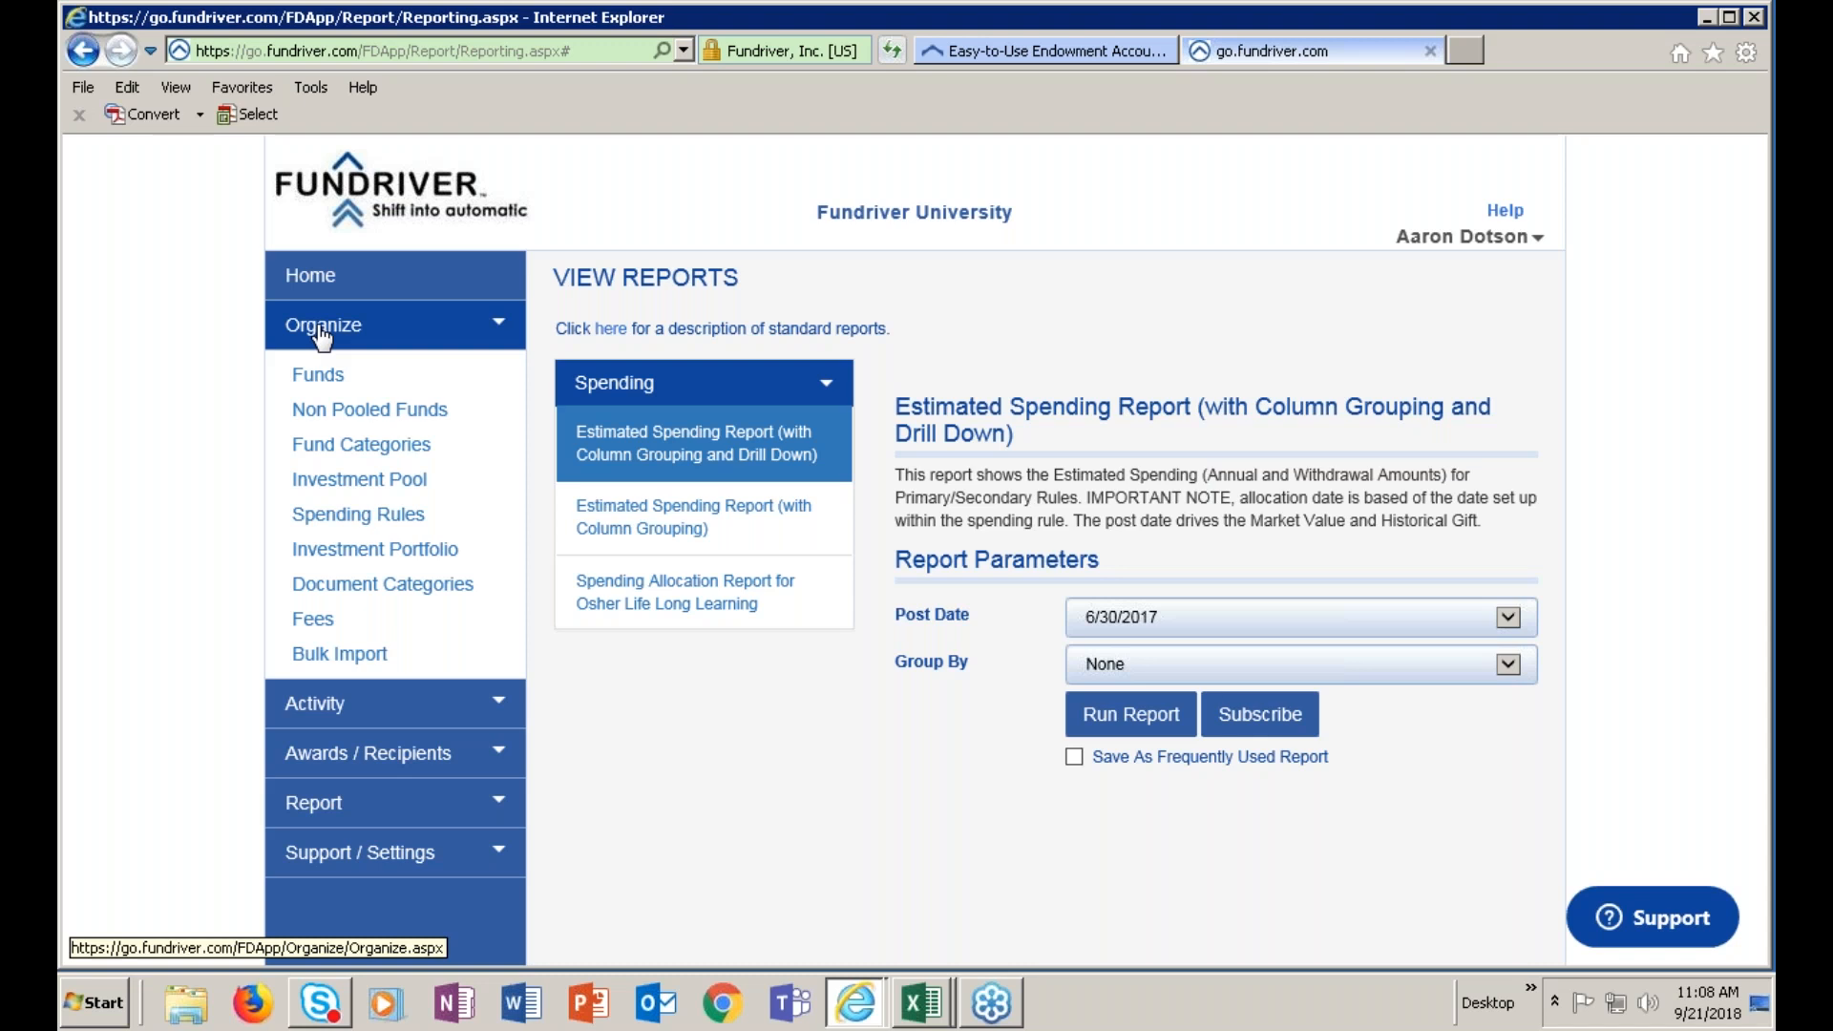
click(293, 279)
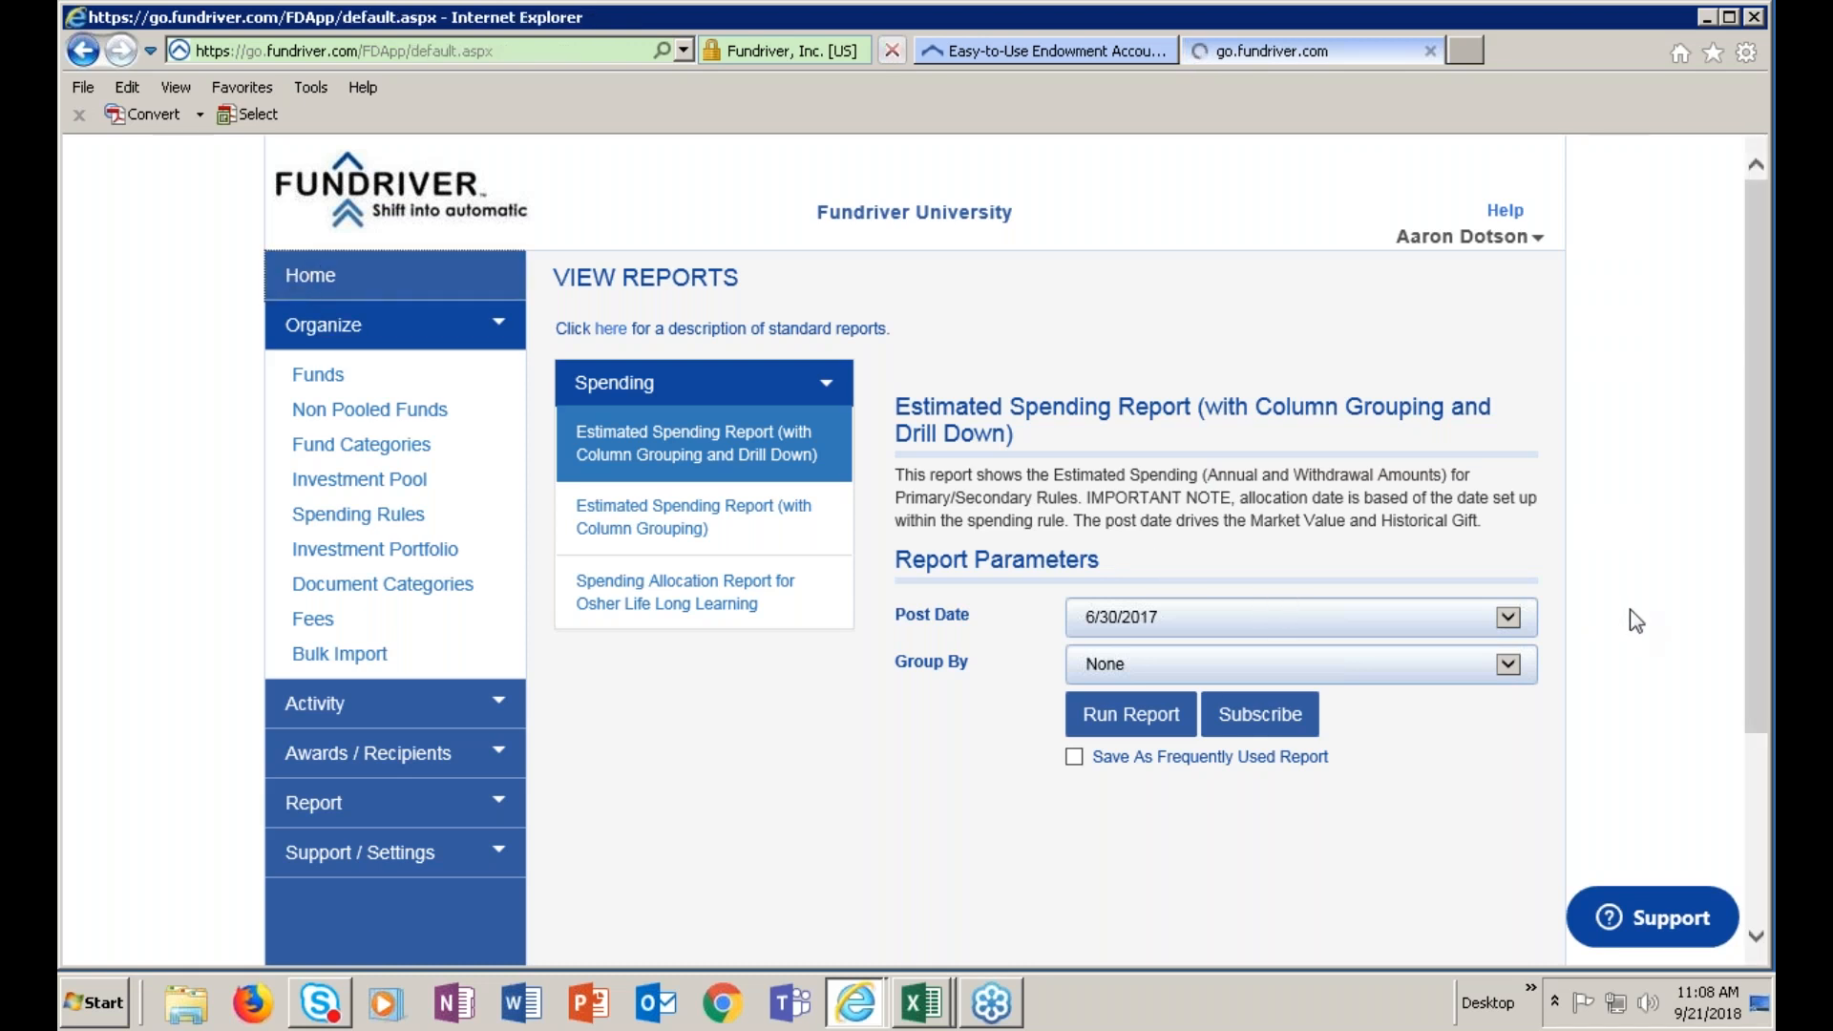
scroll(1630, 583, down, 5)
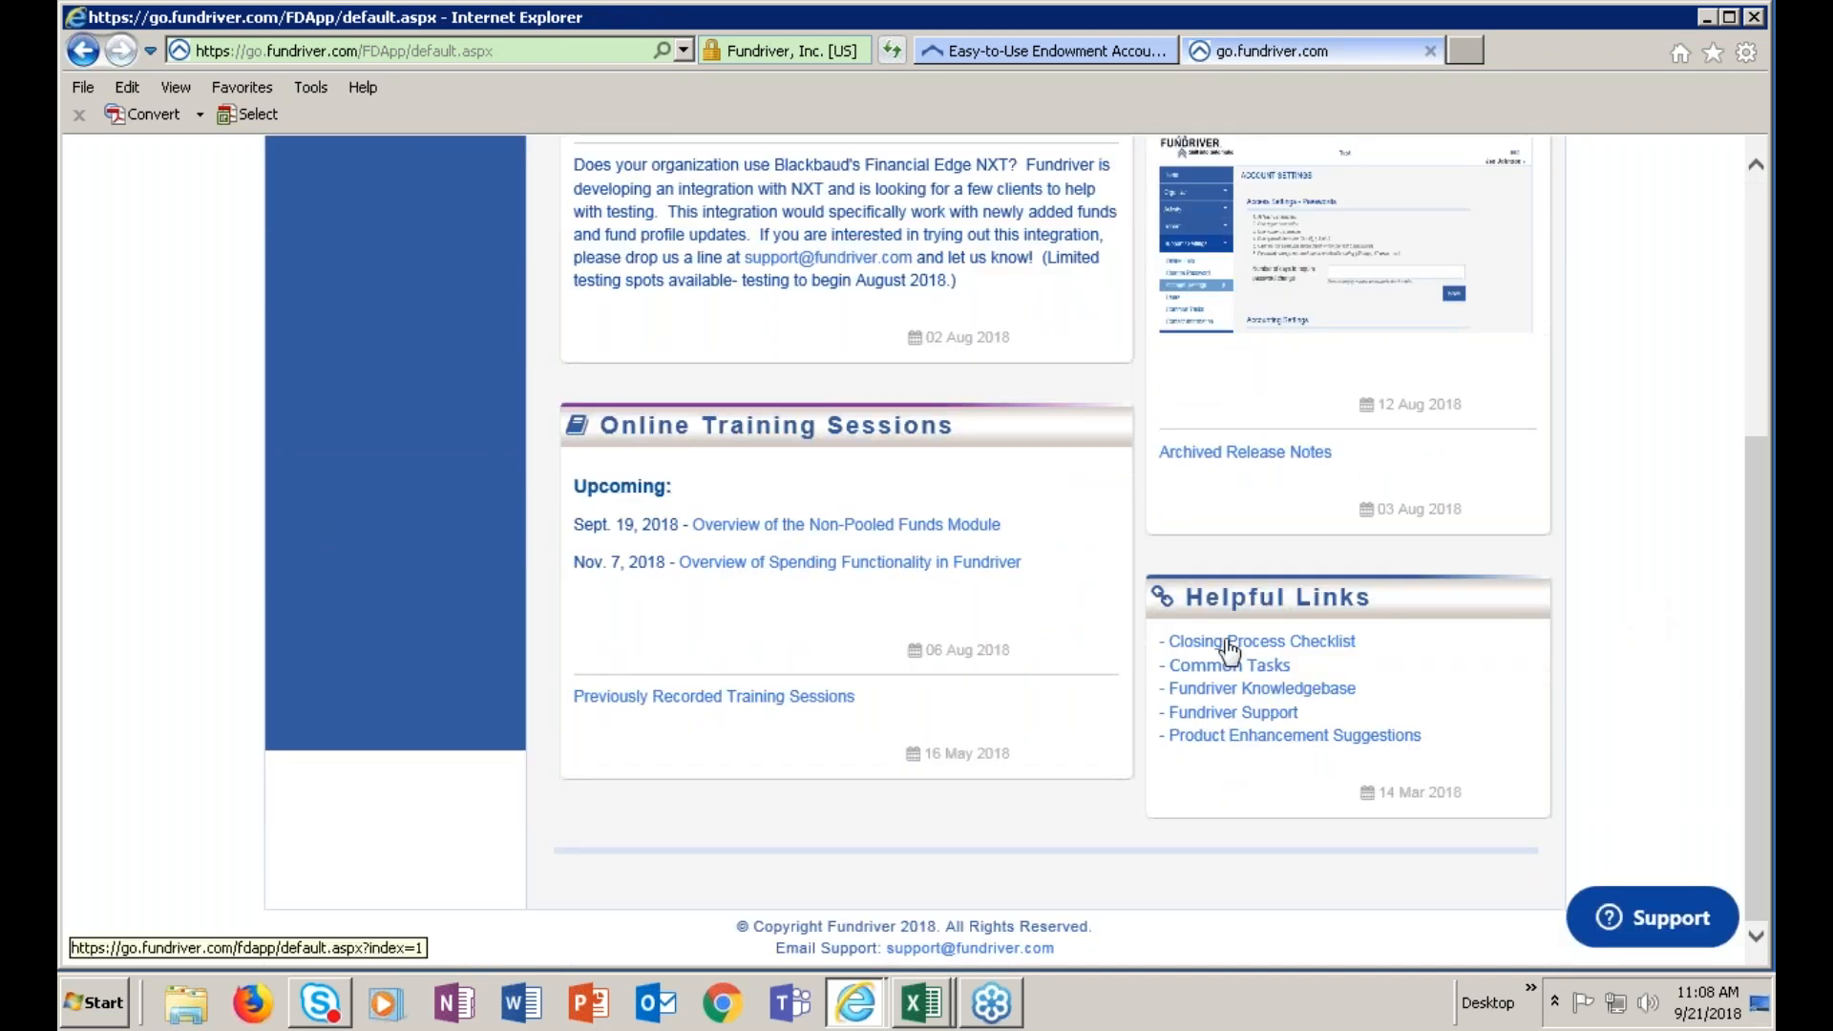
click(1251, 650)
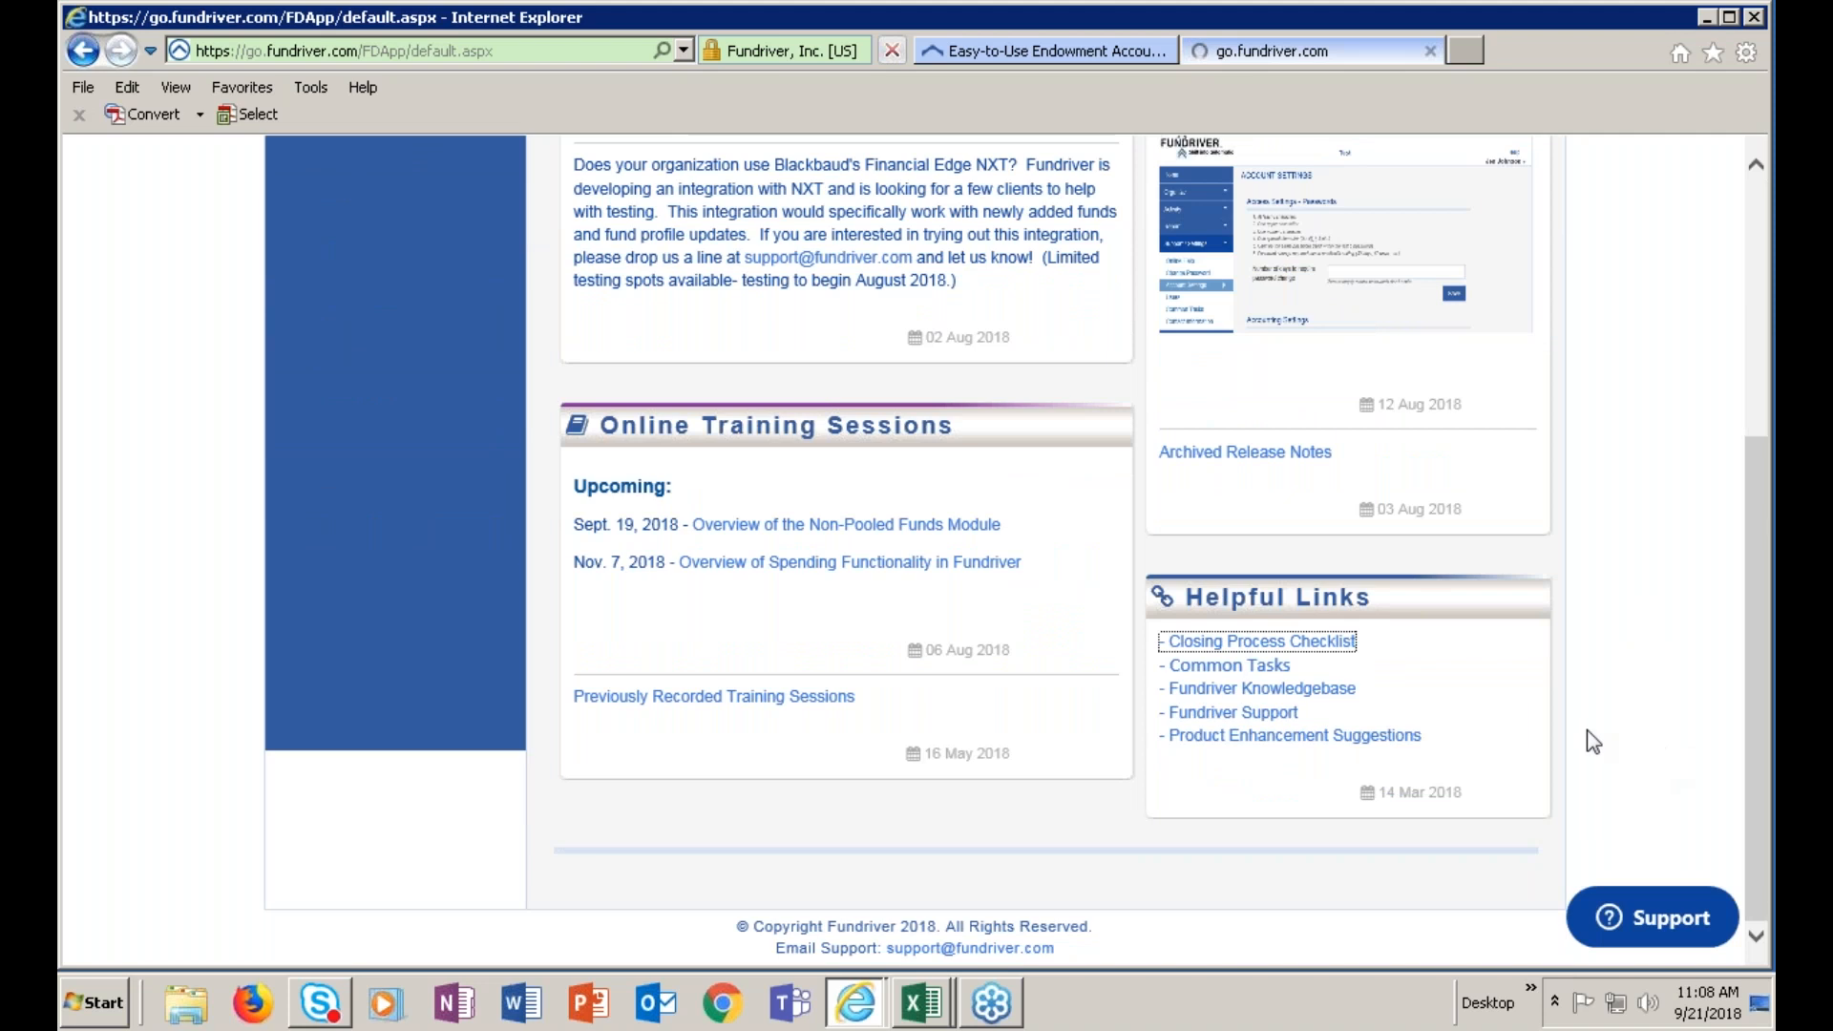
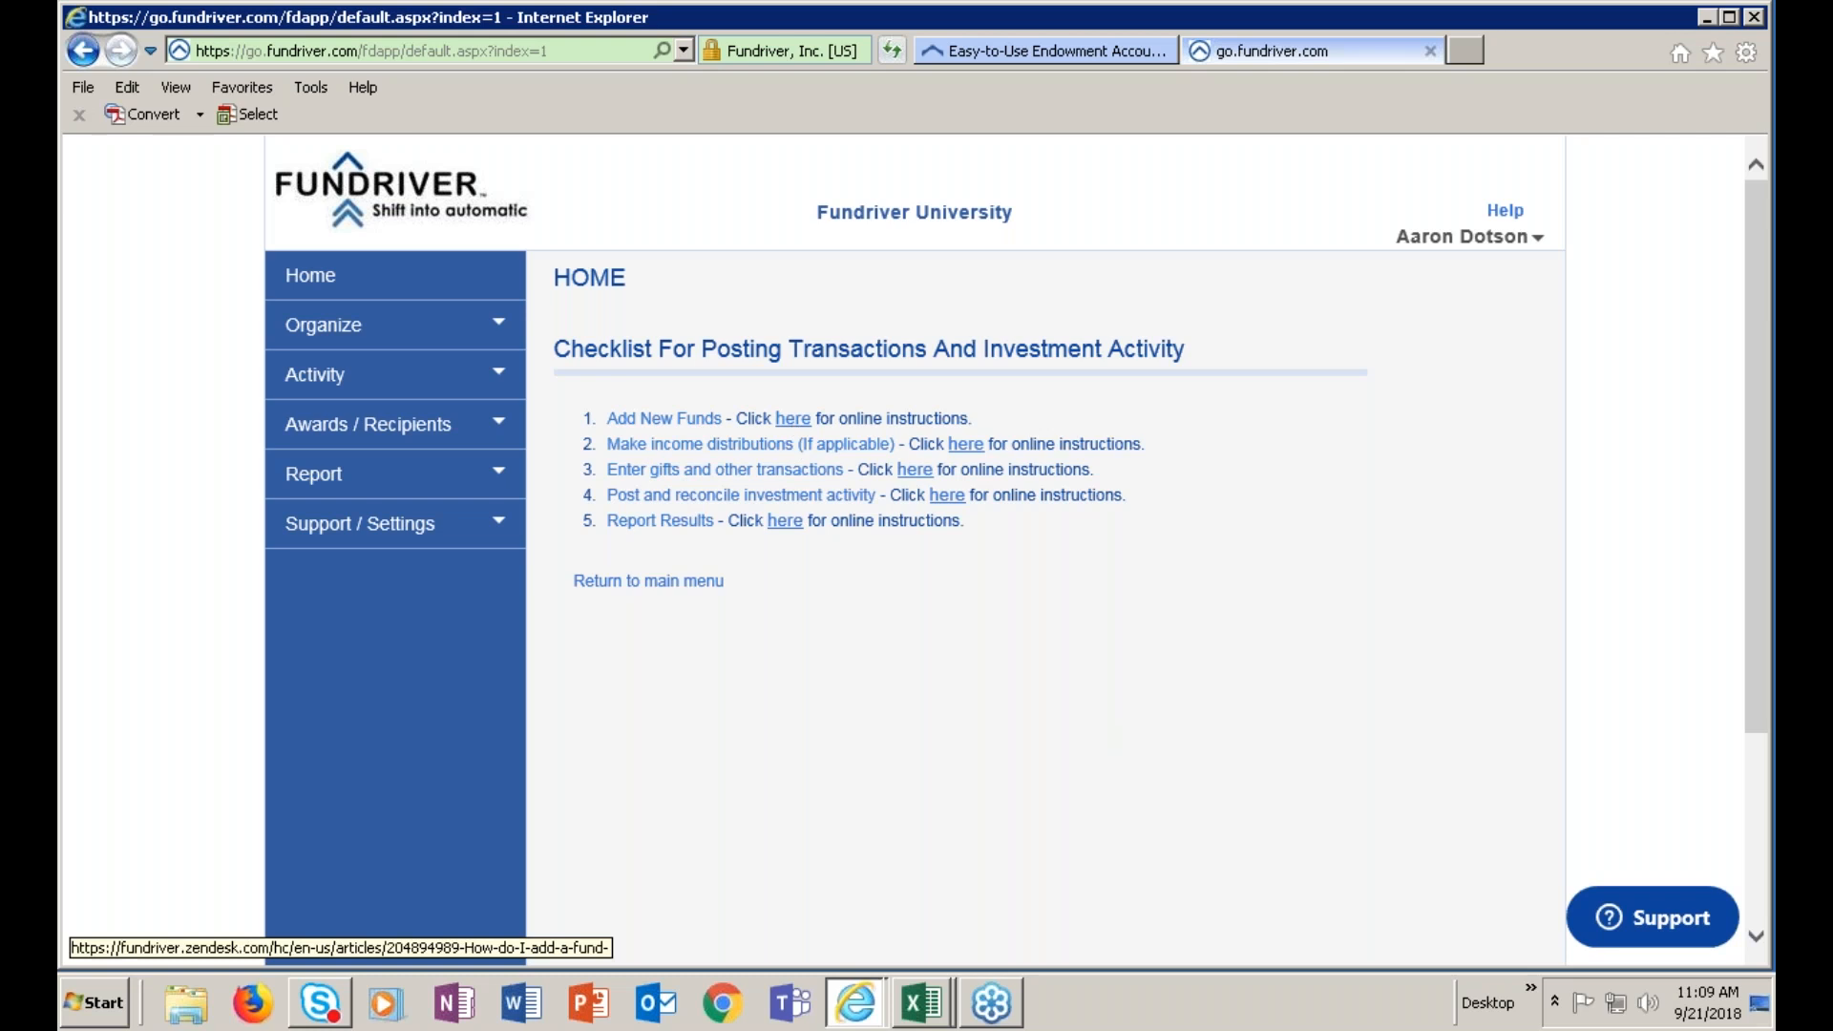
Open the checklist's online instructions for adding new funds, skim the article's steps, and return to the checklist
click(792, 420)
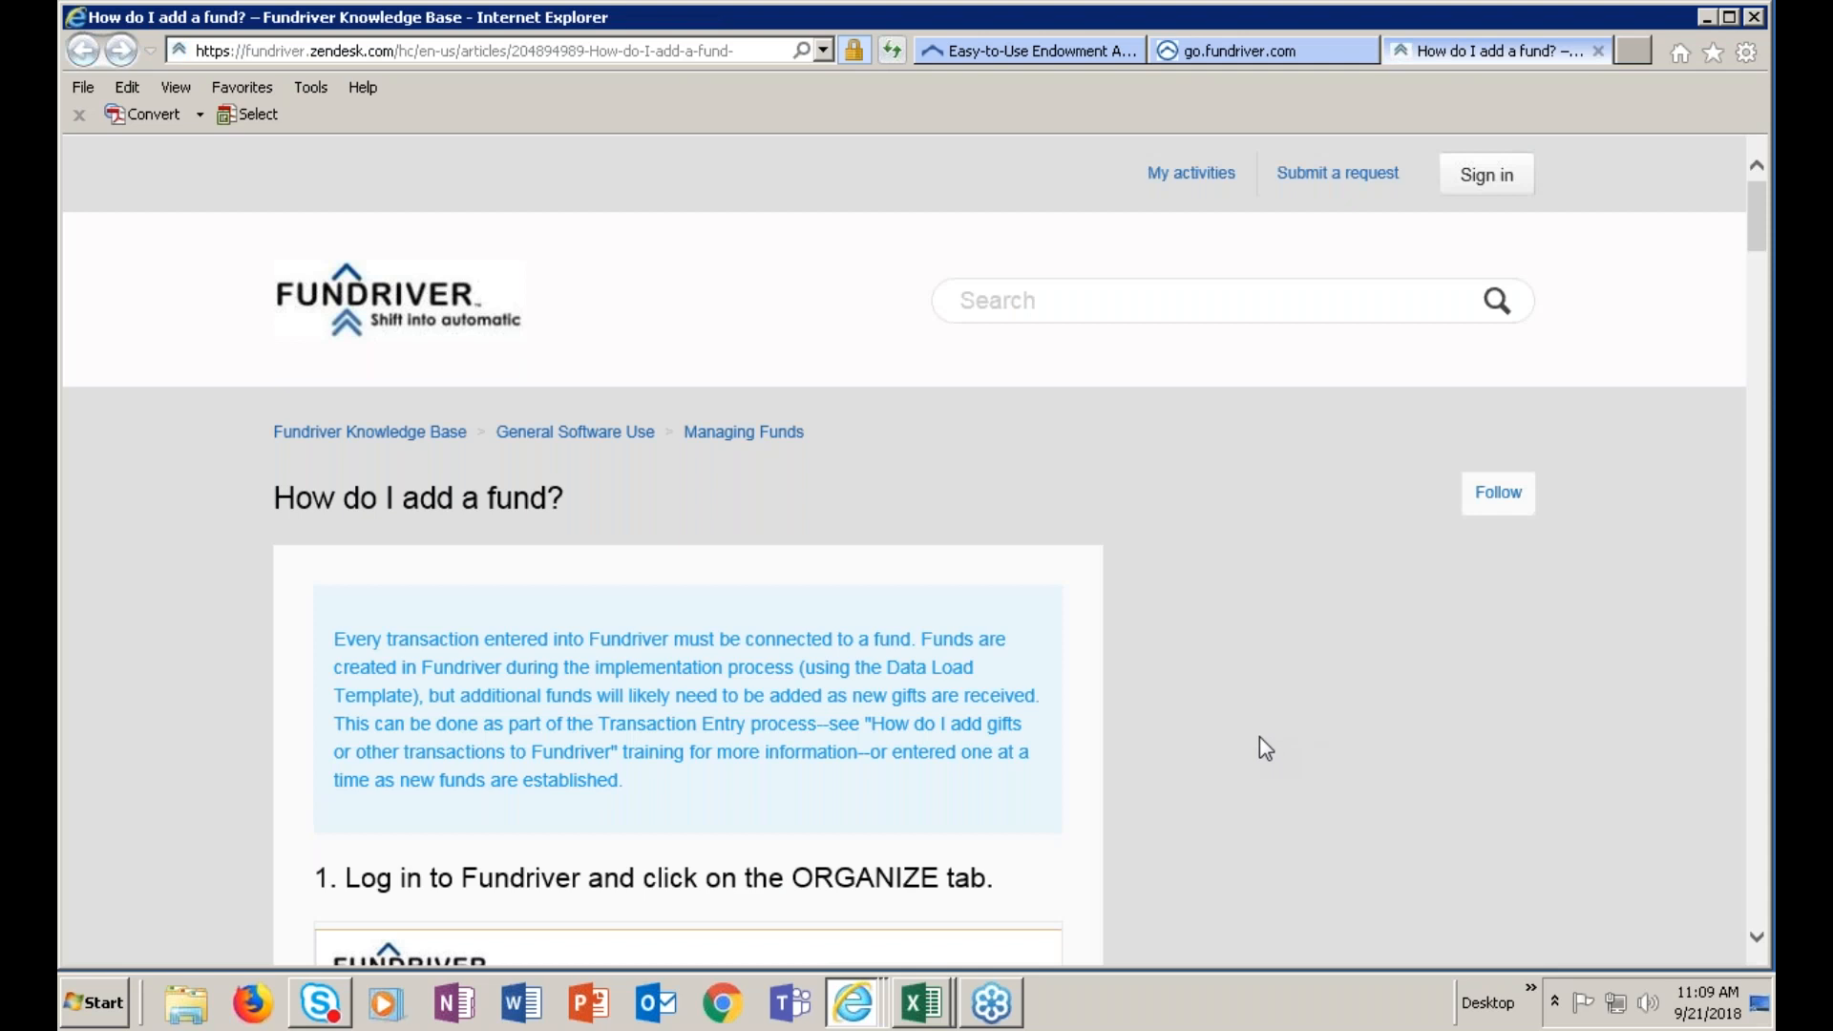
scroll(1259, 736, down, 3)
scroll(1259, 743, down, 5)
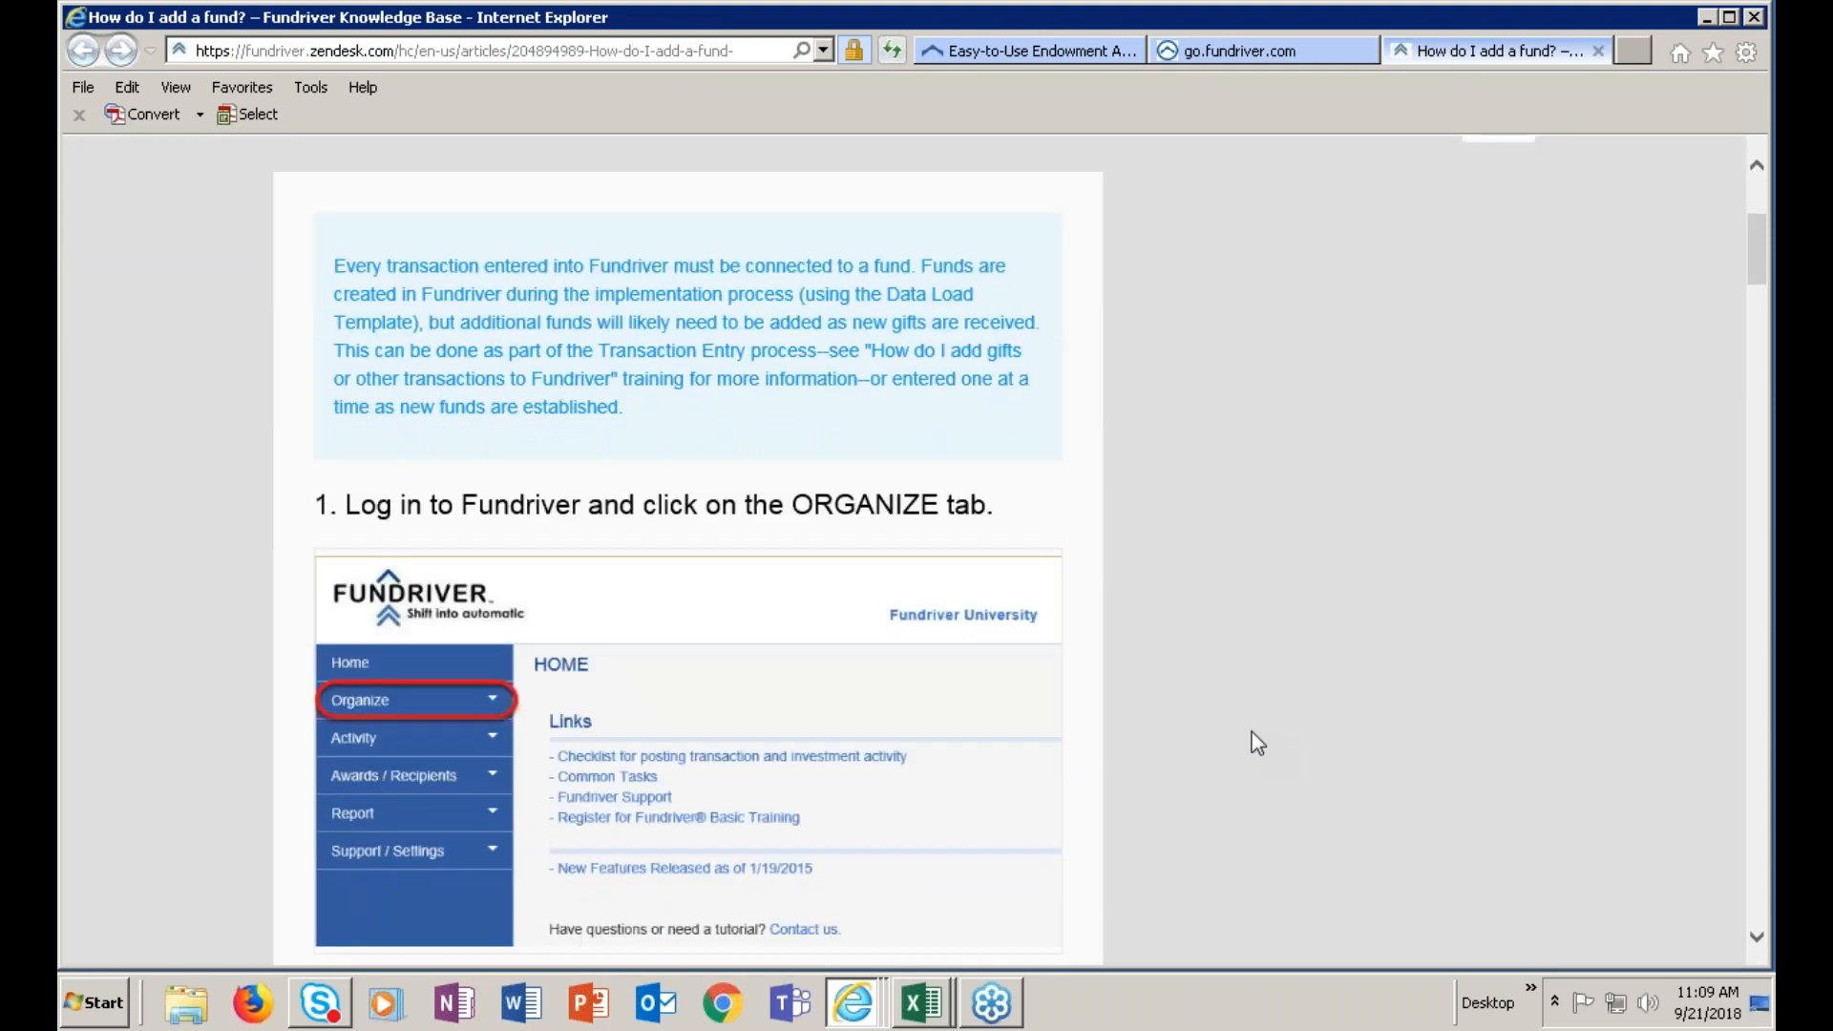
scroll(1258, 743, down, 6)
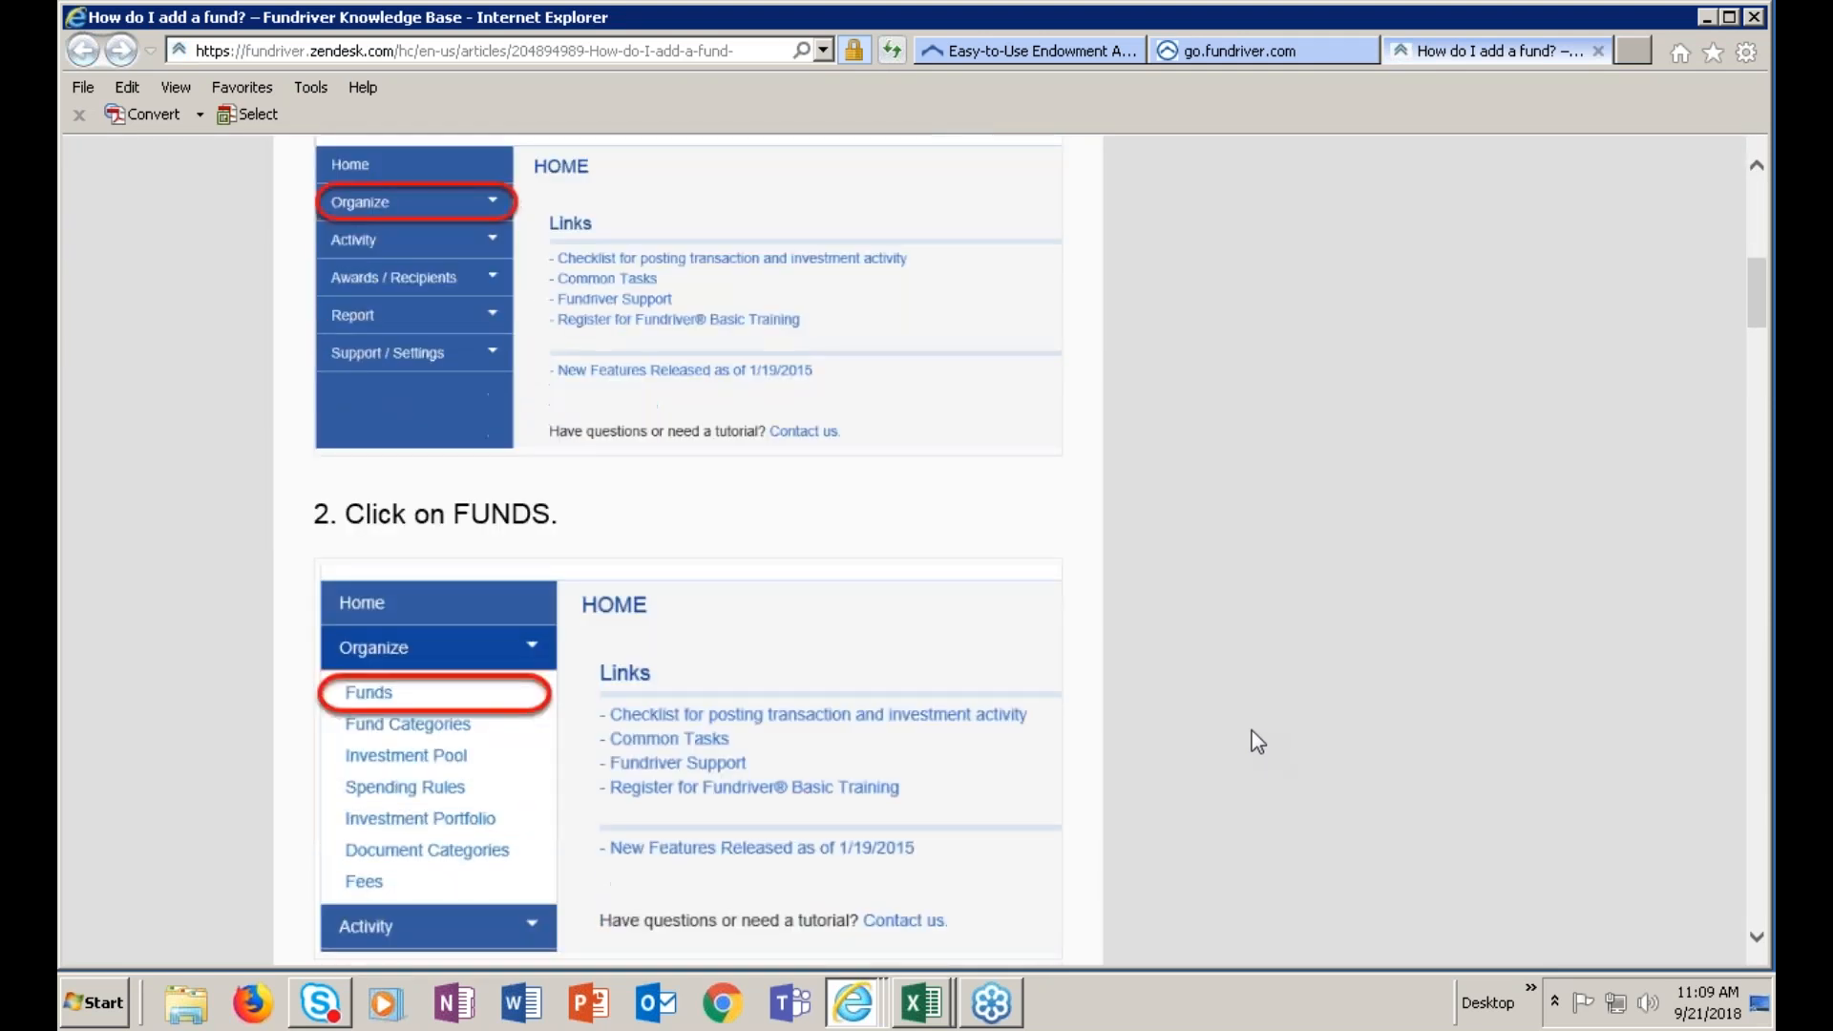
scroll(1251, 726, down, 11)
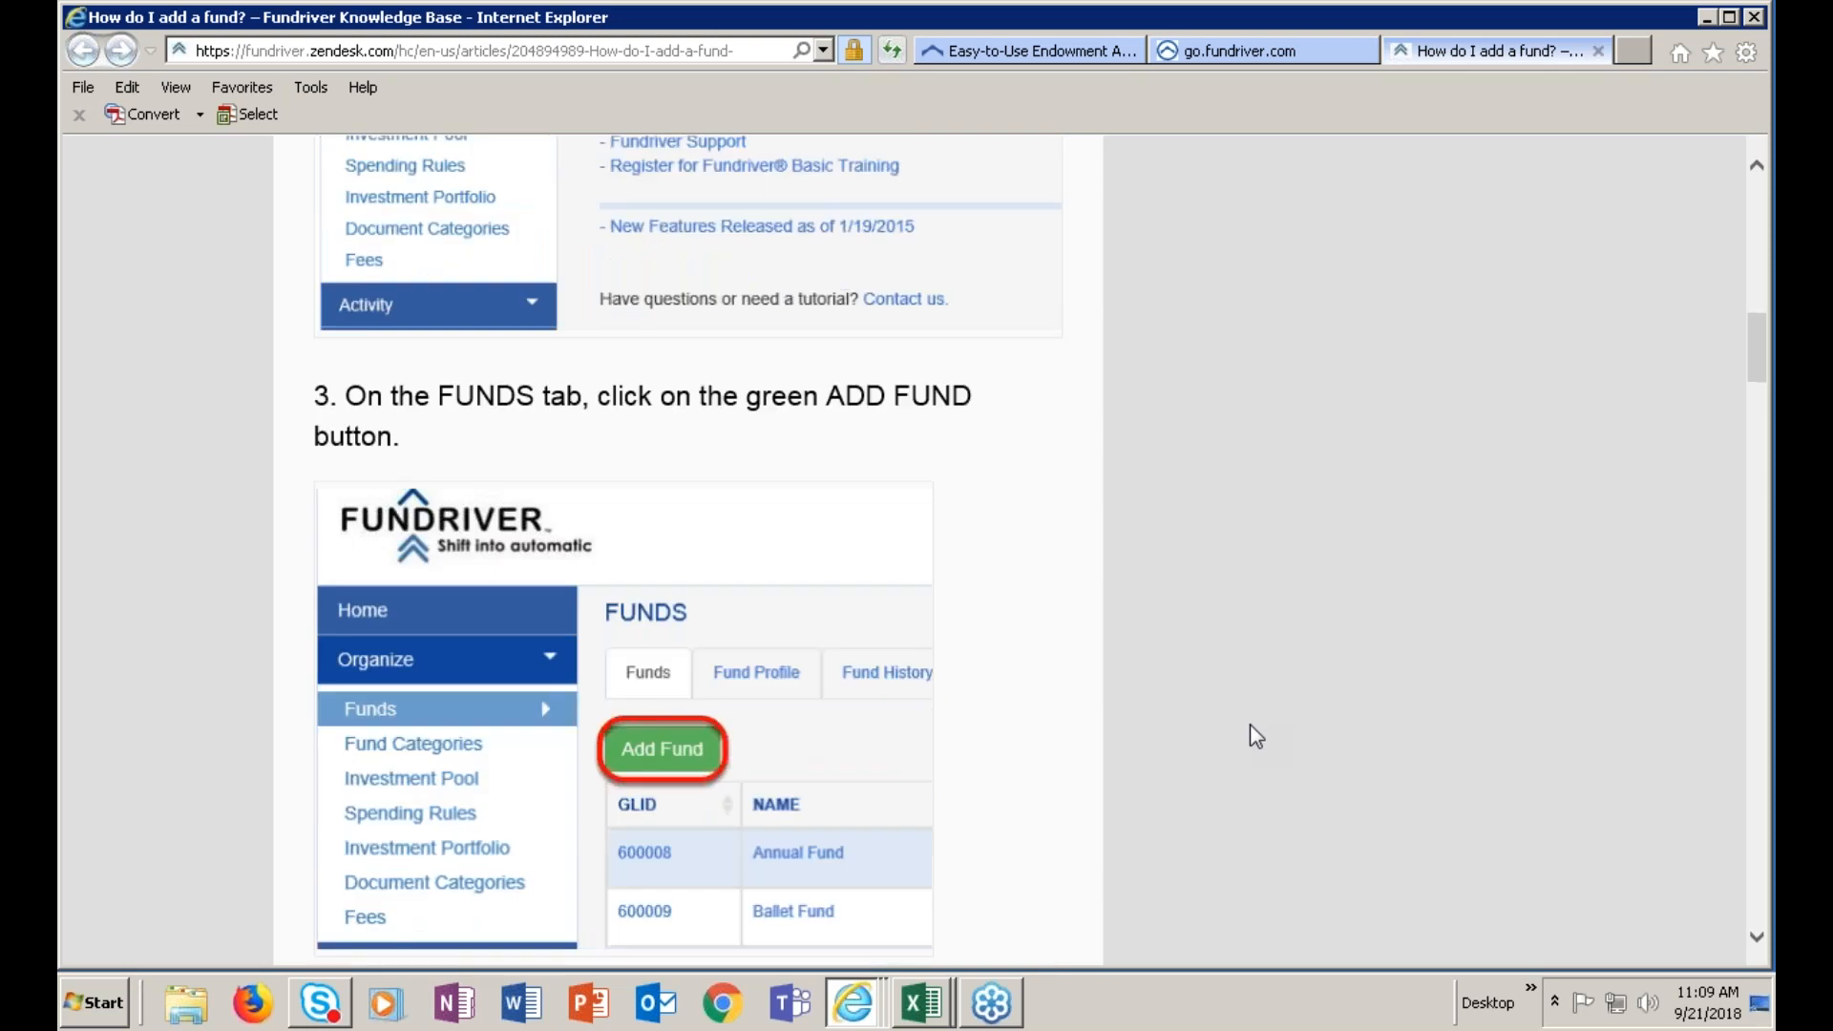
scroll(1251, 724, down, 5)
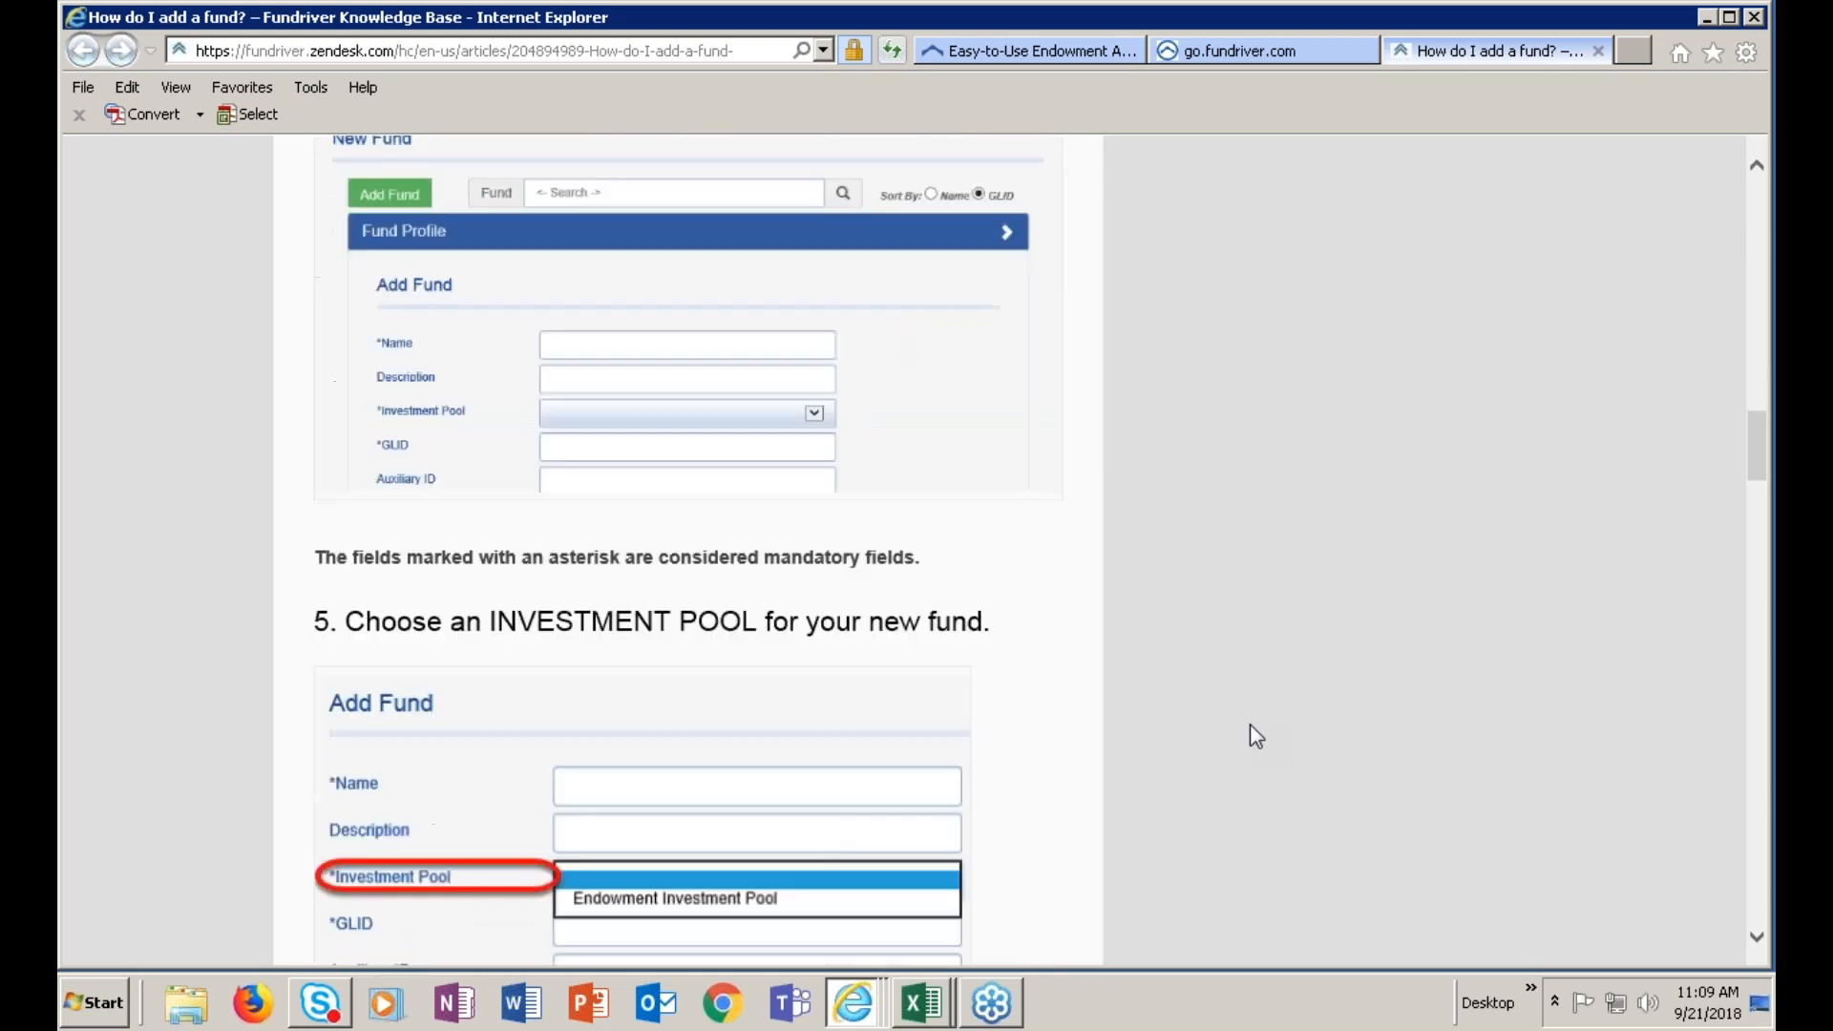
scroll(1251, 724, up, 16)
scroll(1272, 687, up, 13)
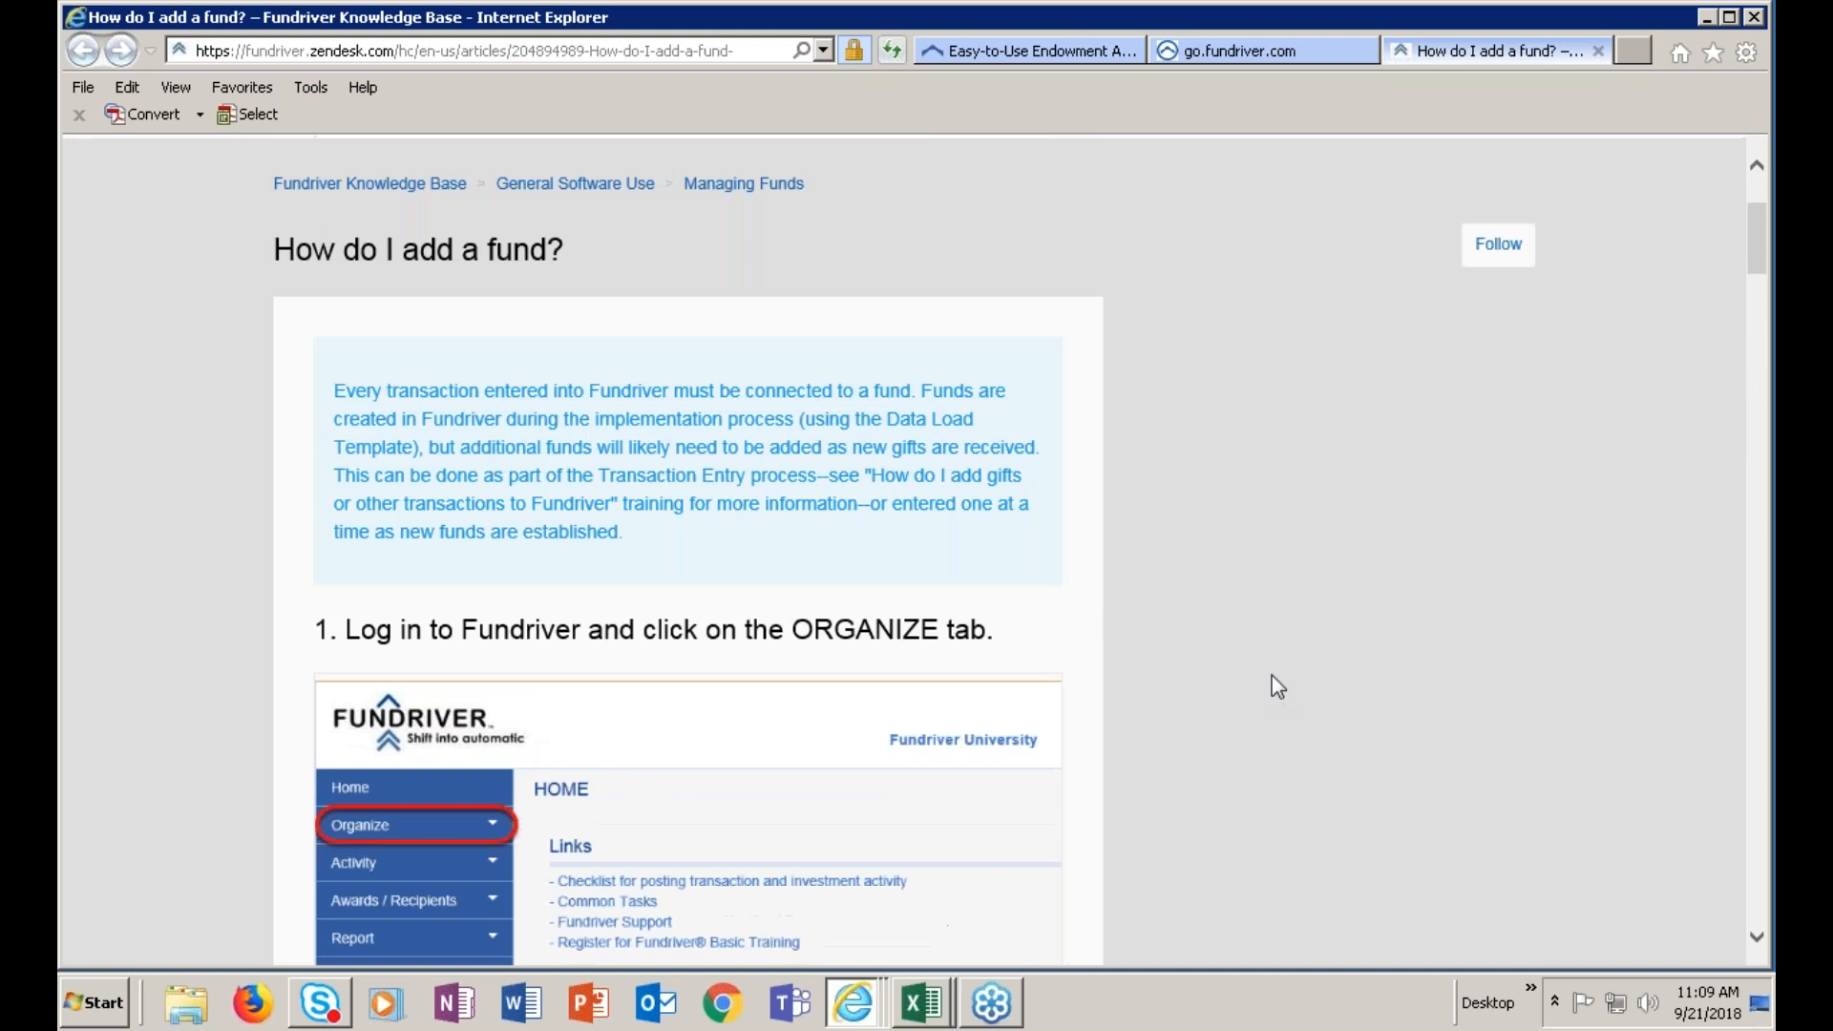
click(1598, 50)
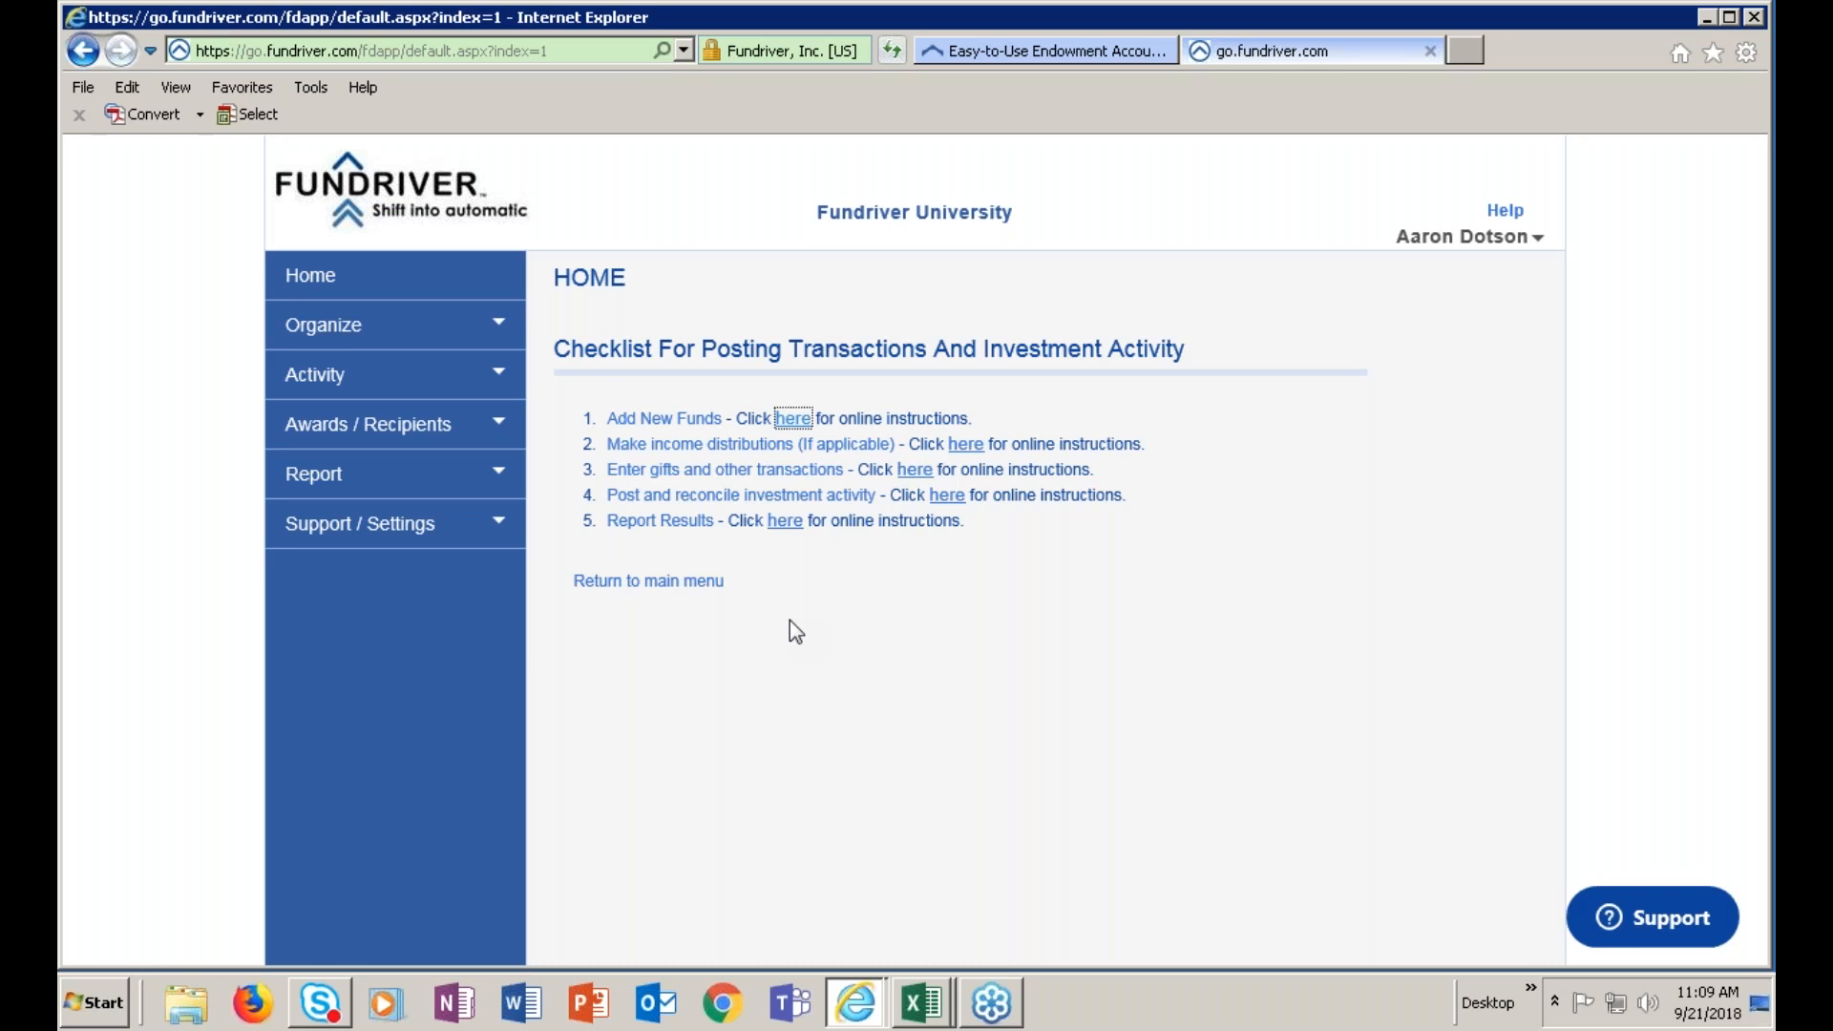
Create the income distributions from the checklist for all spending rules, using fund values as of 6/30/2017
click(734, 449)
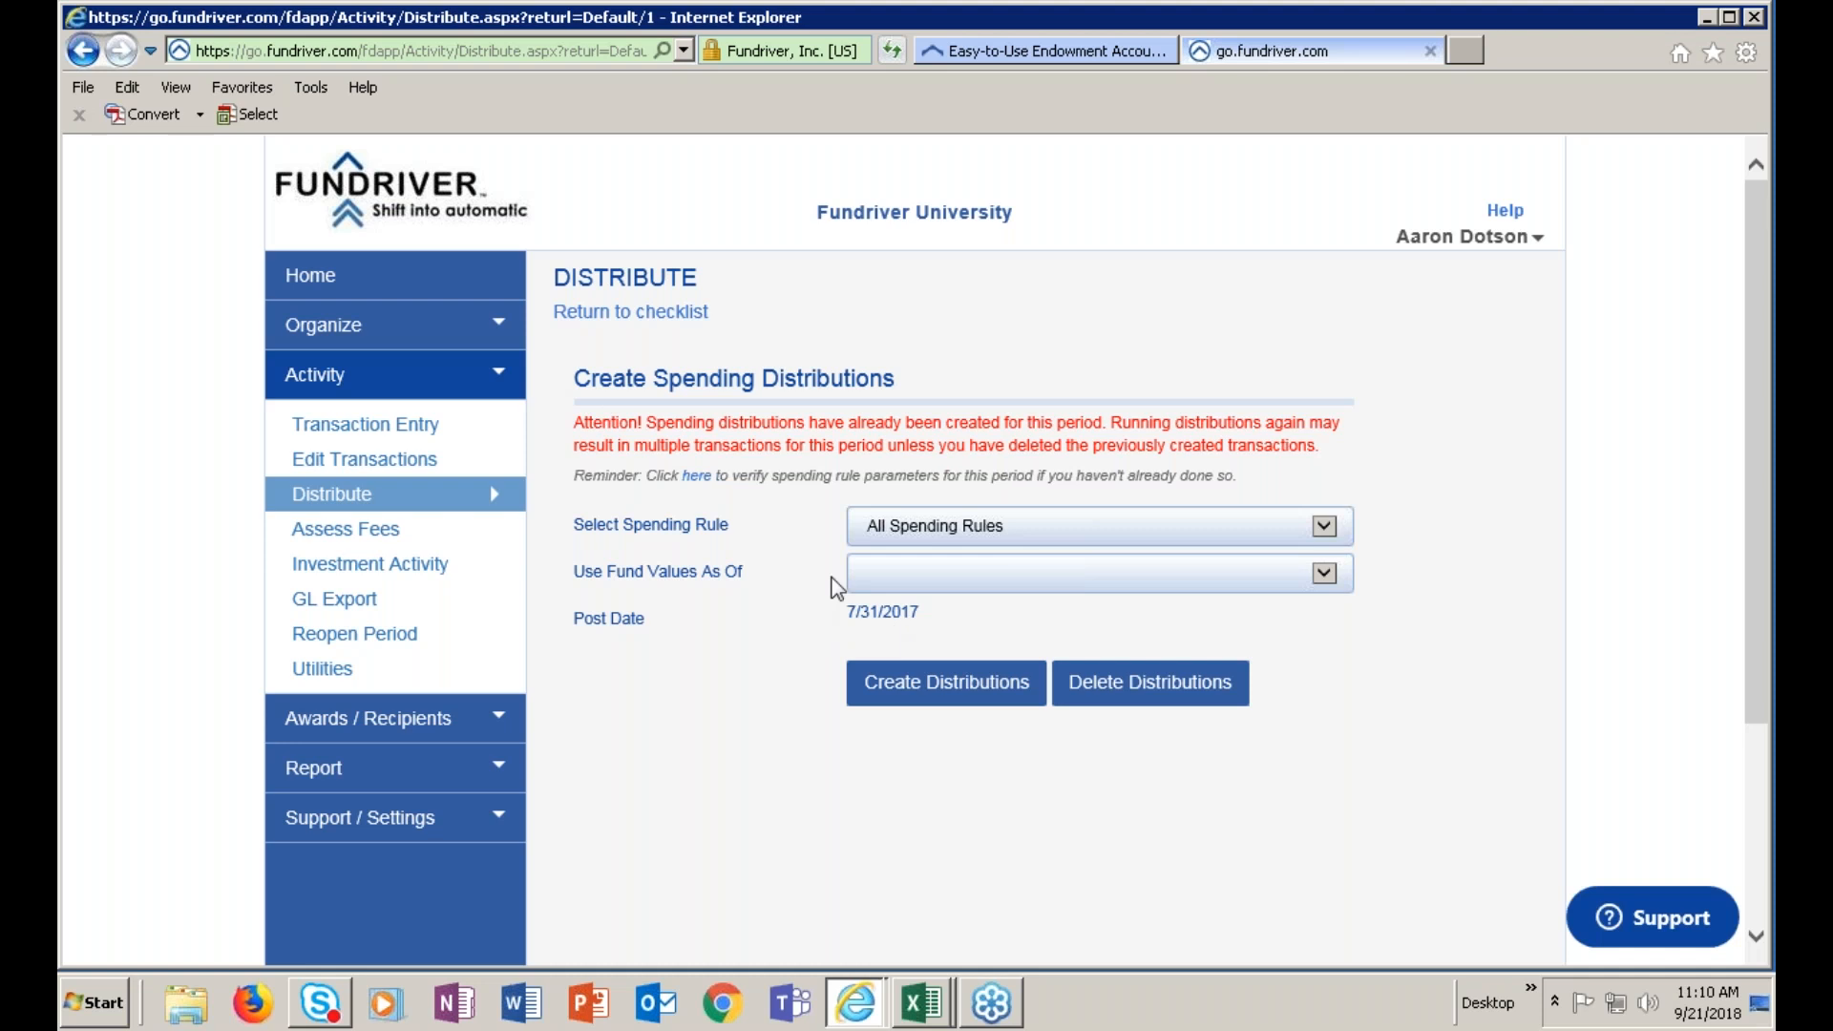
click(993, 674)
click(1326, 573)
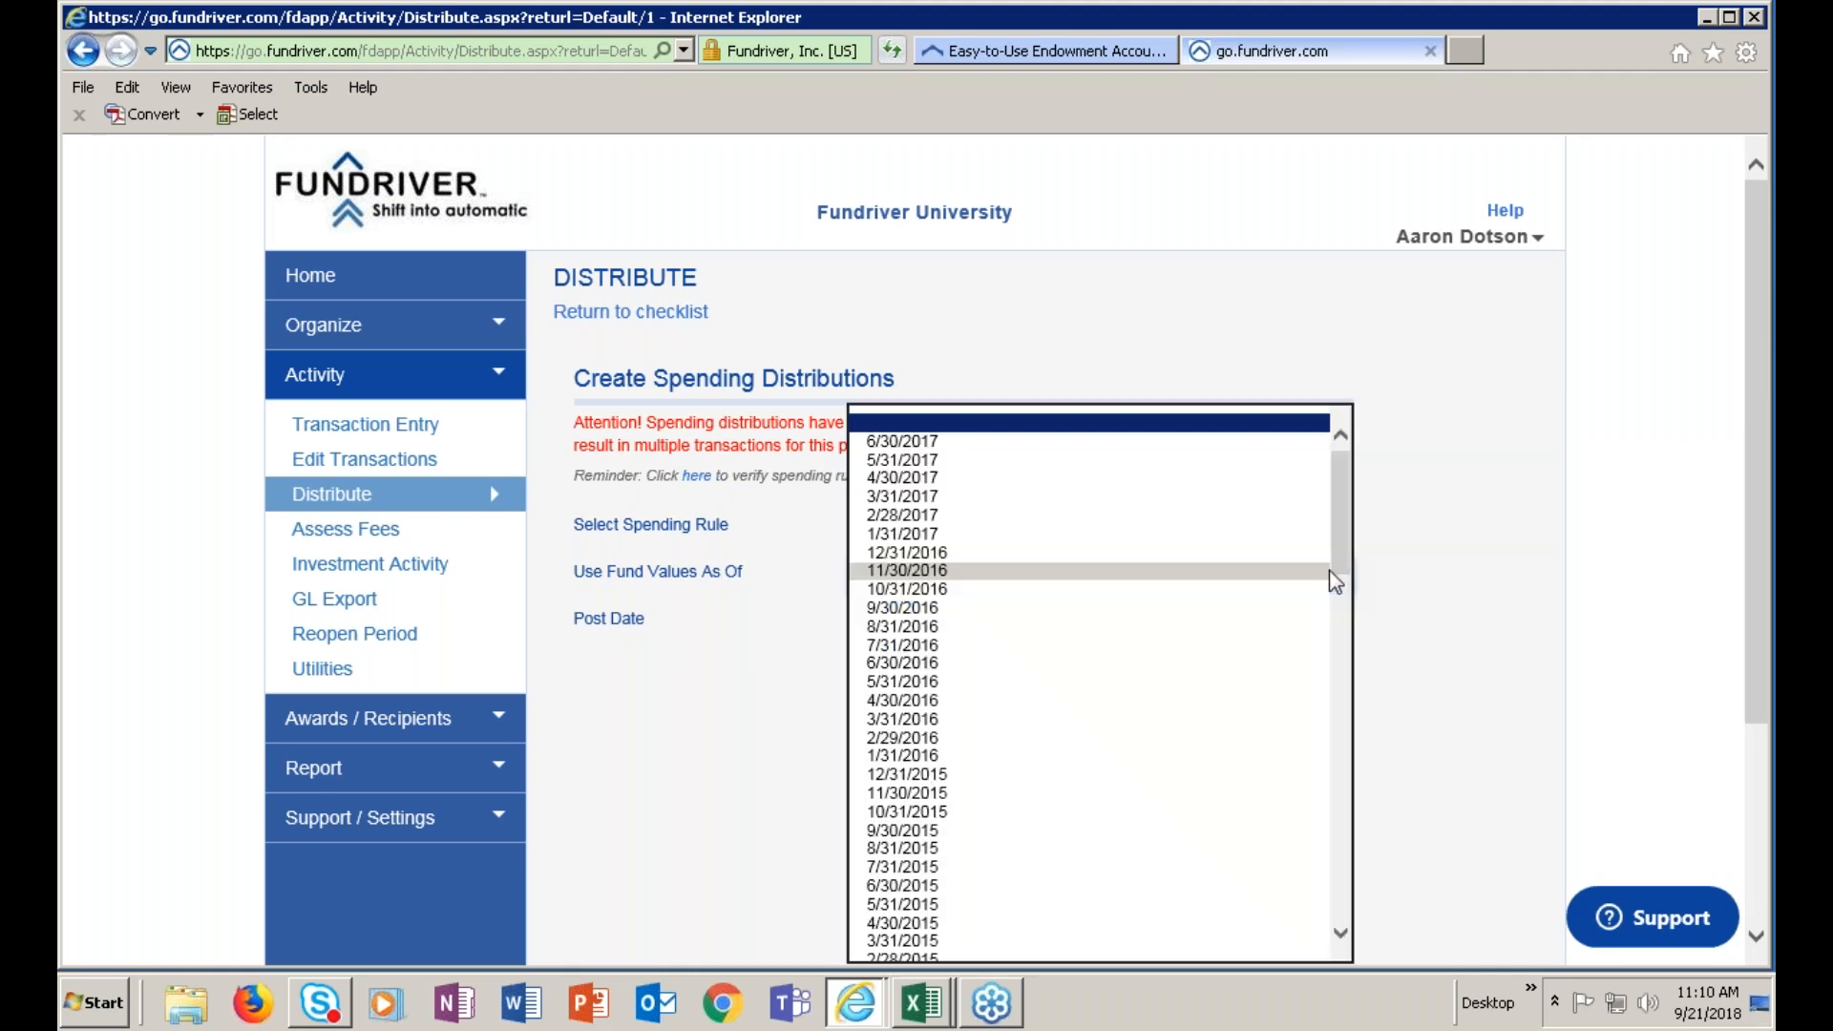
click(902, 444)
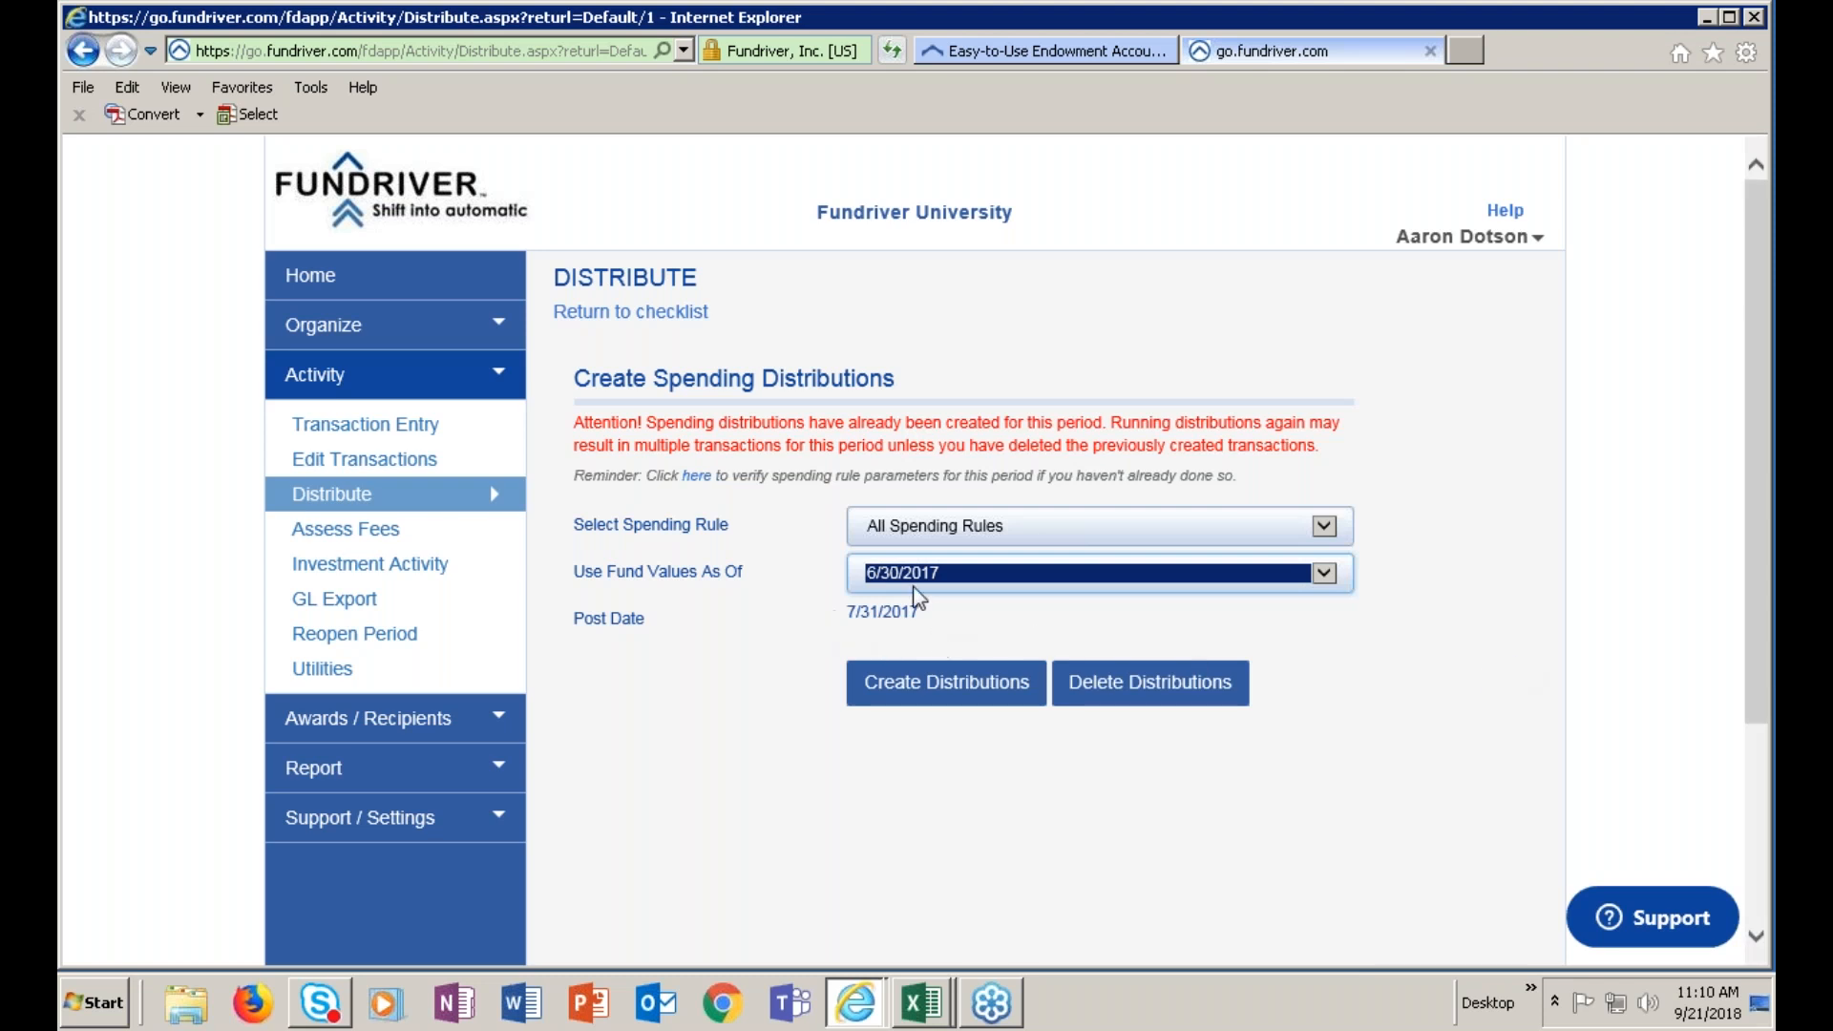
click(948, 692)
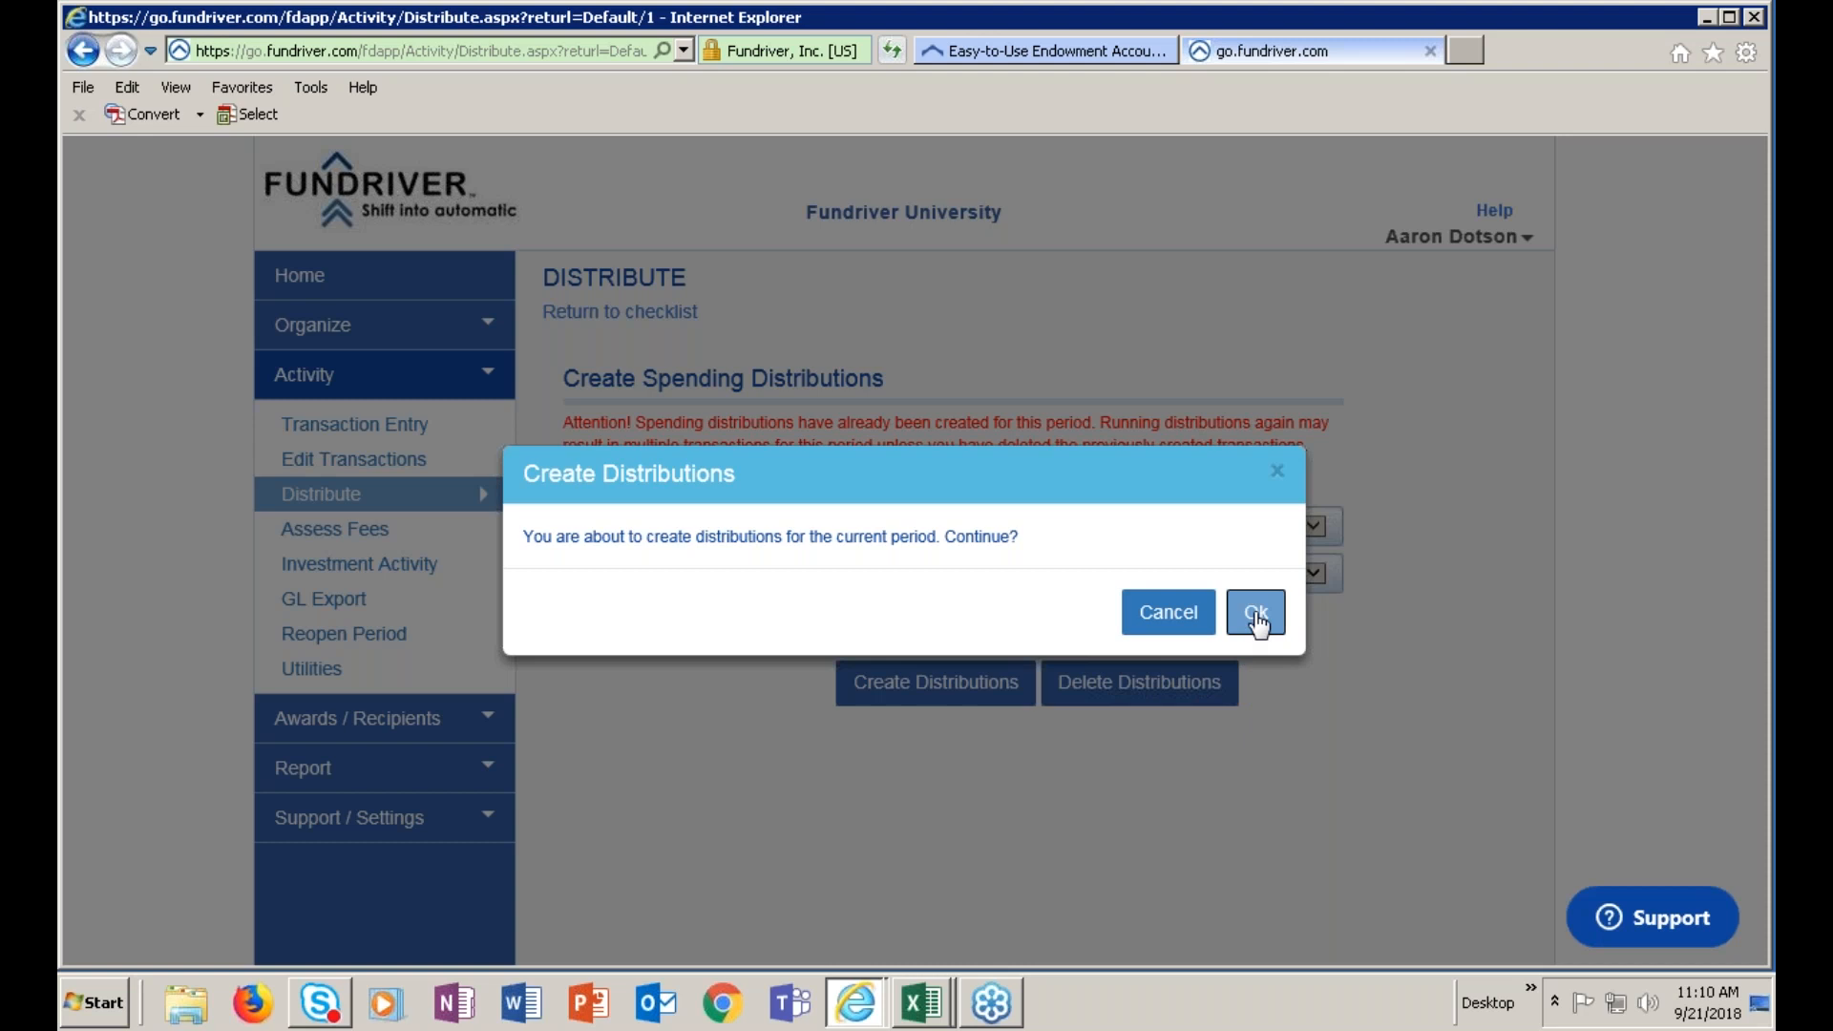
click(1257, 619)
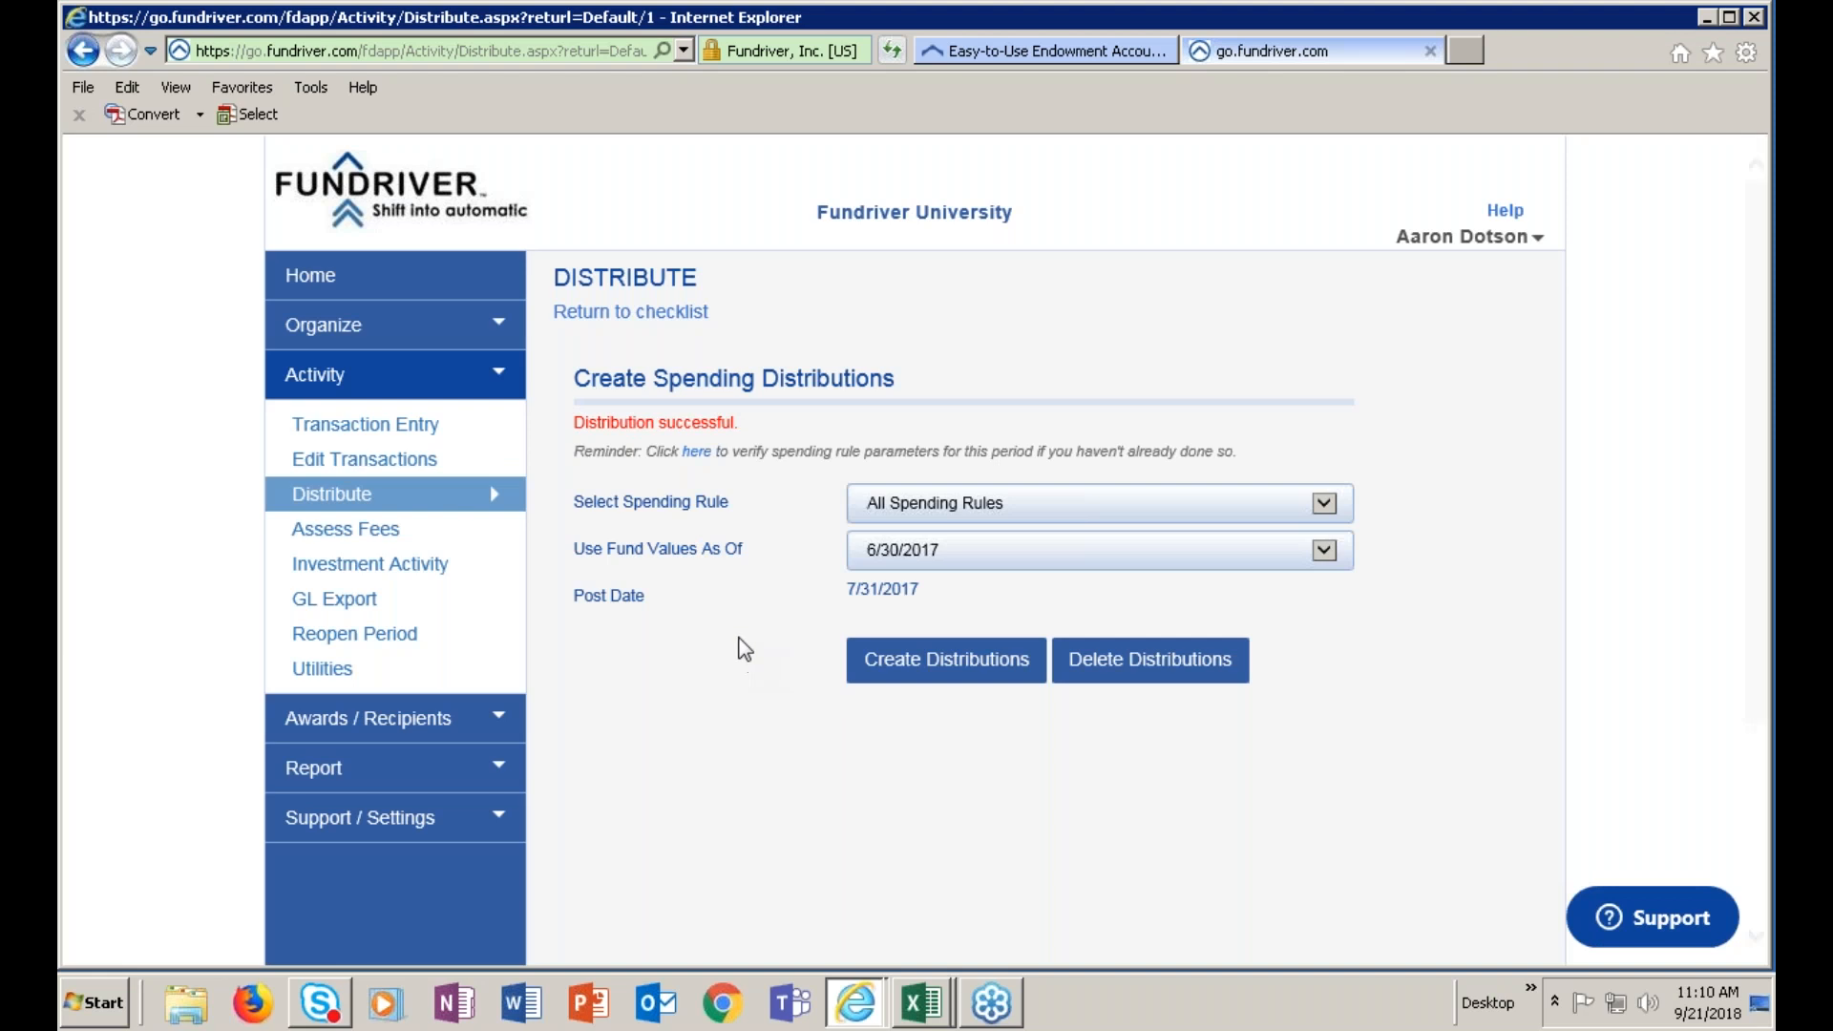
Open the transaction editing page and set the post date range to 7/1/2017 through 7/31/2017
click(358, 460)
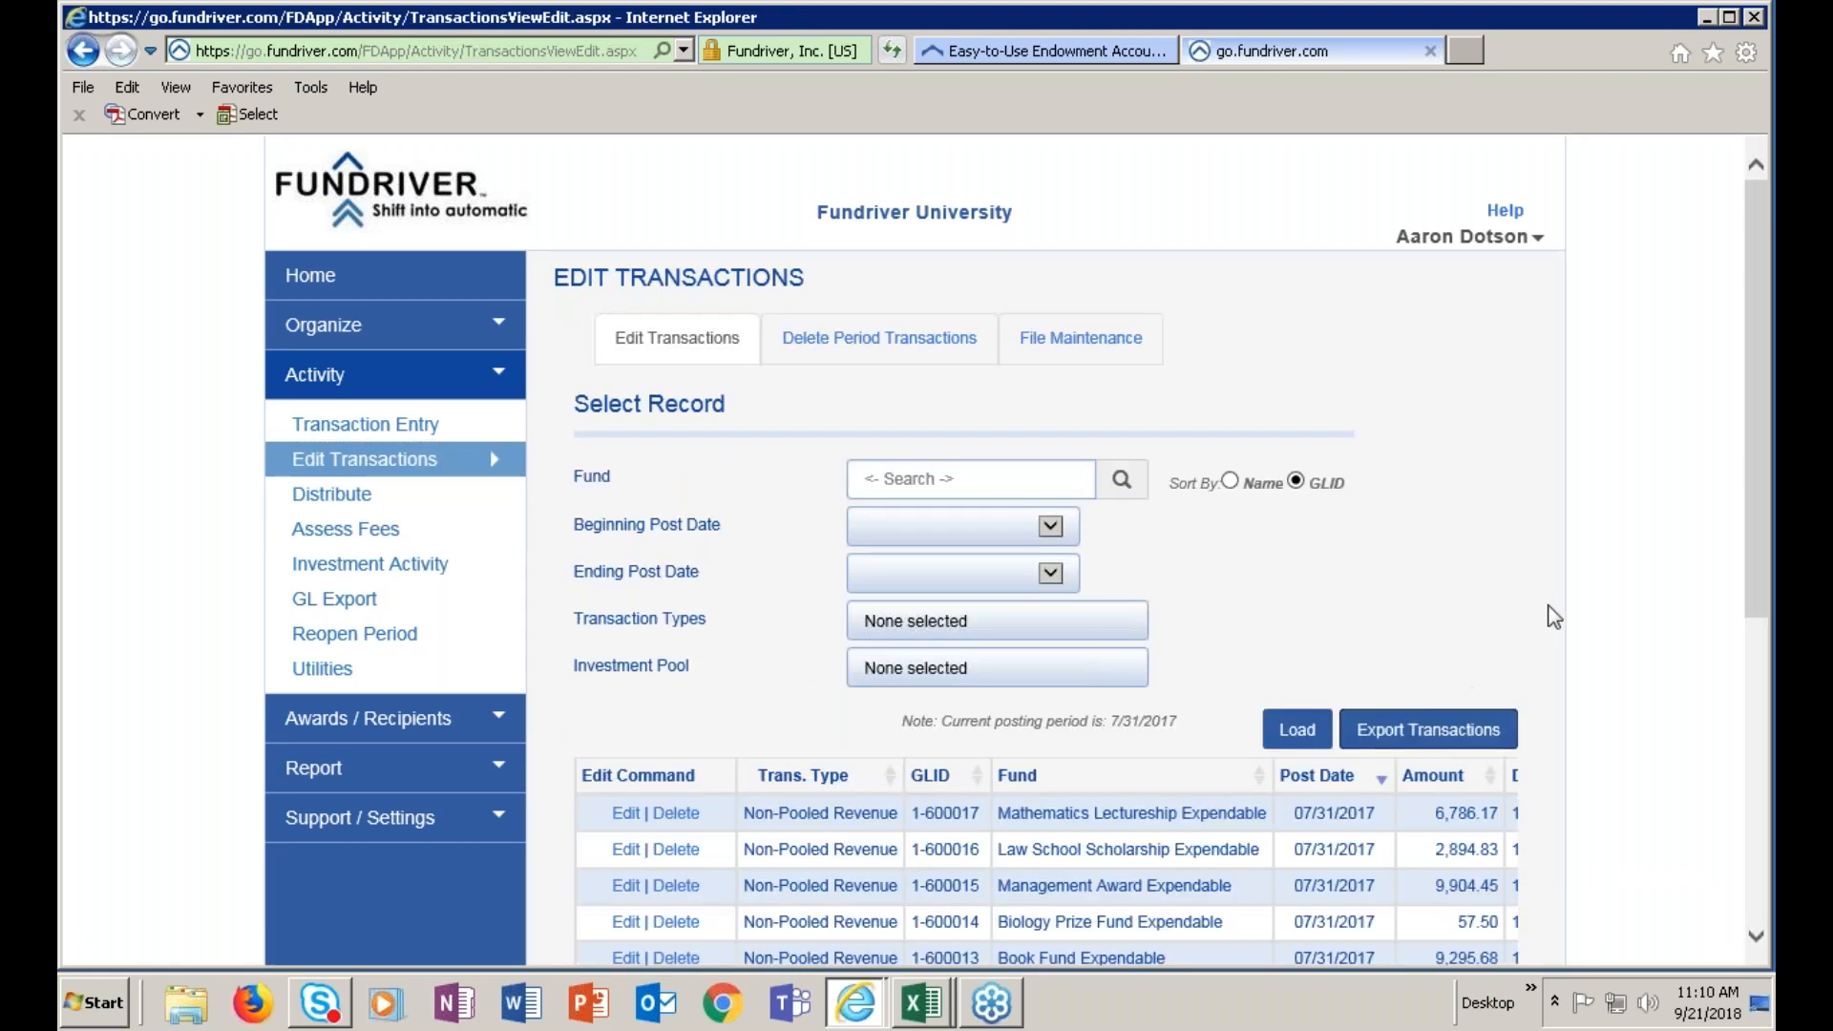
scroll(1534, 454, down, 2)
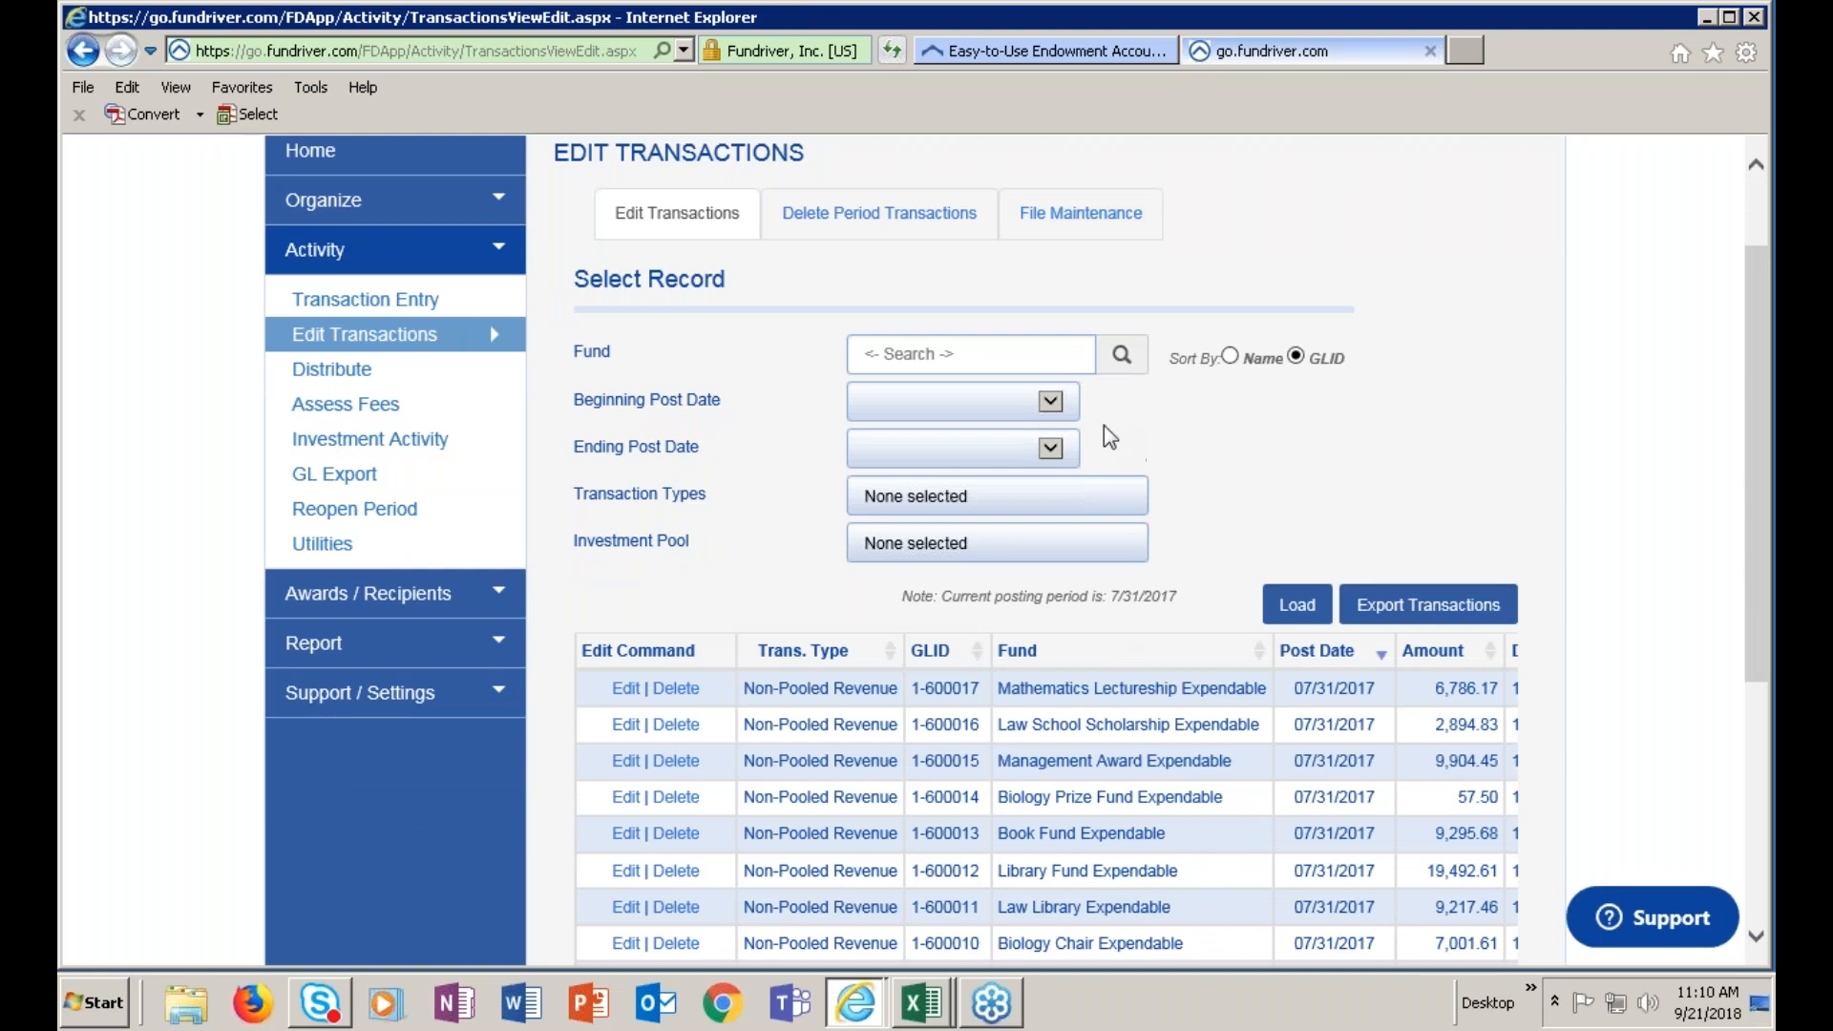
click(1051, 402)
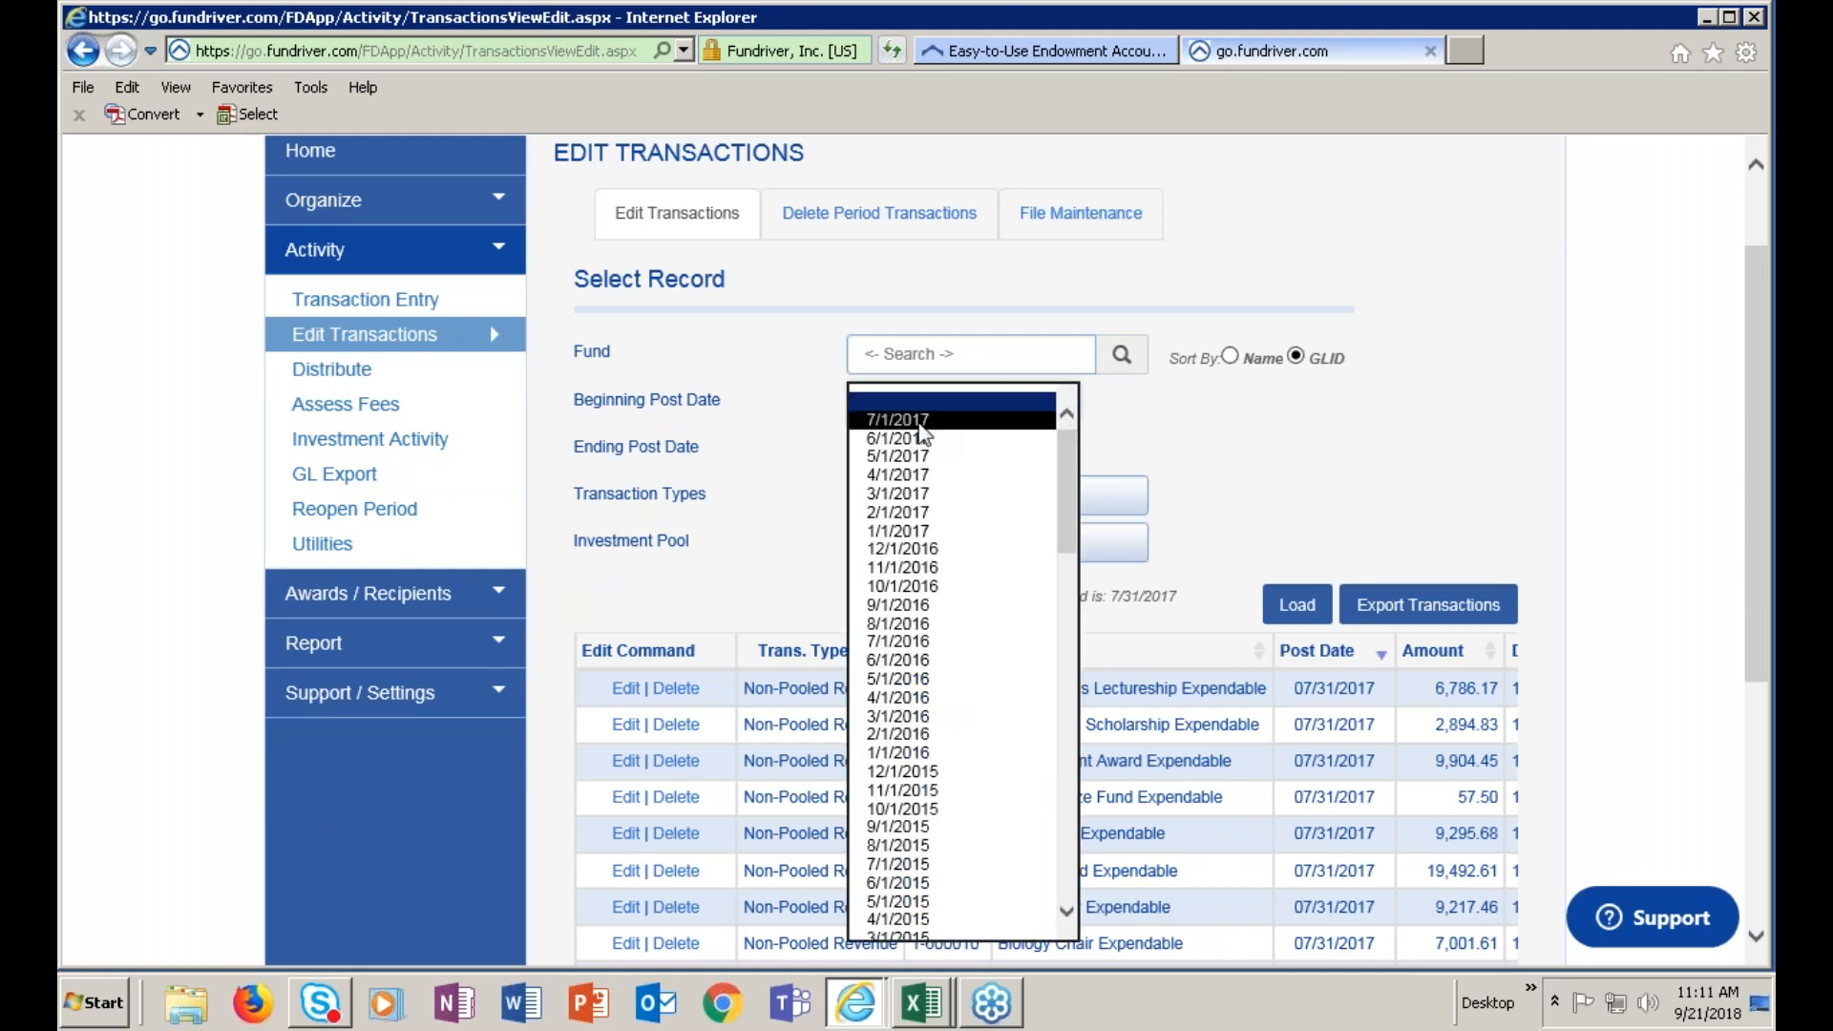
click(919, 420)
click(1051, 449)
click(919, 449)
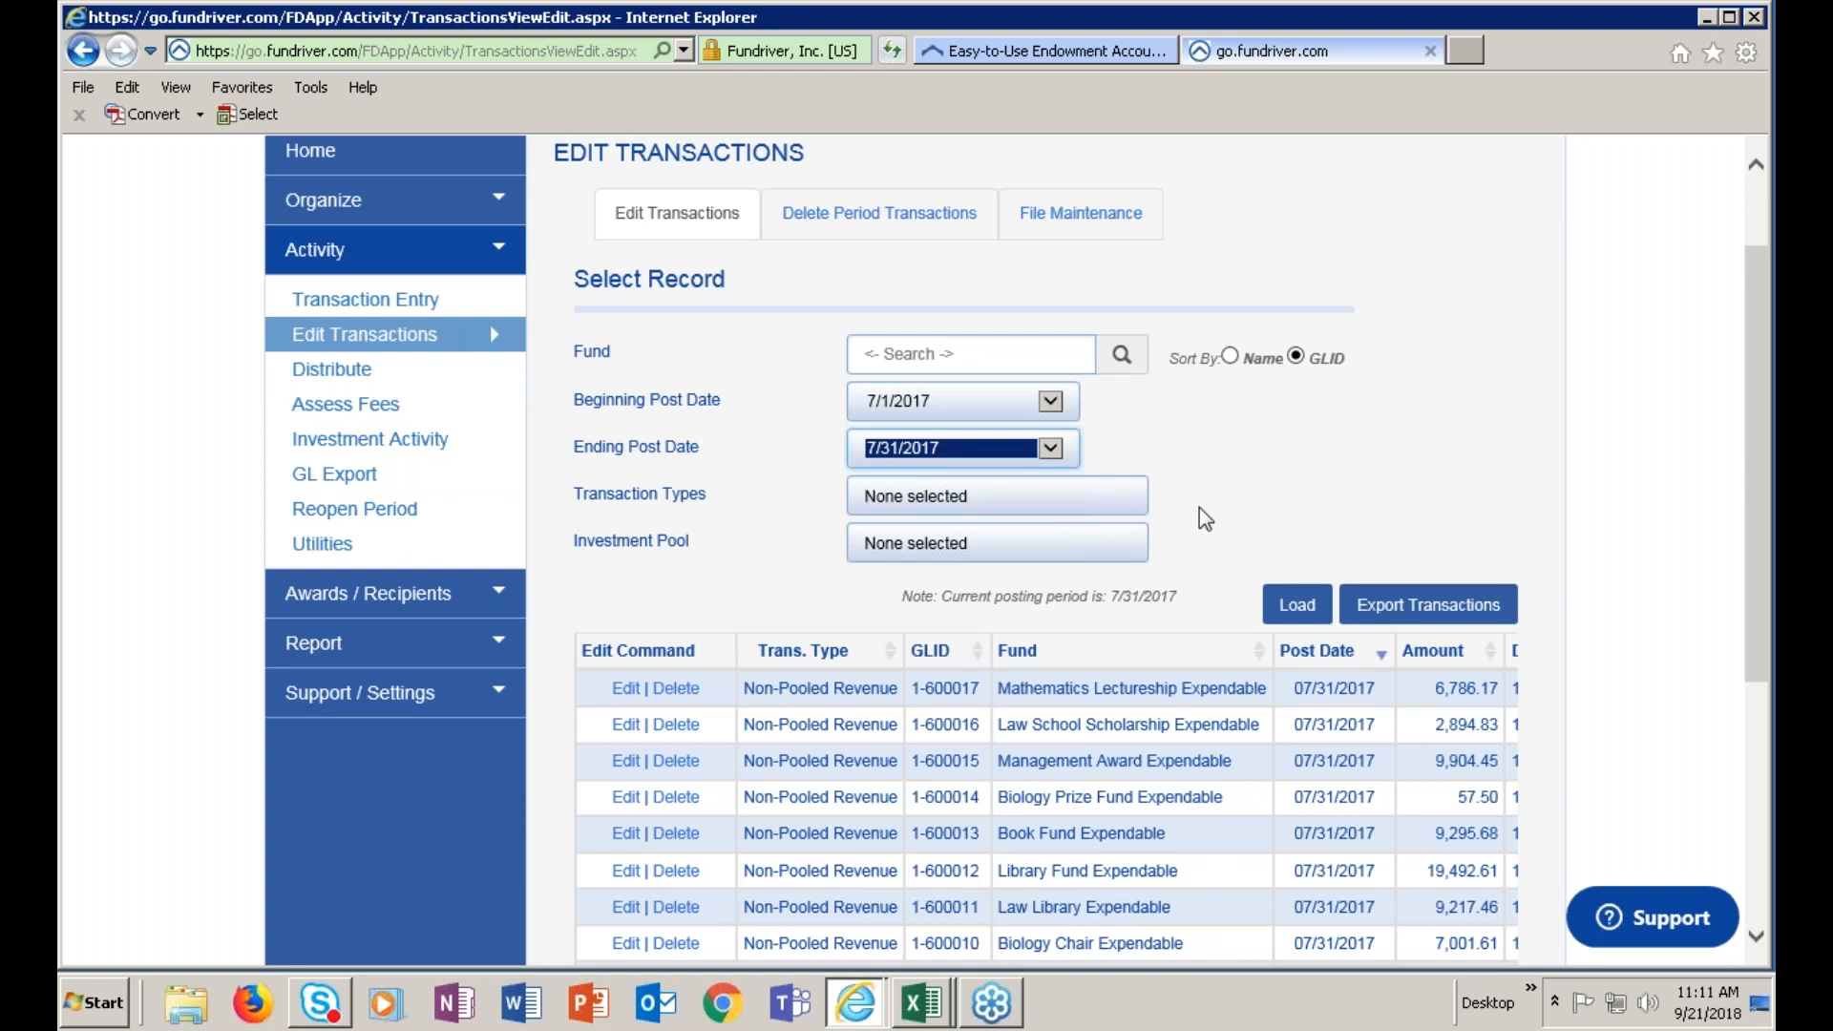
Load only the Distribution transactions and review the amount and destination posted for each fund
click(993, 495)
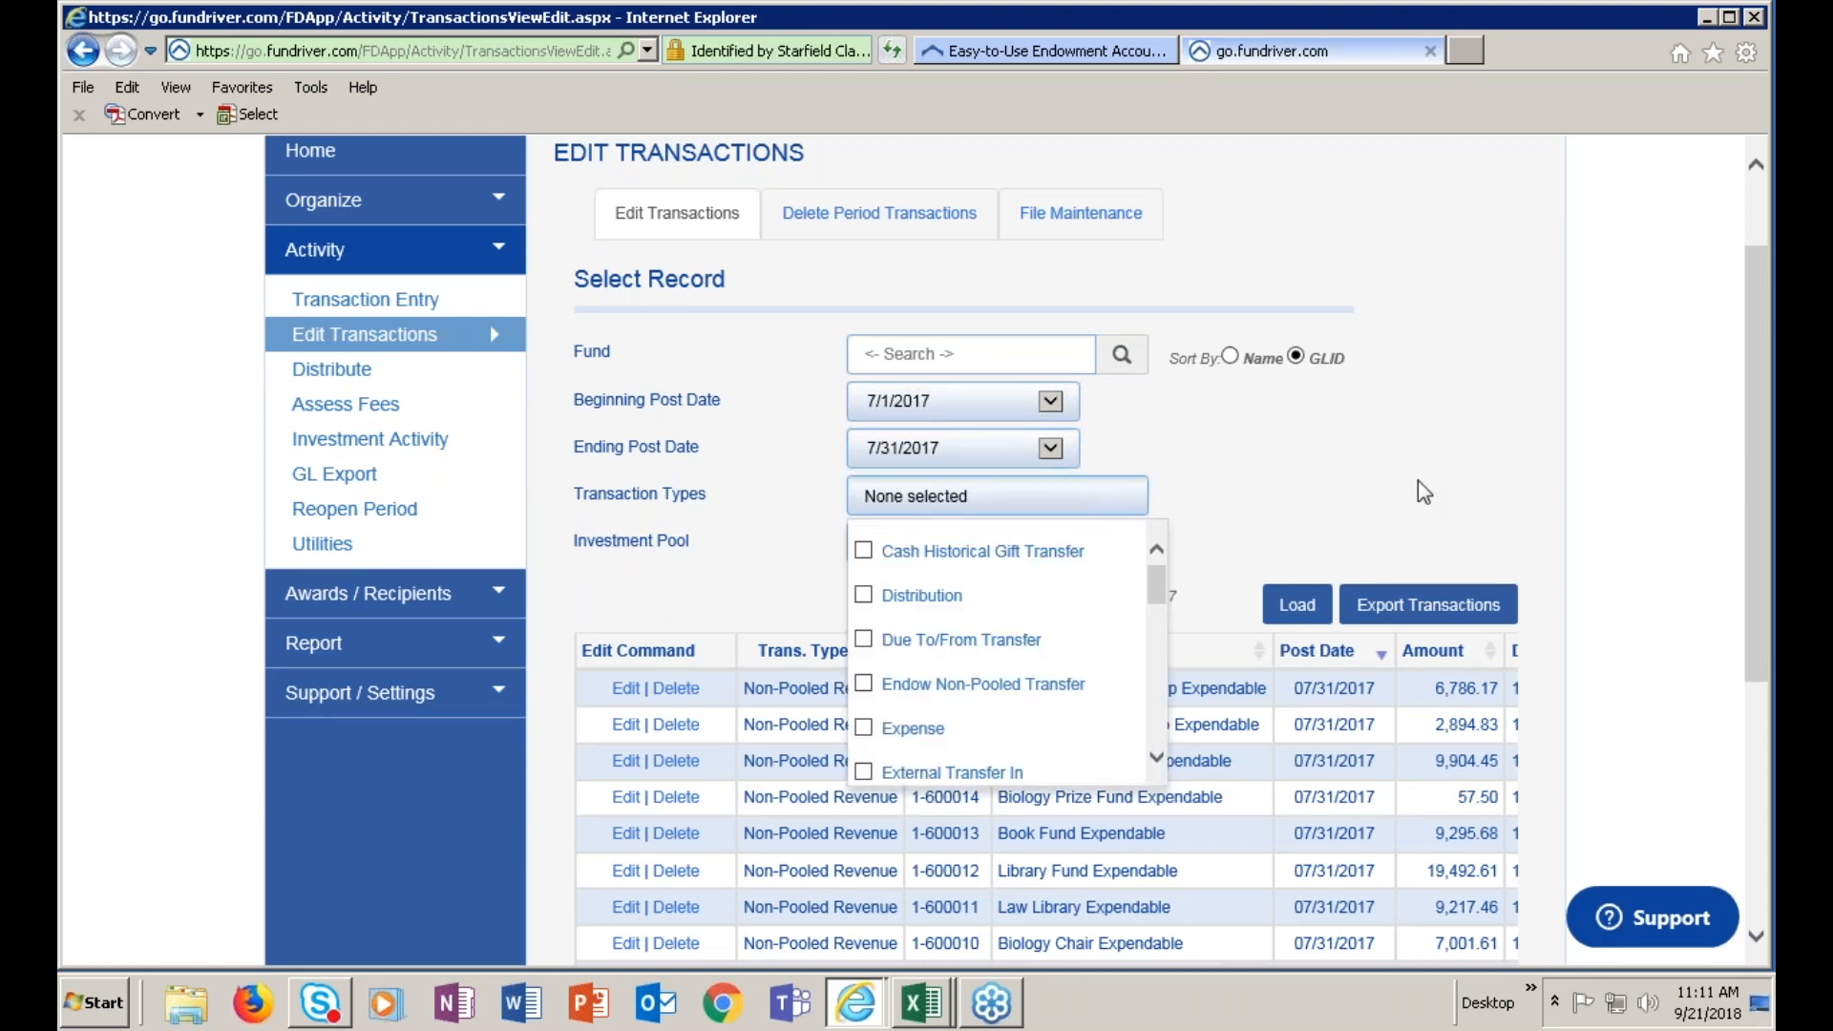
click(865, 595)
click(1253, 562)
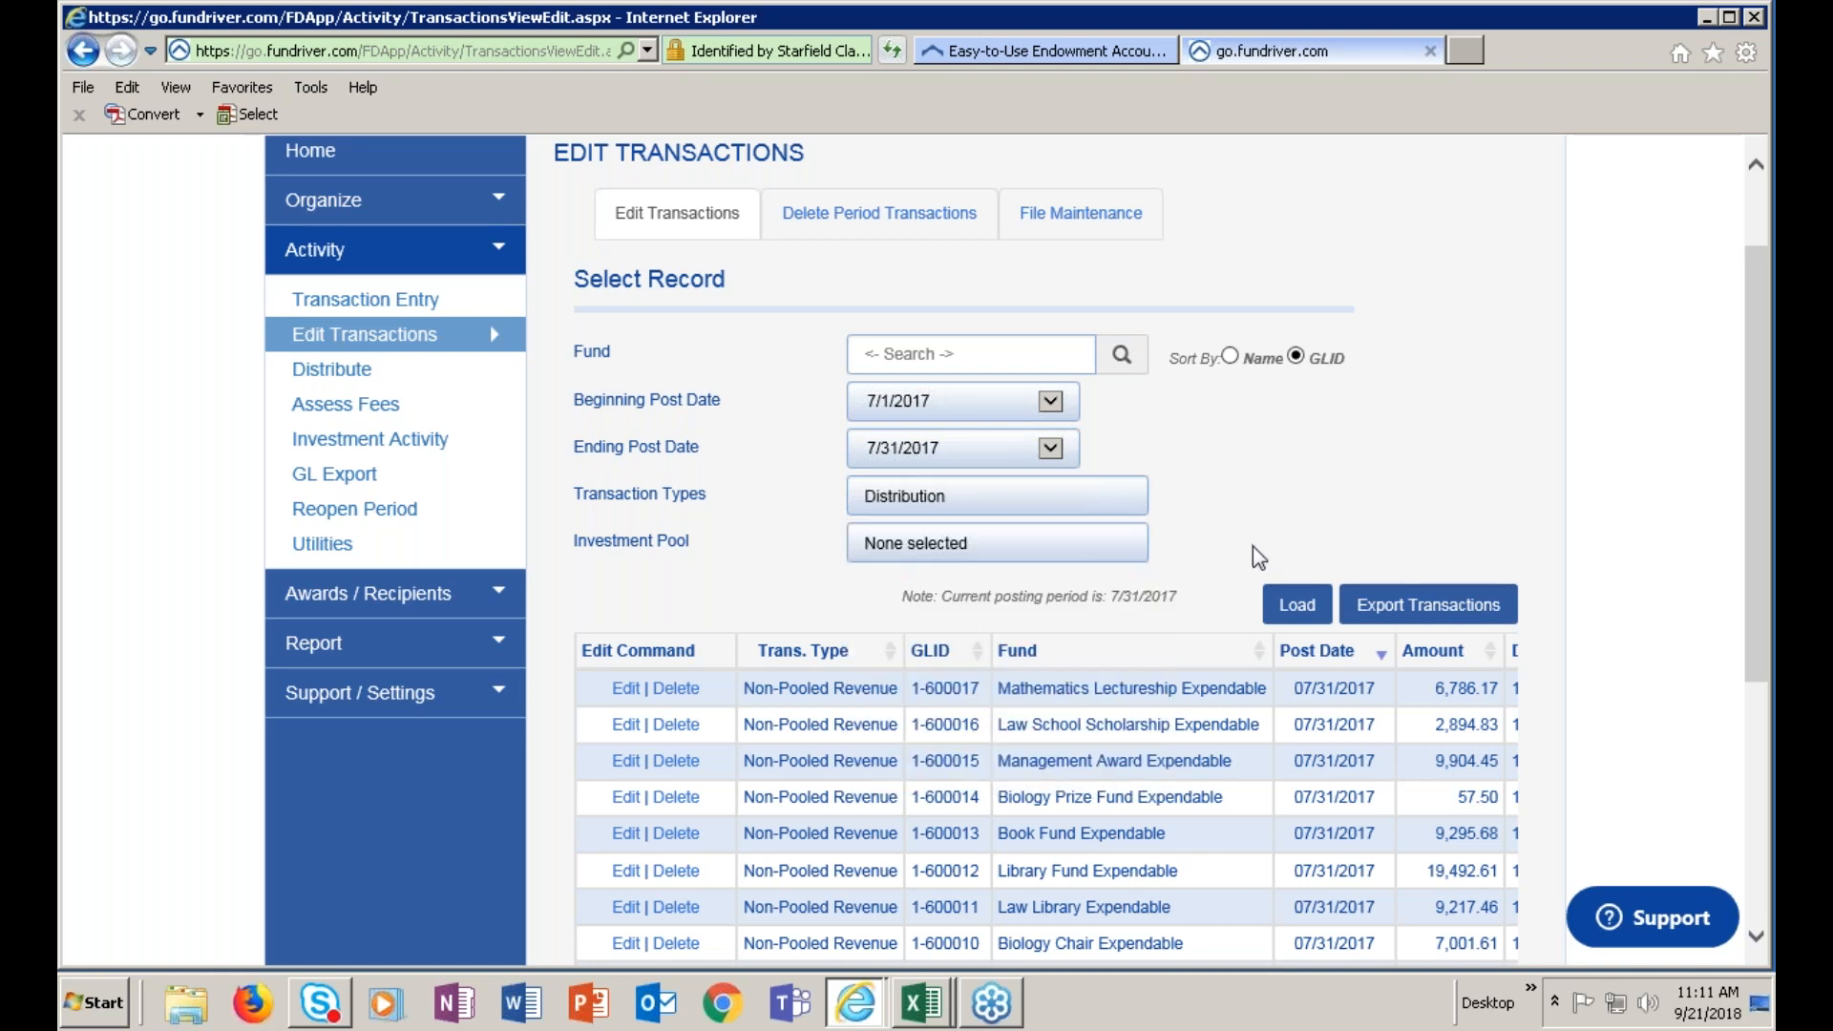
click(1297, 604)
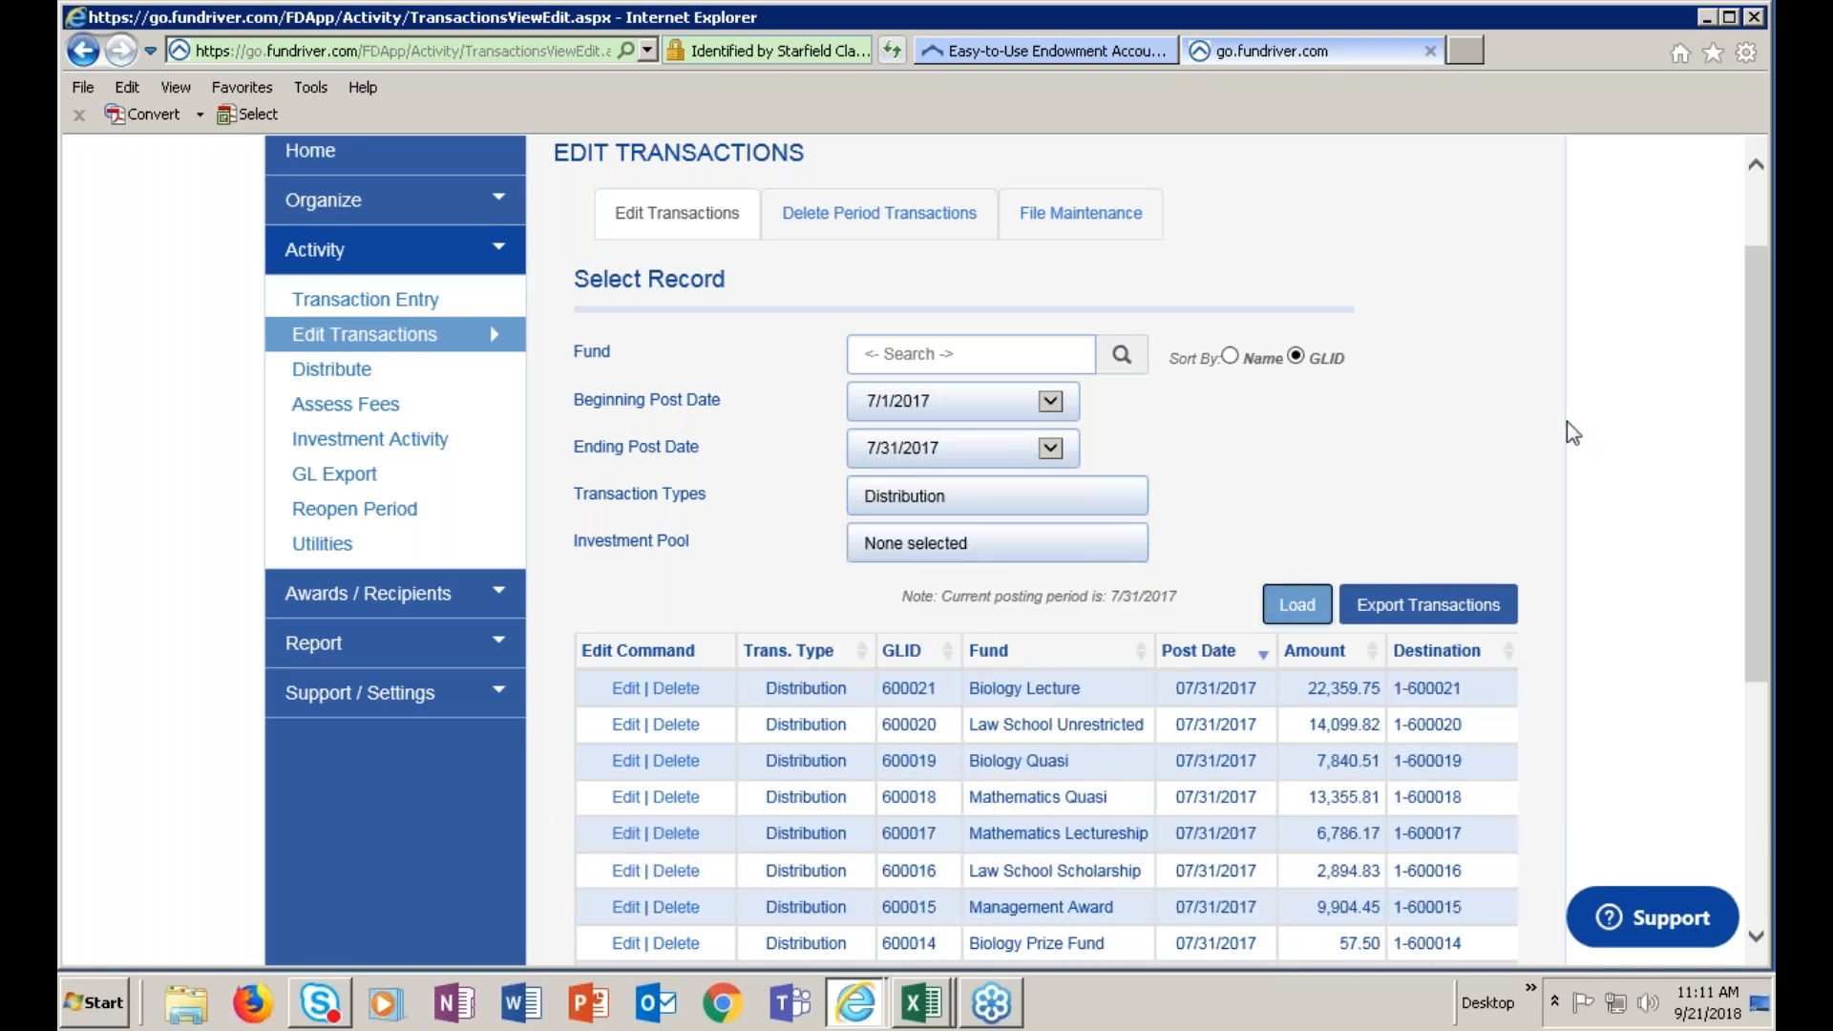
scroll(1573, 433, down, 1)
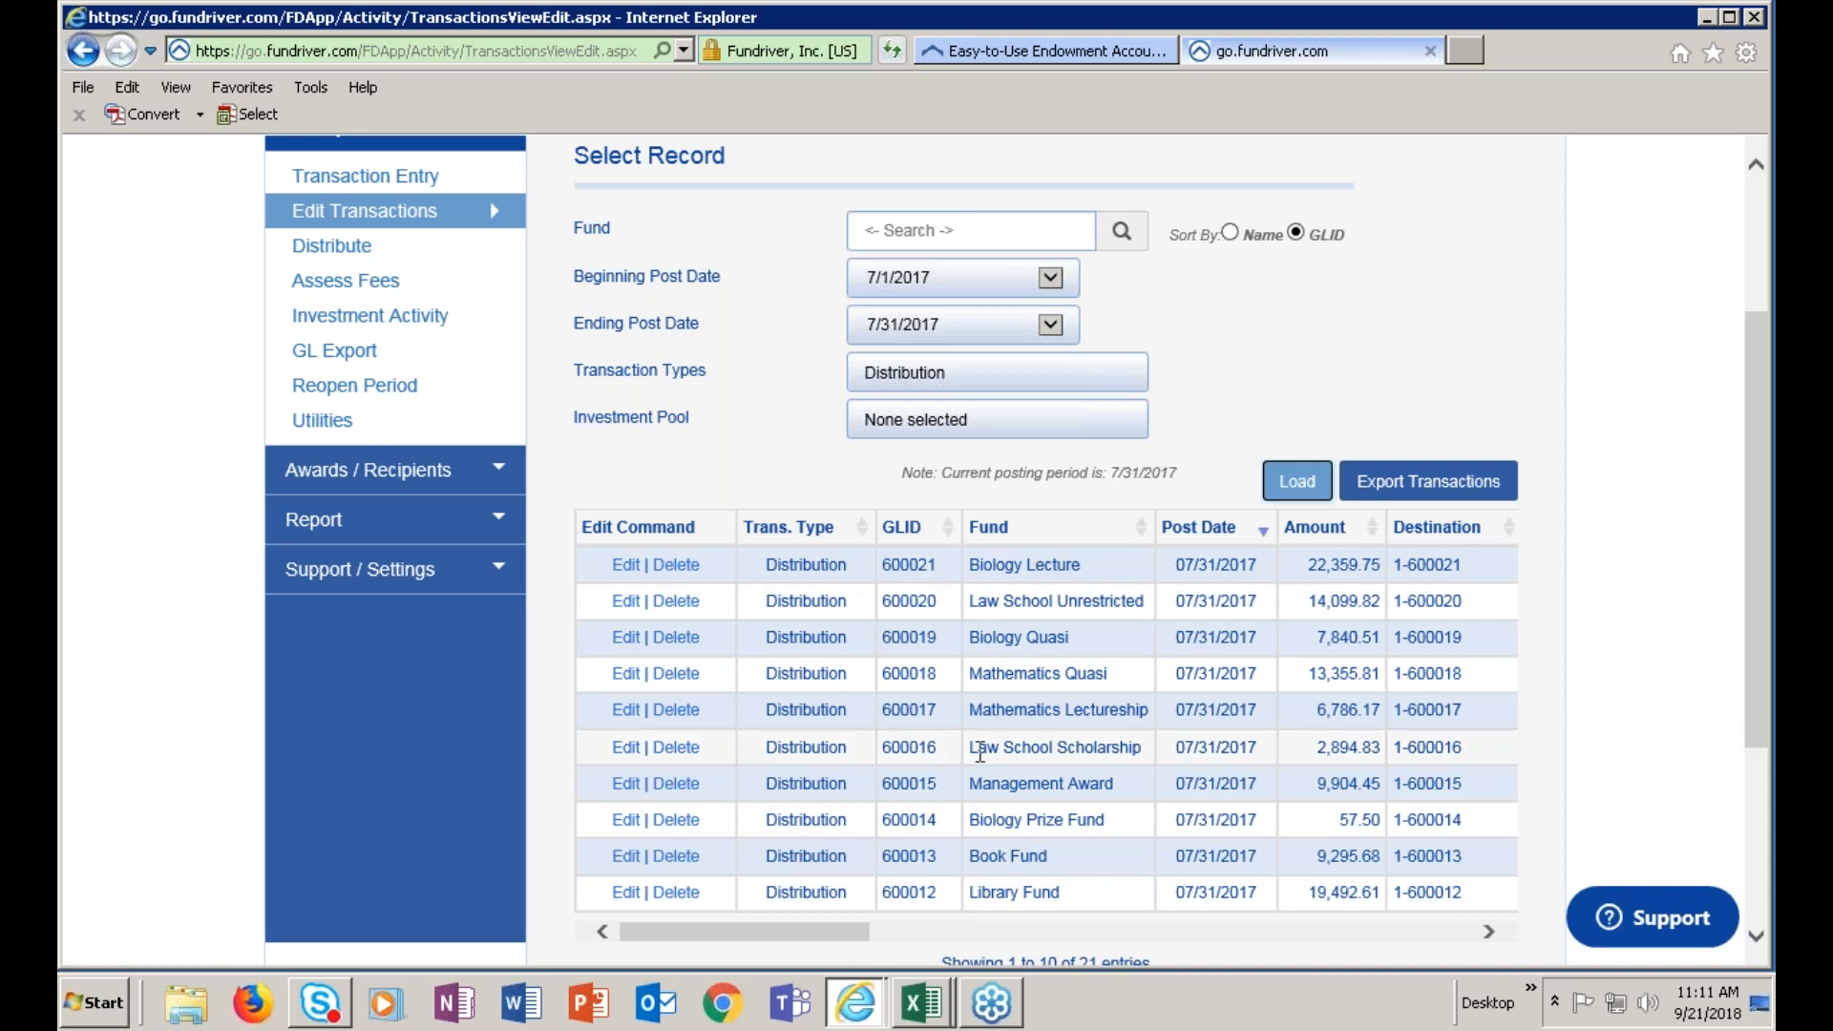
scroll(1006, 631, up, 3)
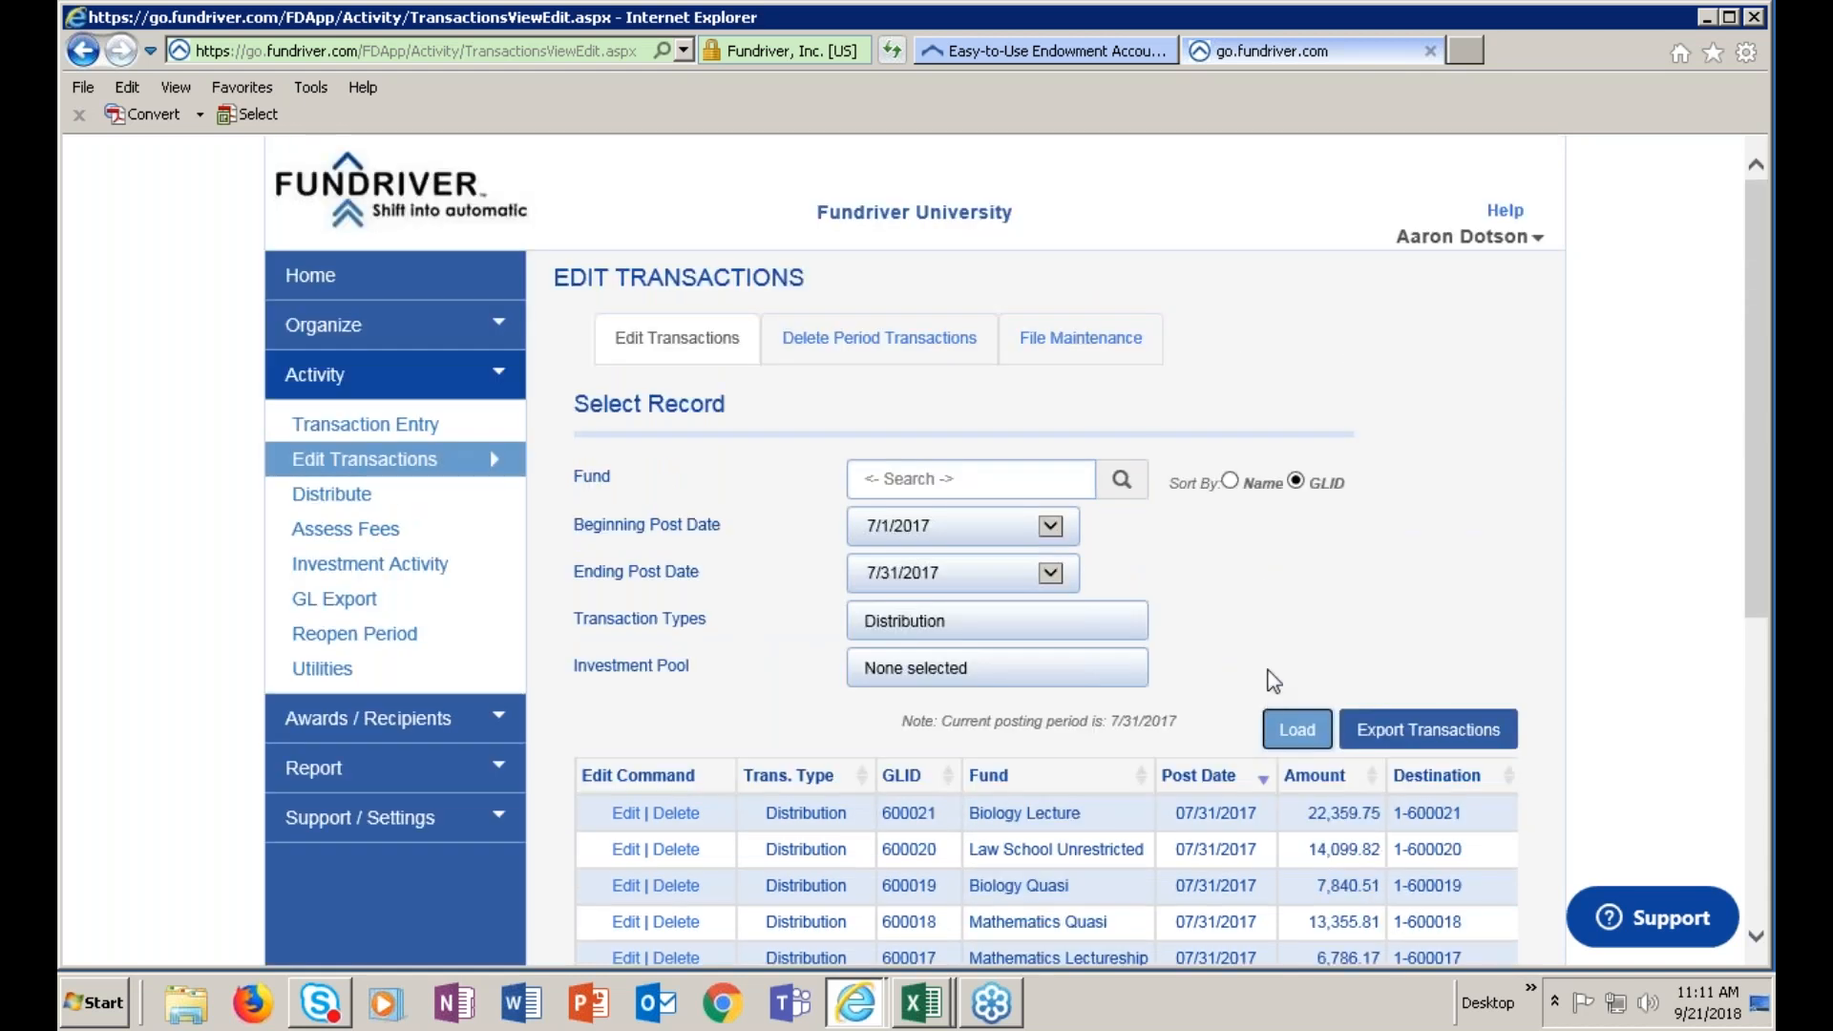
Reconcile the Endowment Investment Pool's investment activity for 7/31/2017 and review the distribution line and difference
click(404, 573)
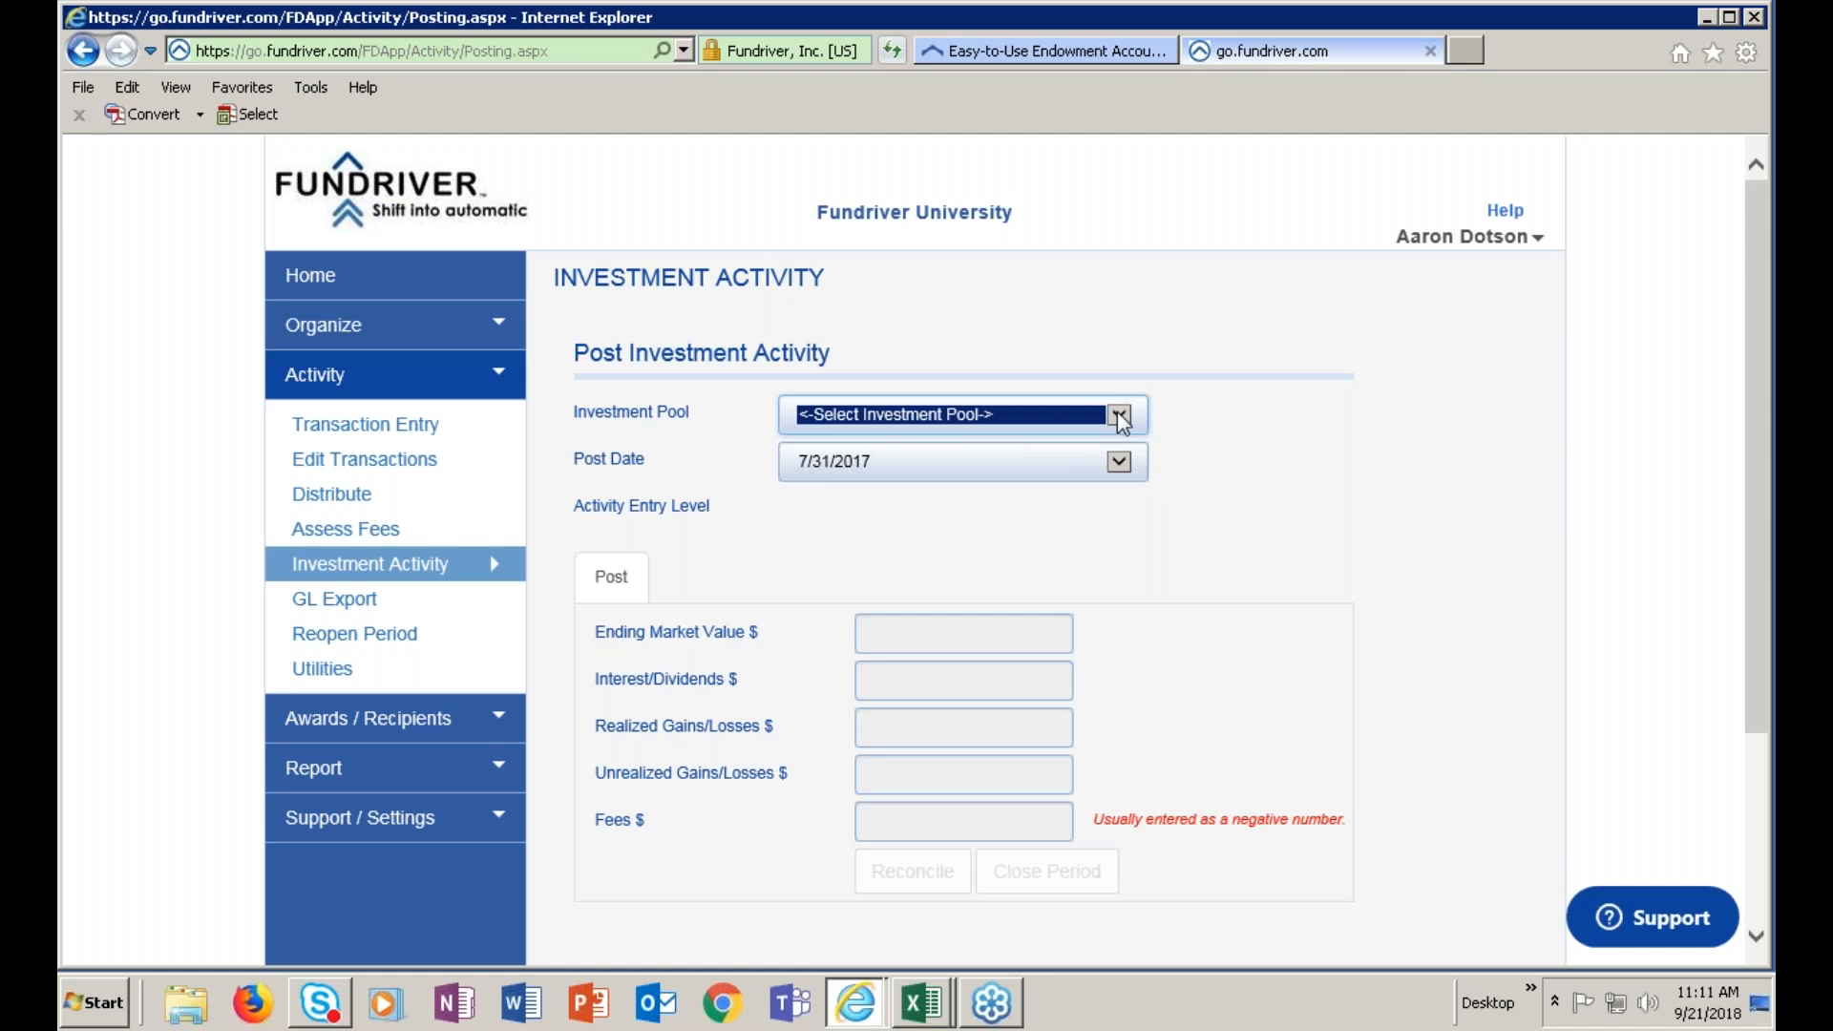
click(1122, 423)
click(1031, 454)
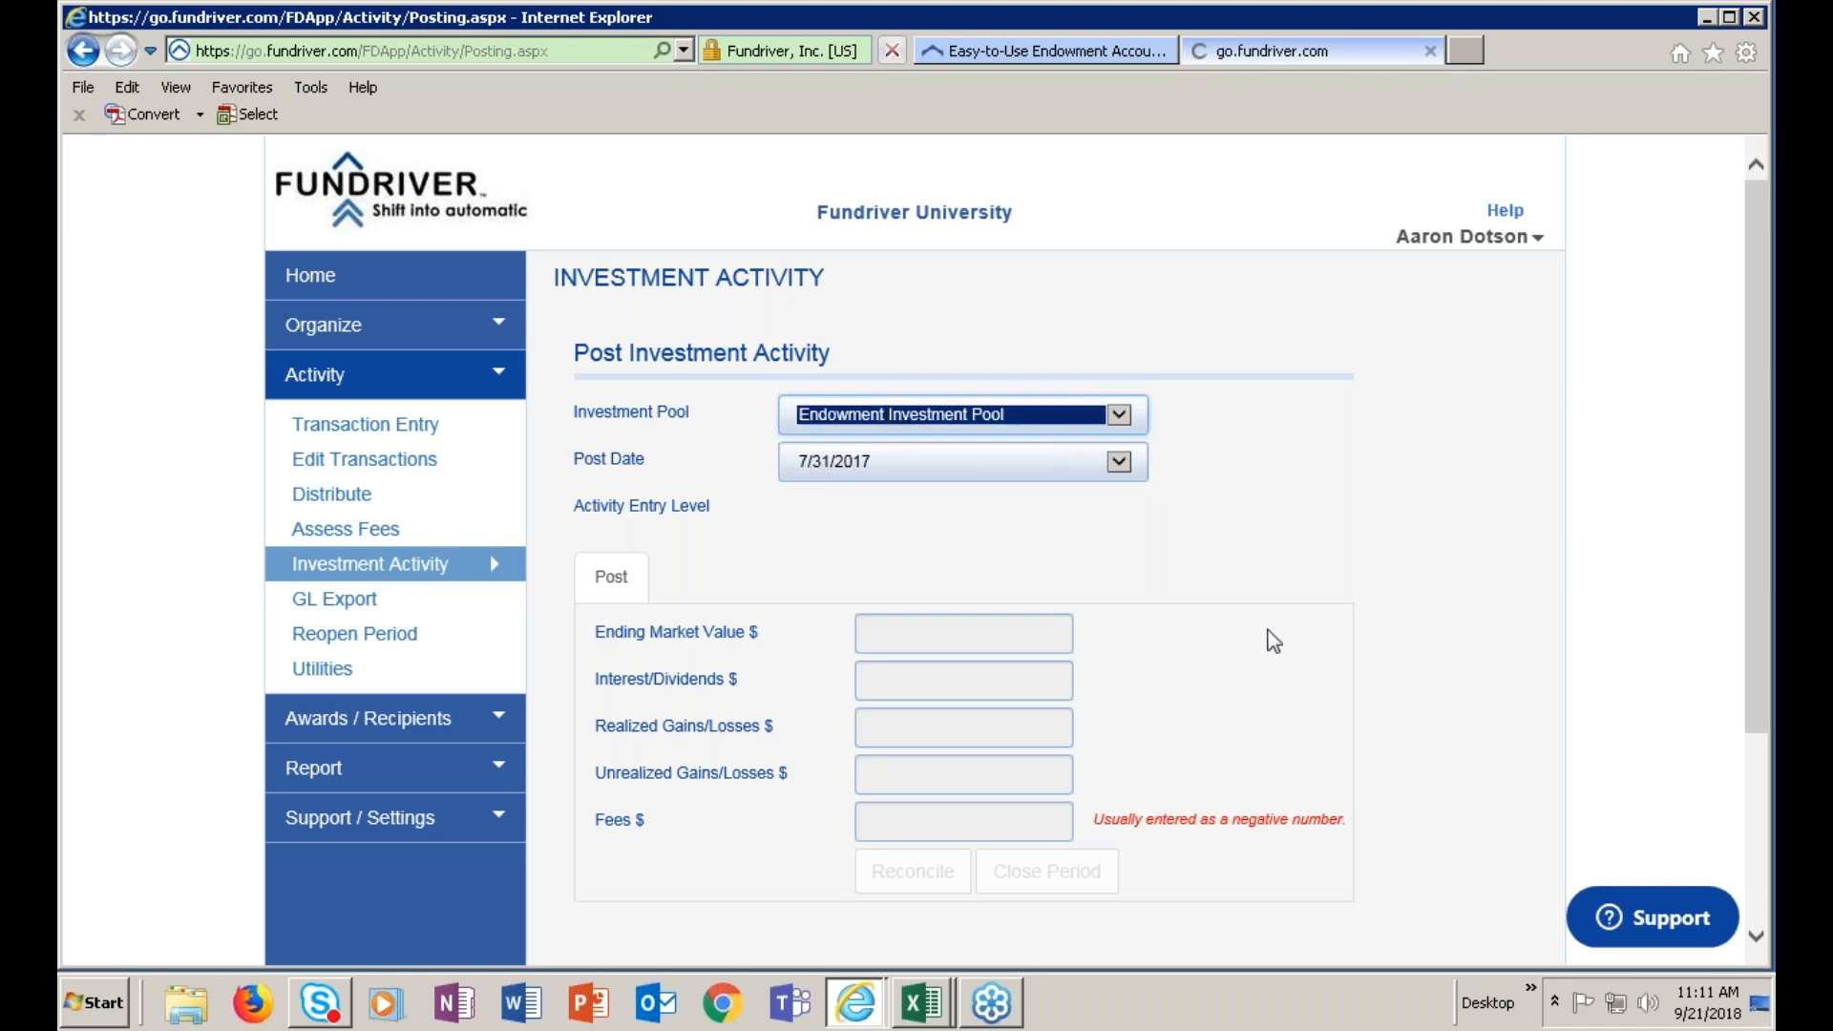
scroll(1289, 620, down, 3)
click(907, 594)
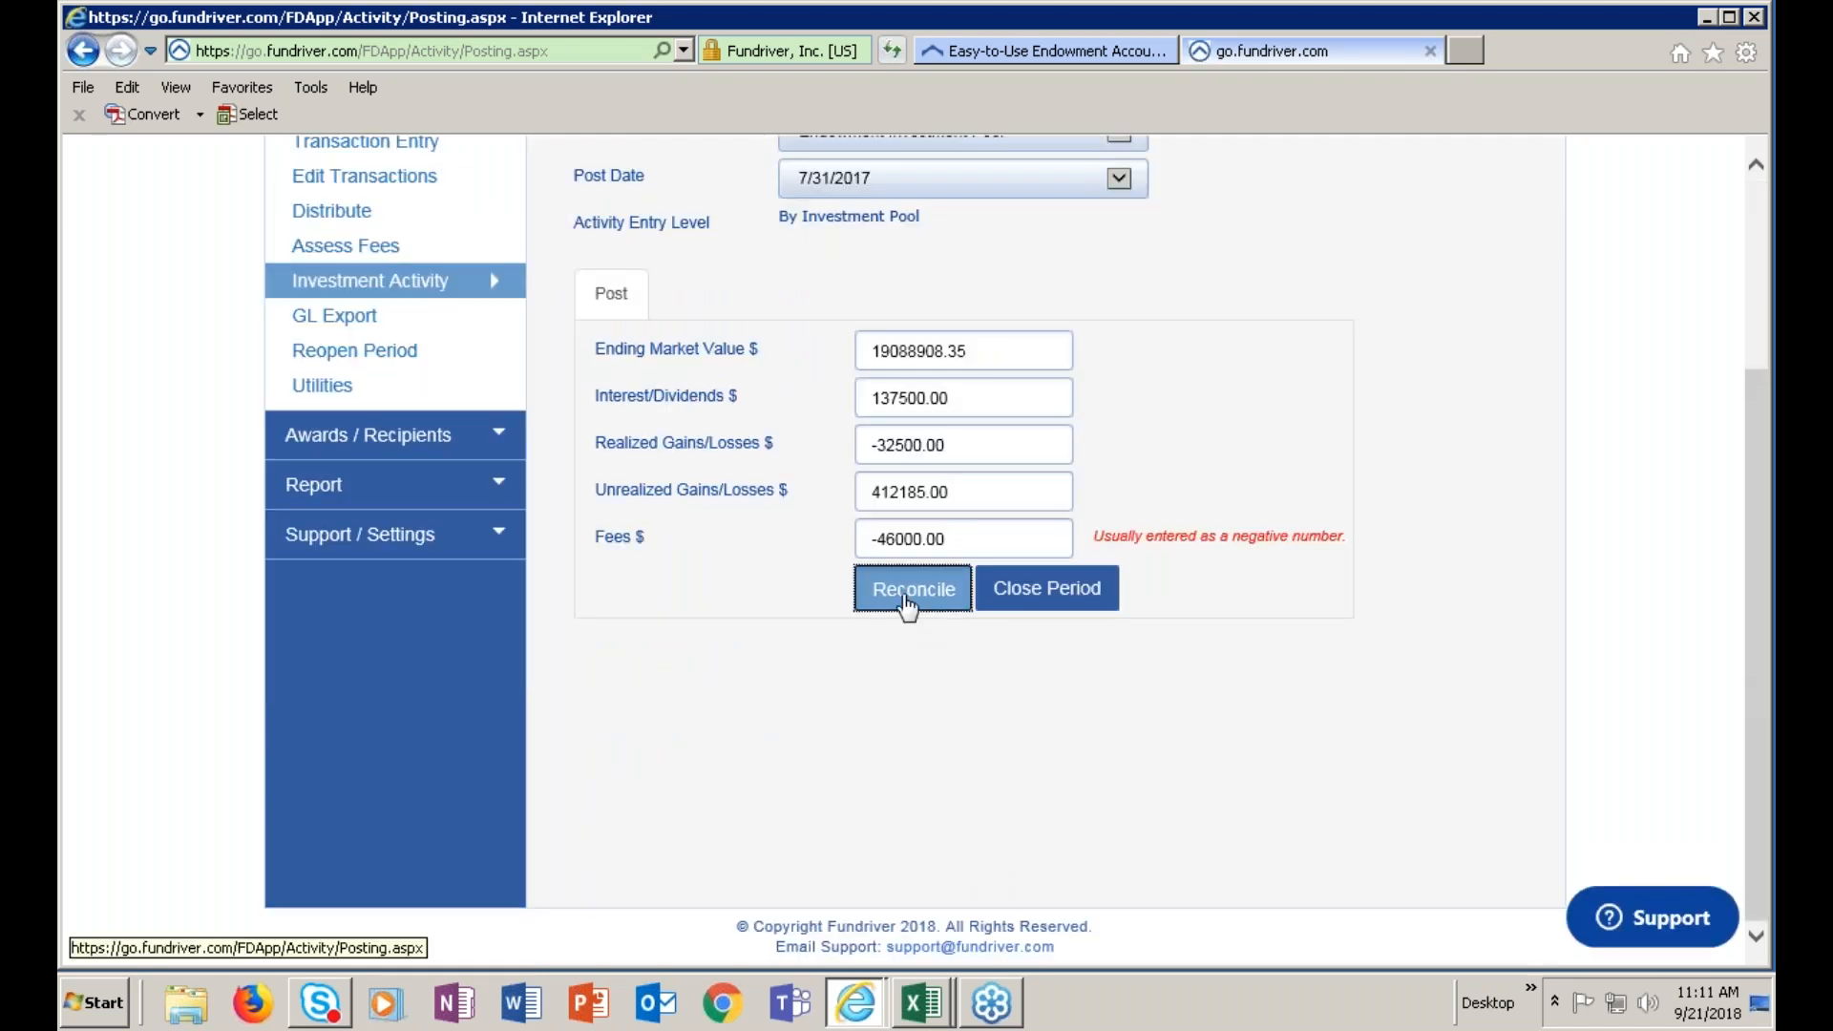
scroll(1438, 646, down, 3)
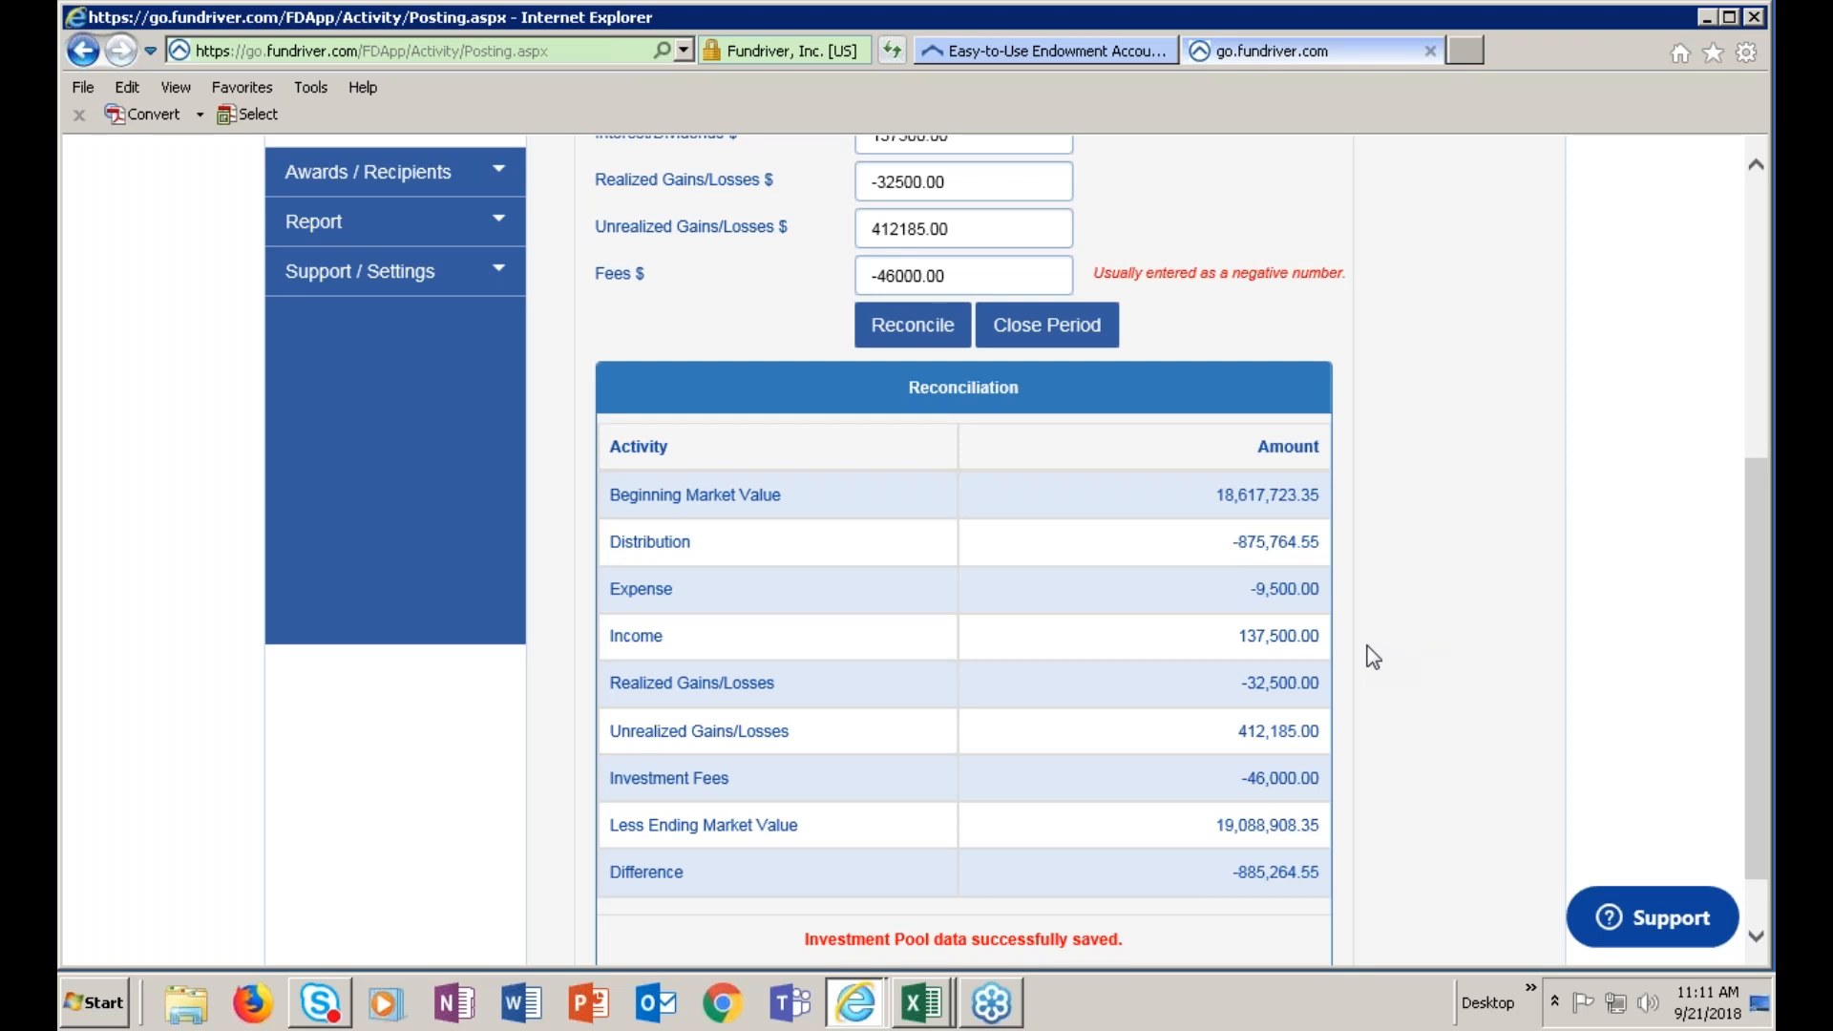
Return to the home page and reopen the Closing Process Checklist
scroll(1364, 636, up, 5)
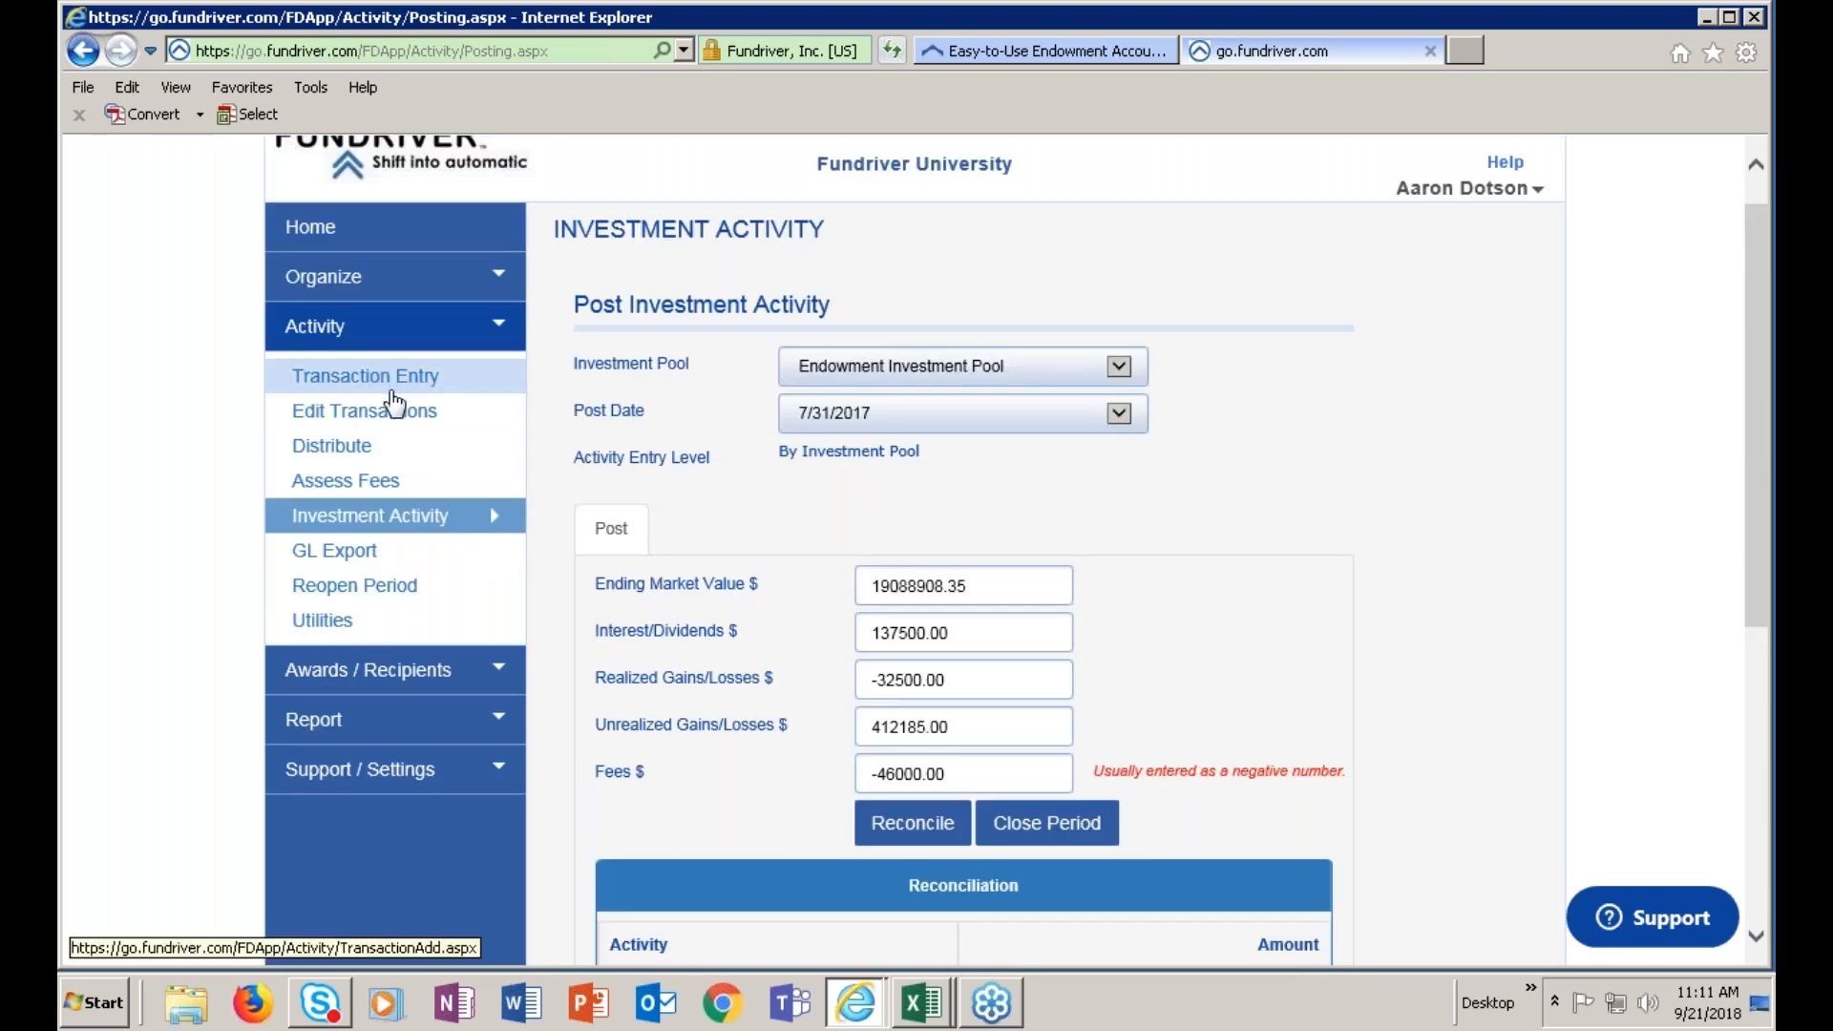
click(326, 239)
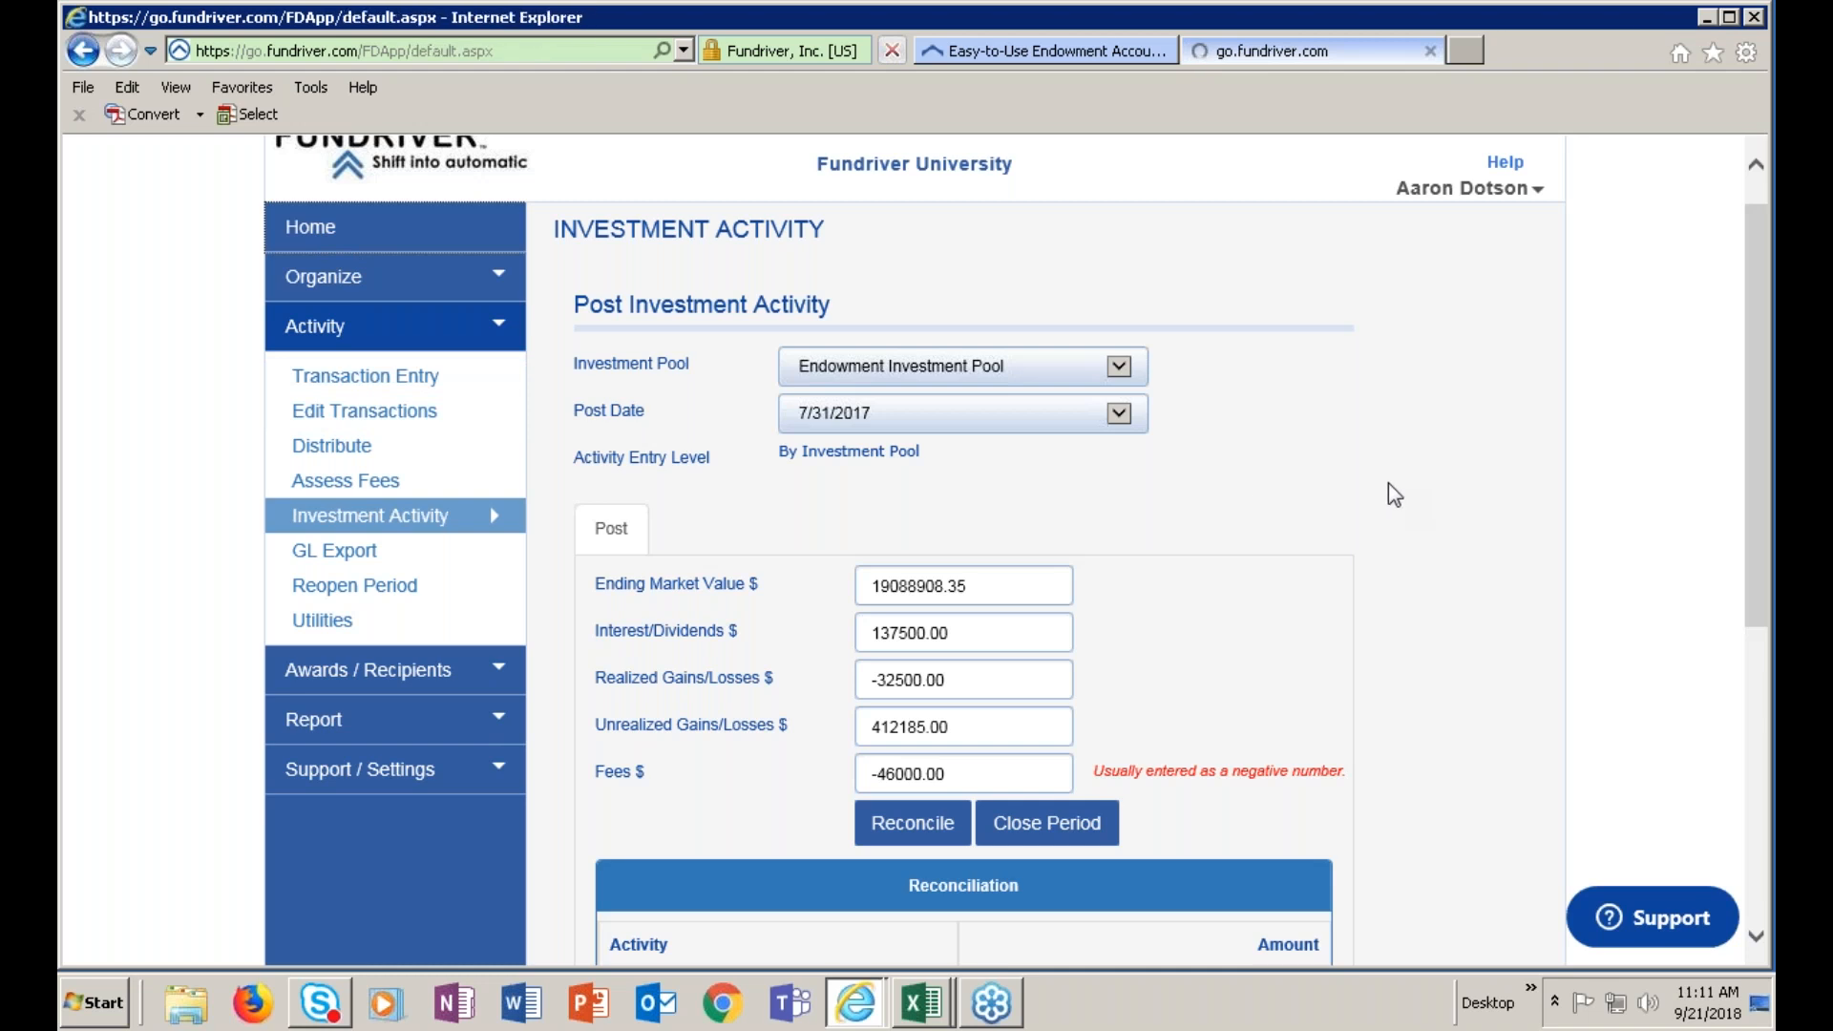
scroll(1597, 678, down, 5)
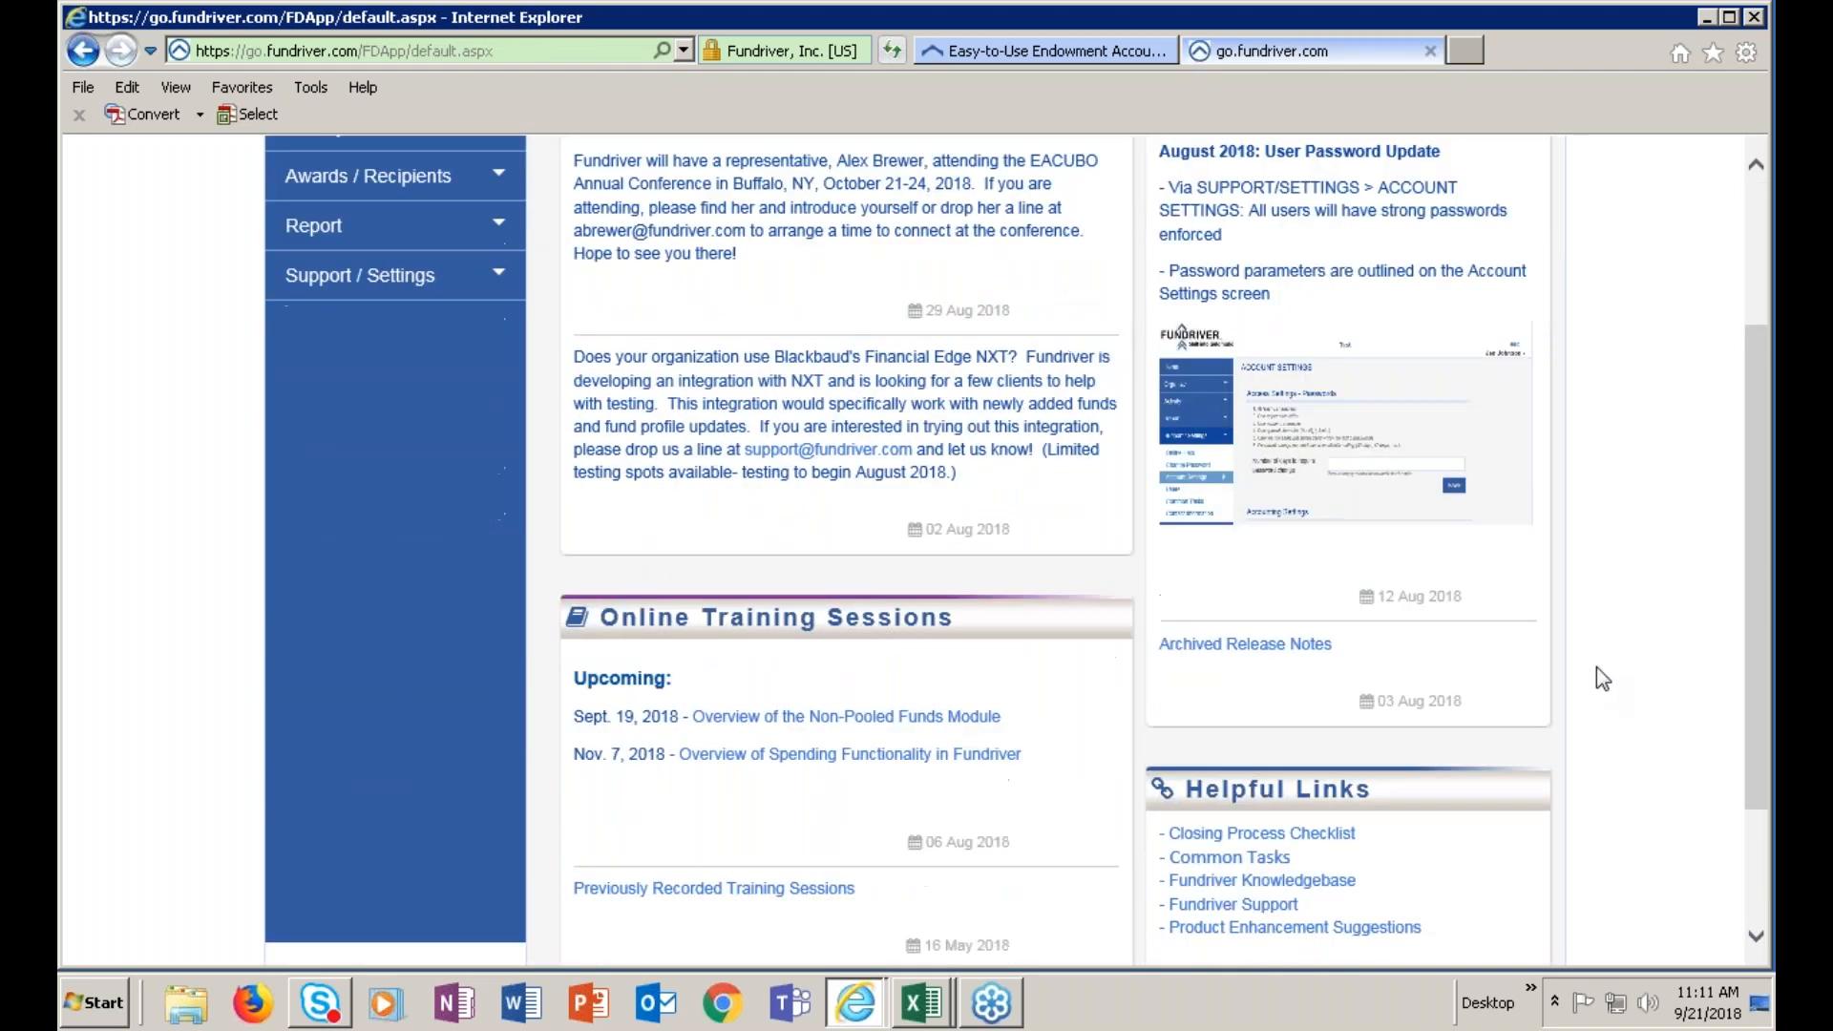
click(1327, 644)
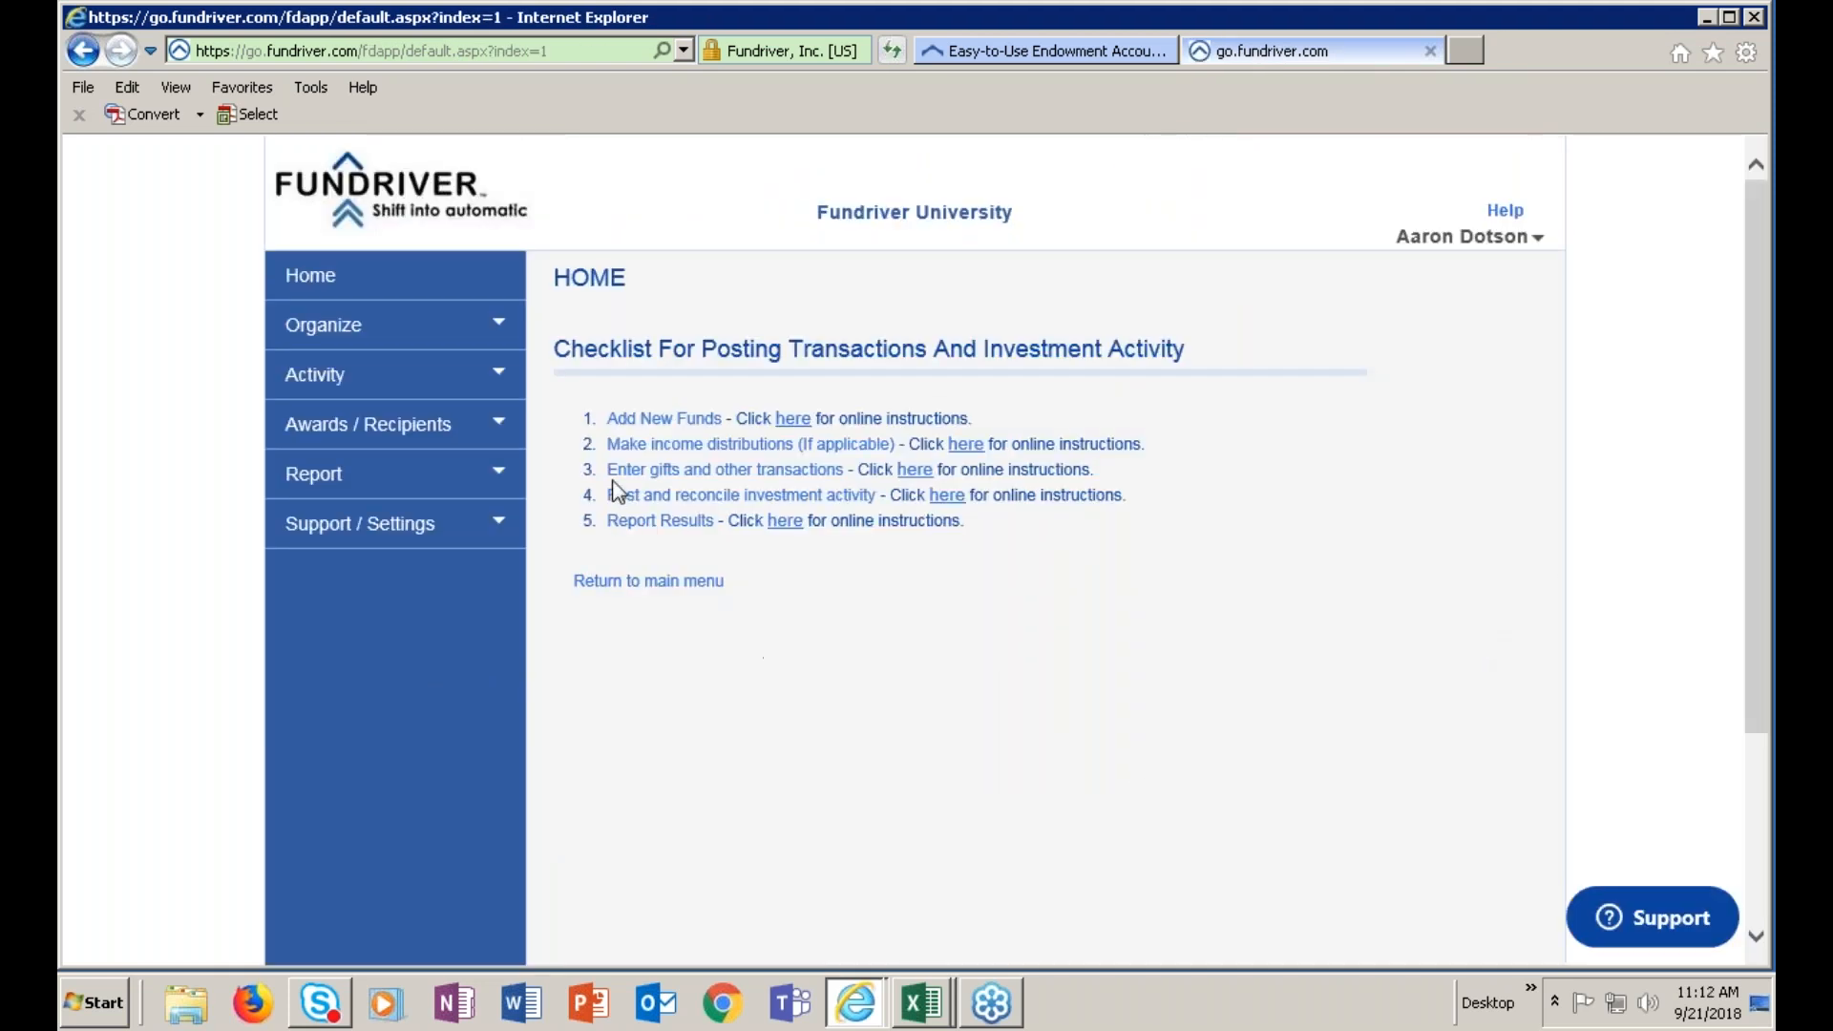
Open gift and transaction entry from the checklist and start a Gift transaction with an amount of 5000
click(729, 475)
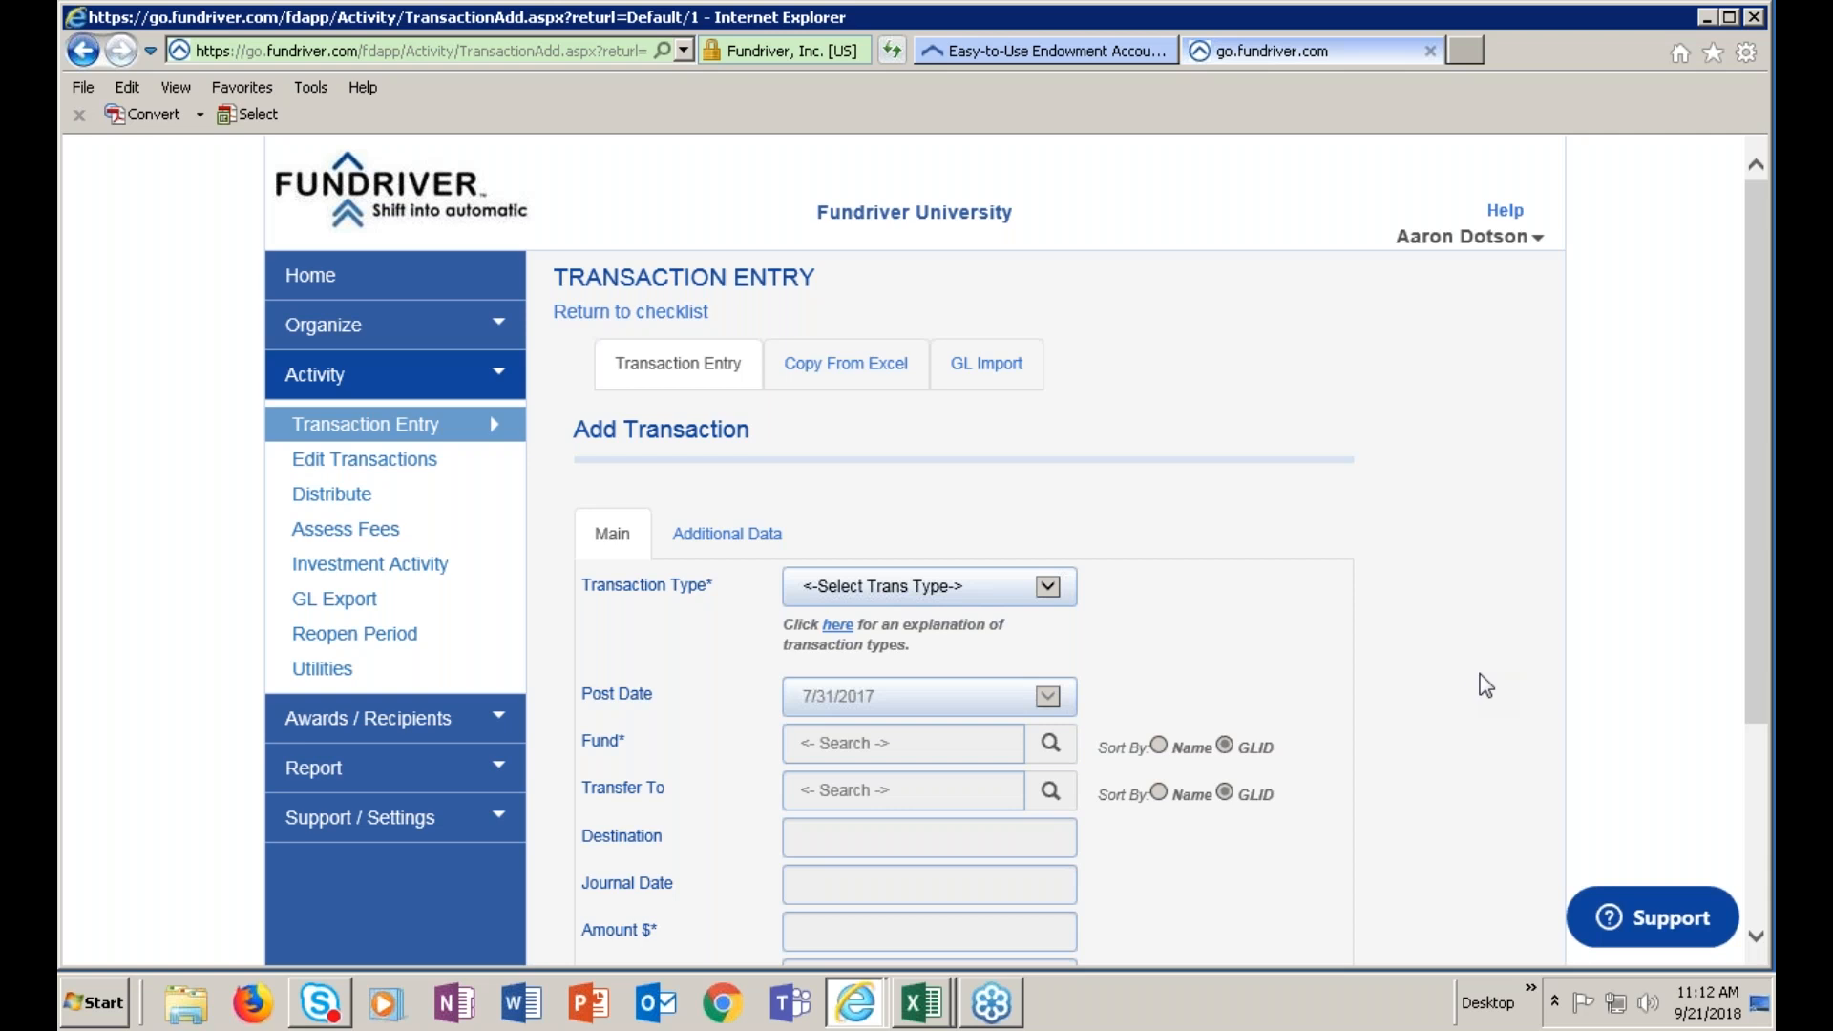
scroll(1581, 566, down, 3)
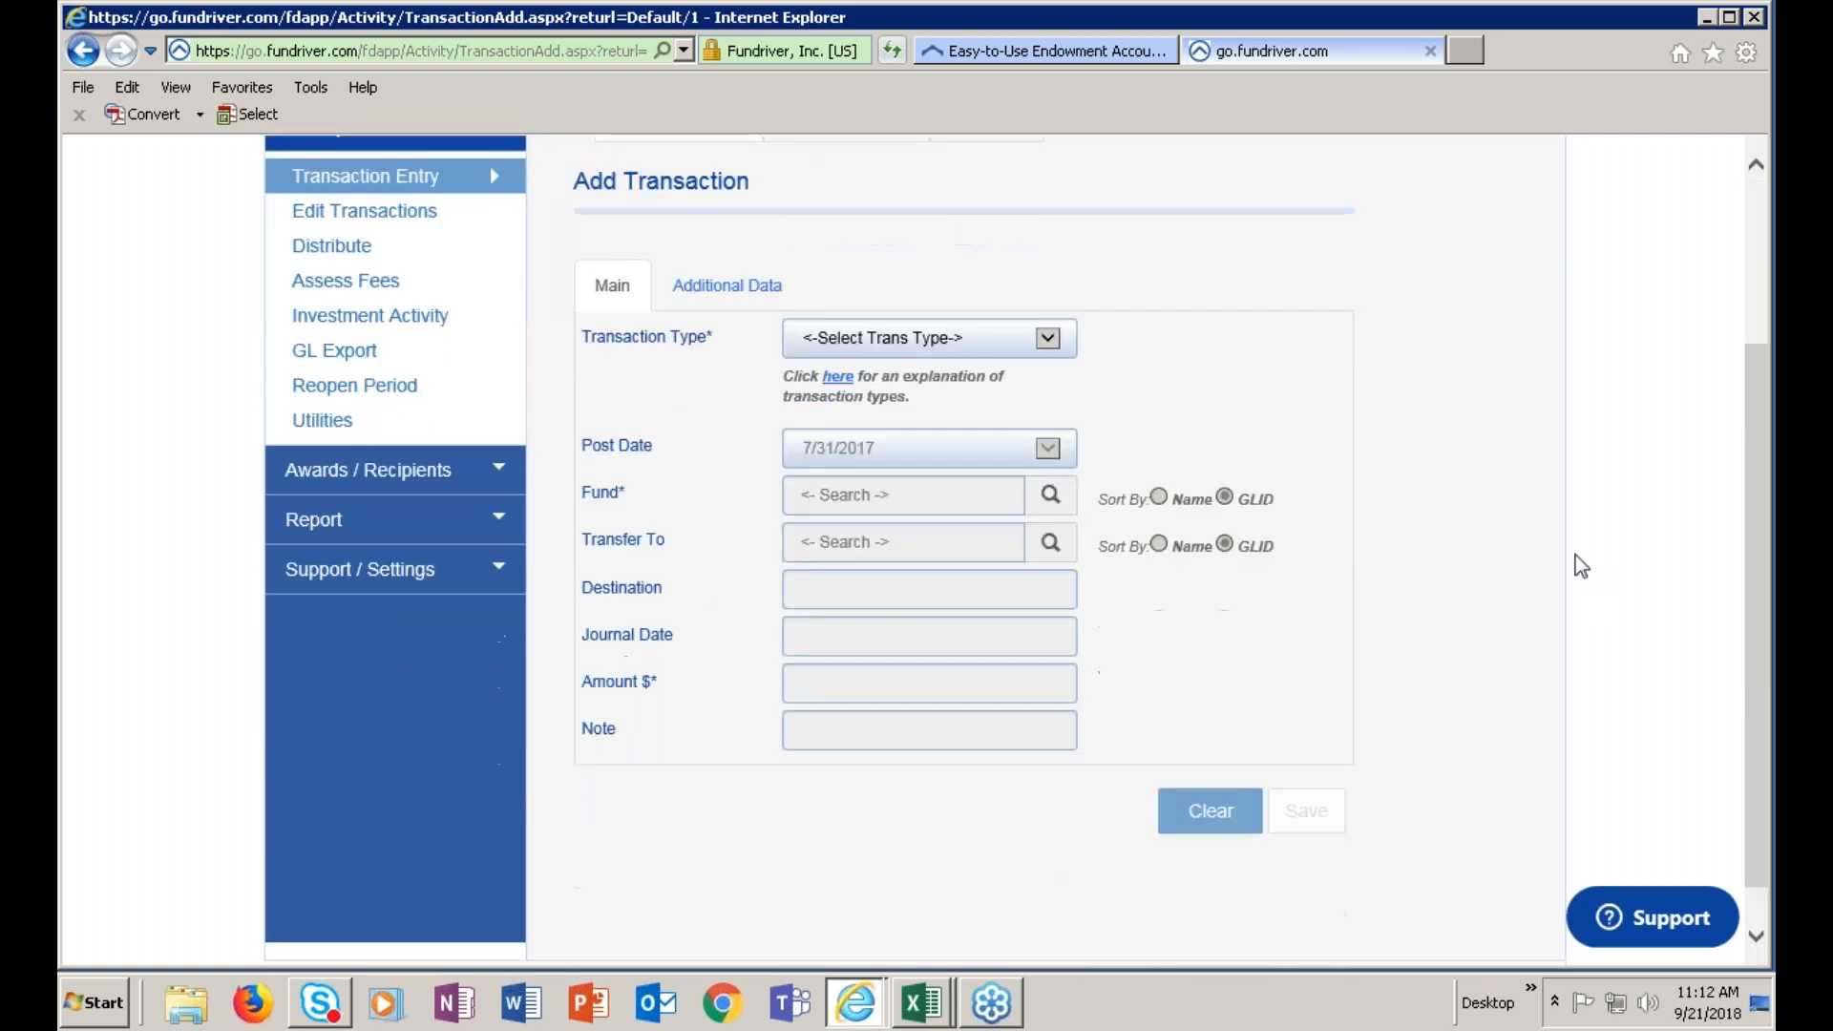
scroll(1547, 534, up, 2)
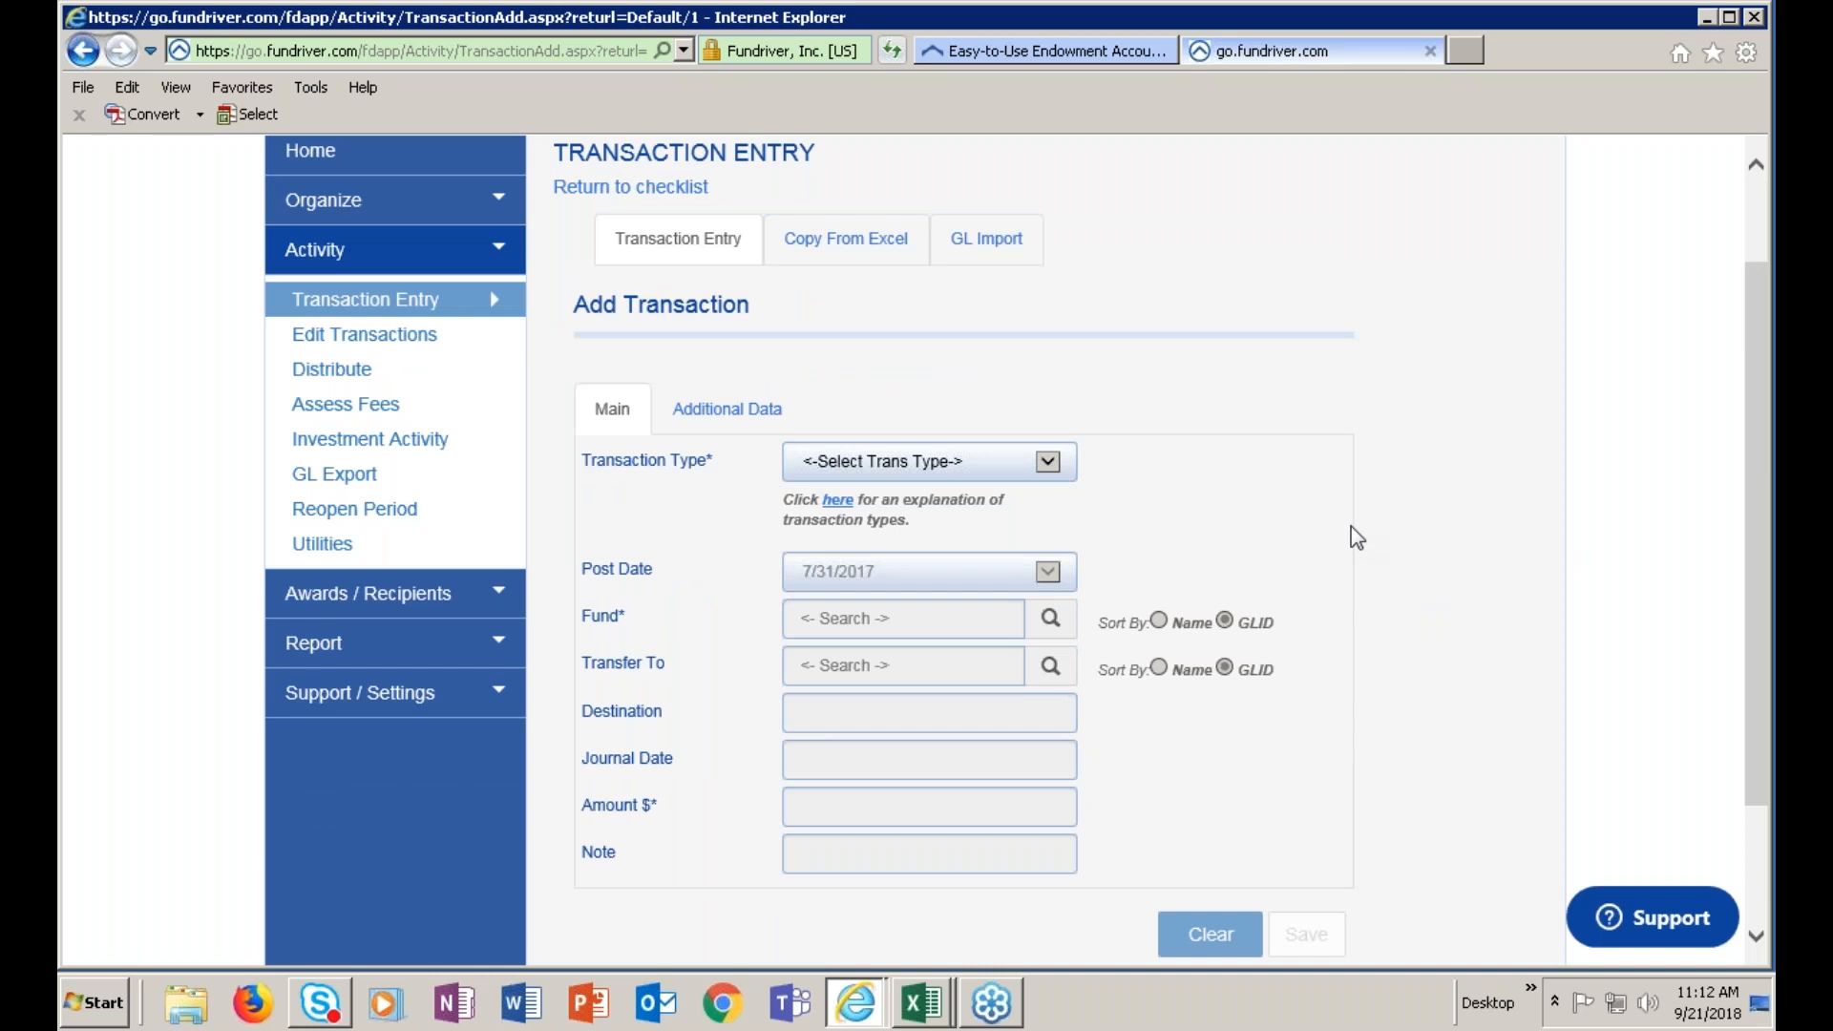
click(1049, 467)
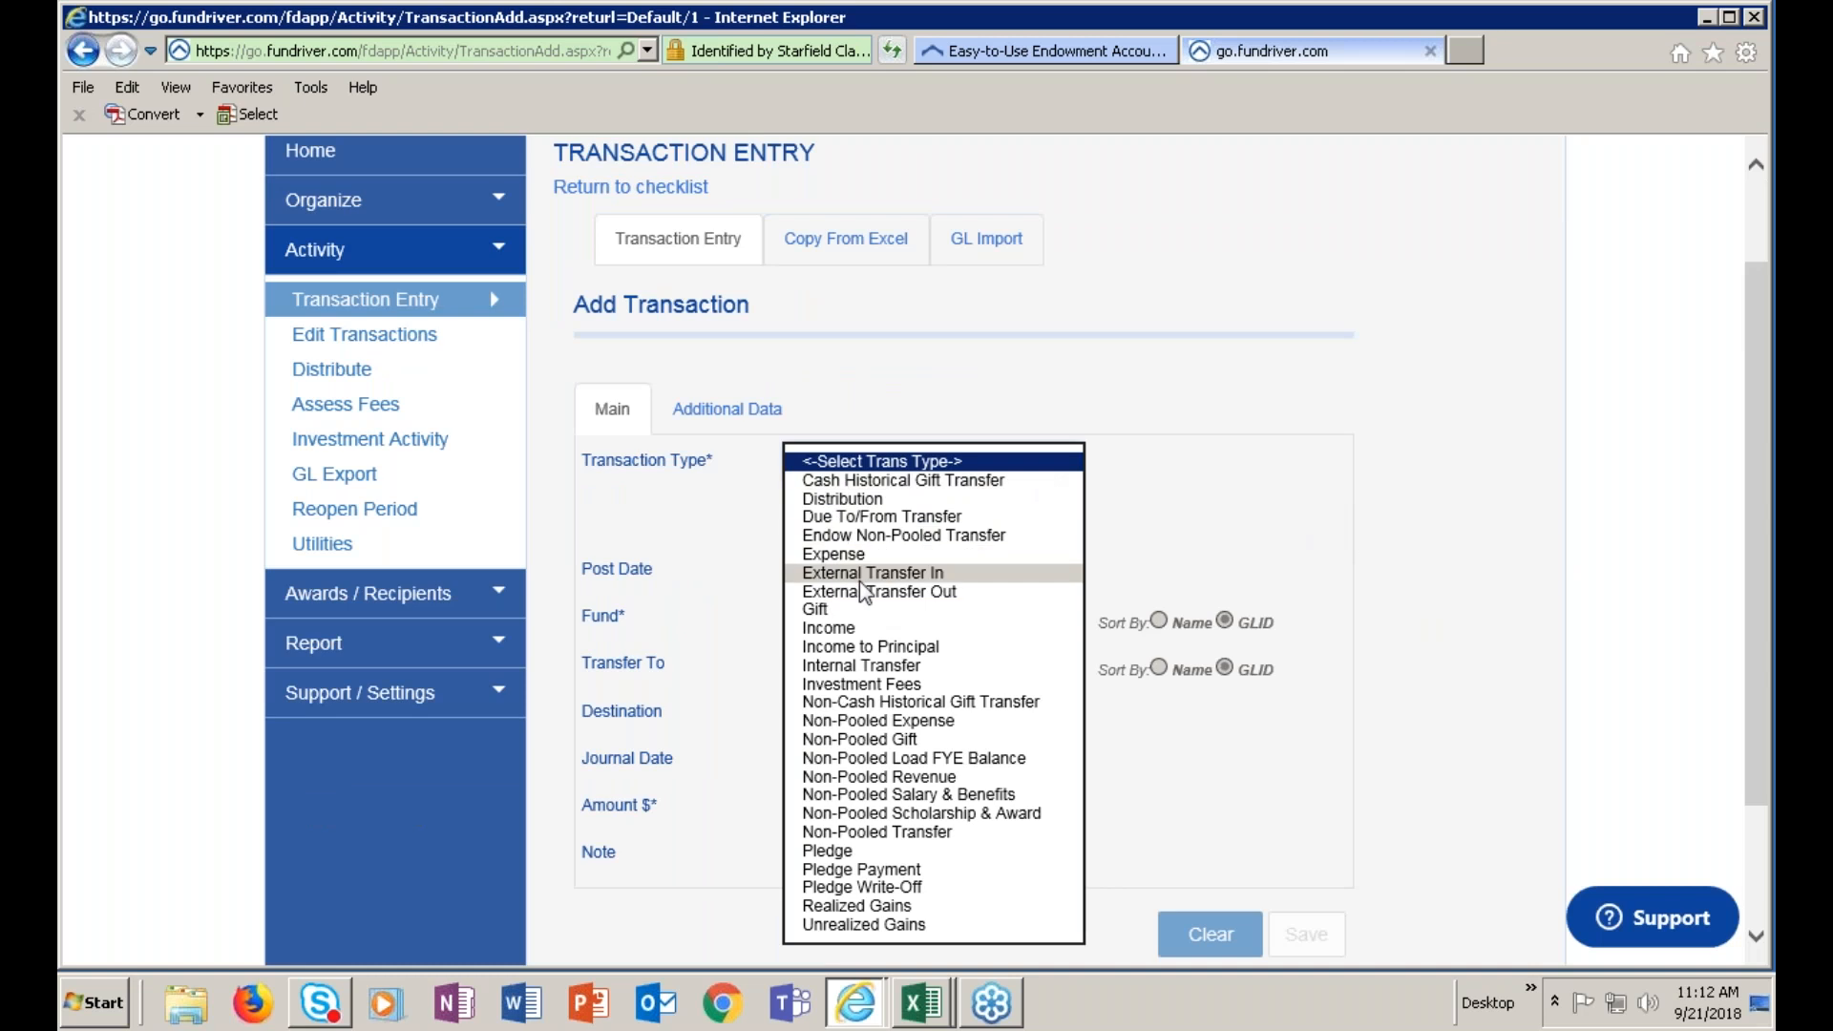
click(853, 611)
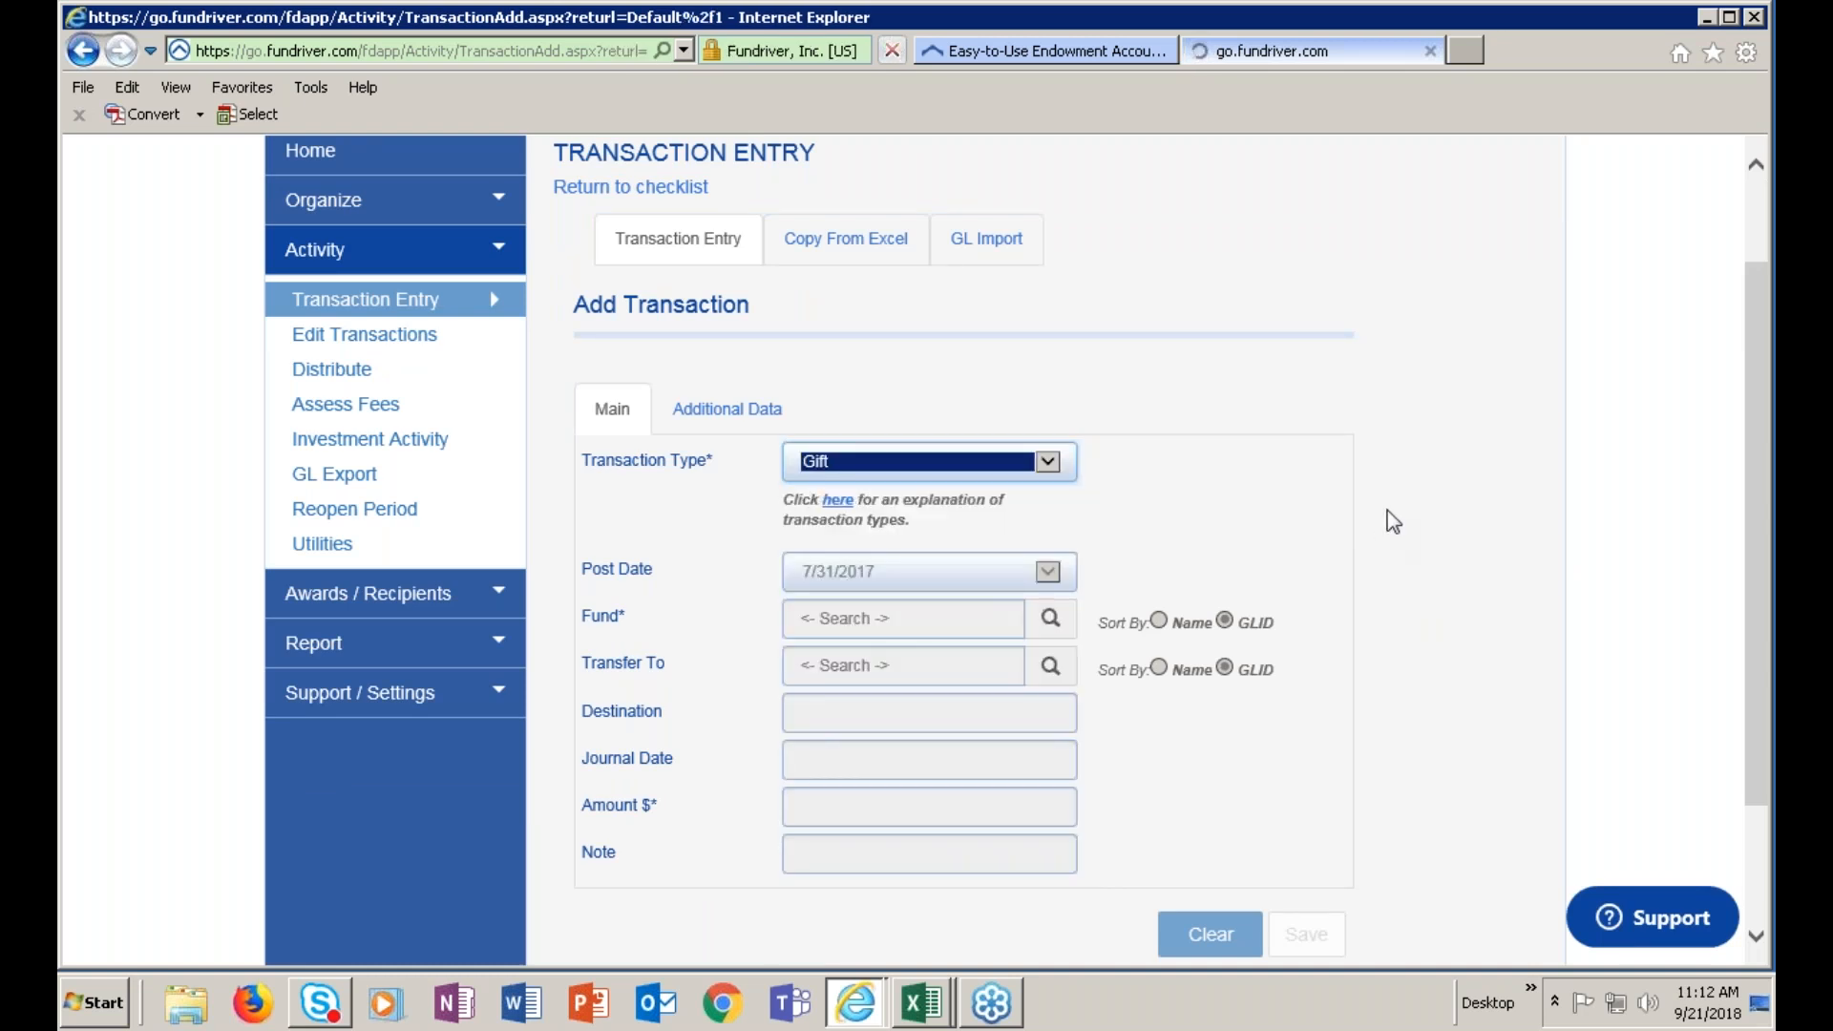
scroll(1005, 769, down, 3)
click(856, 676)
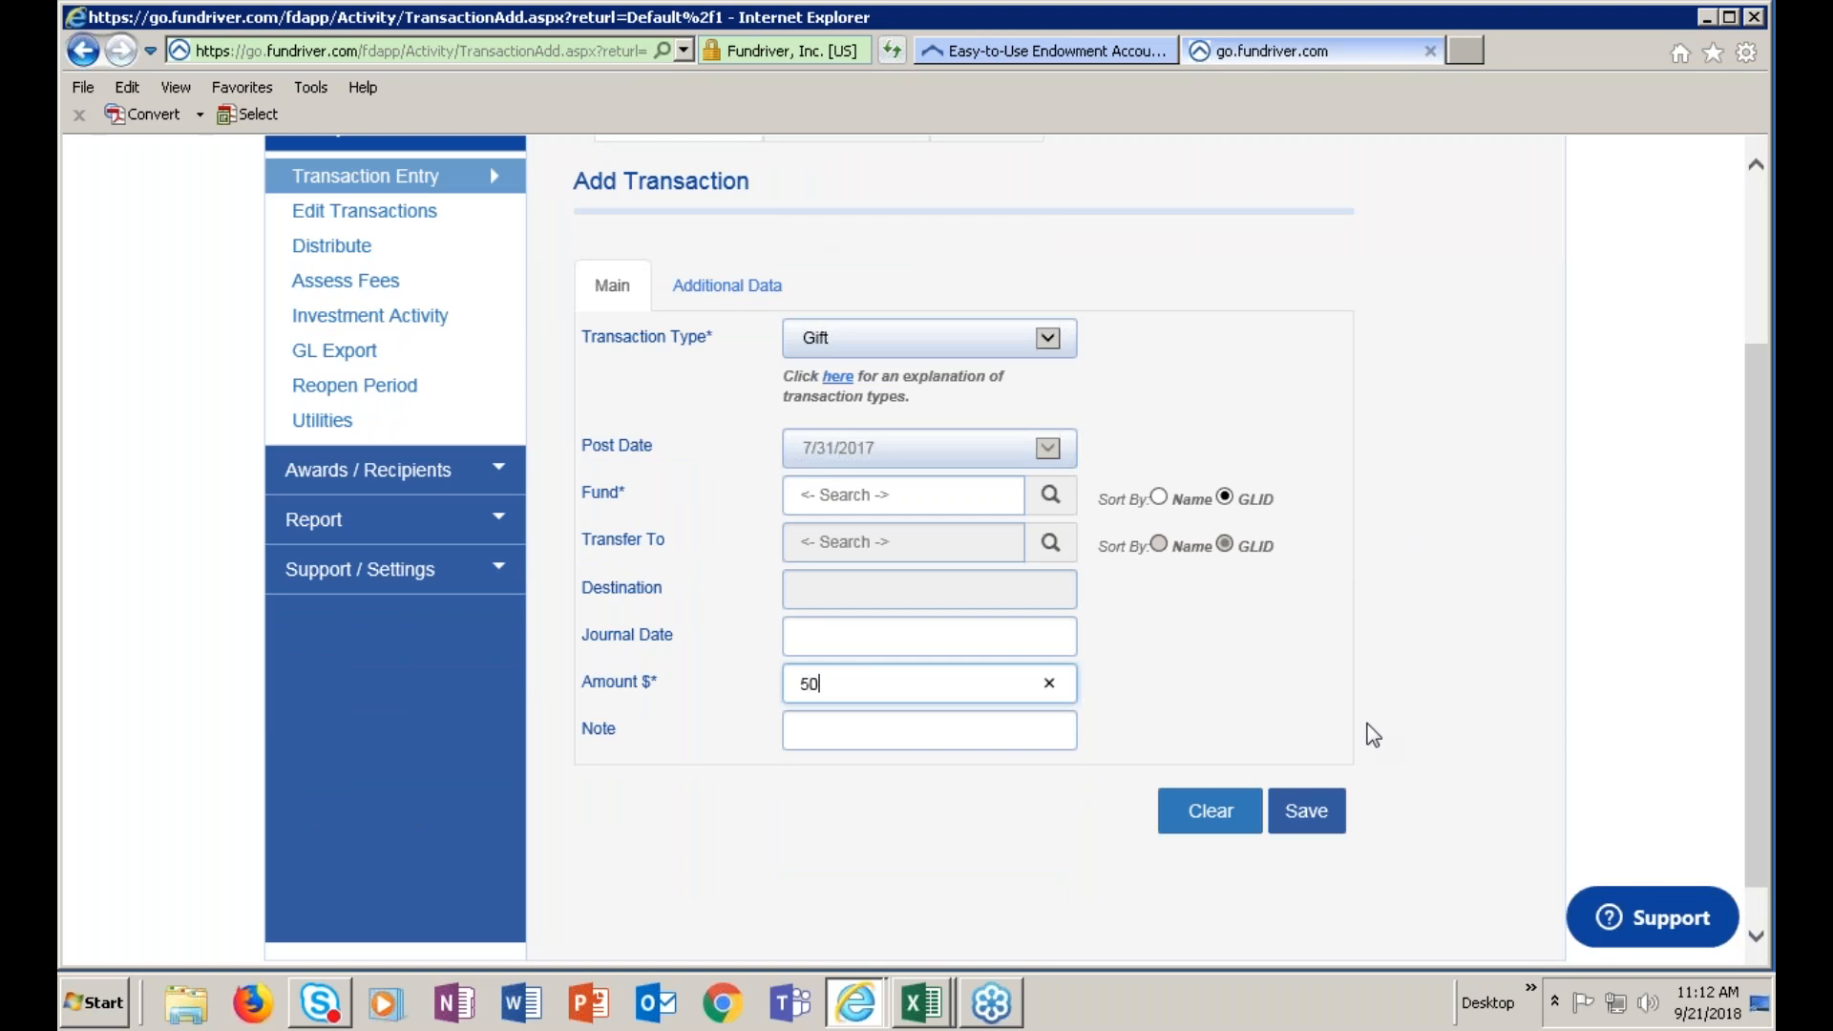
Search the funds for "ann", assign the gift to the Annual Fund, and save the transaction
click(953, 498)
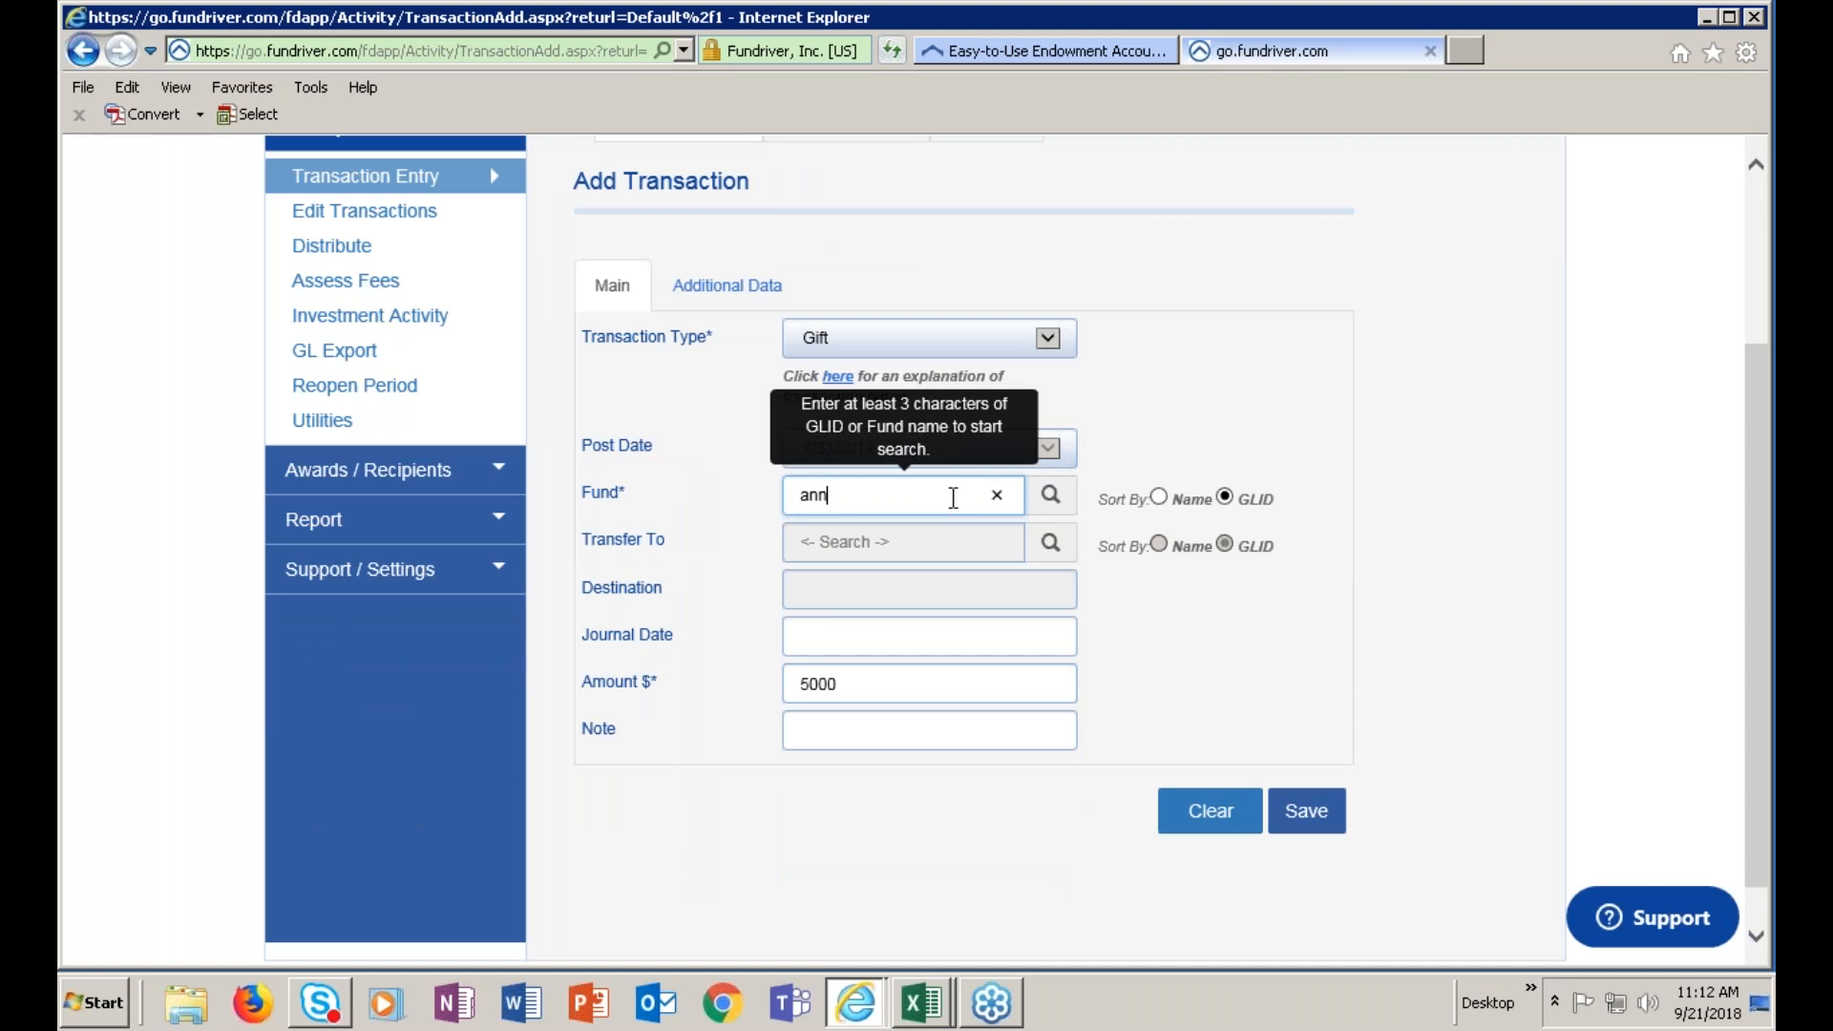
text(ann)
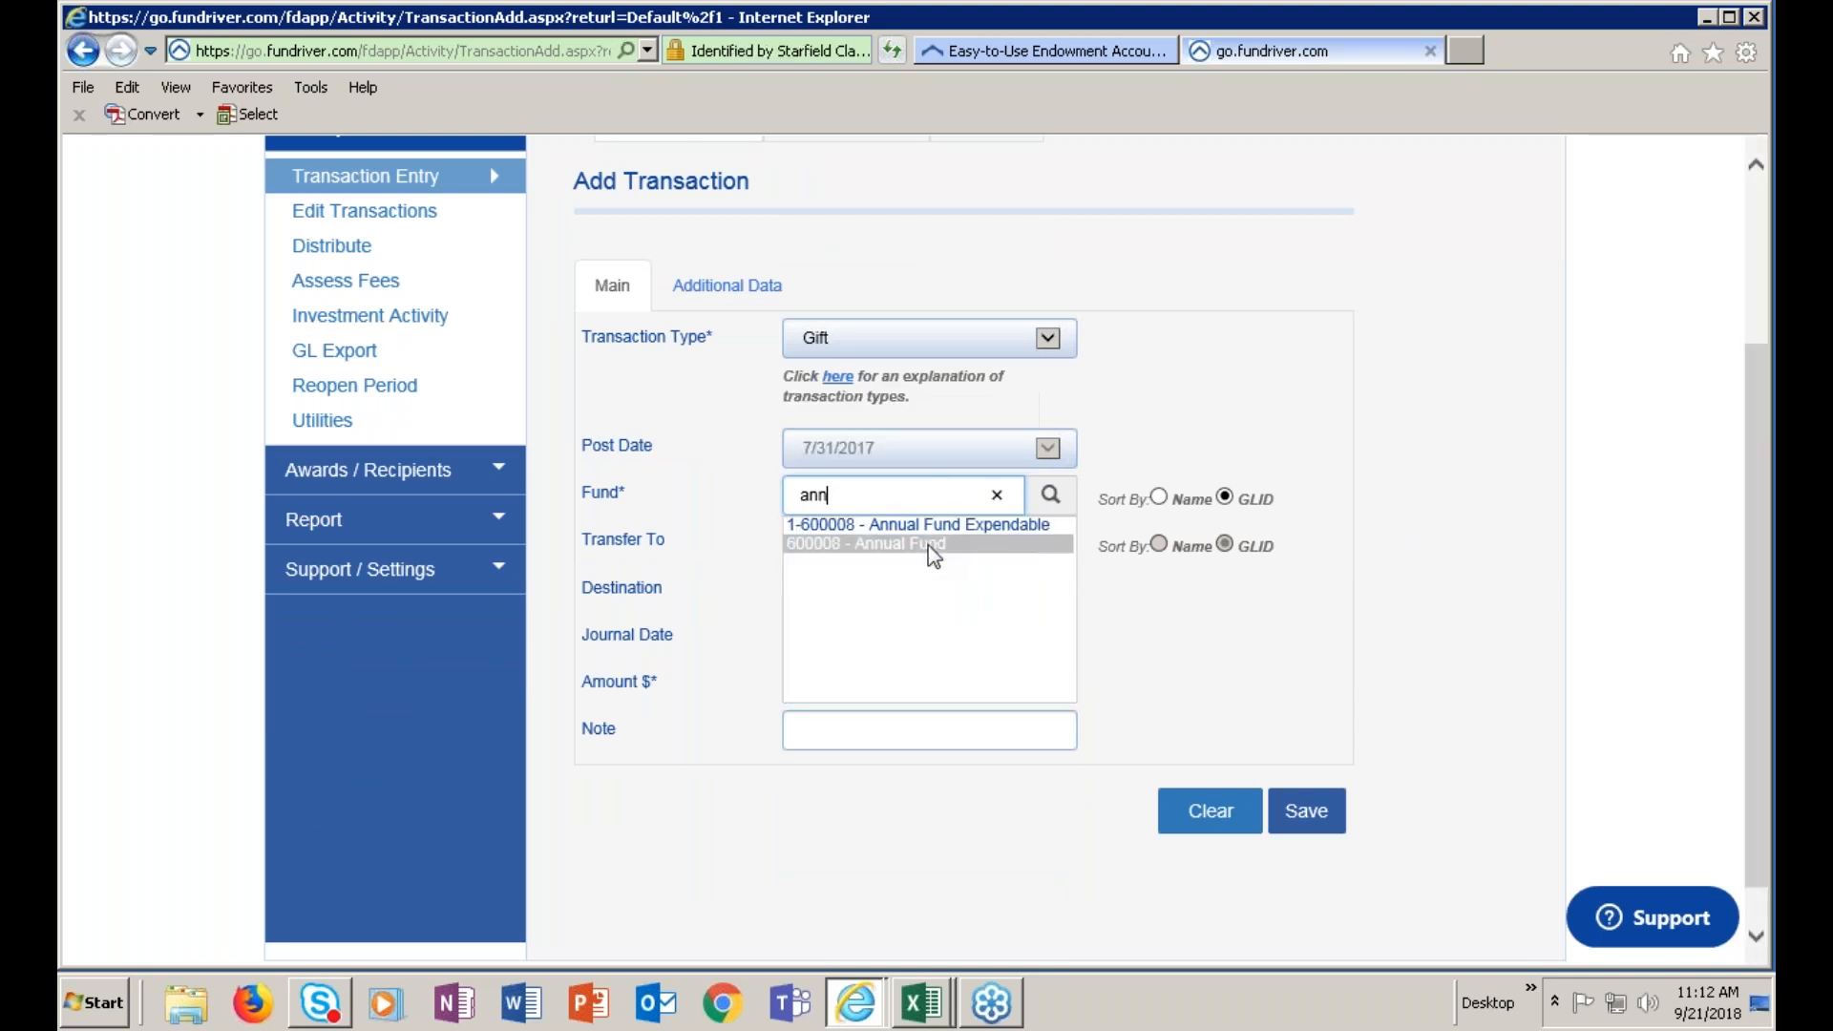
click(925, 544)
key(Return)
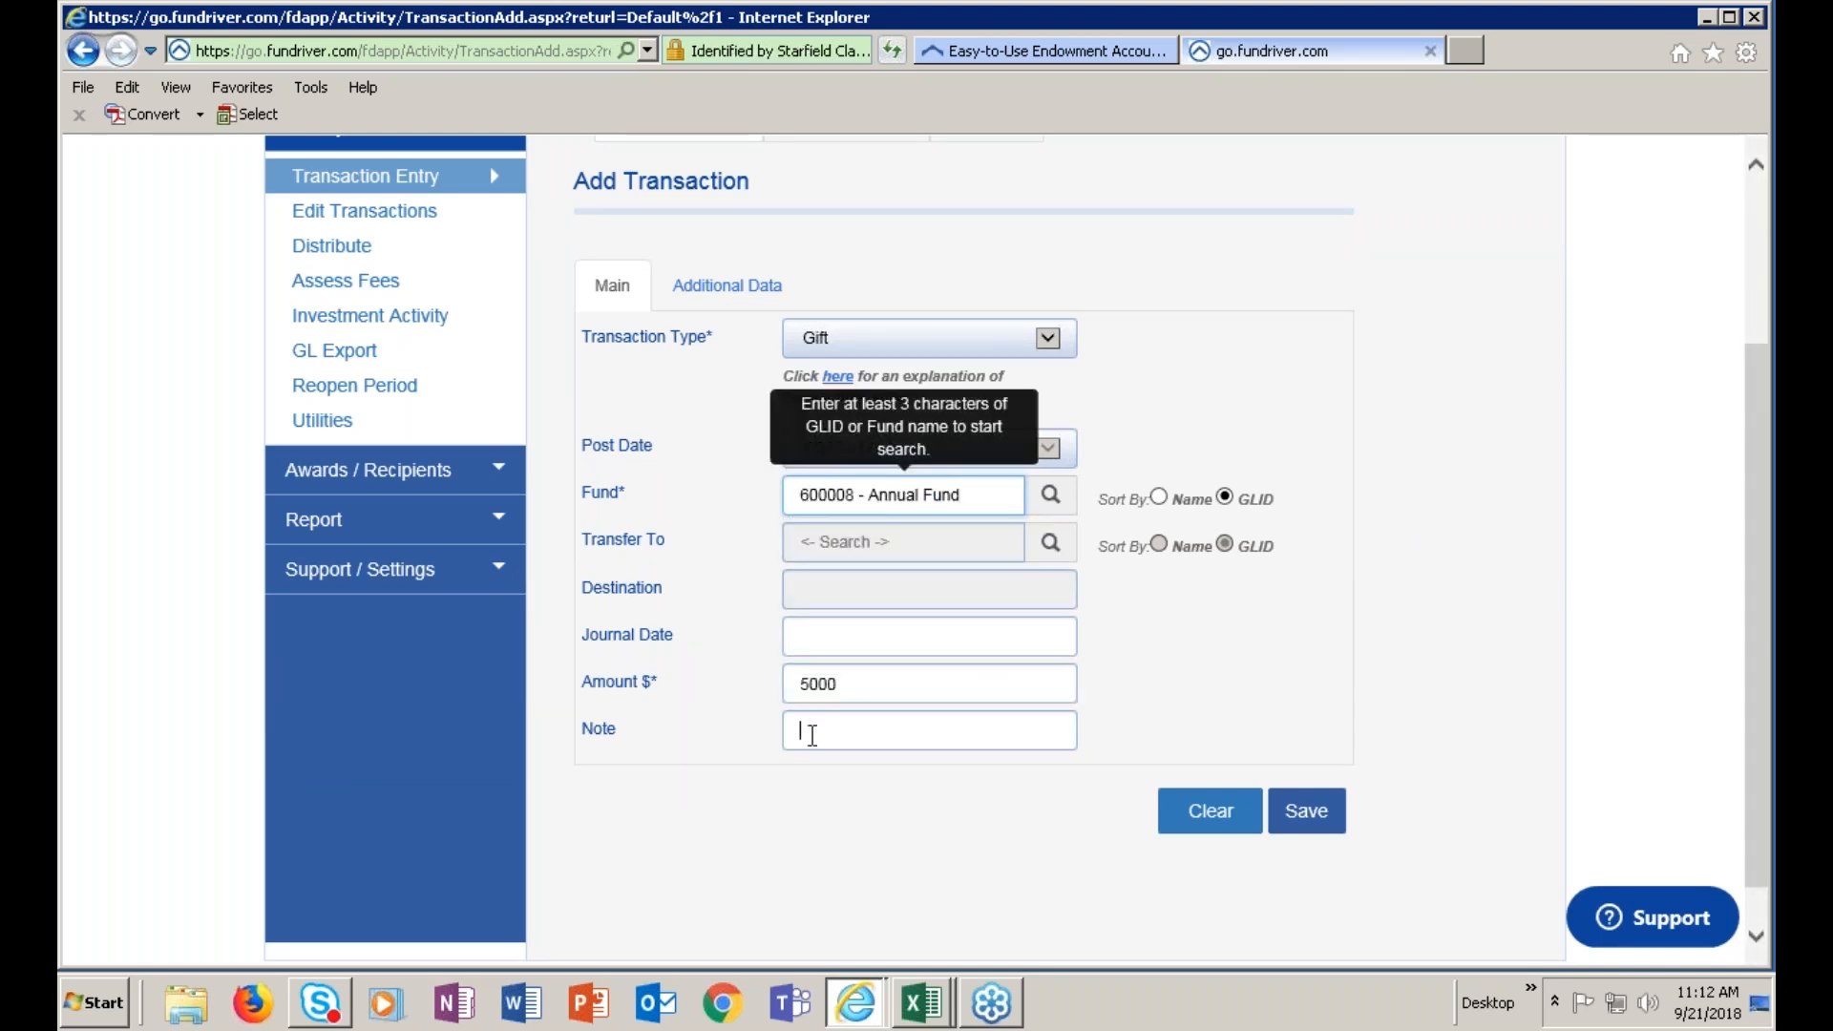
click(807, 731)
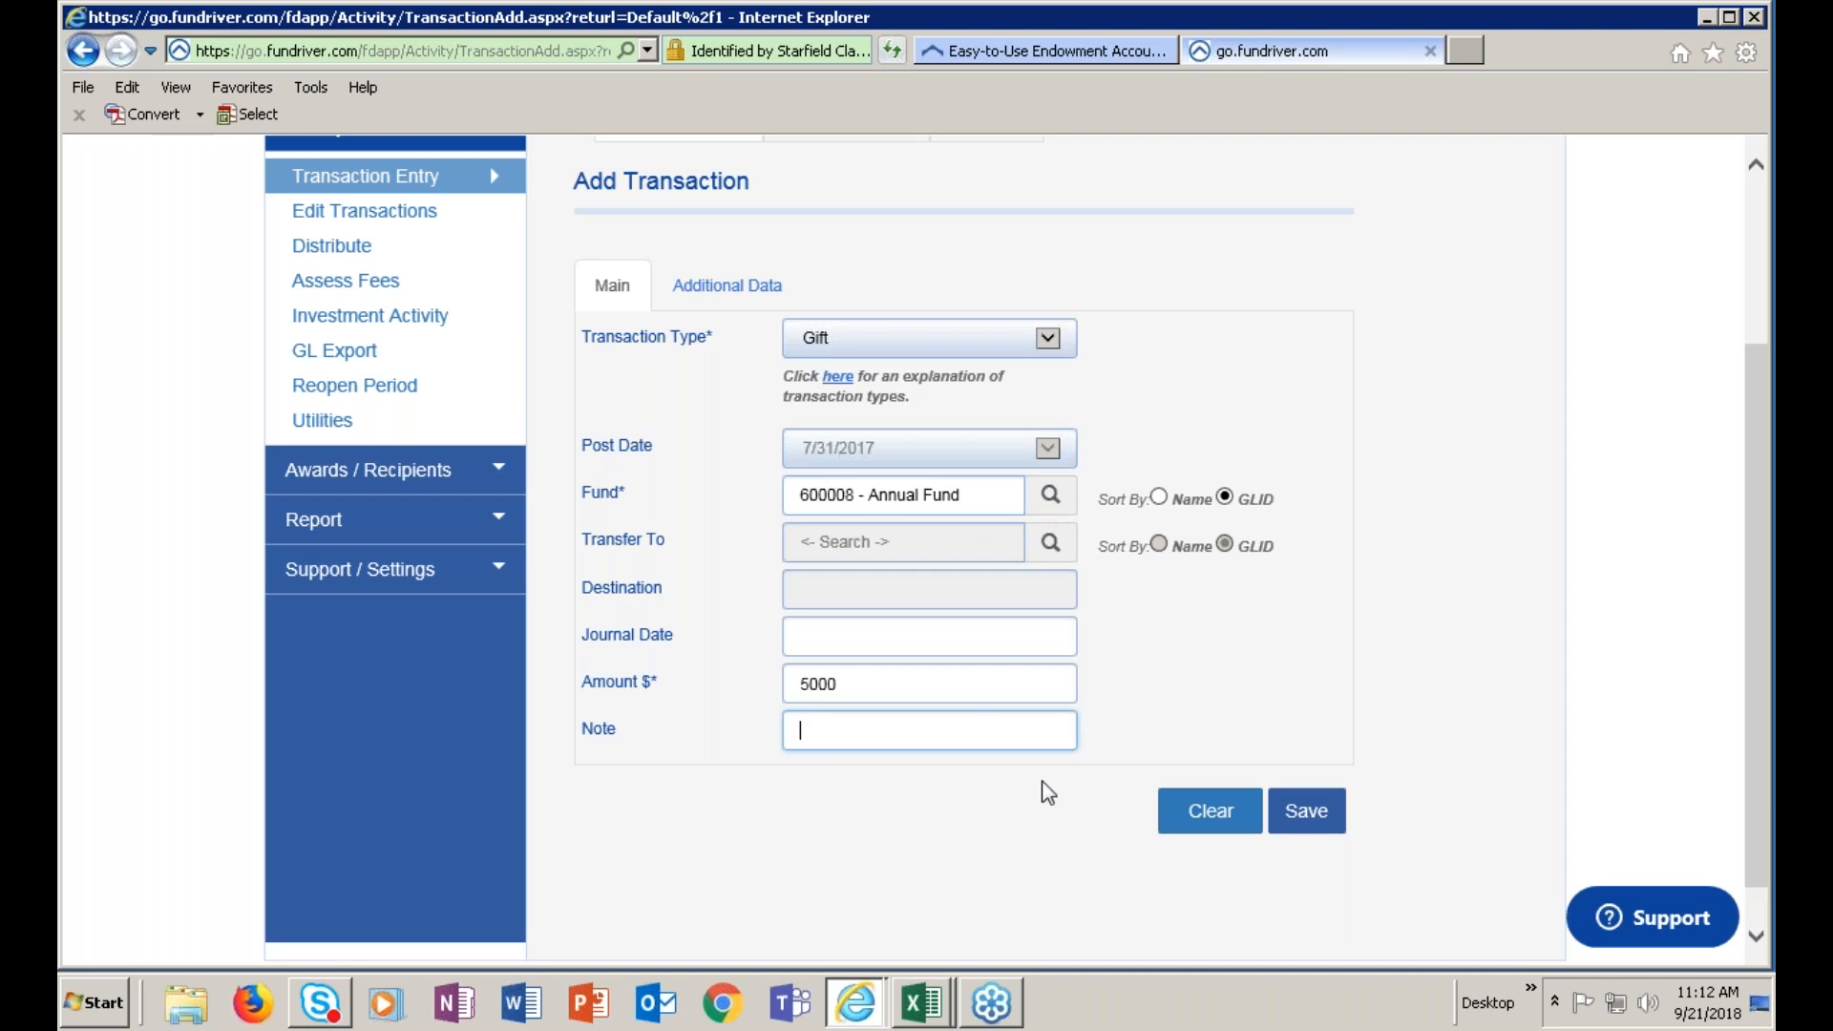
click(1304, 813)
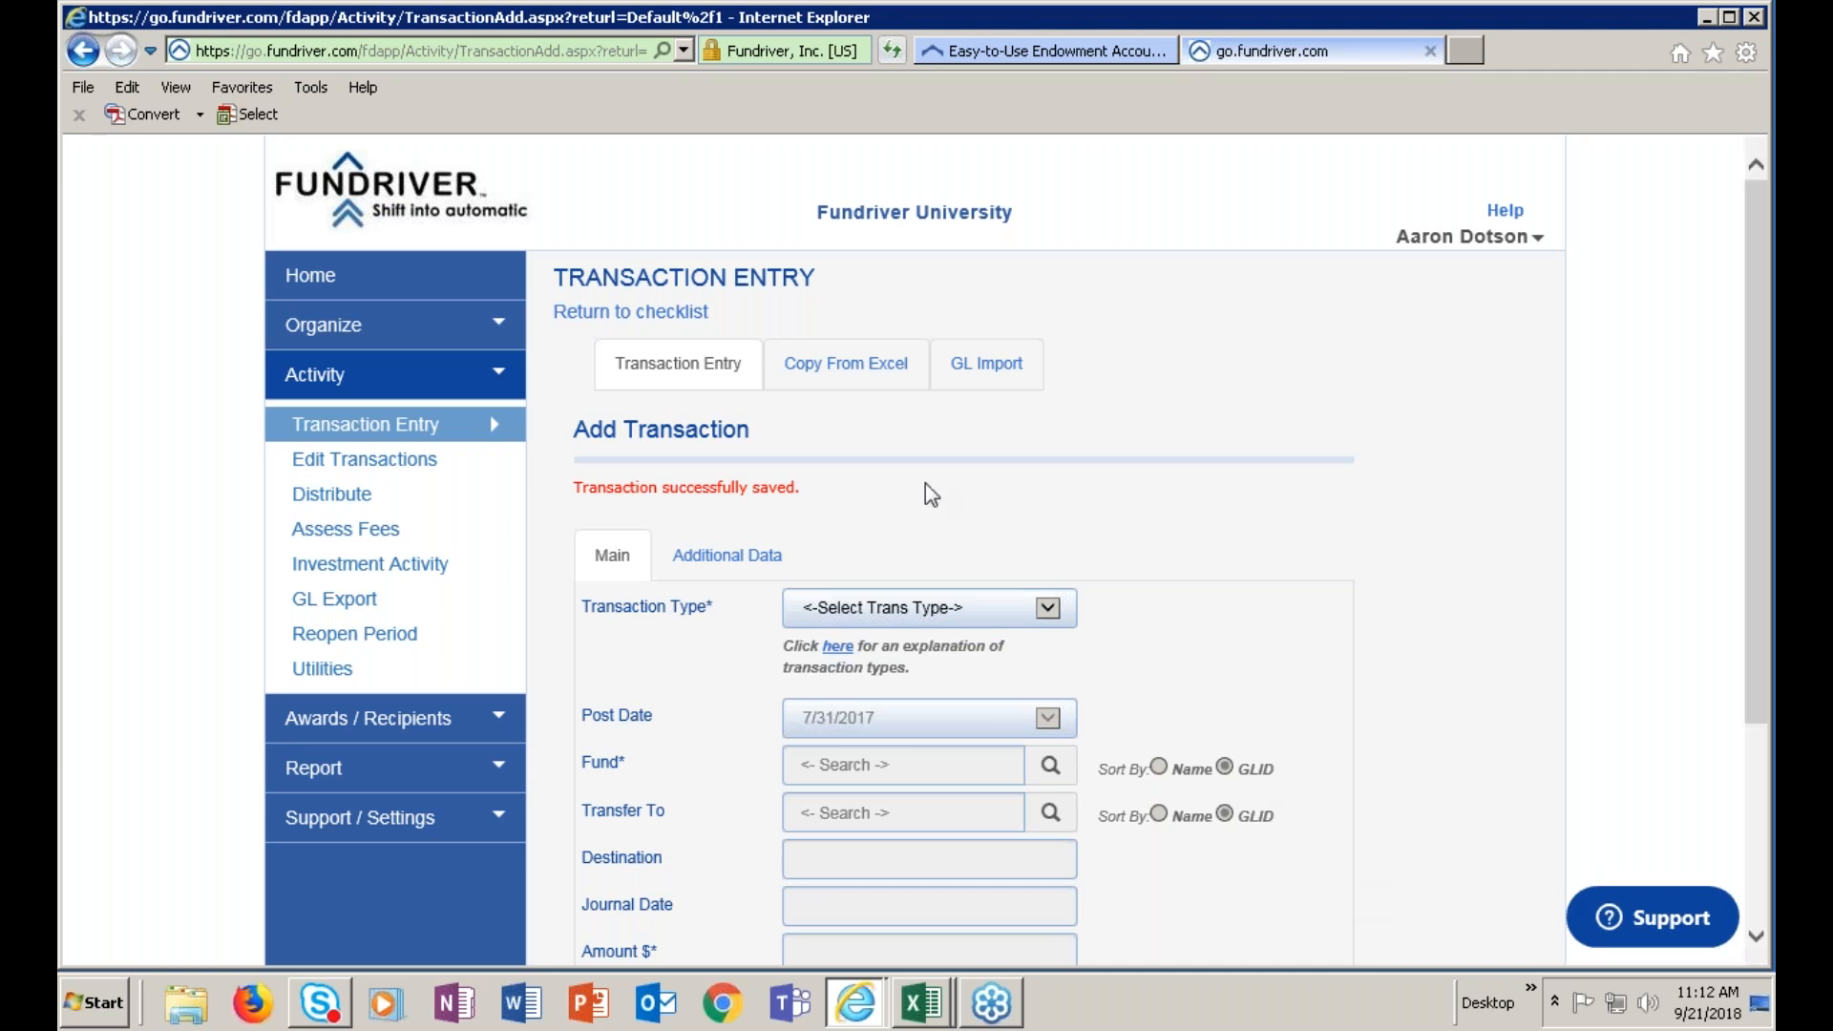
Open the Copy From Excel transaction page, then switch to the FD Demo CFE workbook in Excel
click(852, 378)
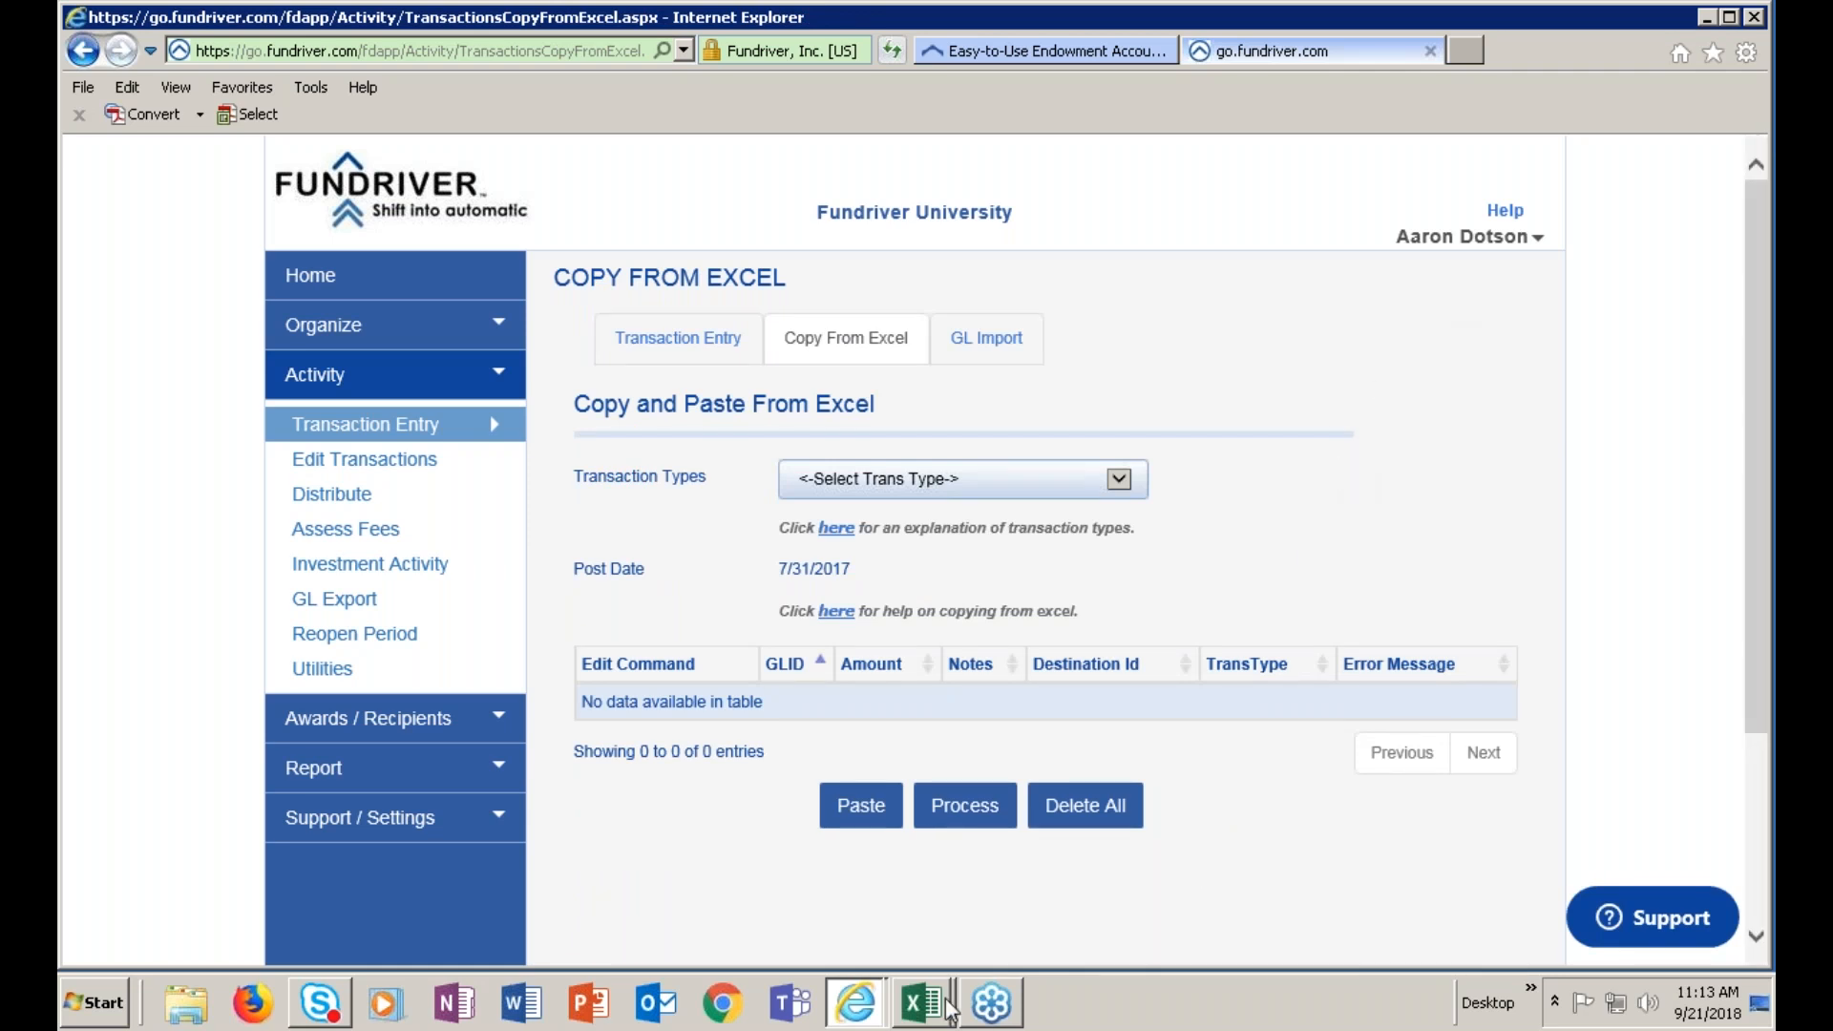
click(923, 986)
click(845, 953)
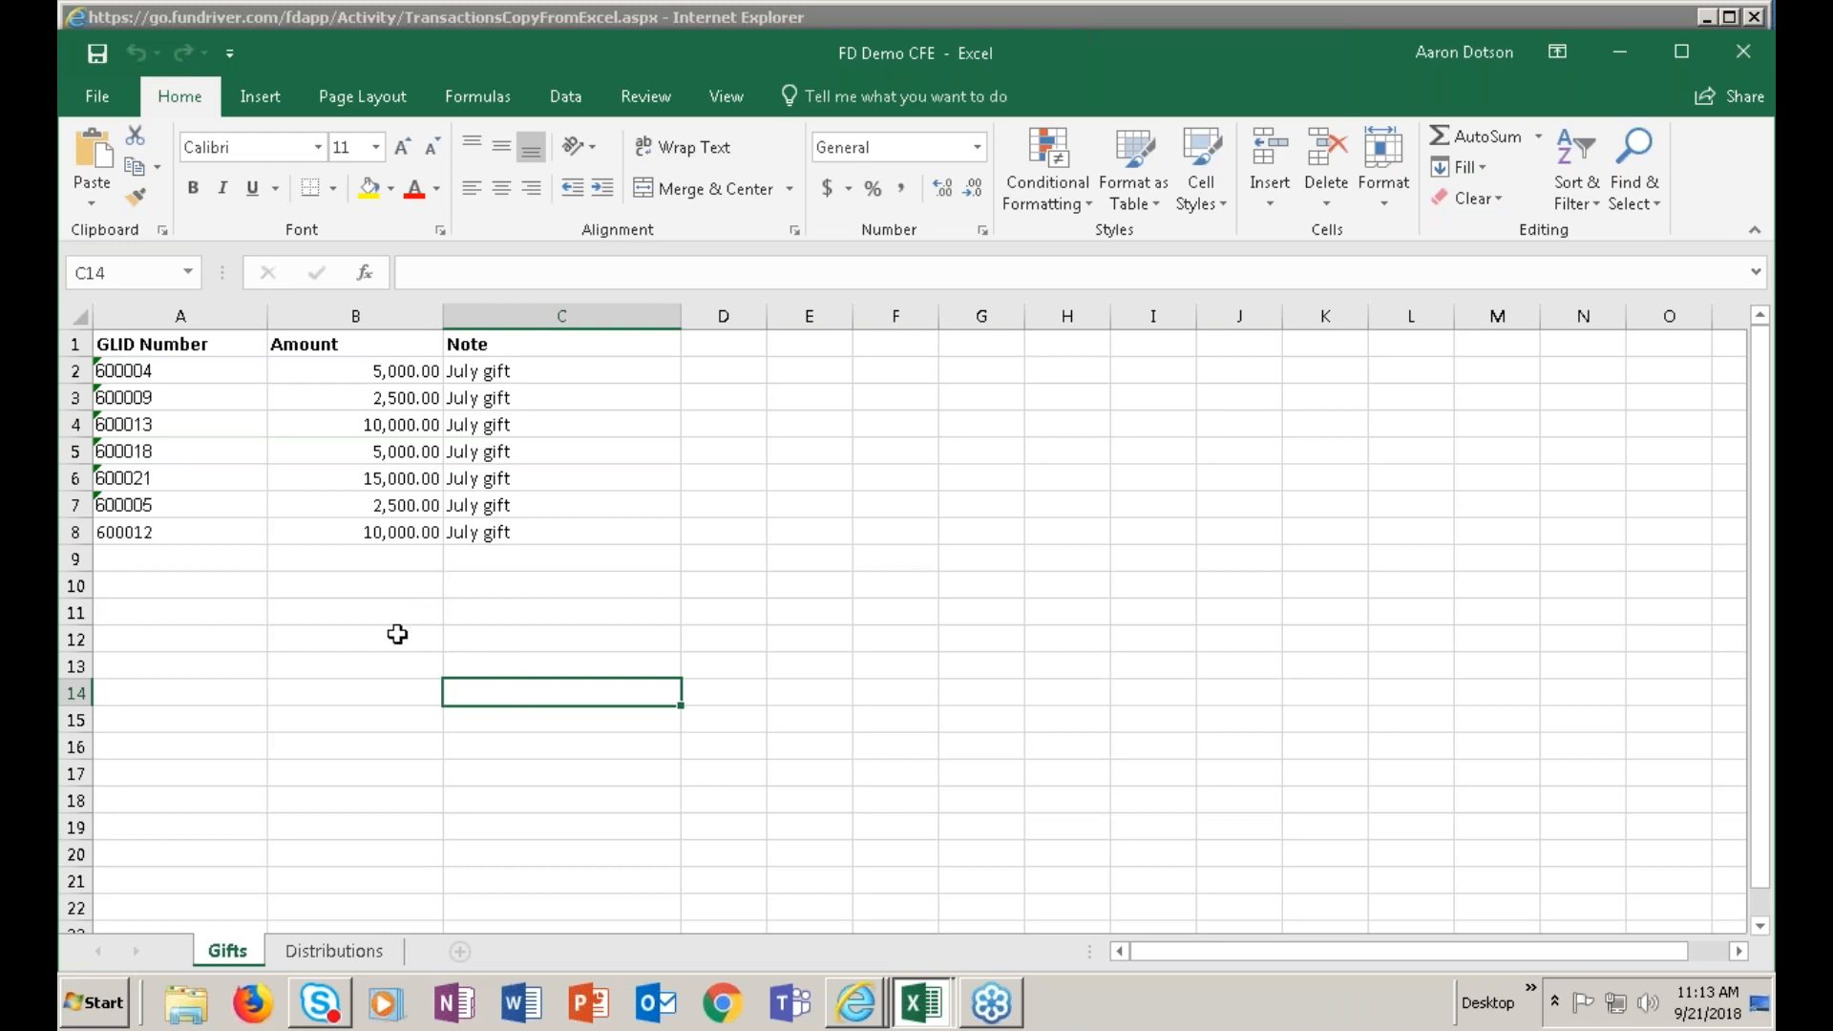
Copy the gift records in A2:C8 of the Gifts sheet and switch to the Fundriver Copy From Excel page in Internet Explorer
drag(163, 381, 494, 523)
right_click(498, 524)
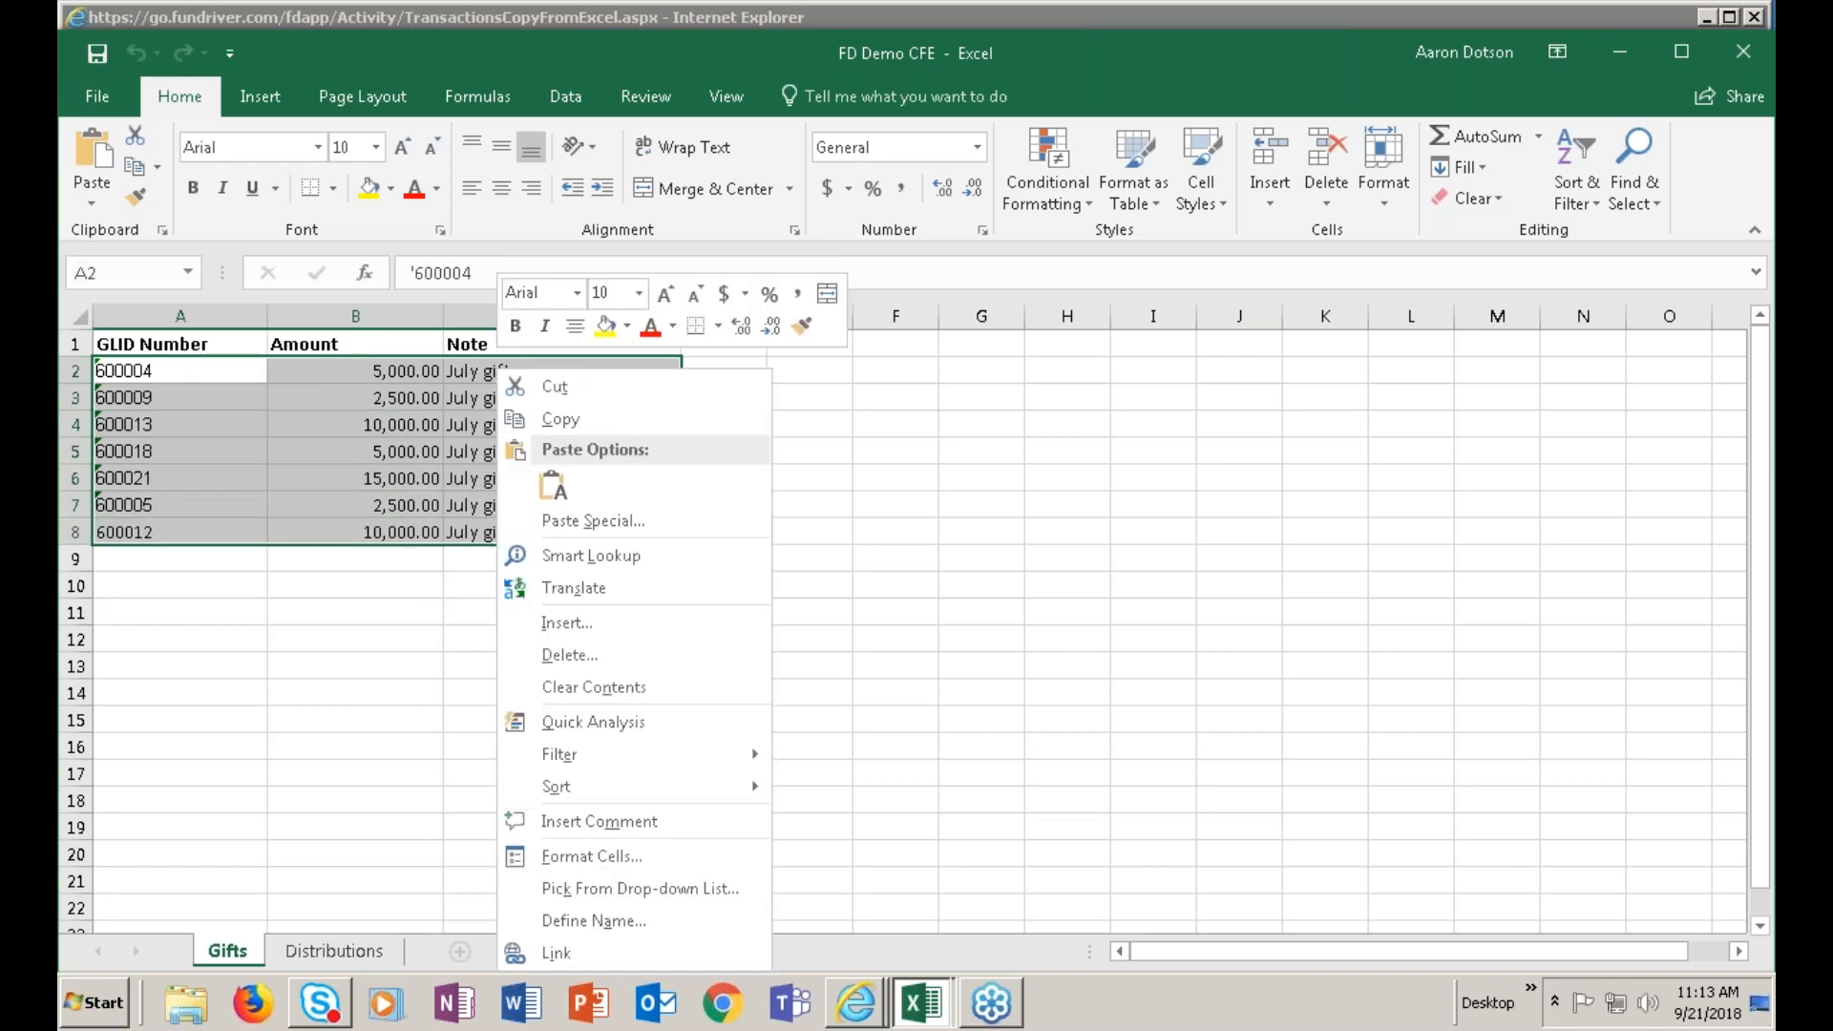
click(555, 422)
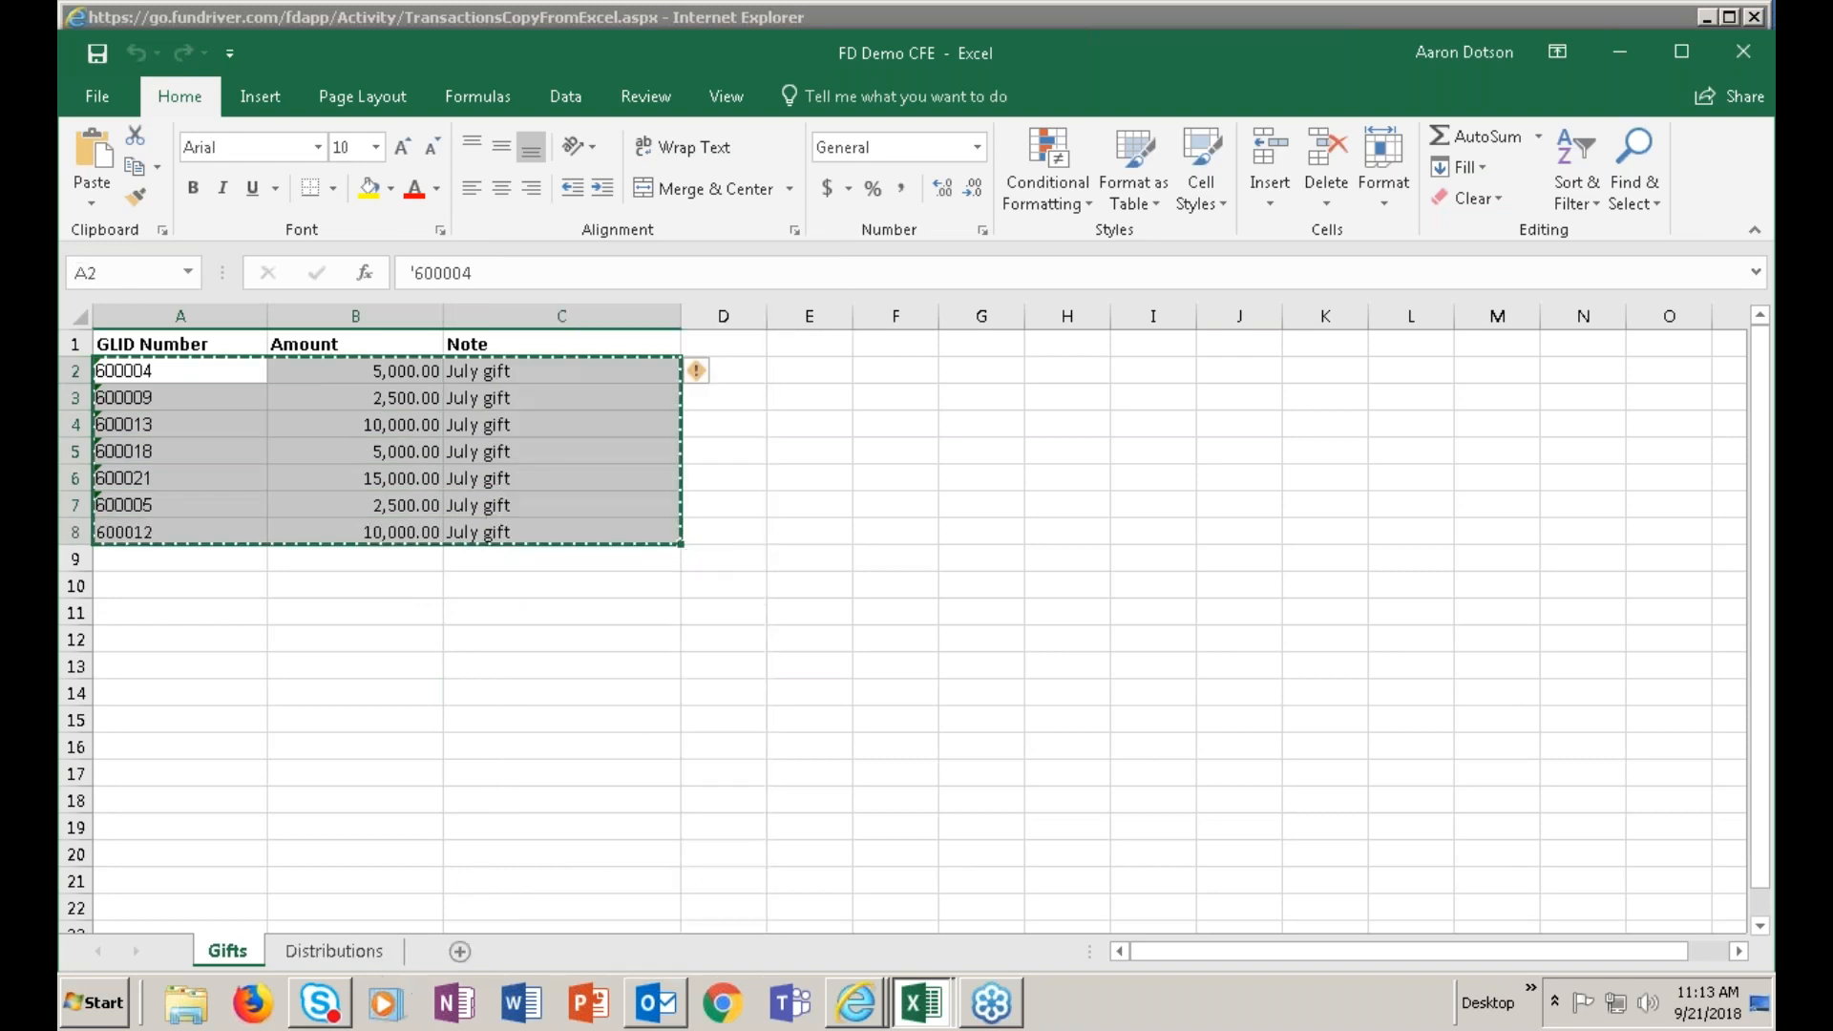
click(845, 998)
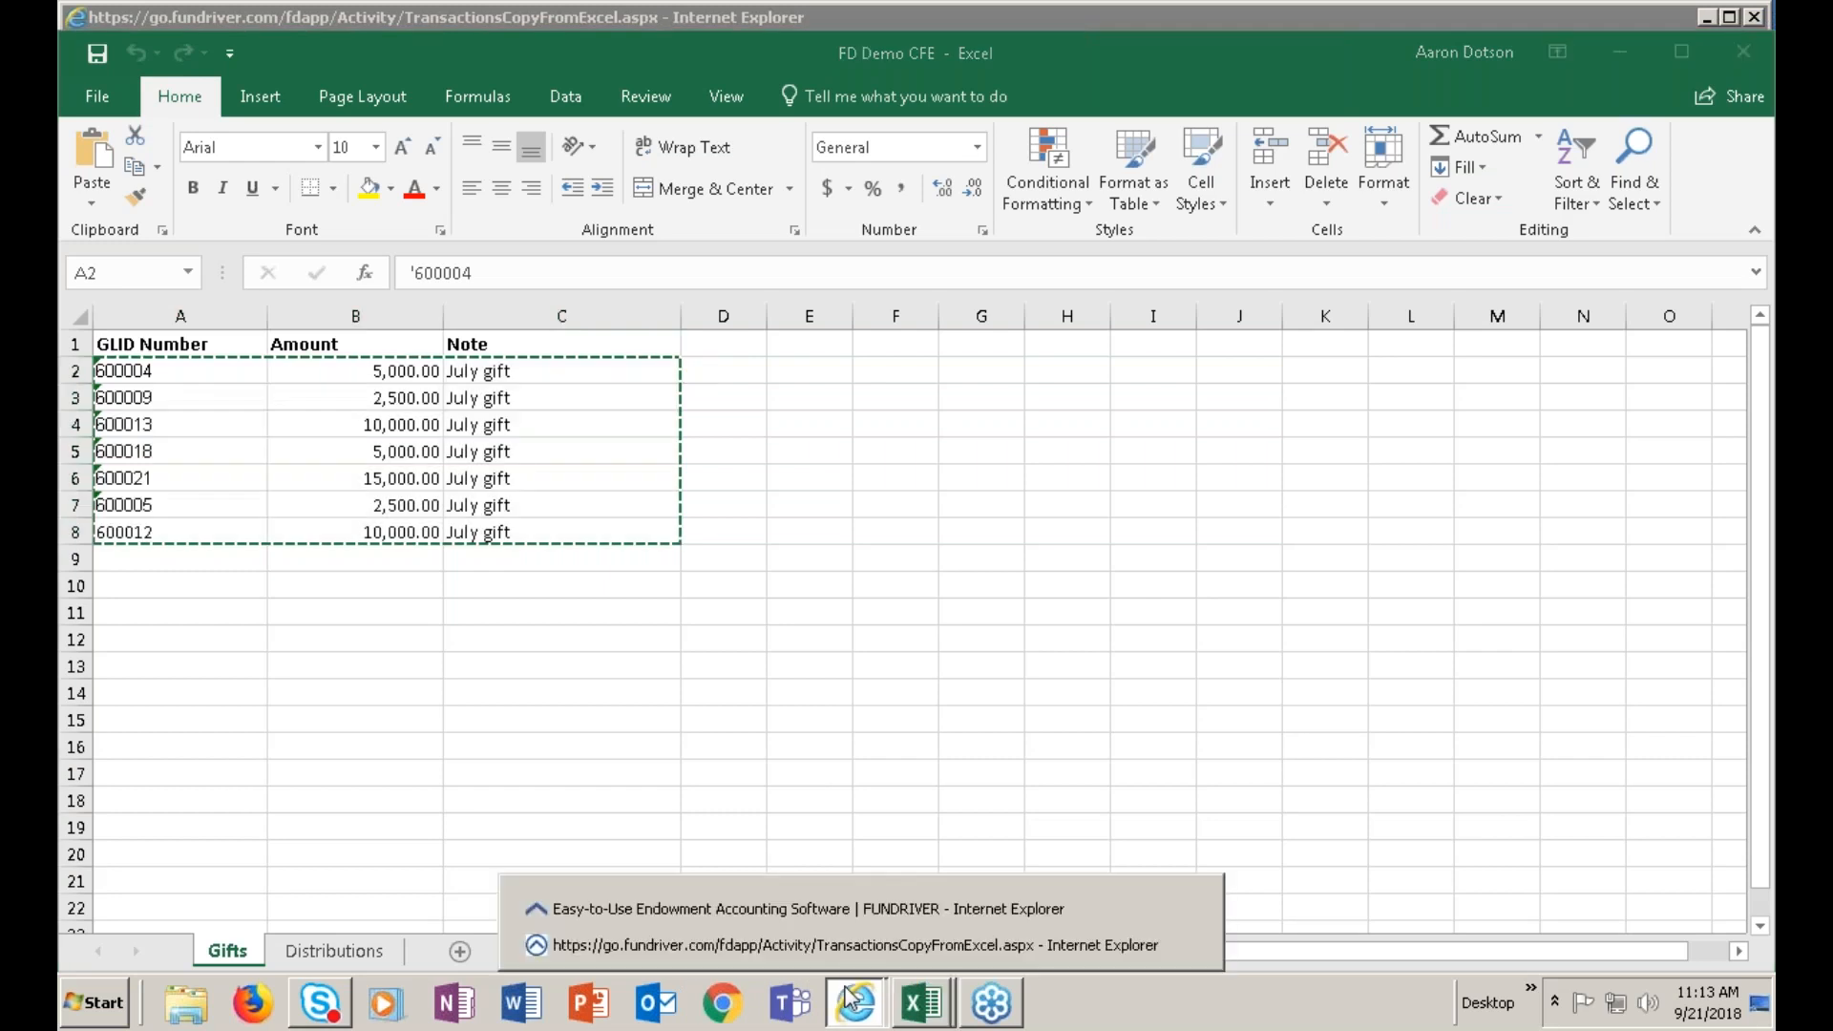
click(827, 948)
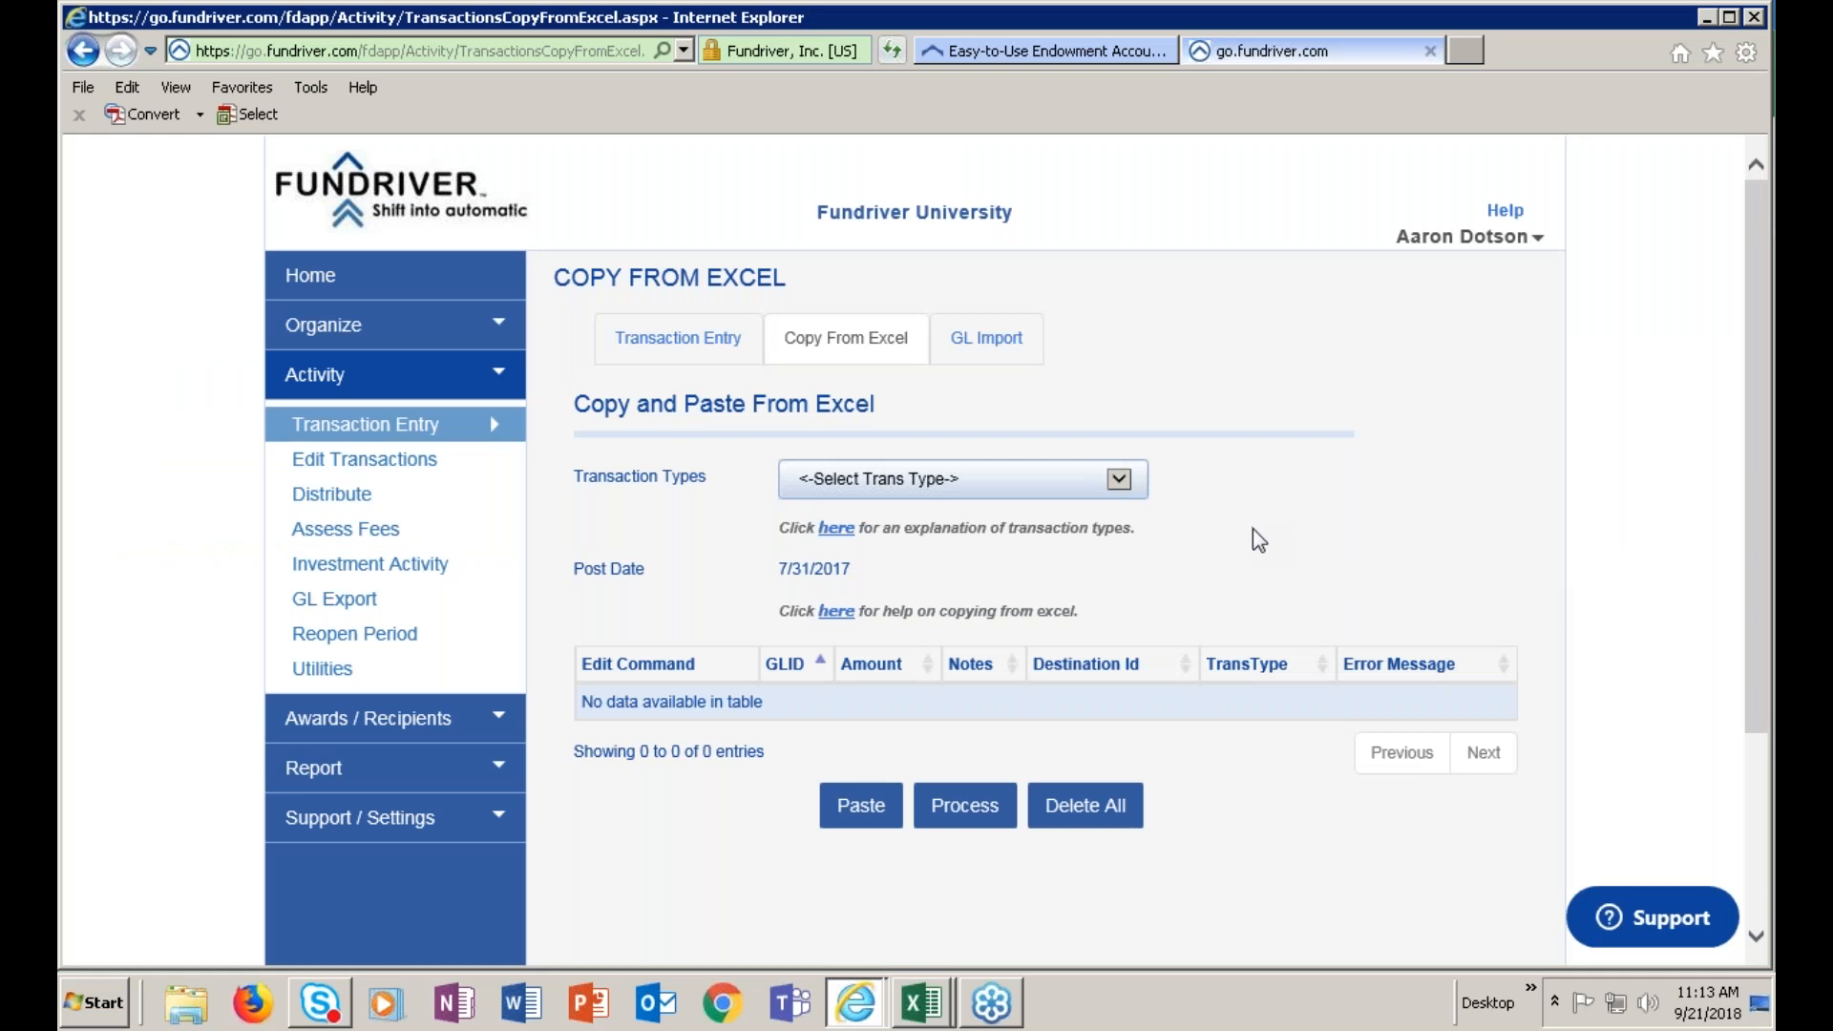
Set the transaction type to Gift and paste the copied Excel records into the transaction table
click(1130, 490)
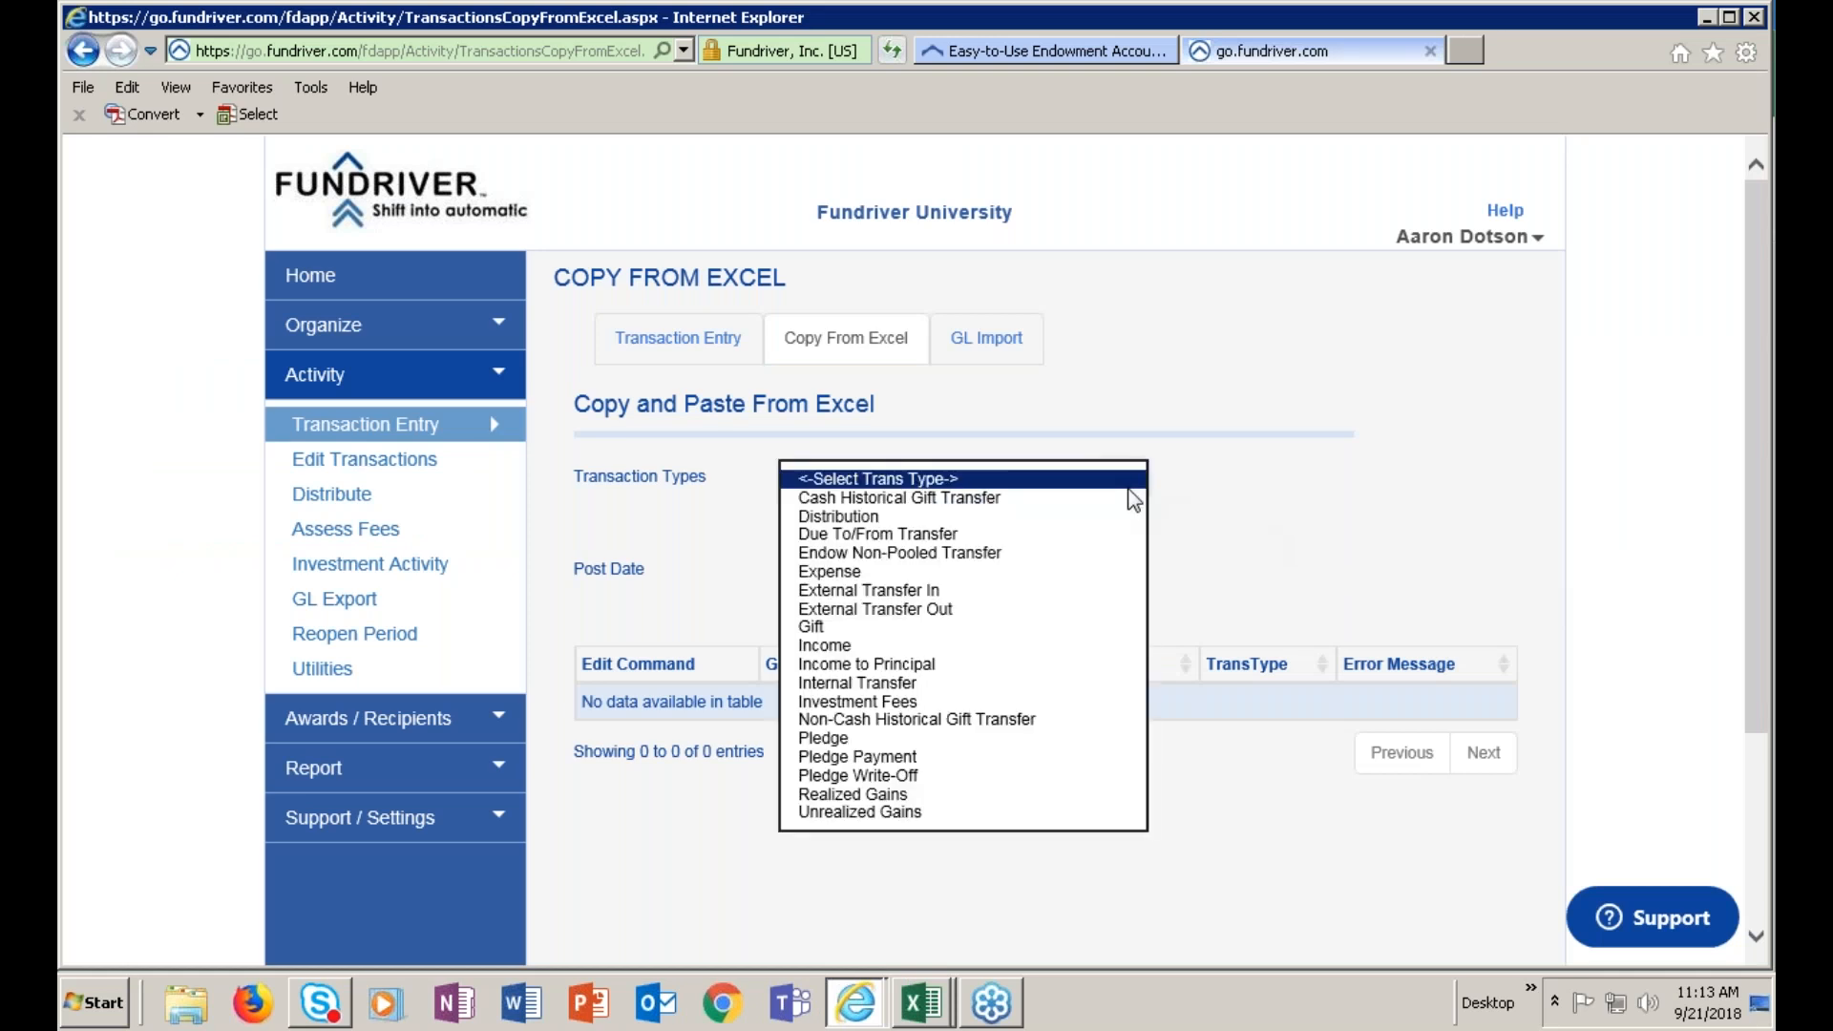
click(839, 626)
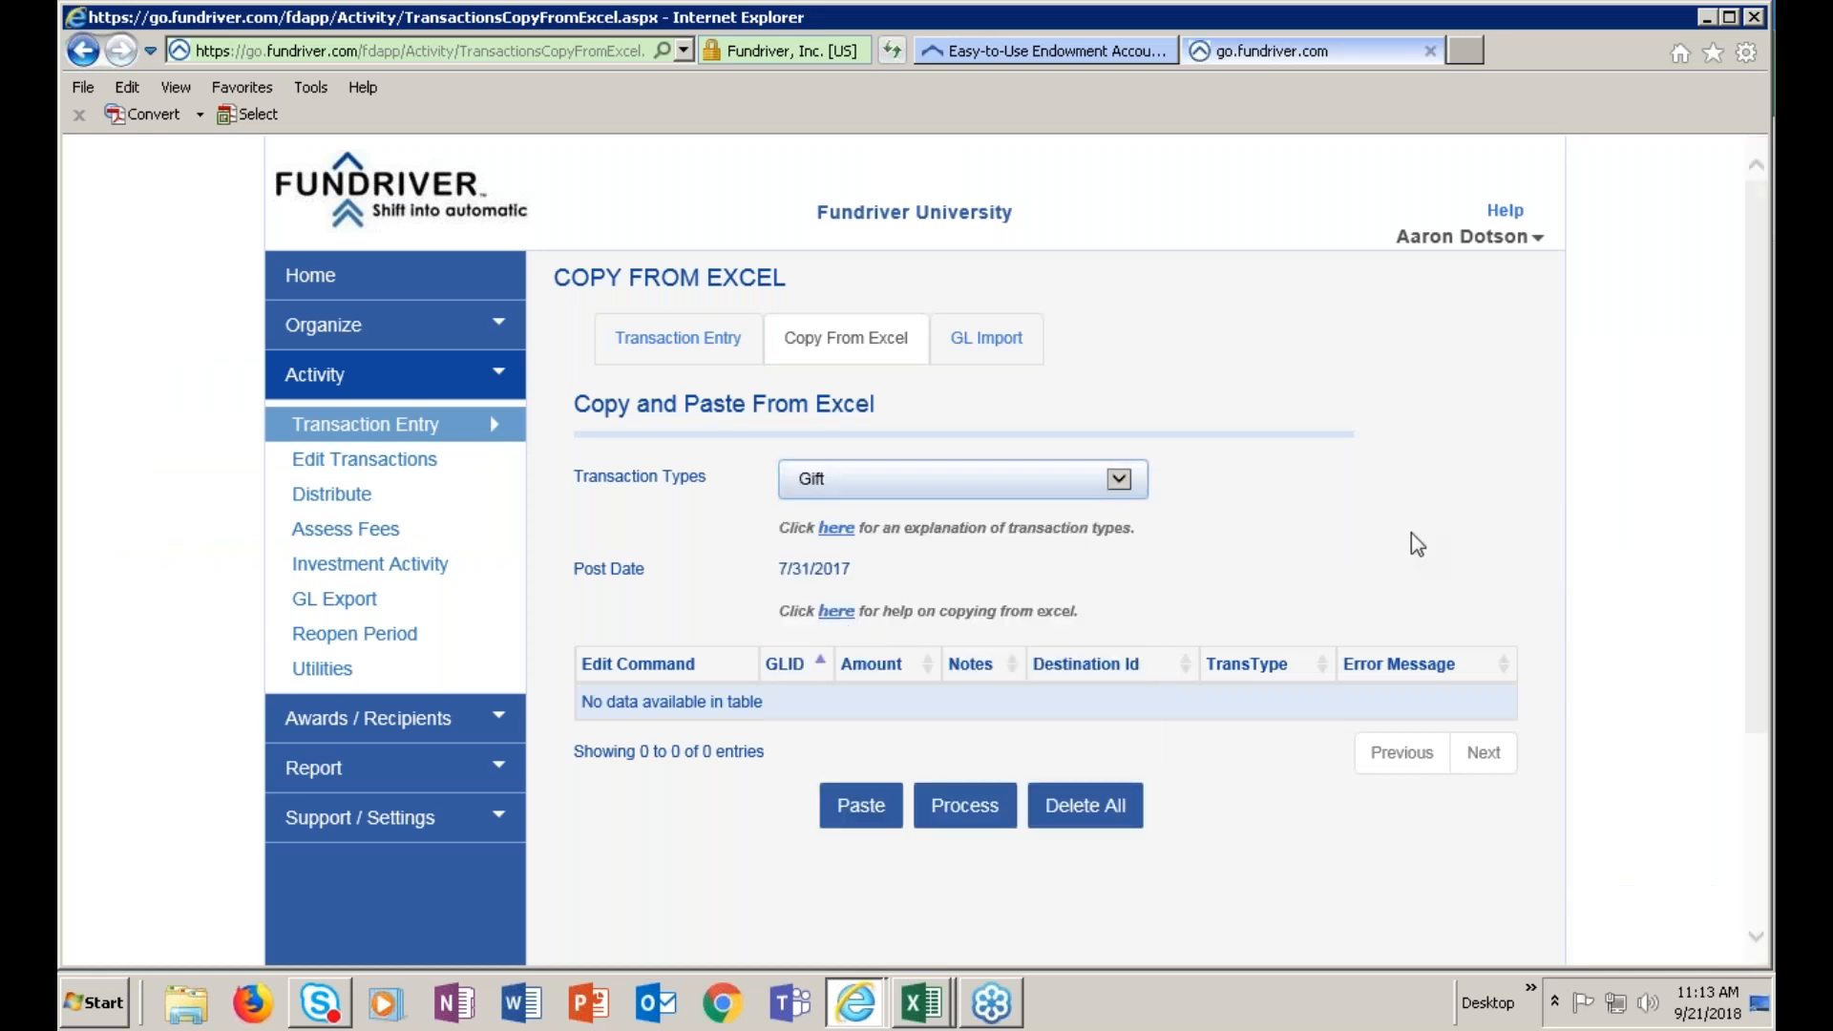
click(859, 819)
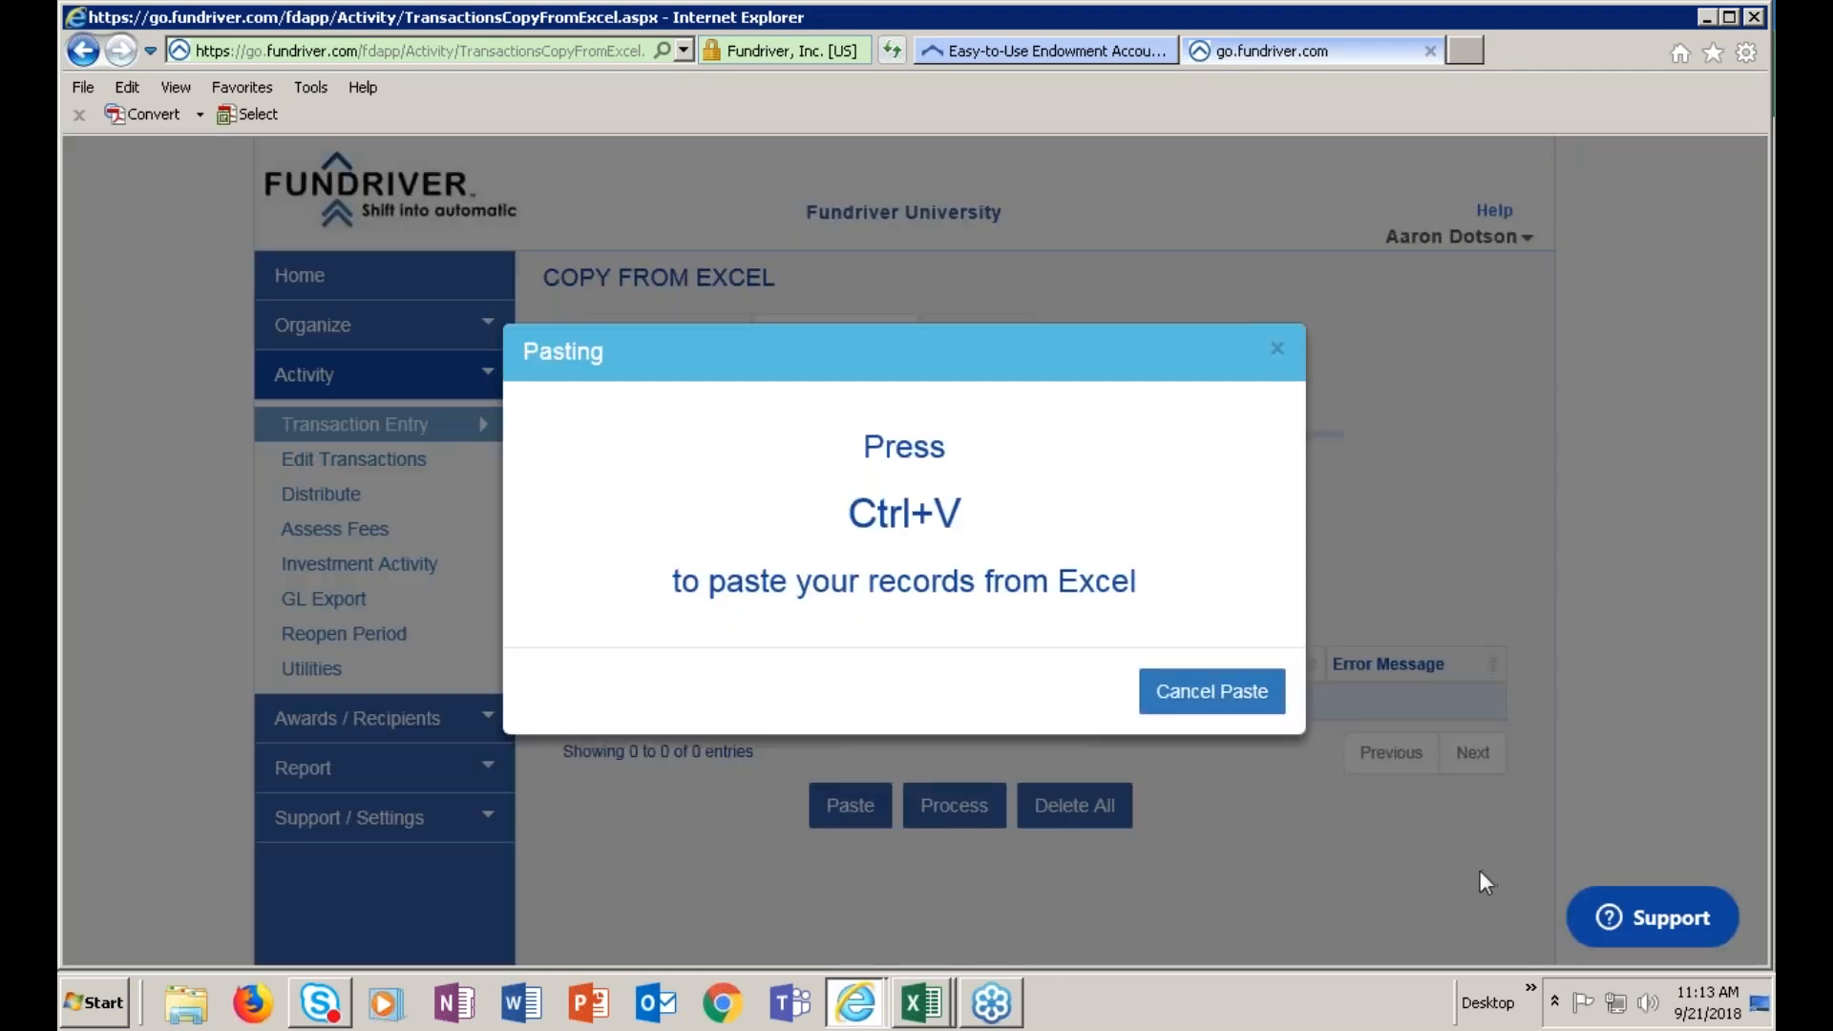
key(ctrl+v)
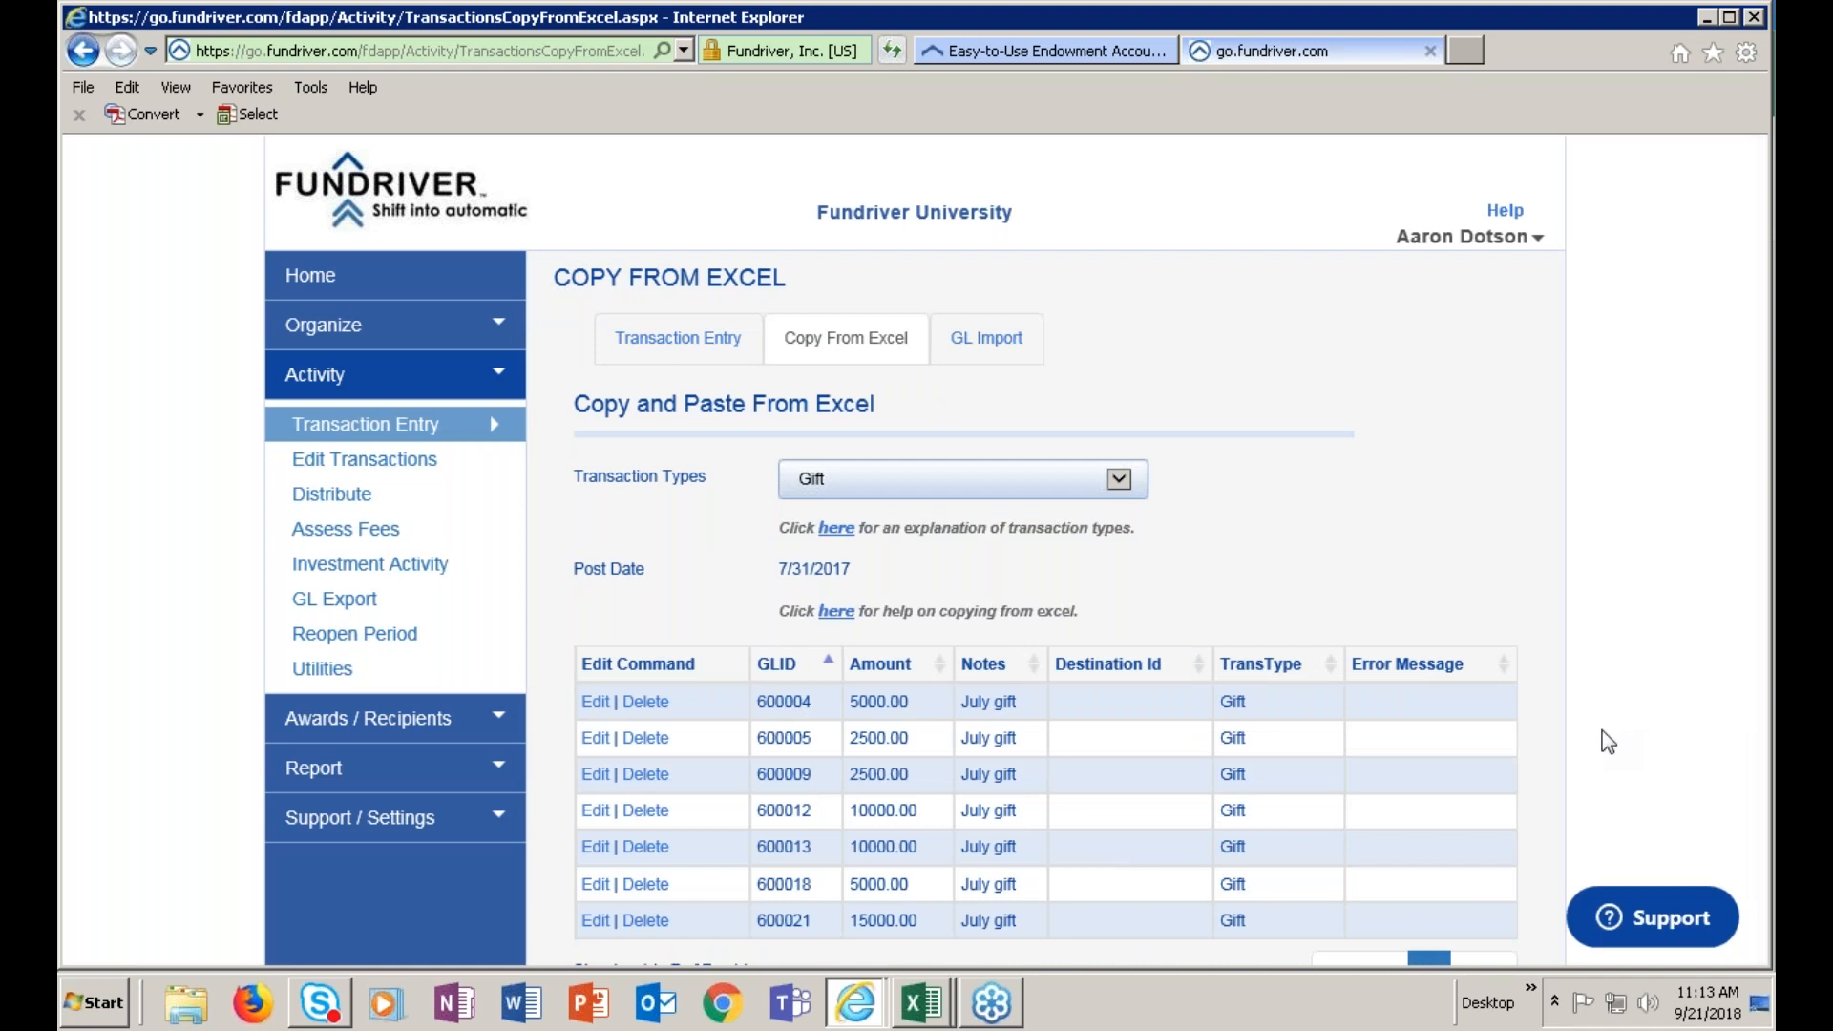
Check the available transaction types without changing the selection, and delete all the pasted gift records
click(1127, 489)
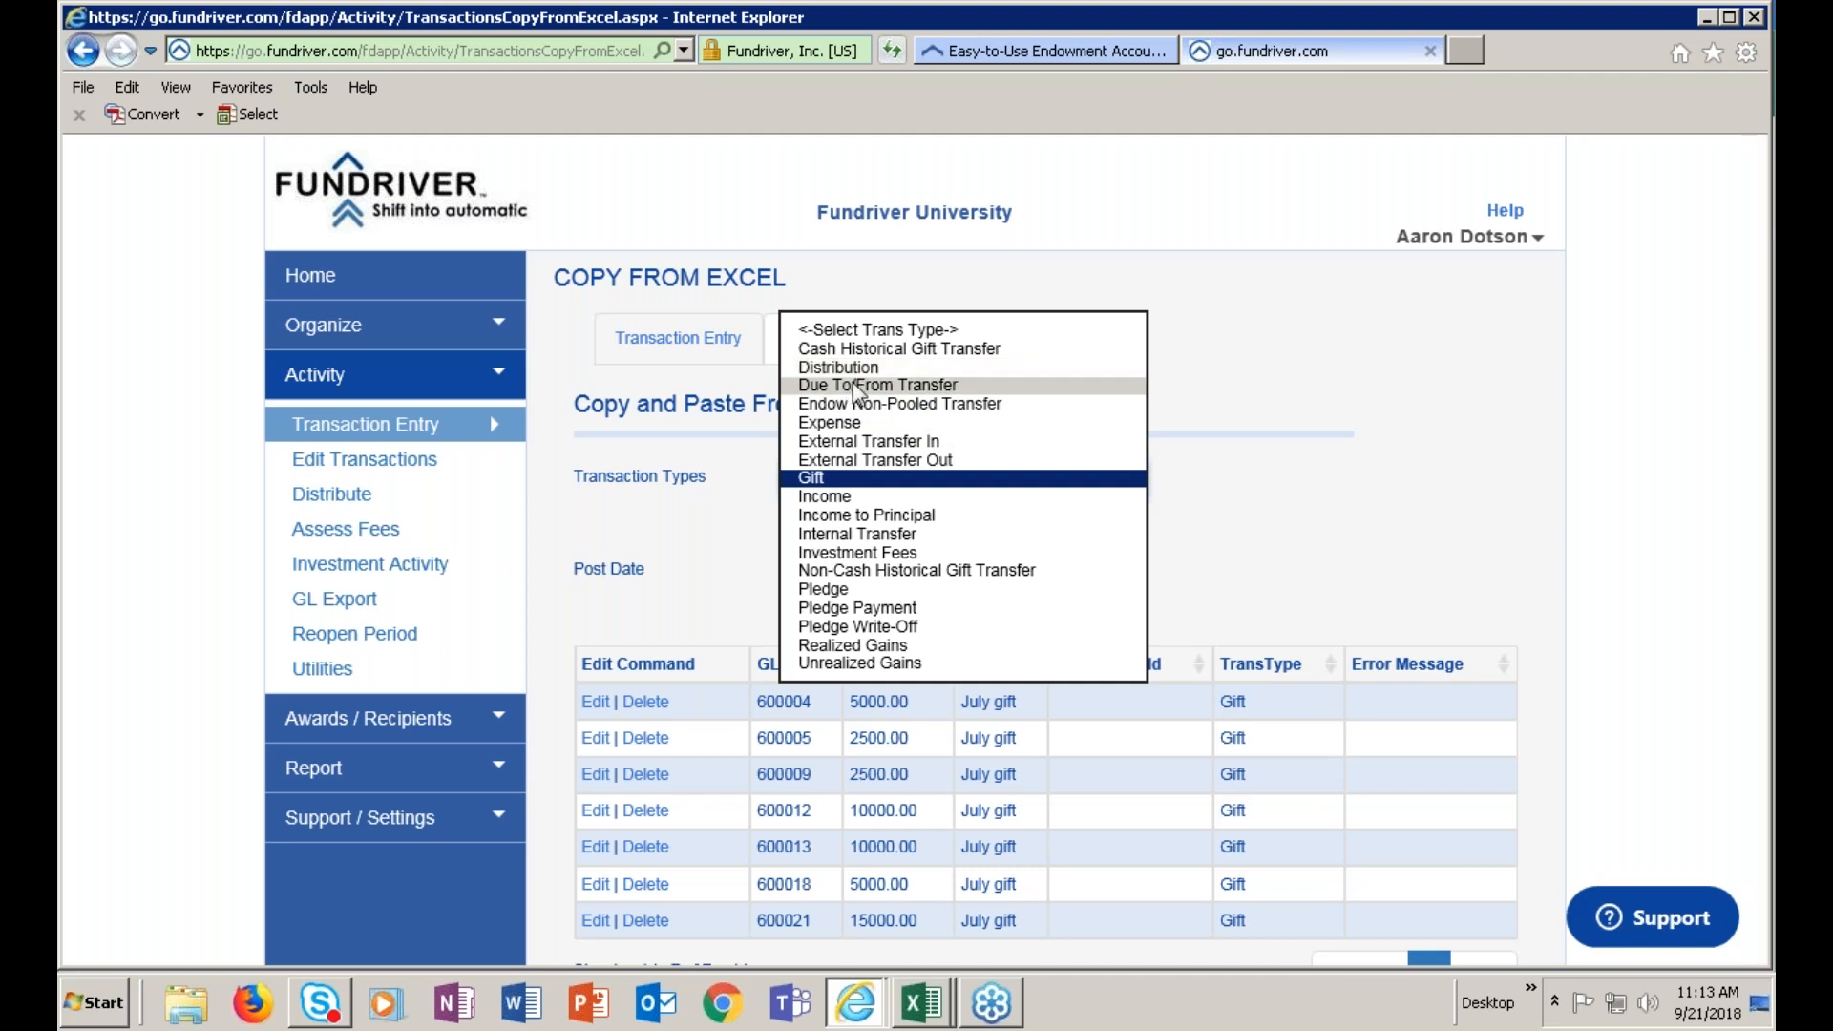
click(1503, 391)
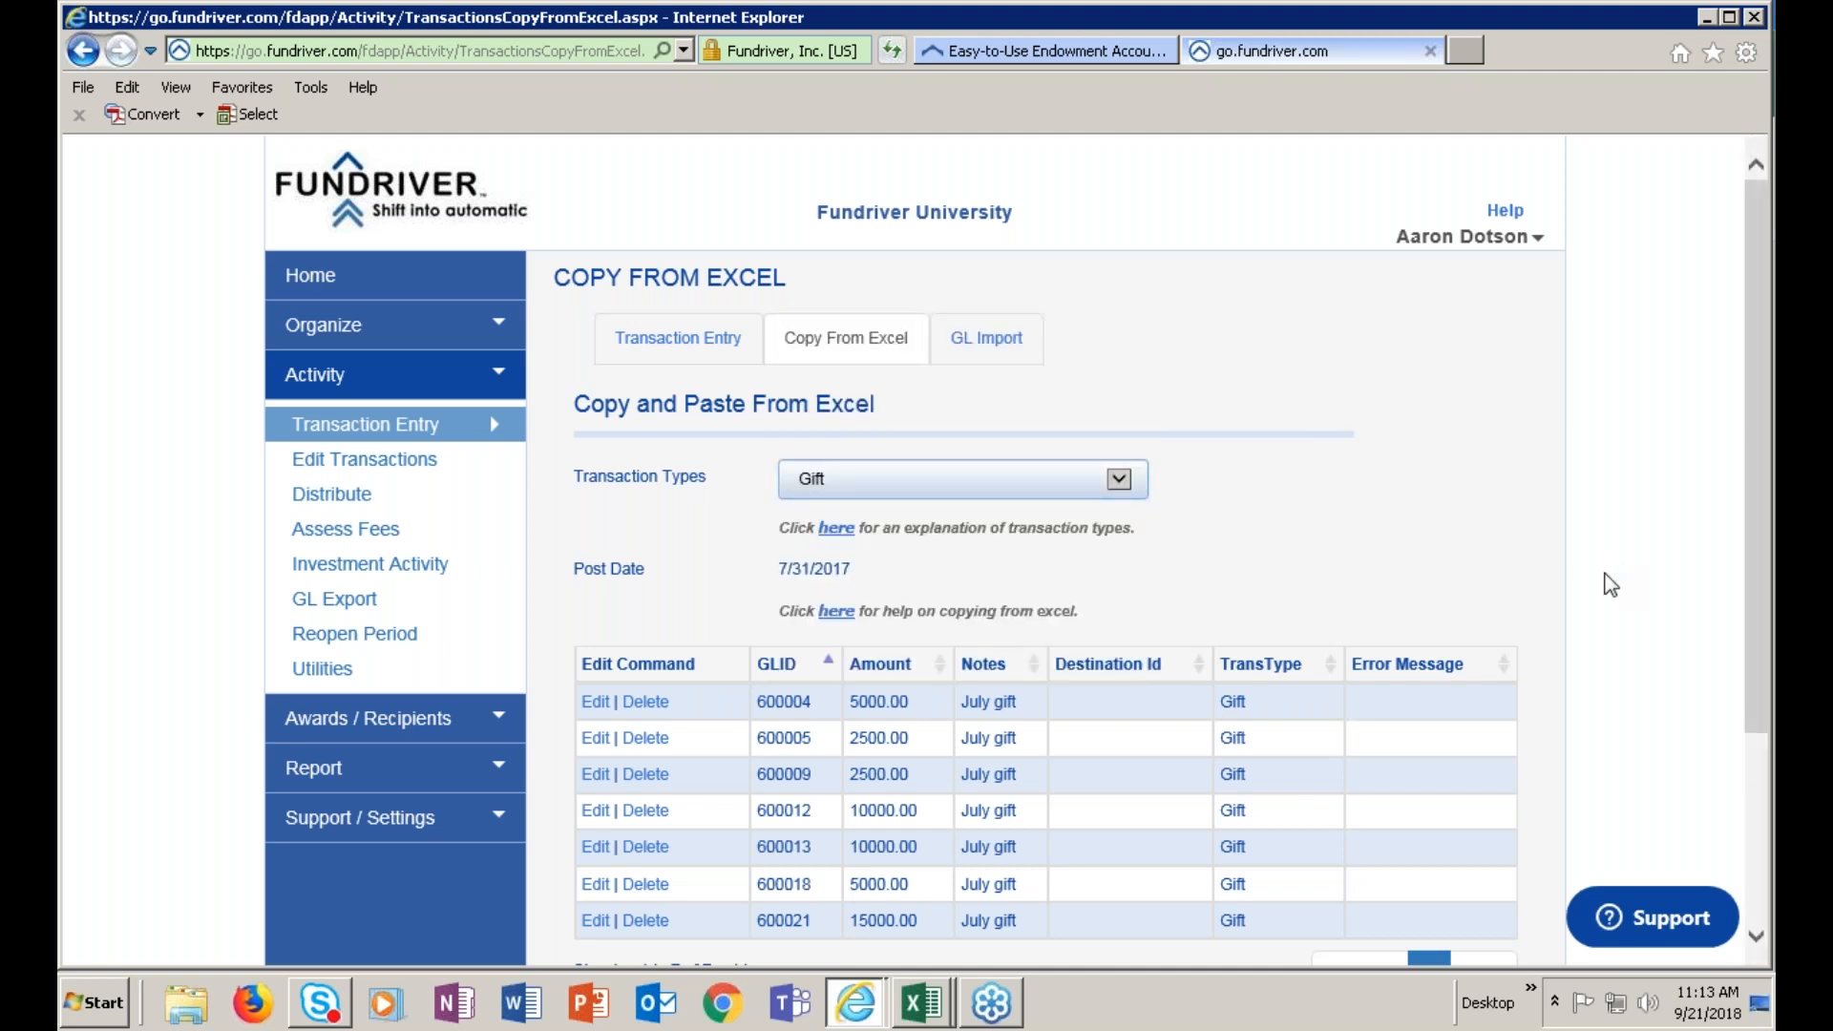
scroll(1623, 570, down, 2)
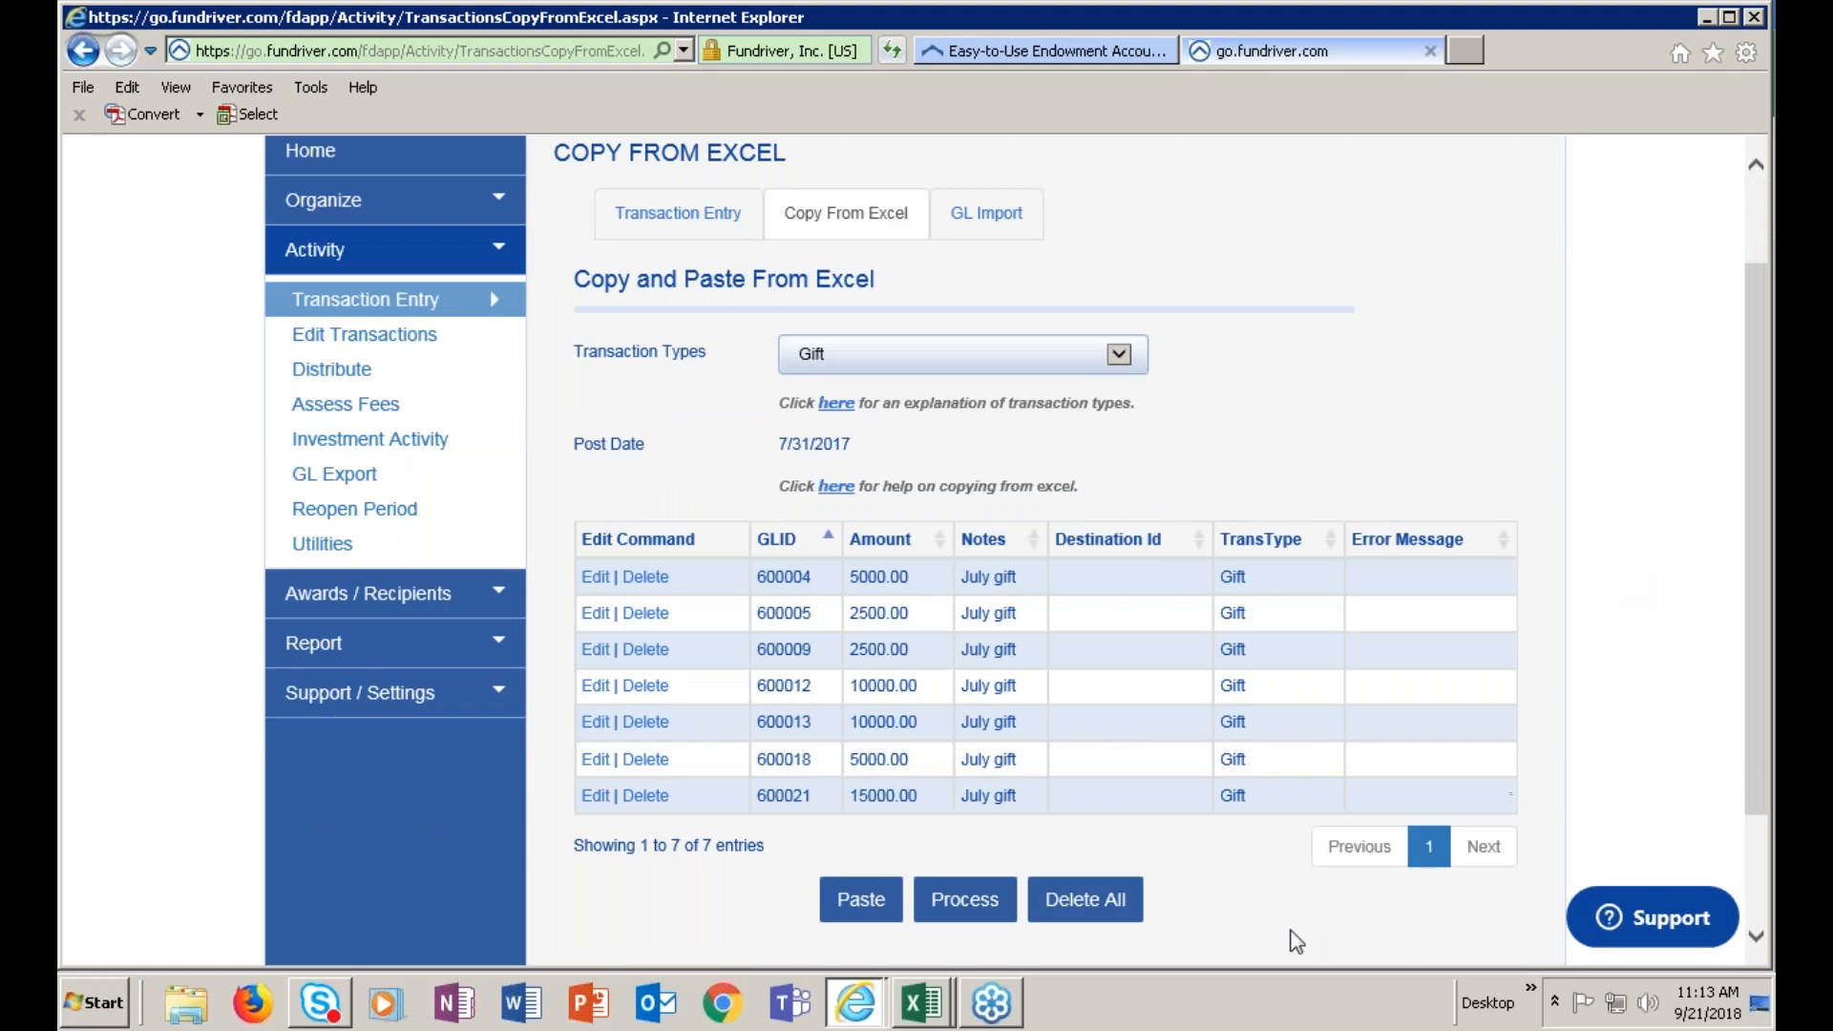
click(1100, 908)
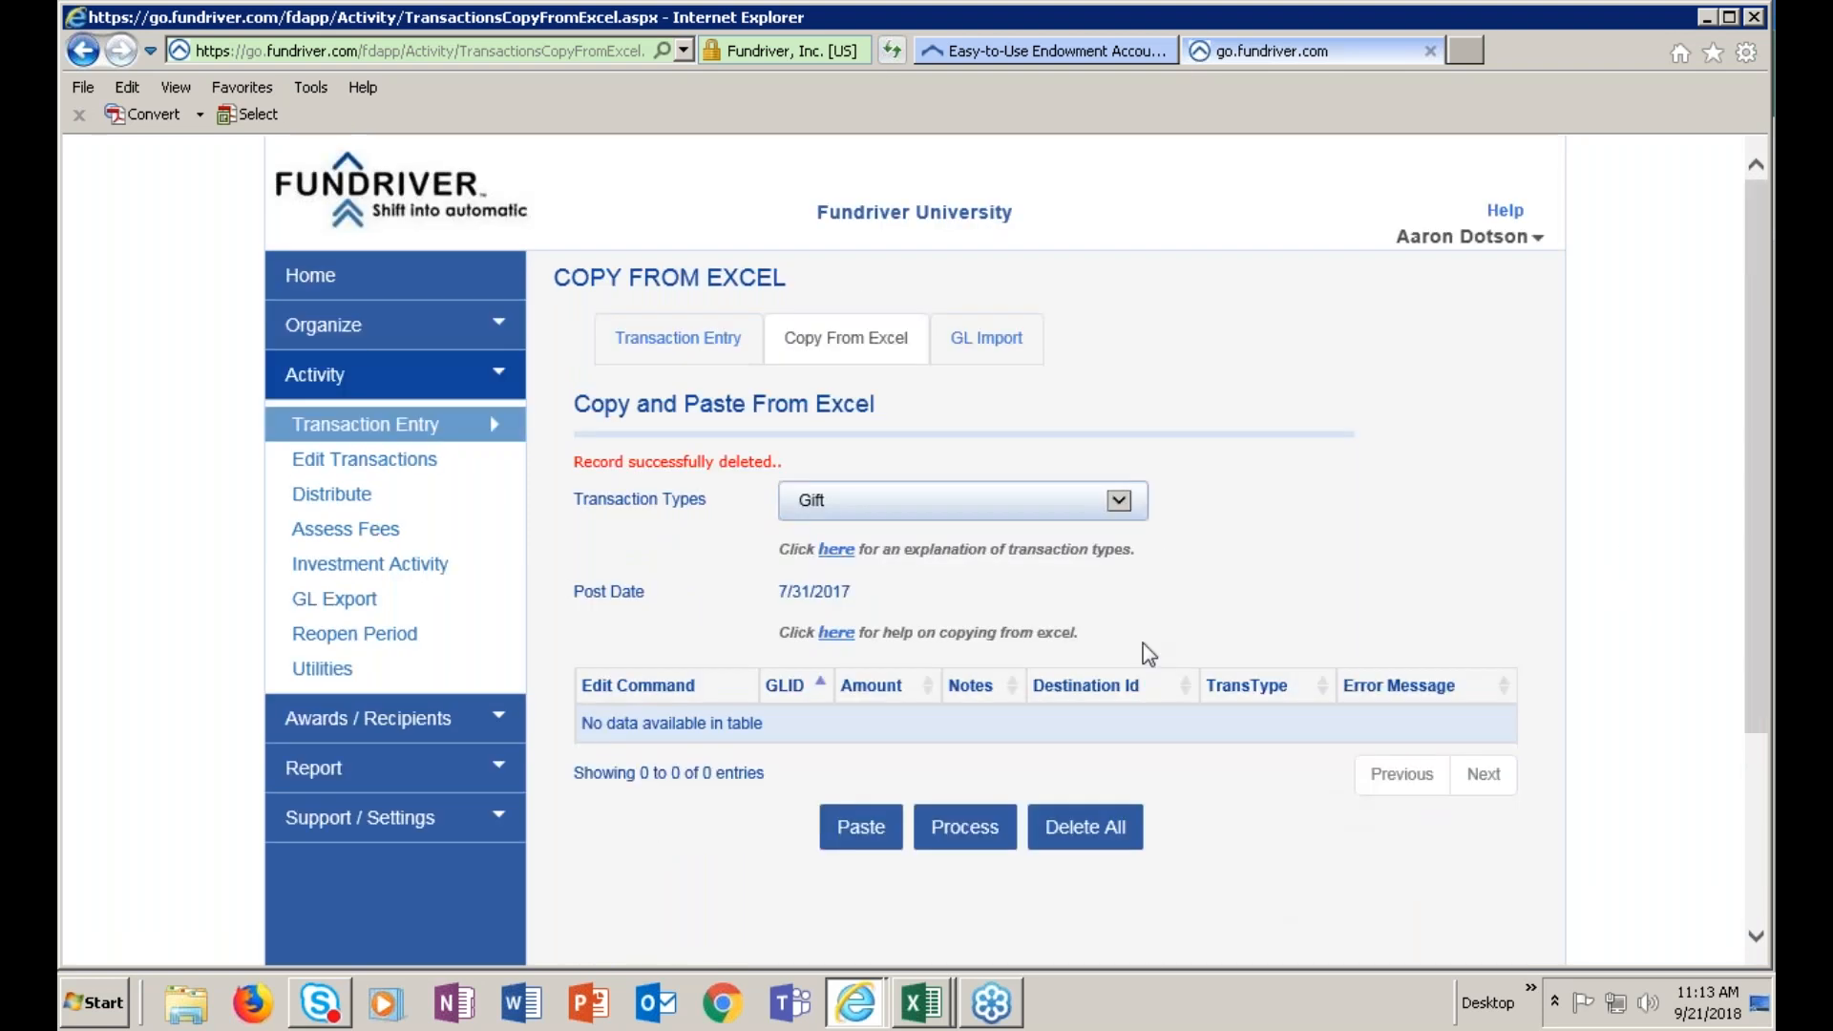
Open the GL Import page and set the import type to Transaction Activity Import
click(988, 354)
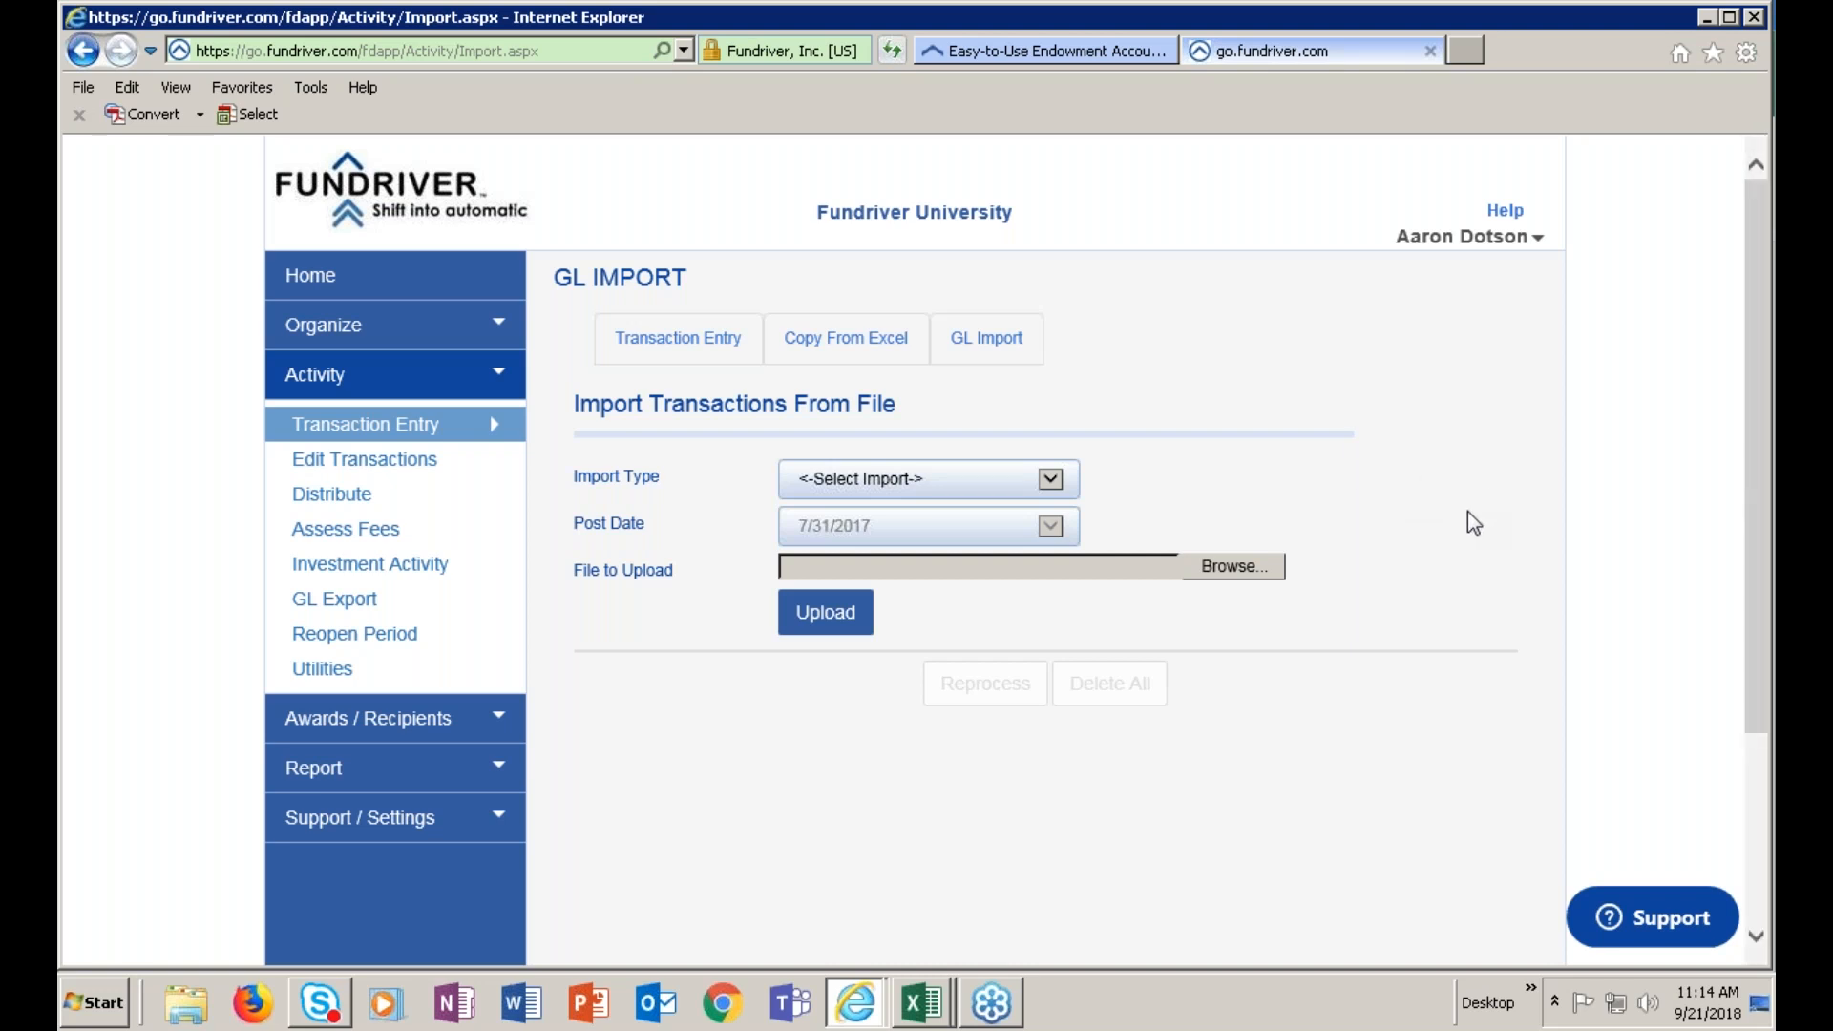
click(1010, 350)
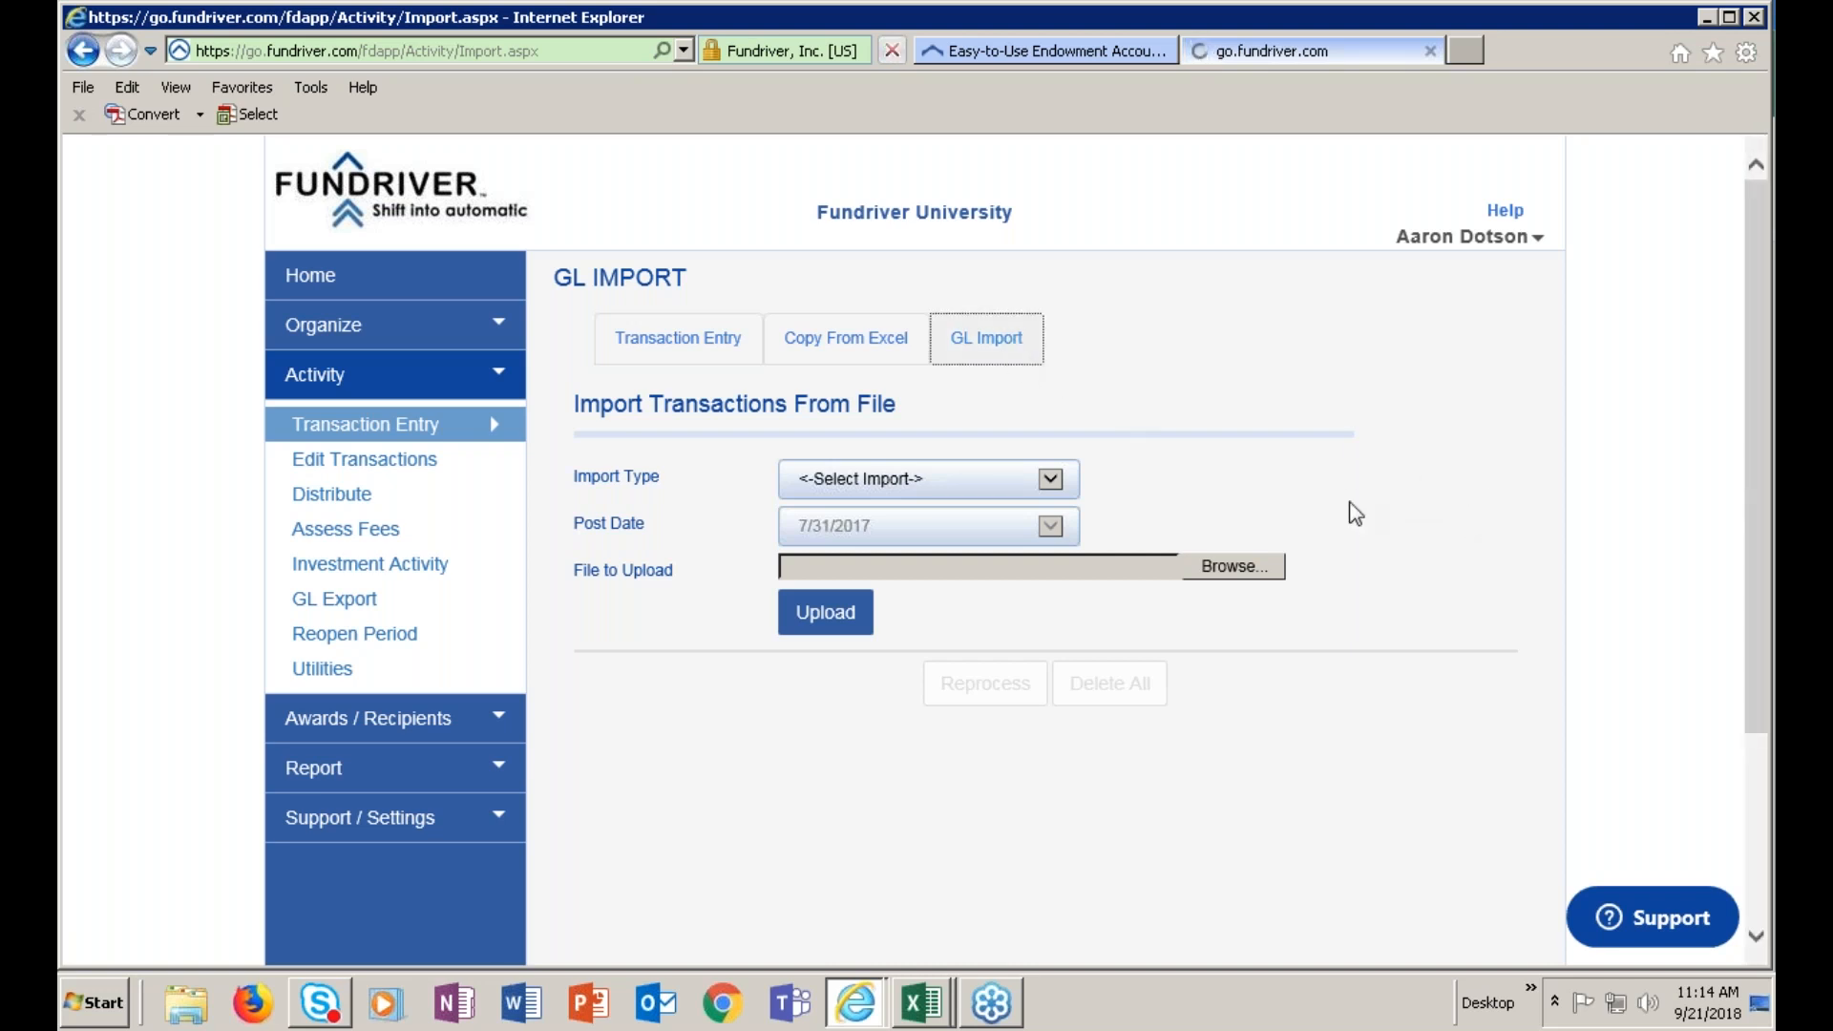
click(1062, 487)
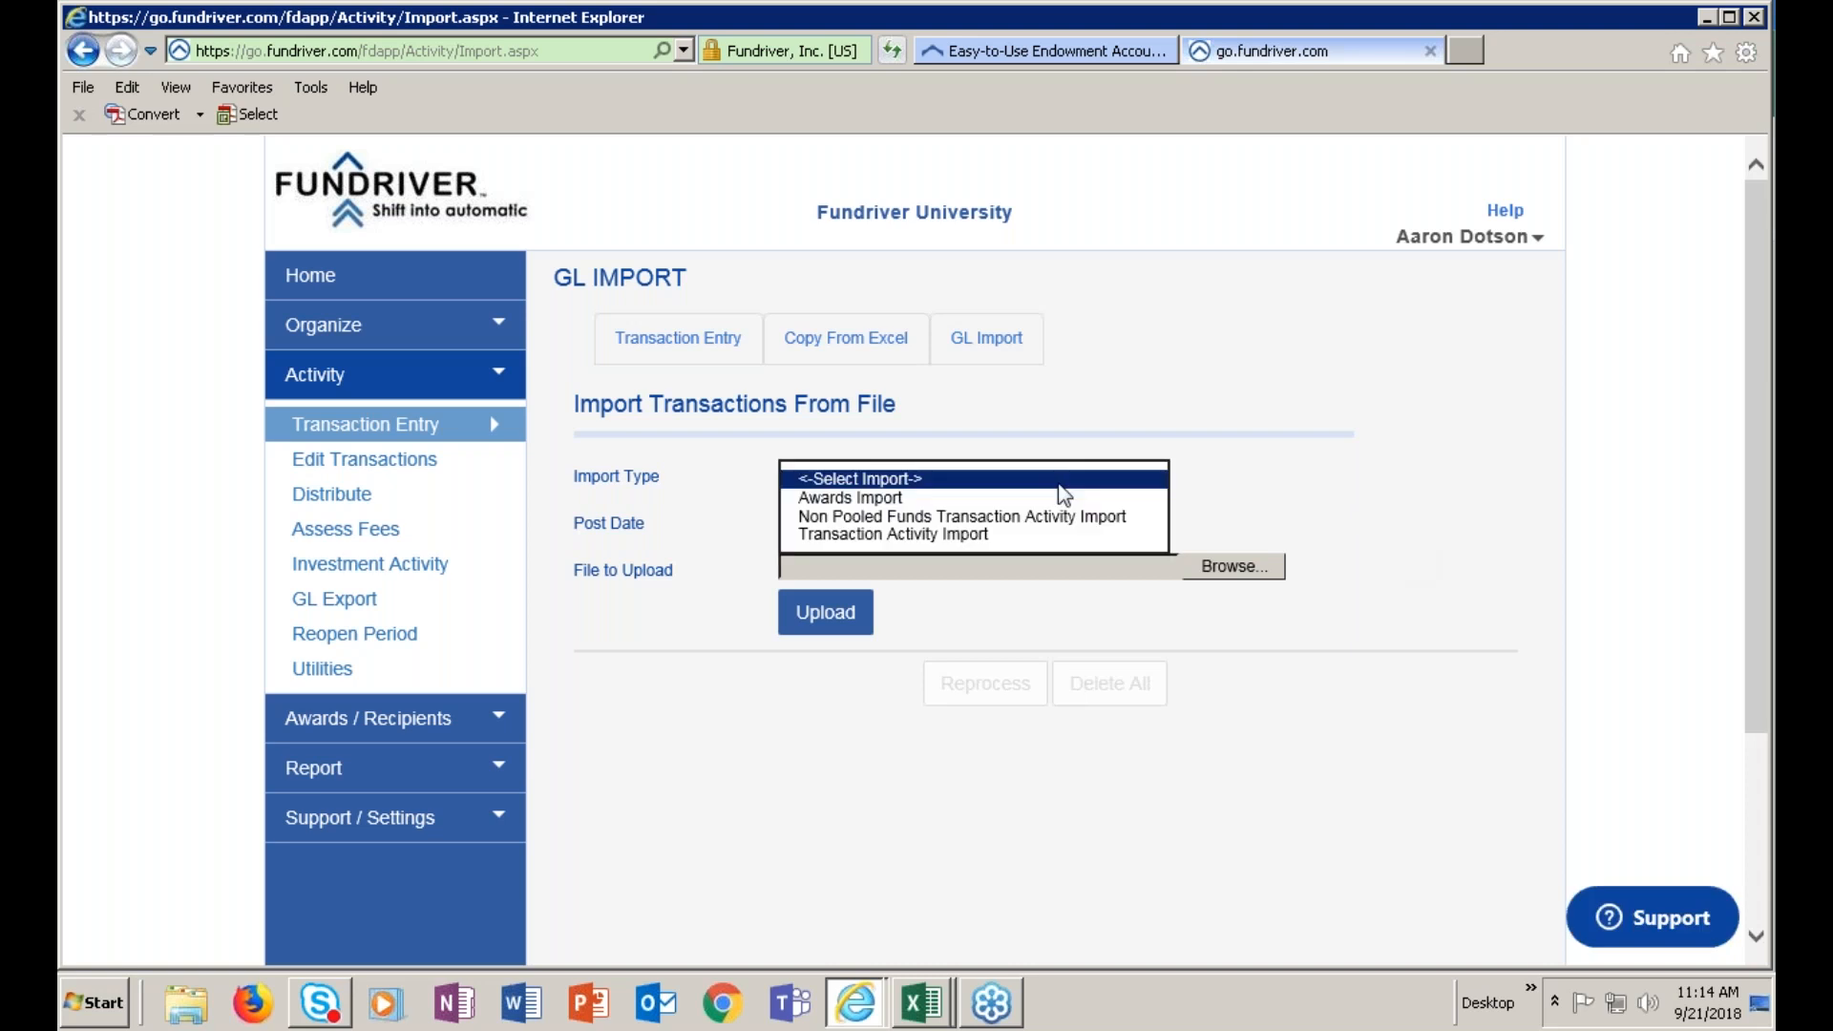
click(1058, 534)
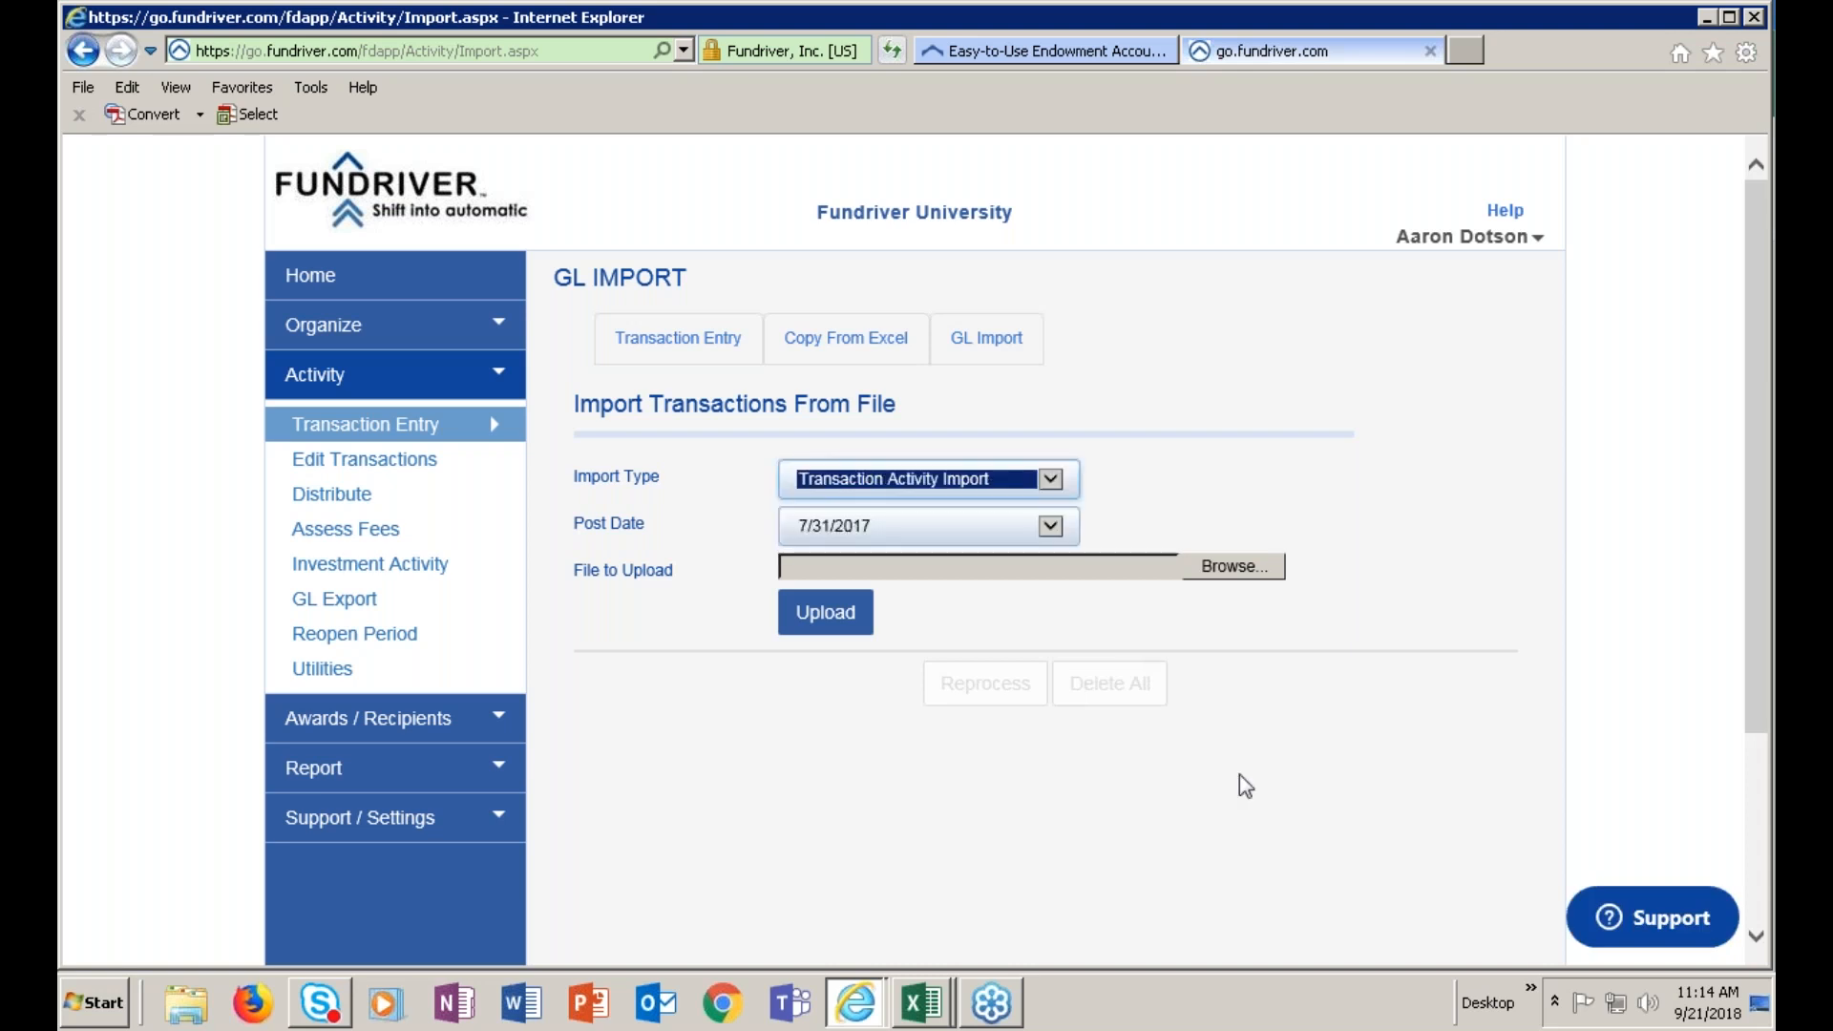
Choose the Standard Transaction Import Demo db workbook from the Desktop as the import file and upload it
click(1232, 571)
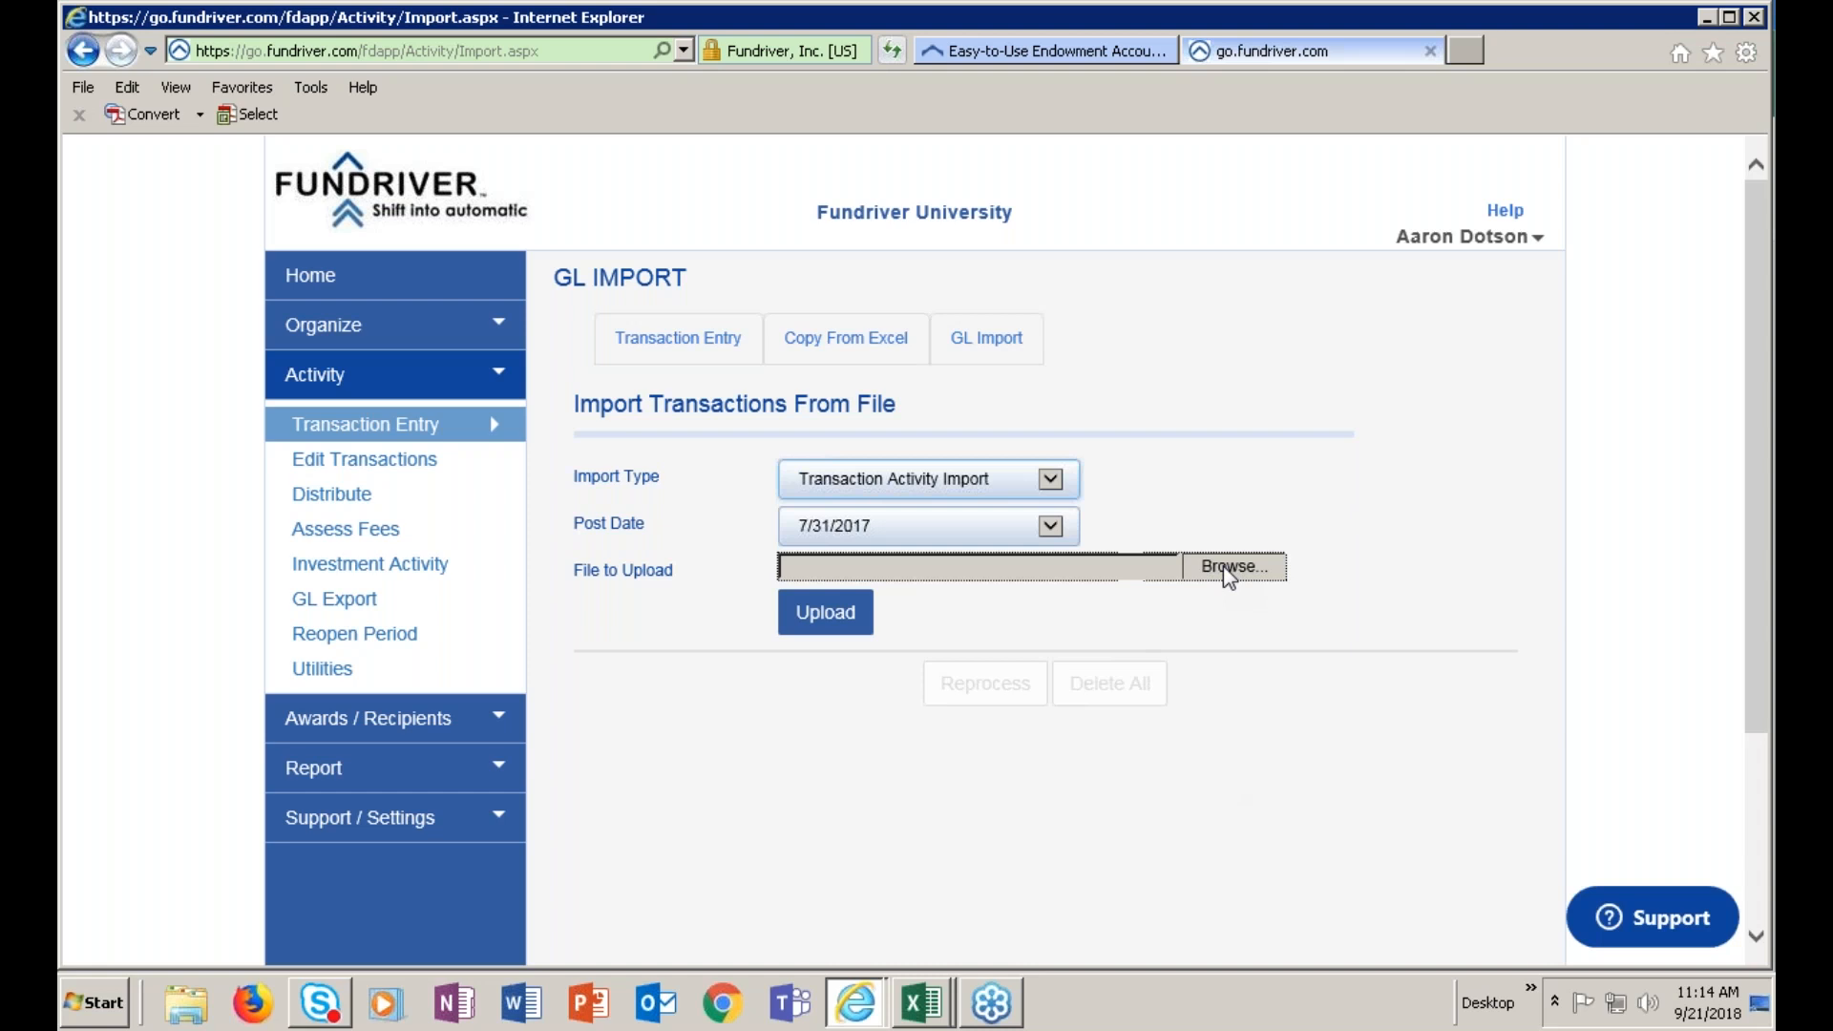
click(172, 249)
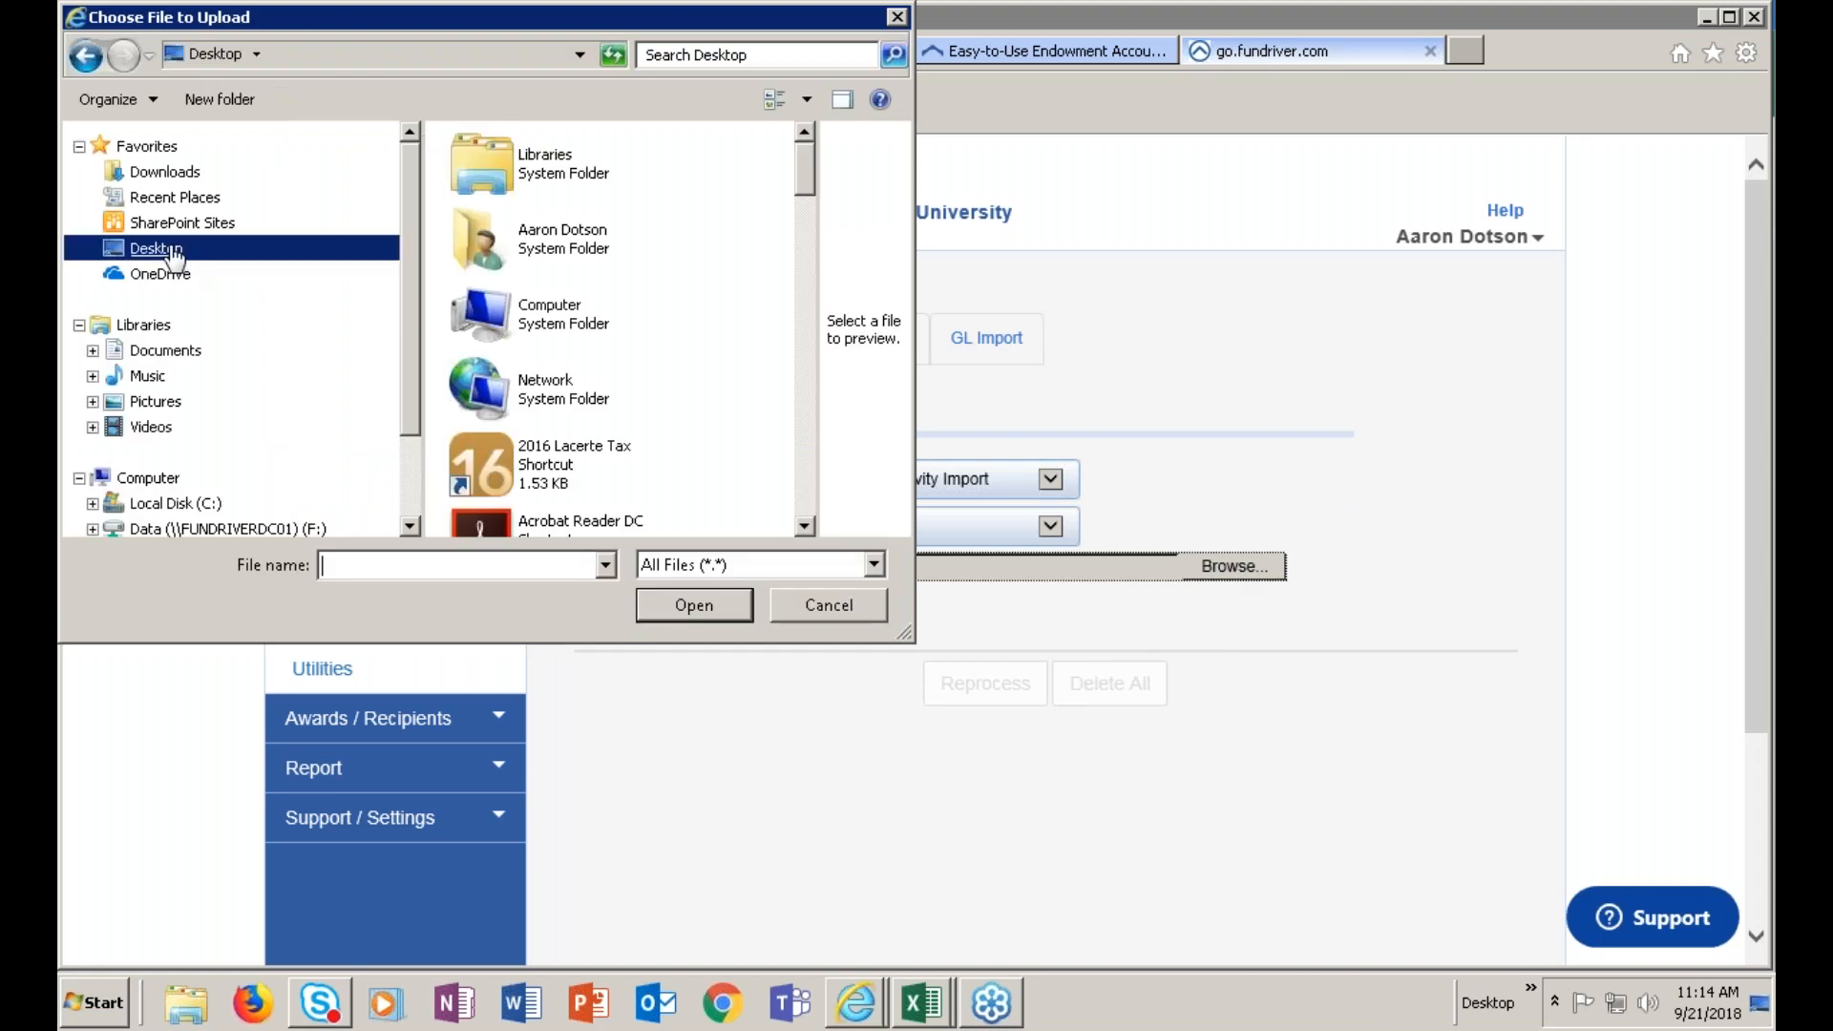
drag(805, 182, 818, 501)
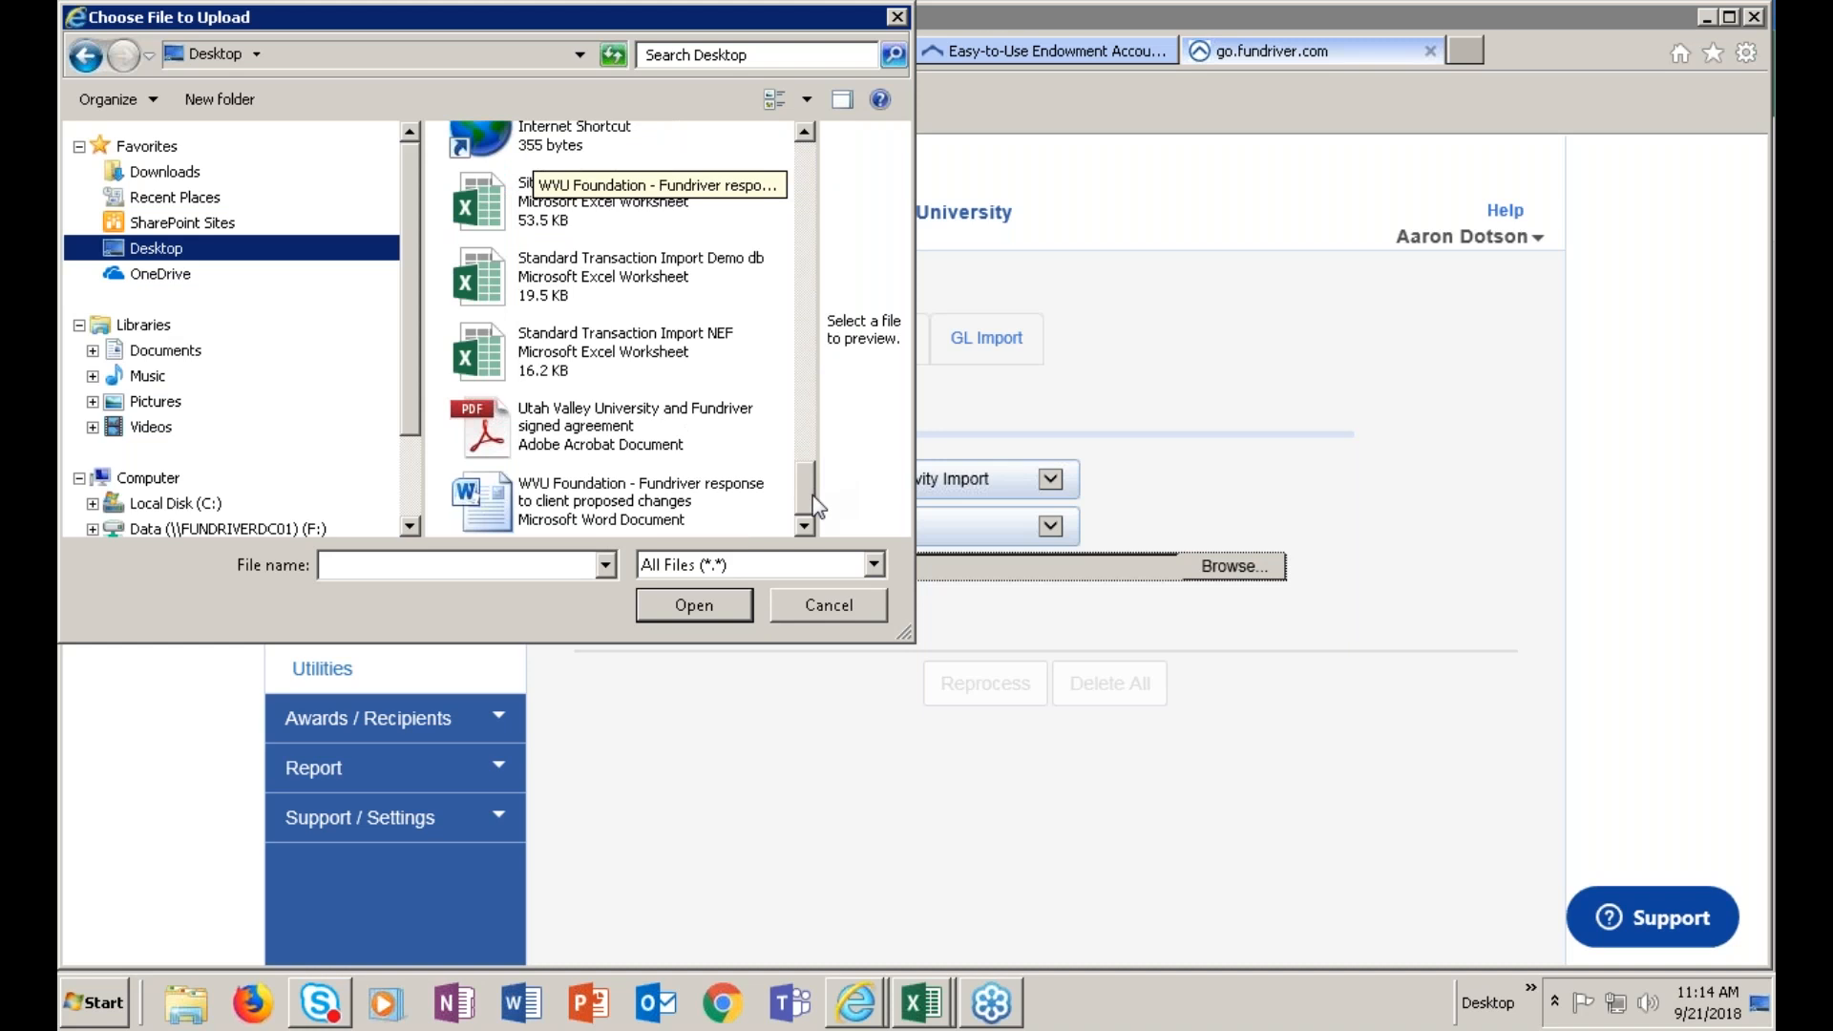
double_click(593, 258)
click(816, 616)
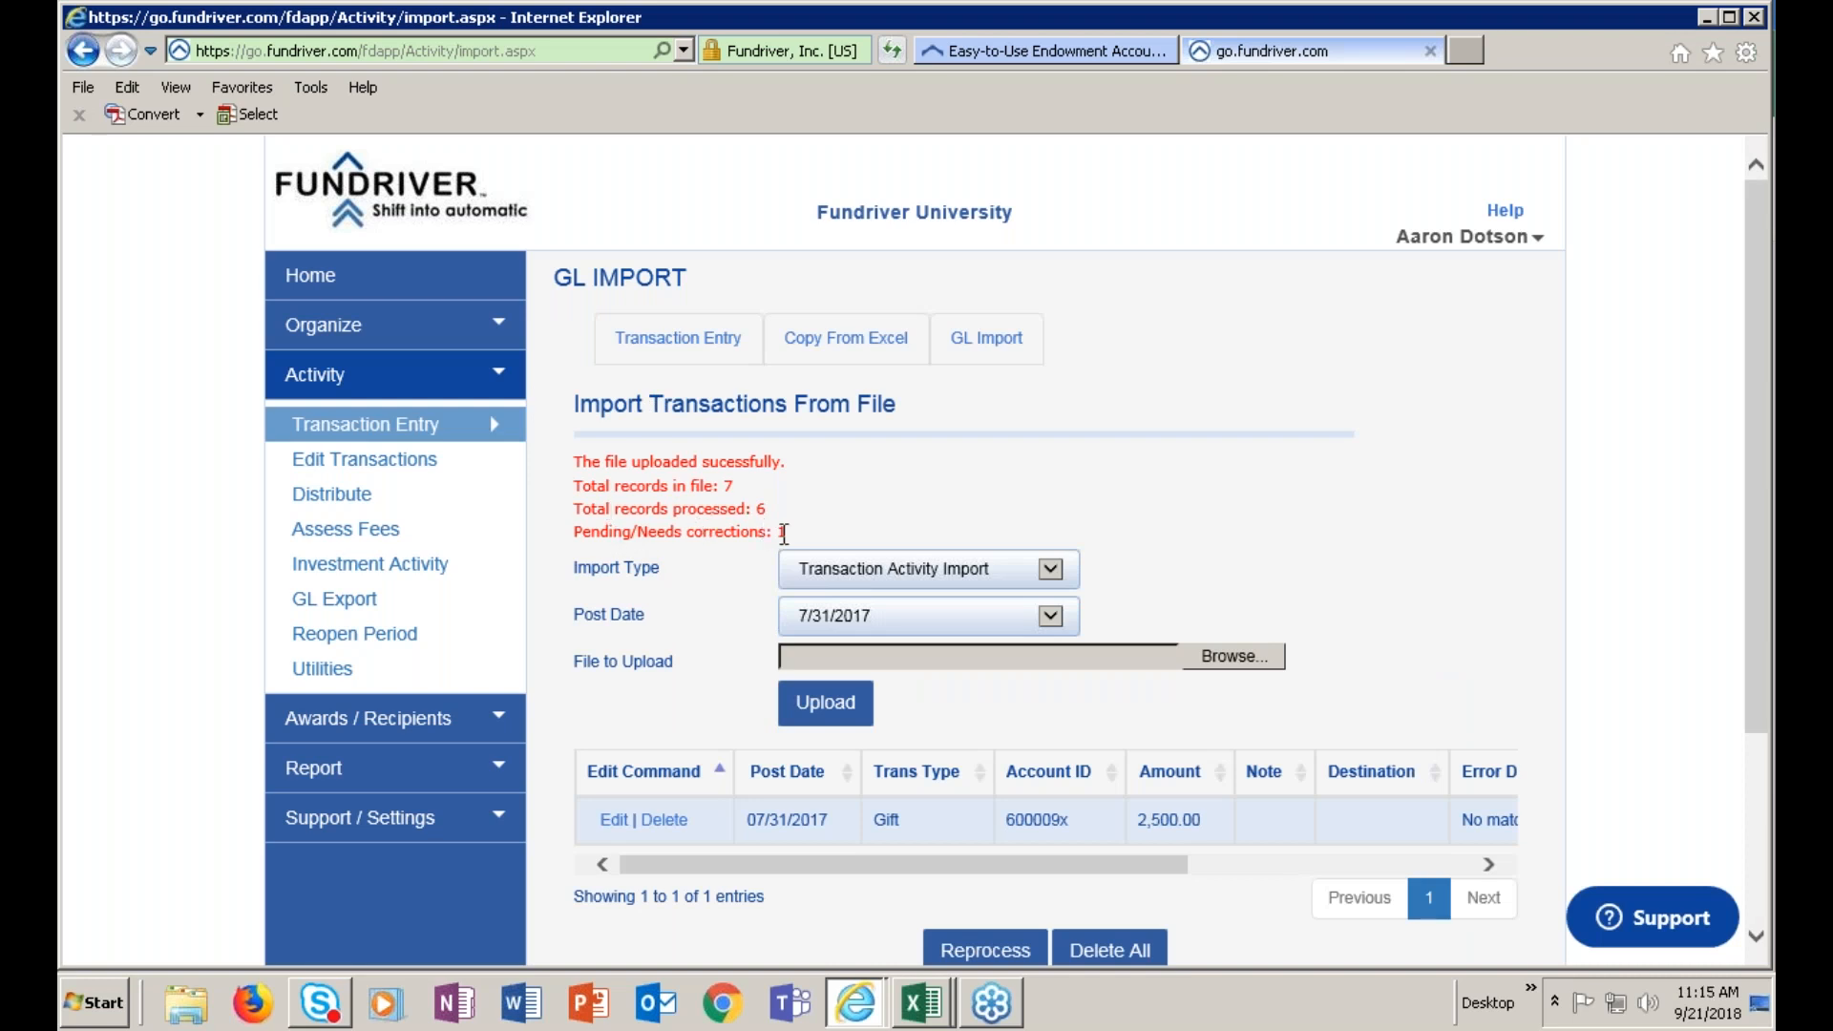
Check the pending gift record's error description, remove the trailing x from its Account ID, save the correction and reprocess the pending records
scroll(1084, 745, down, 1)
drag(1084, 745, 1247, 745)
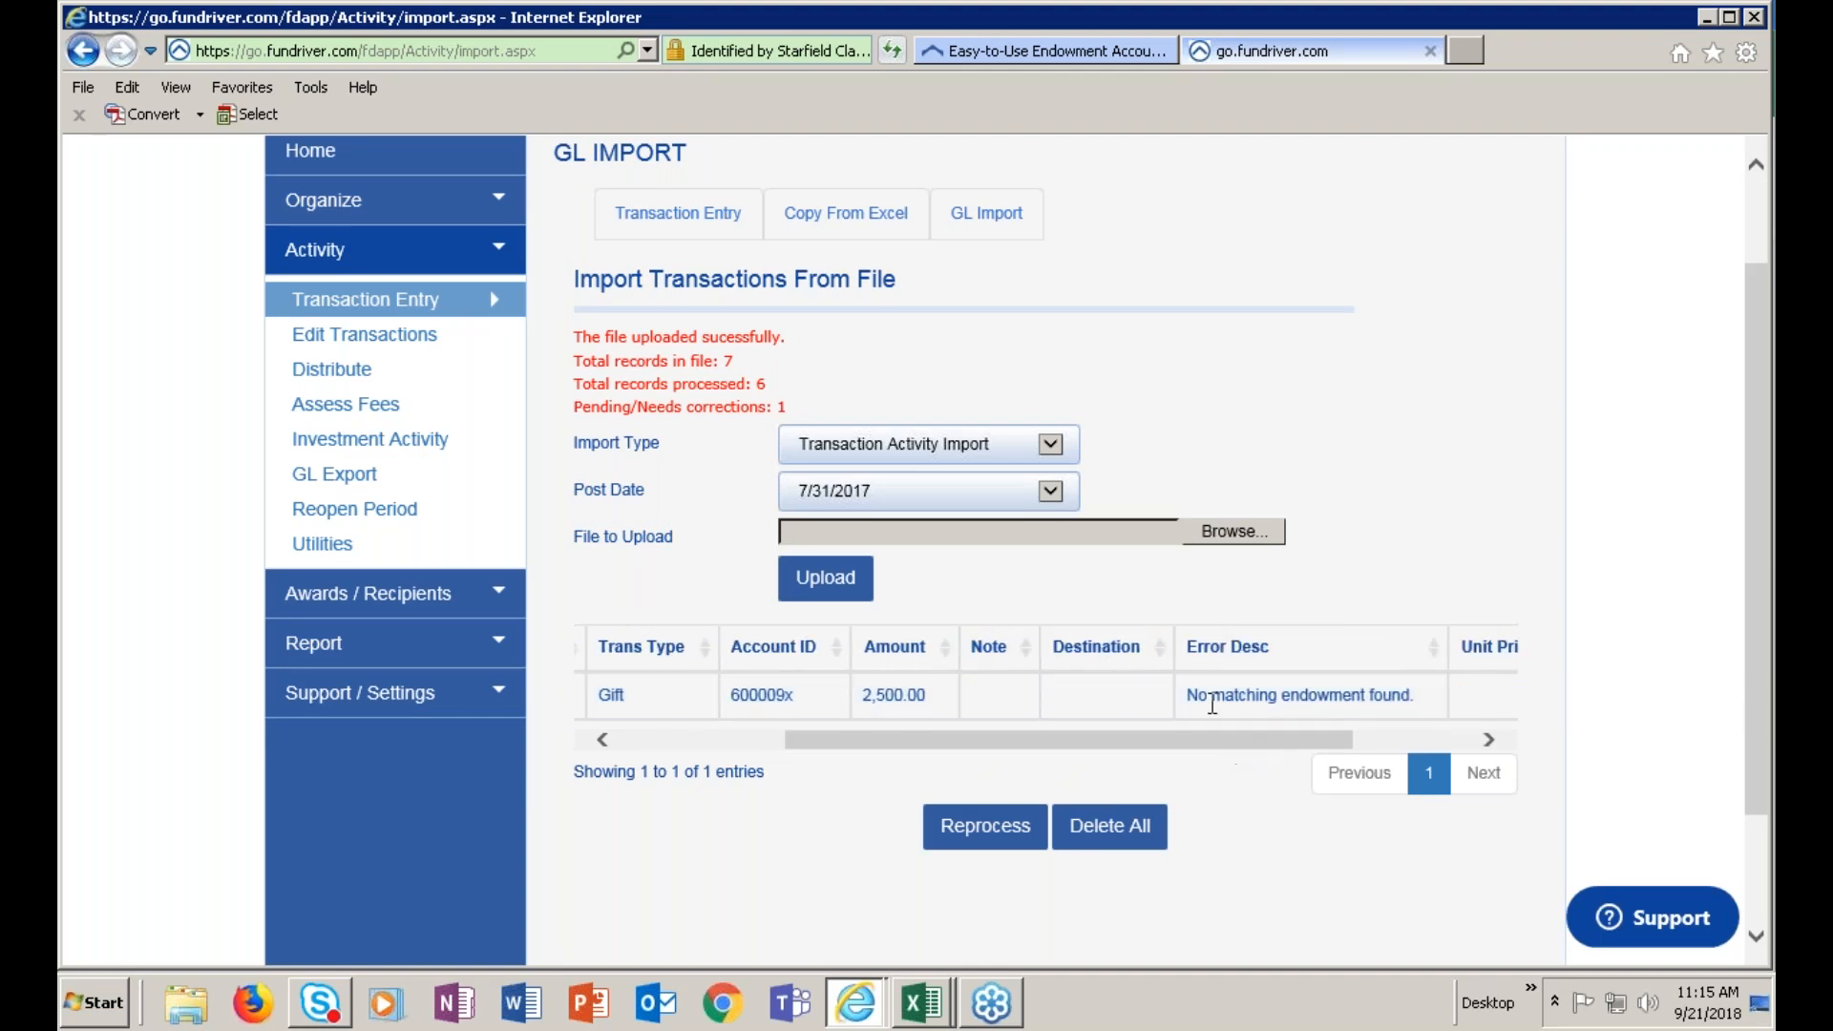
drag(1178, 742, 1017, 737)
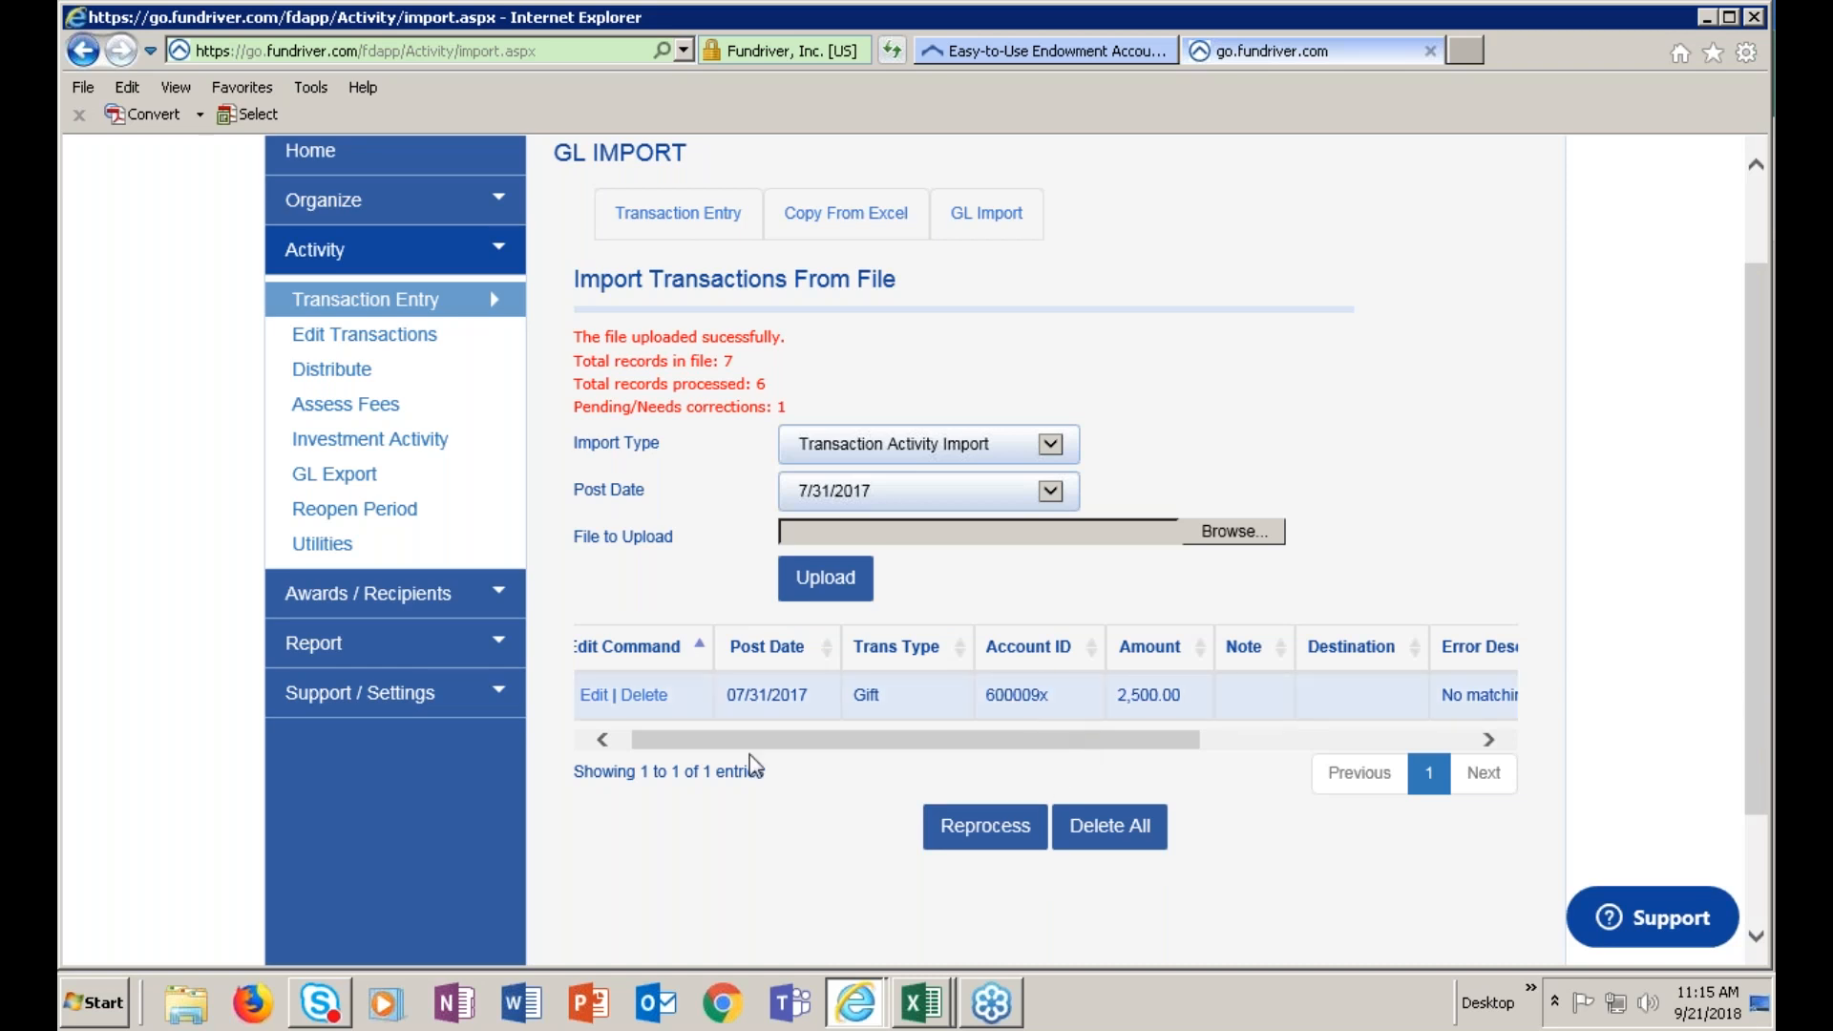
click(594, 696)
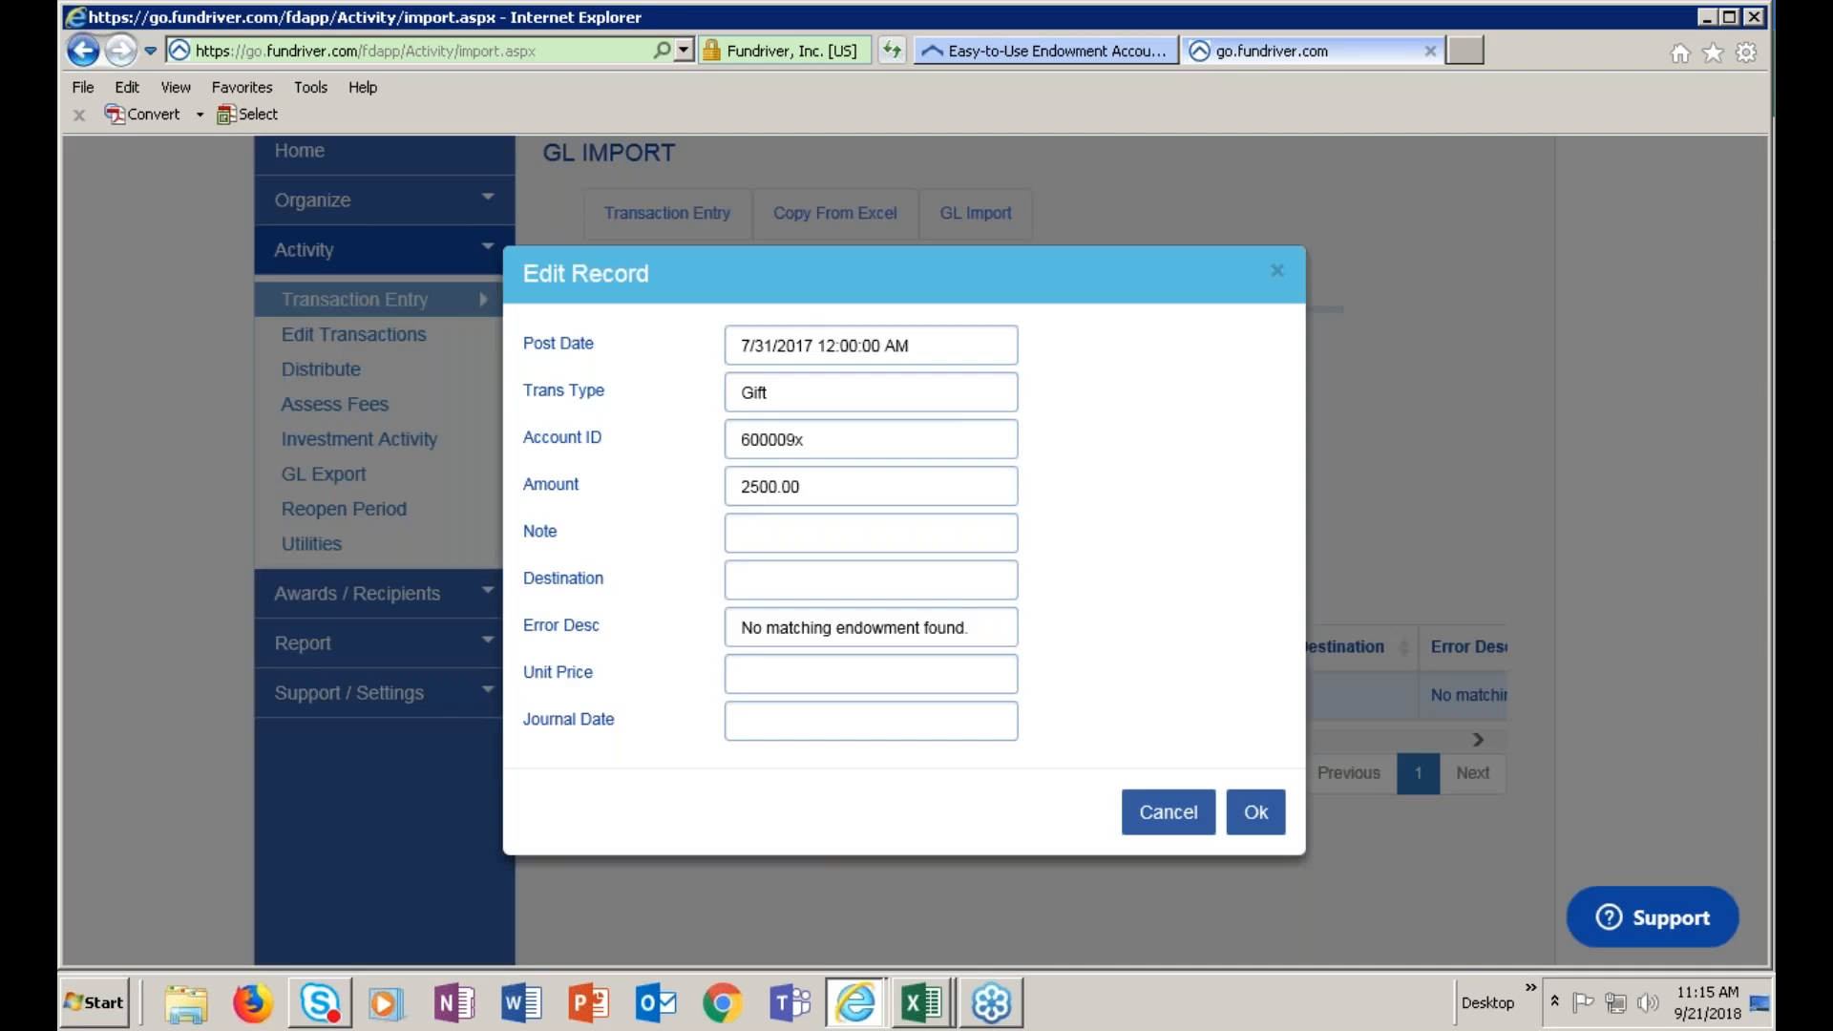
click(797, 441)
click(1256, 811)
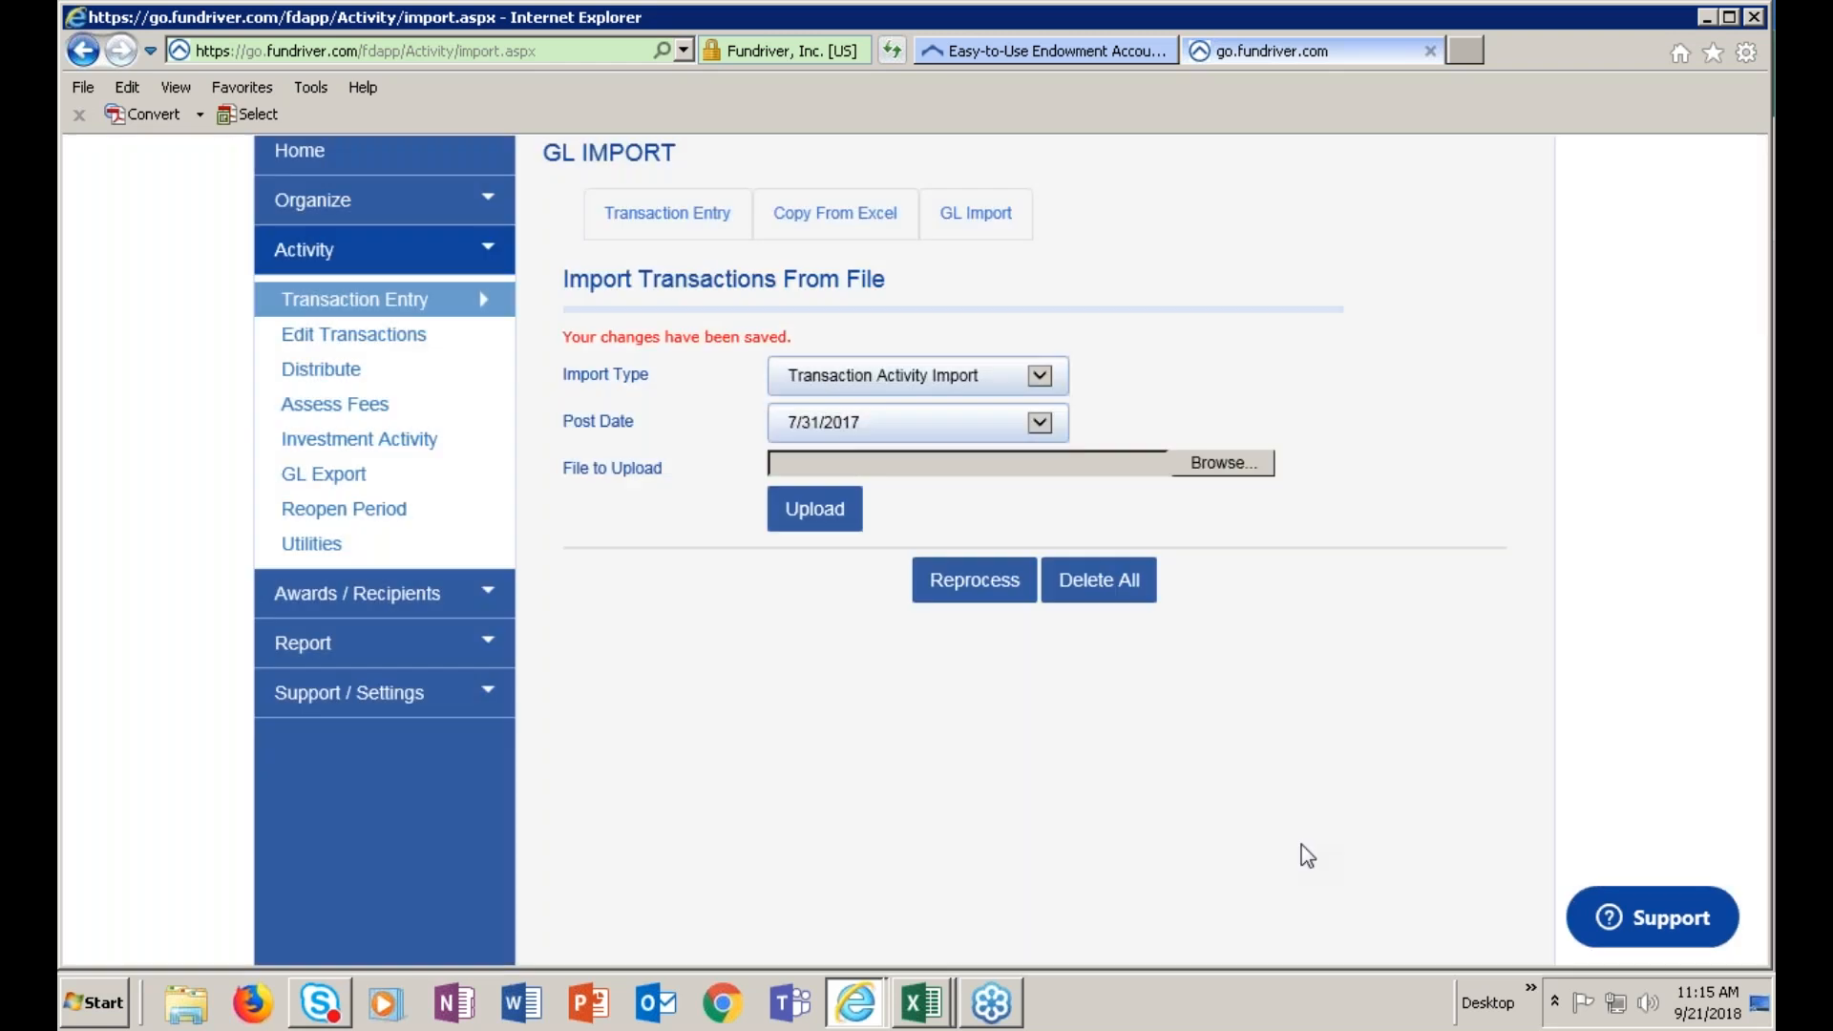
click(983, 764)
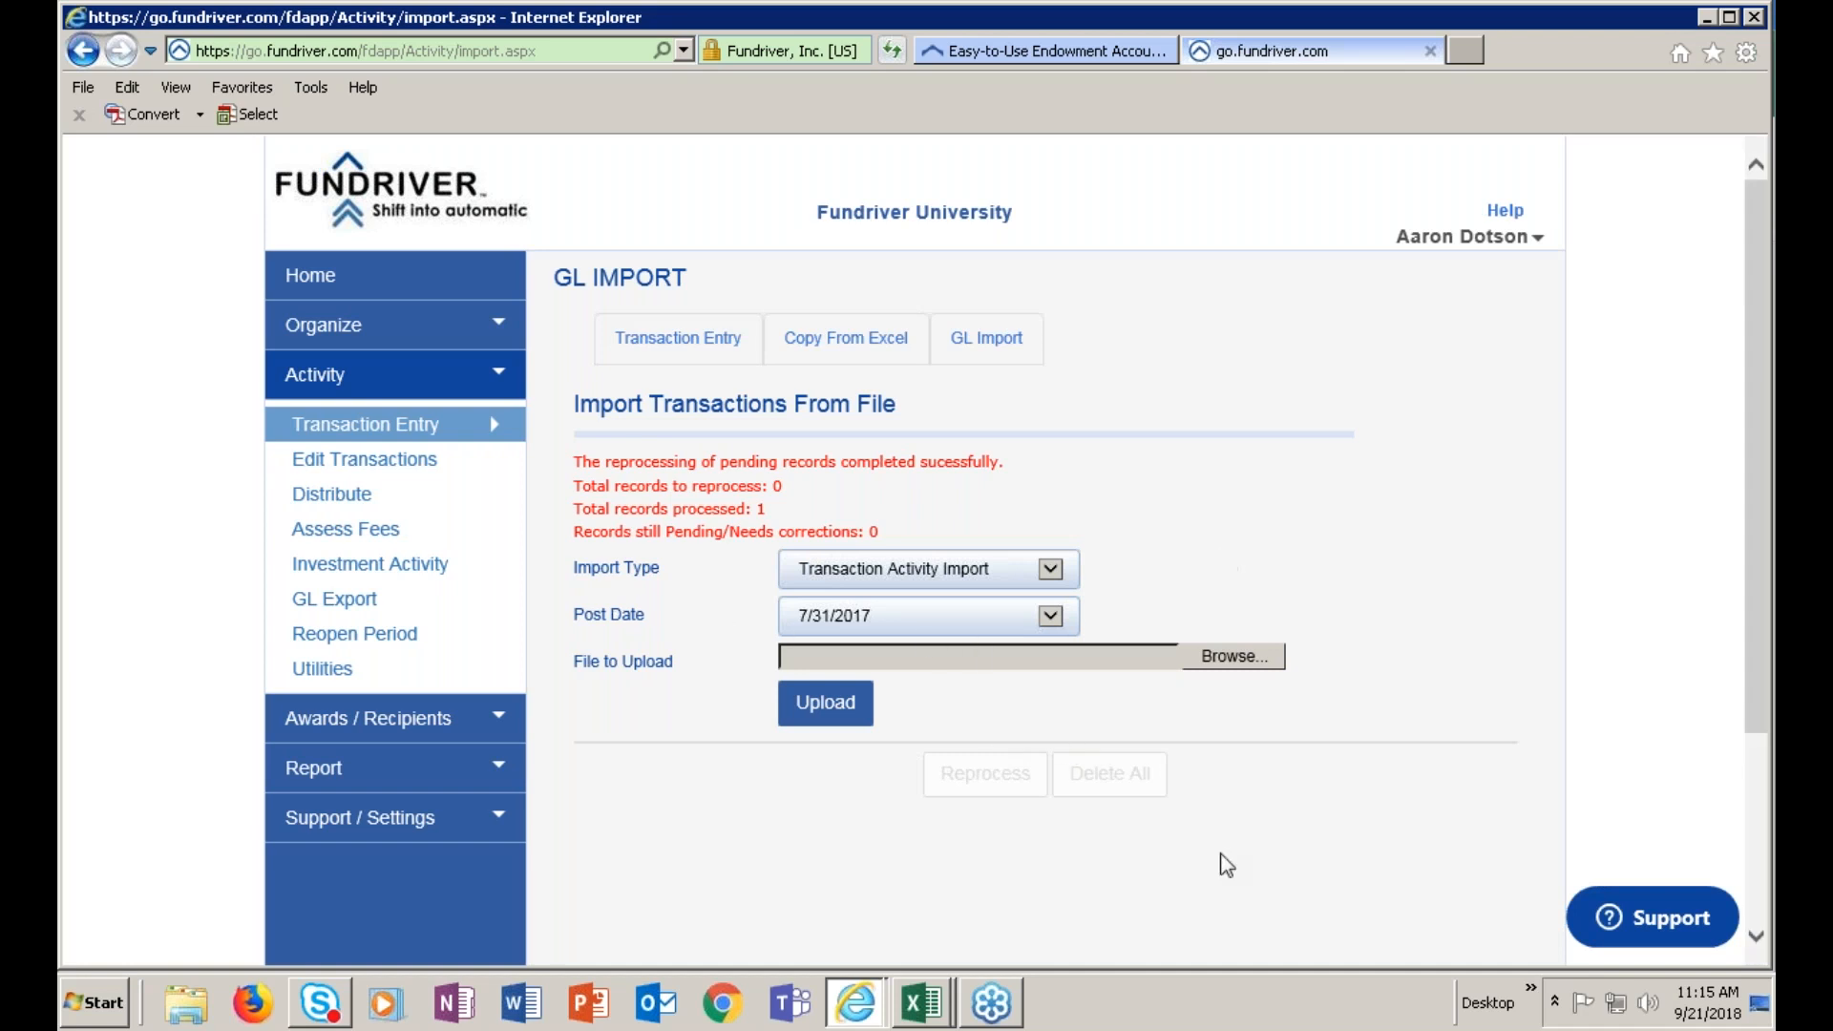
In Edit Transactions, filter the list to the Gift transaction type, load it and review the gifts for the current period
click(421, 470)
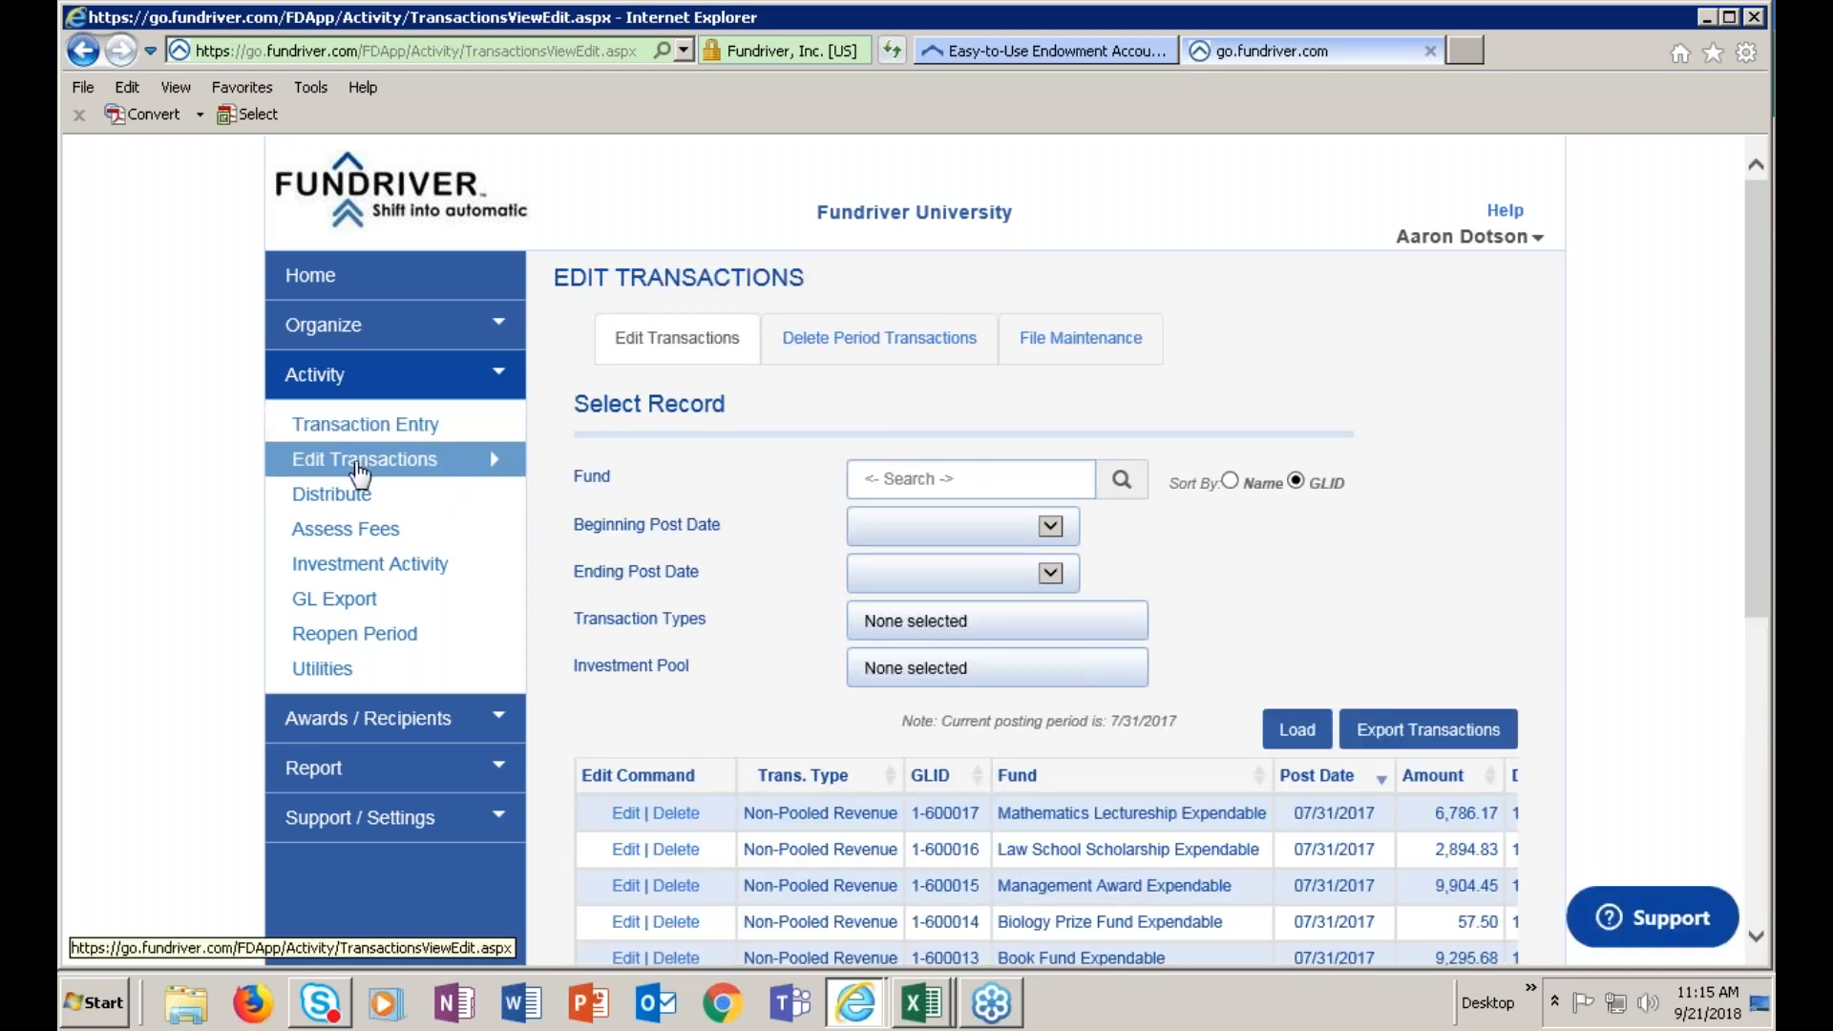
click(1063, 630)
scroll(945, 793, down, 1)
scroll(945, 783, down, 2)
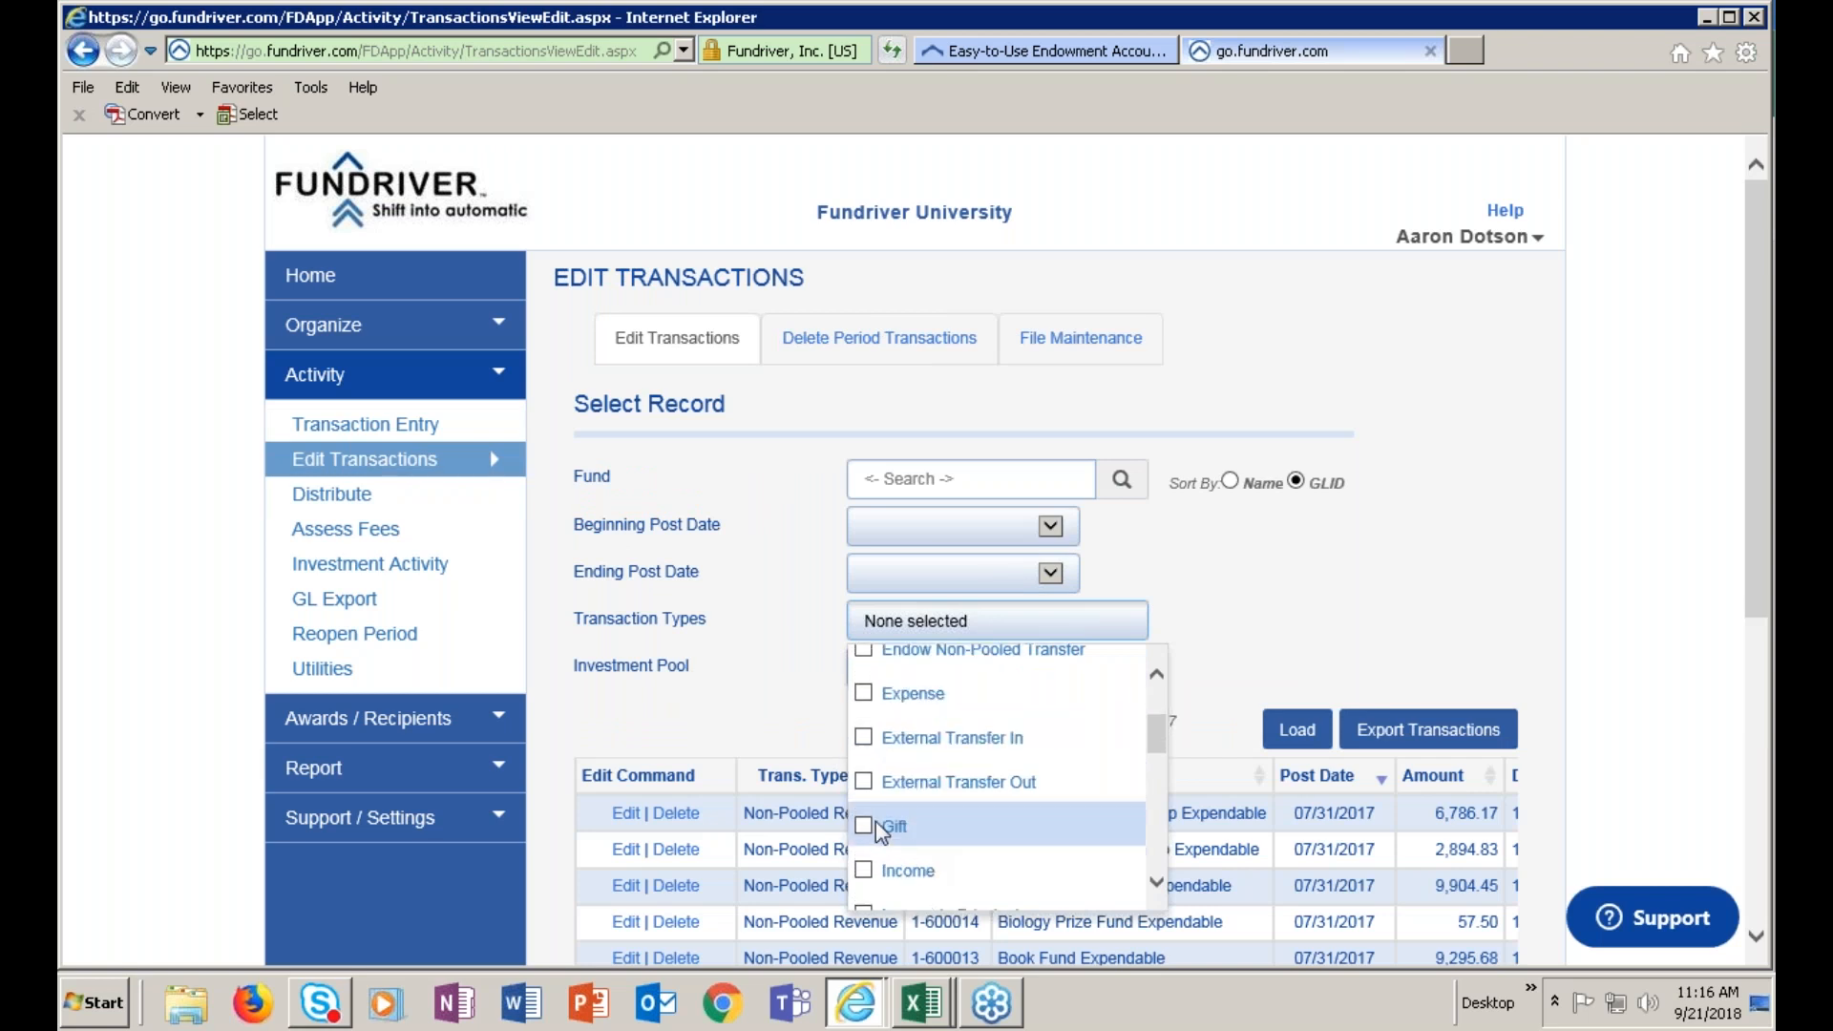
click(1008, 832)
click(1296, 729)
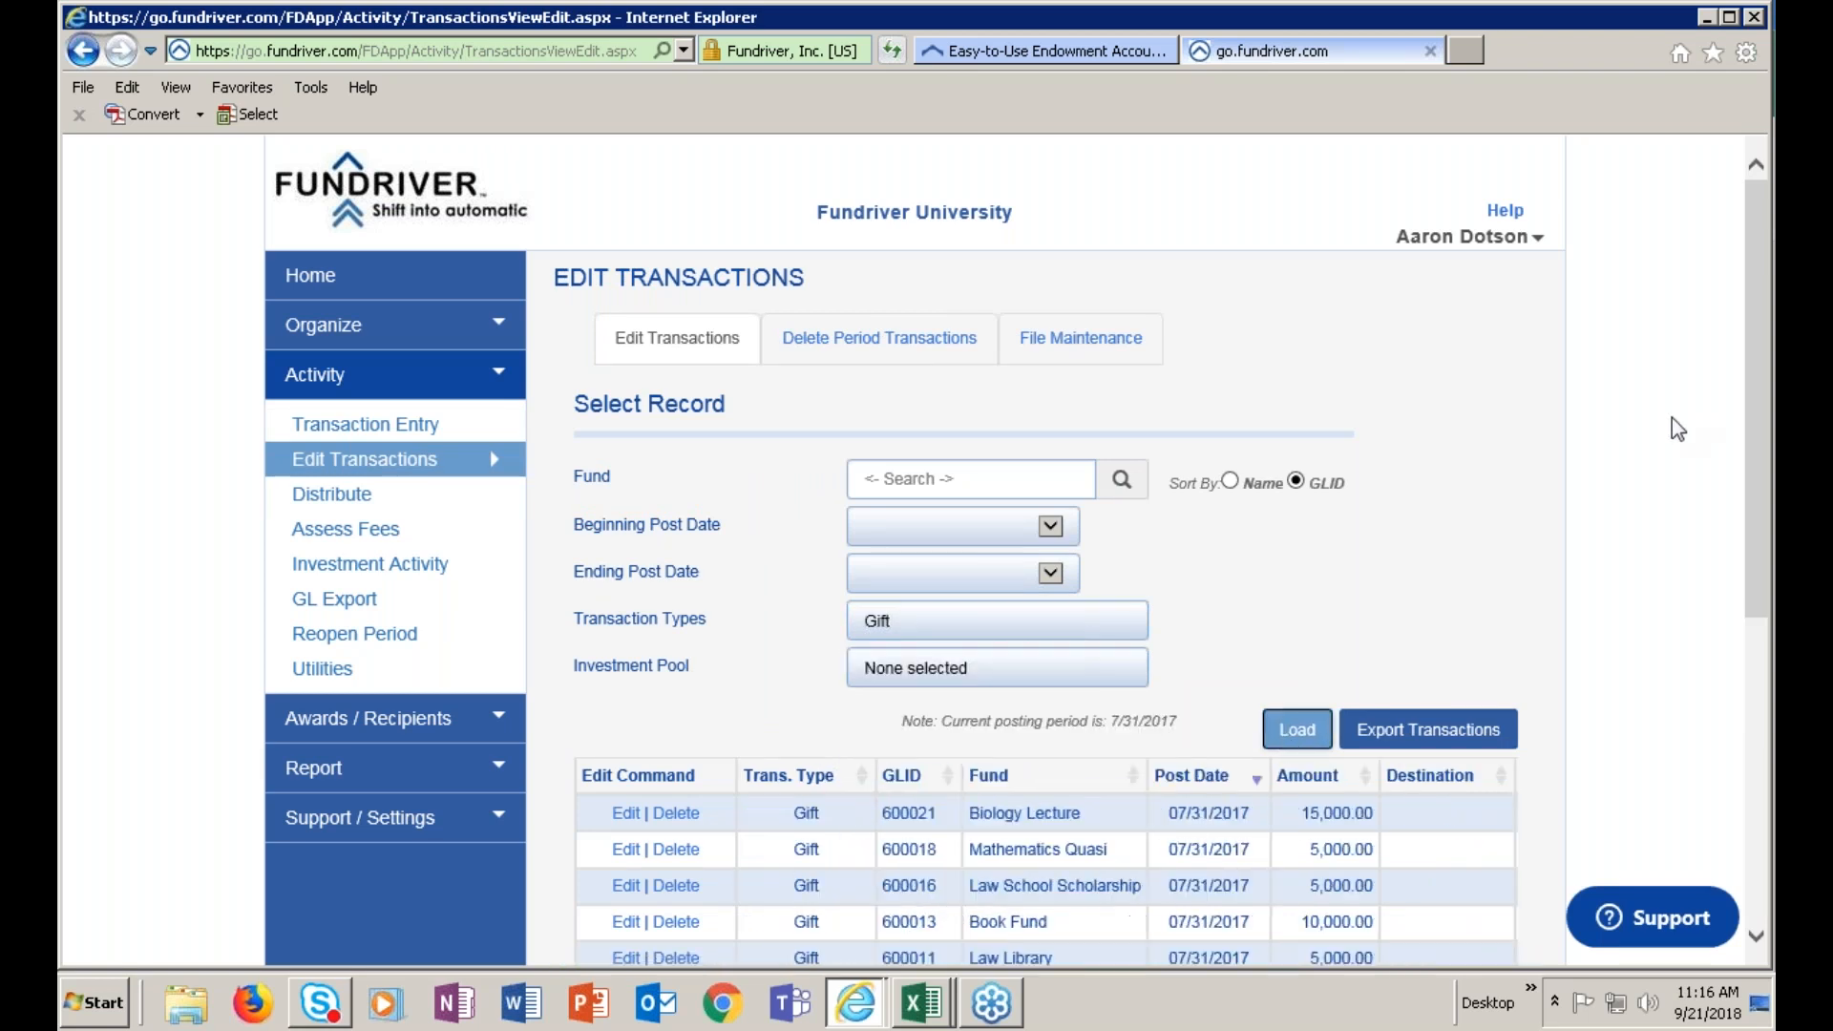
scroll(1588, 453, down, 3)
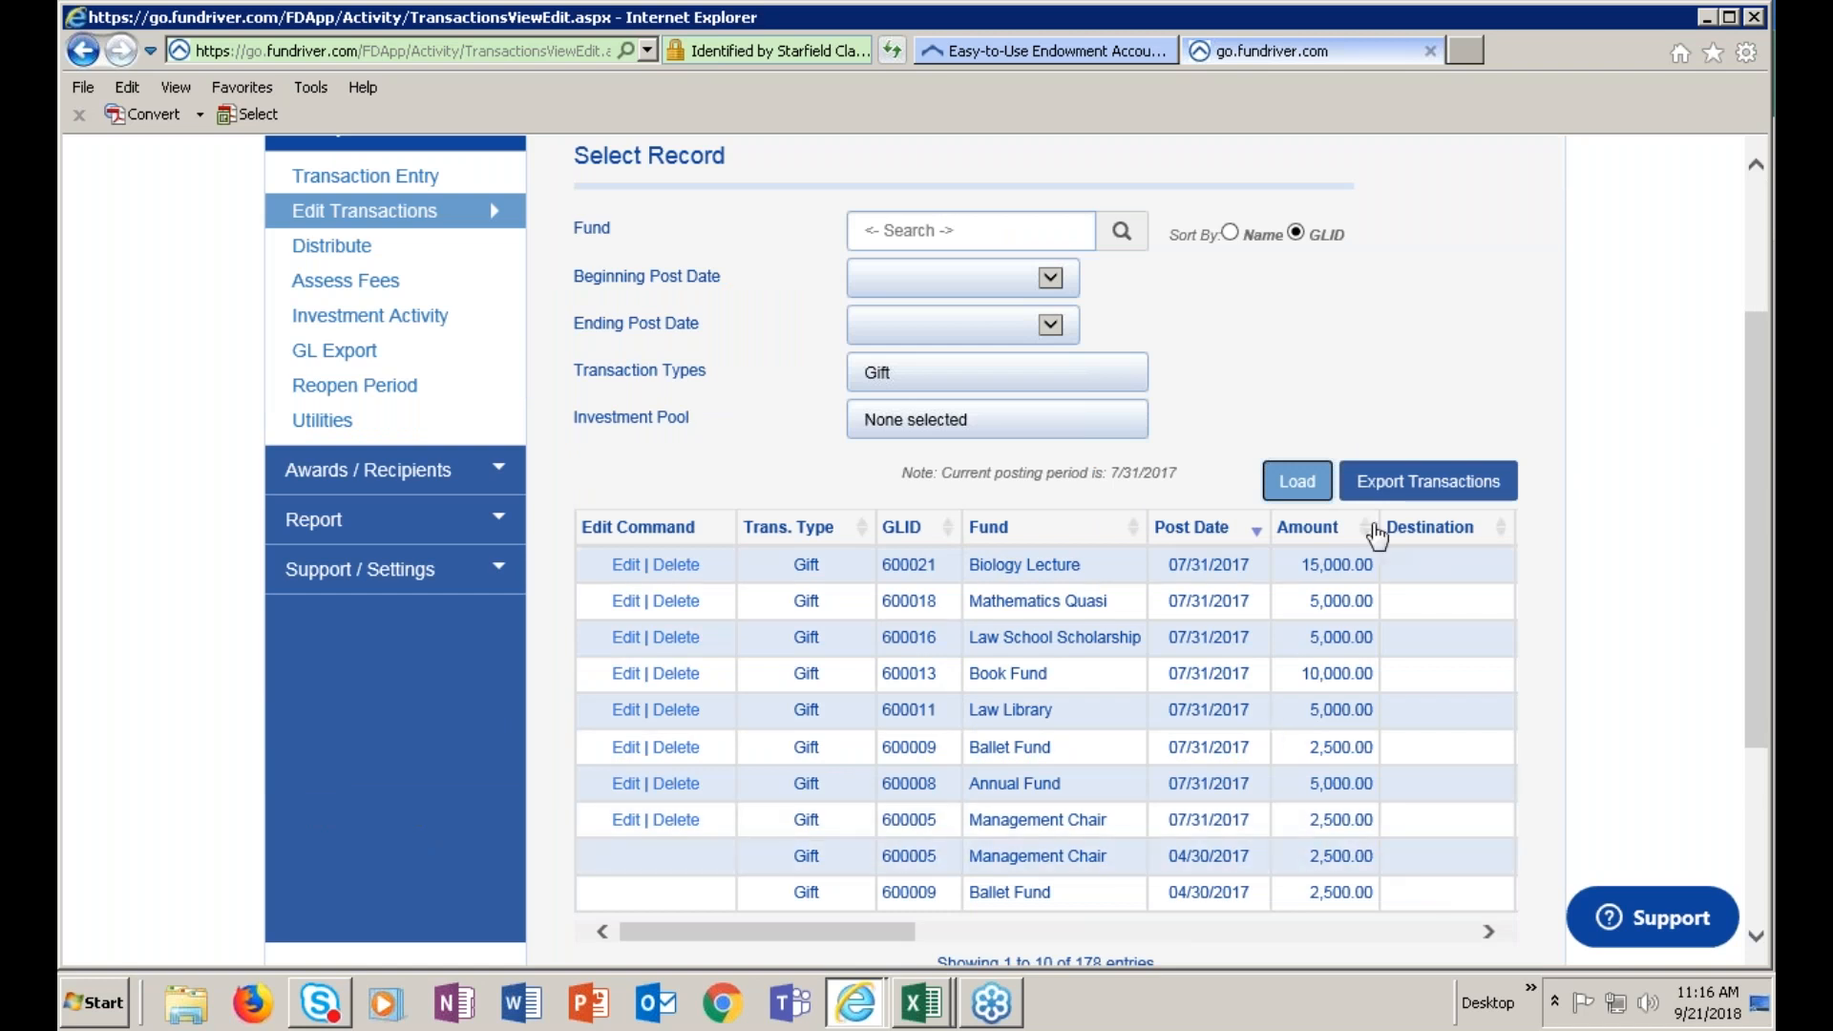
scroll(1384, 802, up, 3)
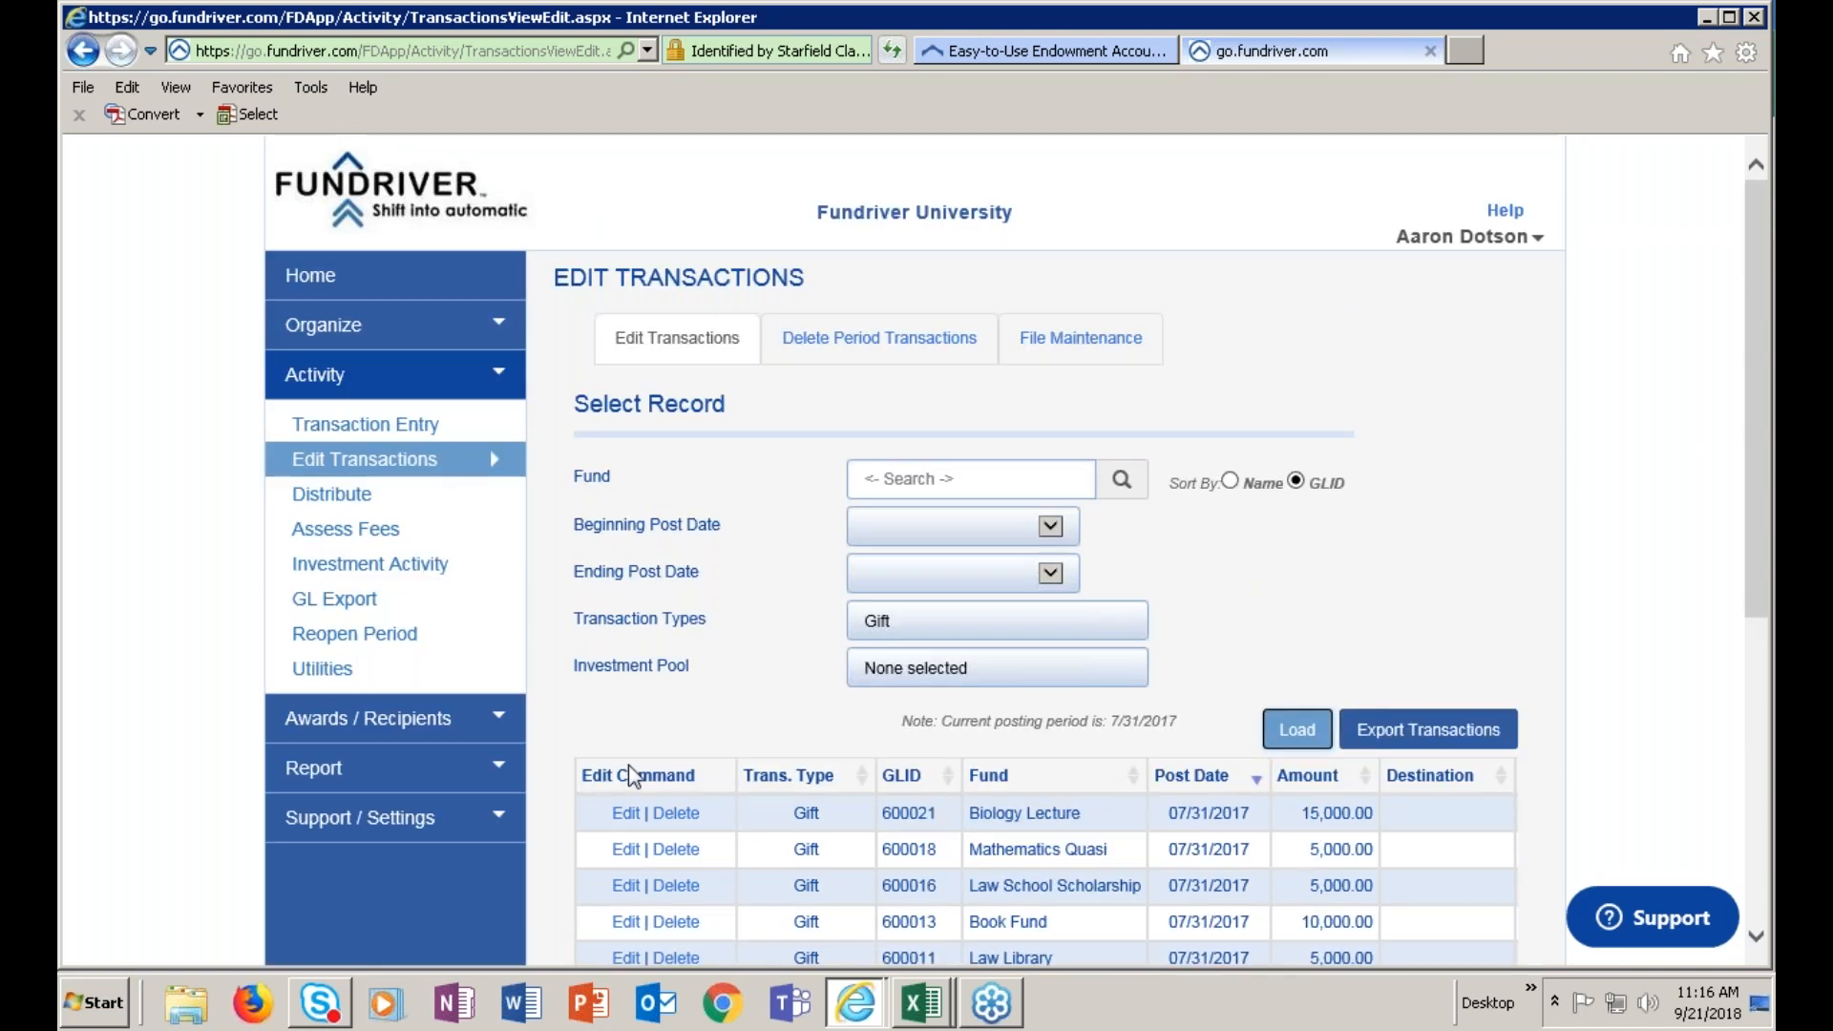
Open Investment Activity, select the Endowment Investment Pool, reconcile its 7/31/2017 activity and review the reconciliation table
click(382, 563)
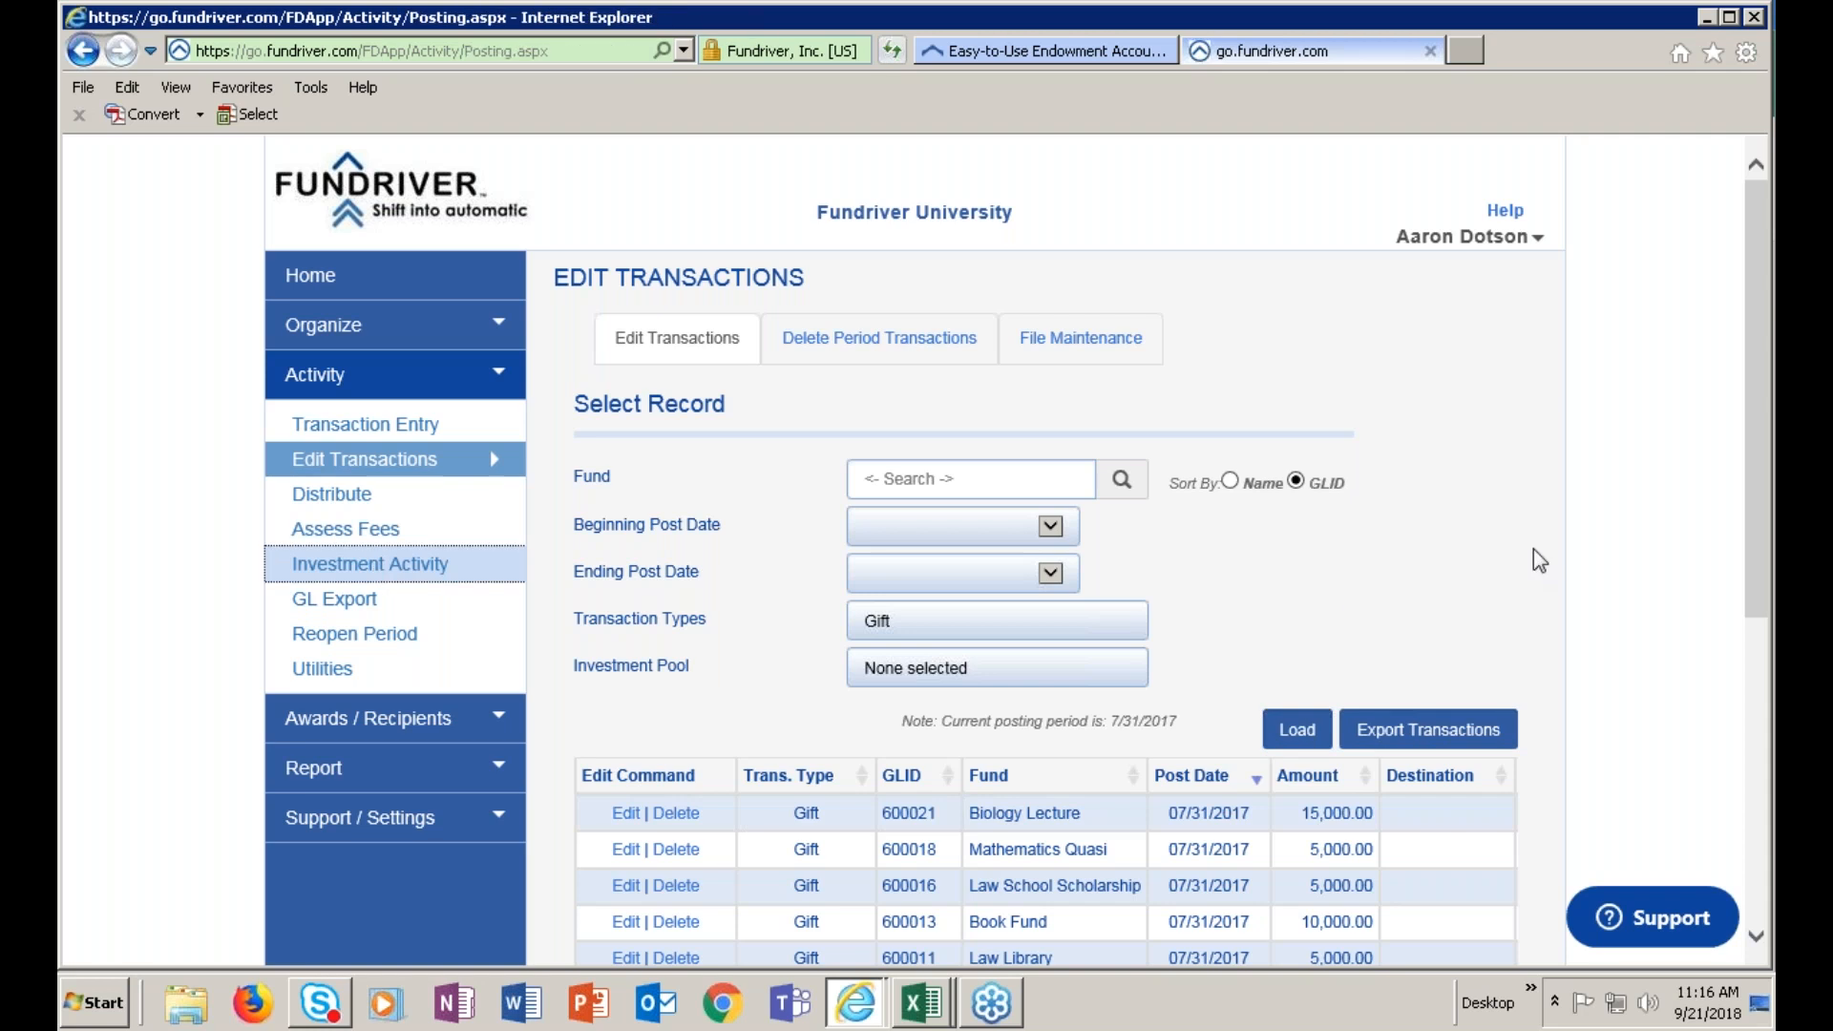
click(1127, 416)
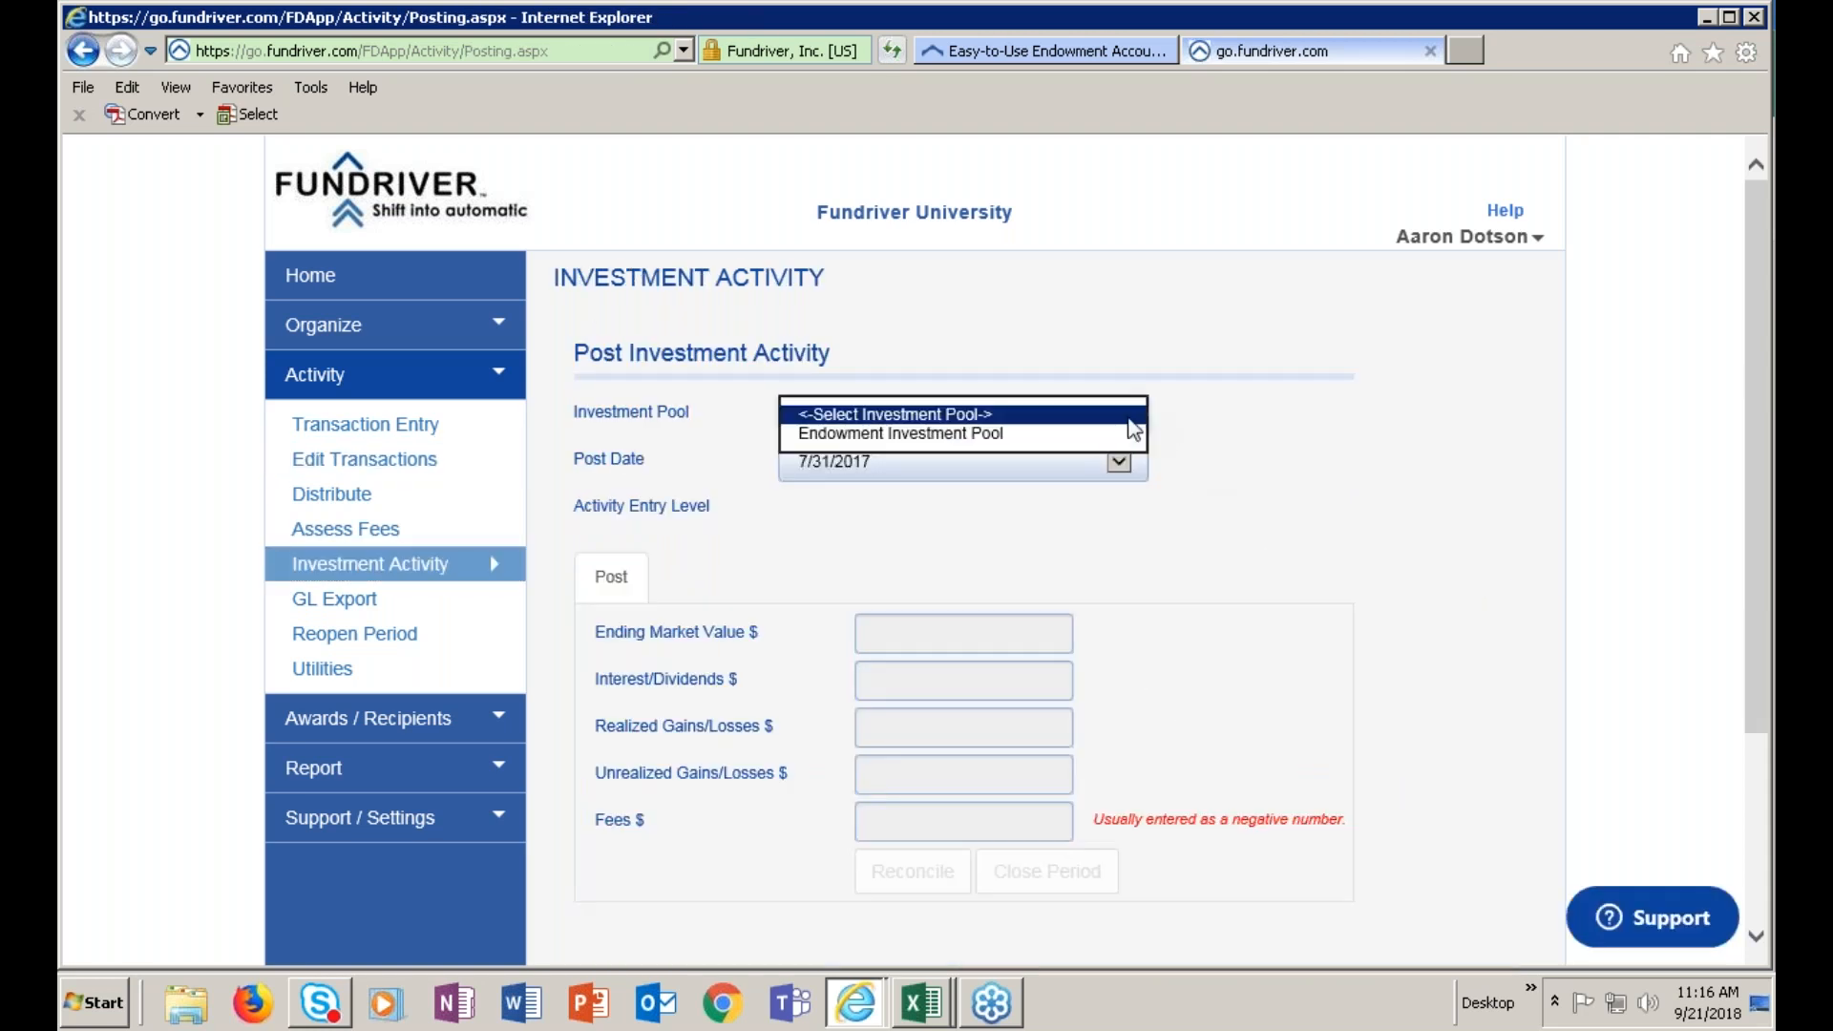
click(1082, 434)
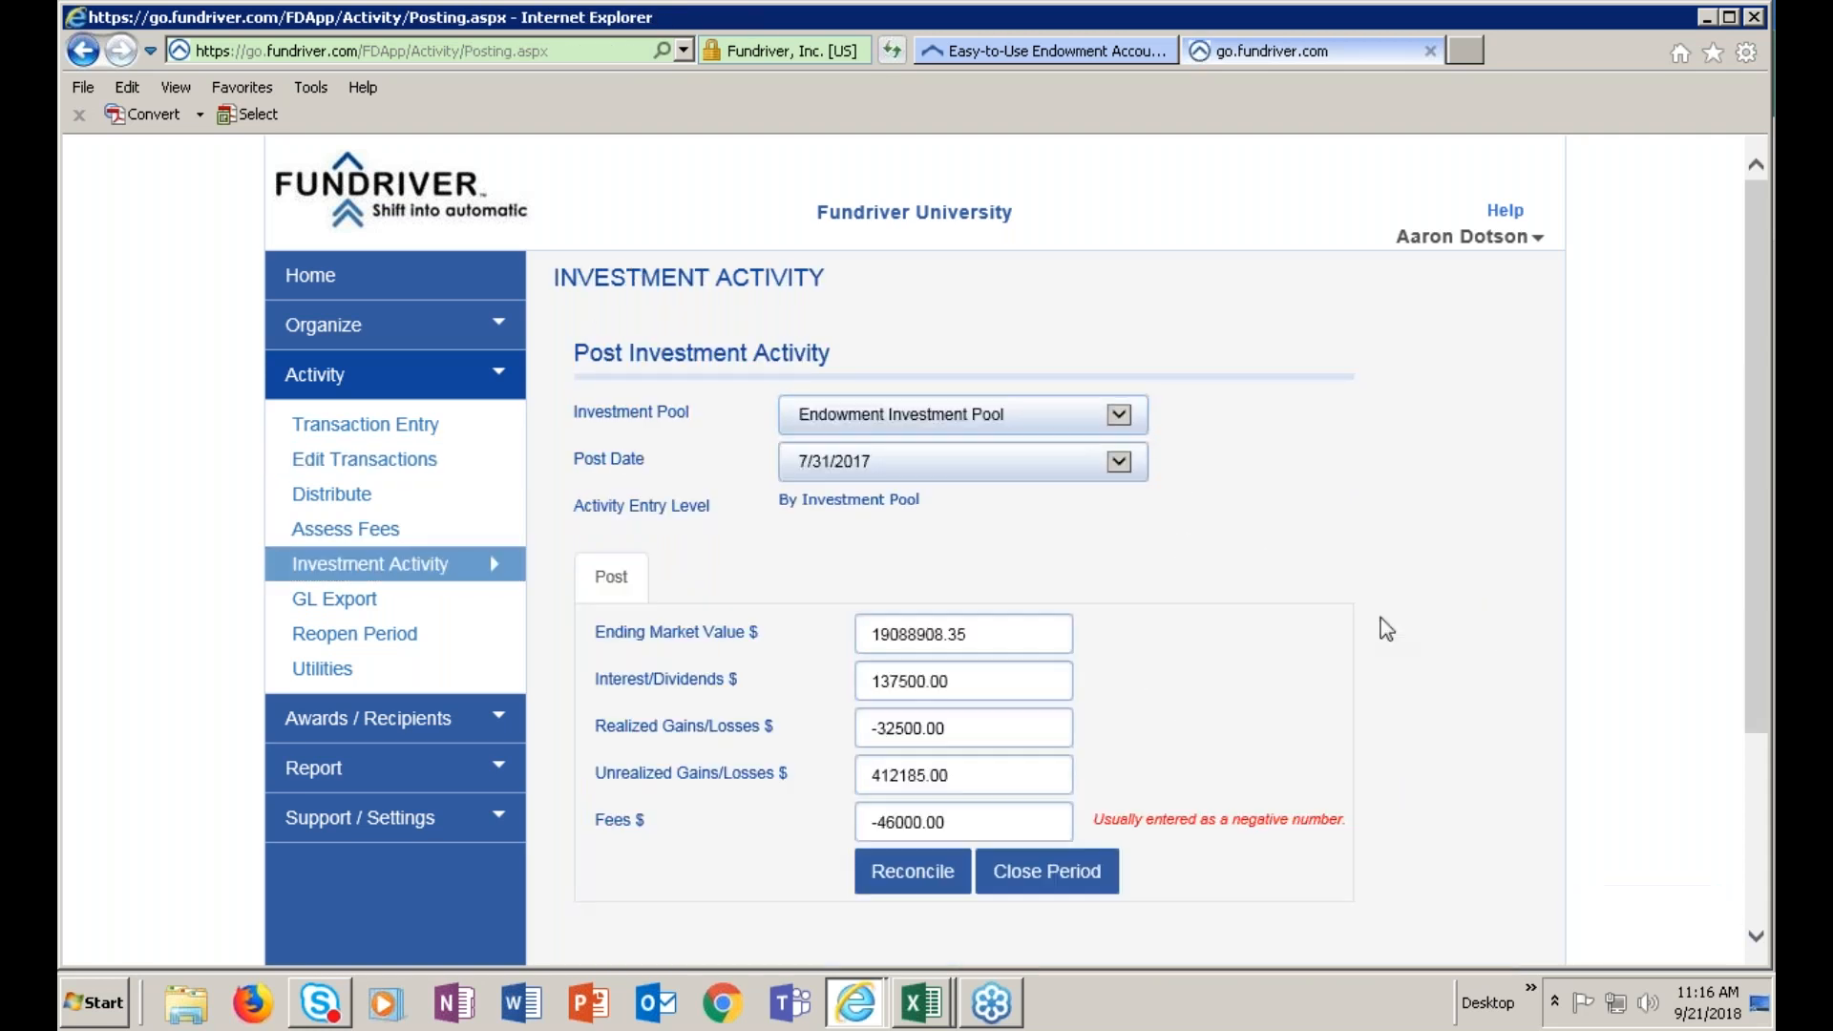
scroll(1375, 723, down, 3)
click(903, 588)
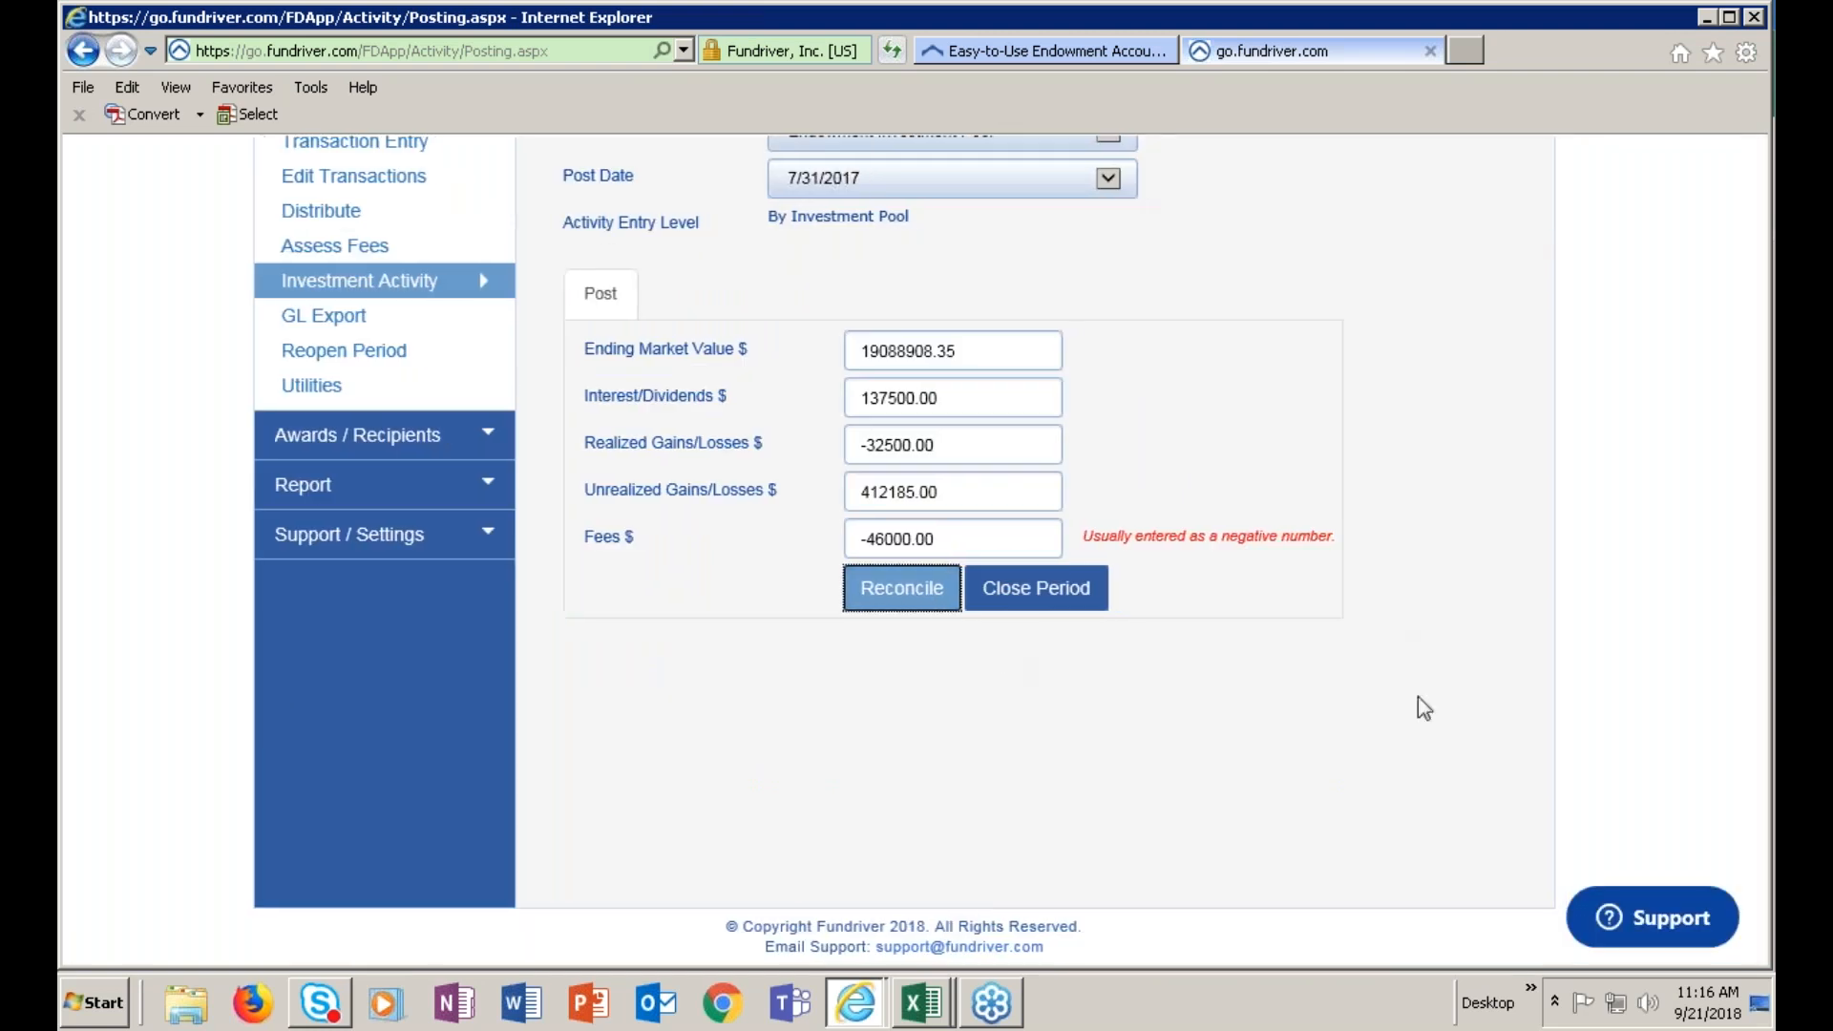
scroll(1571, 716, down, 4)
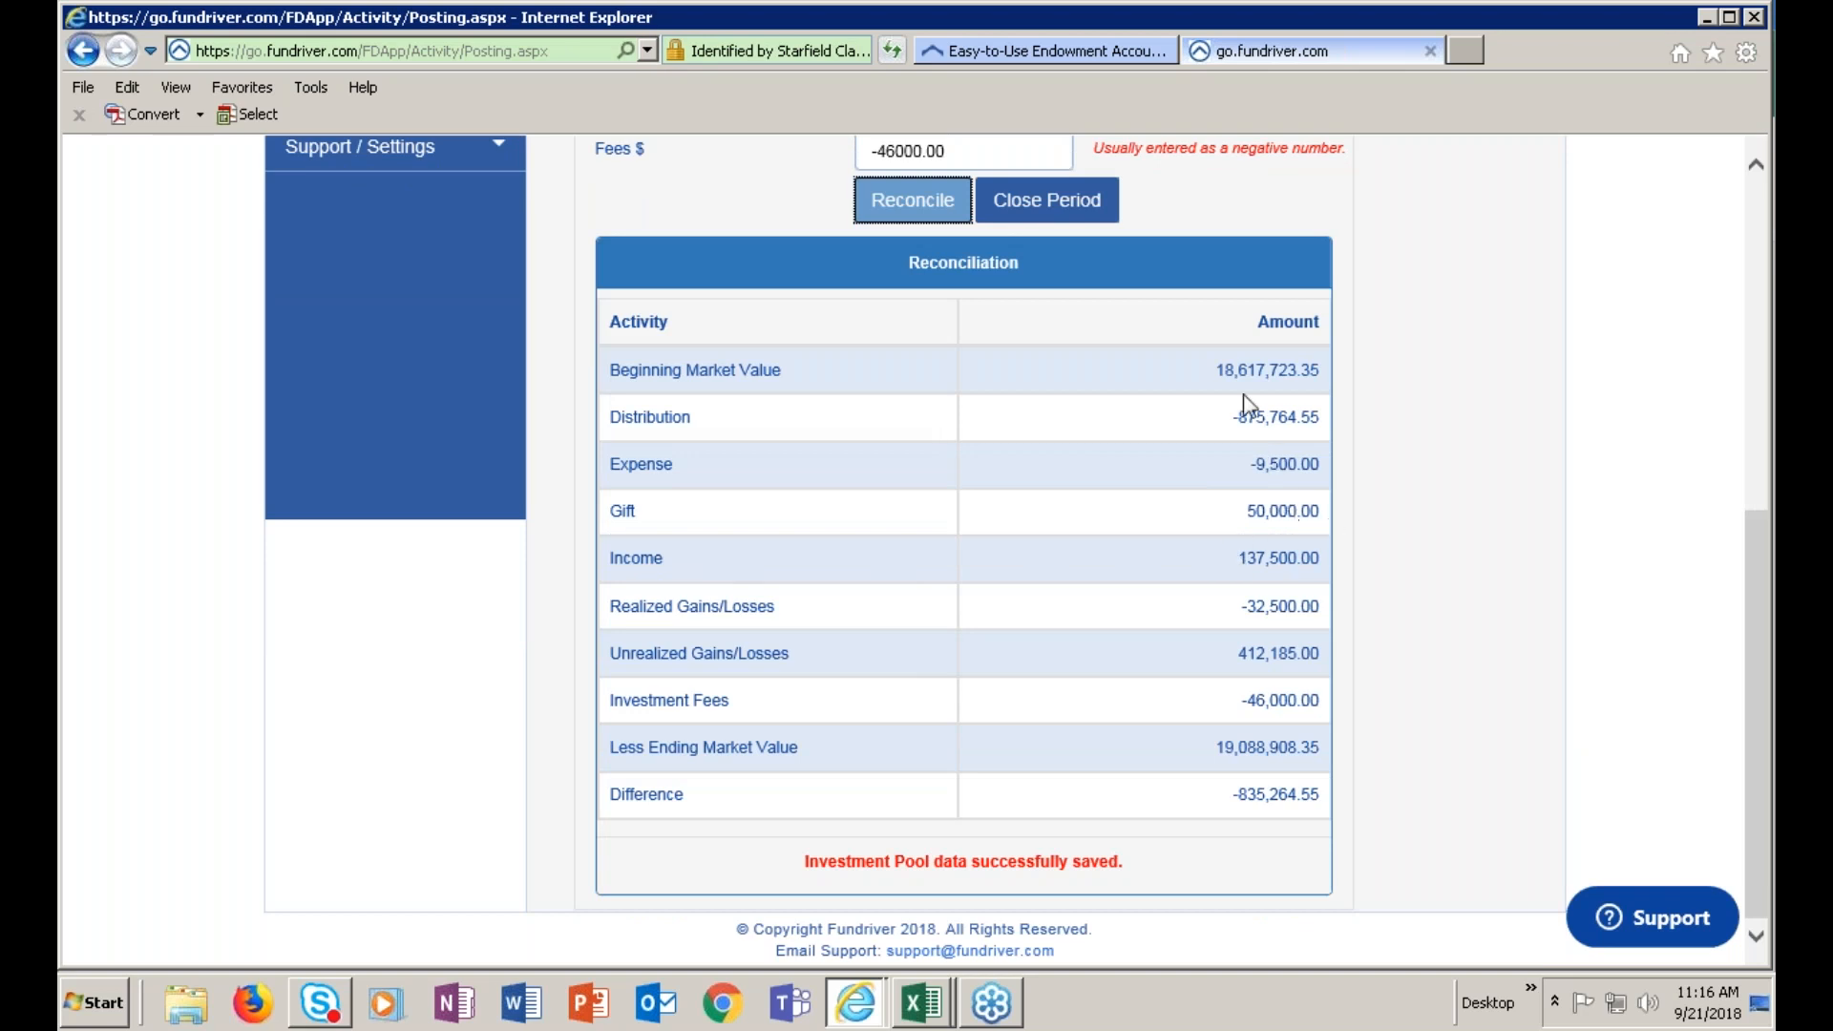
Return to the home page and open the Closing Process Checklist from the helpful links
scroll(1653, 611, up, 7)
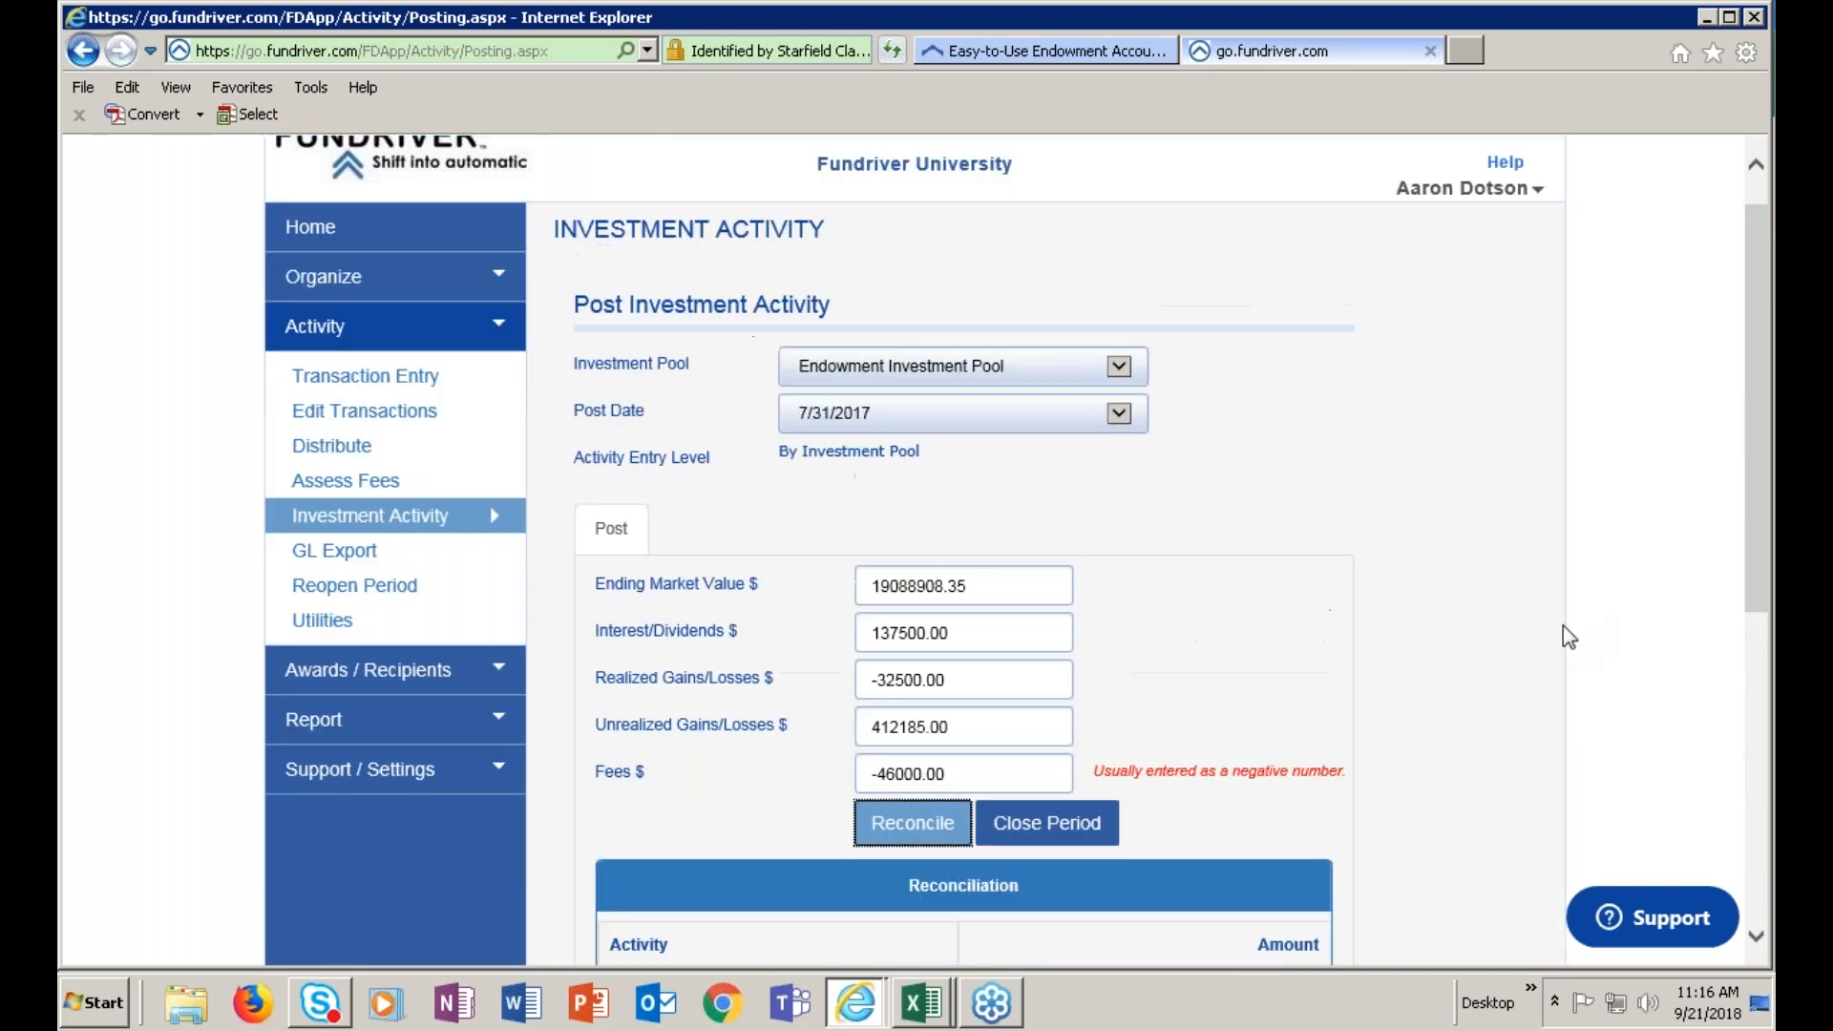
click(308, 287)
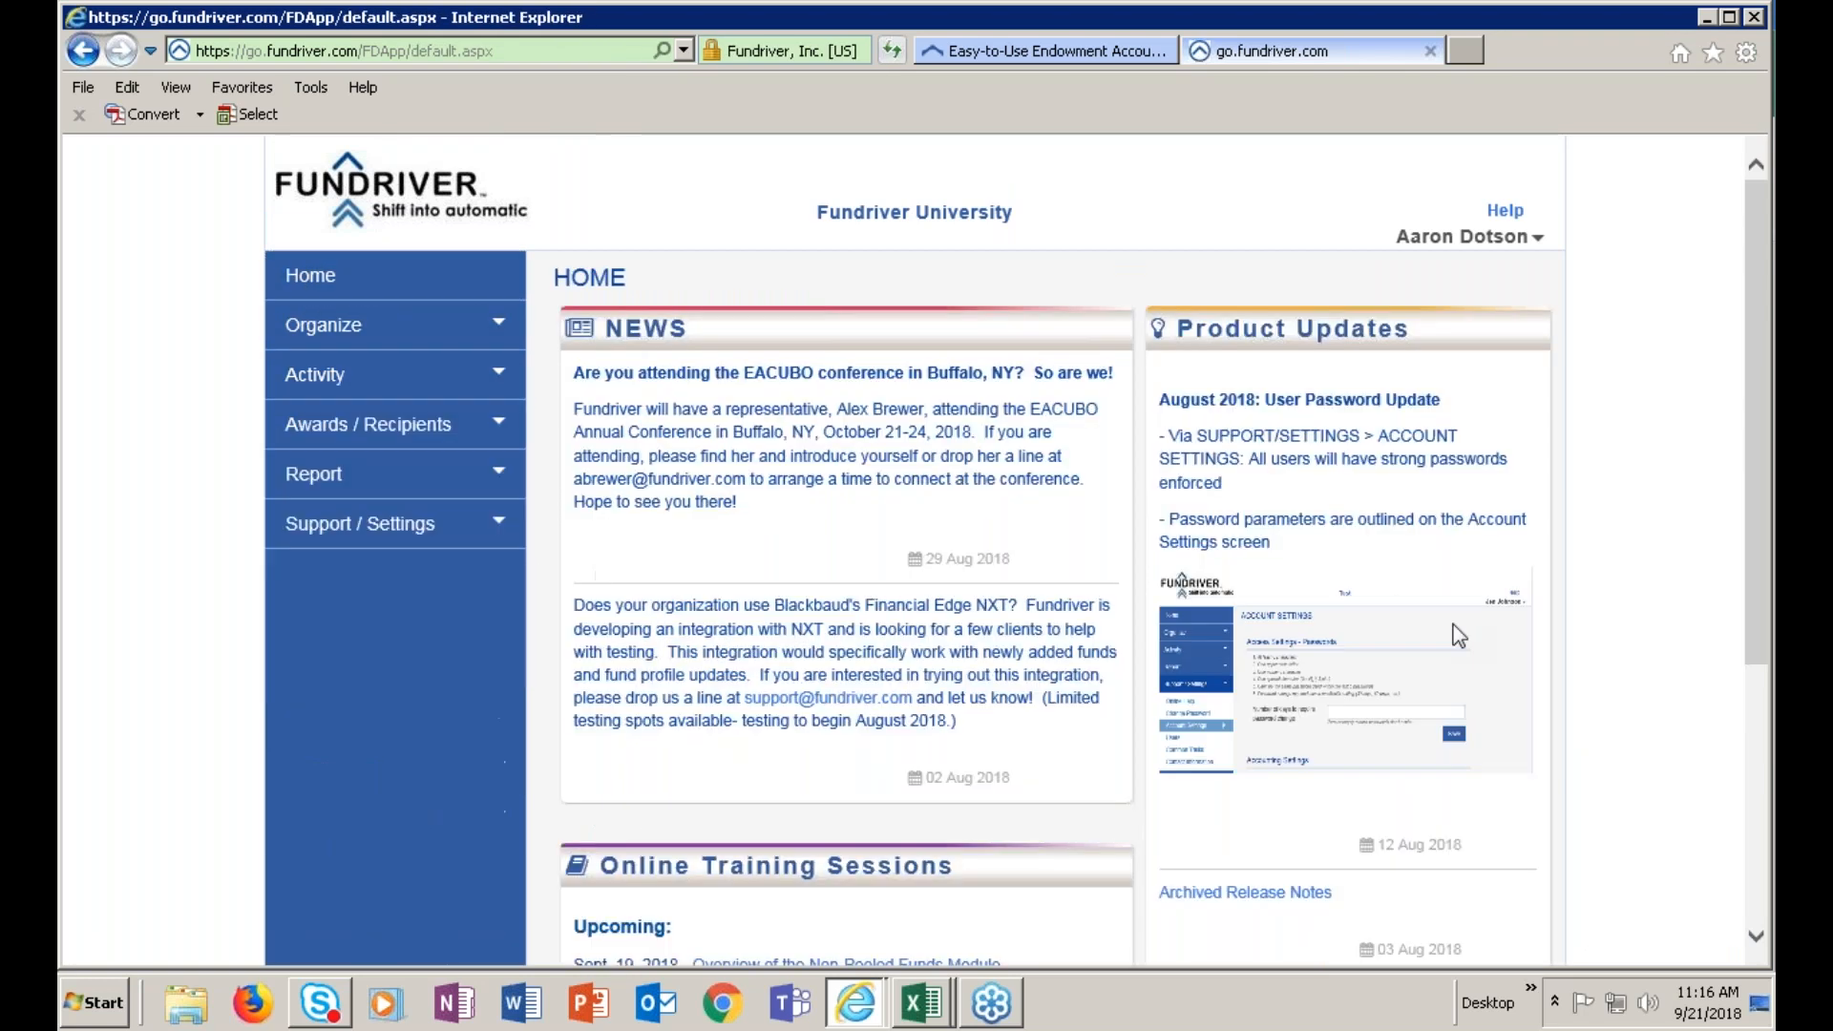
scroll(1581, 644, down, 1)
scroll(1597, 663, down, 3)
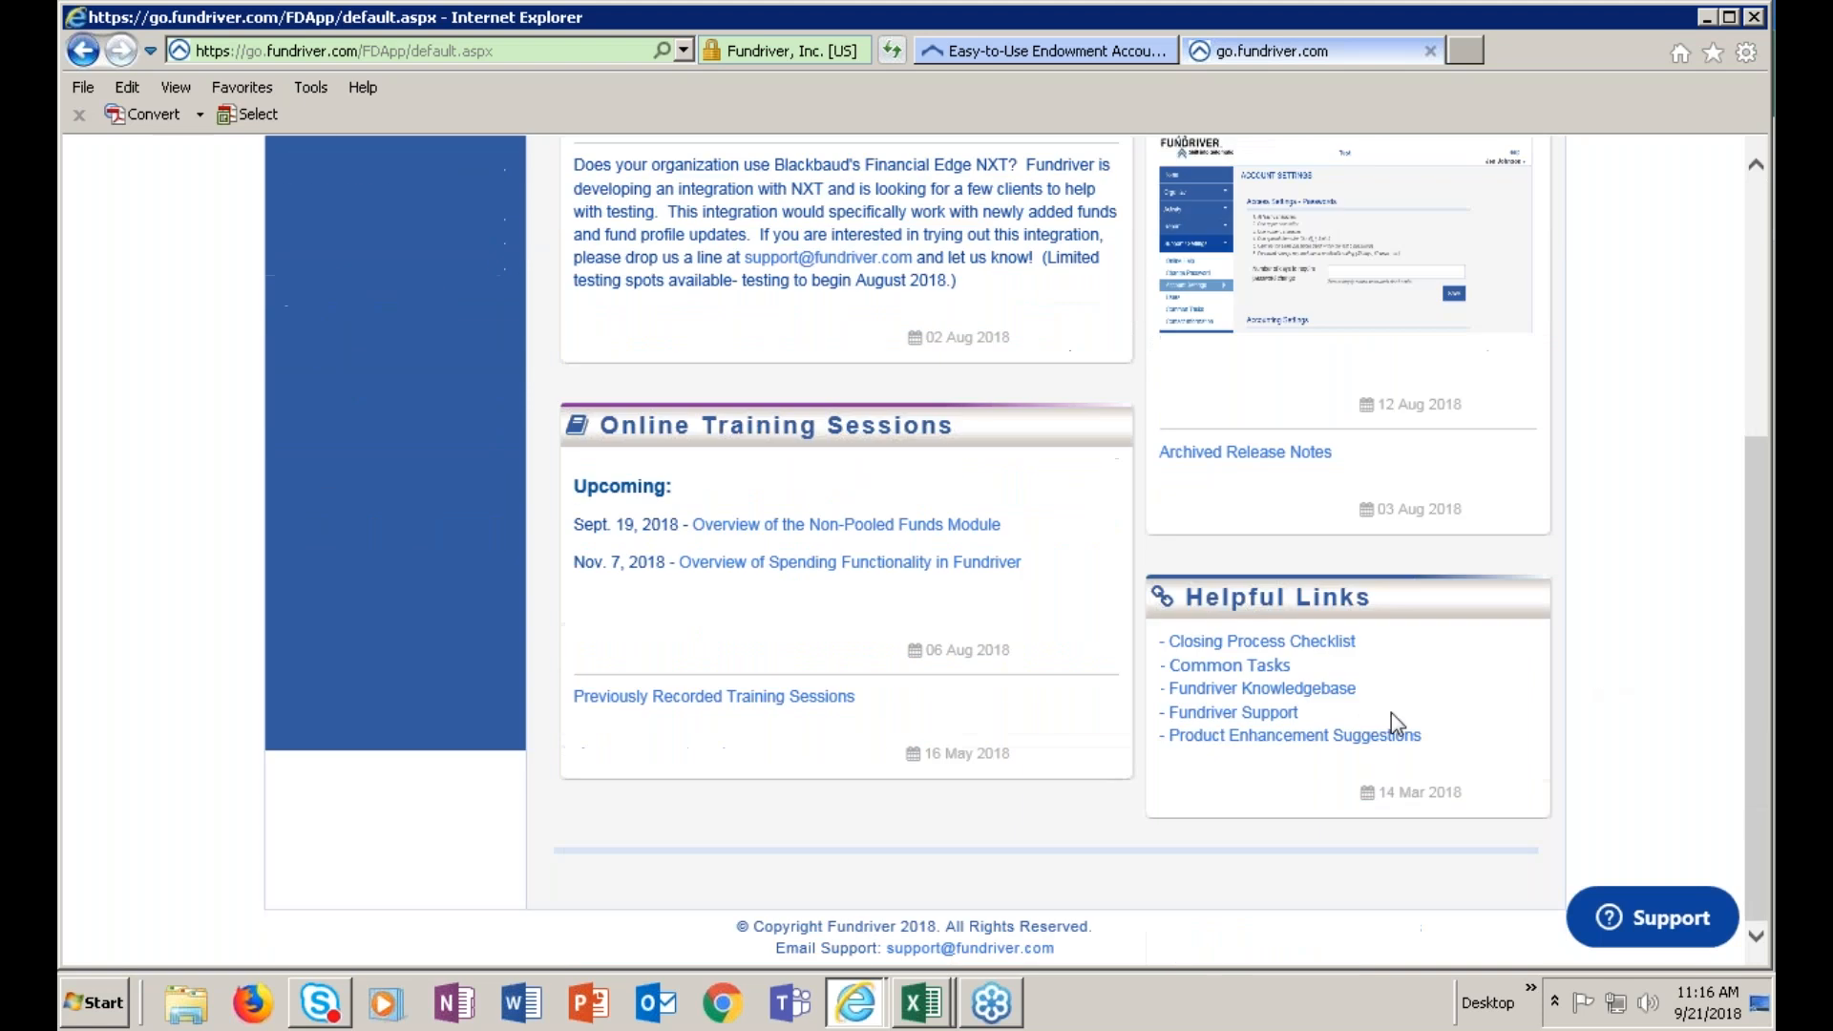
click(1317, 643)
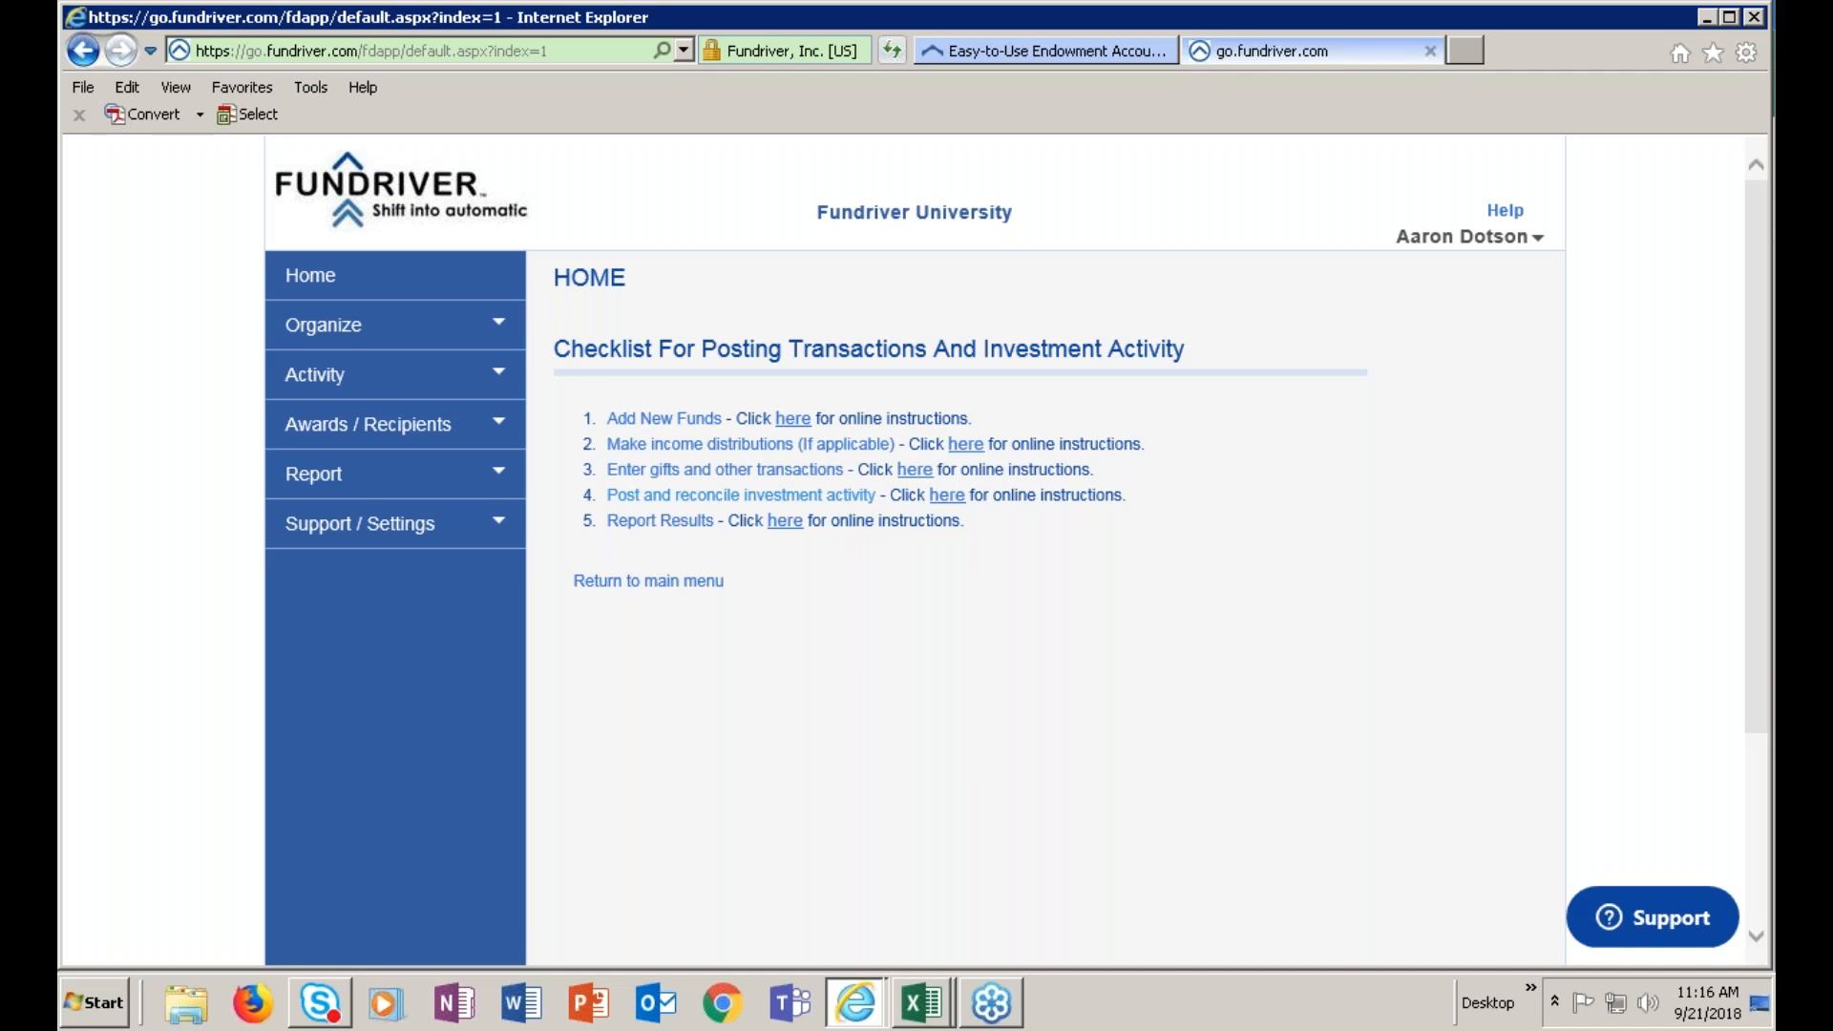
Open the checklist's post and reconcile investment activity item and load the Endowment Investment Pool to review its 7/31/2017 figures
click(803, 499)
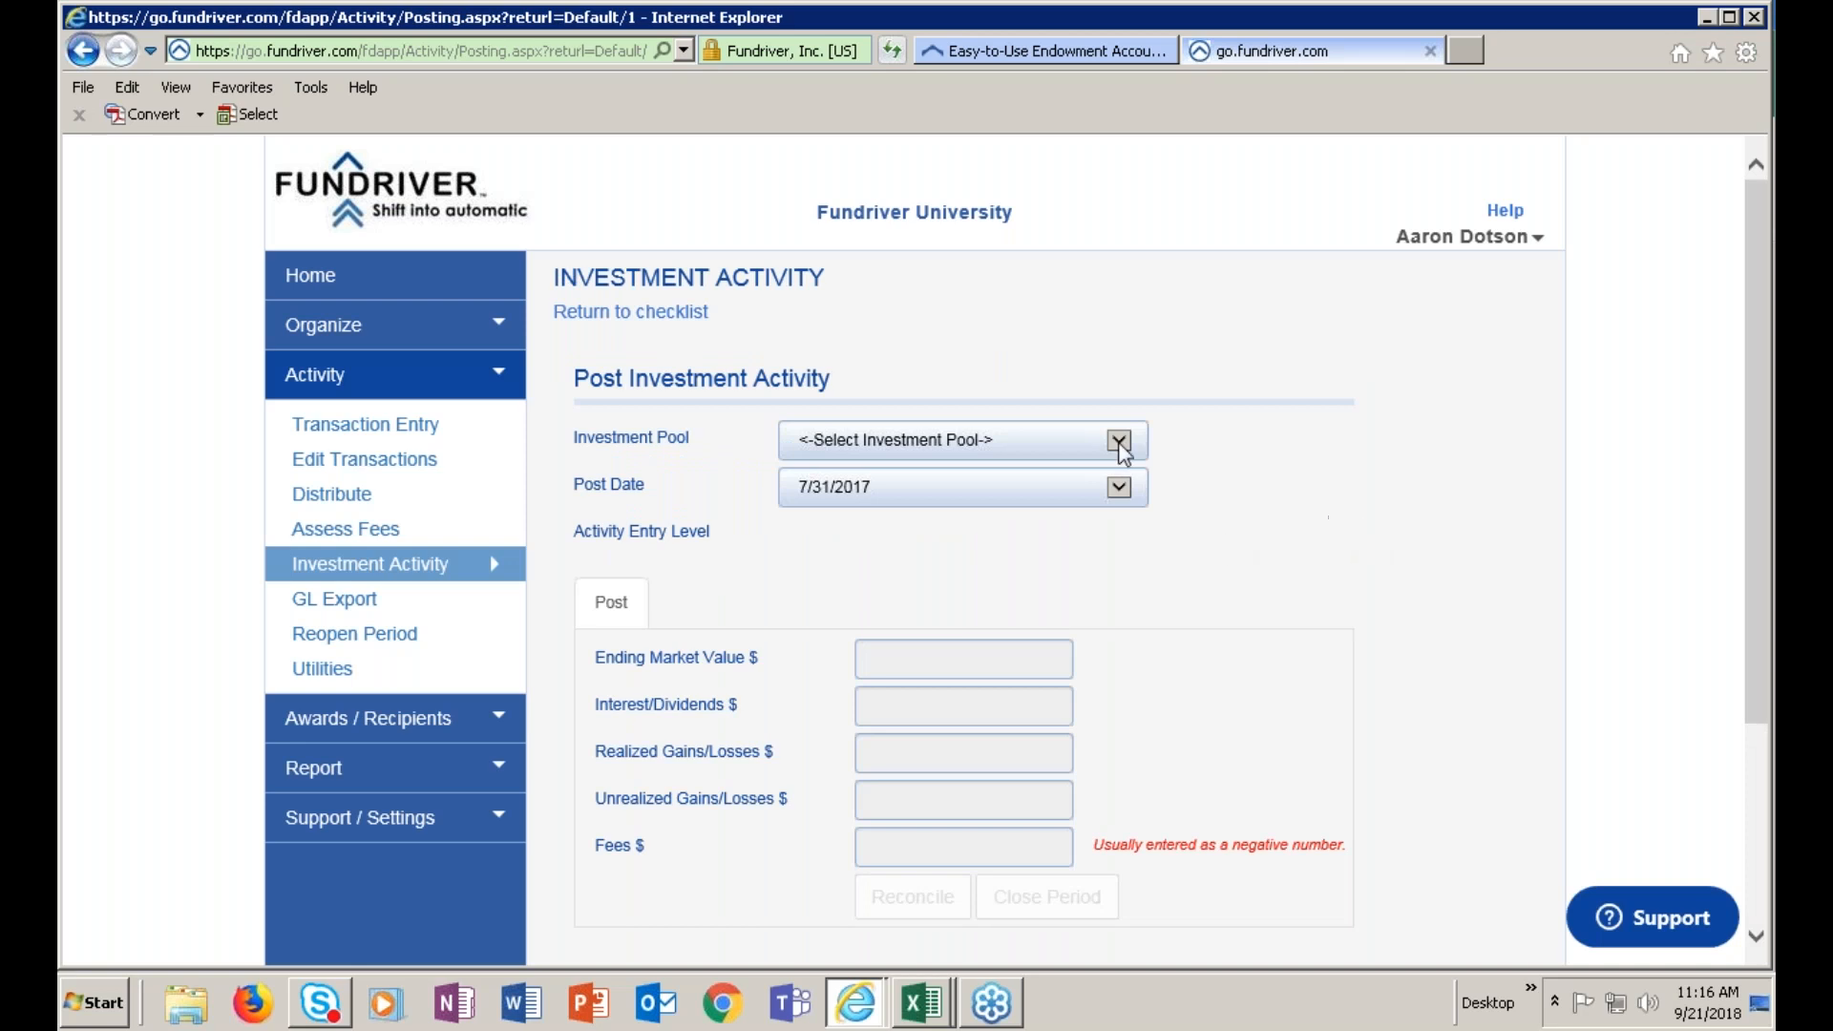
click(1119, 440)
click(1041, 462)
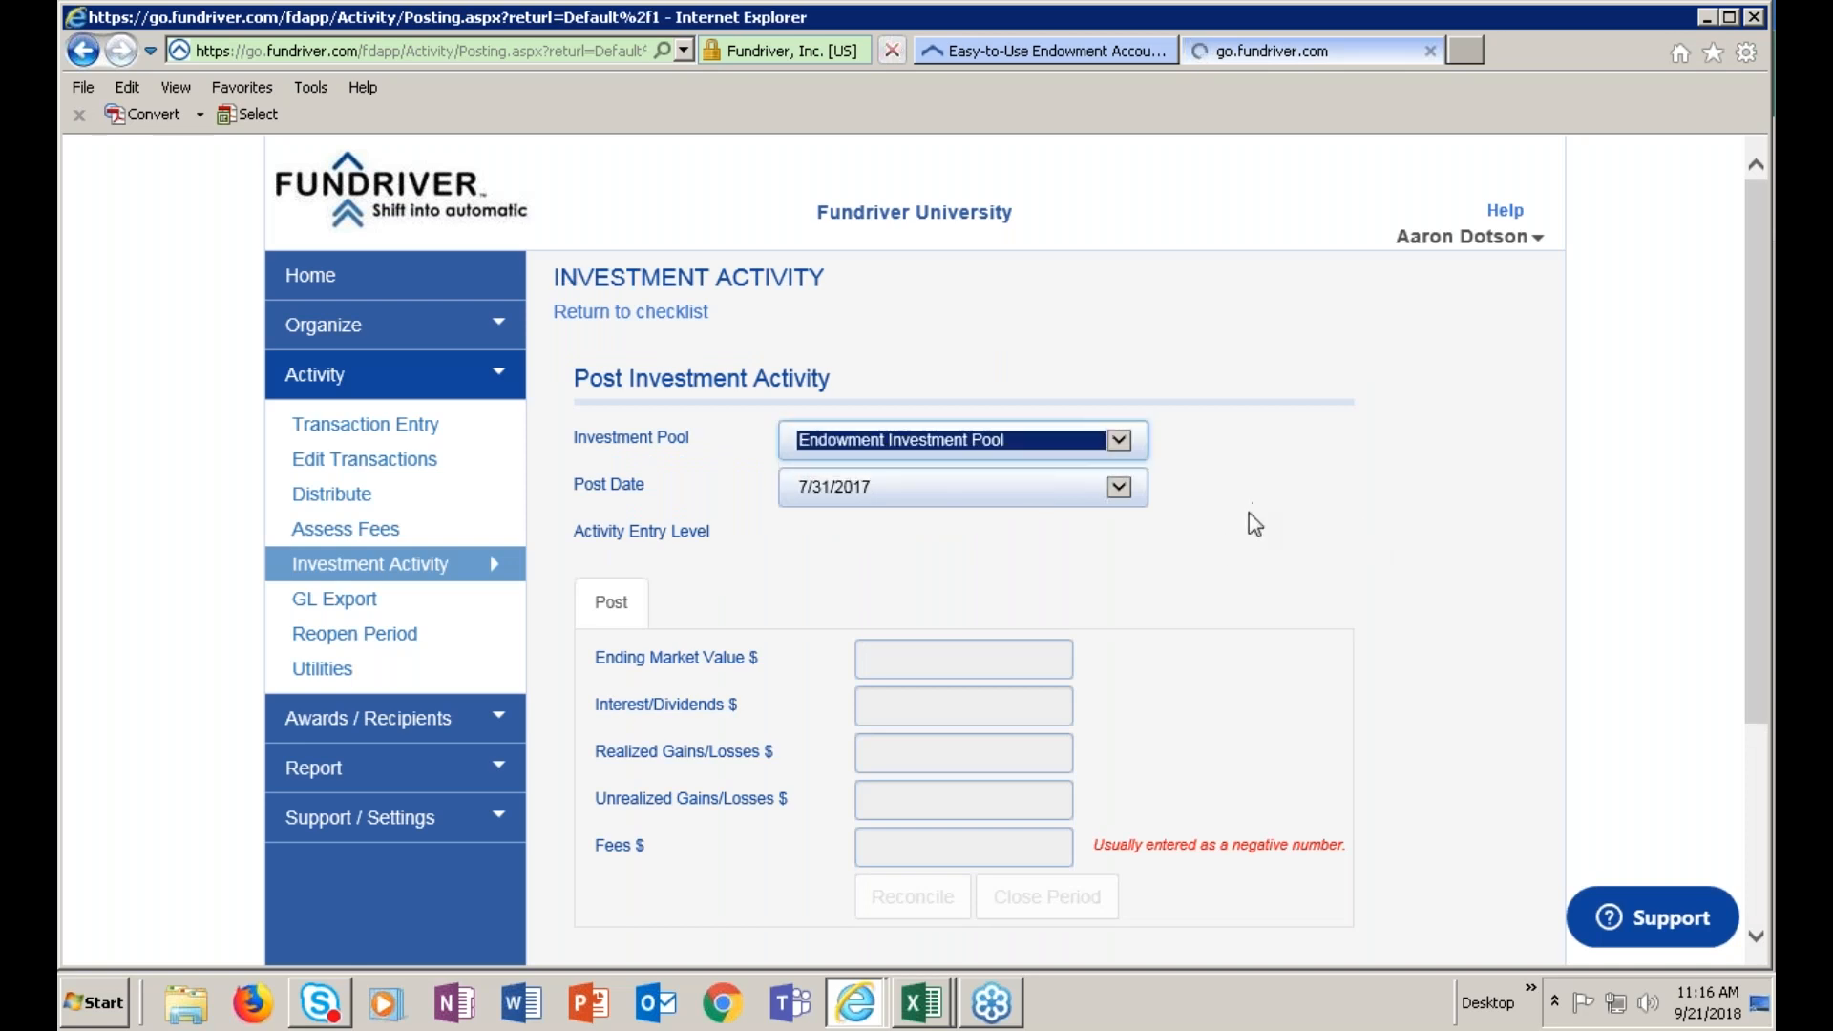
scroll(1258, 525, down, 1)
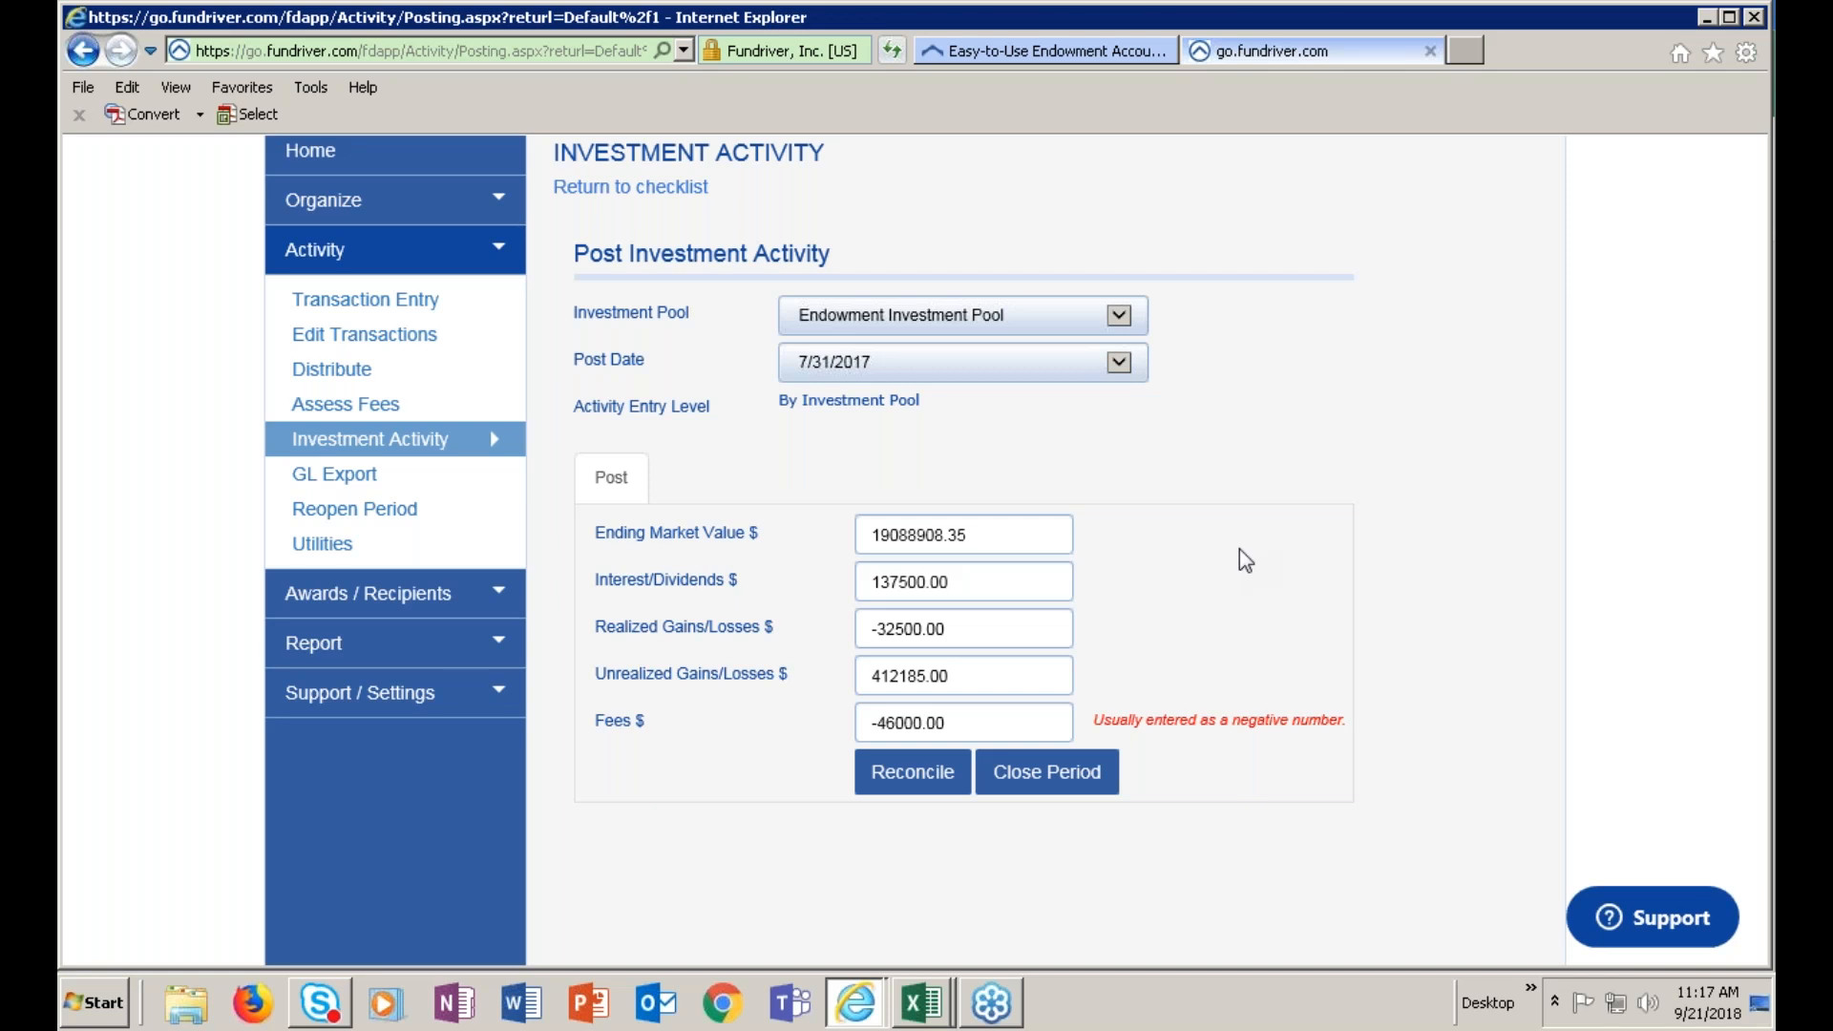
scroll(955, 573, up, 2)
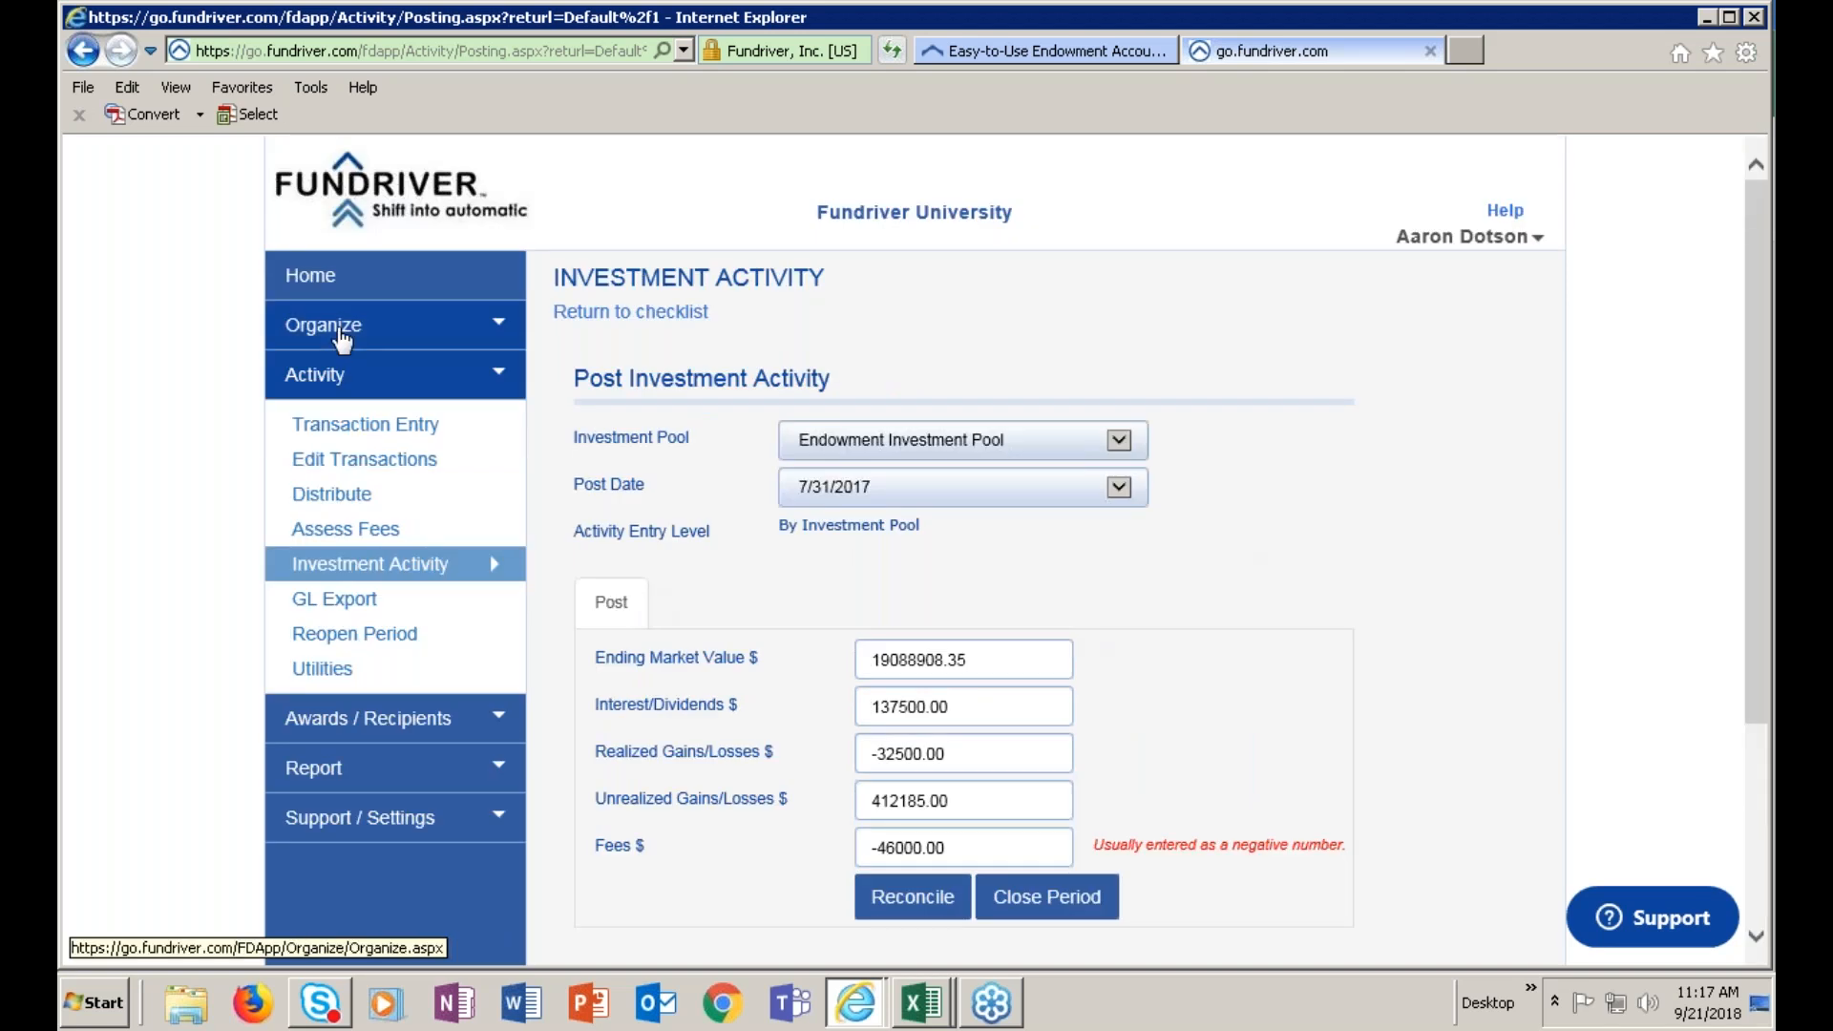
In the Investment Pool setup, switch the Endowment Investment Pool's activity entry to By Investment Manager and save the change
click(331, 342)
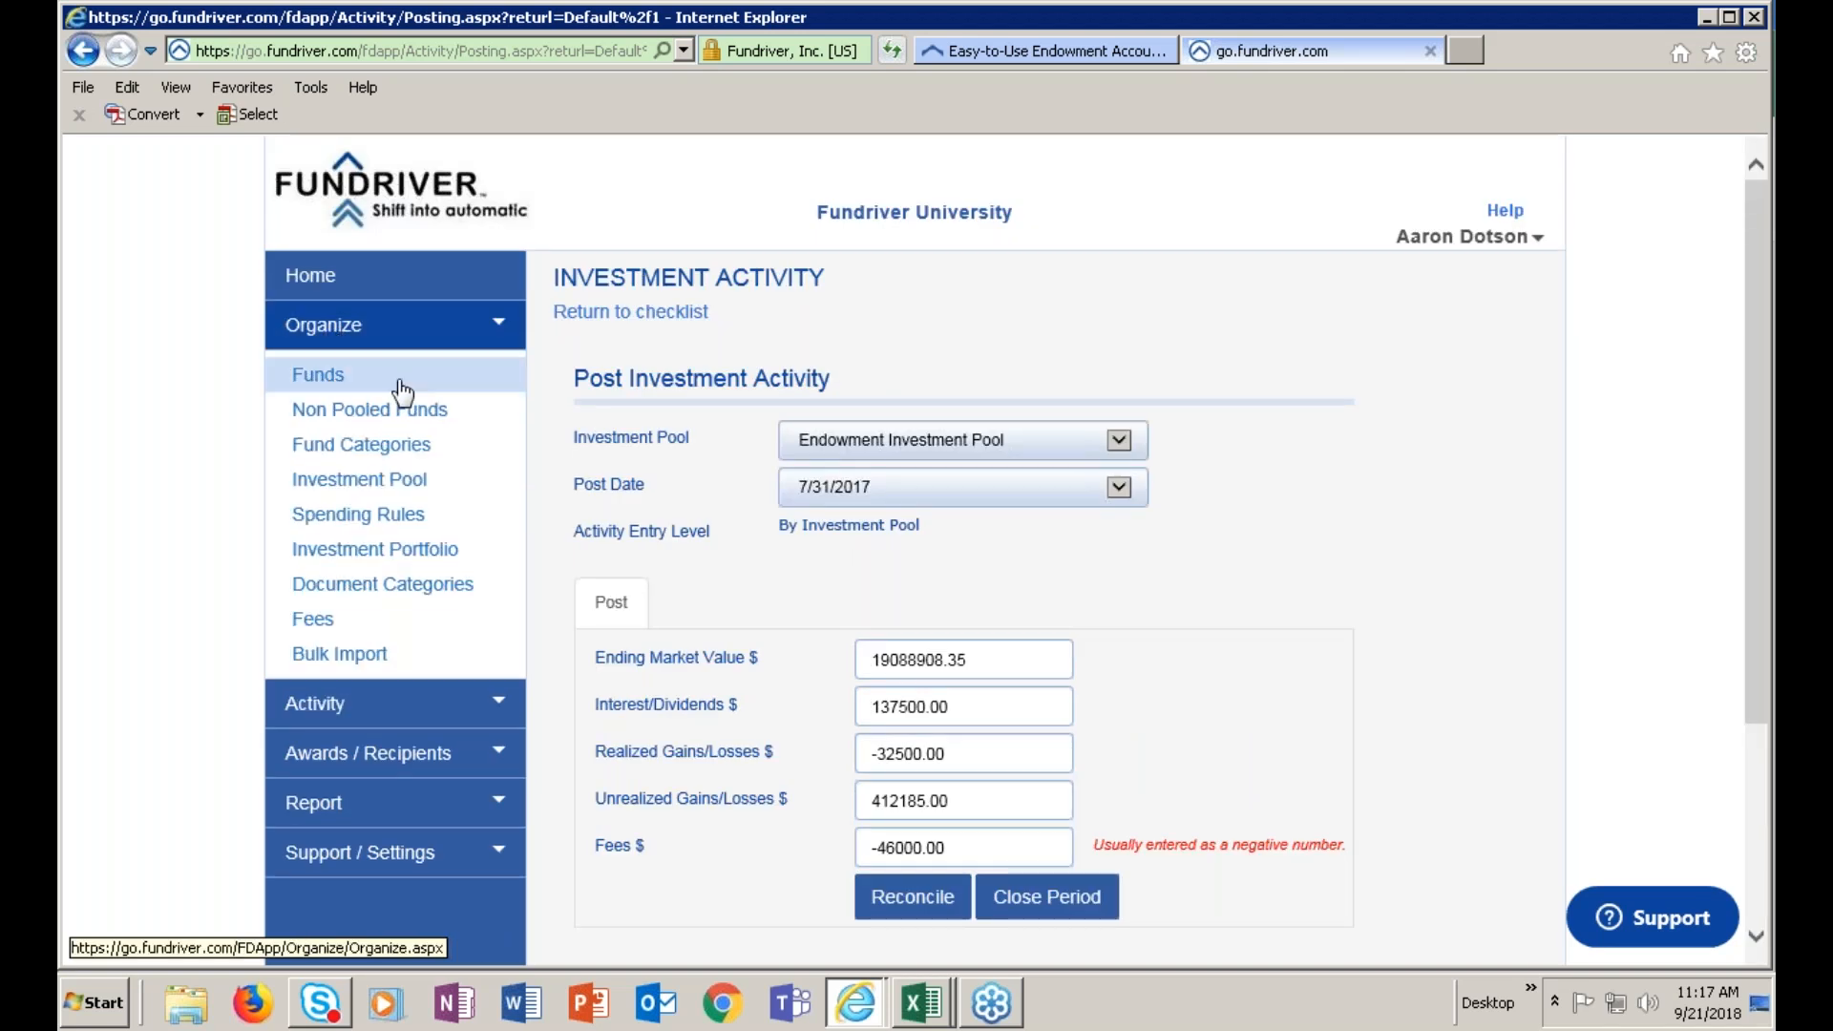
click(408, 482)
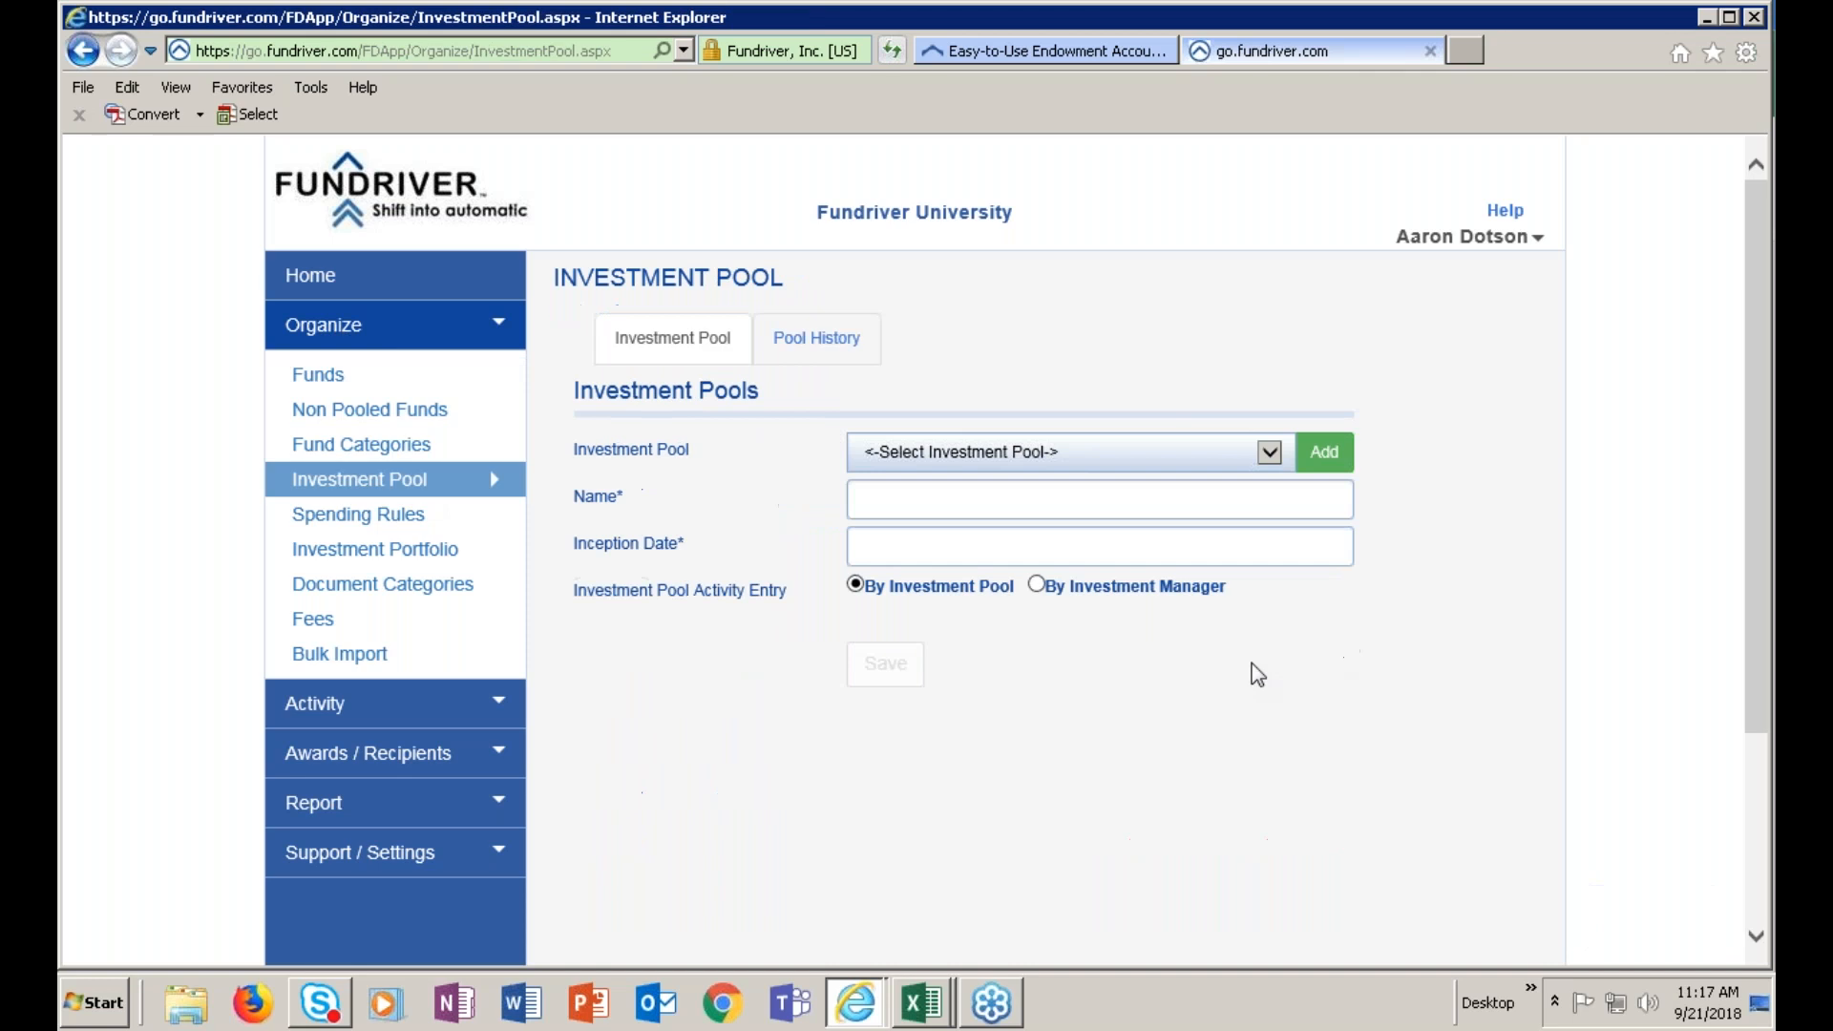
click(1272, 456)
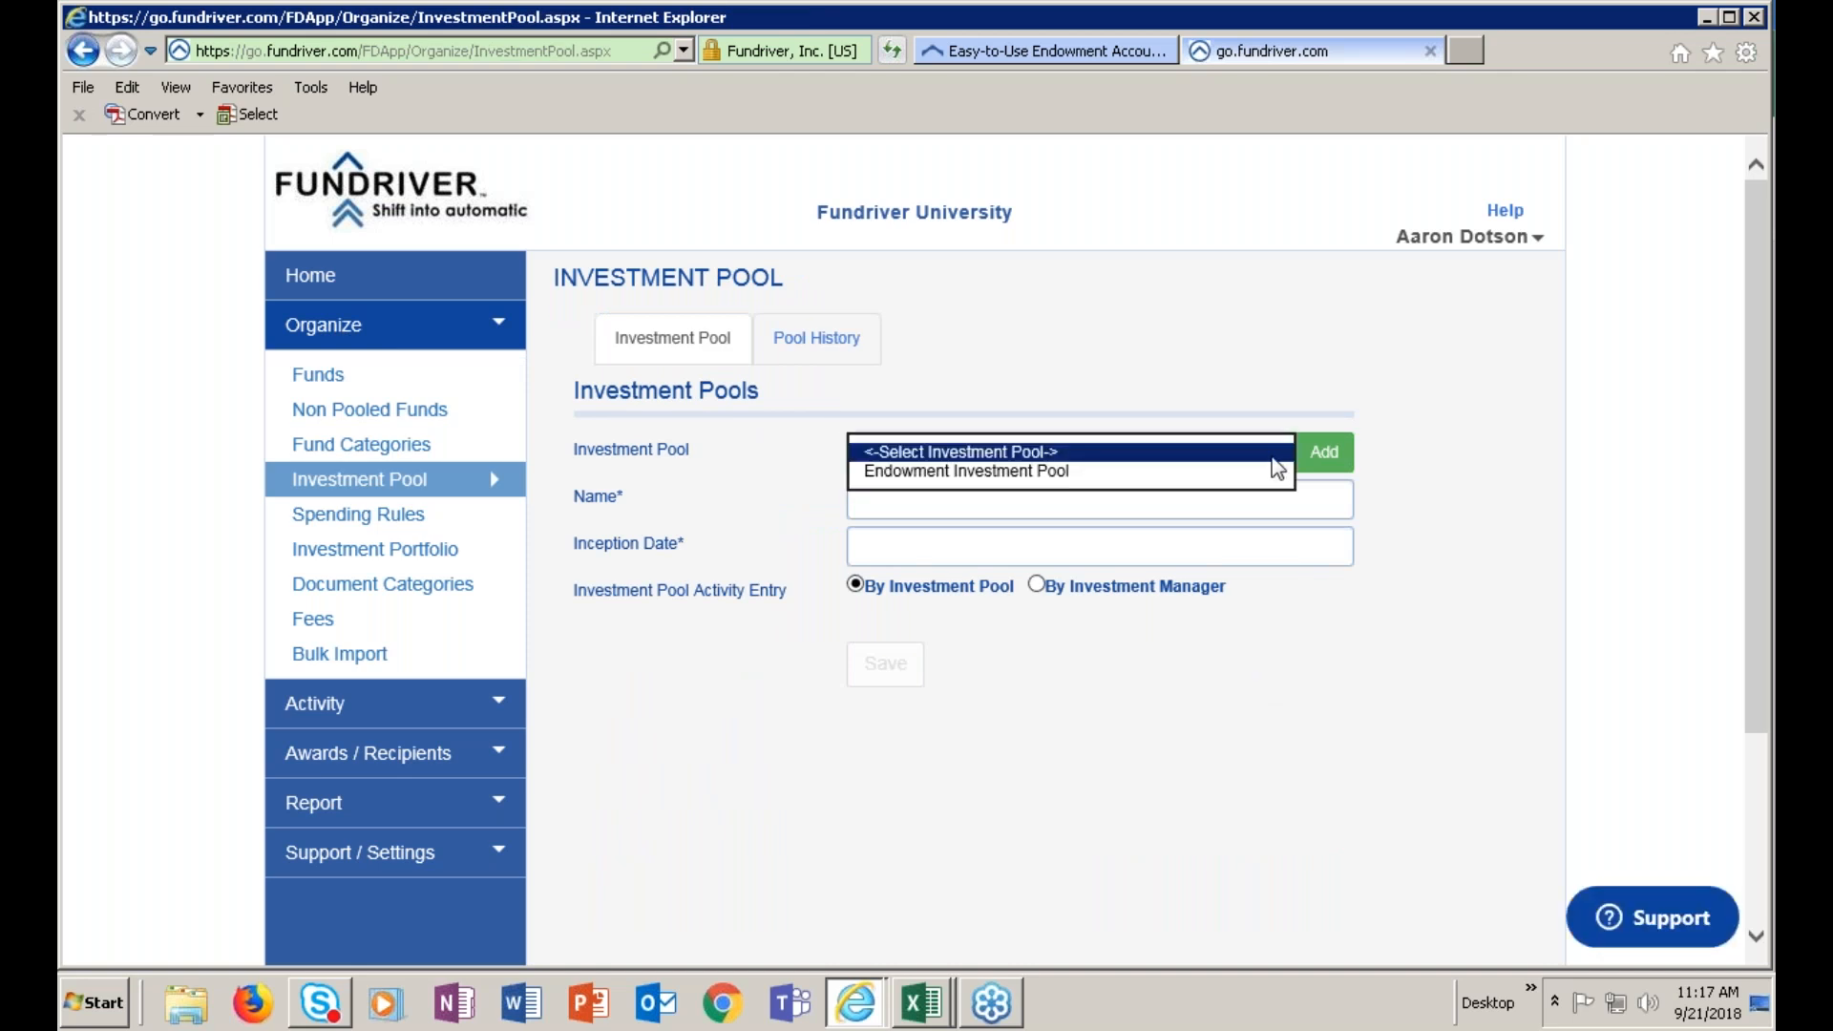
click(1098, 472)
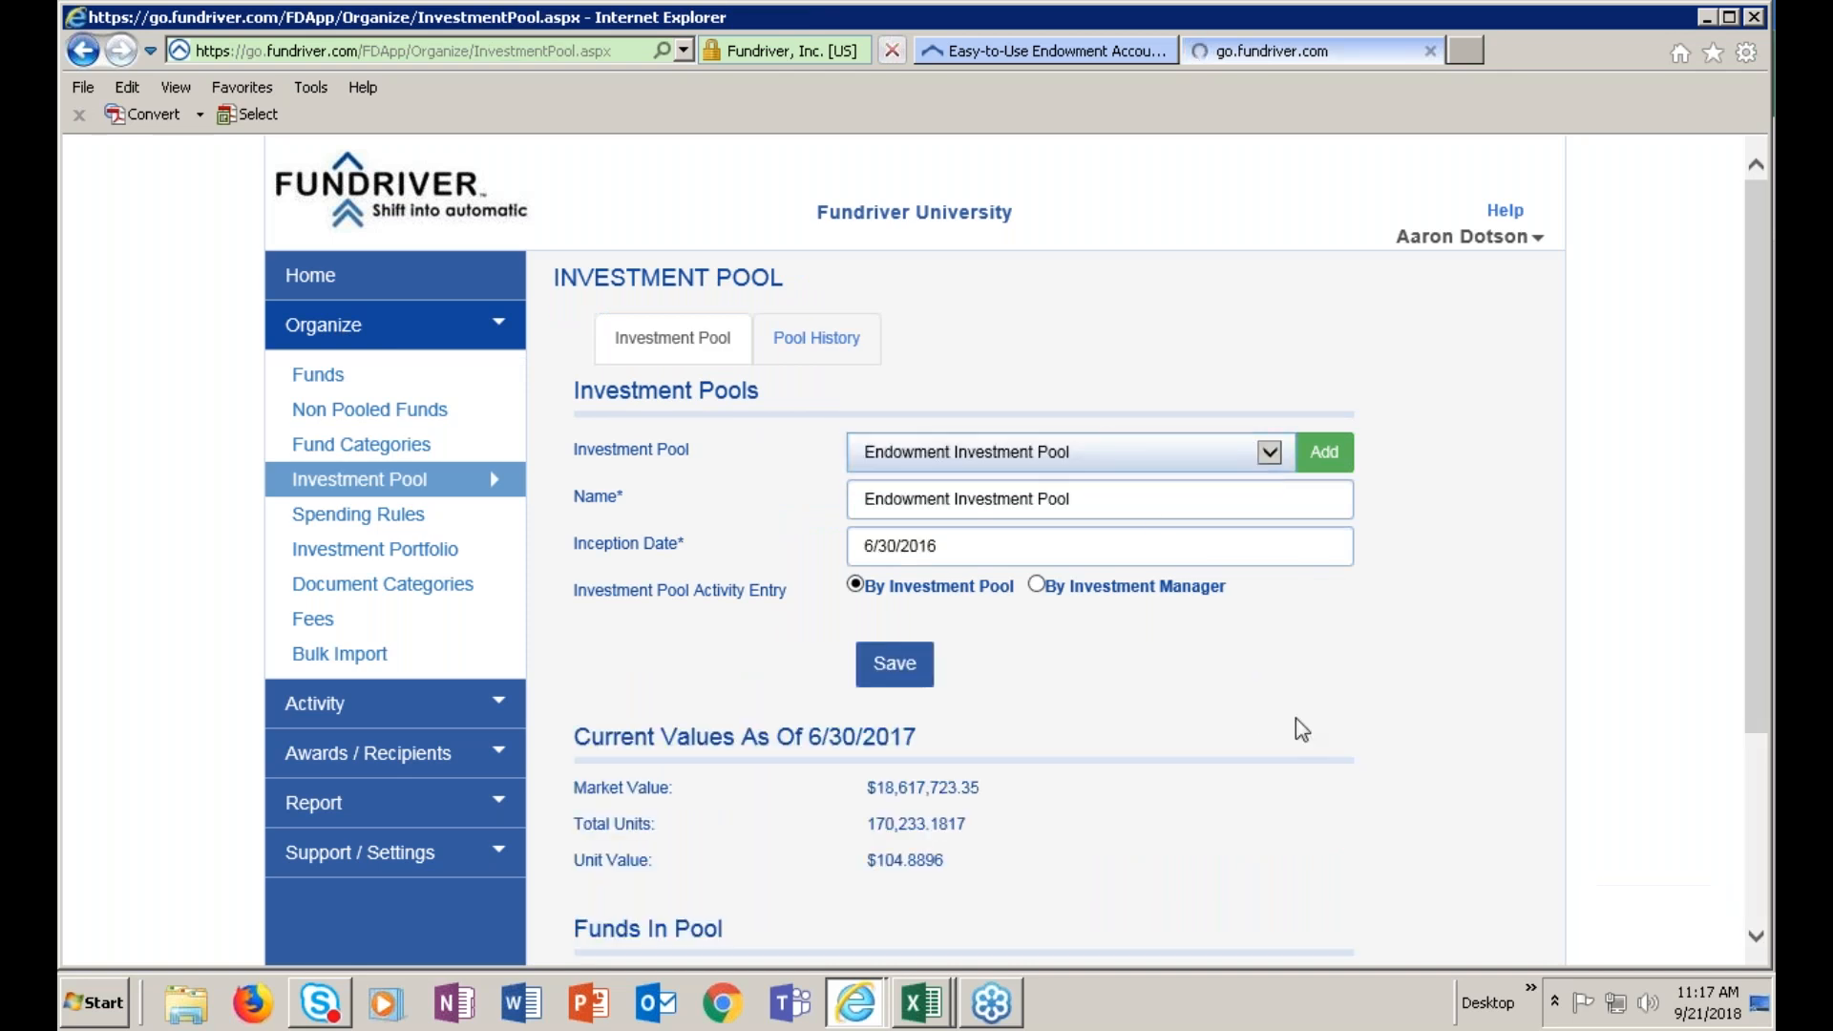
click(1036, 584)
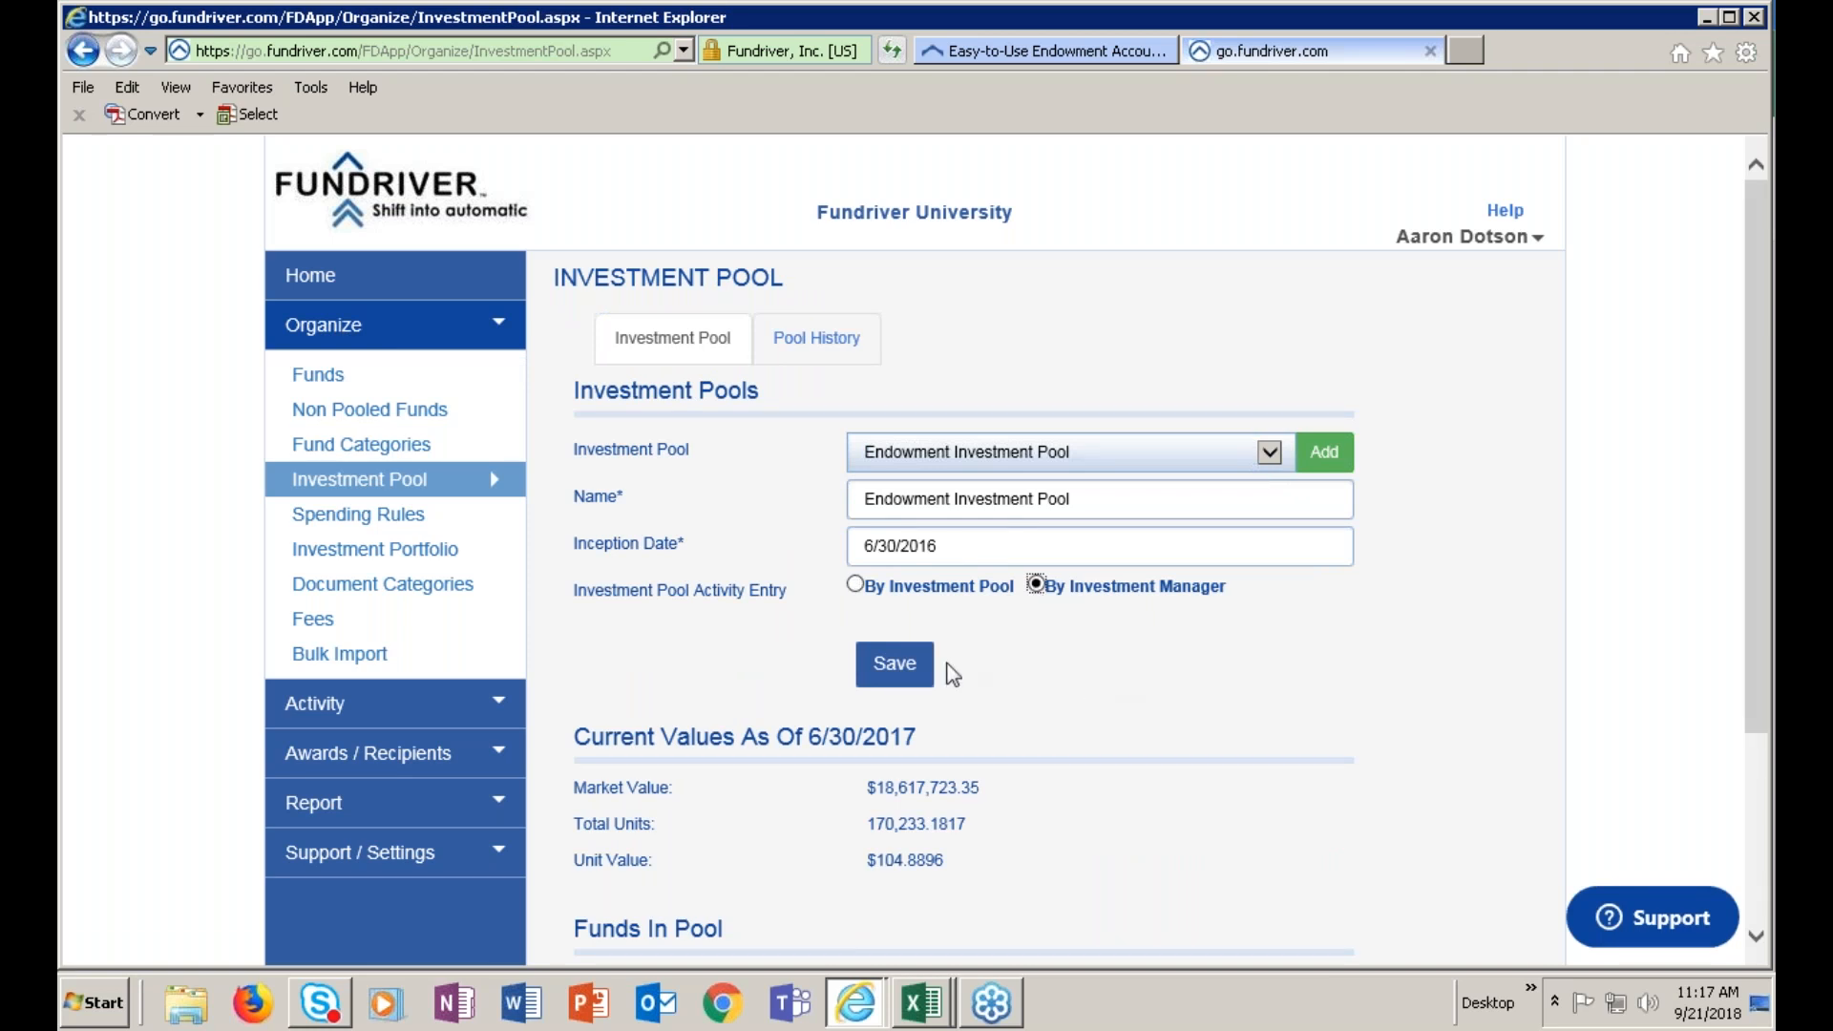
click(919, 679)
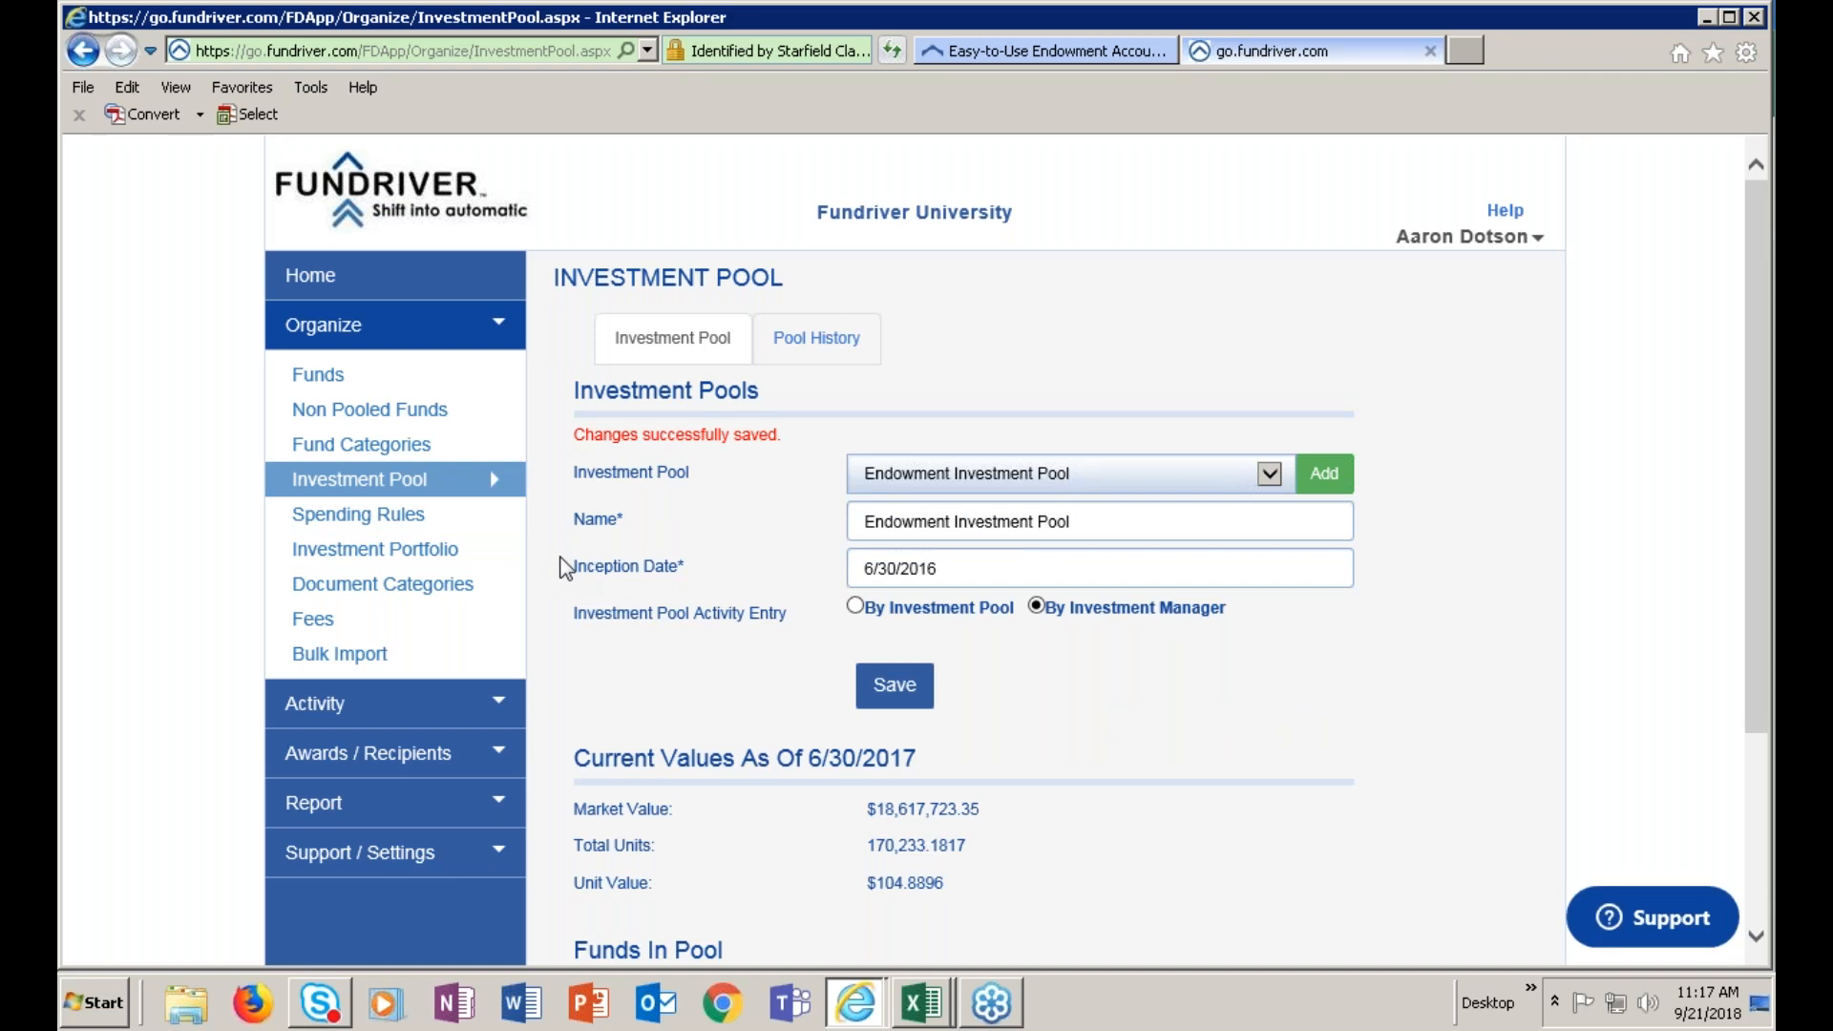
In Investment Portfolio, select the Endowment Investment Pool and manager 003 - Alternative Hedge Fund, and review the manager's profile fields
click(377, 558)
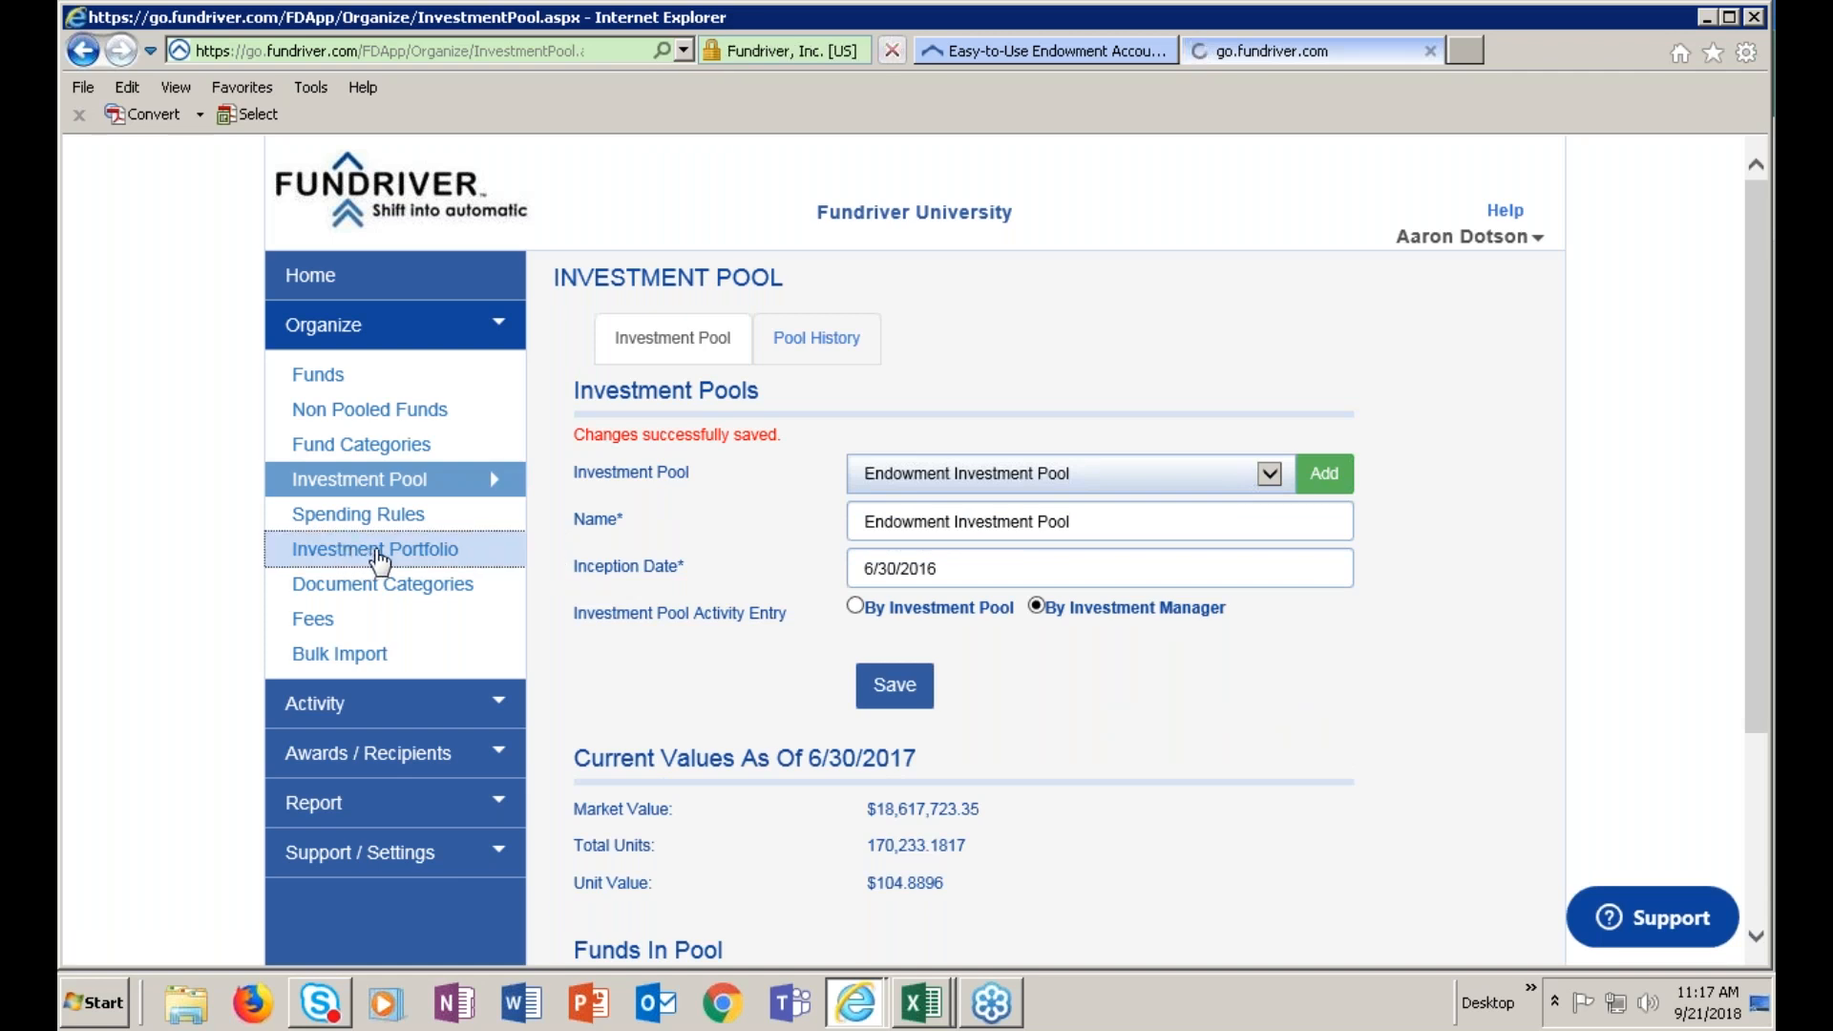
scroll(1577, 683, down, 2)
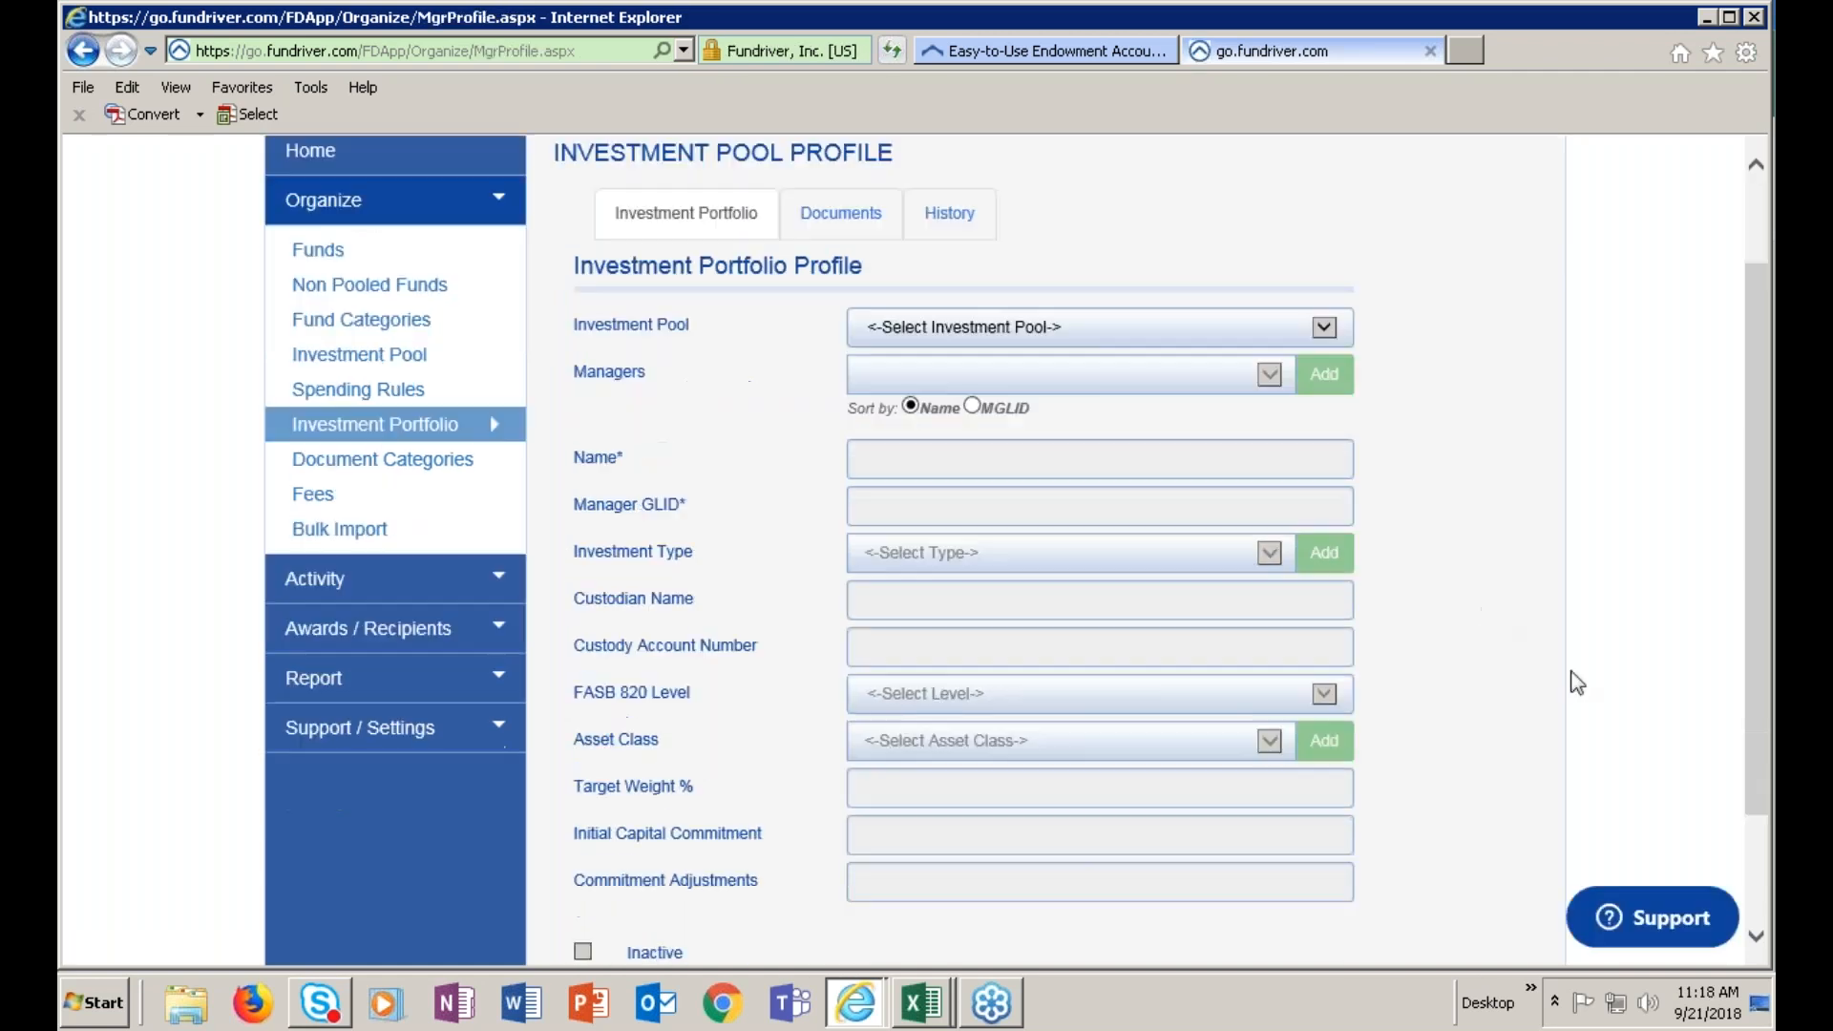
click(1336, 340)
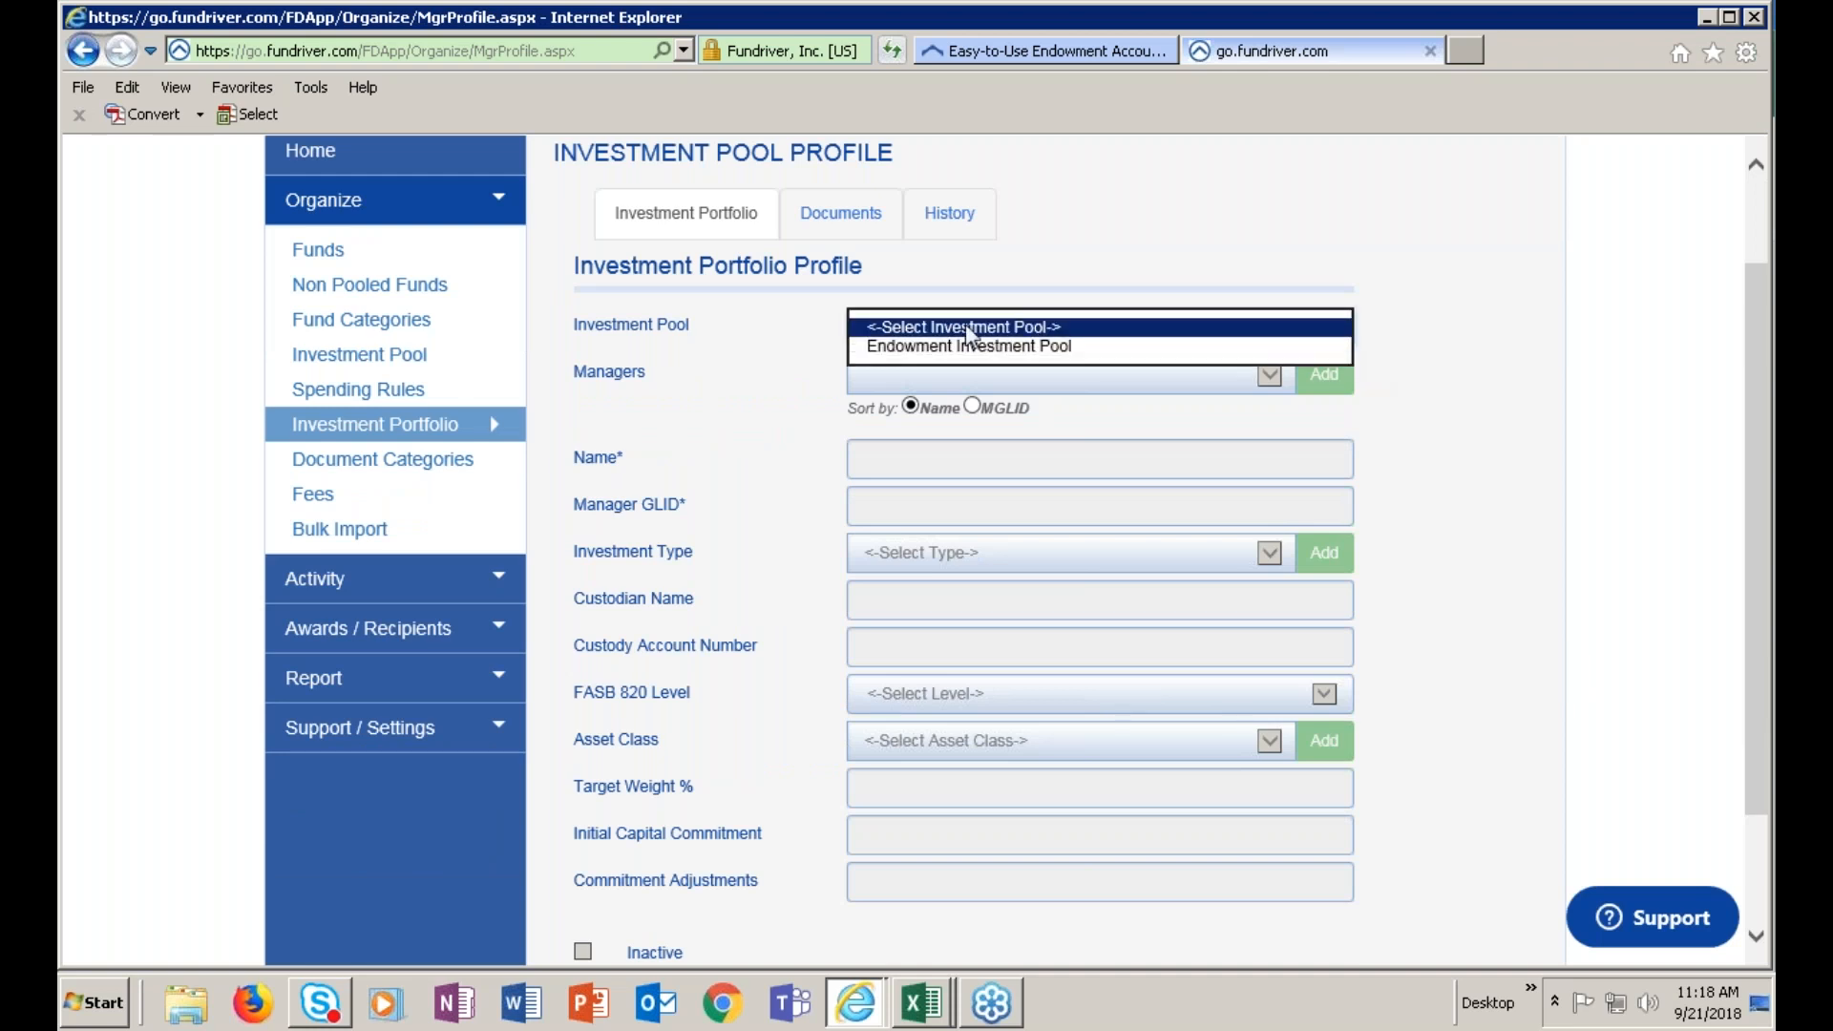
click(1332, 347)
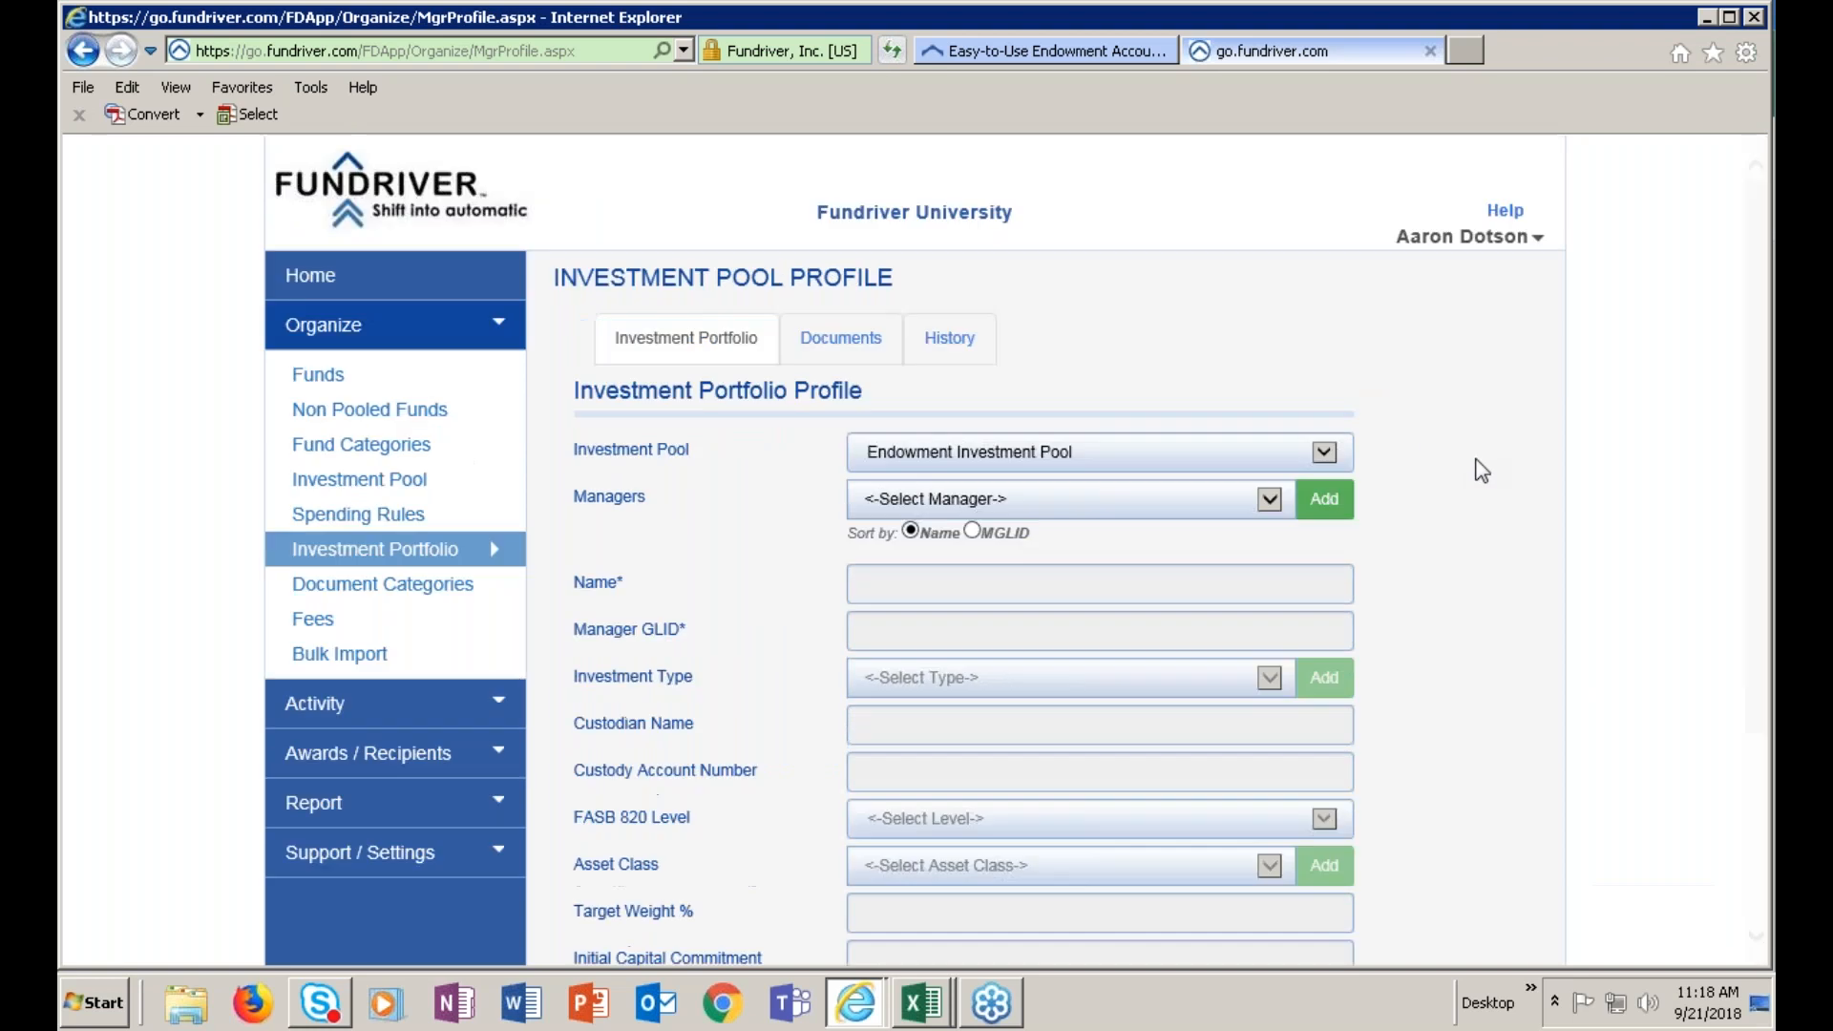
click(1270, 376)
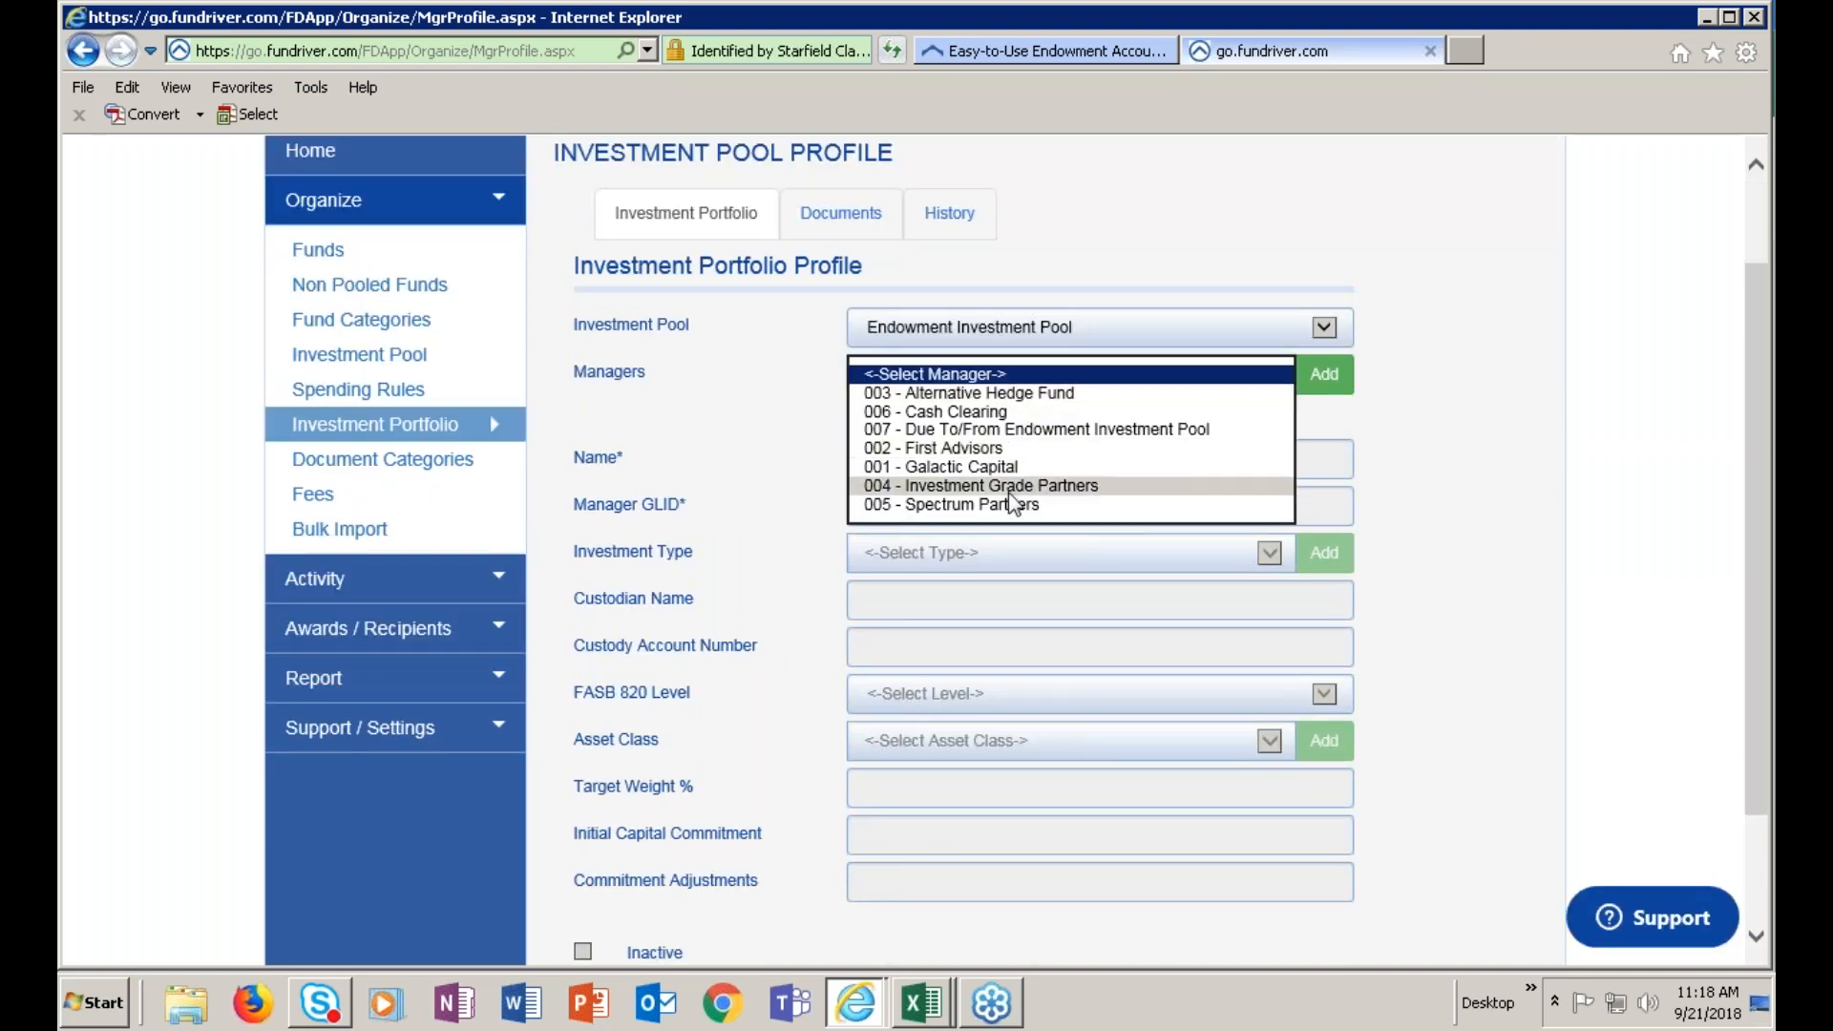
click(1050, 395)
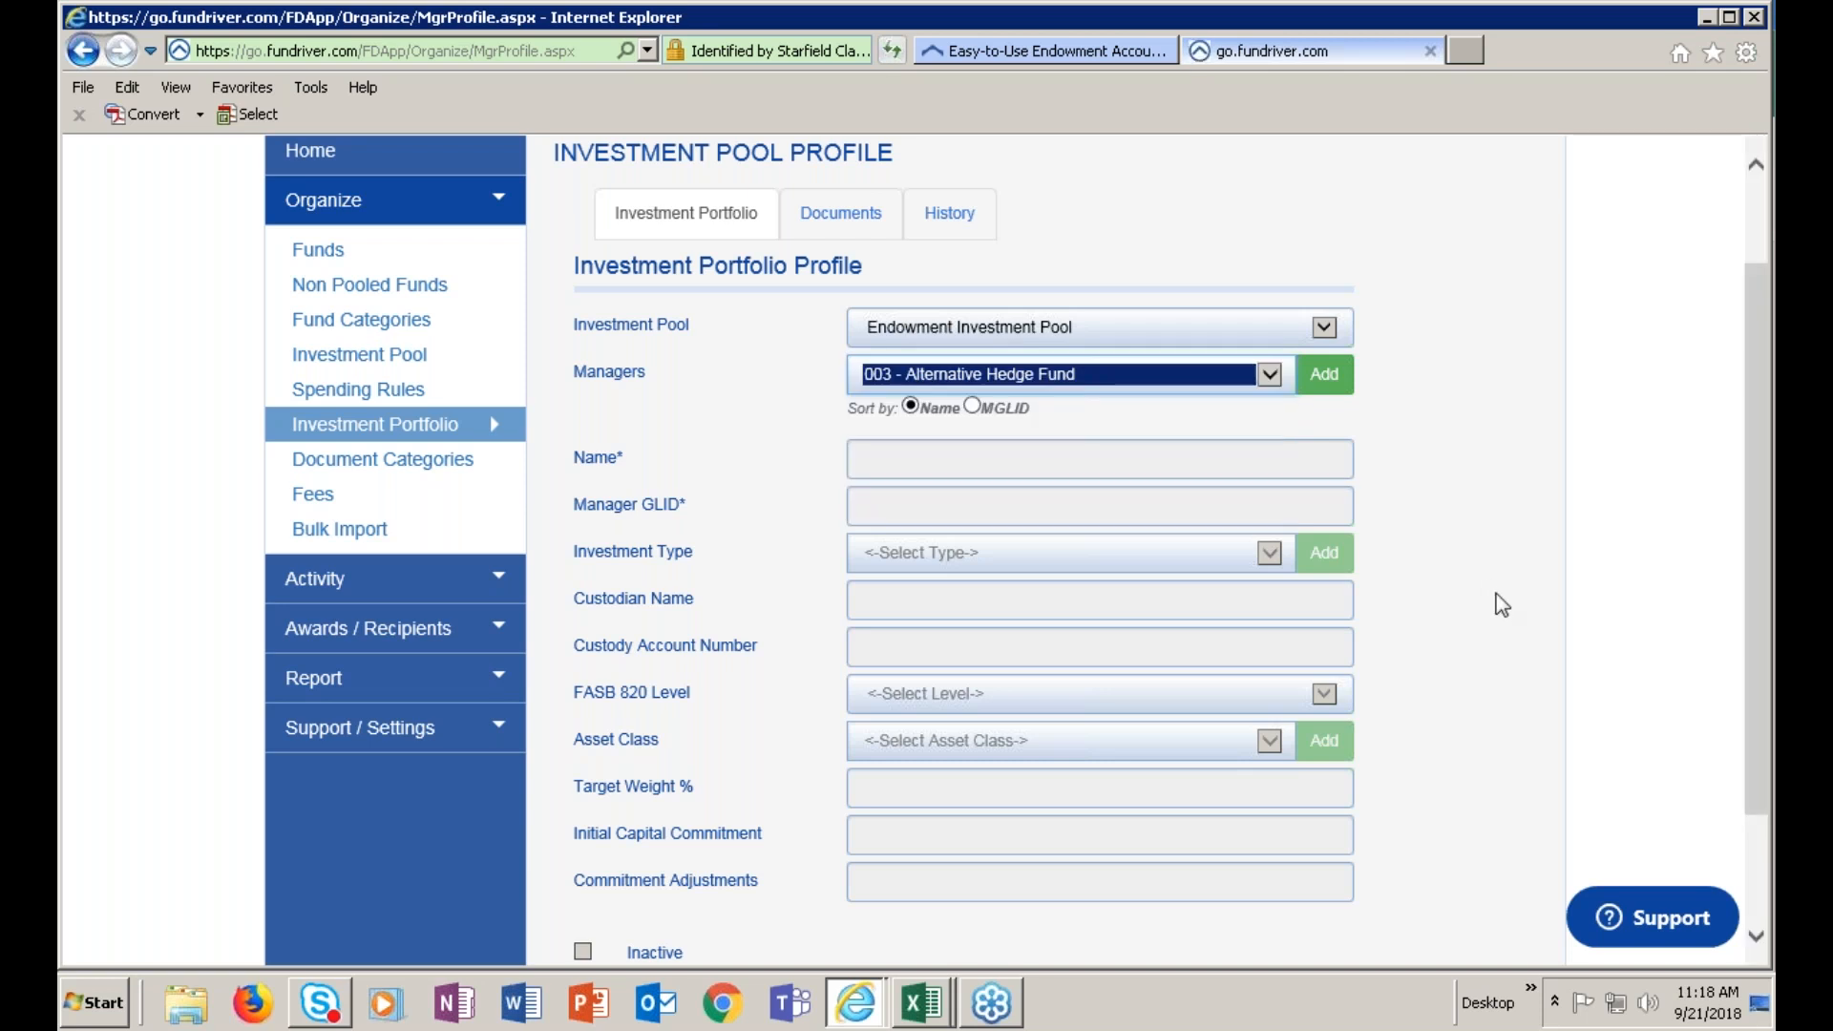
scroll(1496, 596, down, 3)
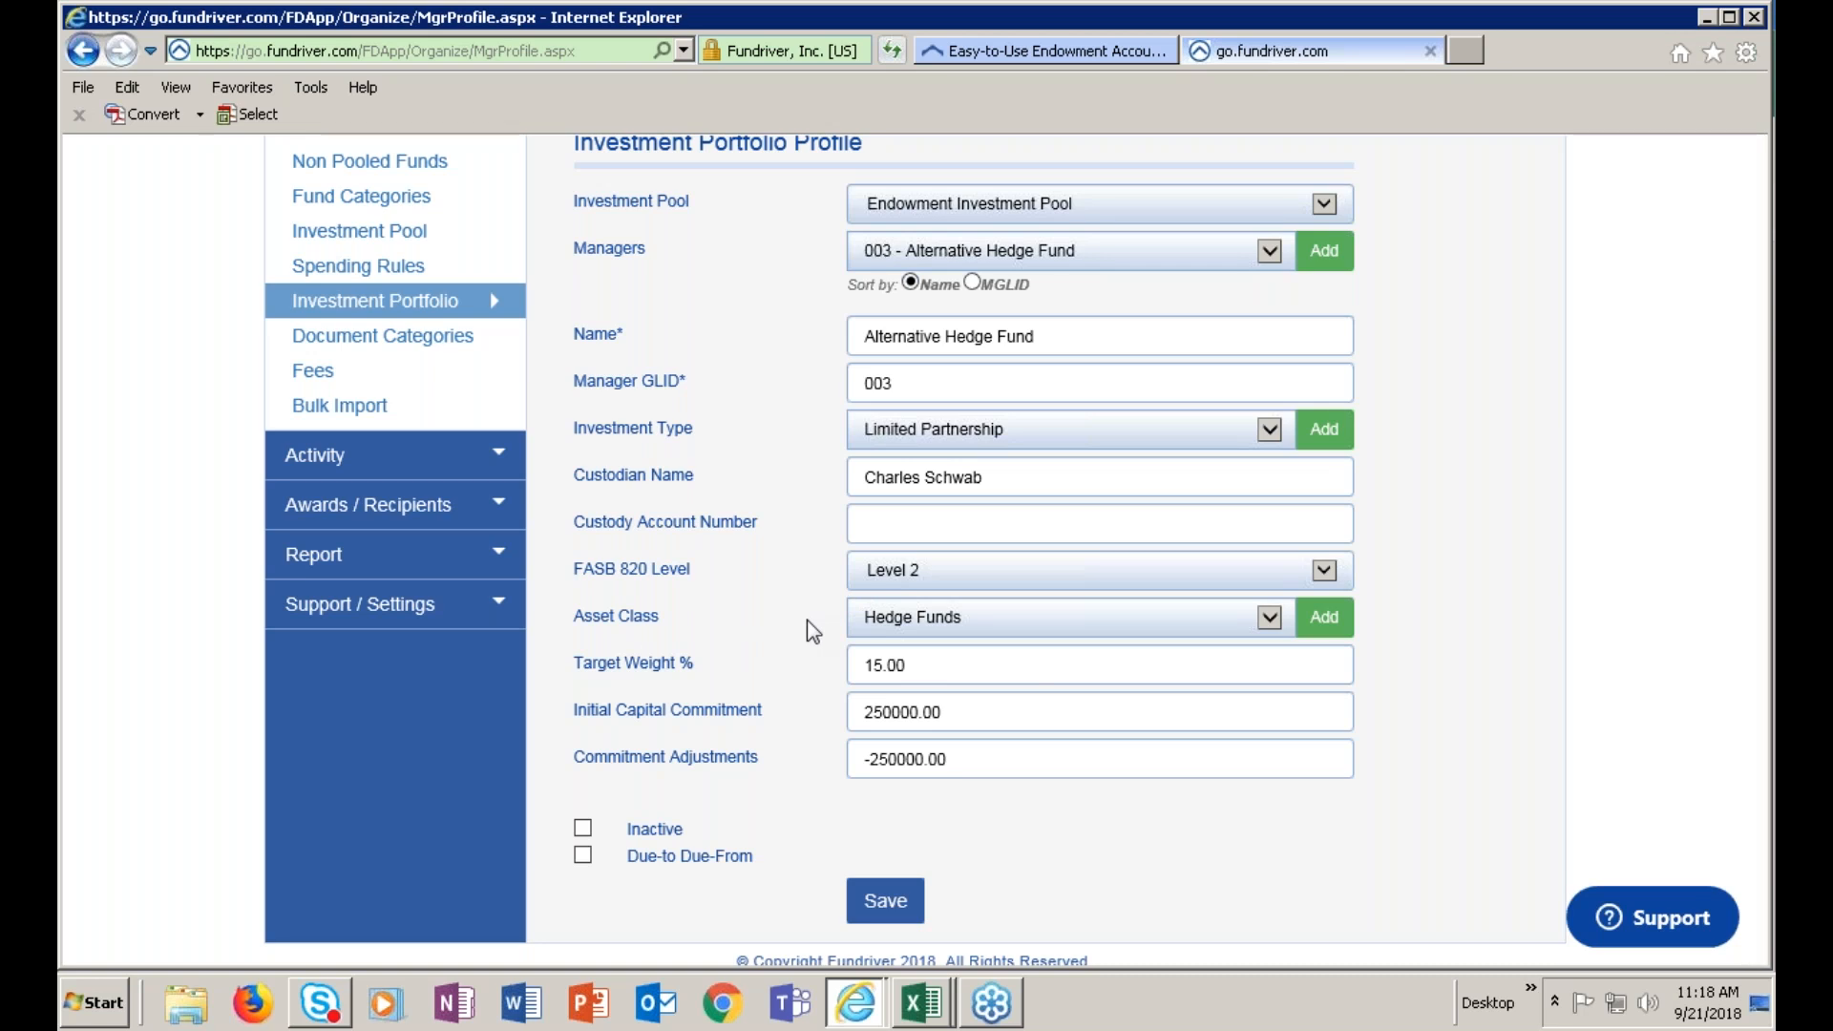
scroll(806, 621, up, 3)
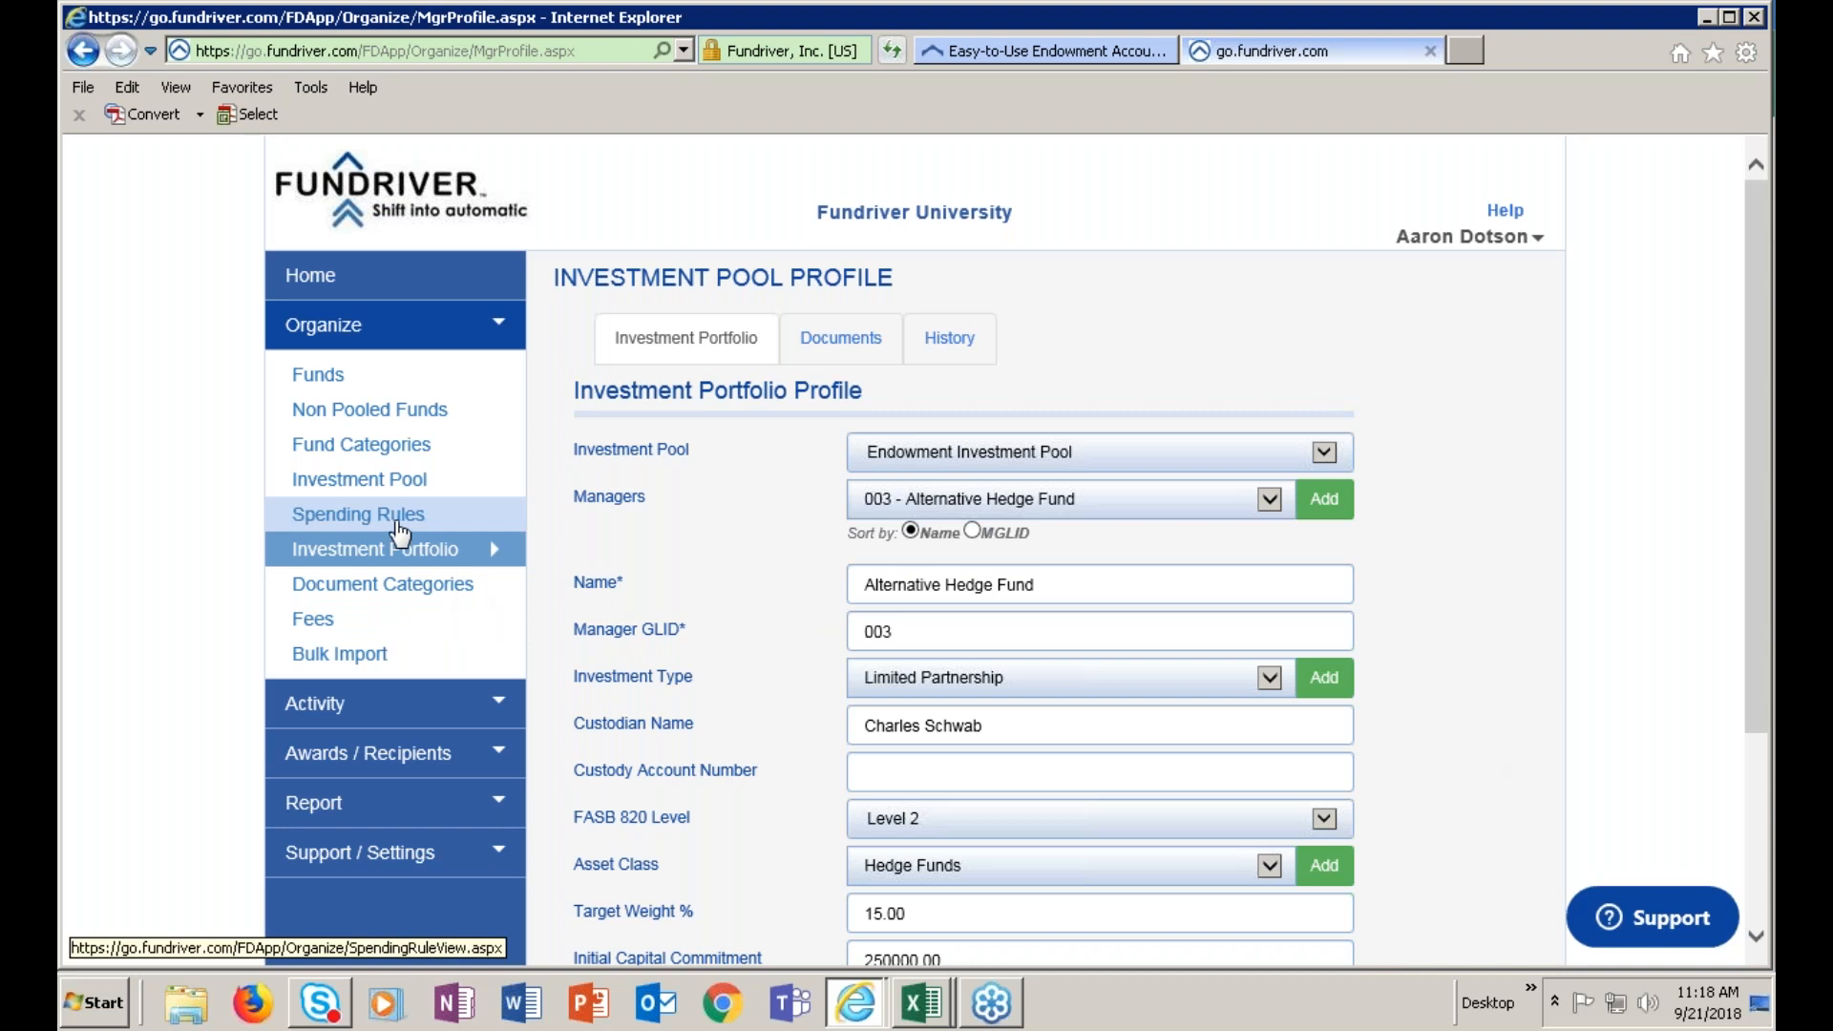
Go back to Investment Activity and load the Endowment Investment Pool for manager-level data entry
click(336, 711)
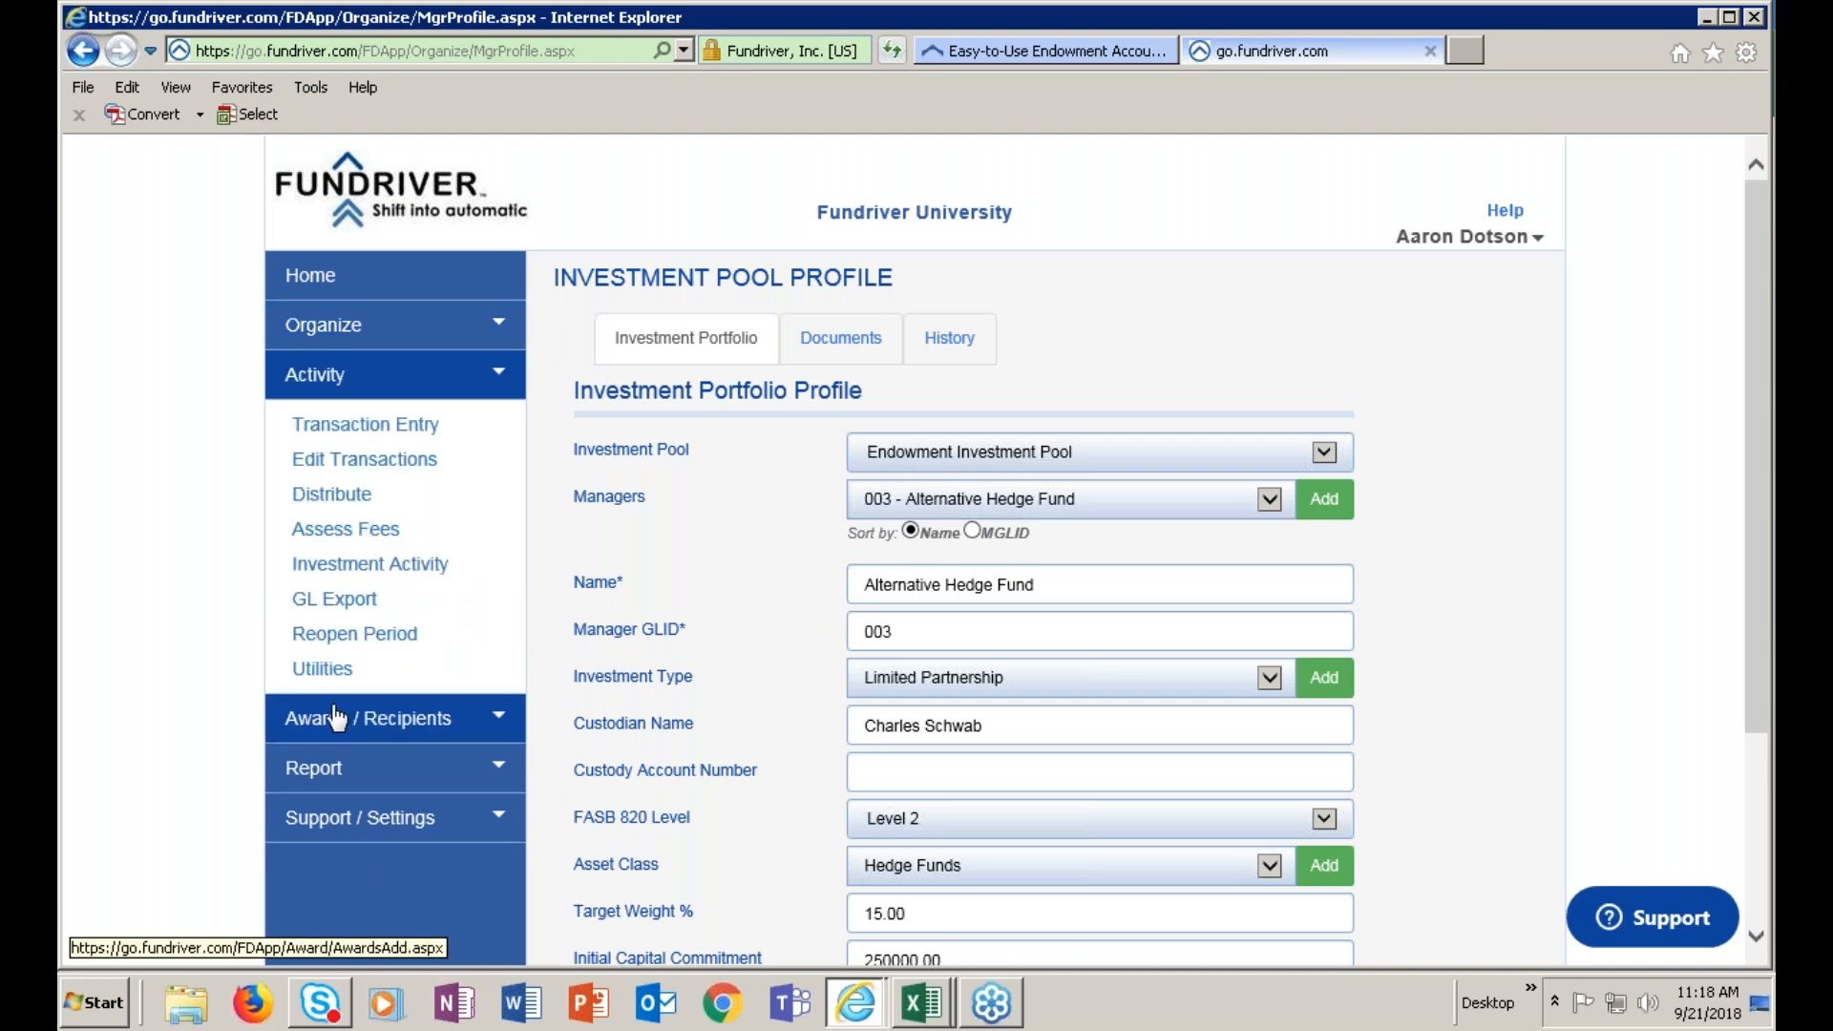
click(370, 564)
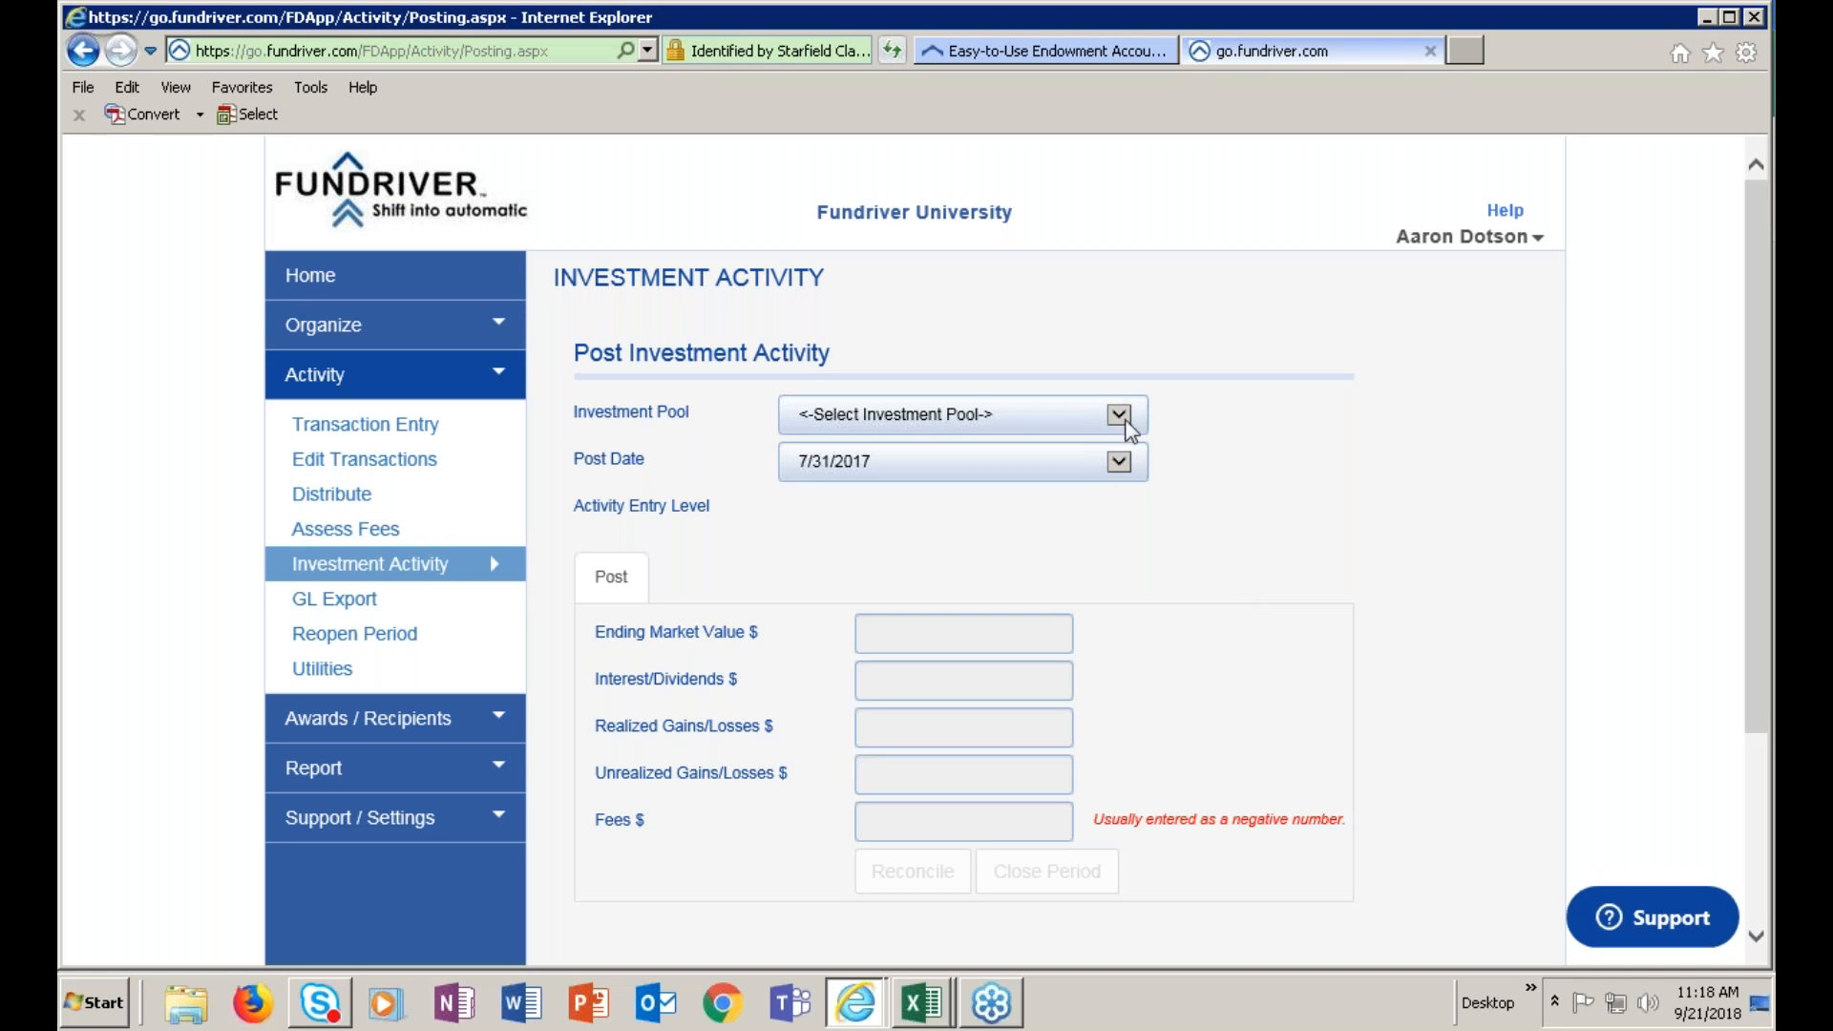
click(1119, 414)
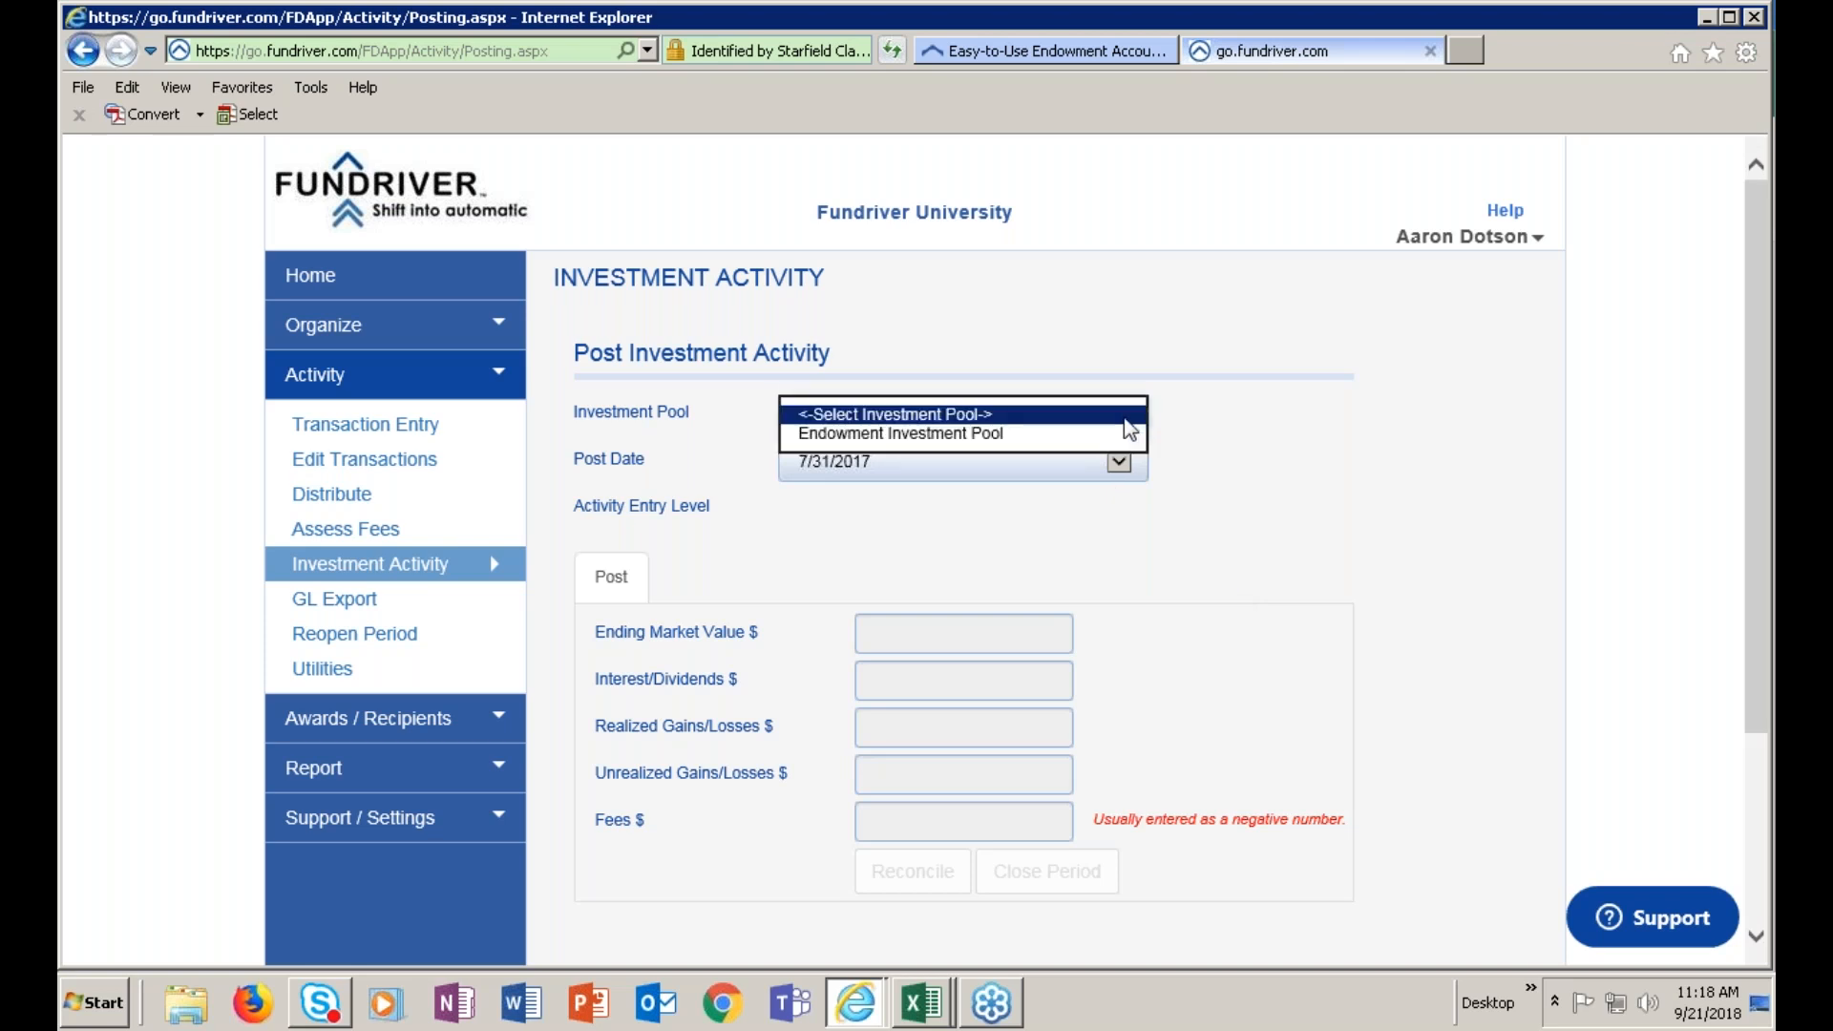
click(1062, 435)
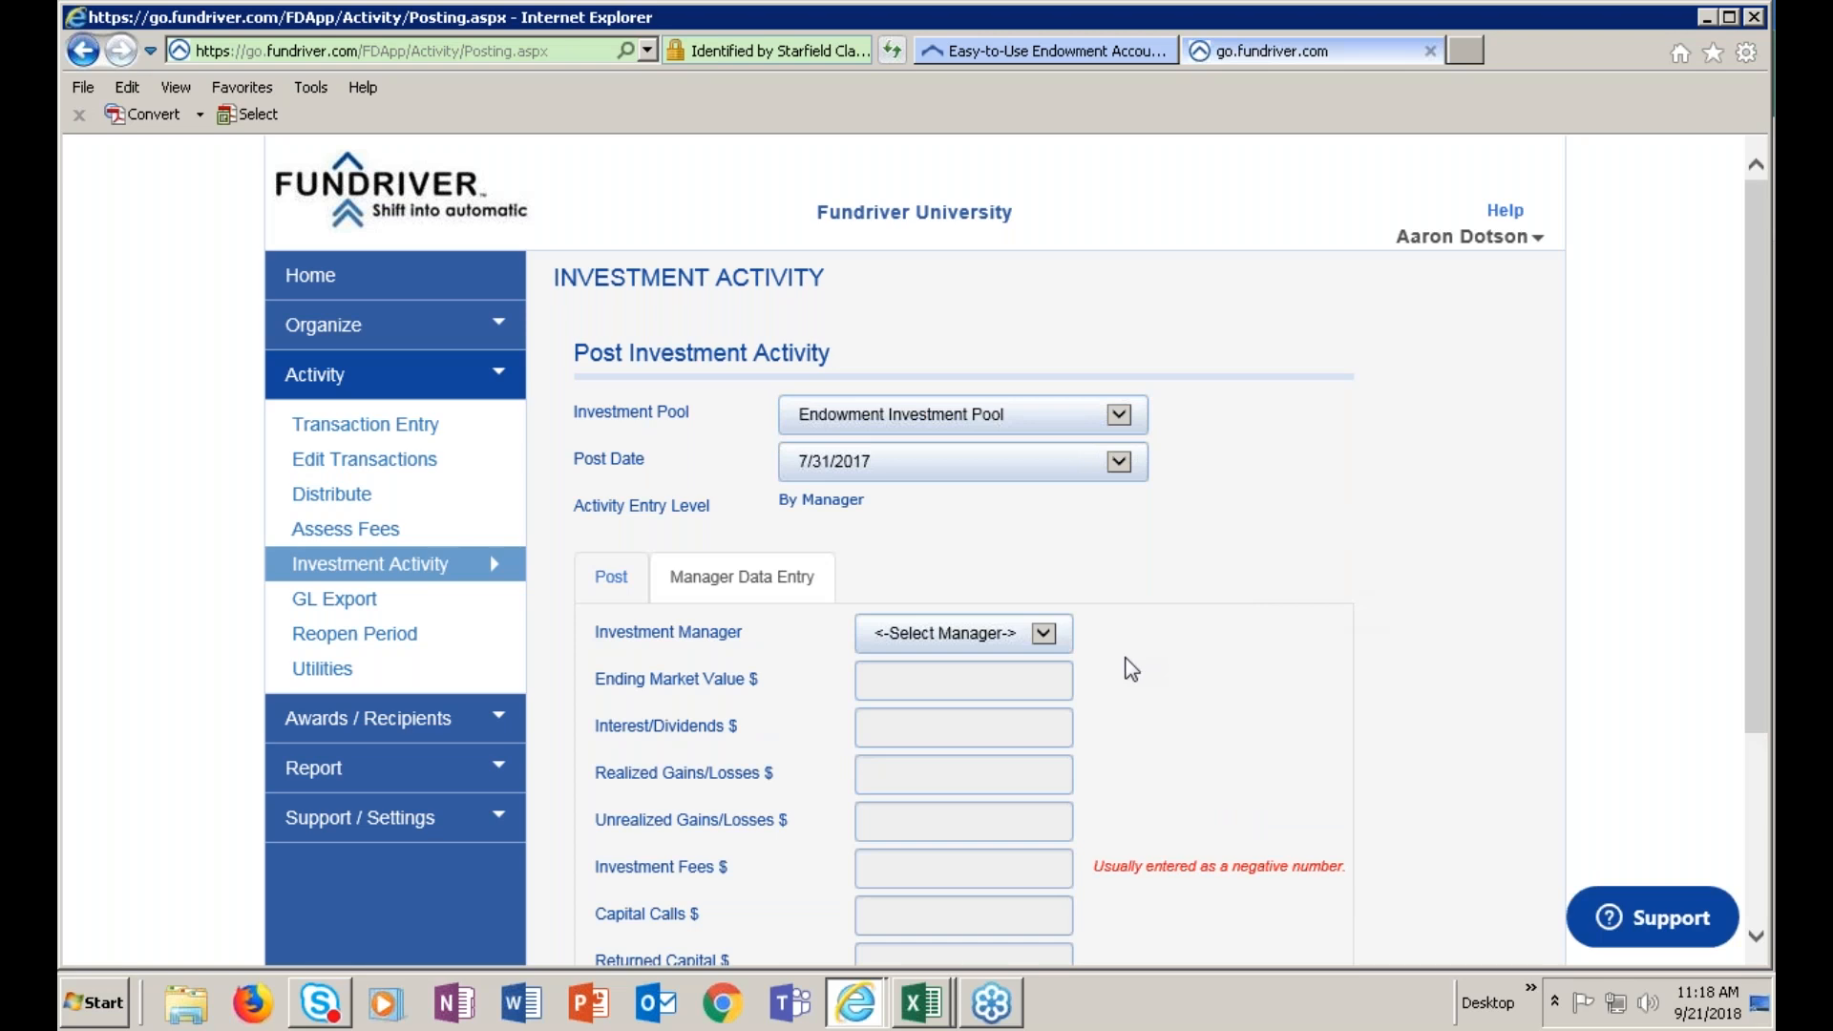
Select manager Alternative Hedge Fund - 003, save its 7/31/2017 values and review the manager's reconciliation table
scroll(1165, 592, down, 2)
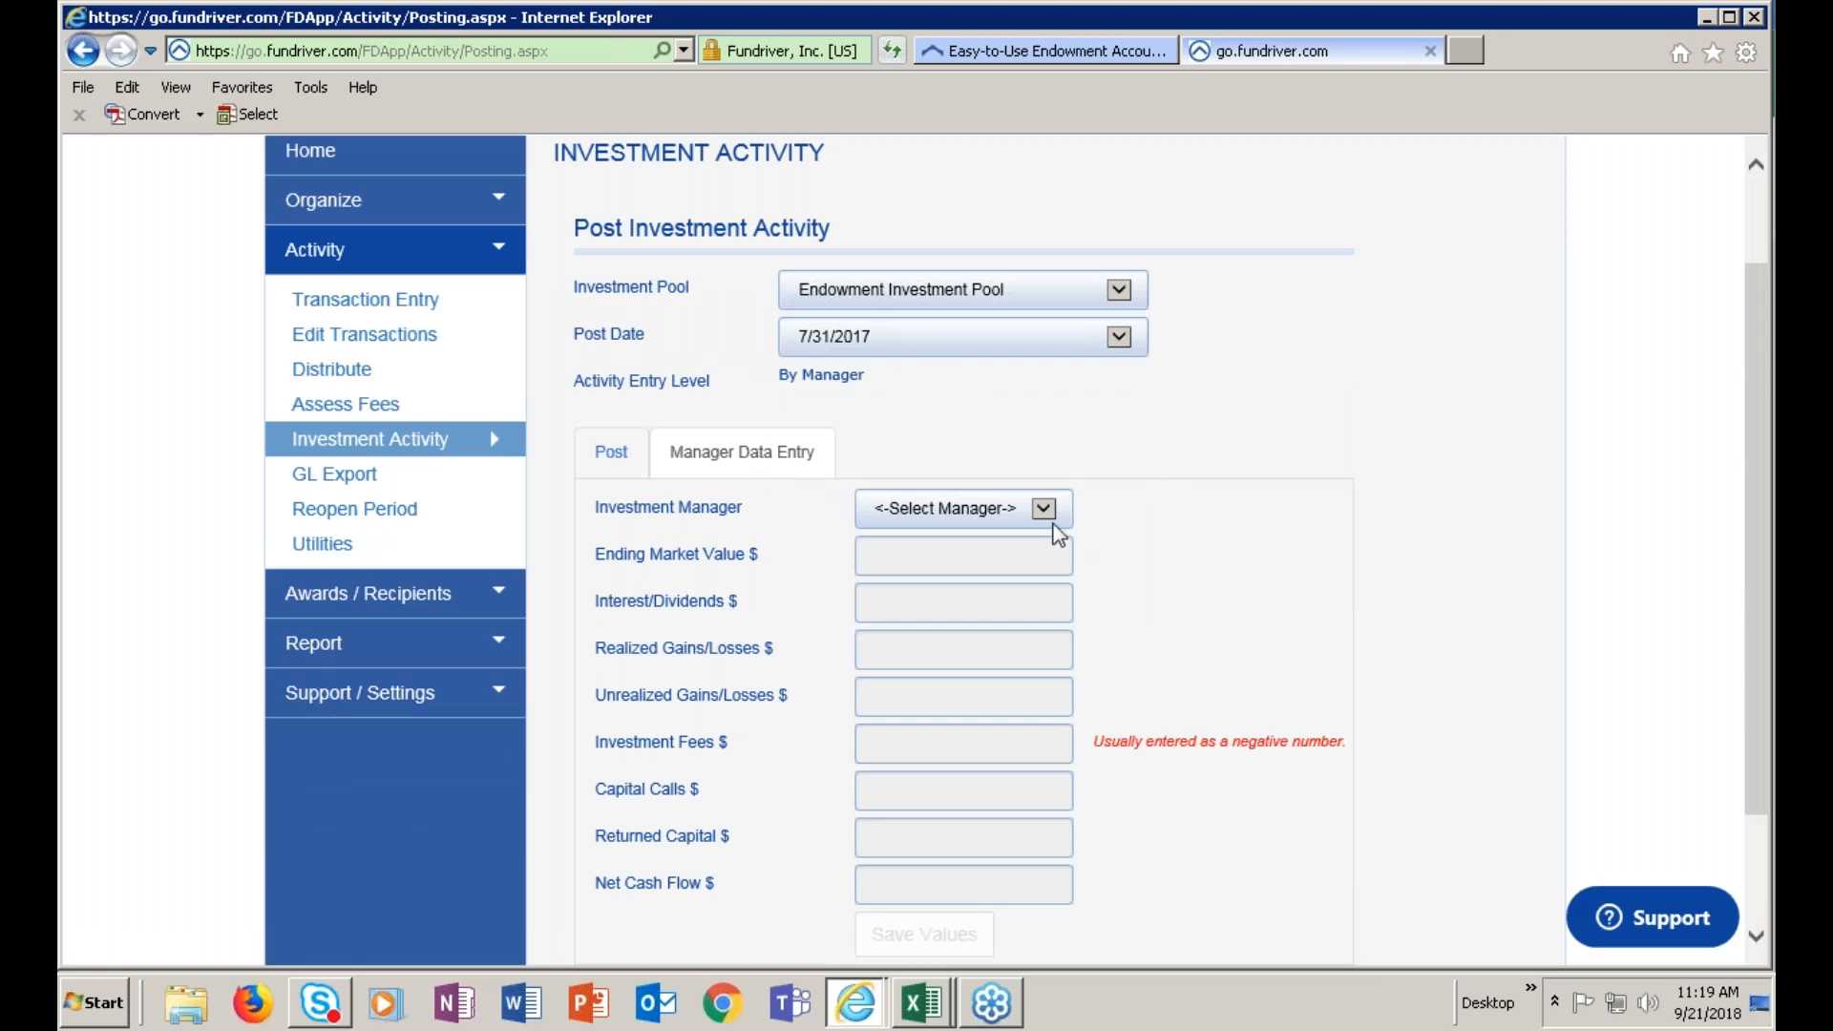
click(1050, 520)
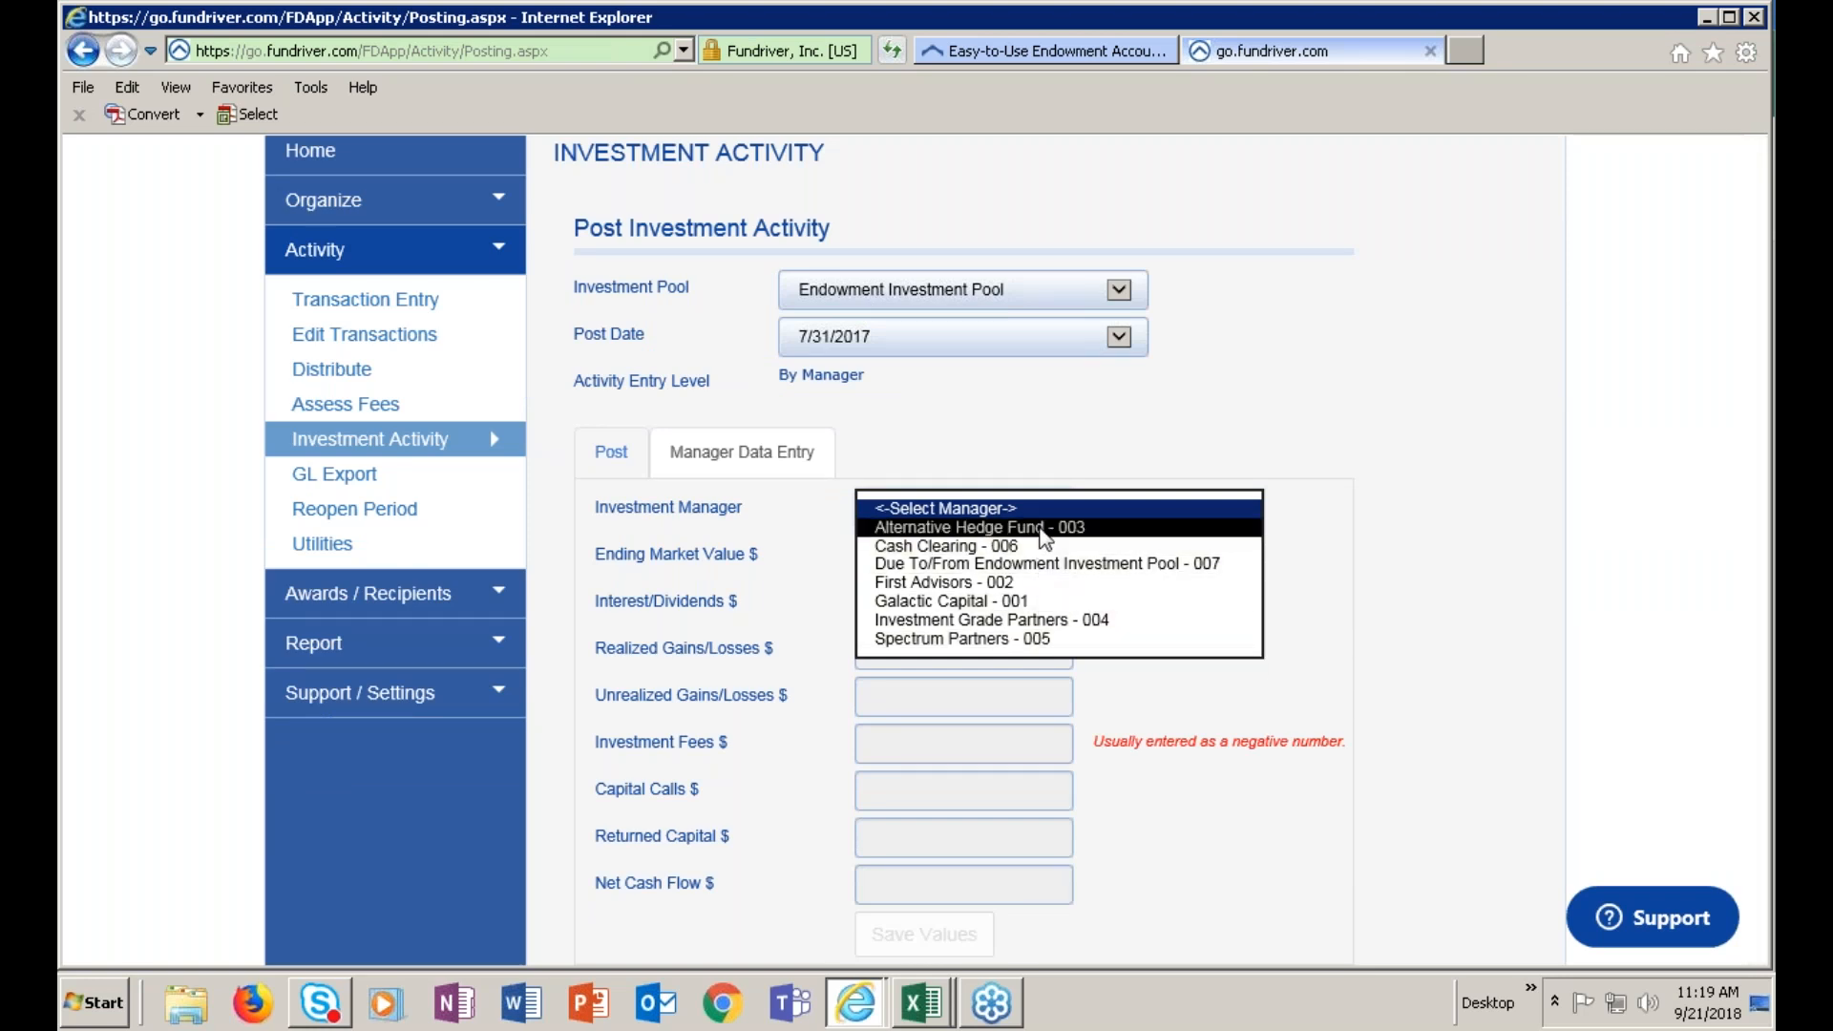
click(1055, 527)
scroll(1410, 659, down, 2)
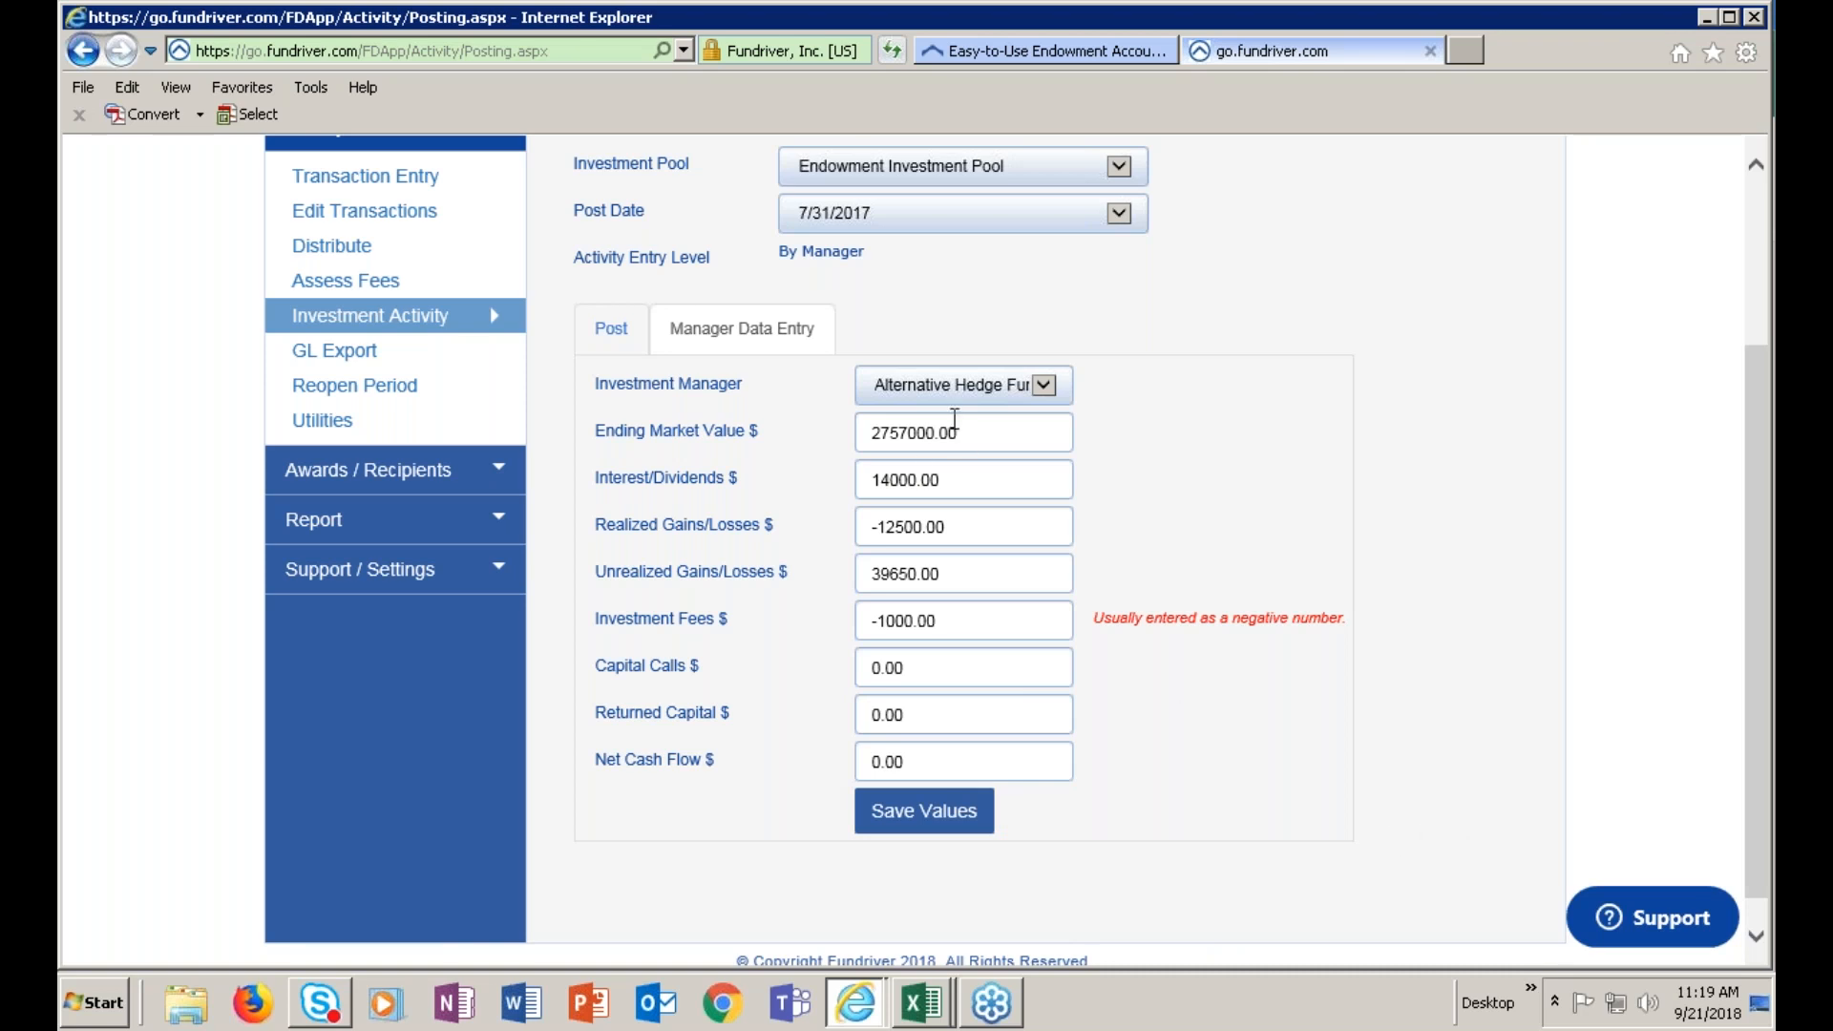
click(927, 819)
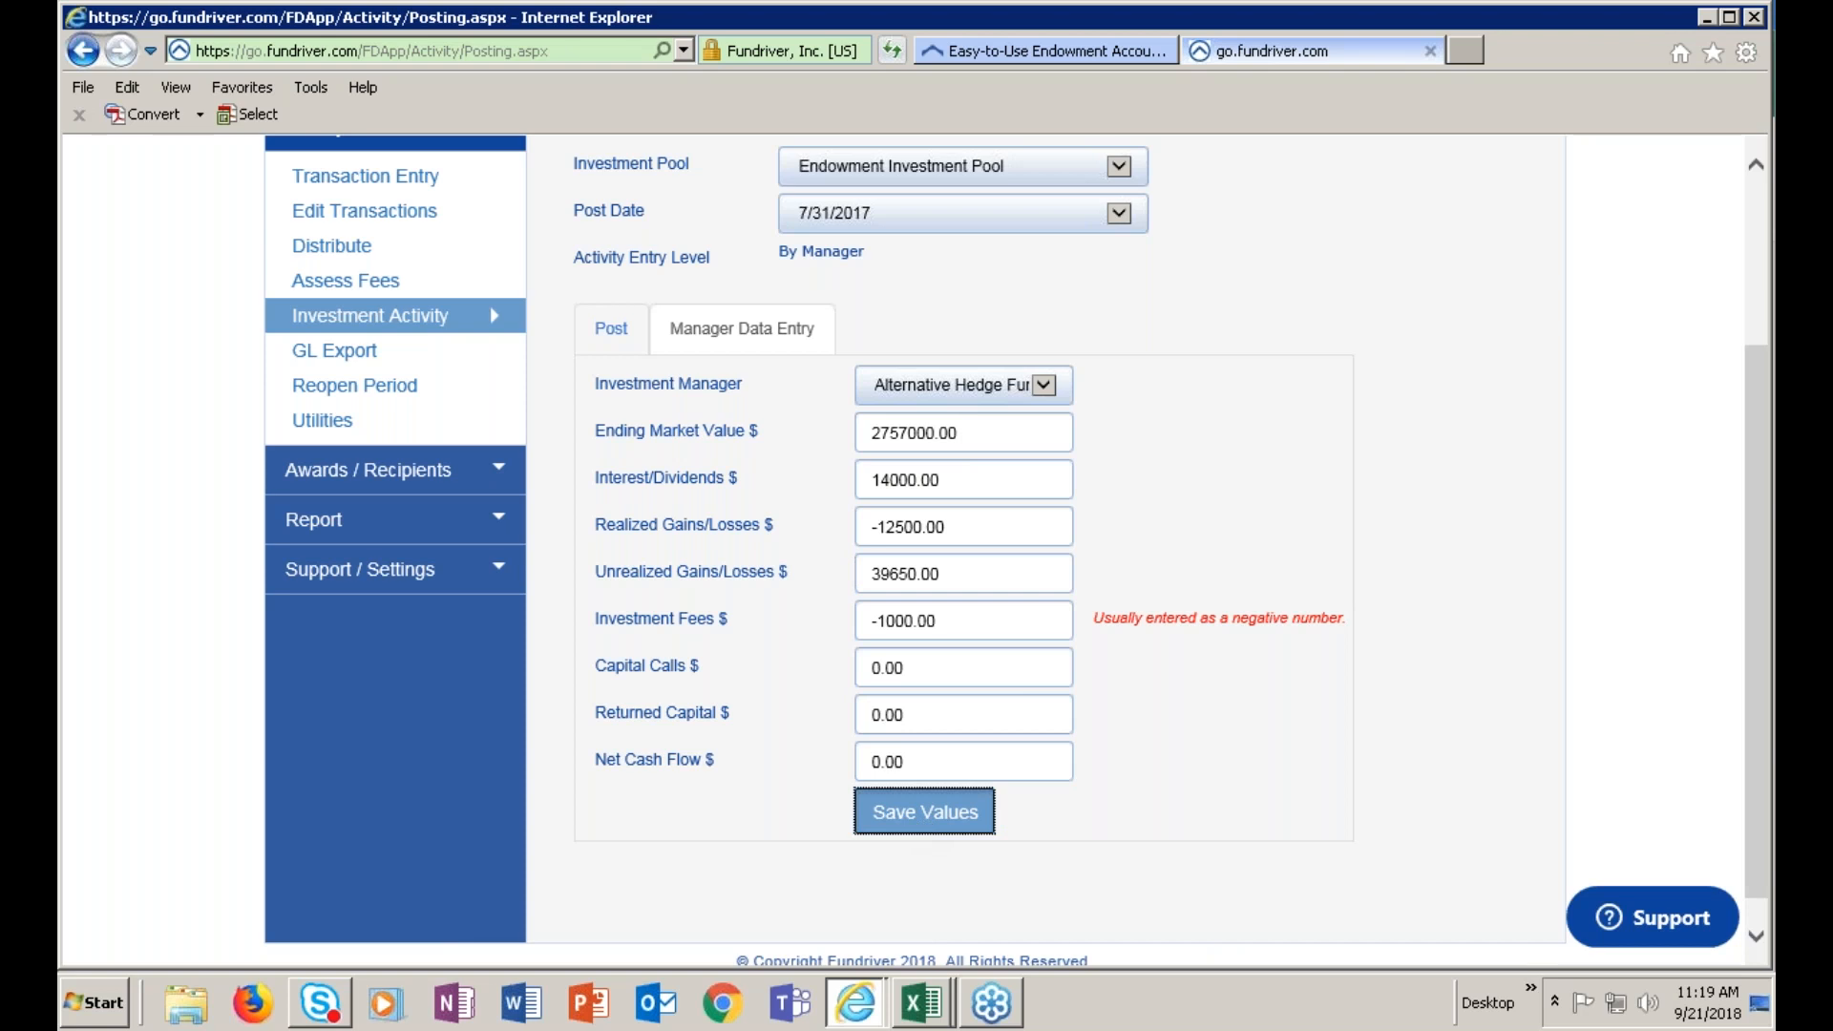
scroll(1459, 668, down, 6)
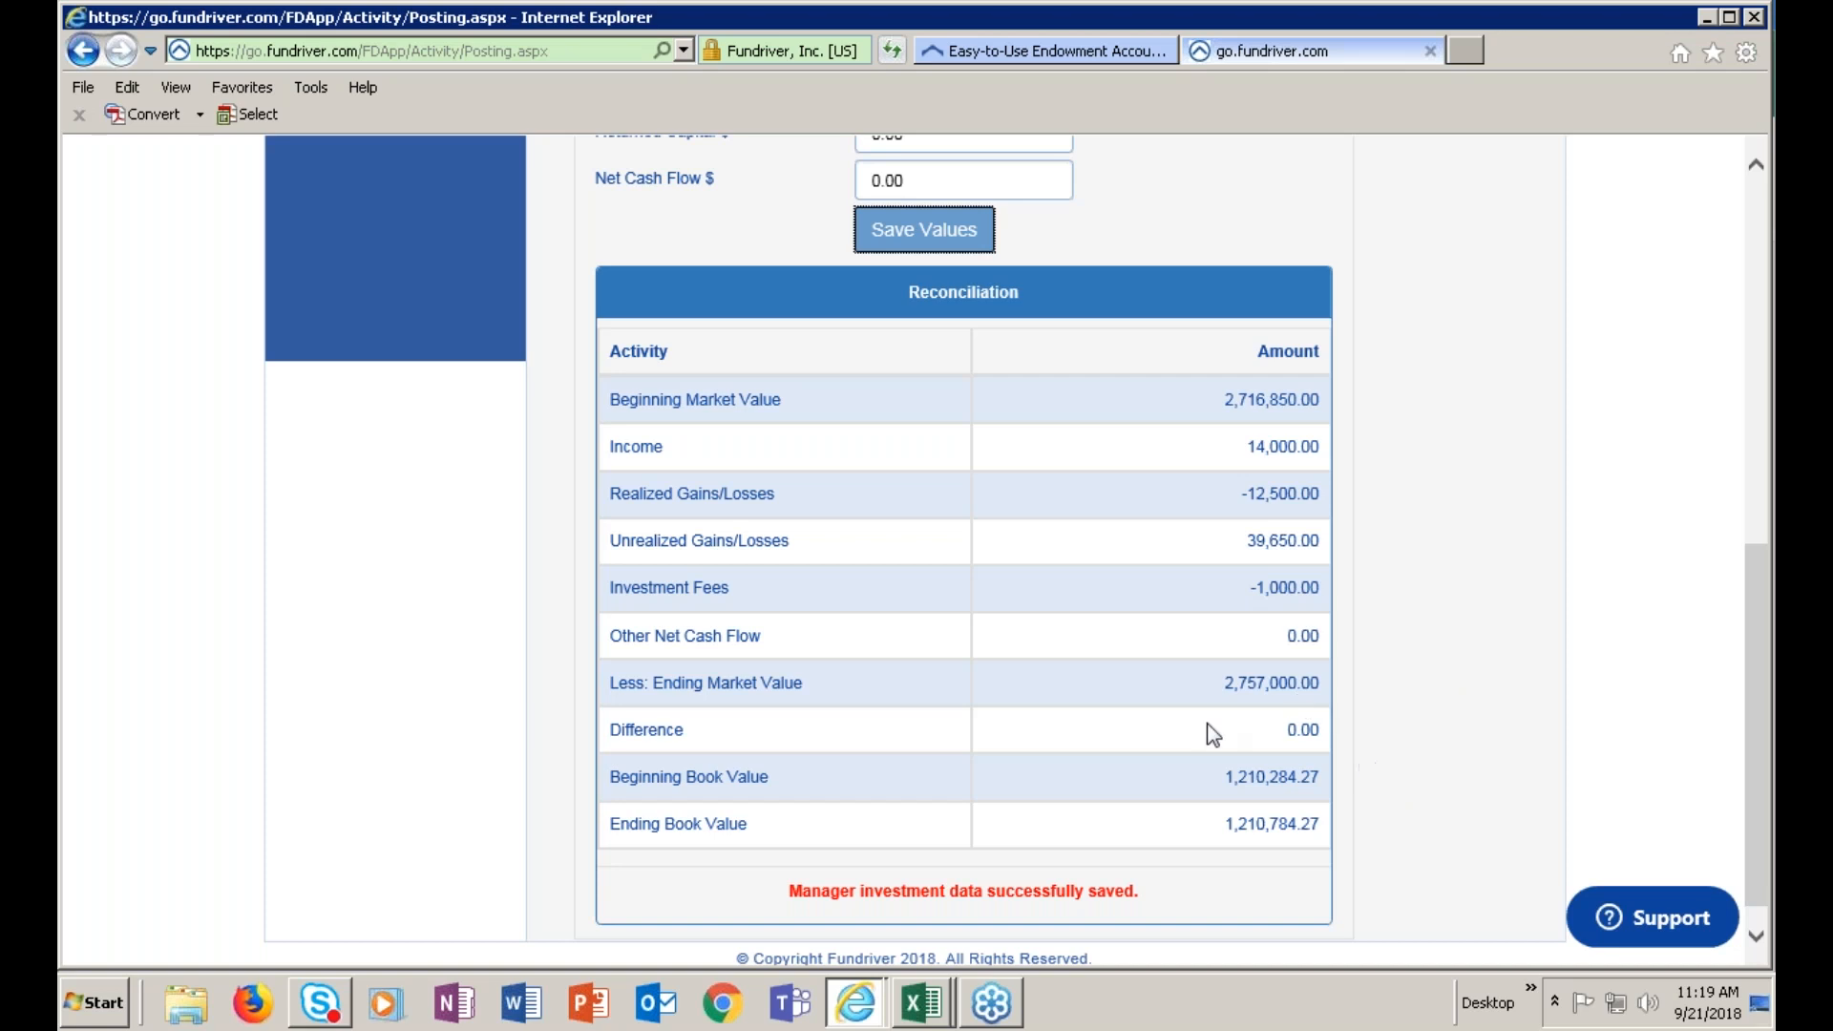
scroll(1501, 687, up, 5)
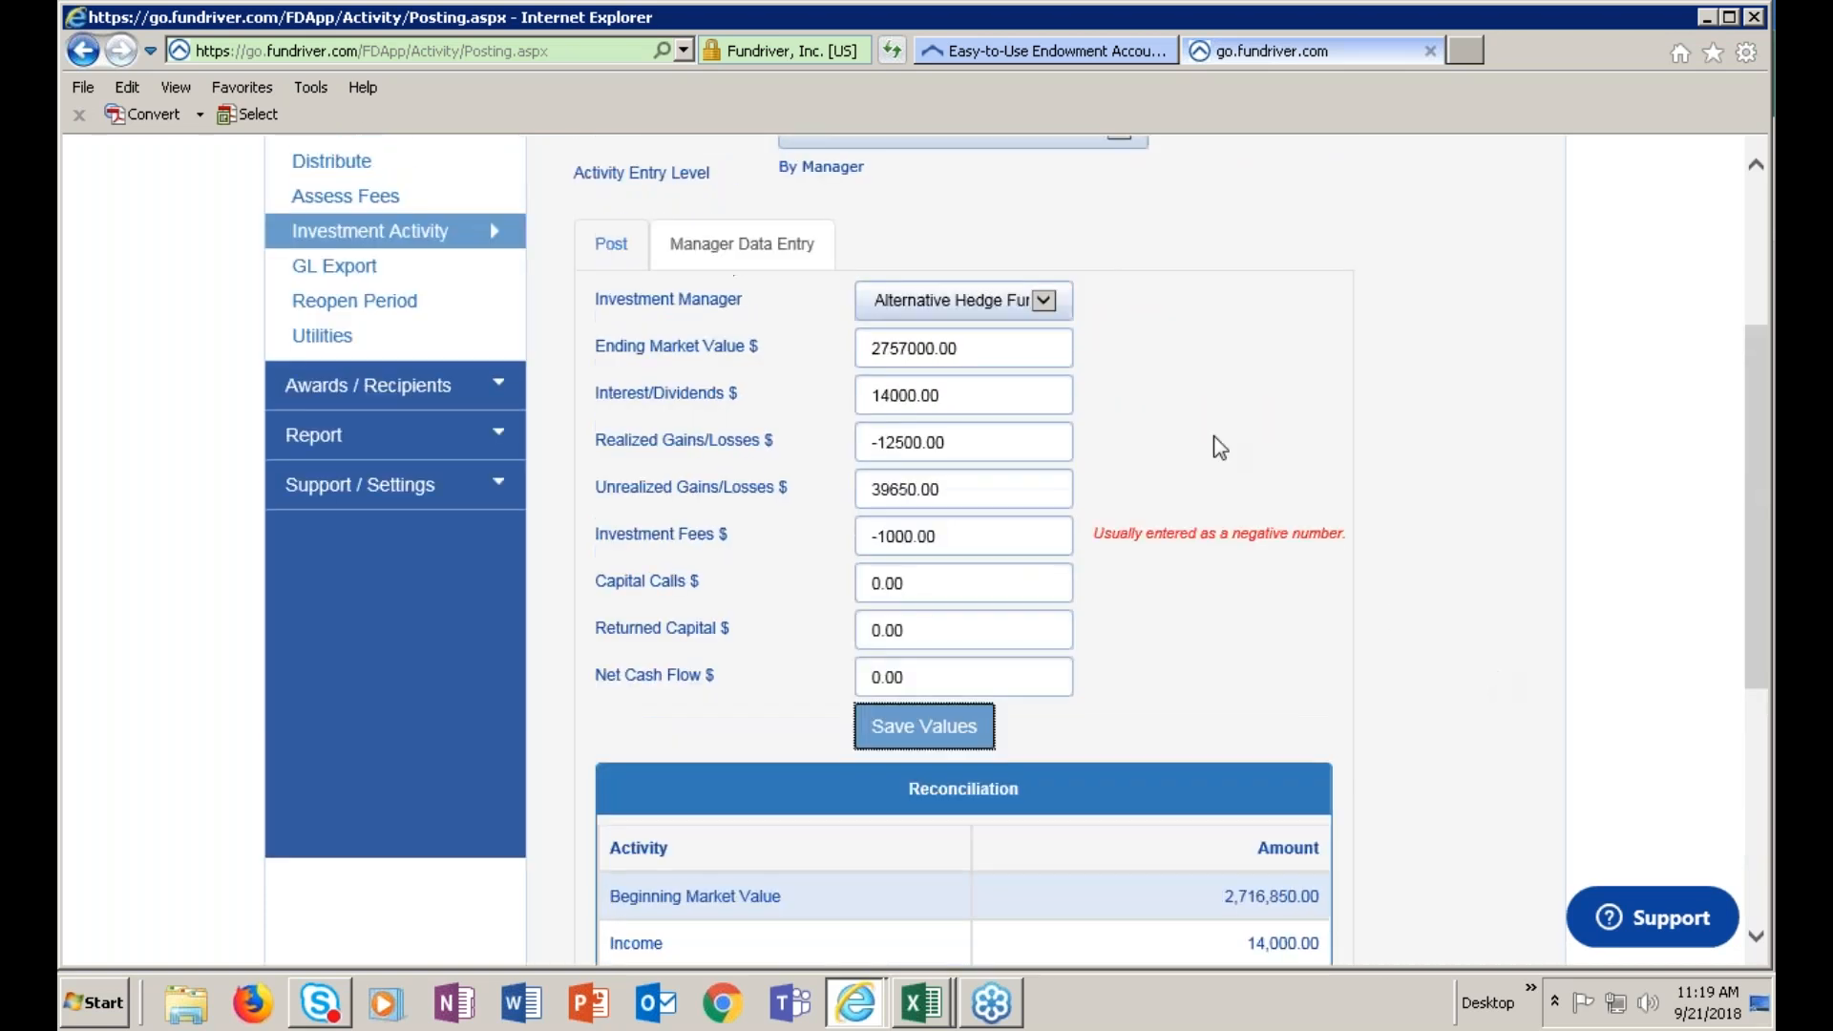
Check the list of remaining investment managers, then view the pool-level posting totals
click(1045, 301)
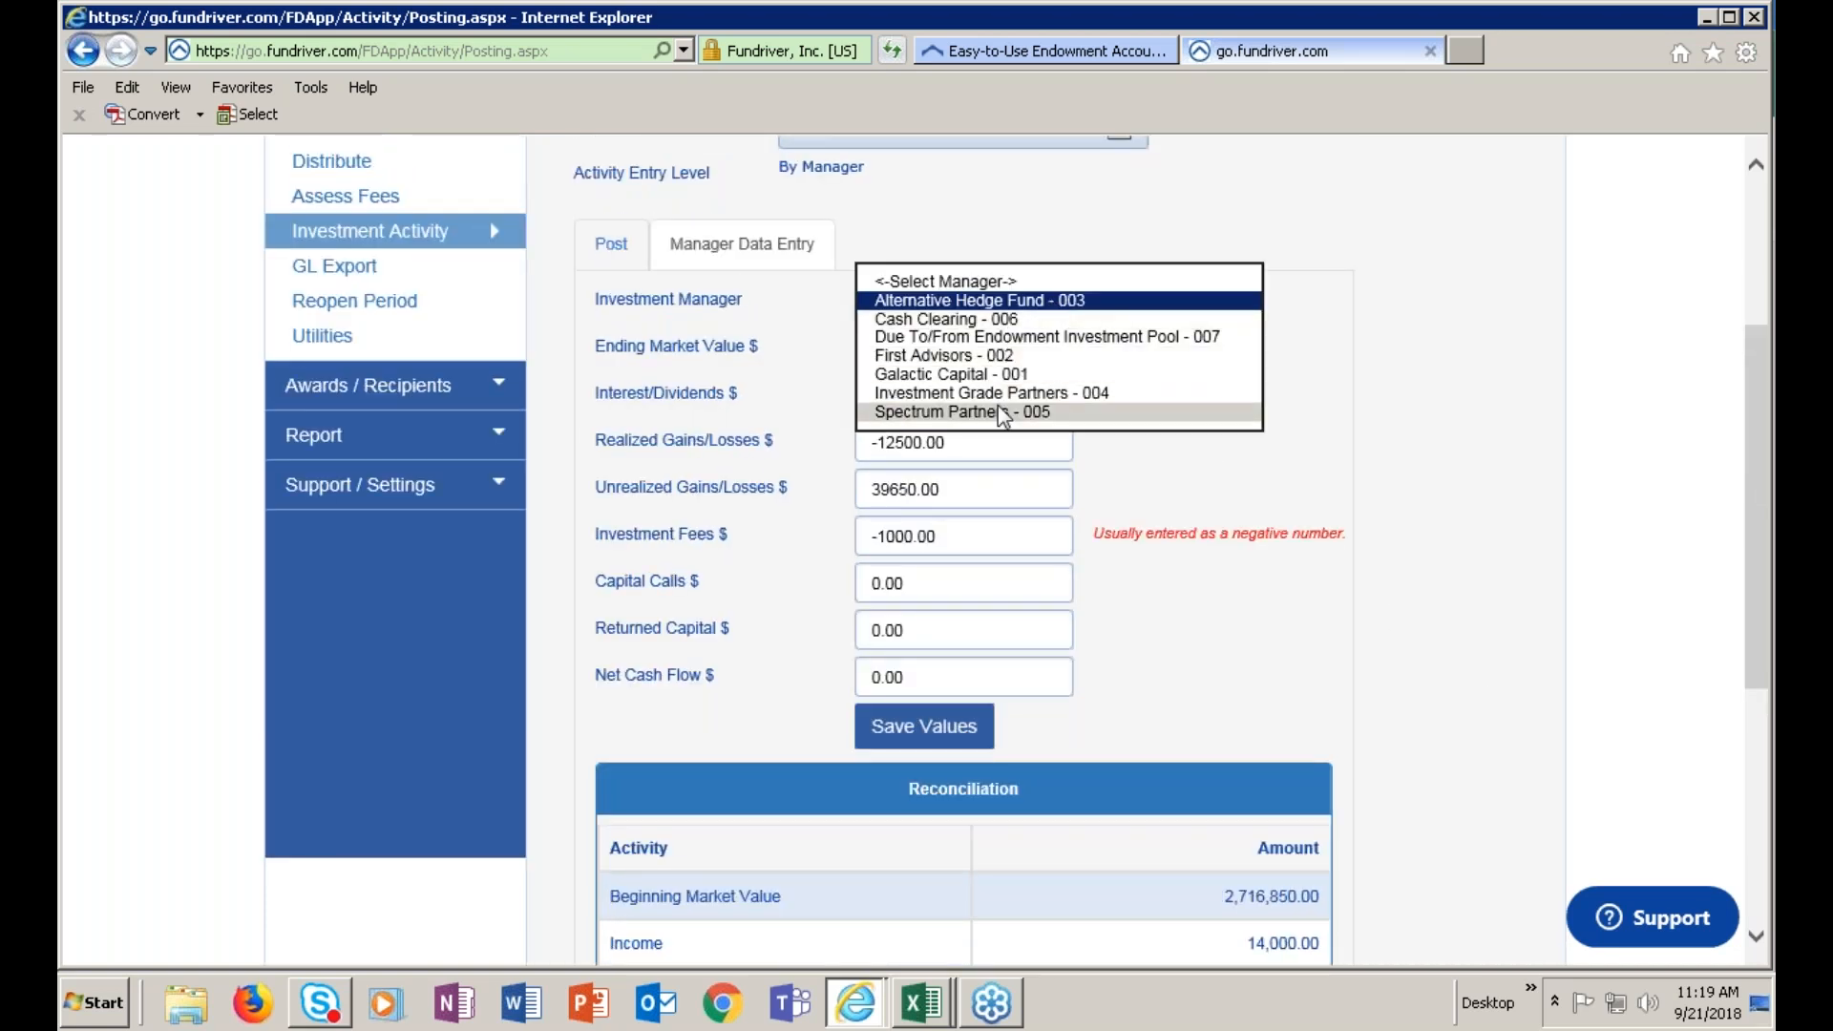
click(1460, 497)
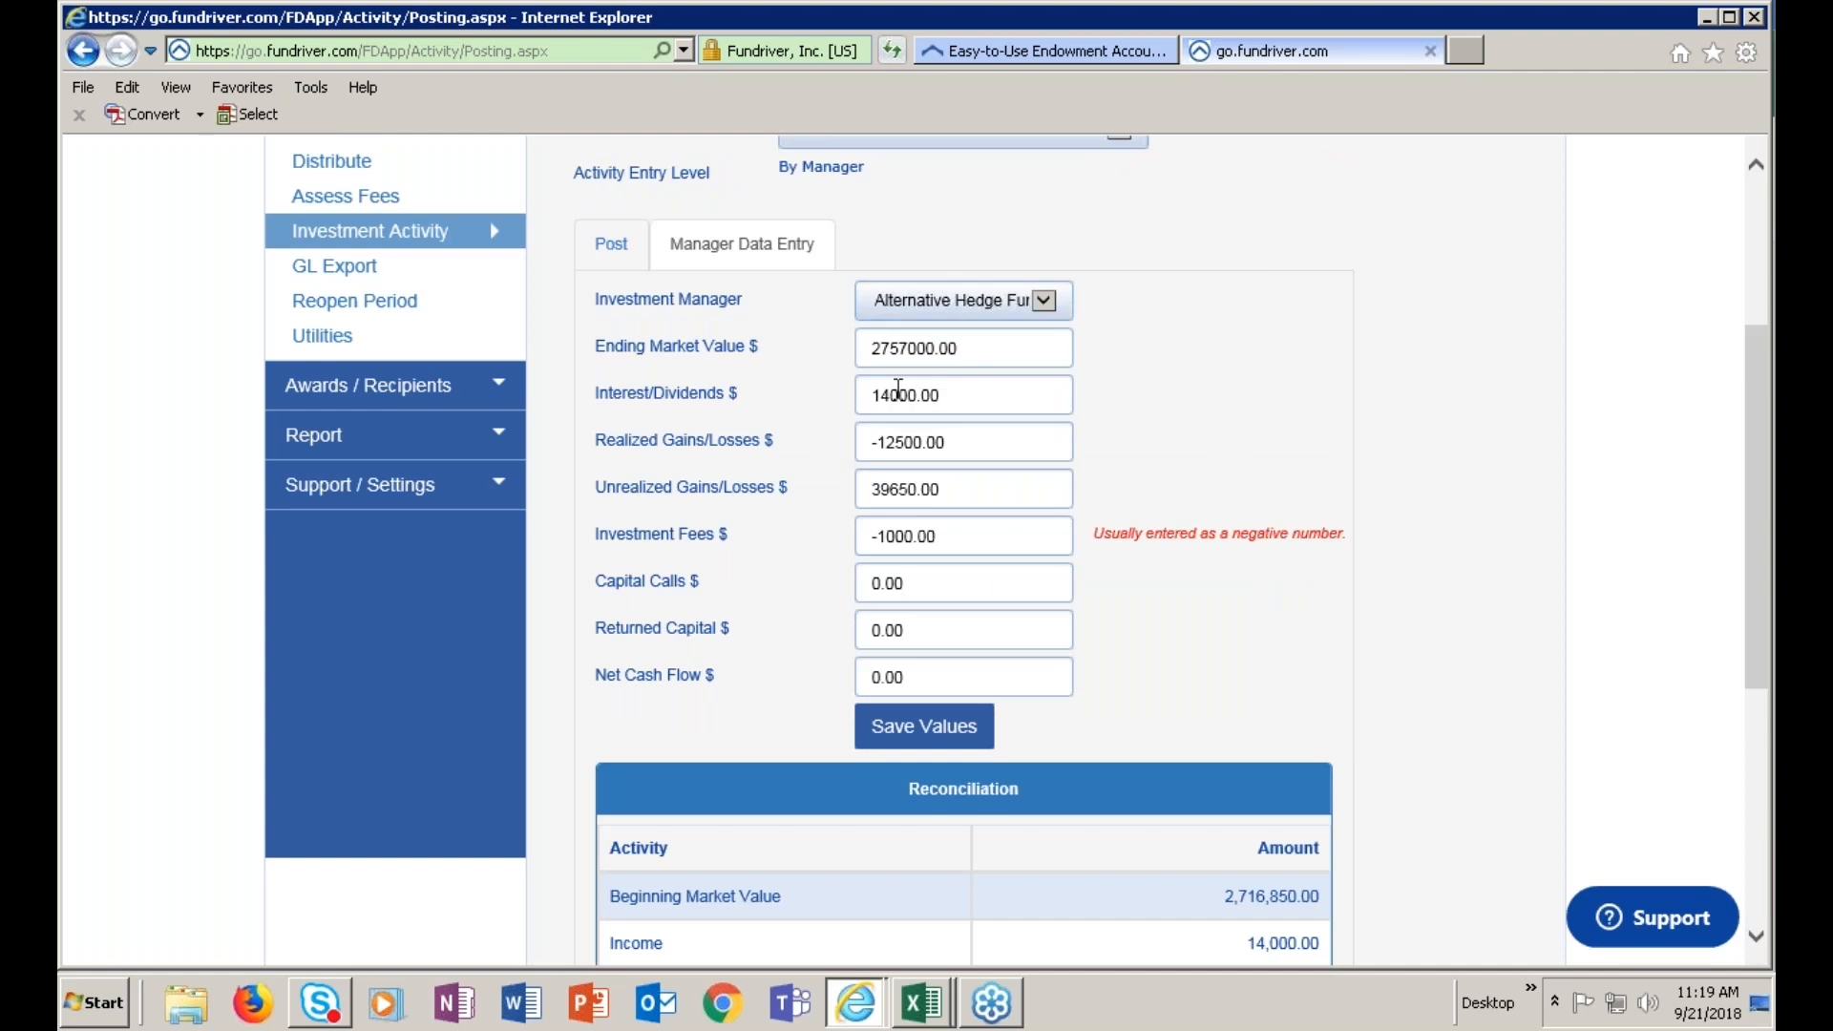
click(611, 244)
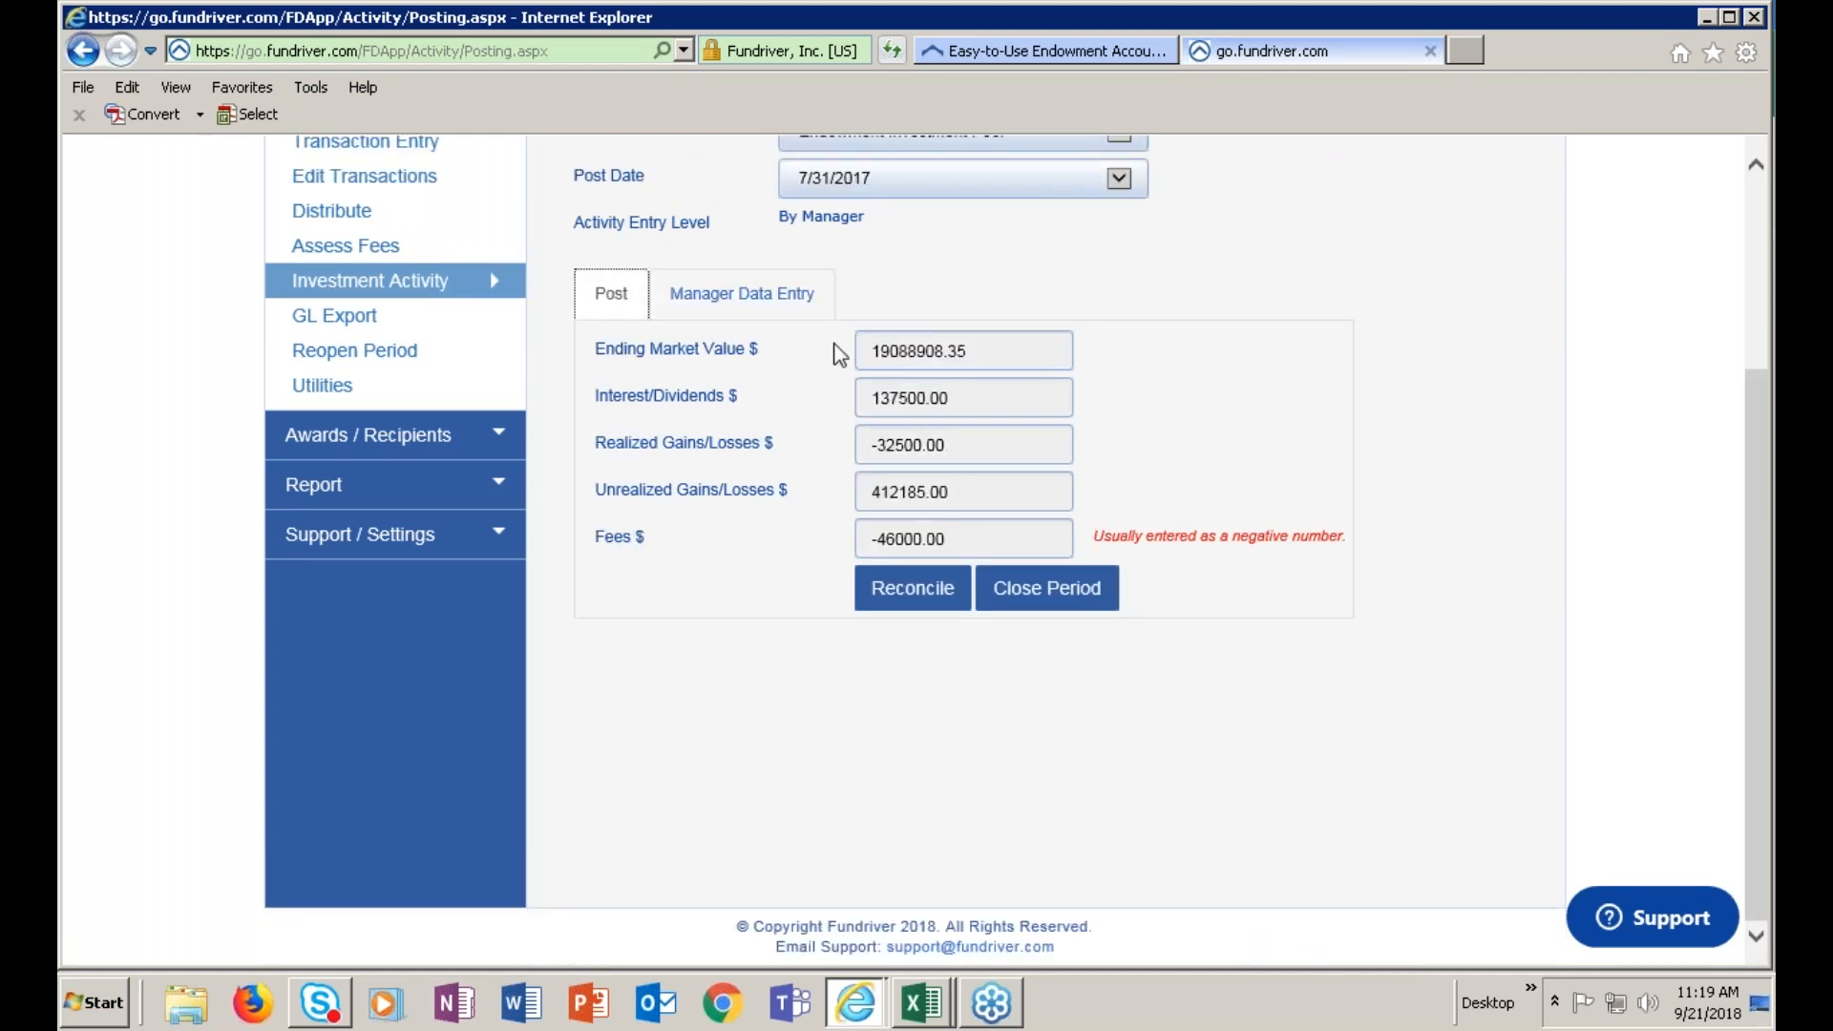
Open the Manager Reconciliation Report from the Portfolio Level Reports
click(872, 573)
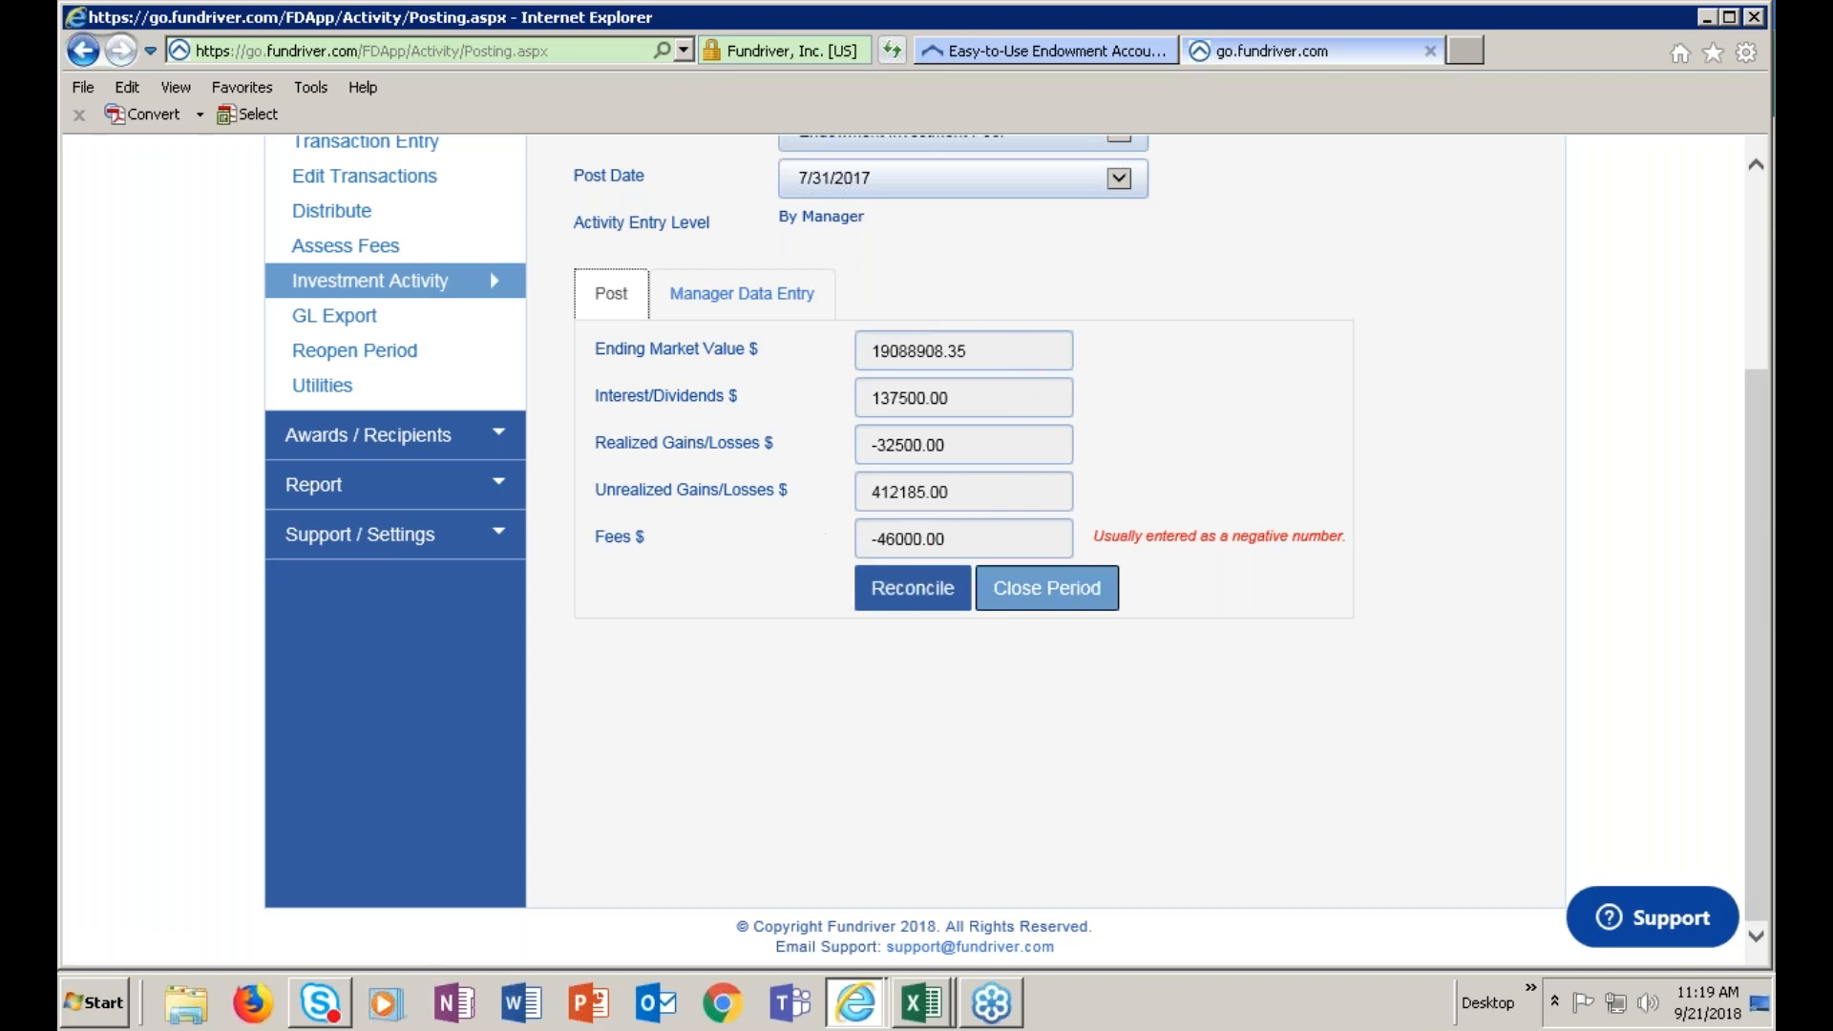
scroll(1358, 611, up, 1)
scroll(1359, 611, up, 2)
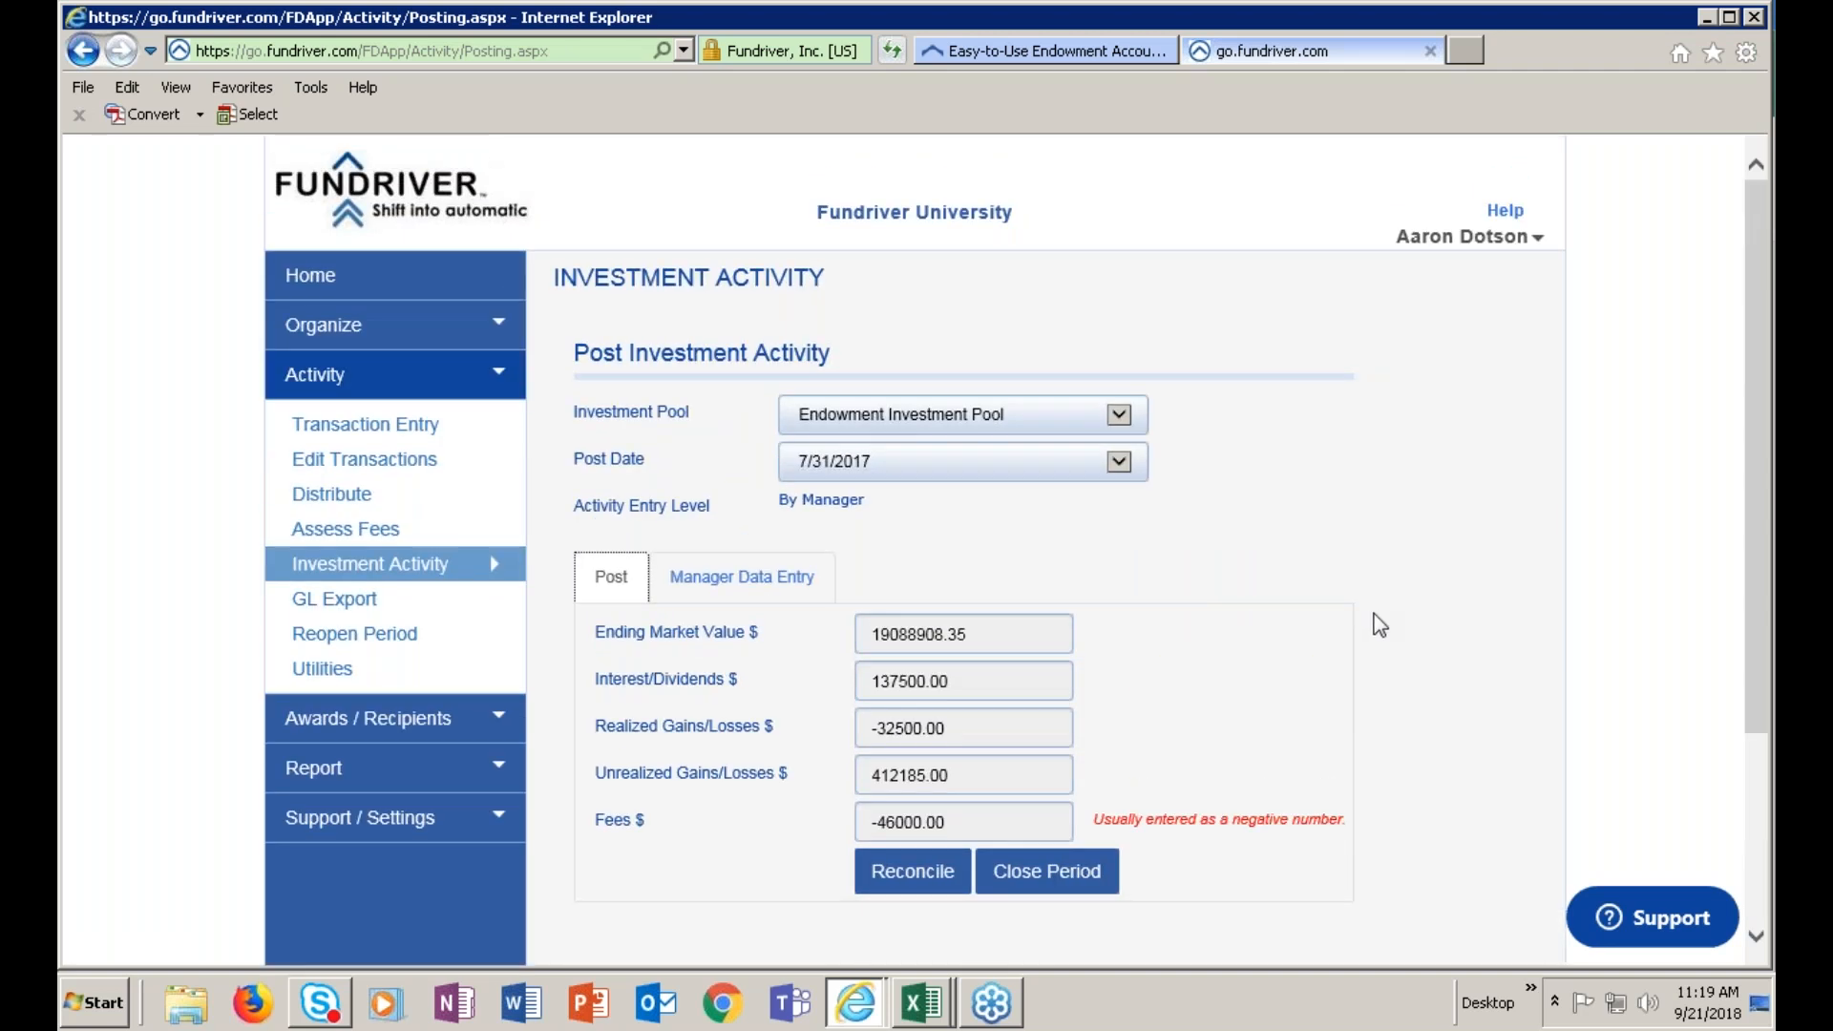
click(306, 768)
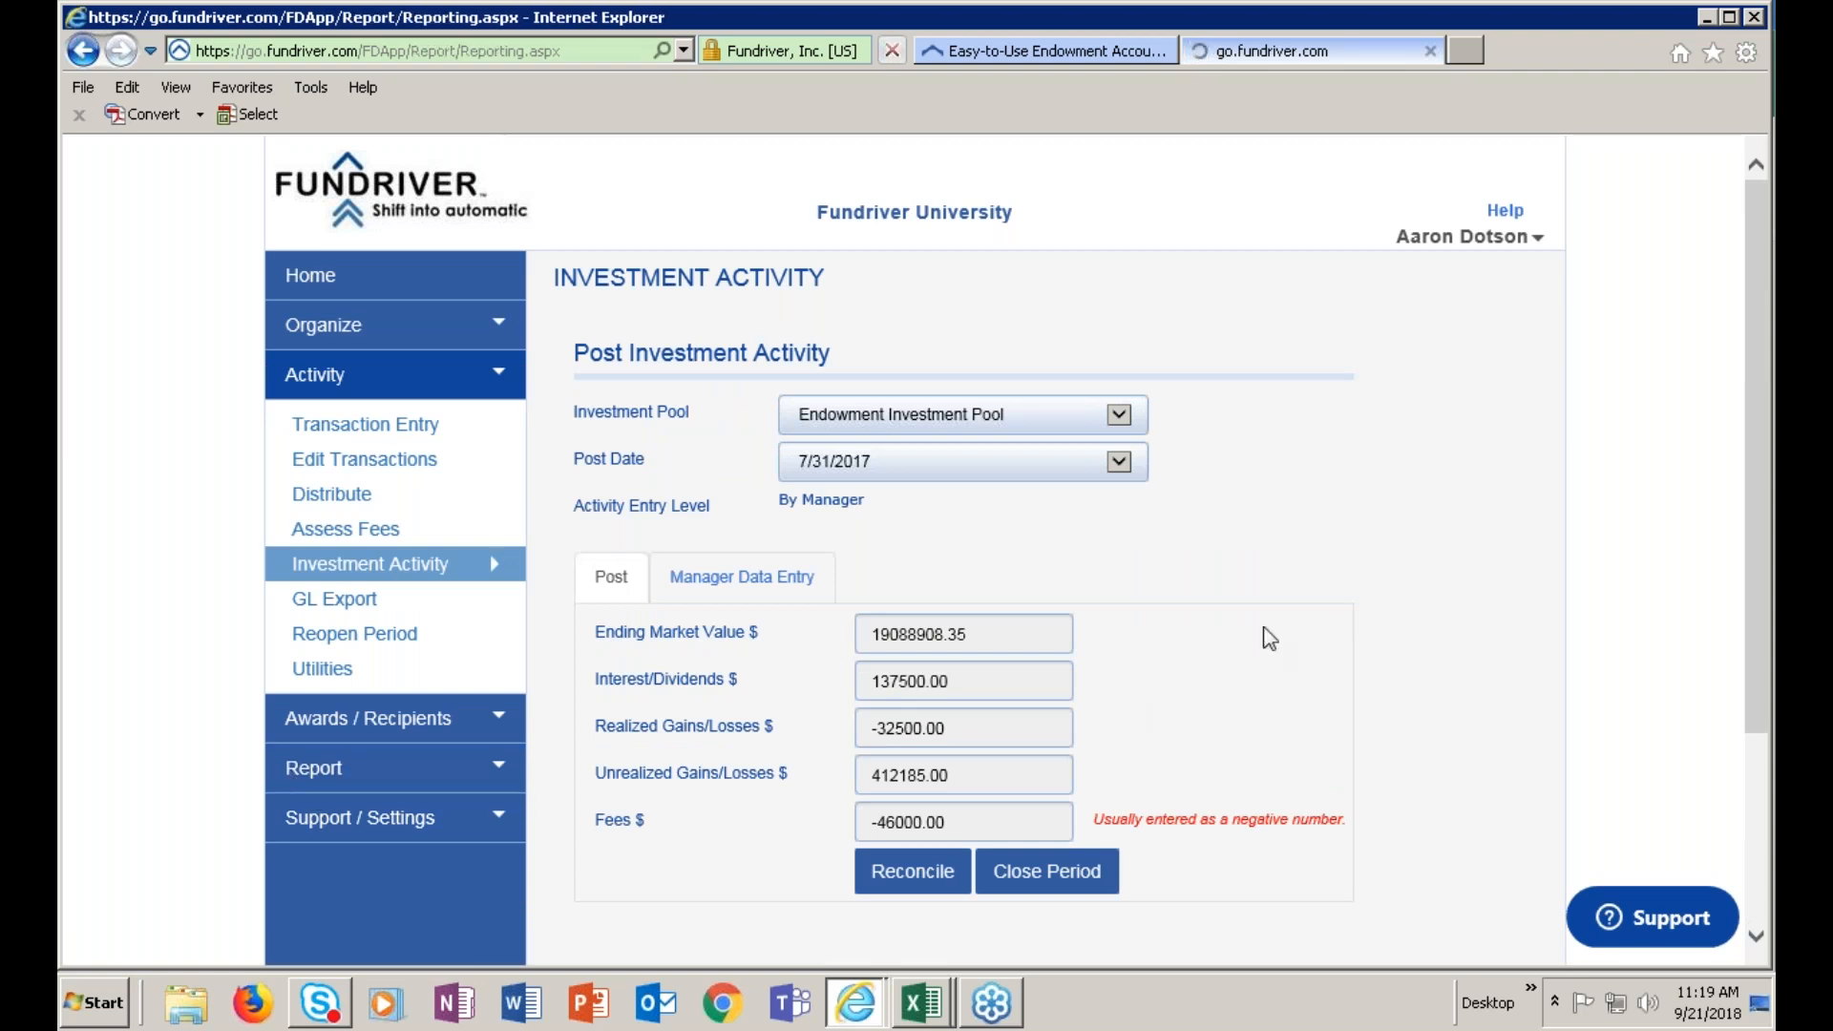
scroll(878, 659, down, 1)
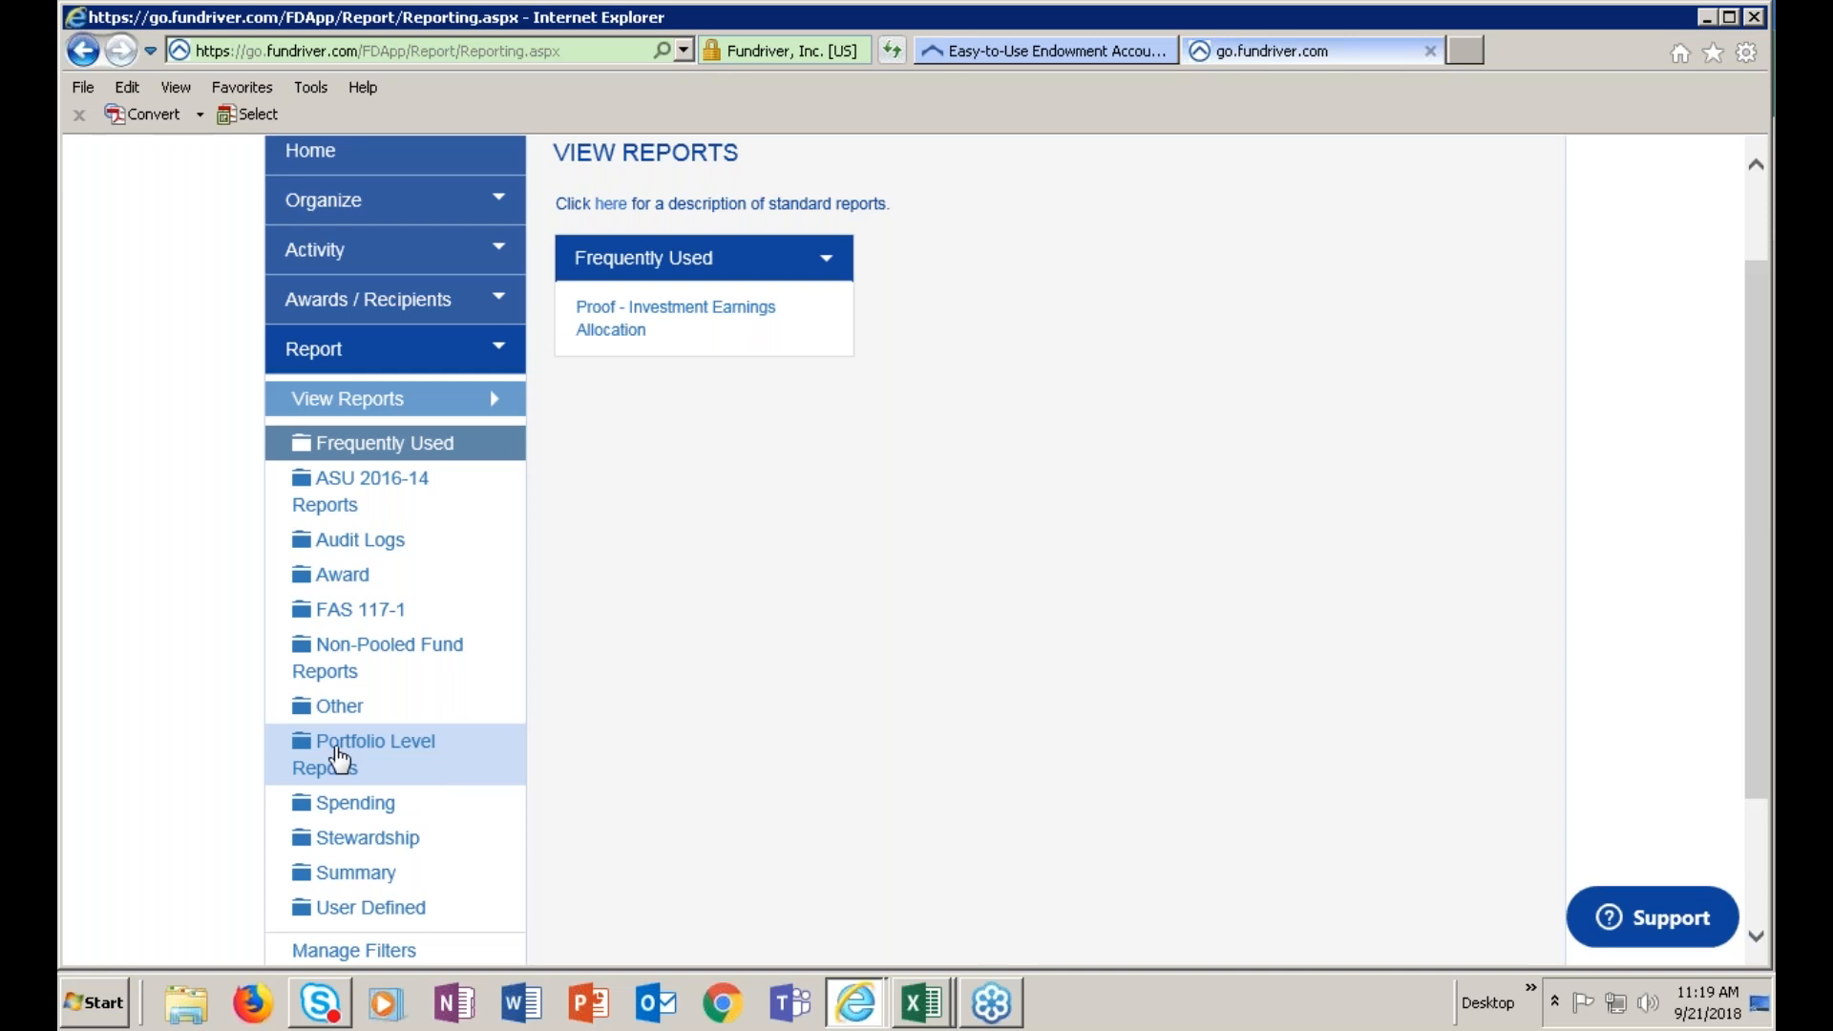
click(416, 757)
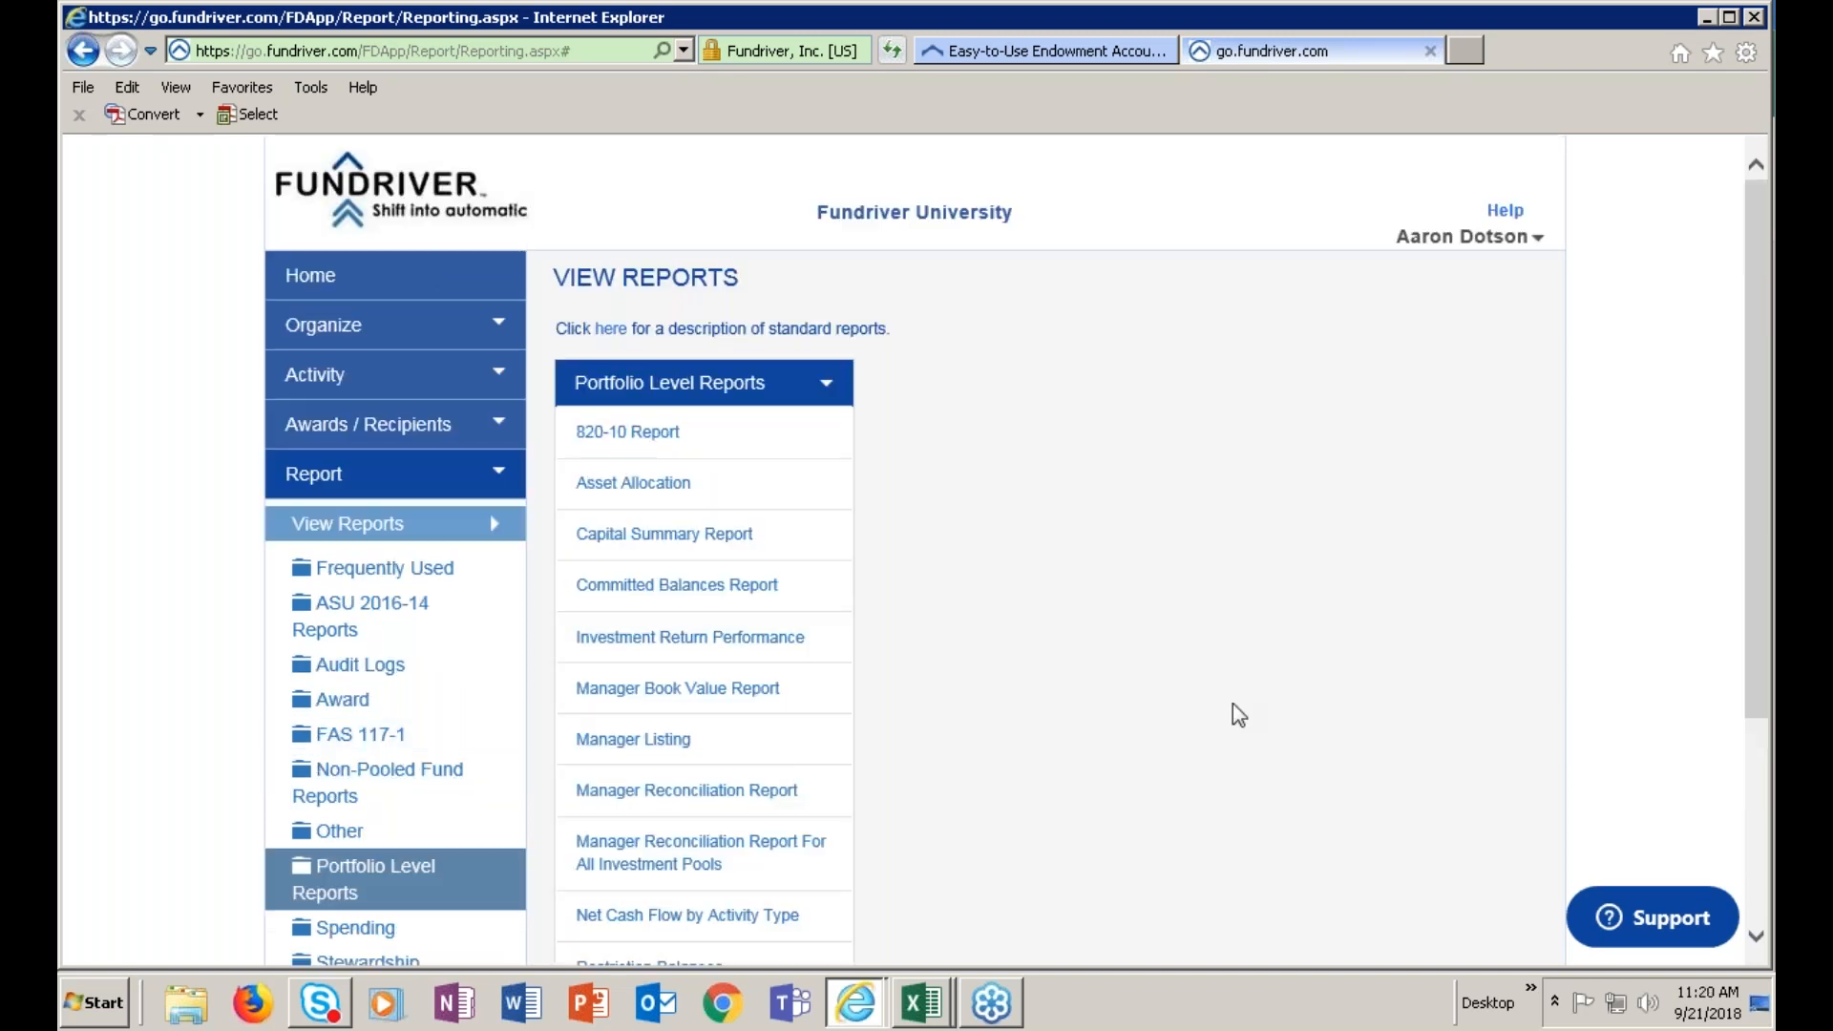
scroll(1238, 715, down, 1)
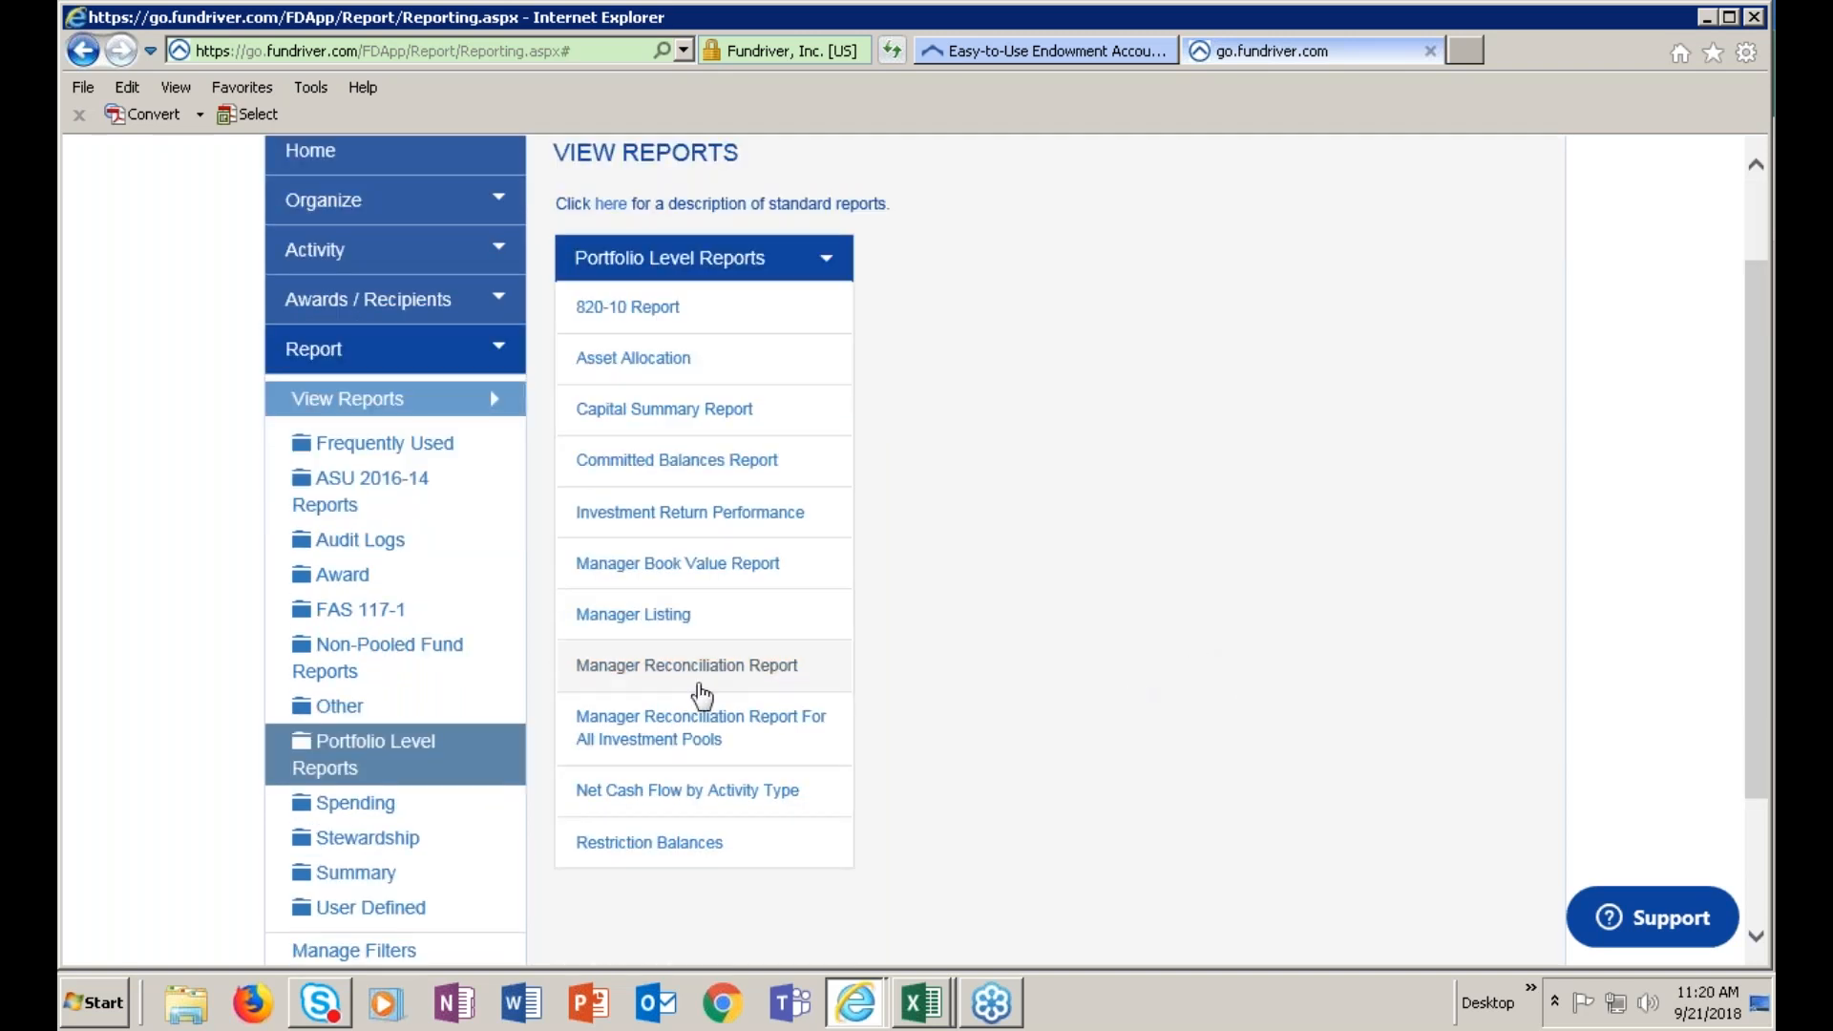
click(685, 680)
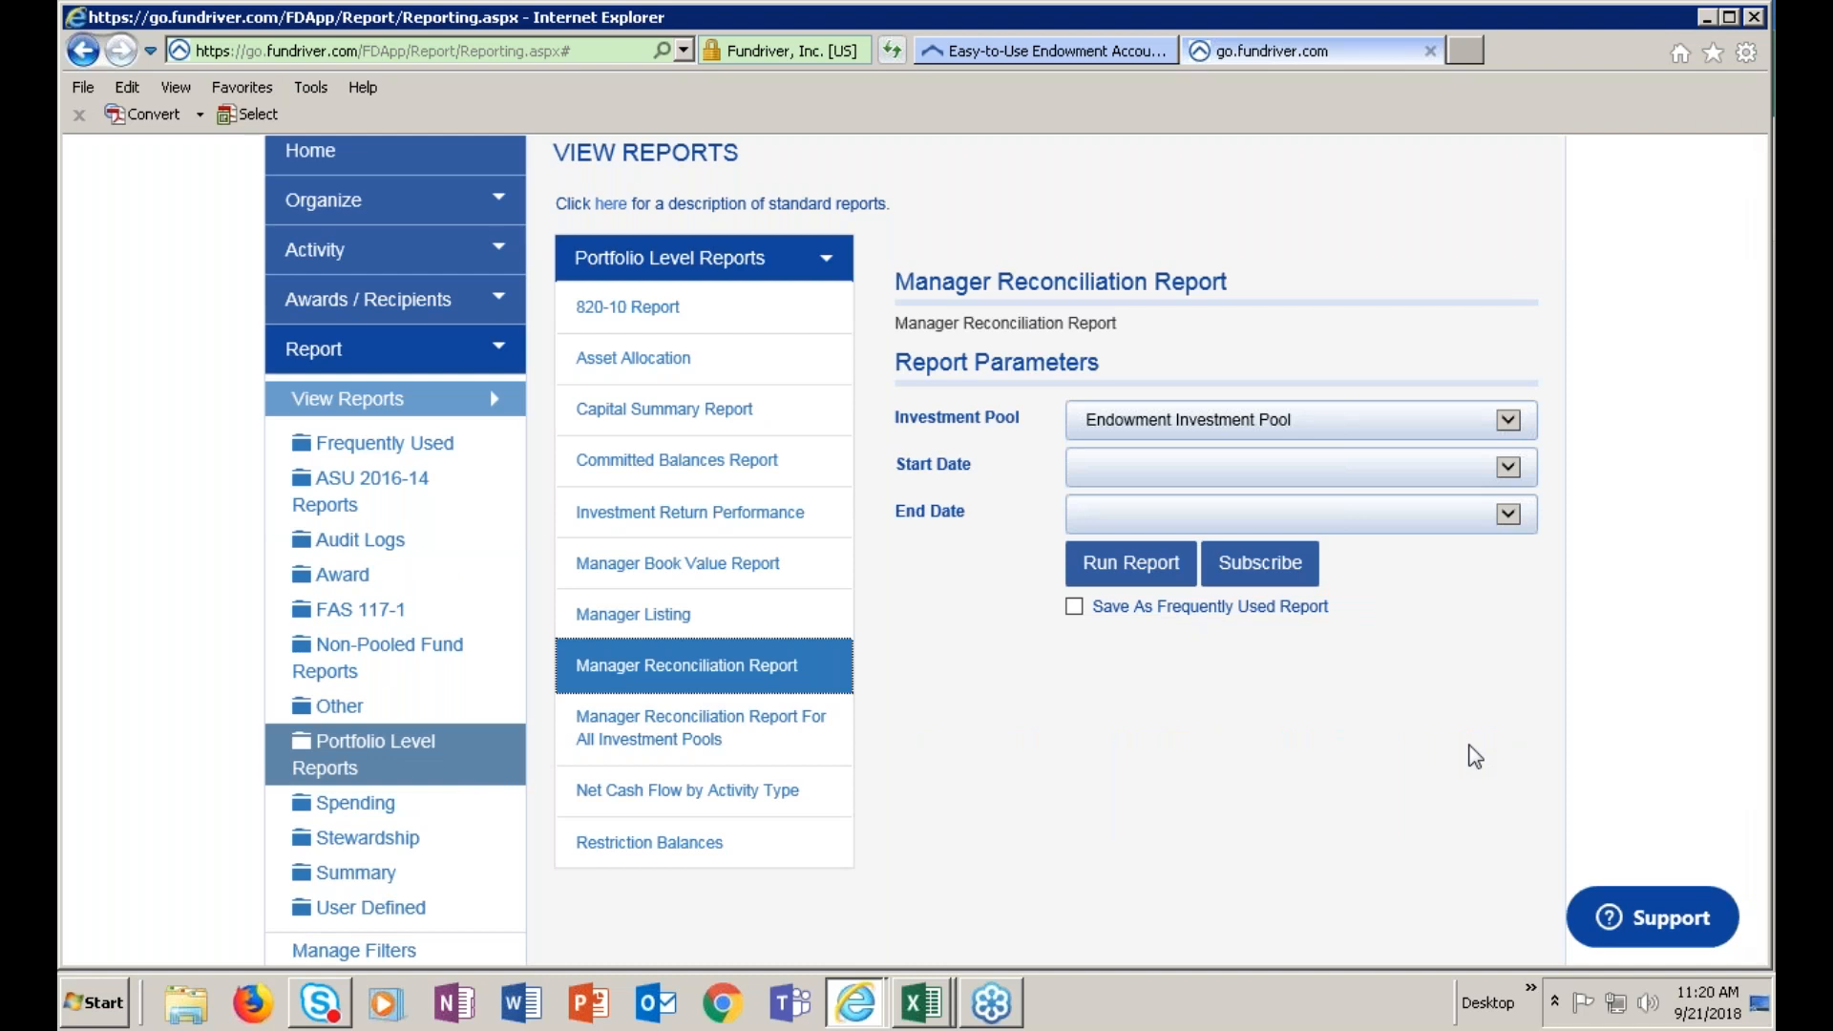
Run the Manager Reconciliation Report for the Endowment Investment Pool with start date 6/30/2017 and end date 7/31/2017
click(1507, 474)
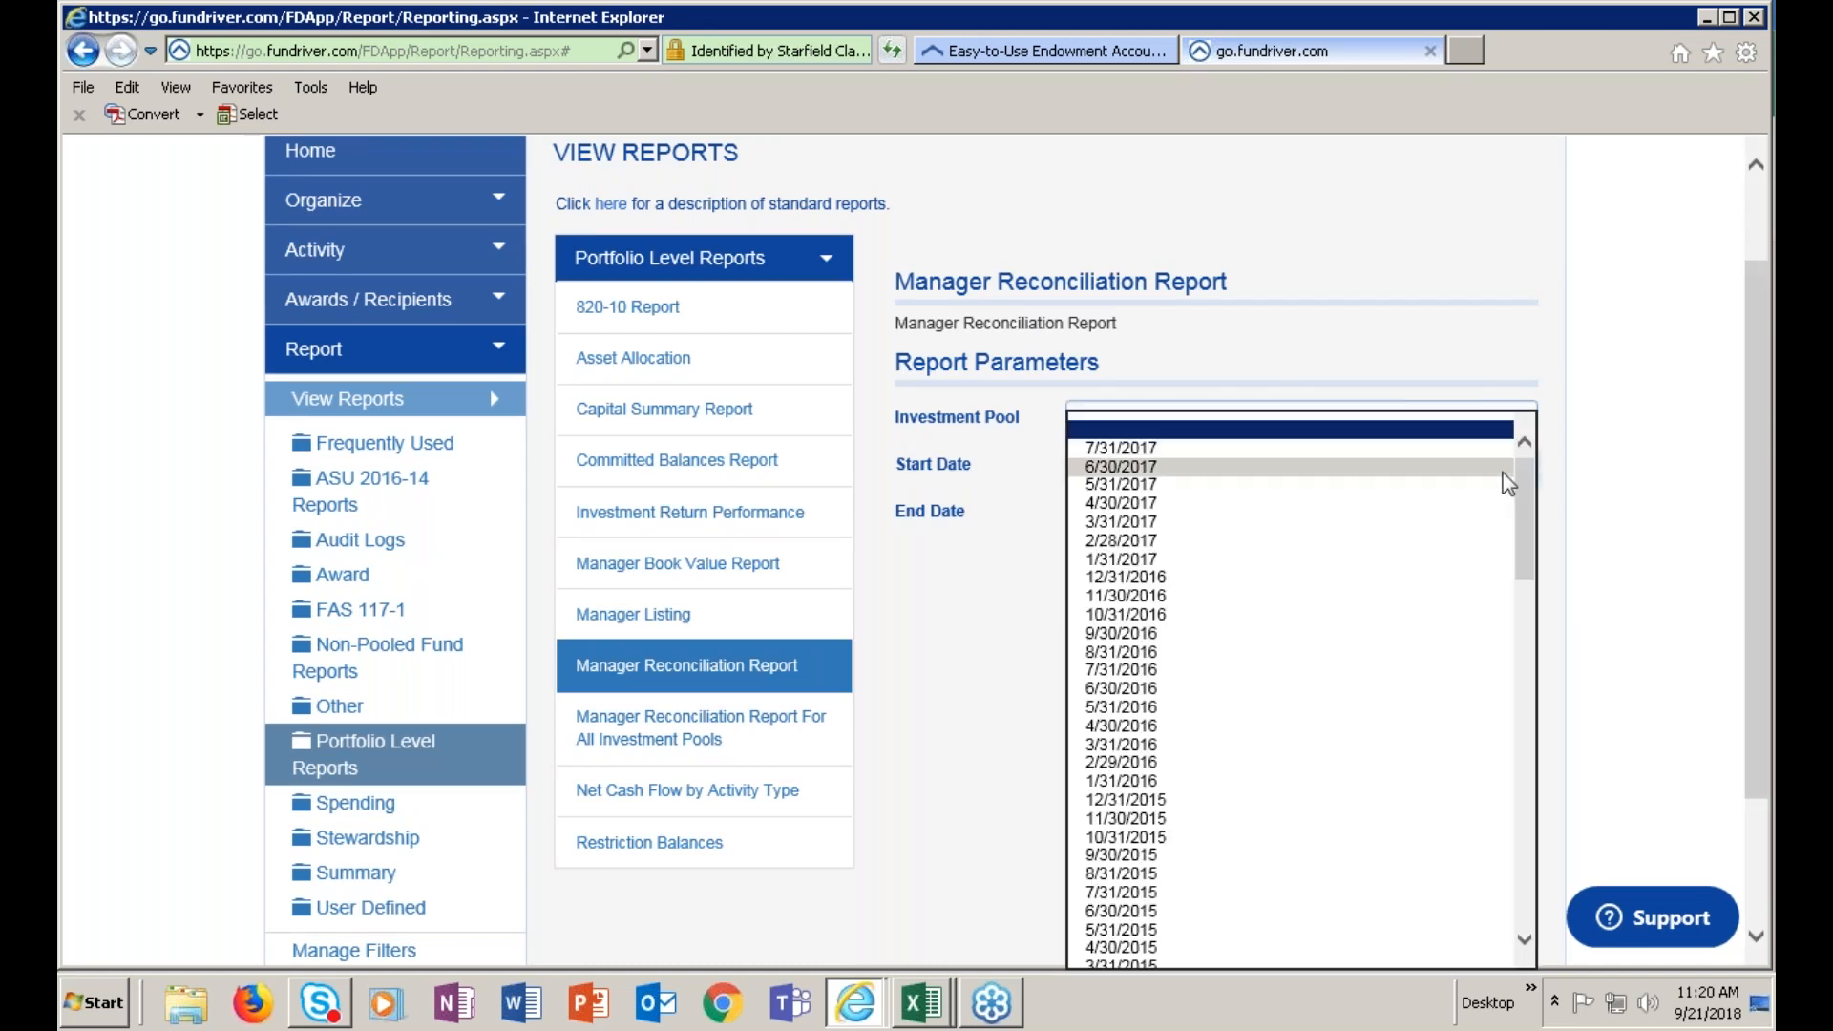
click(1146, 467)
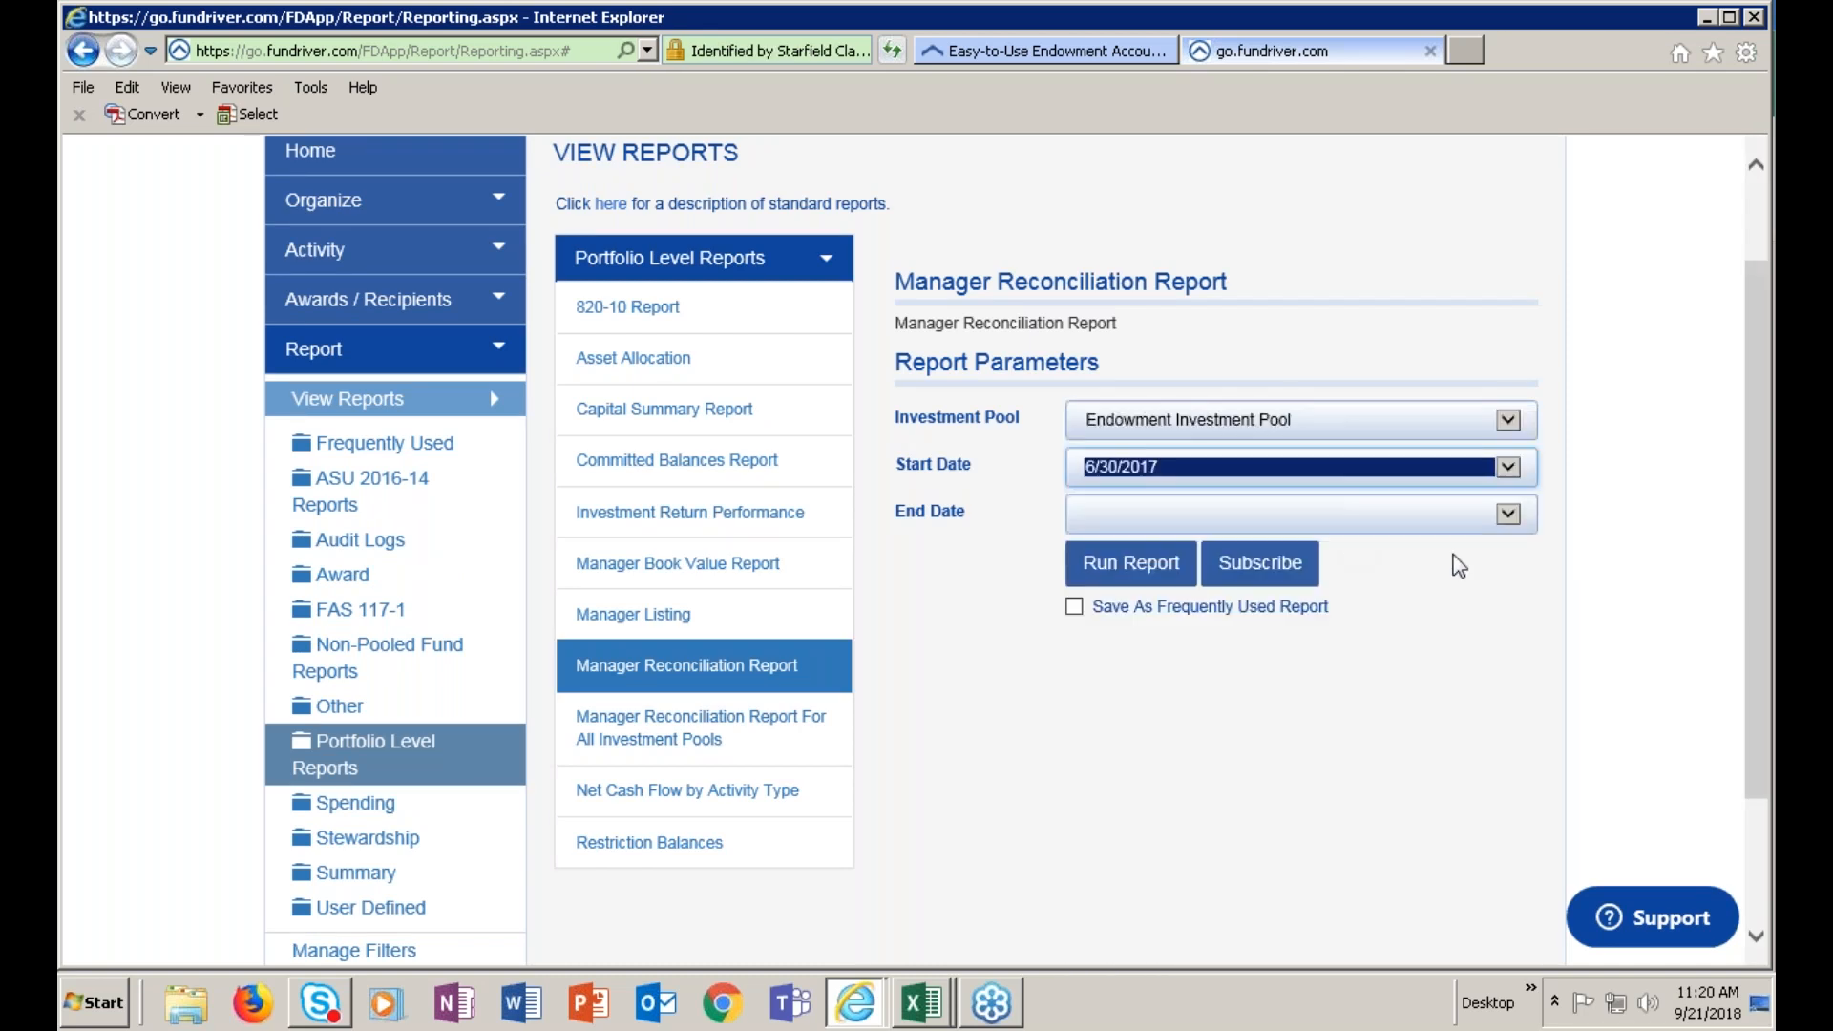
click(1518, 515)
click(1128, 438)
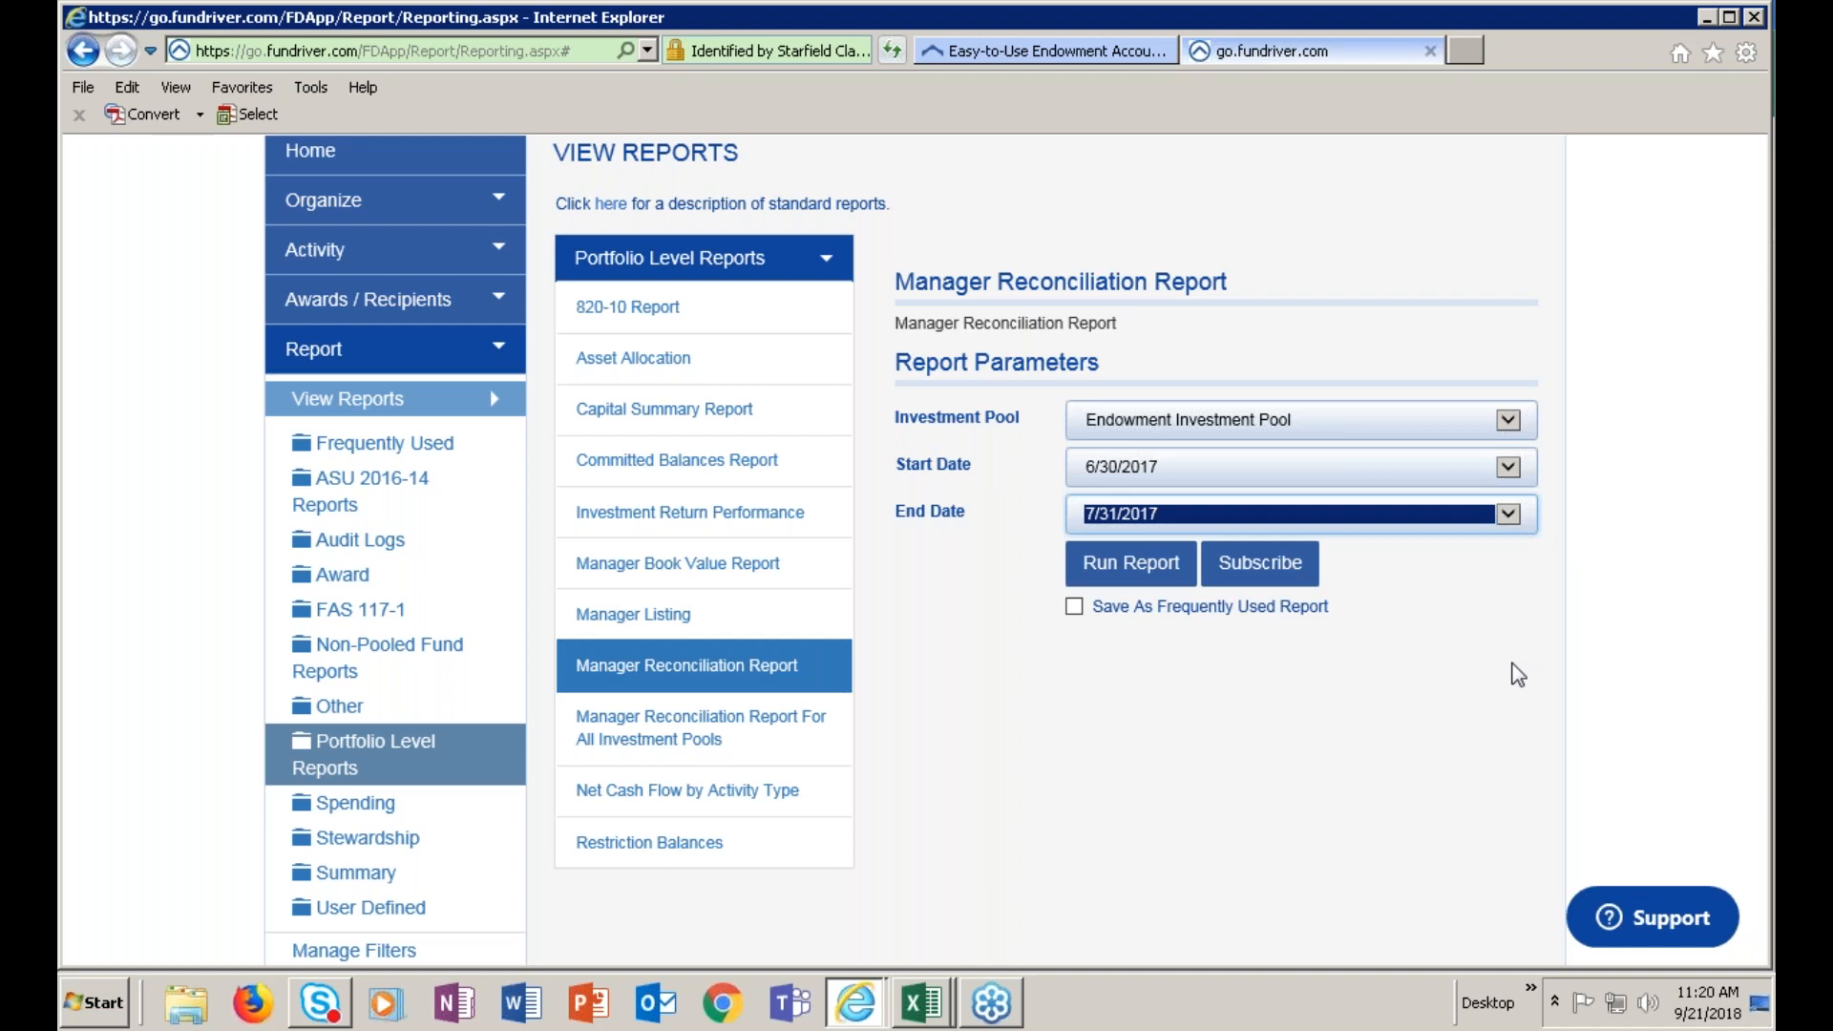
click(1161, 575)
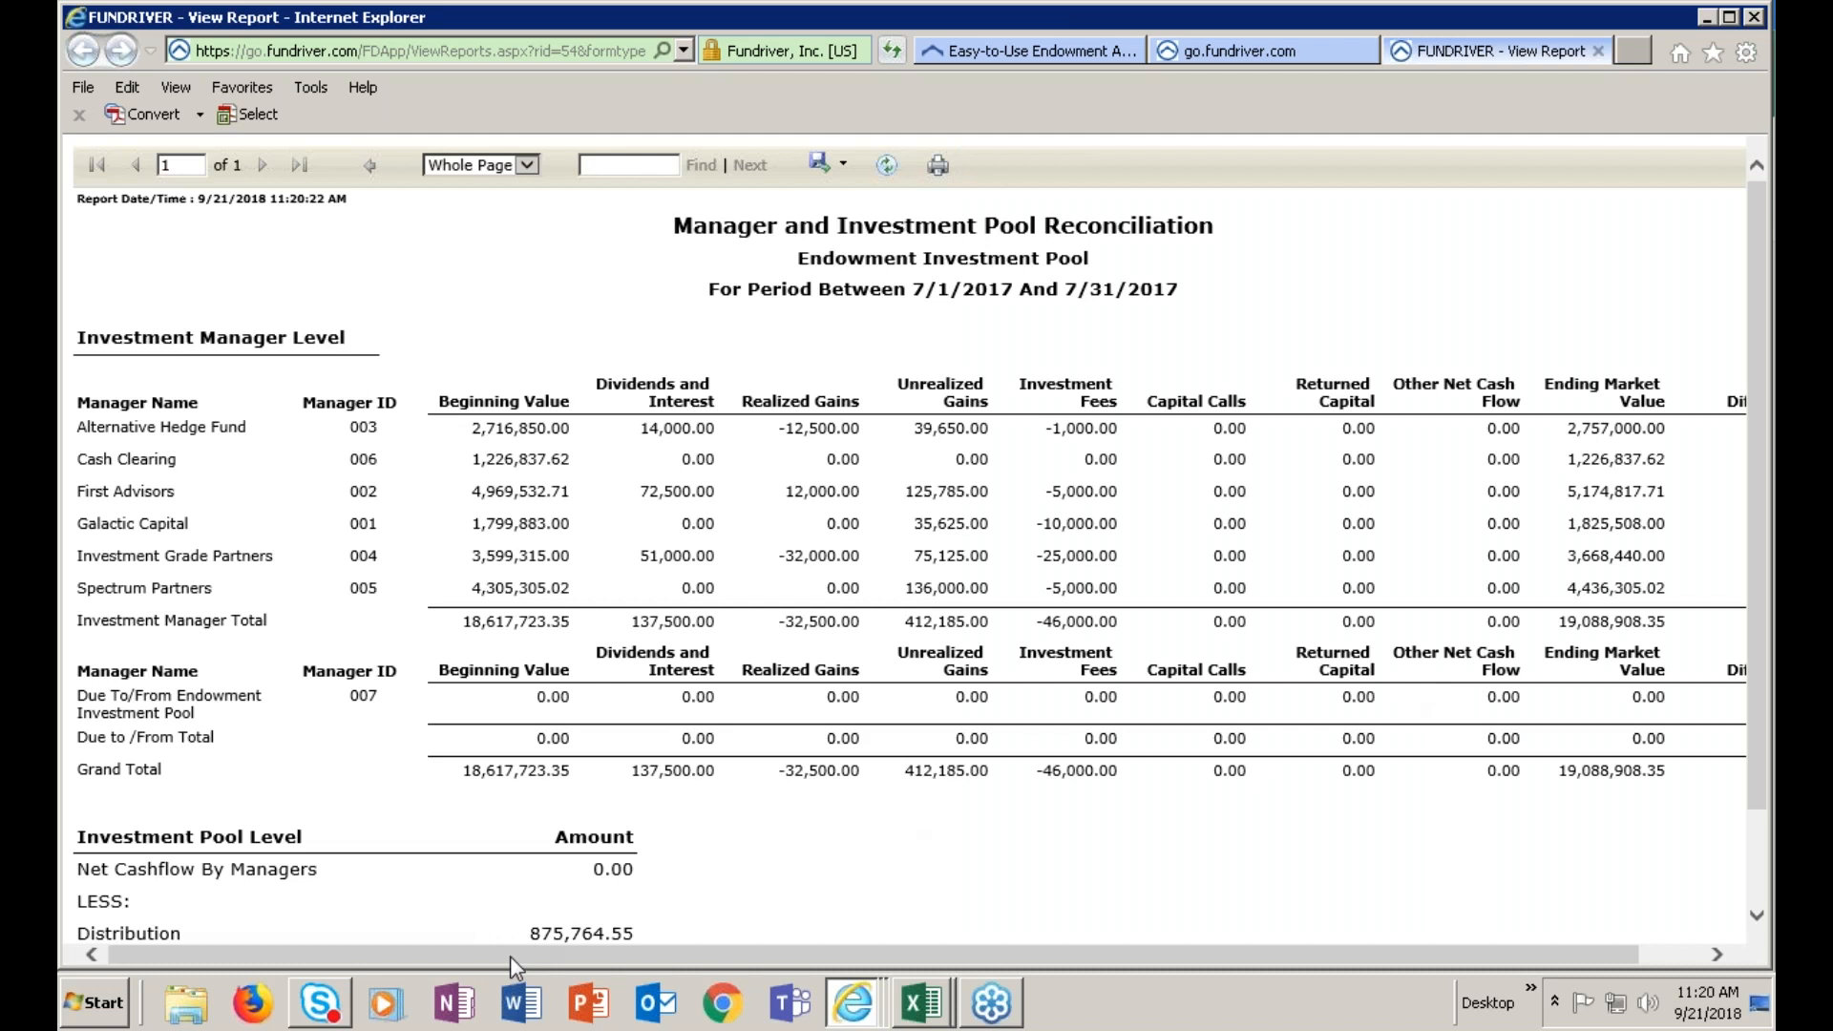
Examine the report's manager-level Difference column and the Investment Pool Level section, and close the report
drag(510, 955, 938, 970)
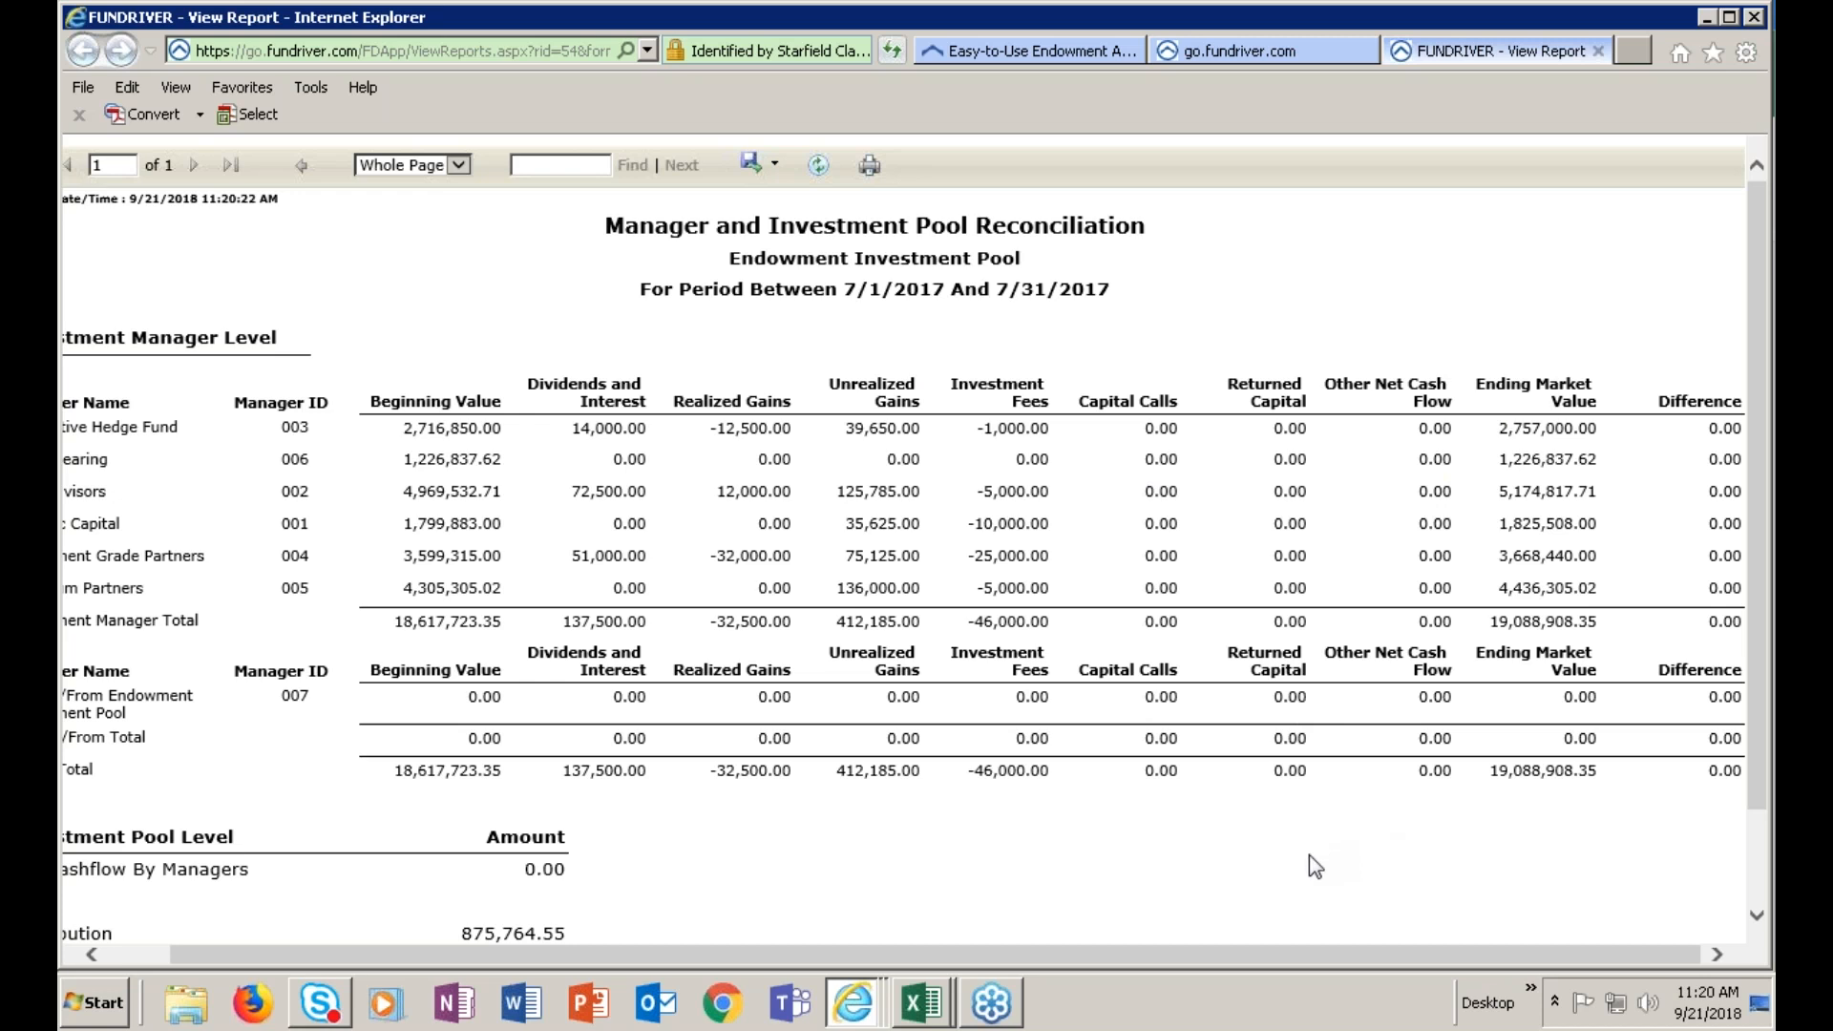
drag(1247, 955, 1183, 950)
drag(1766, 622, 1761, 697)
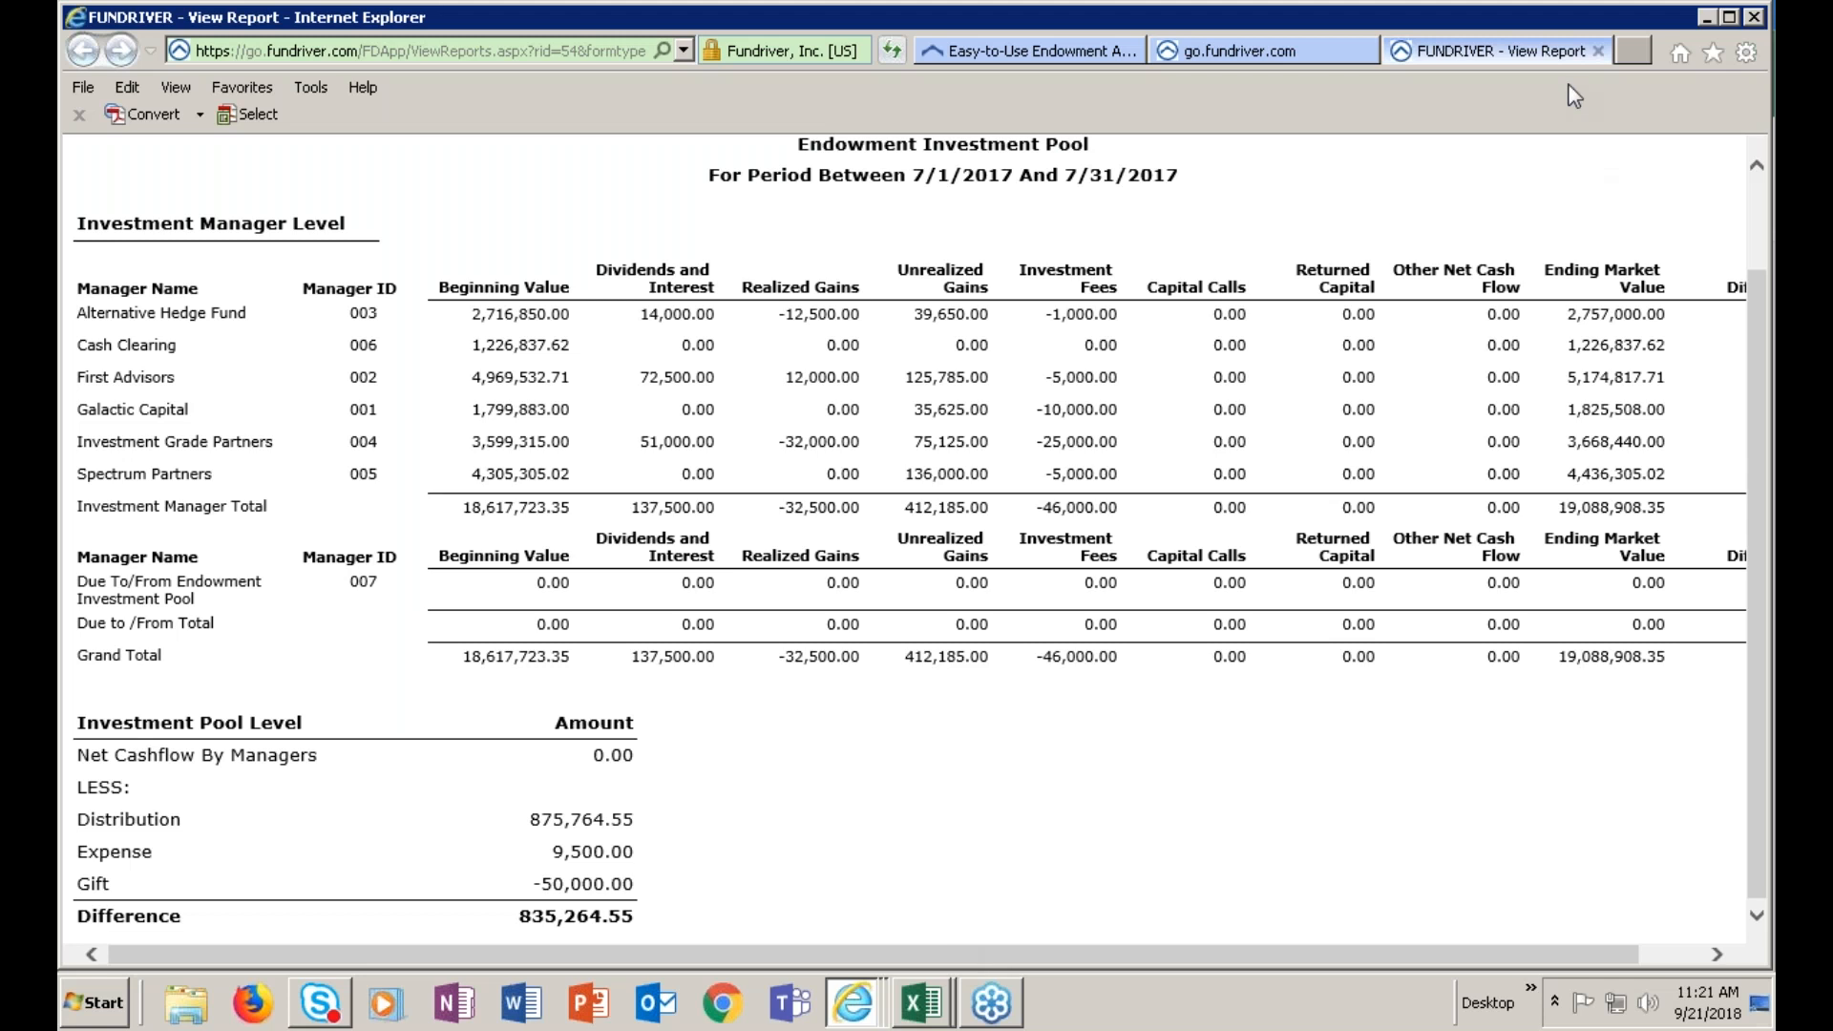
click(1593, 55)
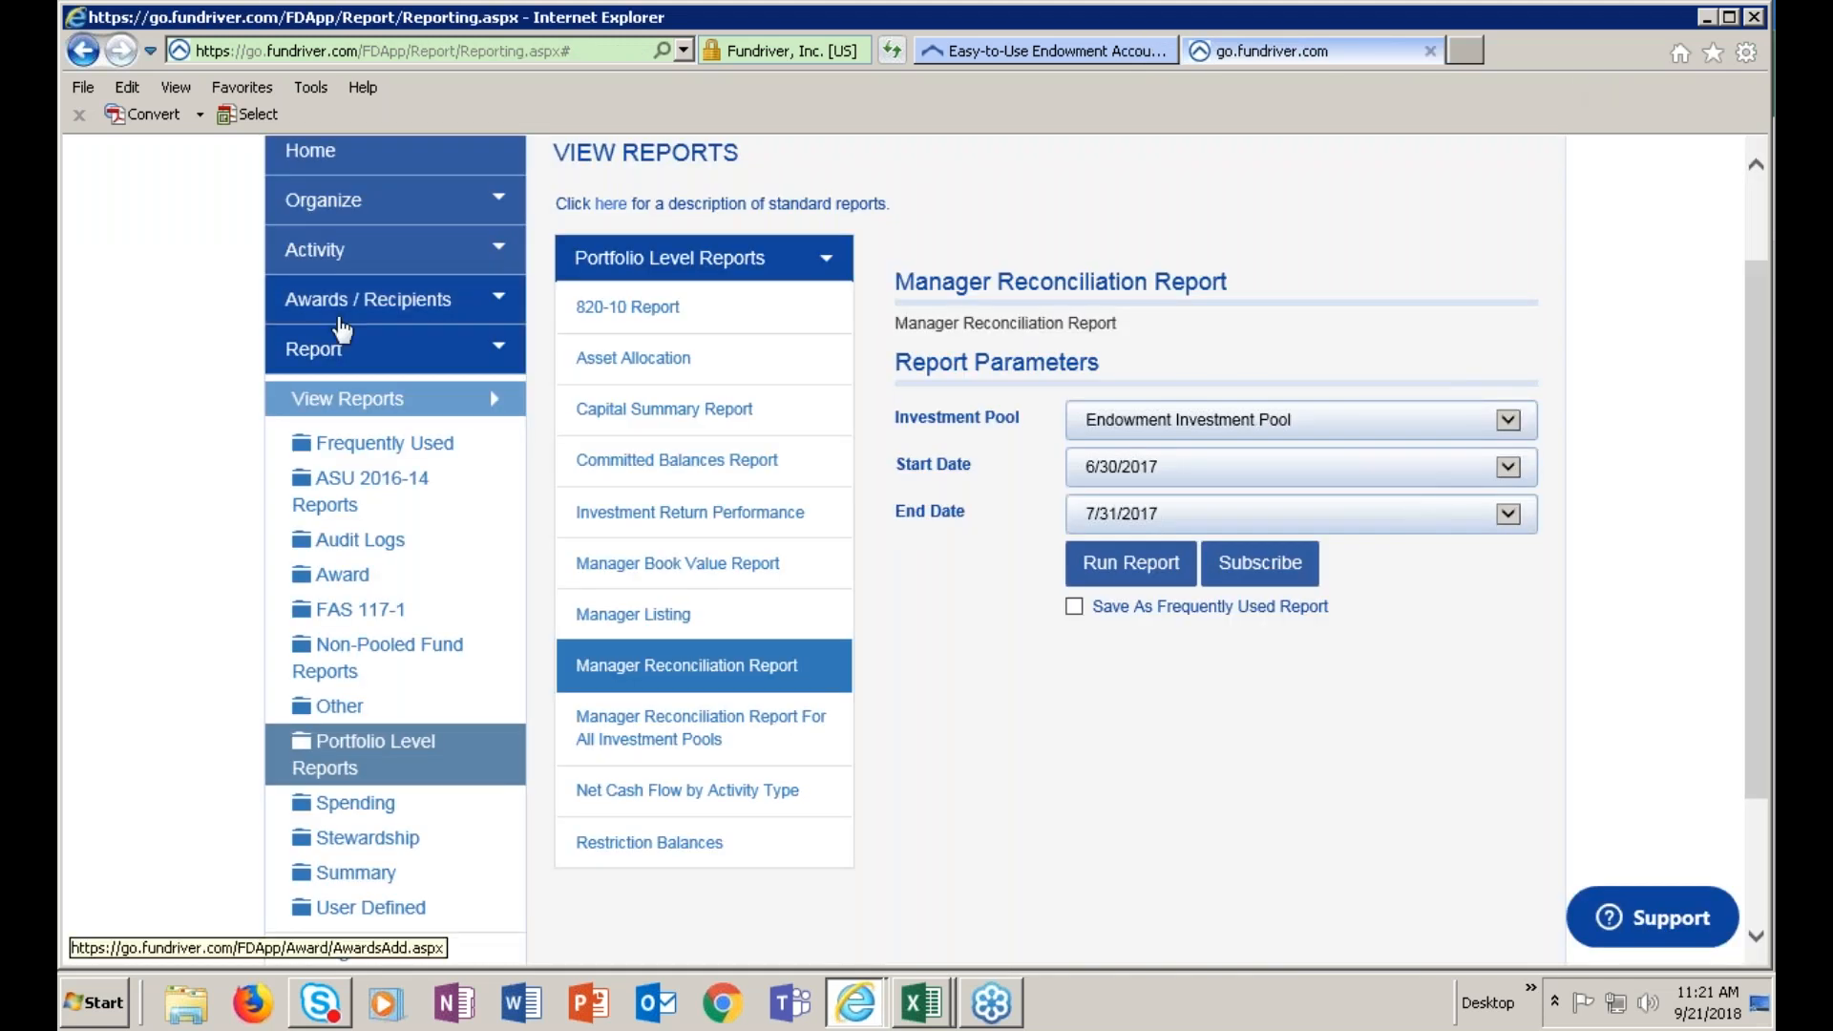
Return to Investment Activity and load the Endowment Investment Pool's pool-level posting totals for 7/31/2017
click(315, 250)
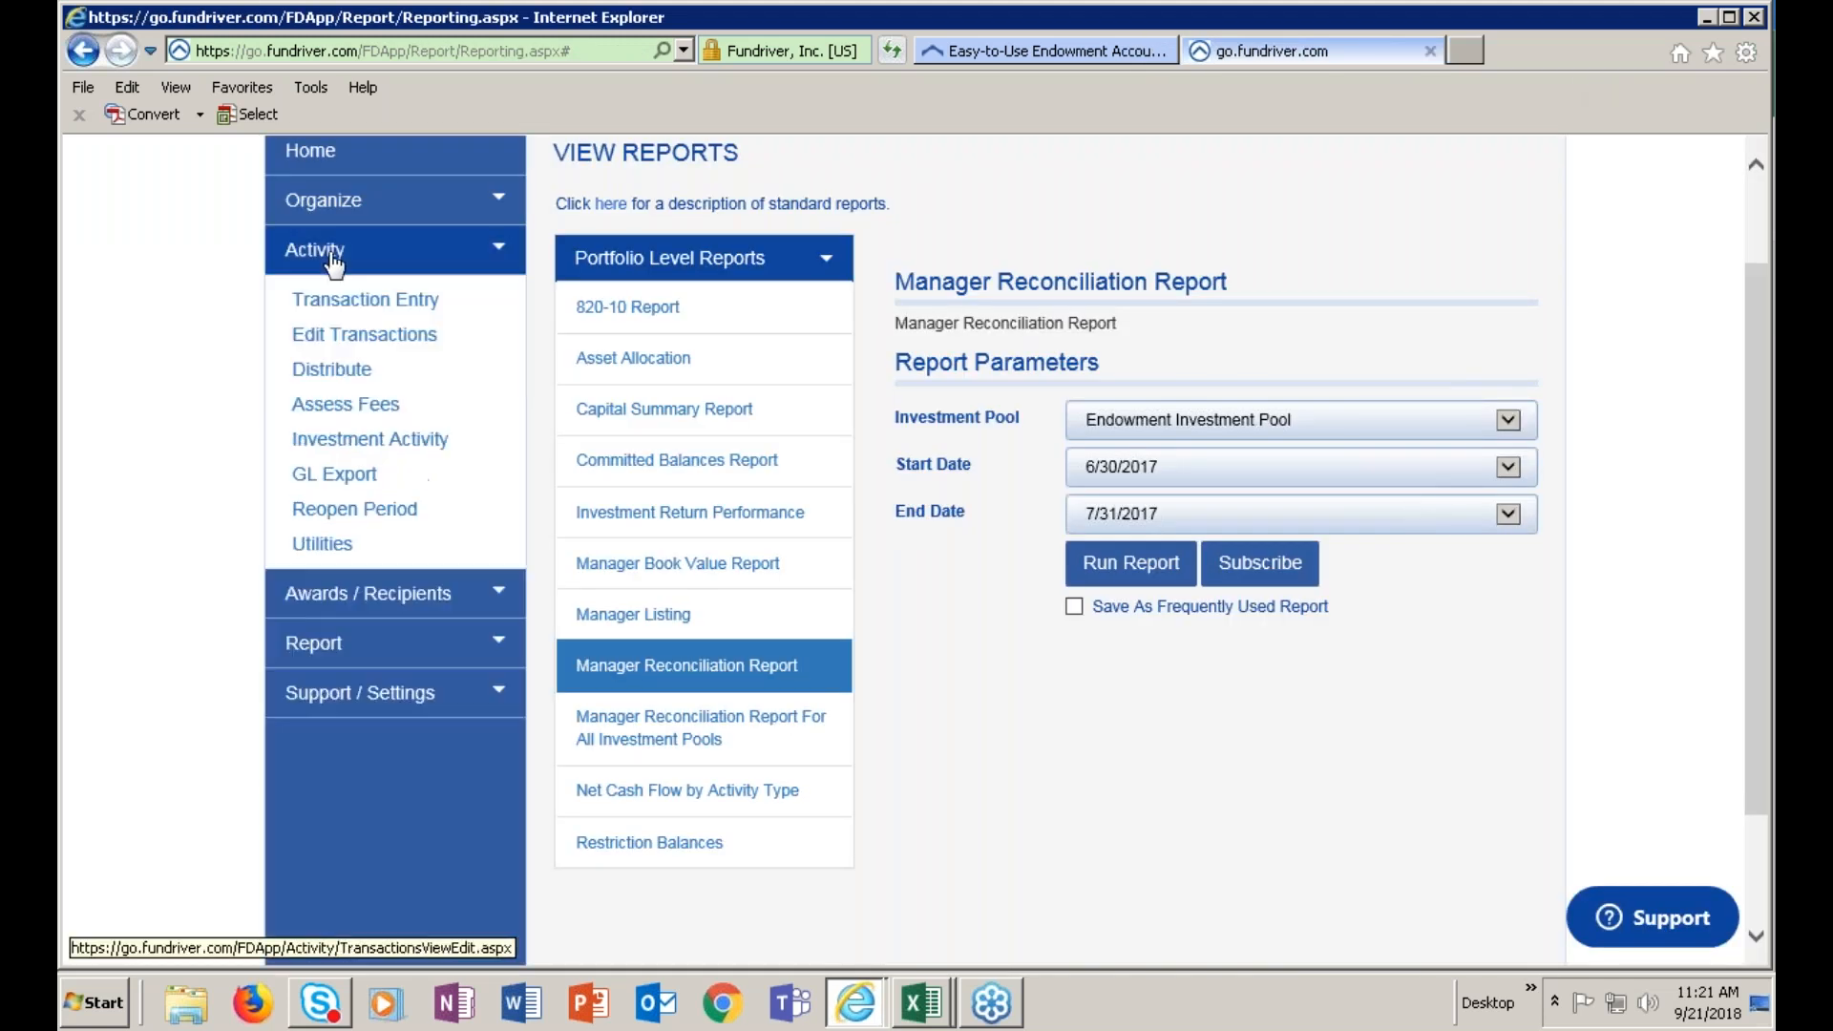
click(381, 440)
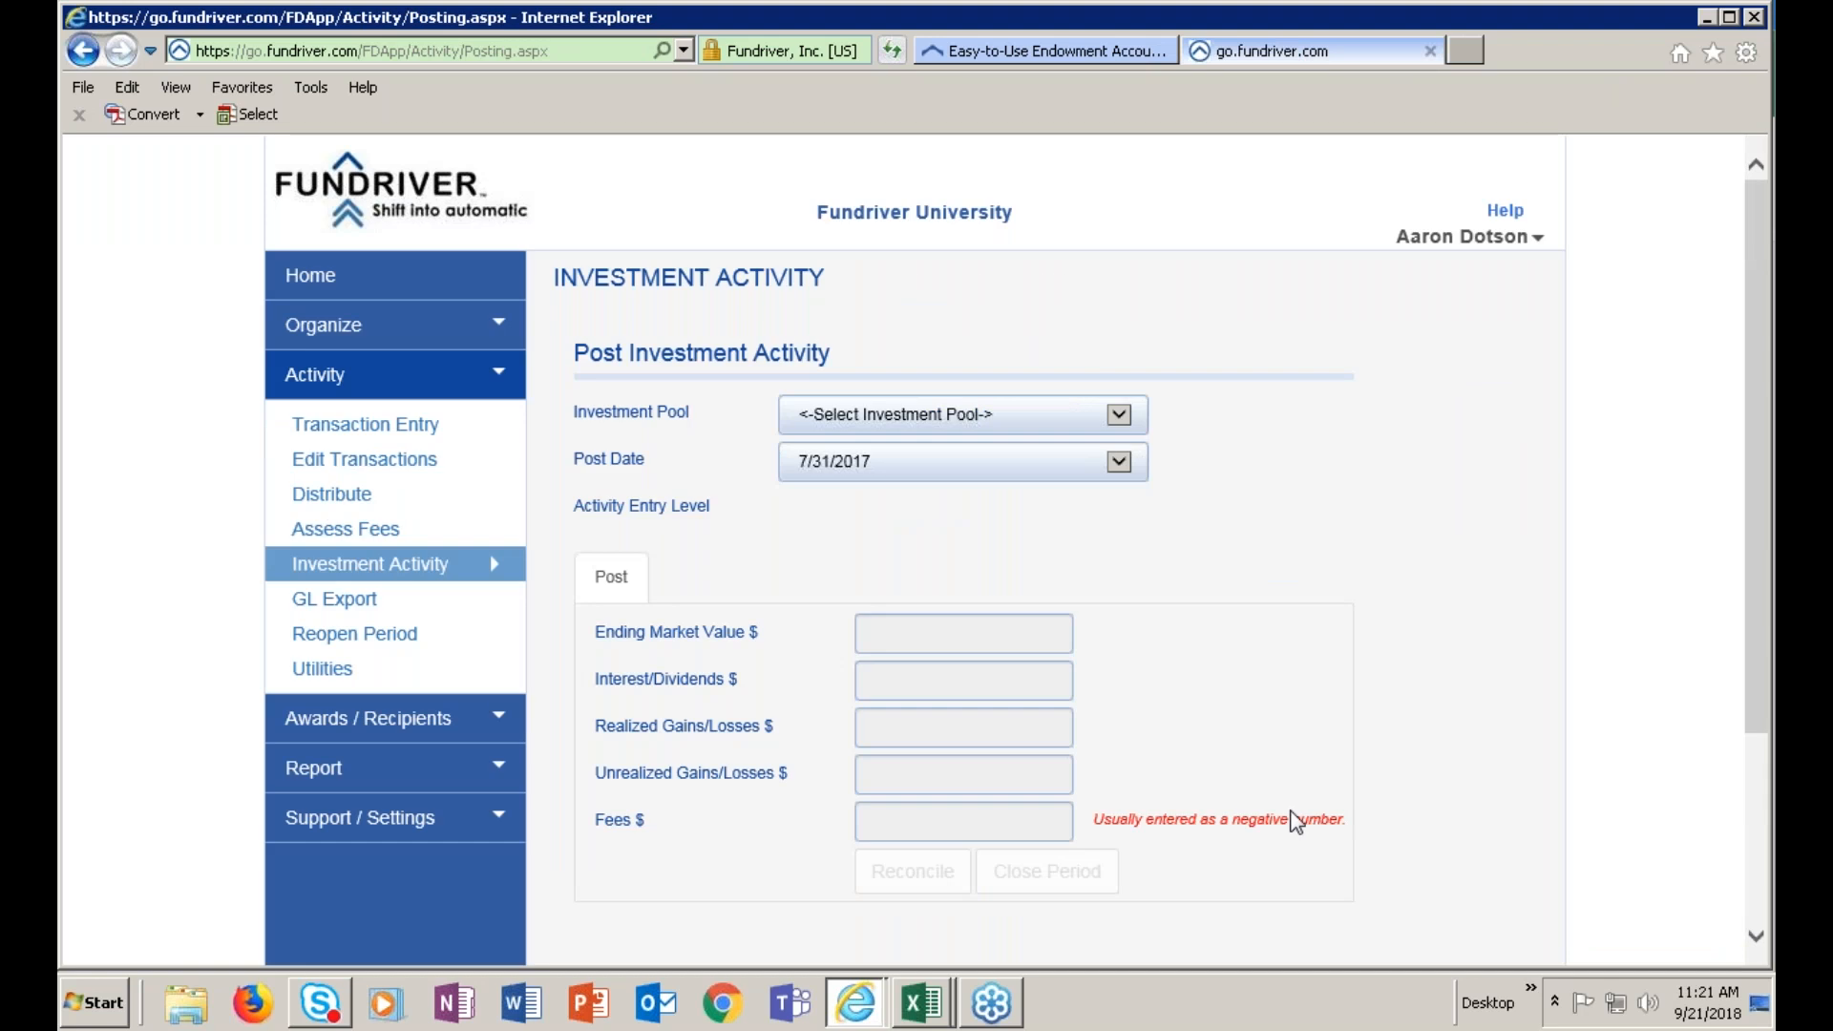
click(1139, 420)
click(1129, 431)
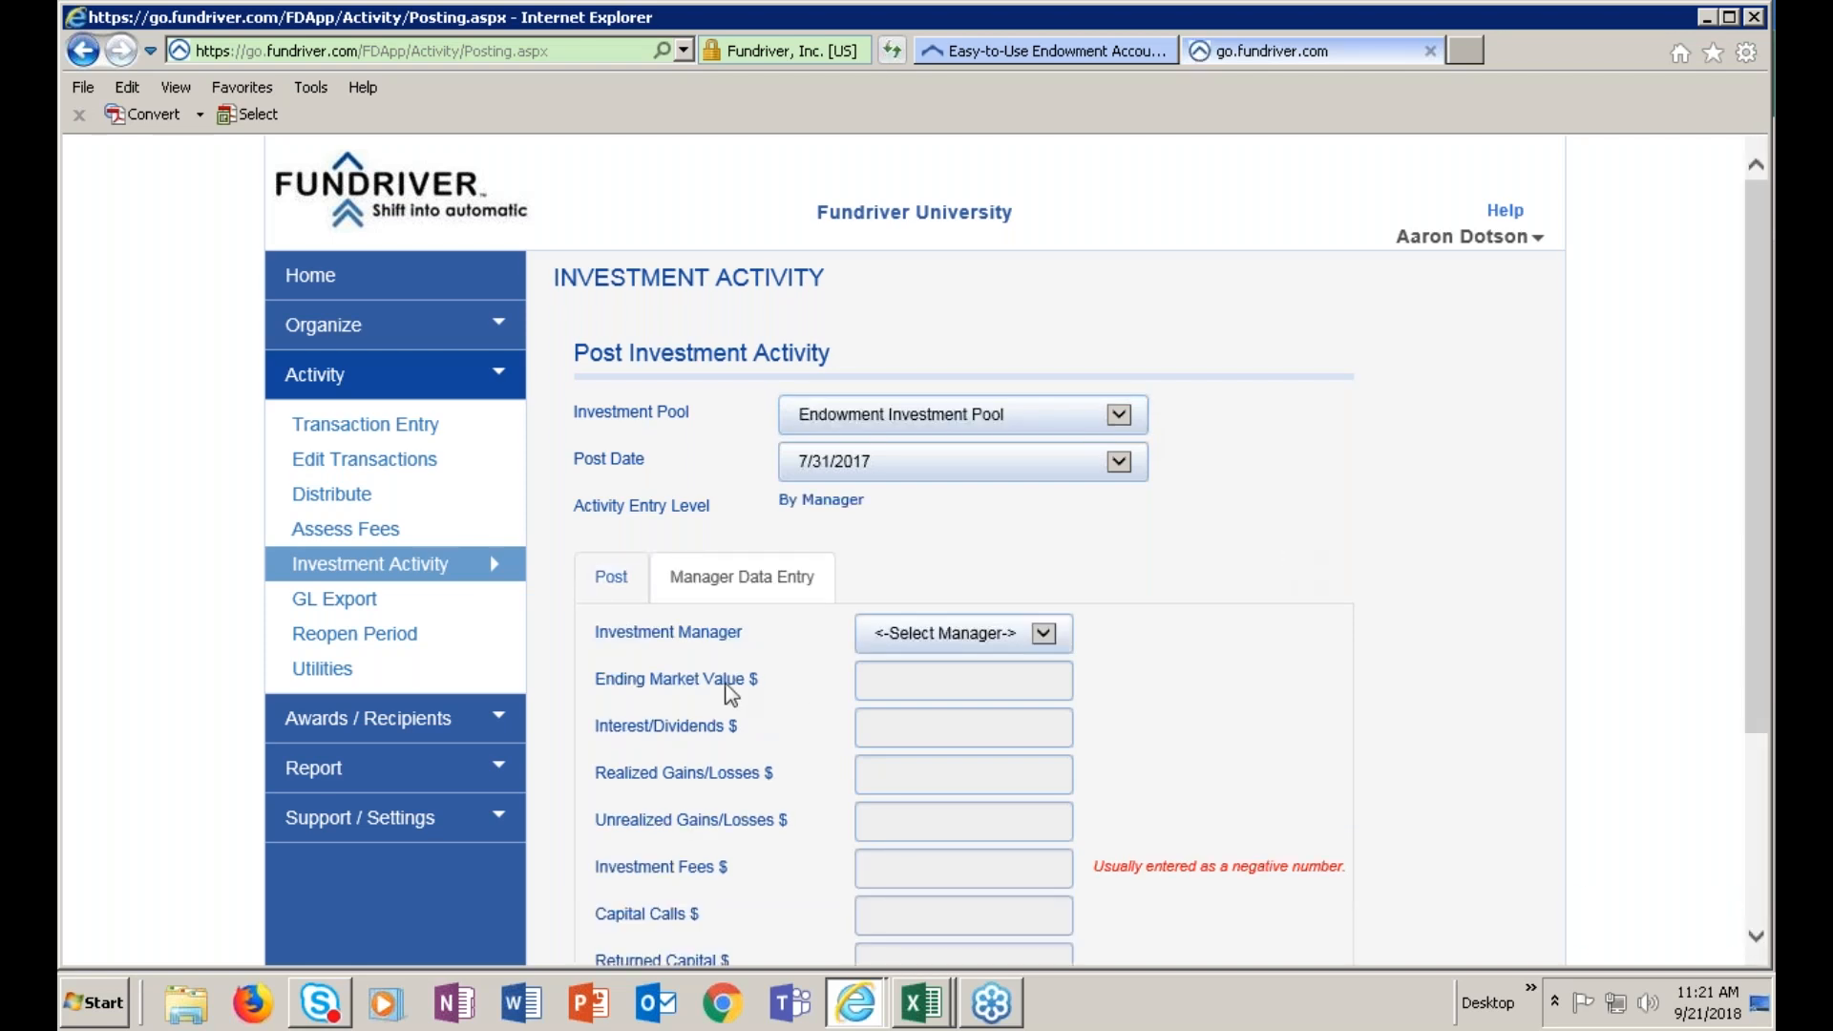
click(611, 577)
Reconcile the Endowment Investment Pool for 7/31/2017 and try to close the period
scroll(1260, 582, down, 2)
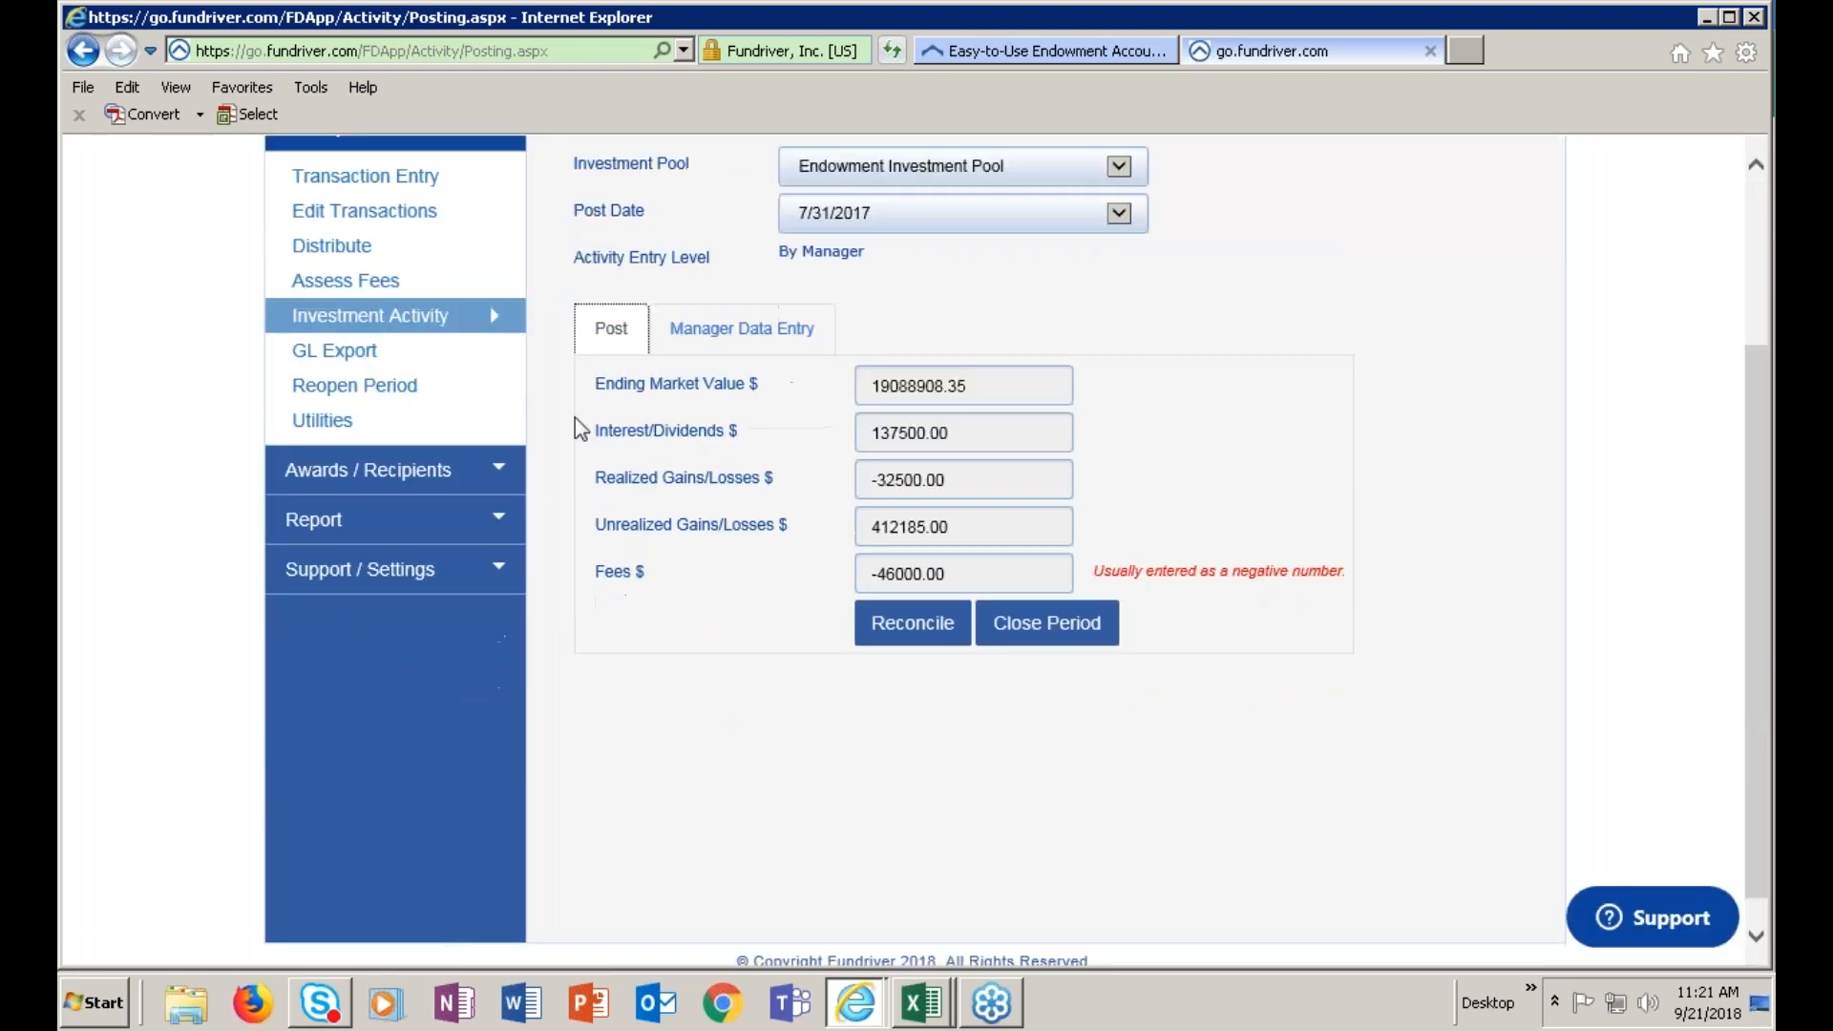
click(898, 623)
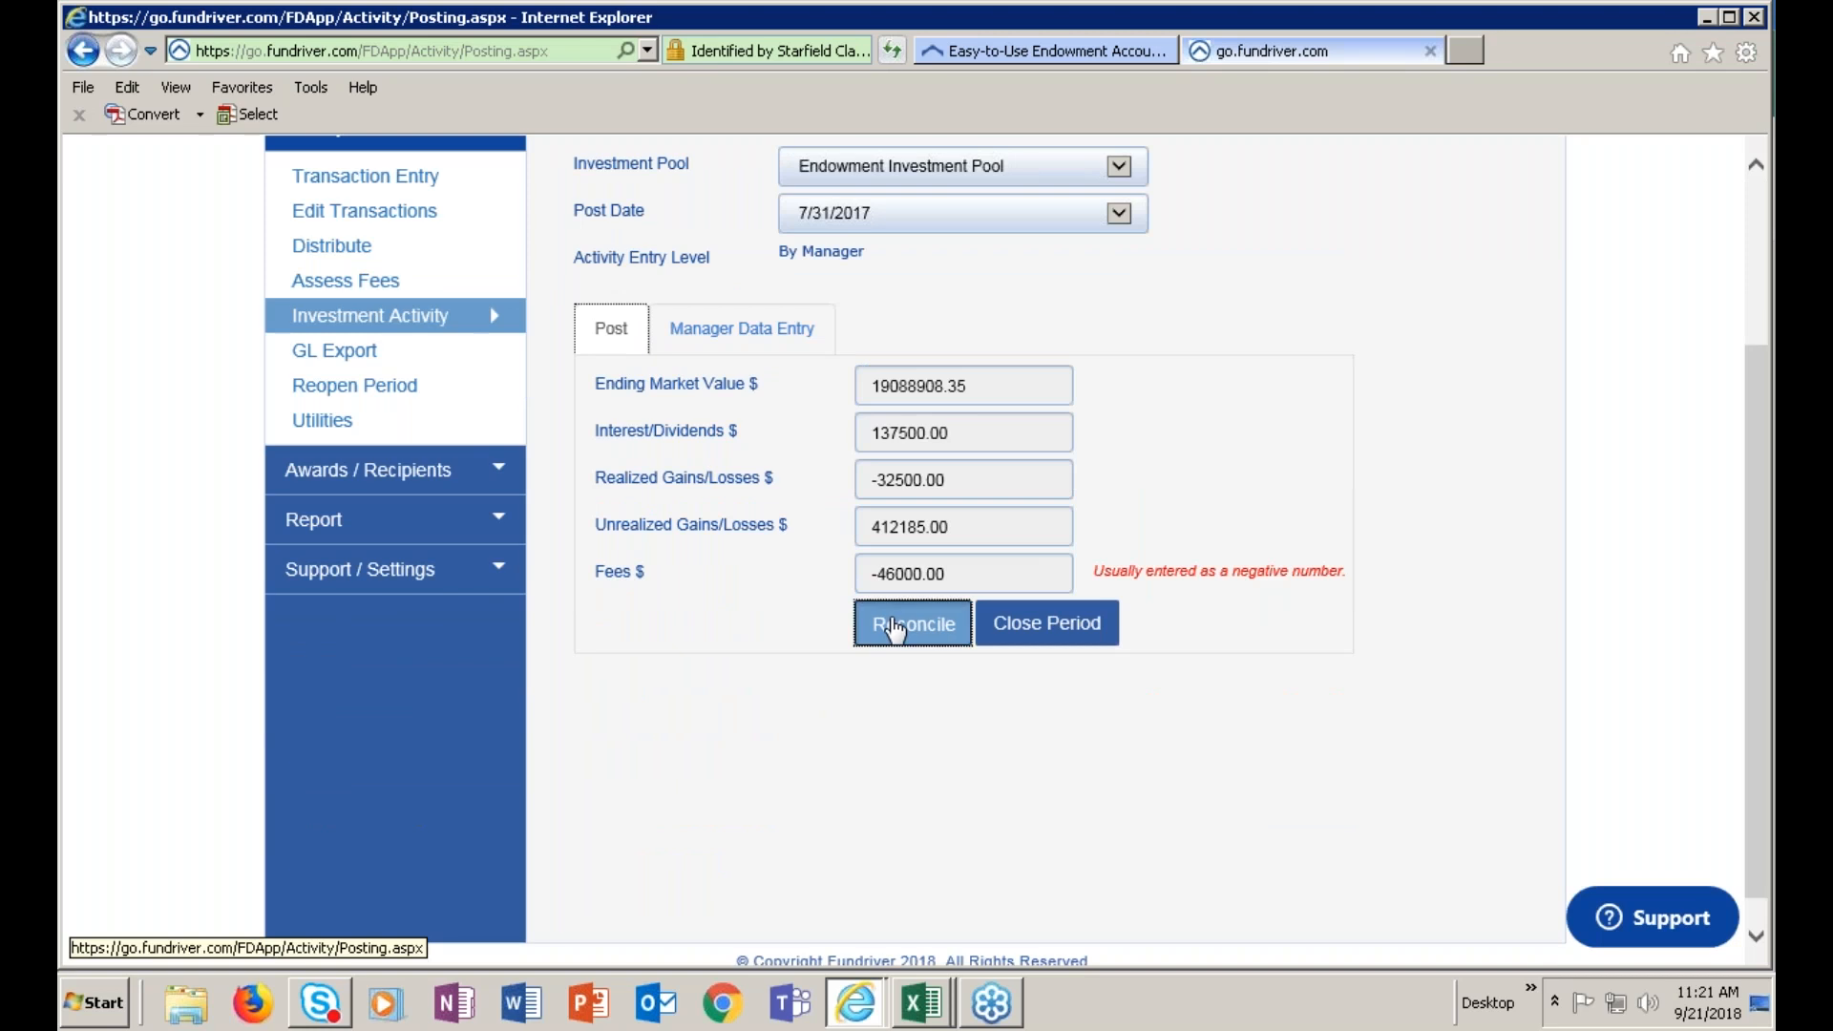
scroll(1499, 491, down, 5)
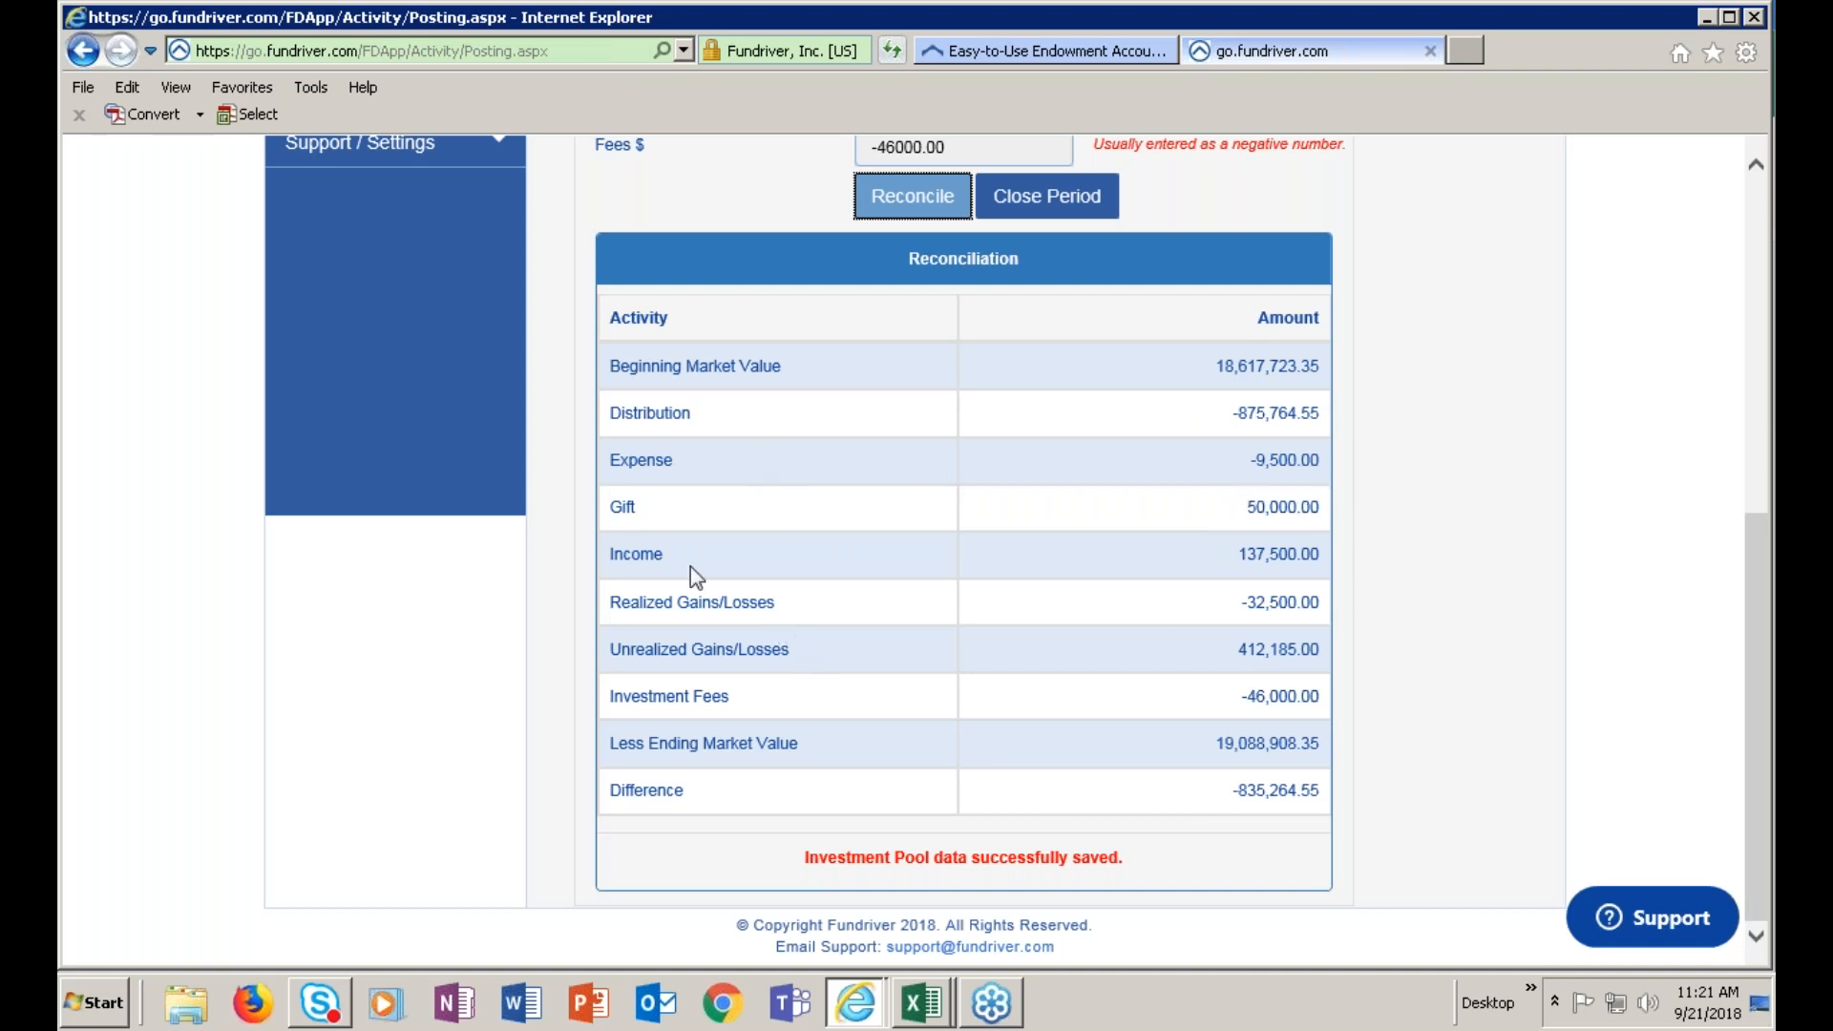
scroll(691, 565, up, 3)
scroll(690, 566, up, 1)
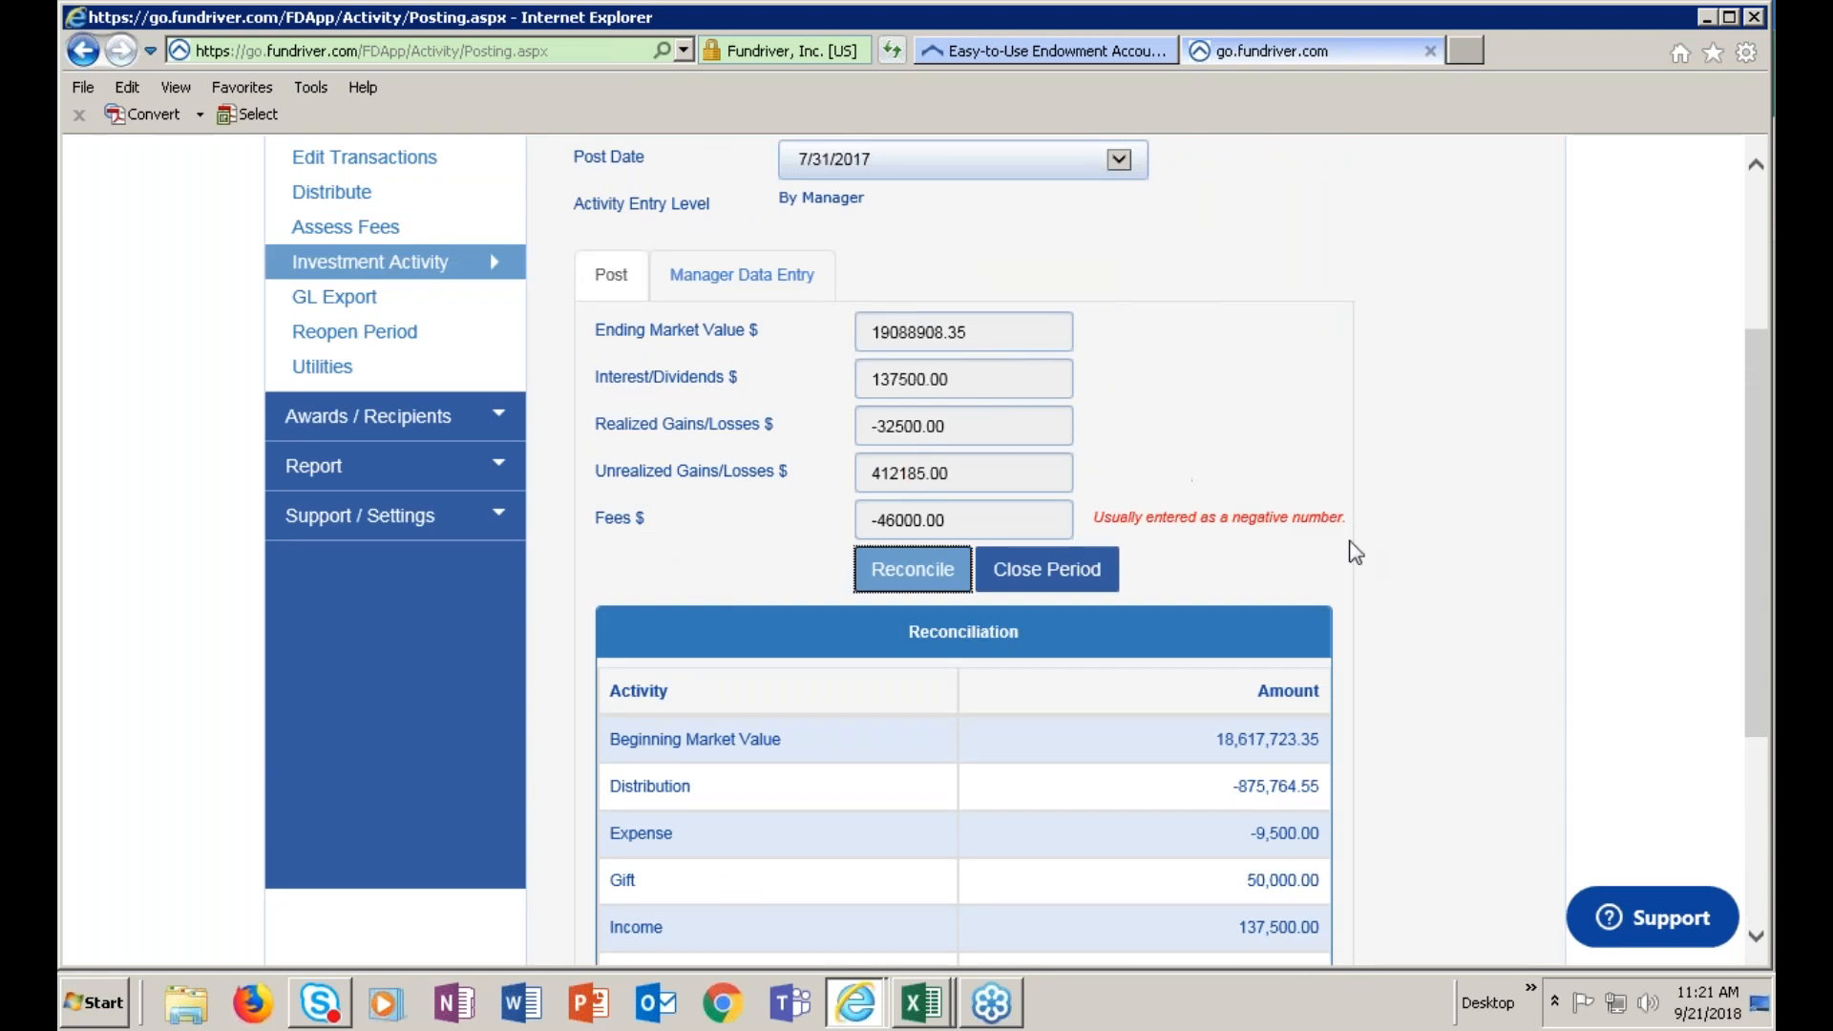
scroll(1358, 553, down, 1)
scroll(1358, 553, down, 2)
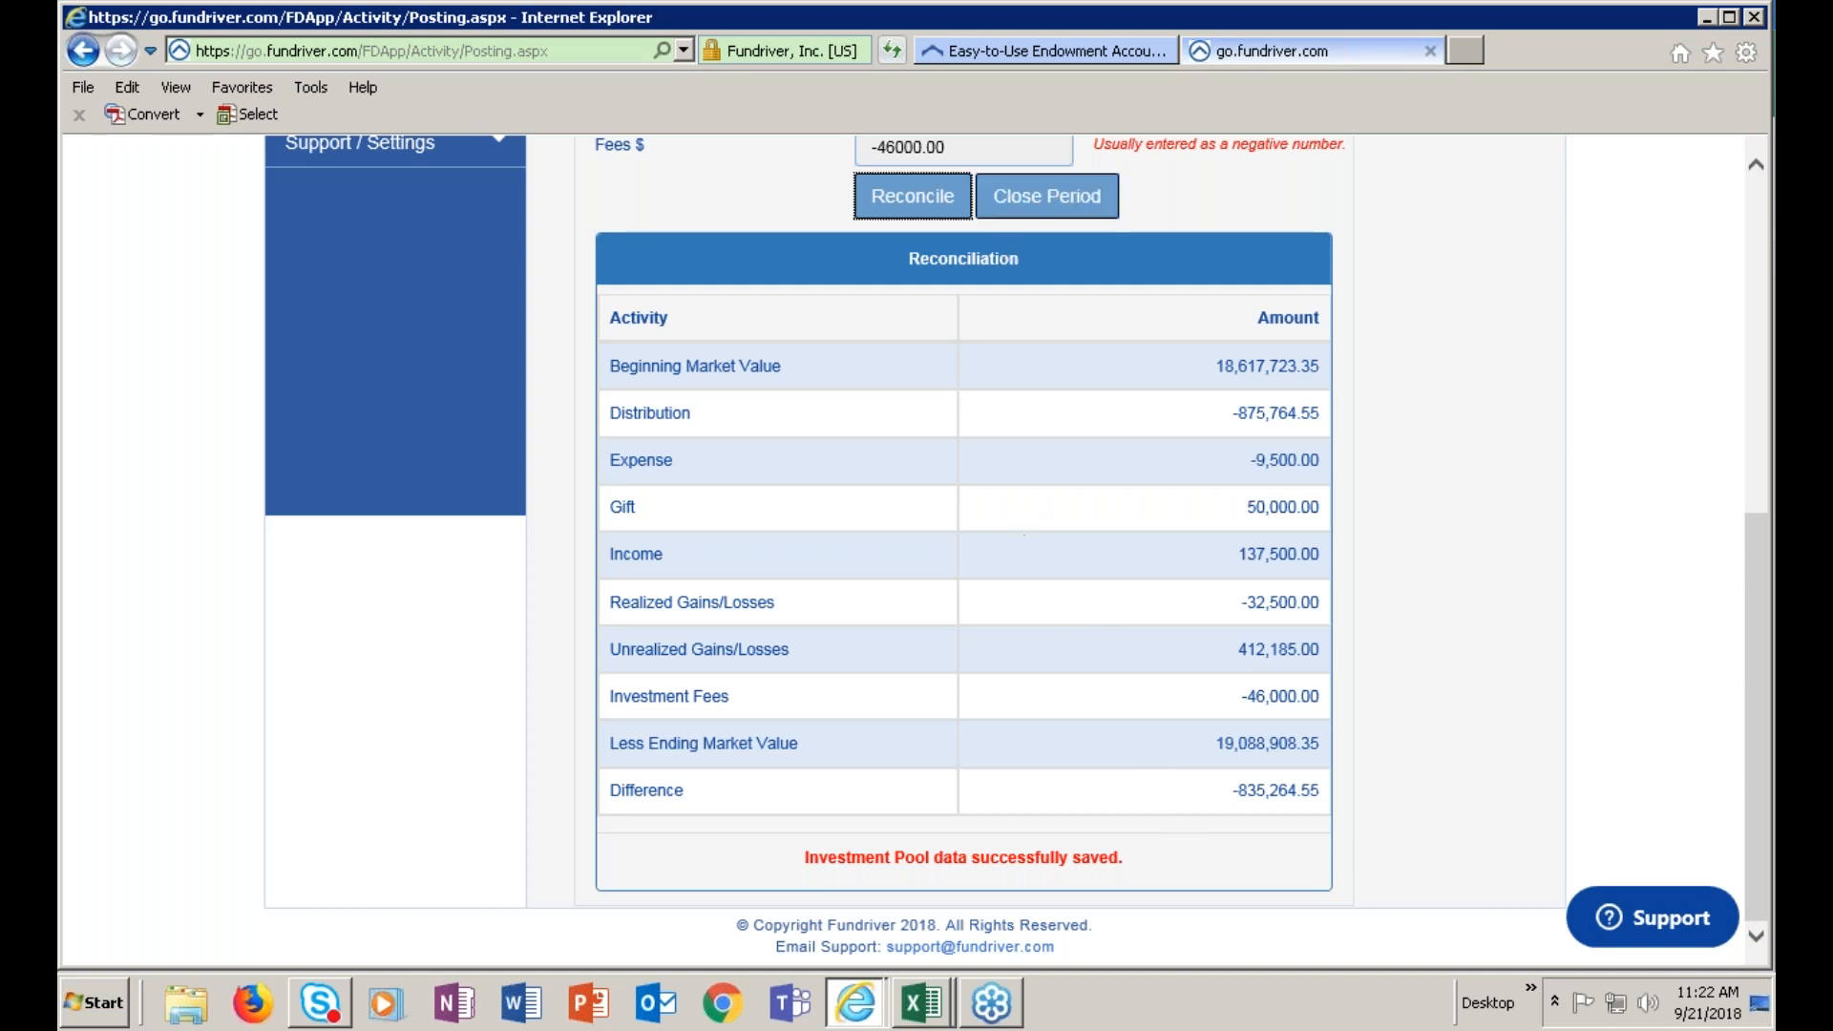
click(1033, 210)
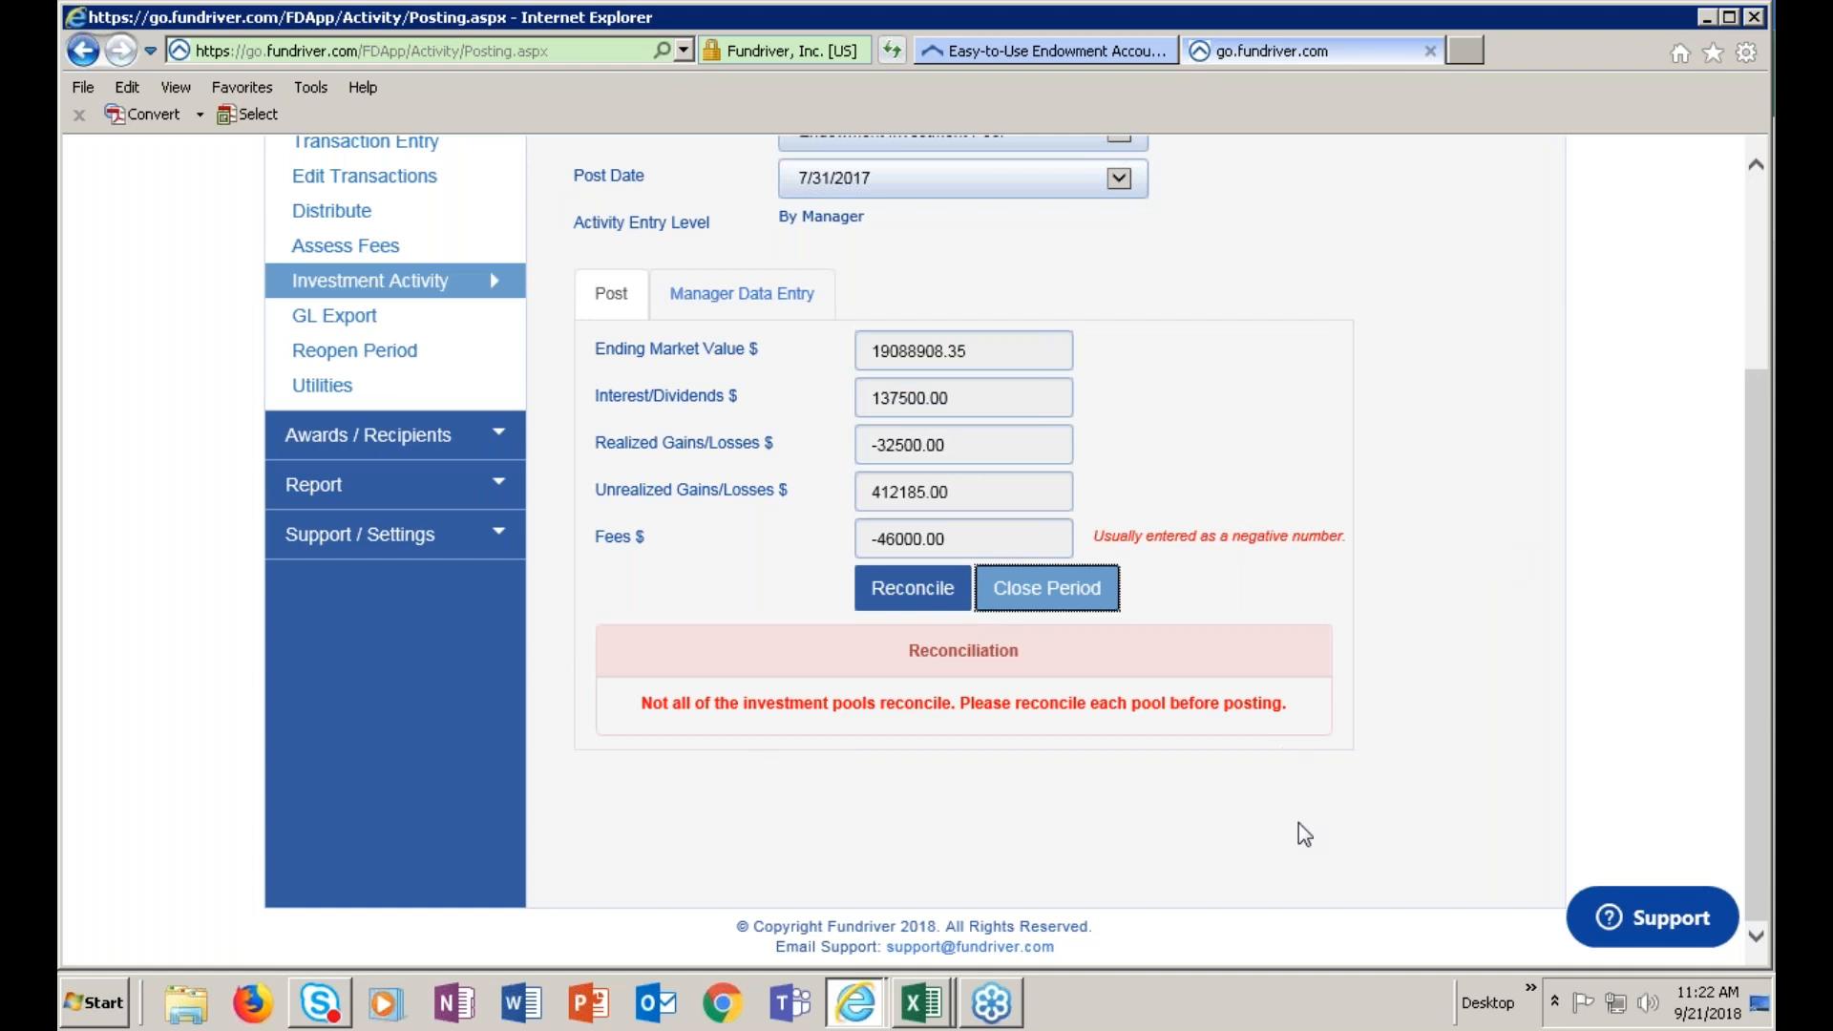
Reconcile the pool again and copy the Difference amount from its reconciliation table
click(913, 588)
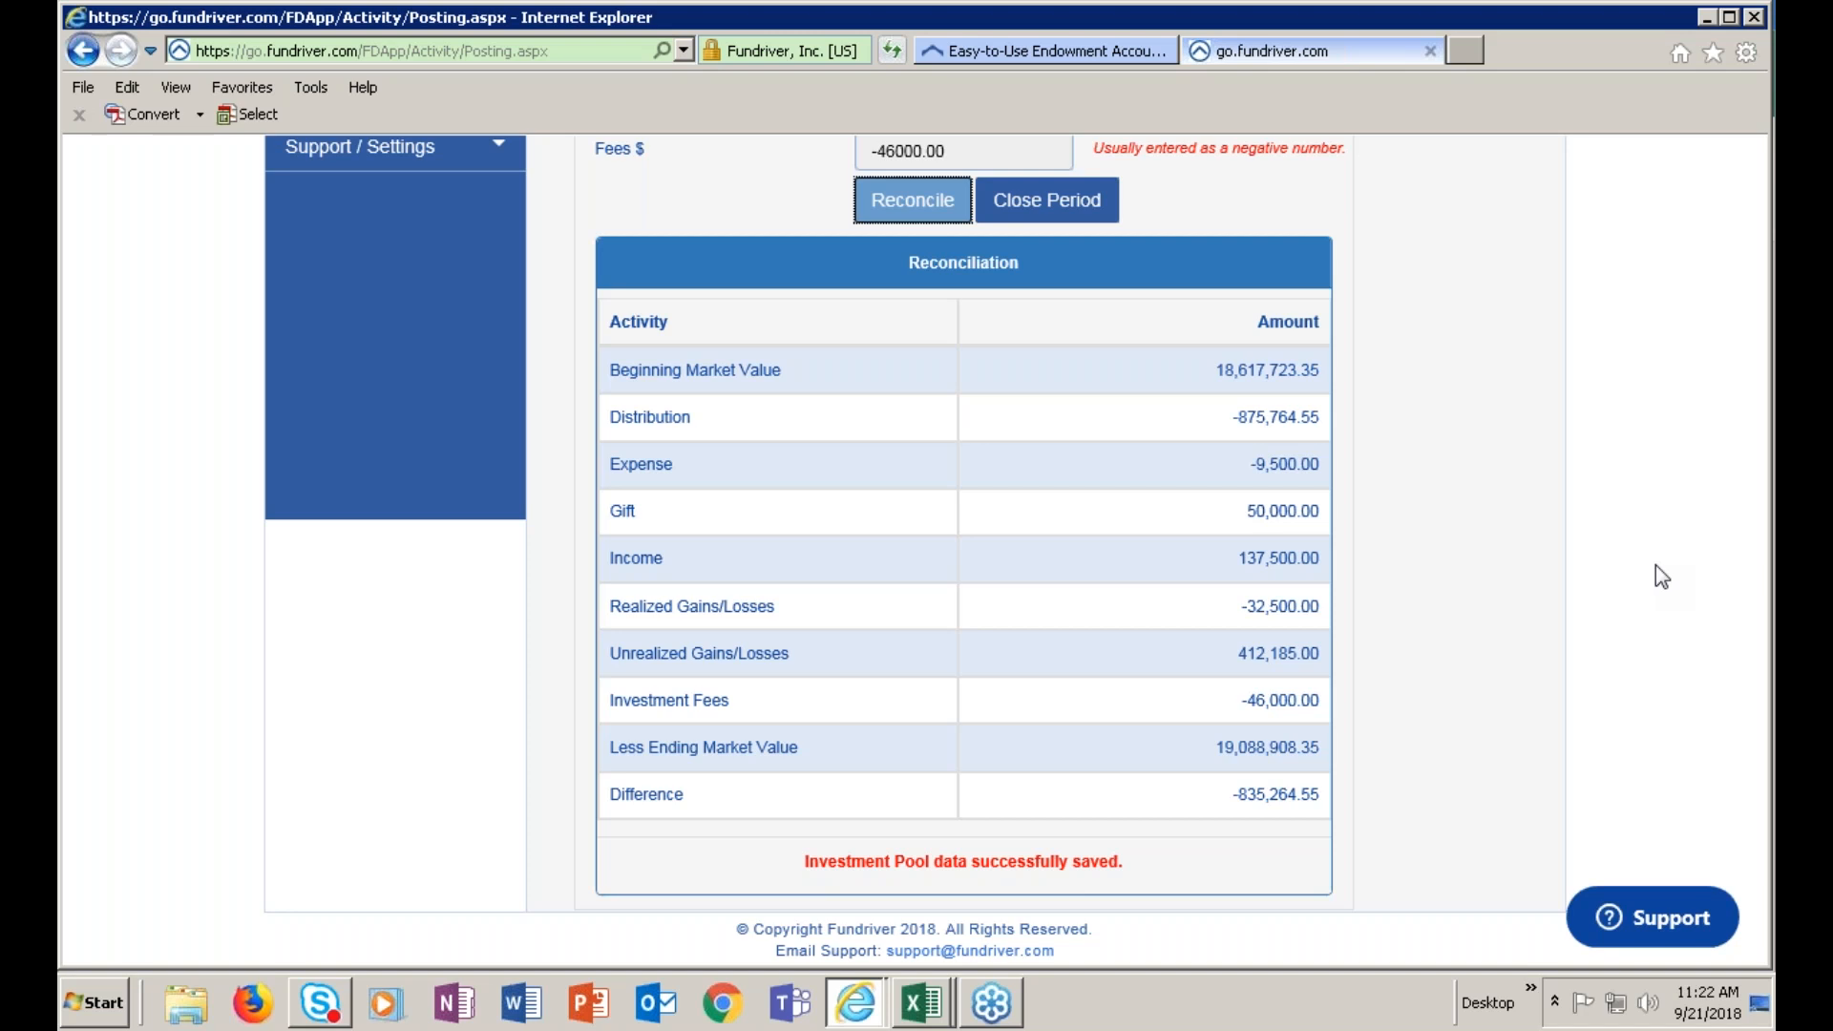
click(1229, 803)
drag(1229, 804, 1309, 807)
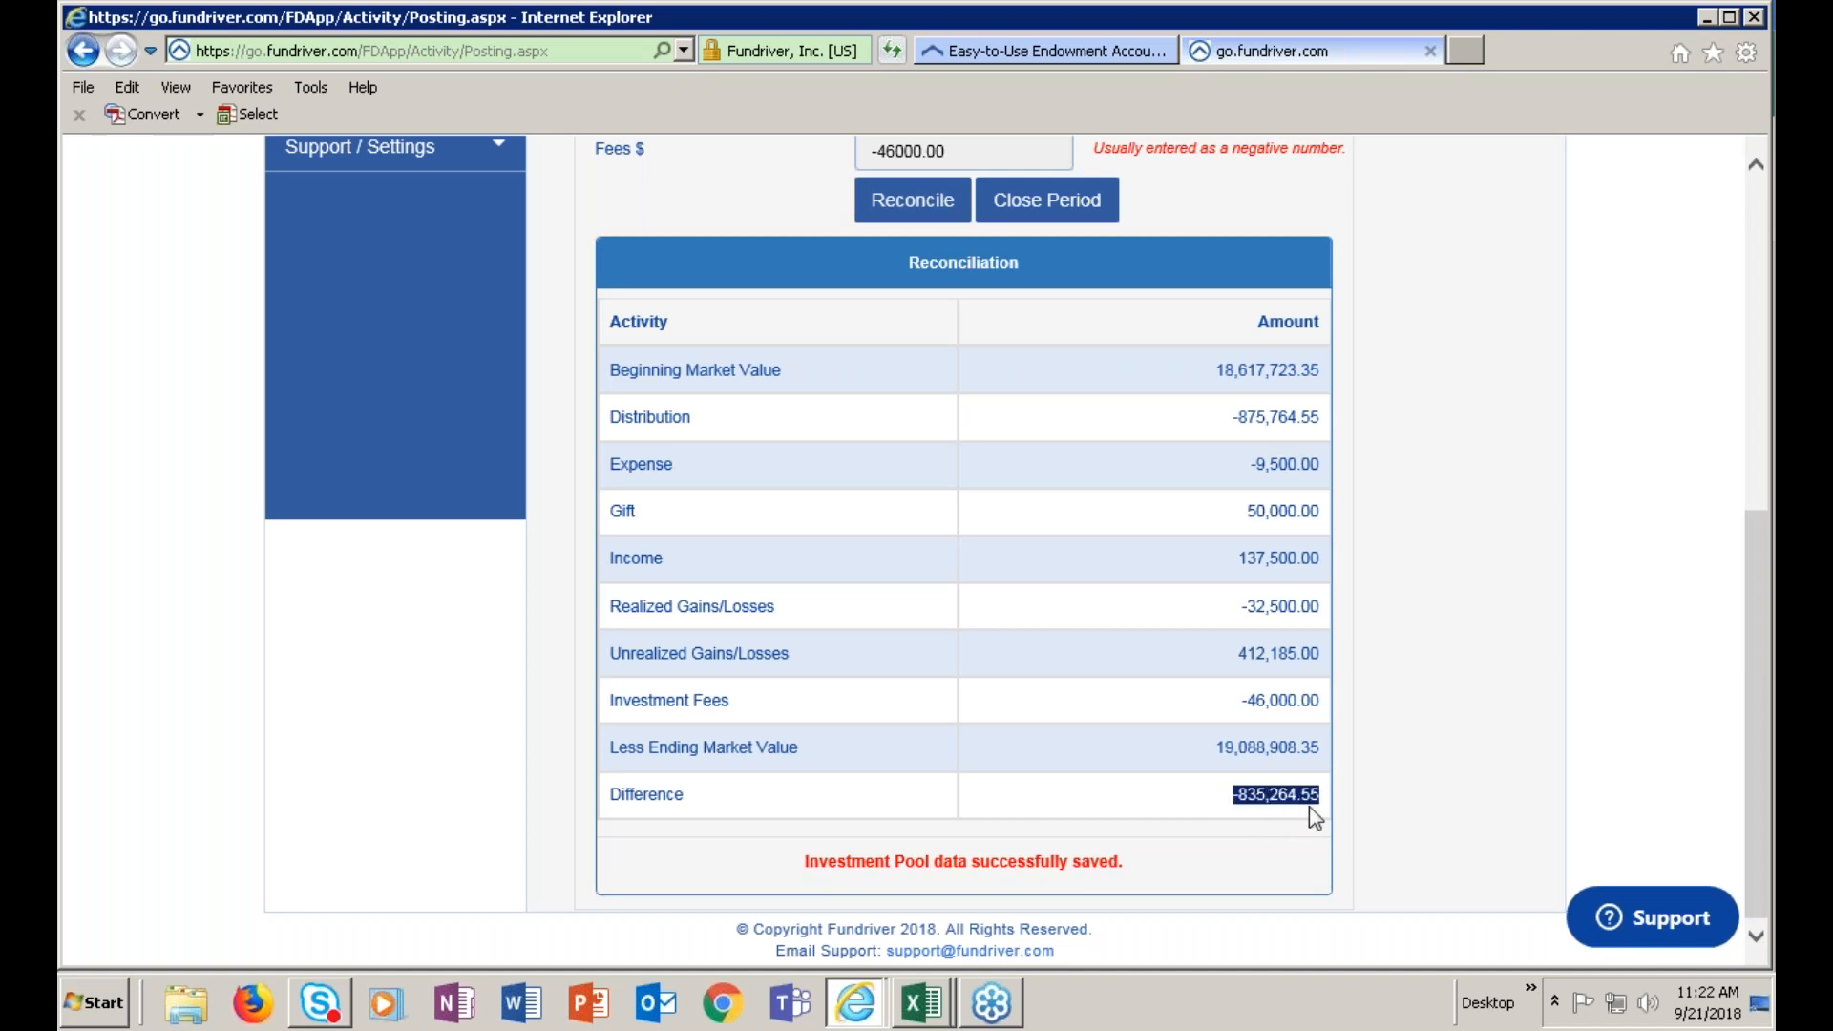
right_click(1311, 809)
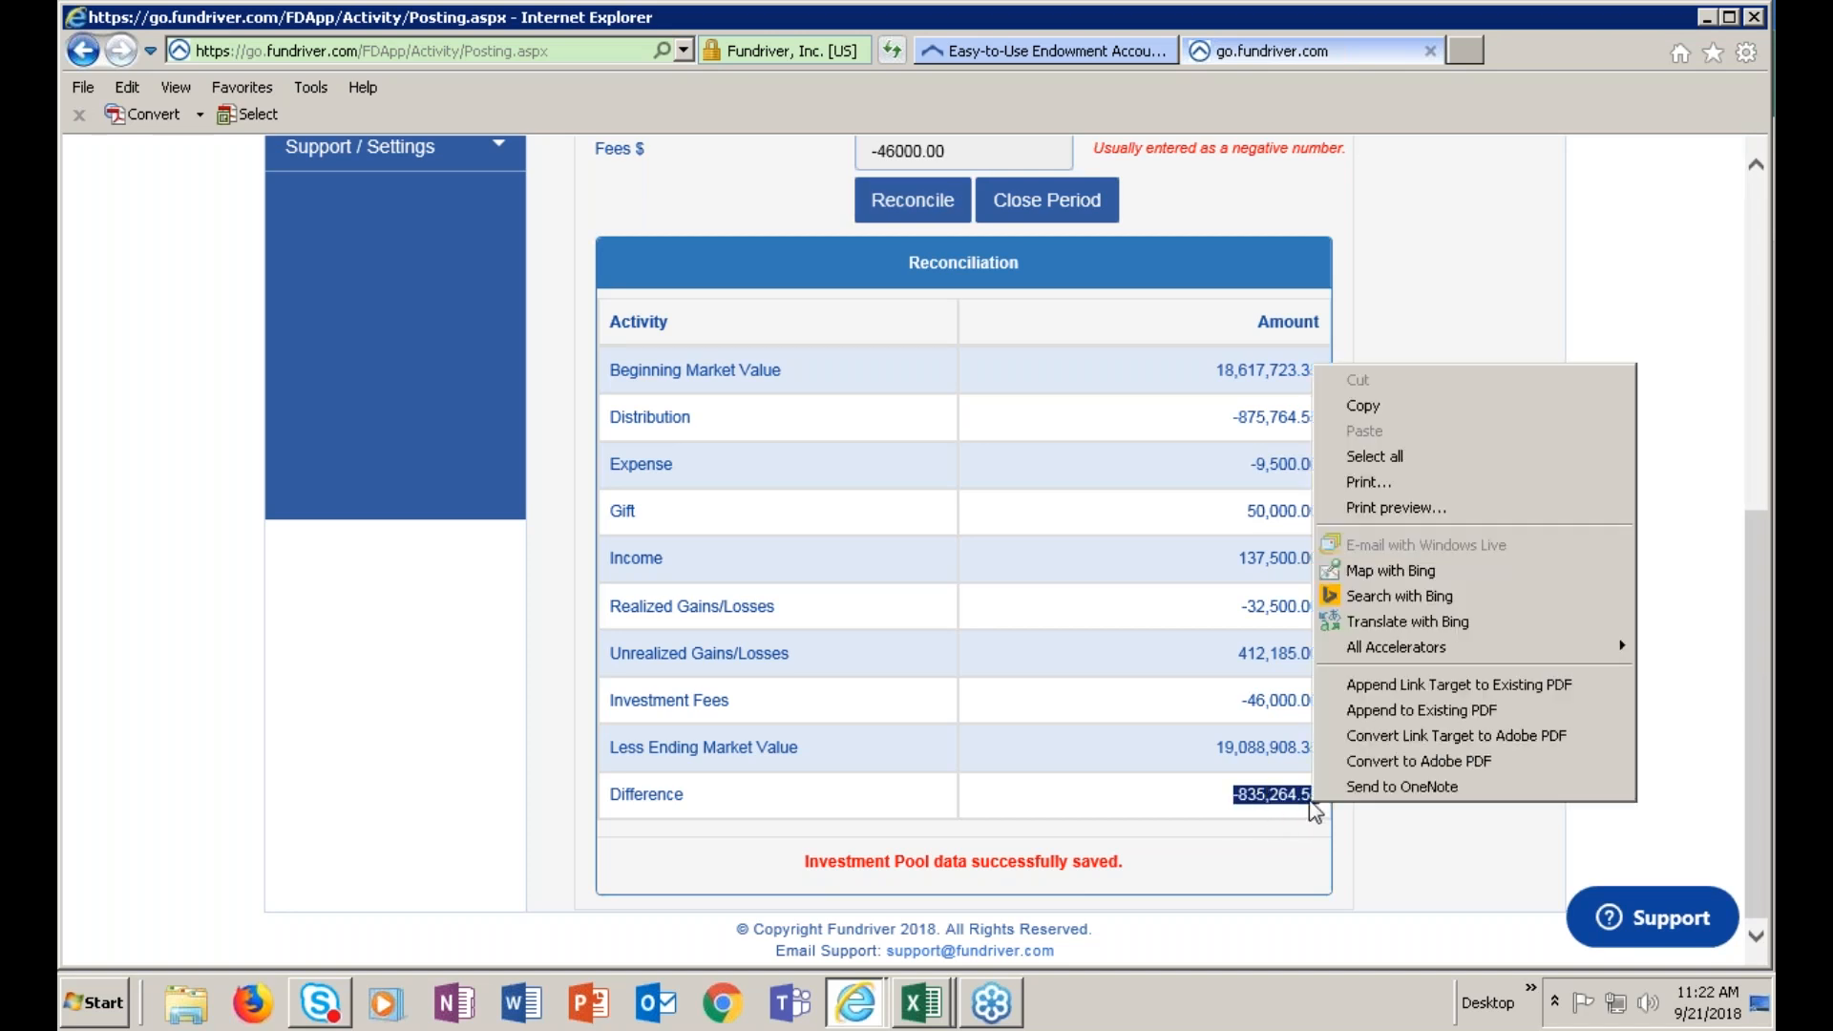
click(1398, 411)
Select the Due To/From Endowment Investment Pool manager for data entry and save it with blank values to view its reconciliation
scroll(1585, 558, up, 7)
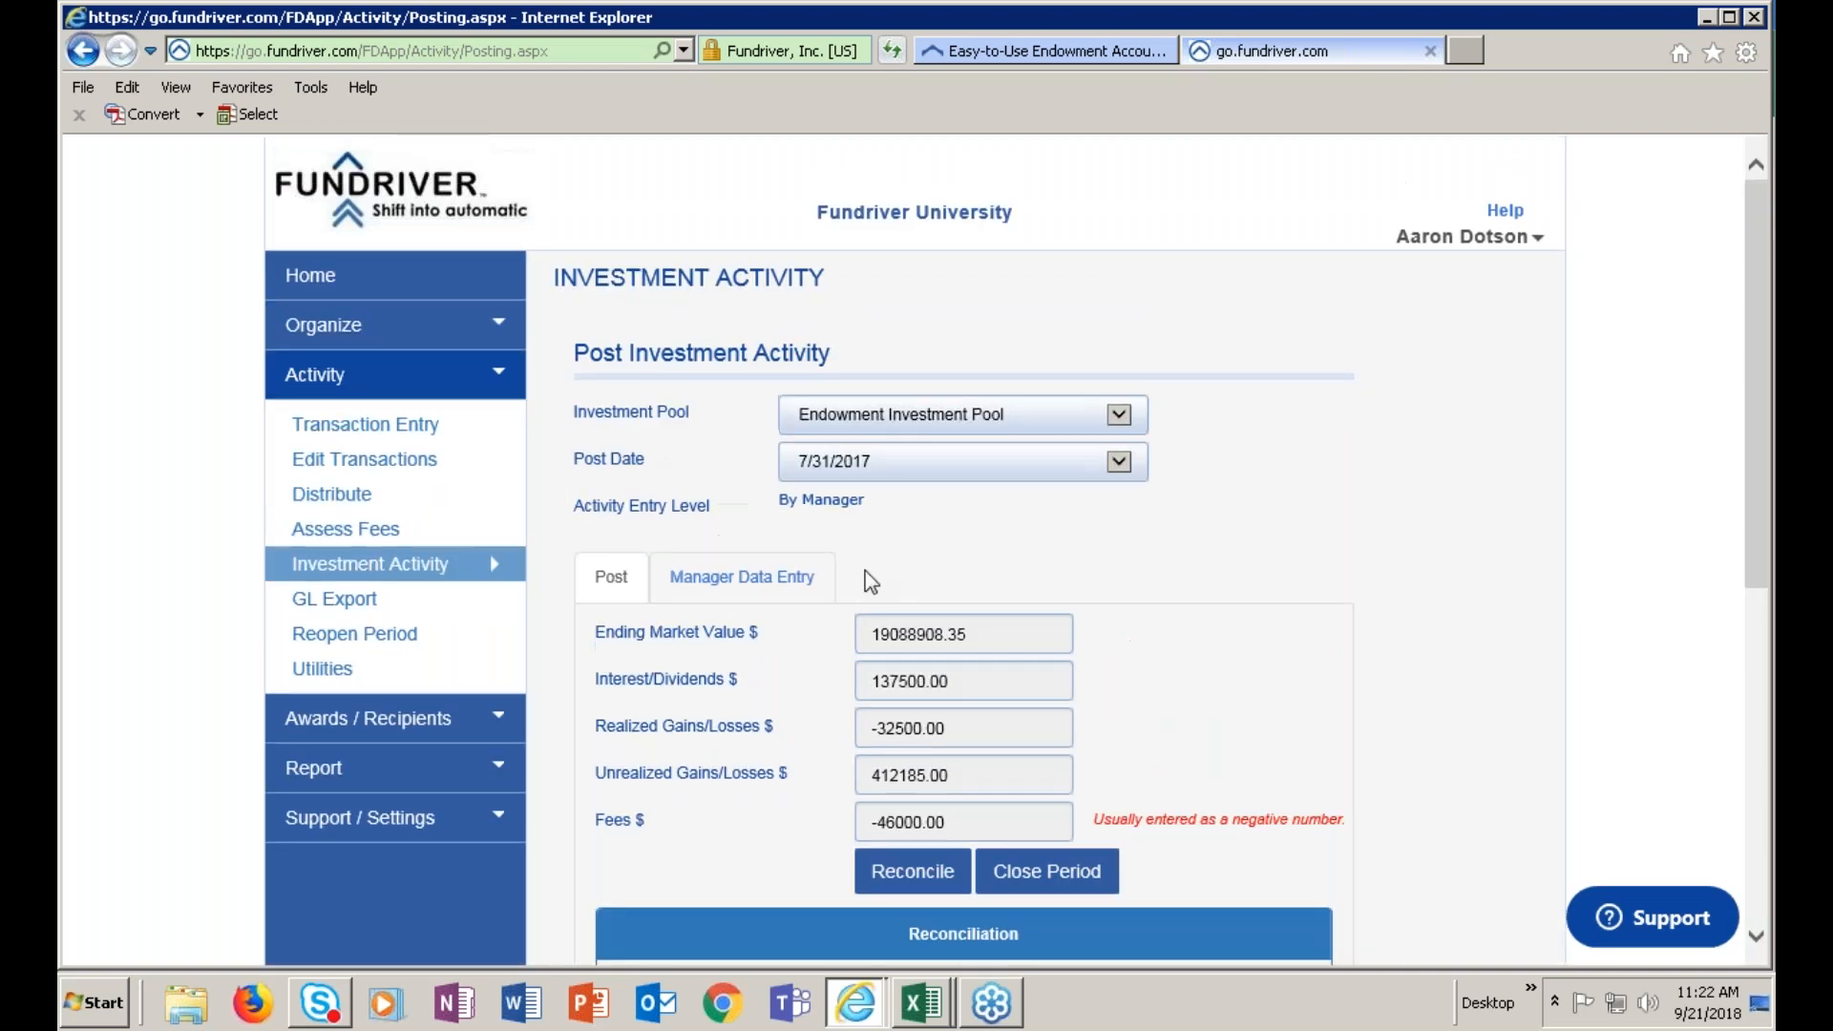
click(777, 590)
scroll(1337, 592, down, 1)
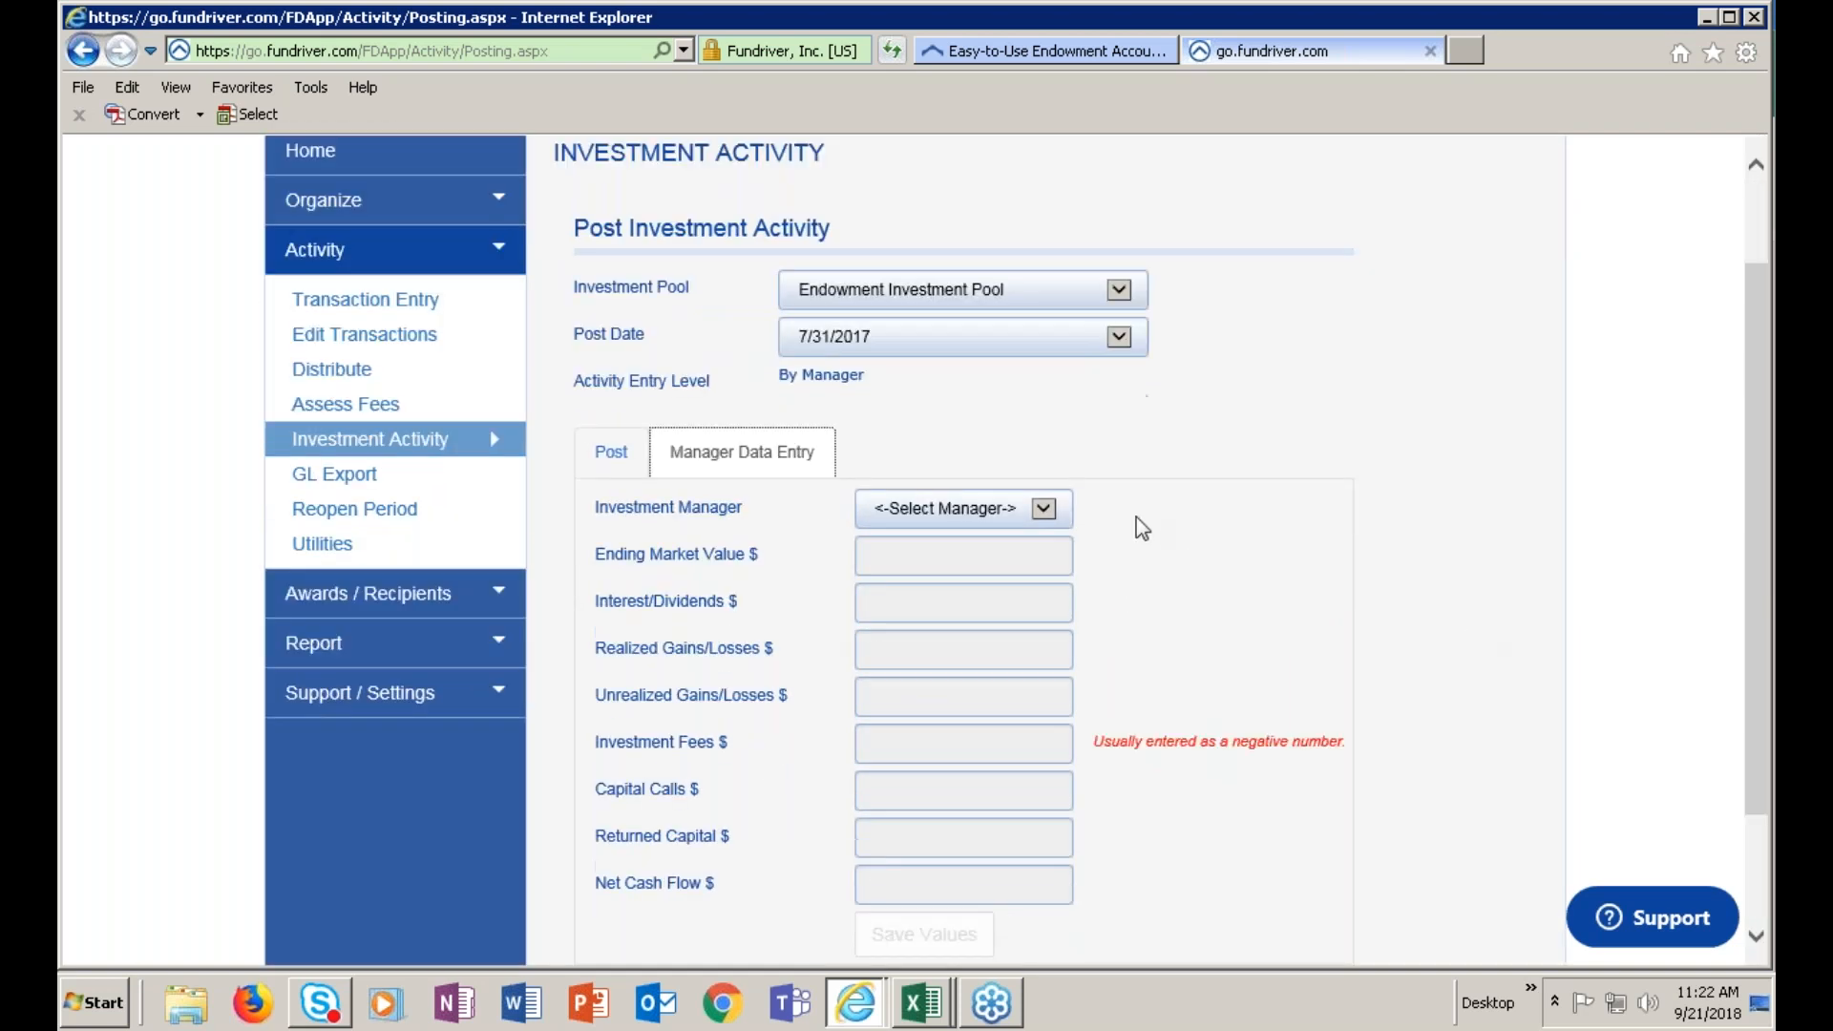
click(1054, 520)
click(1160, 566)
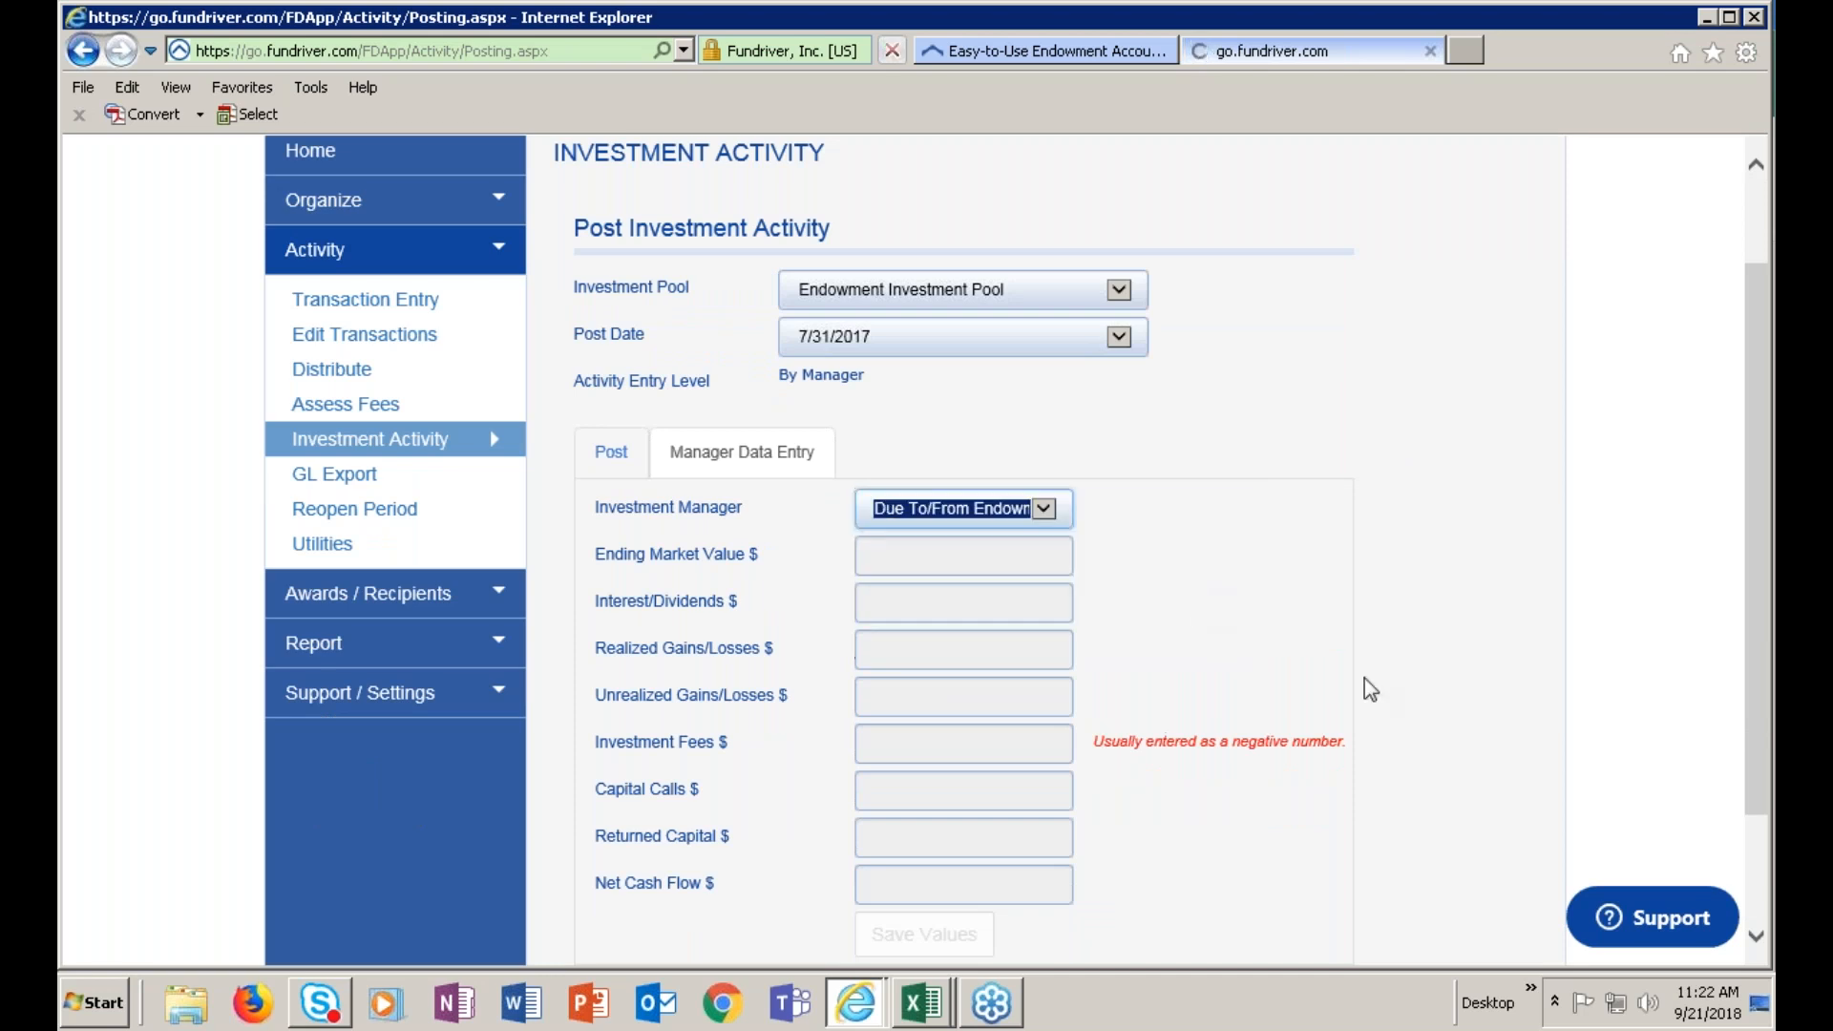
scroll(1453, 704, down, 3)
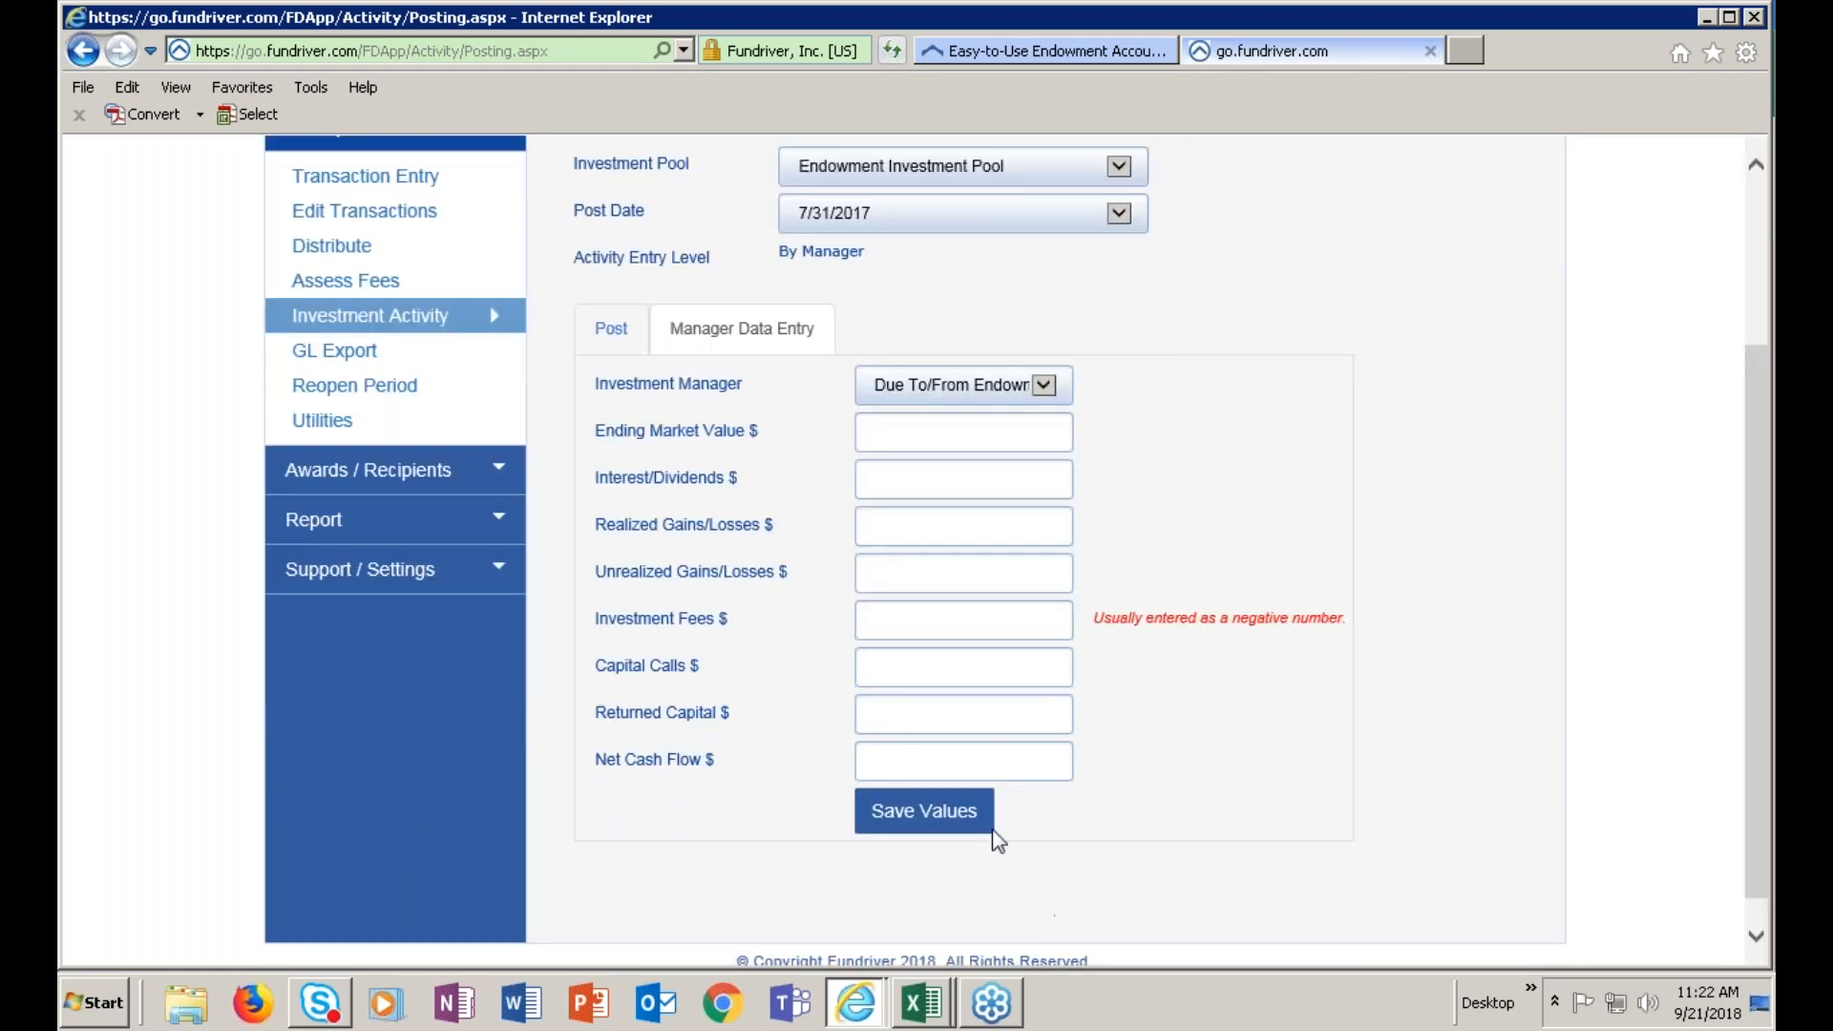
click(954, 816)
scroll(1493, 749, down, 5)
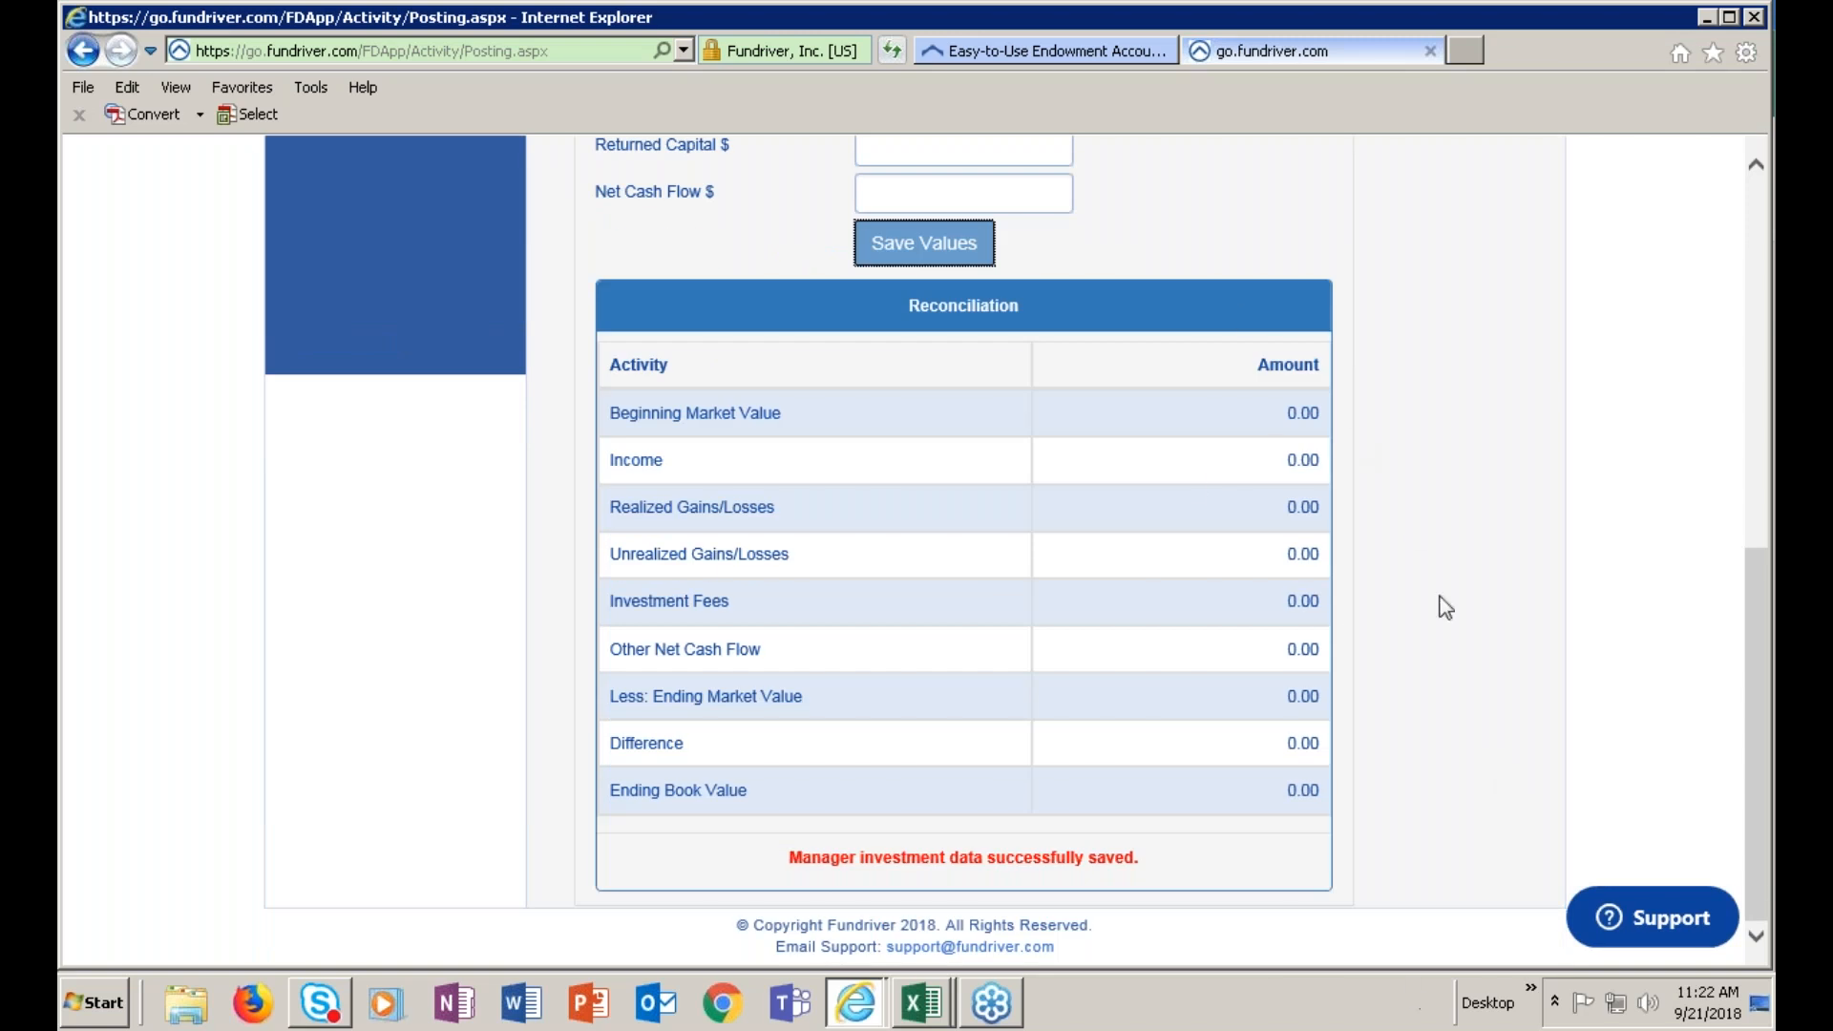
scroll(1509, 671, up, 6)
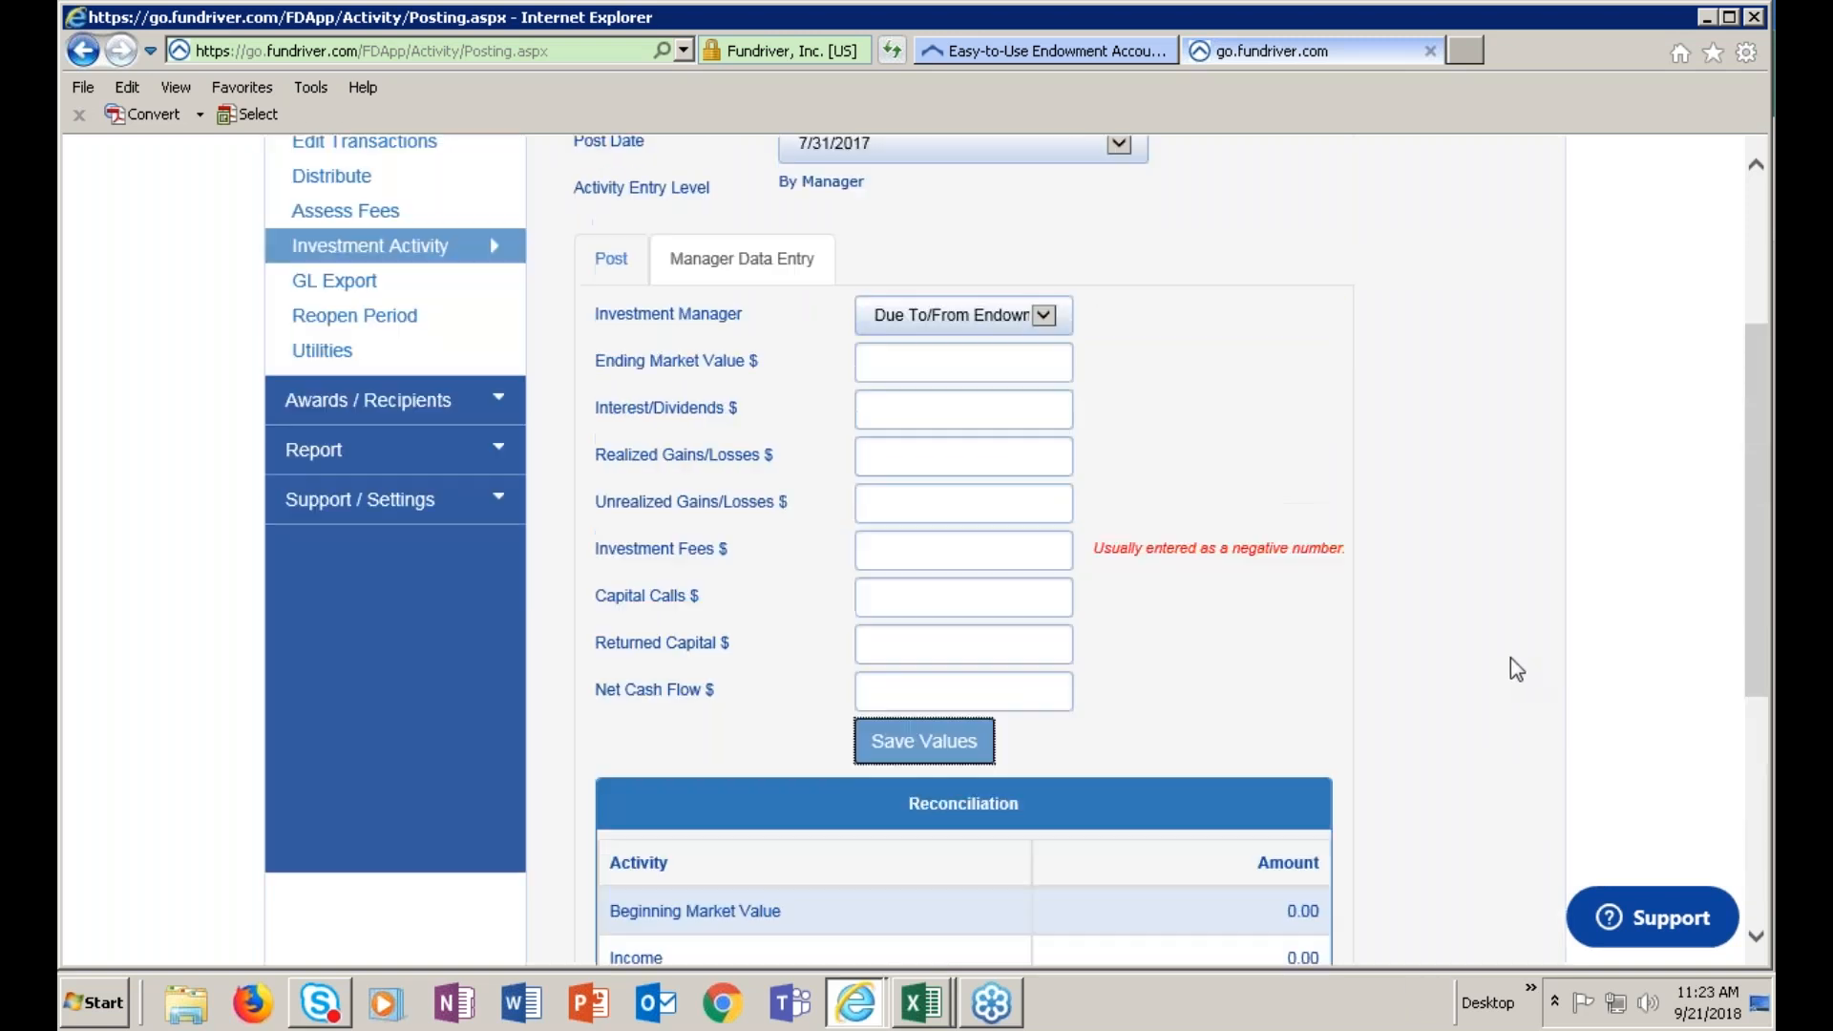
Enter the copied -835,264.55 as the Due To/From manager's Ending Market Value, save it and review the manager's reconciliation table
click(921, 491)
right_click(920, 490)
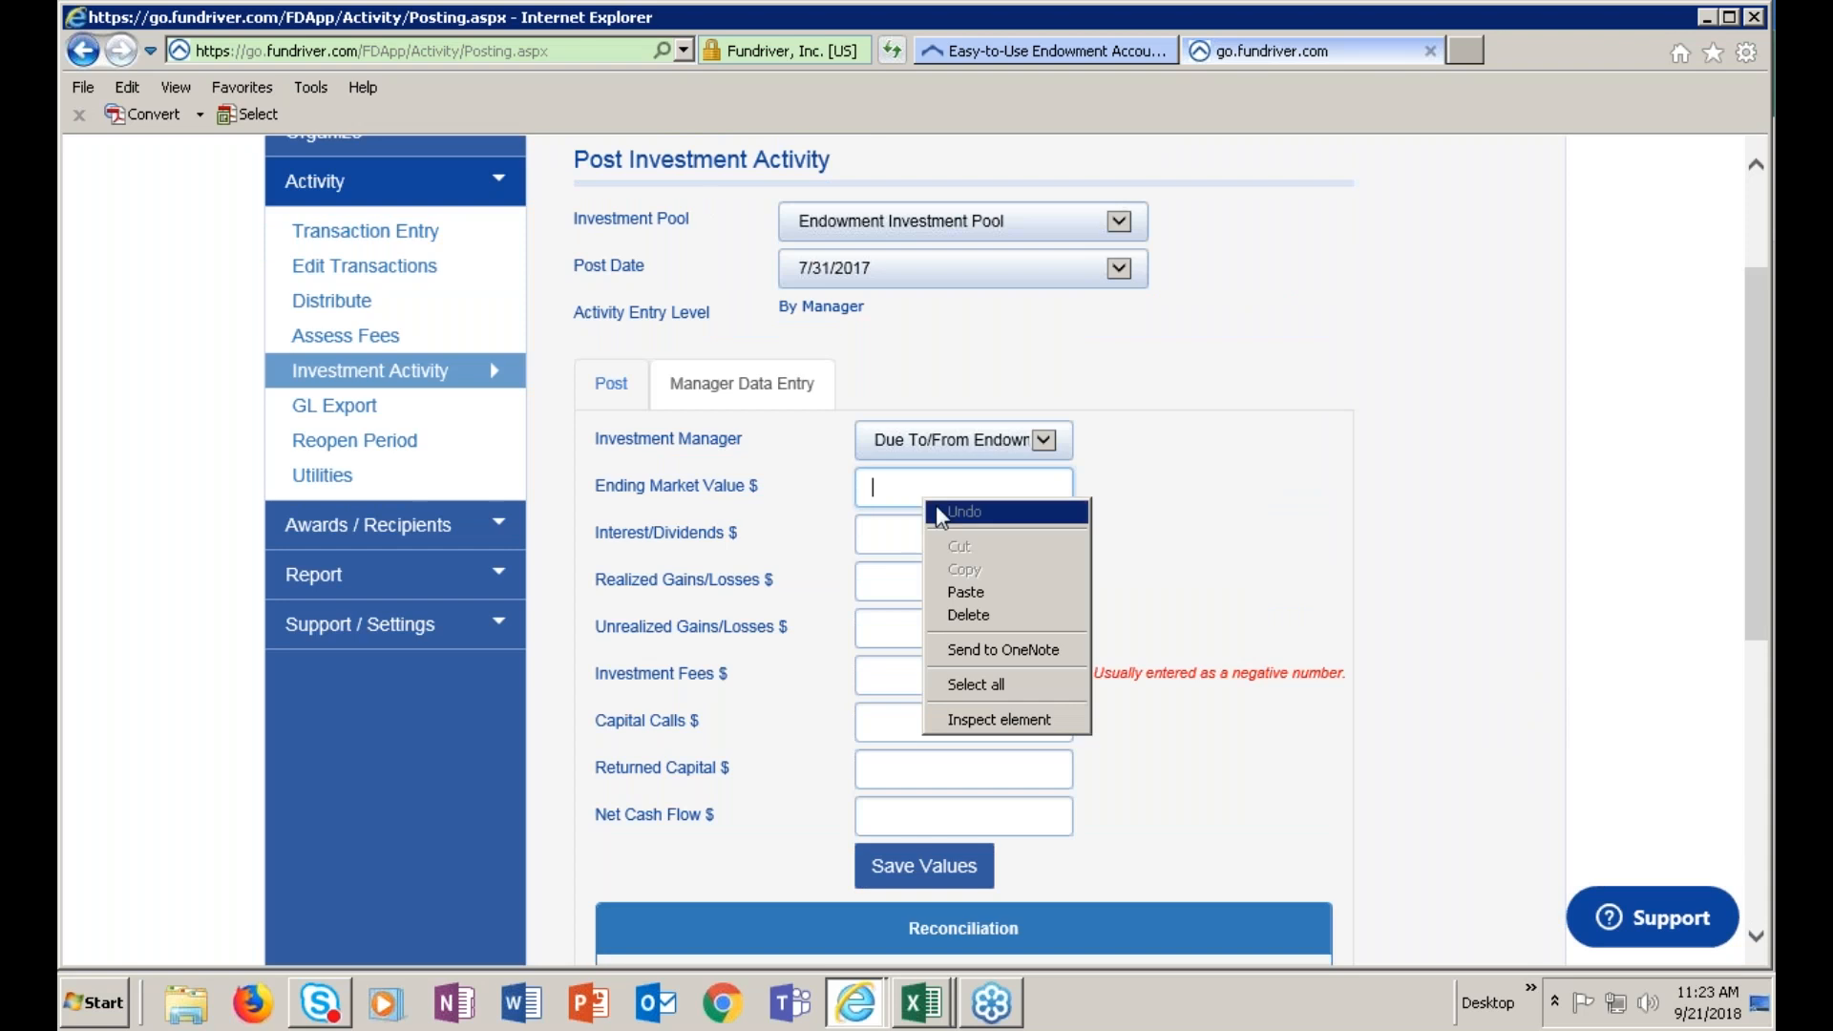
click(978, 586)
click(923, 877)
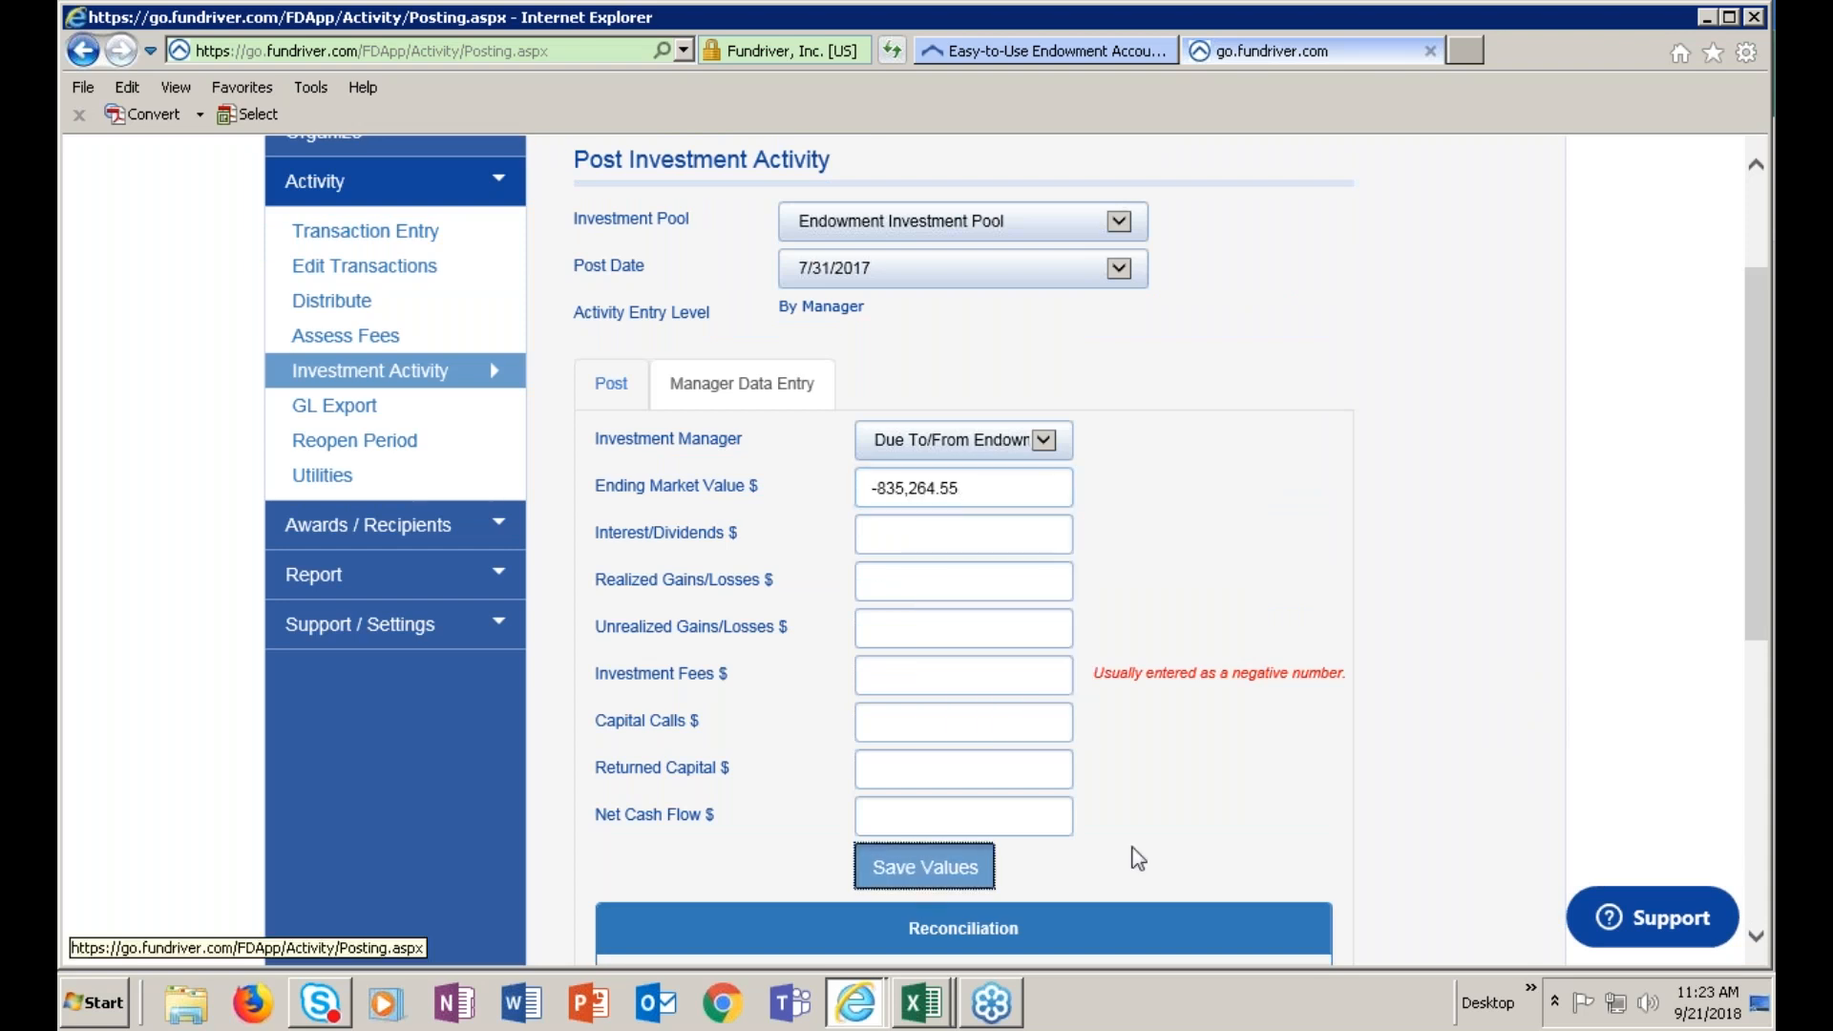
scroll(1517, 799, down, 6)
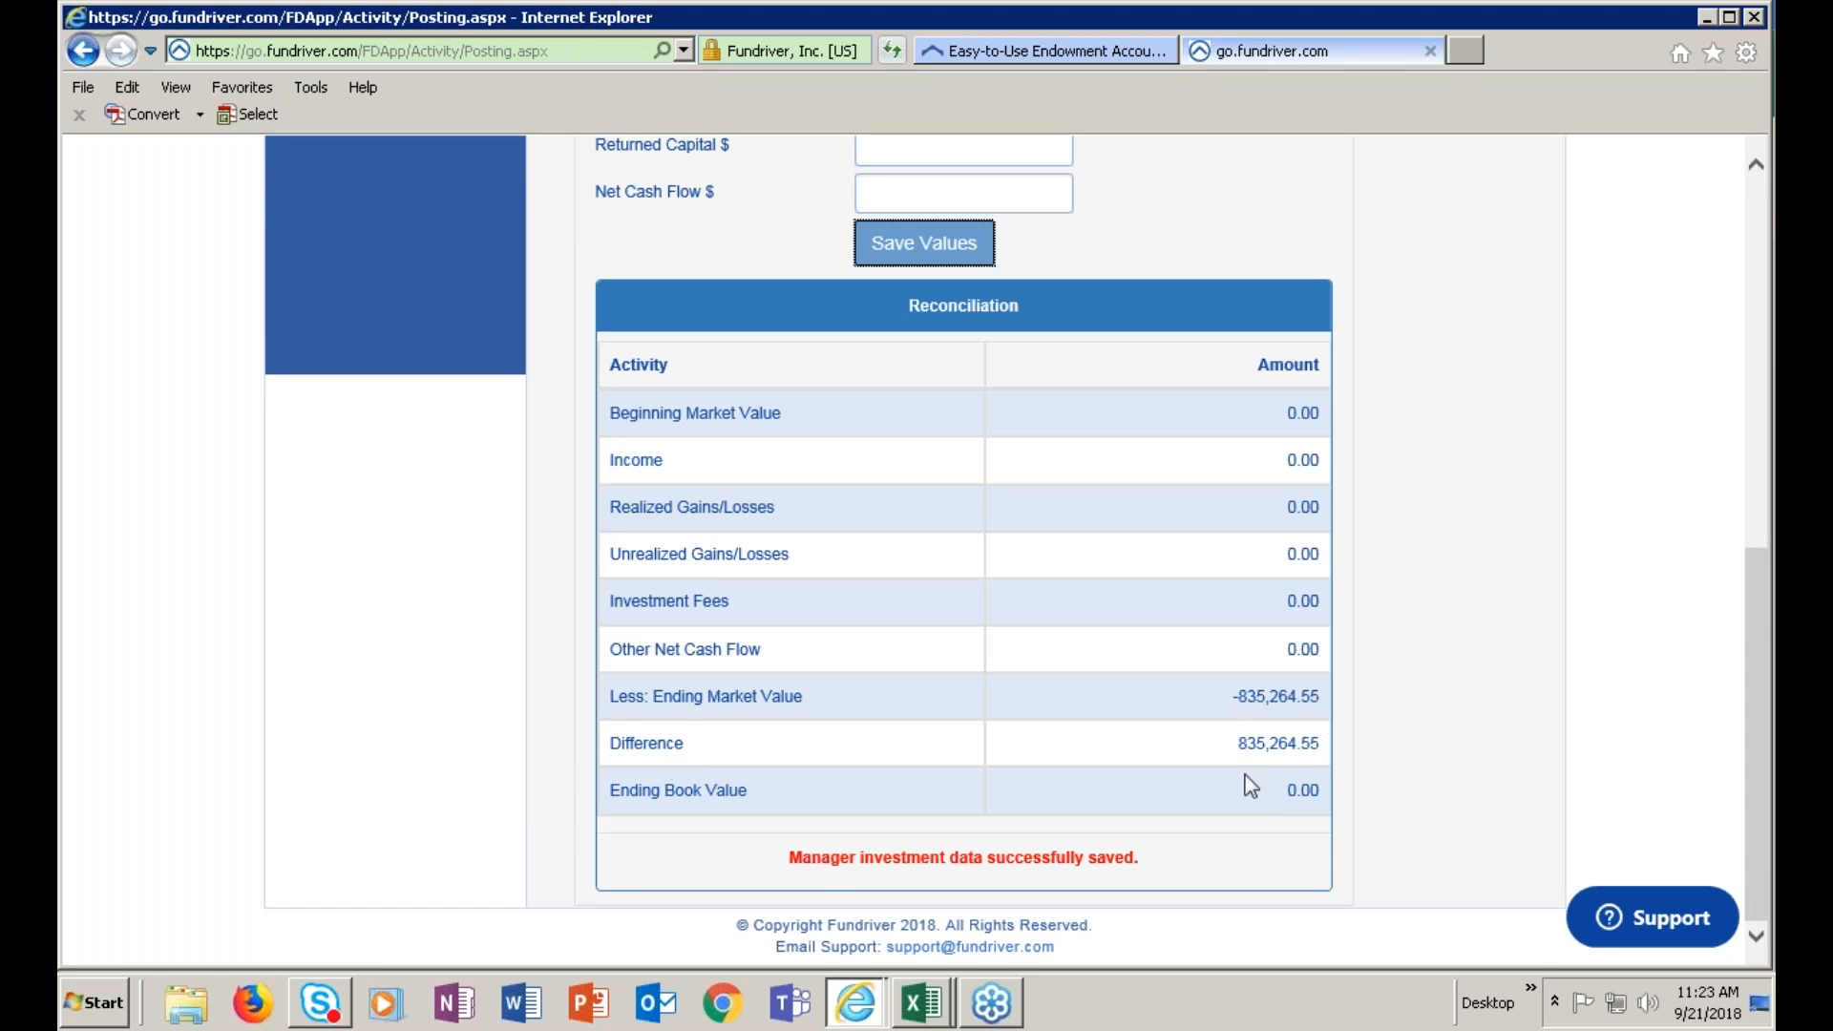
Paste -835,264.55 as the Due To/From manager's Net Cash Flow, save the values and review the manager's reconciliation table
scroll(1637, 782, up, 5)
click(928, 697)
right_click(927, 696)
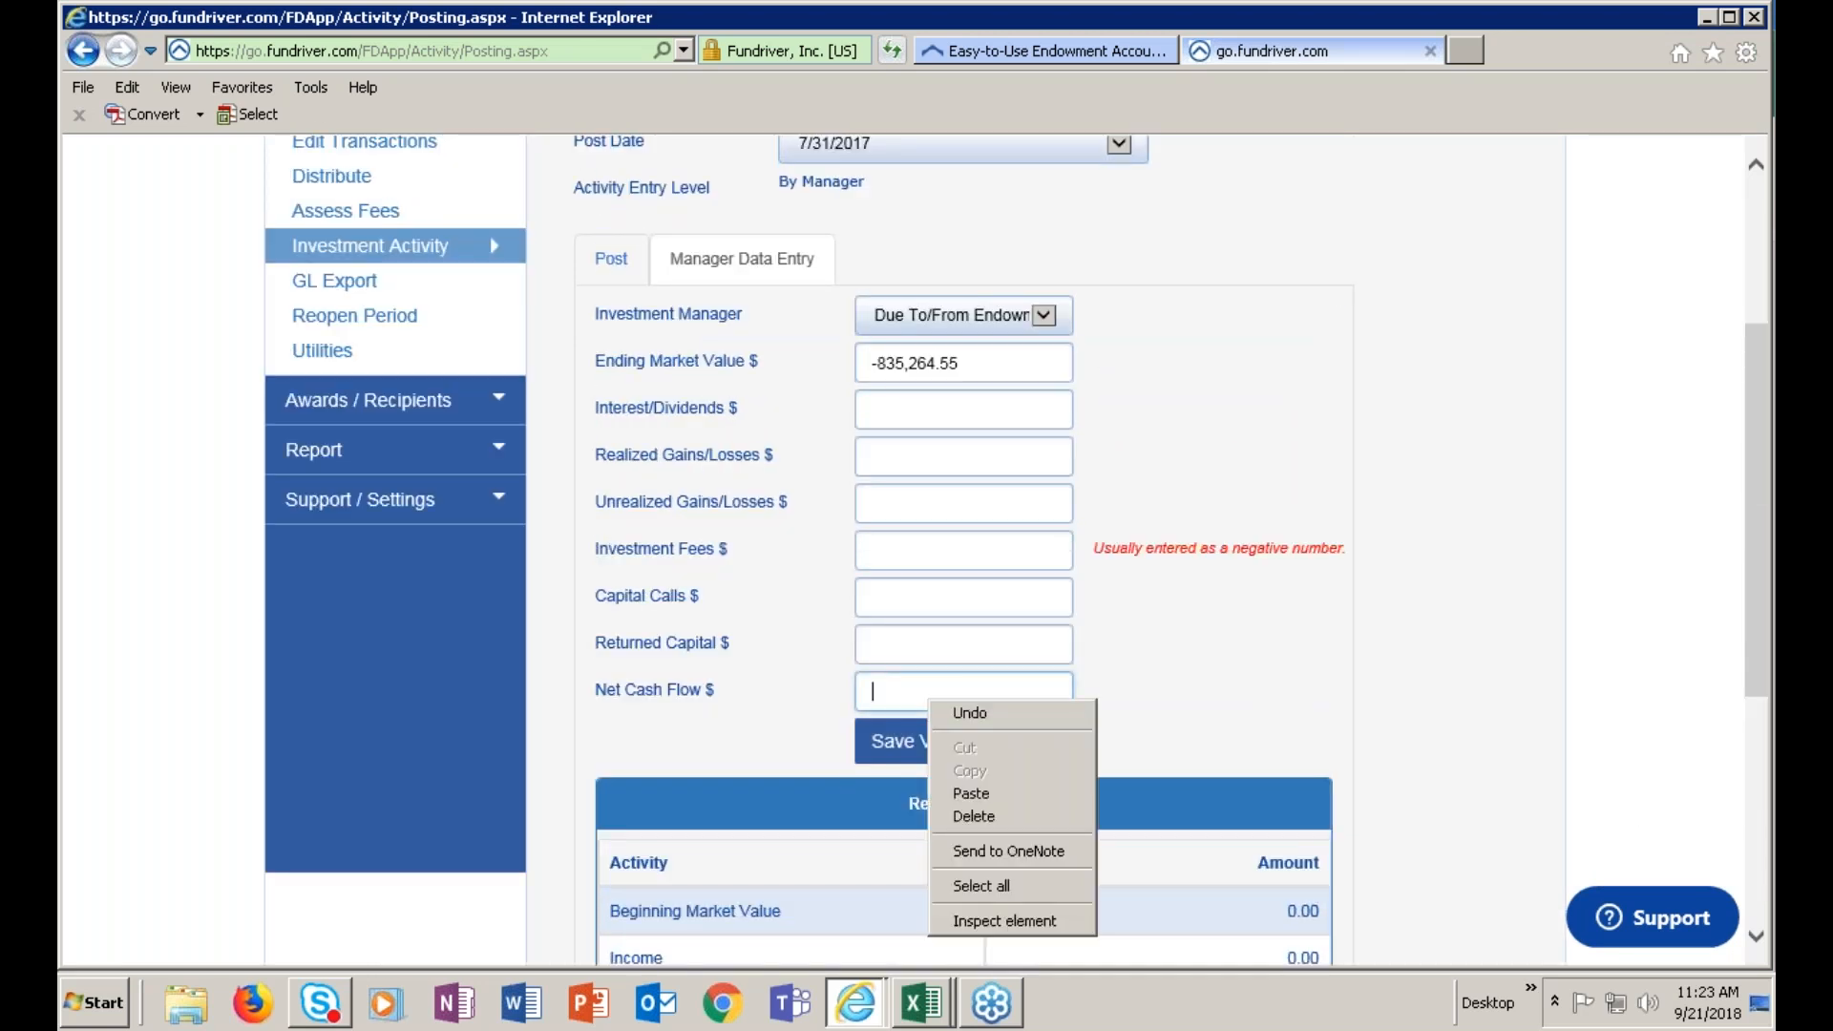
click(952, 793)
click(948, 750)
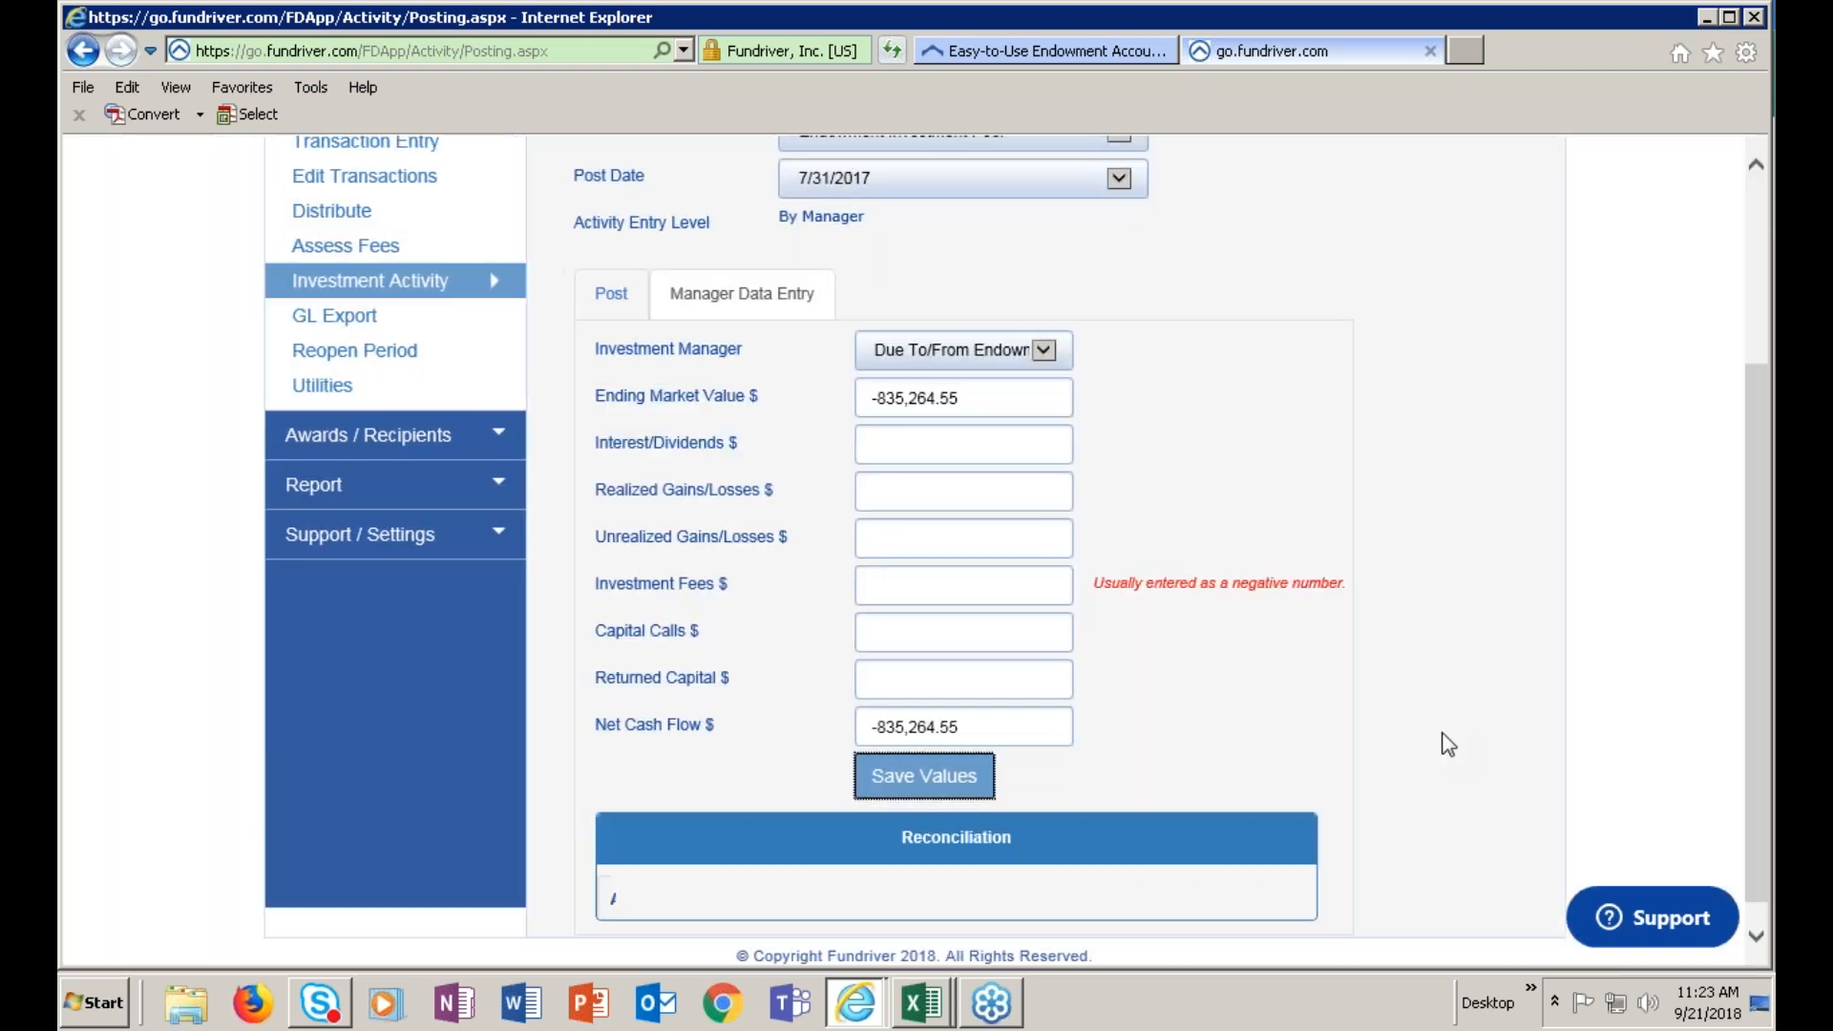
scroll(1458, 754, down, 4)
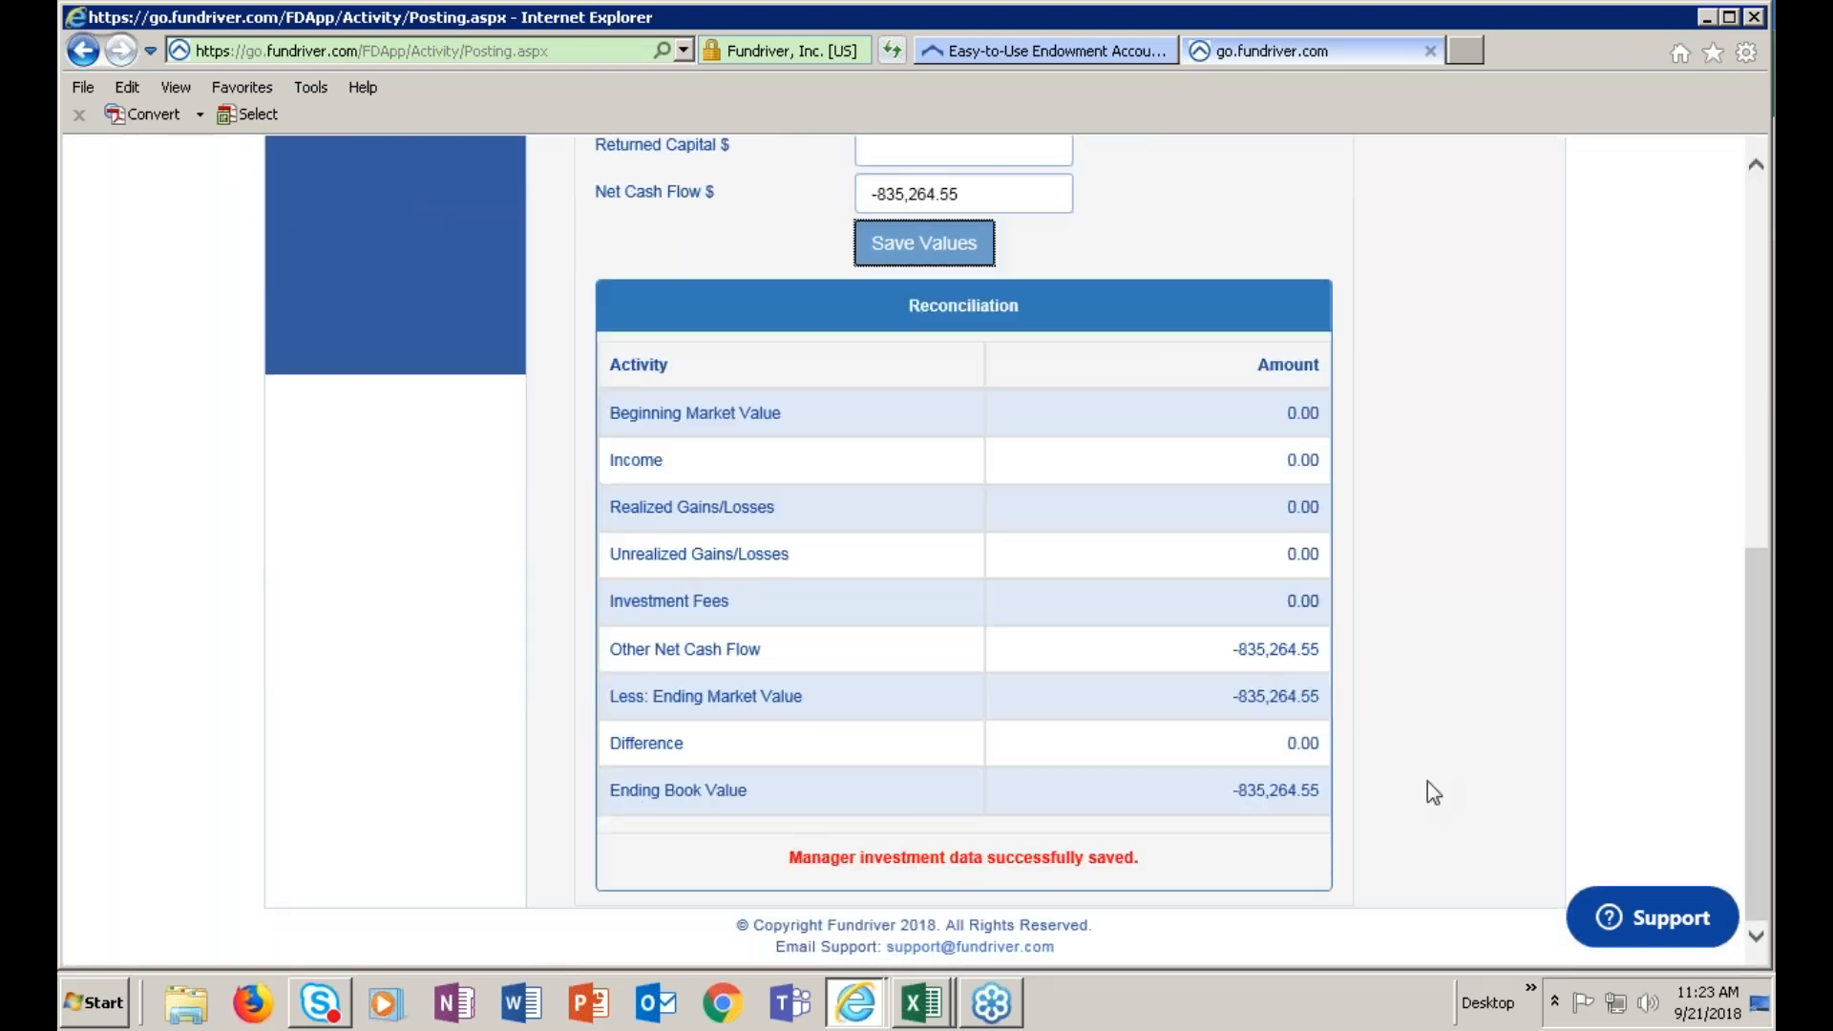
Reconcile the Endowment Investment Pool again for 7/31/2017 and close the period
scroll(1481, 704, up, 6)
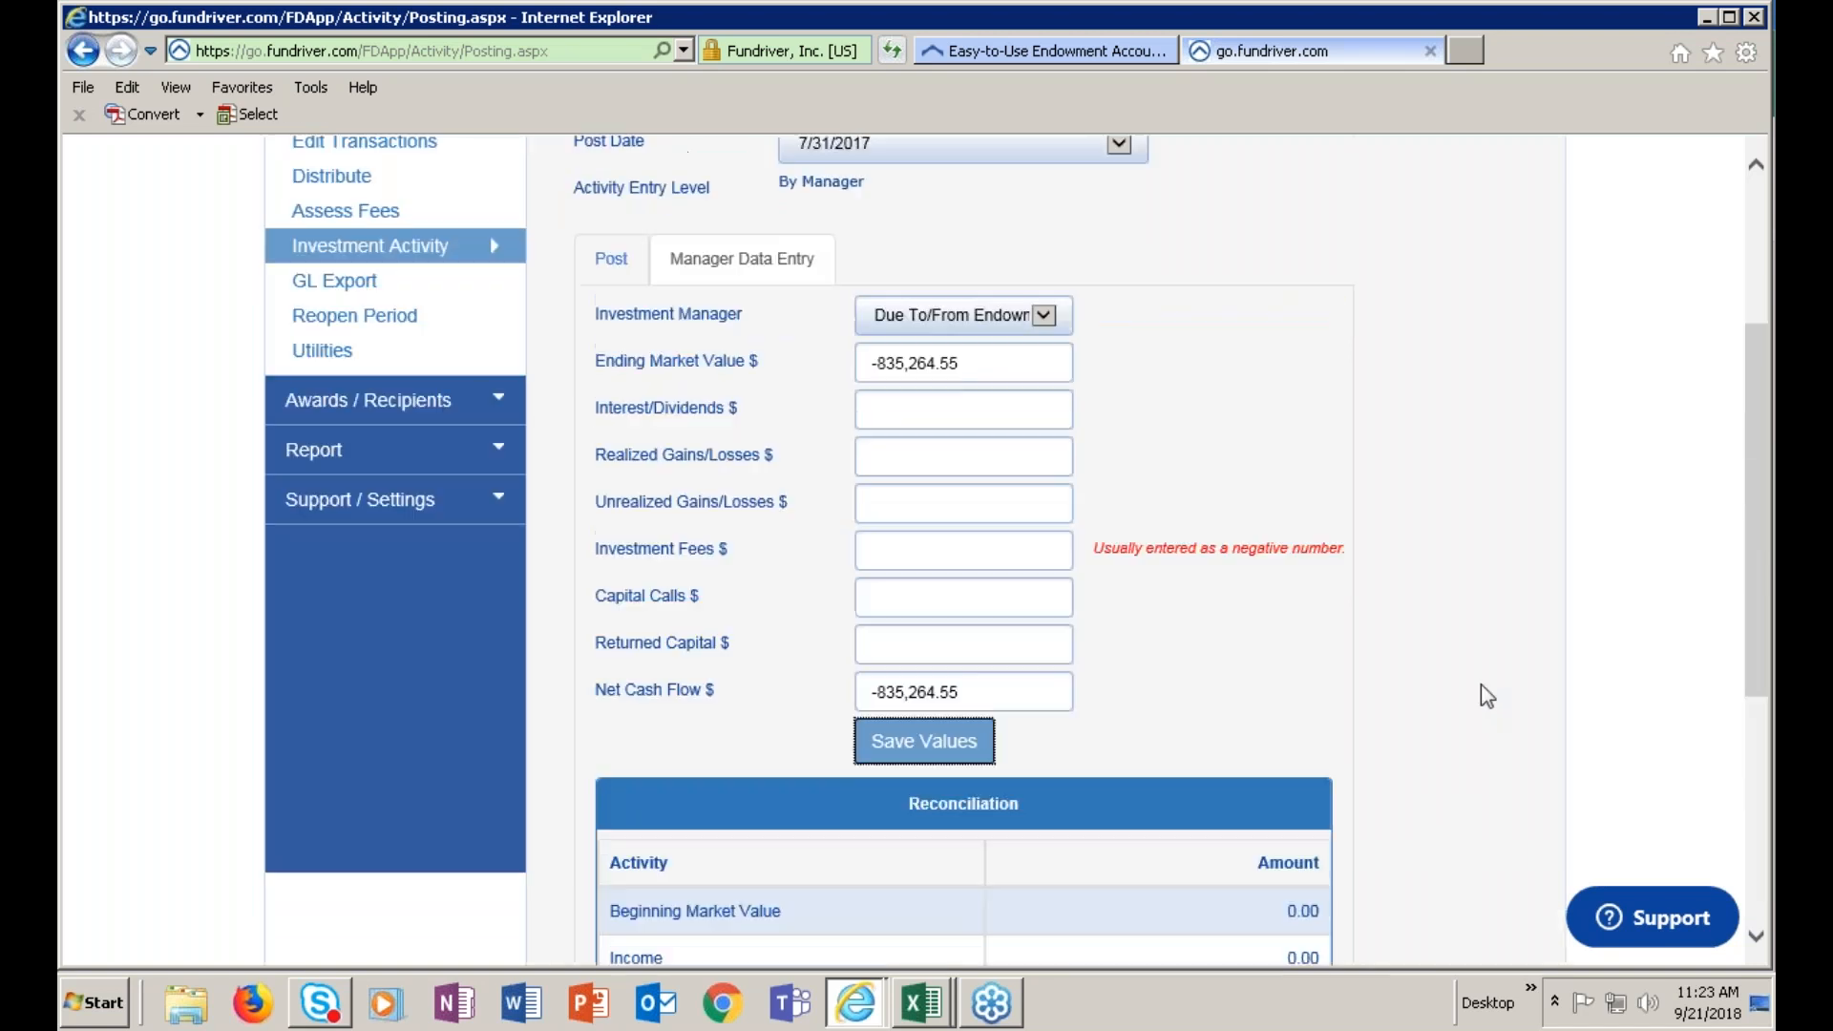
click(616, 387)
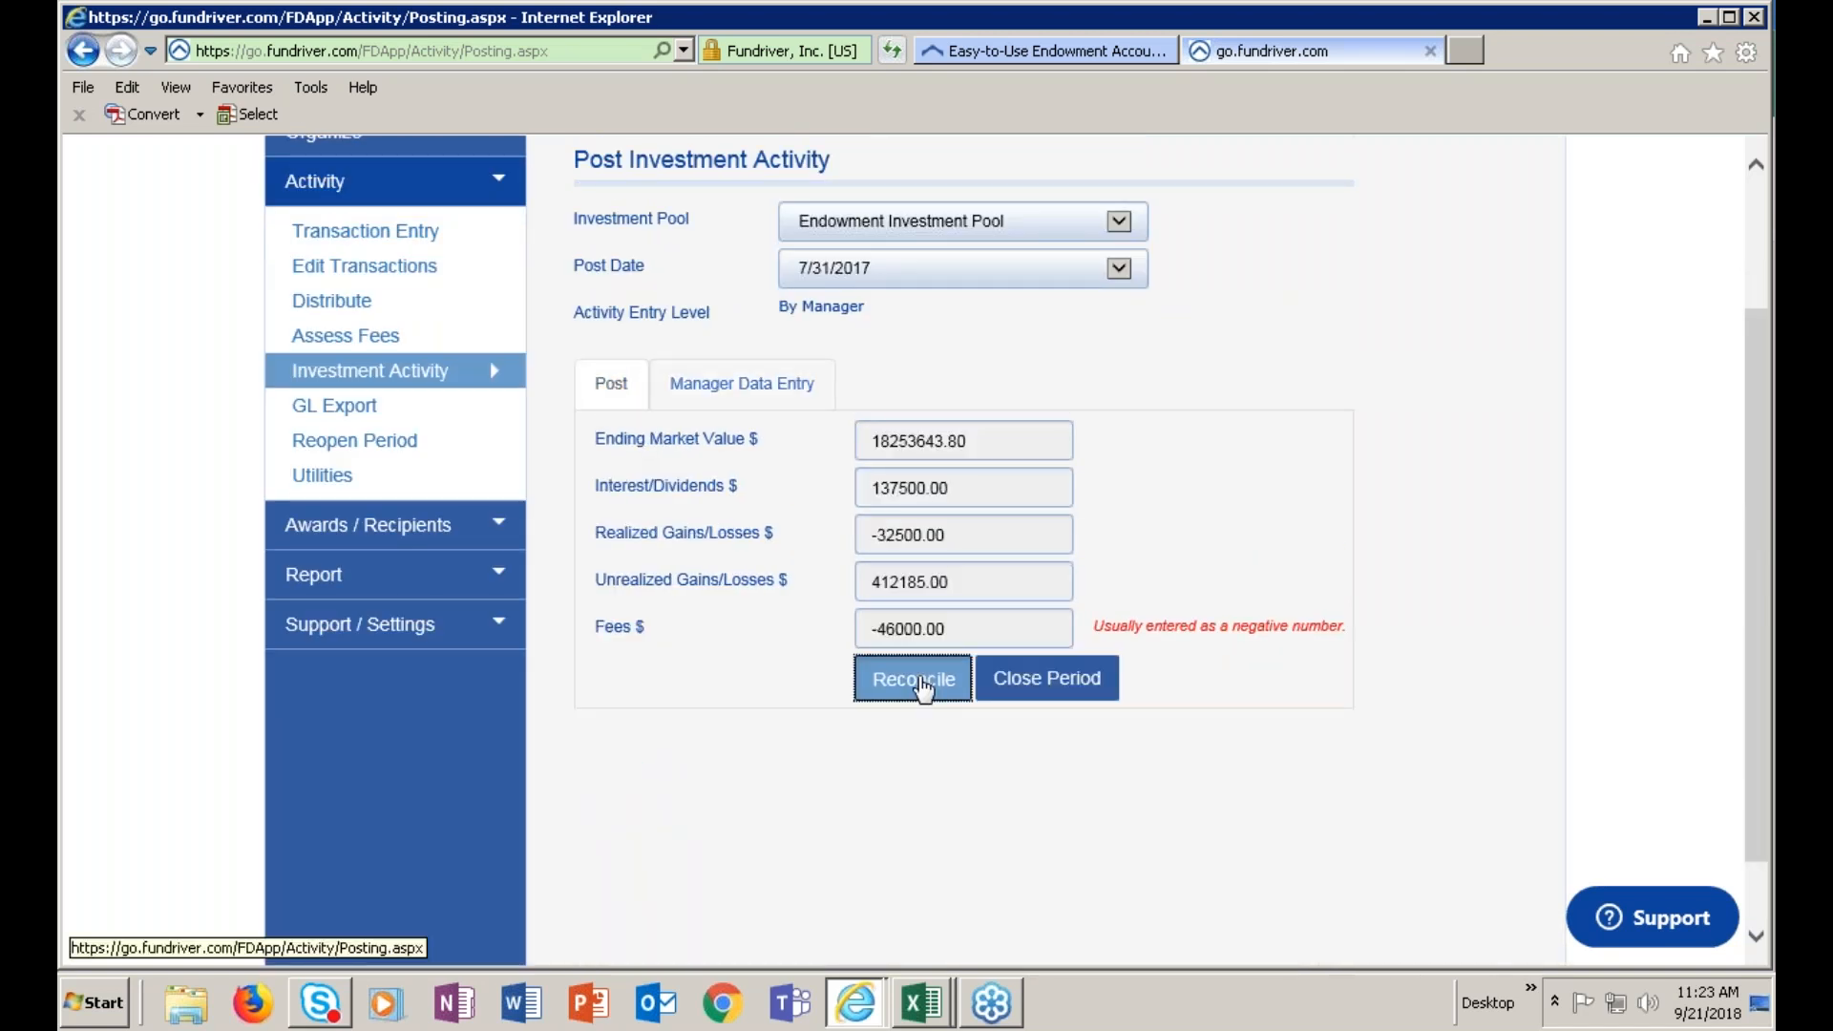
click(920, 682)
scroll(1452, 607, down, 5)
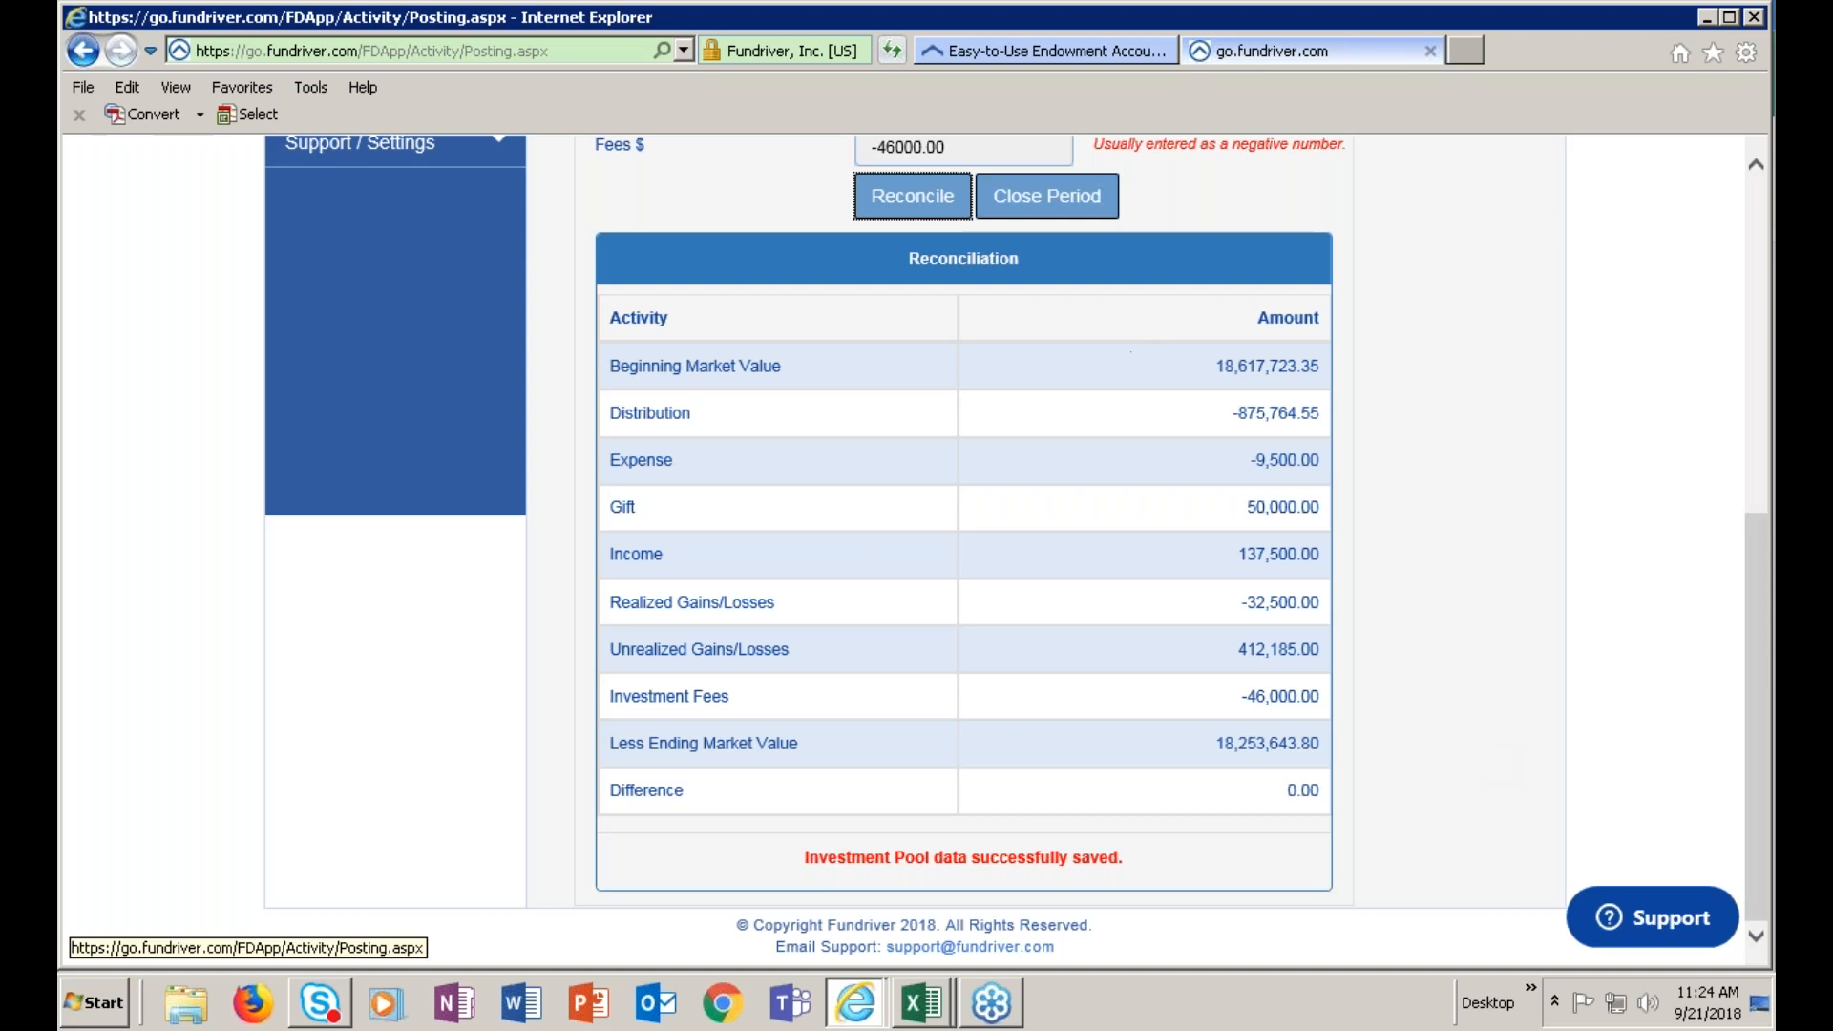
click(1070, 210)
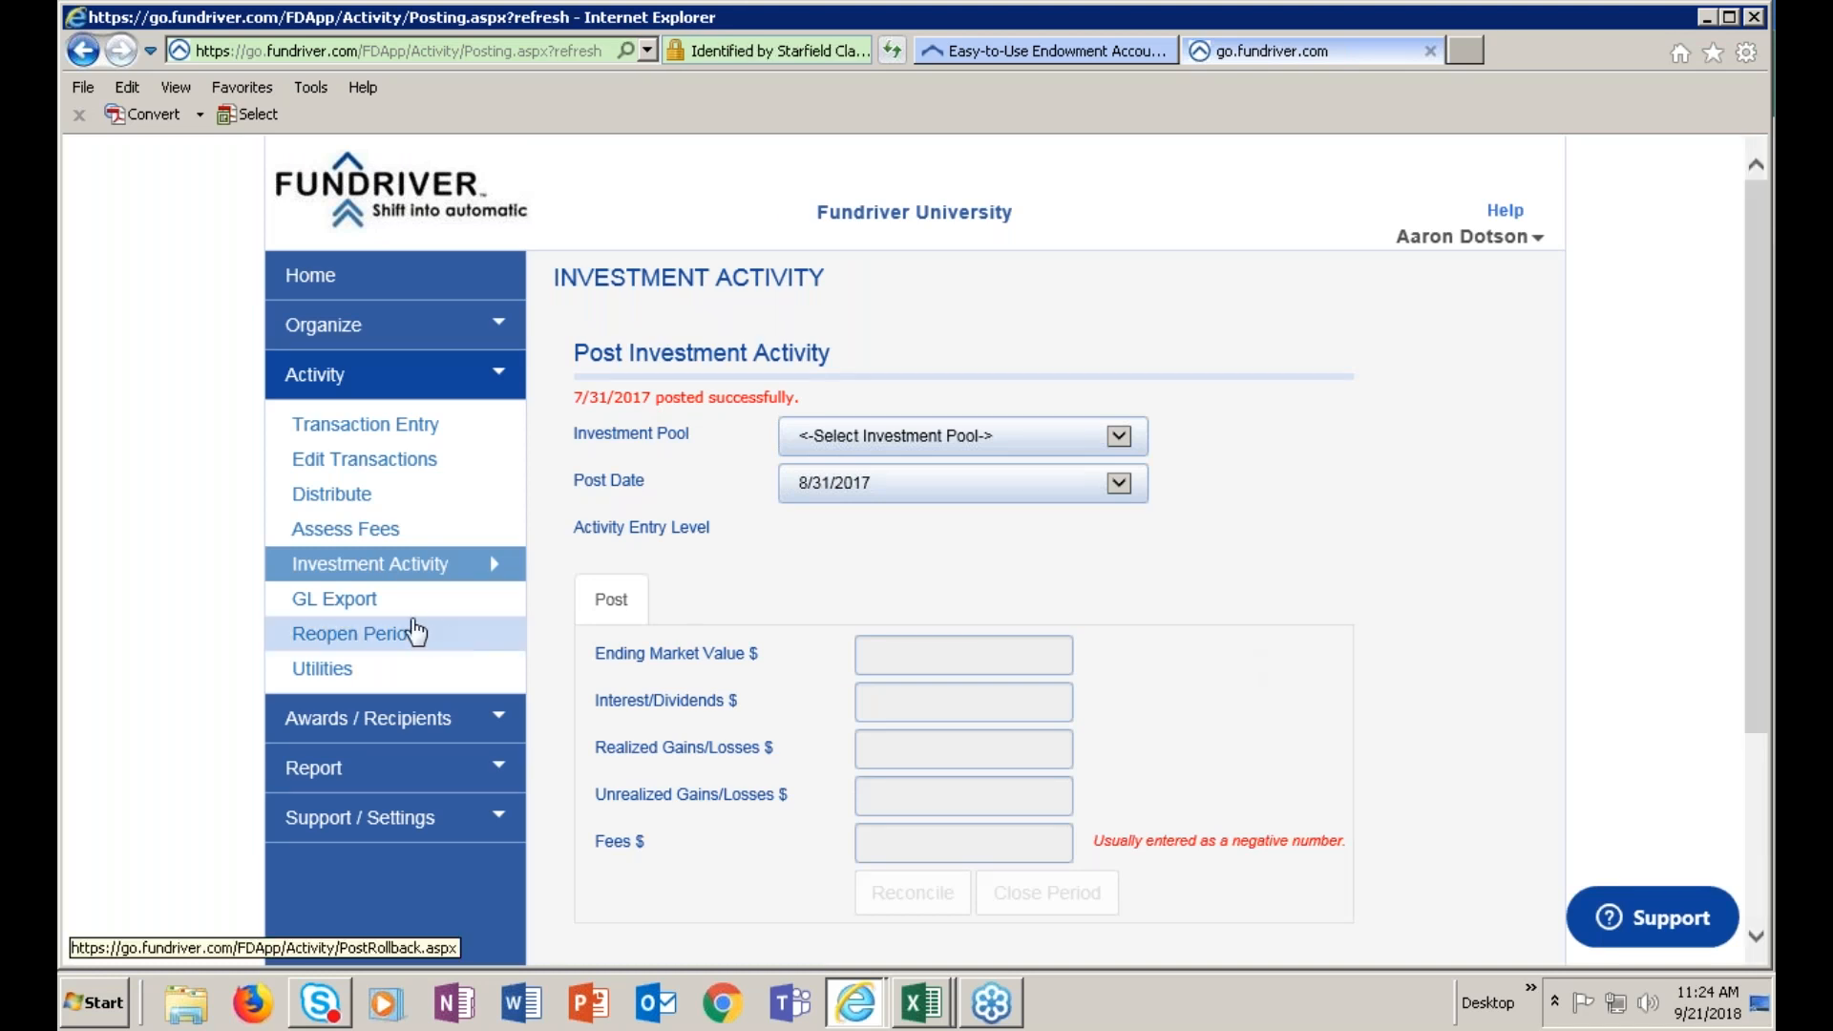
View the GL Export page and open the Closing Process Checklist from the home page's helpful links
click(369, 610)
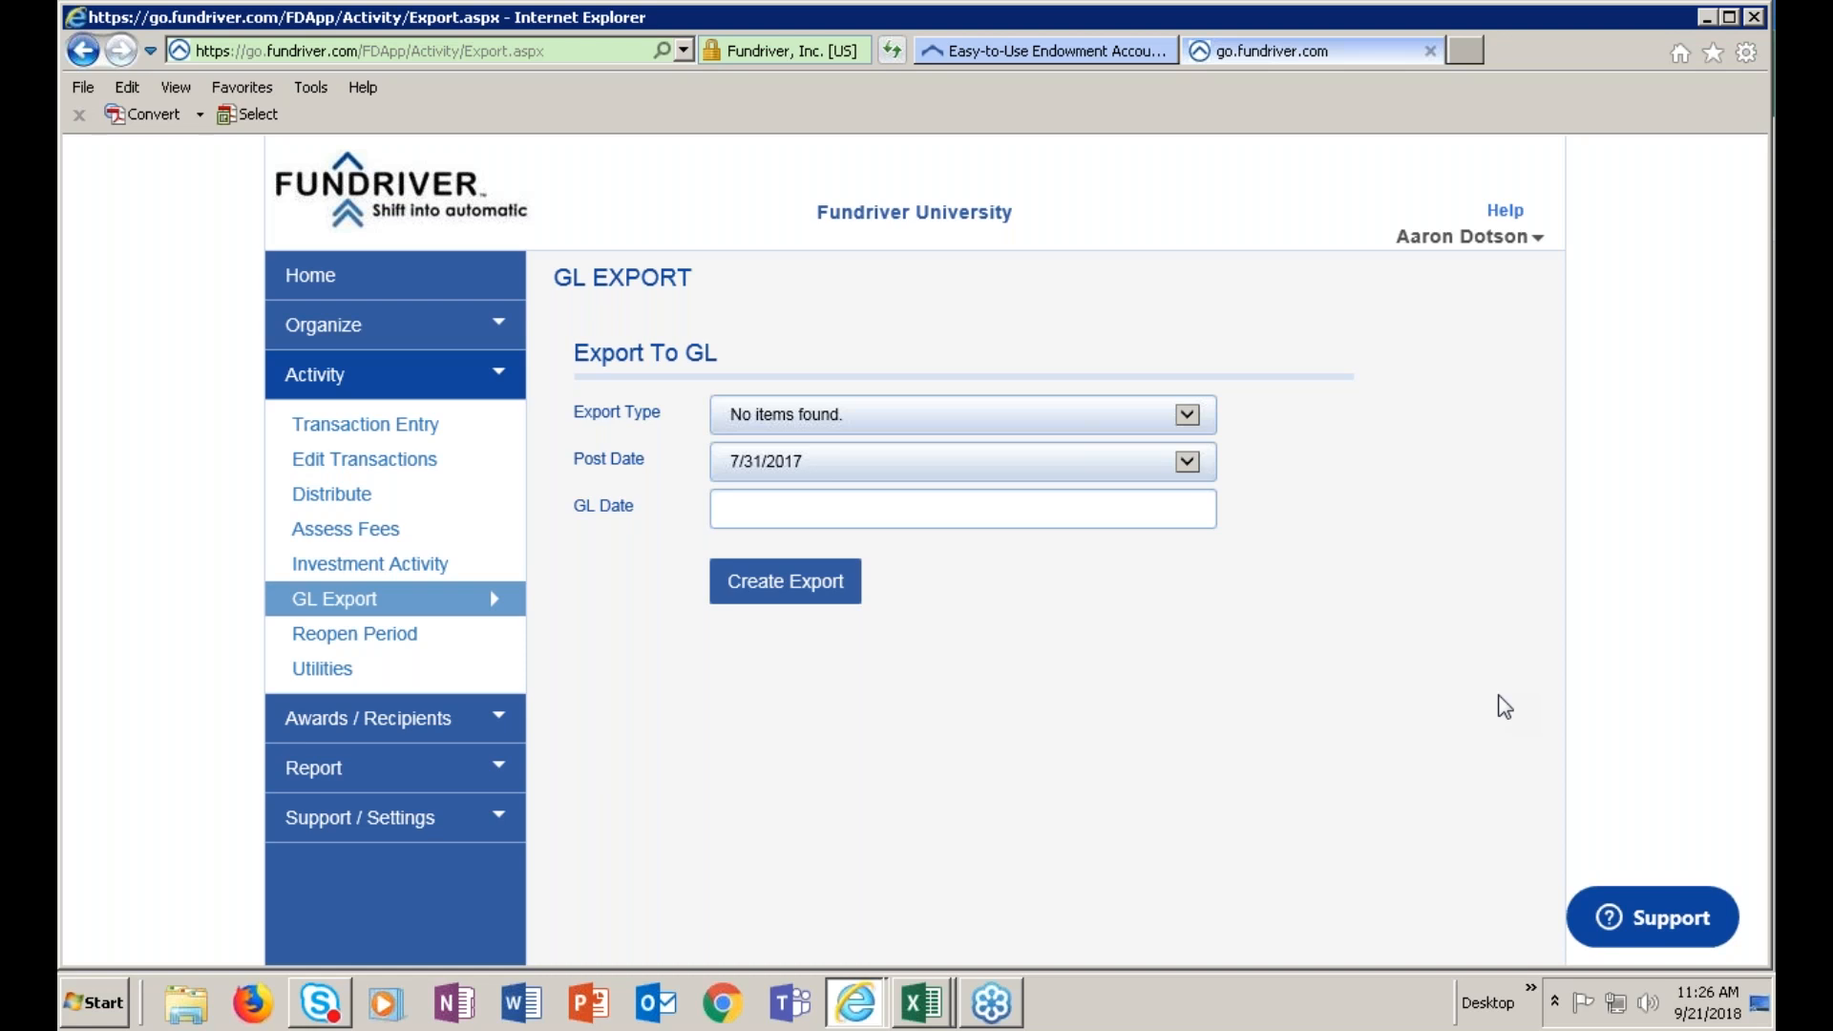
click(306, 274)
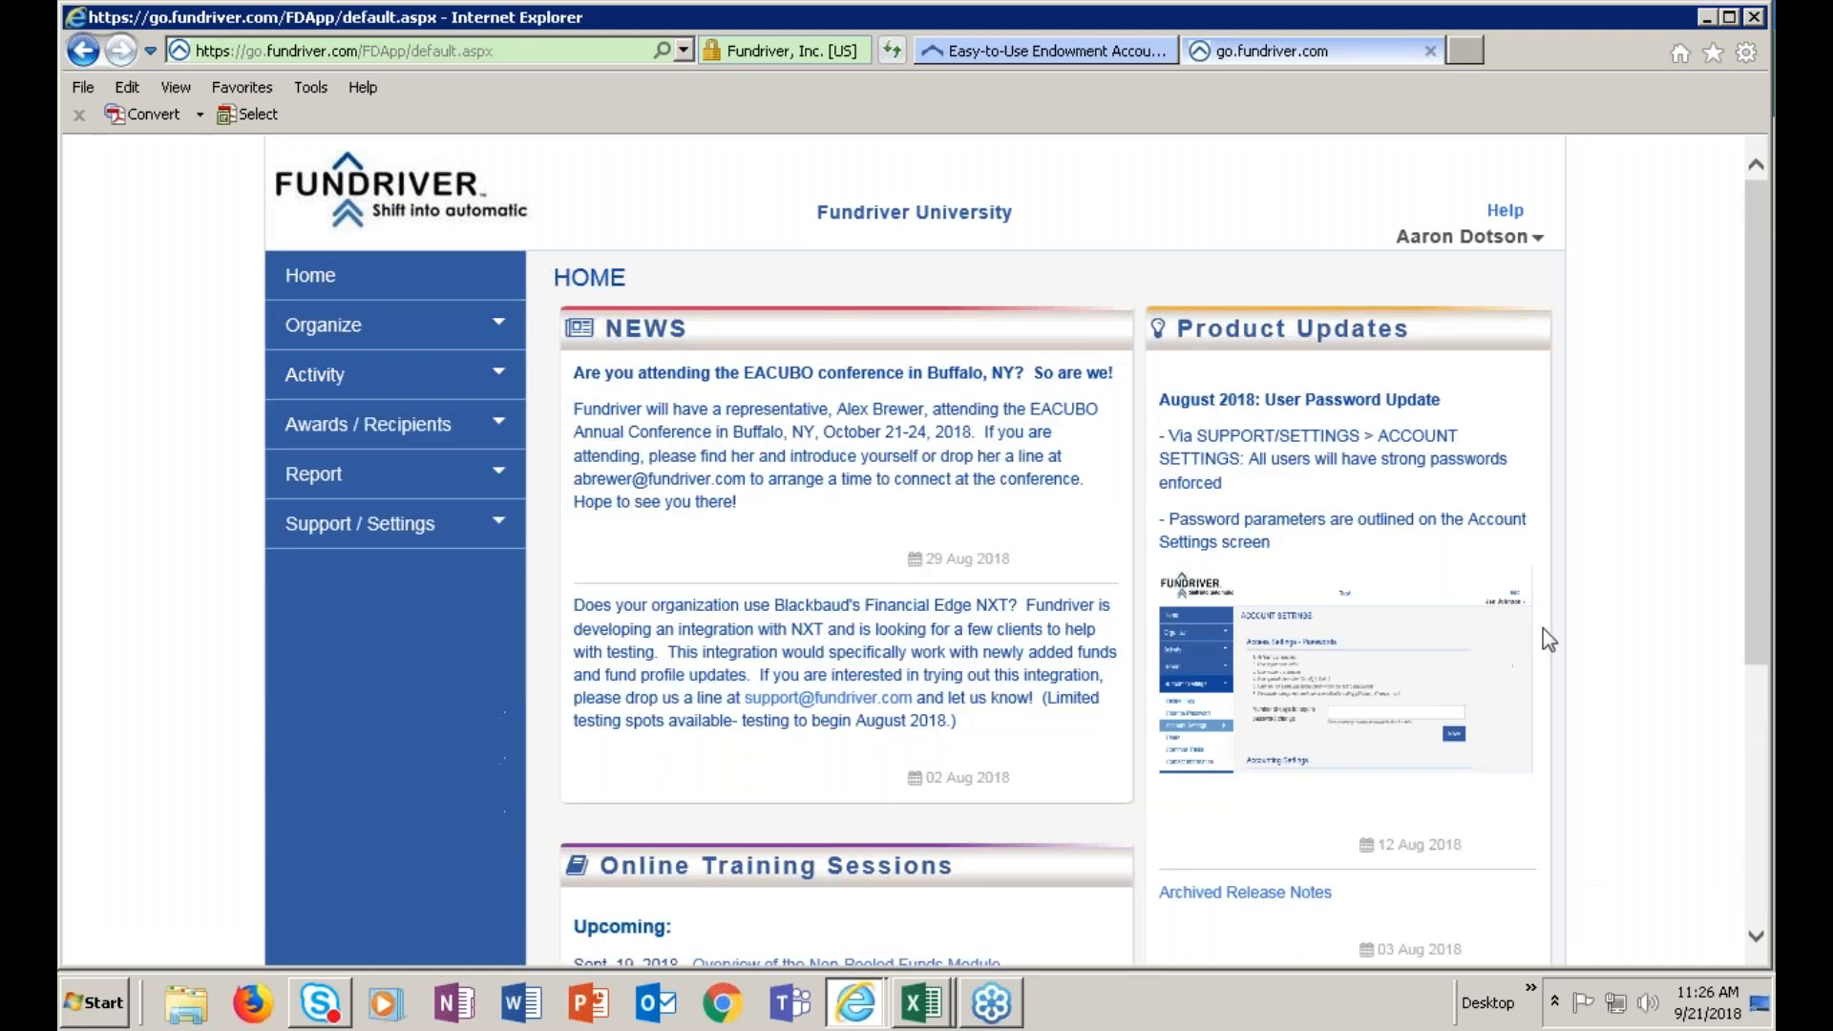
scroll(1578, 629, down, 5)
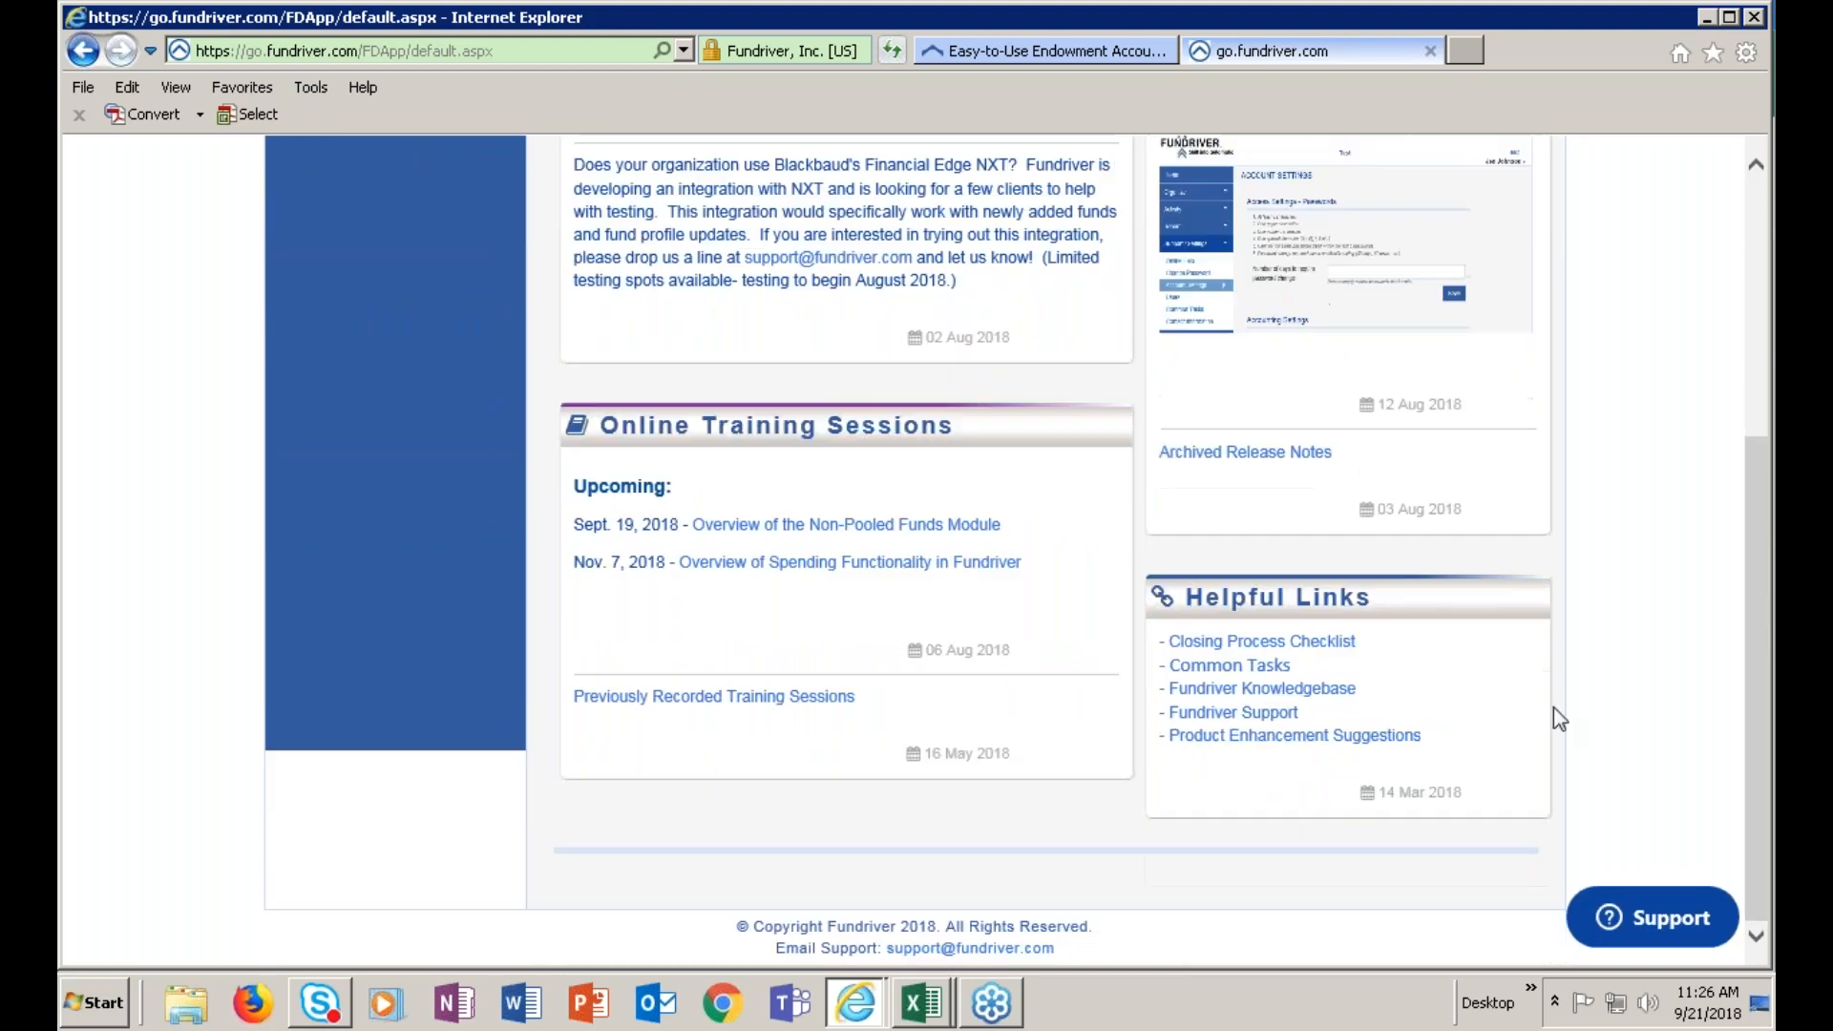
click(1322, 646)
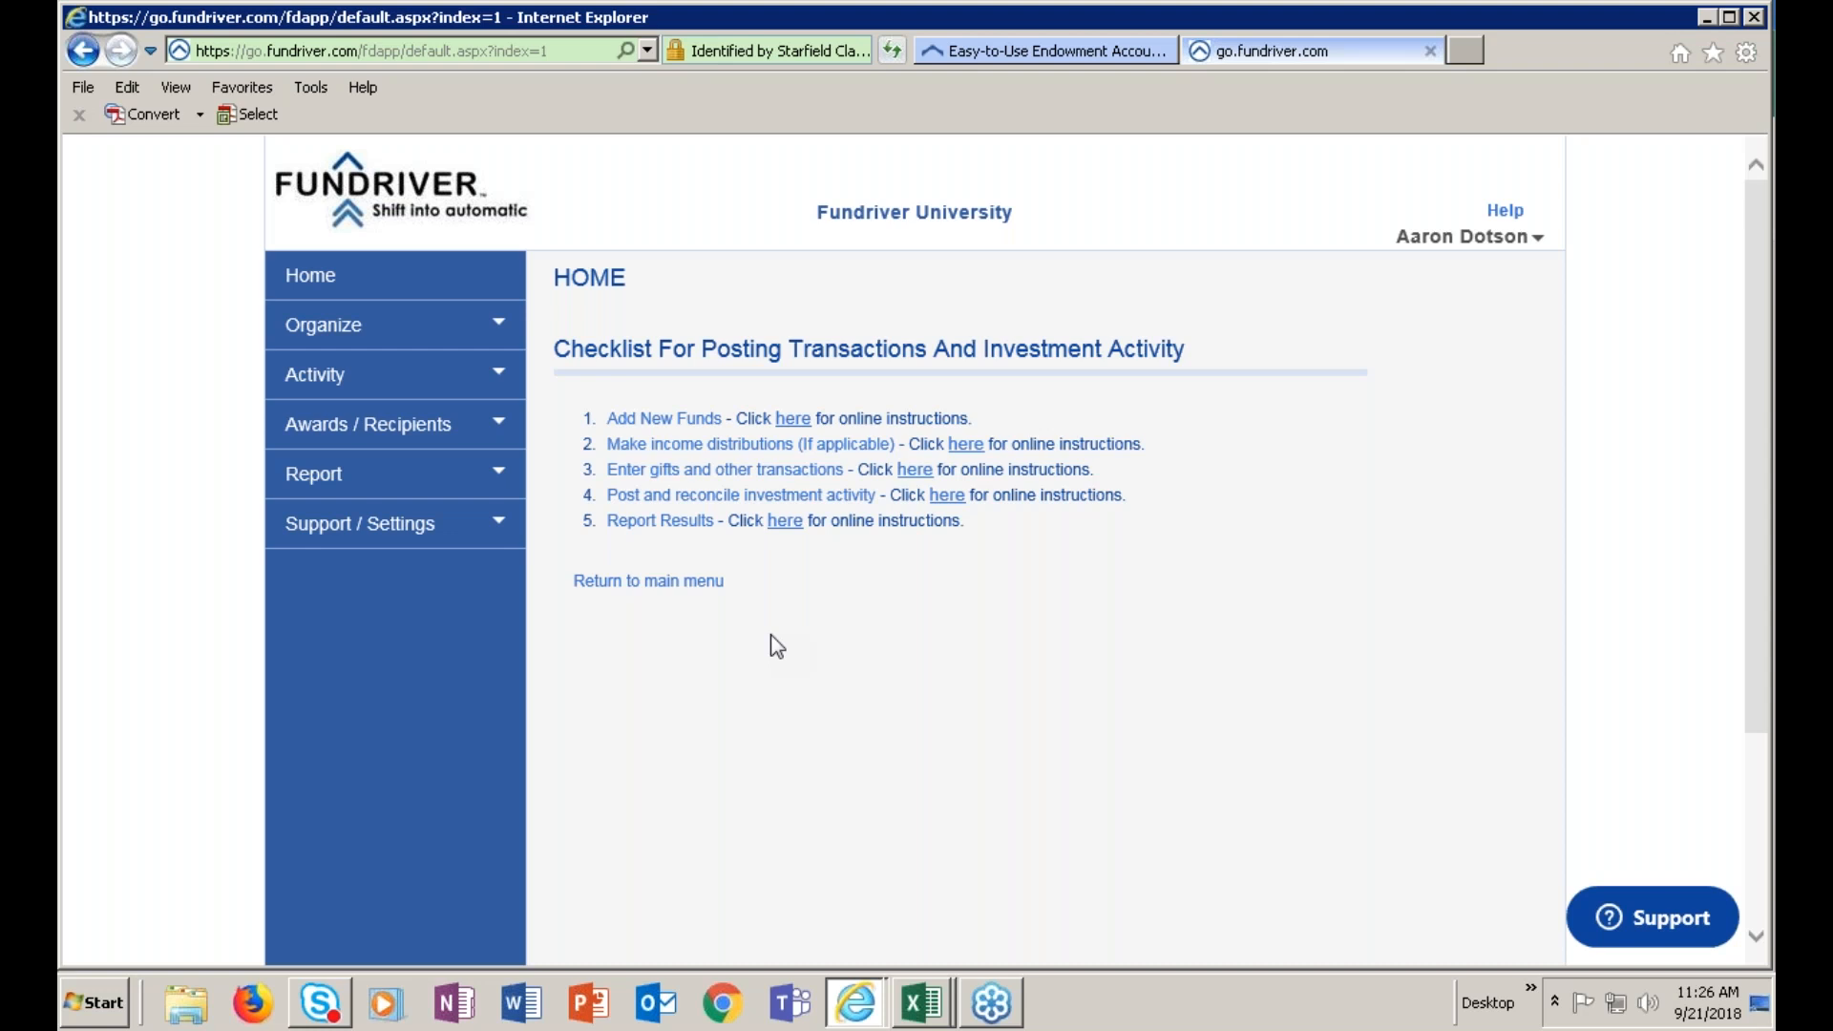
Look through the award entry form with its award types, the Recipients form and the award import instructions
click(321, 441)
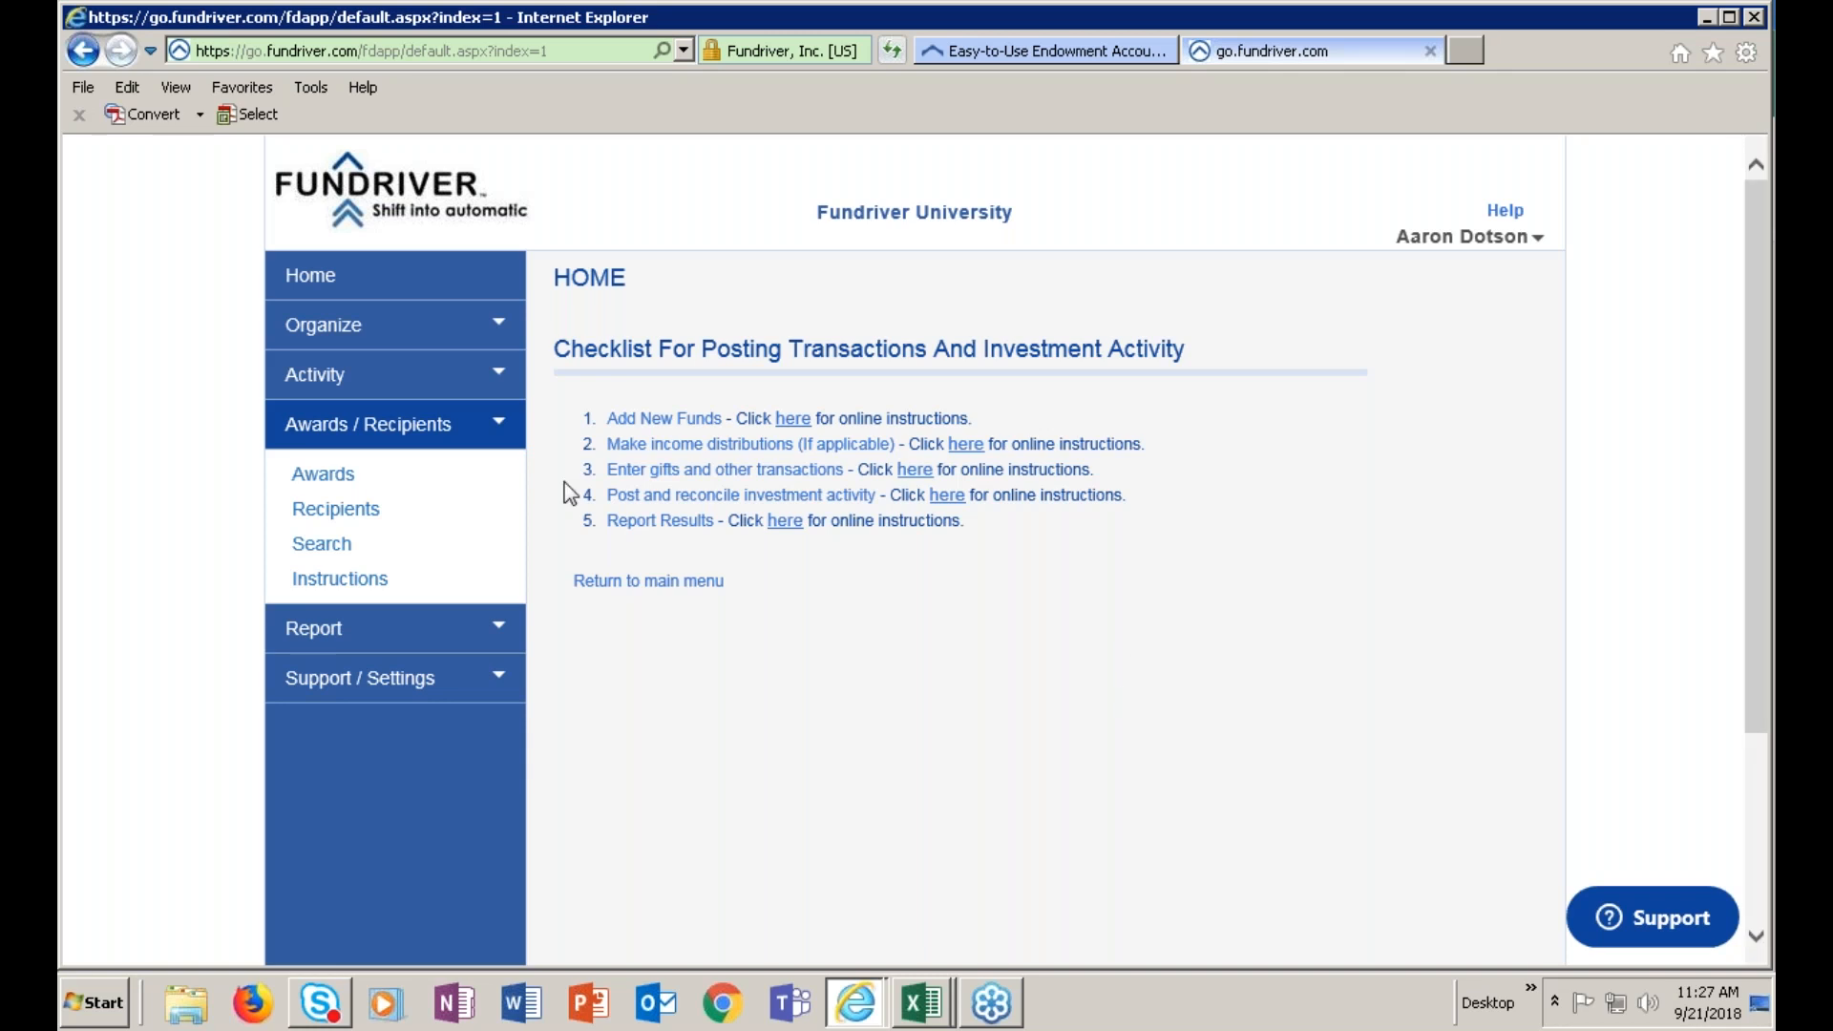
click(352, 488)
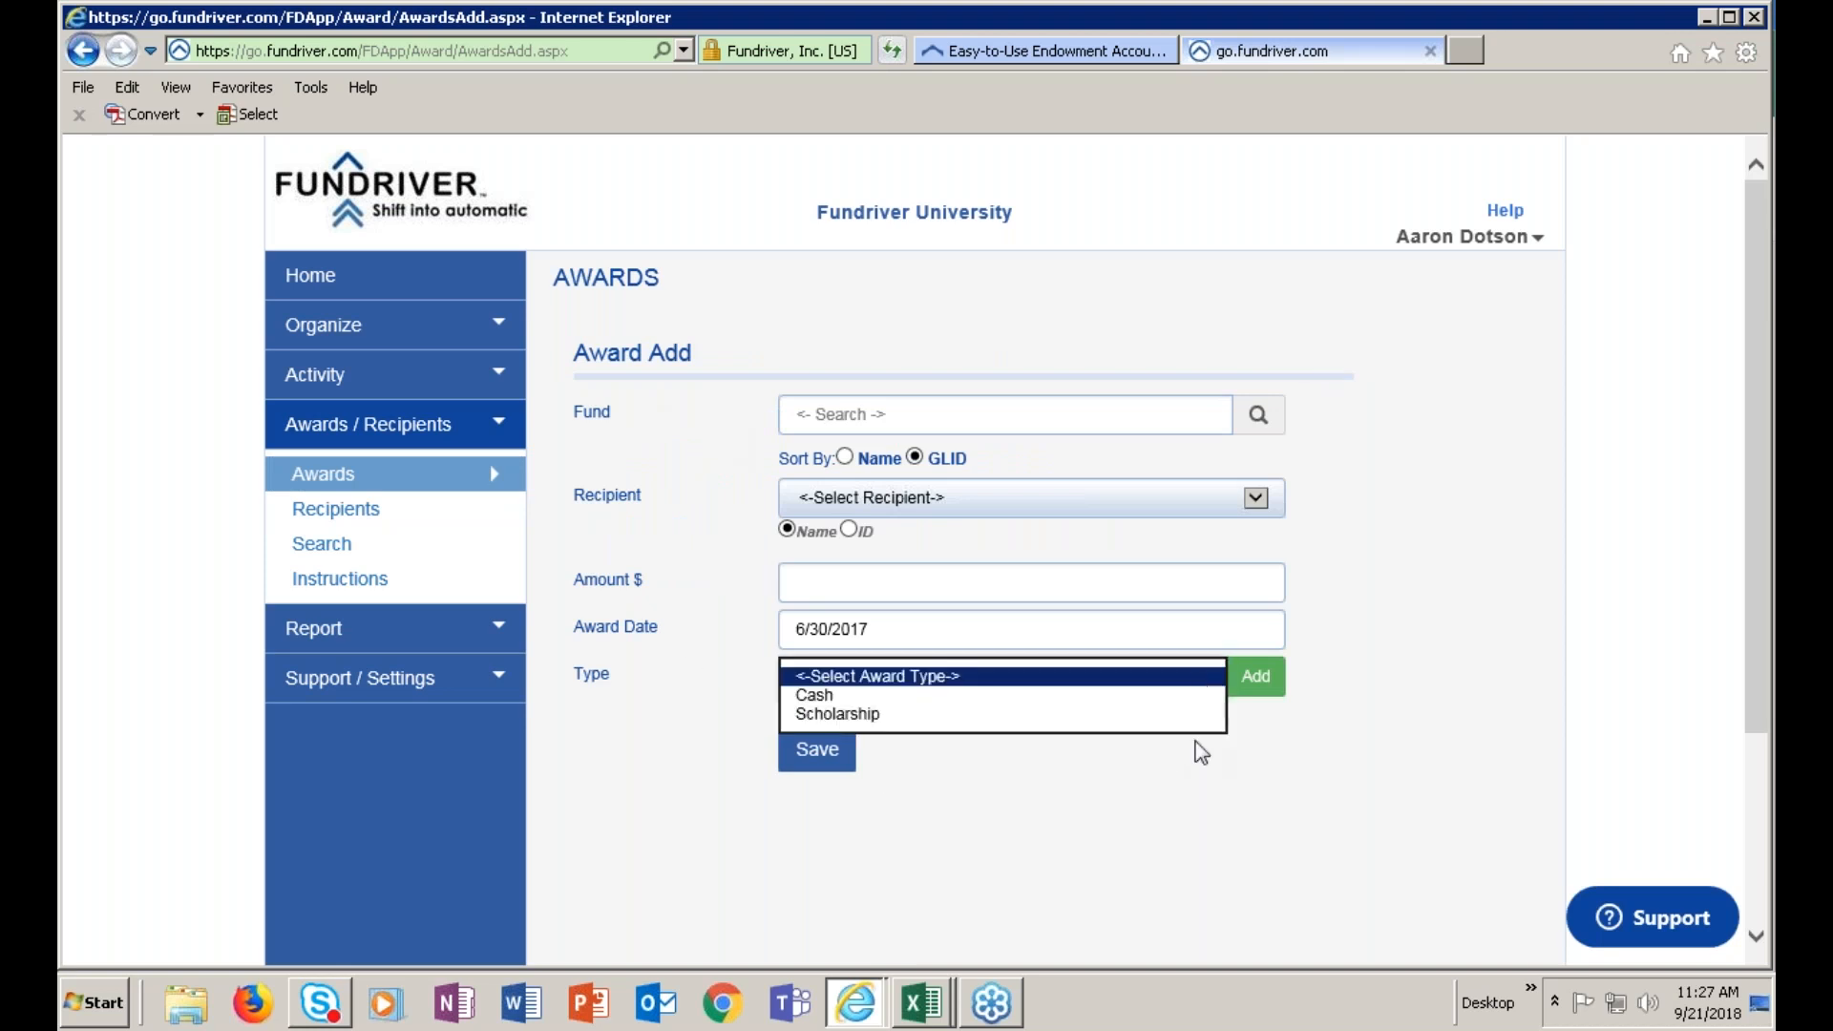
click(1199, 684)
click(360, 516)
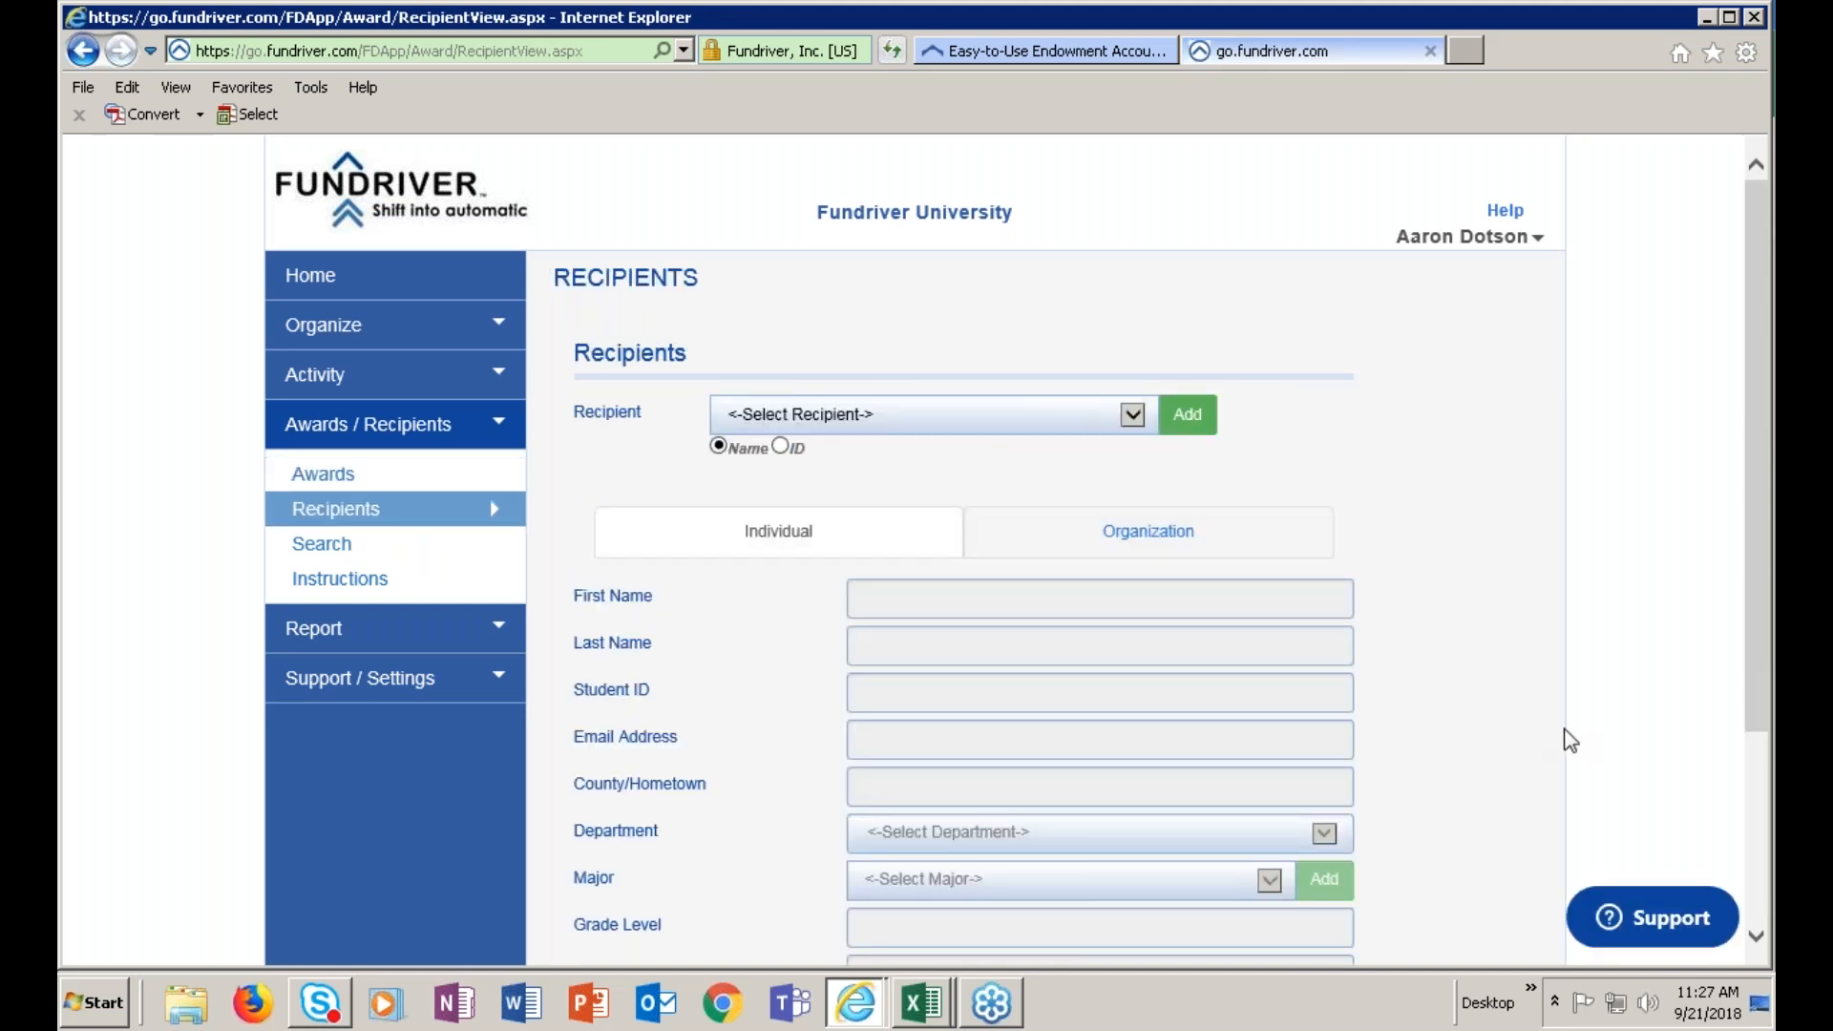
click(366, 592)
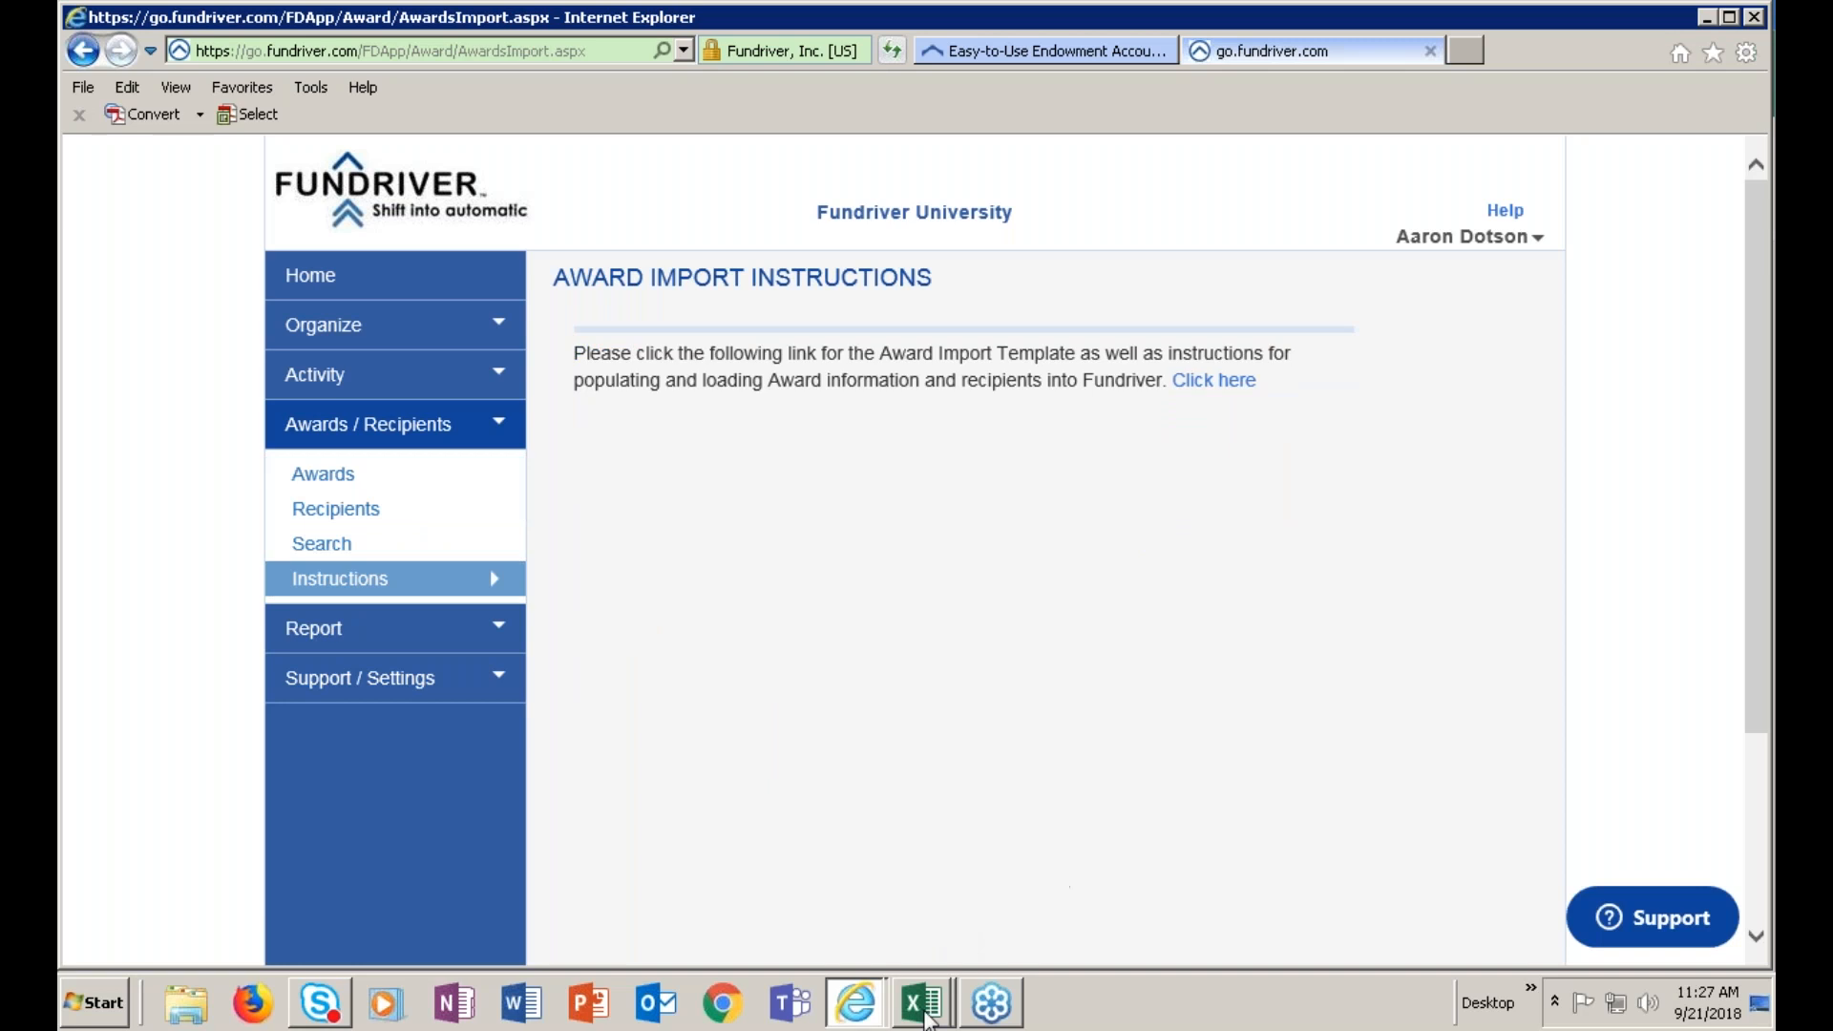
Switch to Excel, examine the column headings from Last Name to Award Type in Copy of AwardsImportTemplate2, and close both open workbooks
click(926, 1018)
click(886, 919)
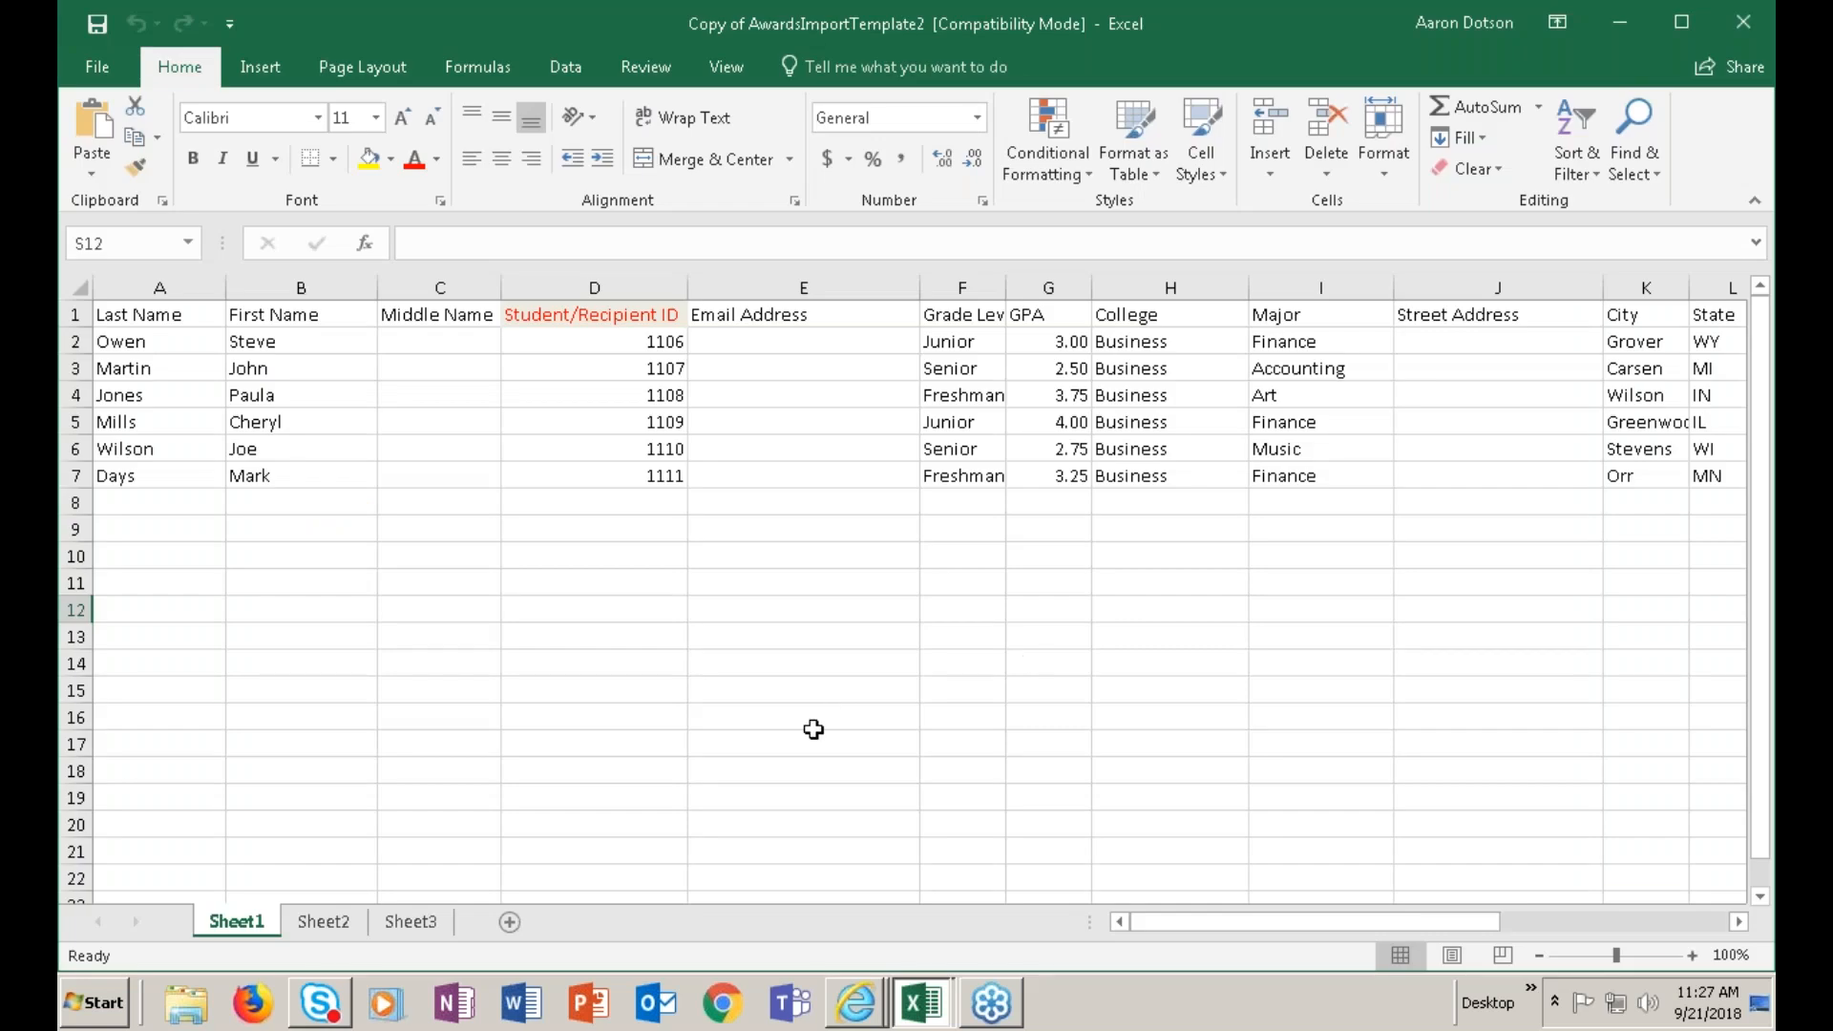
click(168, 321)
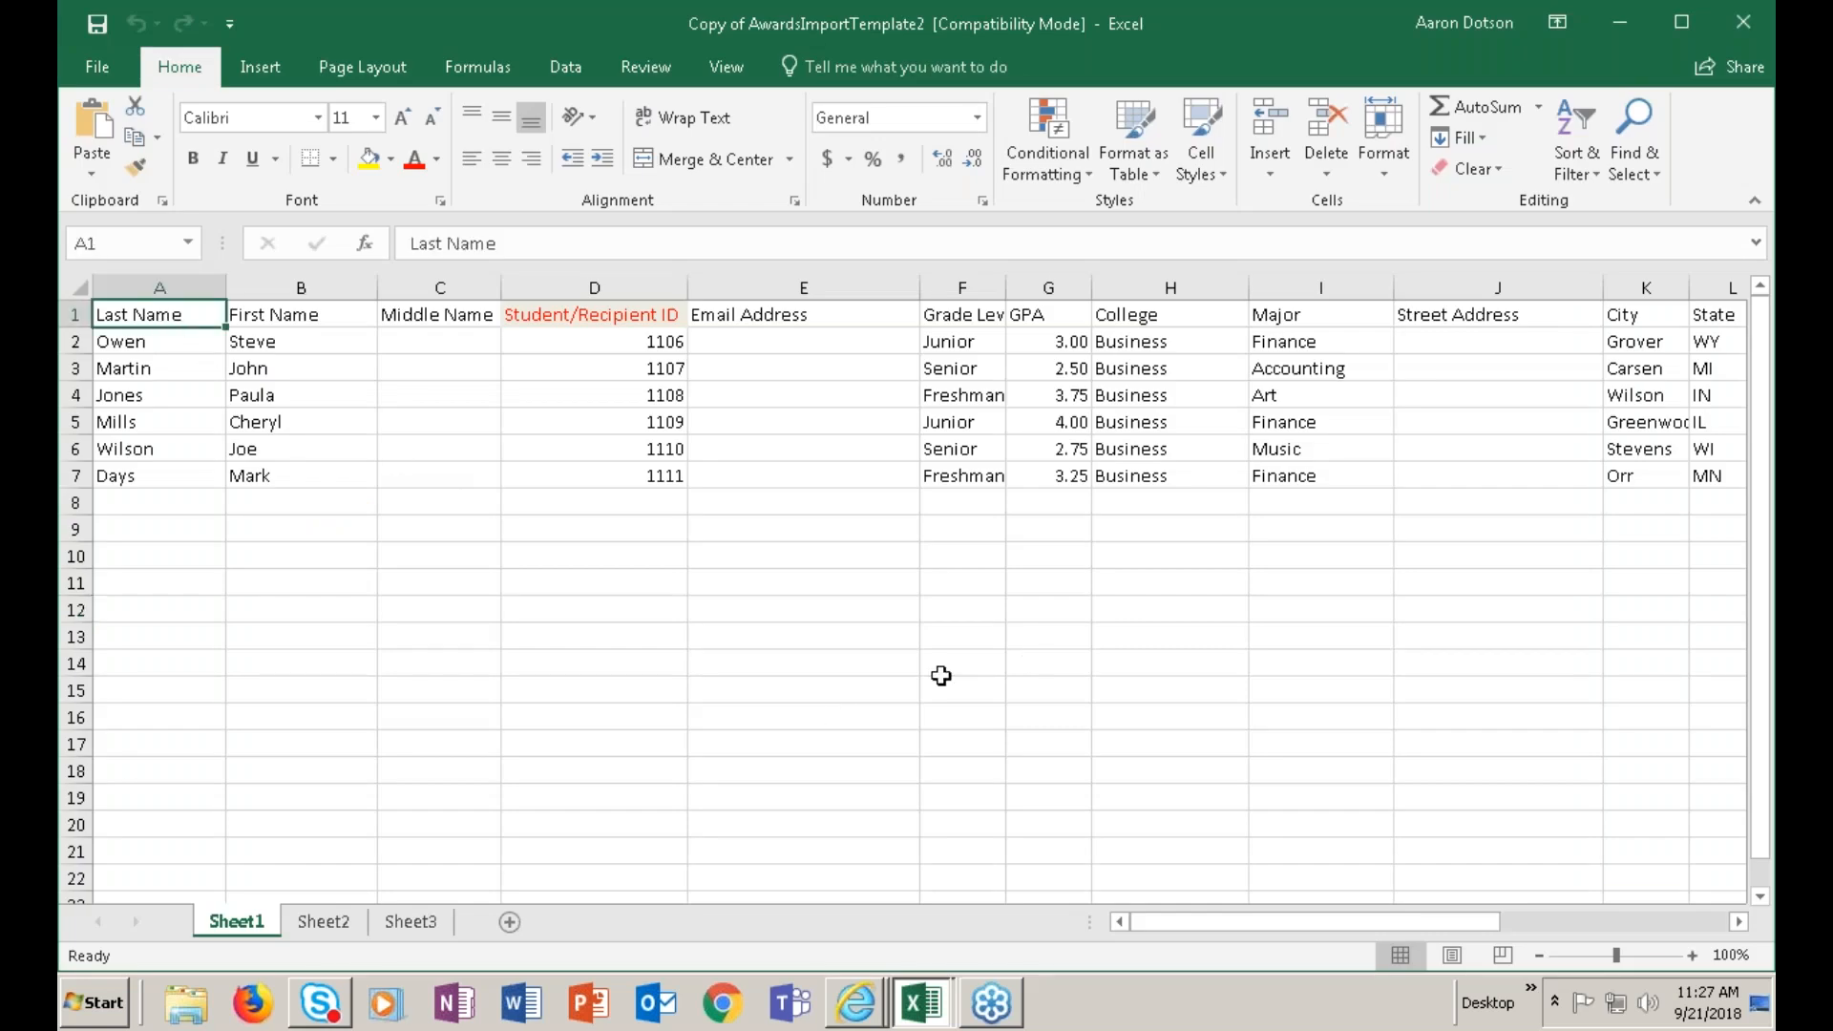
key(Tab)
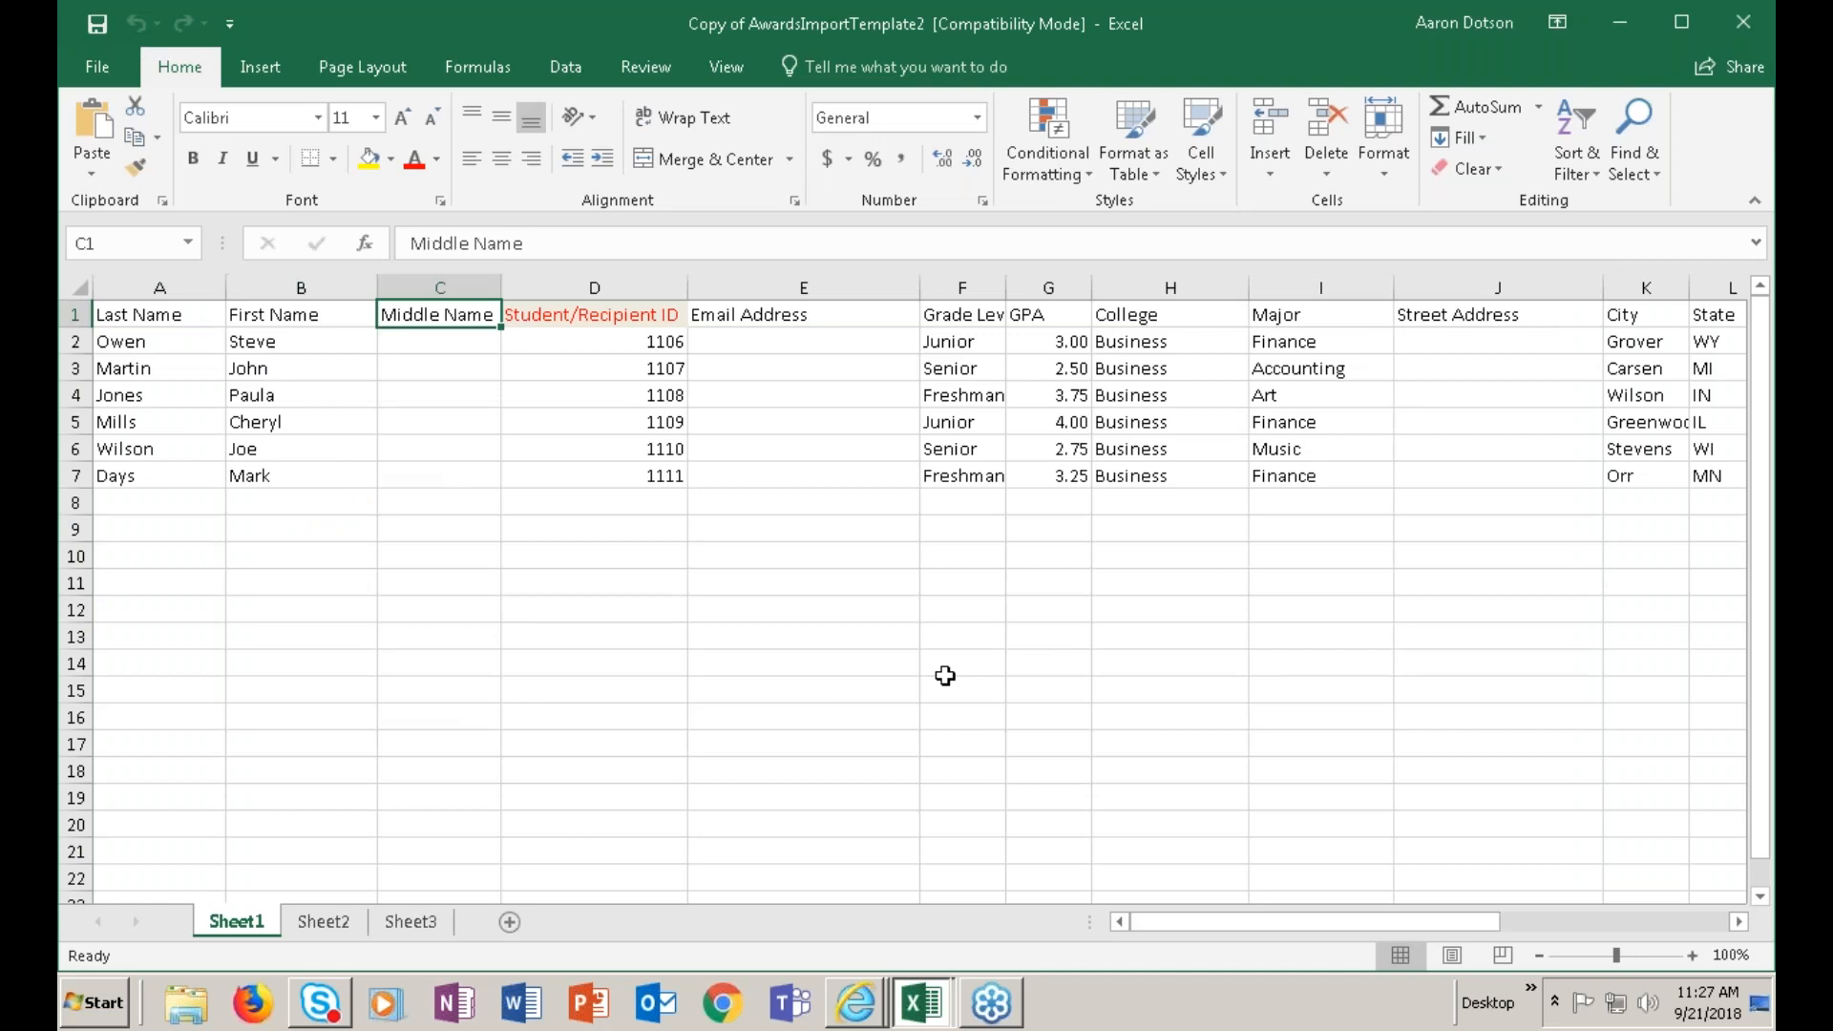
key(Tab)
key(Tab)
key(Tab)
key(Tab)
key(Tab)
key(Tab)
key(Tab)
key(Tab)
key(Tab)
key(Tab)
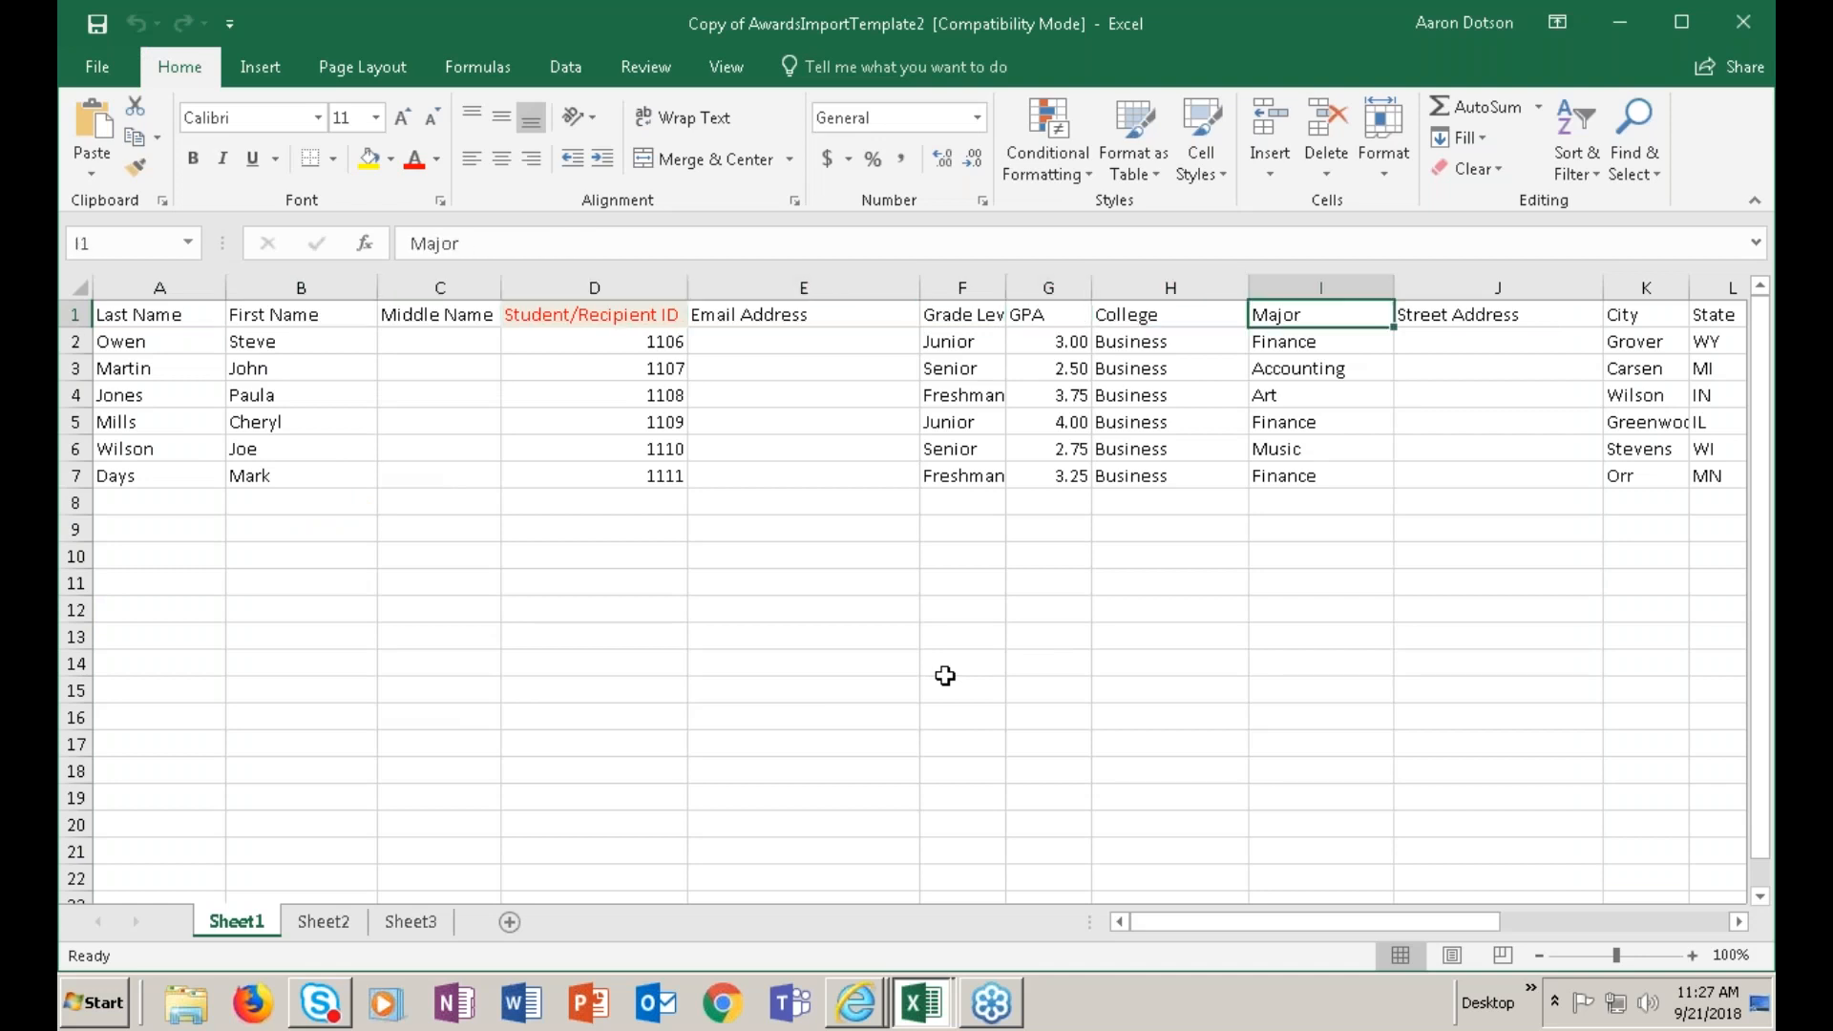
key(Tab)
key(Tab)
key(Tab)
key(Tab)
key(Tab)
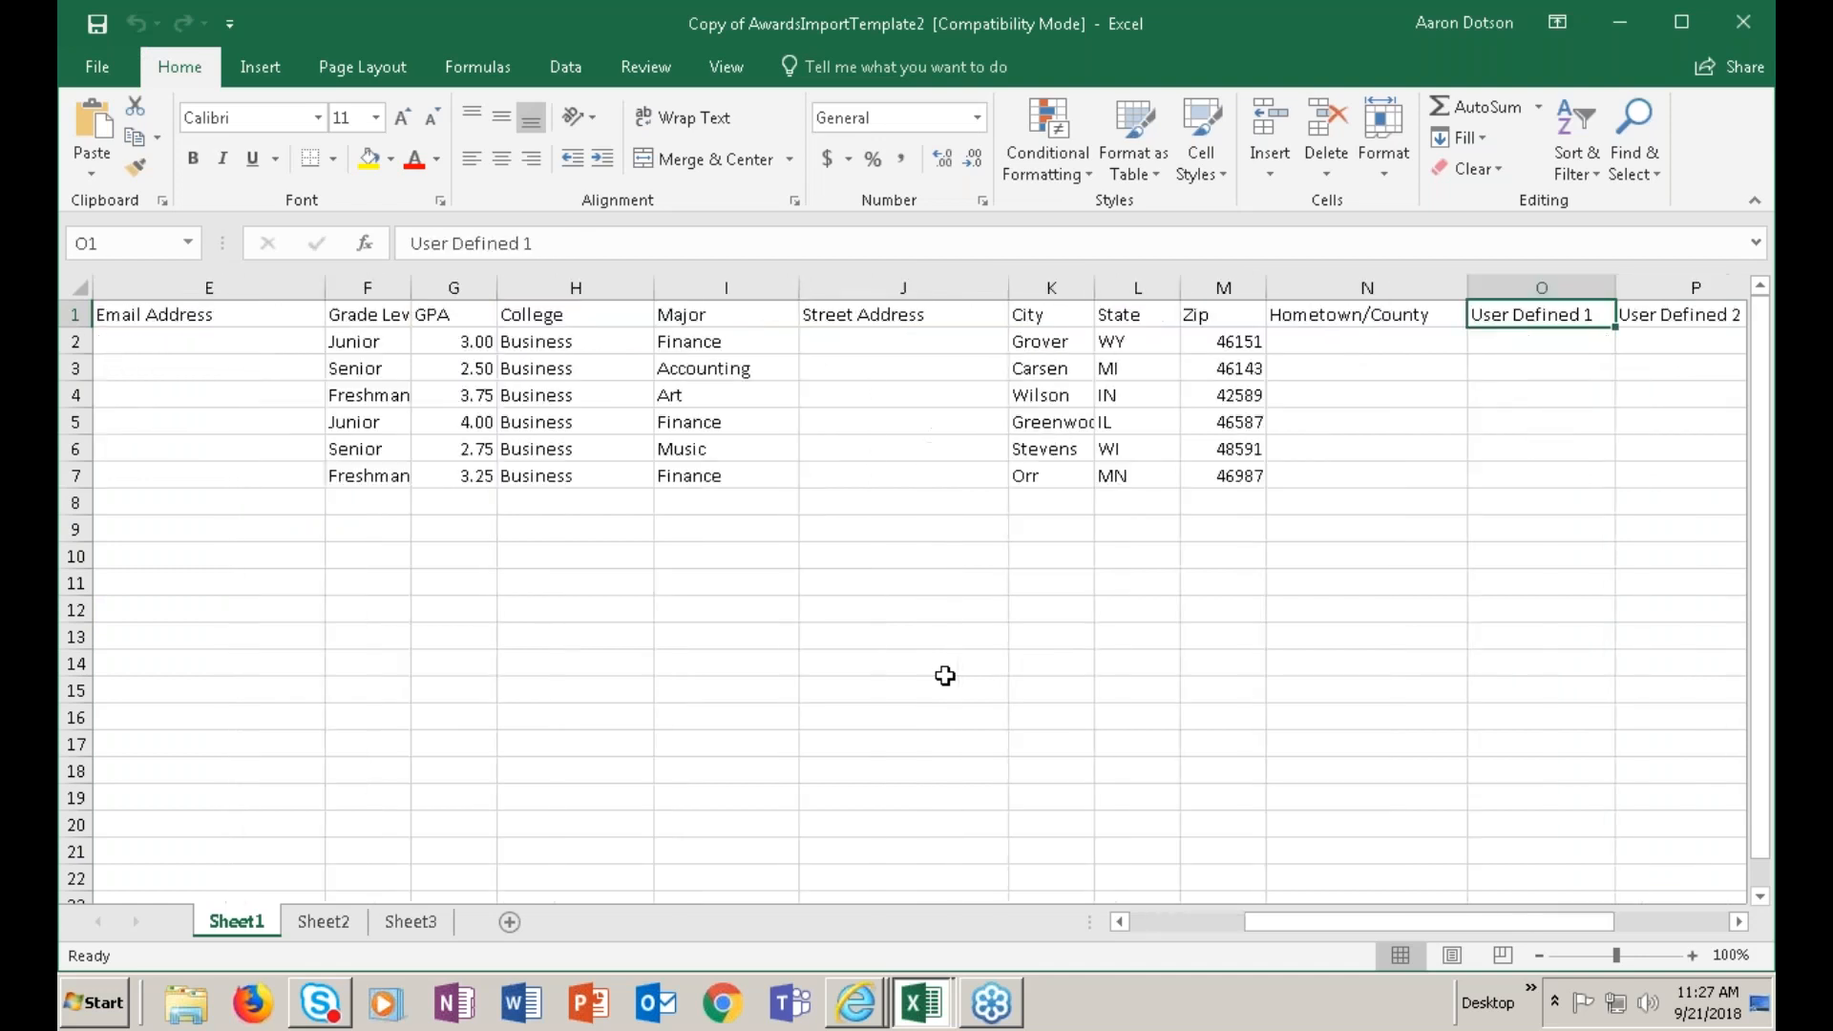
key(Tab)
key(Tab)
key(Tab)
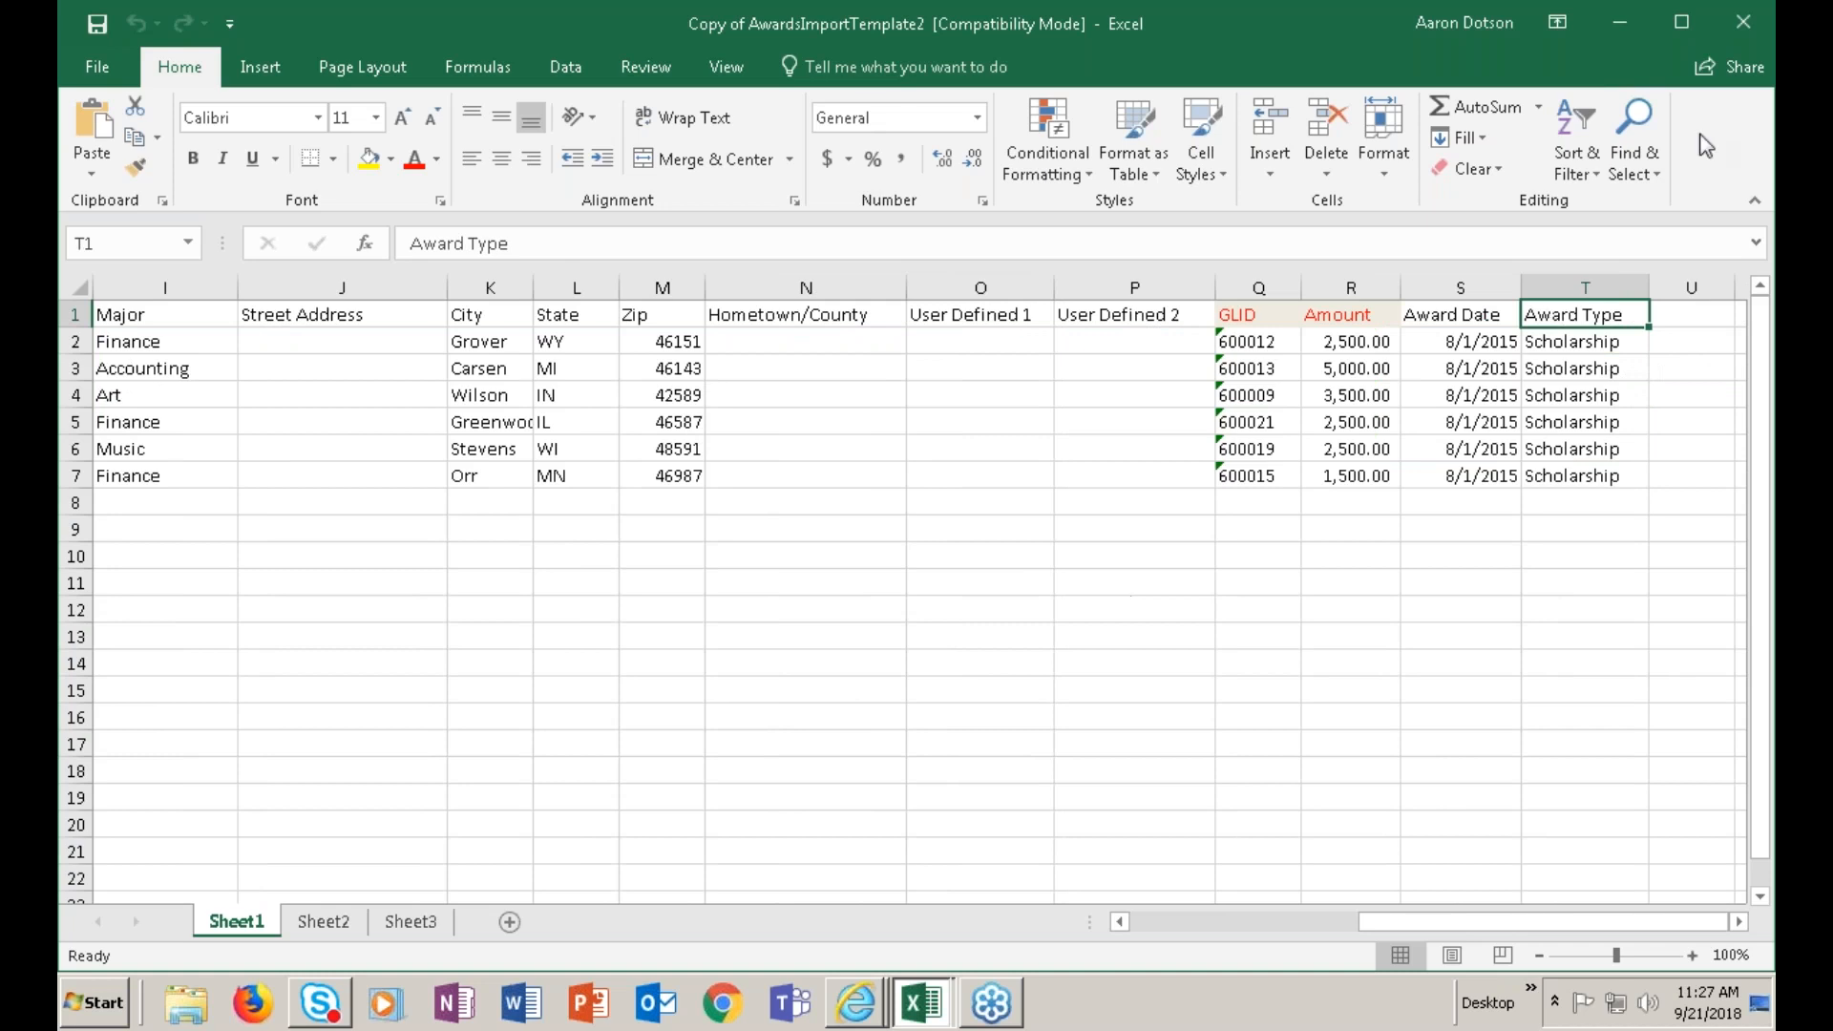
click(1744, 21)
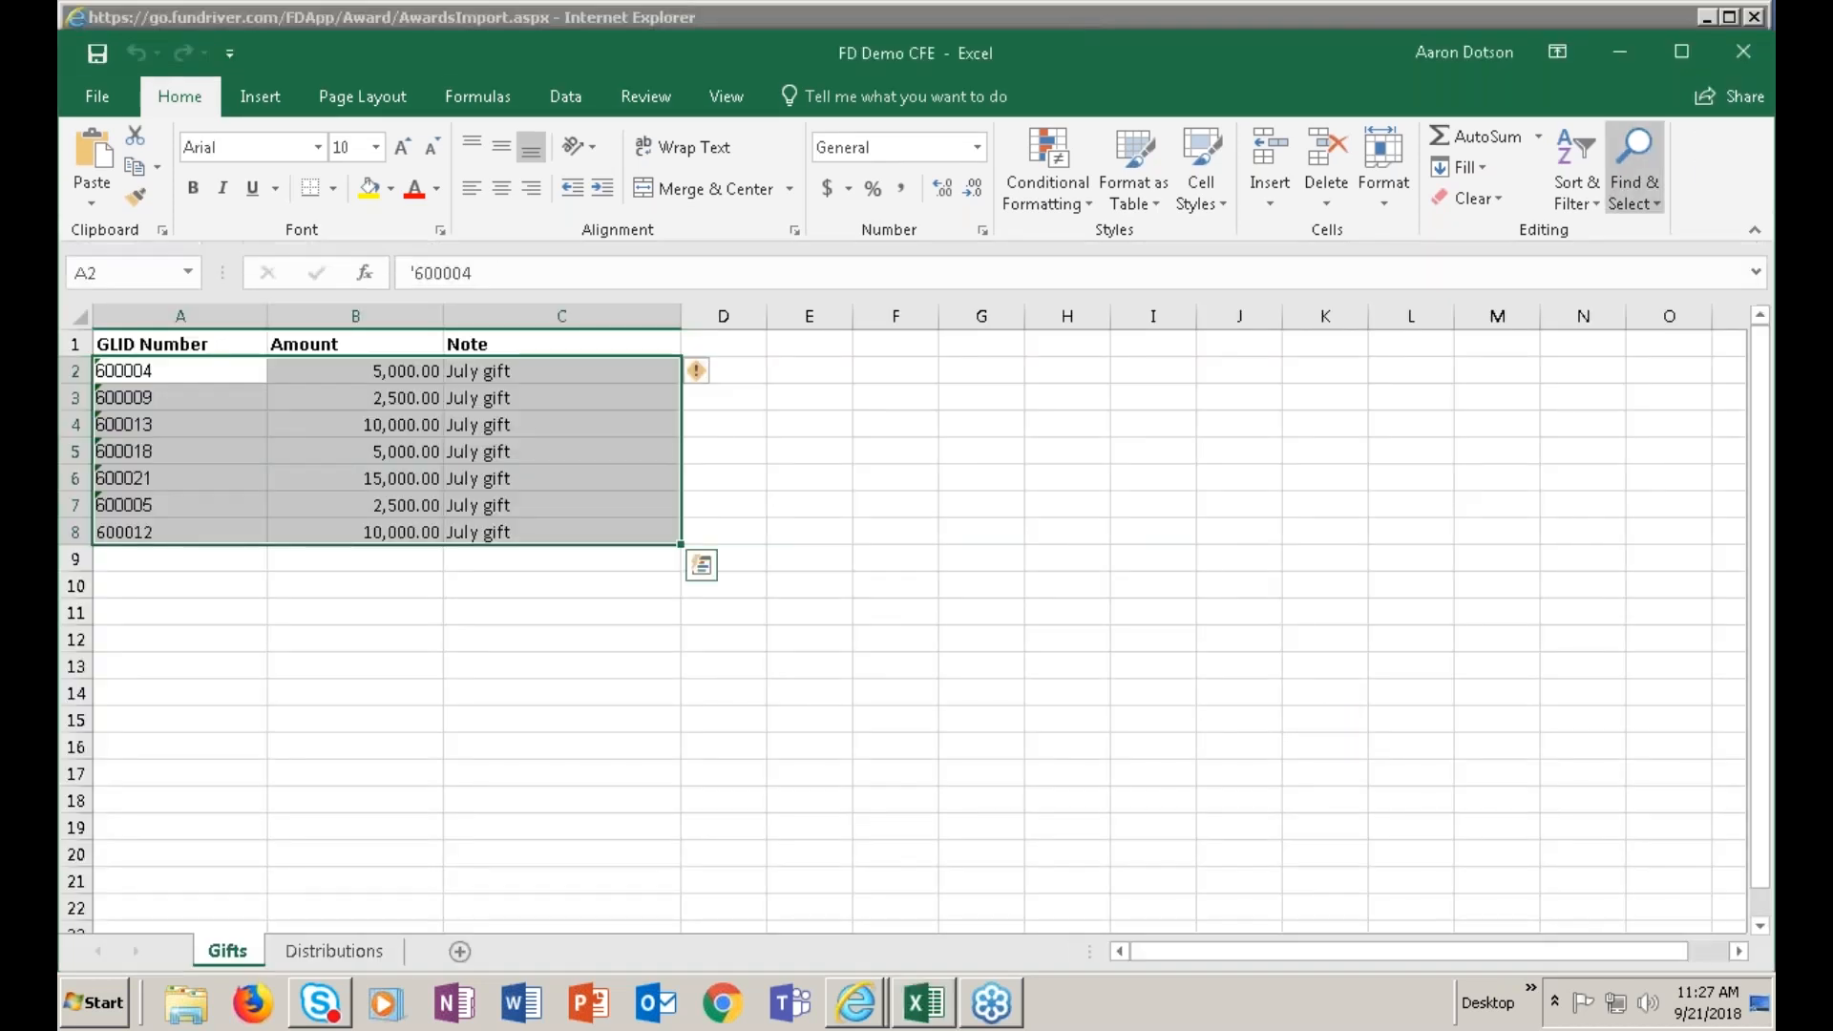
click(1743, 53)
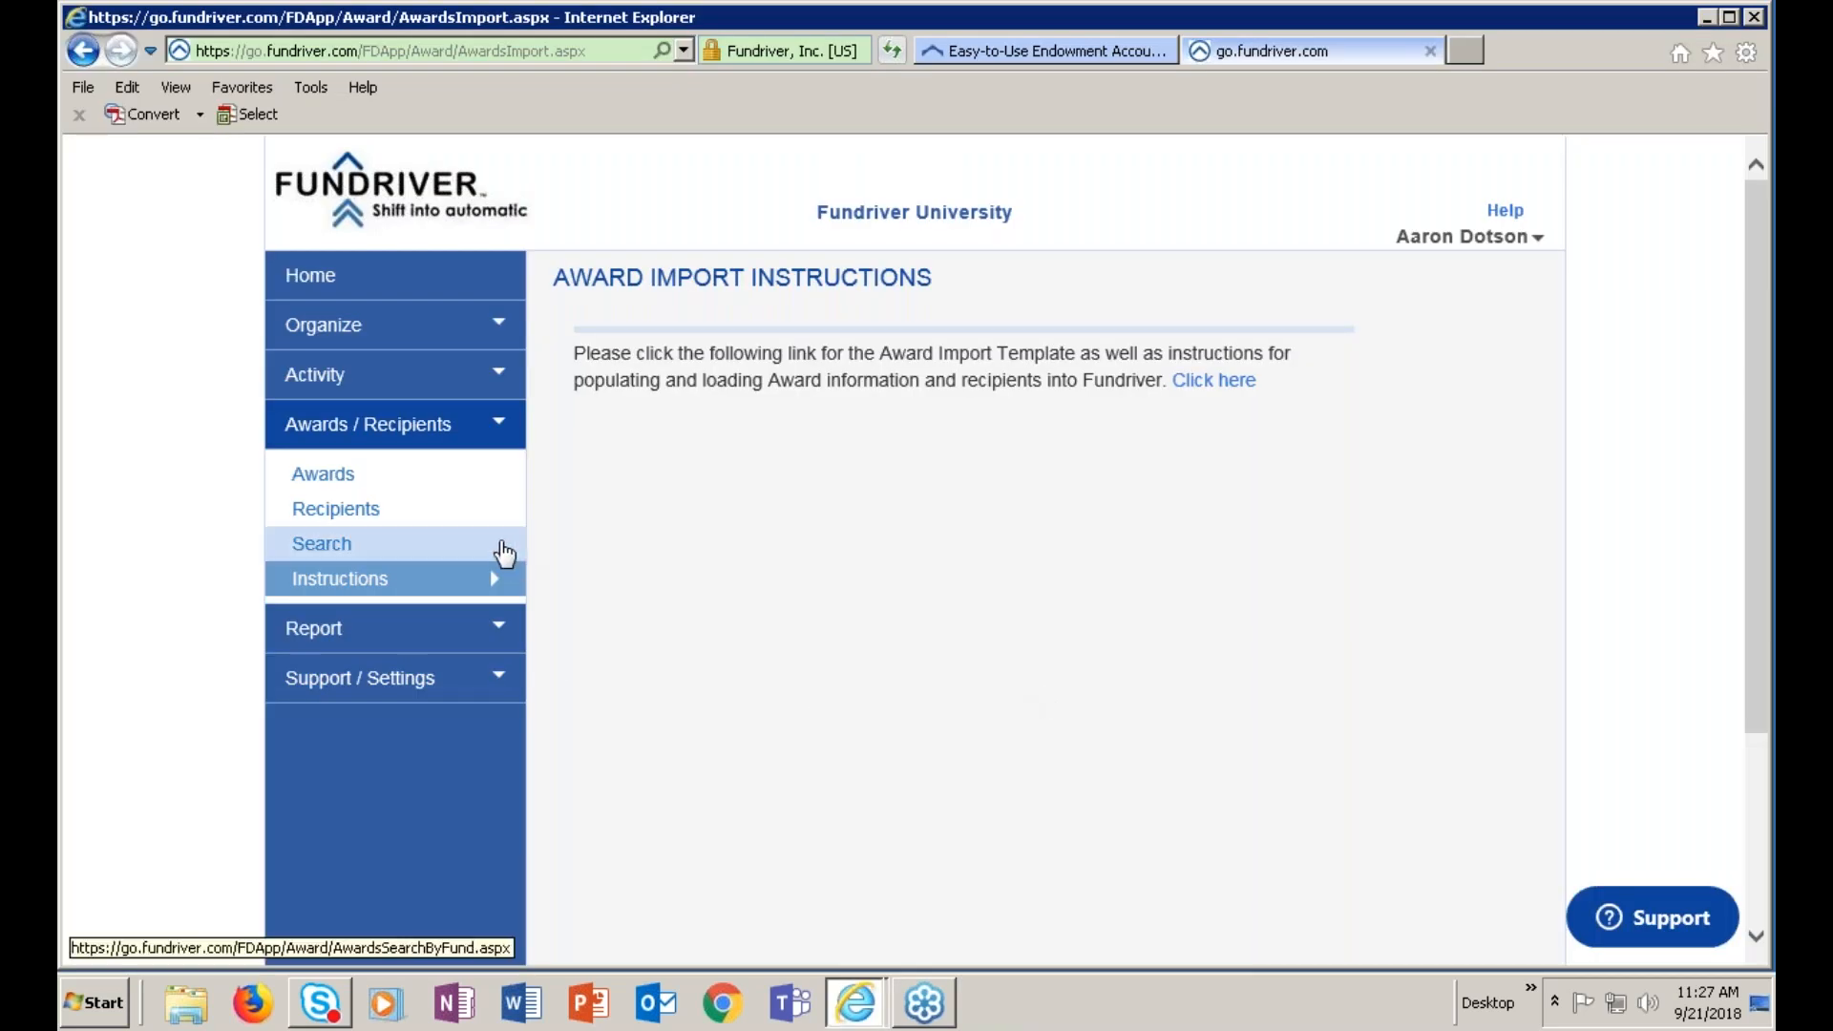
Open GL Import within Transaction Entry and view the available import types, including Awards Import
click(333, 382)
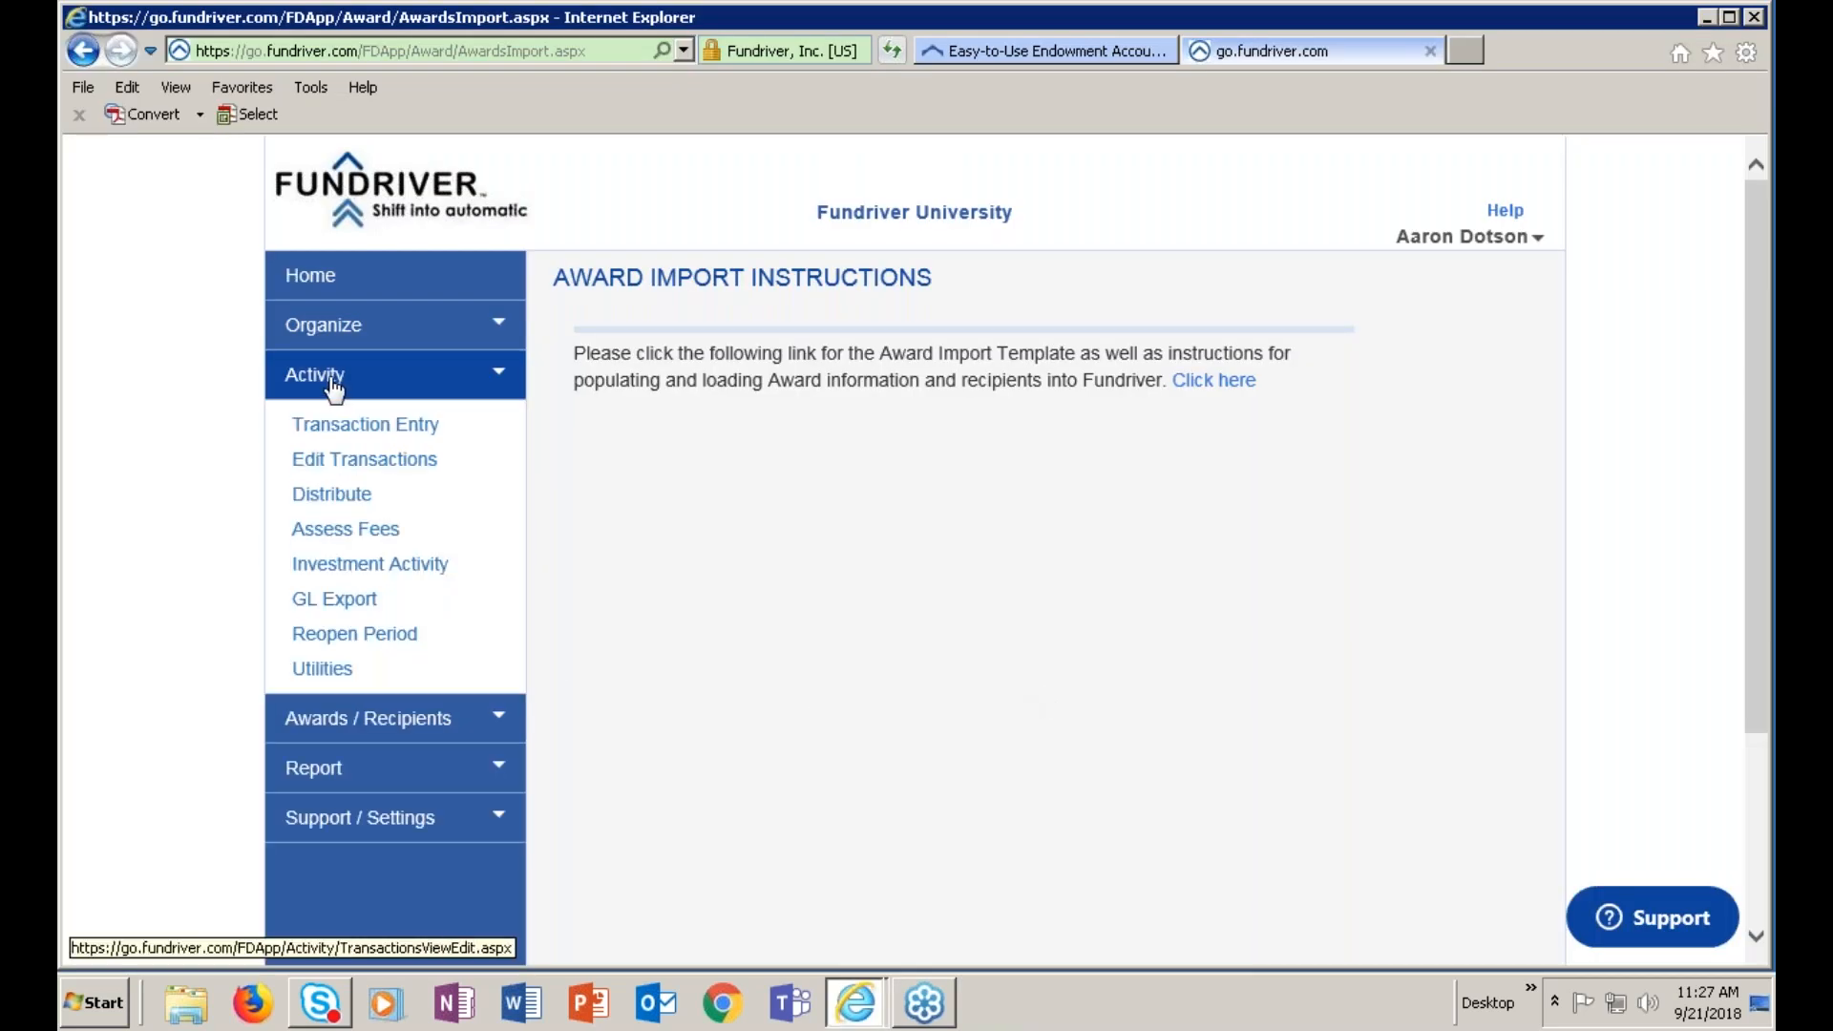
click(346, 429)
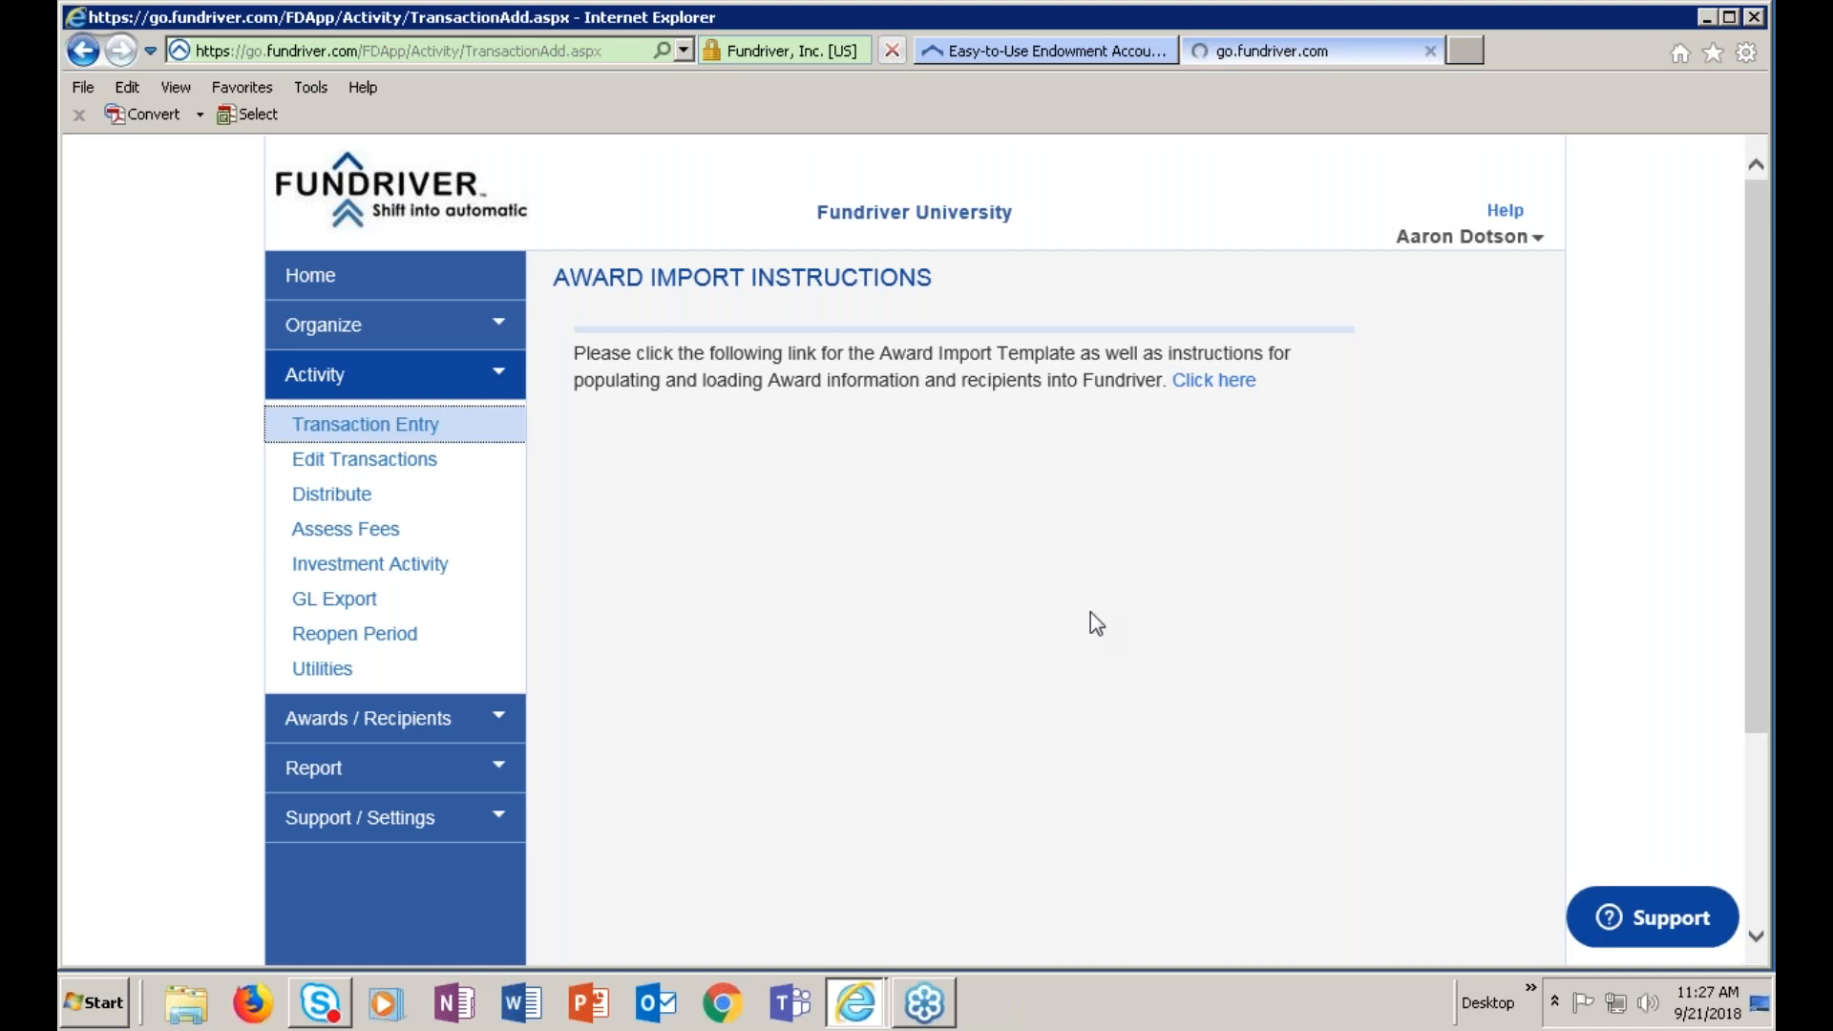
click(1003, 349)
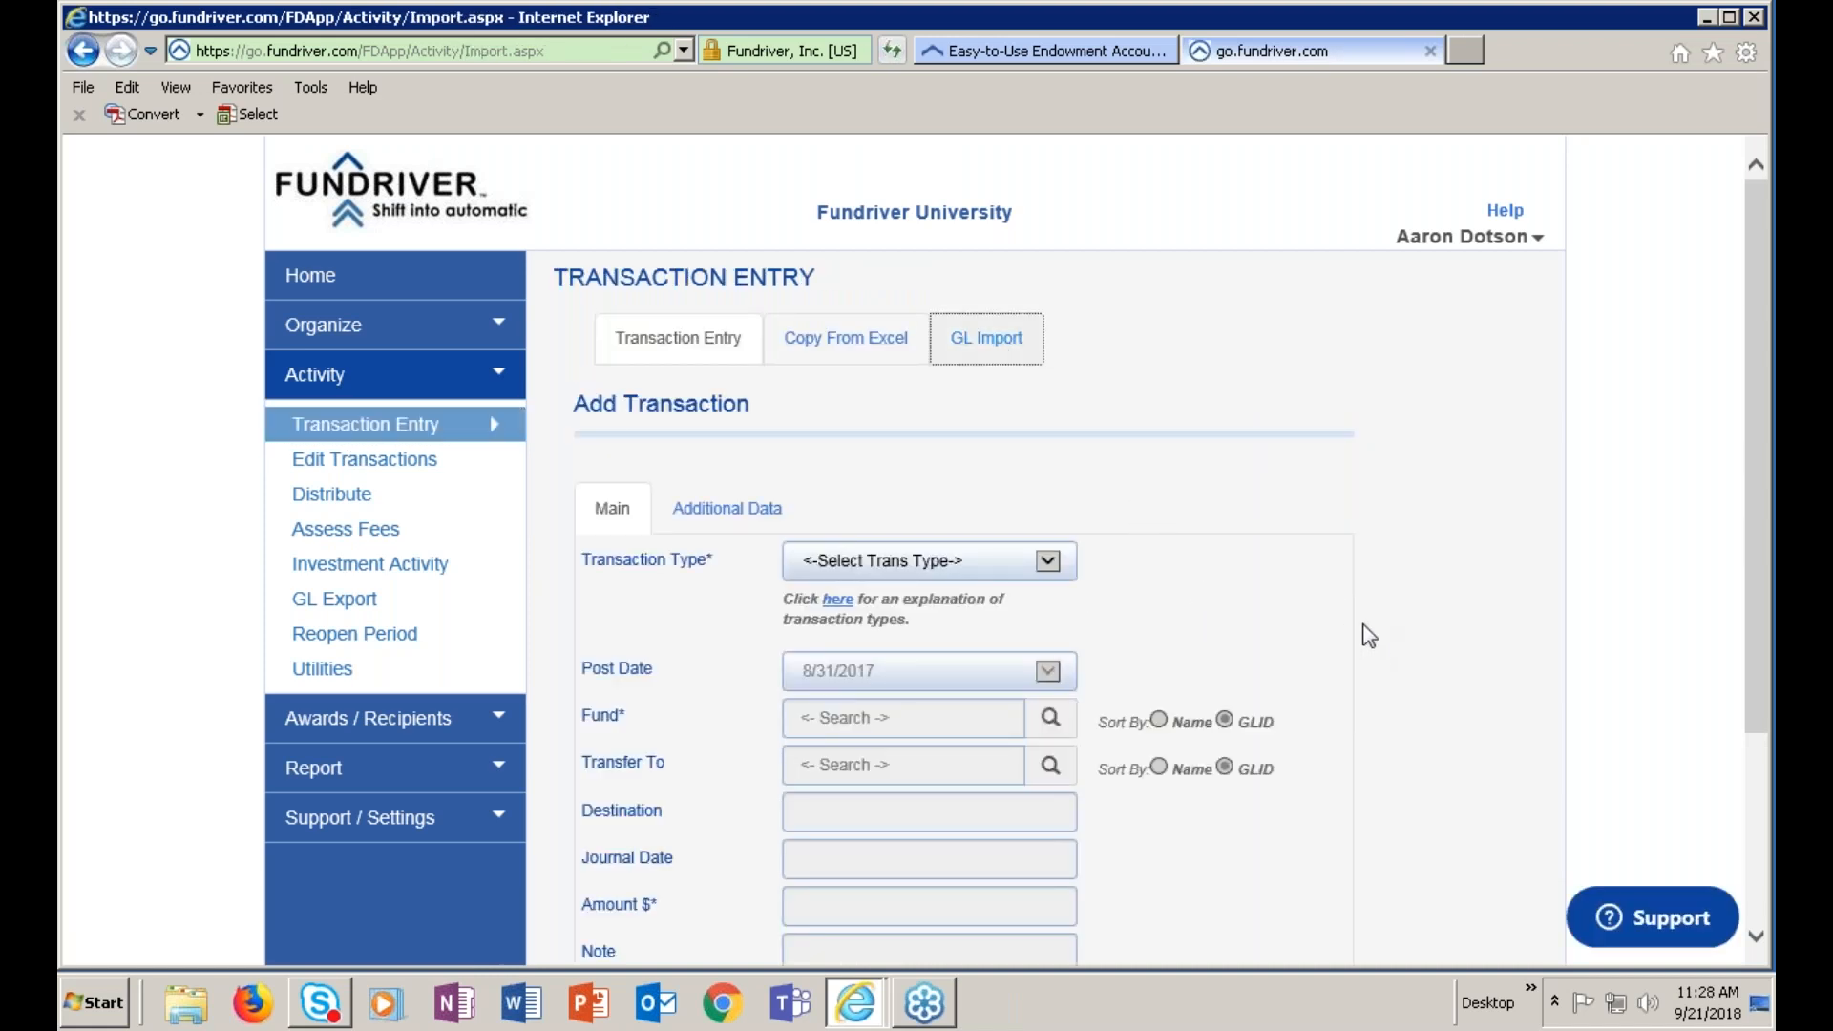
click(1055, 483)
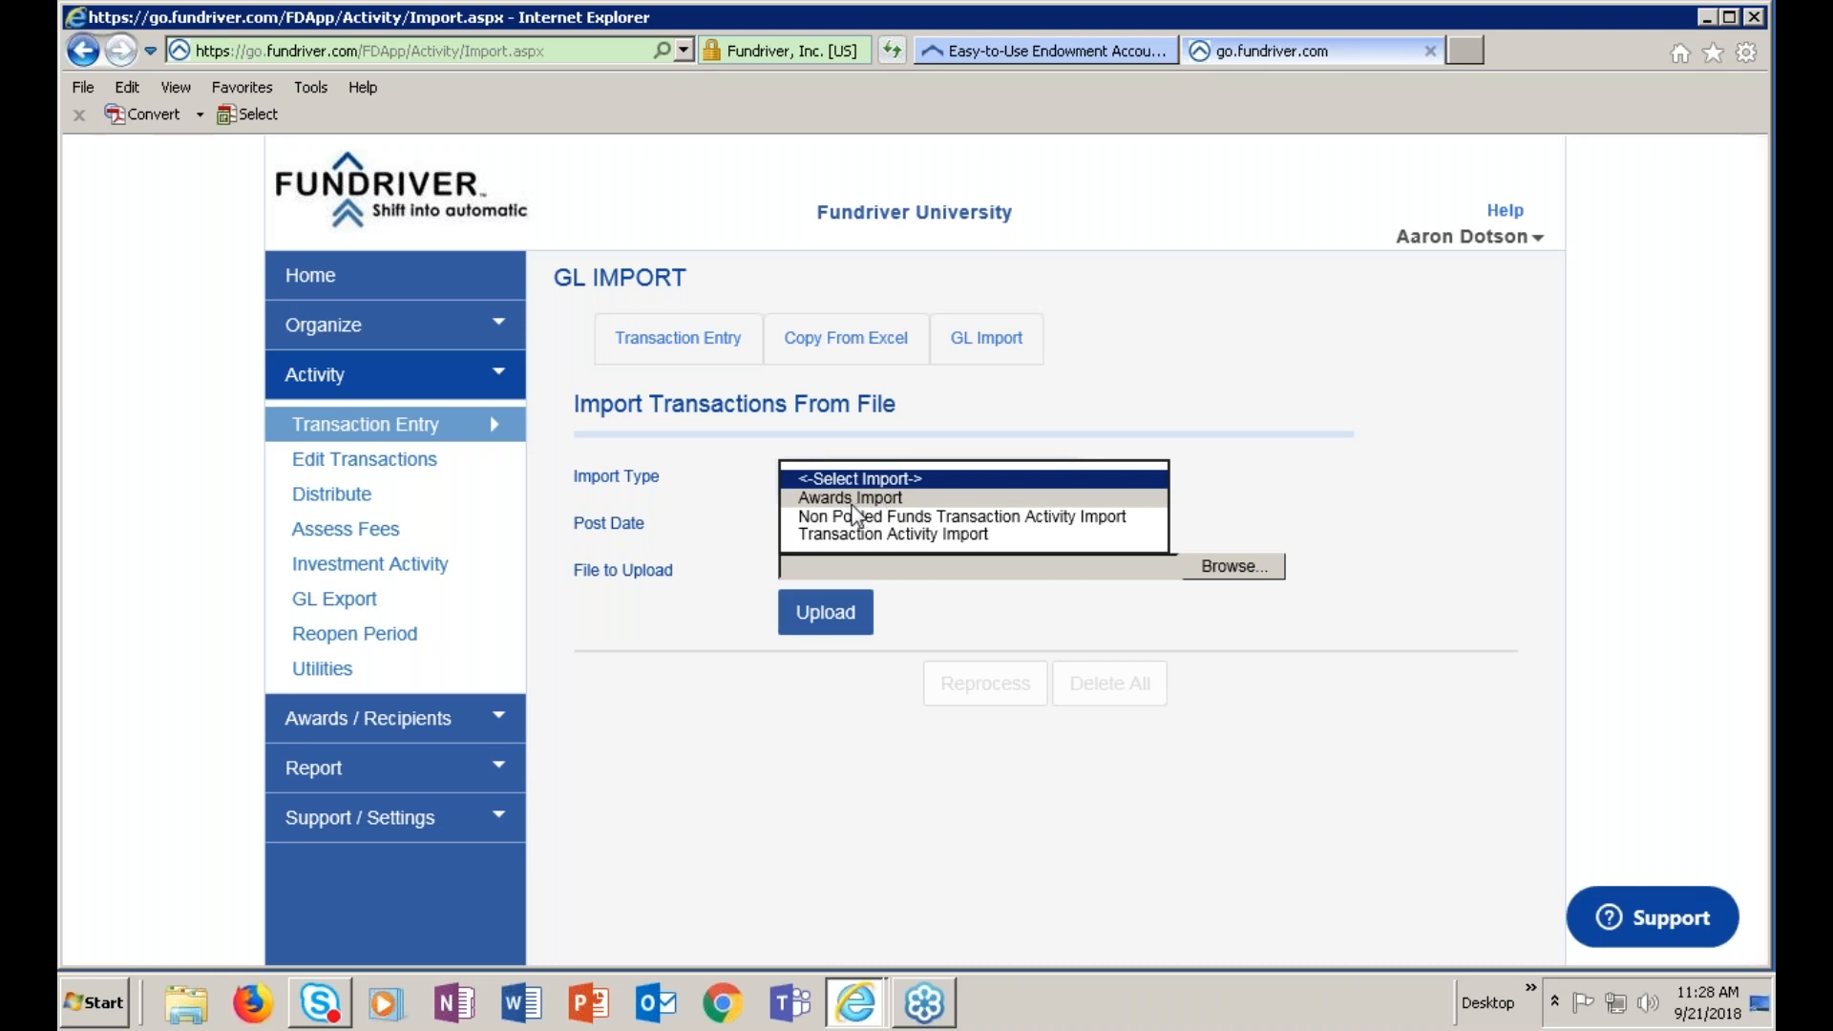
click(946, 794)
Search the award records by fund for "ball", choose 600009 - Ballet Fund and look through its awards
click(418, 740)
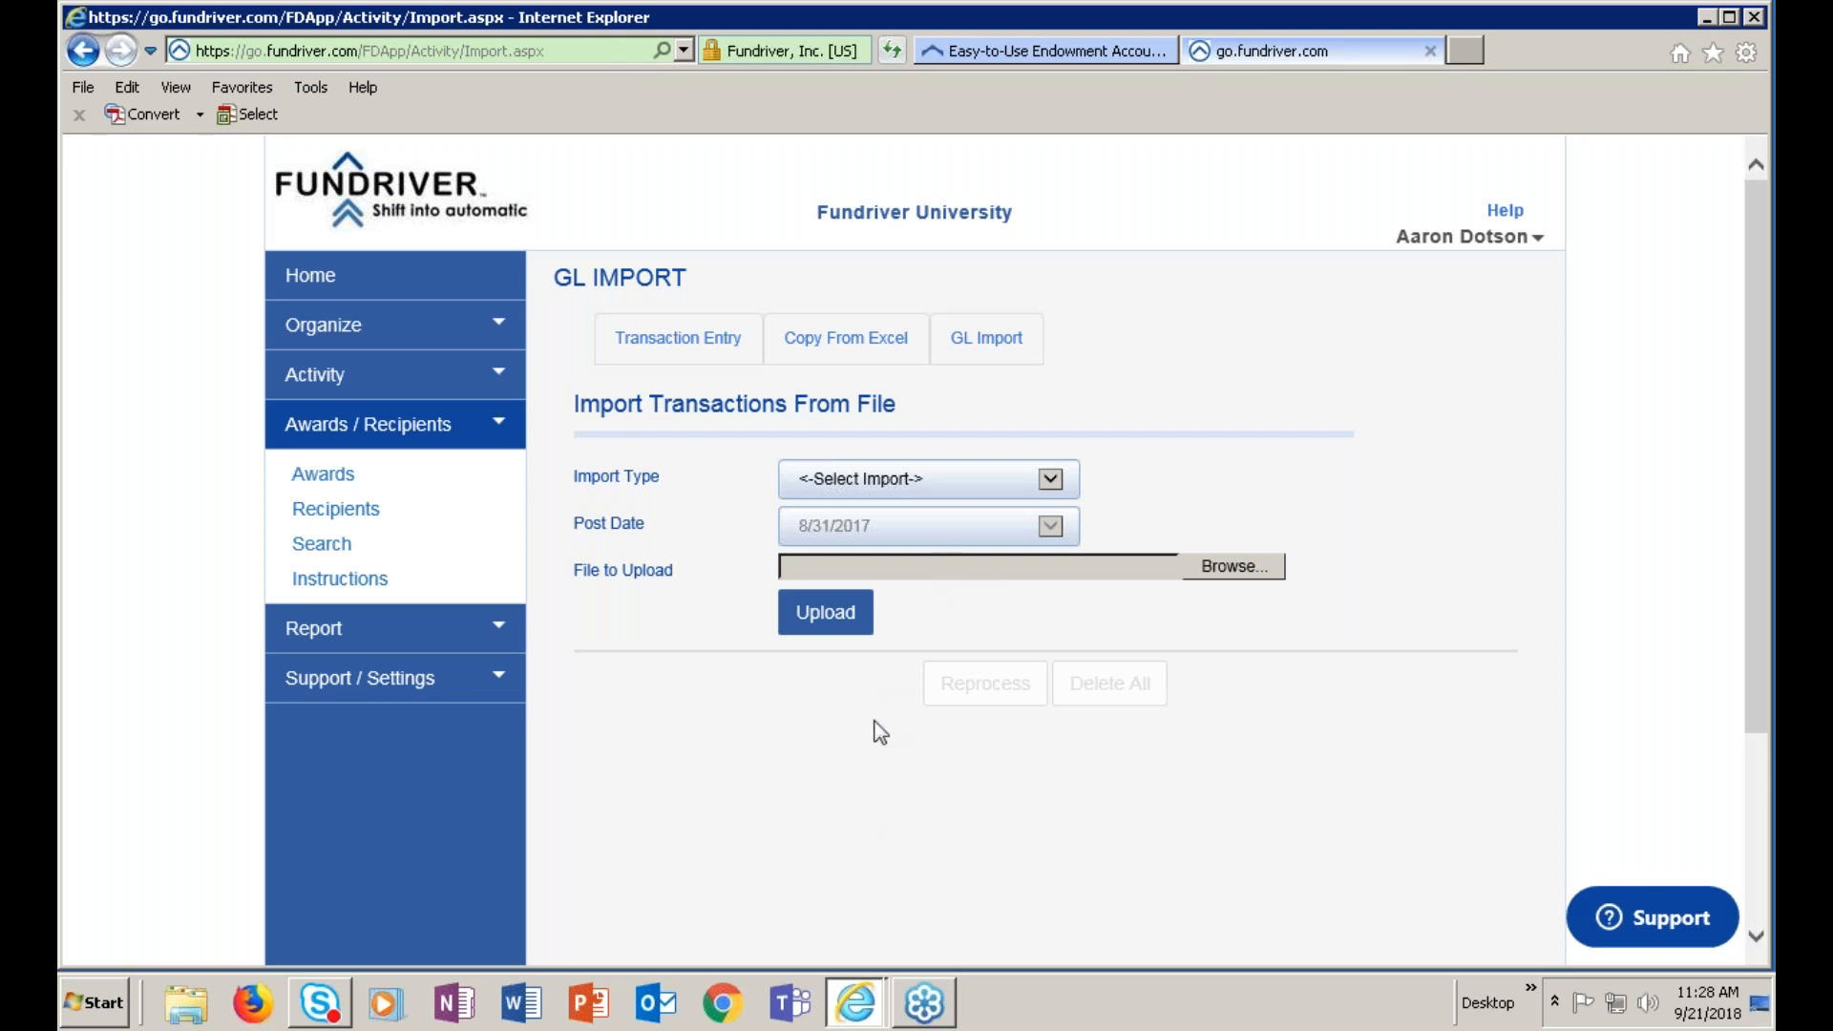
click(313, 552)
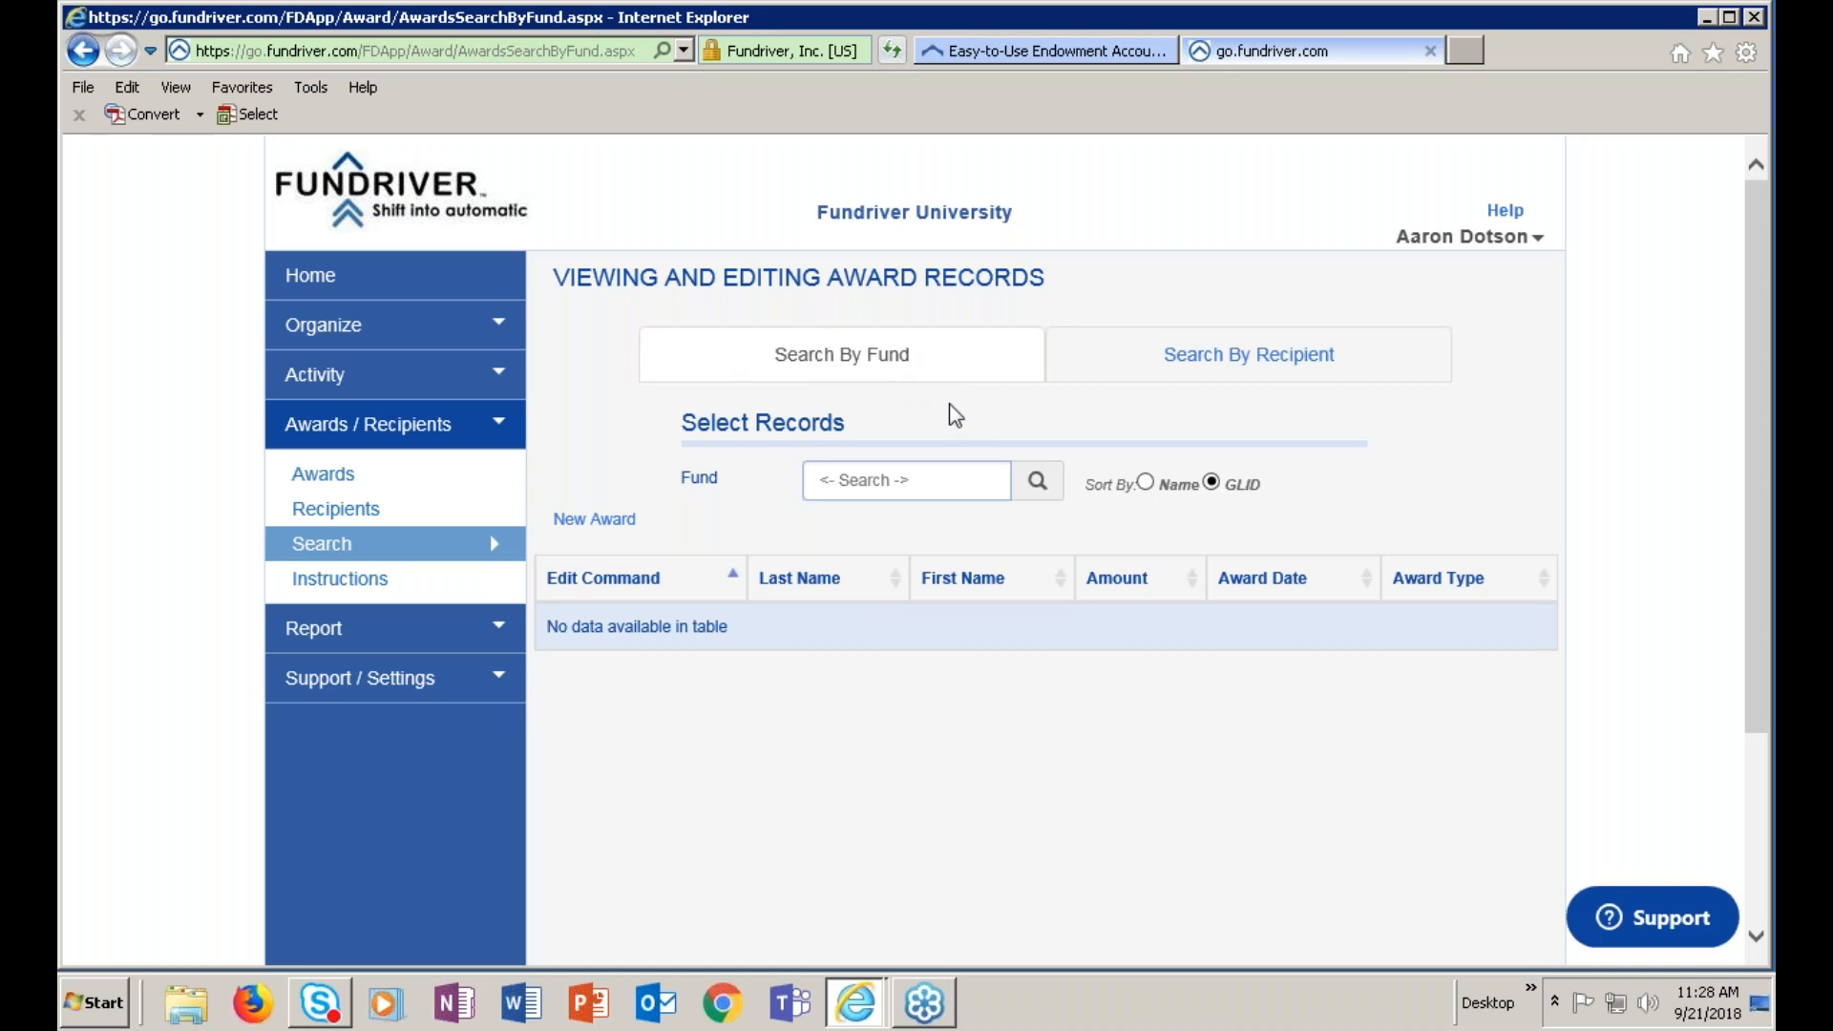
click(897, 482)
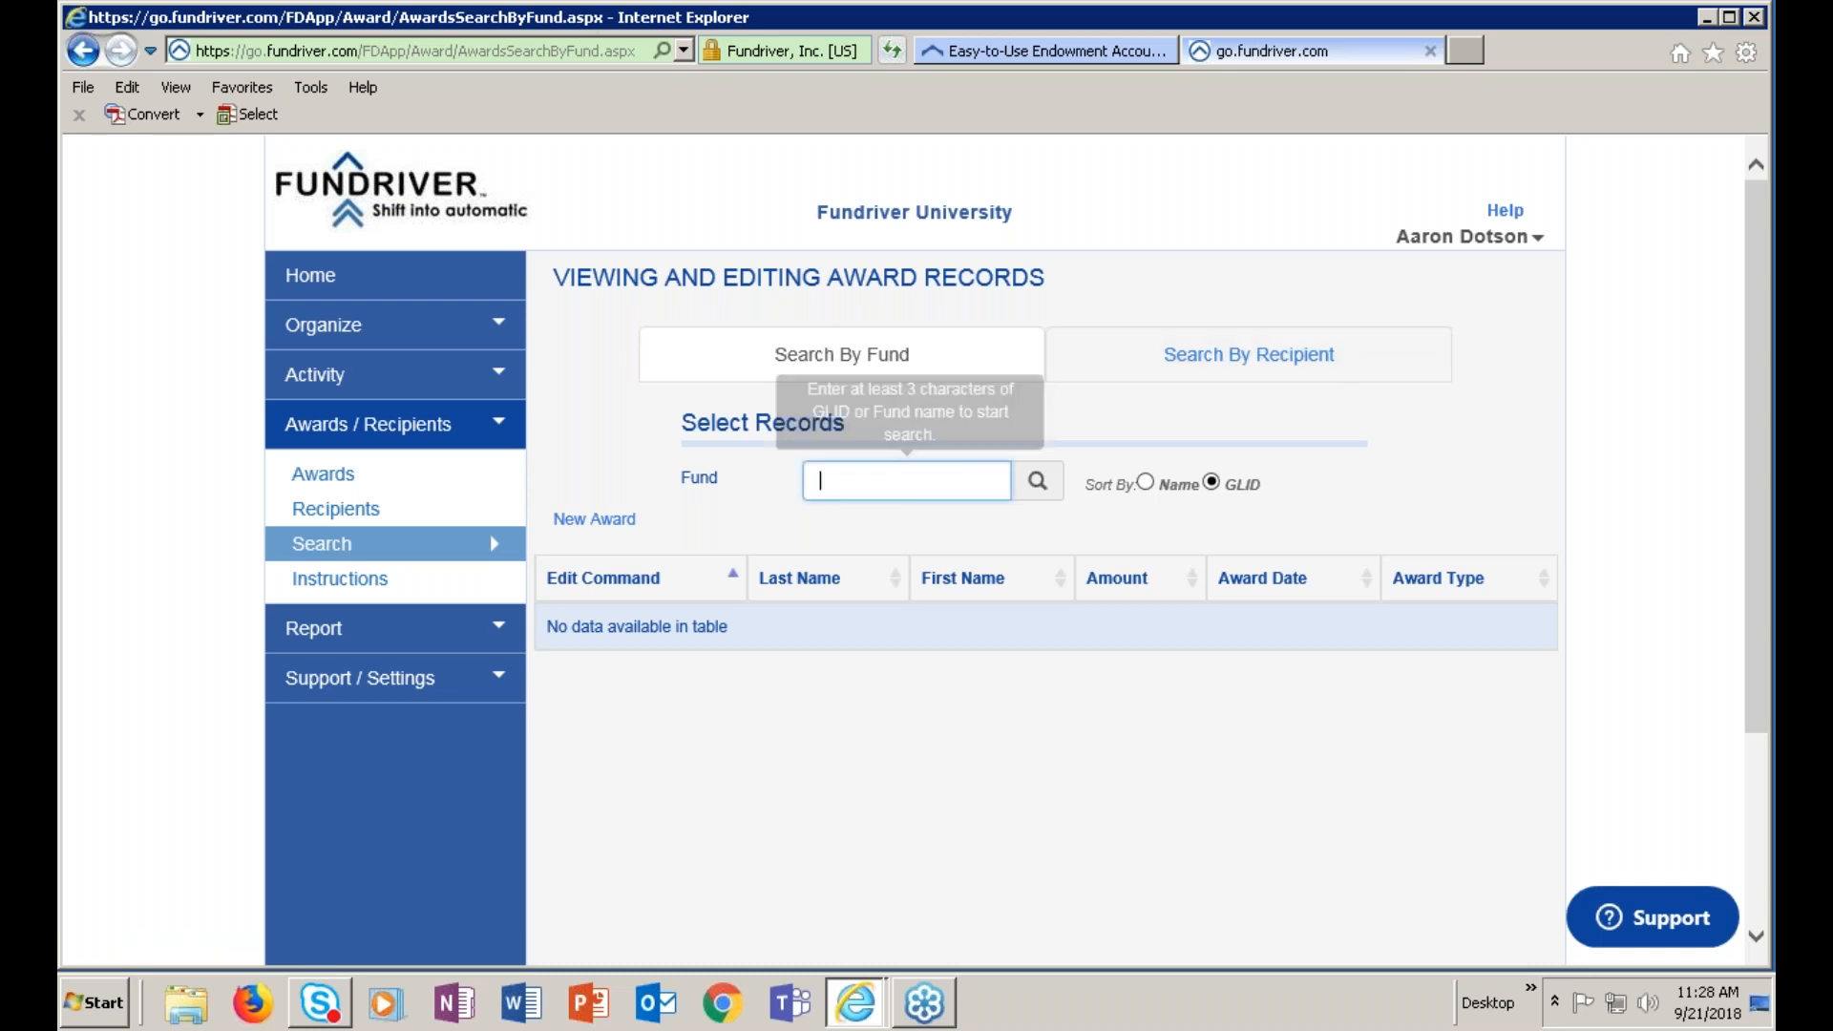
text(ball)
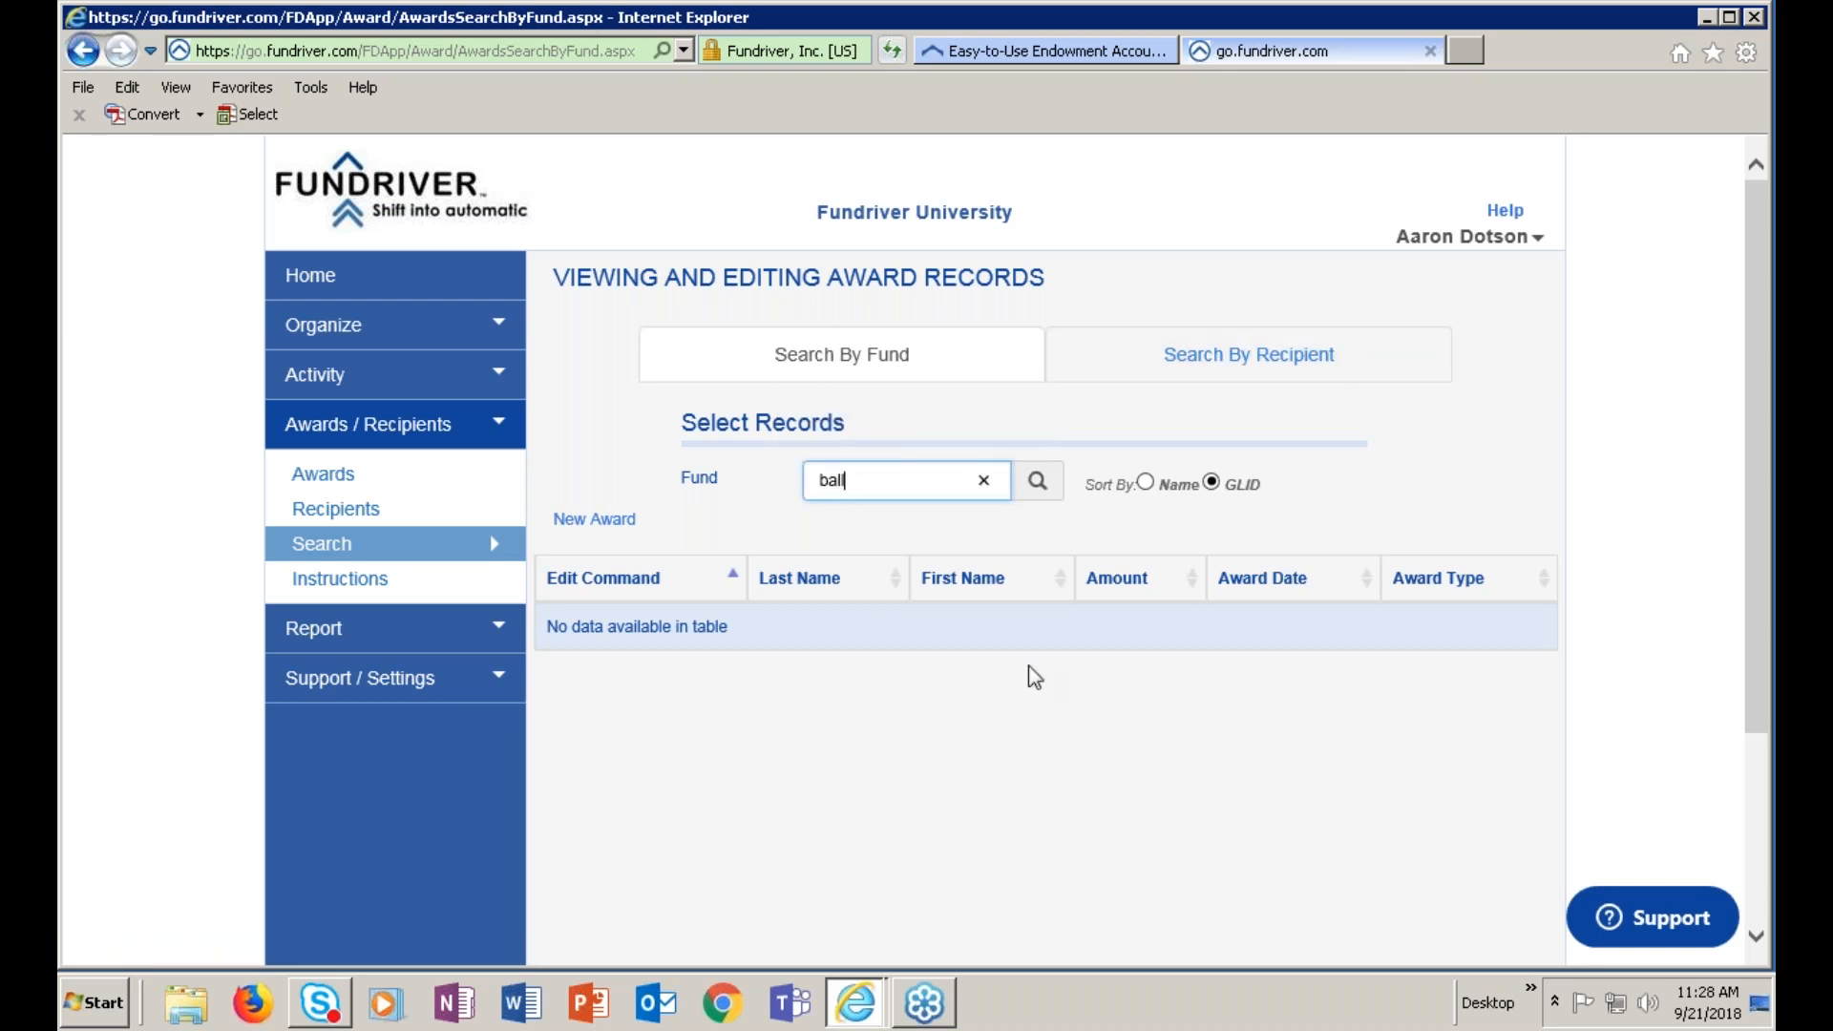
click(922, 521)
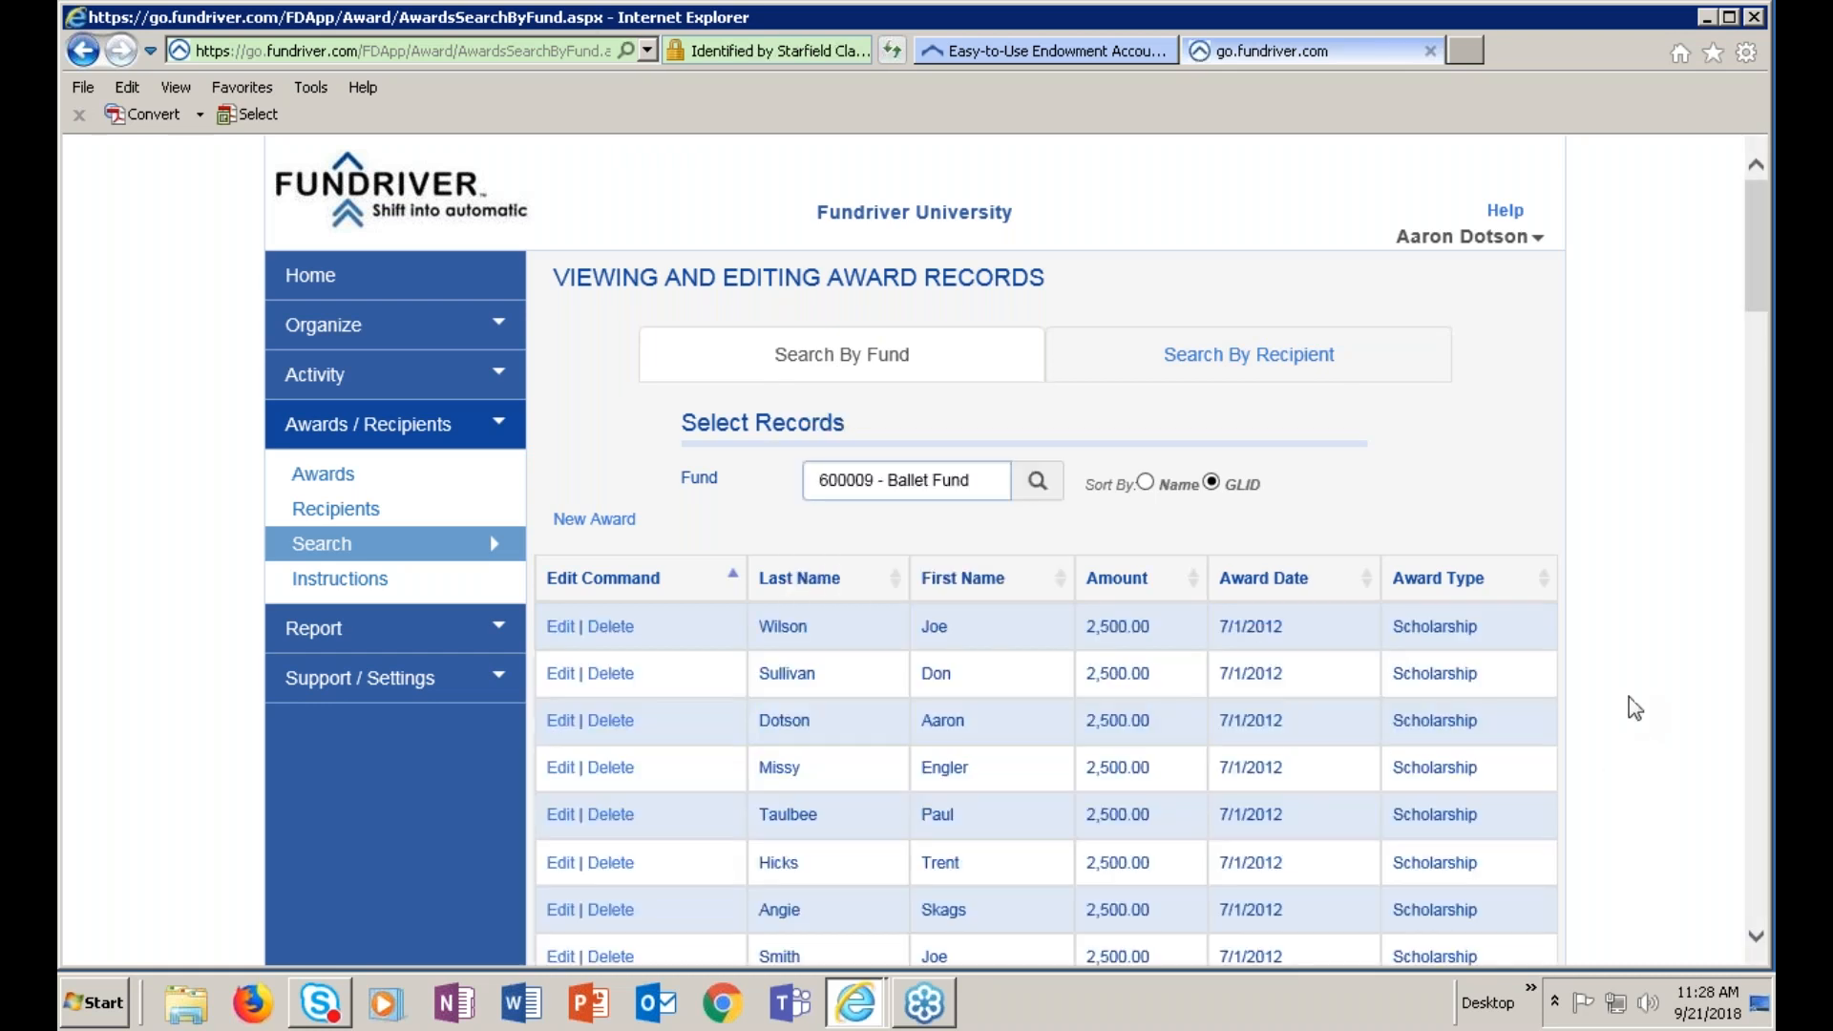
scroll(1637, 706, down, 1)
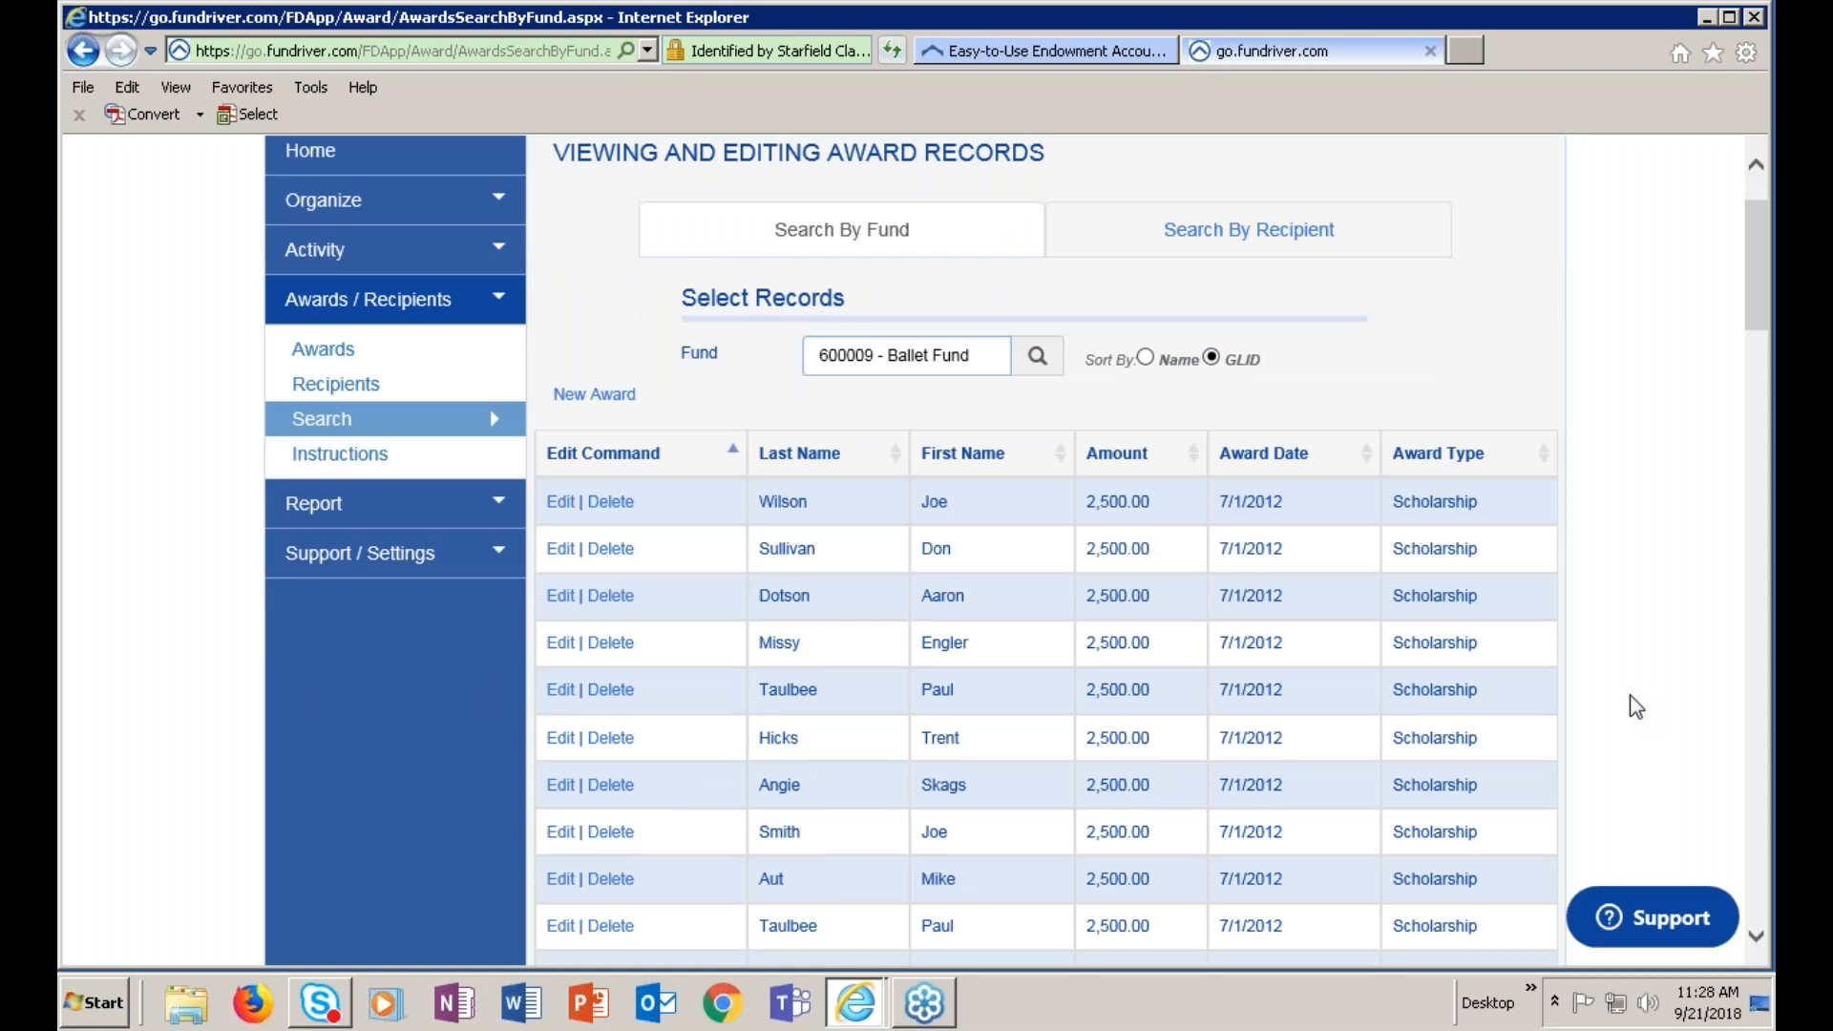
scroll(1636, 707, down, 1)
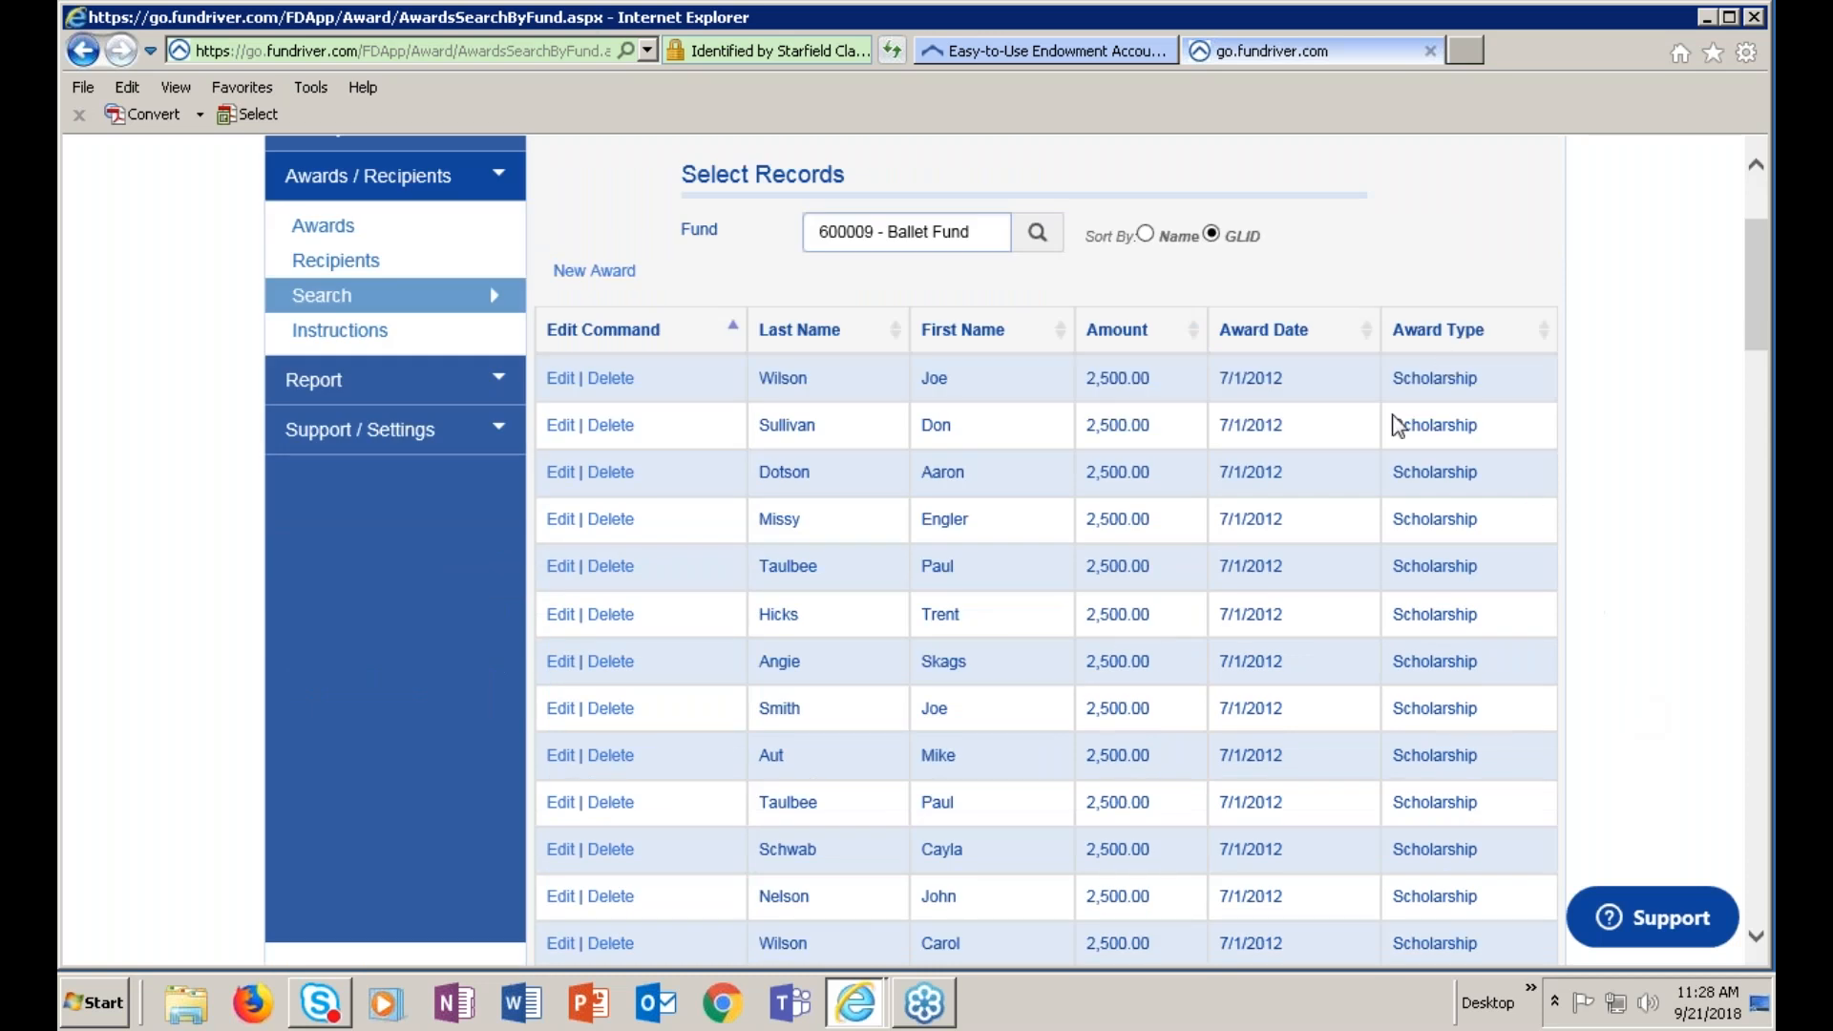
scroll(1635, 665, down, 3)
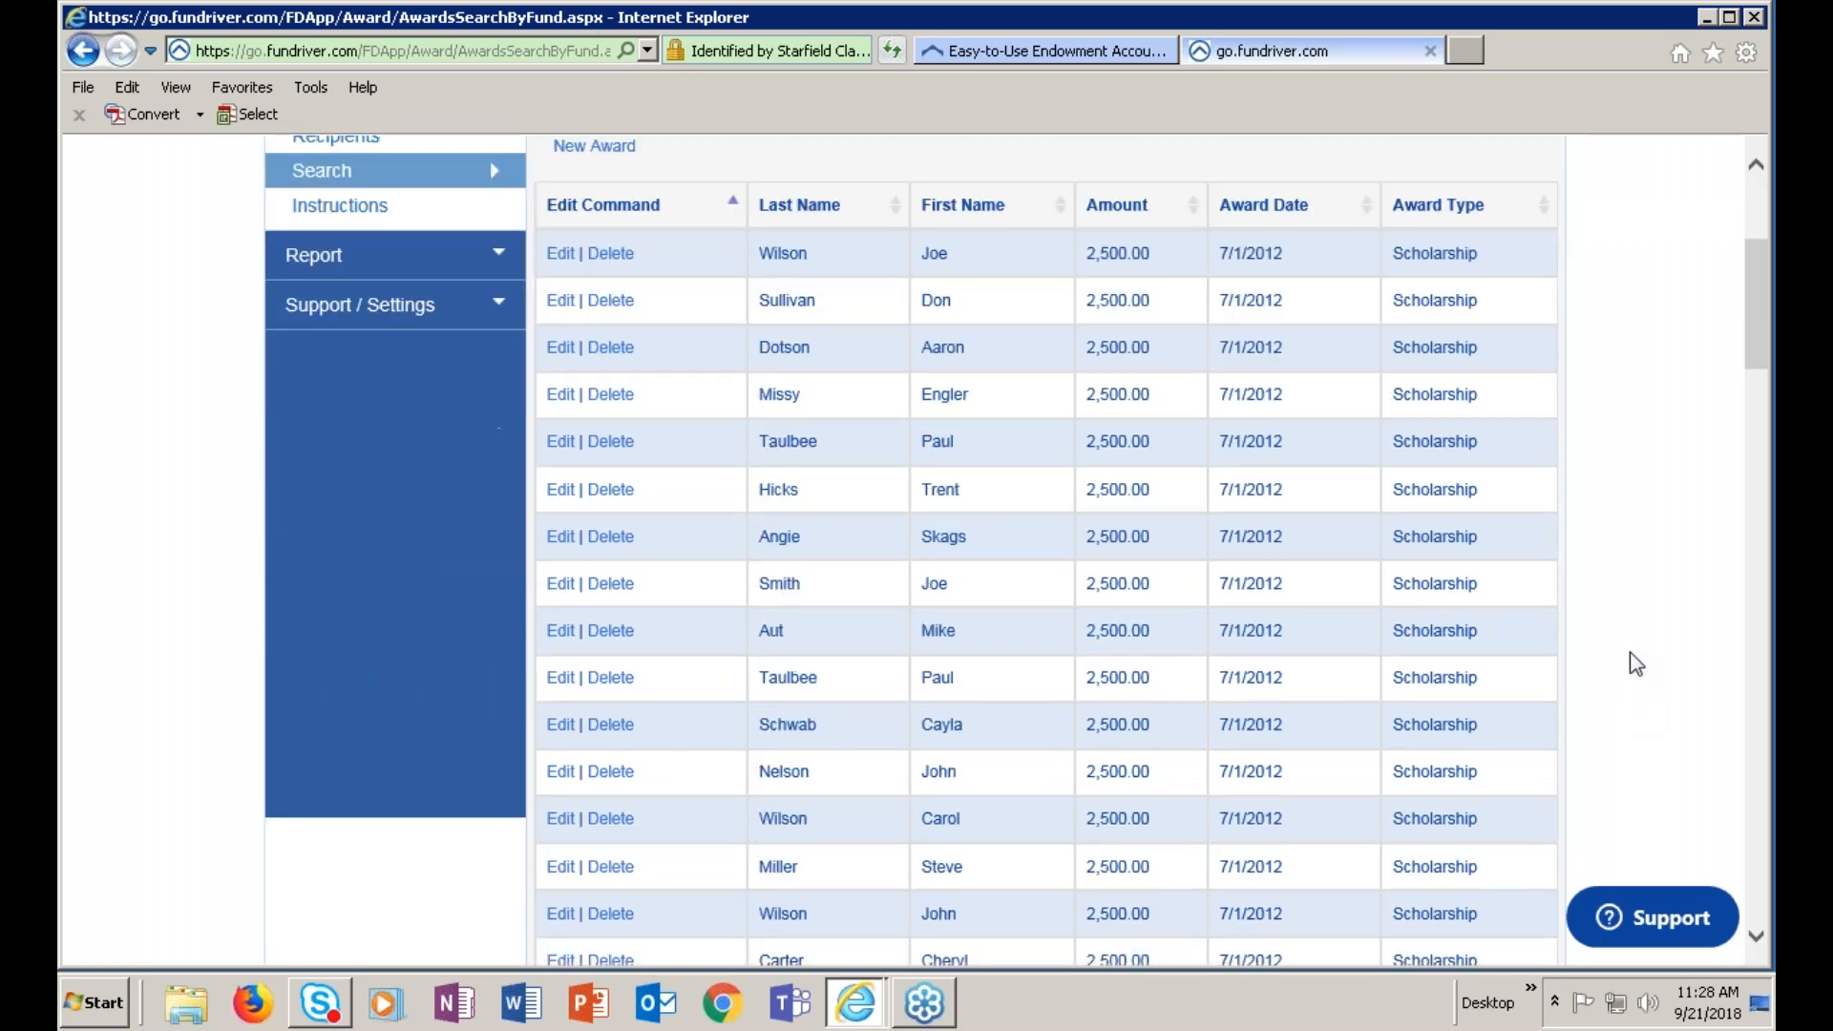
Look through the fund lists under Organize, comparing Non Pooled Funds with Funds and returning to Non Pooled Funds
scroll(1628, 655, up, 5)
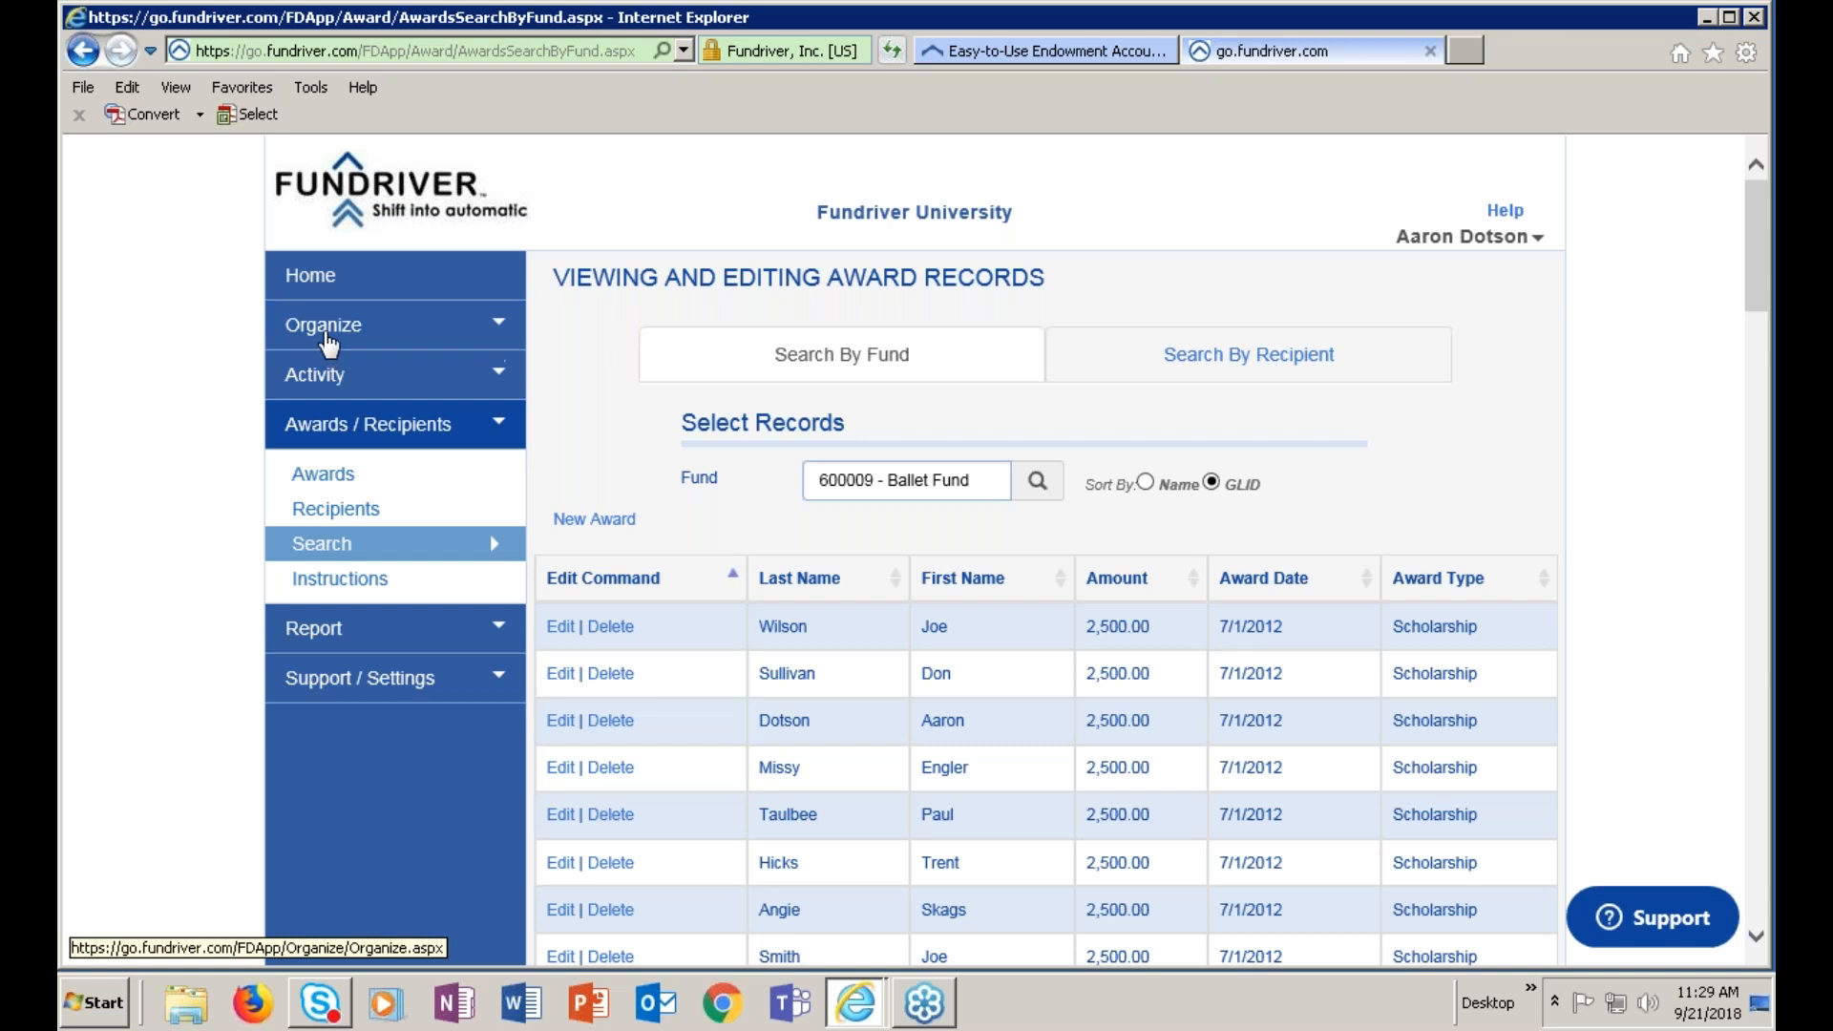
click(328, 345)
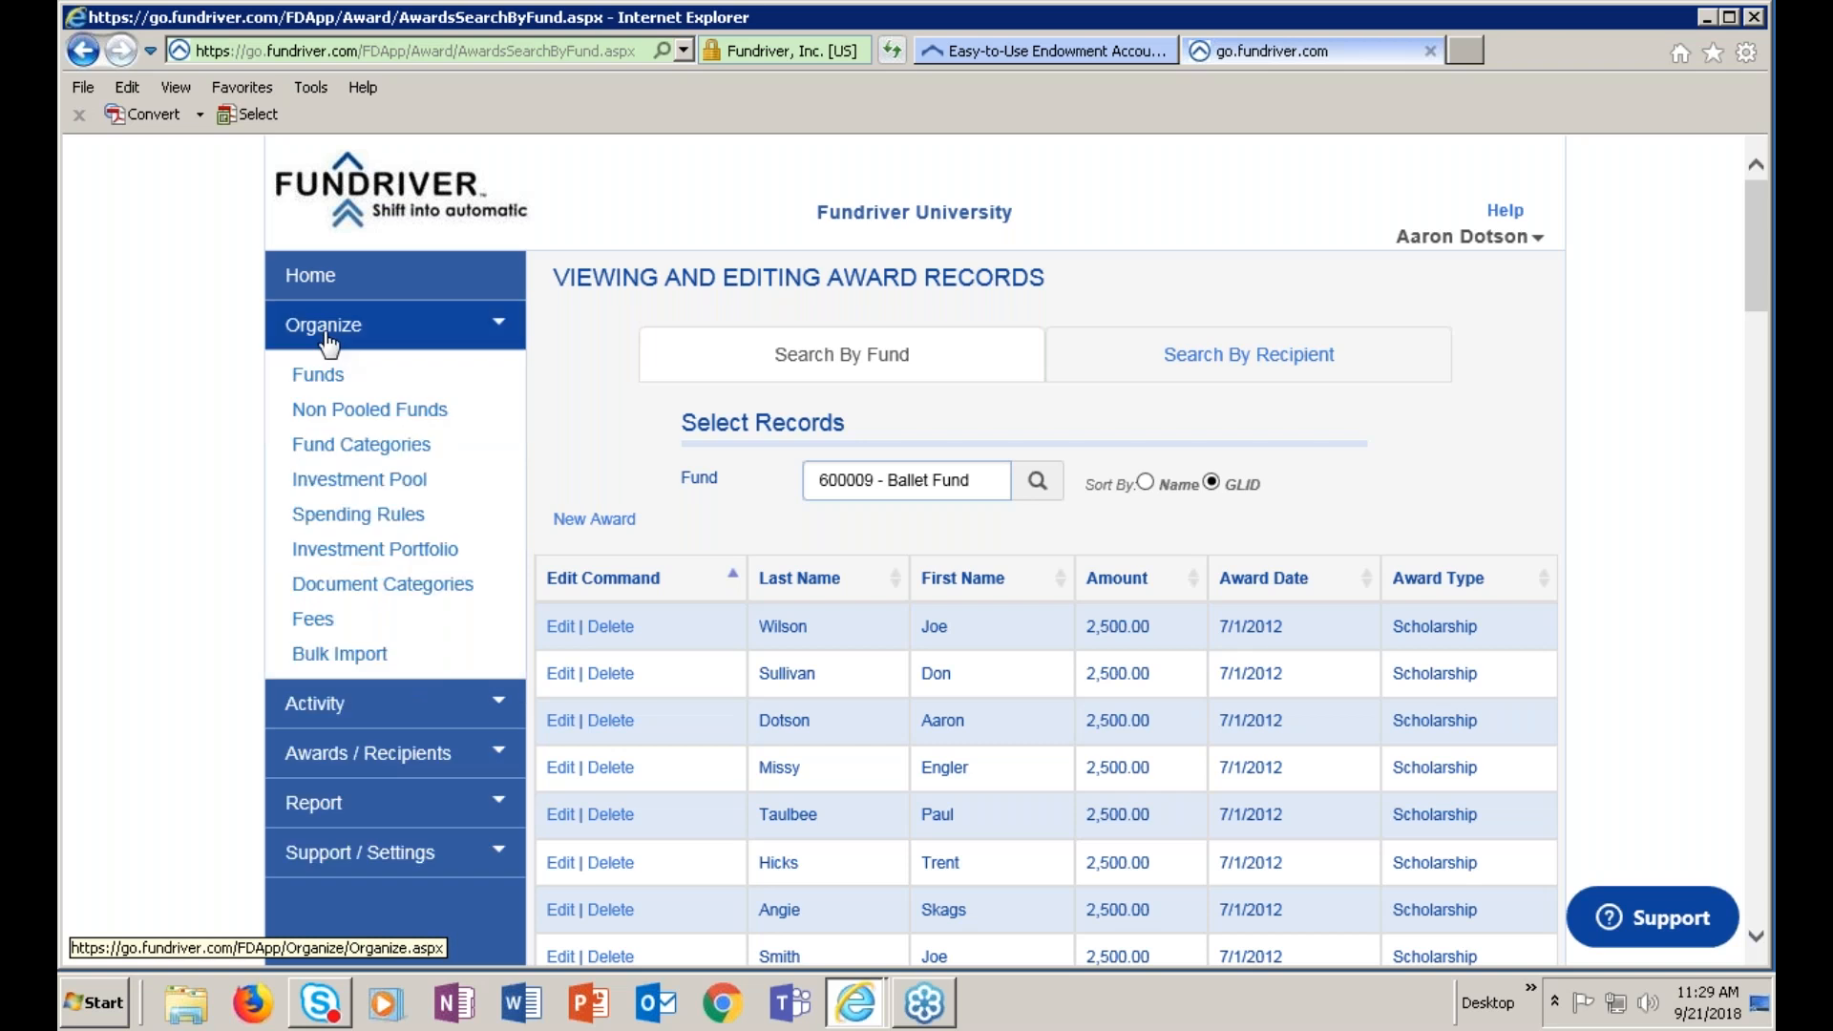
click(361, 420)
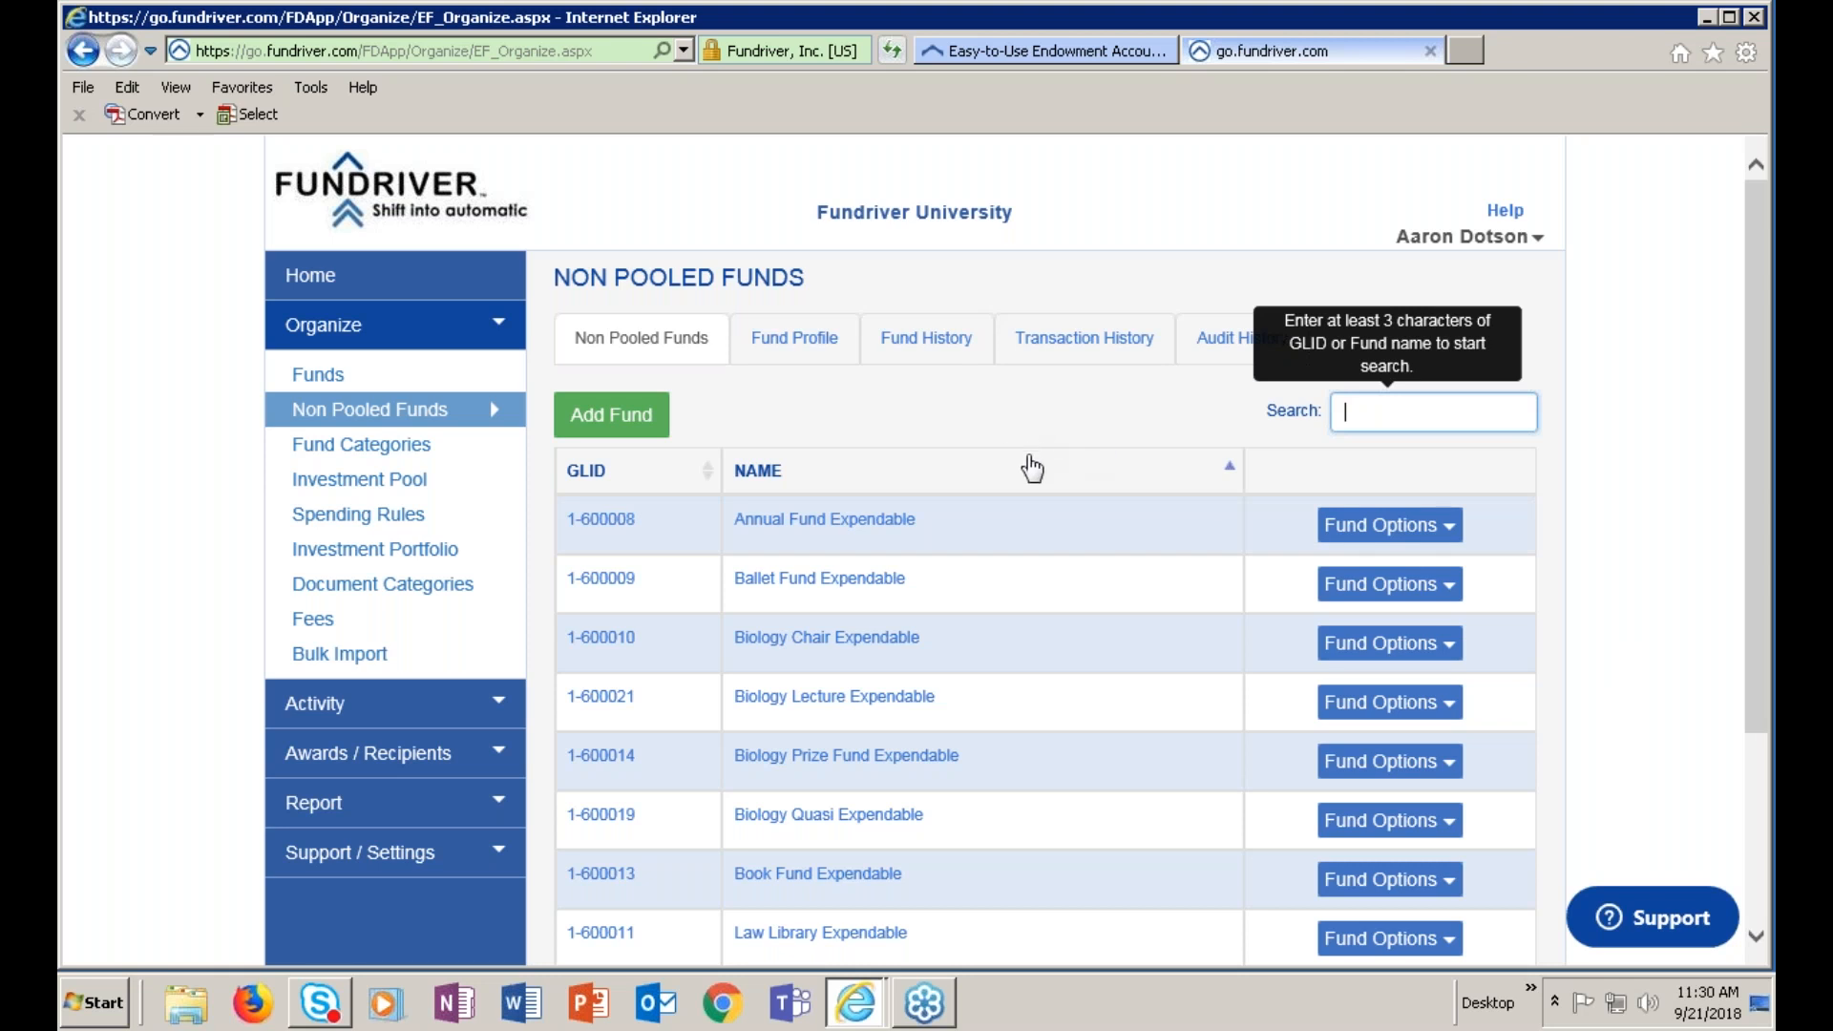
click(323, 383)
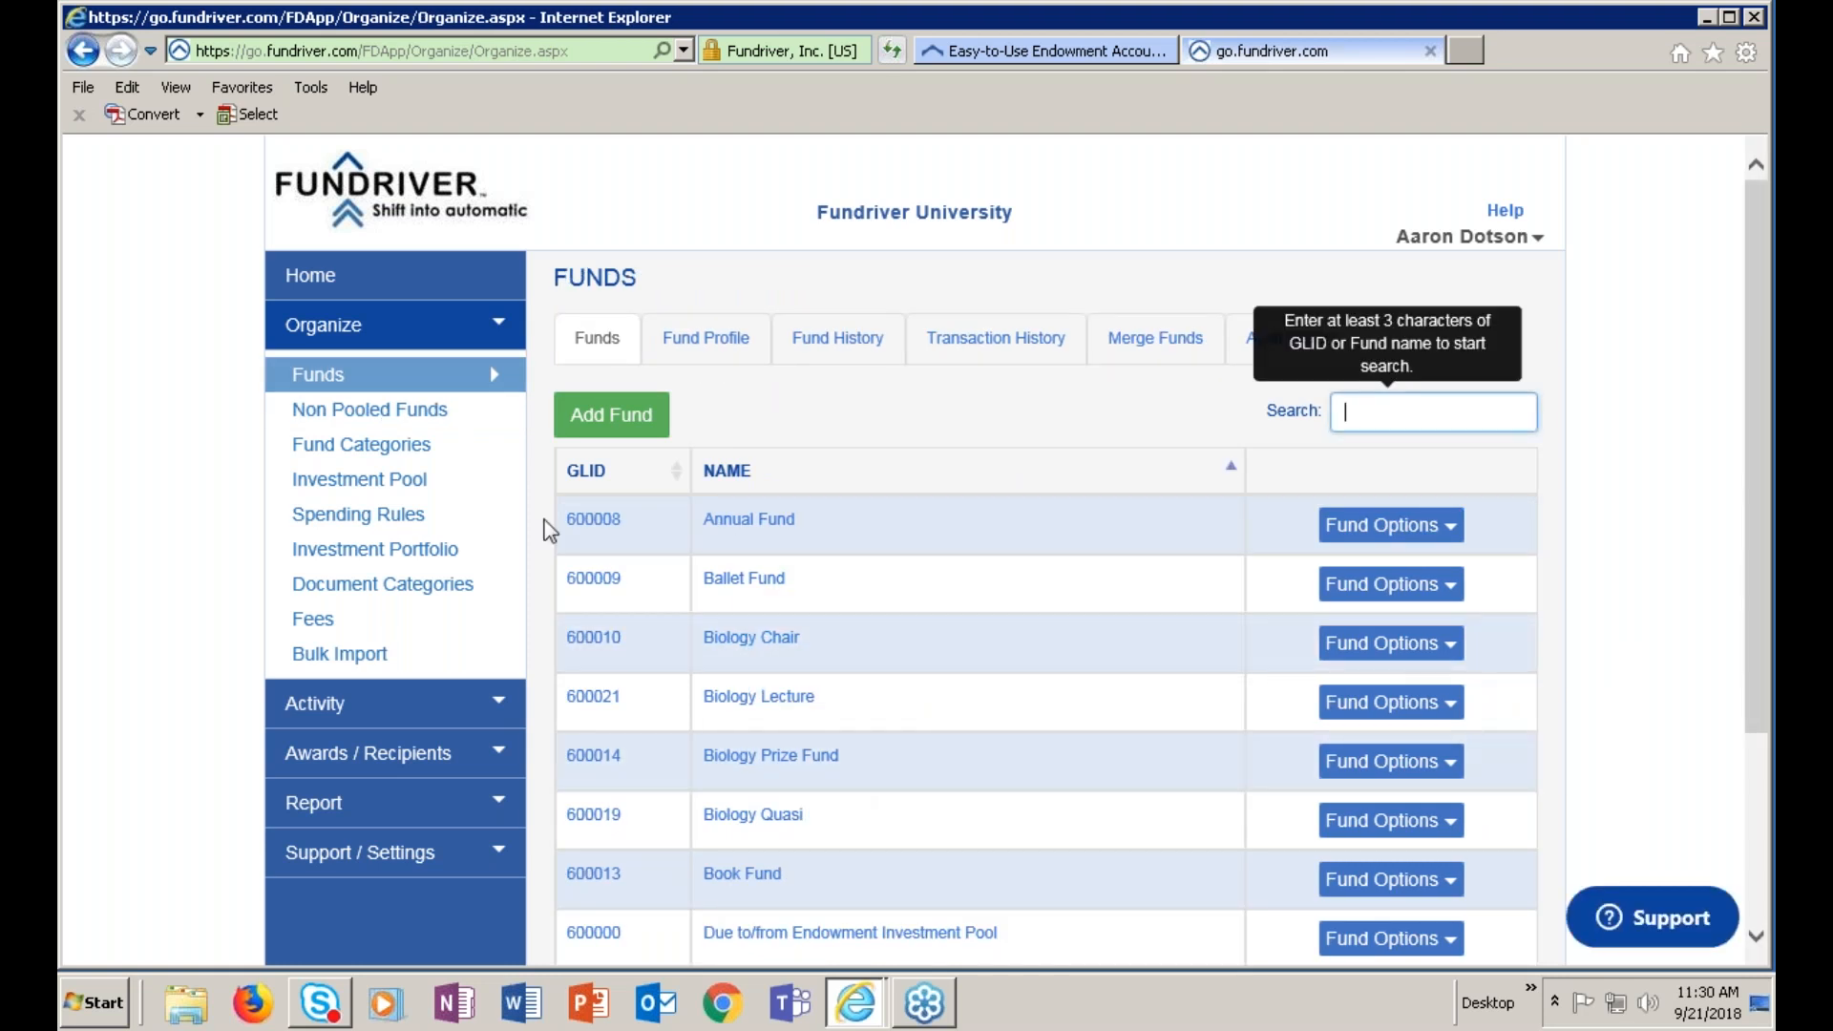
click(380, 409)
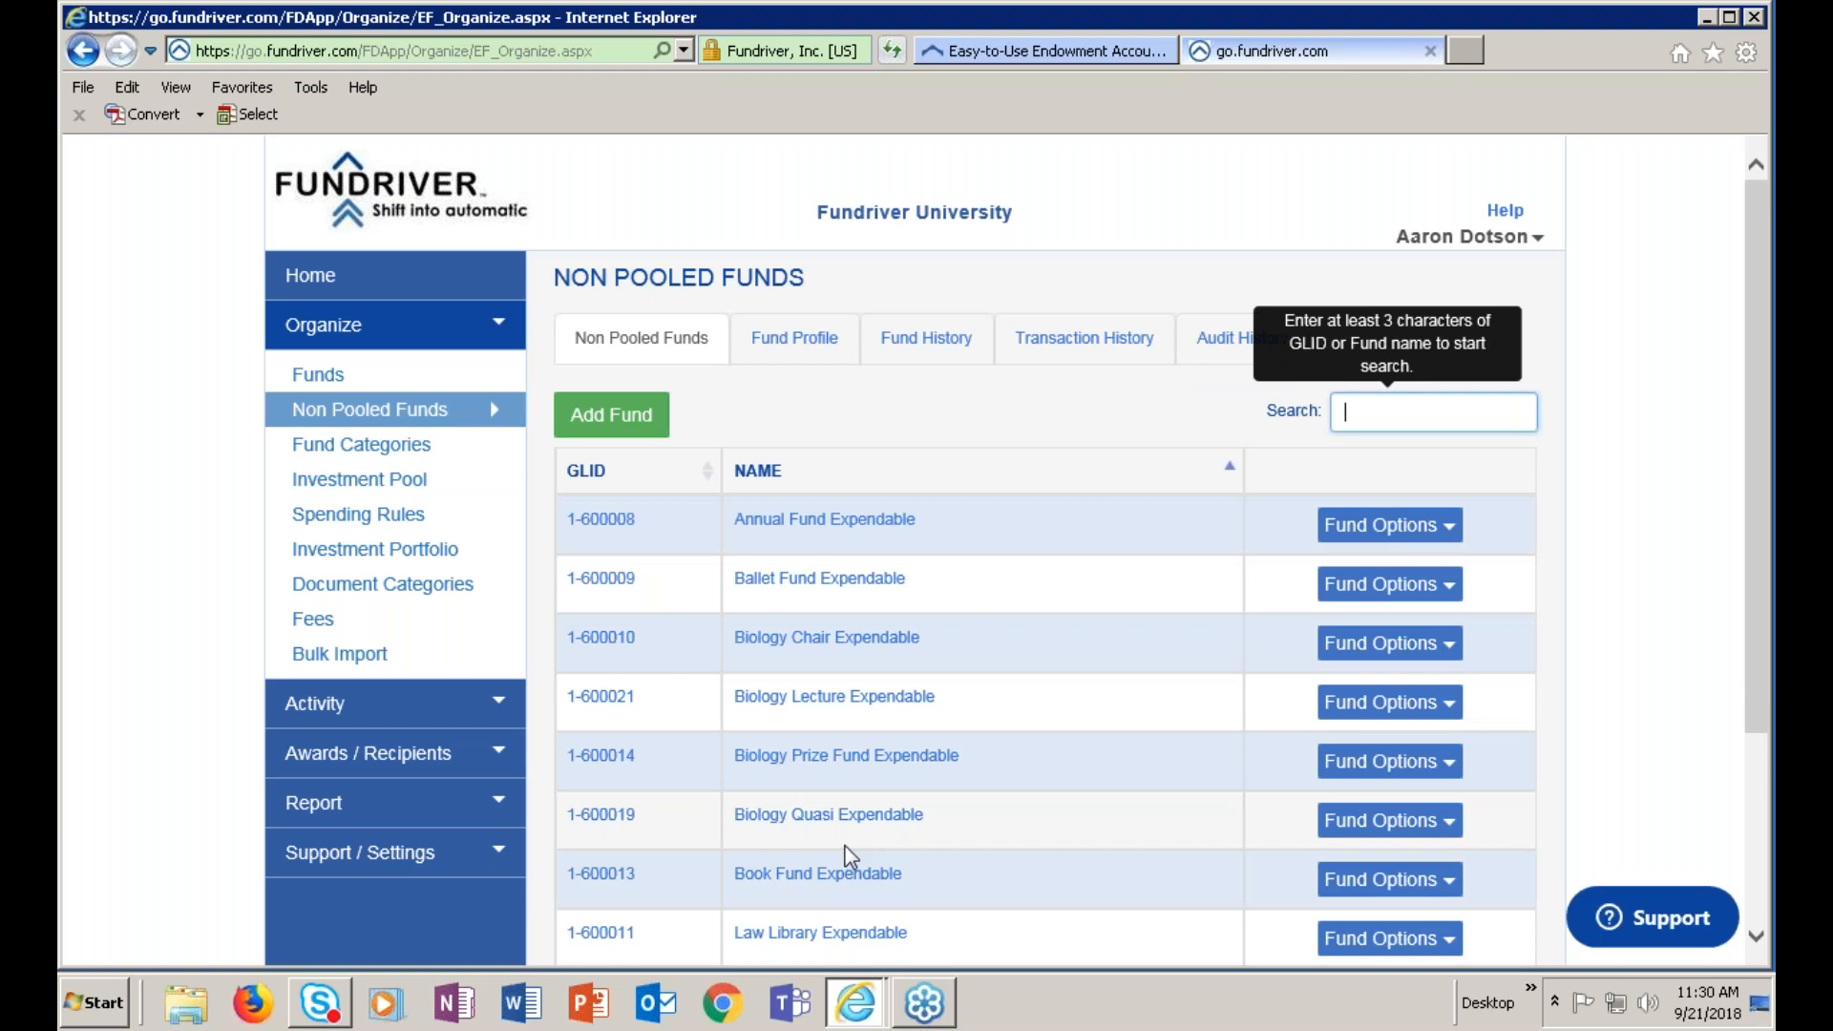
Open the profile of 1-600009 - Ballet Fund Expendable and review its details and current balance
click(840, 583)
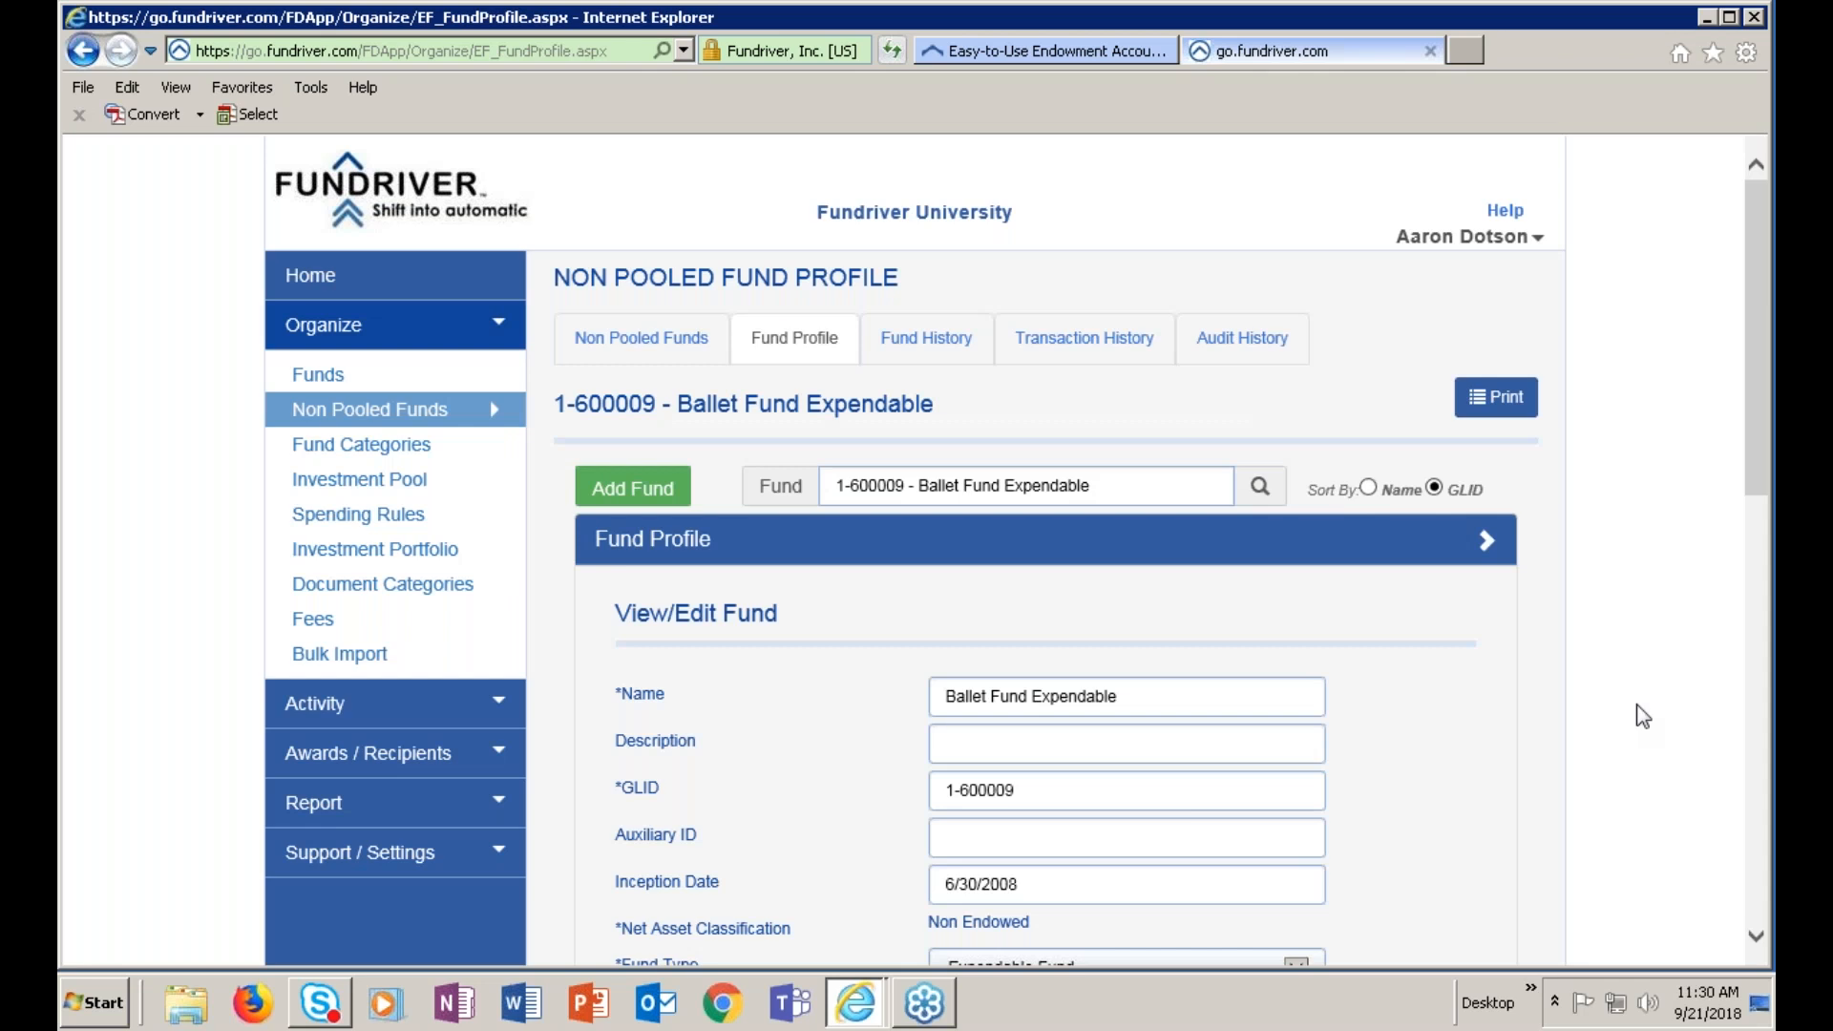
scroll(1630, 716, down, 4)
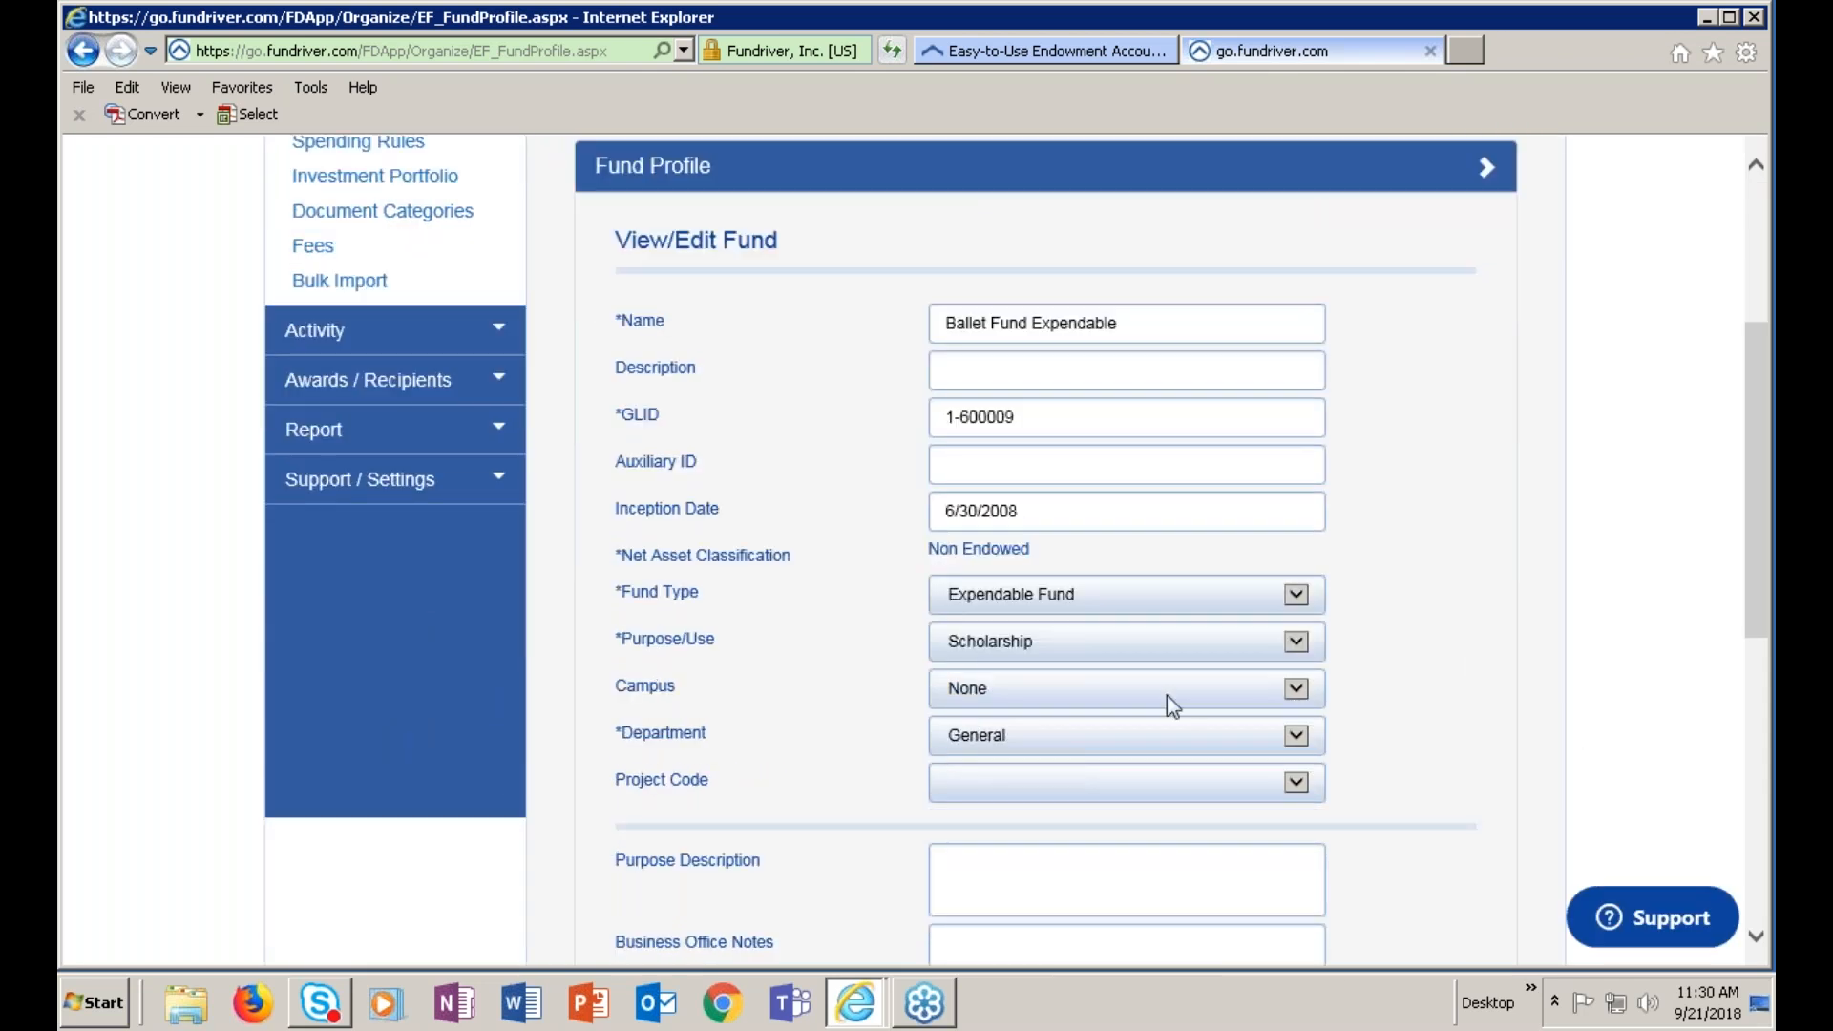
scroll(1544, 718, down, 4)
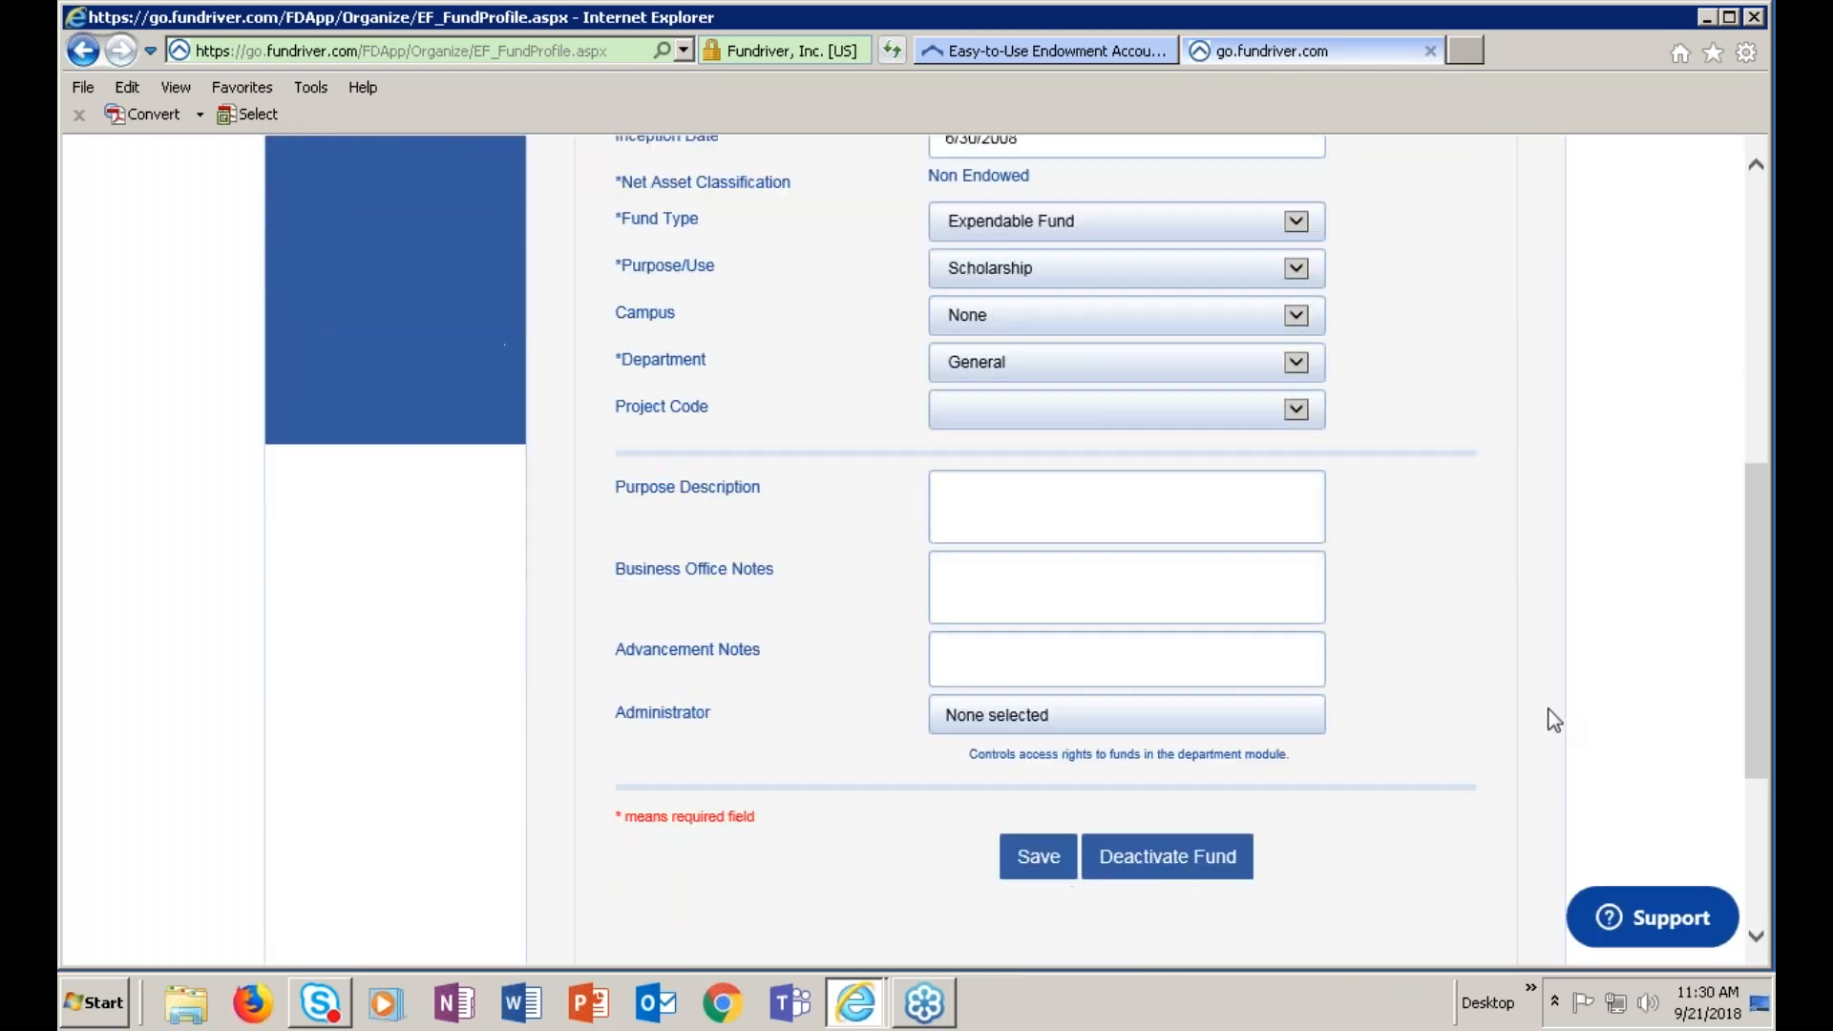
scroll(1555, 721, down, 4)
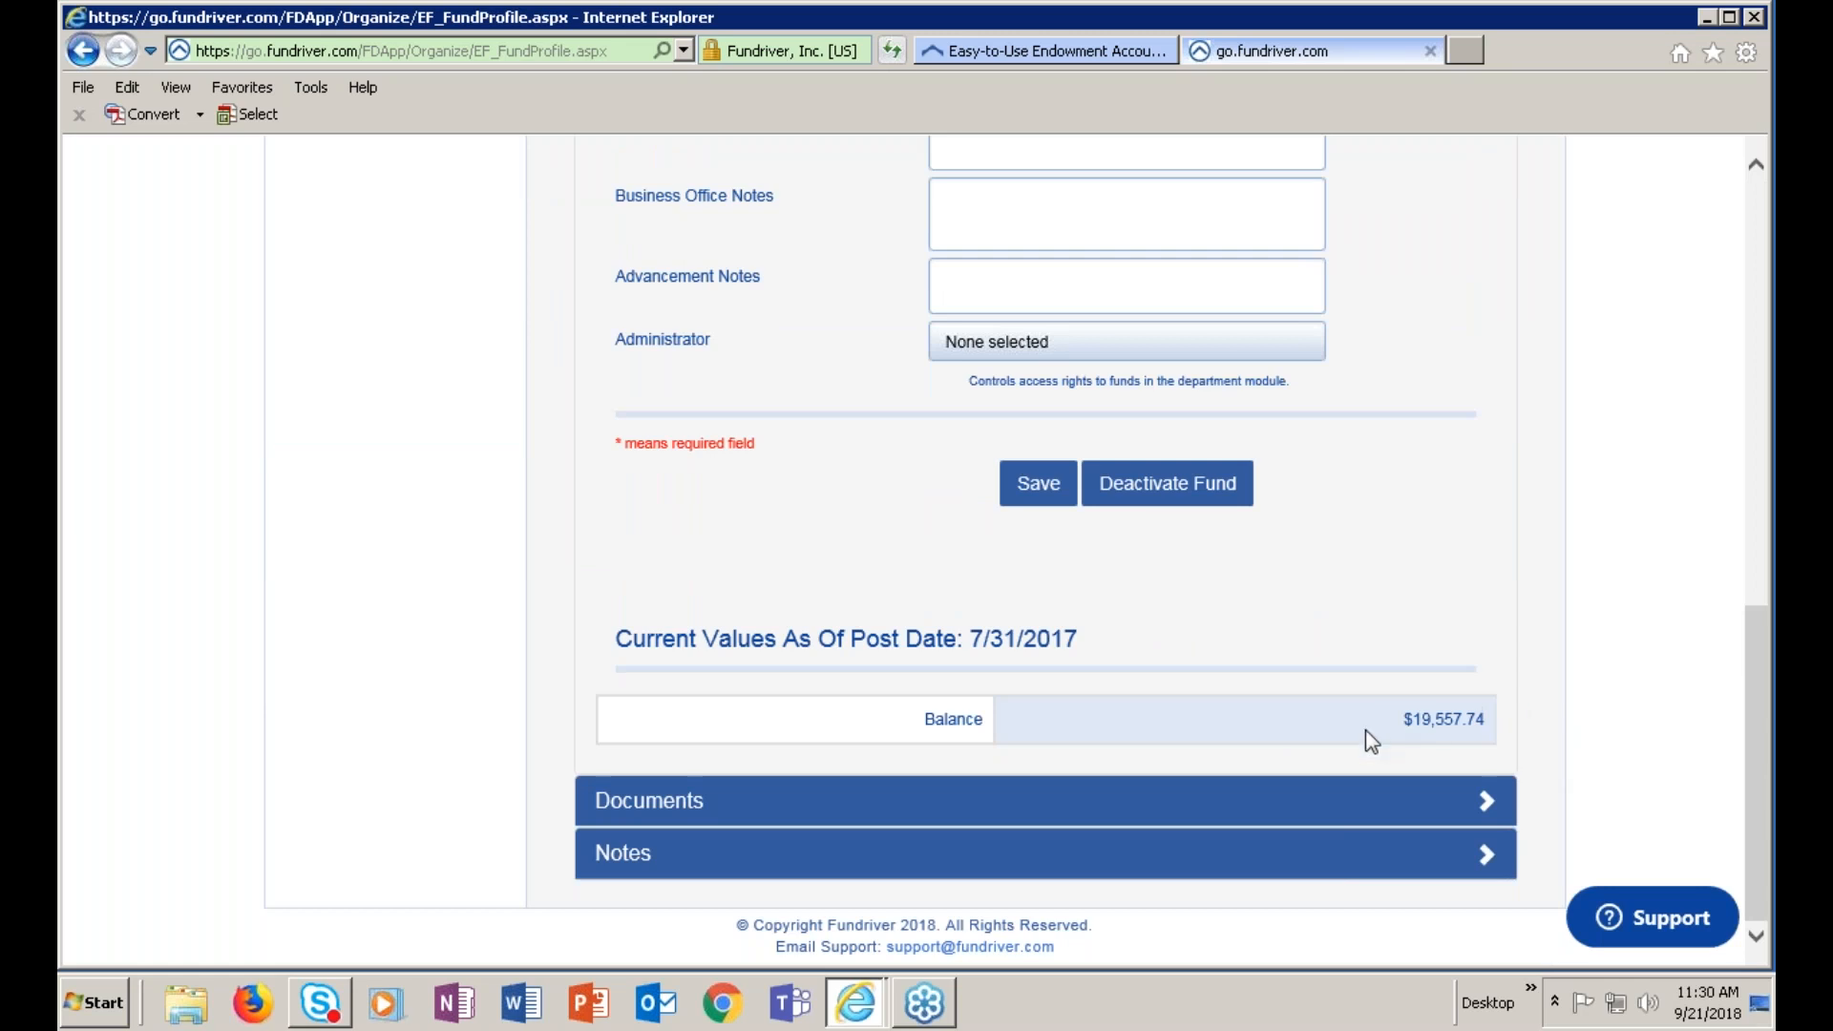
scroll(1648, 769, up, 10)
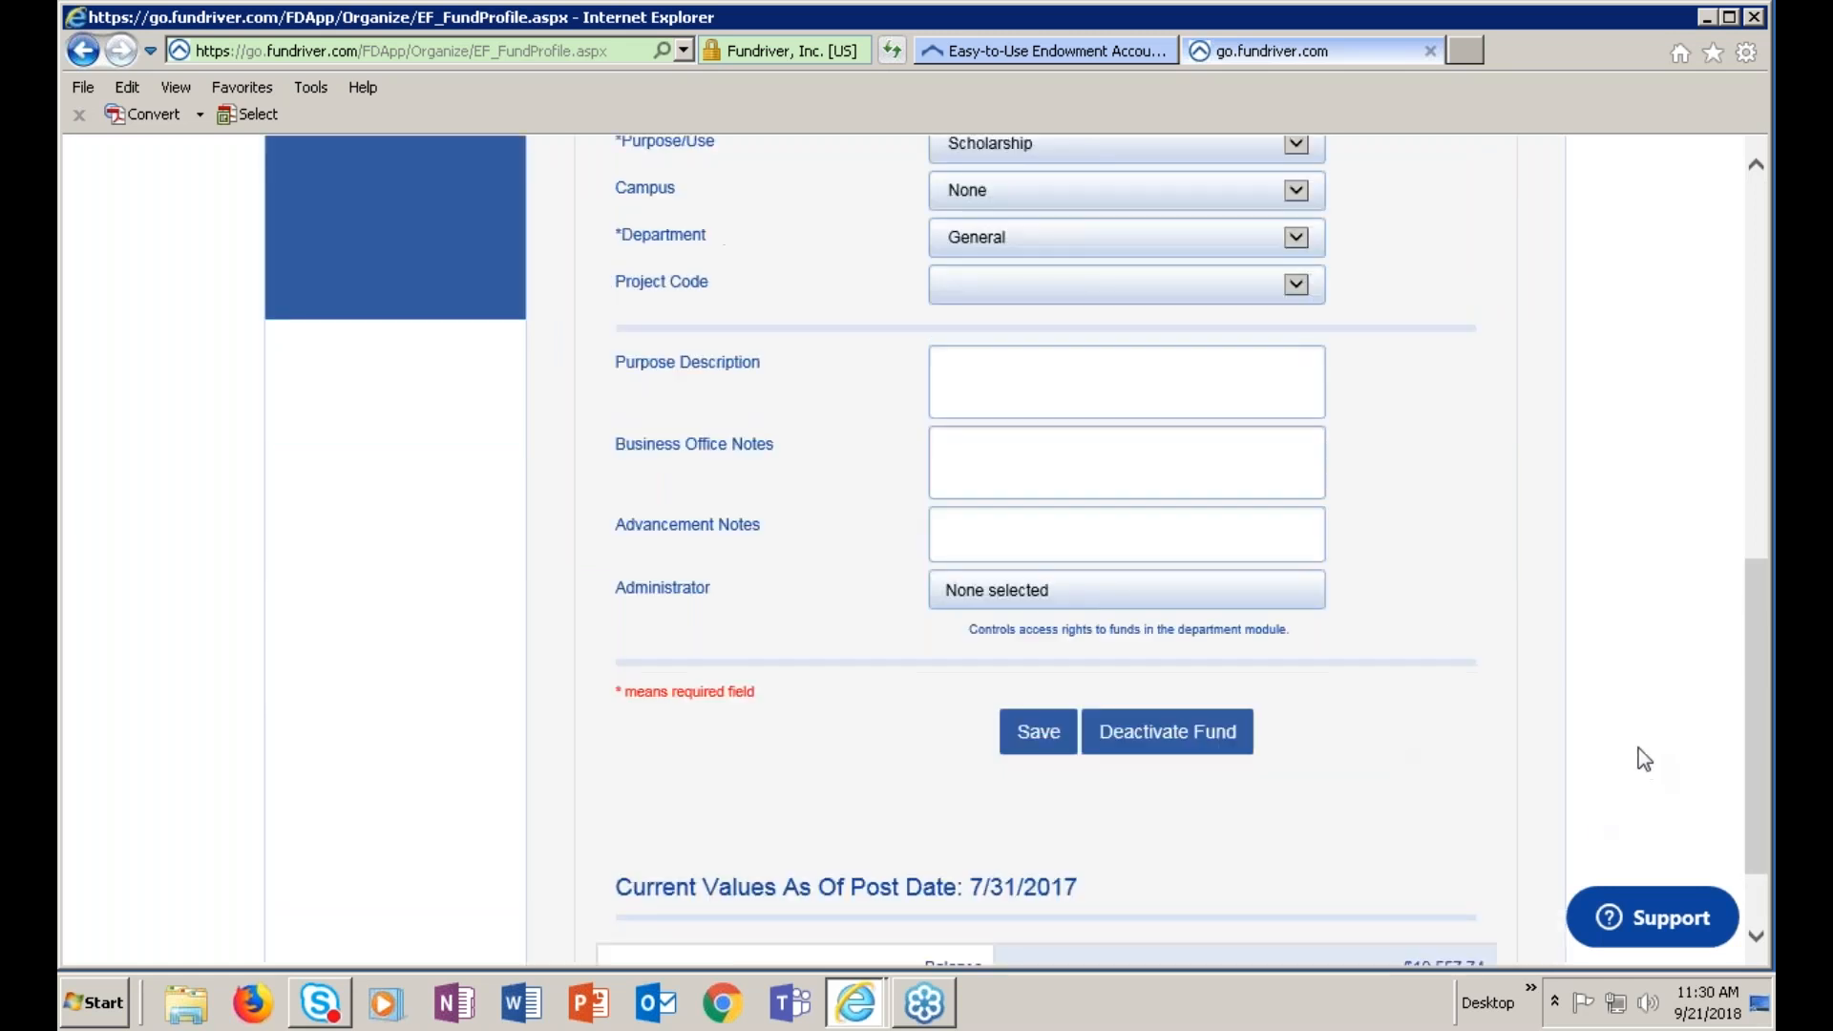
scroll(1638, 755, up, 2)
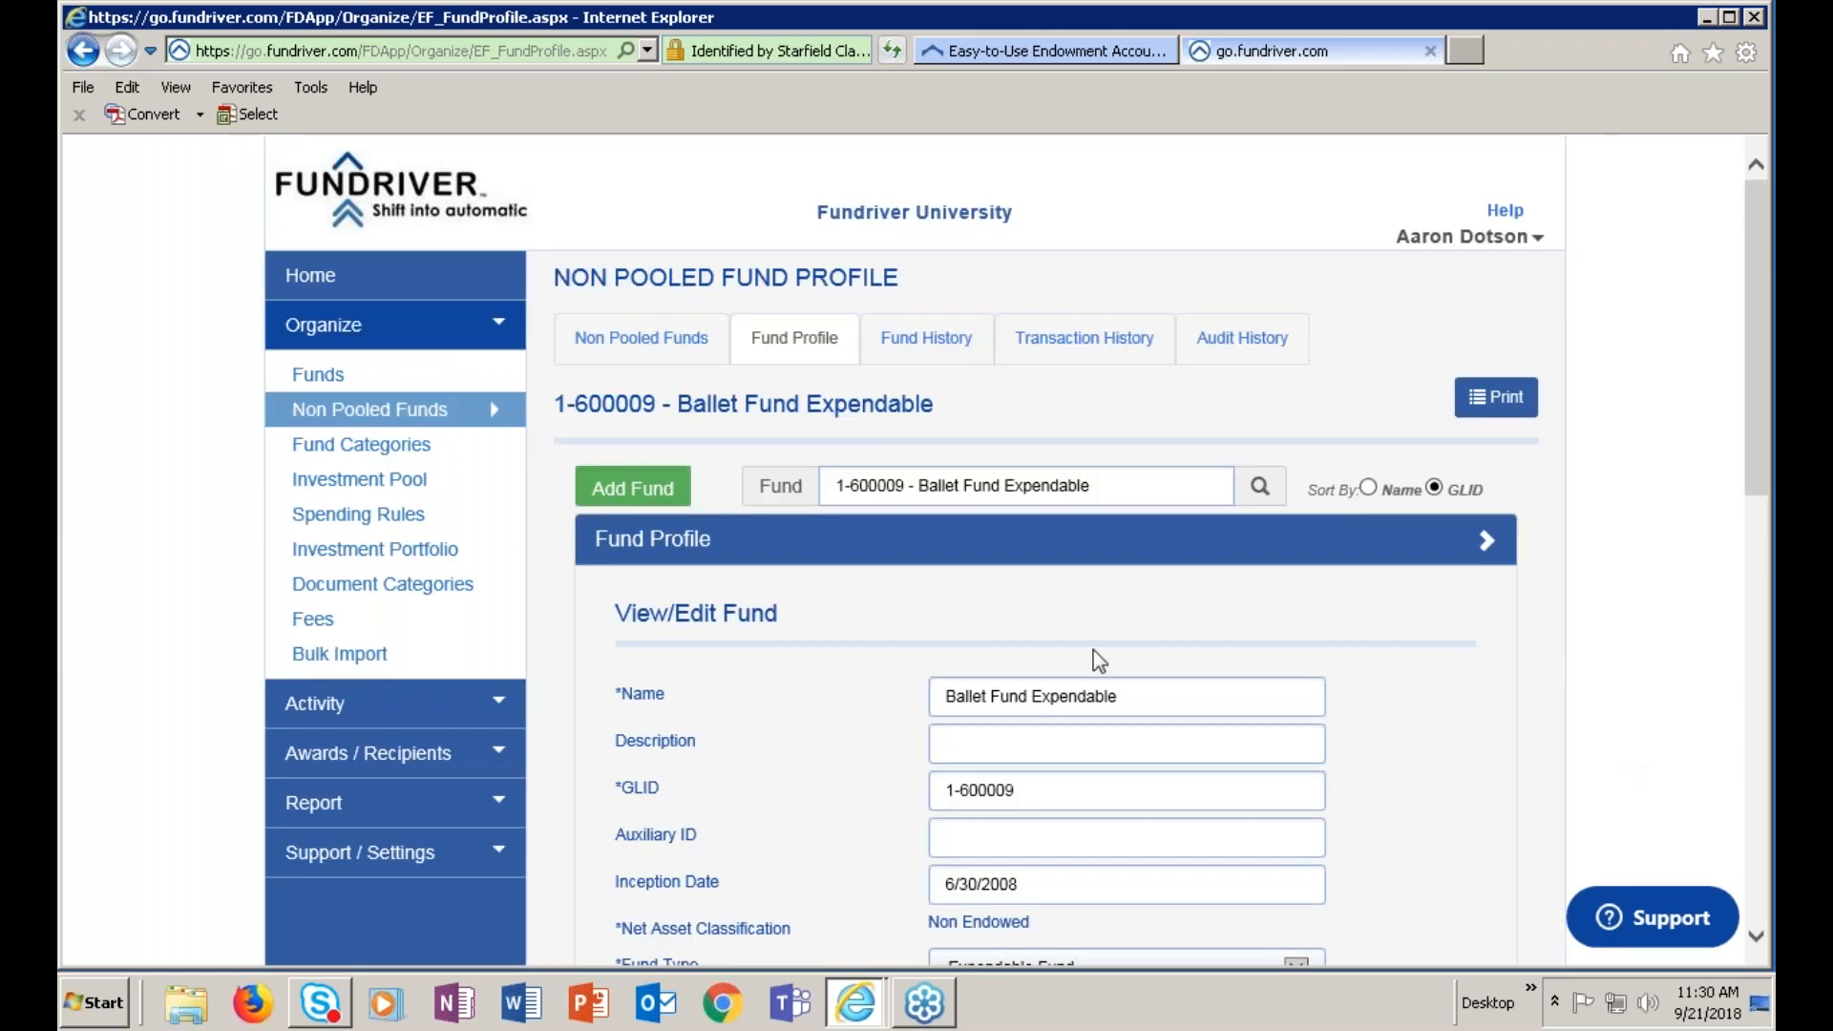
Open the profile of 600009 - Ballet Fund in Funds and review its details and current values
click(304, 380)
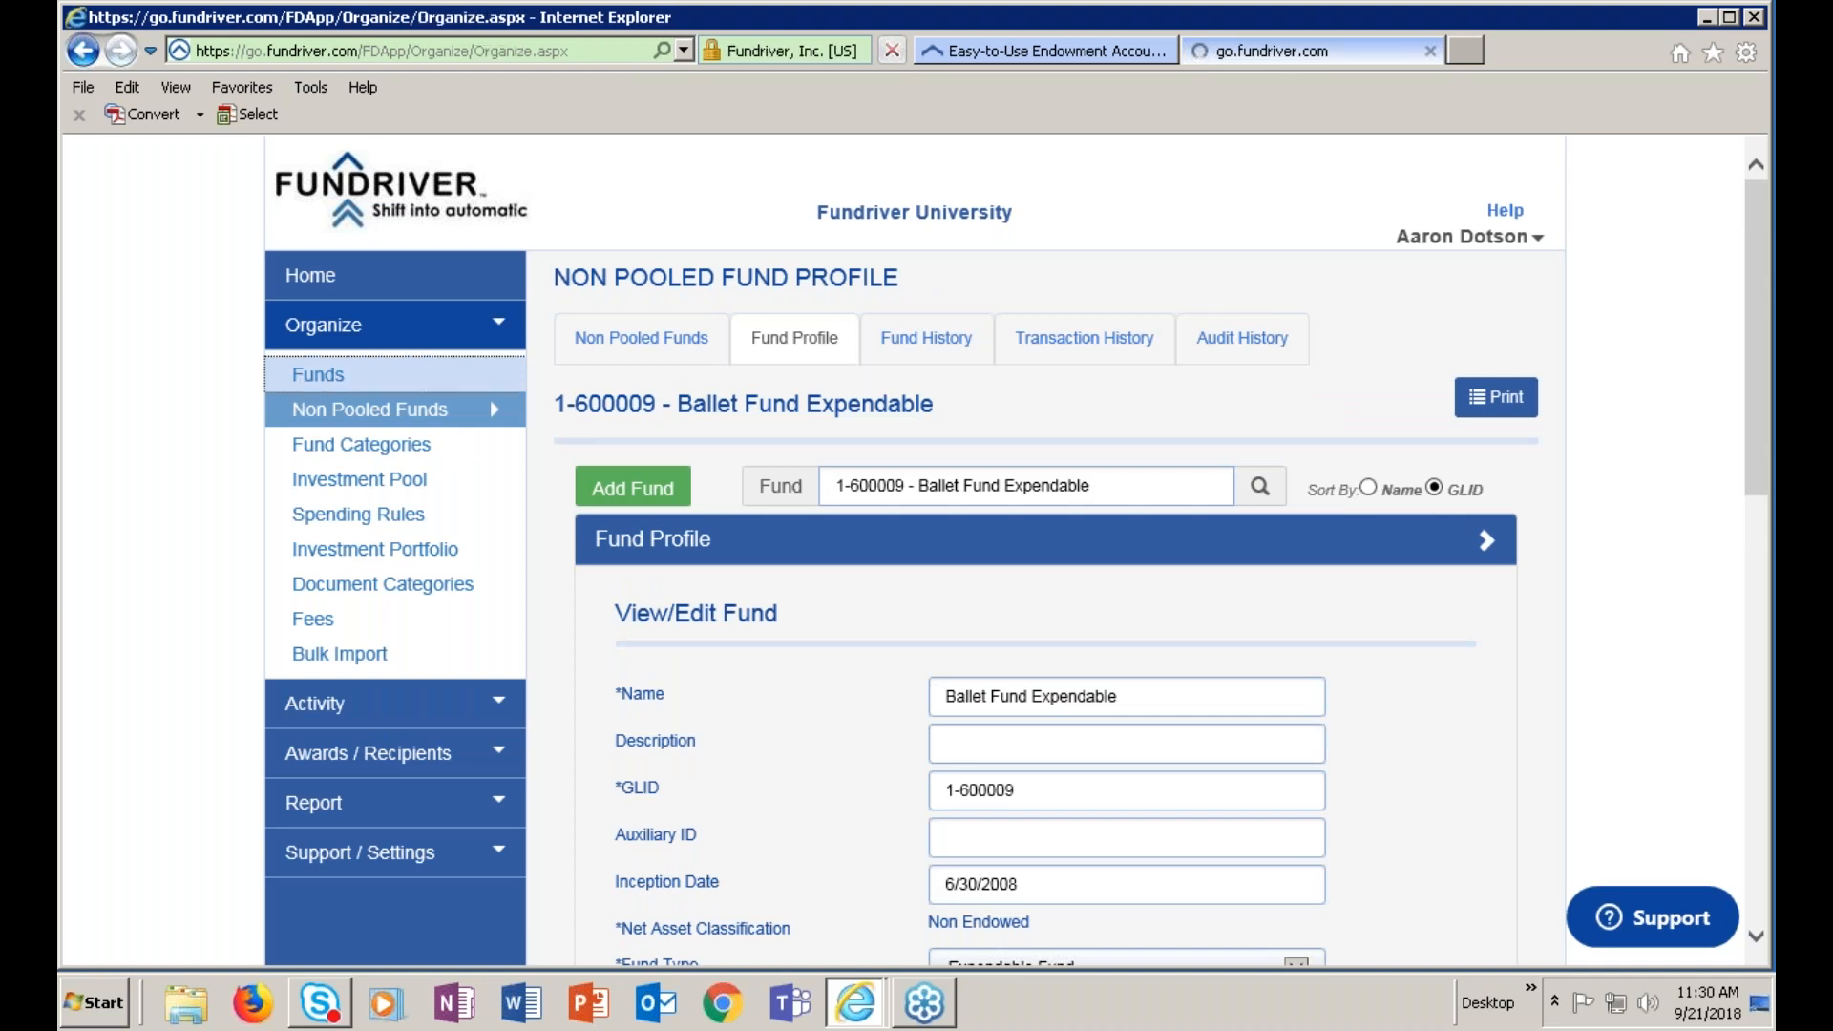
click(744, 579)
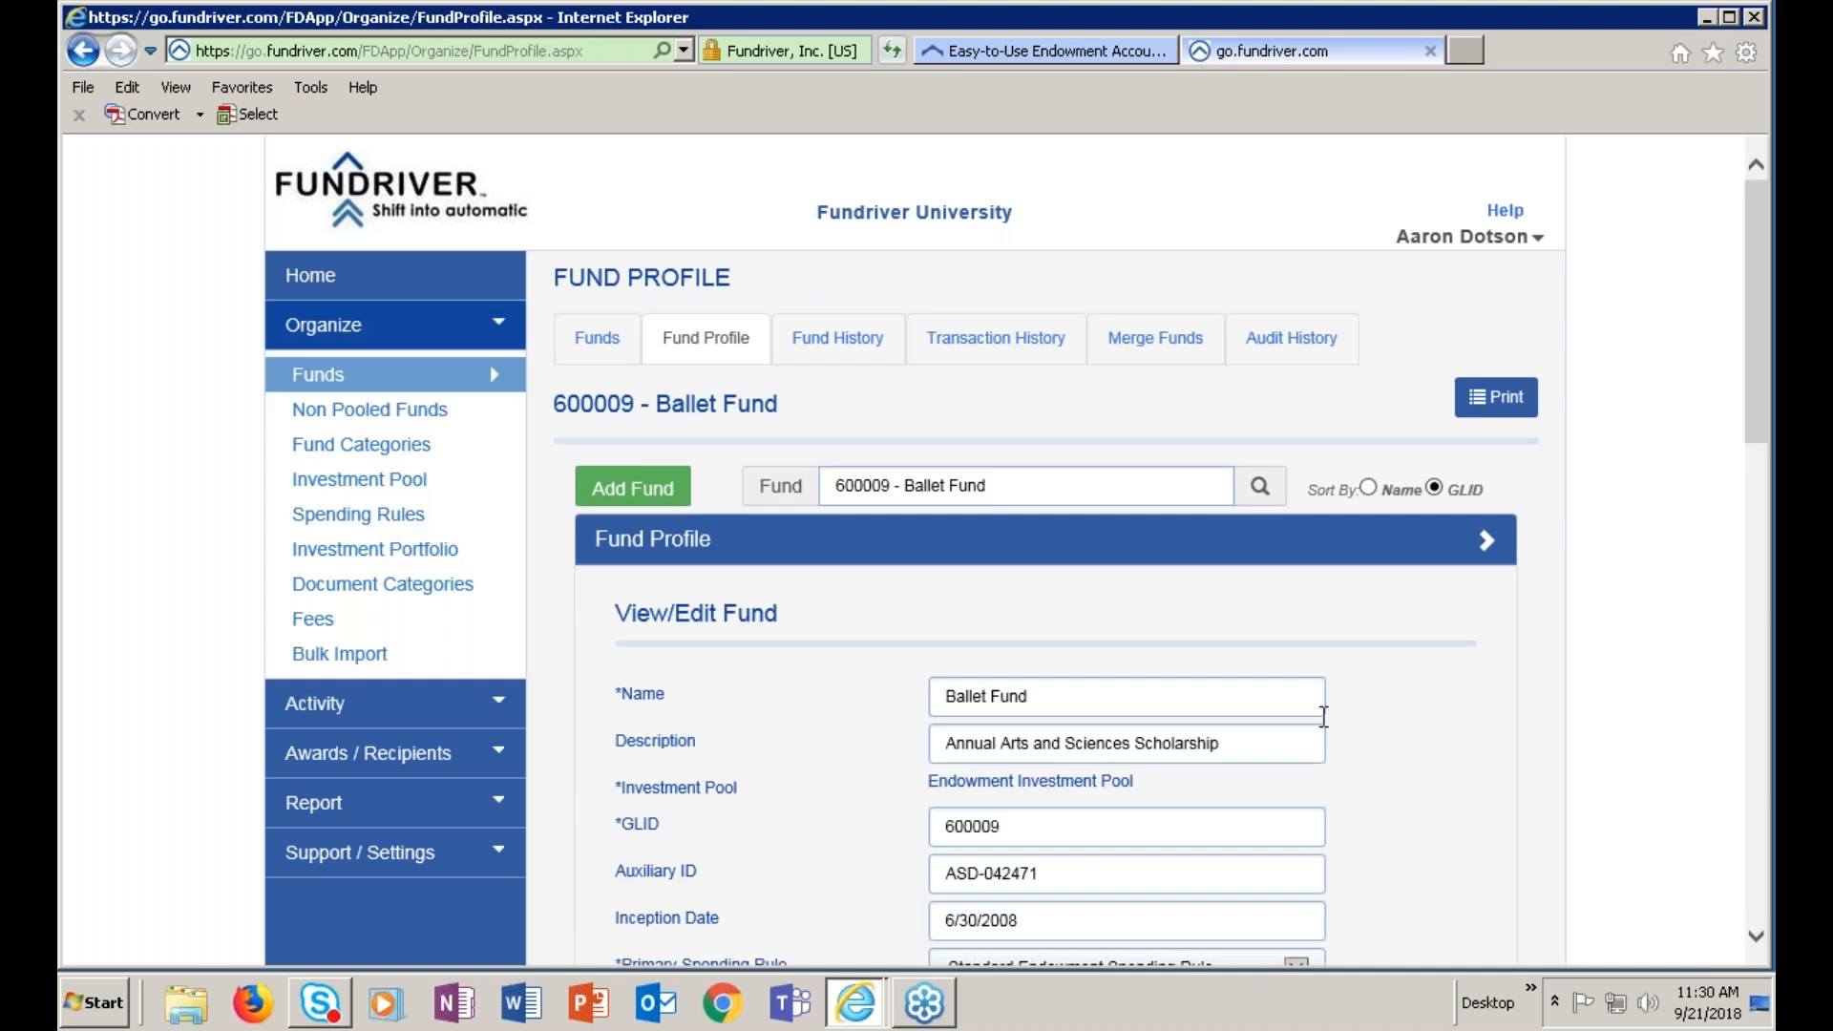
scroll(1453, 669, down, 6)
scroll(1457, 676, down, 6)
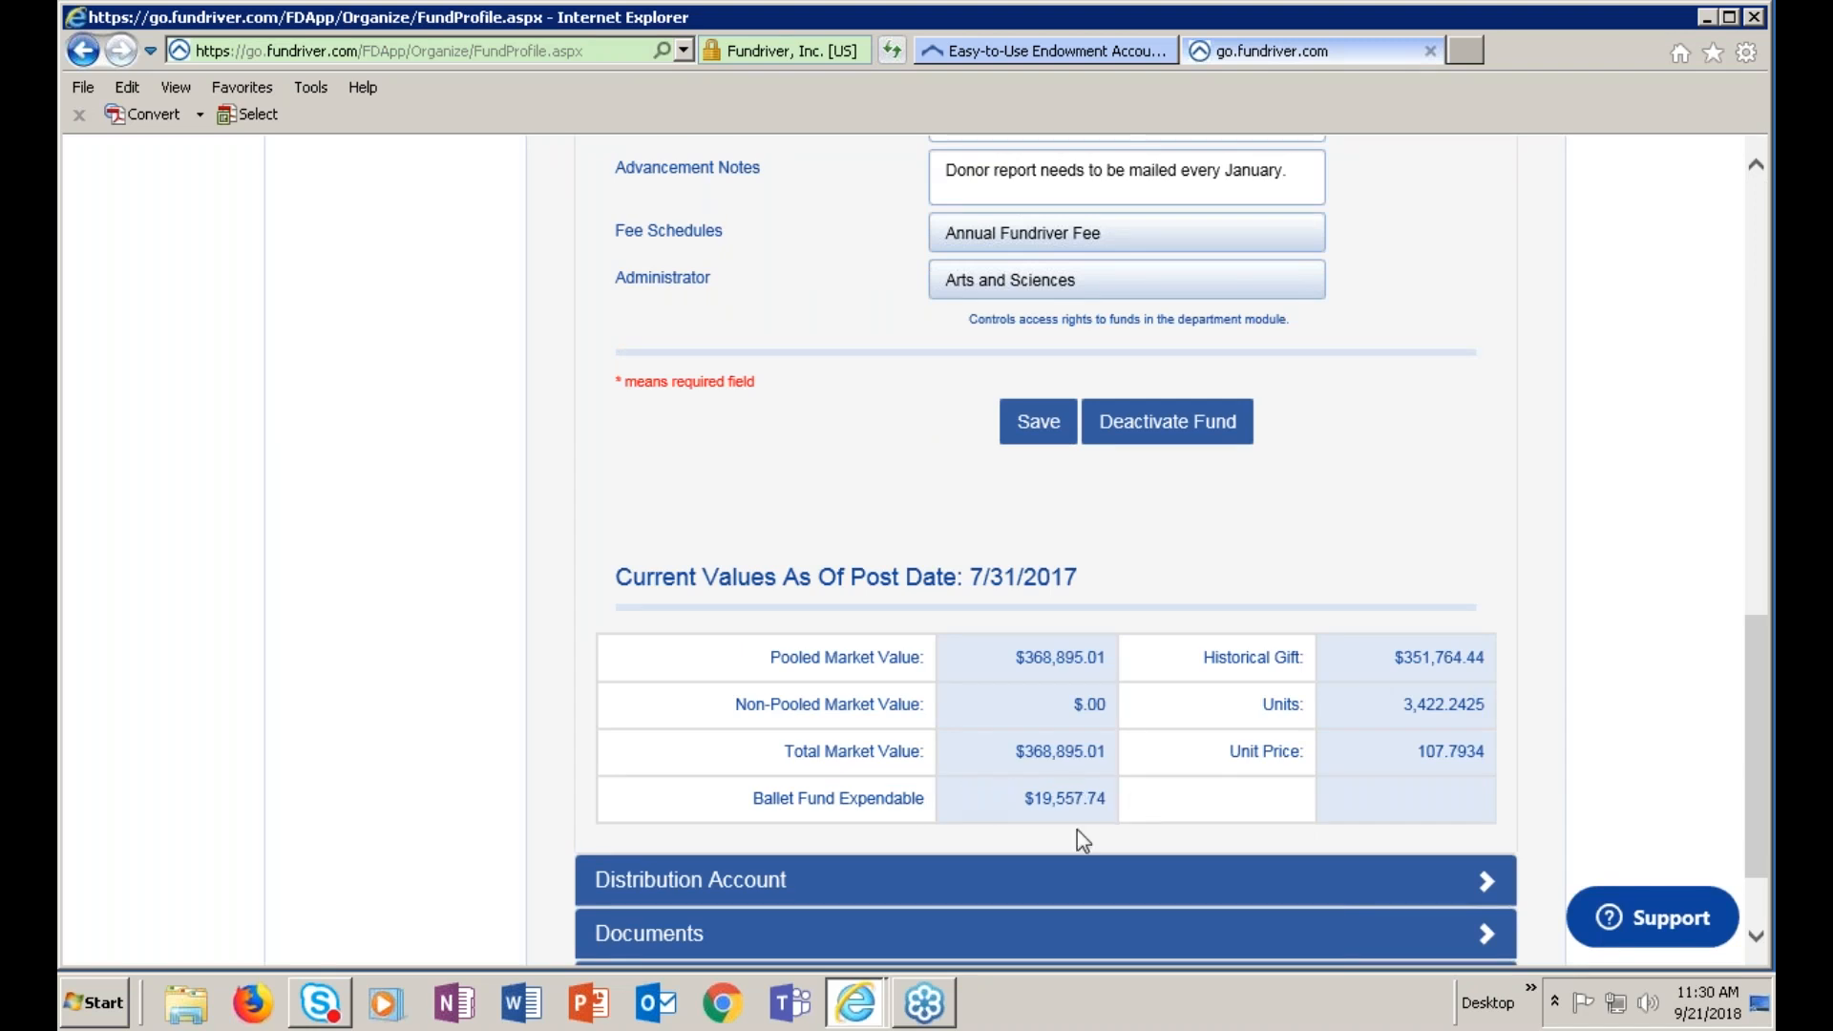
scroll(1596, 737, up, 10)
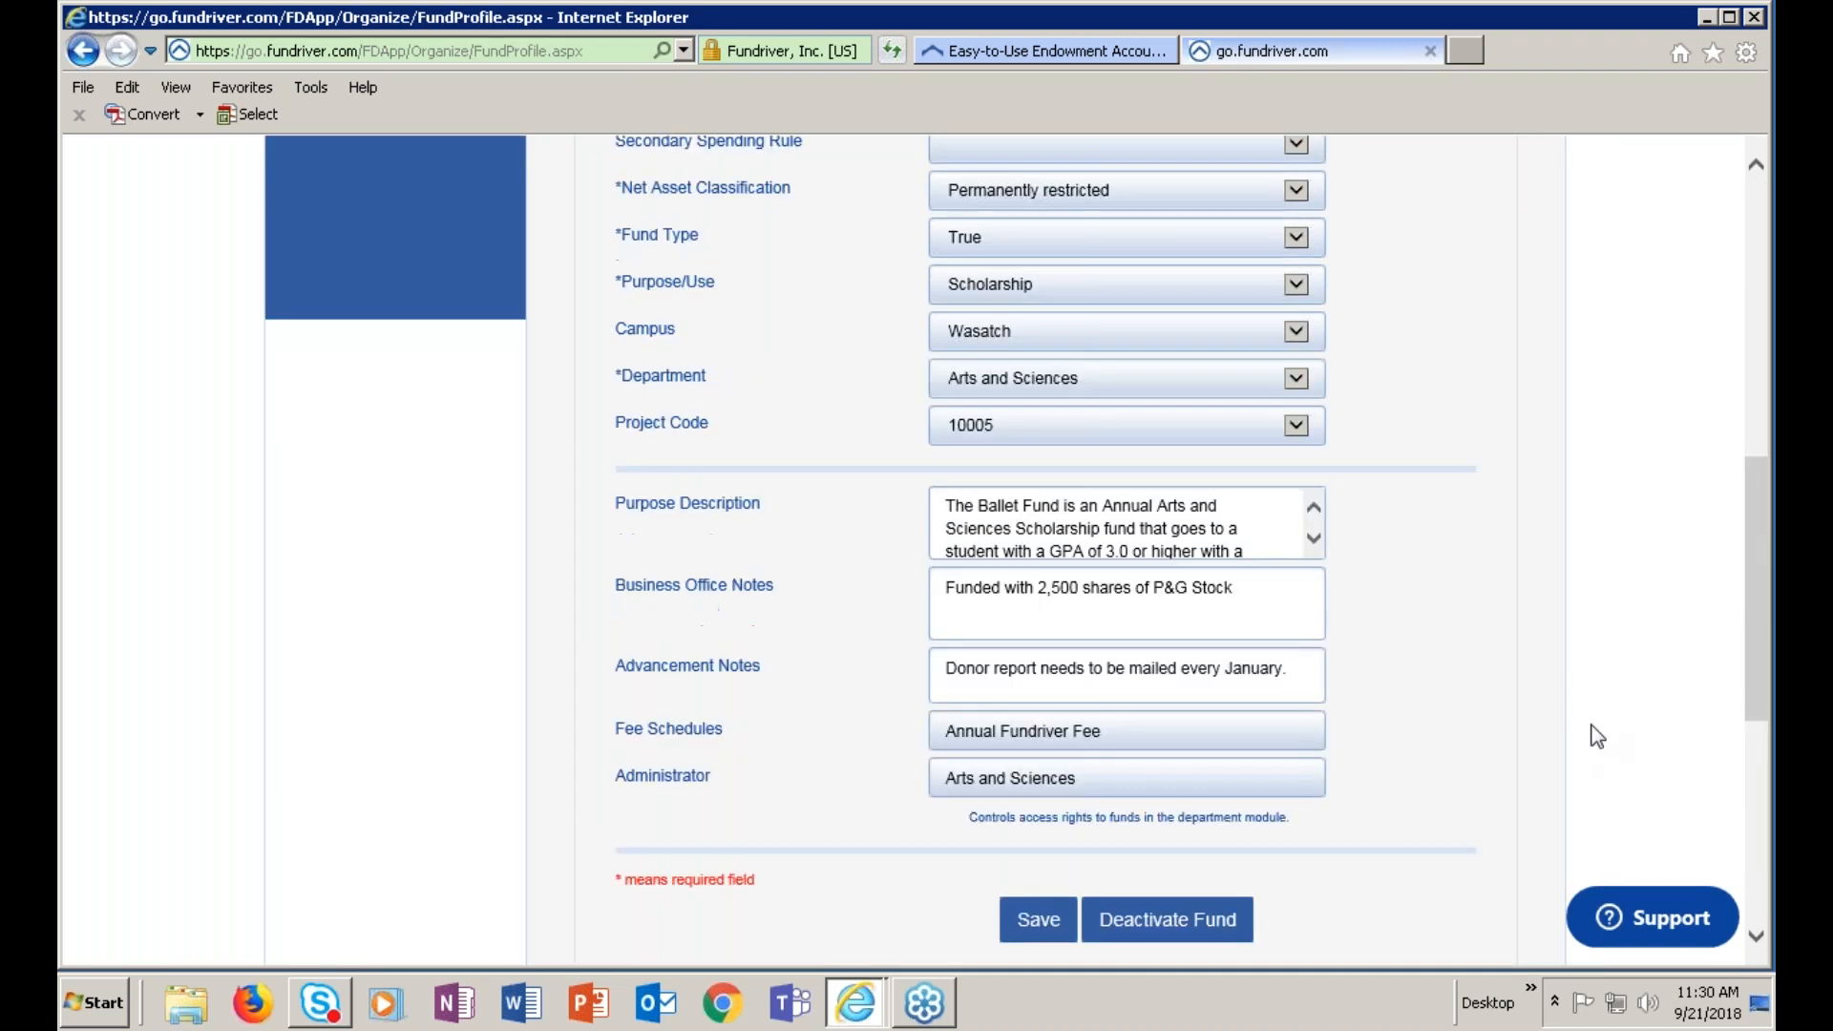
scroll(1597, 736, up, 4)
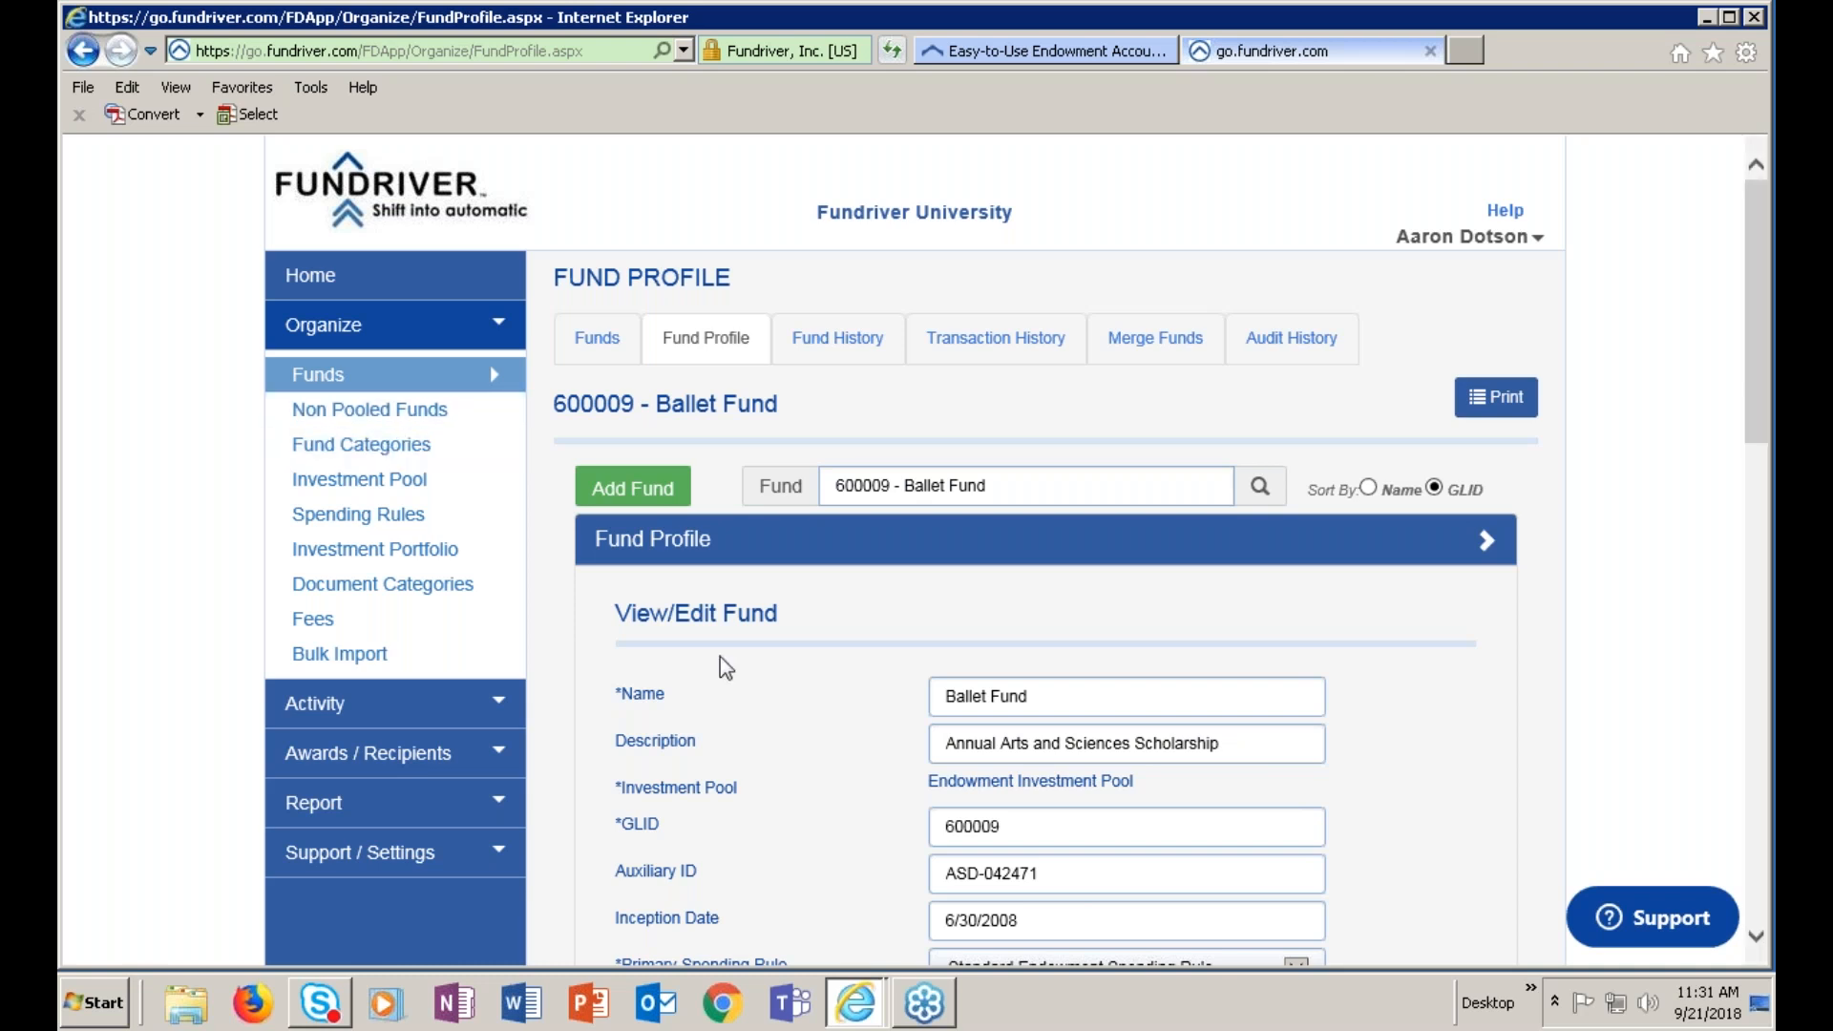
Open the Investment Pool Transaction Summary Report from the Summary category of the reports
scroll(571, 741, down, 1)
click(310, 697)
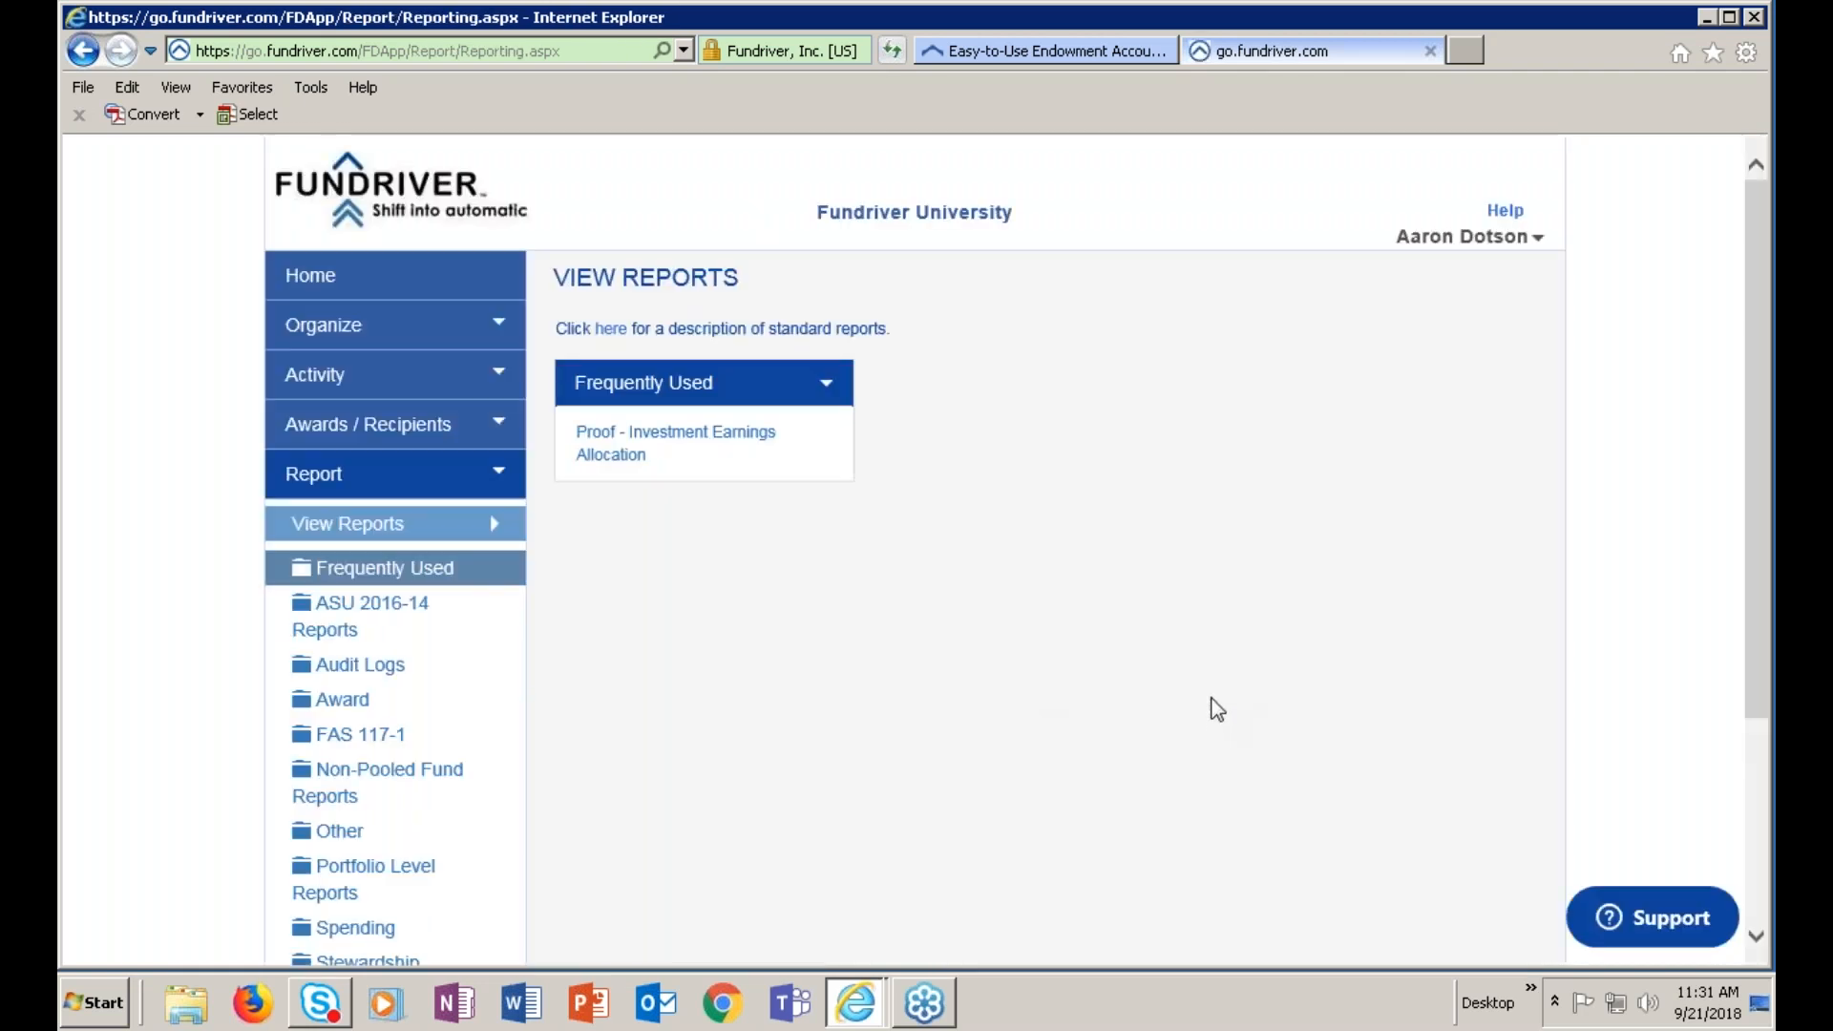
scroll(1206, 704, down, 1)
scroll(1089, 702, down, 1)
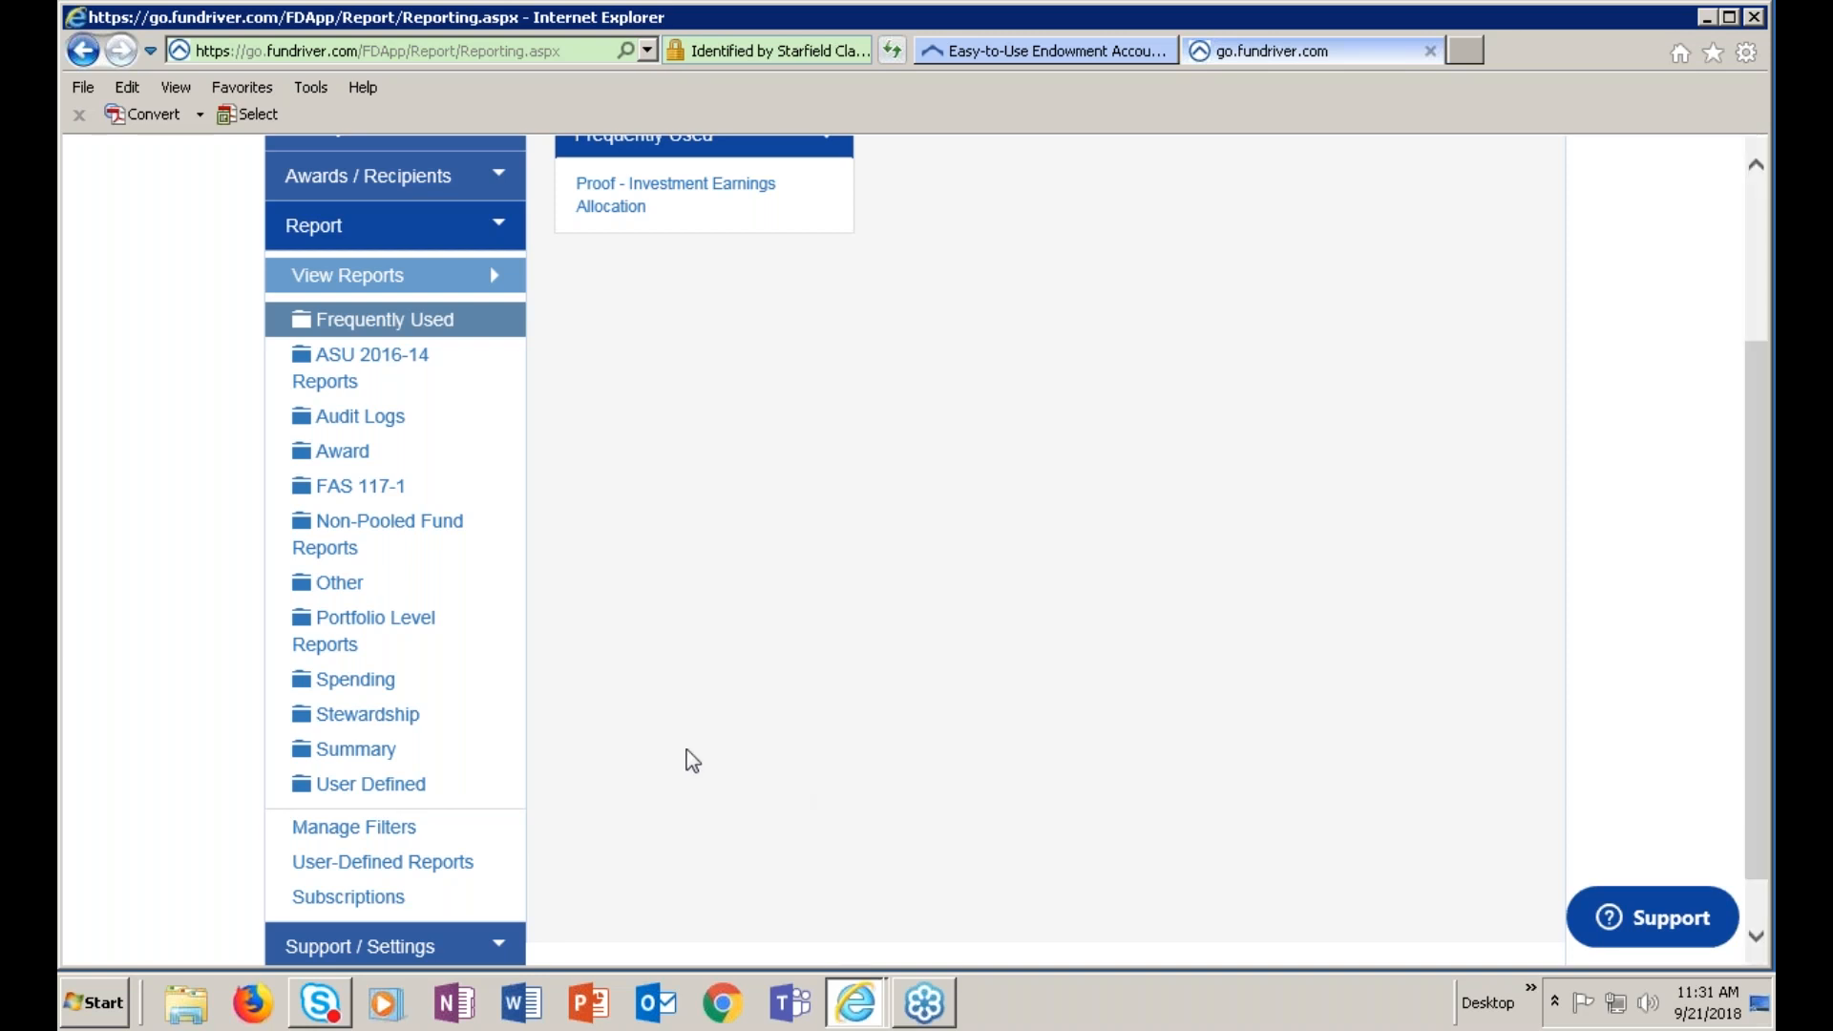
click(349, 764)
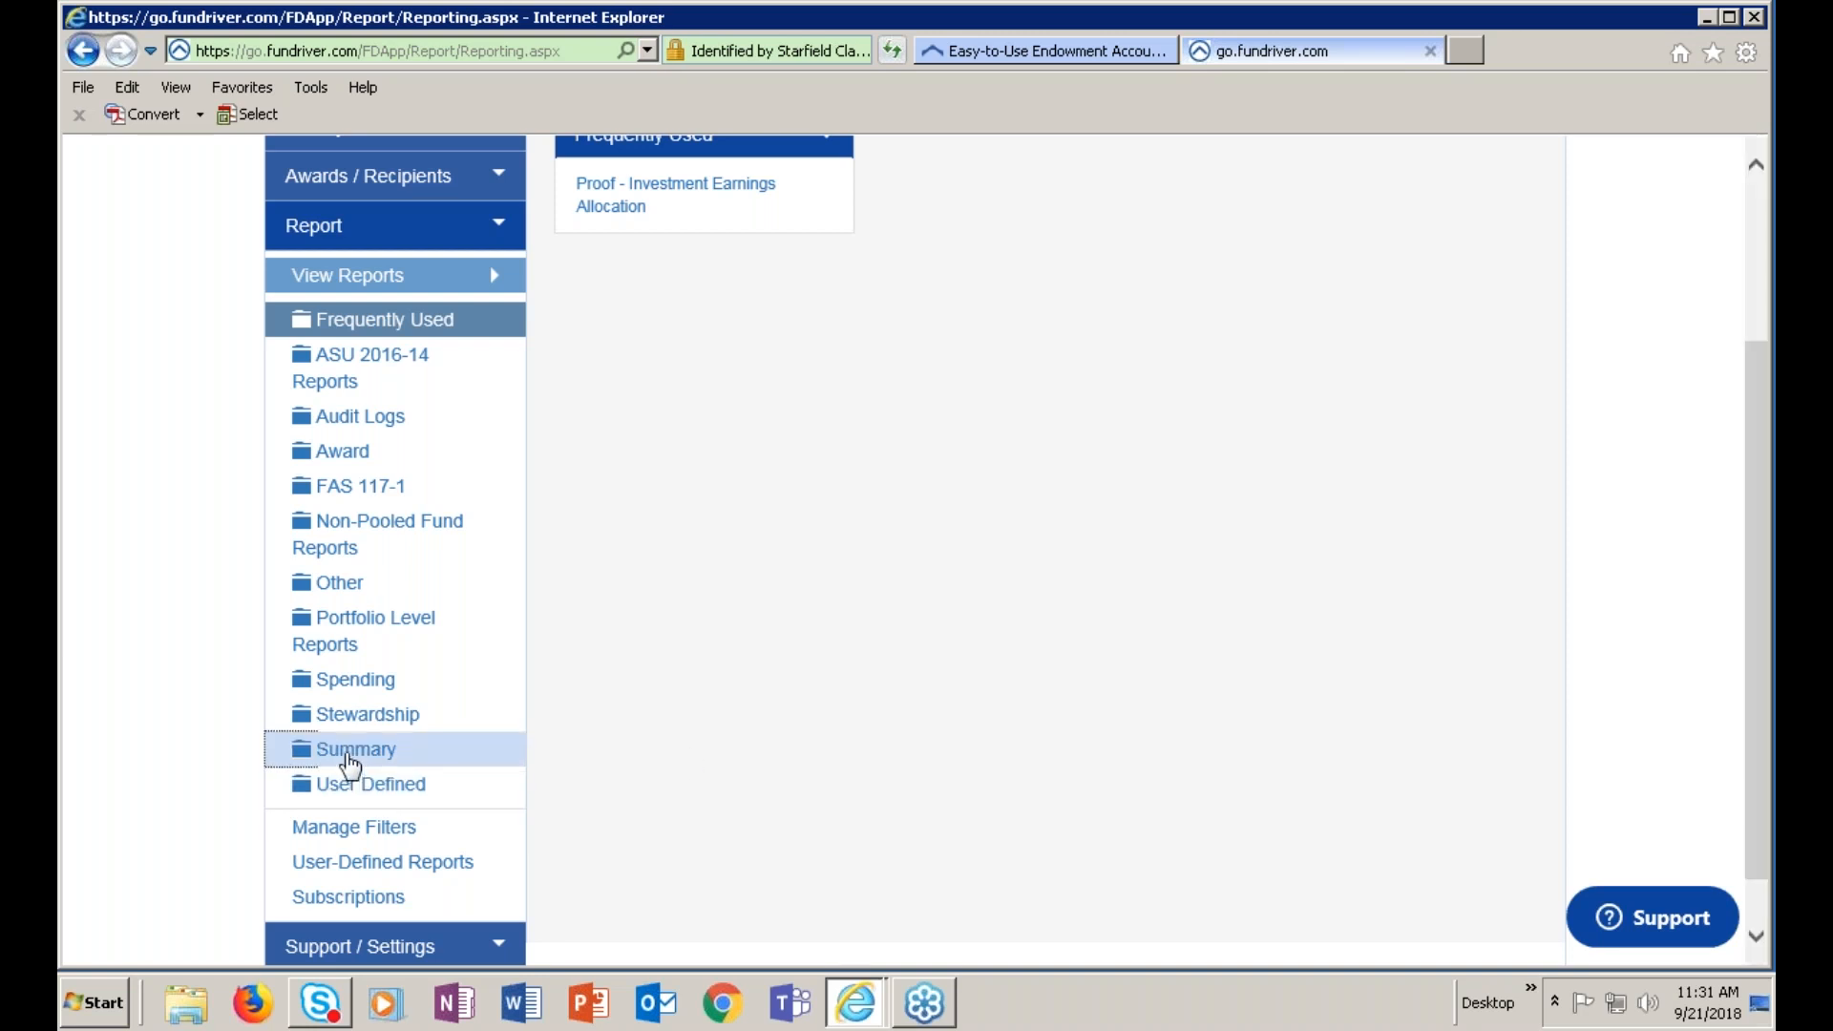
scroll(1088, 826, down, 3)
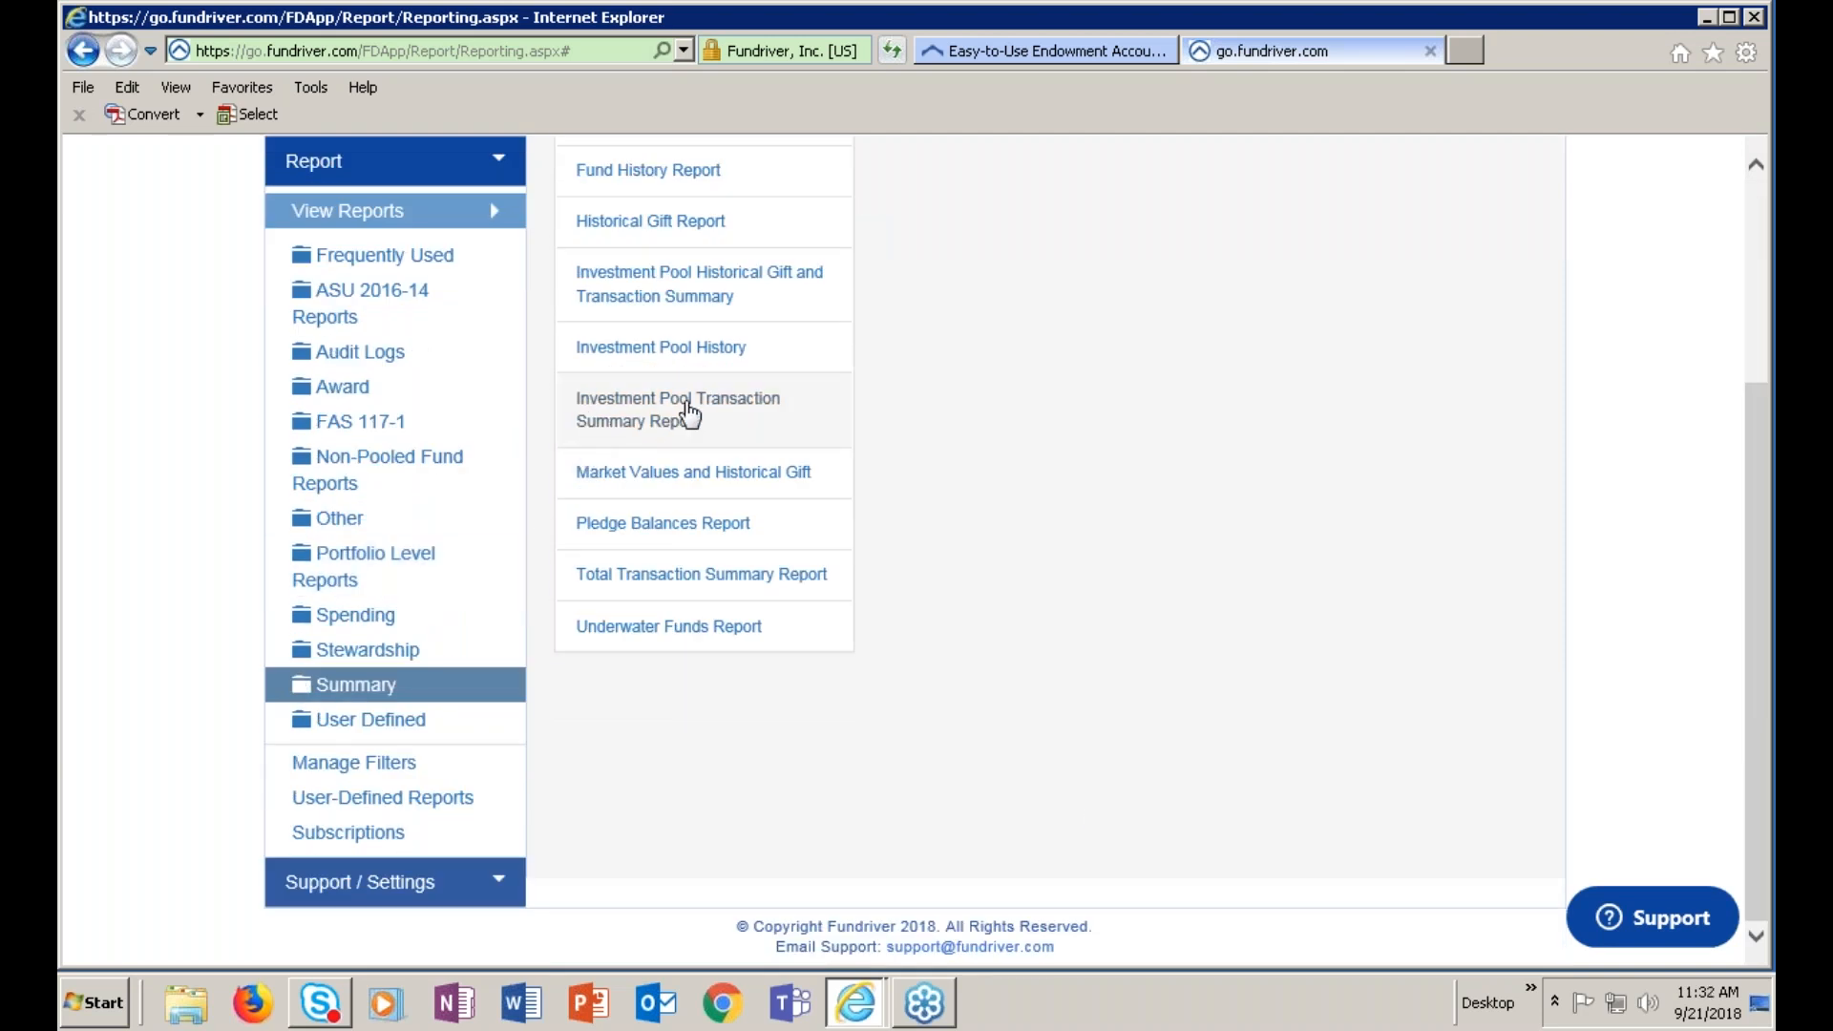
click(649, 430)
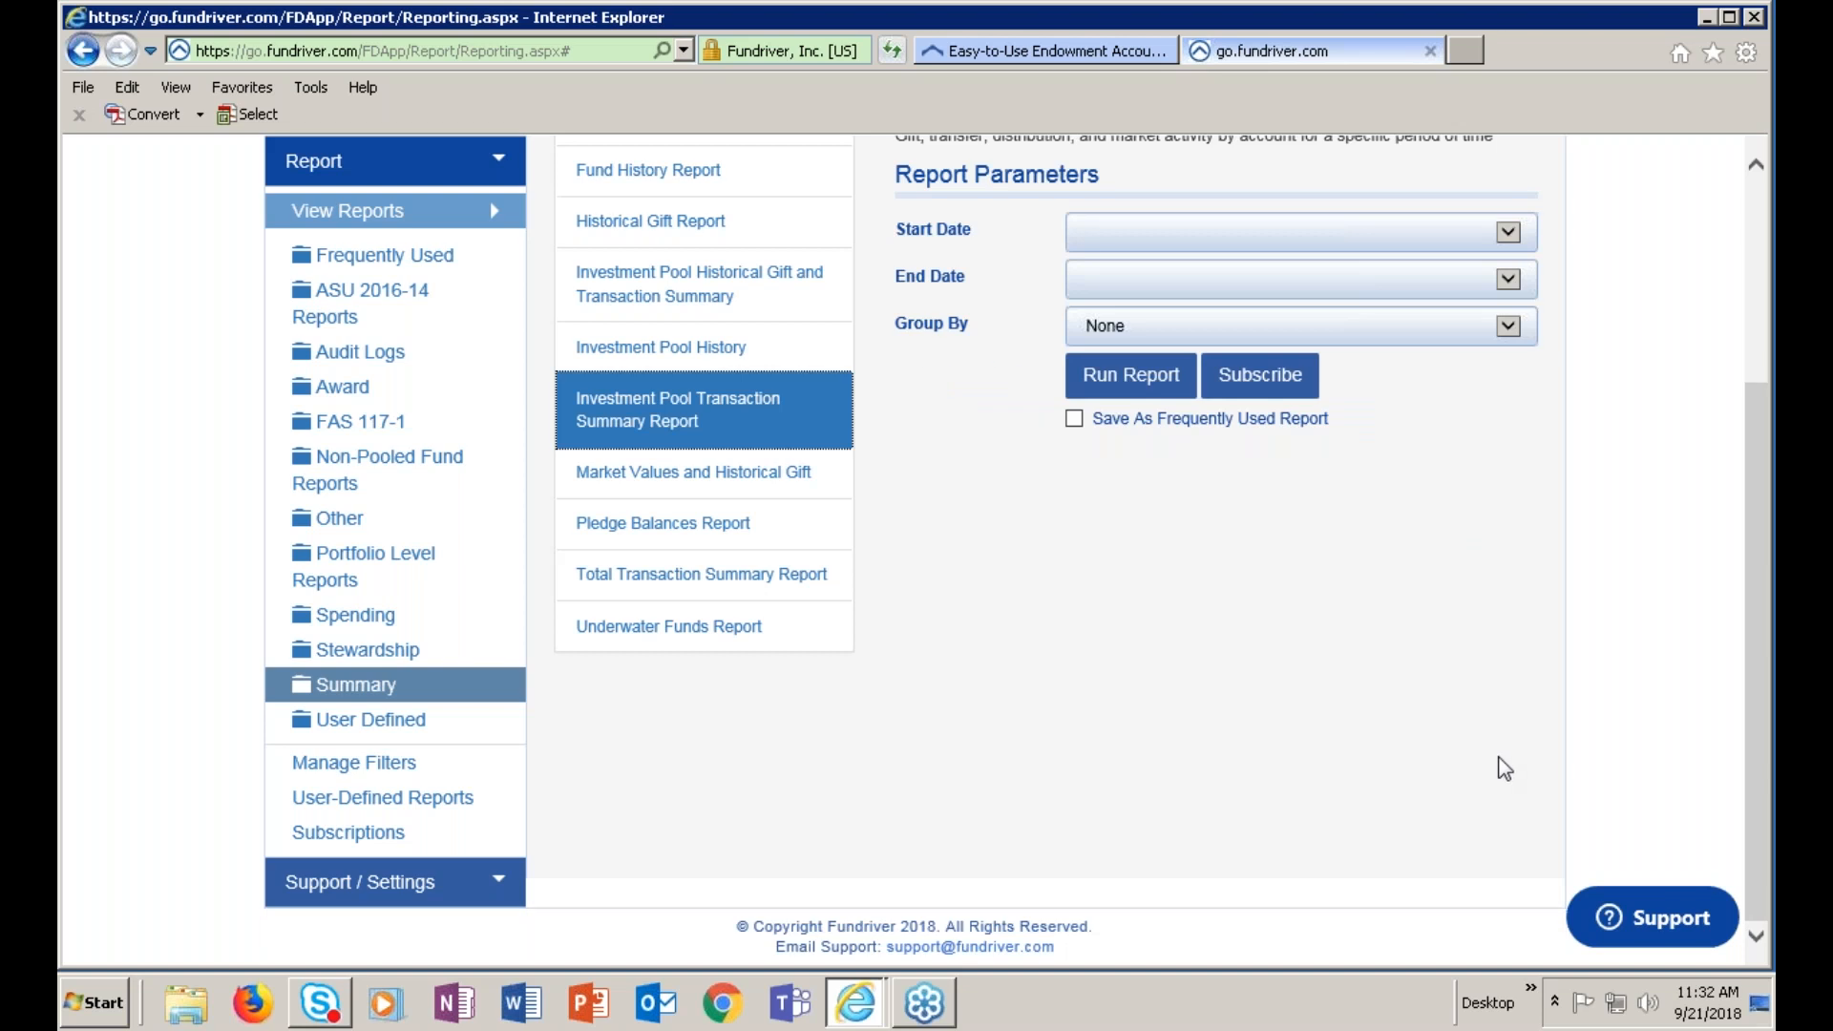
scroll(1556, 764, up, 1)
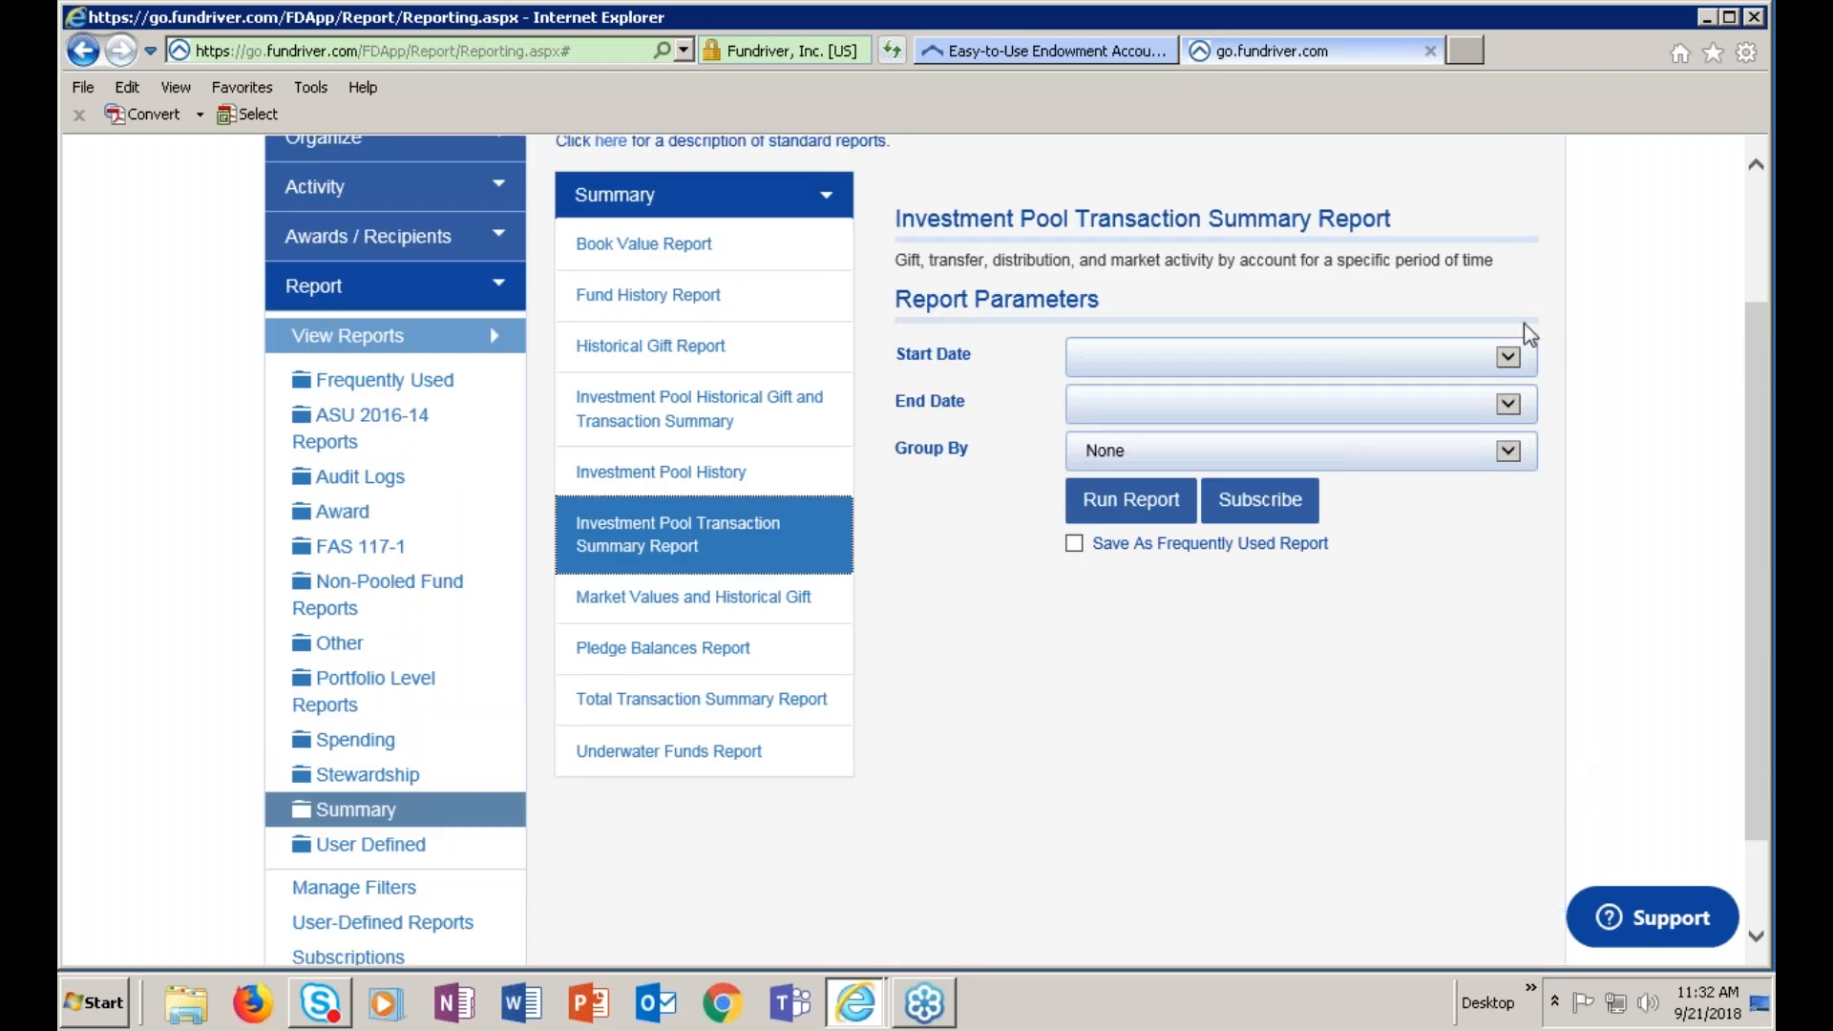
Run the Investment Pool Transaction Summary Report from 6/30/2017 to 7/31/2017, grouped by Department
click(1508, 357)
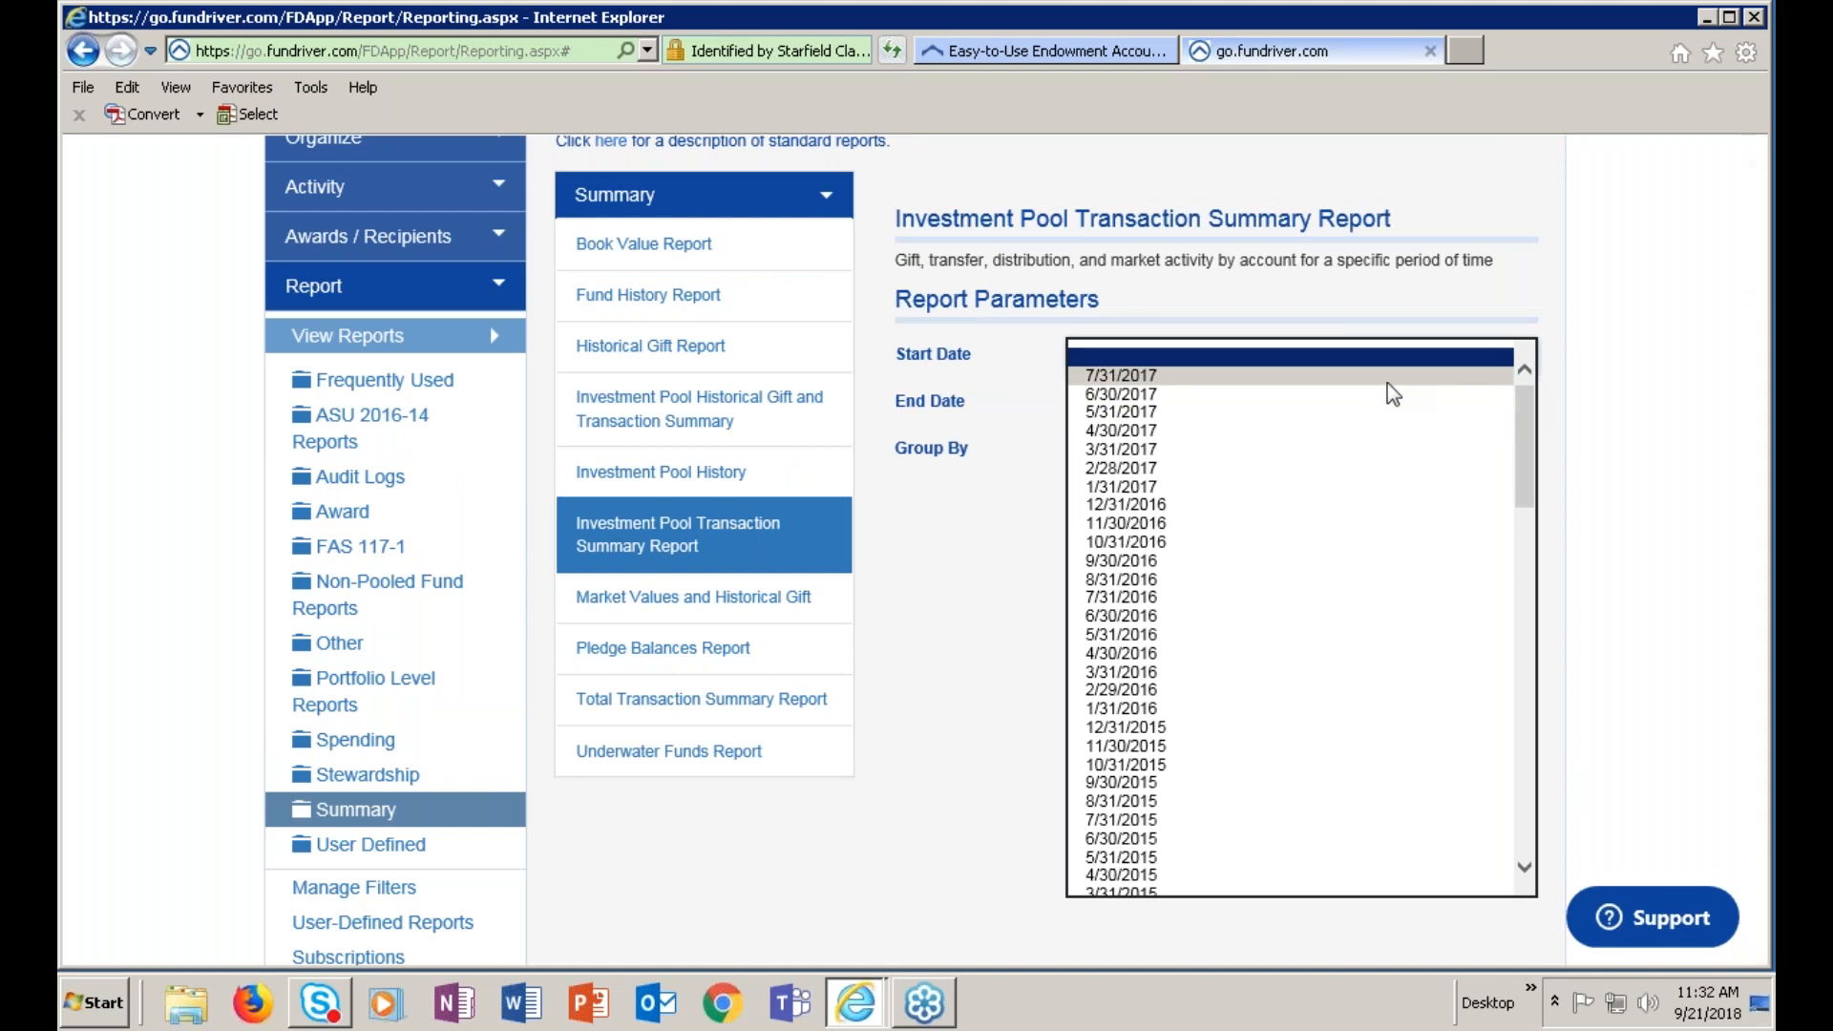
click(1490, 394)
click(1509, 406)
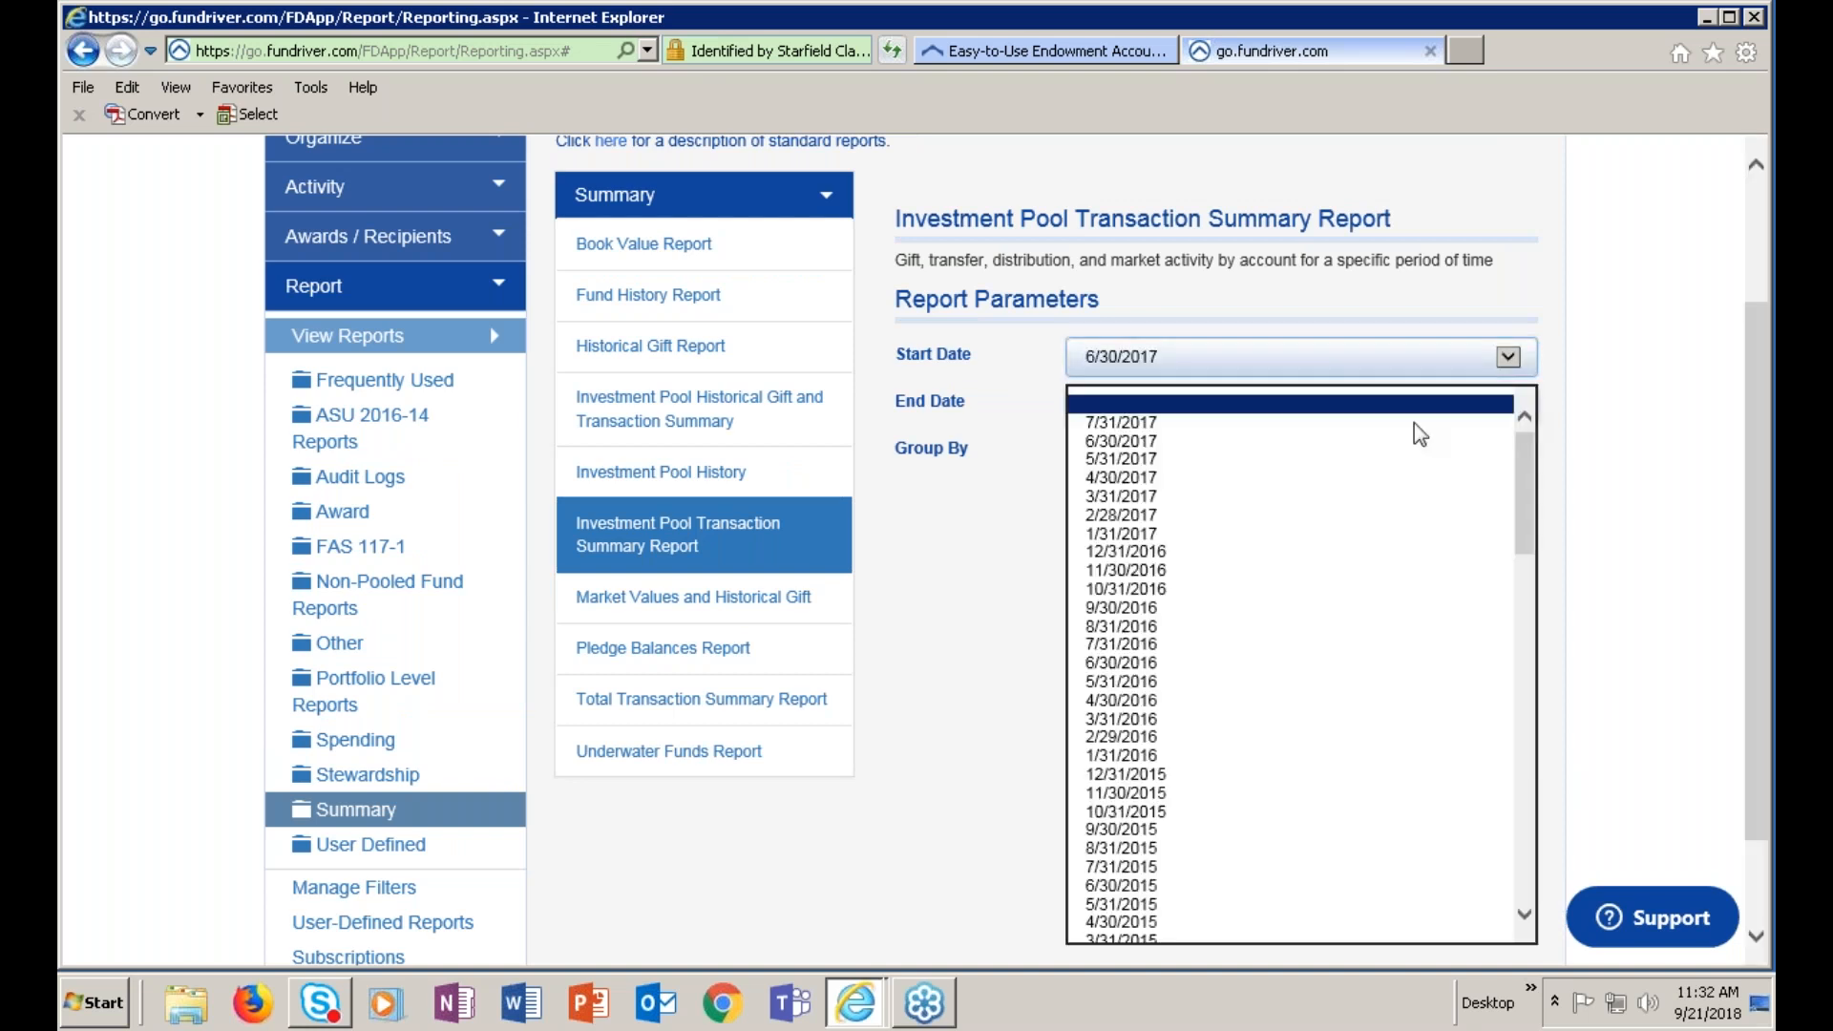
click(1167, 420)
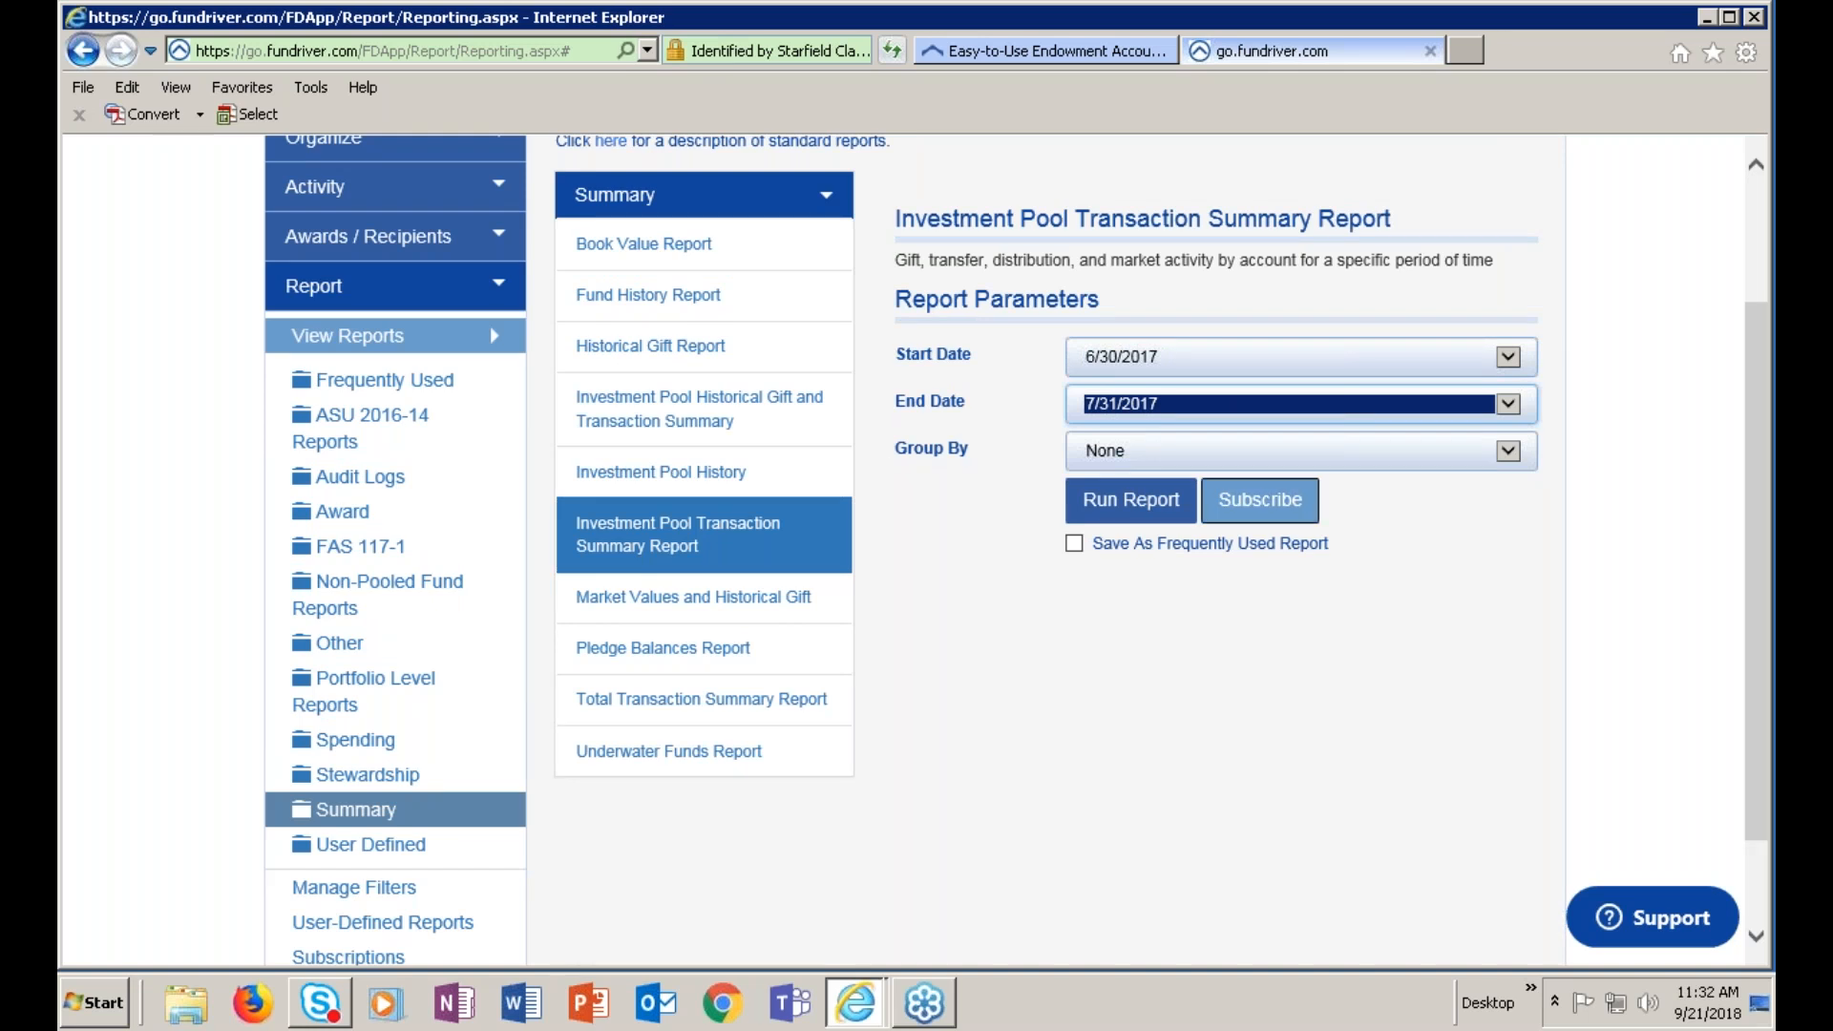
click(1510, 455)
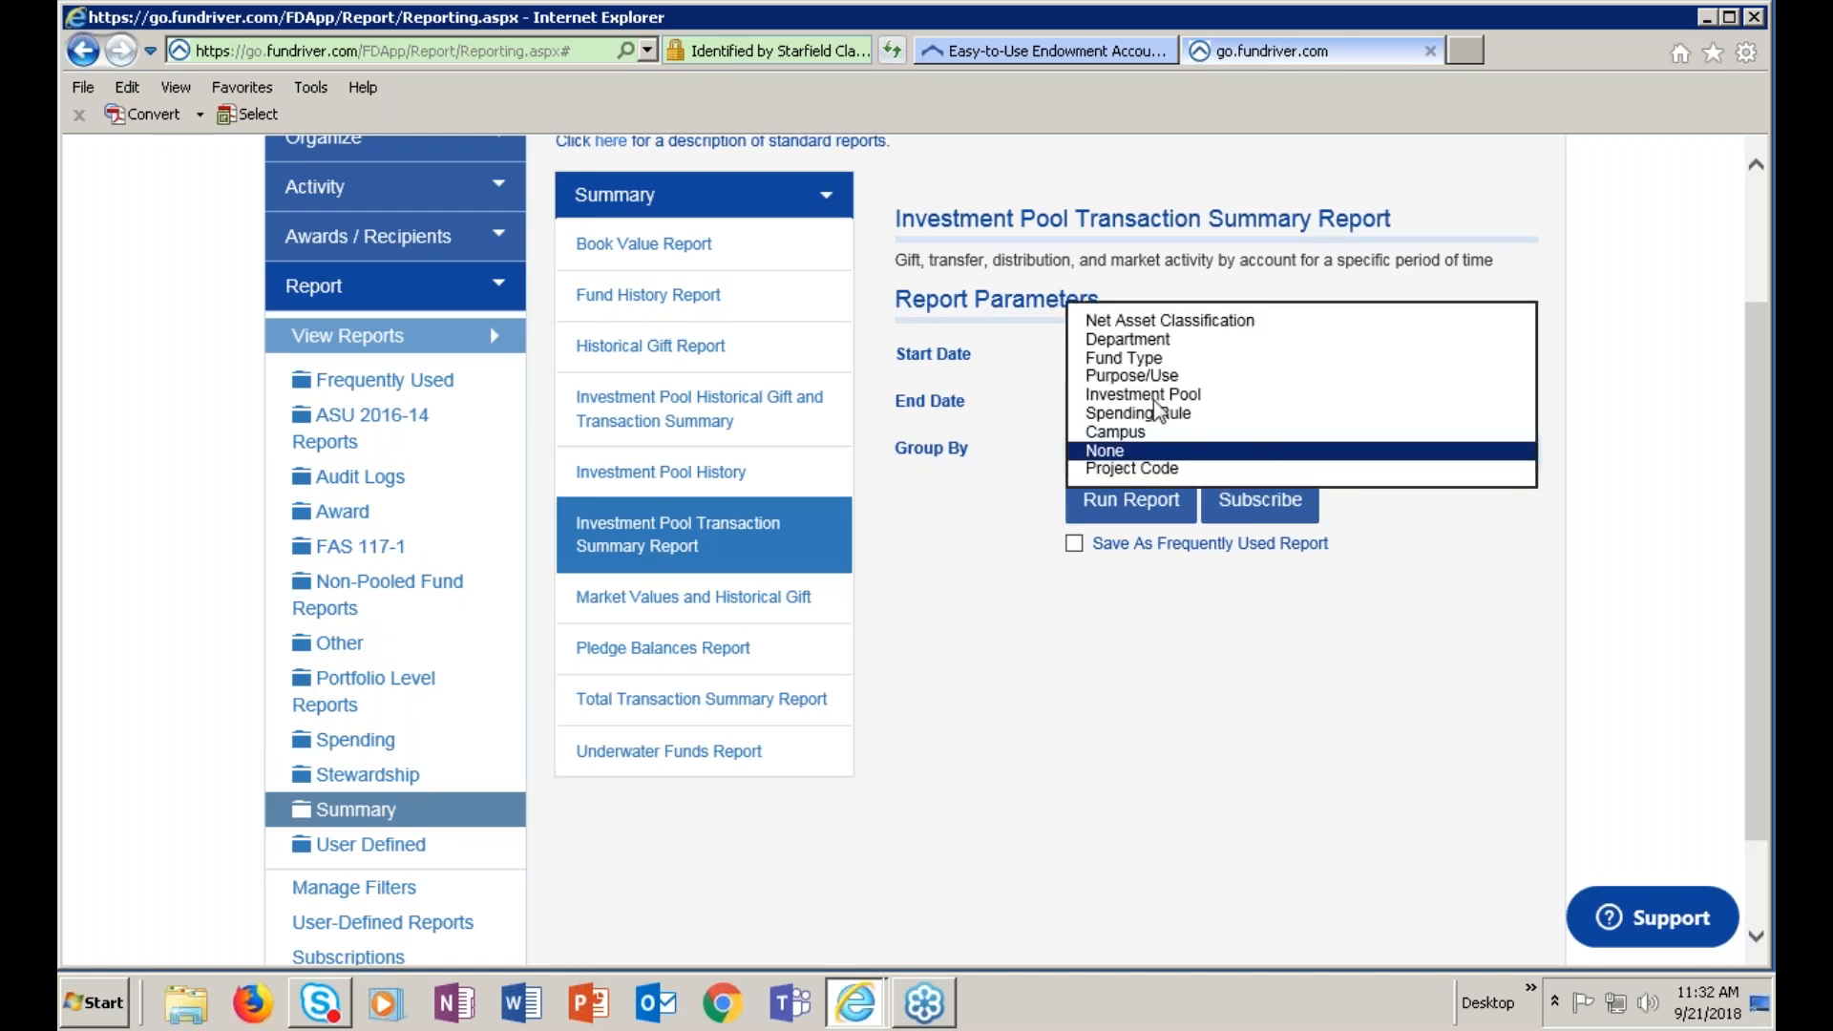
click(1117, 341)
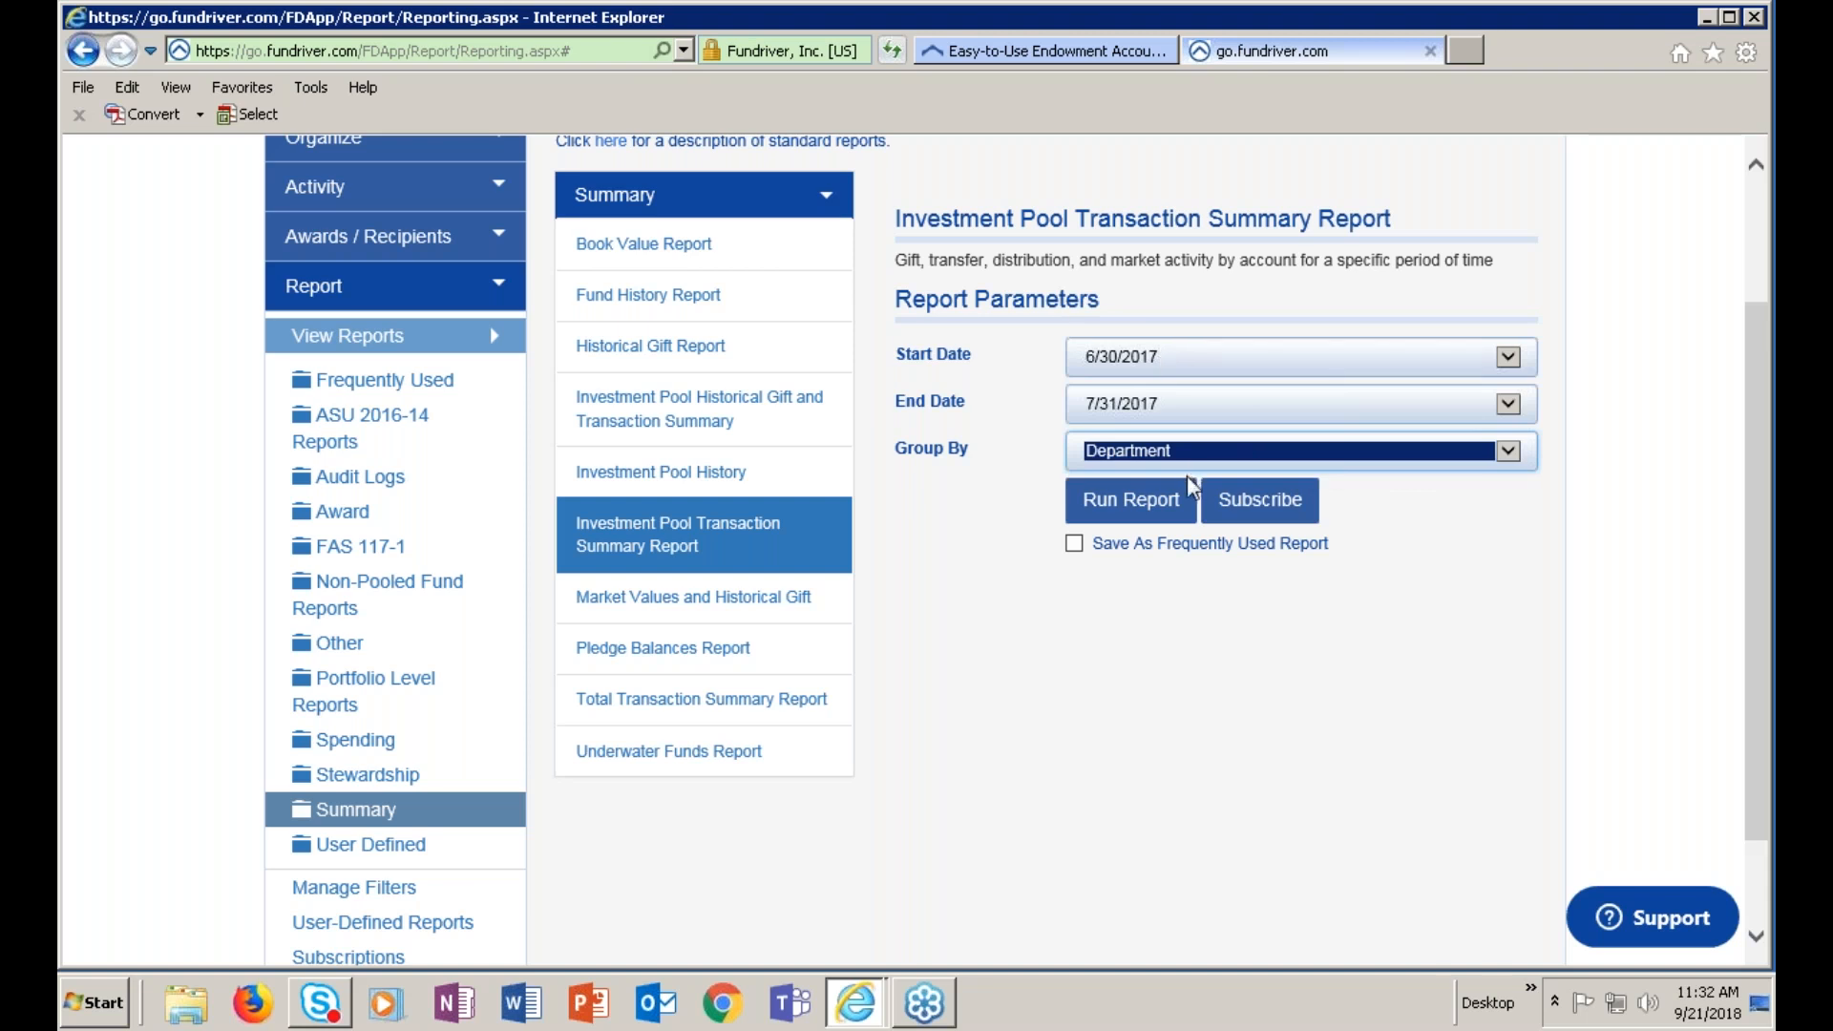
click(1146, 505)
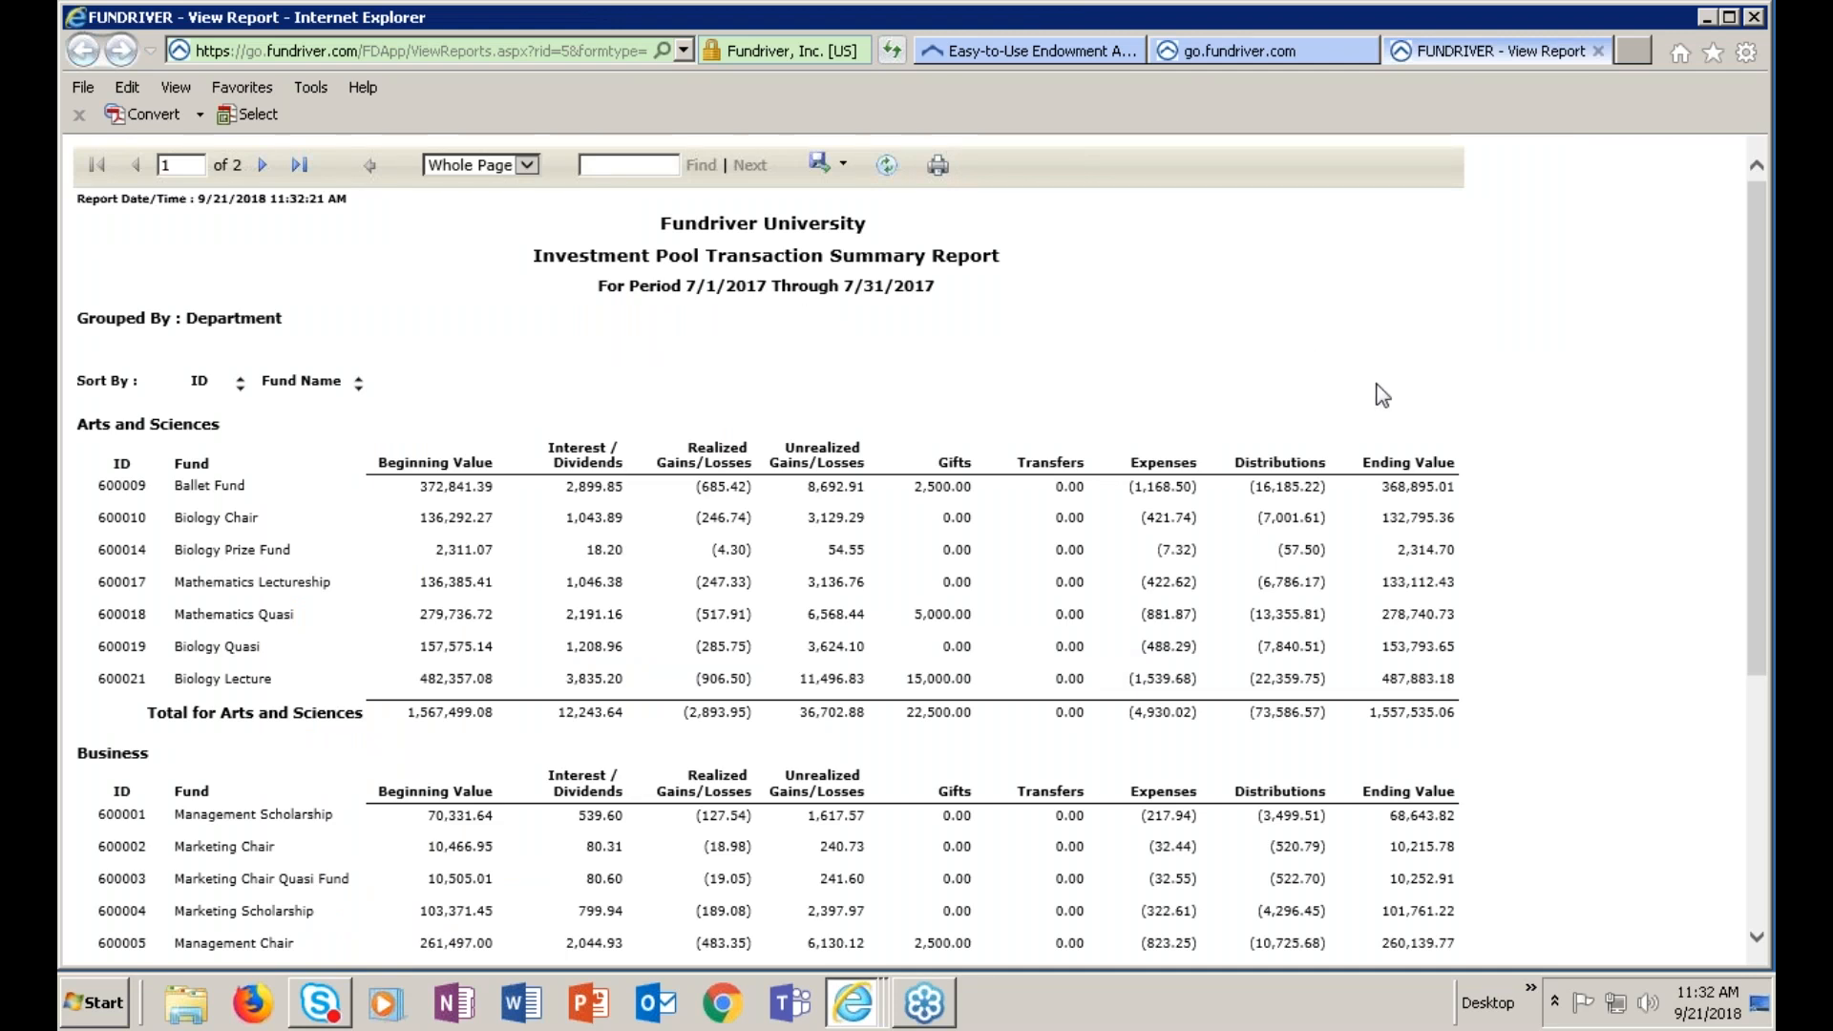
Look through both pages of the transaction summary report, including the department and grand totals, and close the report
scroll(1484, 385, down, 1)
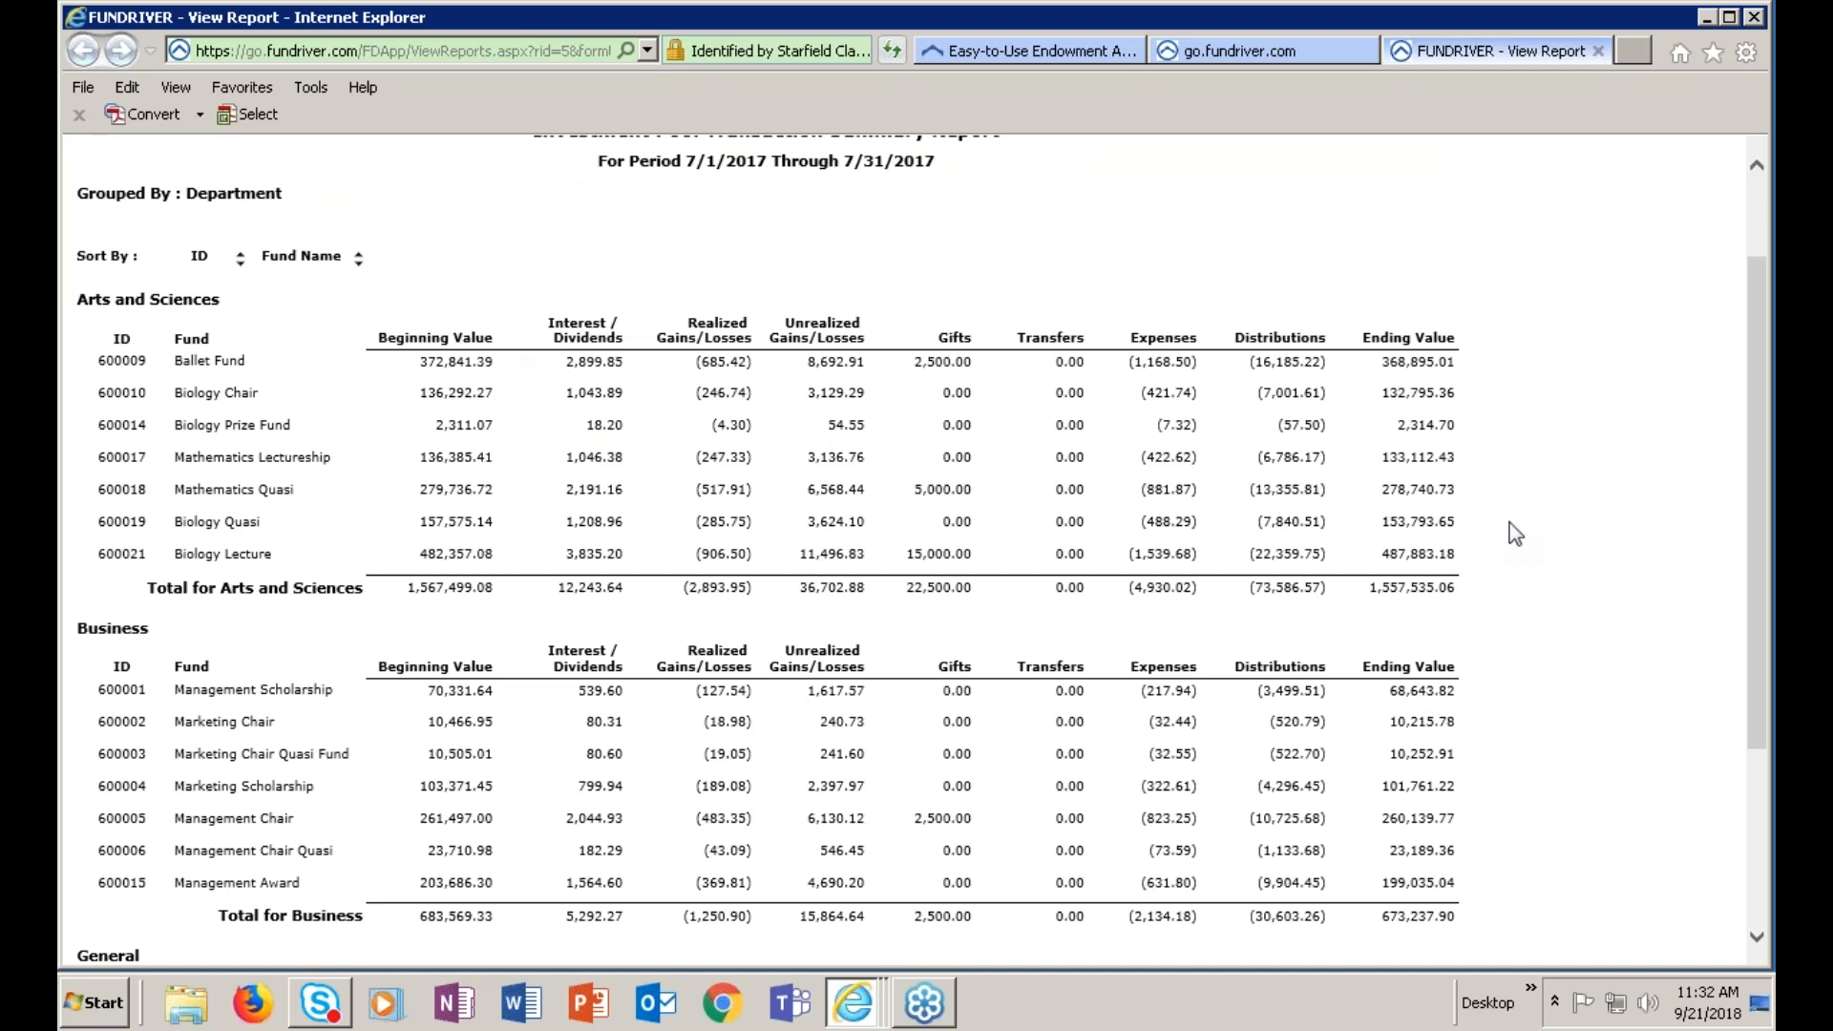
scroll(1516, 533, up, 2)
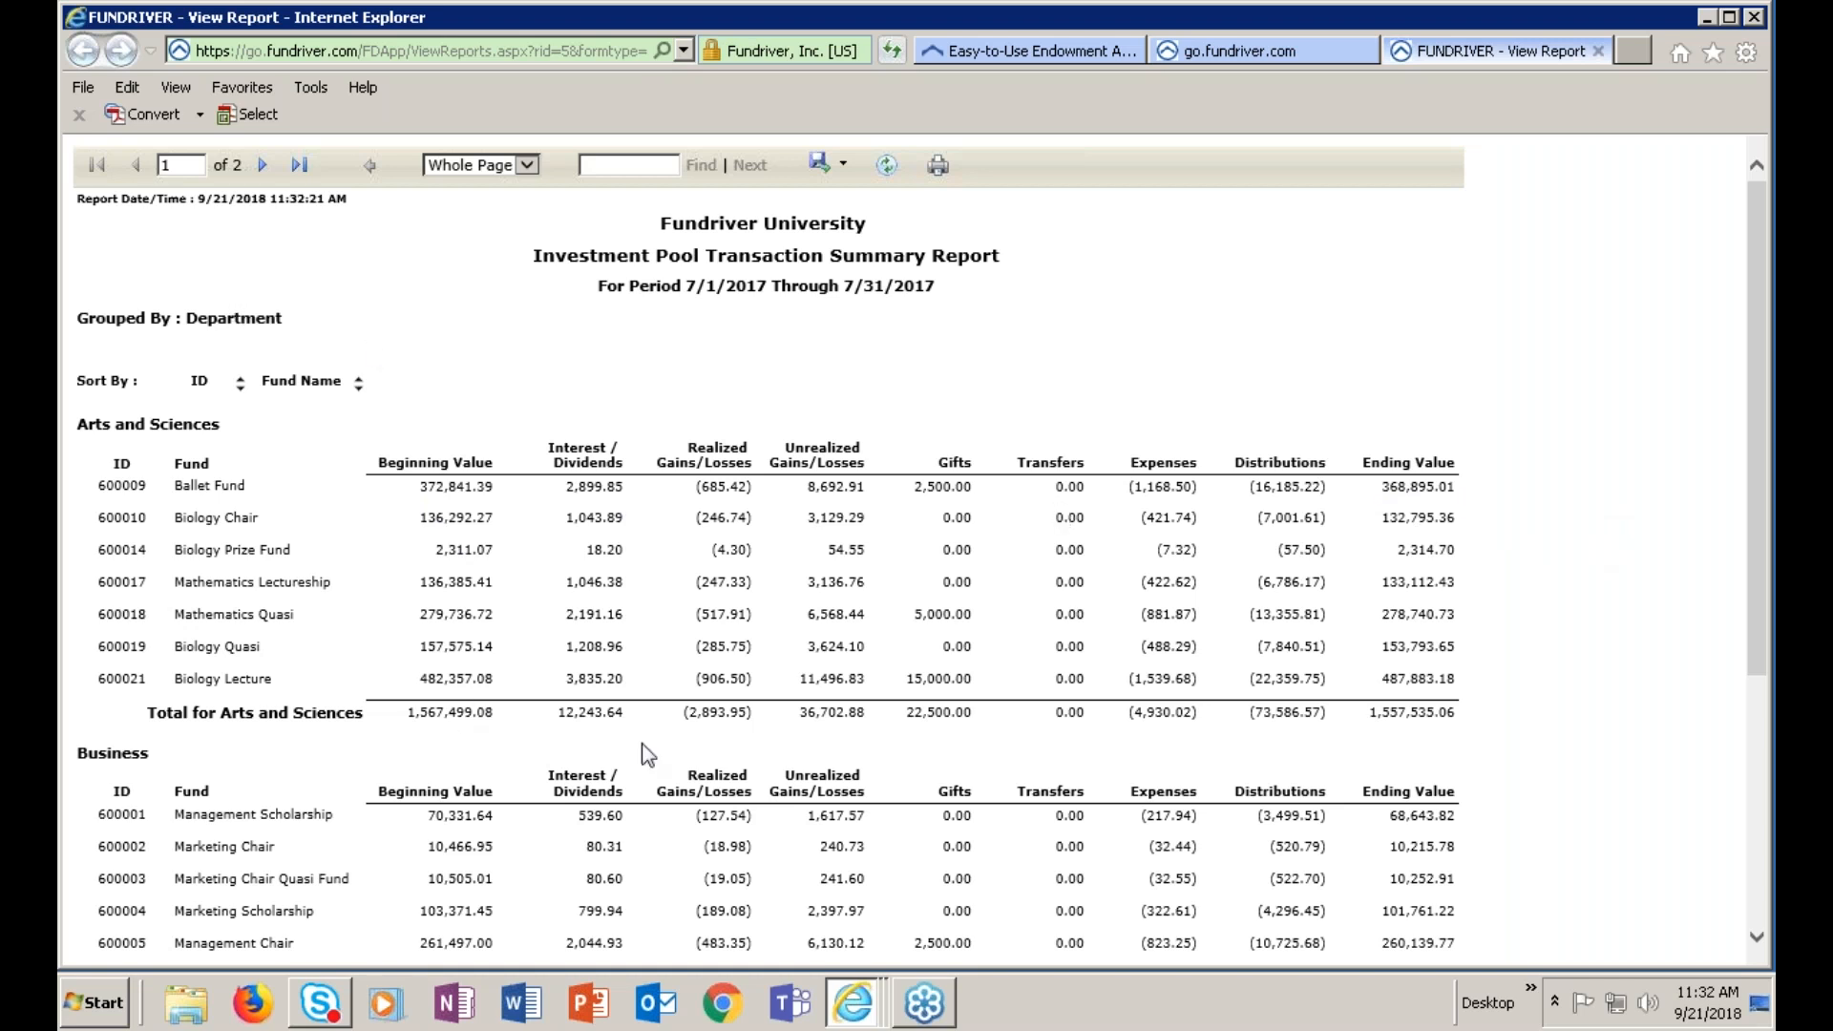
click(263, 165)
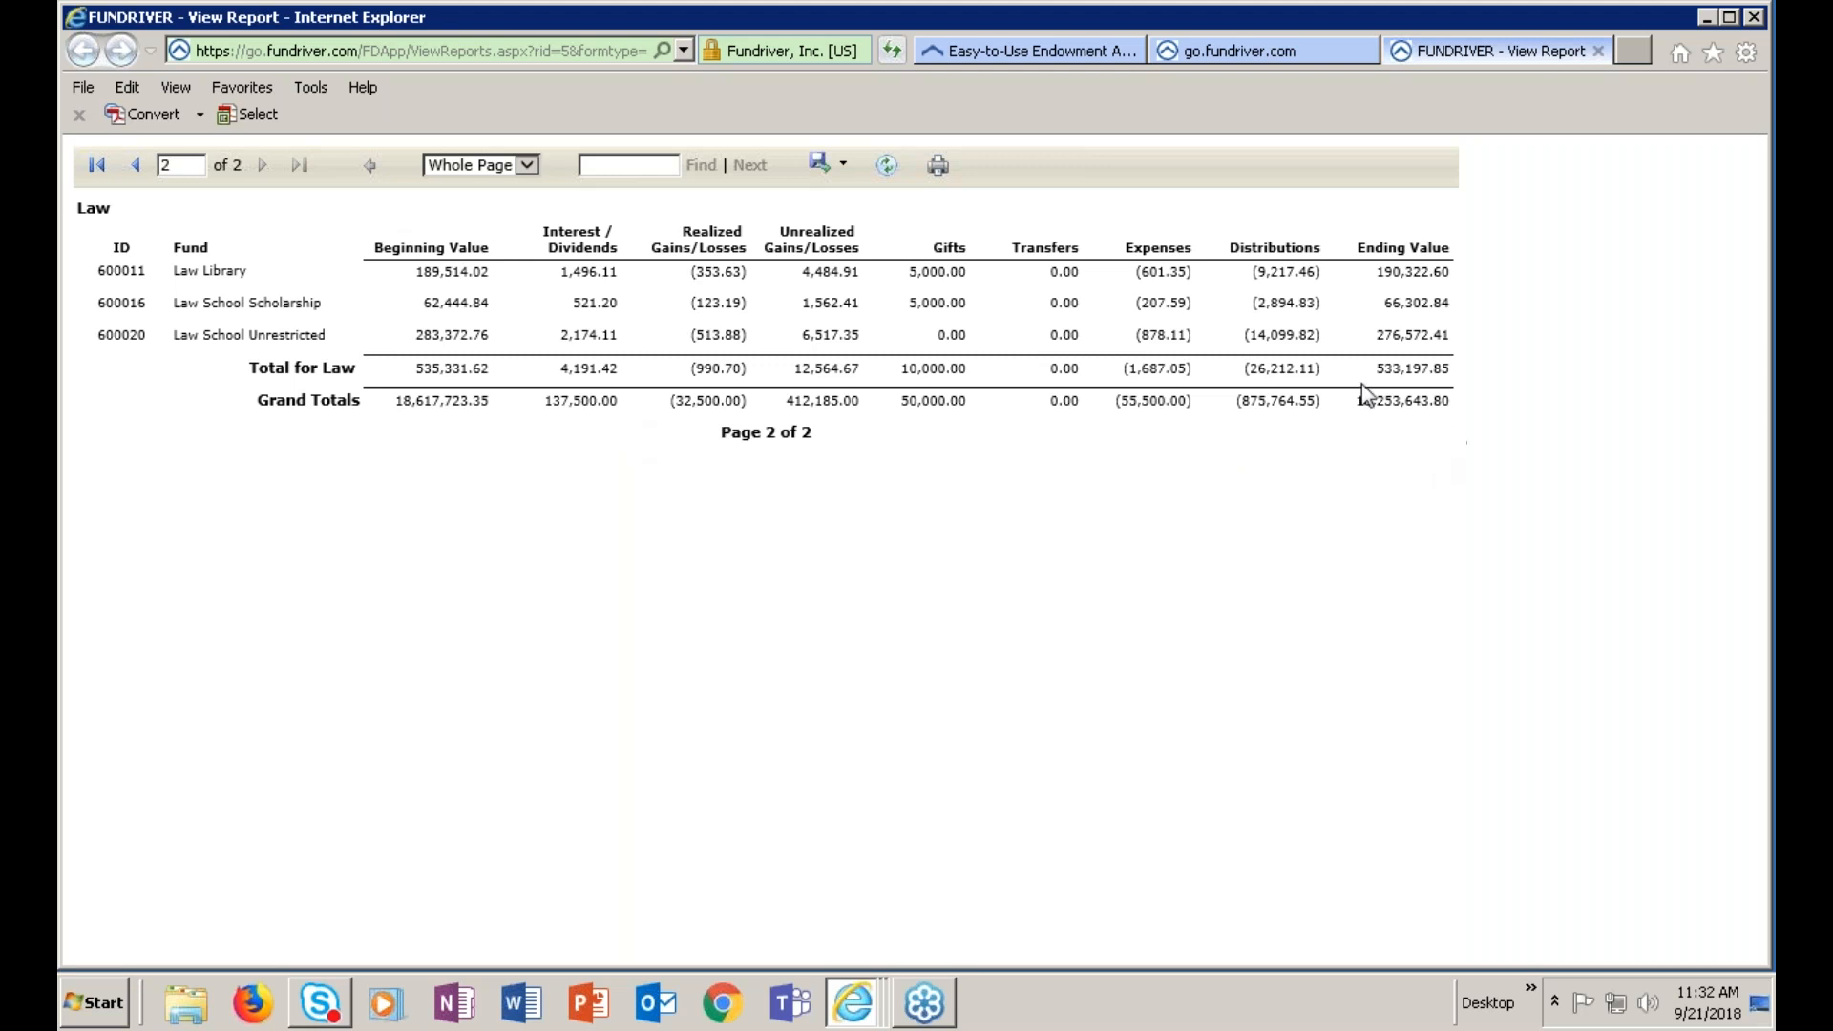
click(1599, 52)
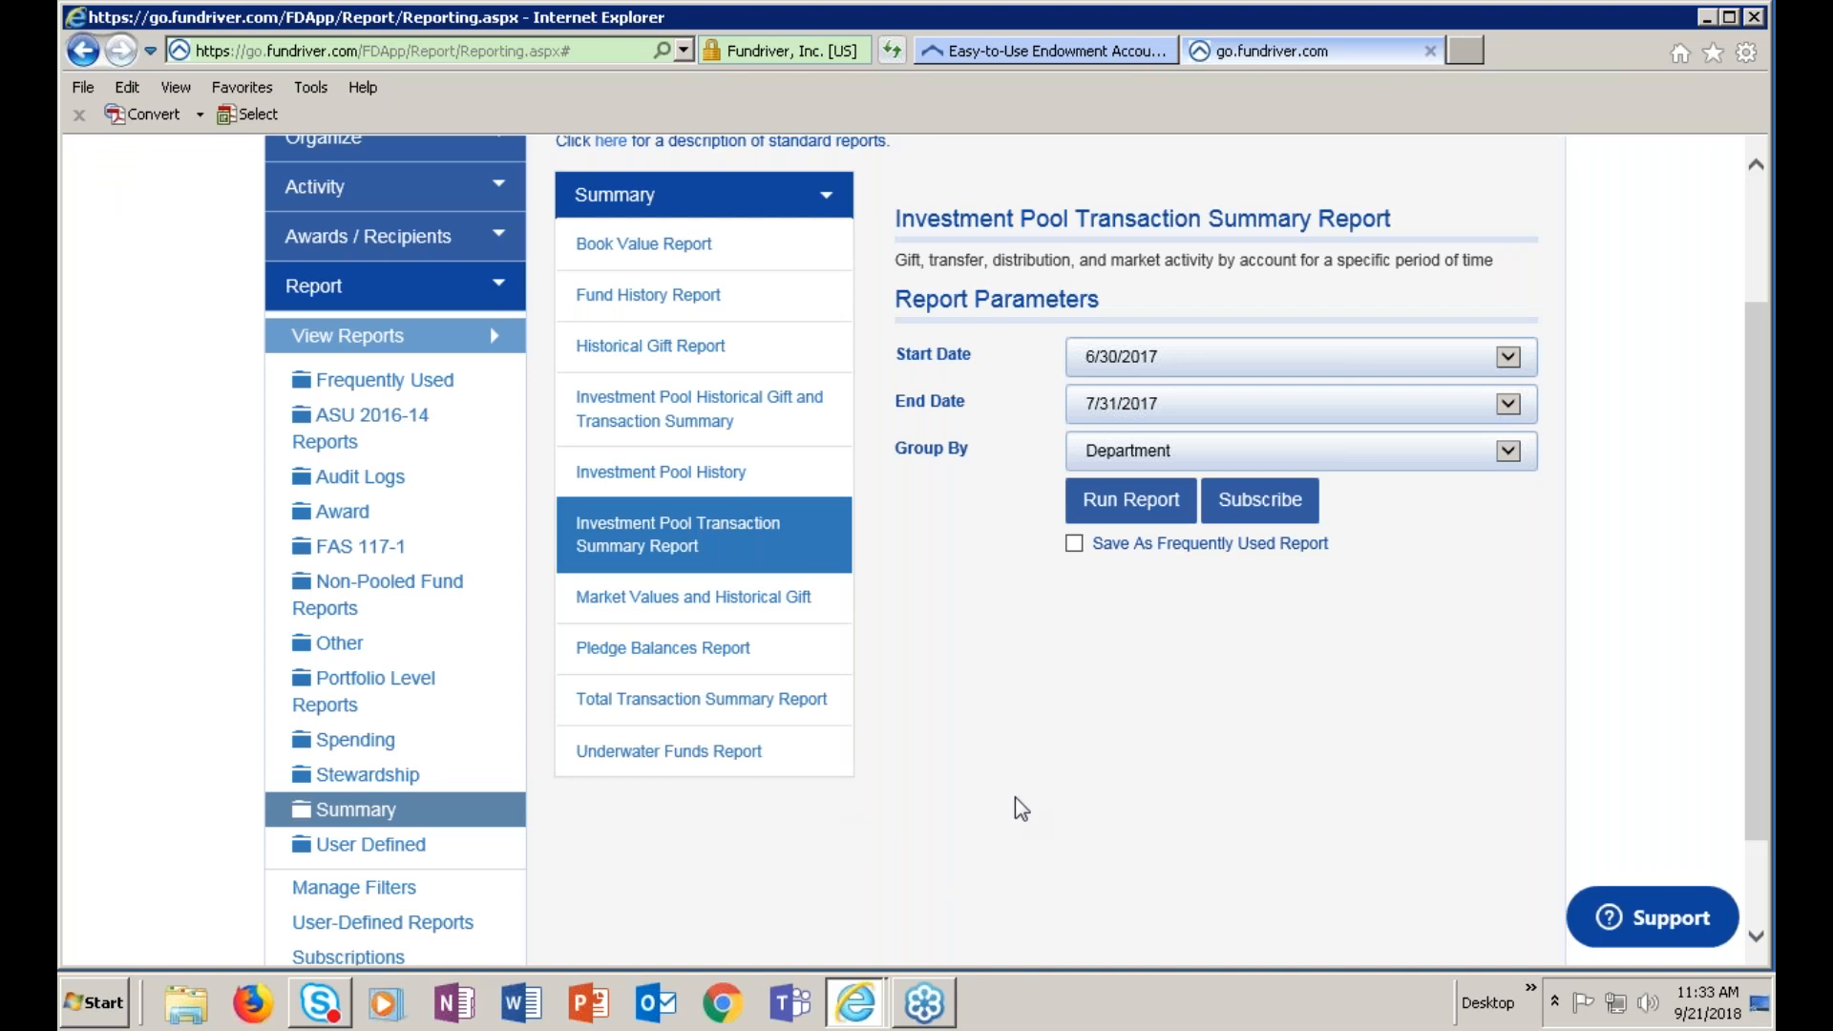
Run the Underwater Funds Report from the Summary category for 7/31/2017 with no grouping, review it and close it
click(737, 754)
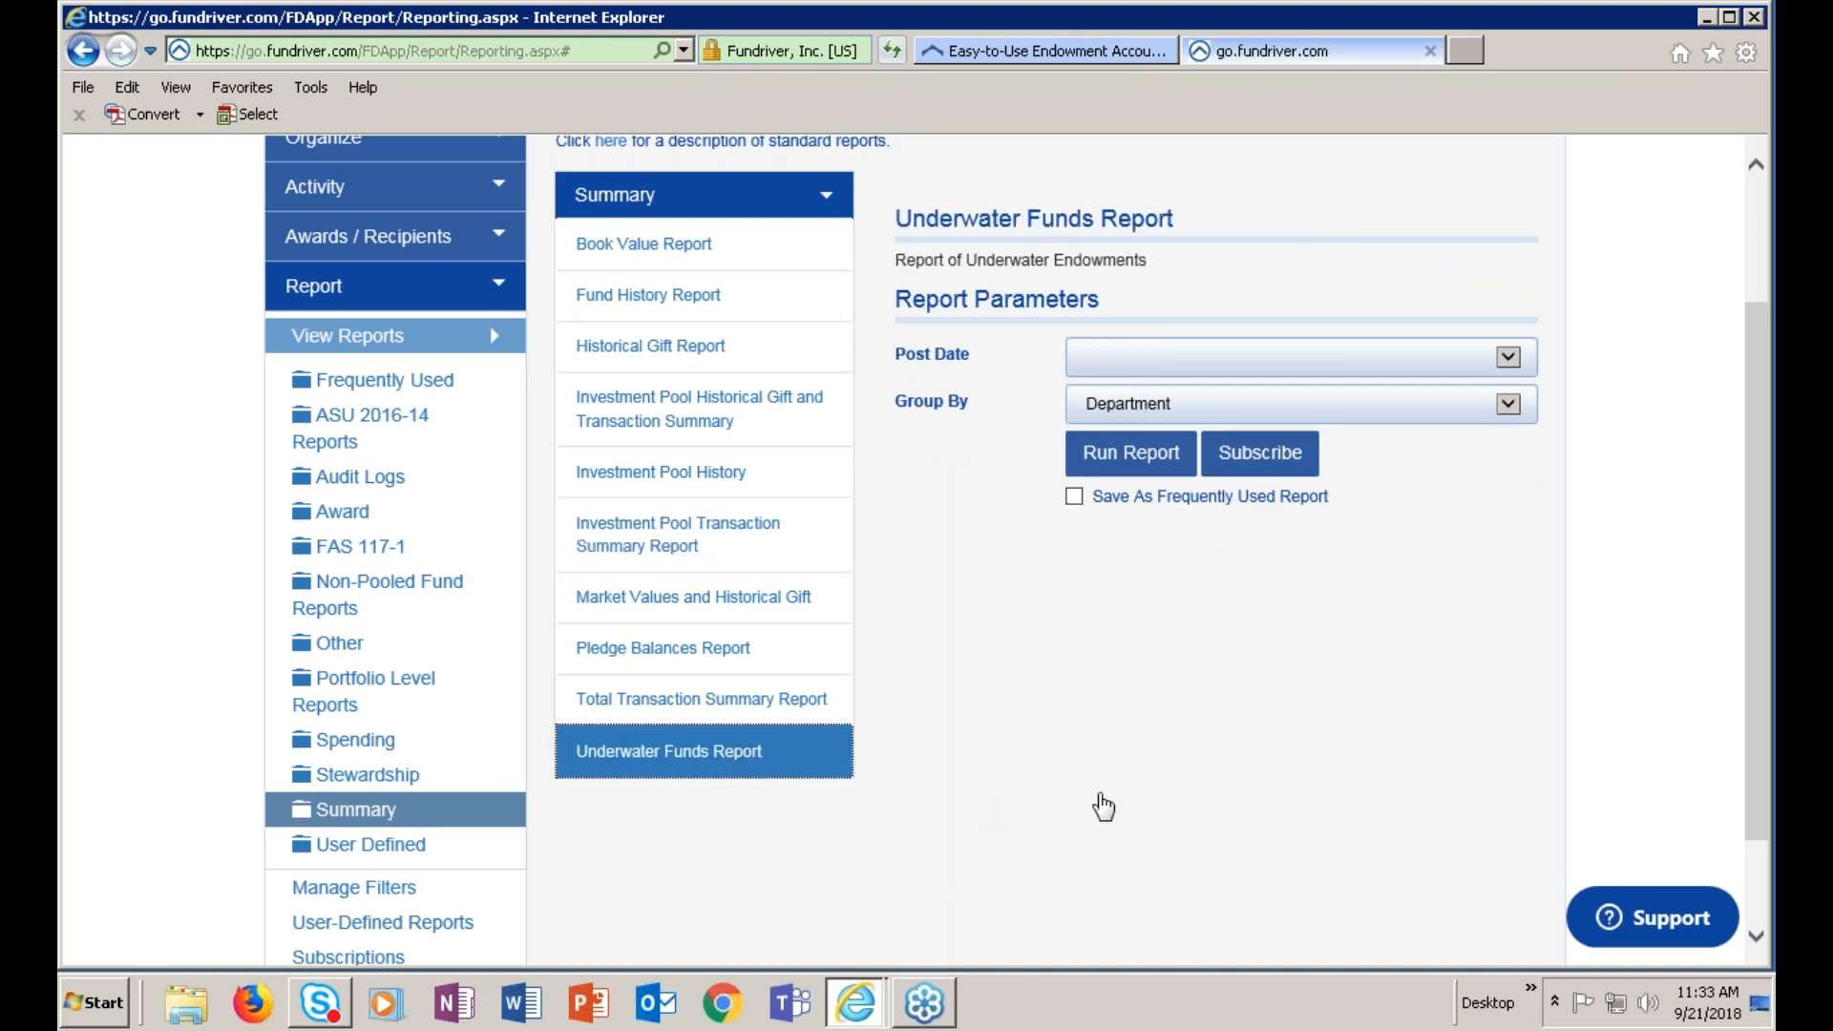
click(1516, 367)
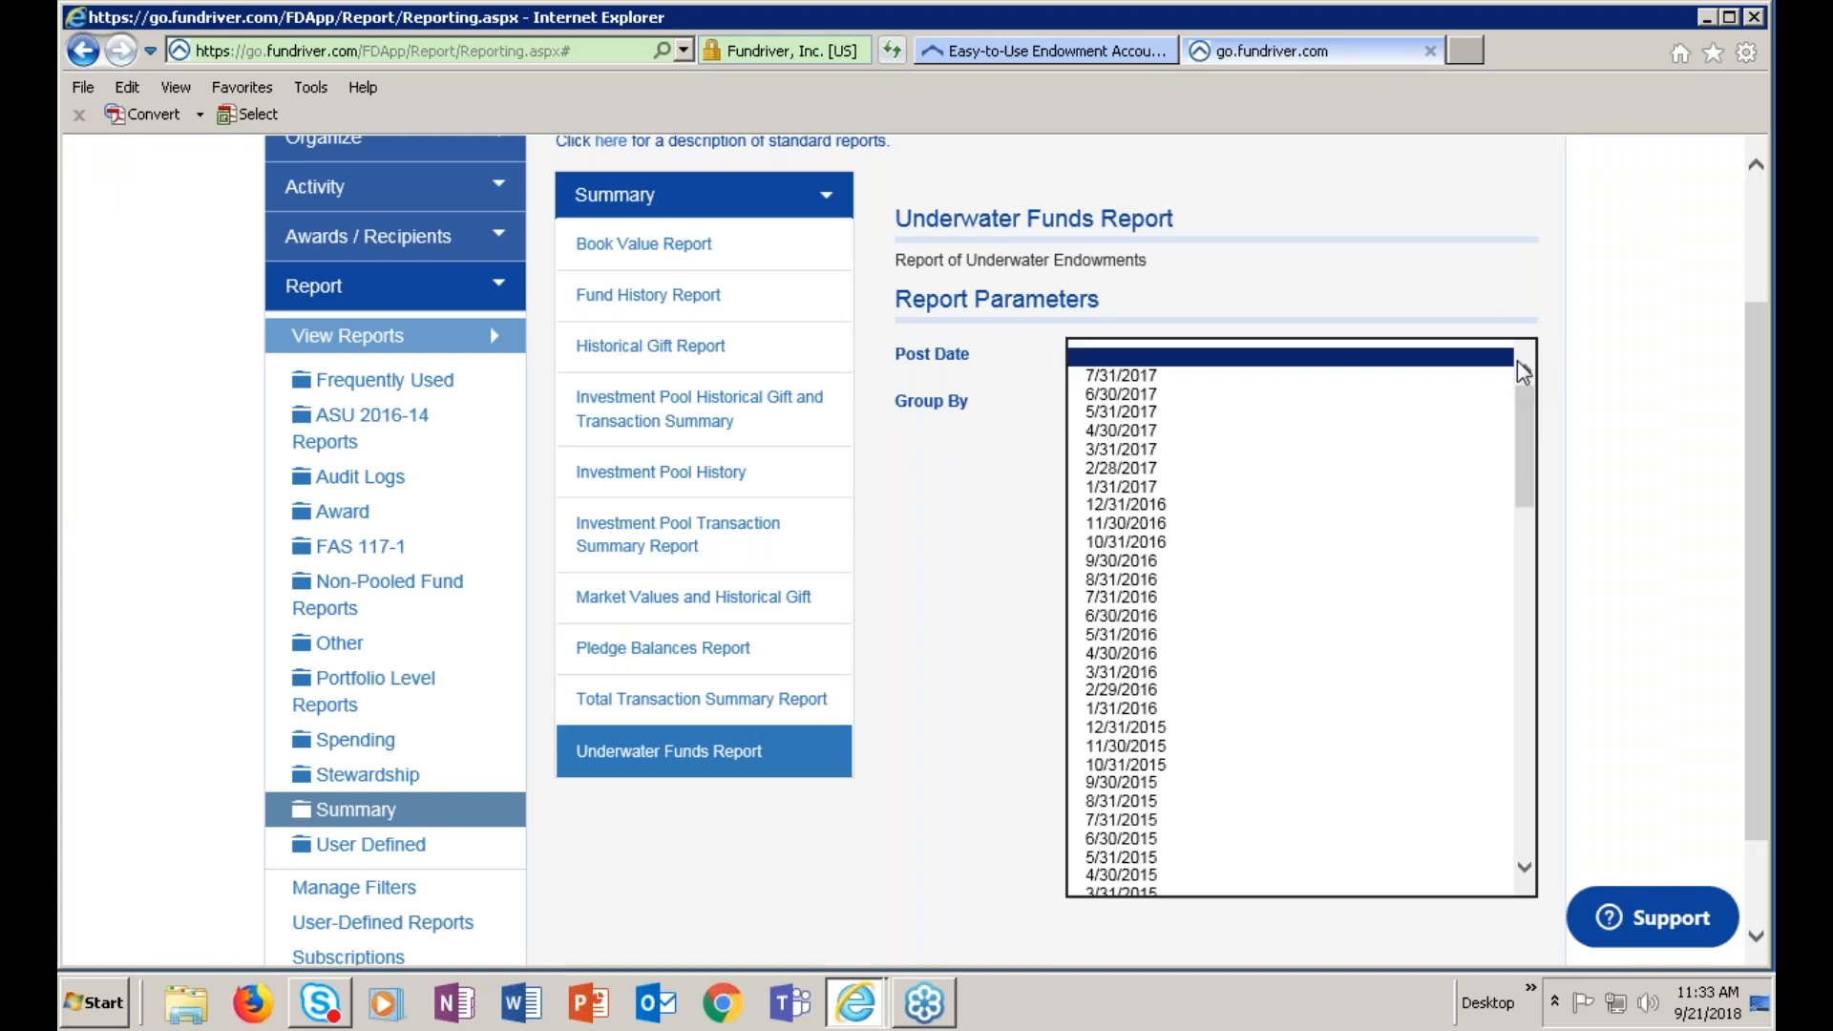
click(1165, 380)
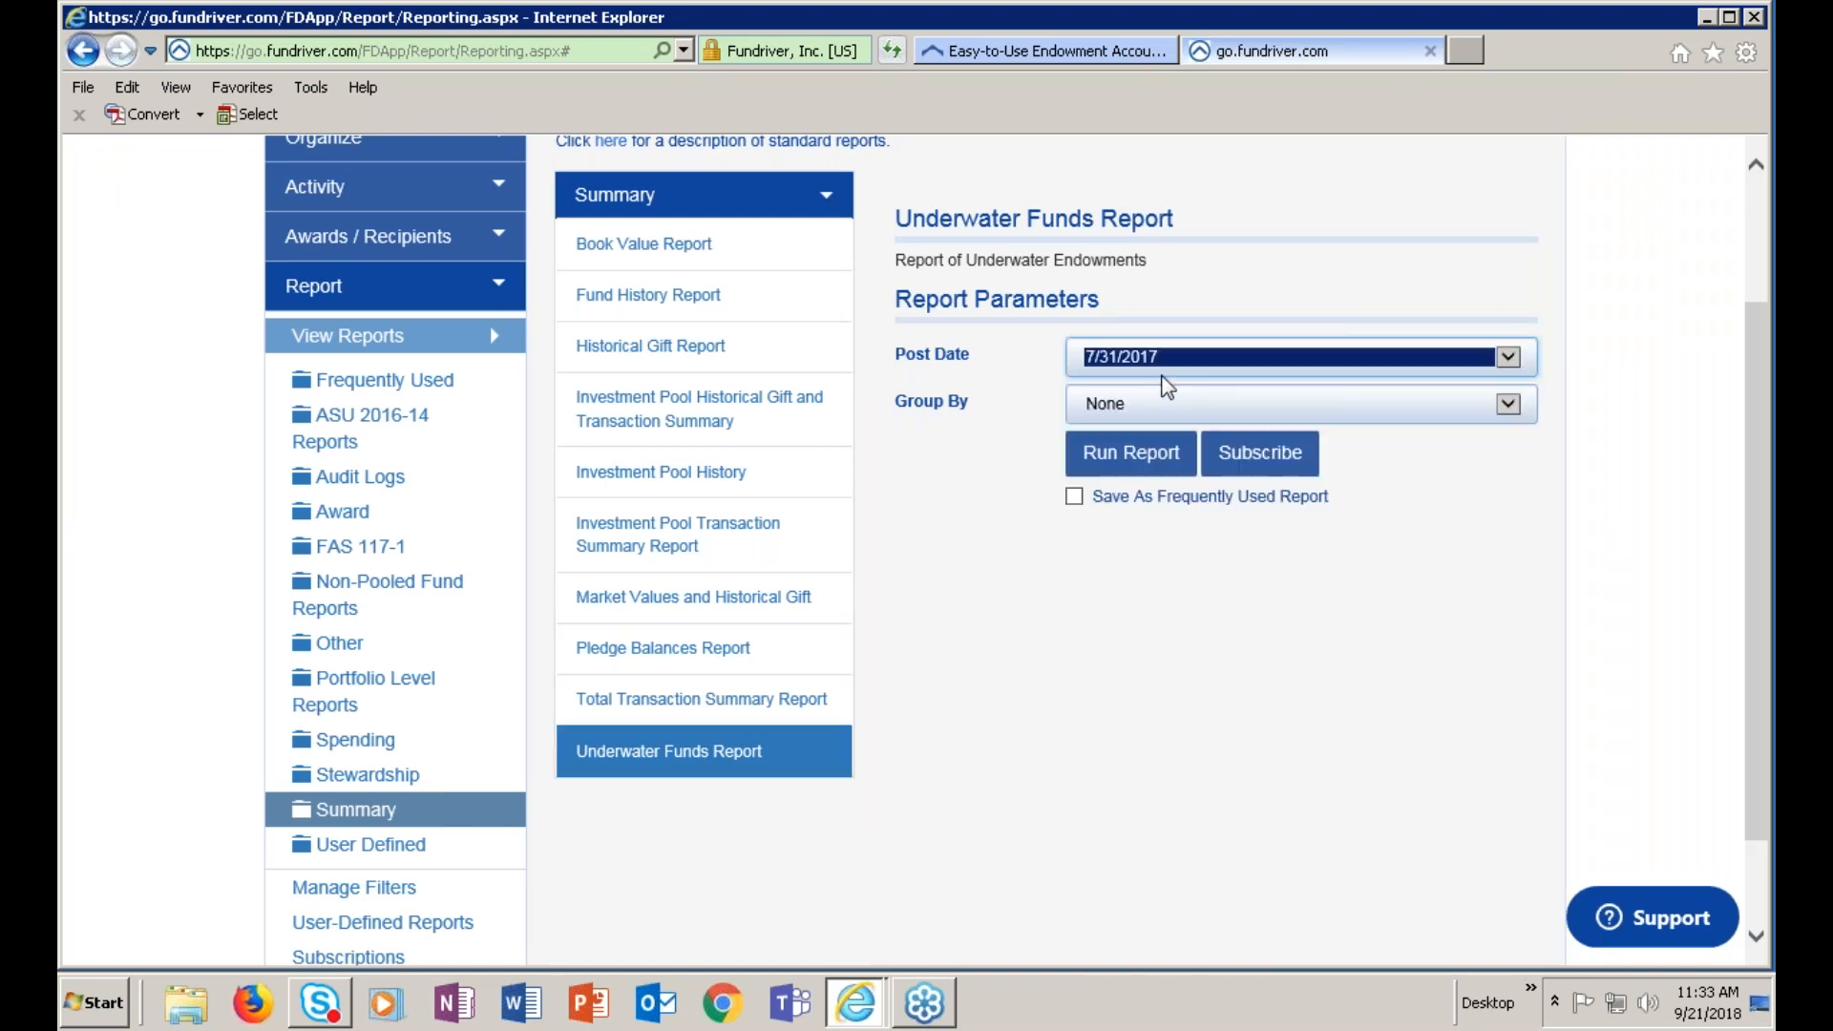
click(1111, 467)
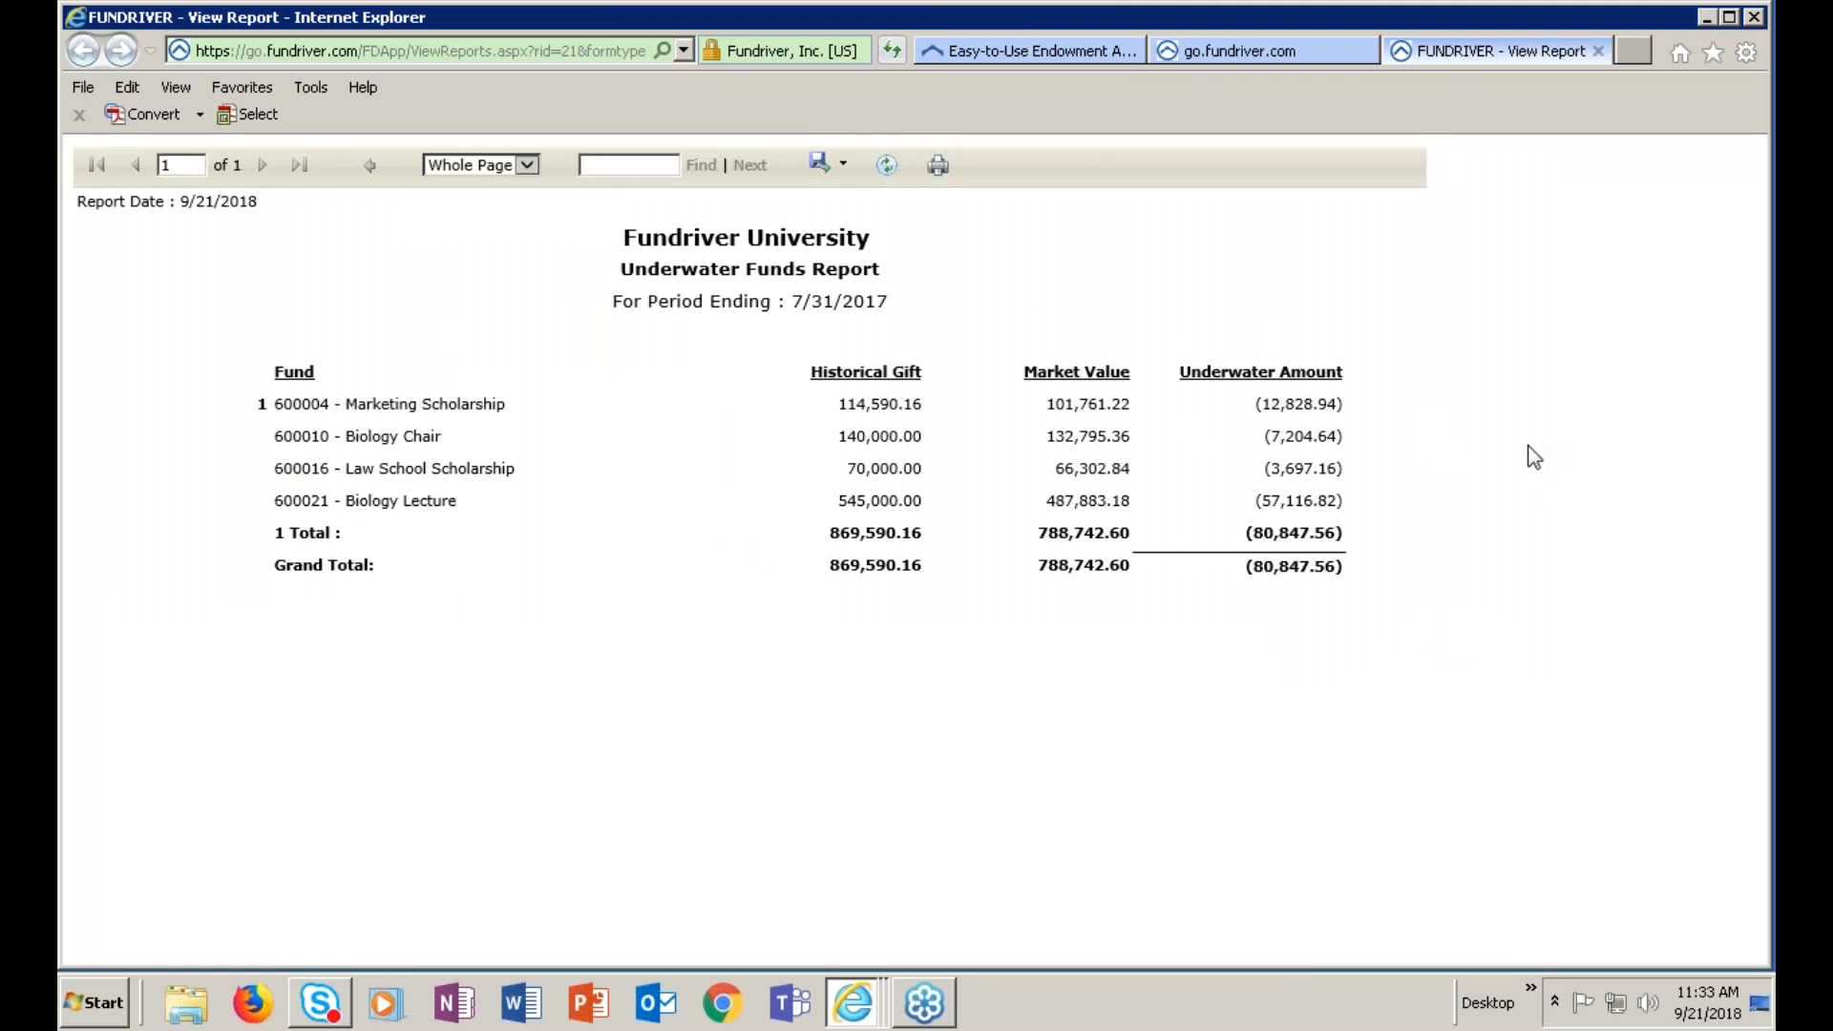
click(1597, 55)
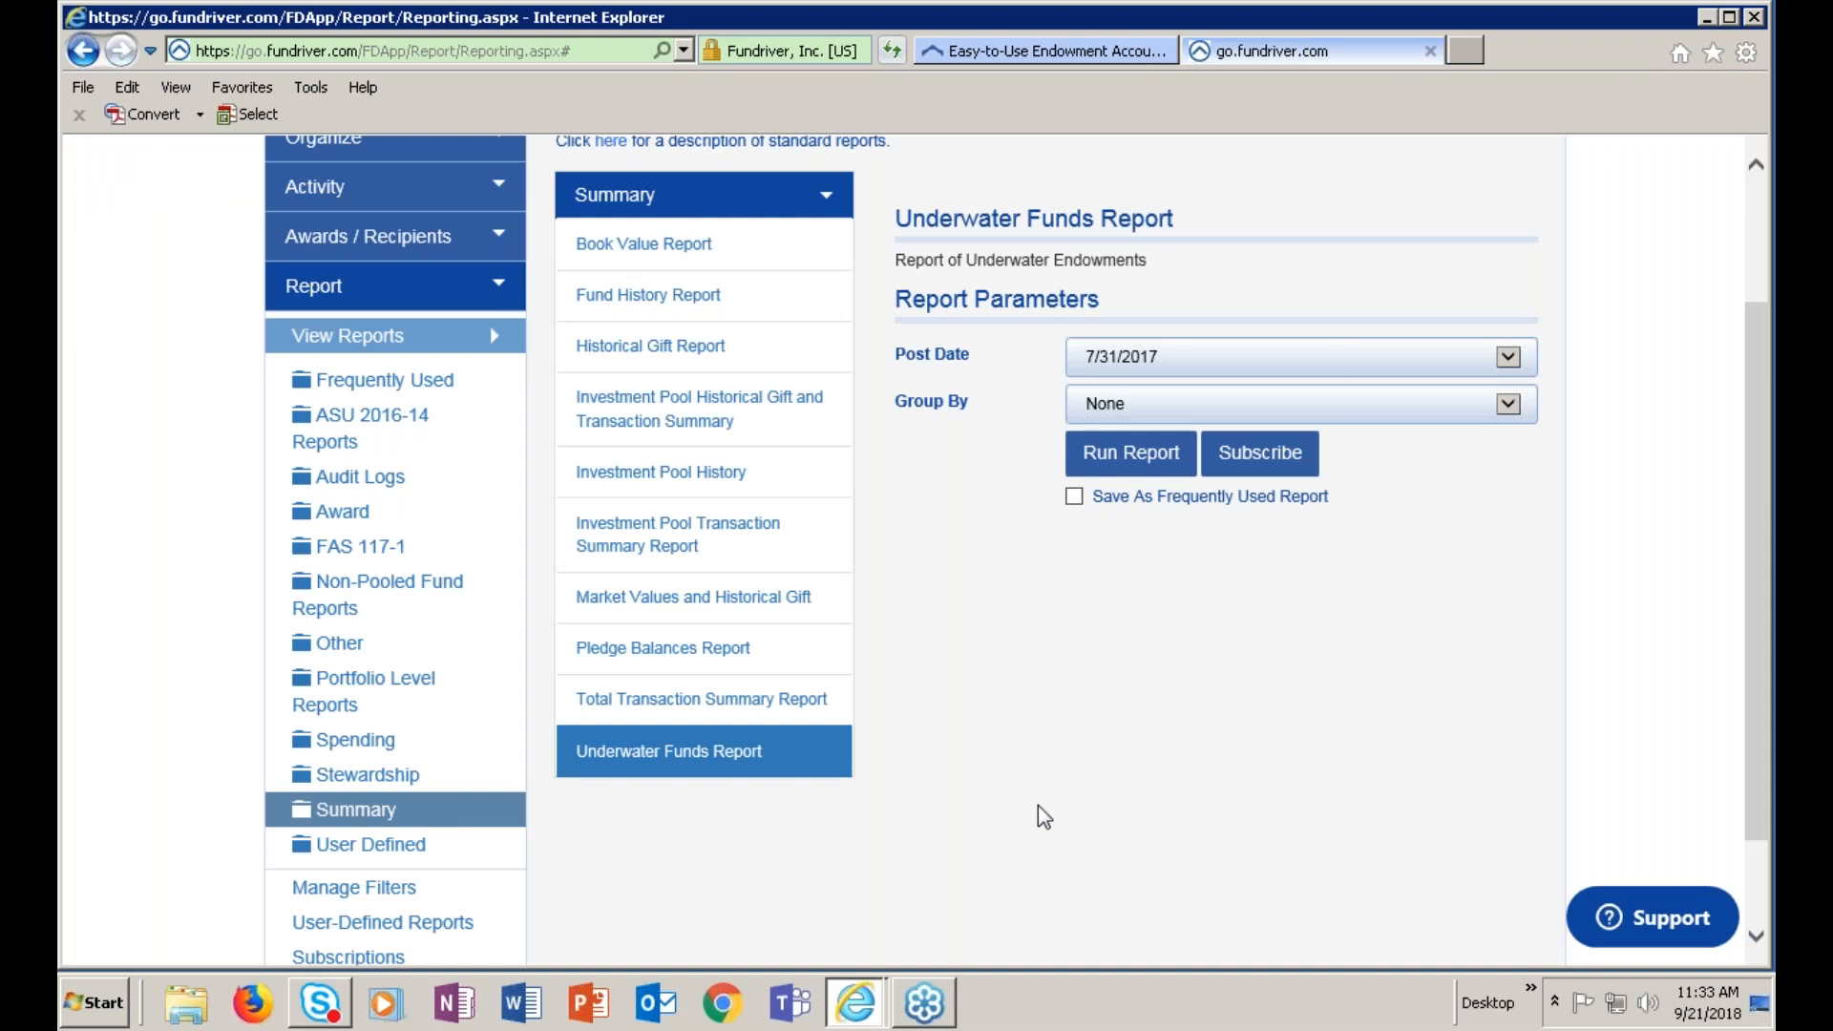
Run the Investment Pool Reconciliation Report from the Other category for 7/31/2017, review it and close it
click(345, 650)
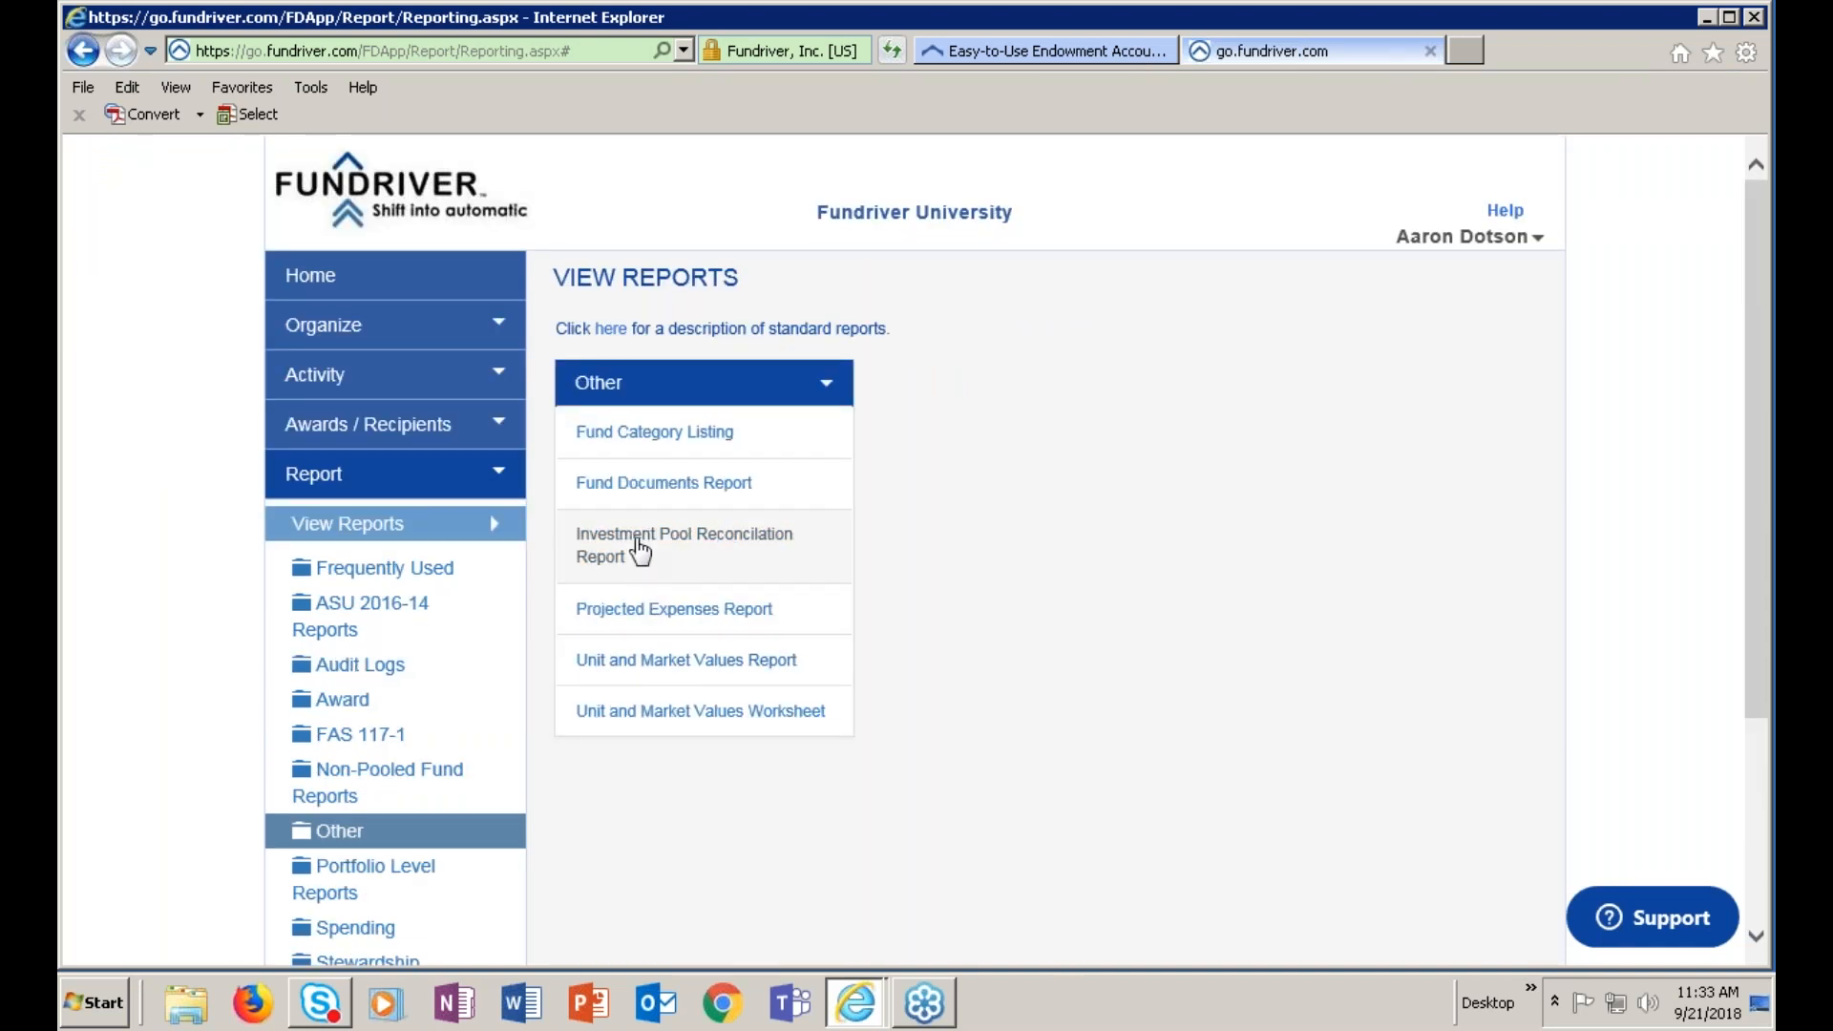
click(727, 547)
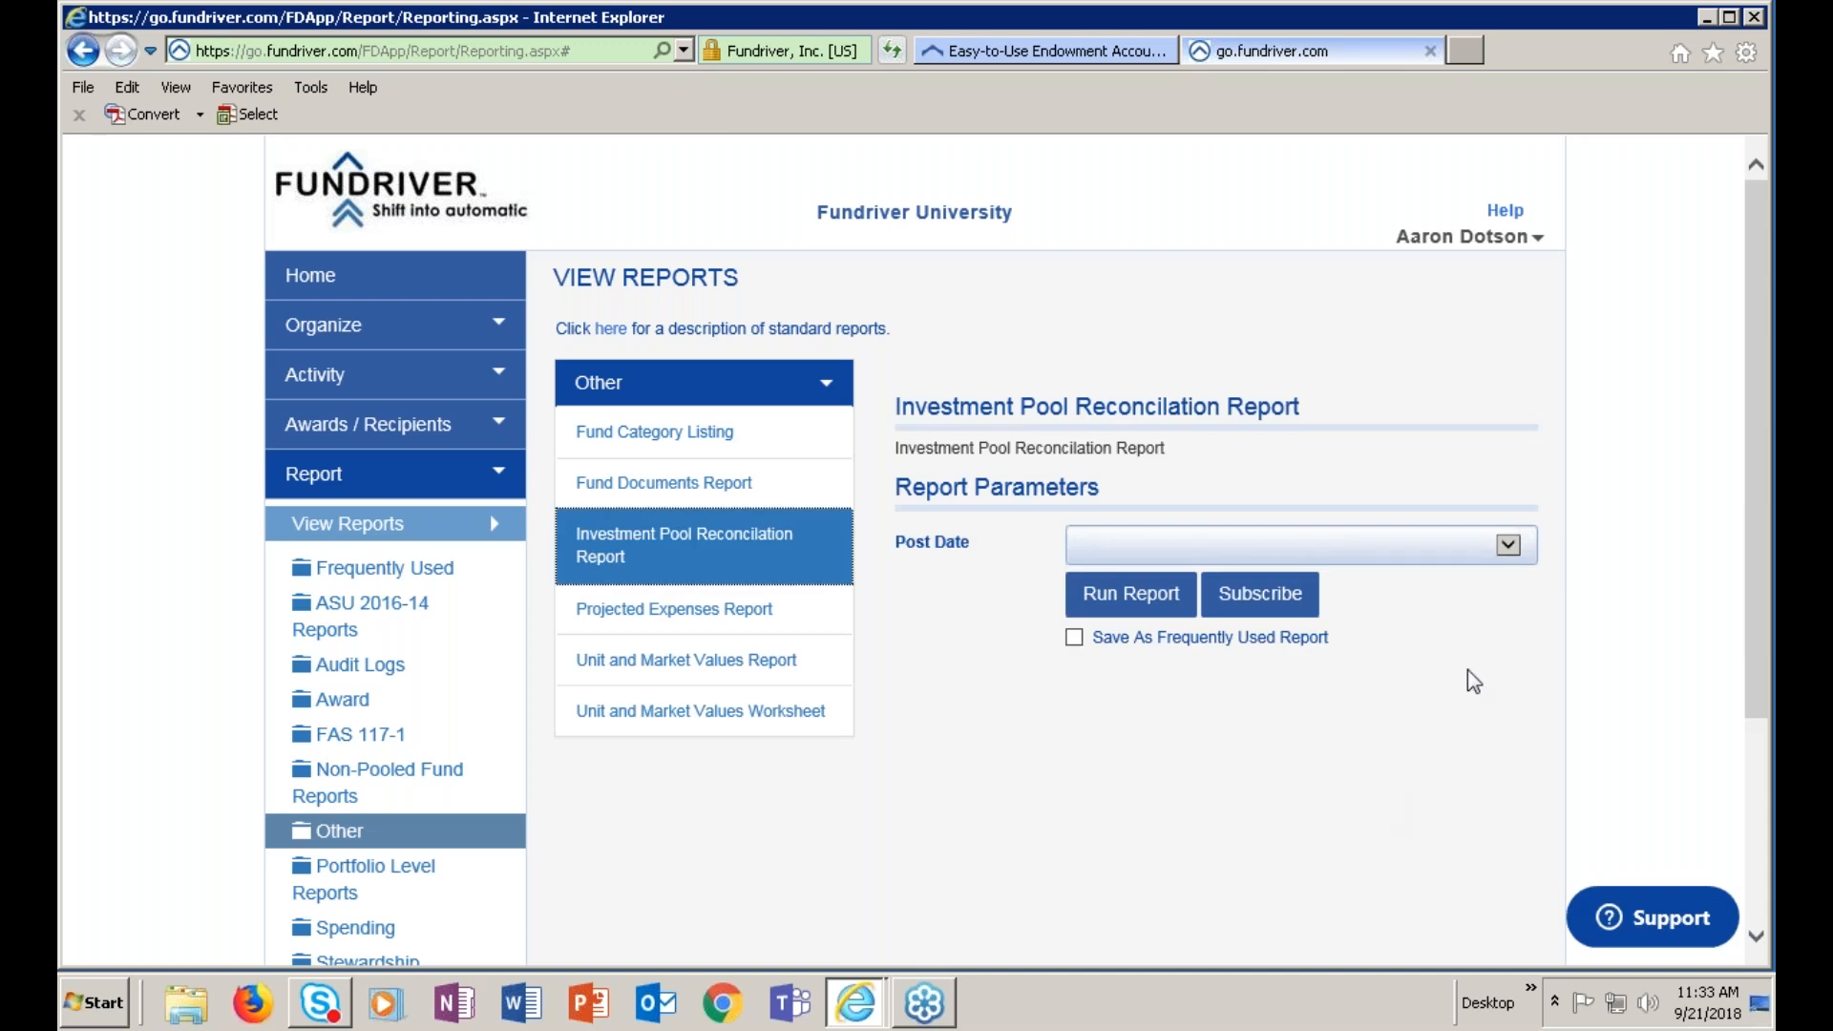
click(1508, 544)
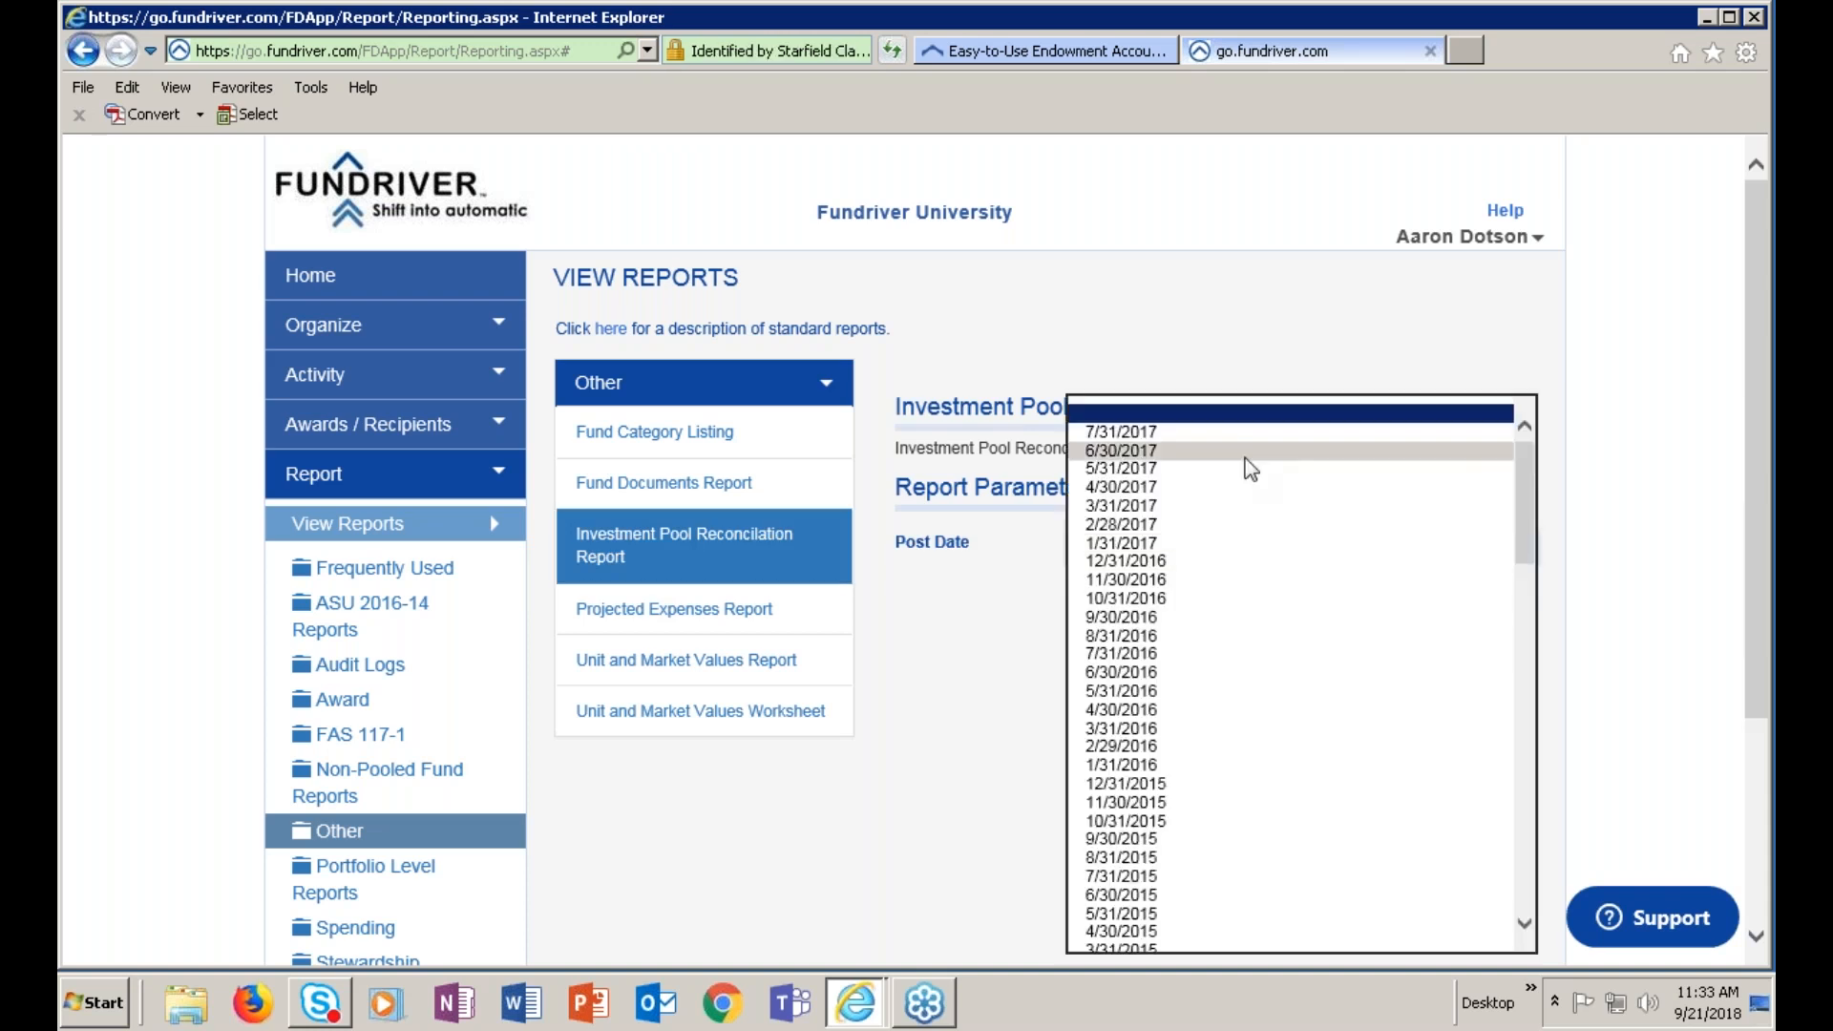
click(1146, 437)
click(1134, 705)
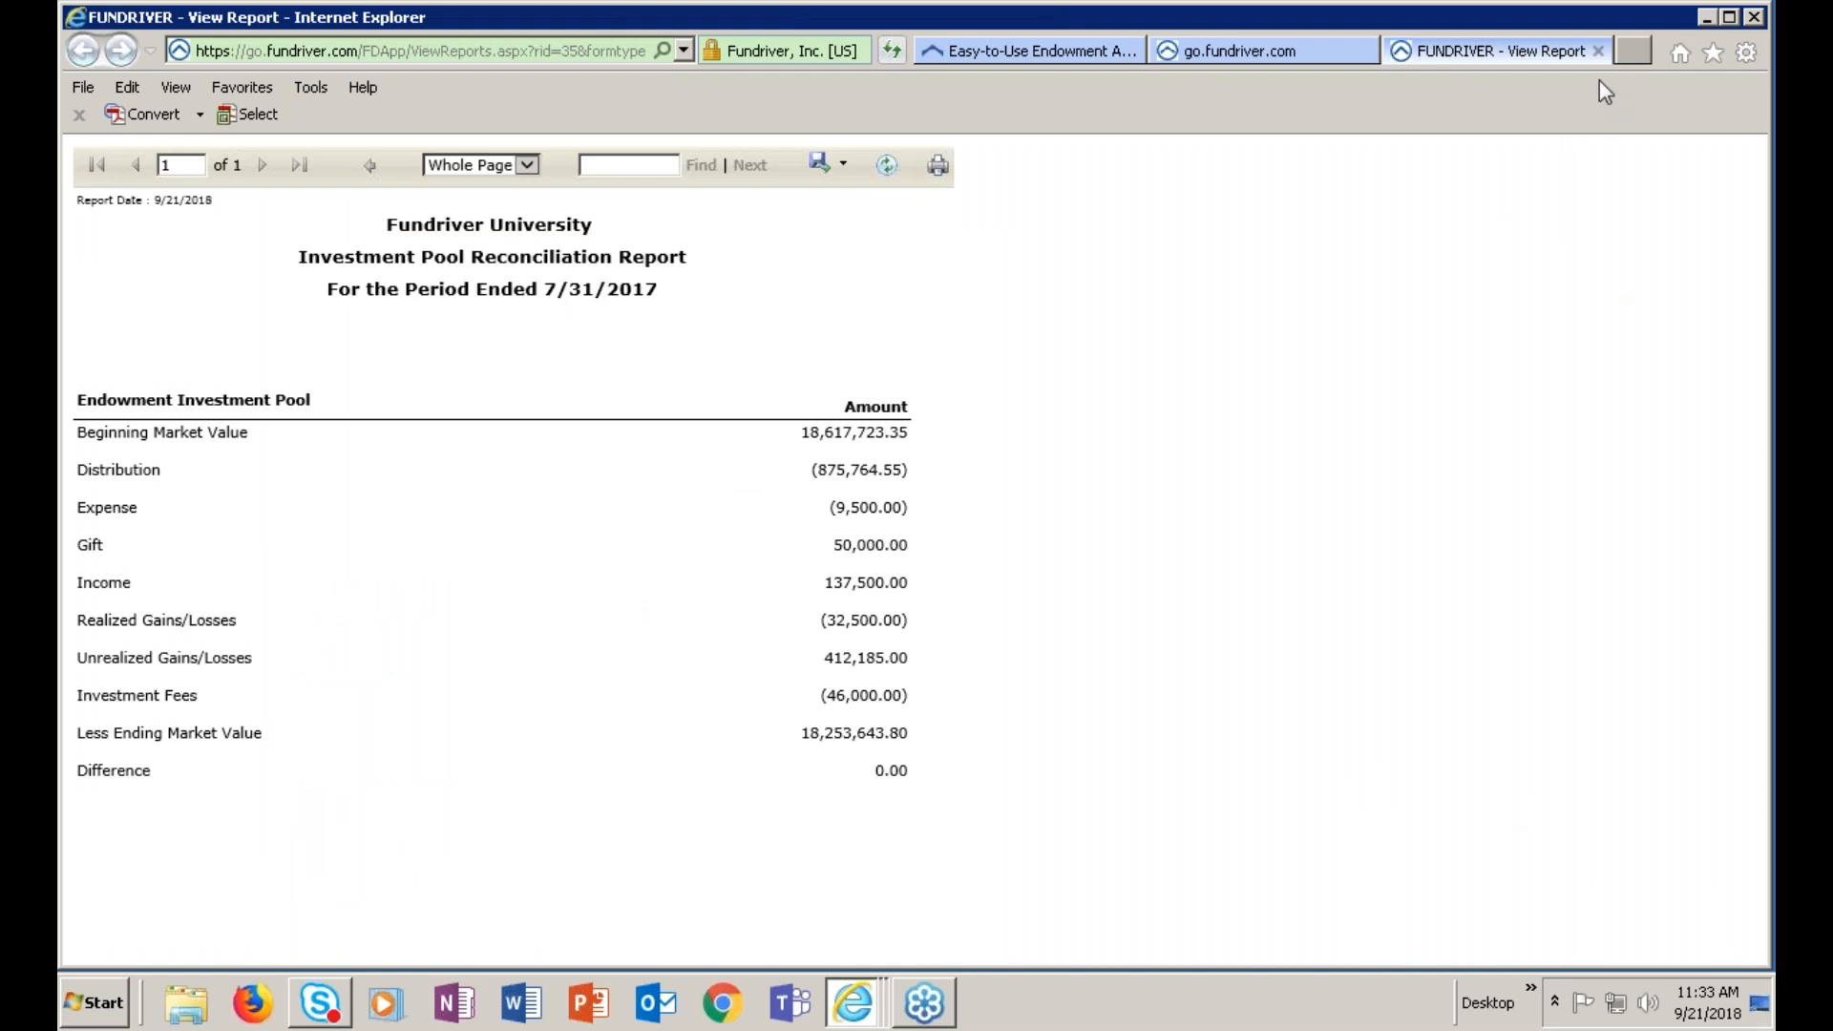
click(1600, 52)
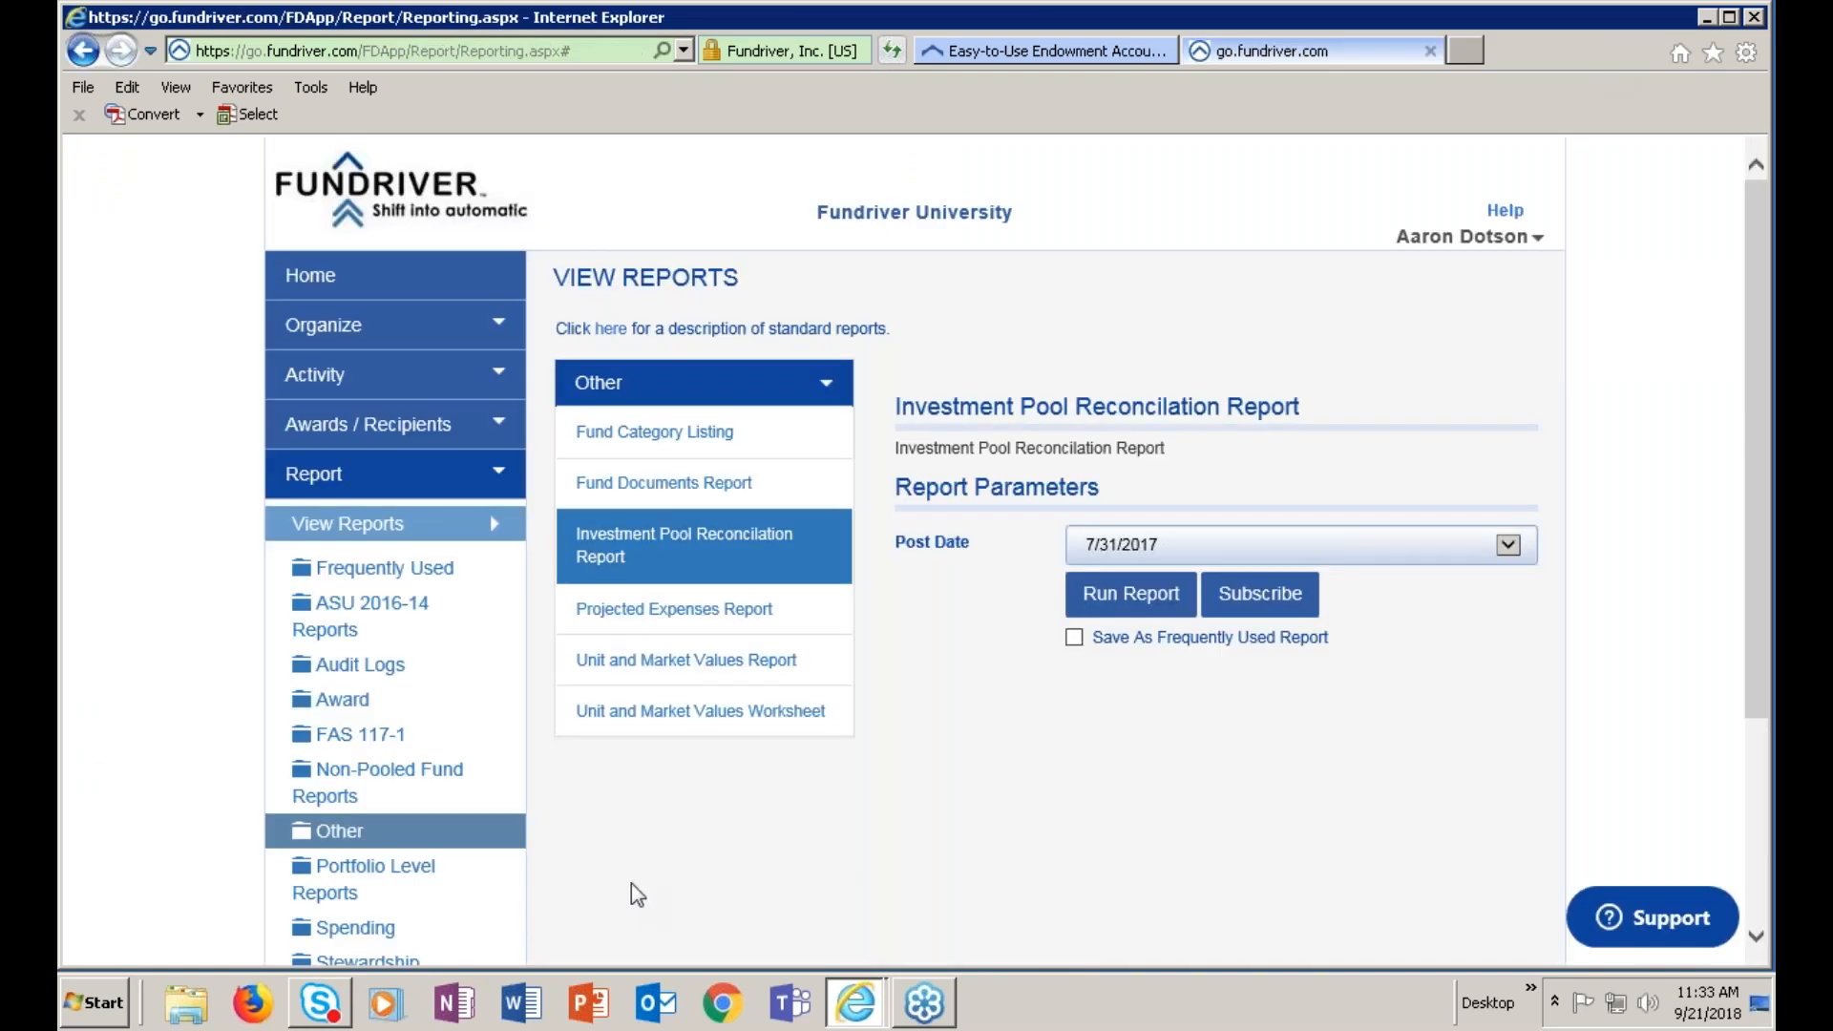
Run the Historical Gift Report from the Summary category from 12/31/2015 to 7/31/2017 with no grouping
scroll(477, 880, down, 1)
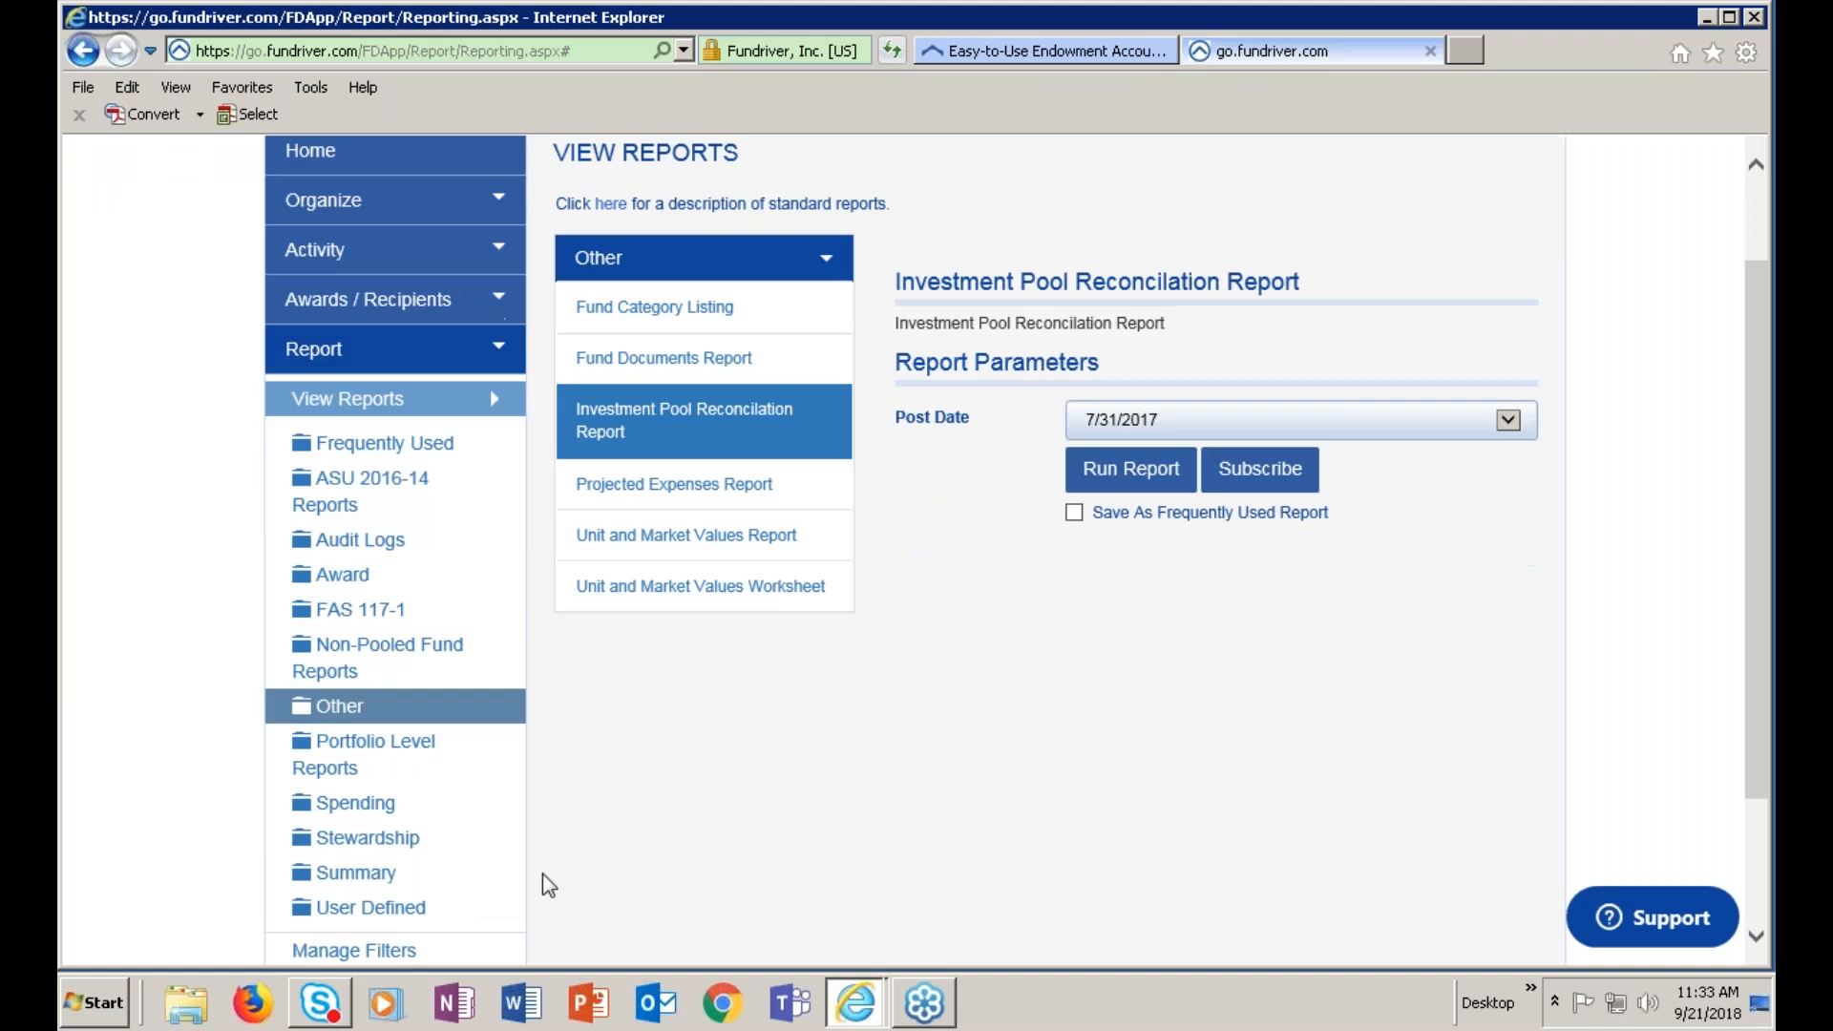
click(387, 876)
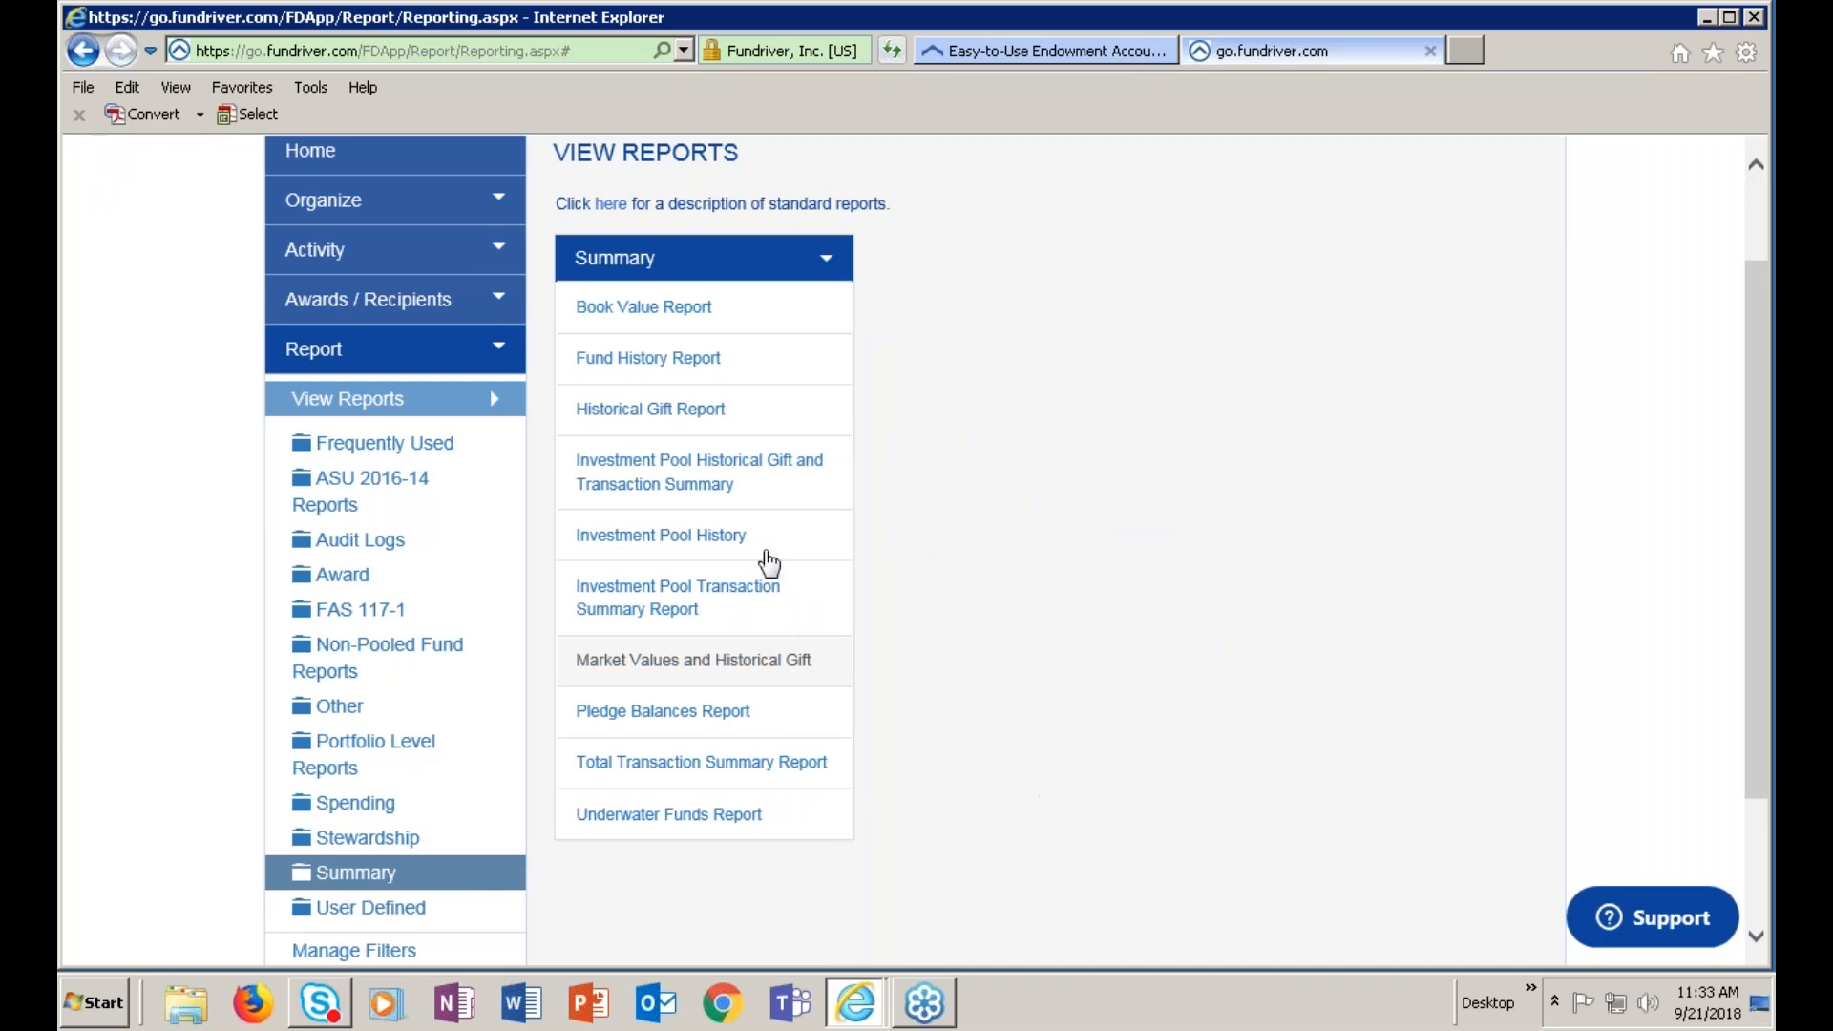
click(694, 412)
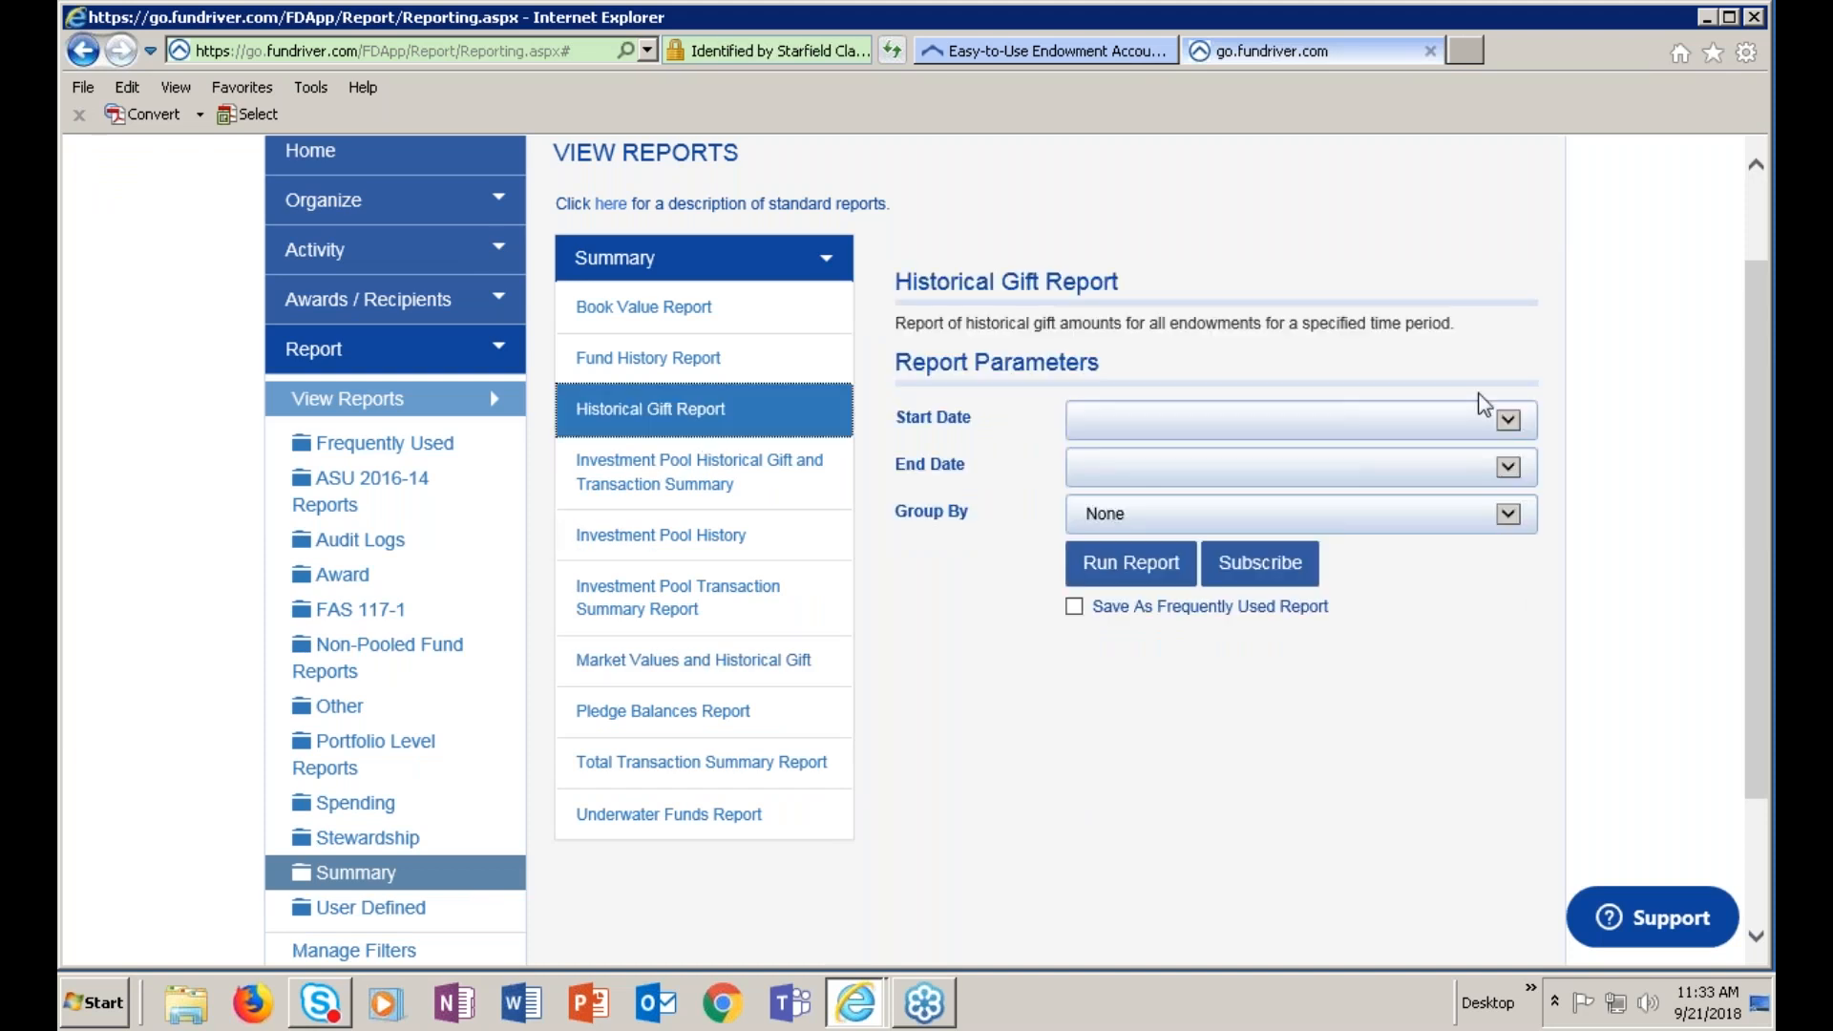
click(1510, 422)
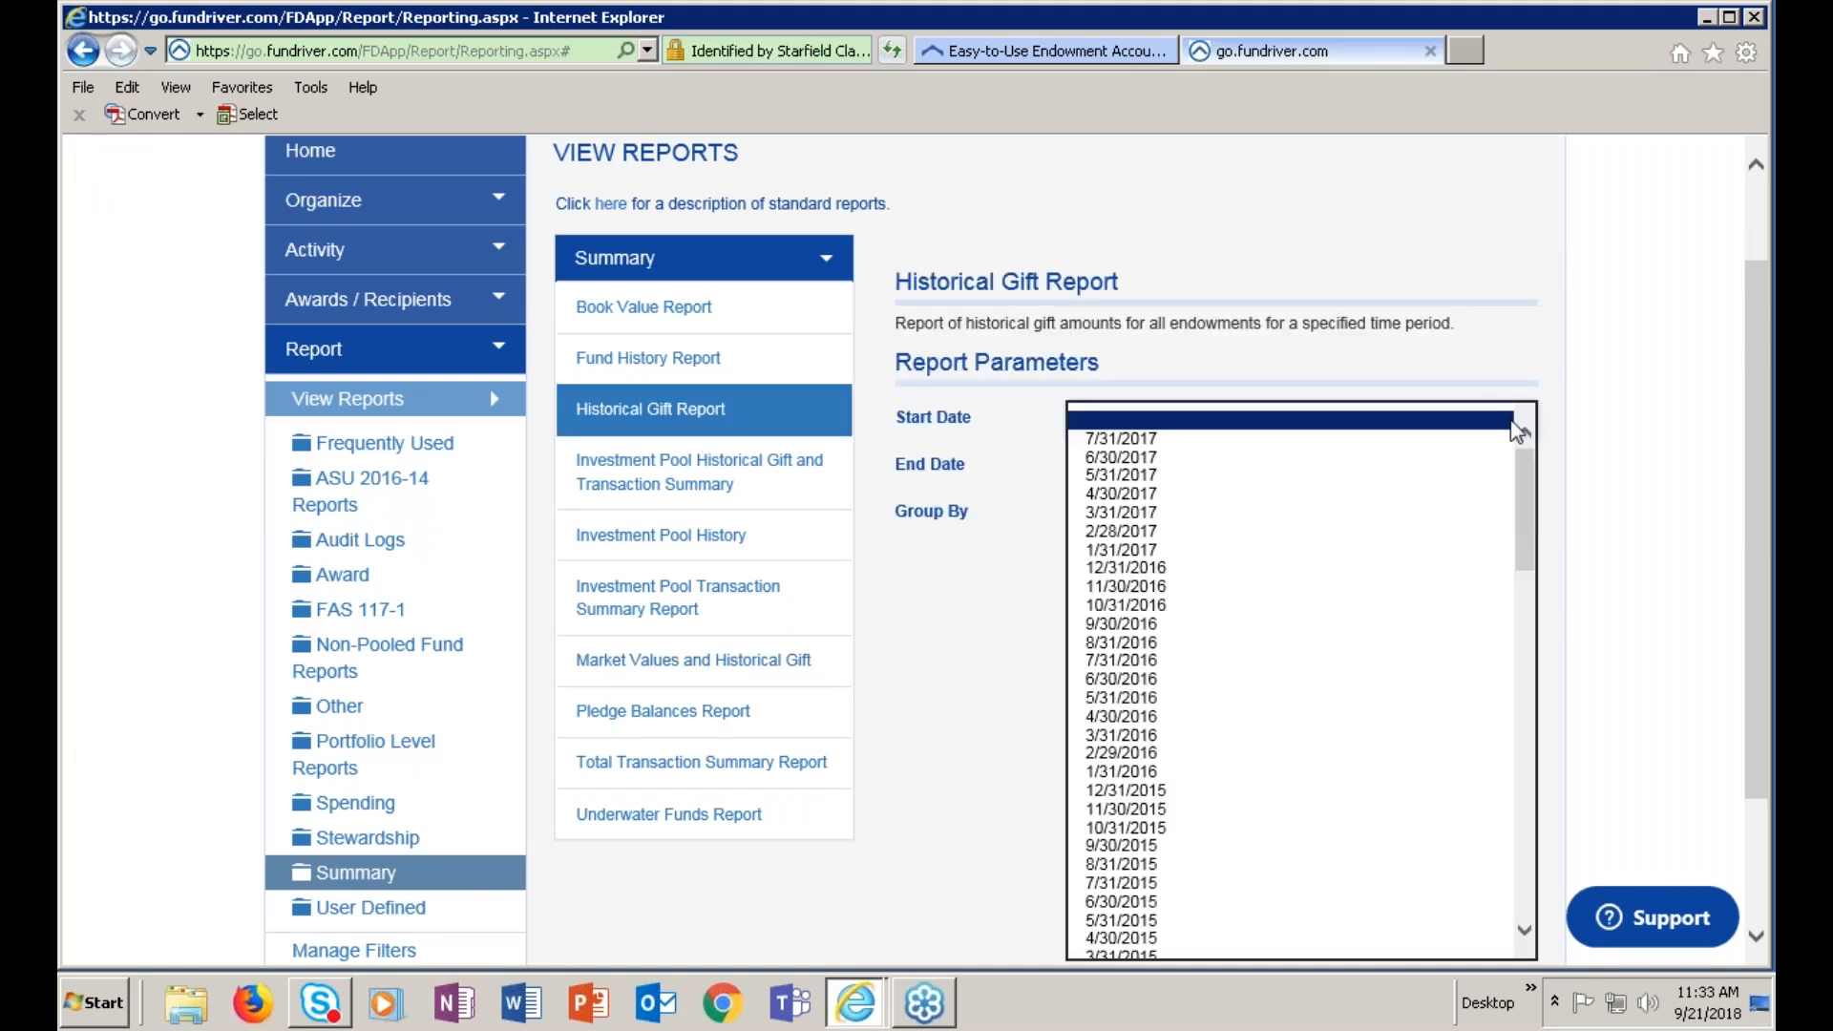
click(1163, 792)
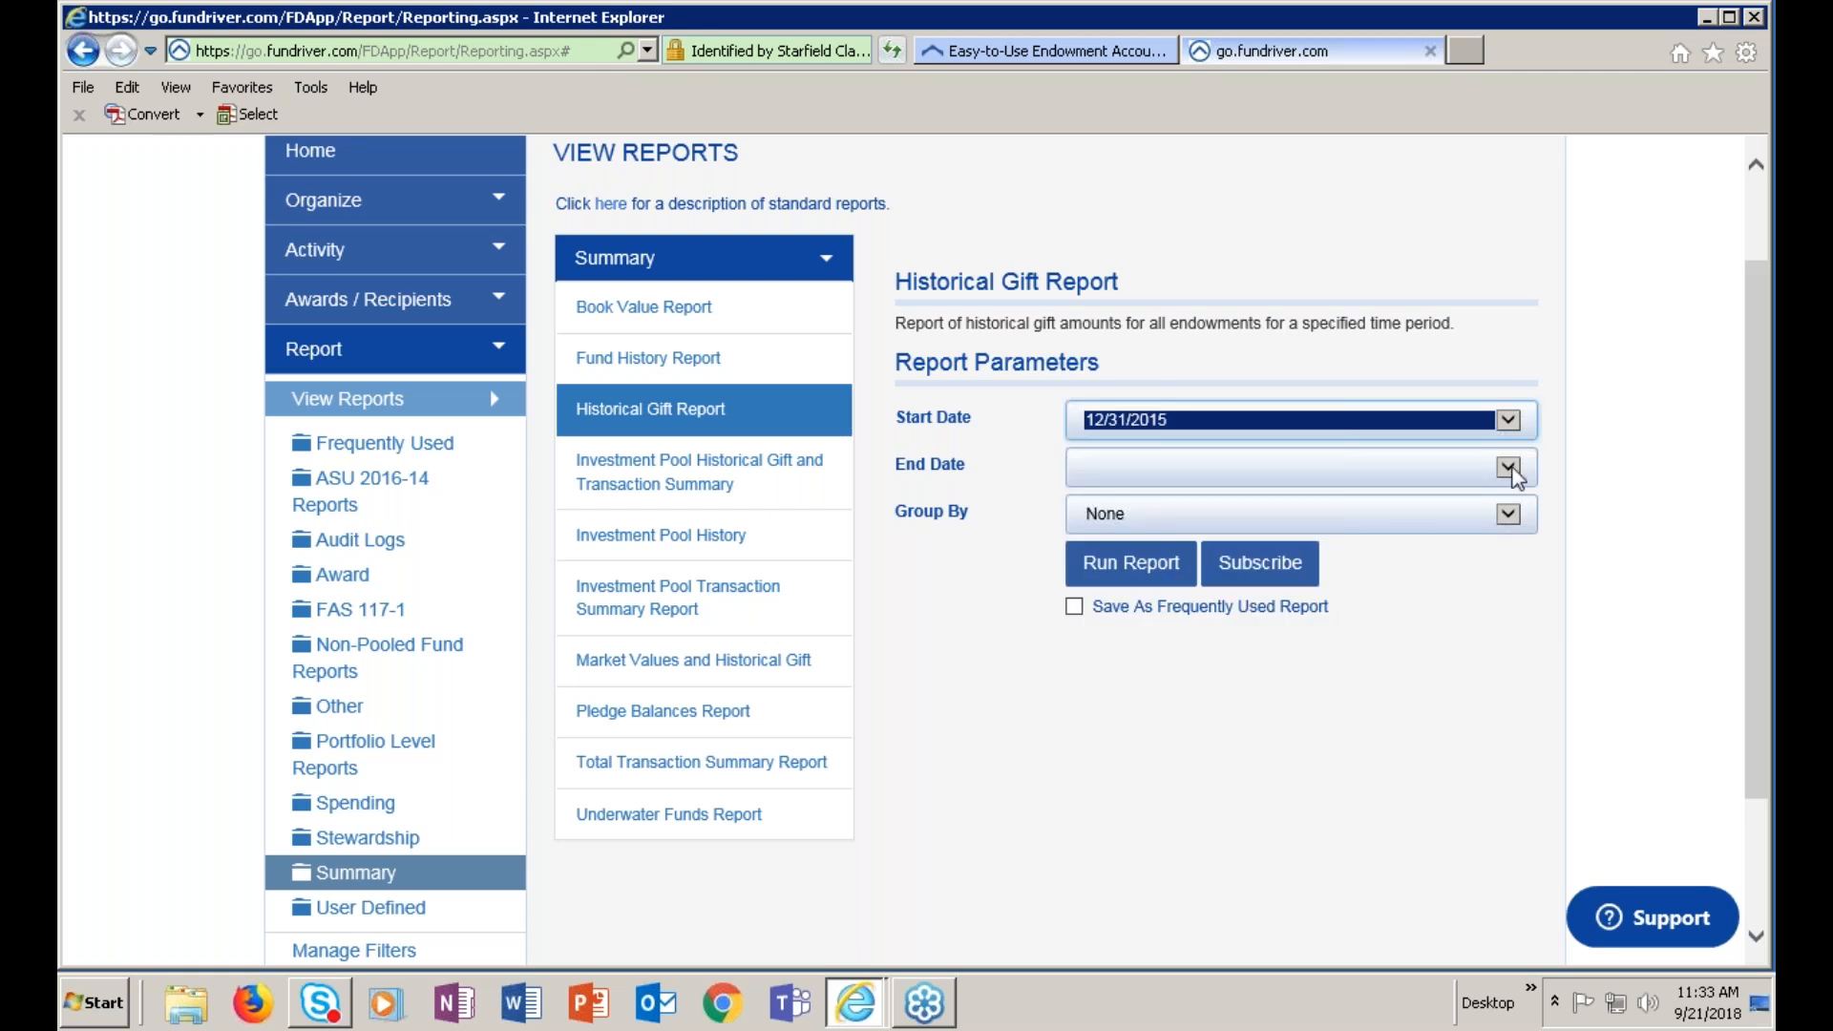
click(1509, 467)
click(1122, 456)
click(1126, 569)
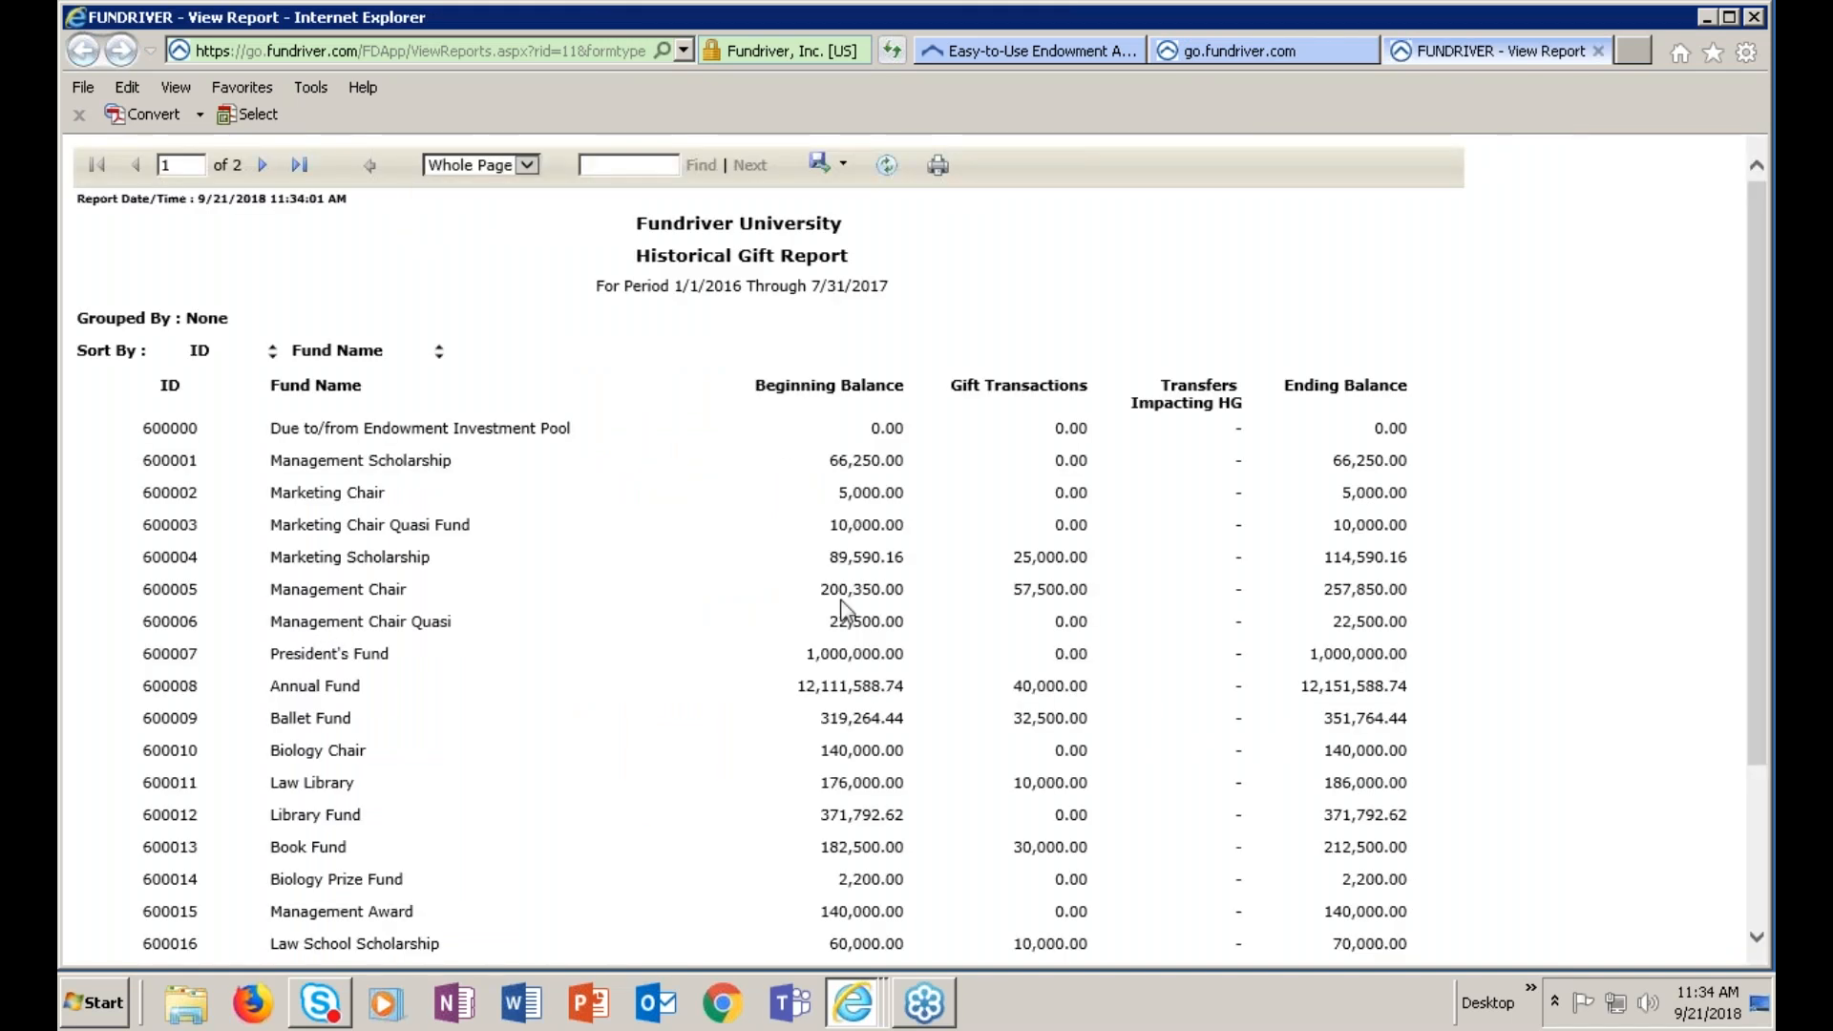
Look through the fund balances and gift transactions on the historical gift report's first page and close the report
scroll(838, 626, down, 3)
scroll(837, 625, down, 2)
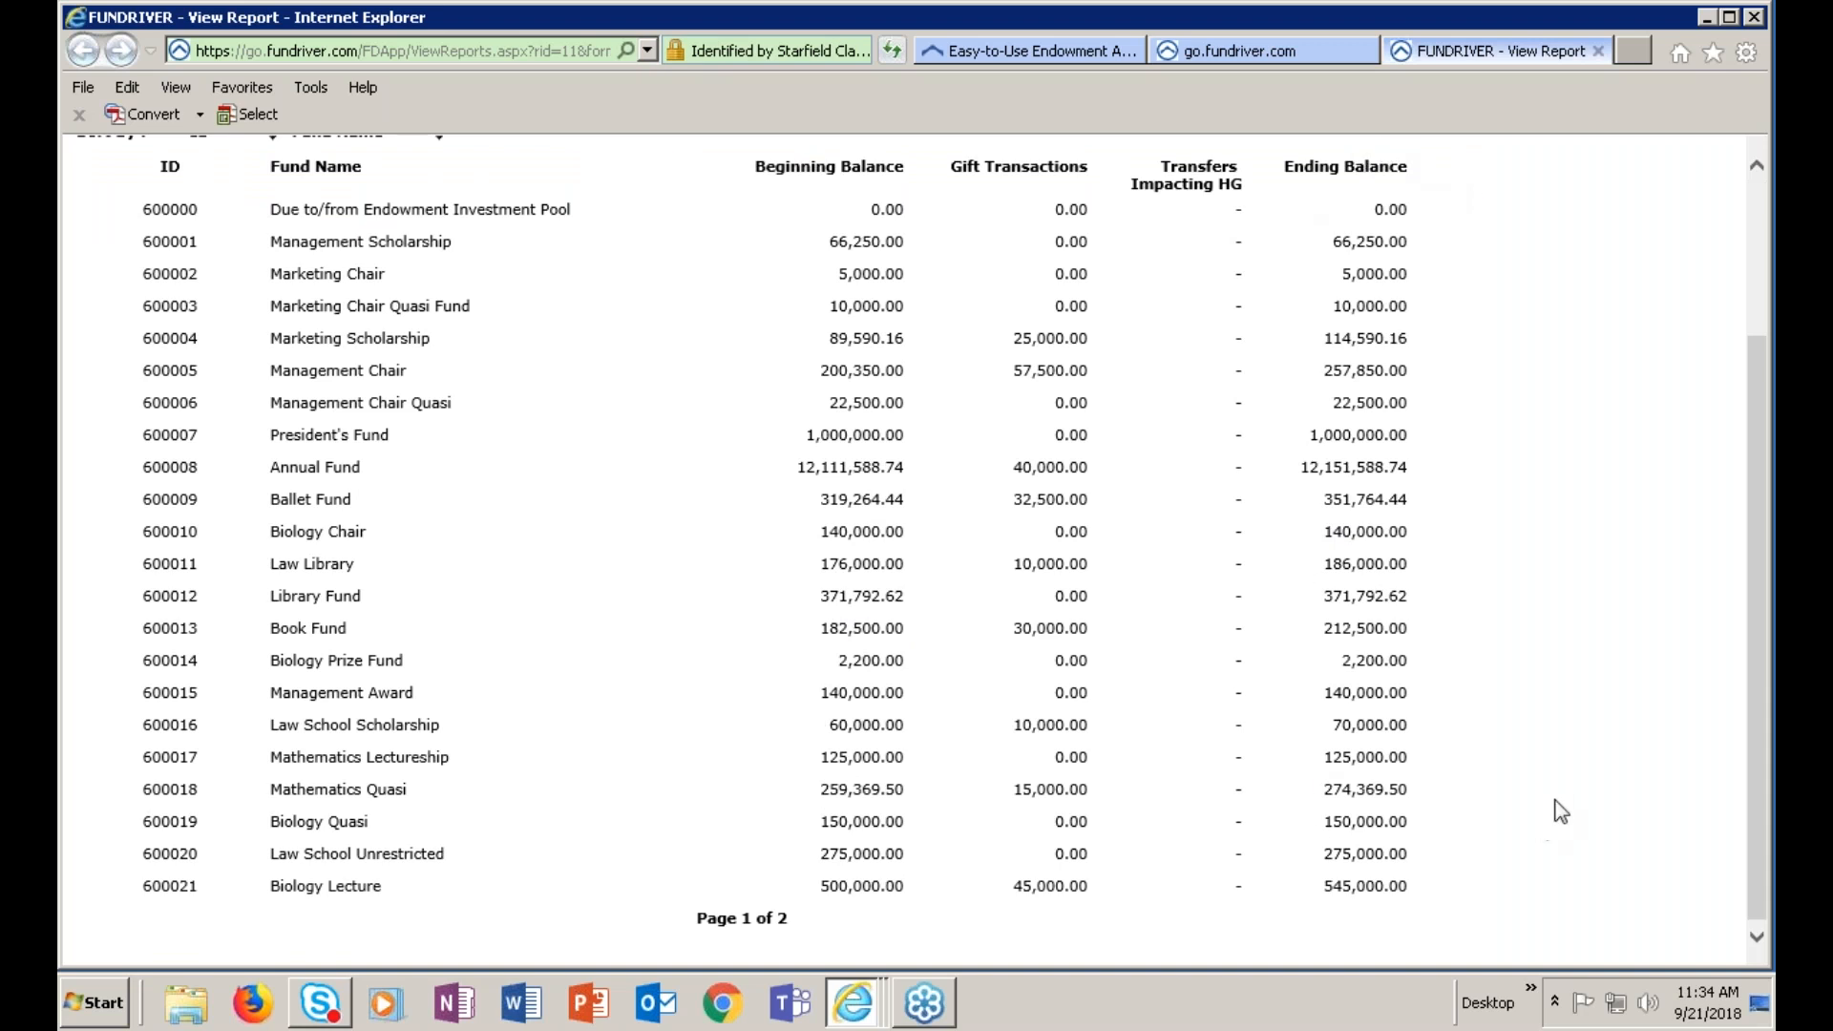
scroll(1554, 800, up, 3)
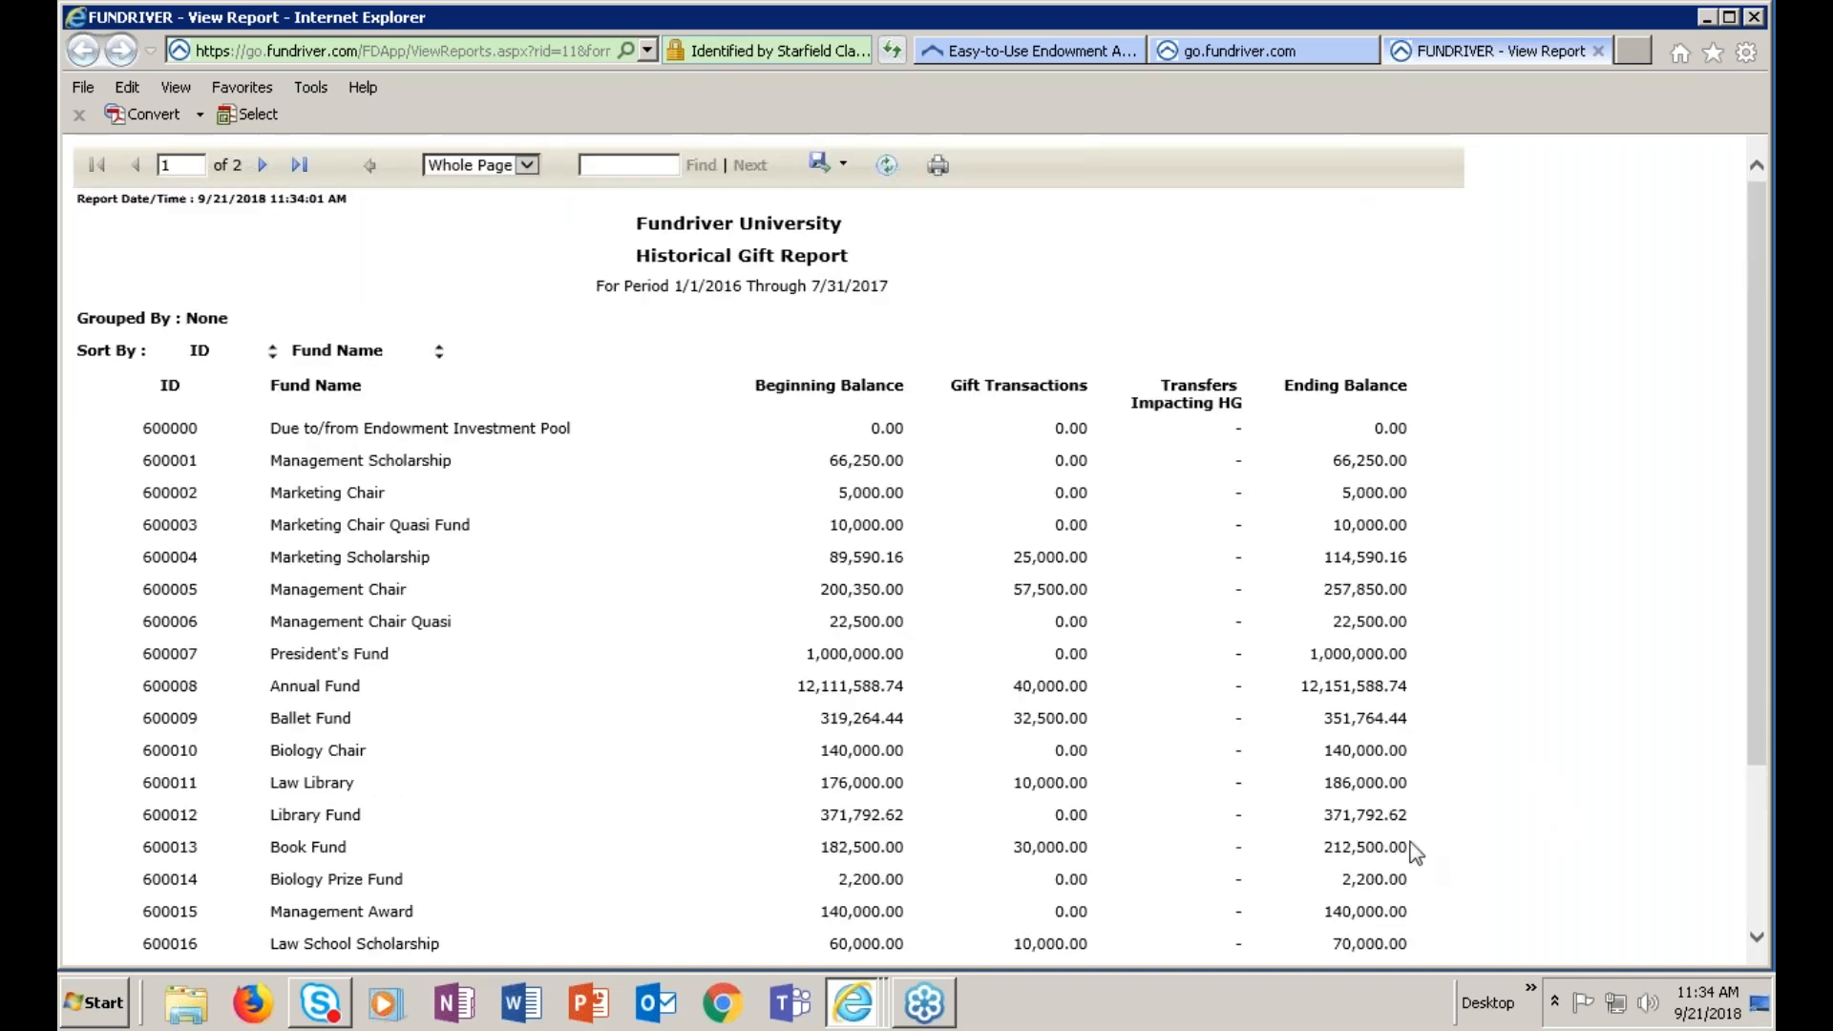
click(1598, 50)
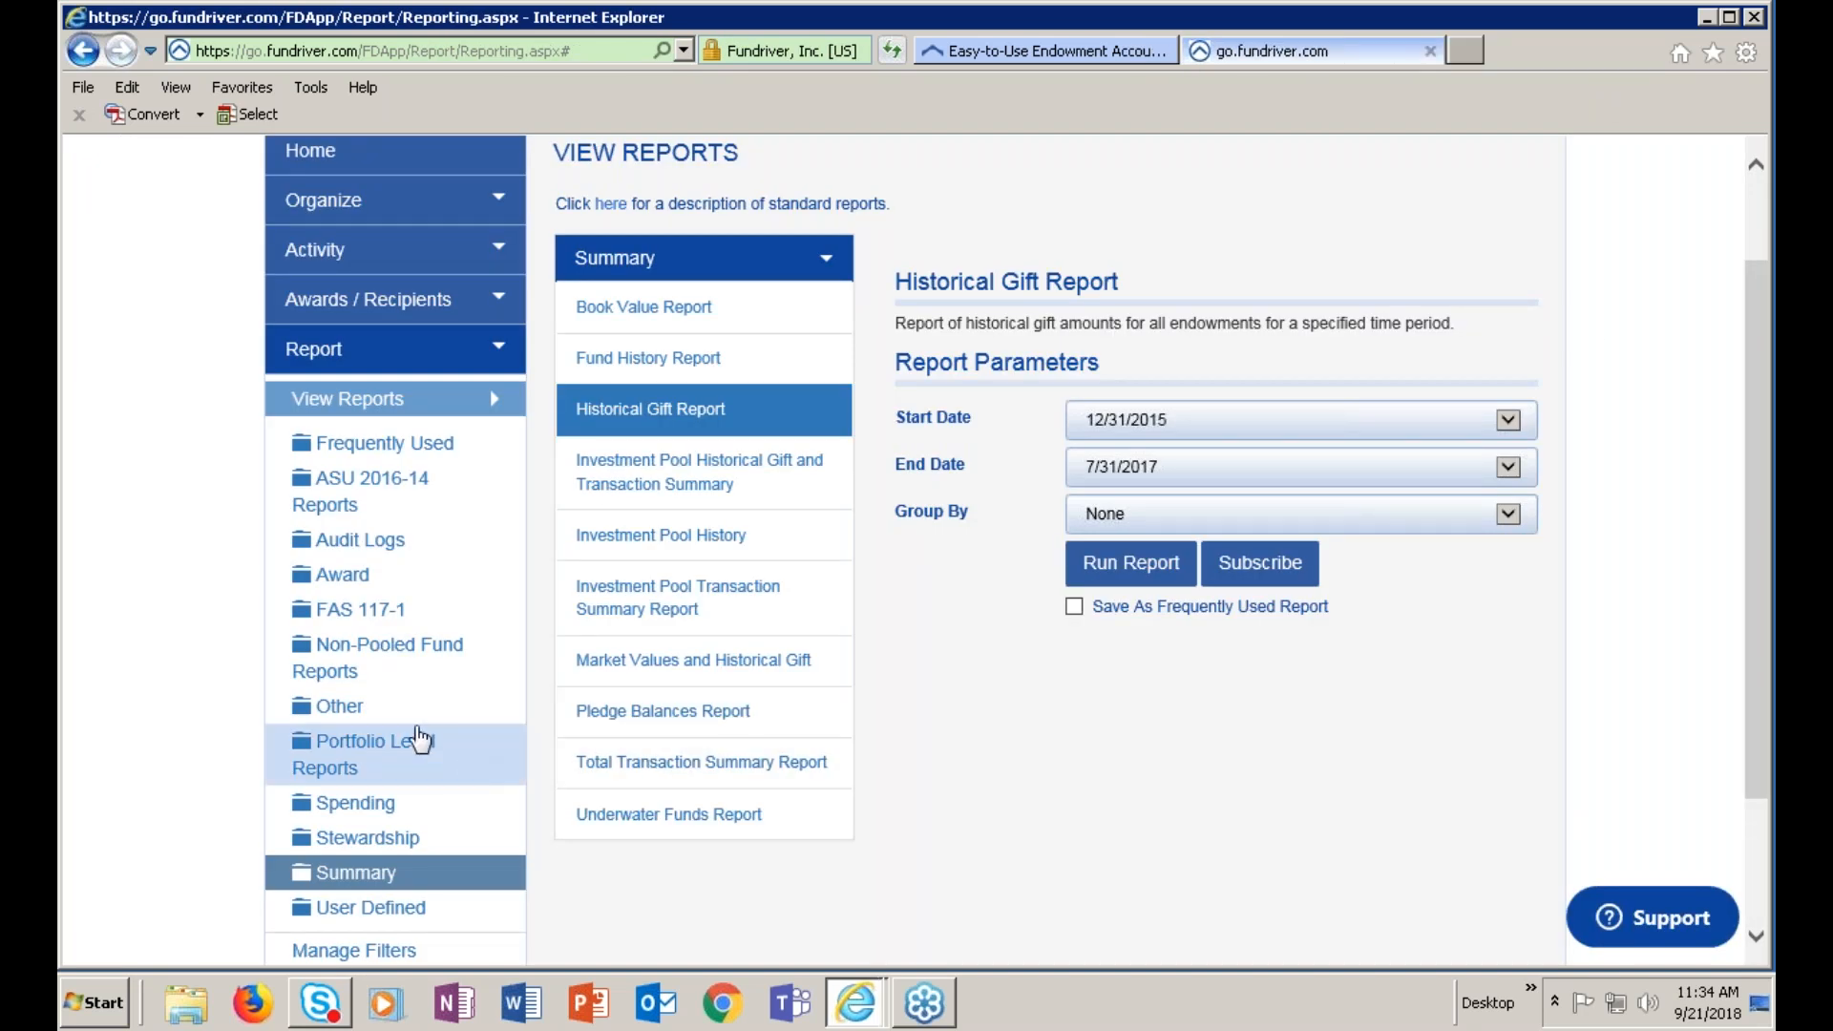
Run the Unit and Market Values Worksheet from the Other category for 7/31/2017 with no grouping
click(333, 716)
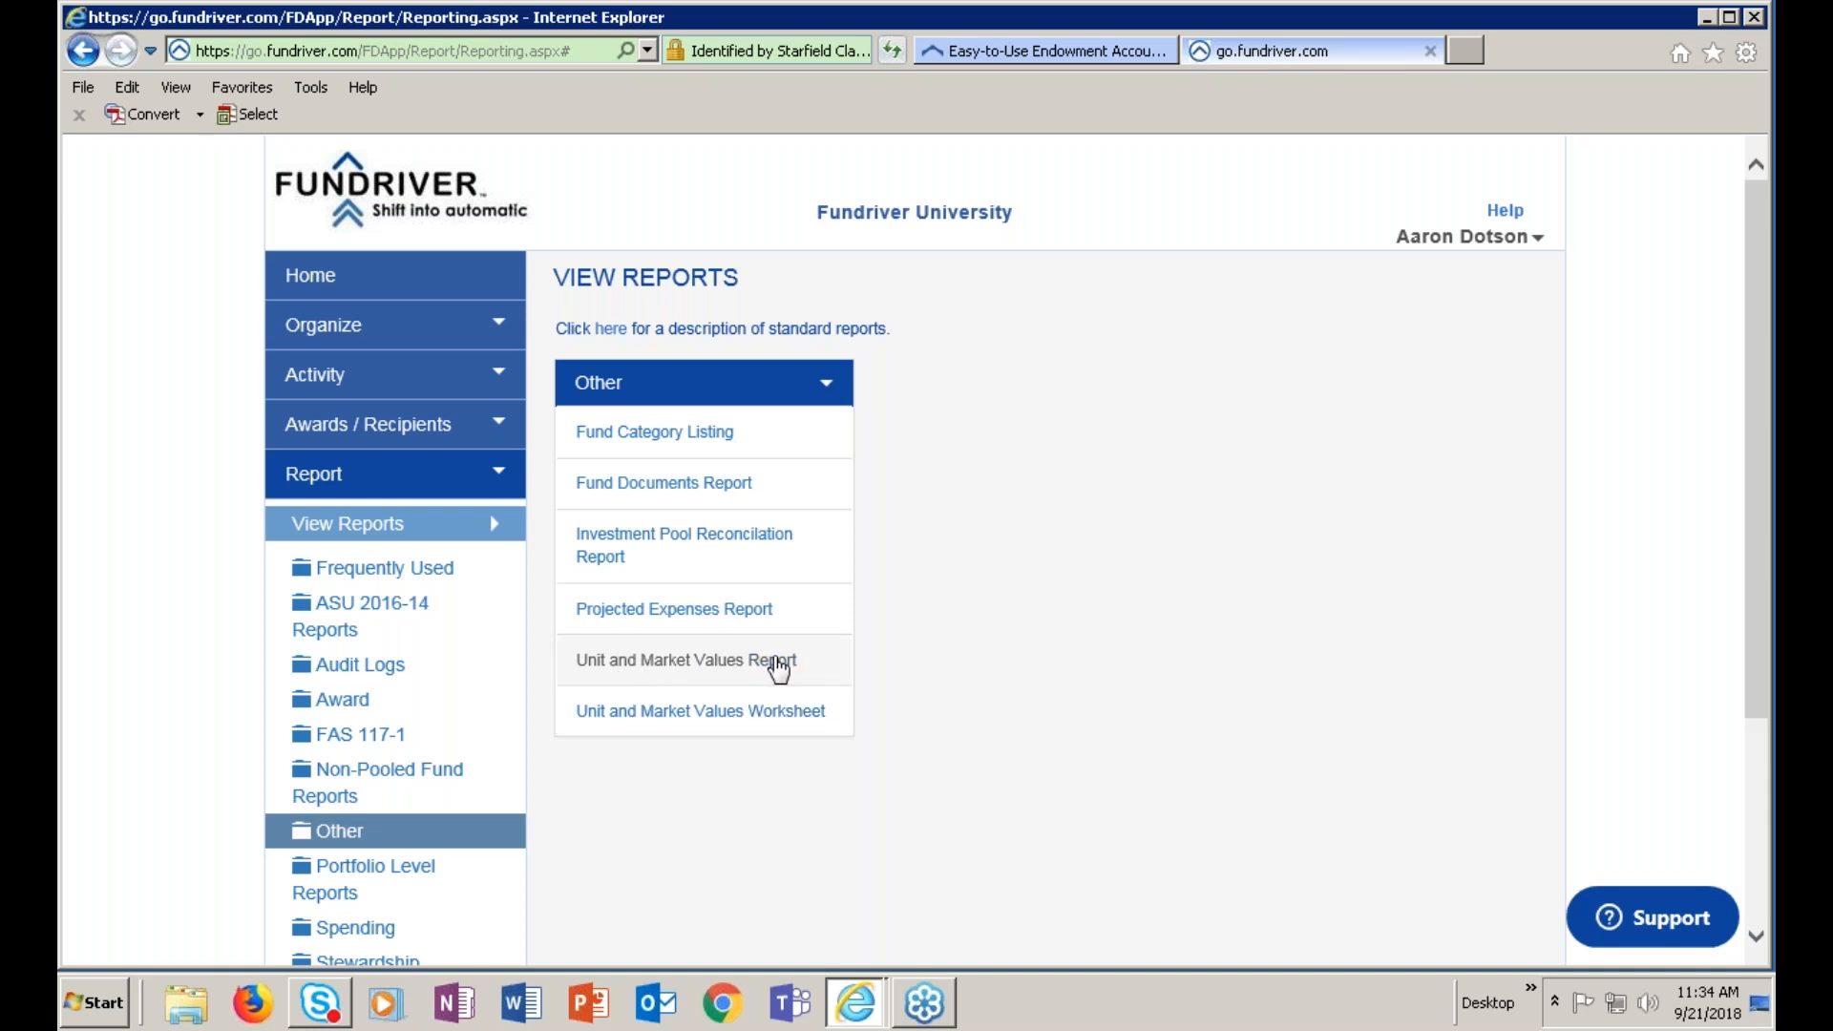
click(638, 726)
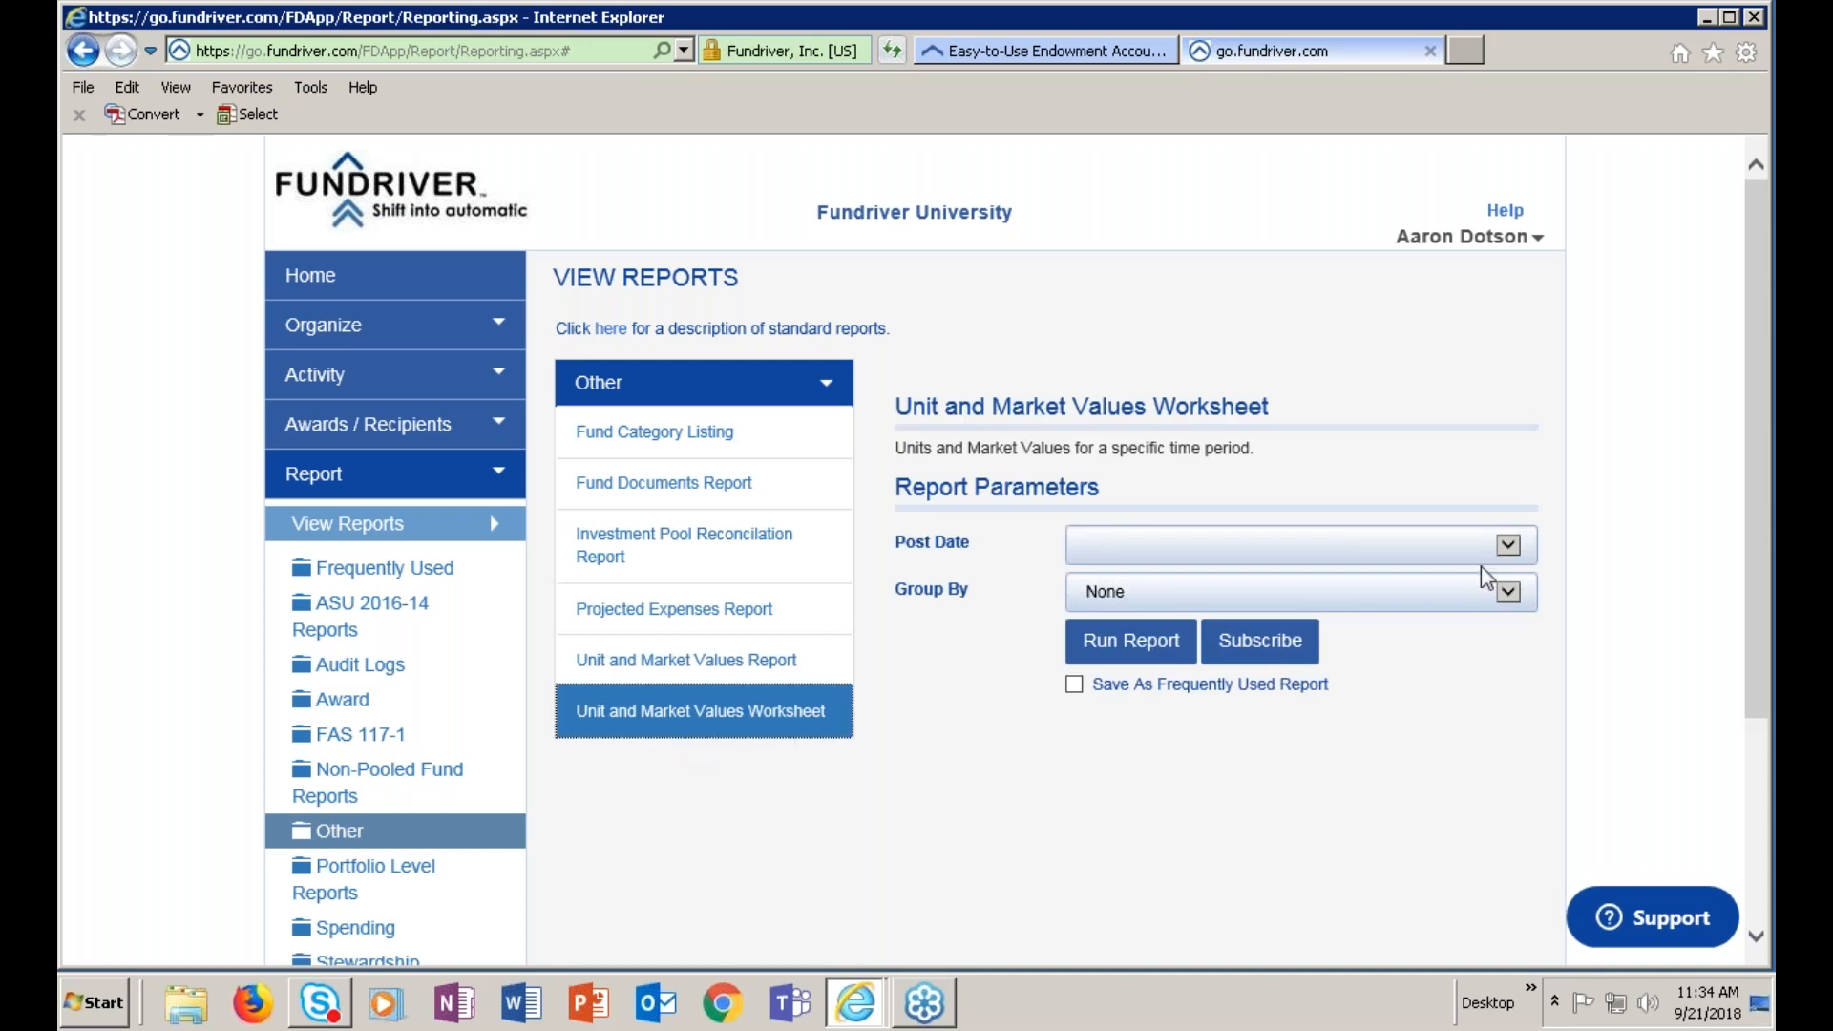
click(1506, 546)
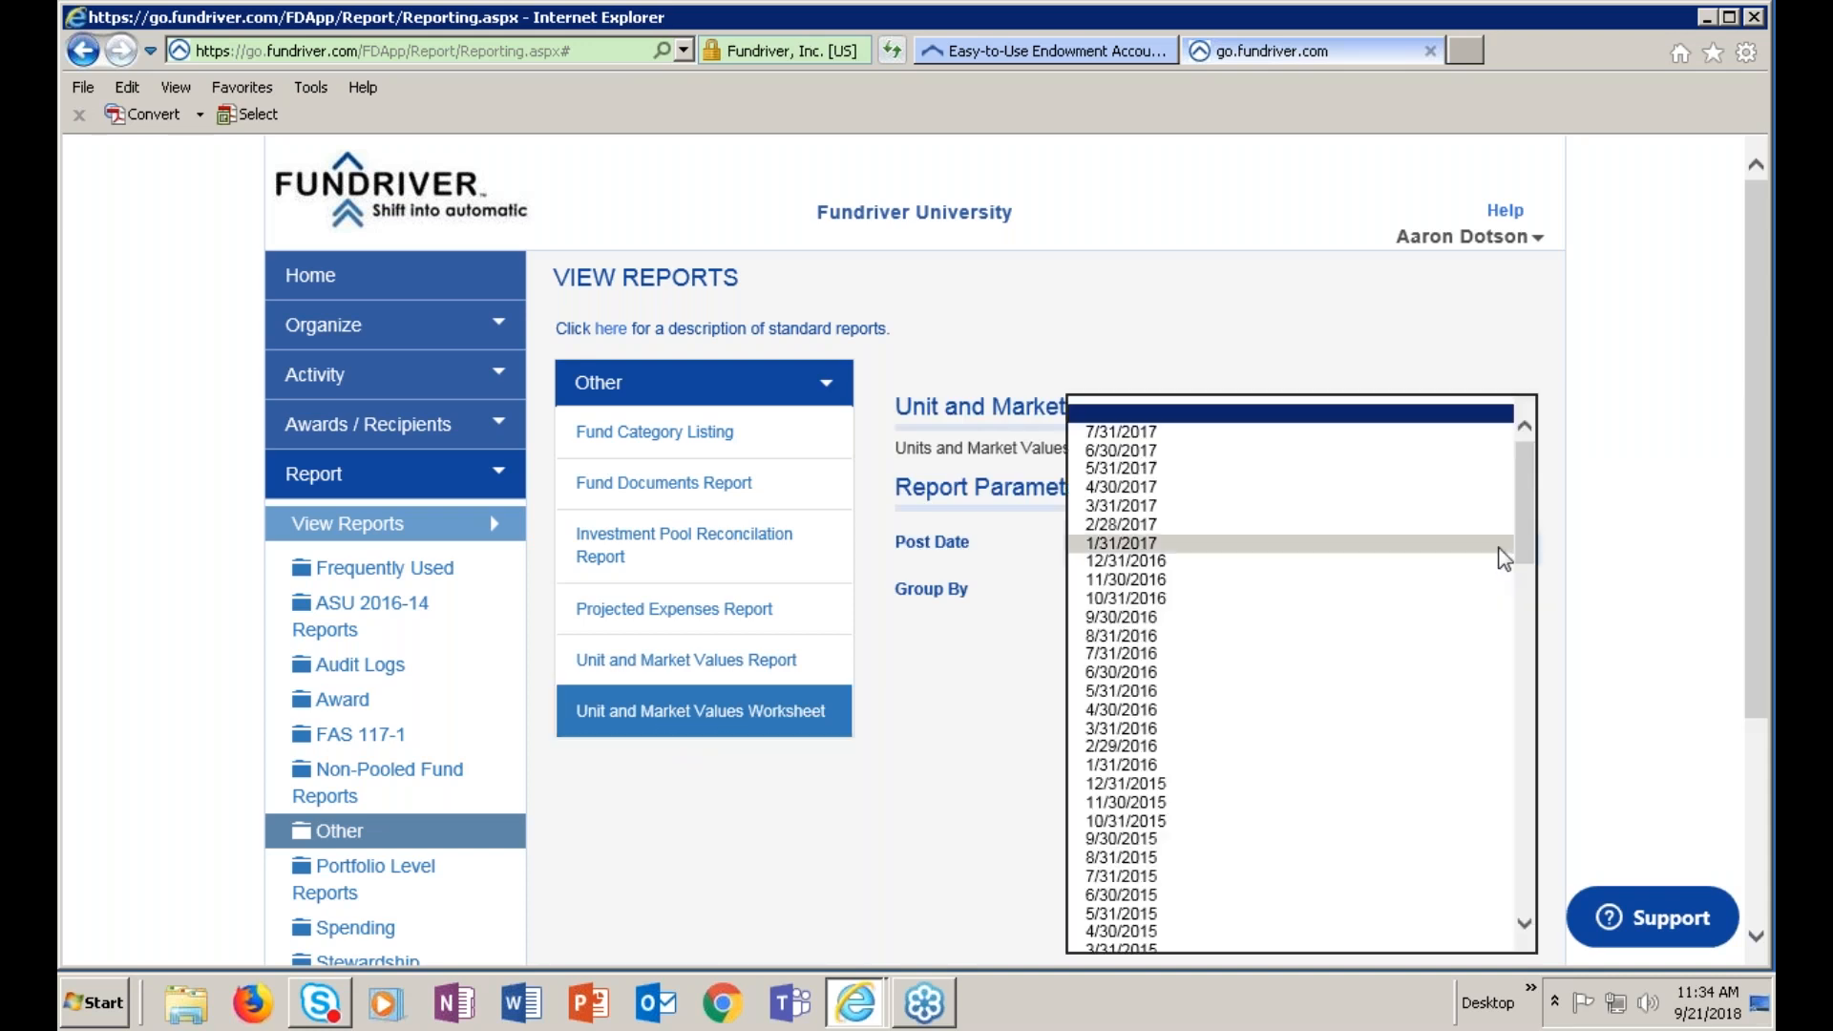
click(1146, 437)
click(1141, 655)
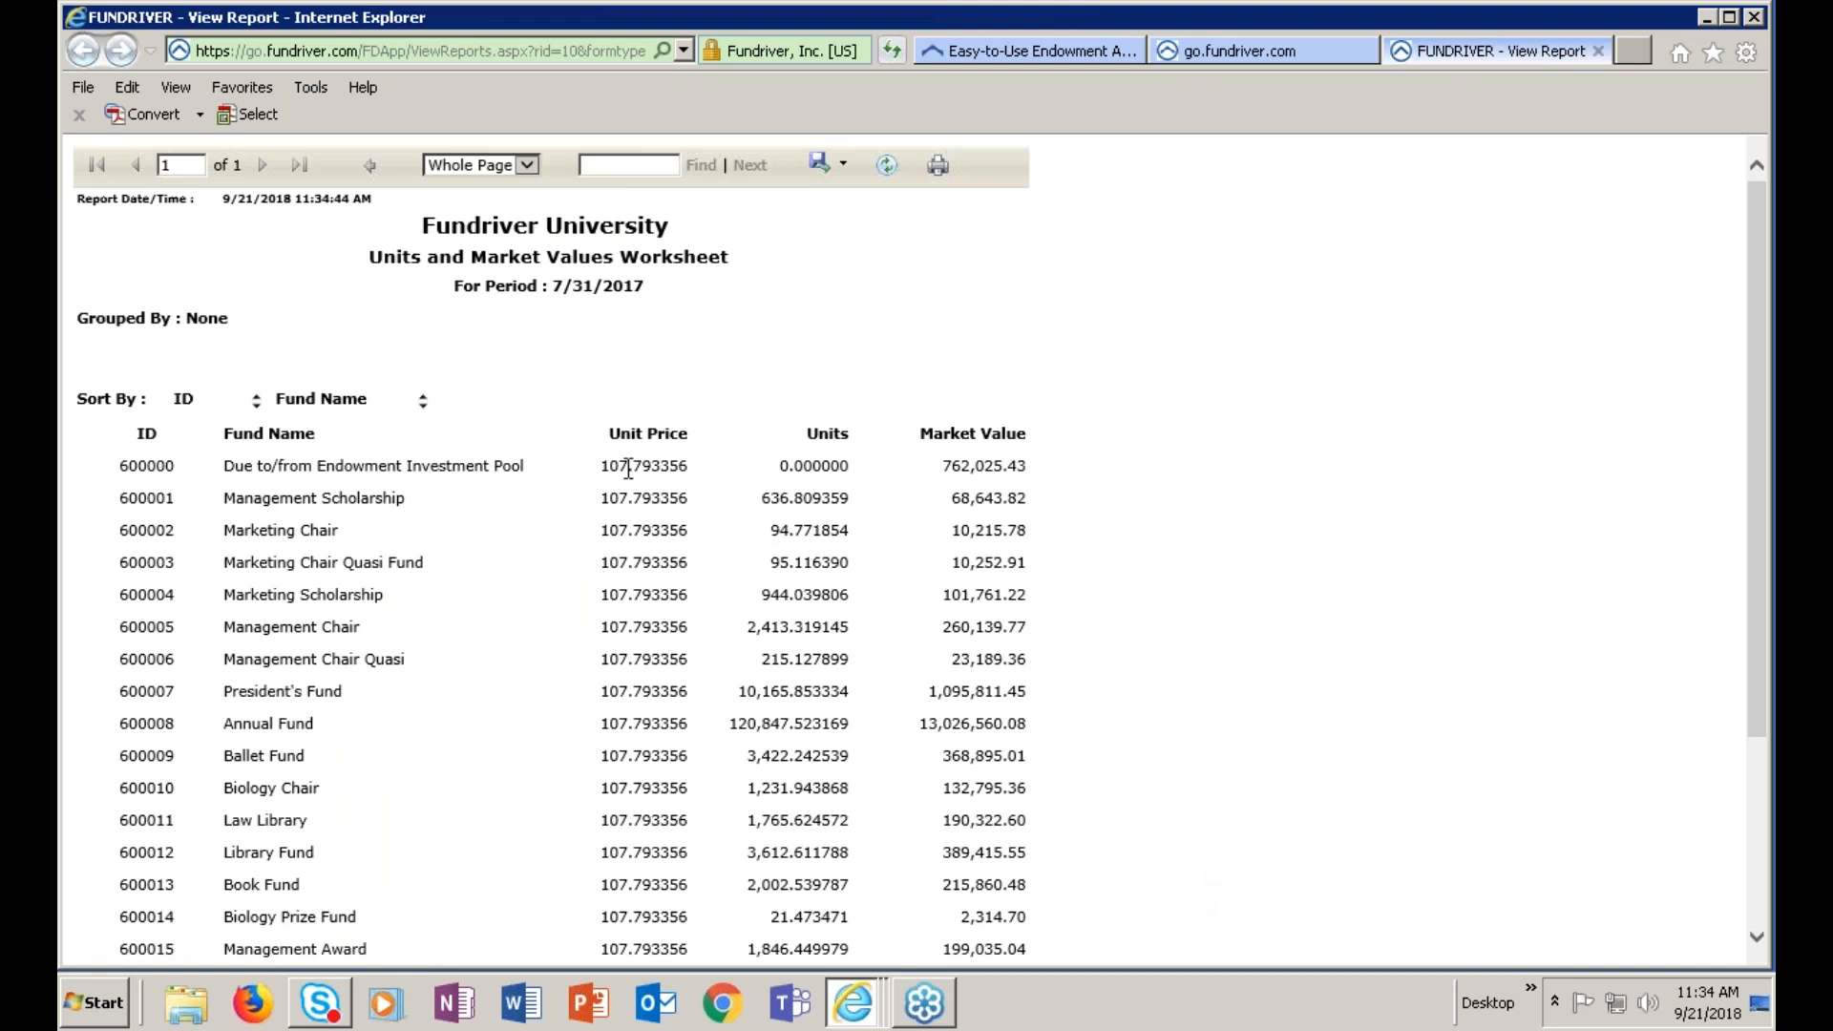
Look through the worksheet's unit prices, units and market values down to the grand totals, and close the report
scroll(1343, 452, down, 2)
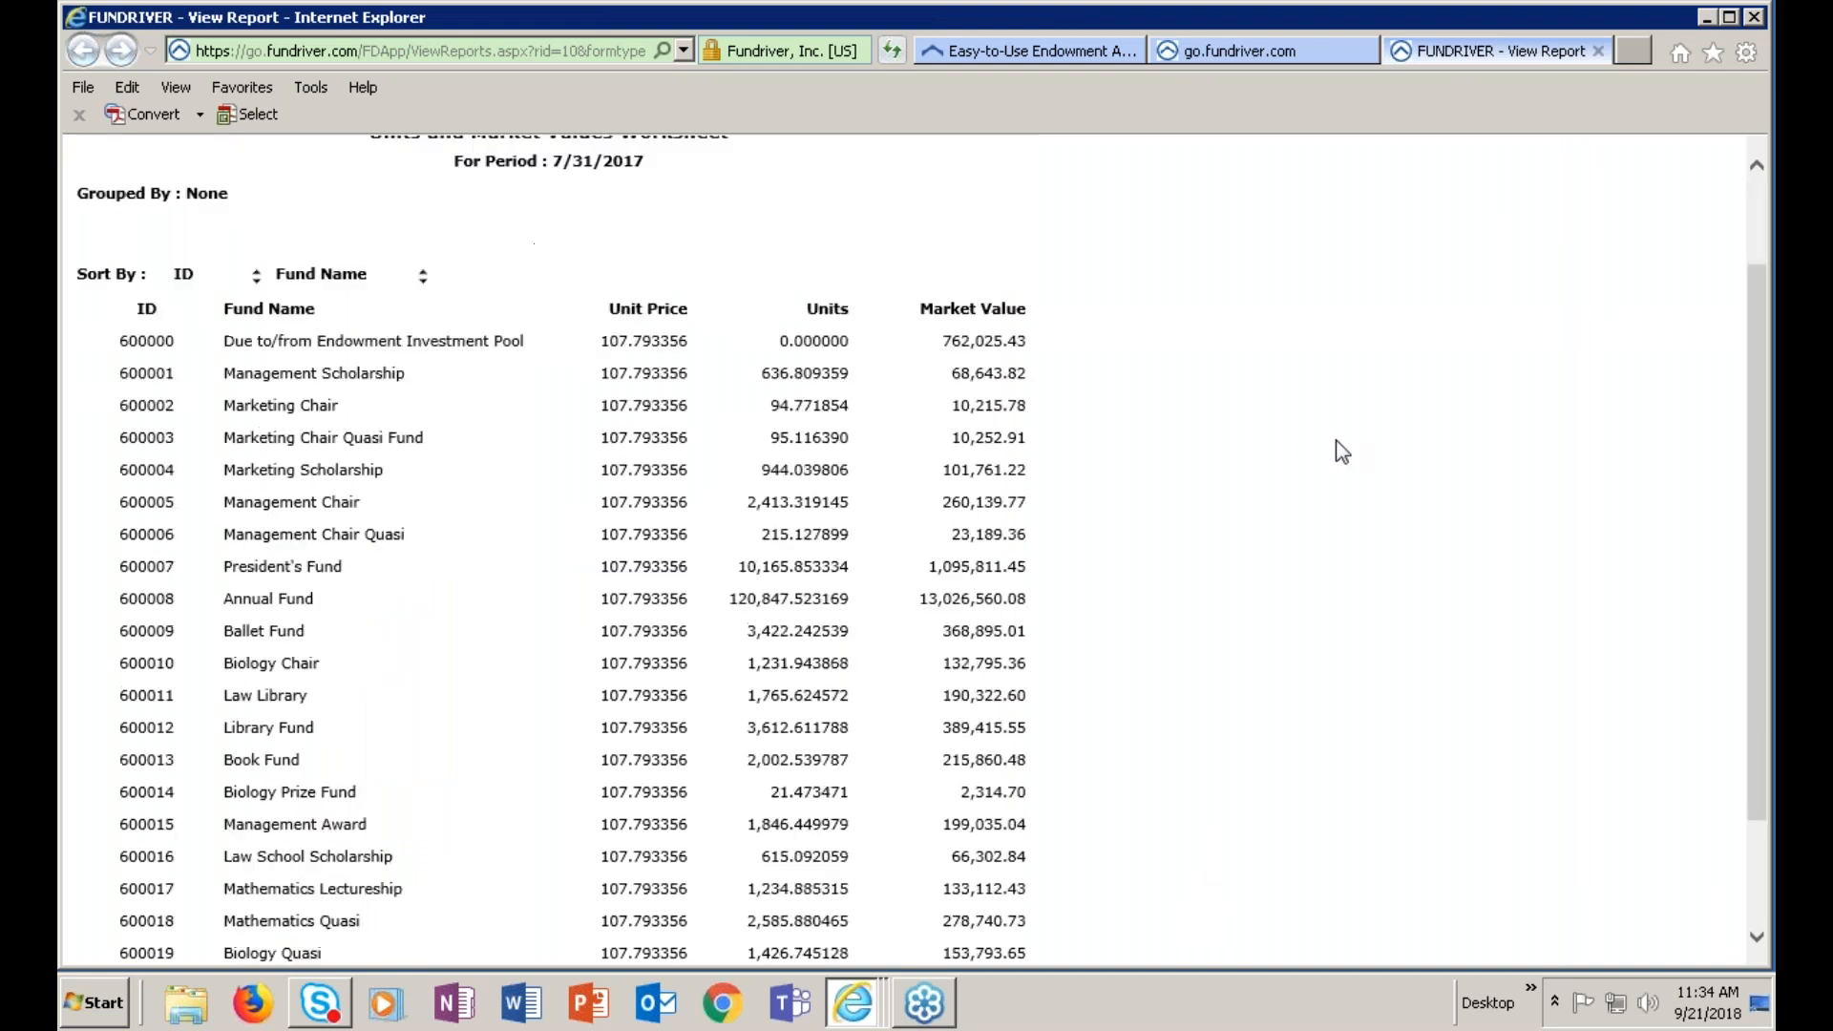
scroll(1343, 452, down, 2)
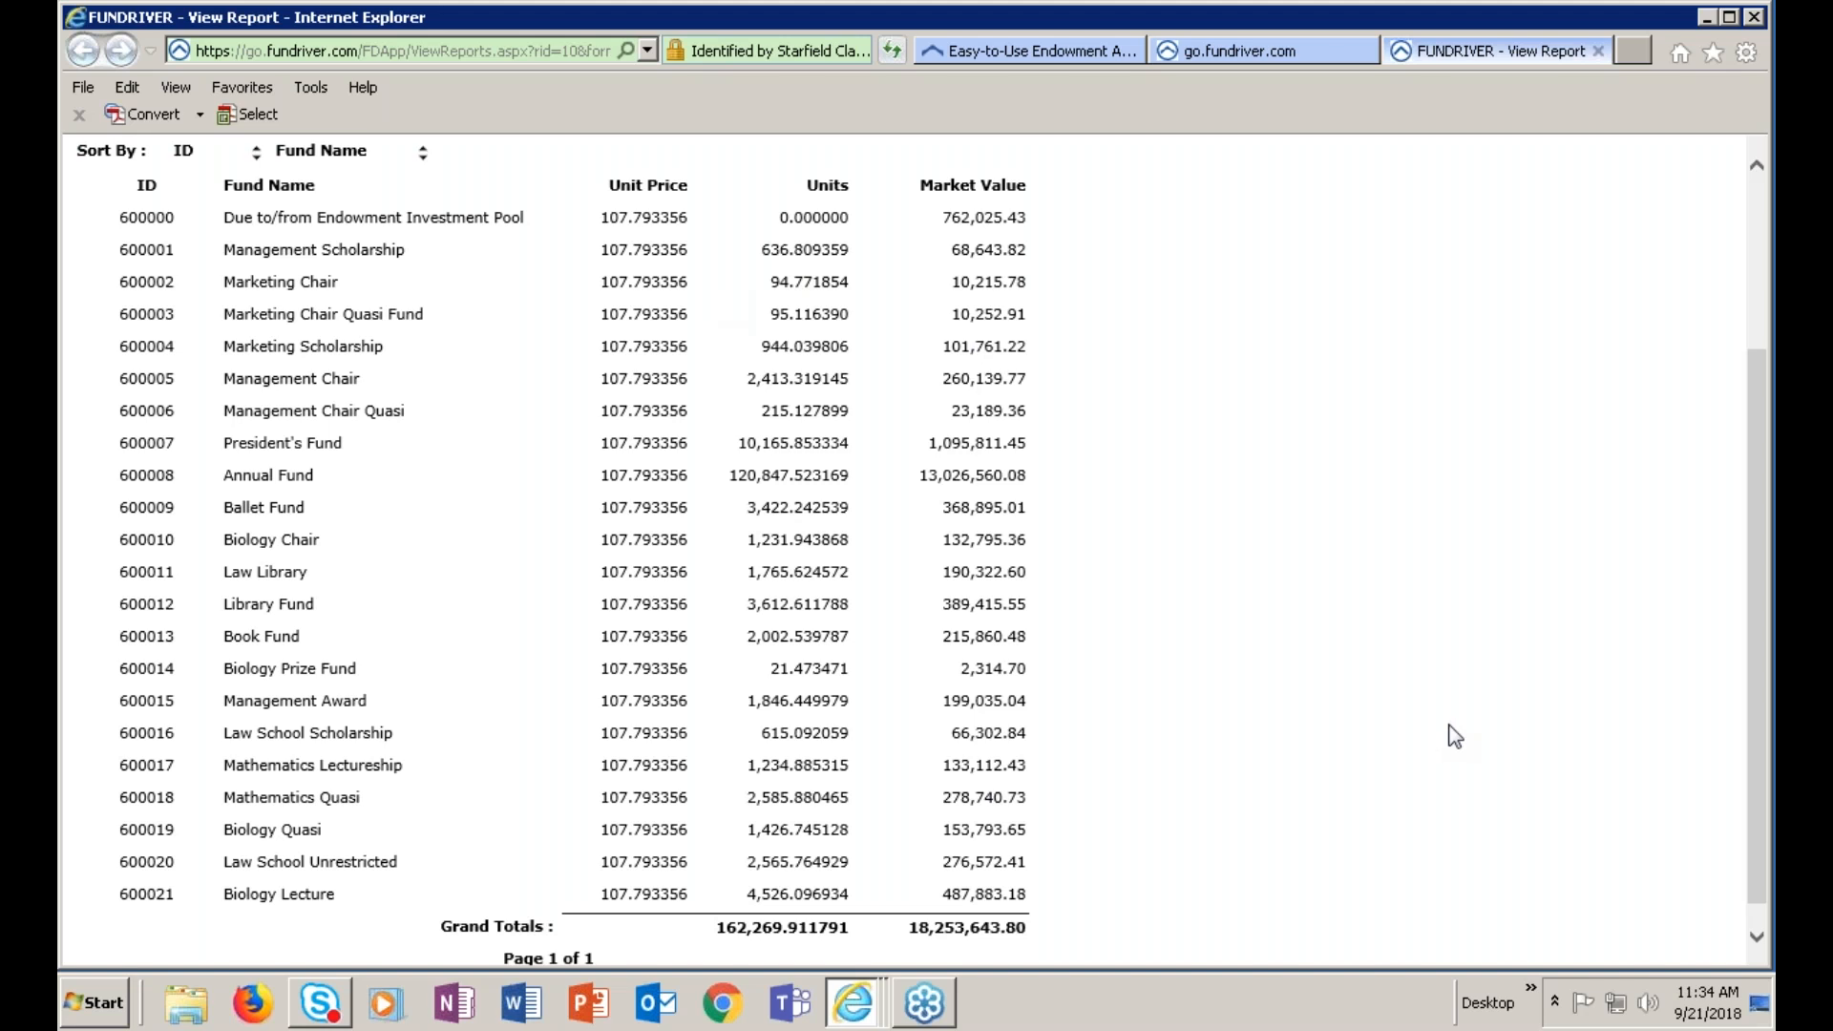
scroll(1453, 735, up, 3)
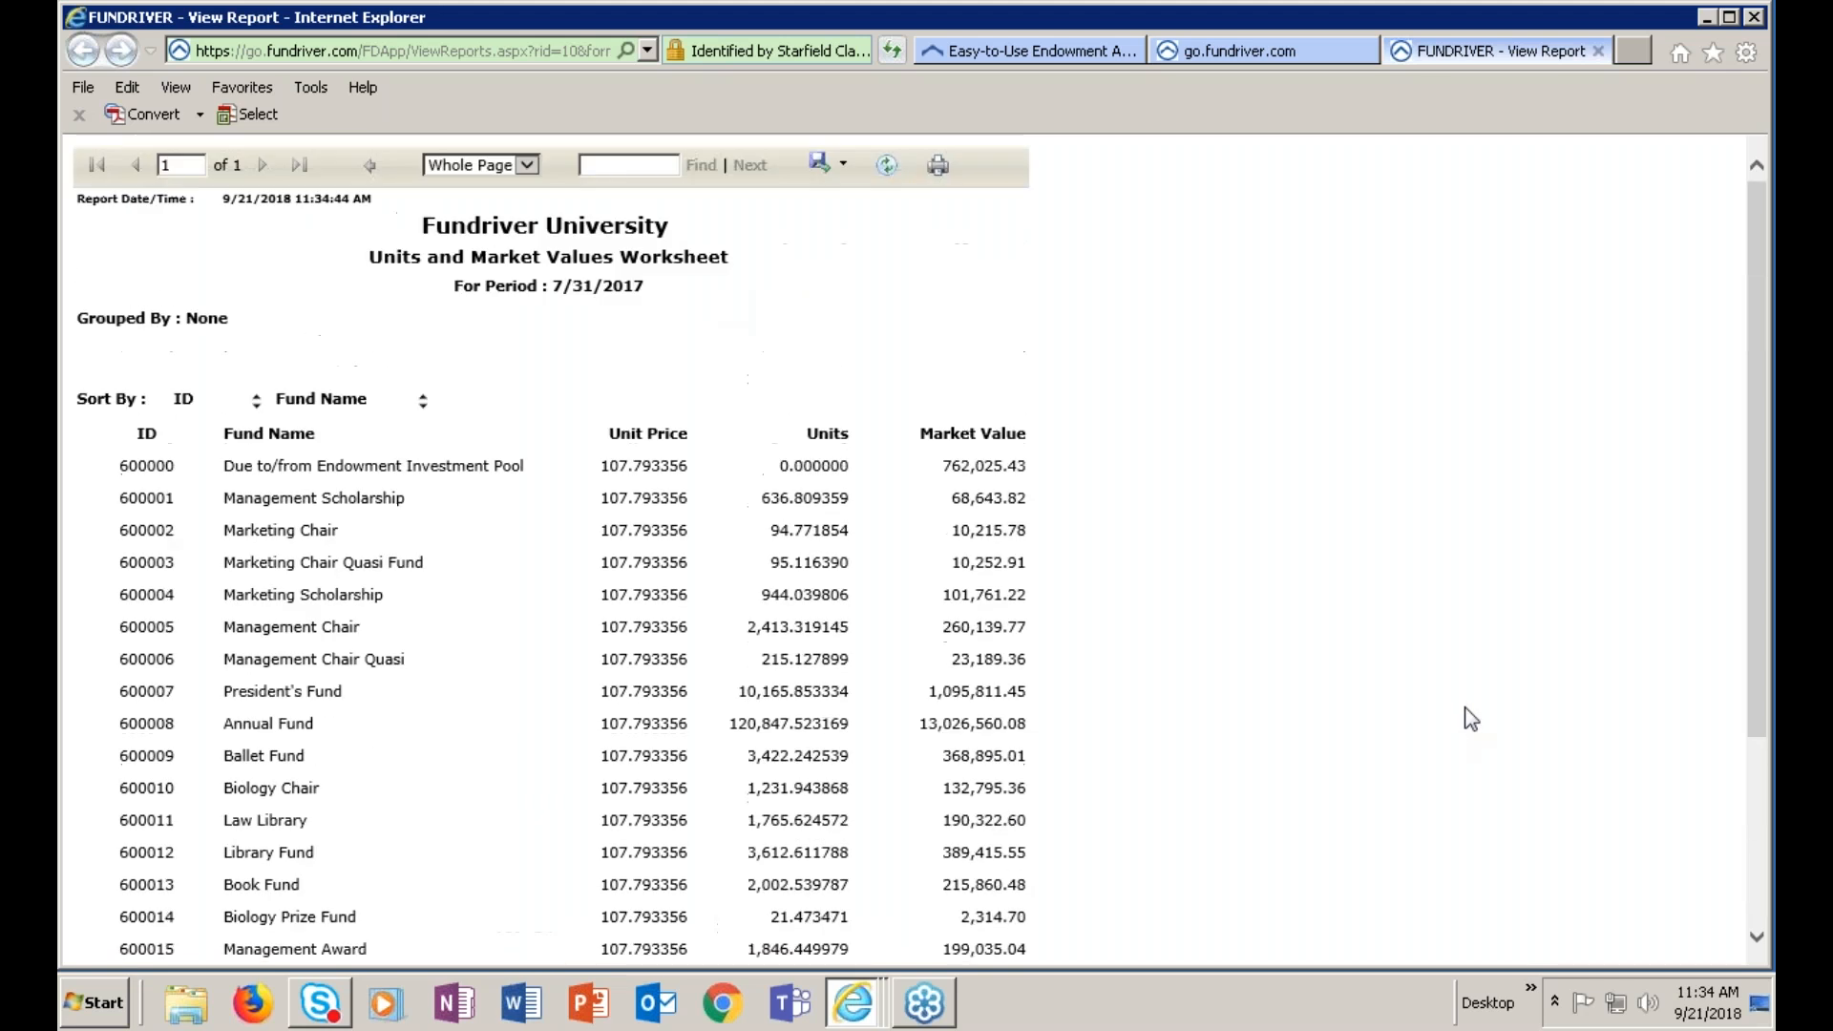
click(1600, 52)
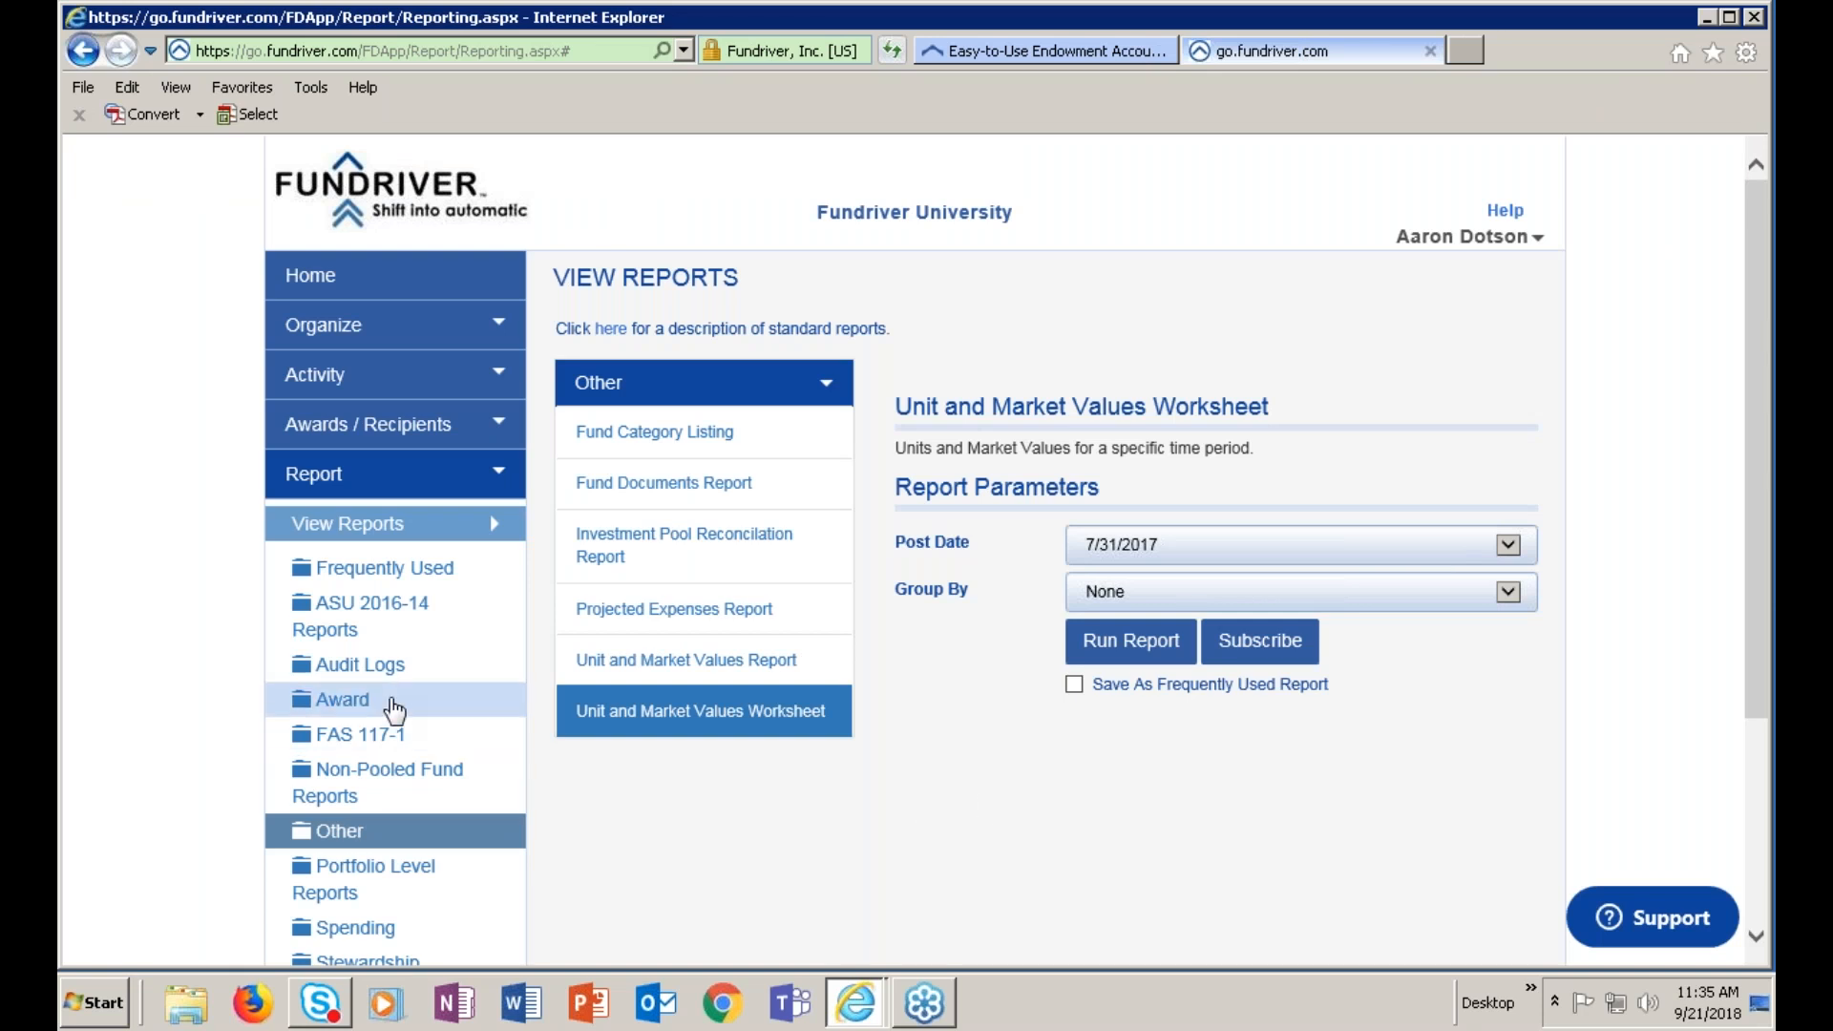
Open the Audit Logs report category and look through its list of available reports
click(368, 669)
scroll(1368, 775, down, 1)
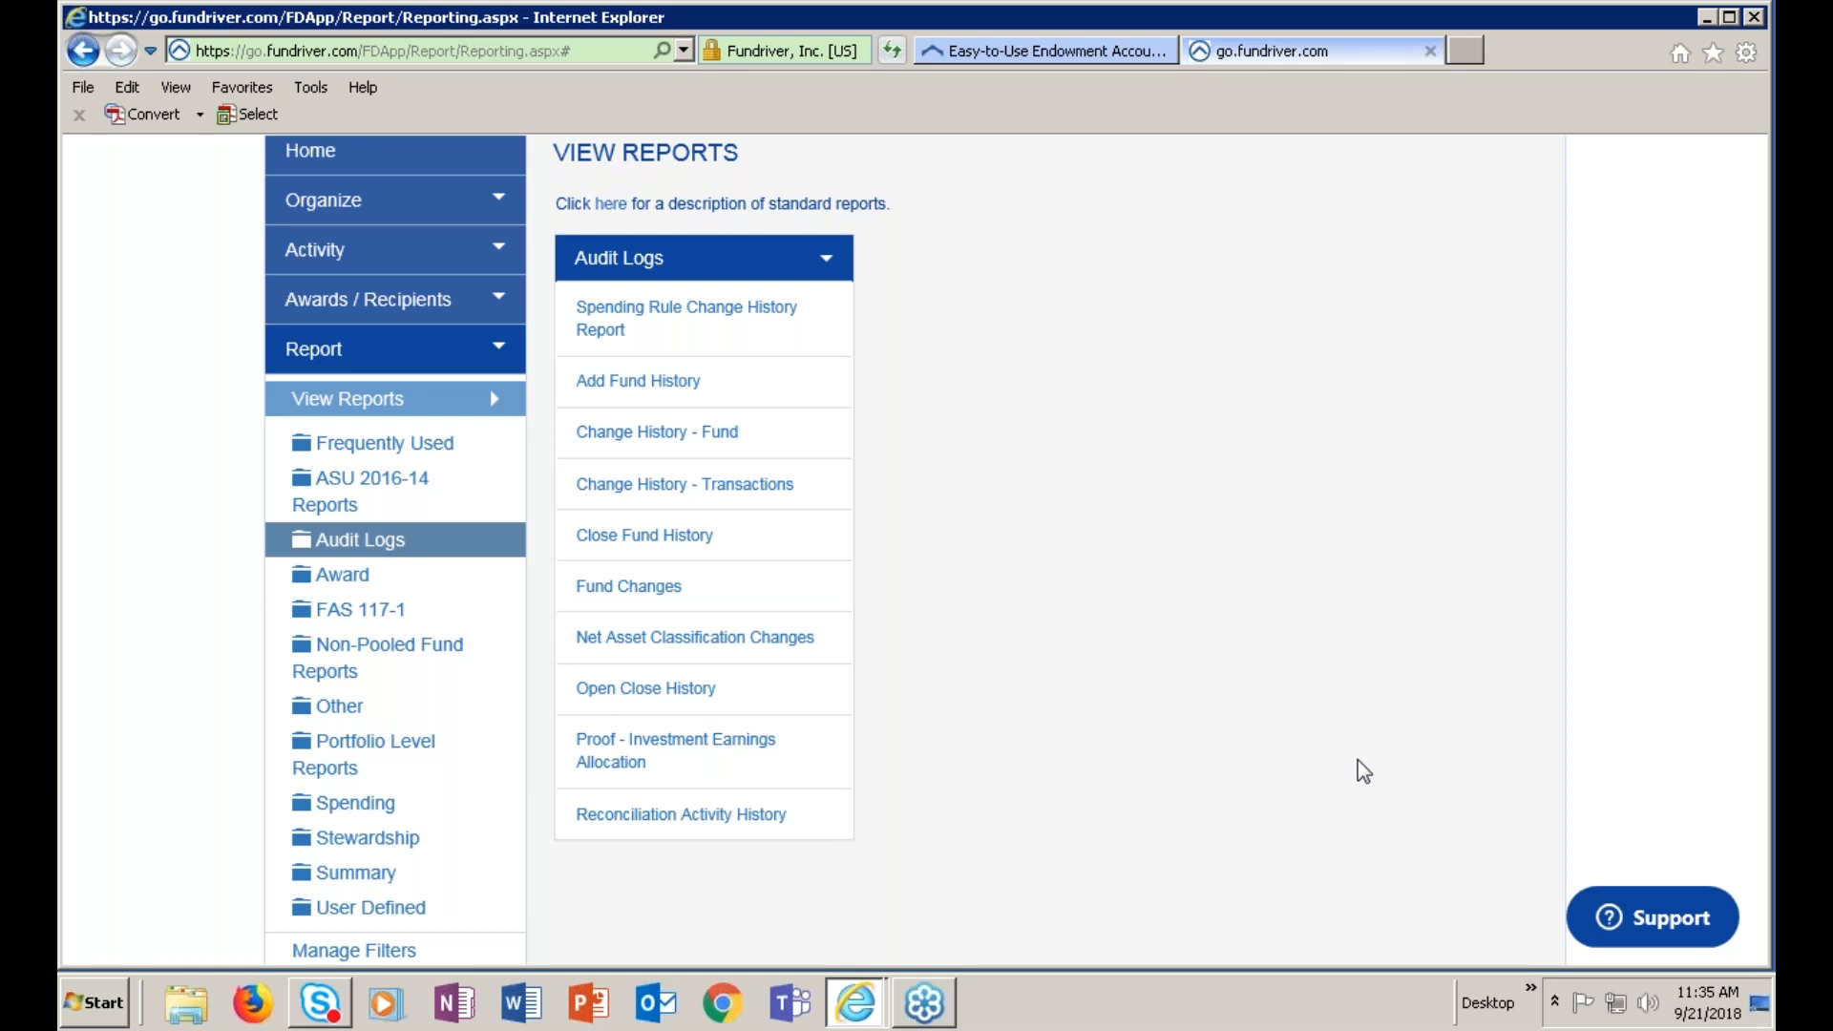
scroll(1364, 771, down, 2)
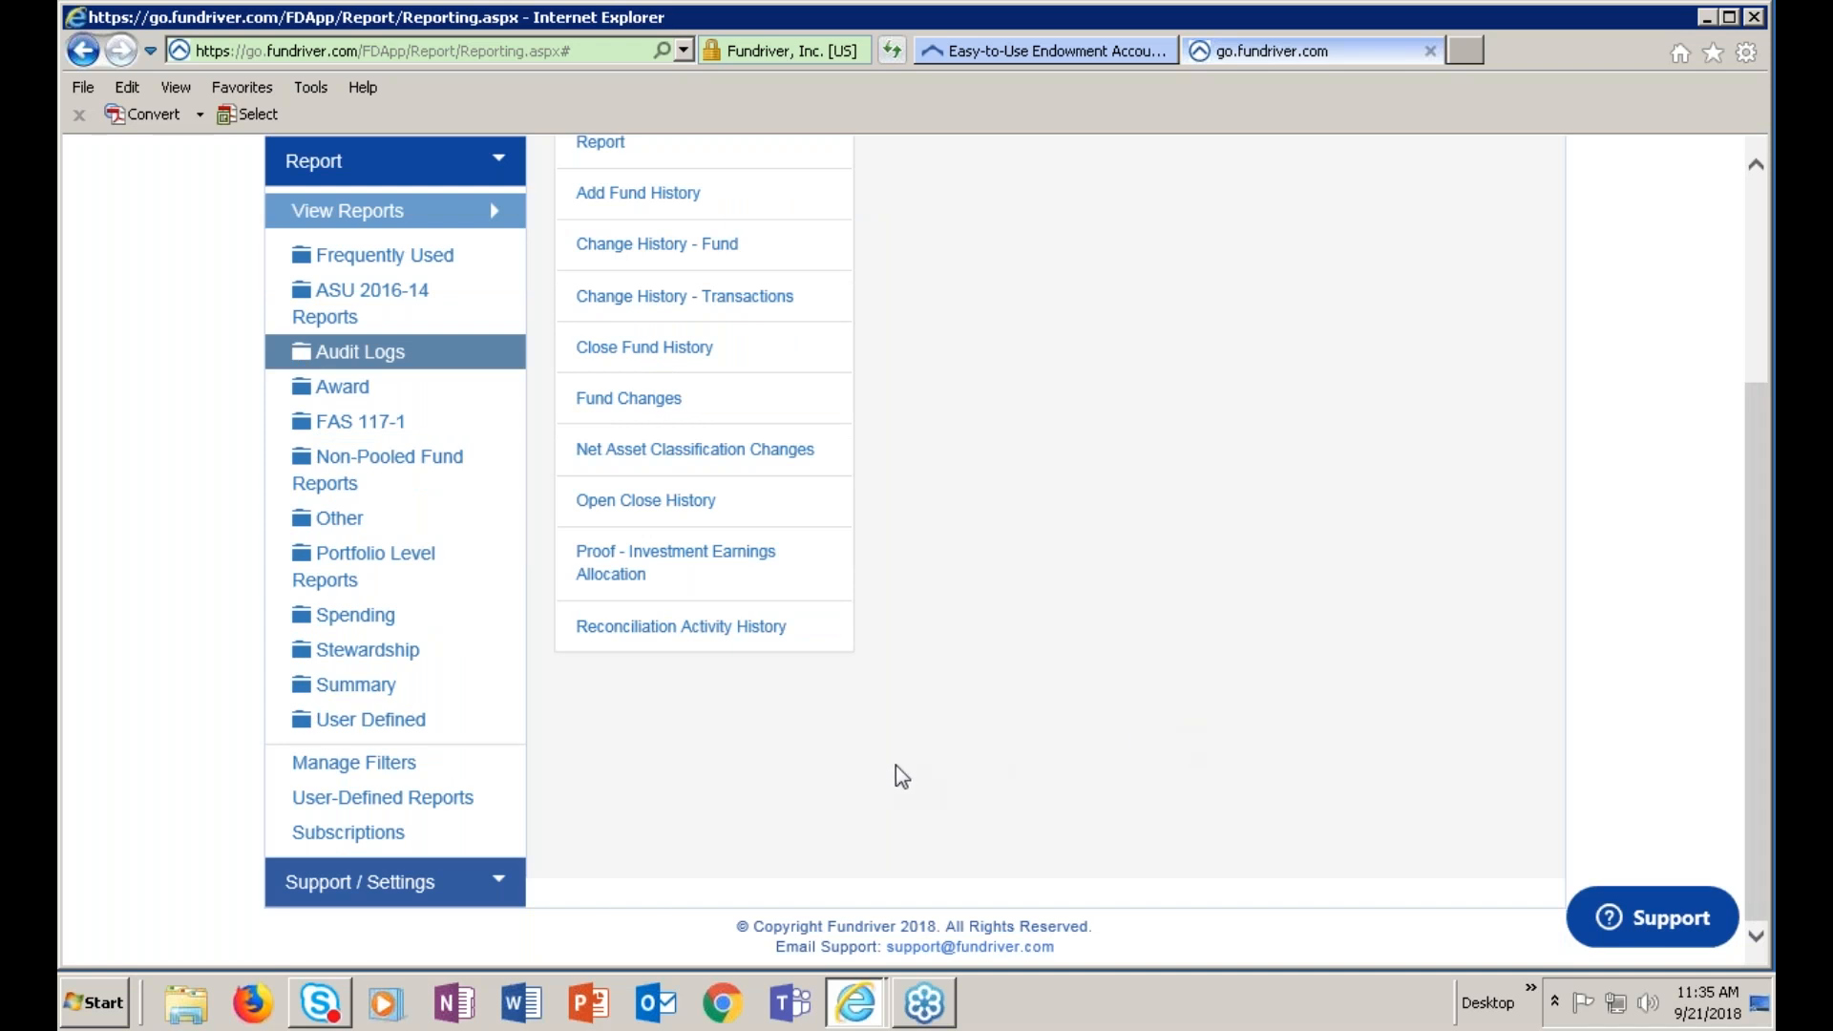
Save the Investment Pool Transaction Summary Report from the Summary category as a frequently used report
click(352, 688)
scroll(1050, 678, down, 1)
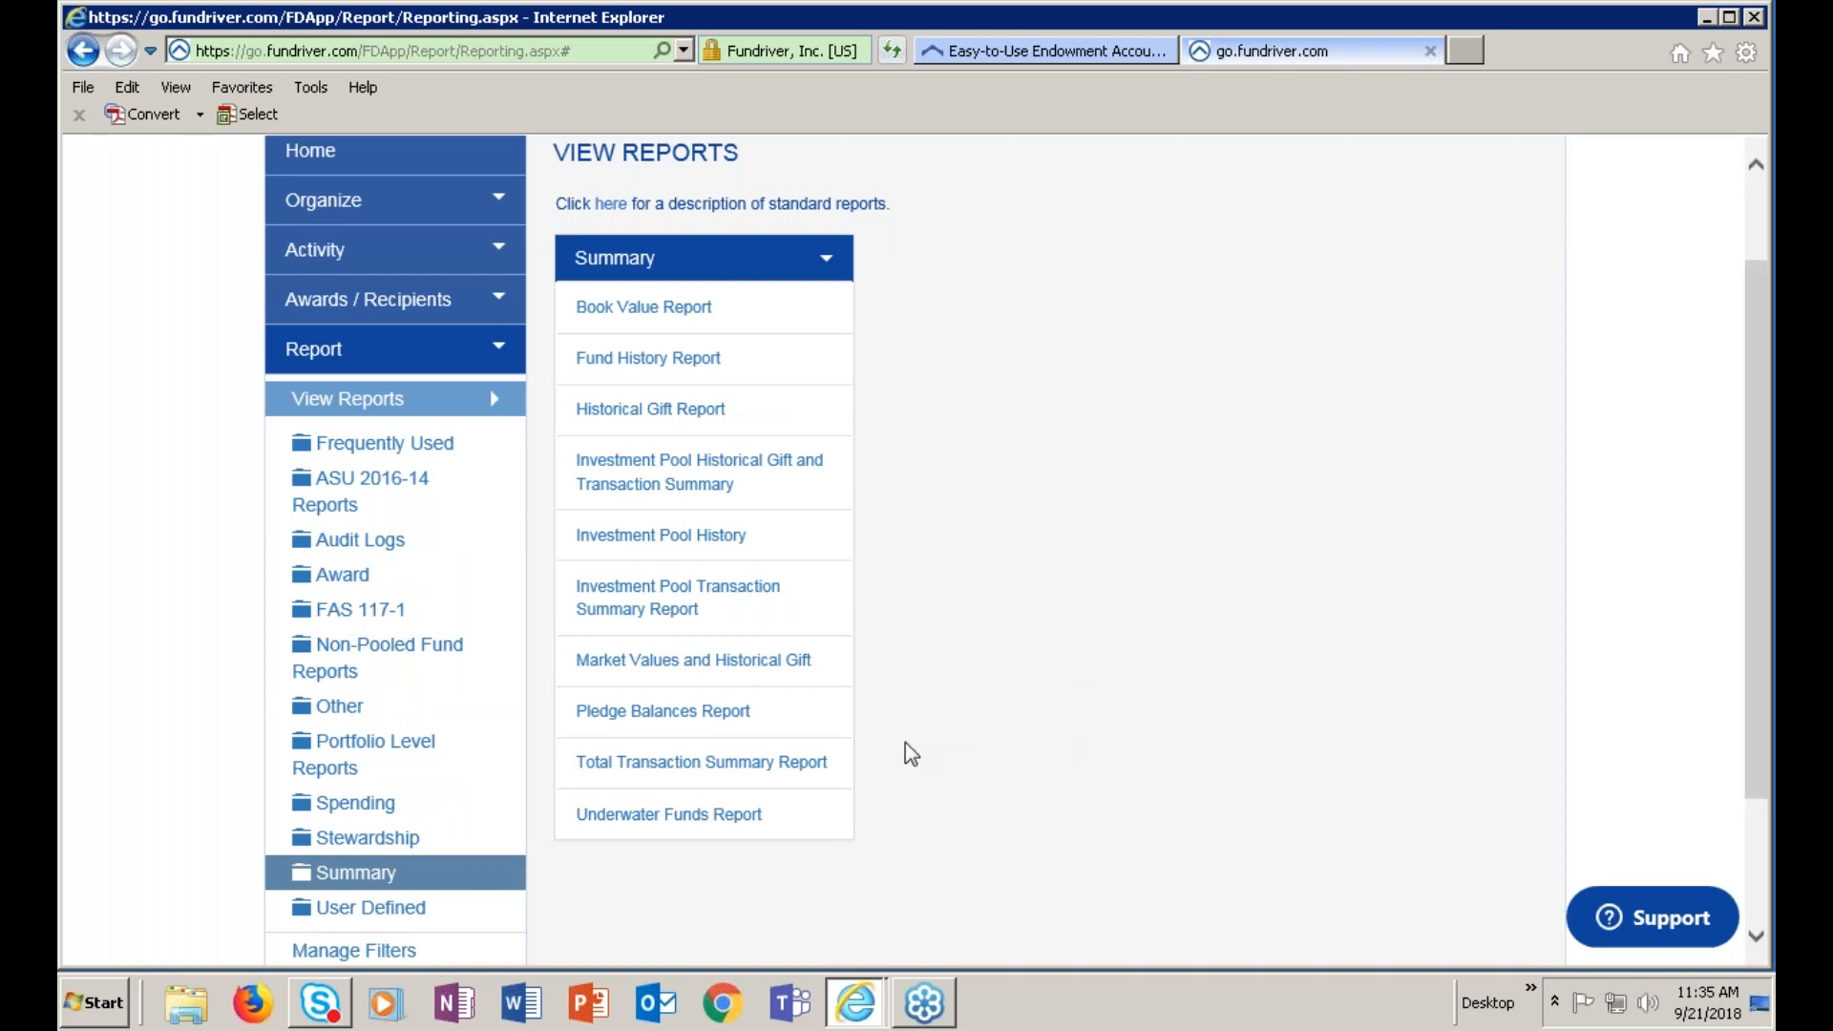
click(659, 616)
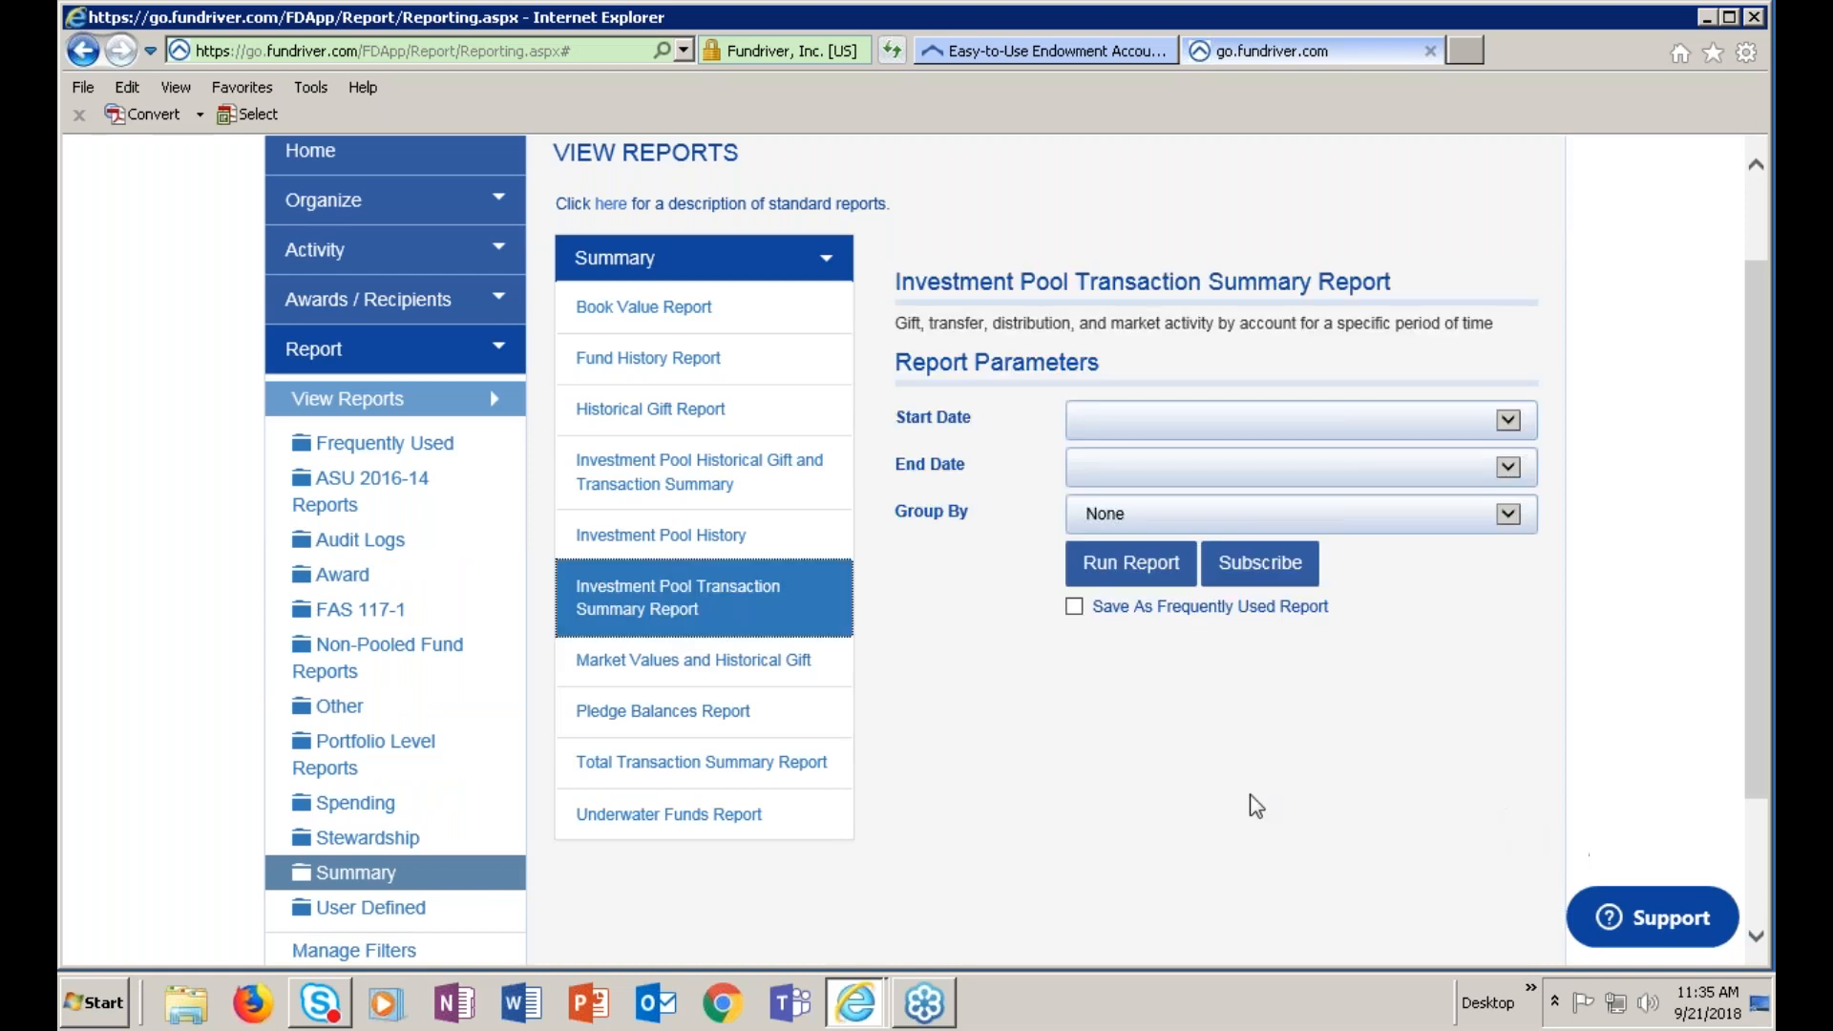
click(1074, 611)
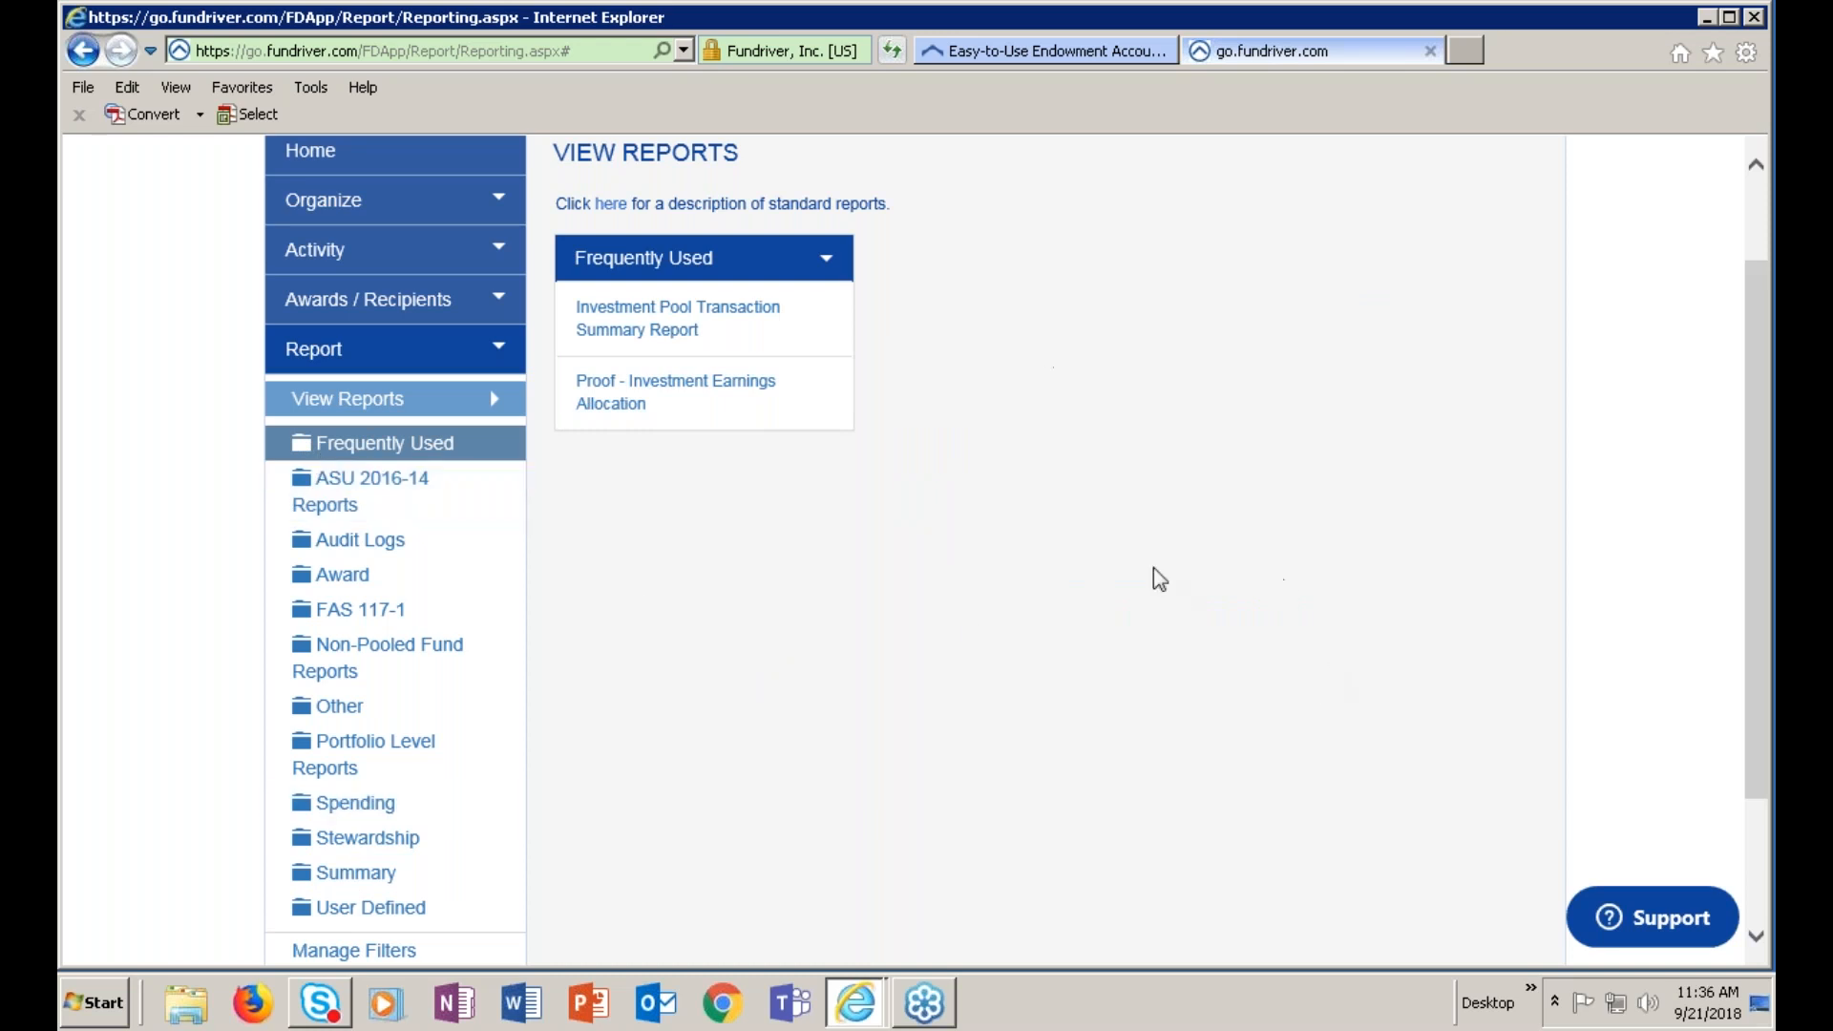
Start a new user-defined report with Activity Summary as its data source and proceed to the field setup
scroll(1330, 643, down, 2)
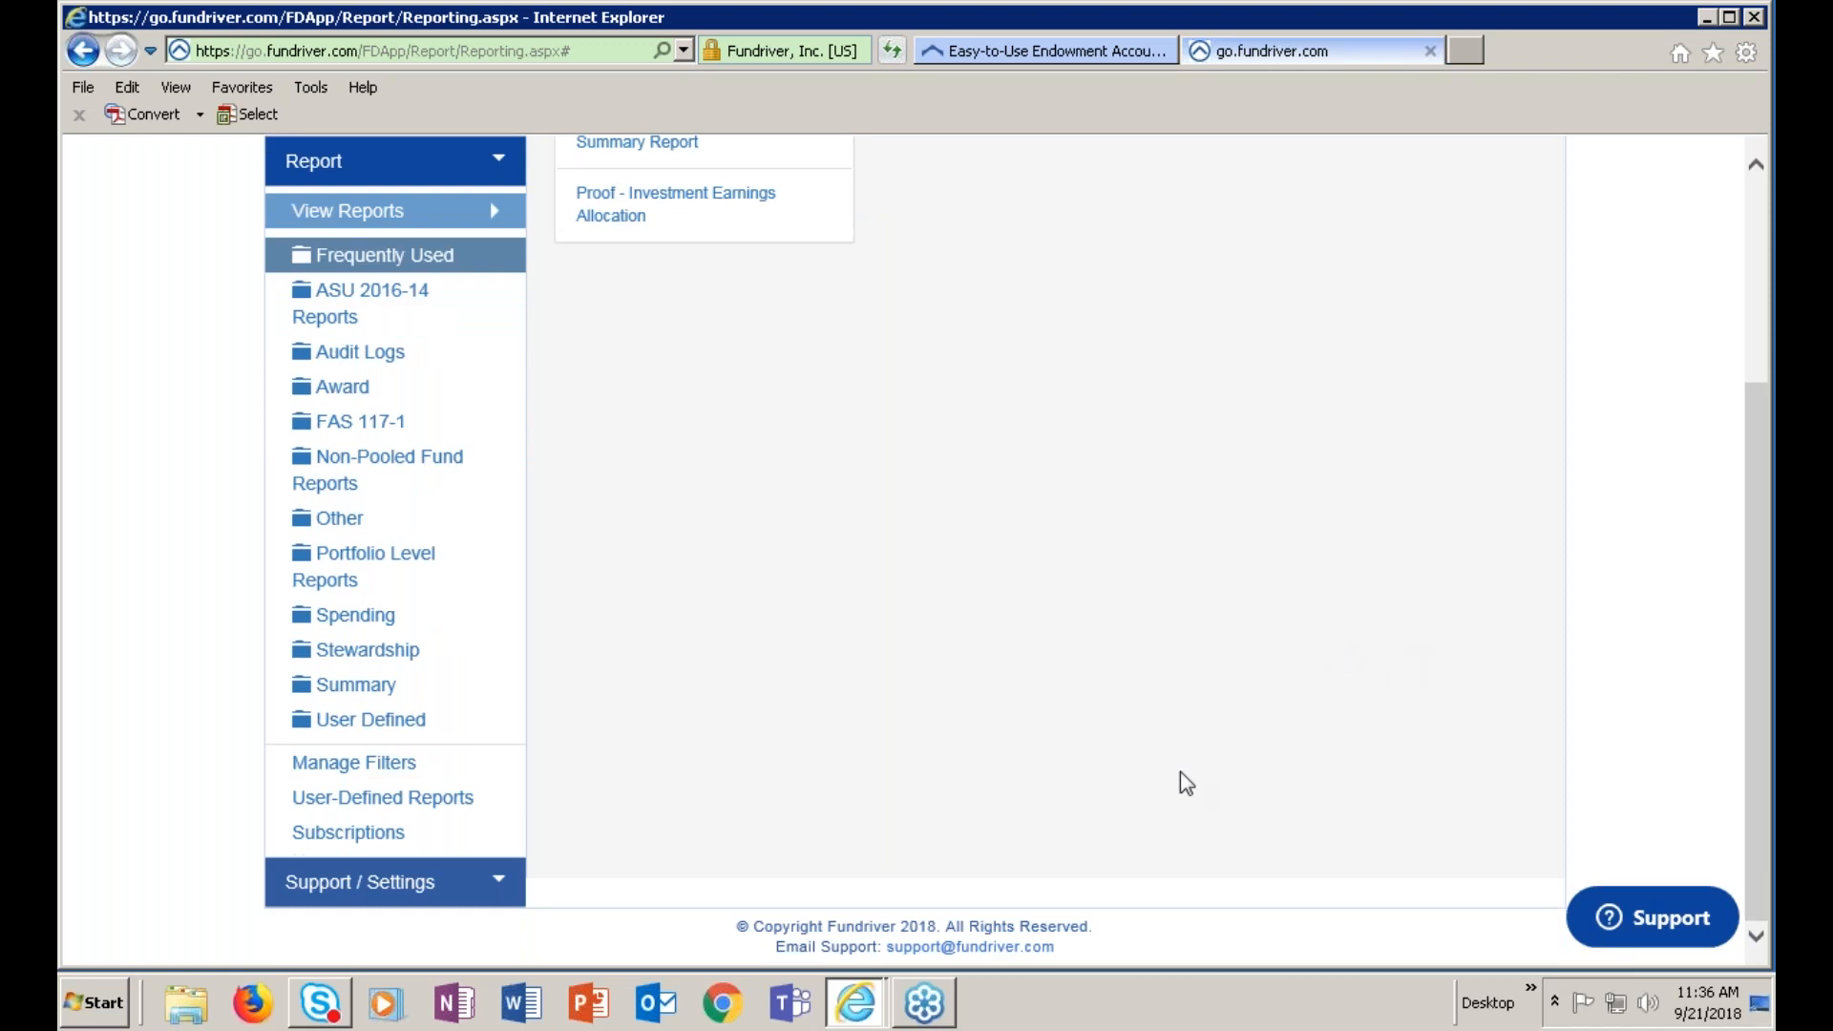
click(454, 809)
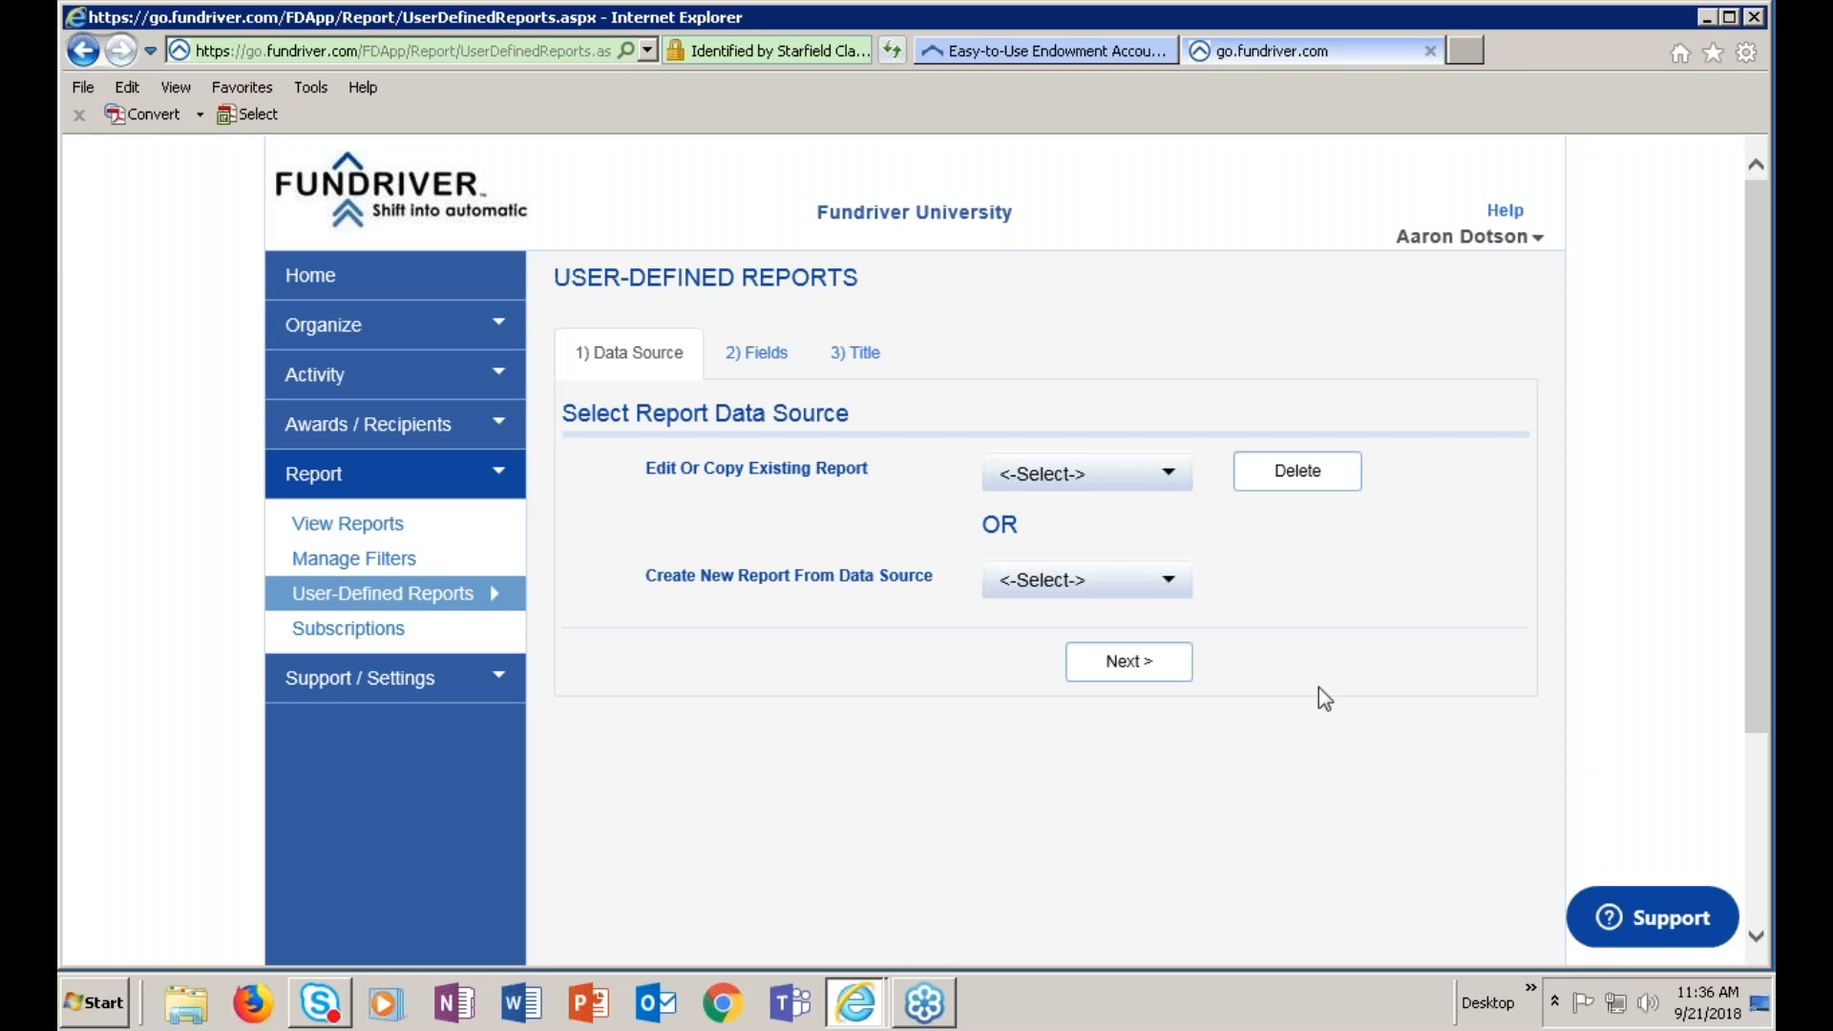
click(1172, 592)
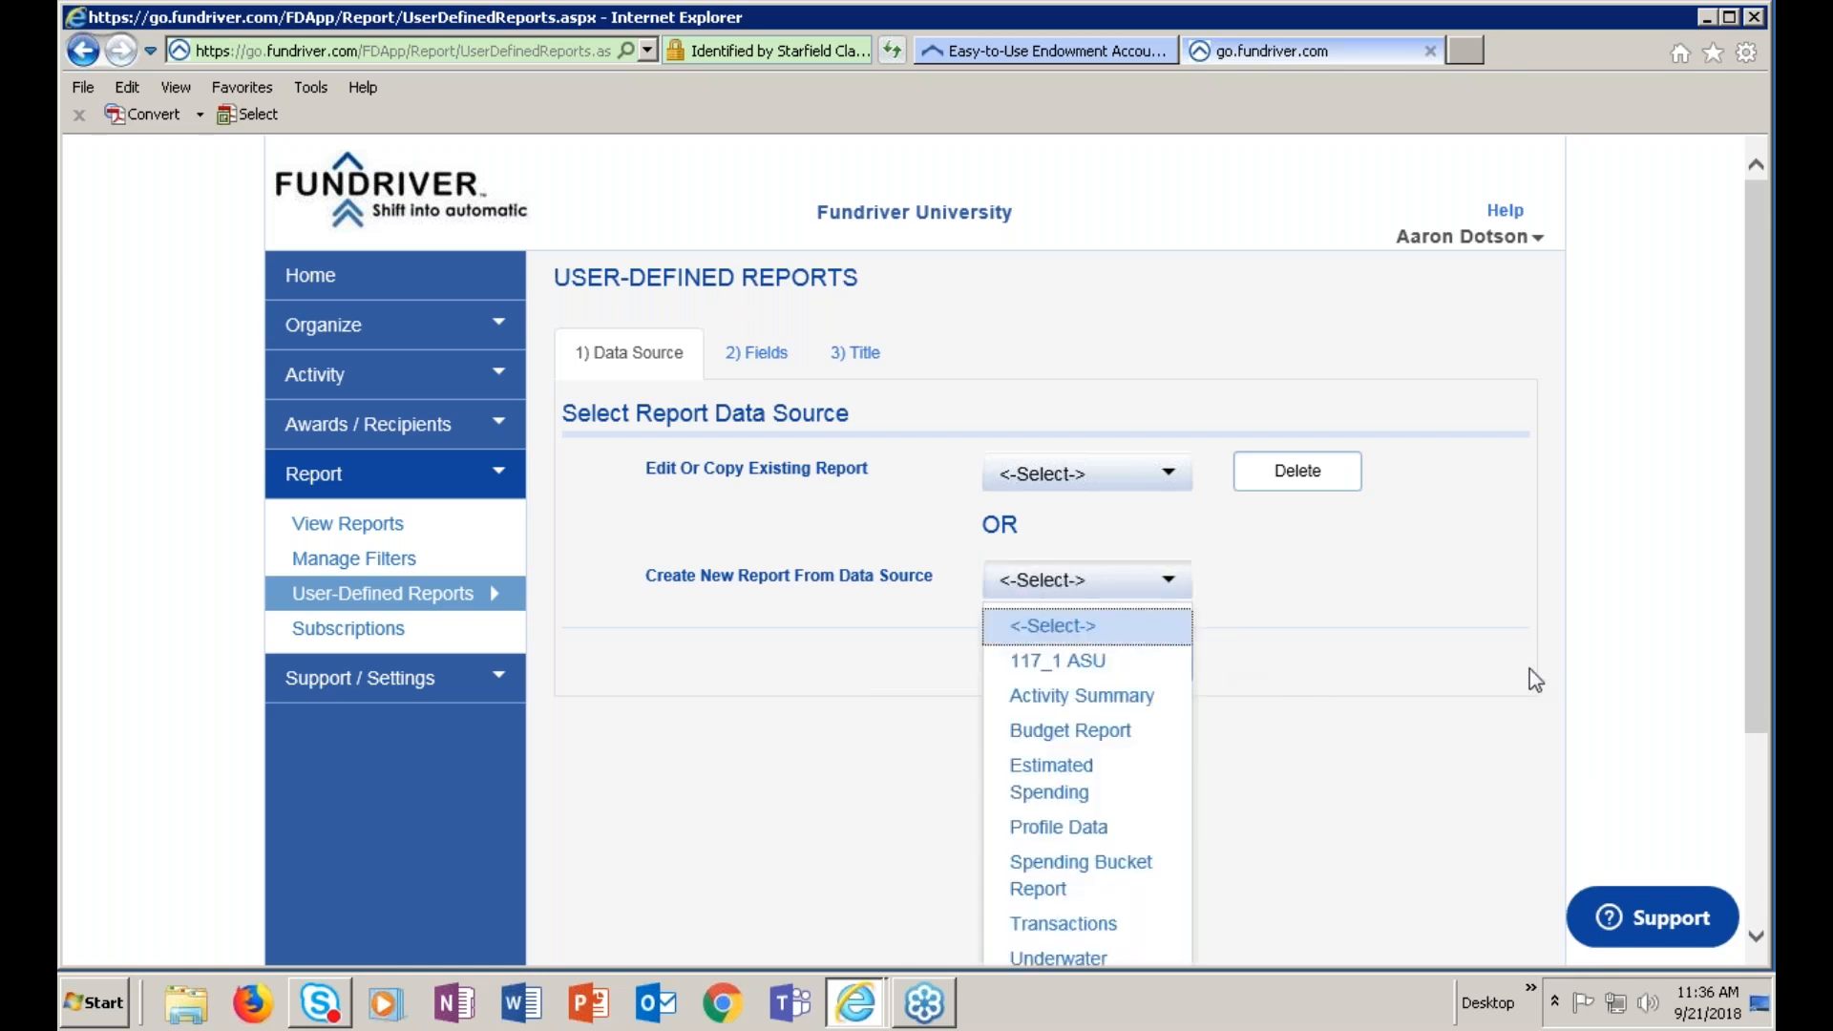
scroll(1474, 702, down, 1)
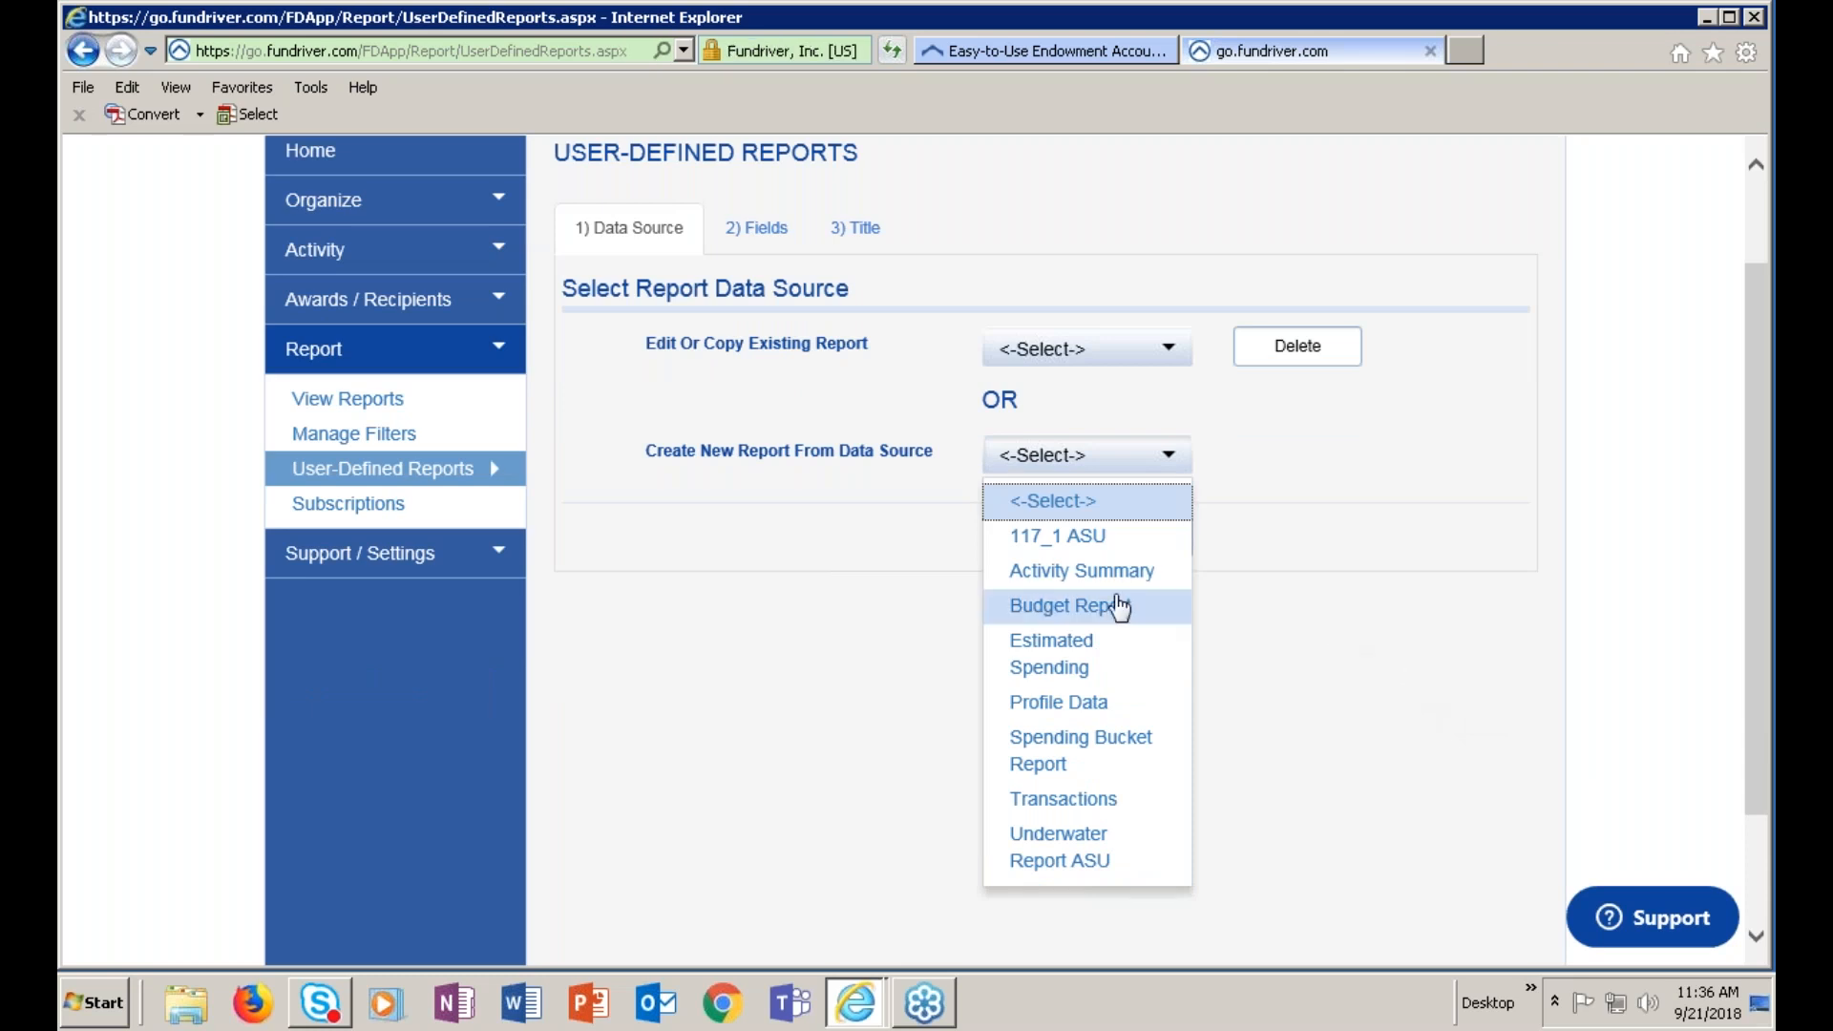
click(1030, 578)
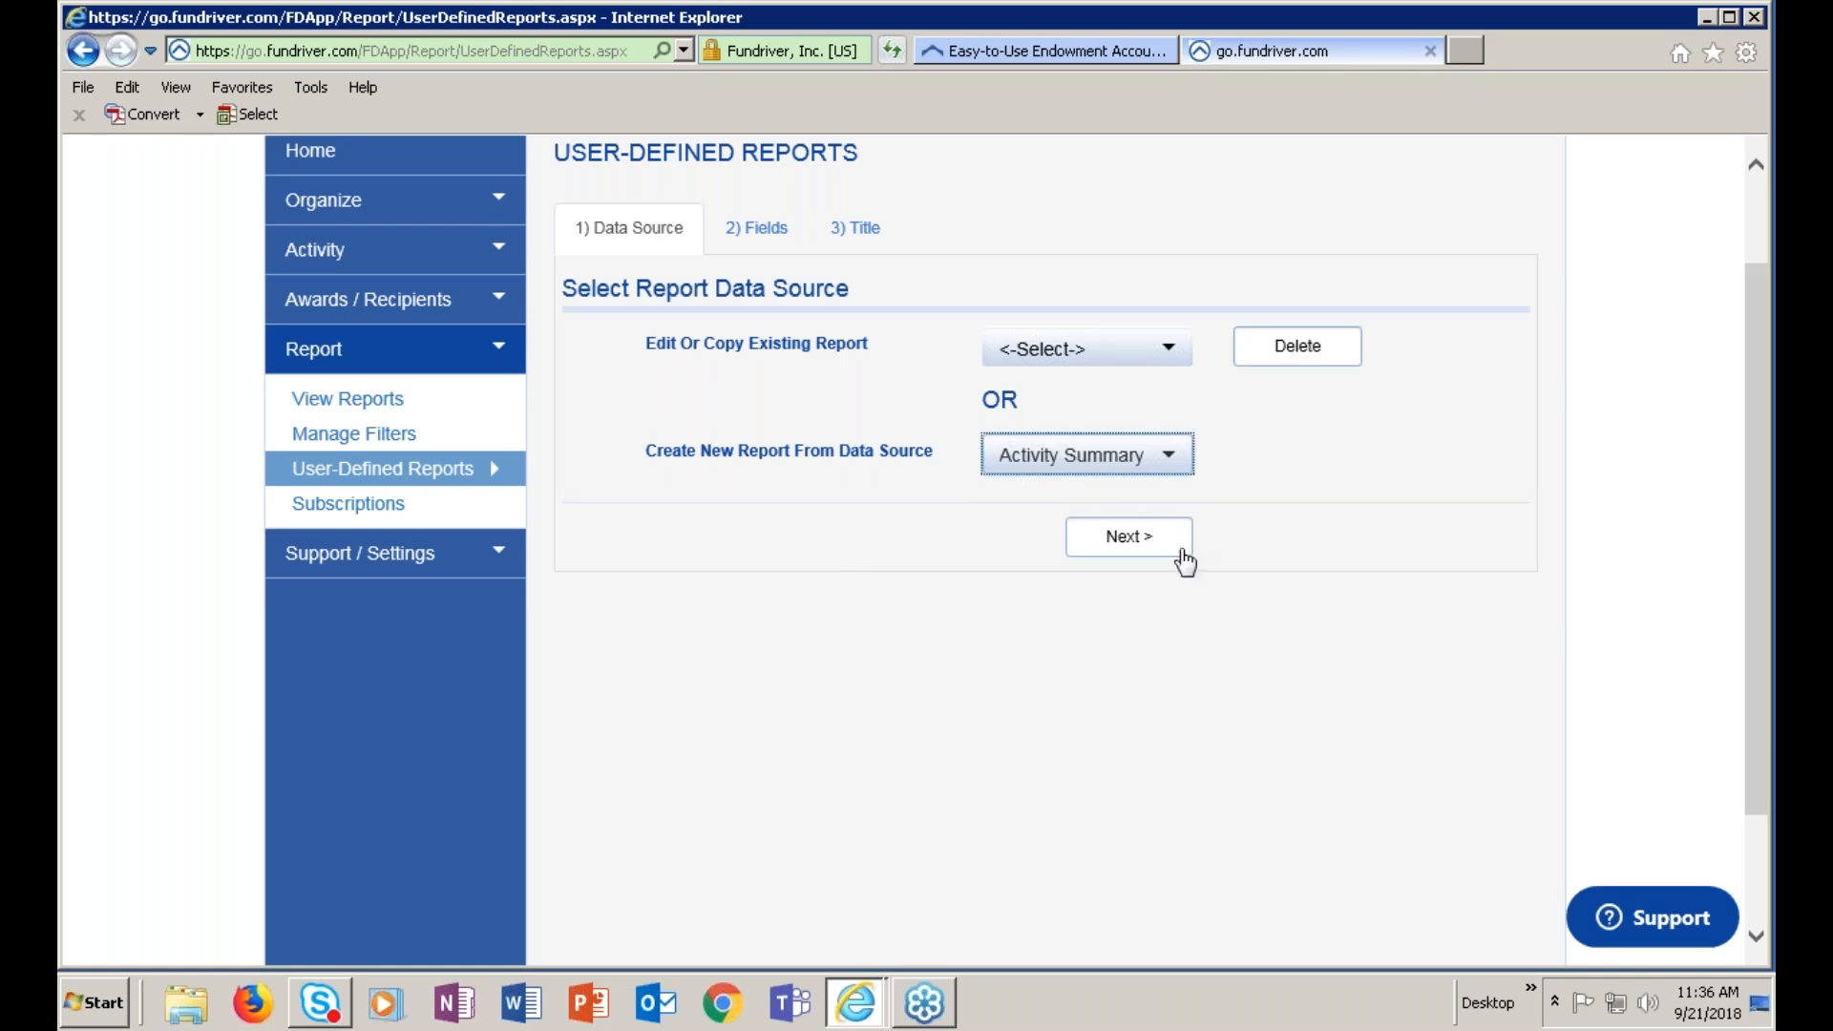
click(1139, 554)
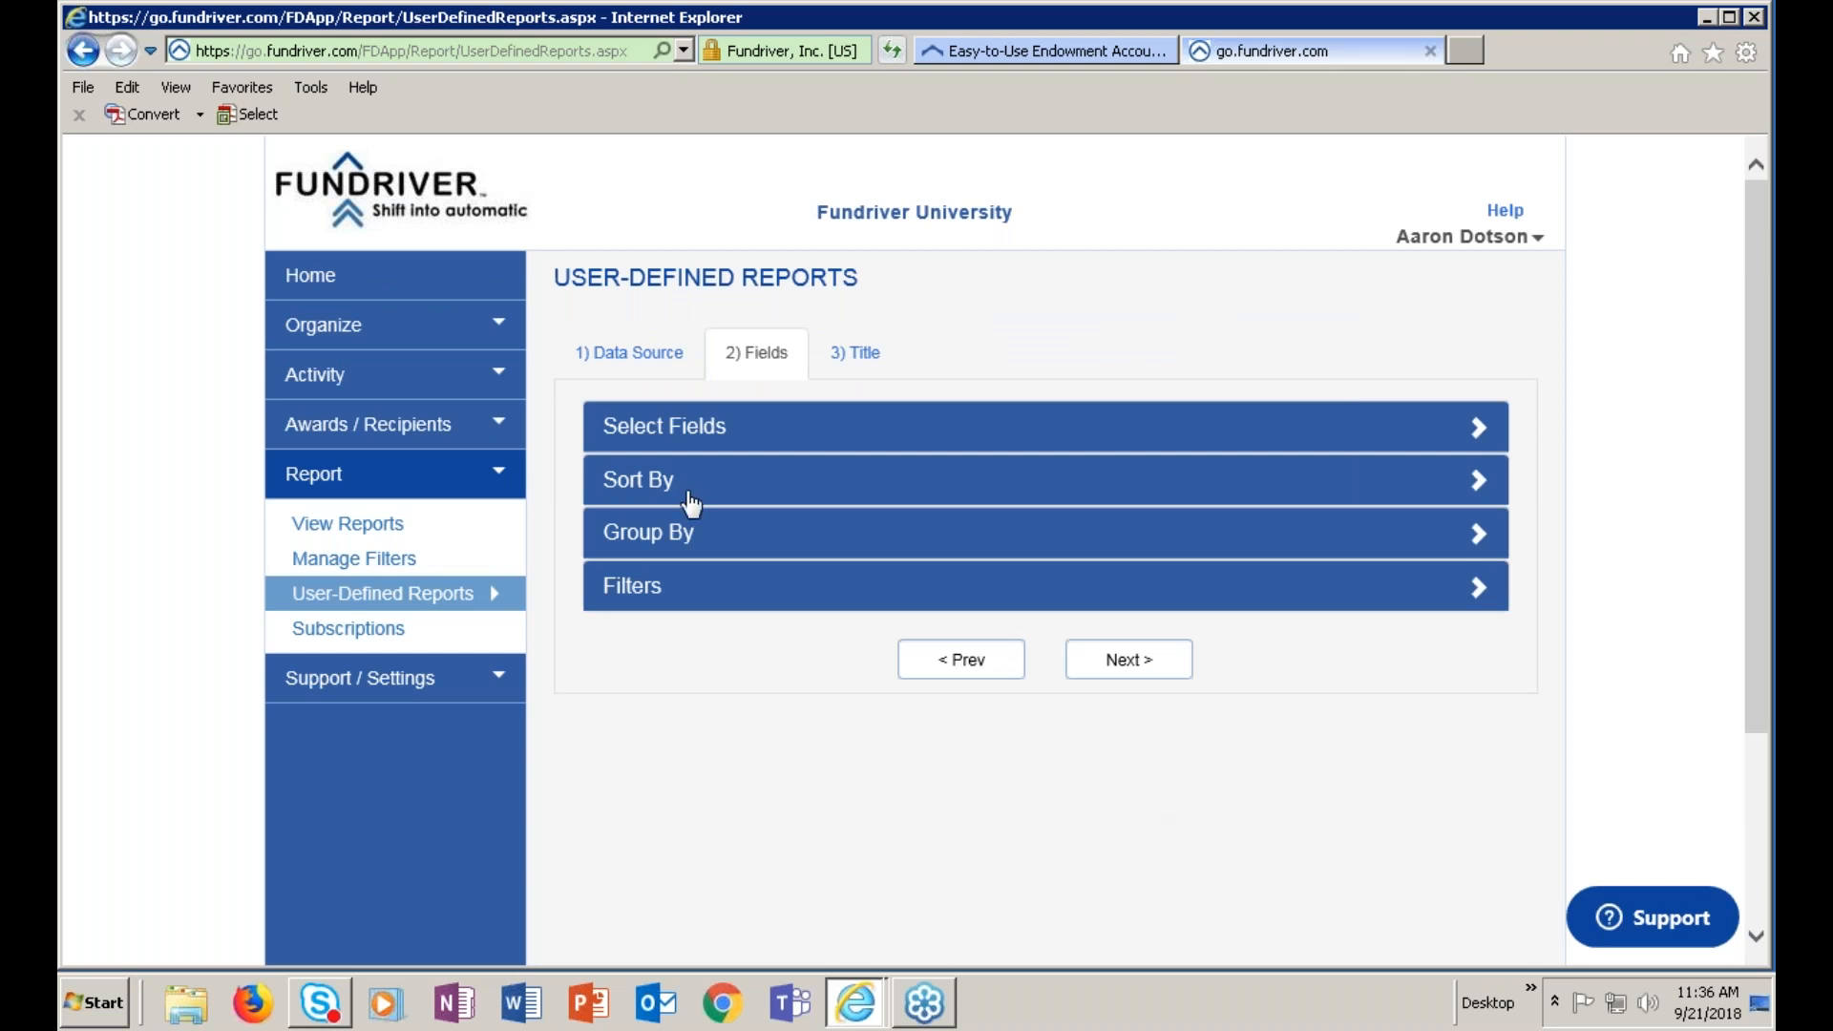
Expand the report's field selection and look through the fields, labels, widths and column order down to the sorting, grouping and filter sections
click(668, 440)
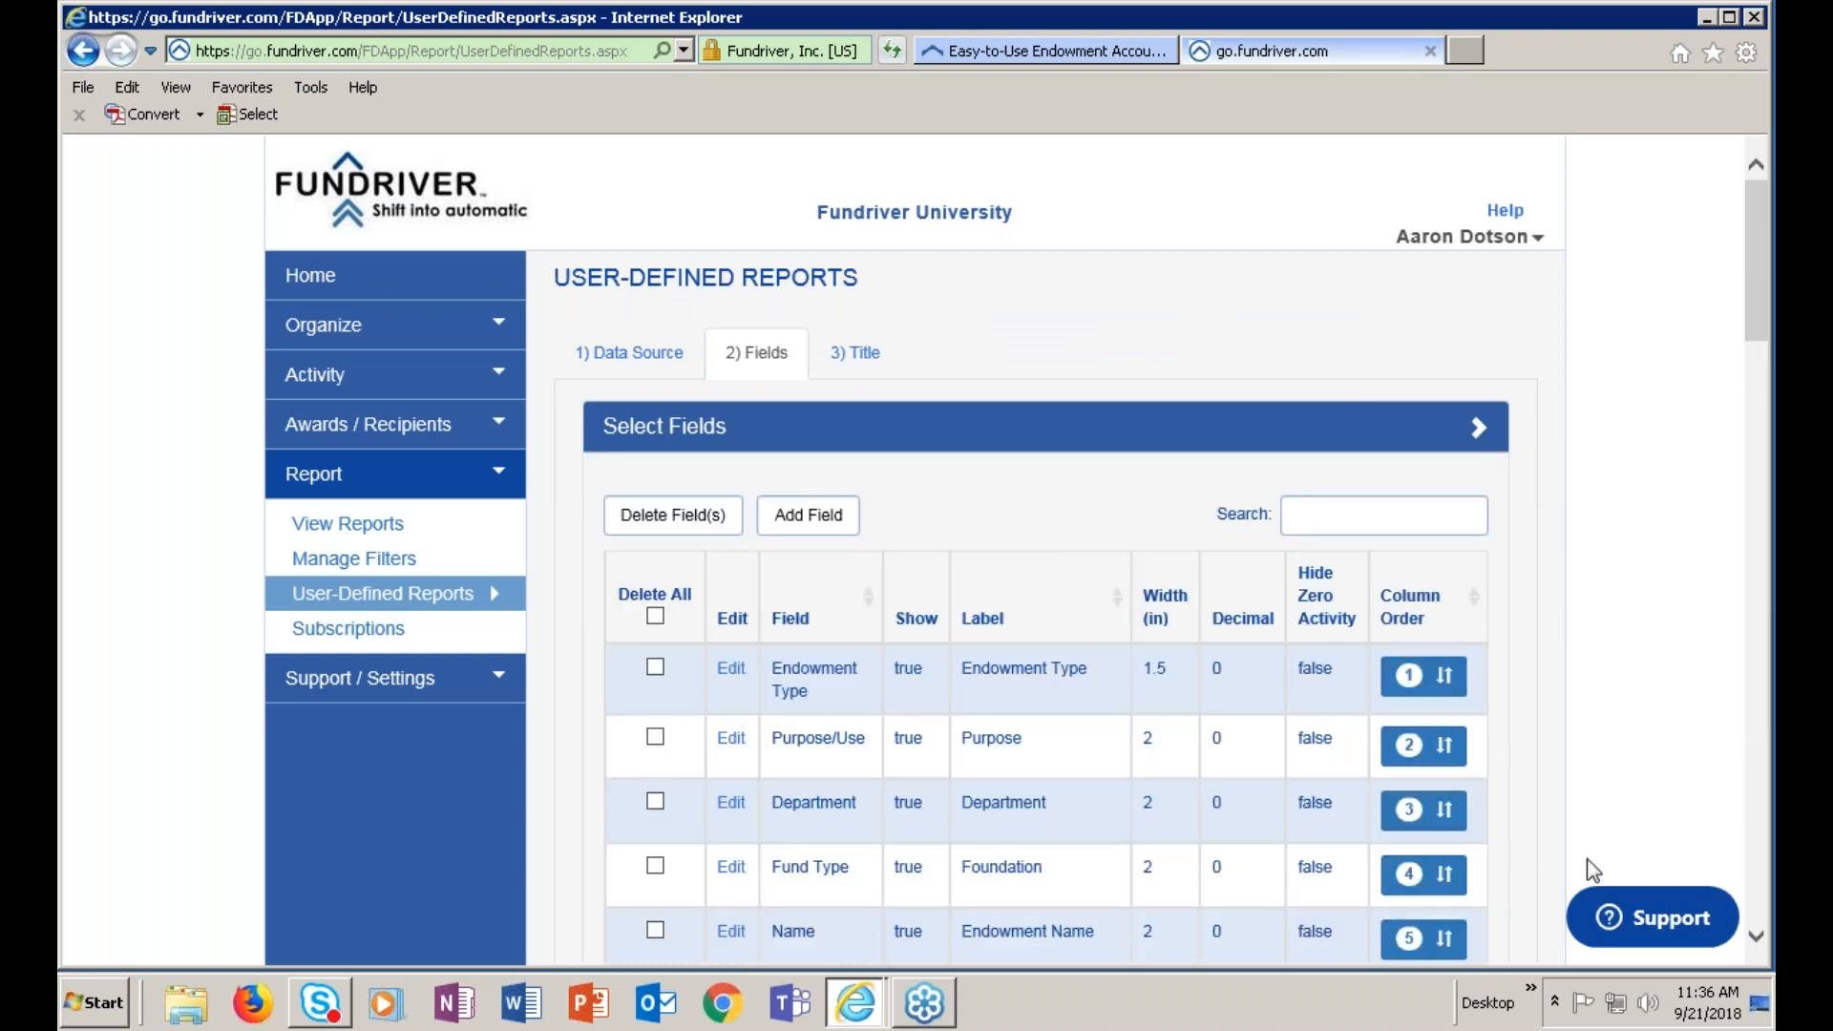
scroll(1665, 742, down, 4)
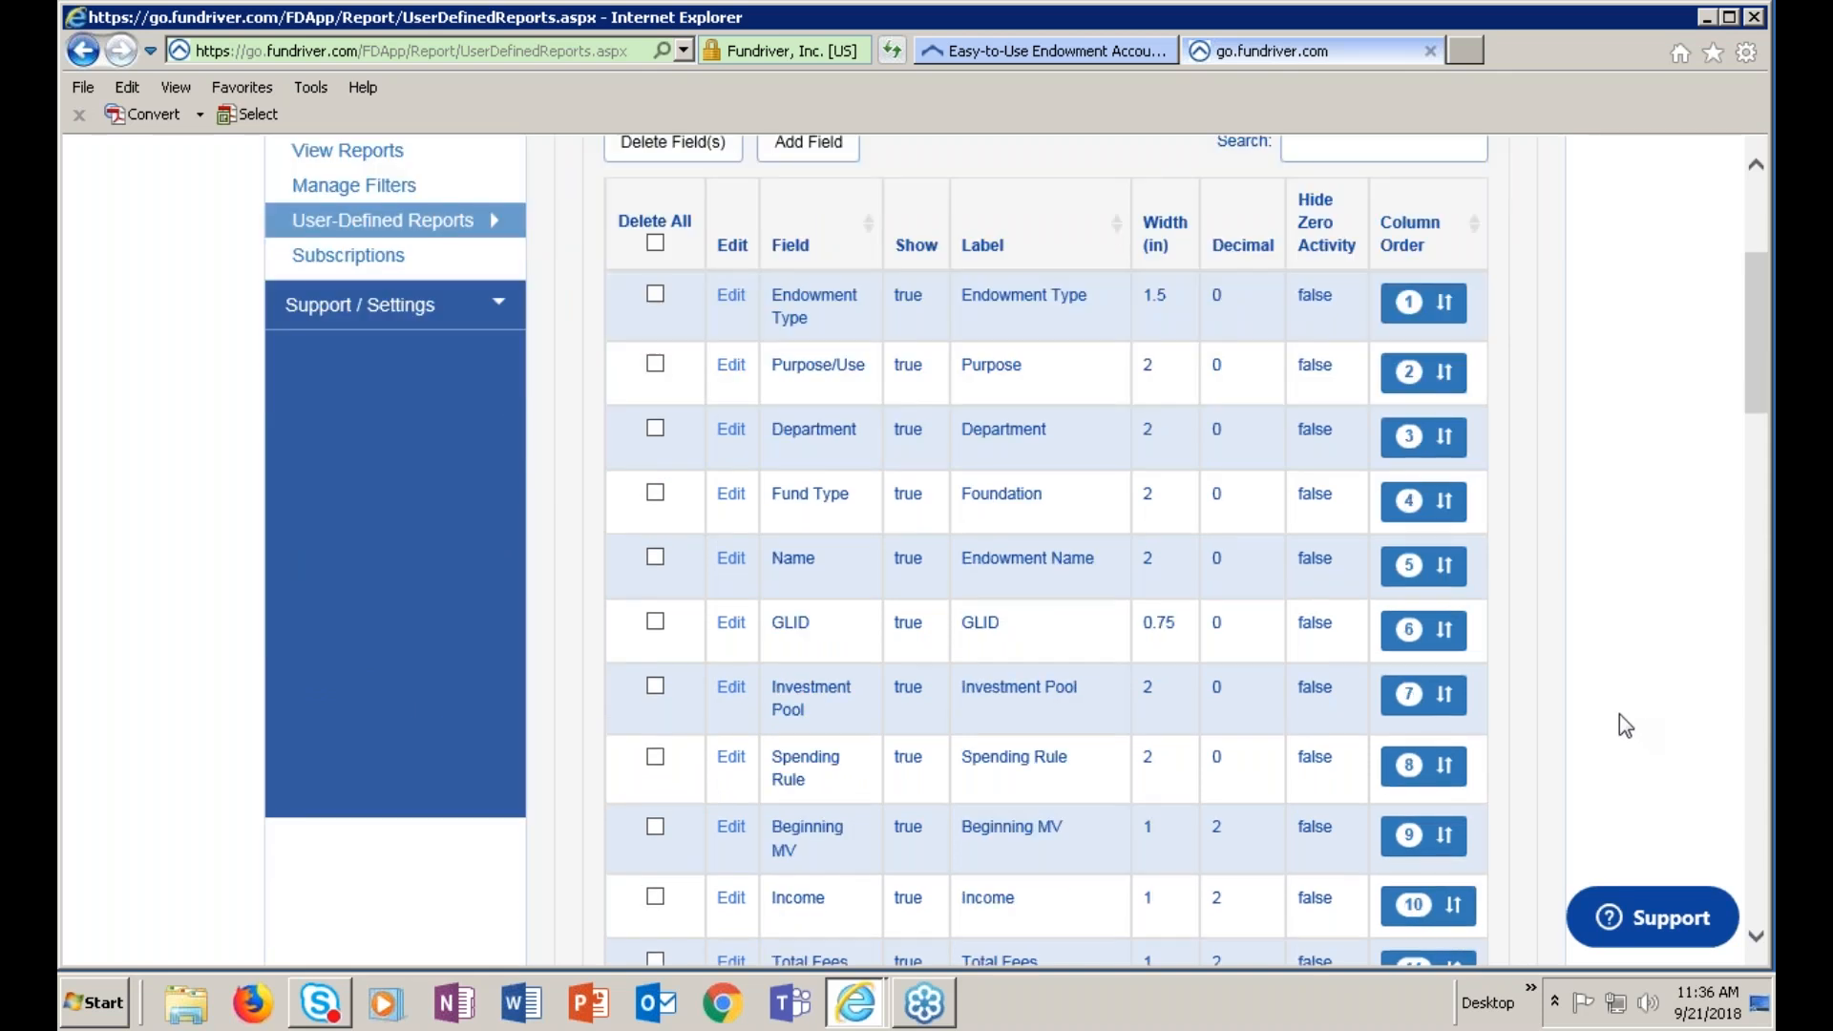
scroll(1580, 720, up, 2)
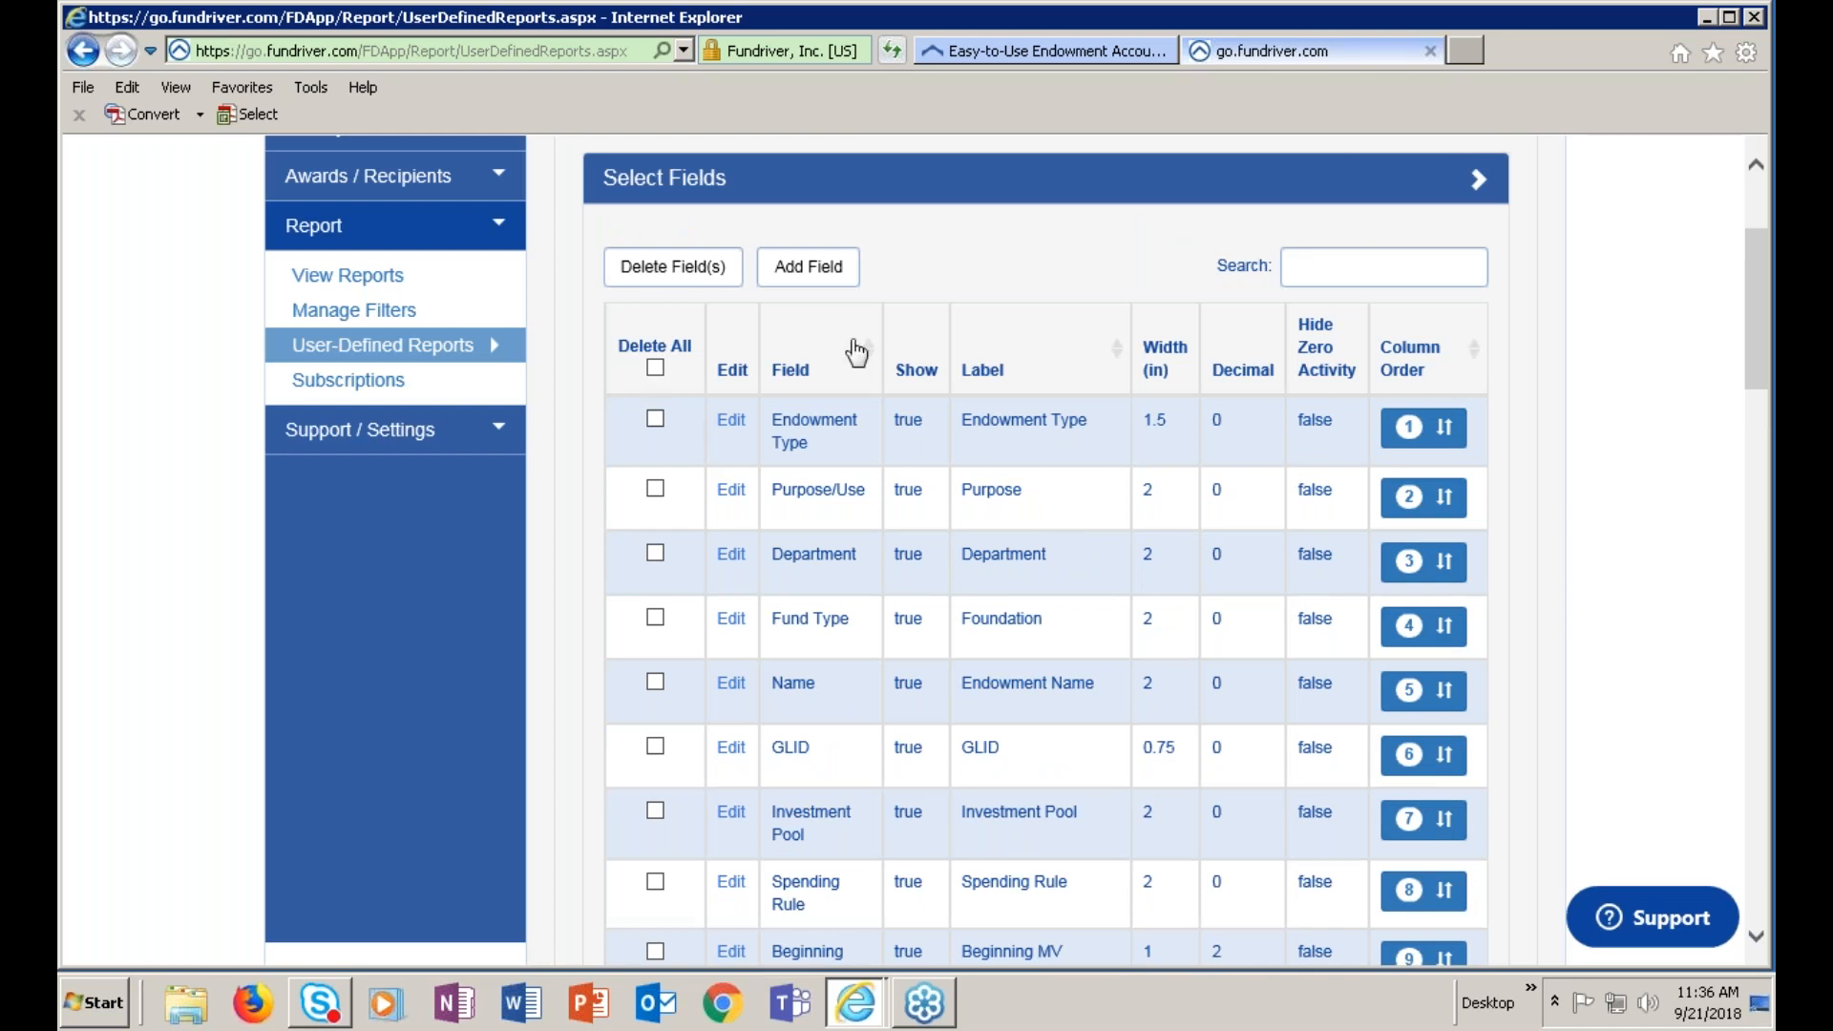
scroll(1566, 596, down, 3)
scroll(1587, 599, down, 4)
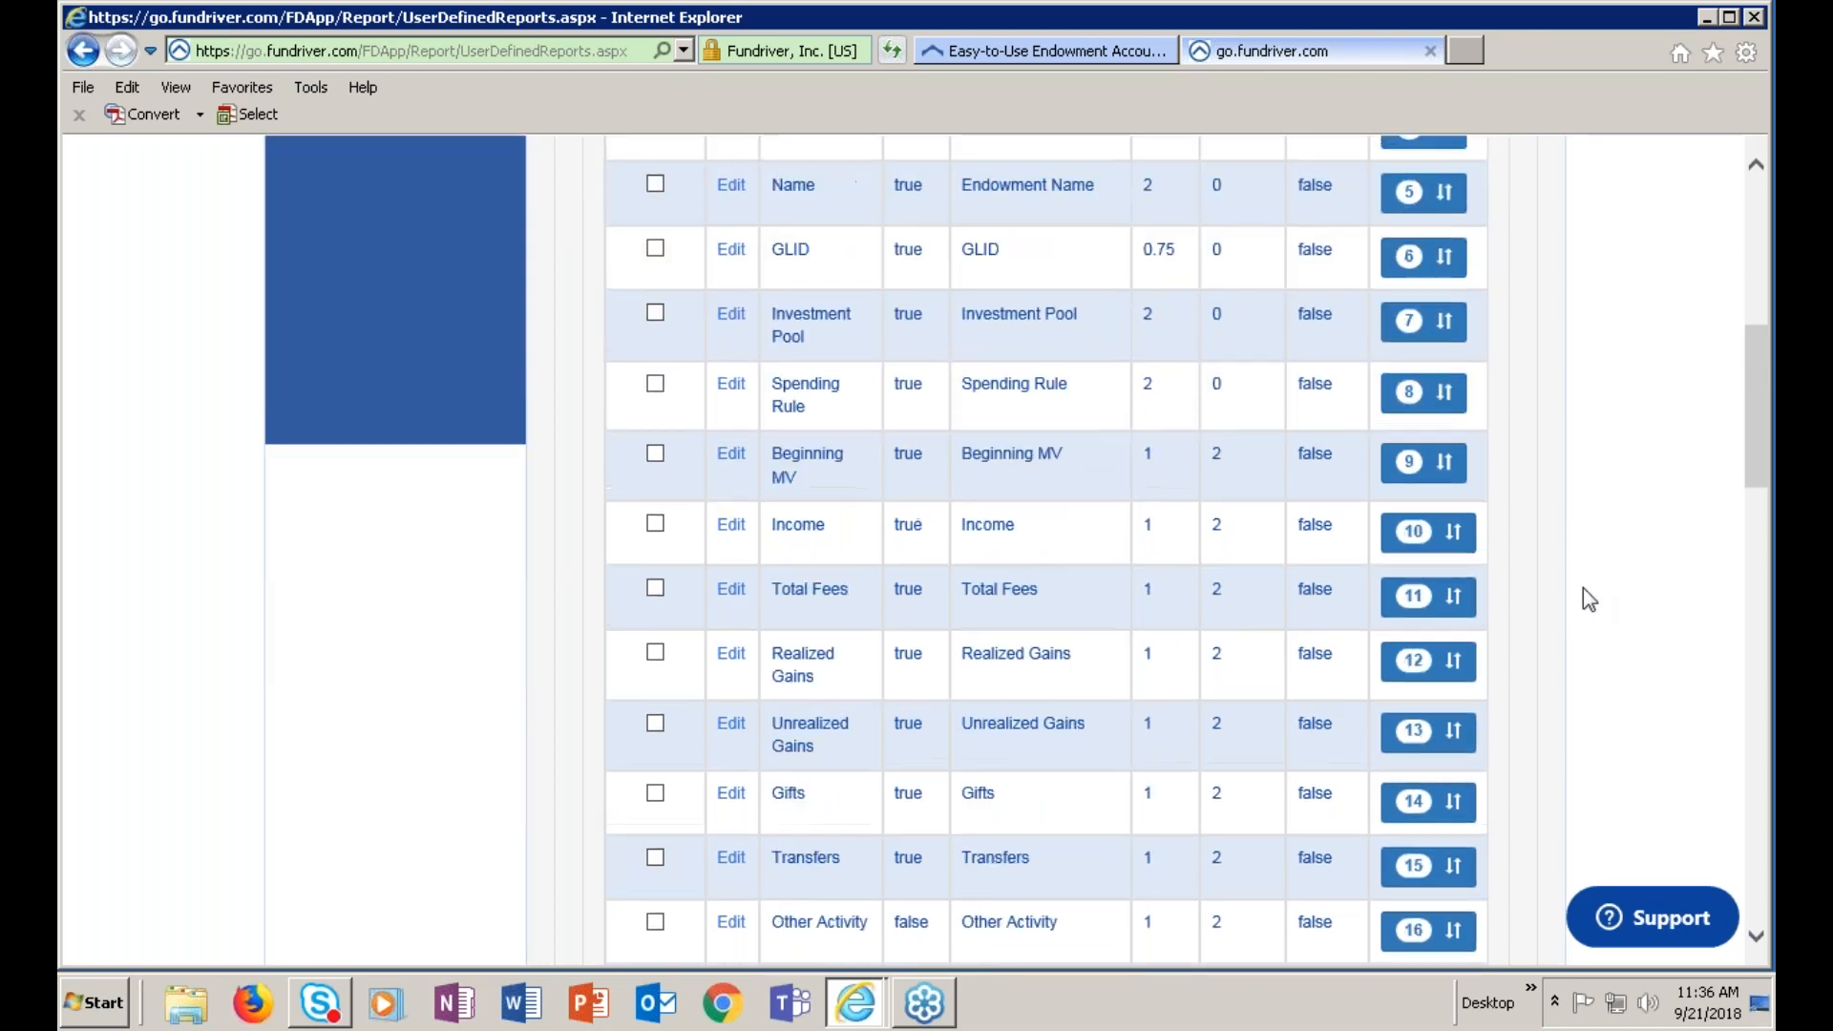
scroll(1588, 598, down, 9)
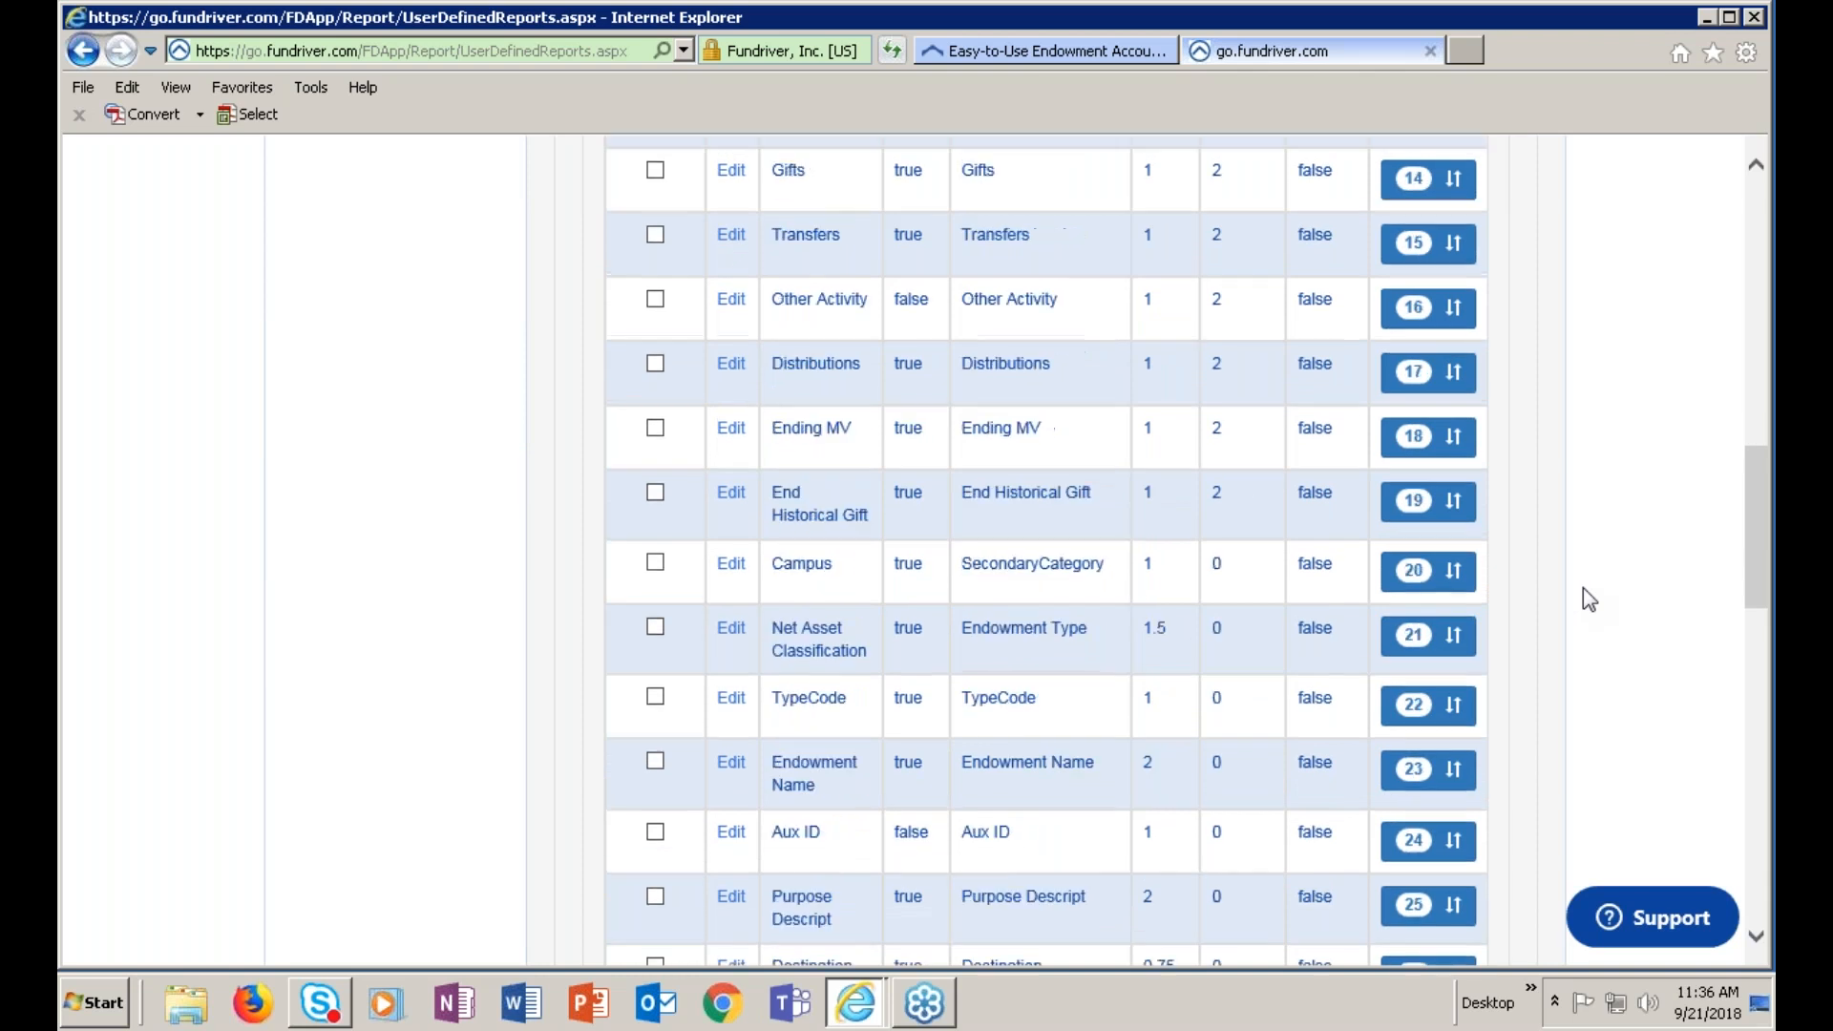
scroll(1589, 599, down, 5)
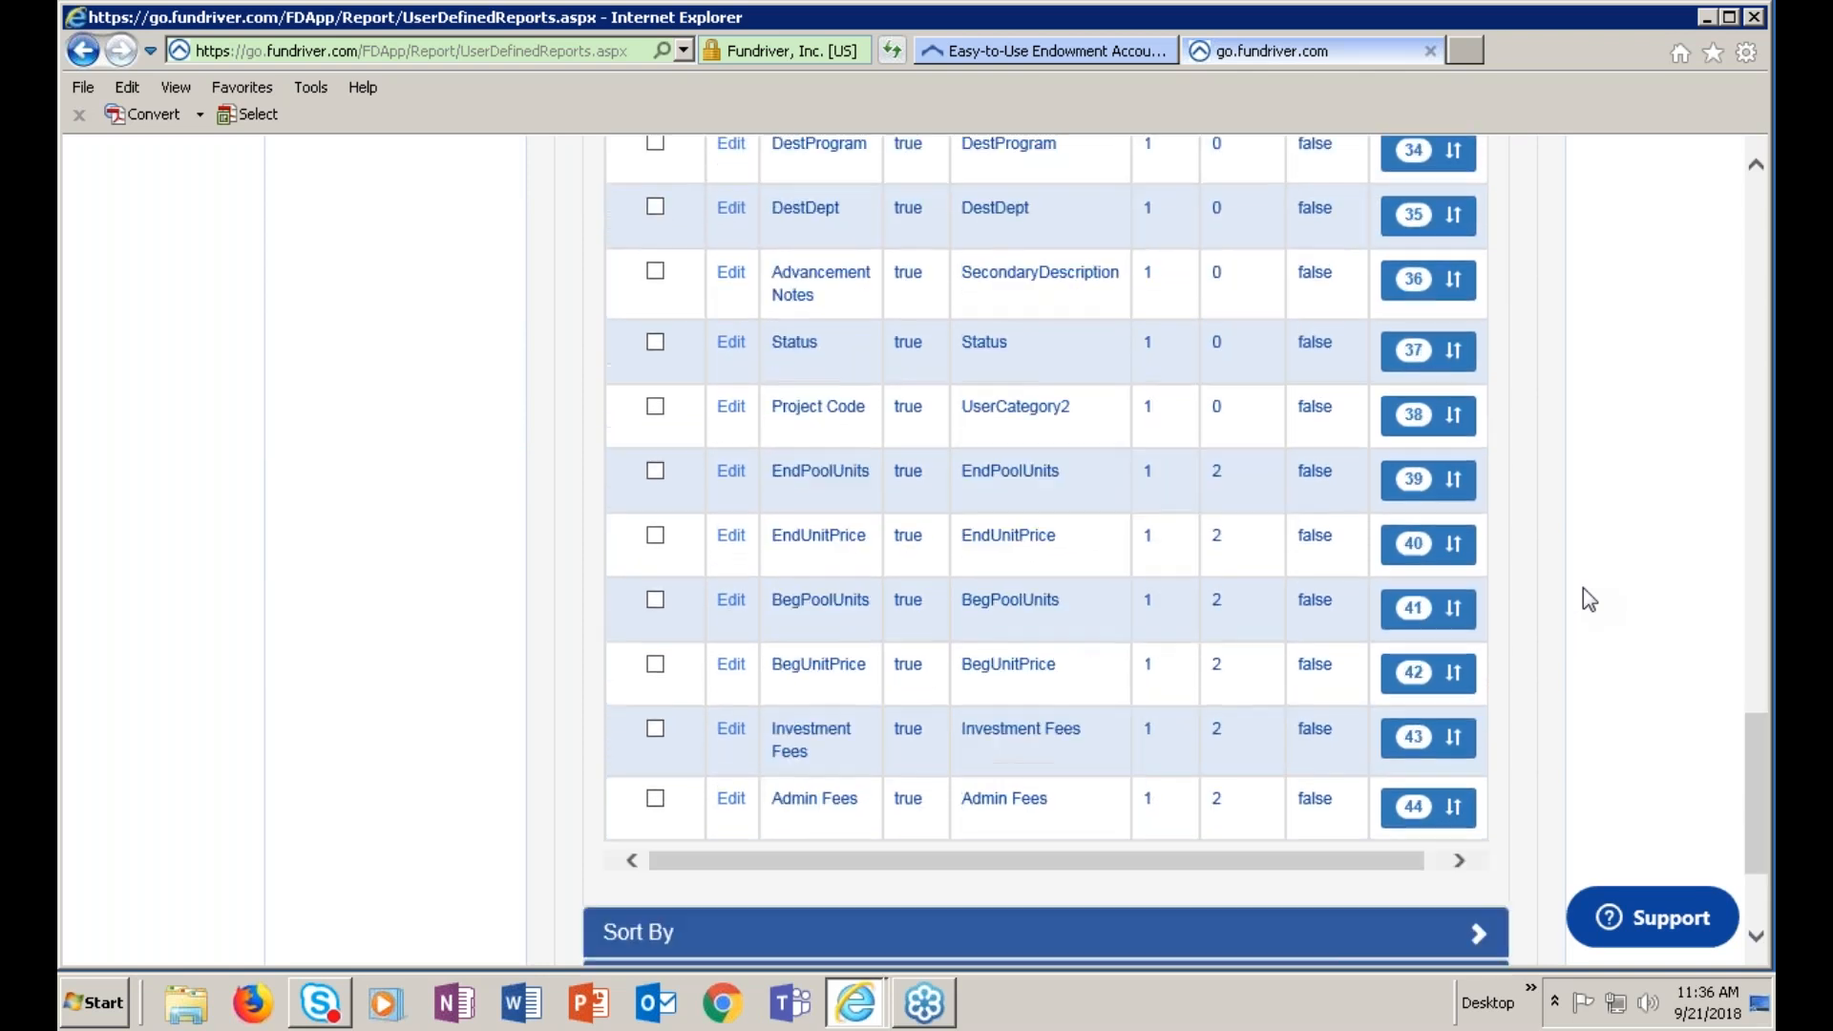
scroll(1589, 599, down, 1)
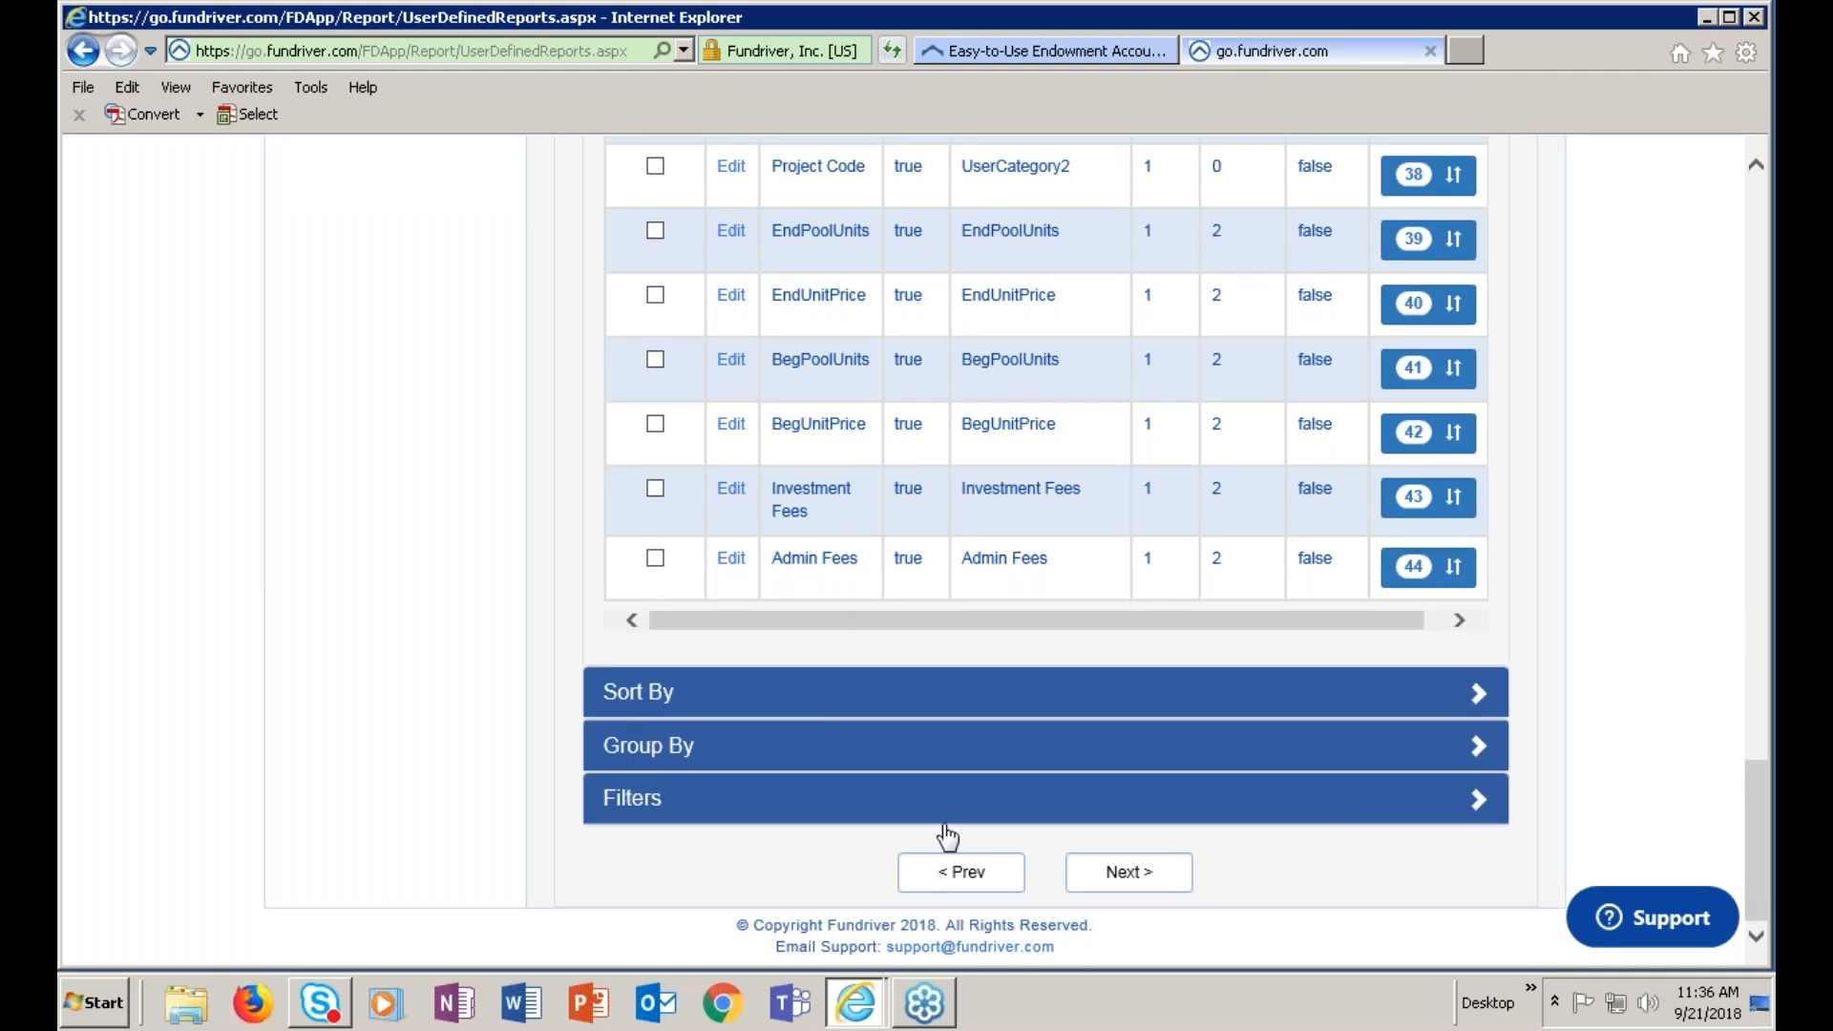
scroll(1633, 735, up, 20)
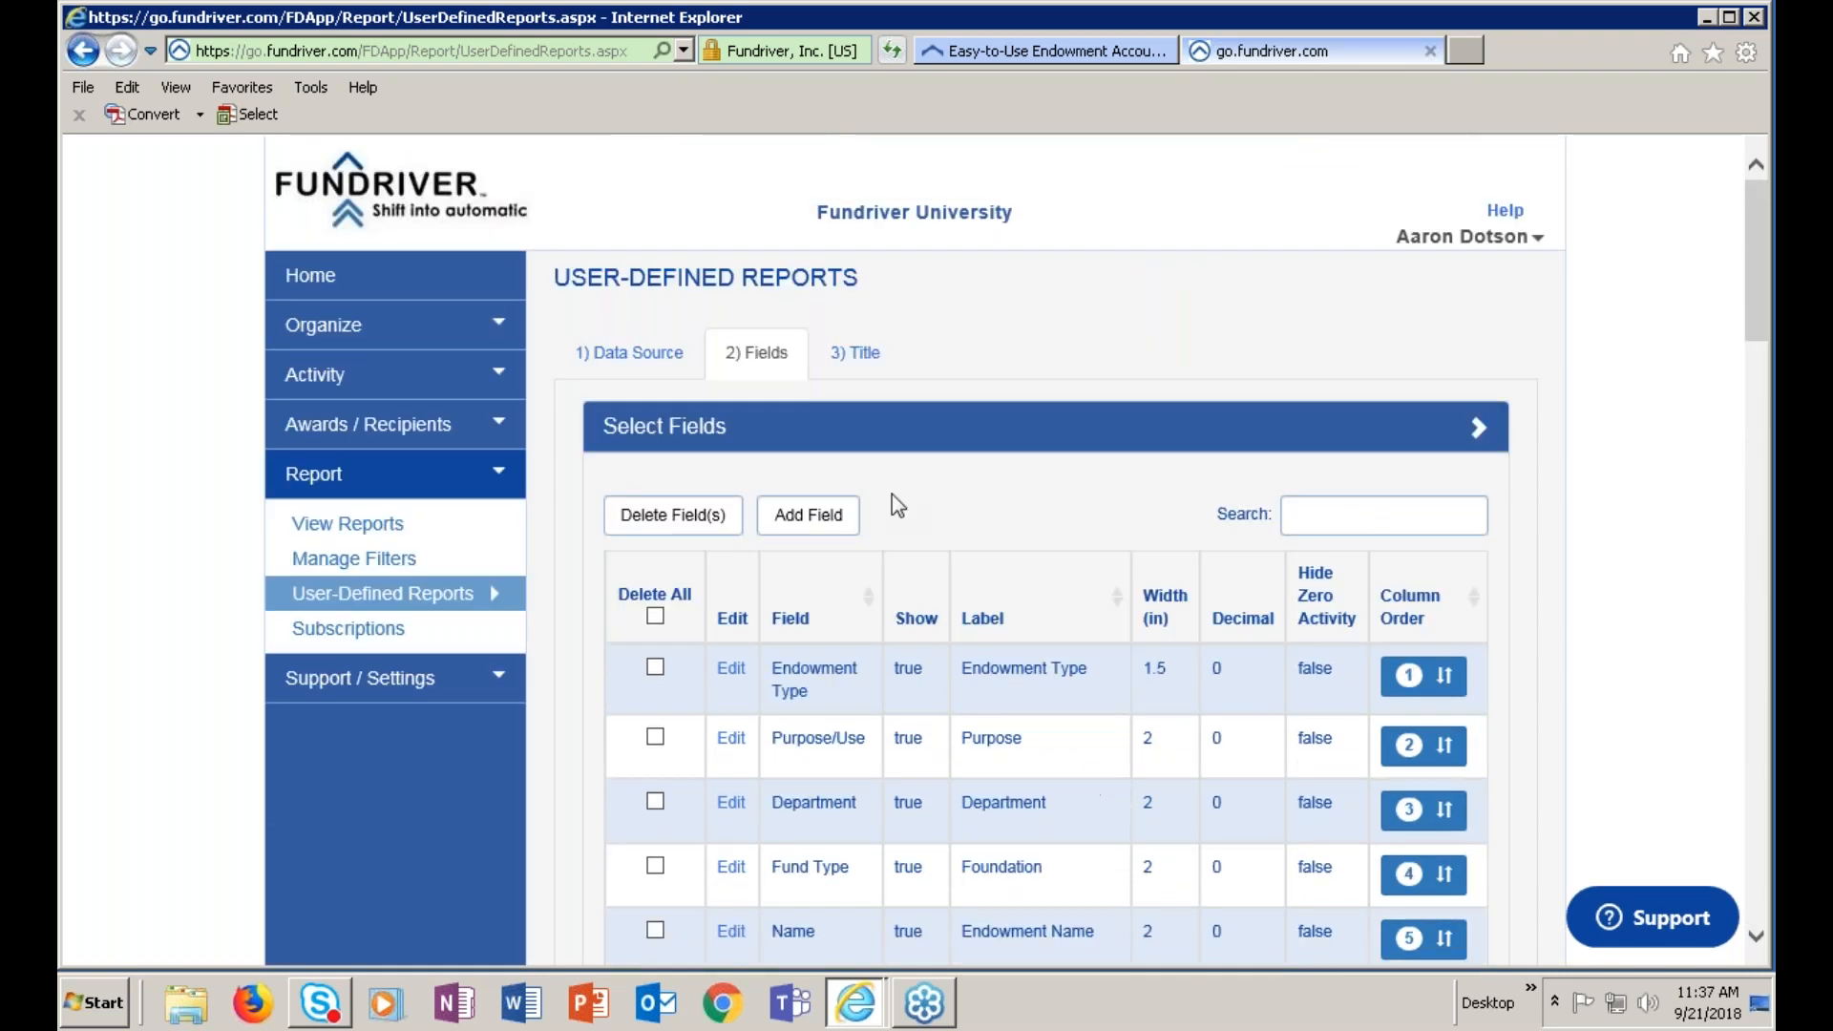
Title the new report Sample Report, assign it to the User Defined category and publish it
click(869, 361)
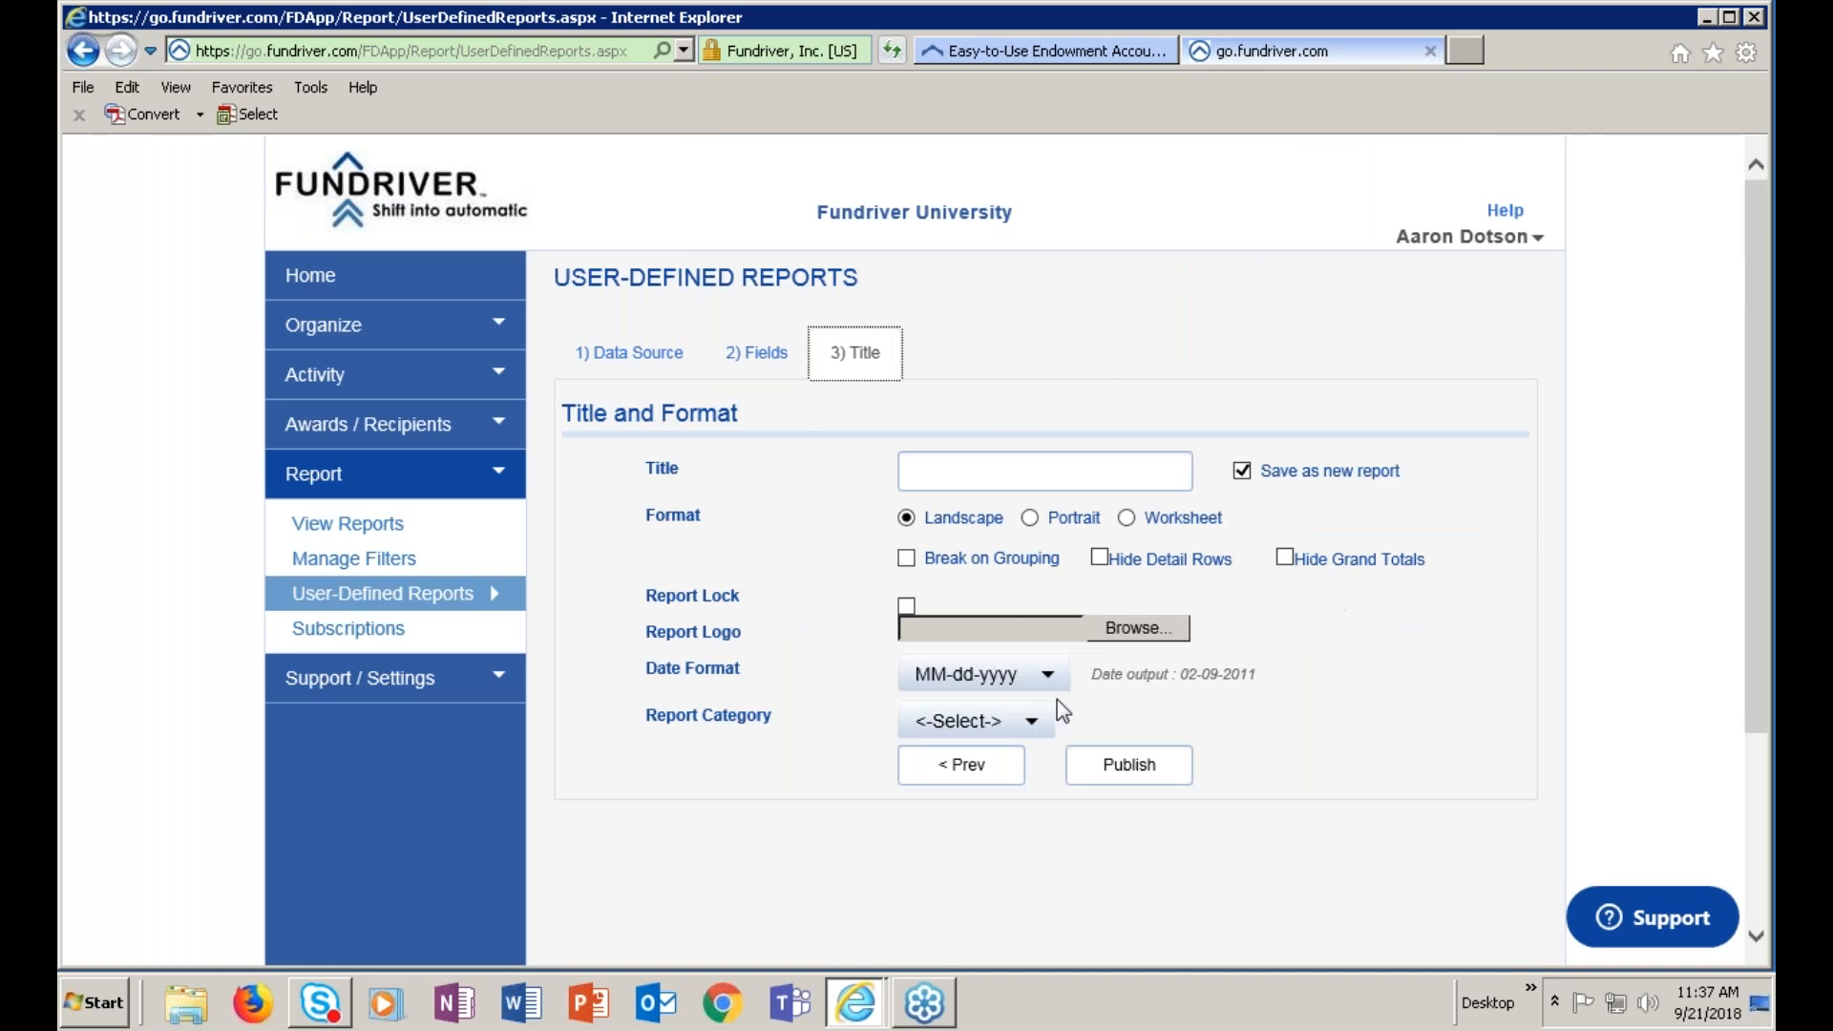
click(993, 481)
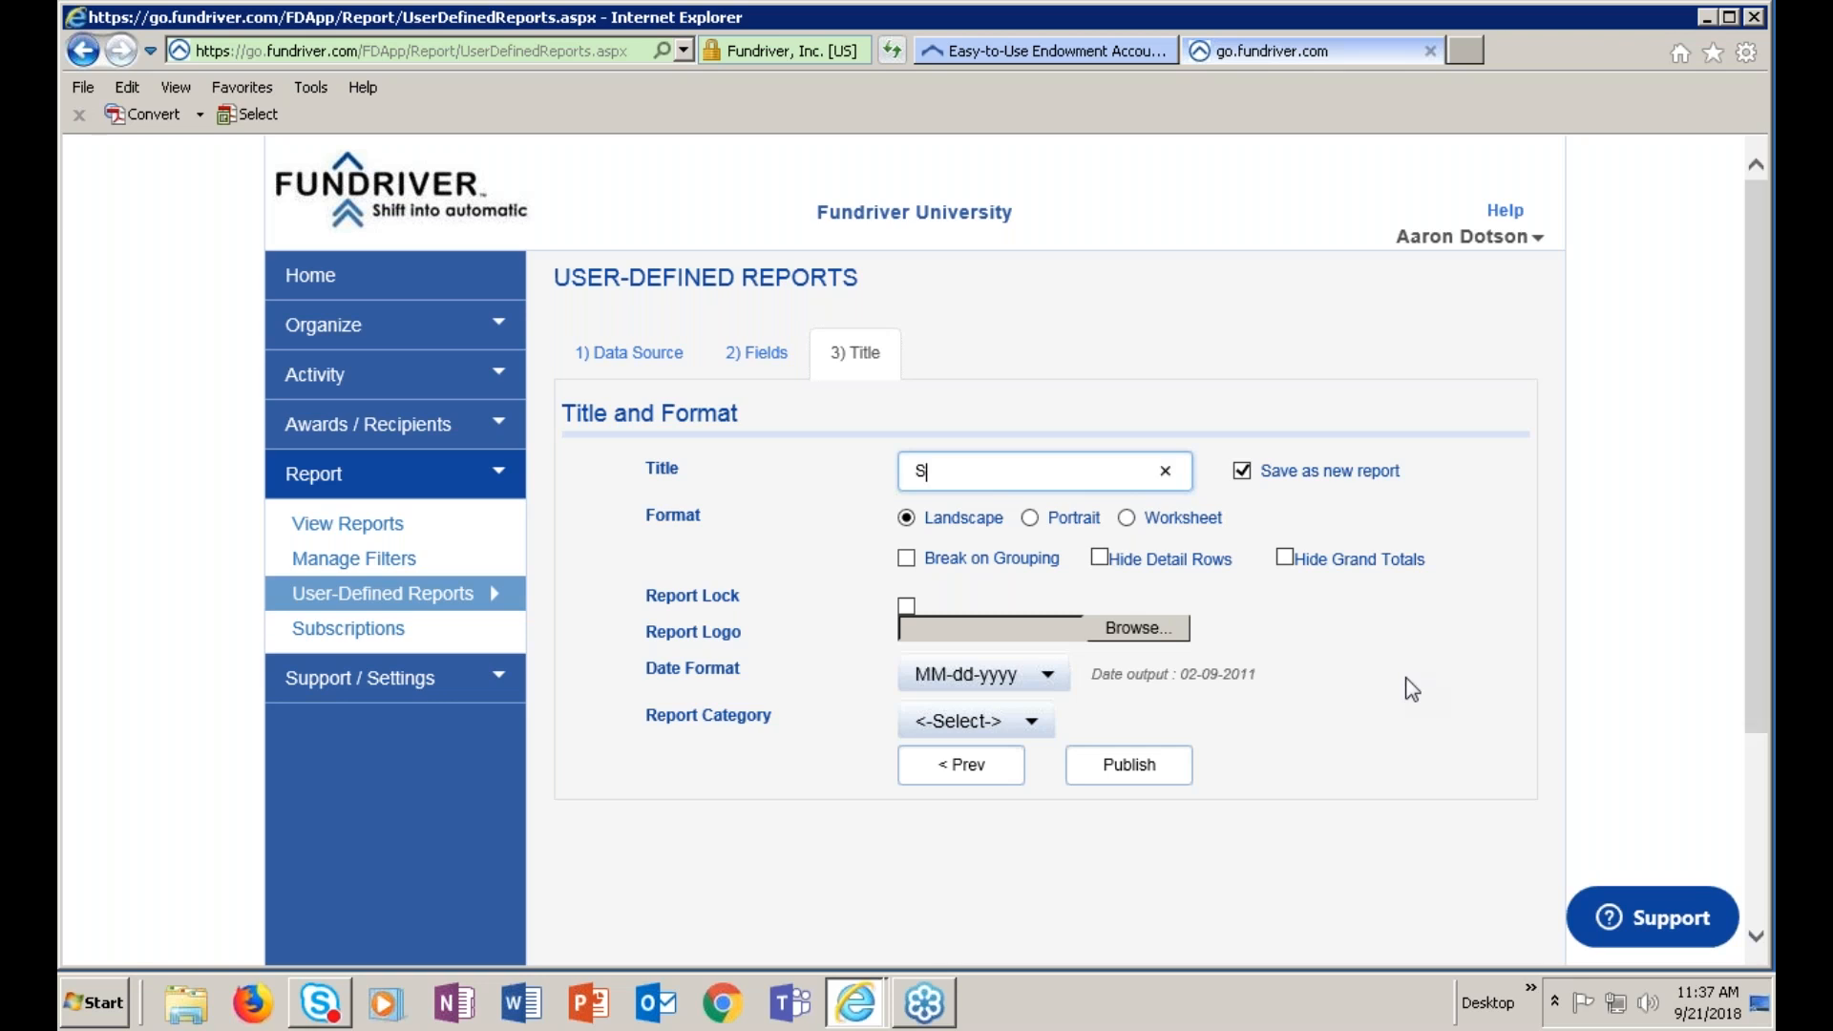
text(Sample Report)
click(1031, 724)
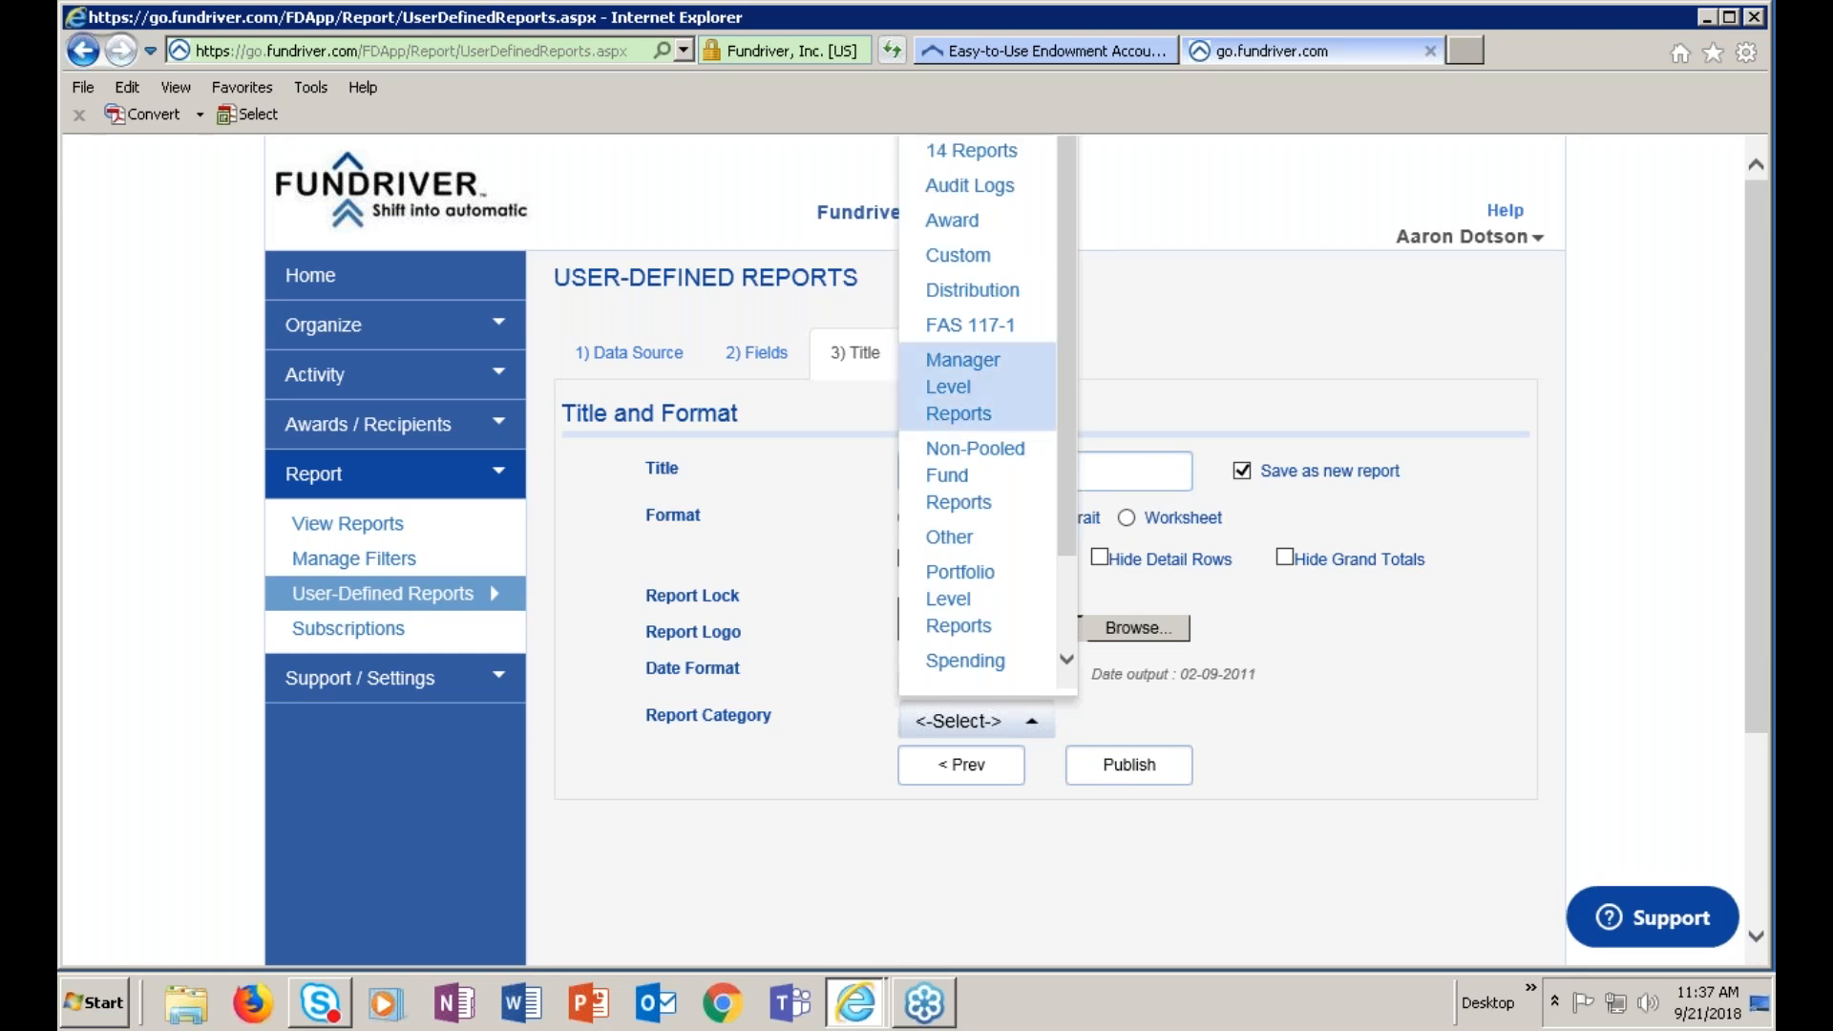
drag(1062, 319, 1095, 536)
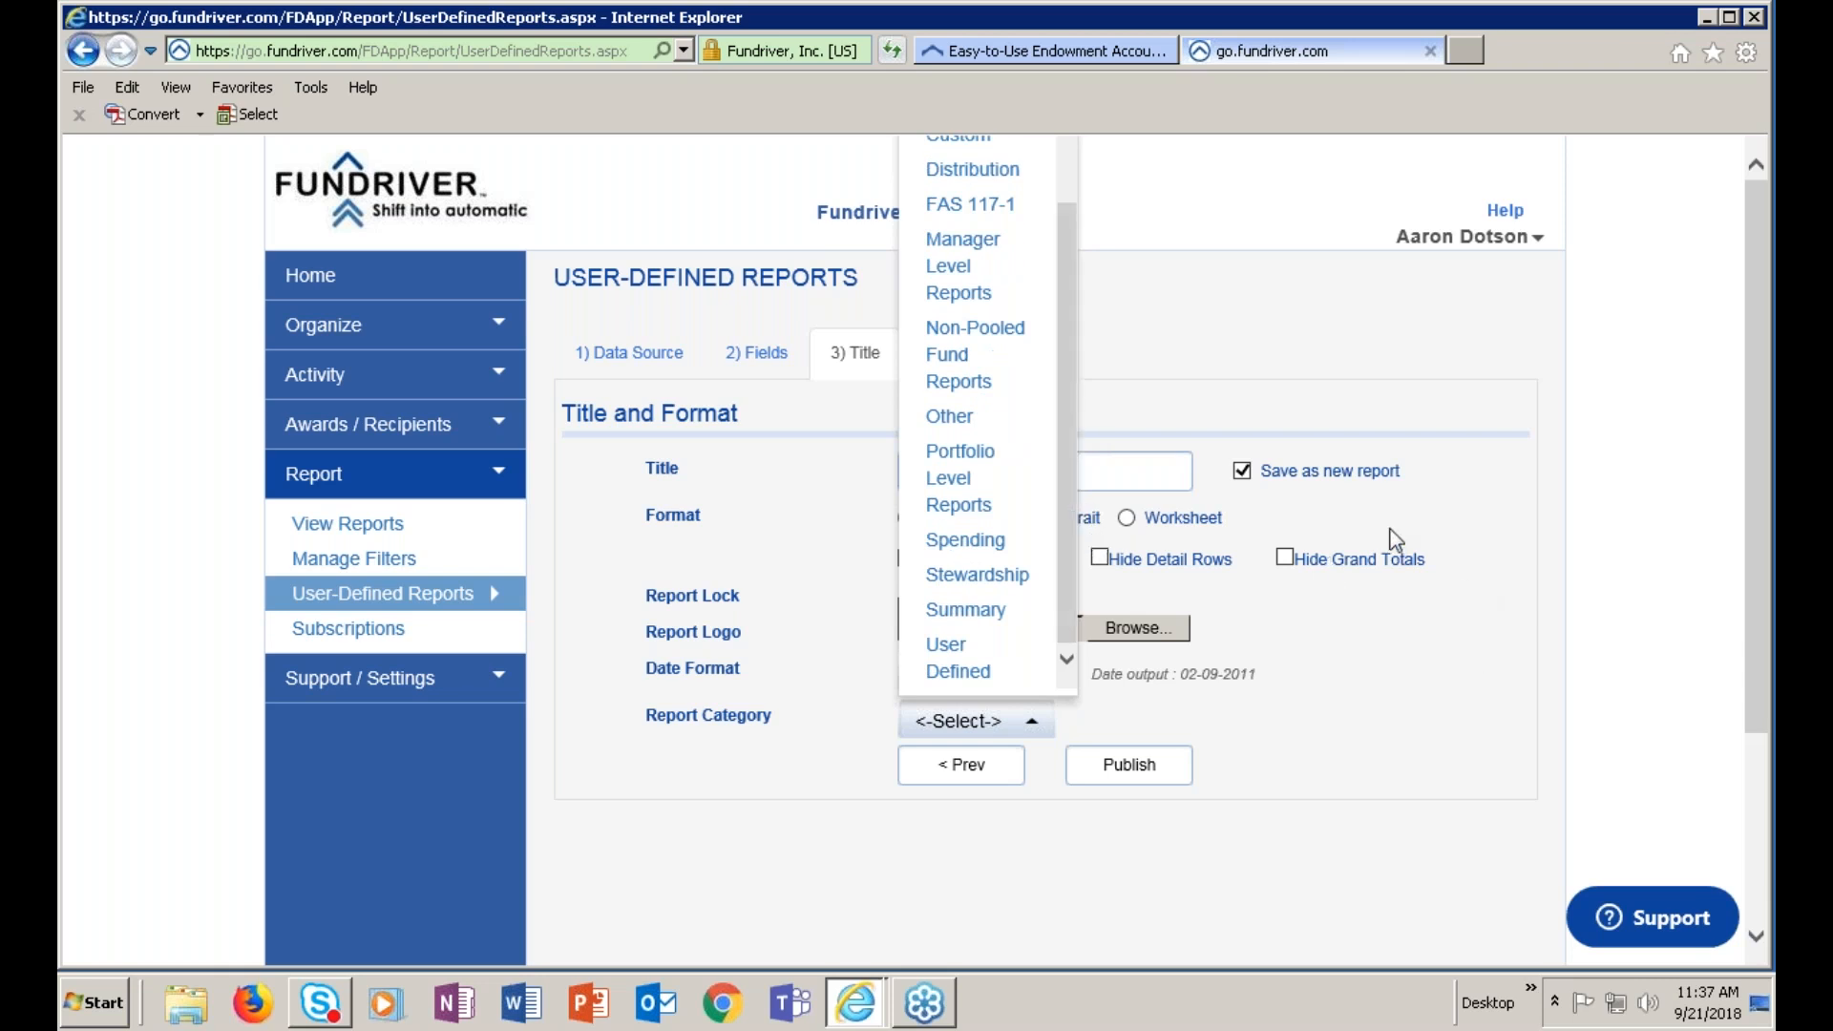
click(959, 673)
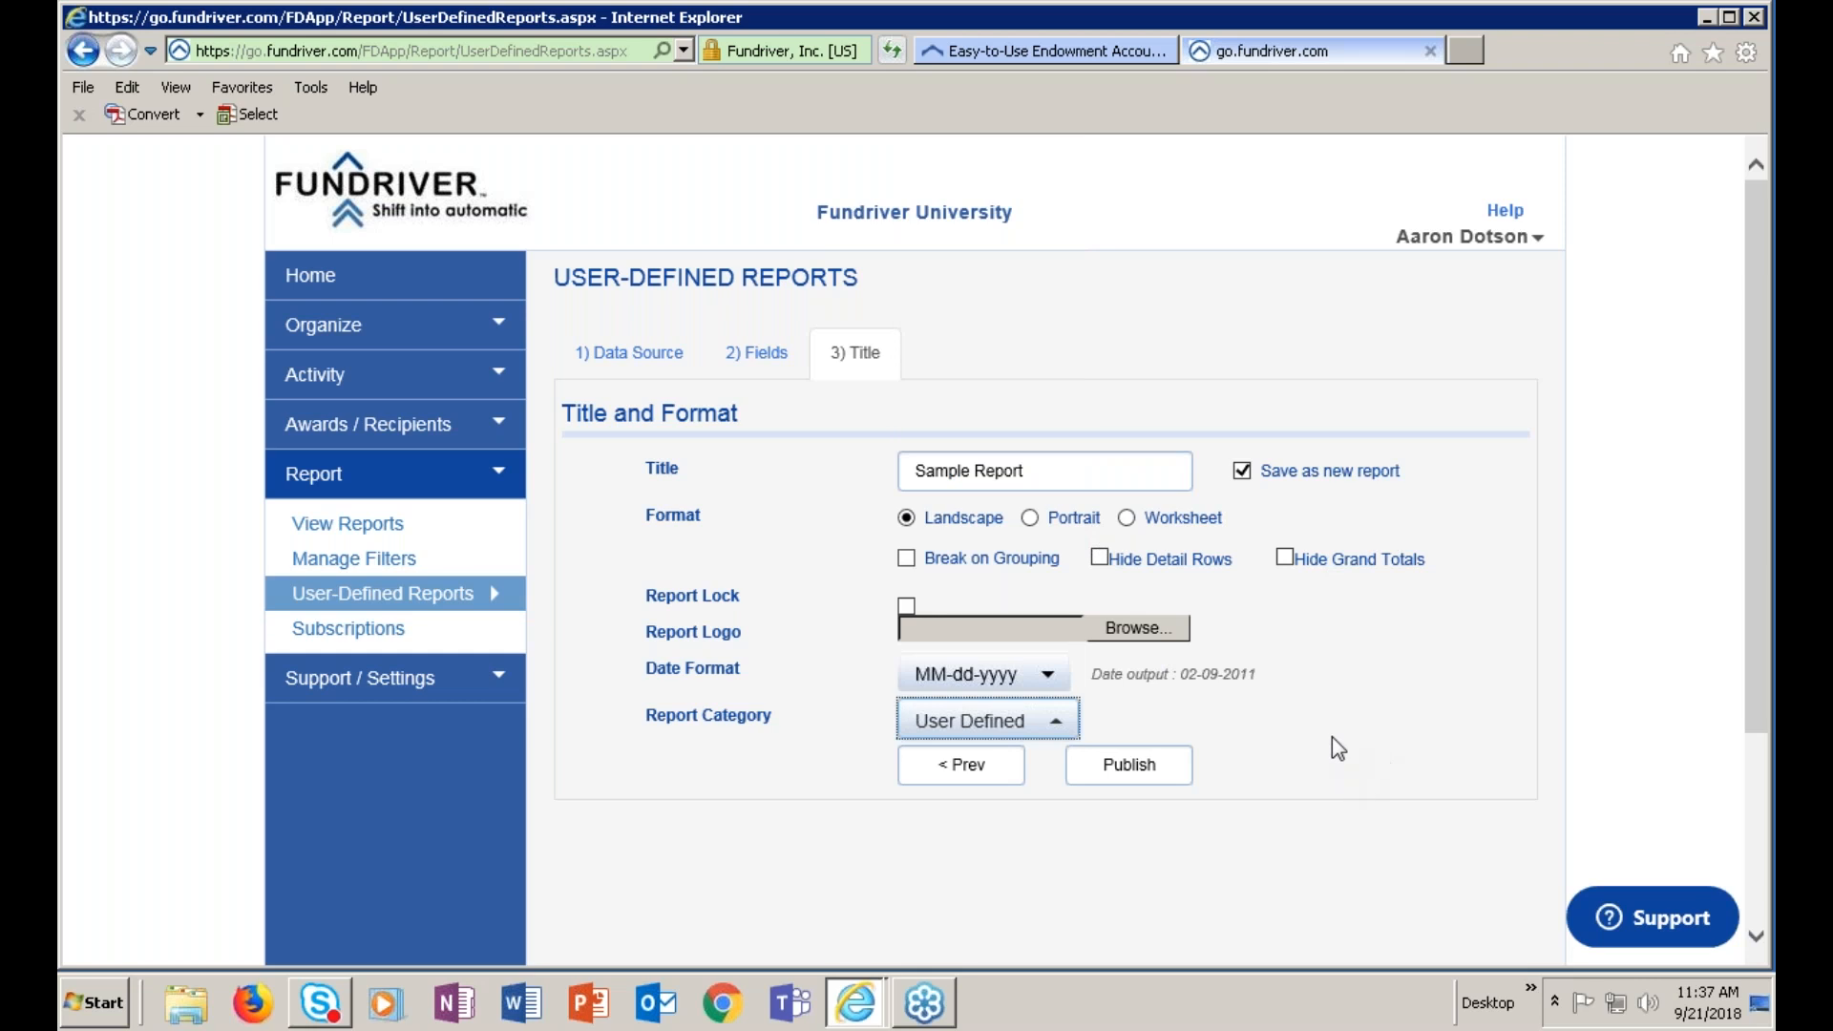
click(1141, 770)
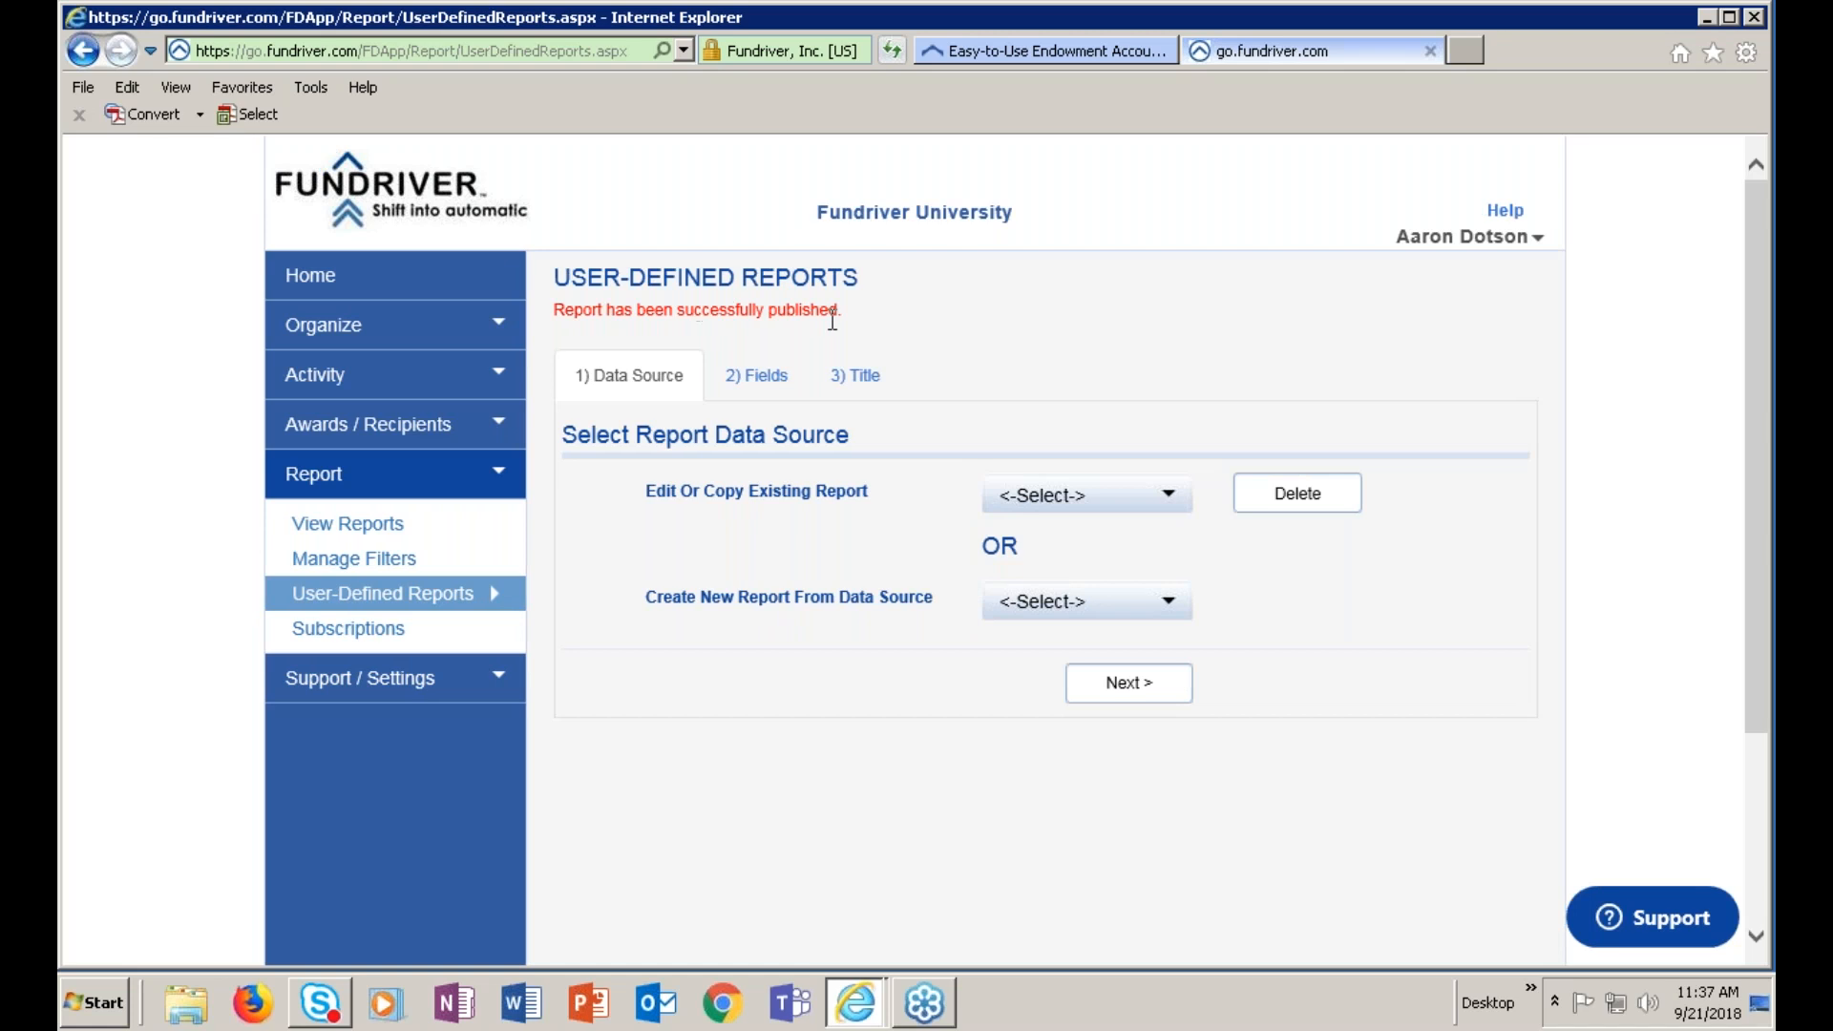
Run the Sample Report from the User Defined category with start date 6/30/2017 and end date 7/31/2017, and close the report
click(355, 525)
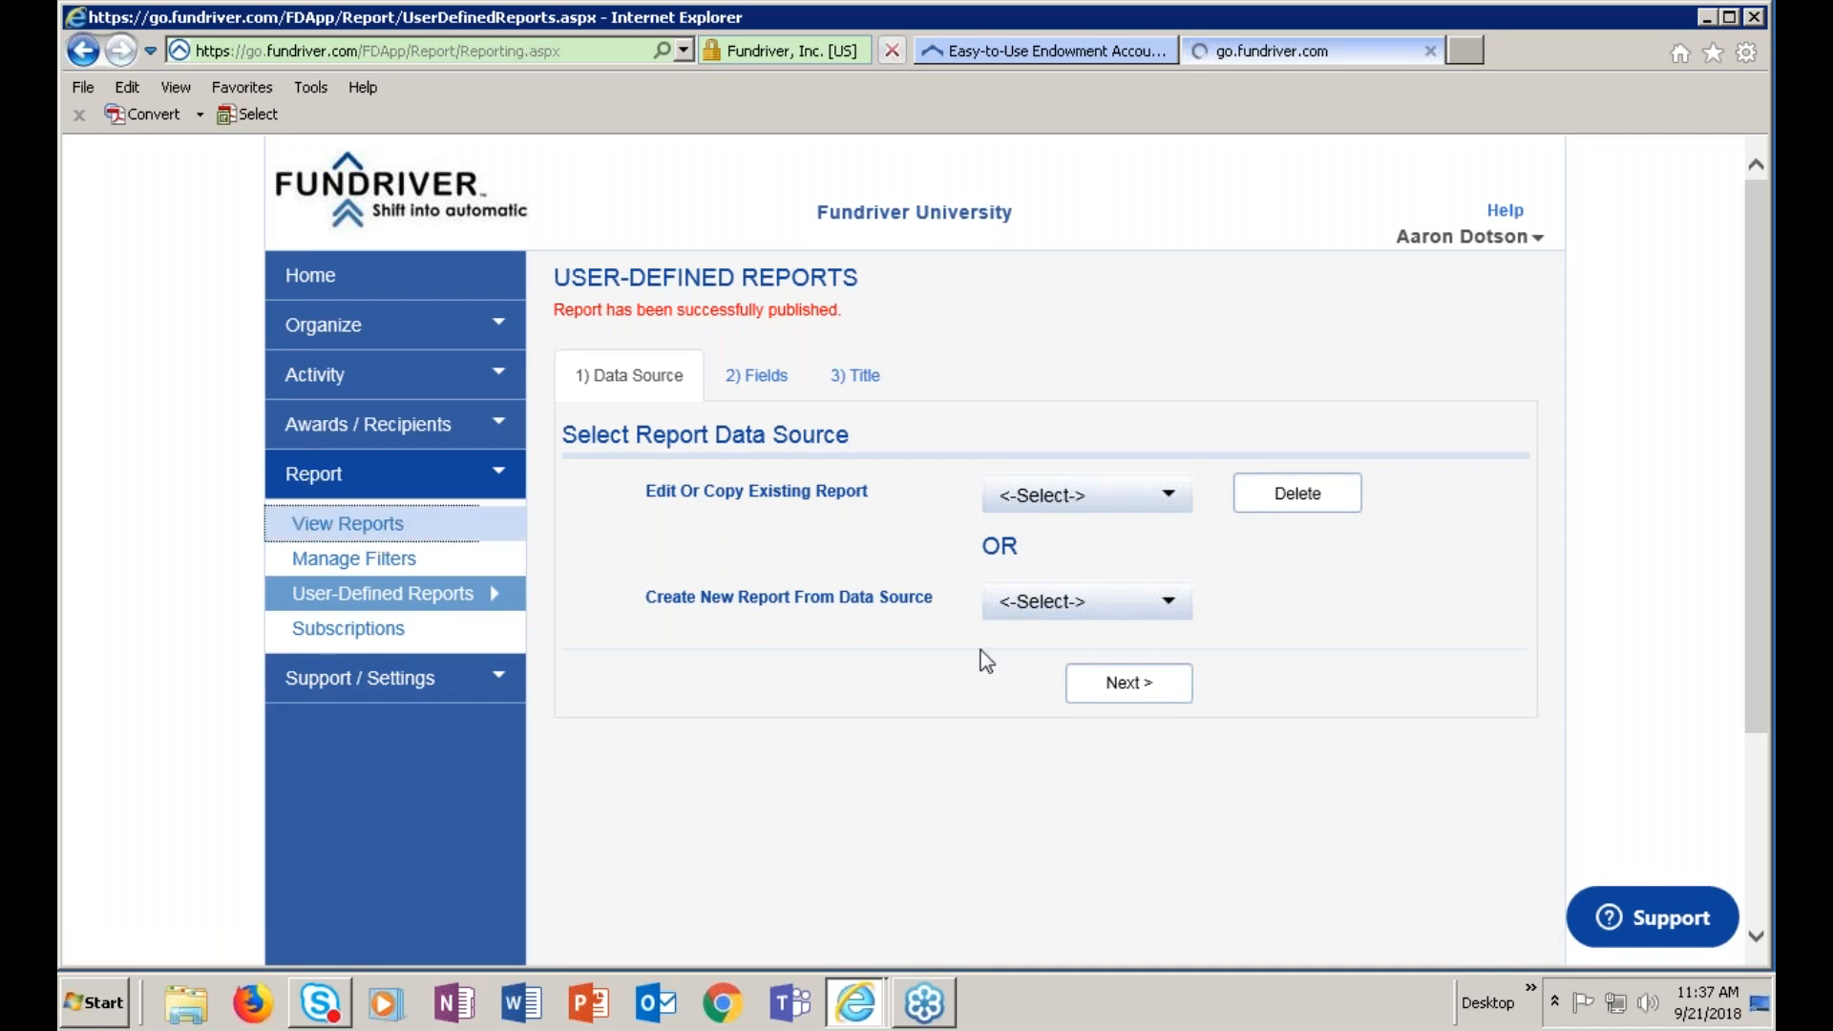
scroll(716, 737, down, 3)
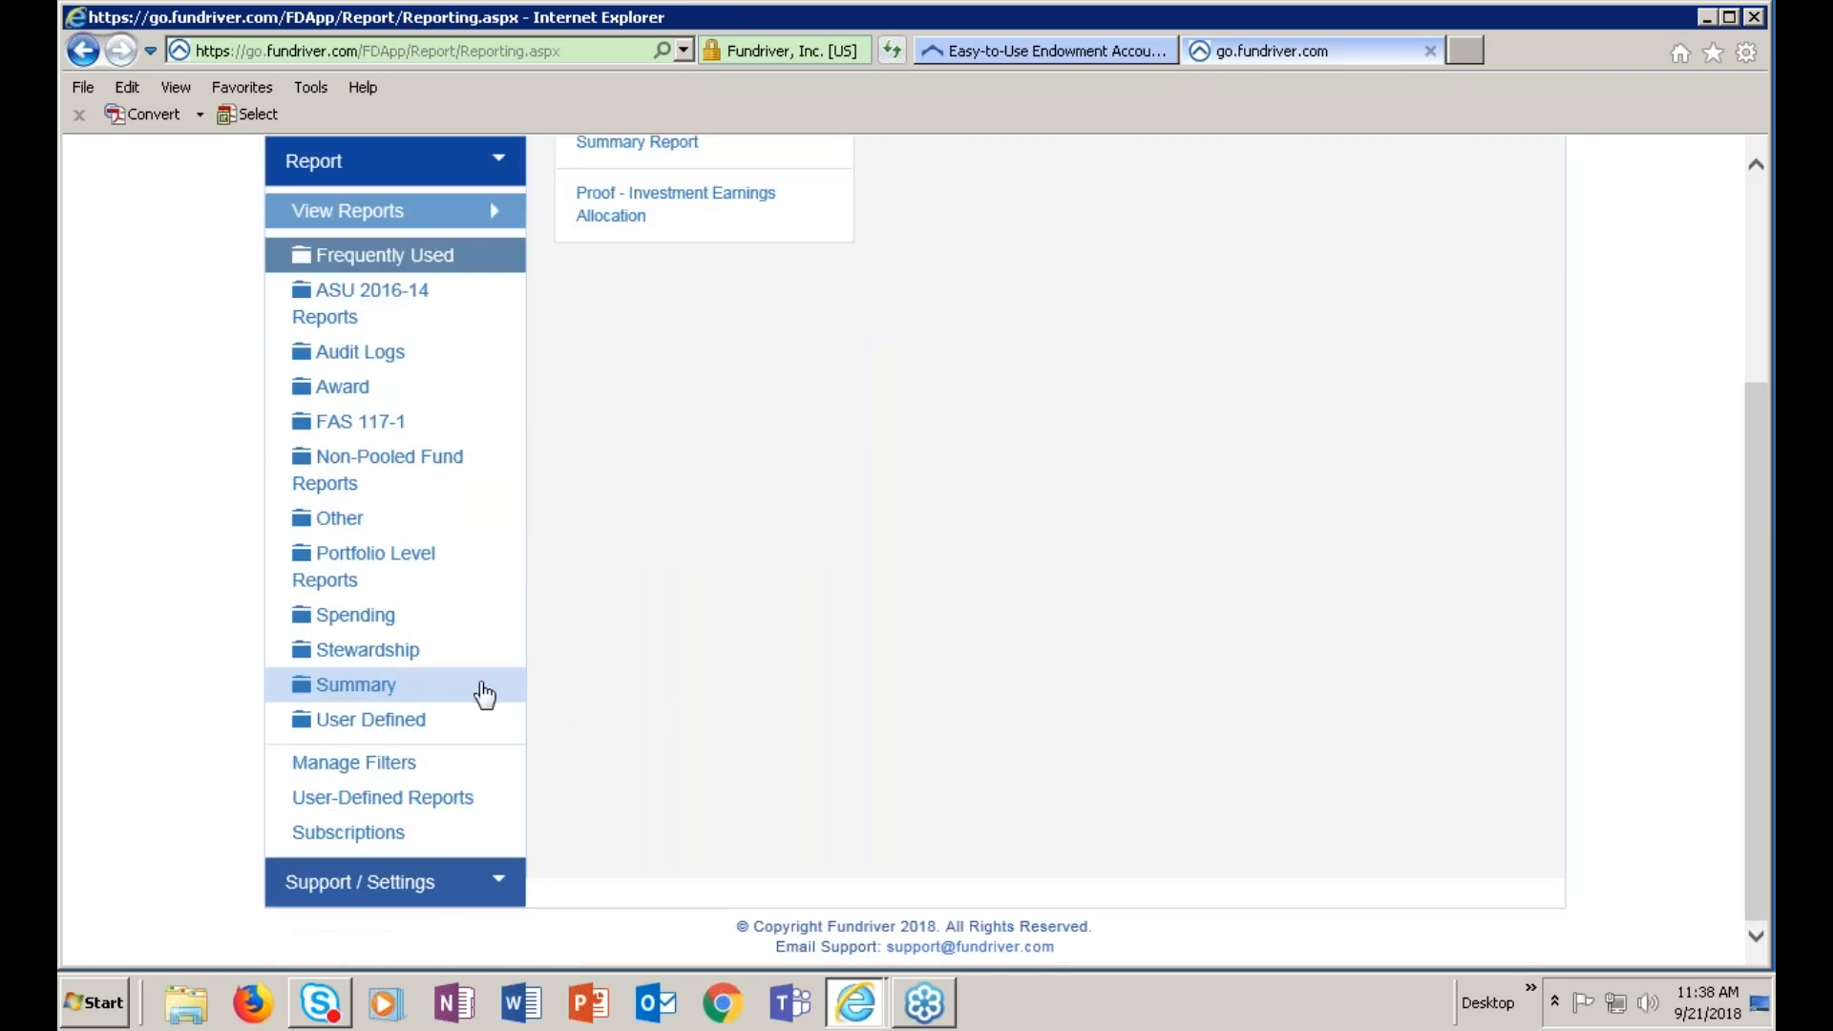
click(401, 724)
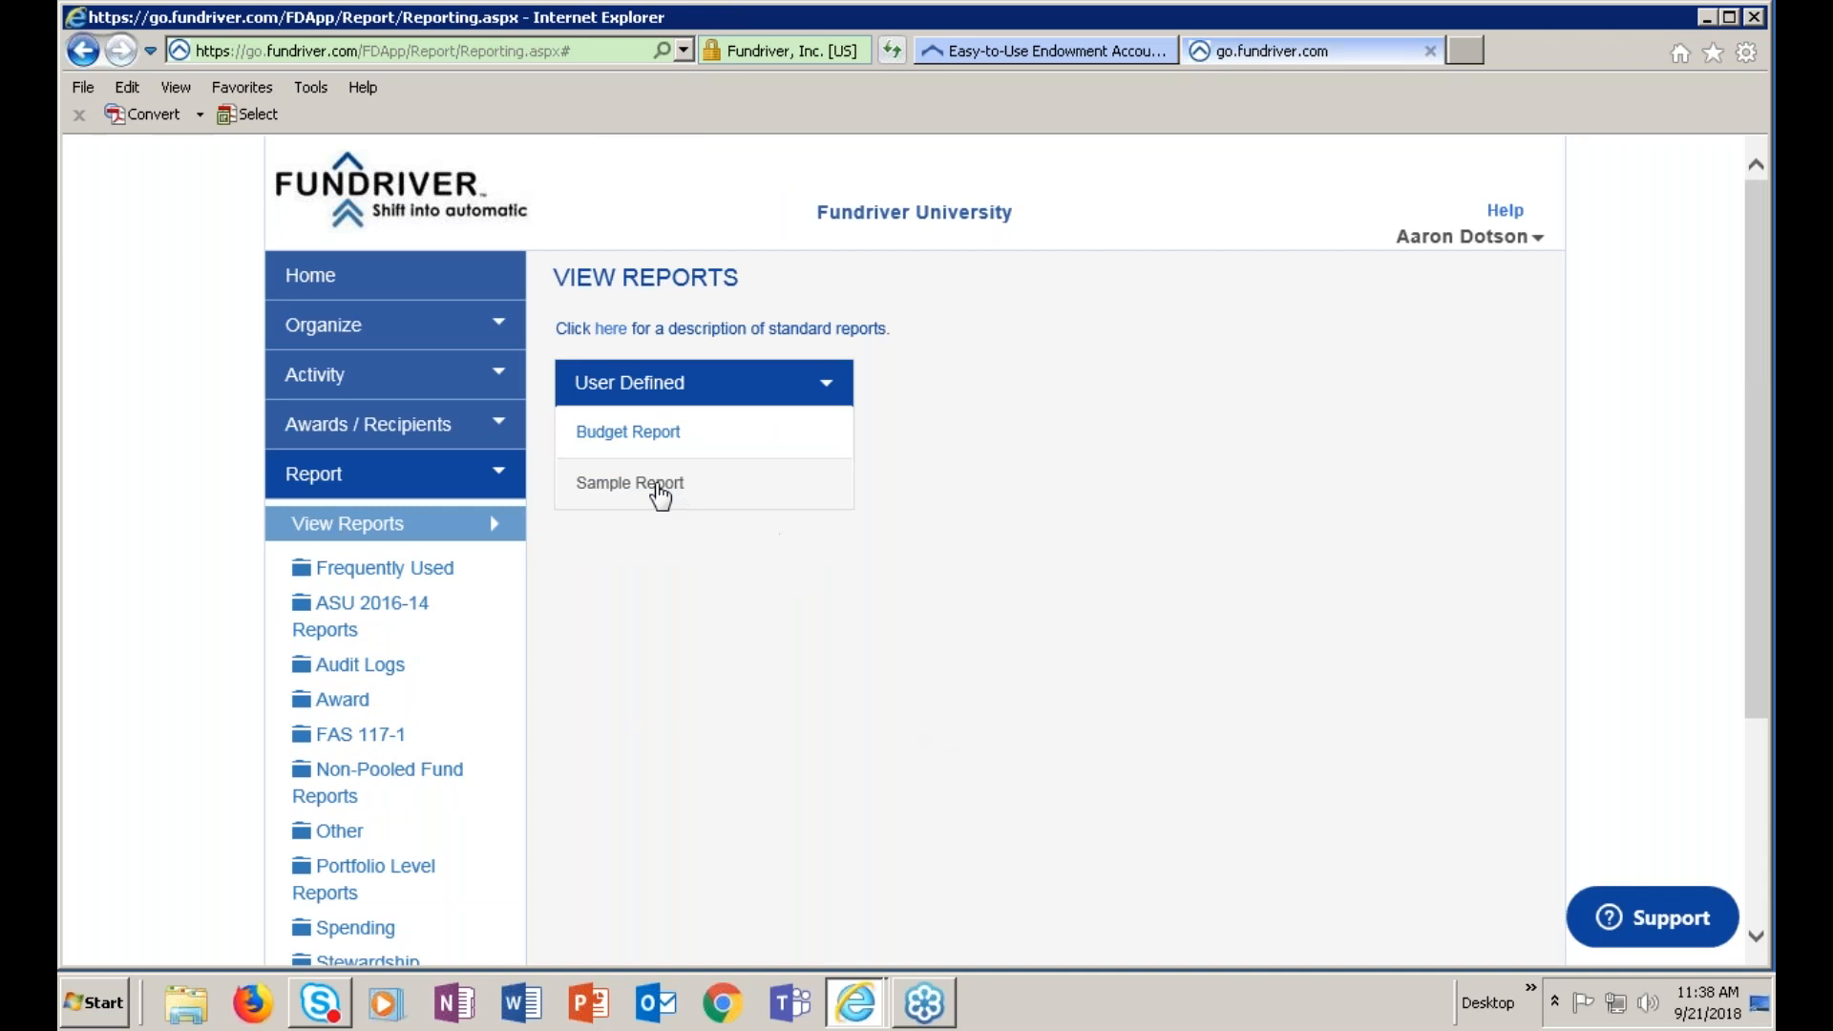
click(638, 494)
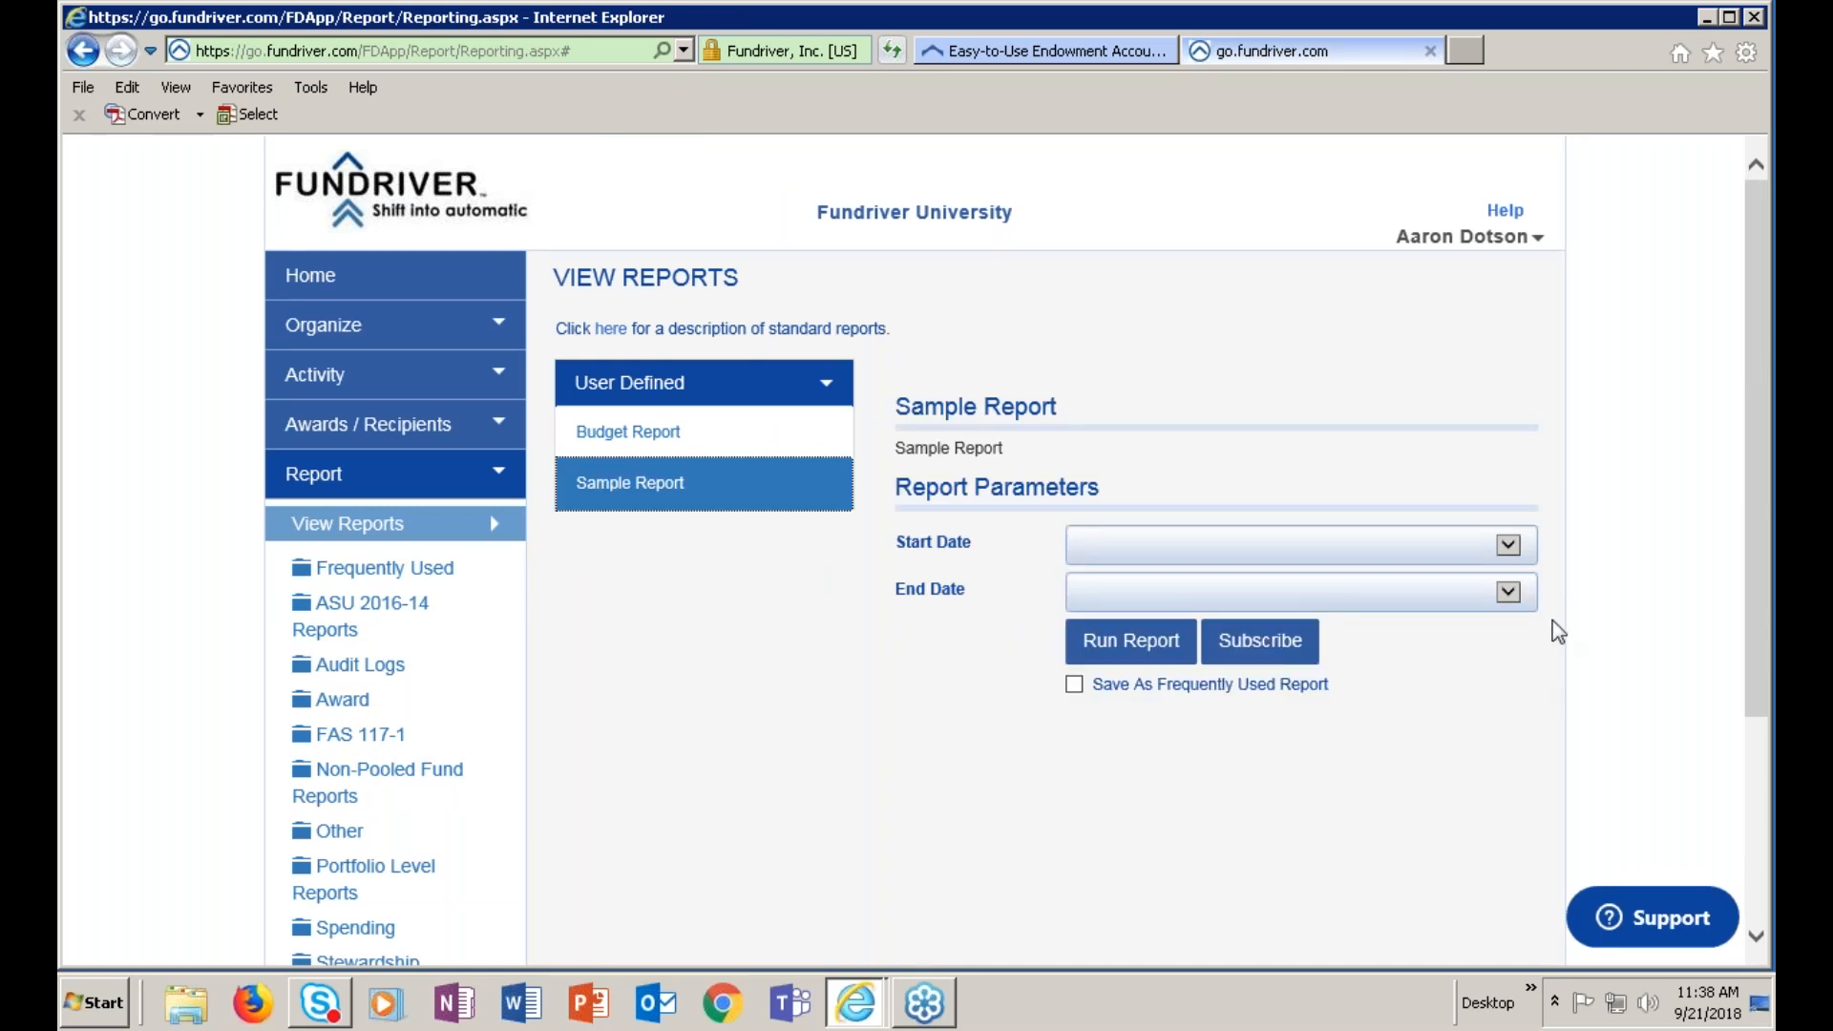
click(1514, 552)
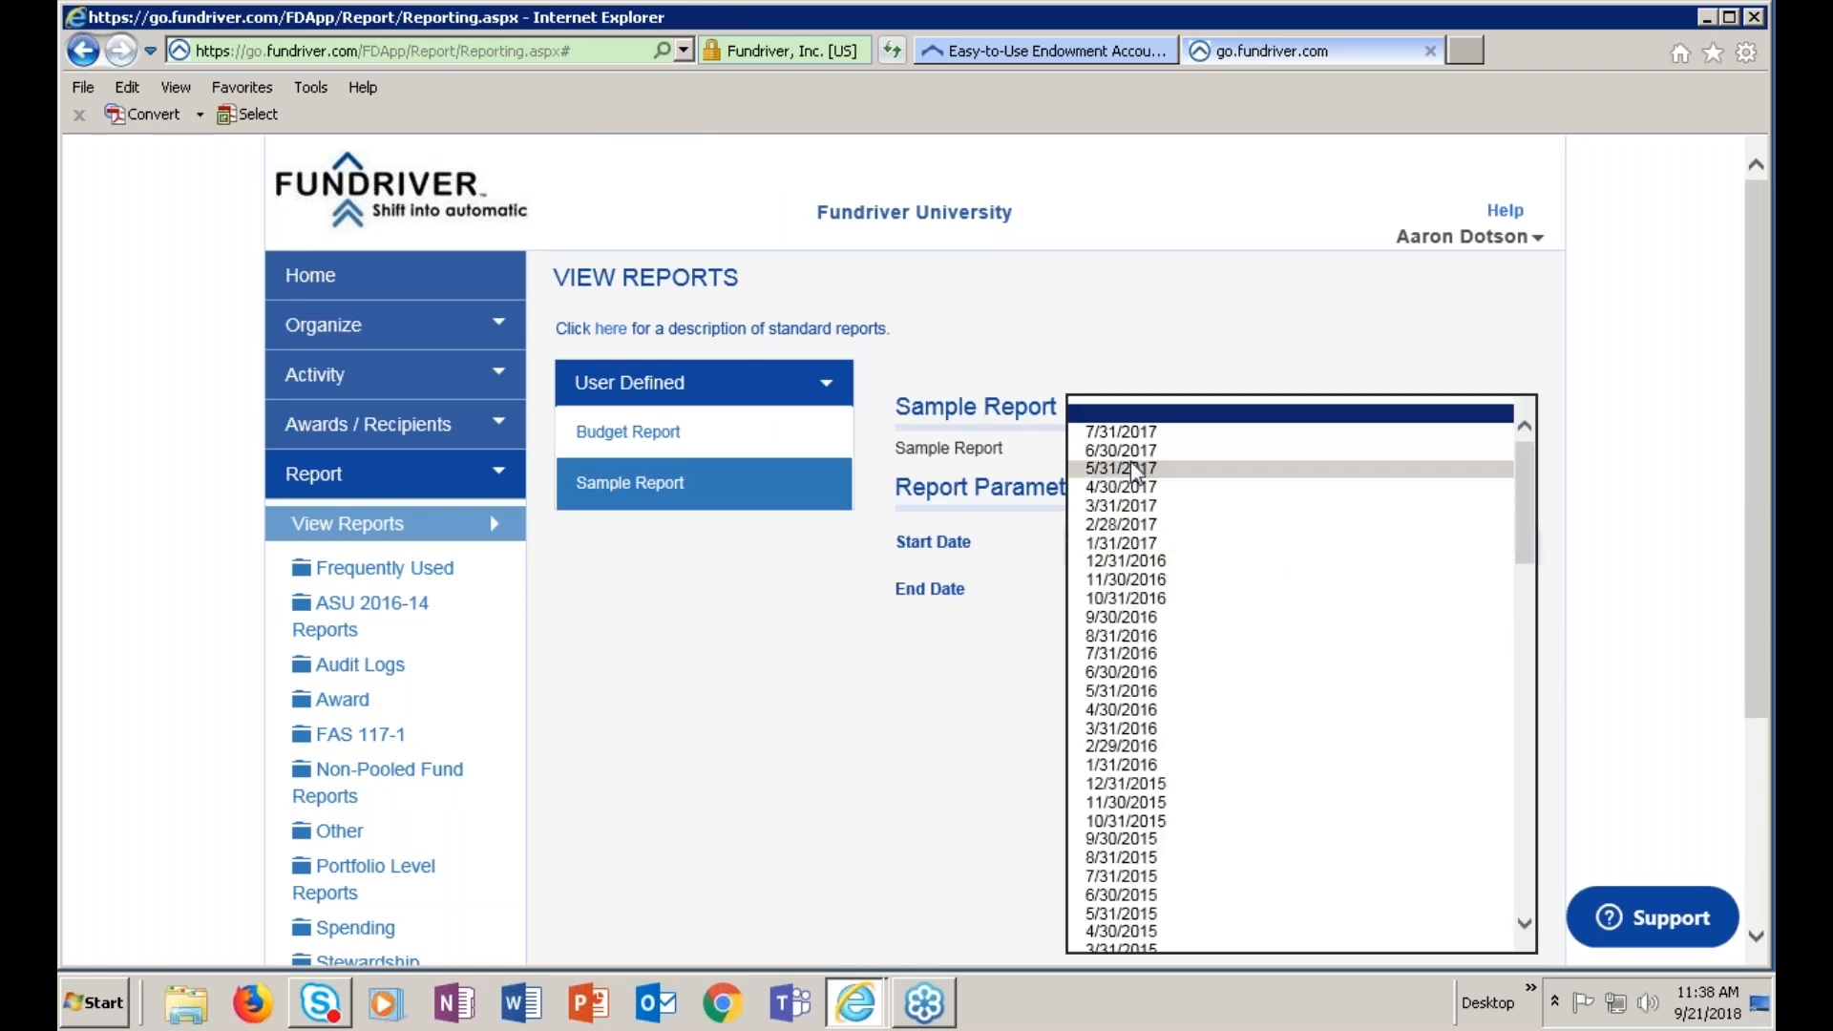
click(1213, 451)
click(1506, 590)
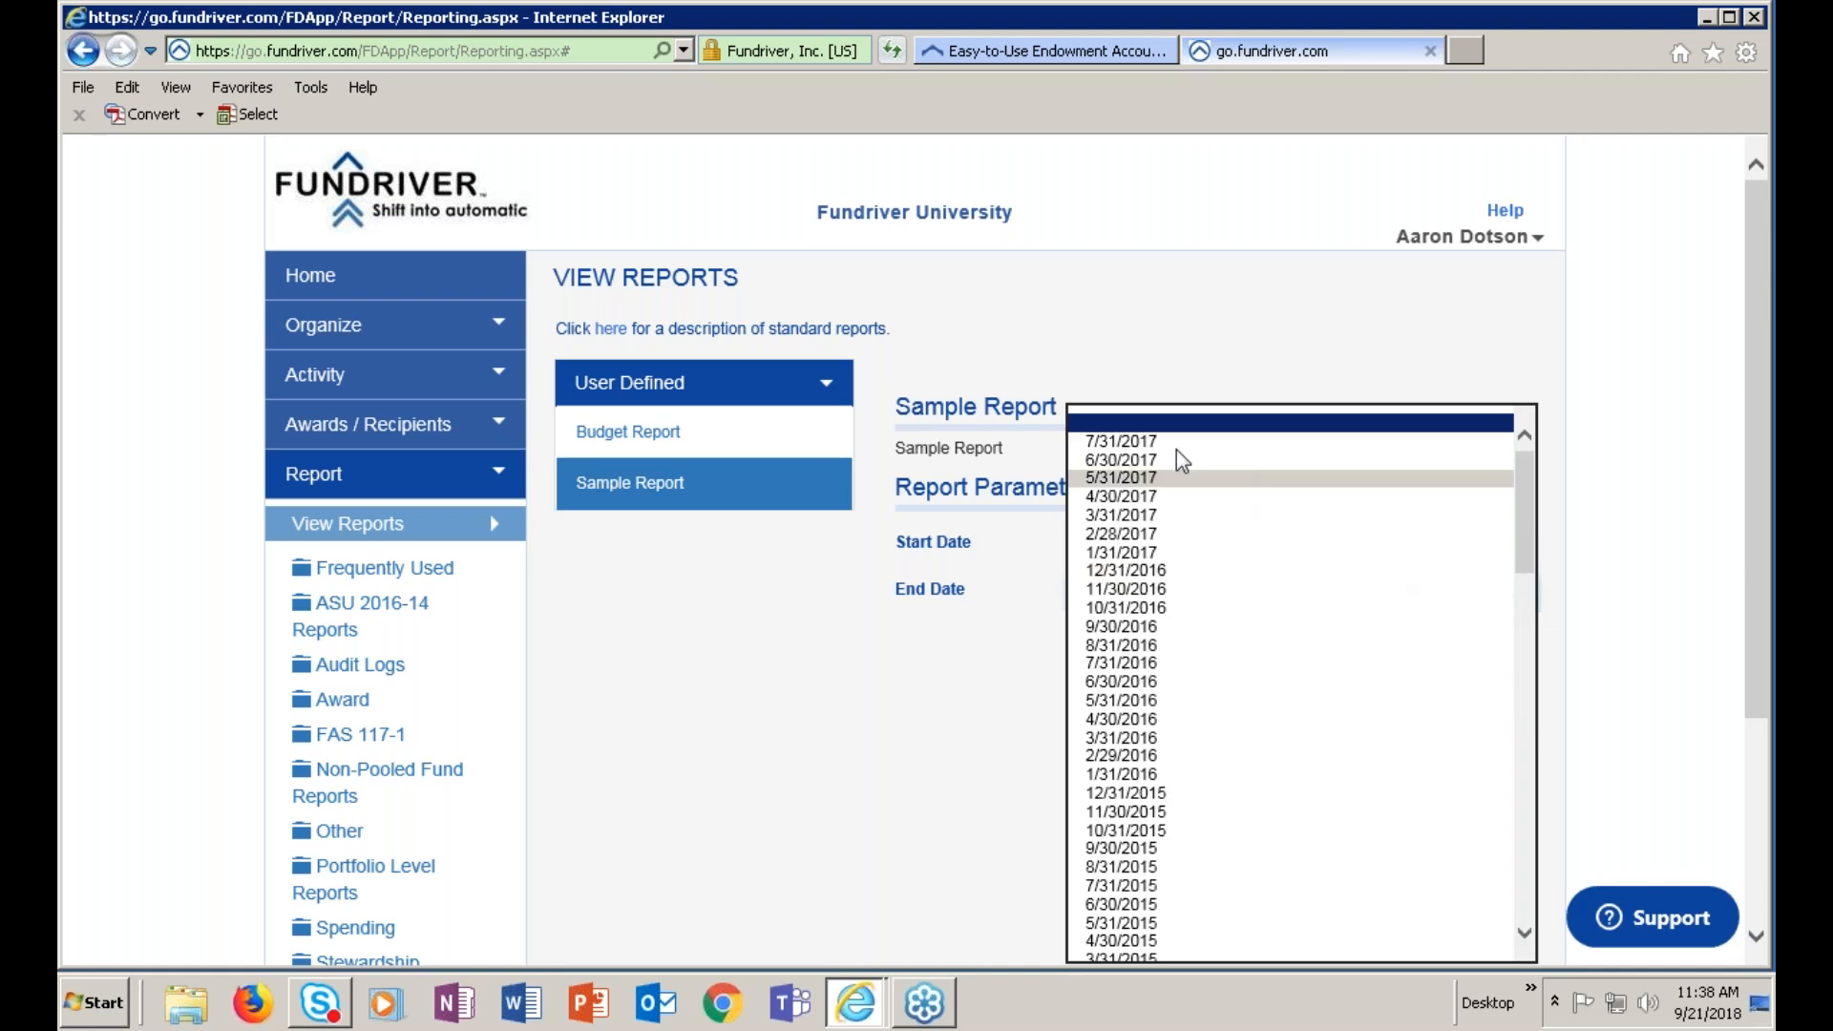
click(1148, 445)
click(1134, 642)
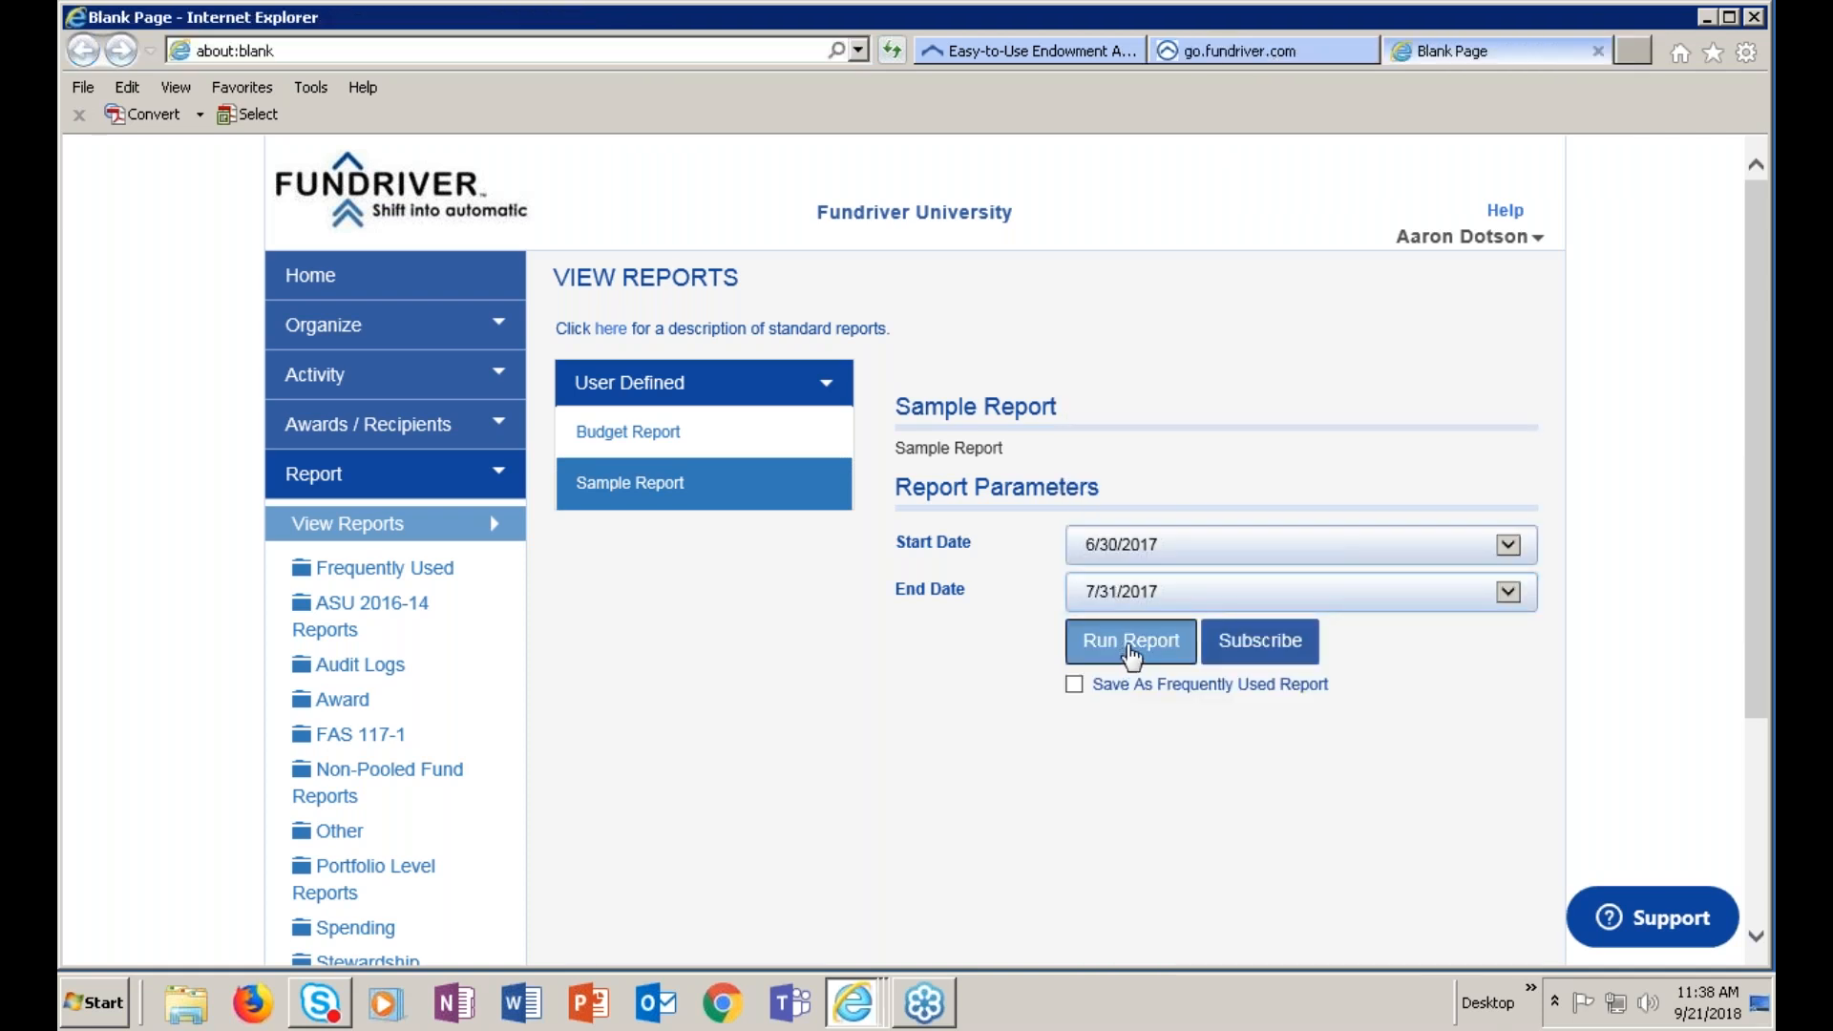
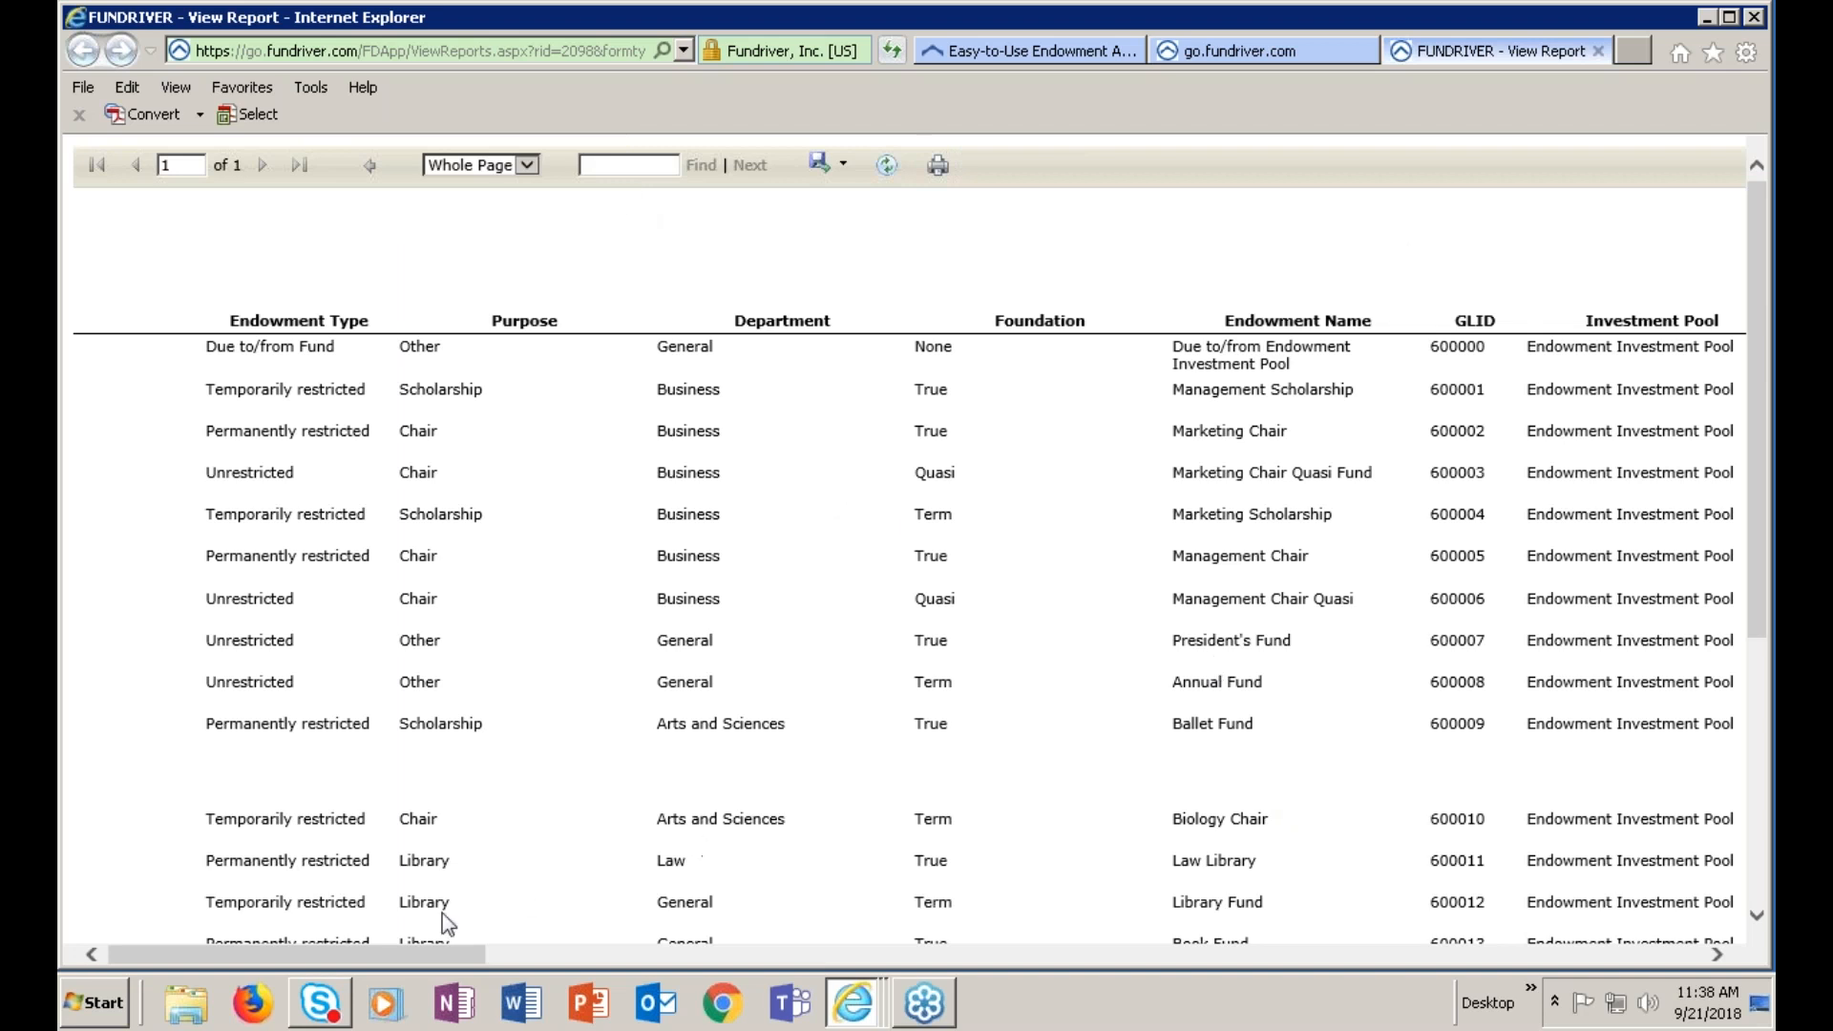
mouse_move(370, 953)
mouse_down()
mouse_move(655, 996)
mouse_move(759, 964)
mouse_move(931, 1012)
mouse_move(1060, 1020)
mouse_move(1612, 1019)
mouse_move(1362, 950)
mouse_move(367, 958)
mouse_up()
click(1597, 51)
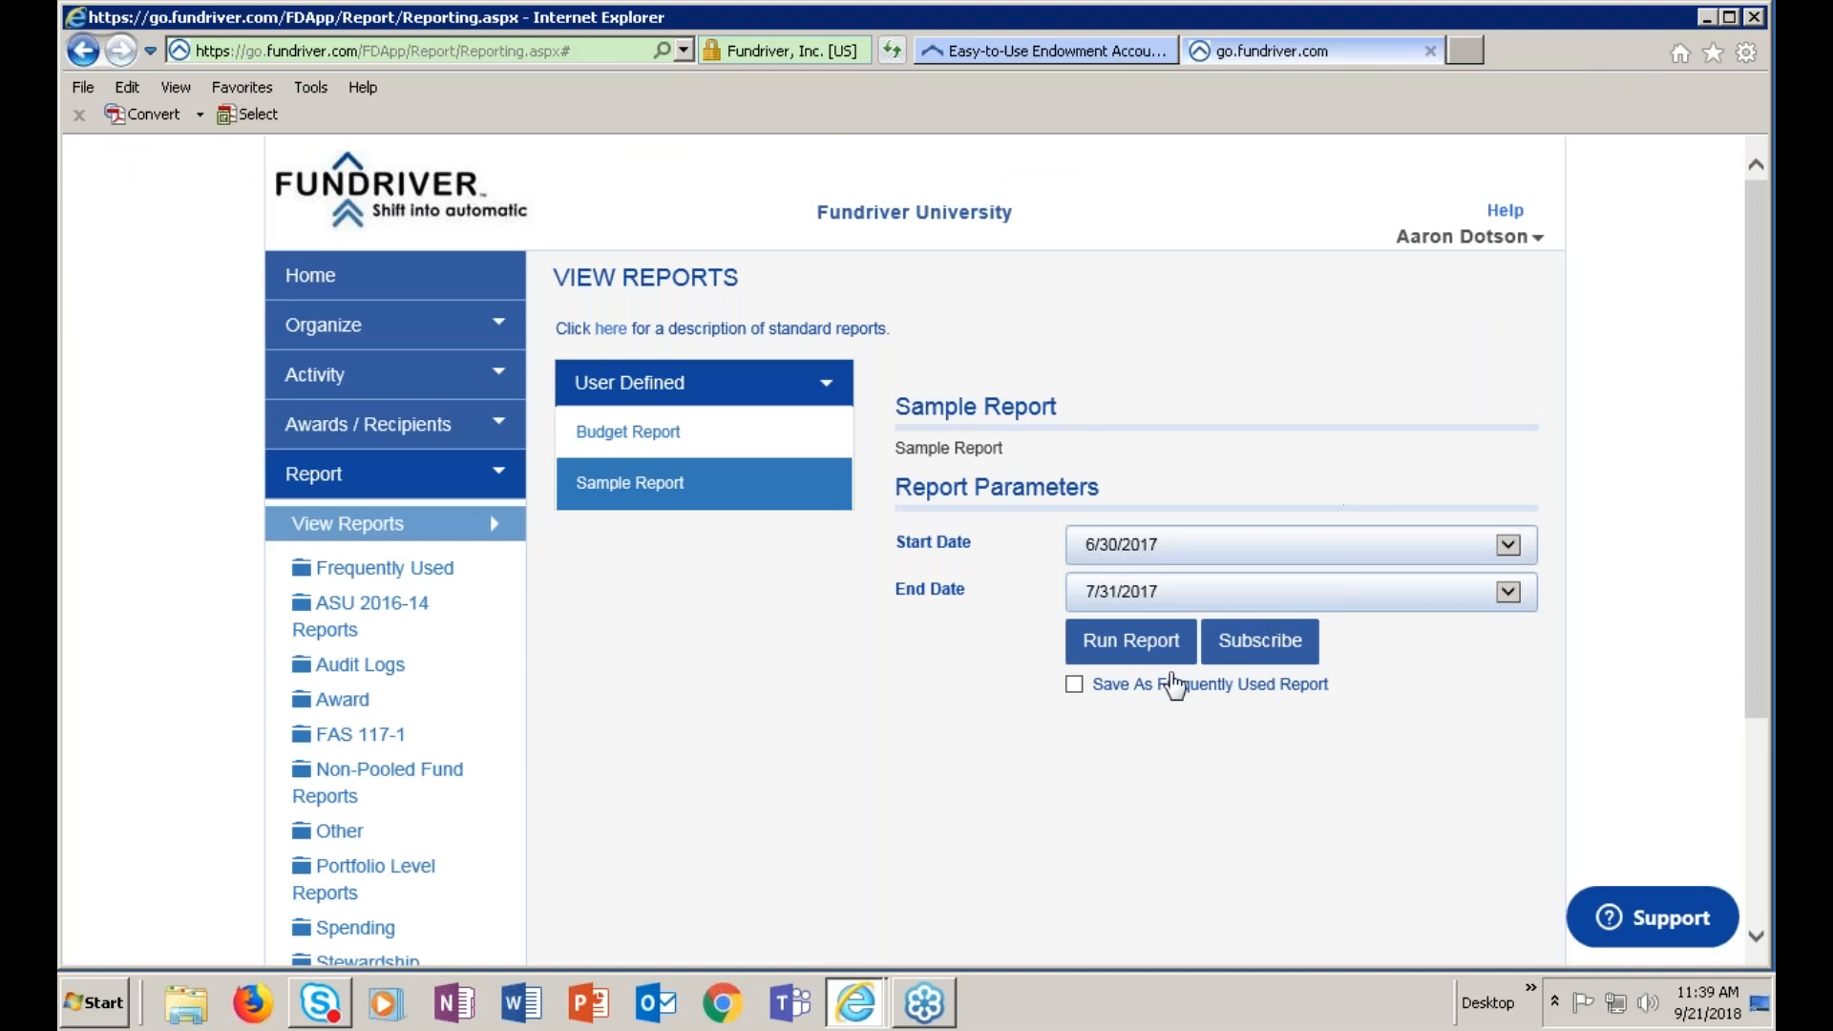
Open the Online Help page of Support / Settings to review the available support options
scroll(592, 687, down, 3)
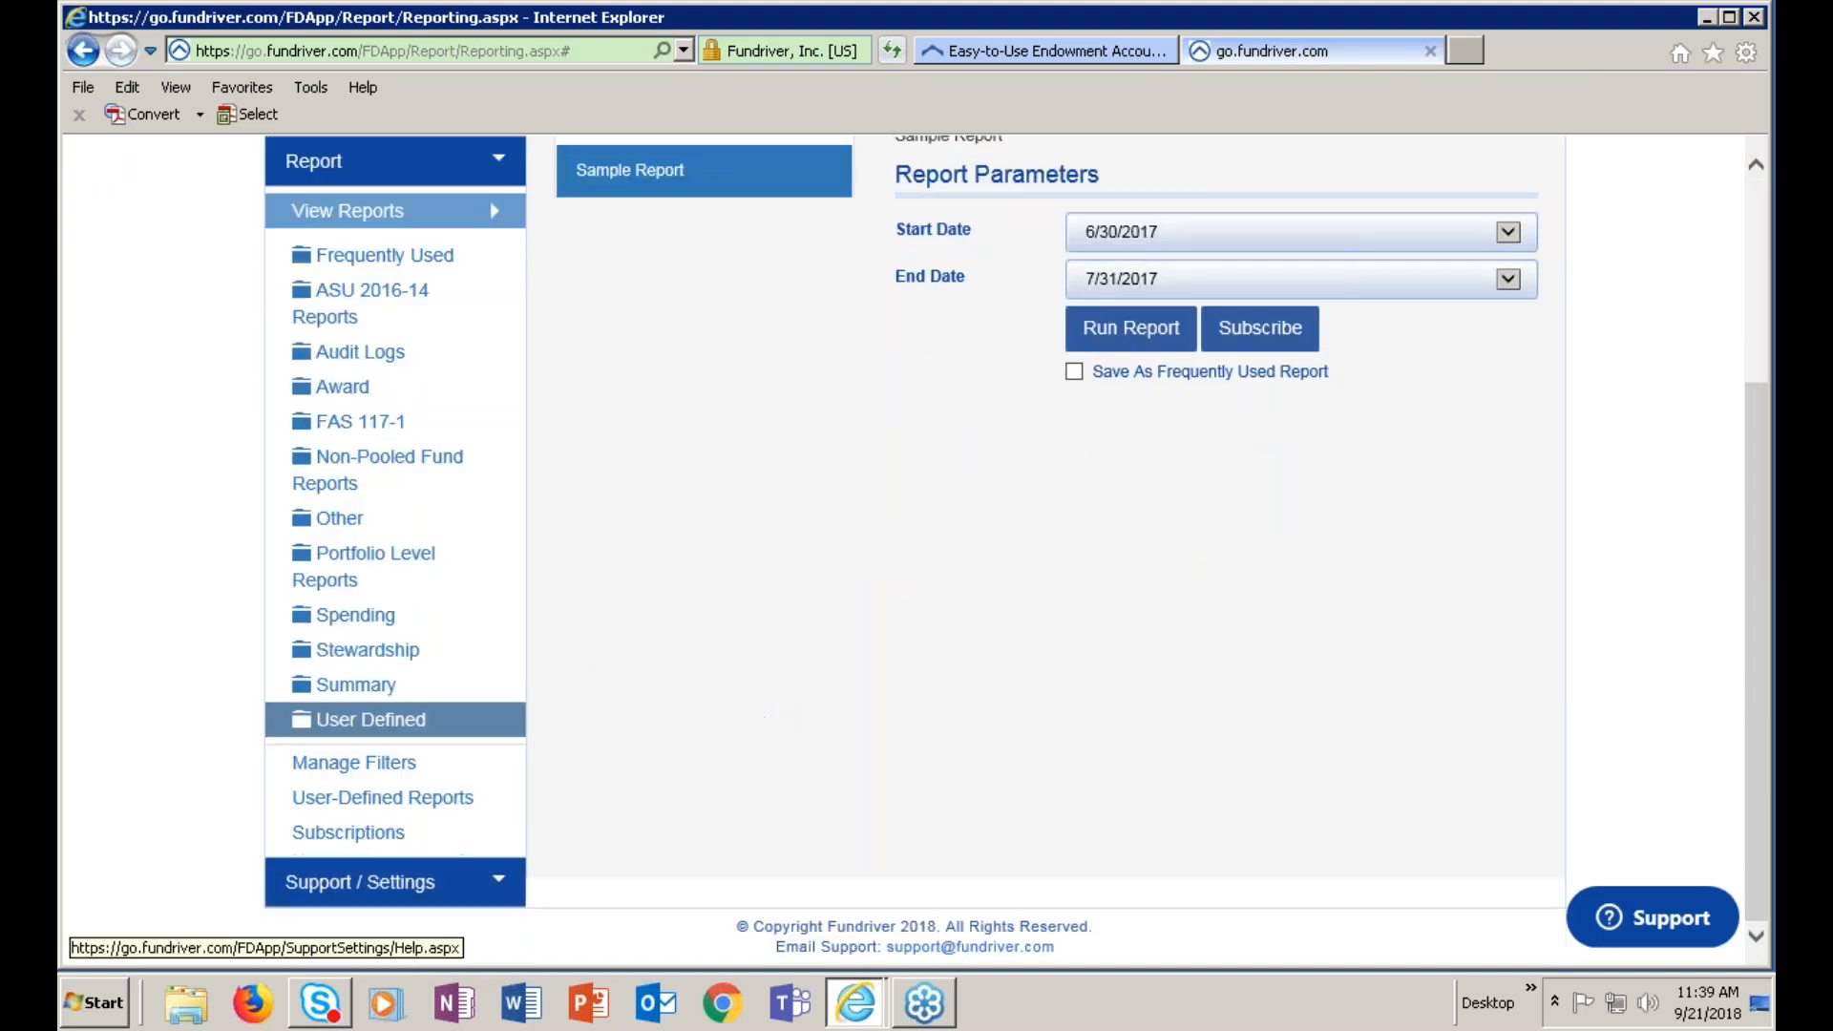
click(395, 899)
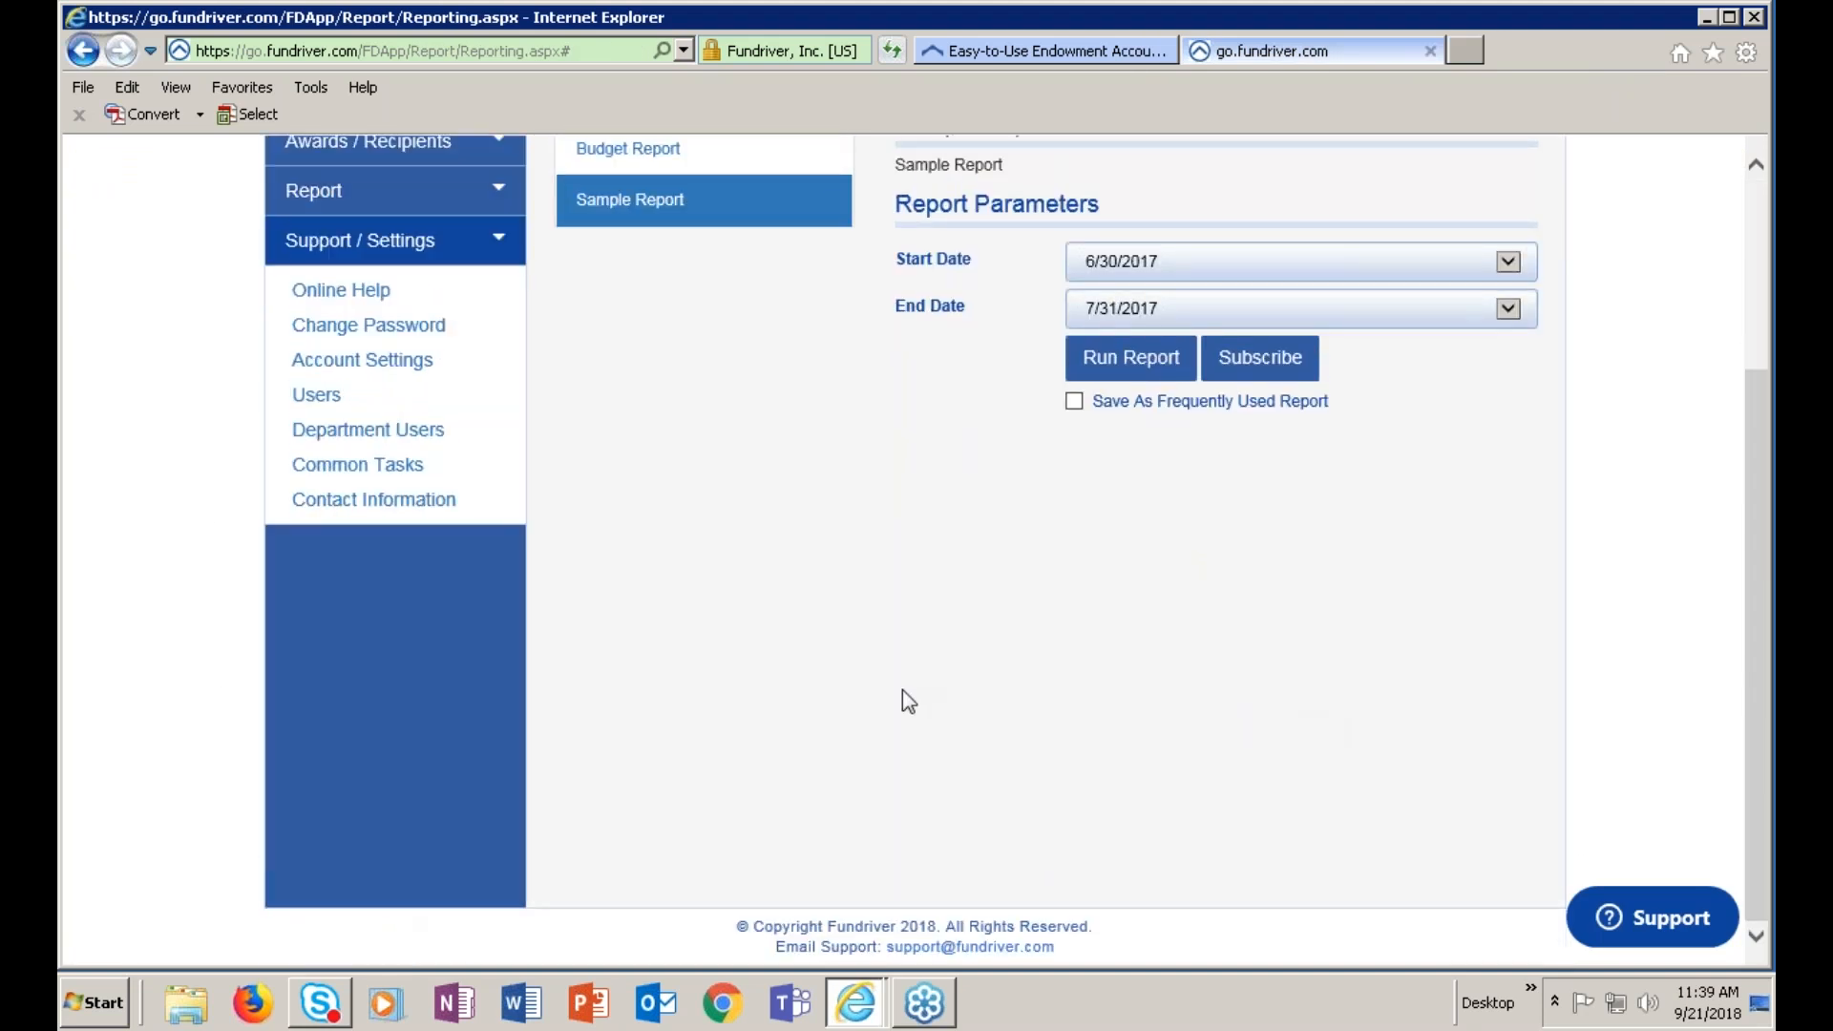
scroll(908, 702, up, 3)
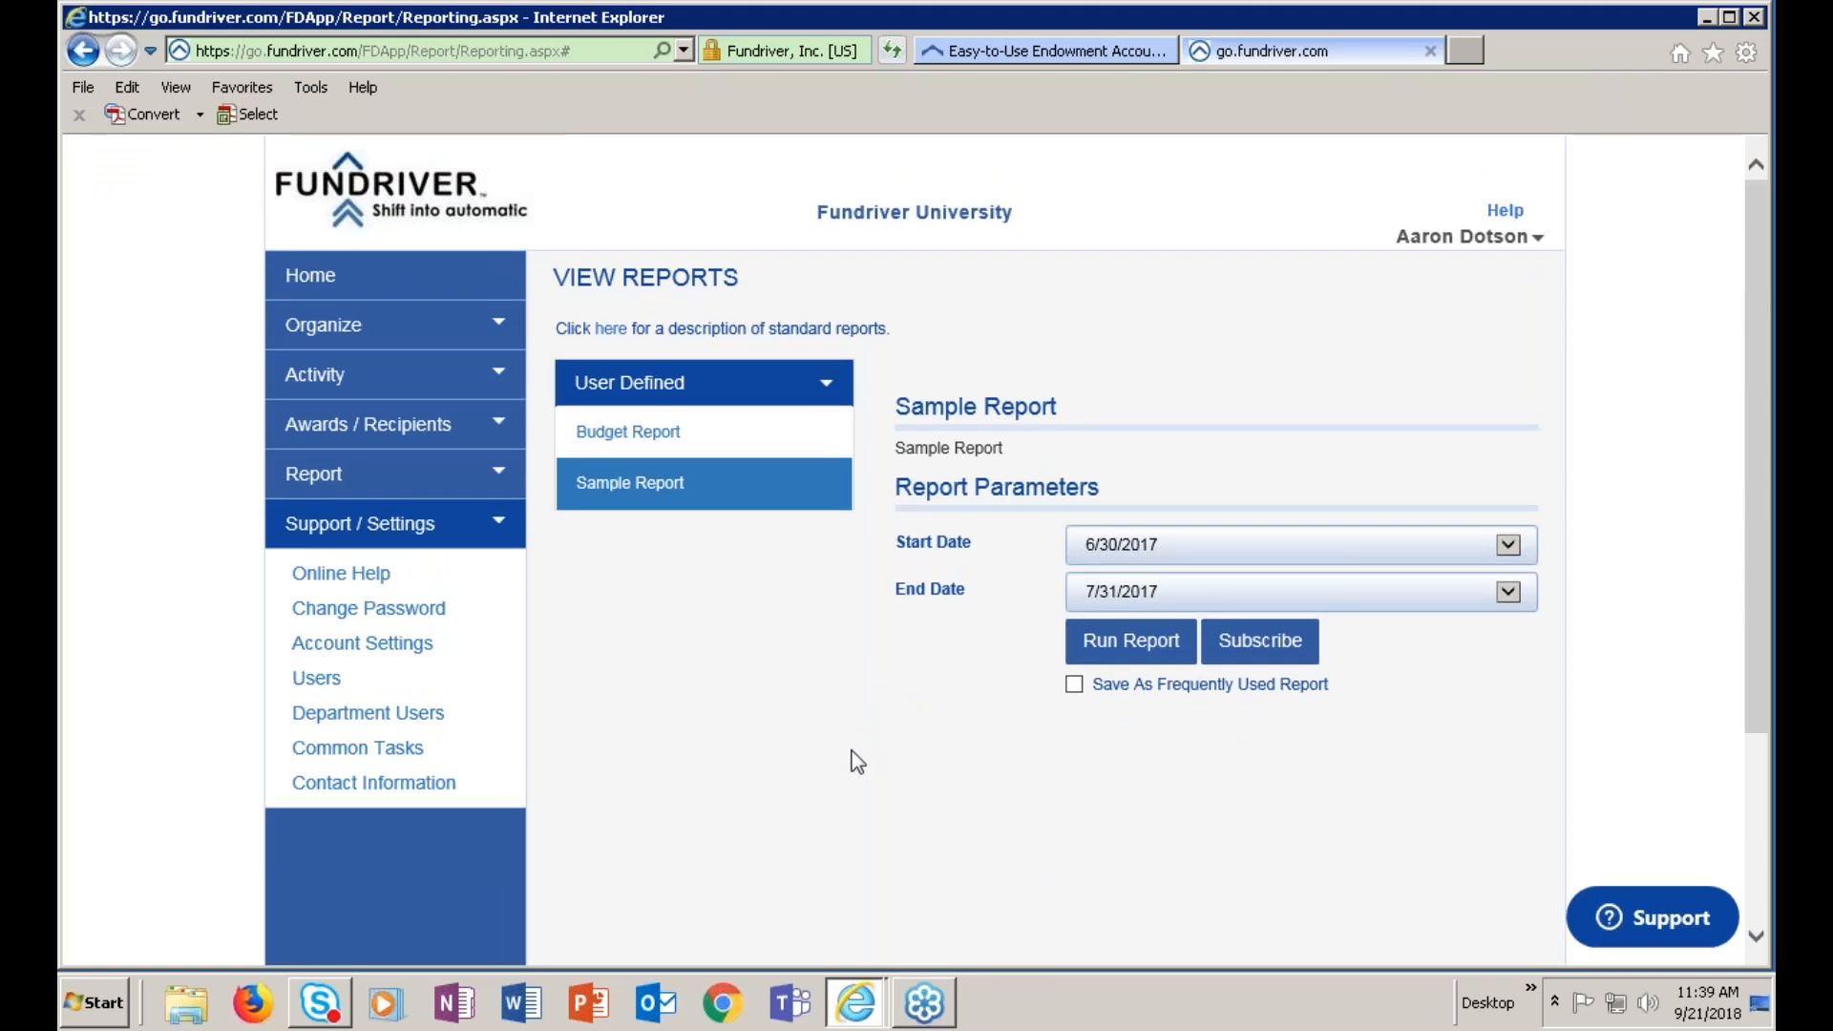
click(402, 579)
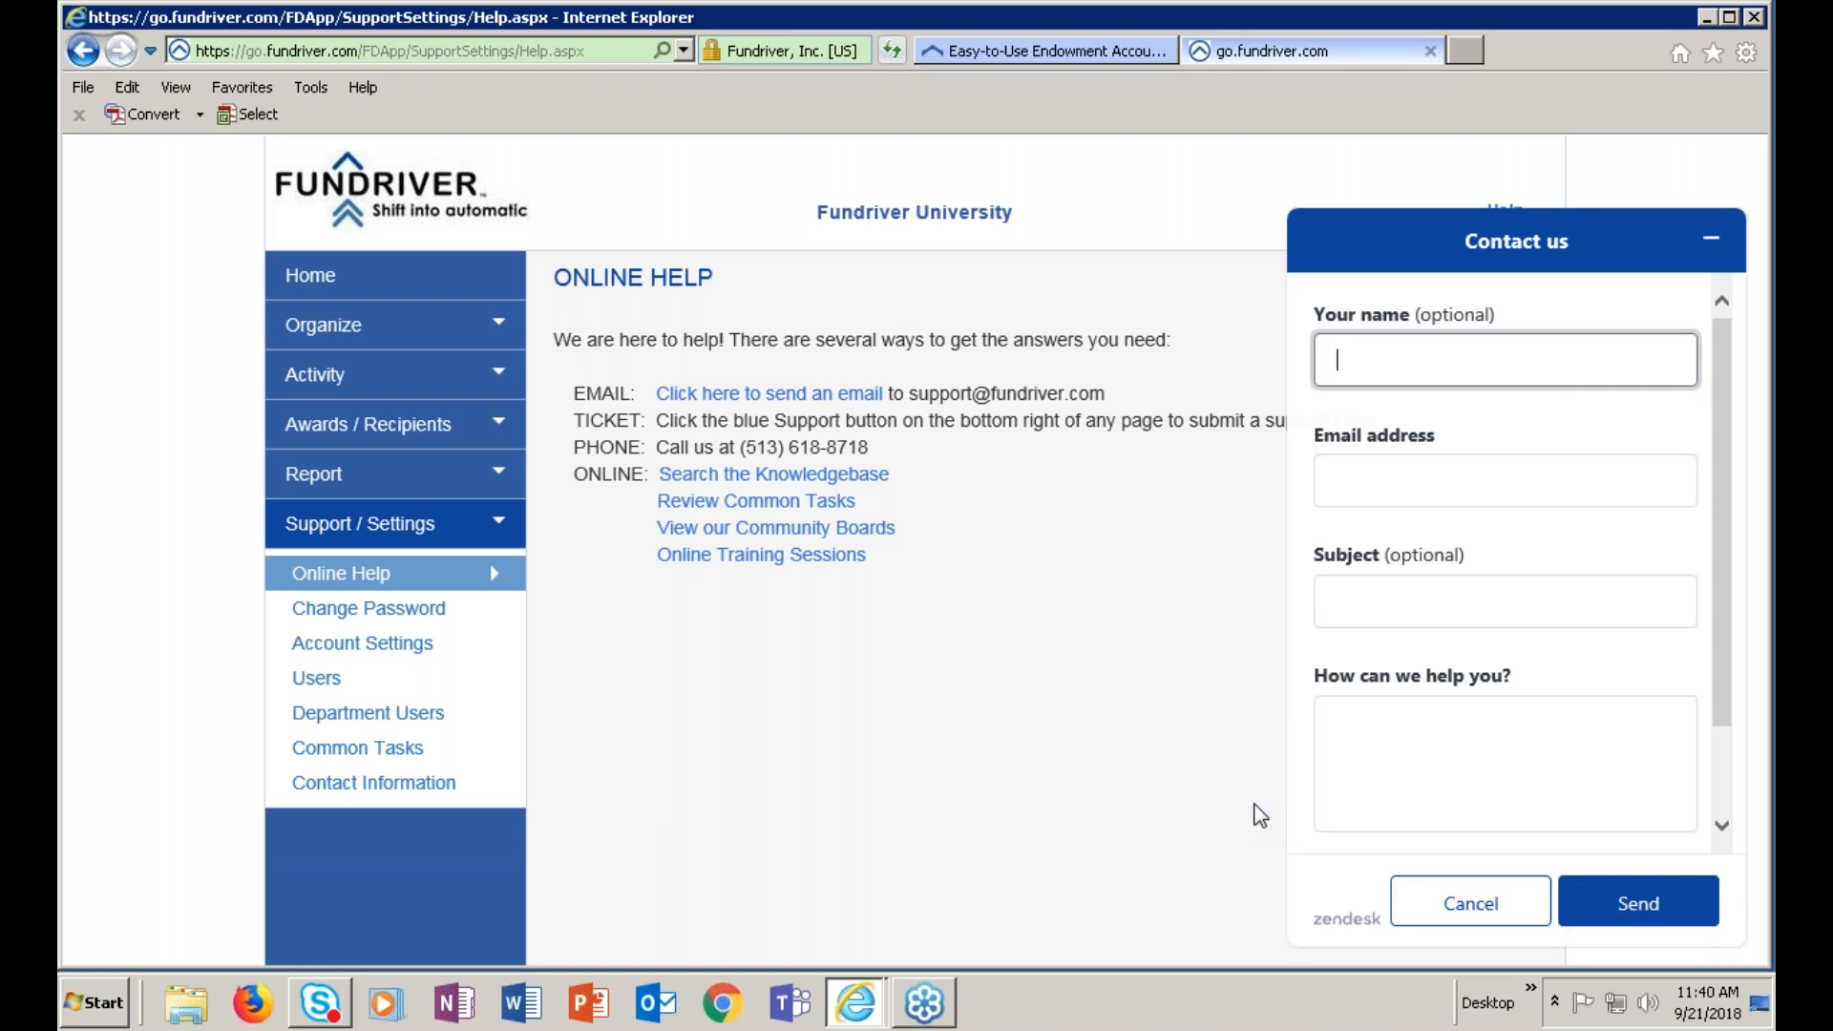
Dismiss the support contact form and open the Common Tasks page with its task and instruction links
click(1180, 806)
click(1712, 240)
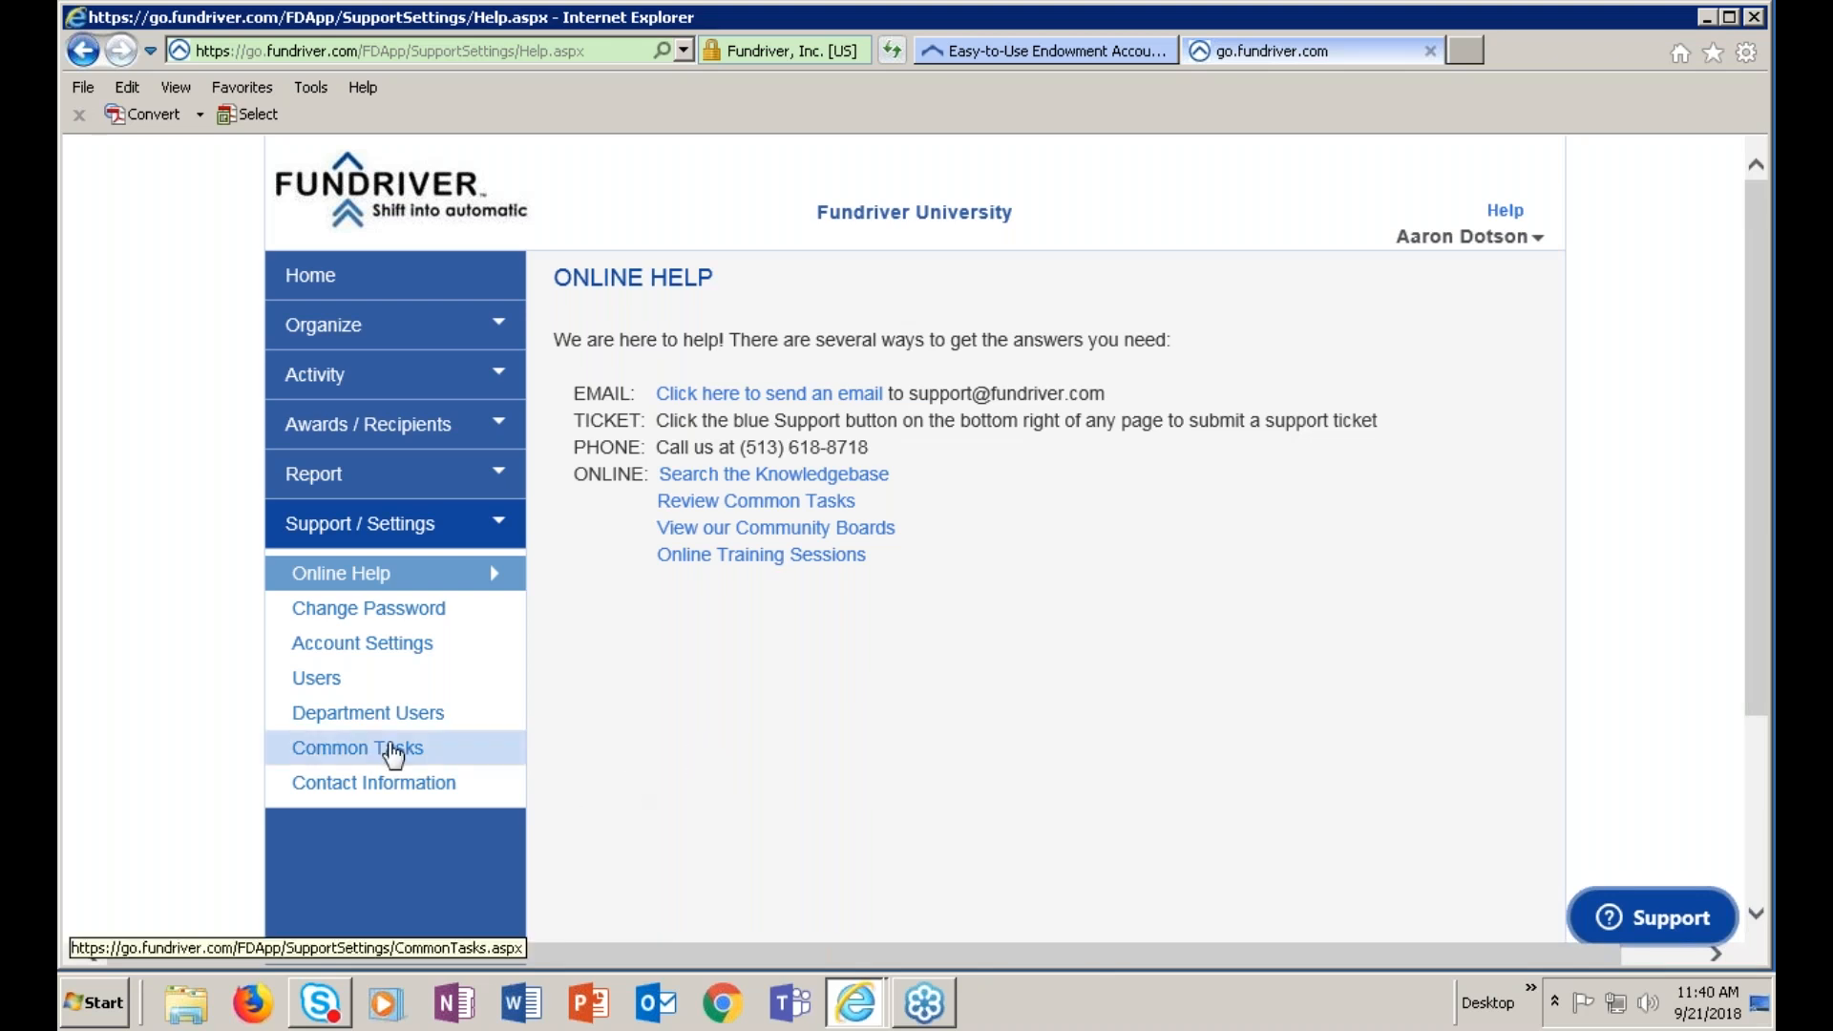
click(377, 750)
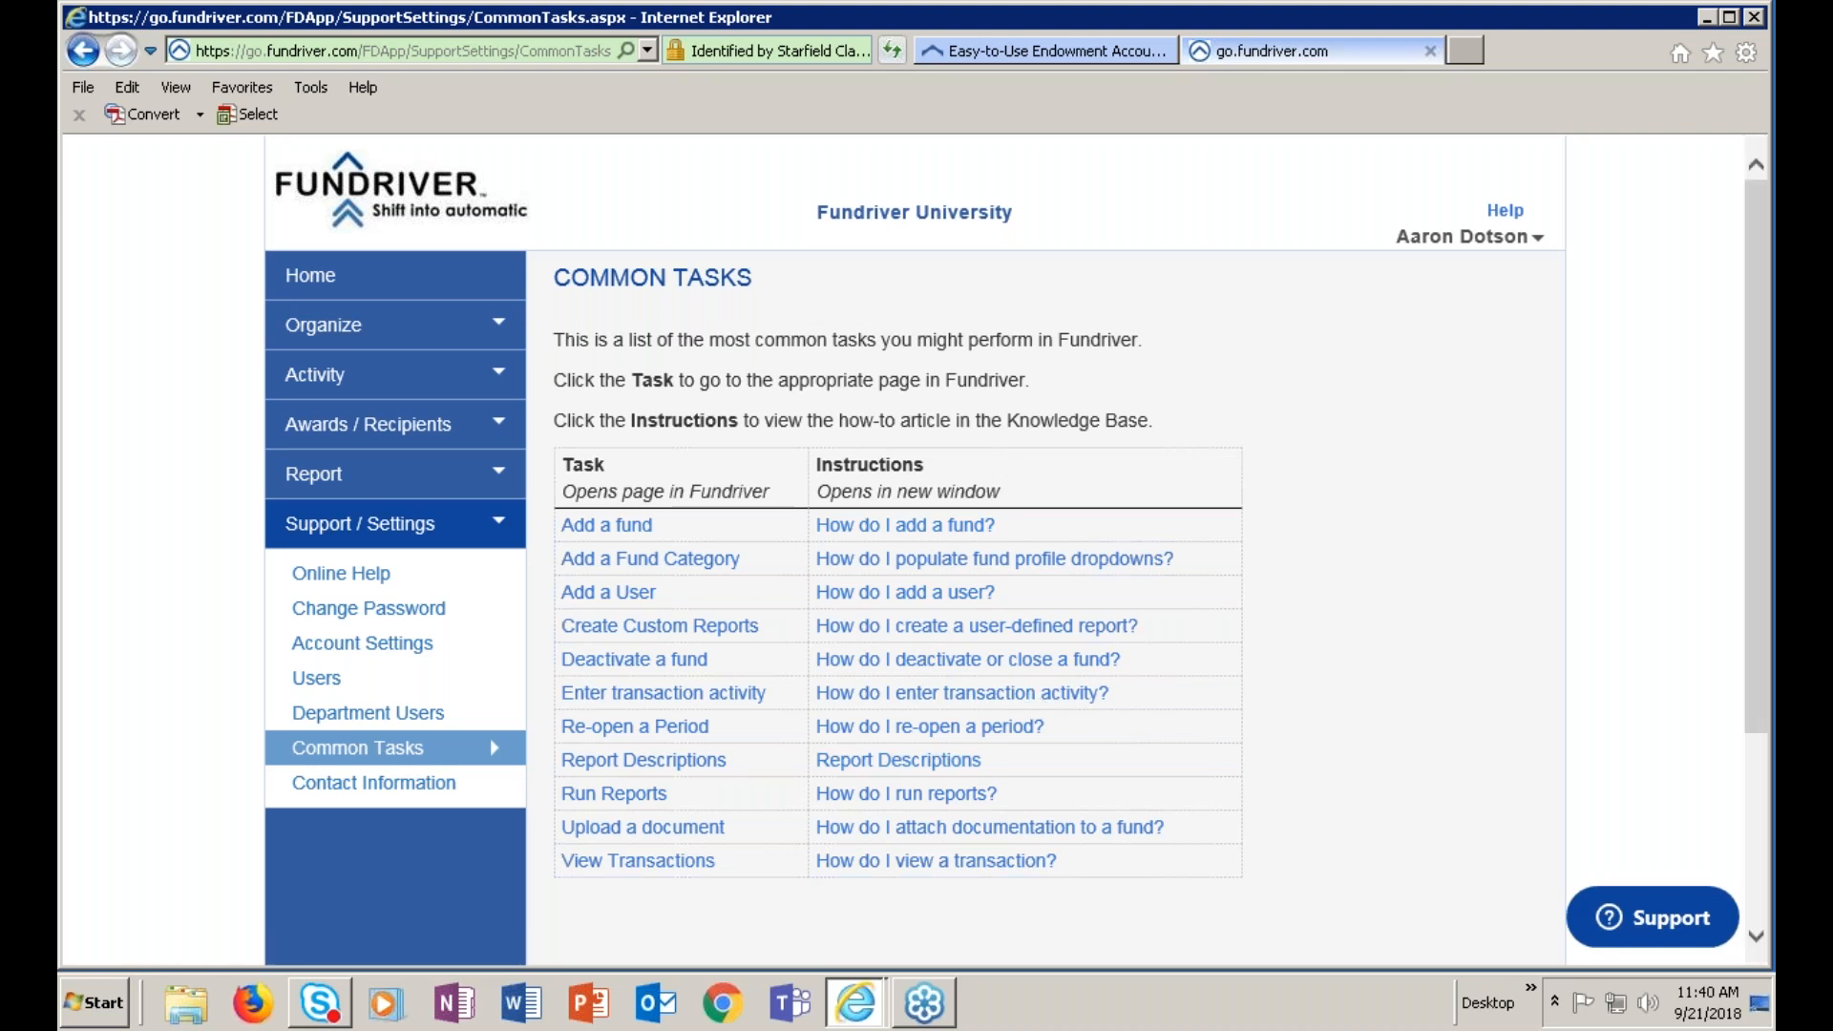
Open the Users page of Support / Settings, start a blank new user entry and review the available User Type roles
click(350, 697)
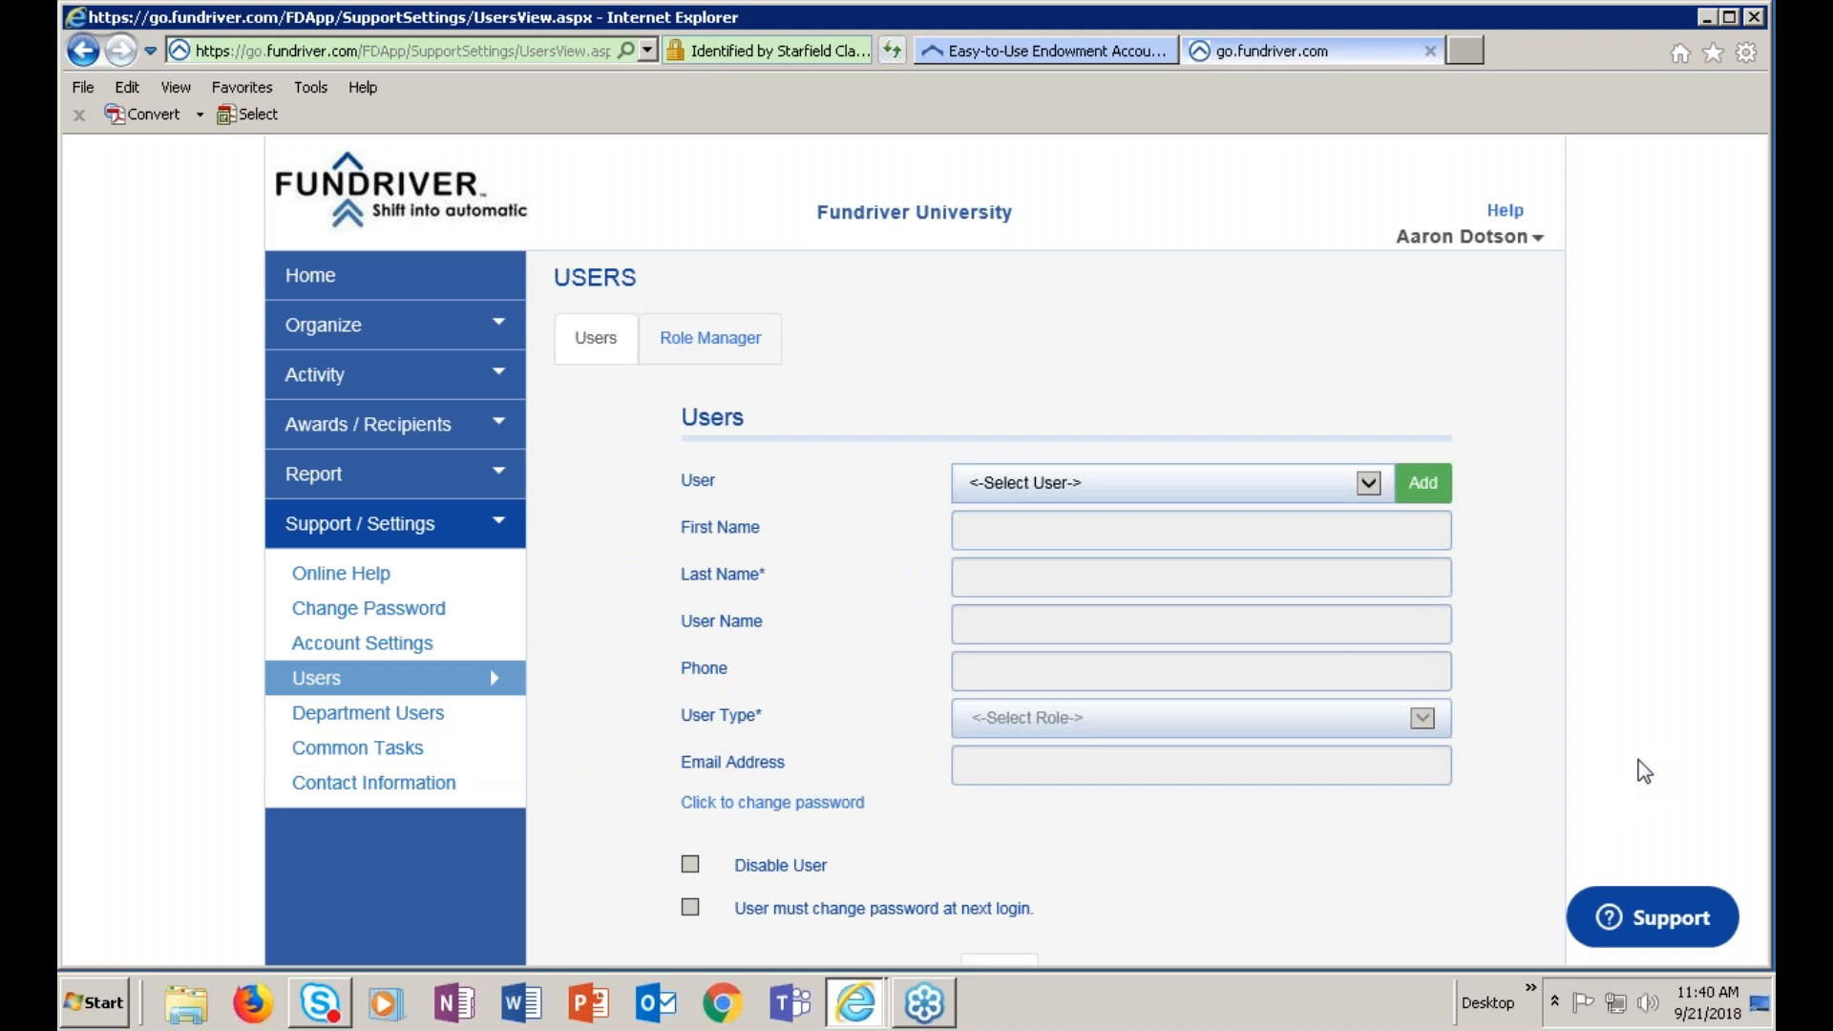
scroll(1504, 821, down, 1)
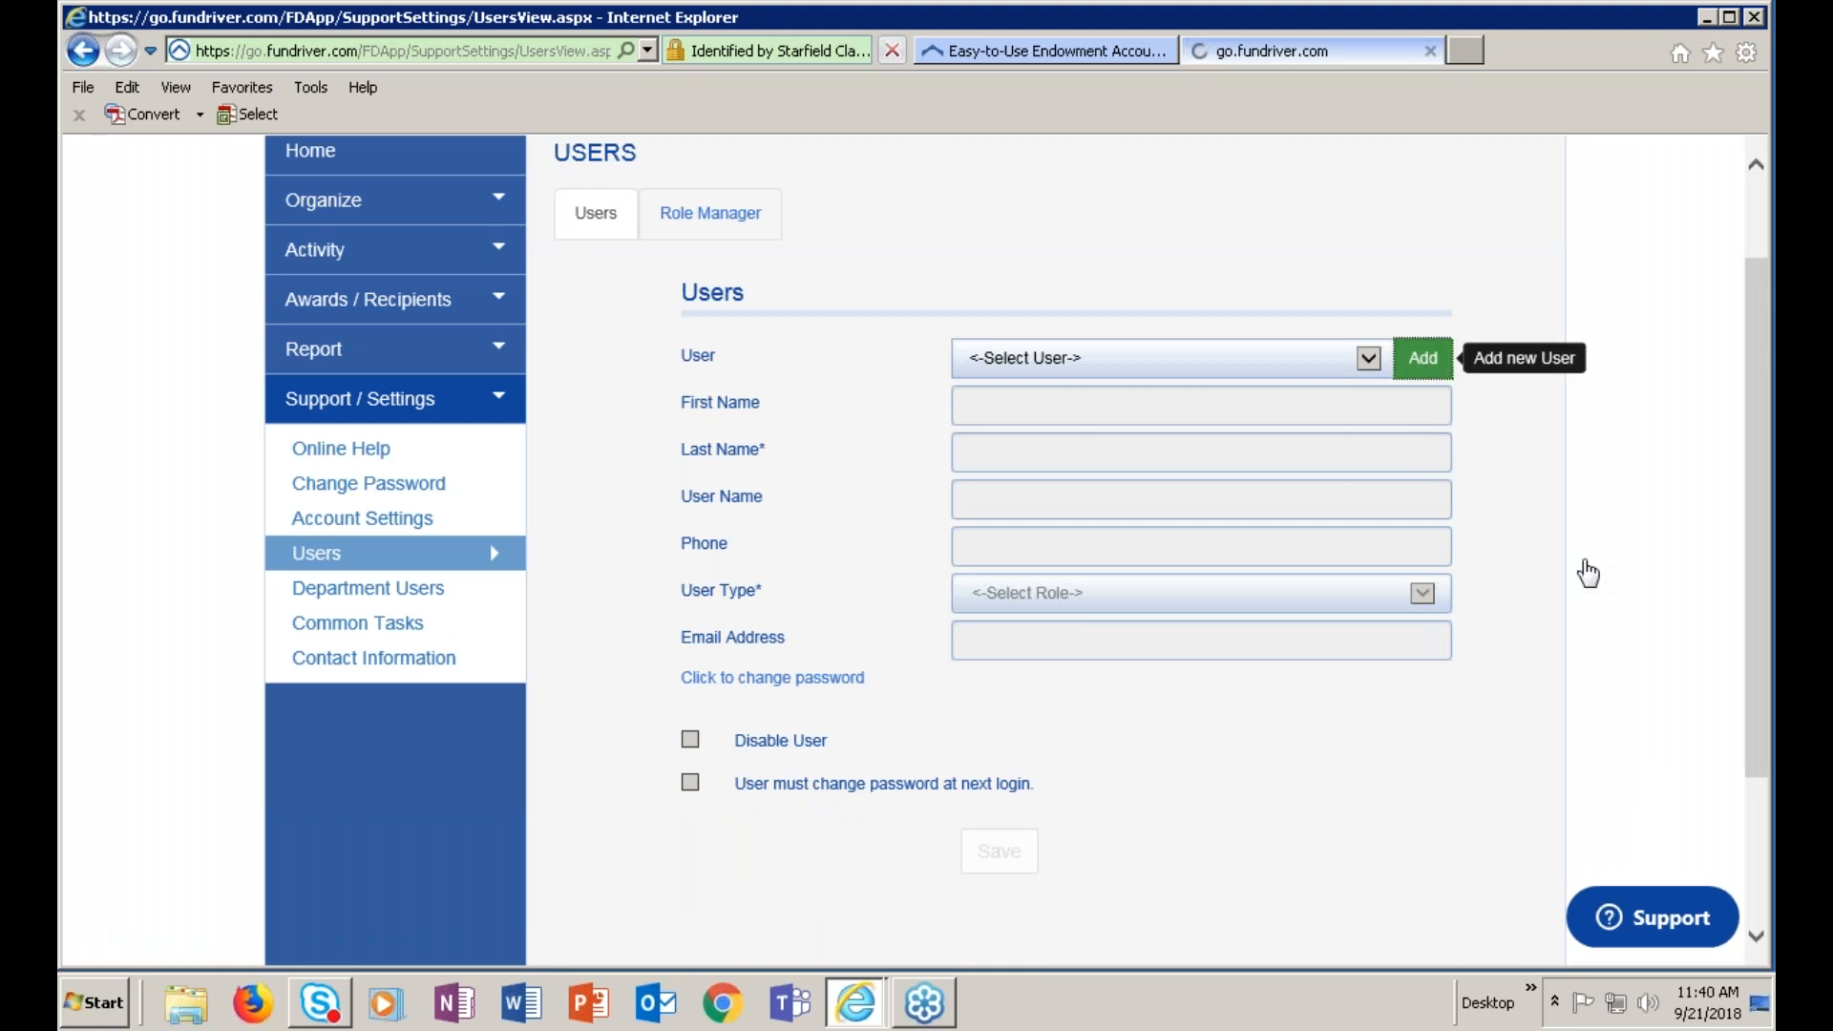
scroll(1547, 650, down, 2)
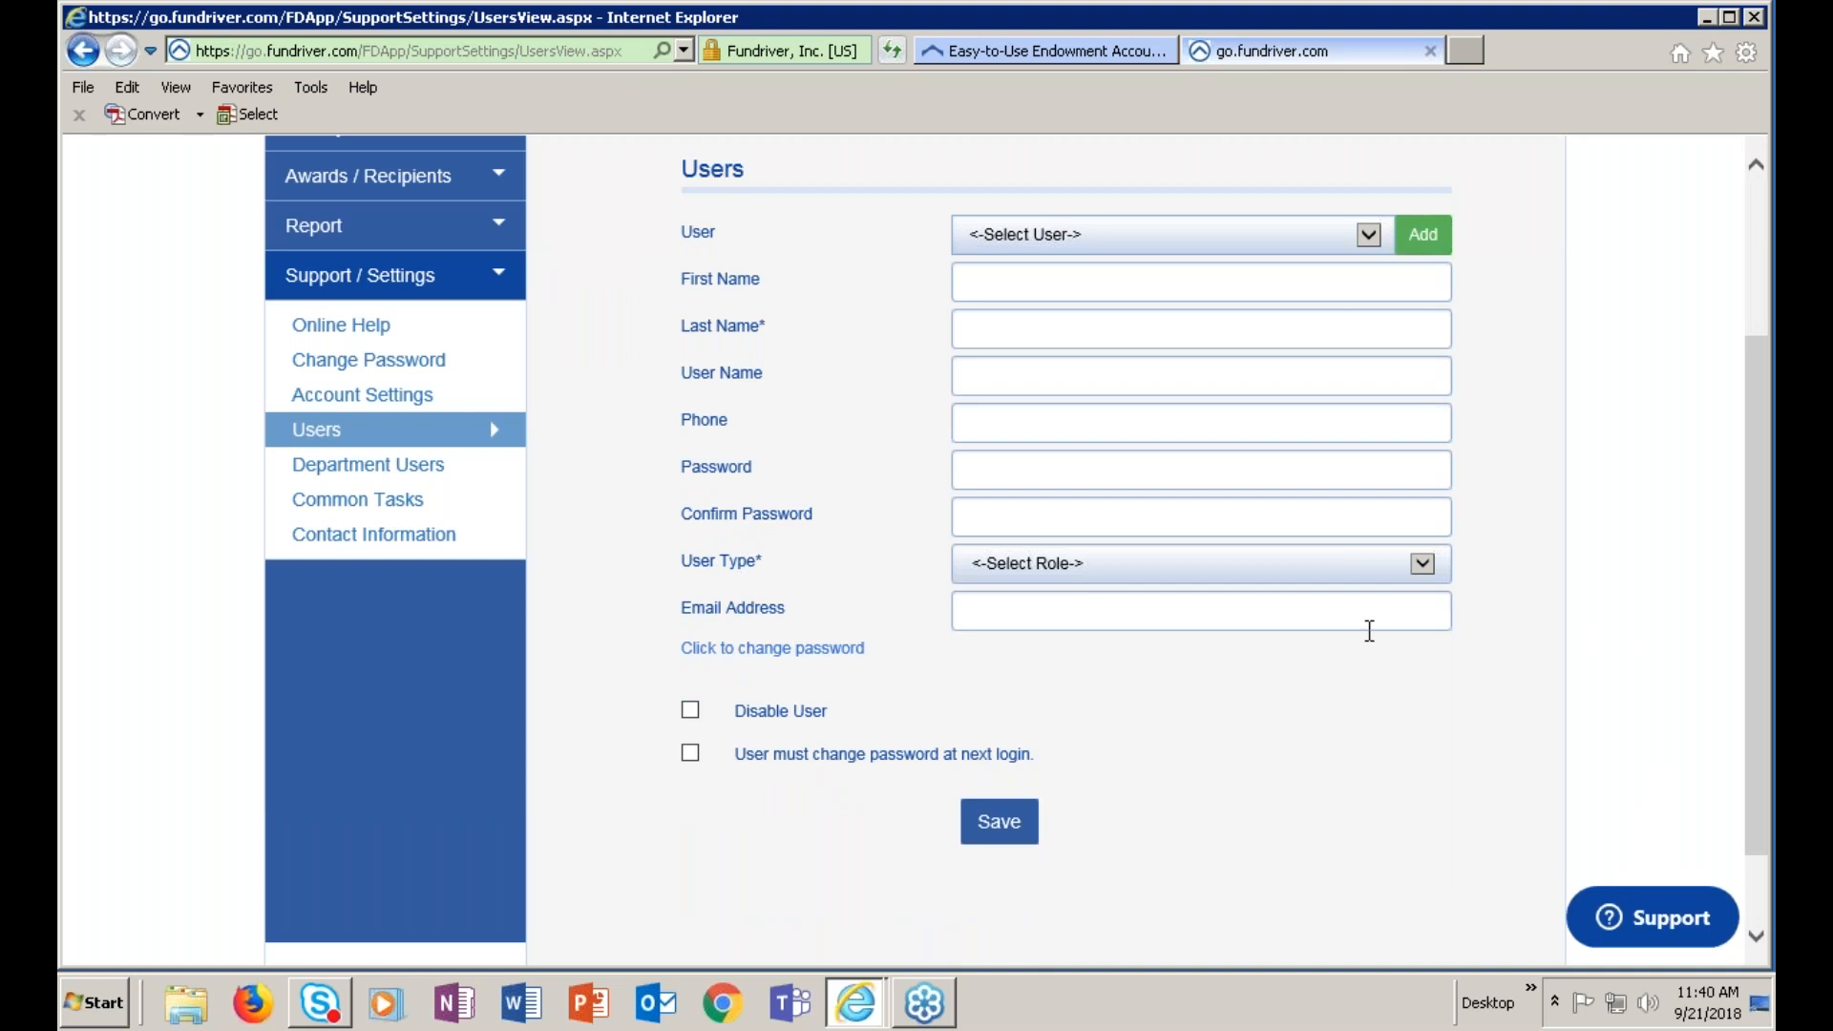
click(1430, 571)
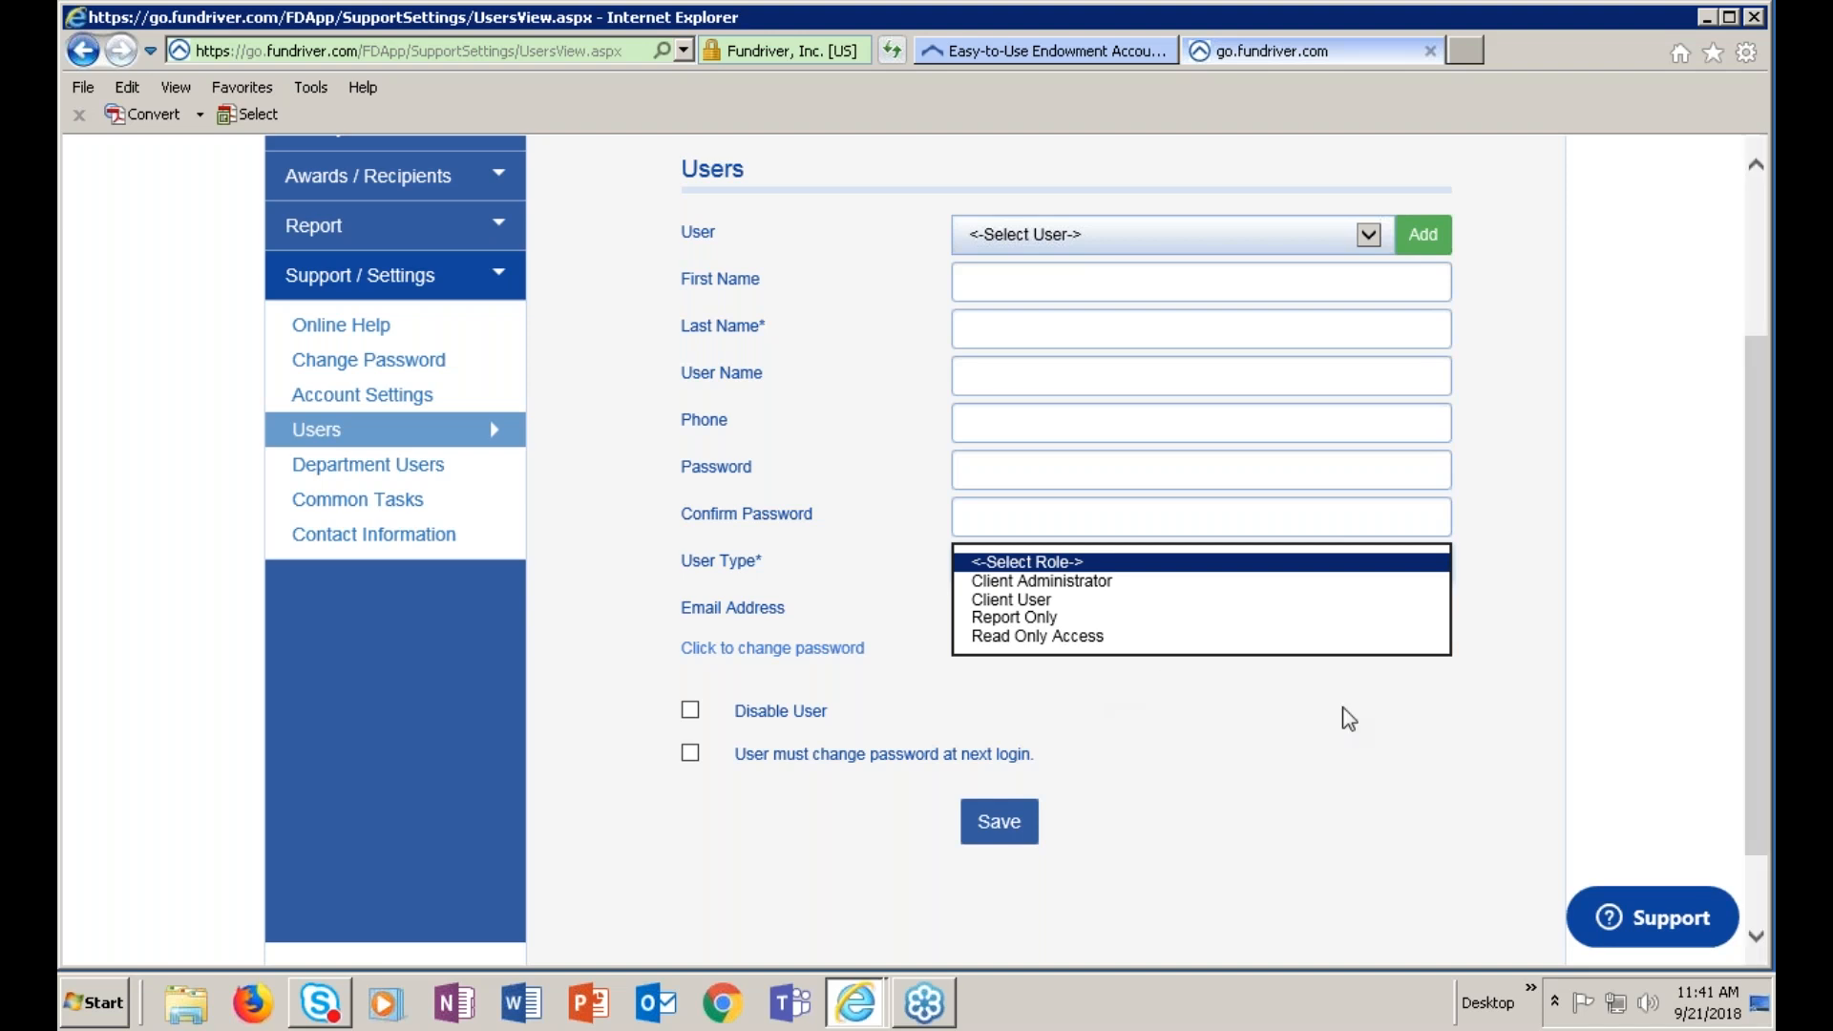
click(1603, 632)
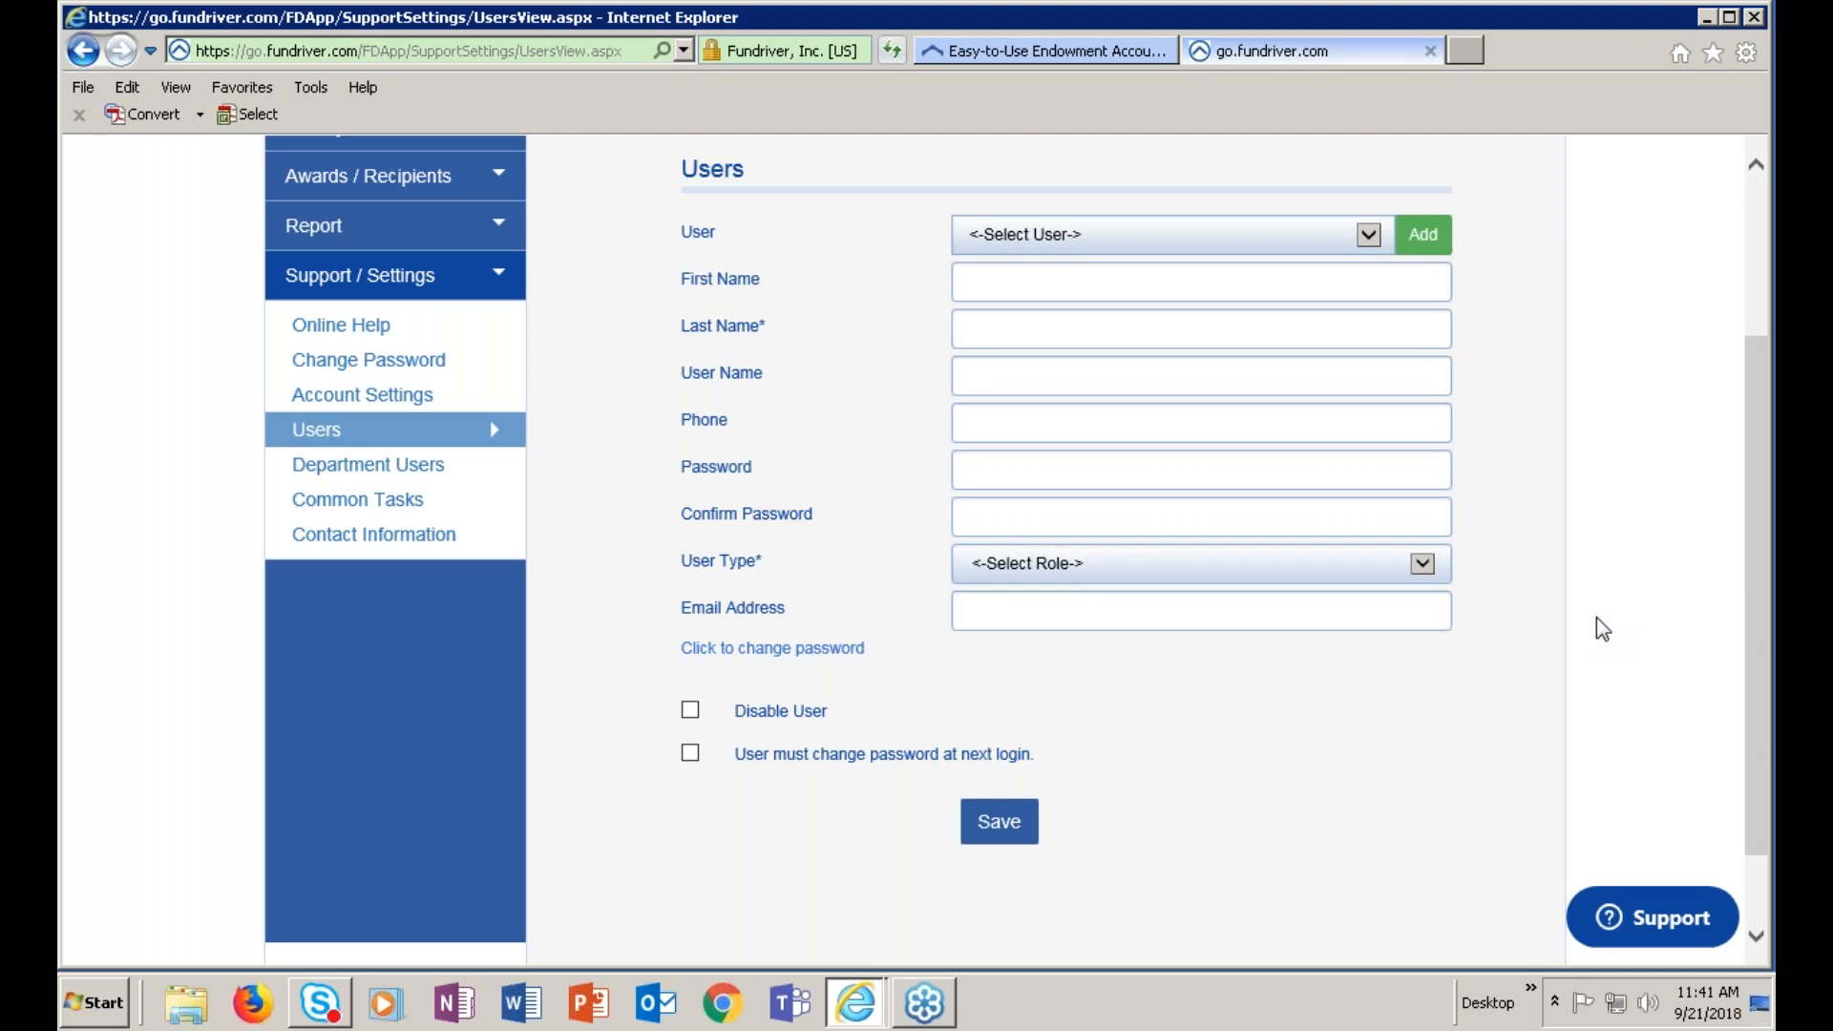
View the Role Manager page for user roles and return to the Home page
scroll(1600, 628, up, 3)
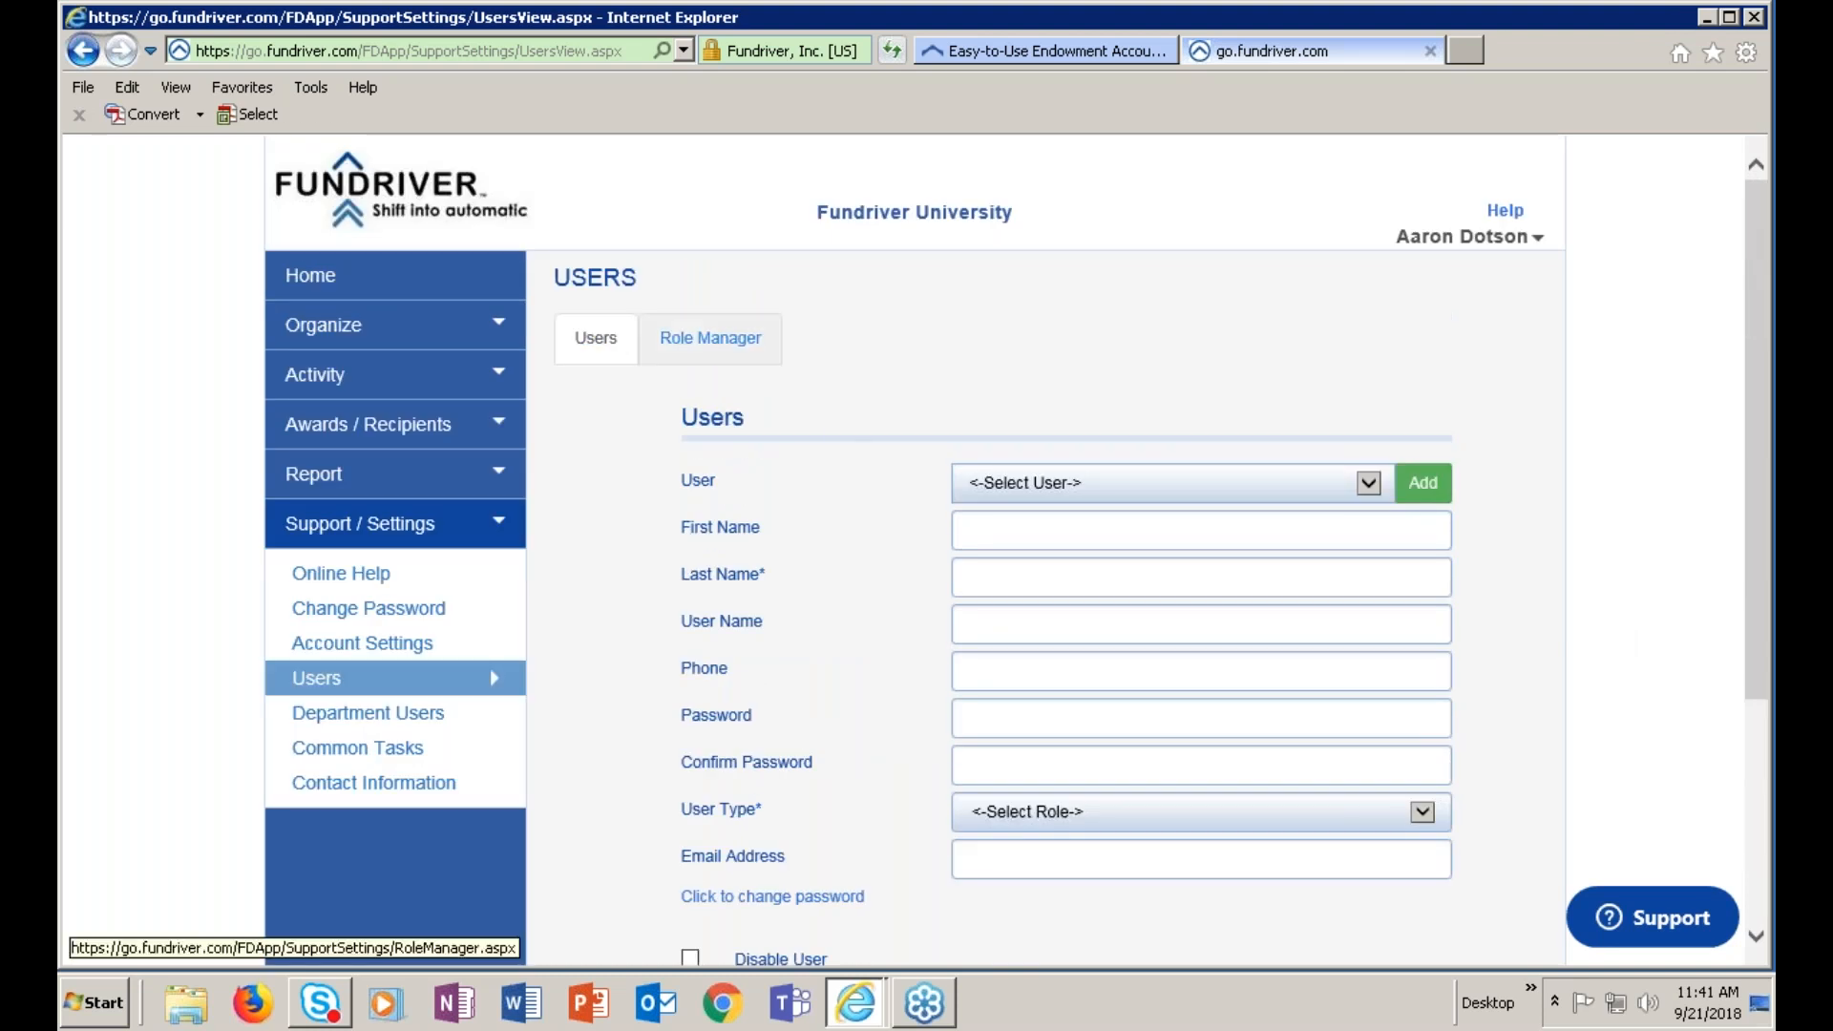
click(710, 338)
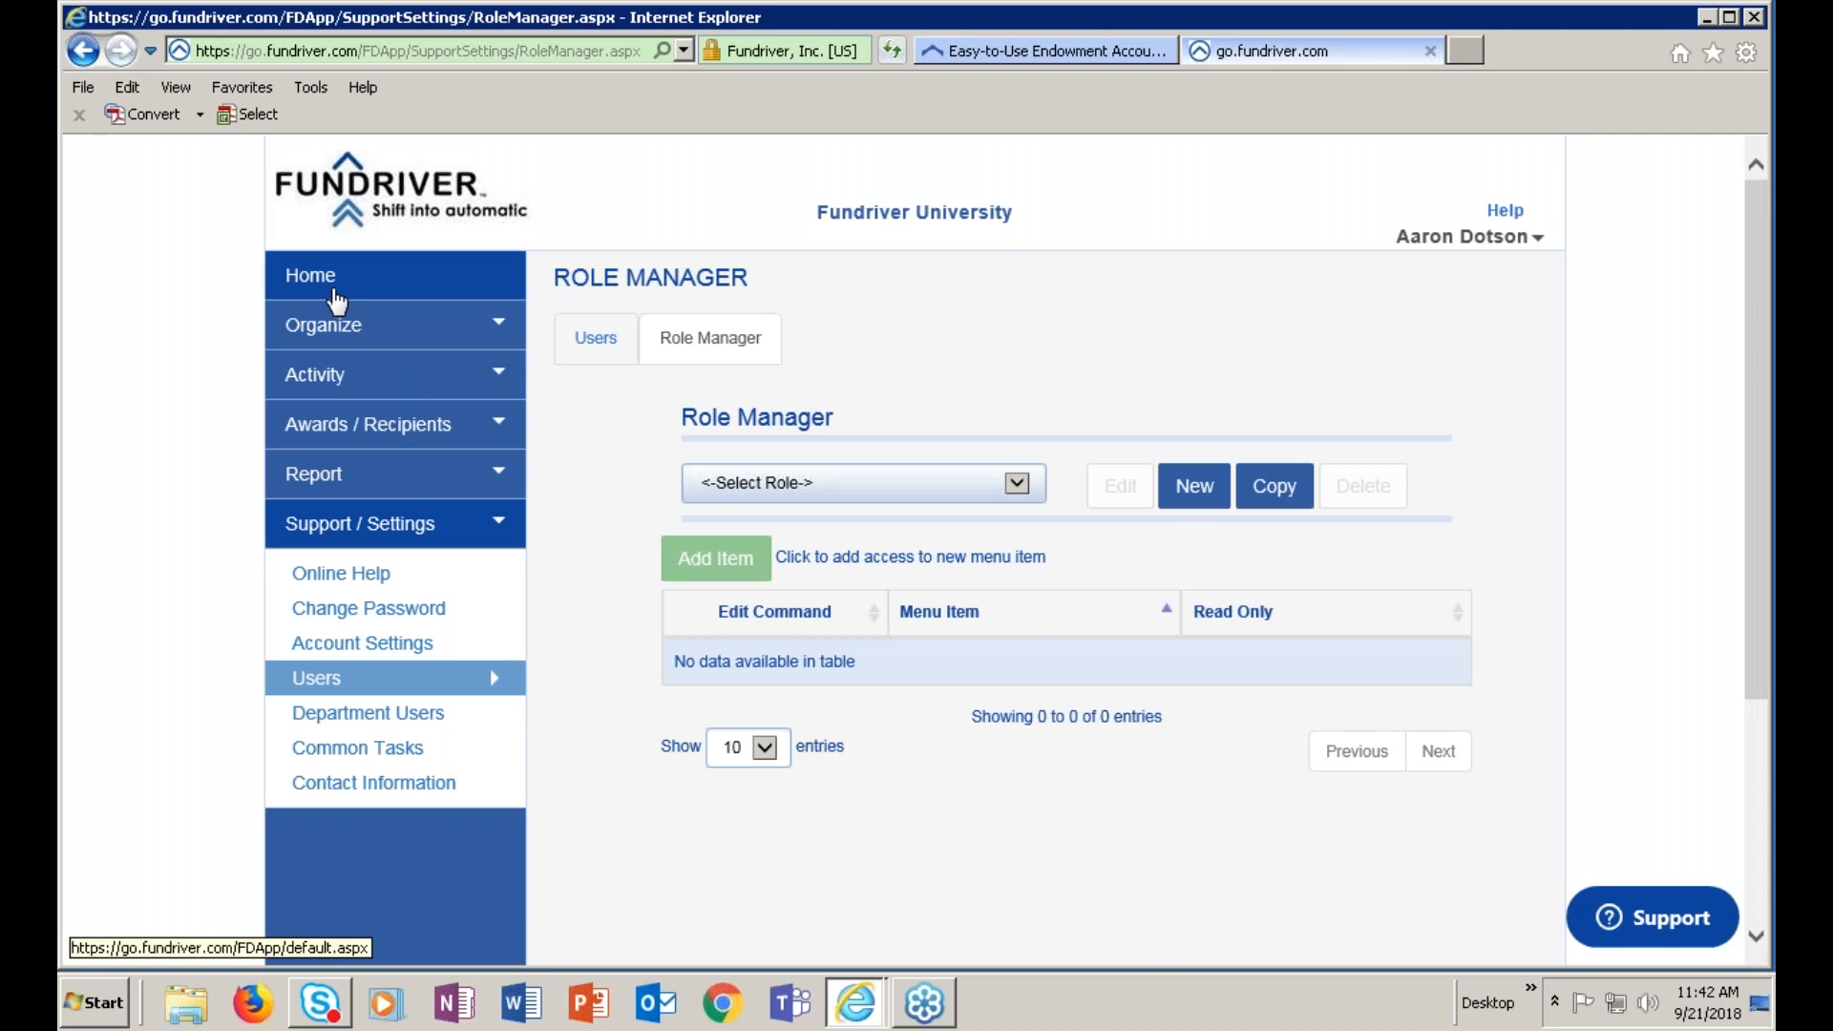
click(316, 286)
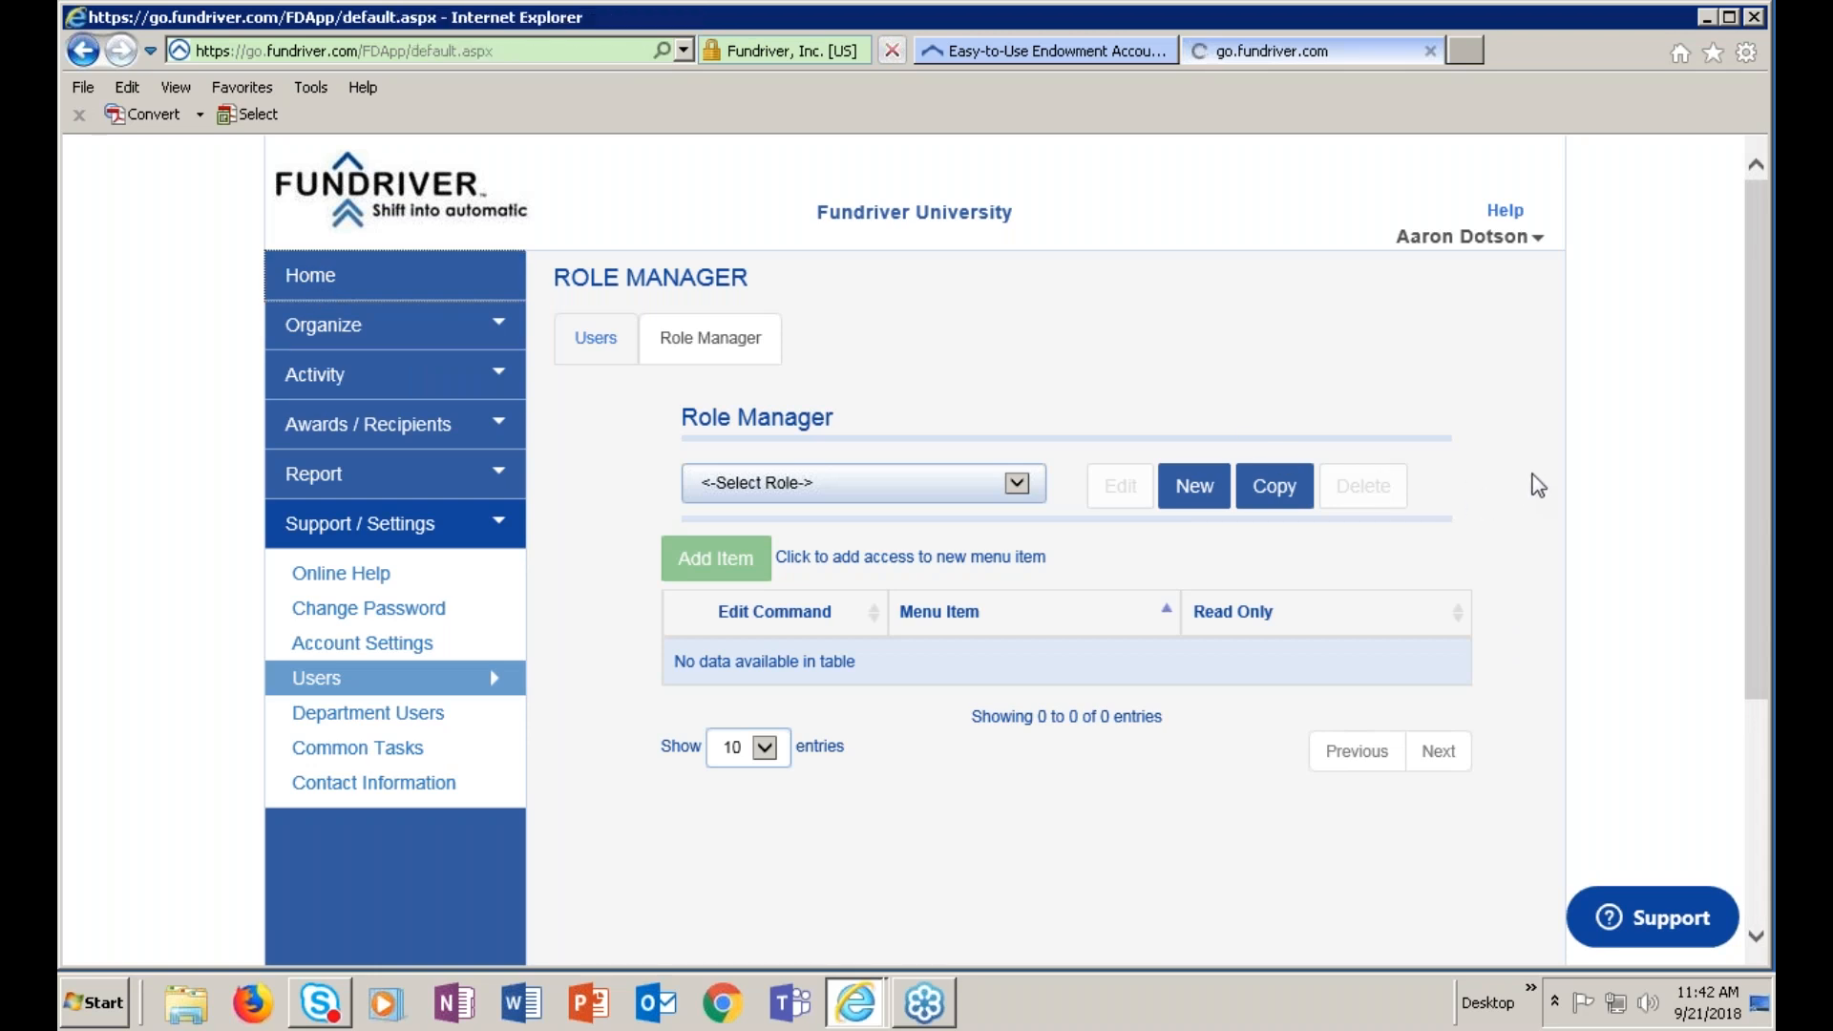